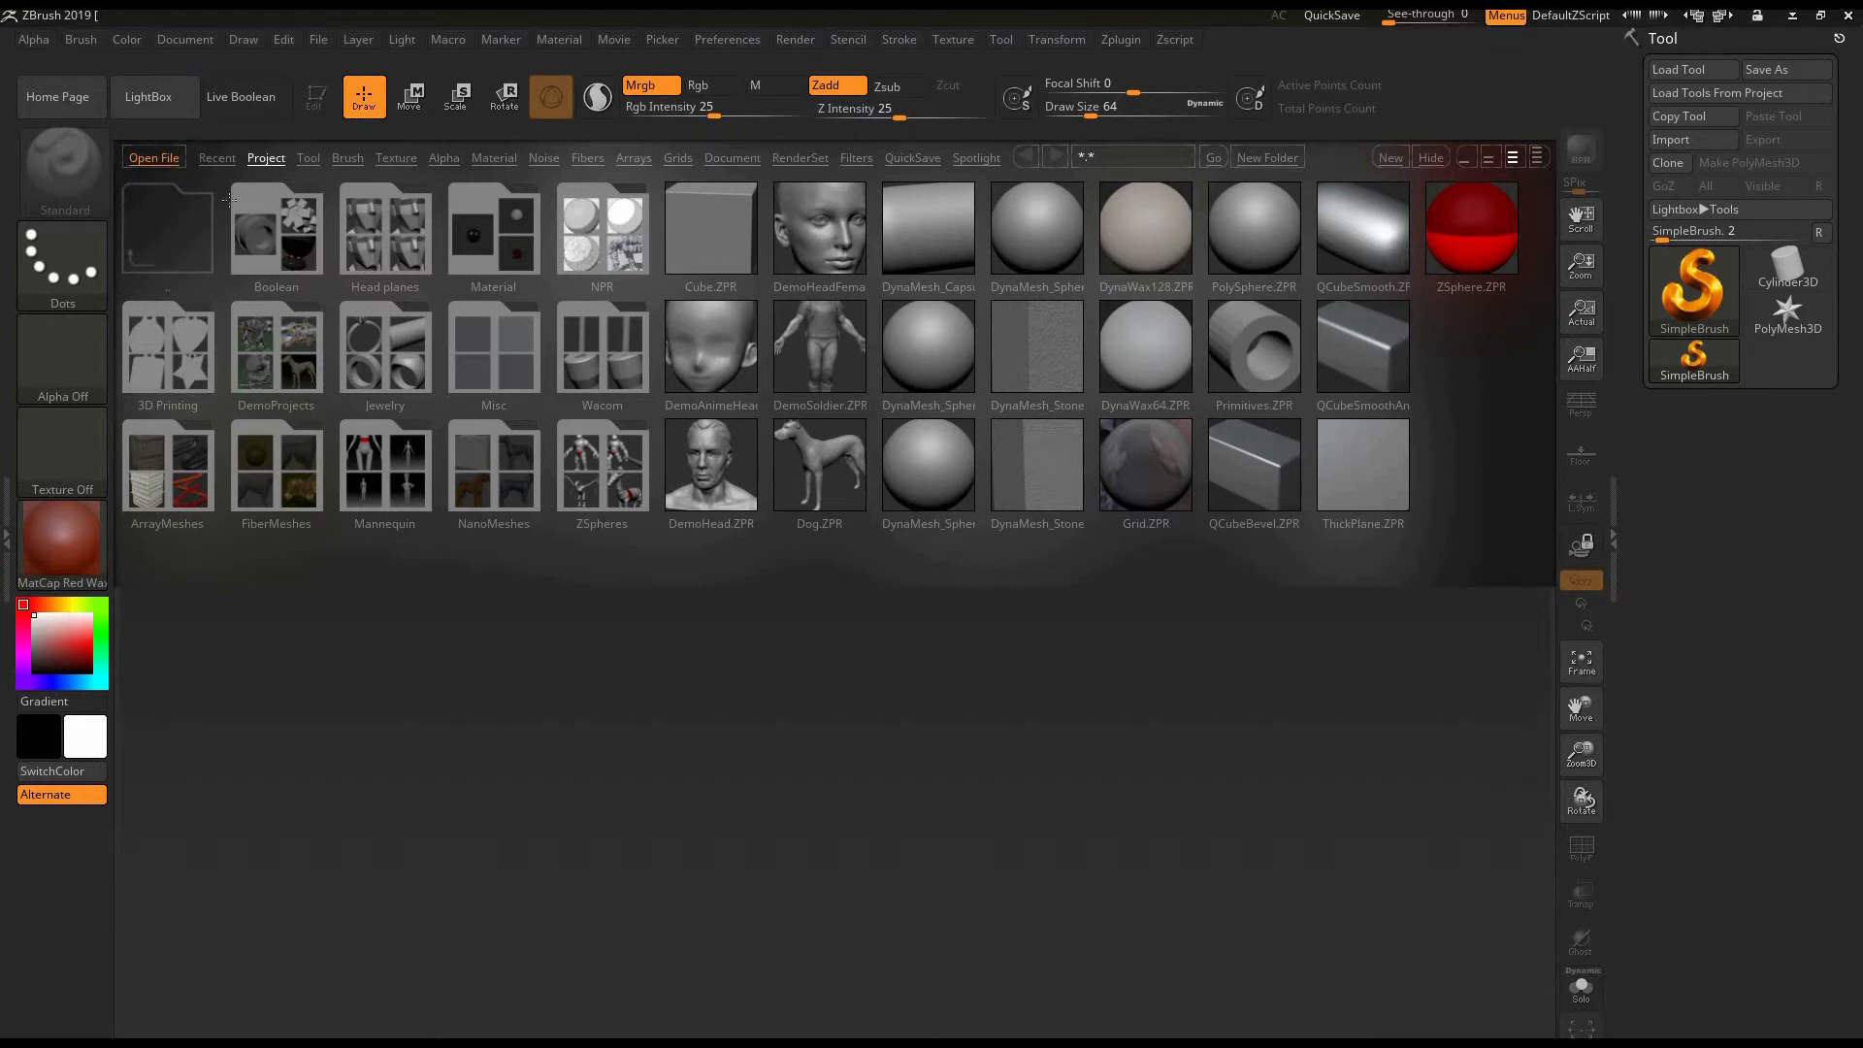
- Close the LightBox browser to free the canvas
left_click(182, 122)
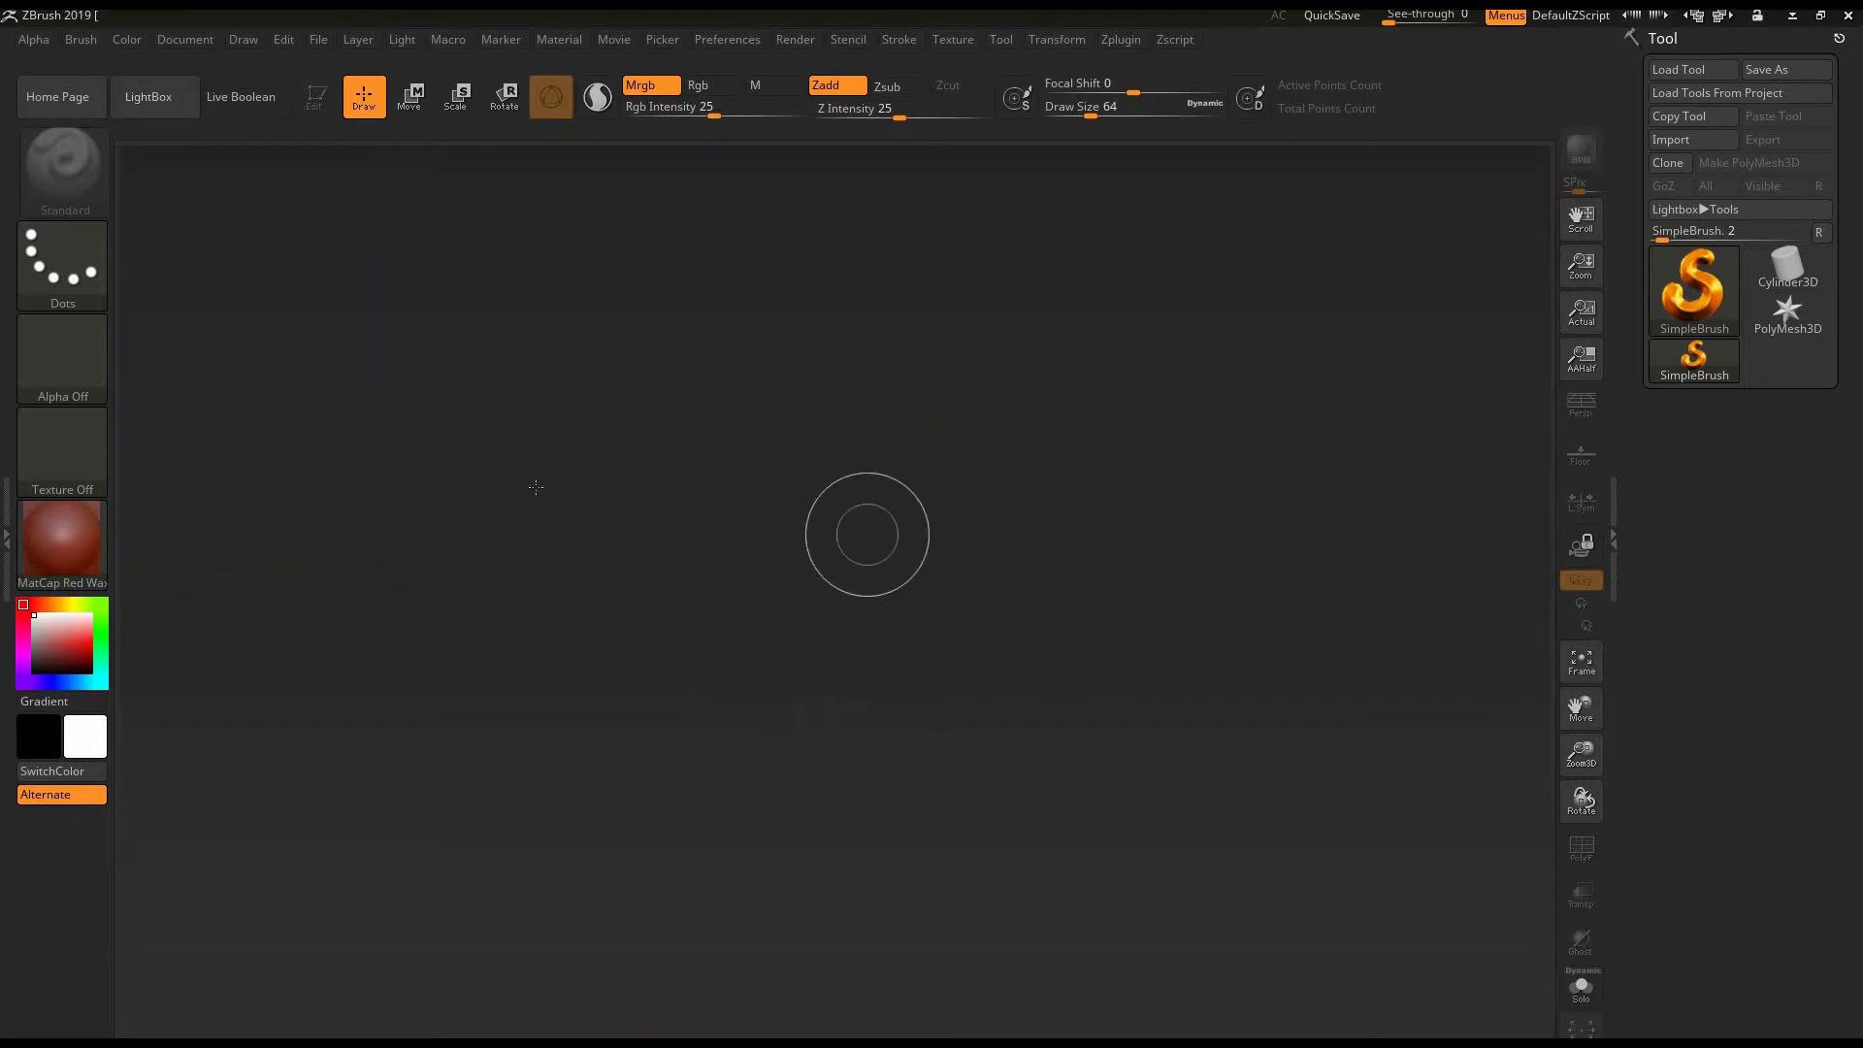
- Paint five vertical and two horizontal SimpleBrush strokes on the empty canvas and clear them
left_click_drag(490, 367, 446, 836)
left_click_drag(646, 357, 601, 846)
mouse_move(854, 380)
left_mouse_down()
mouse_move(815, 504)
mouse_move(804, 814)
left_mouse_up()
left_click_drag(1018, 349, 960, 834)
left_click_drag(1179, 361, 1116, 818)
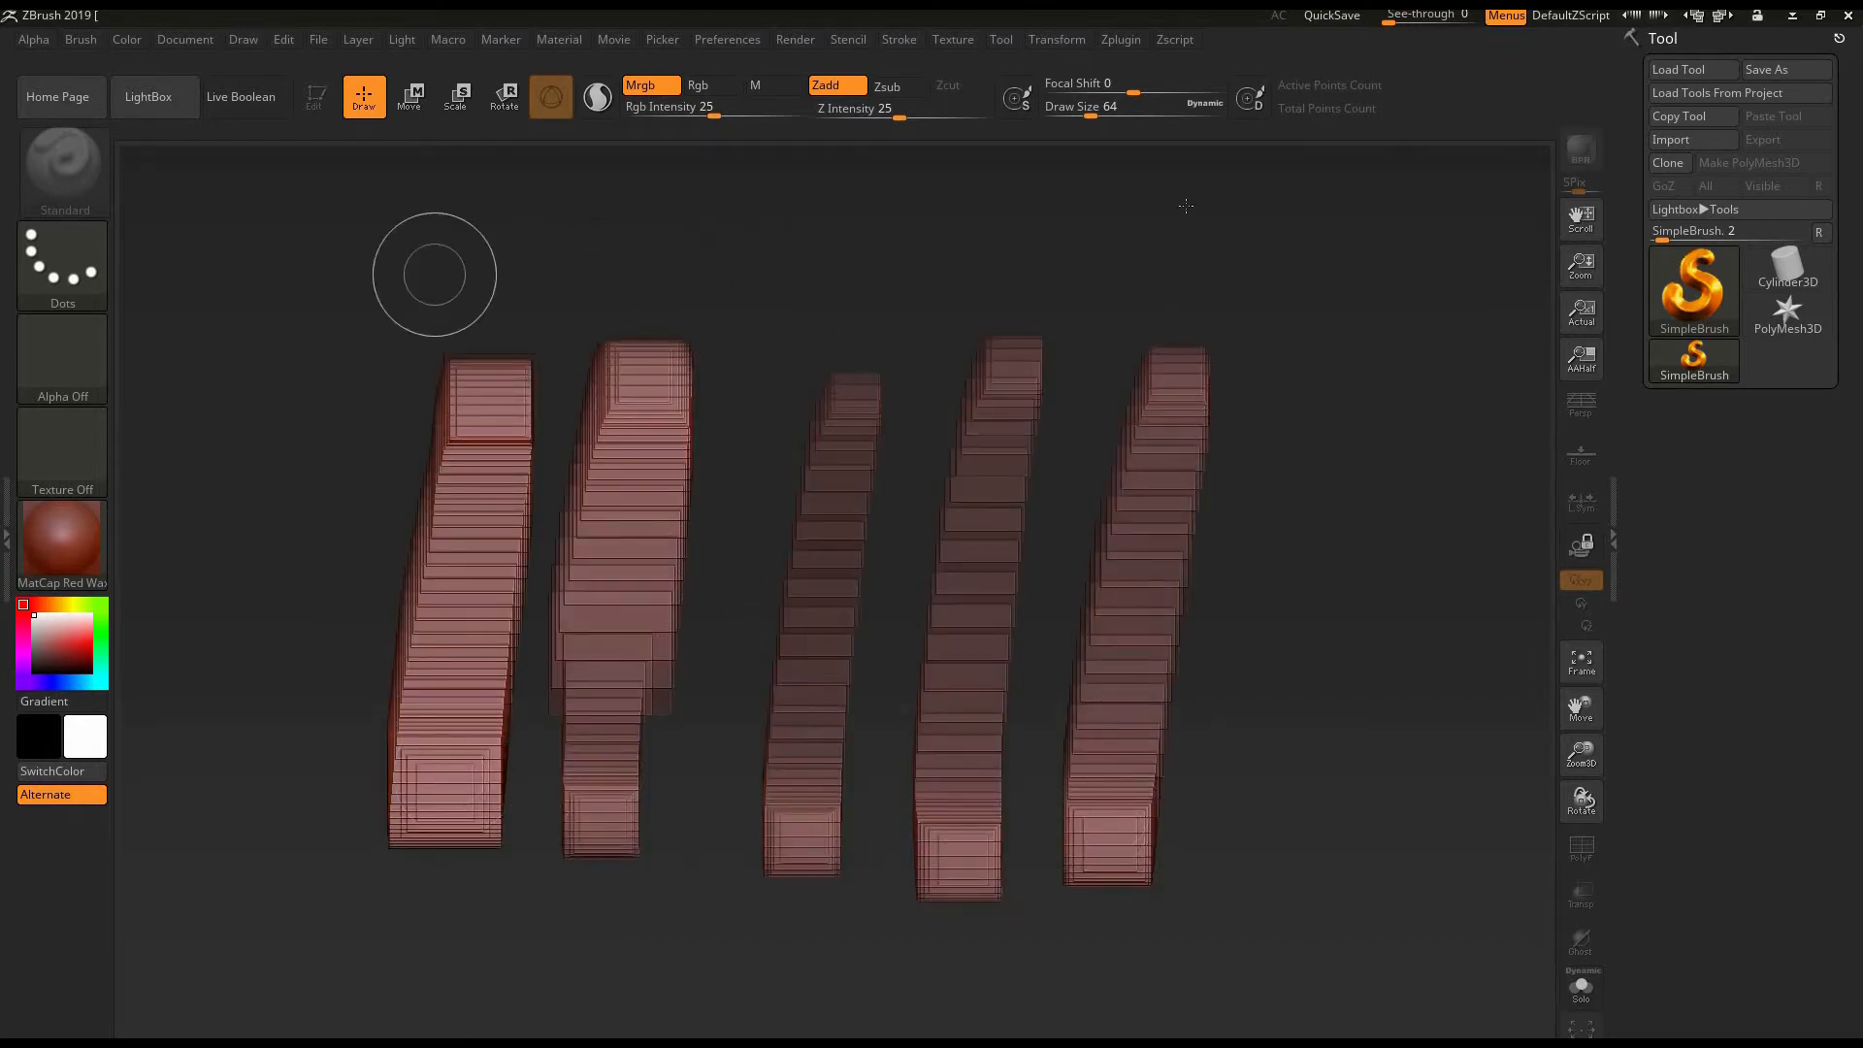
left_click_drag(437, 281, 1212, 212)
left_click_drag(699, 313, 1247, 291)
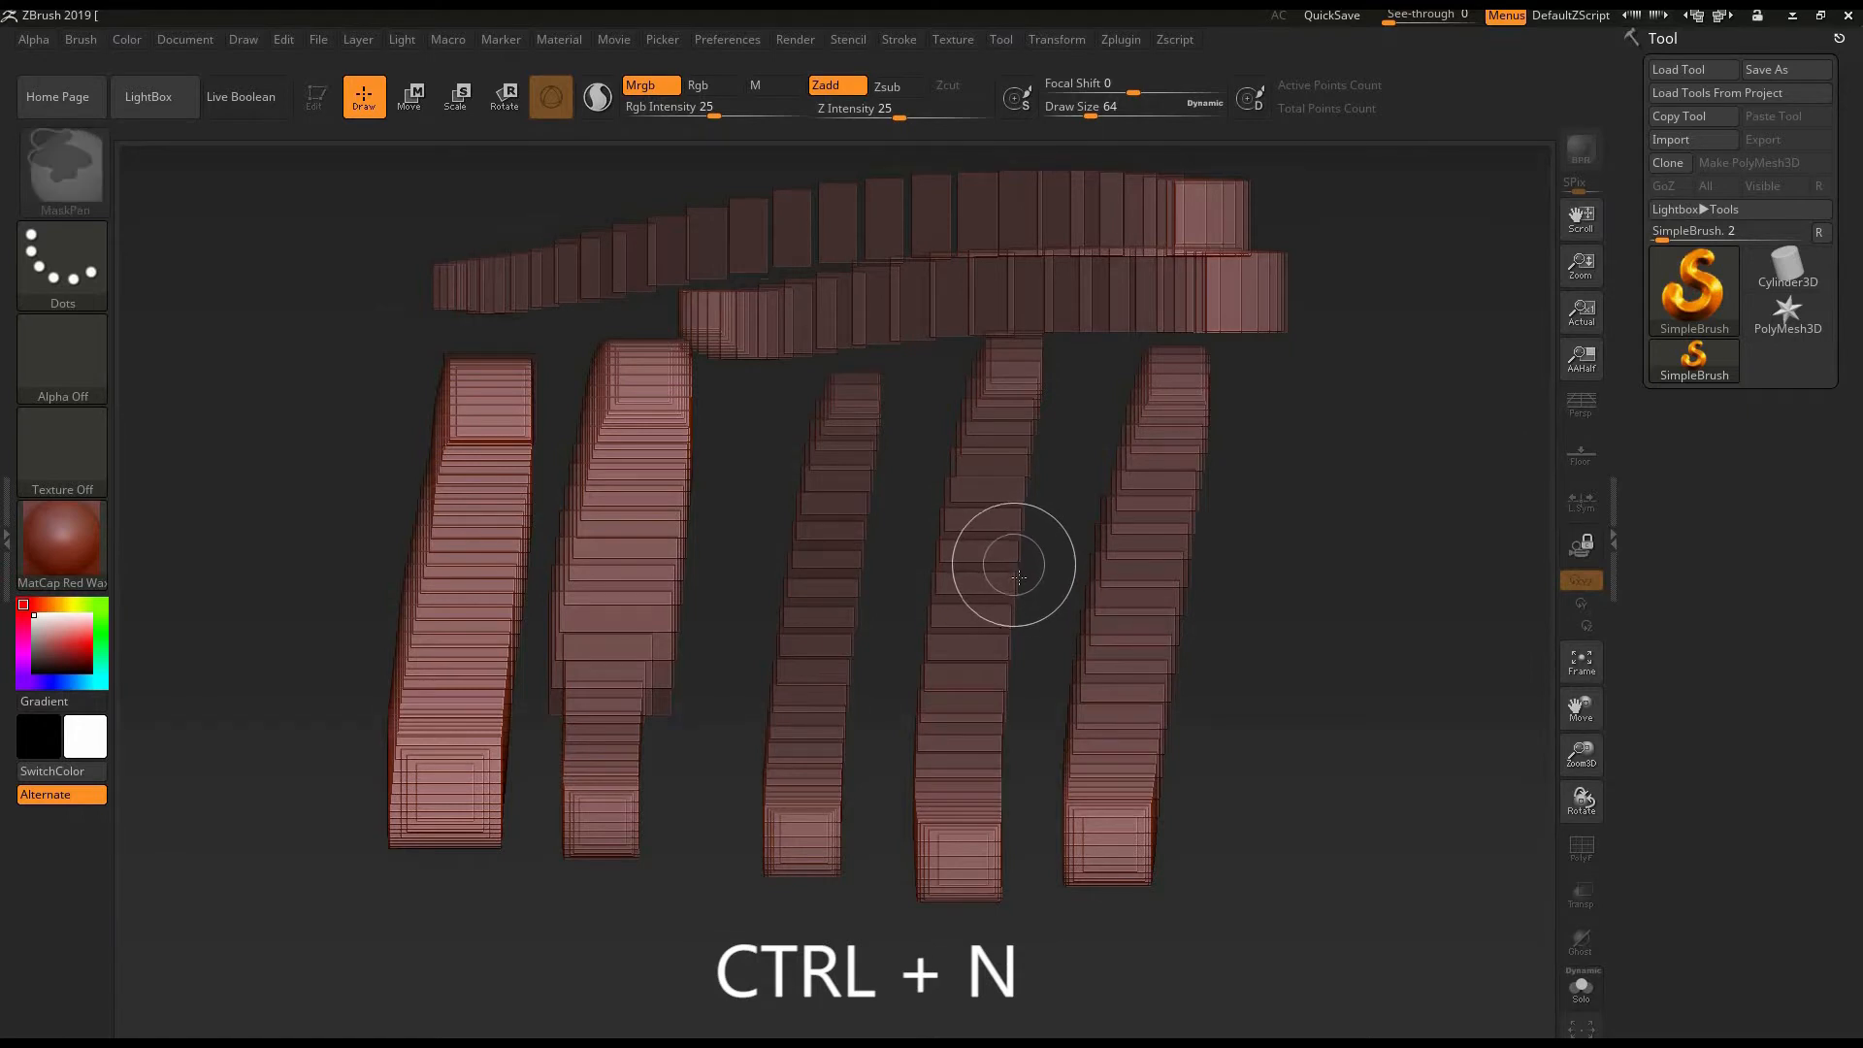
key("ctrl+n")
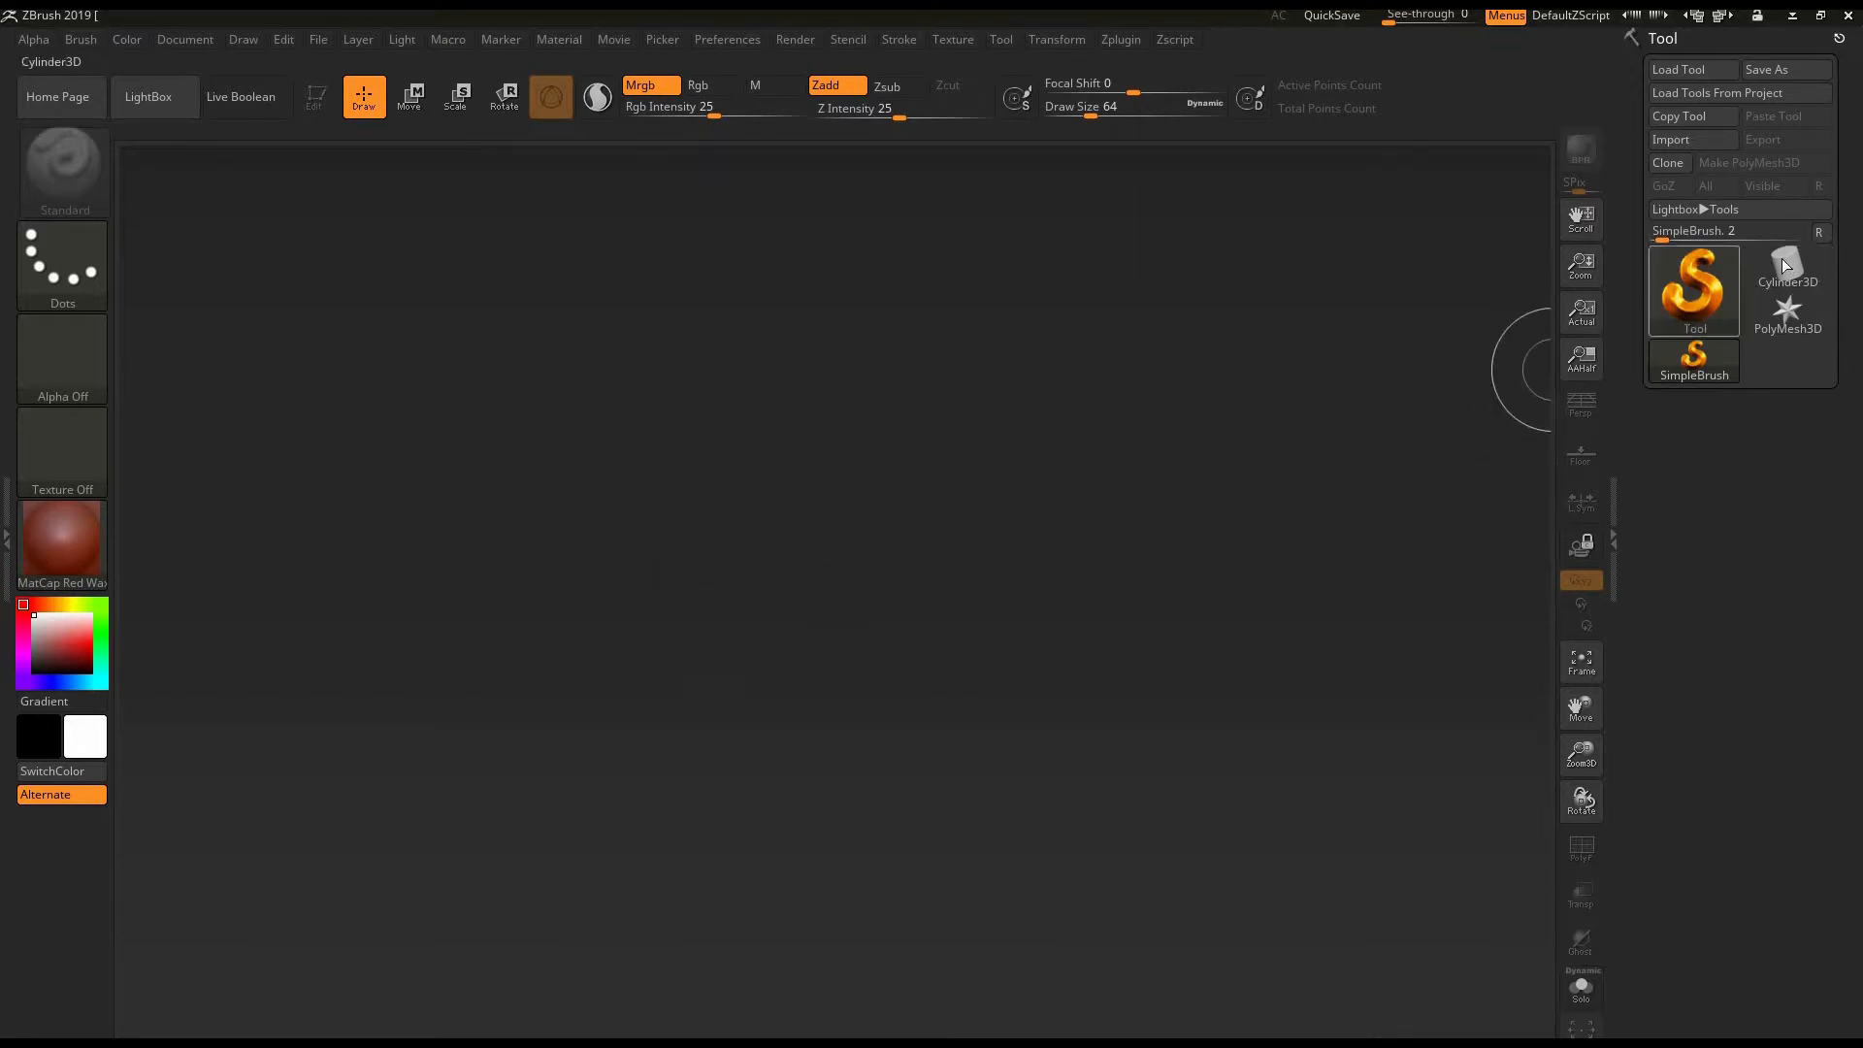
- Choose the Cylinder3D primitive as the active tool and expand its Subtool section
mouse_move(1790, 284)
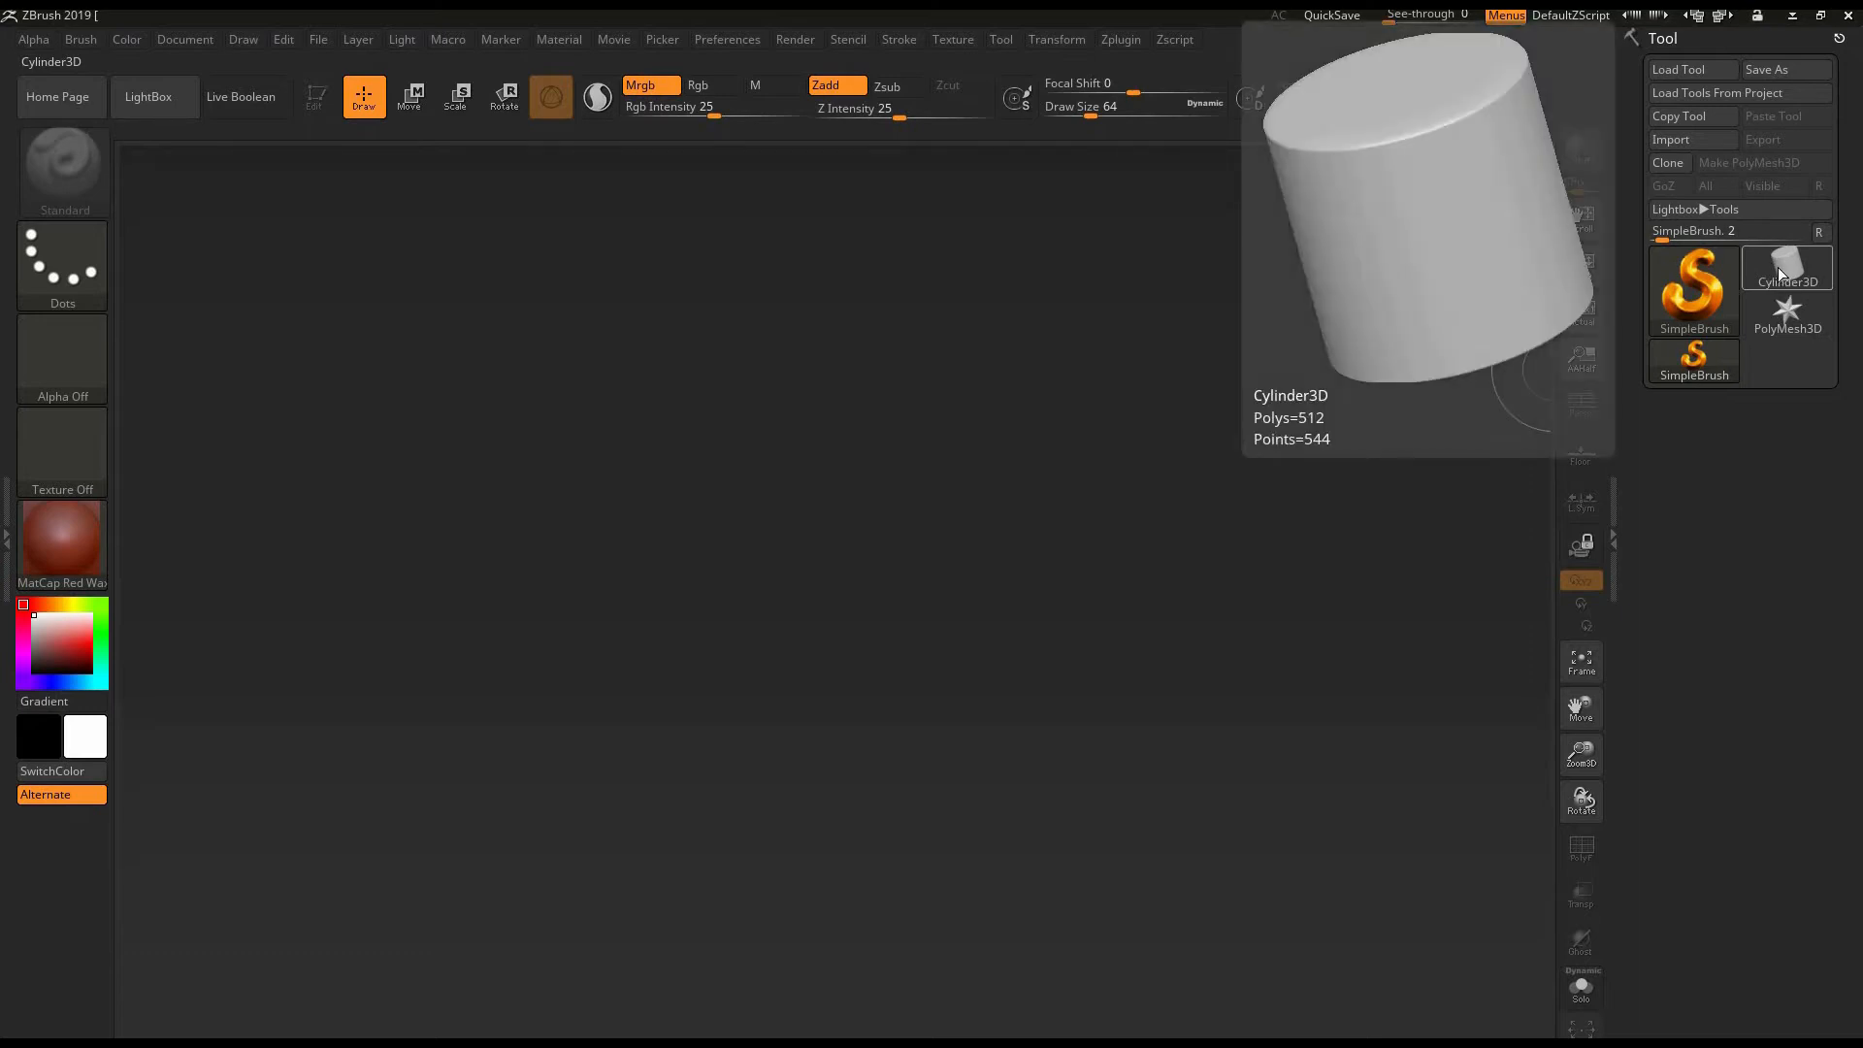
left_click(1789, 291)
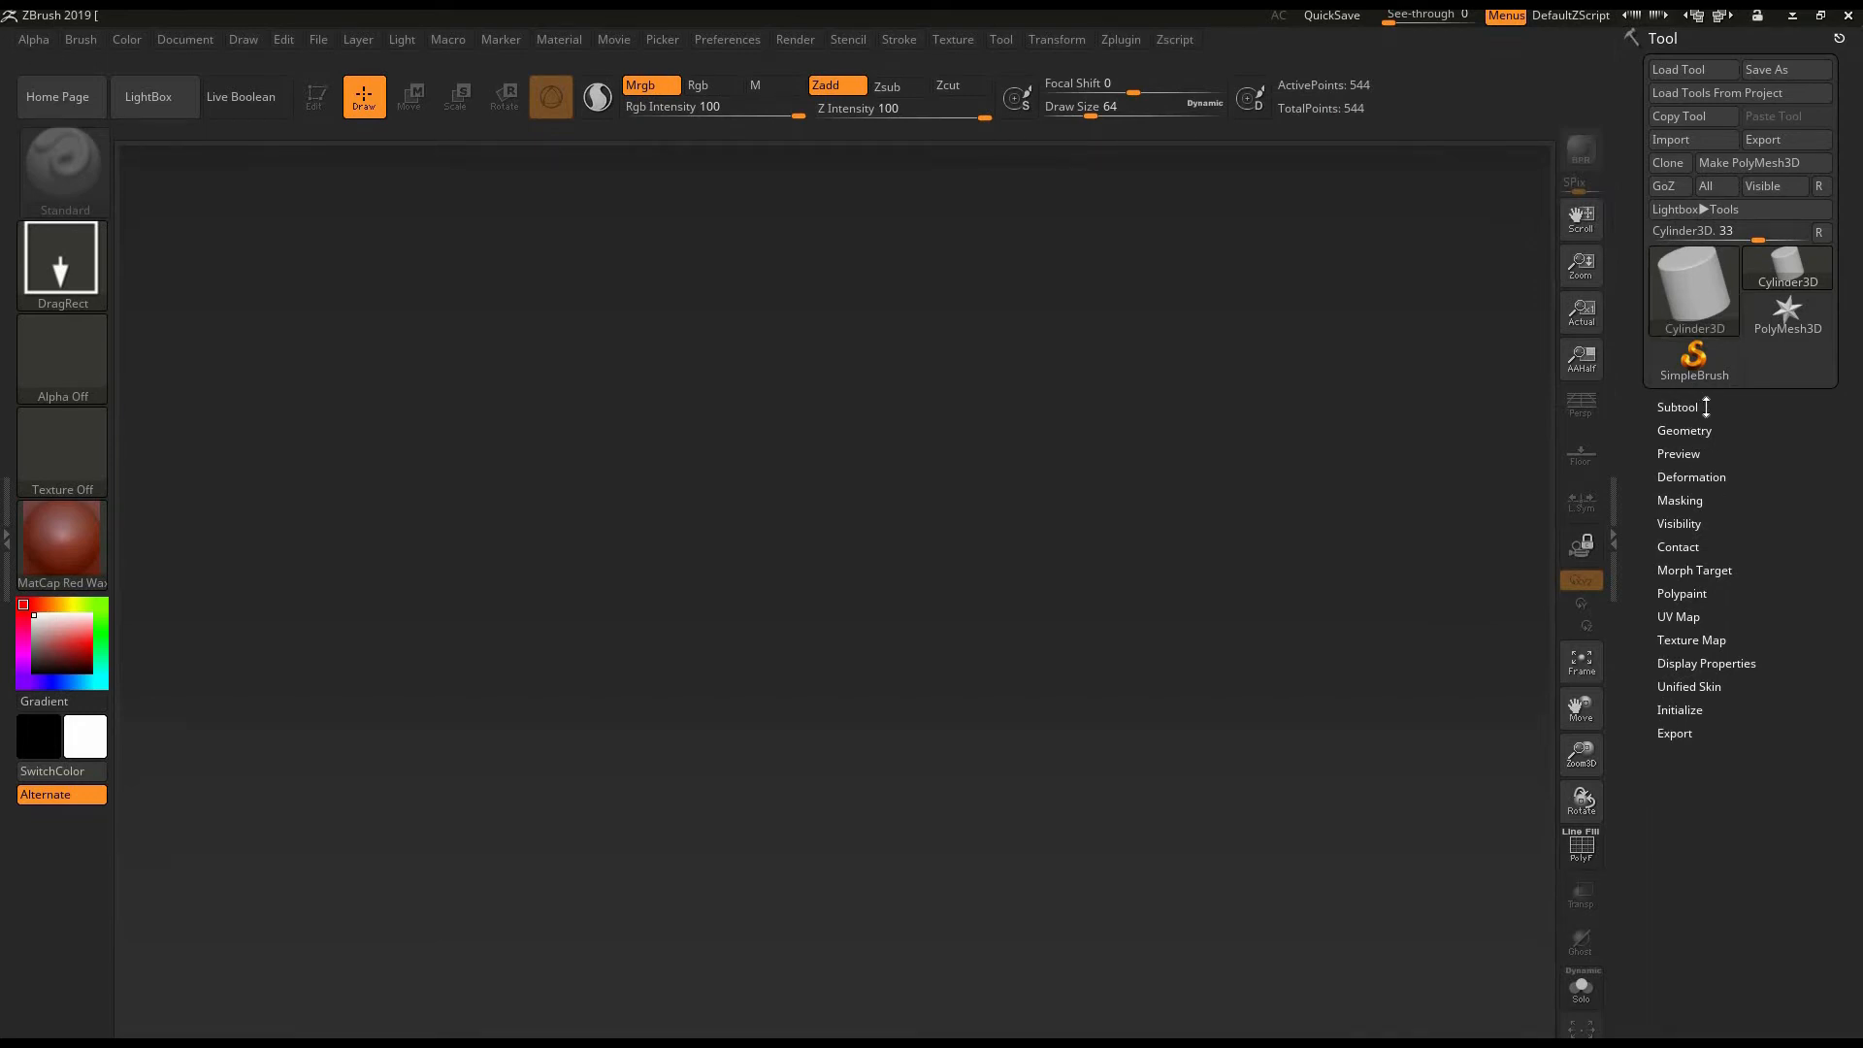
left_click(1685, 407)
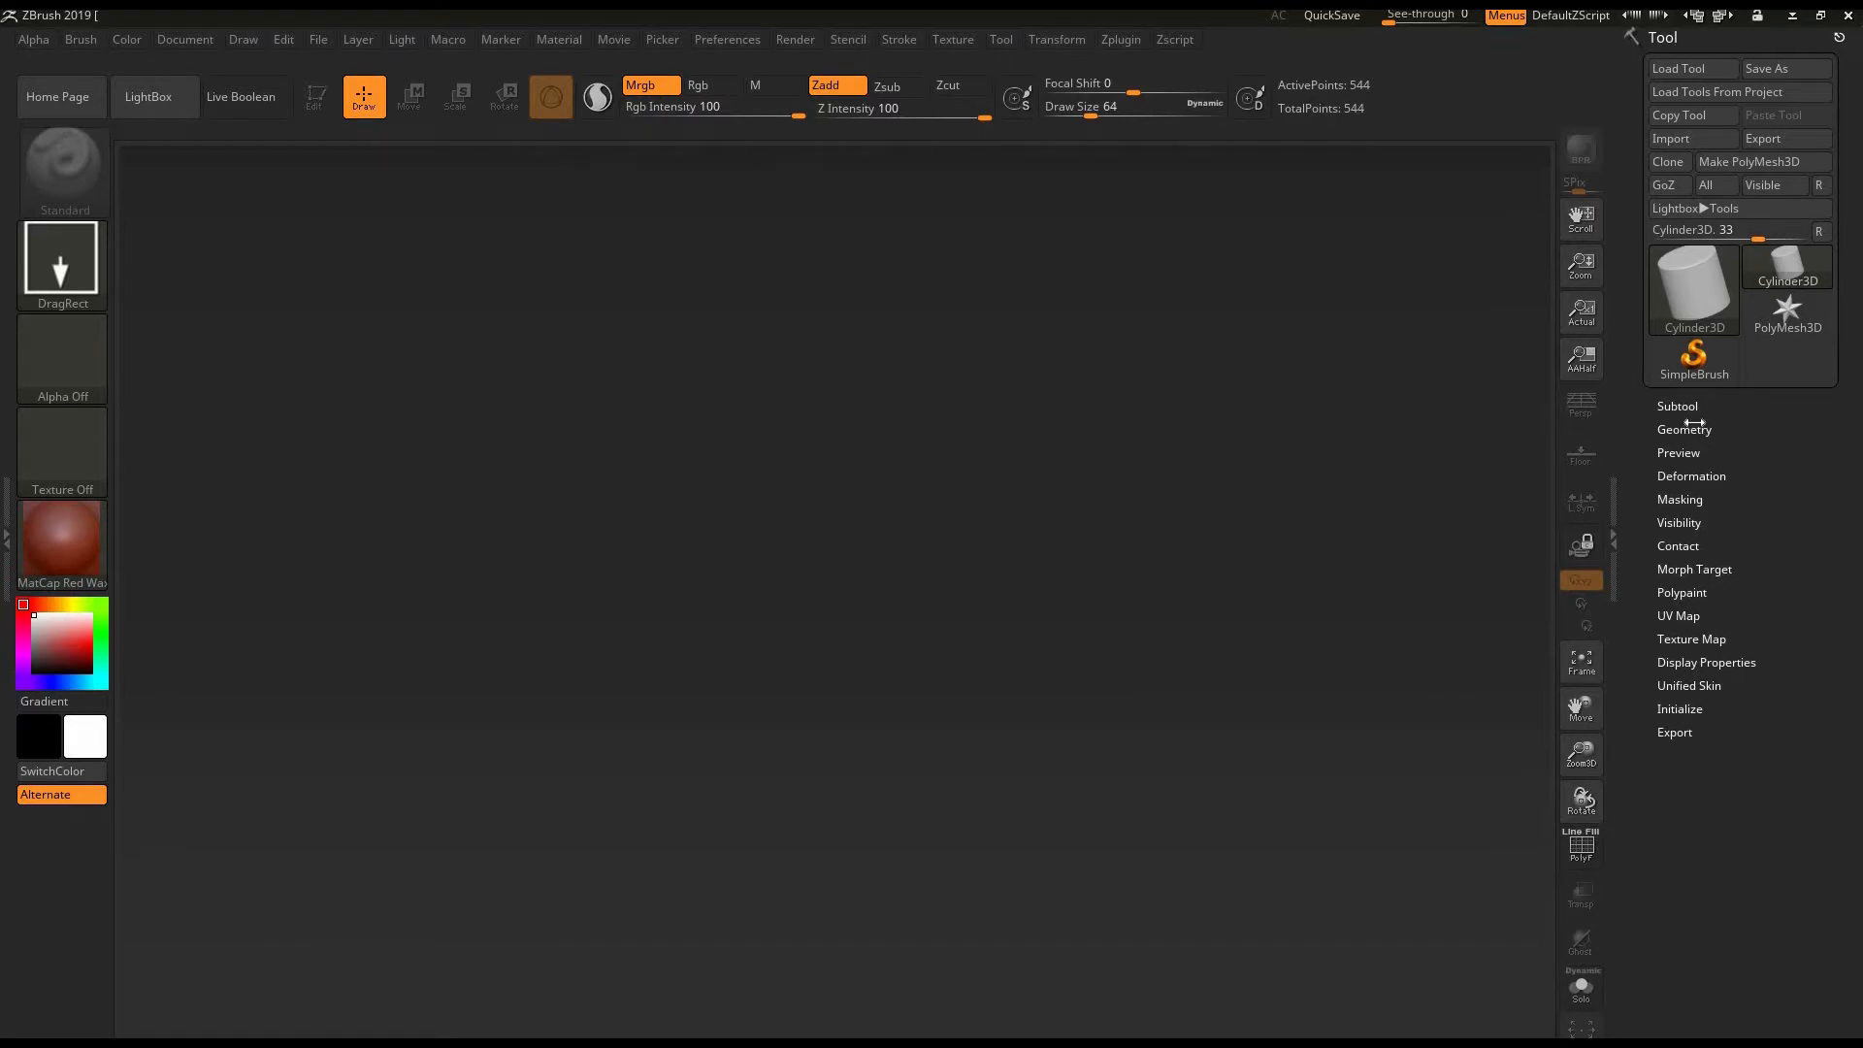
left_click_drag(1647, 430, 1646, 231)
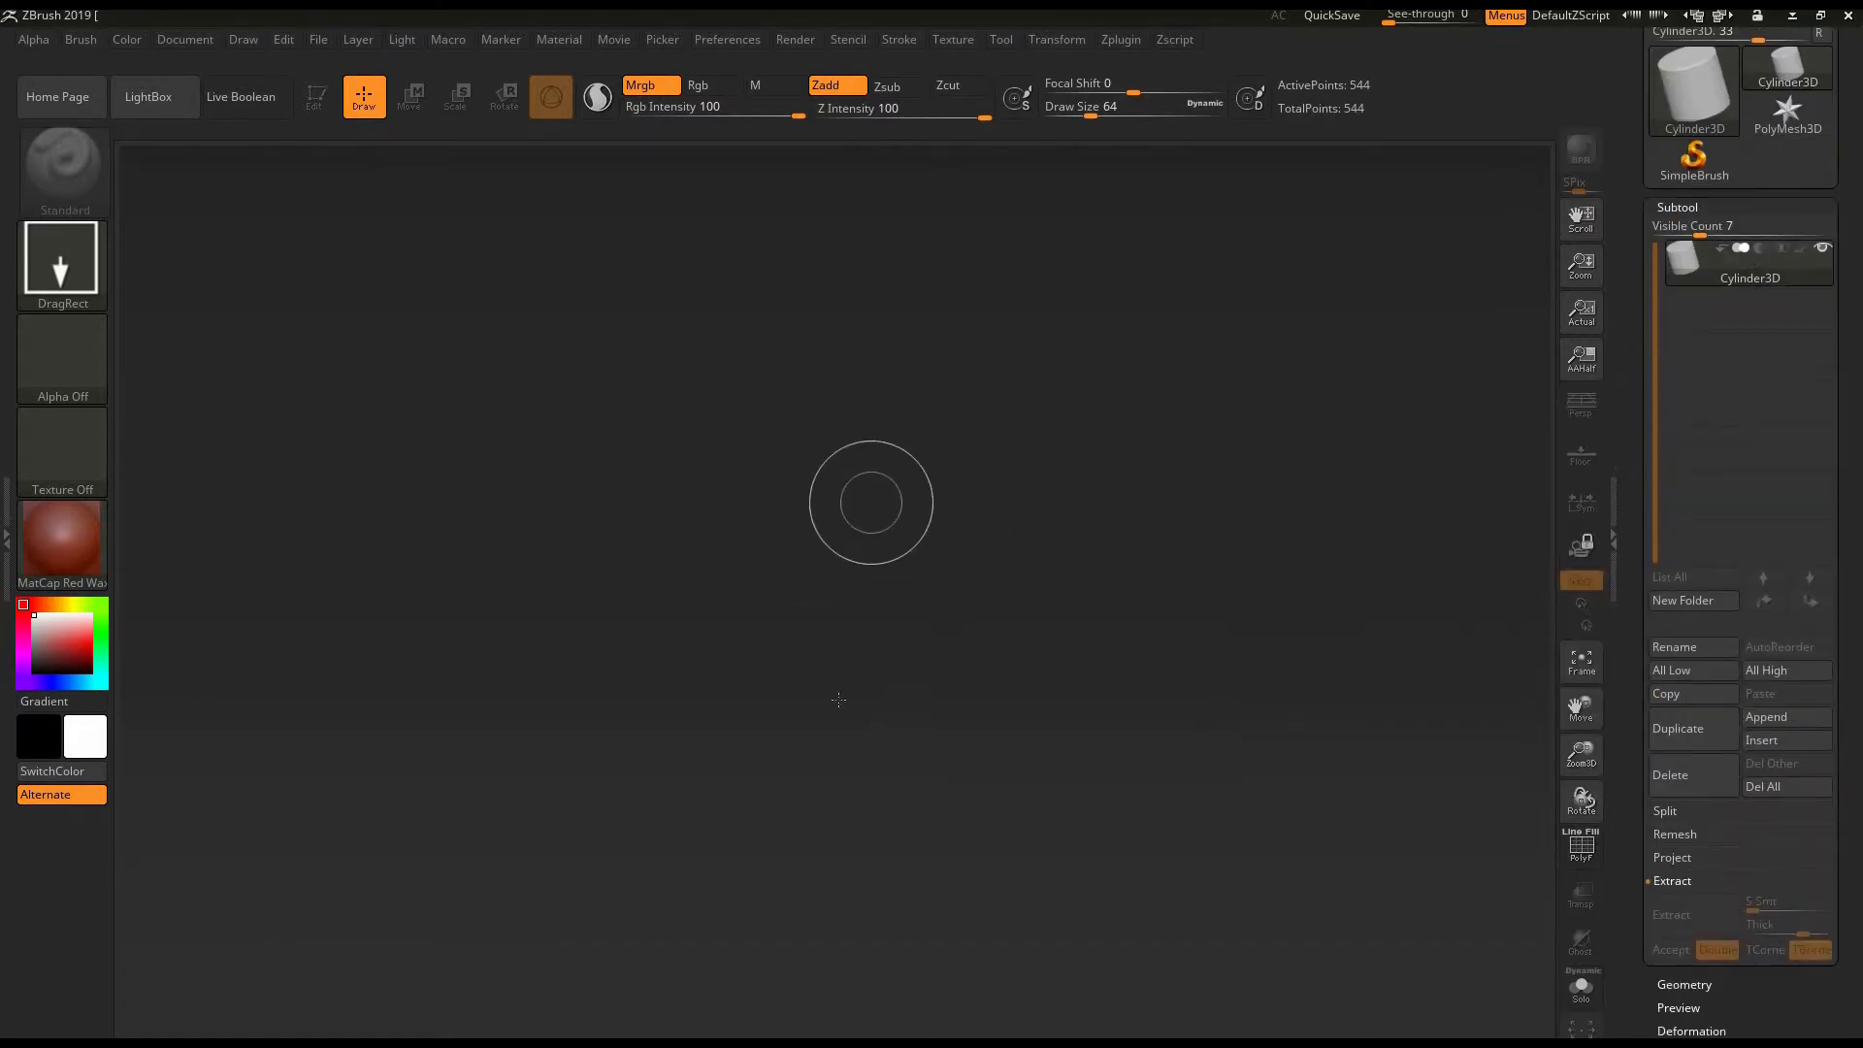
- Draw a cylinder in the middle of the canvas and clear the canvas
left_click_drag(864, 498, 885, 851)
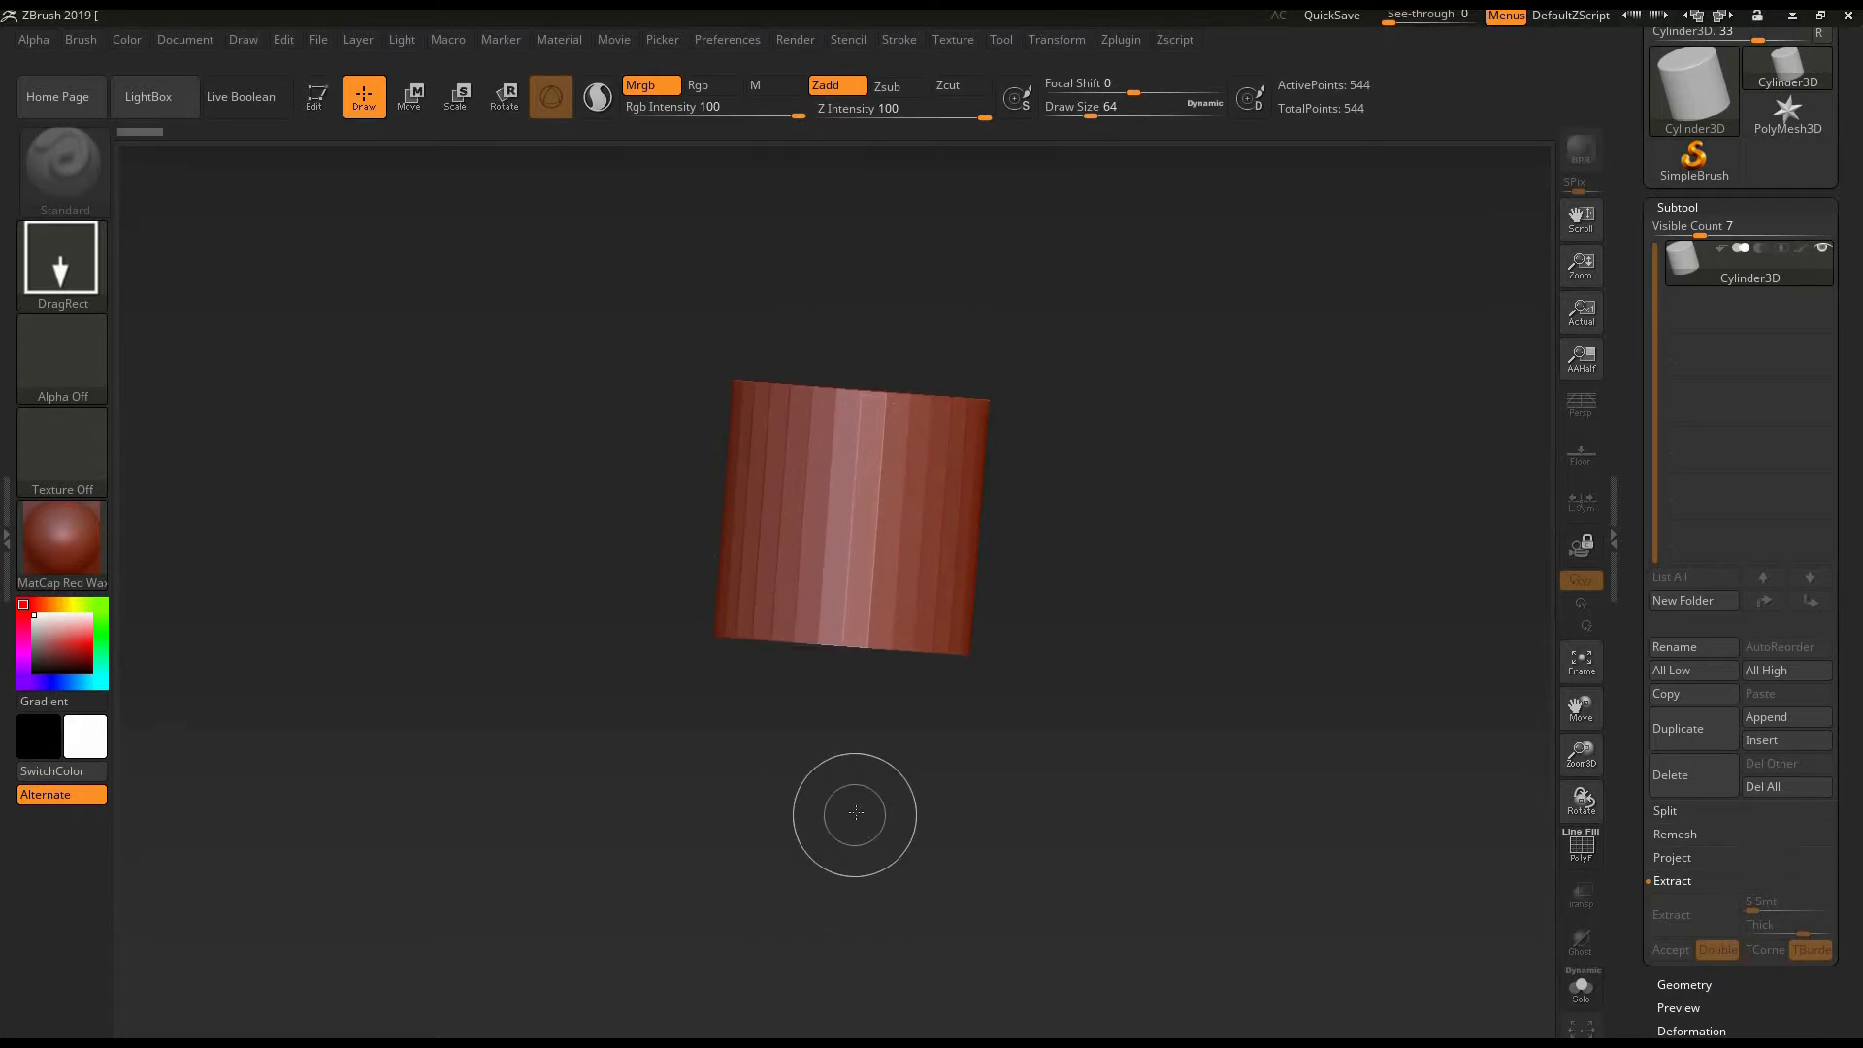
key("ctrl+n")
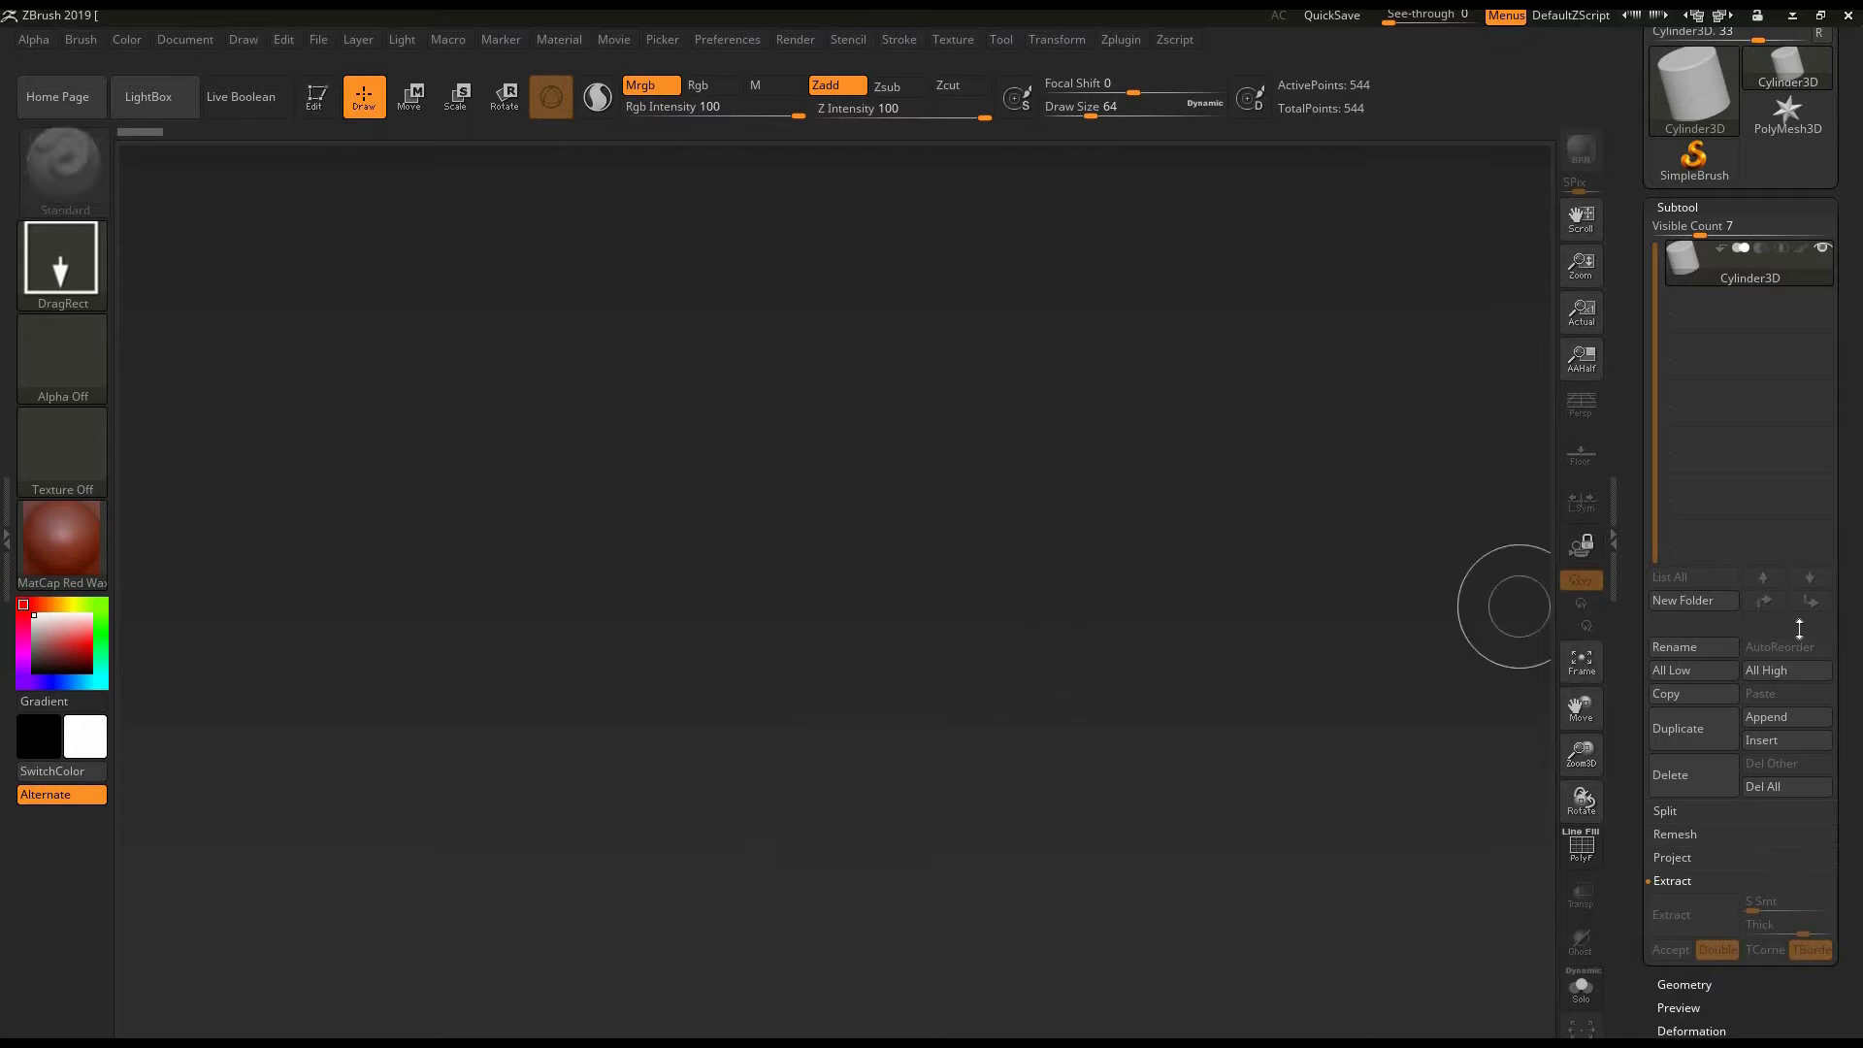
- Append a Sphere3D mesh as a second subtool of the cylinder
left_click(1794, 718)
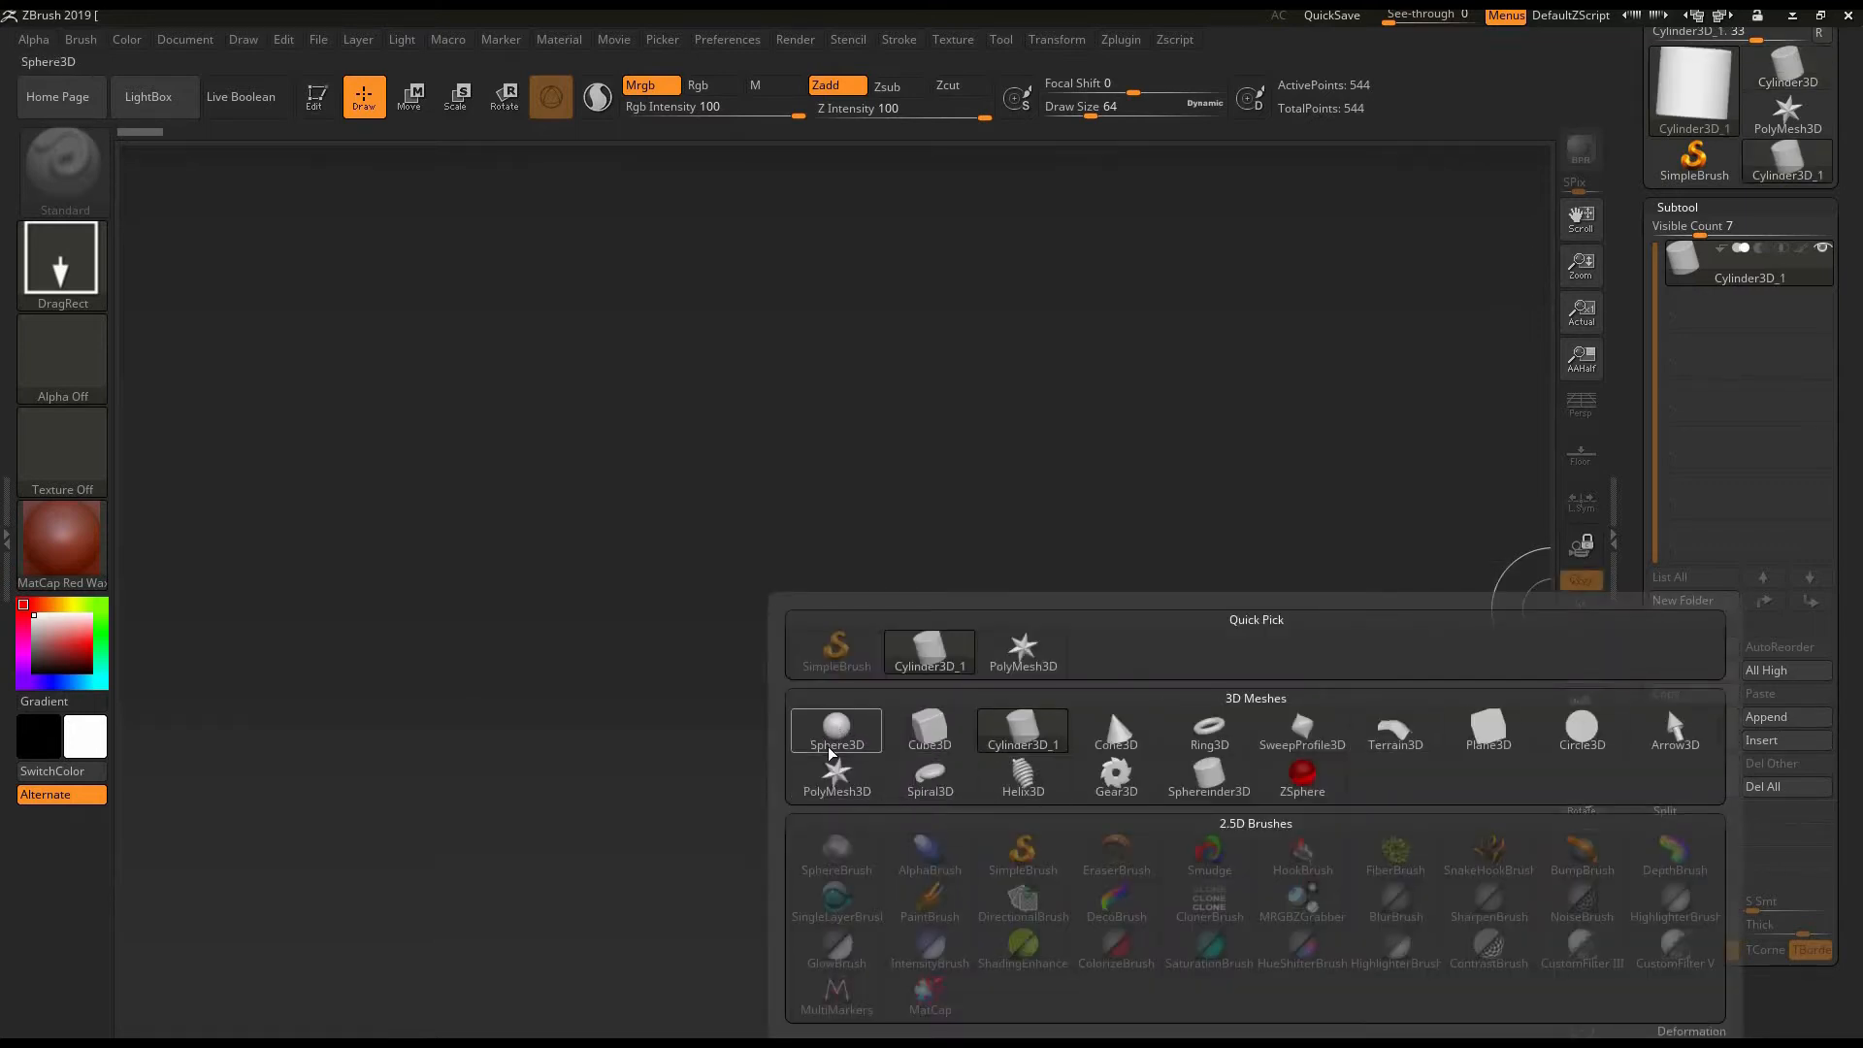
mouse_move(833, 745)
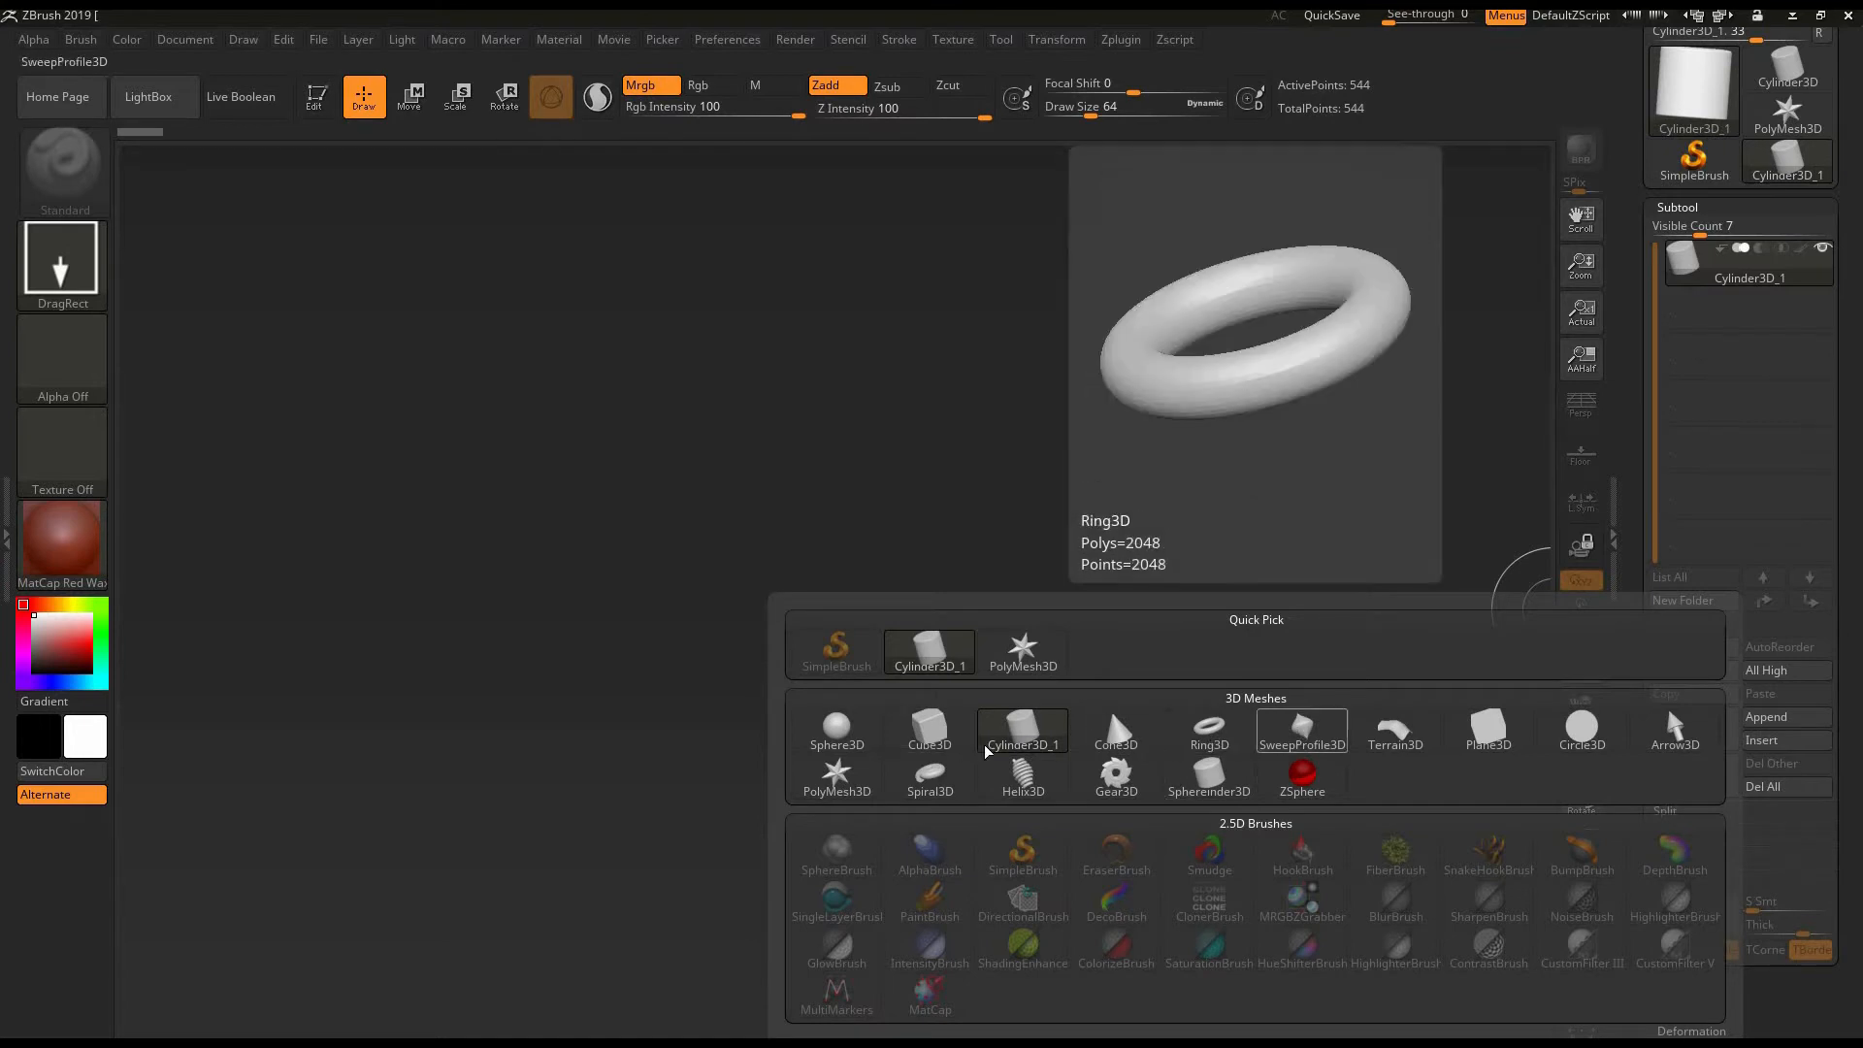
left_click(840, 734)
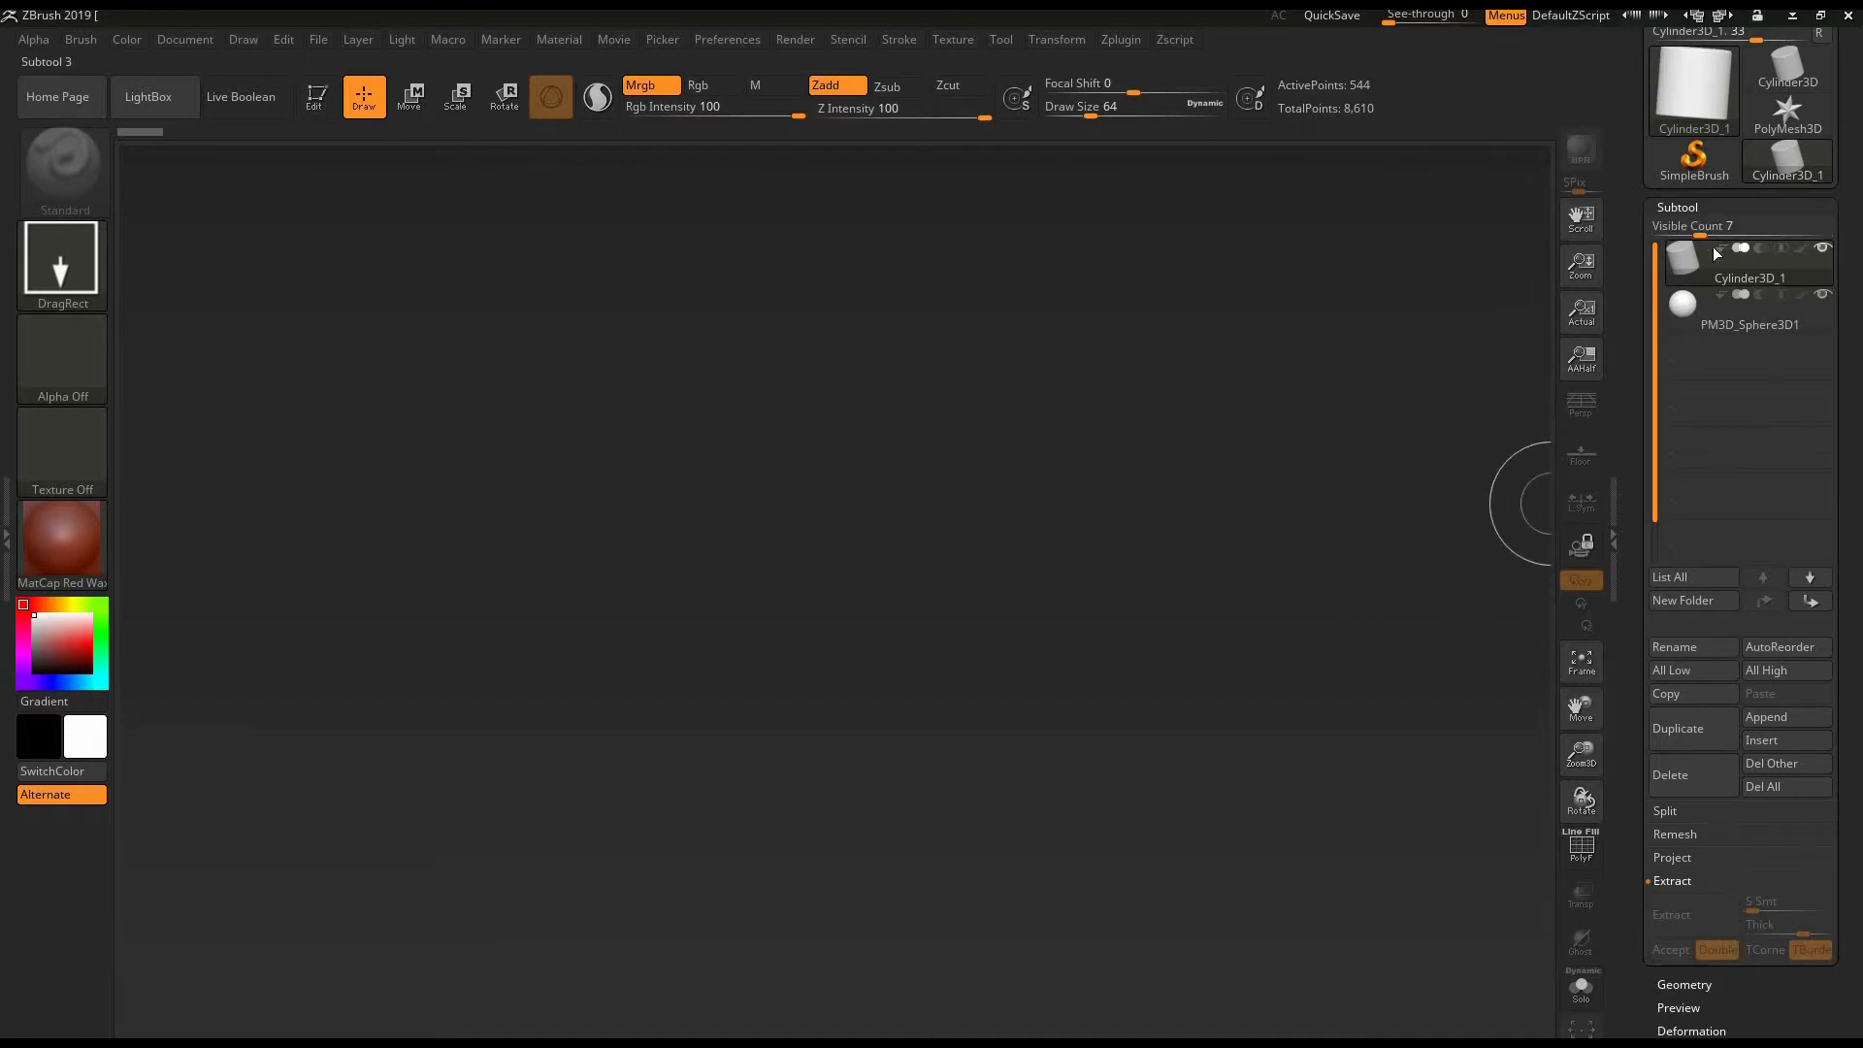
- Switch the active subtool back and forth between the sphere and the cylinder
mouse_move(1691, 324)
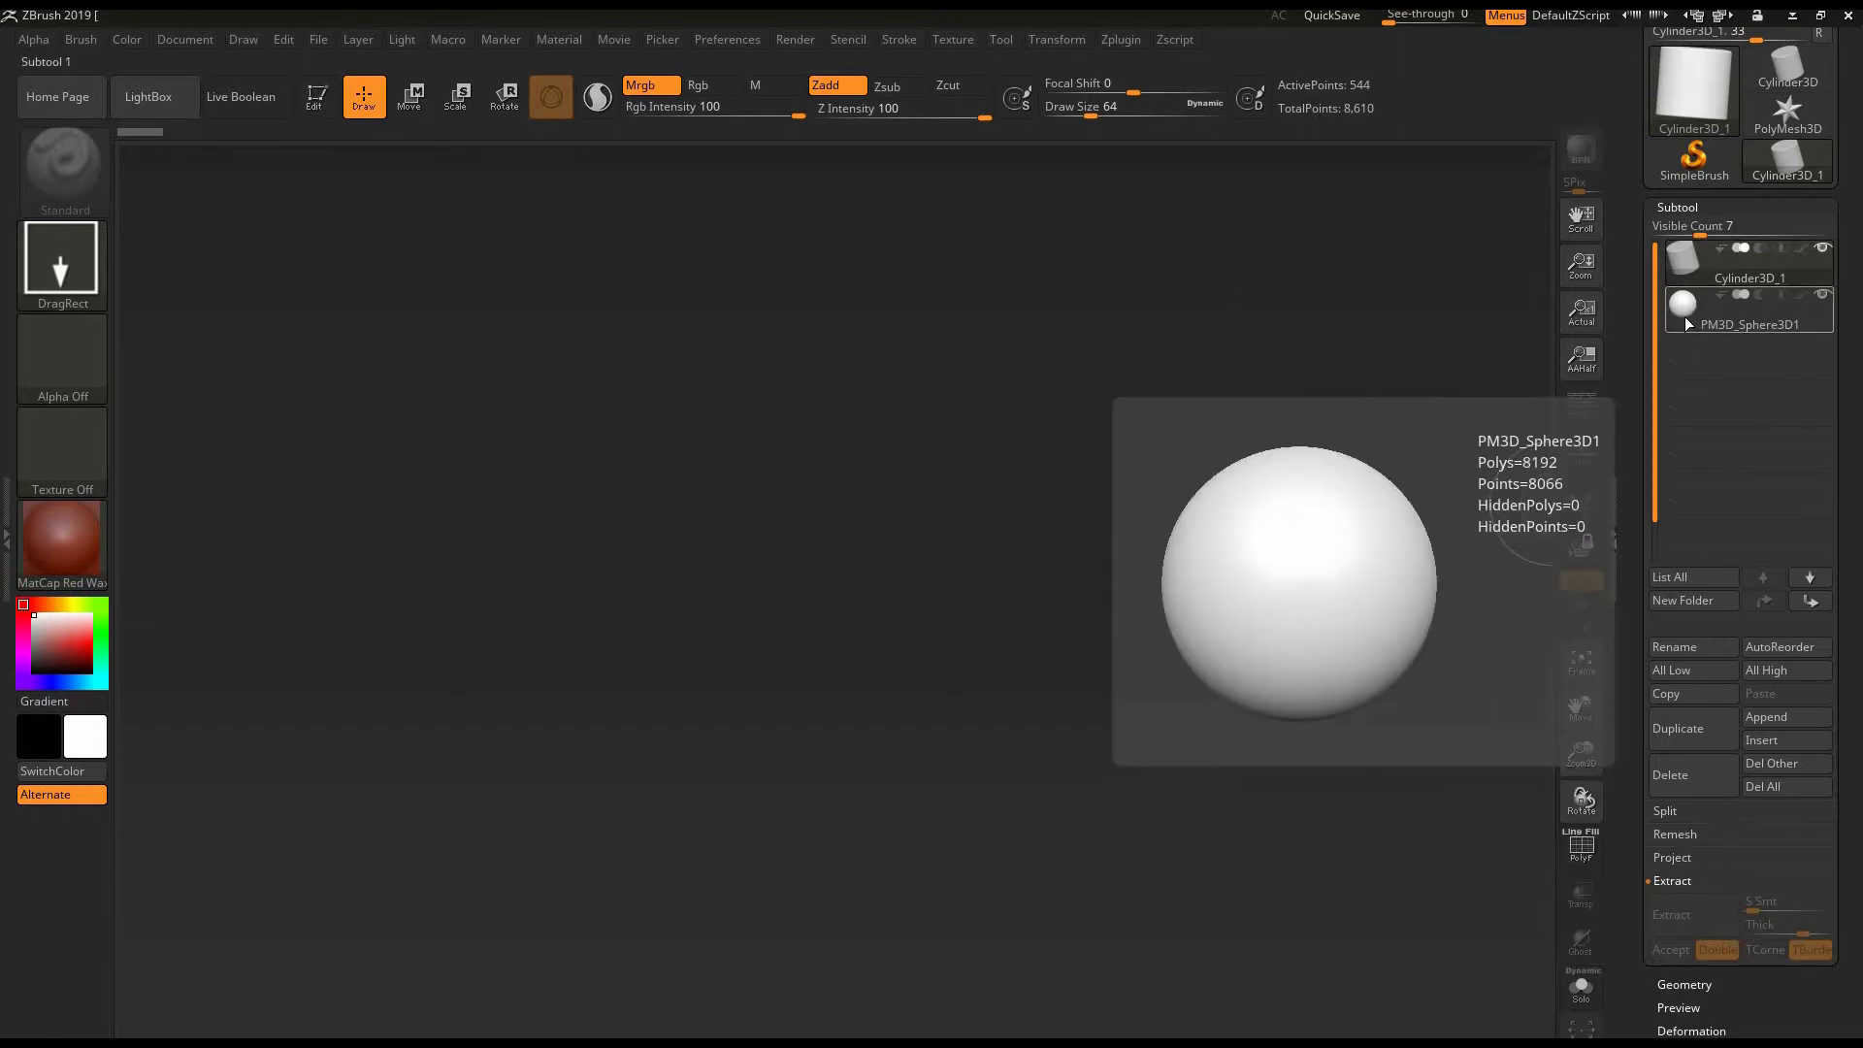
left_click(1684, 316)
mouse_move(1689, 268)
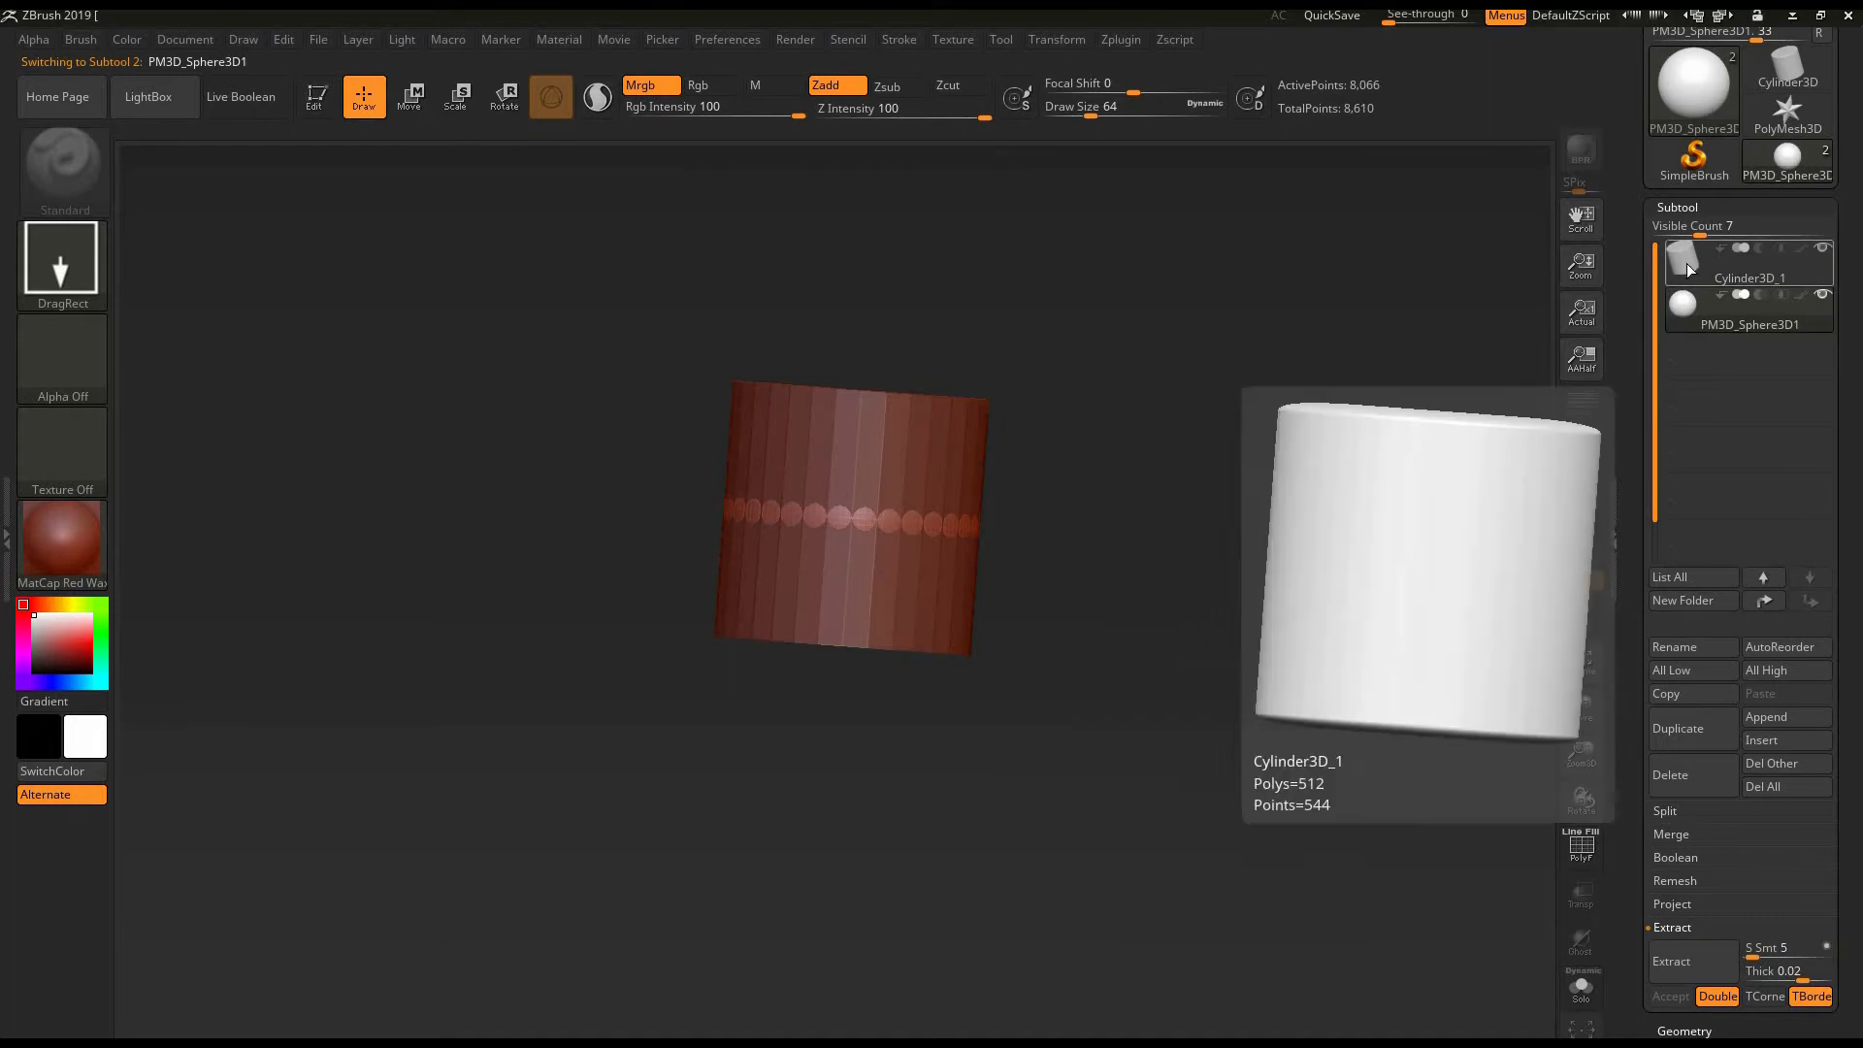
left_click(1683, 258)
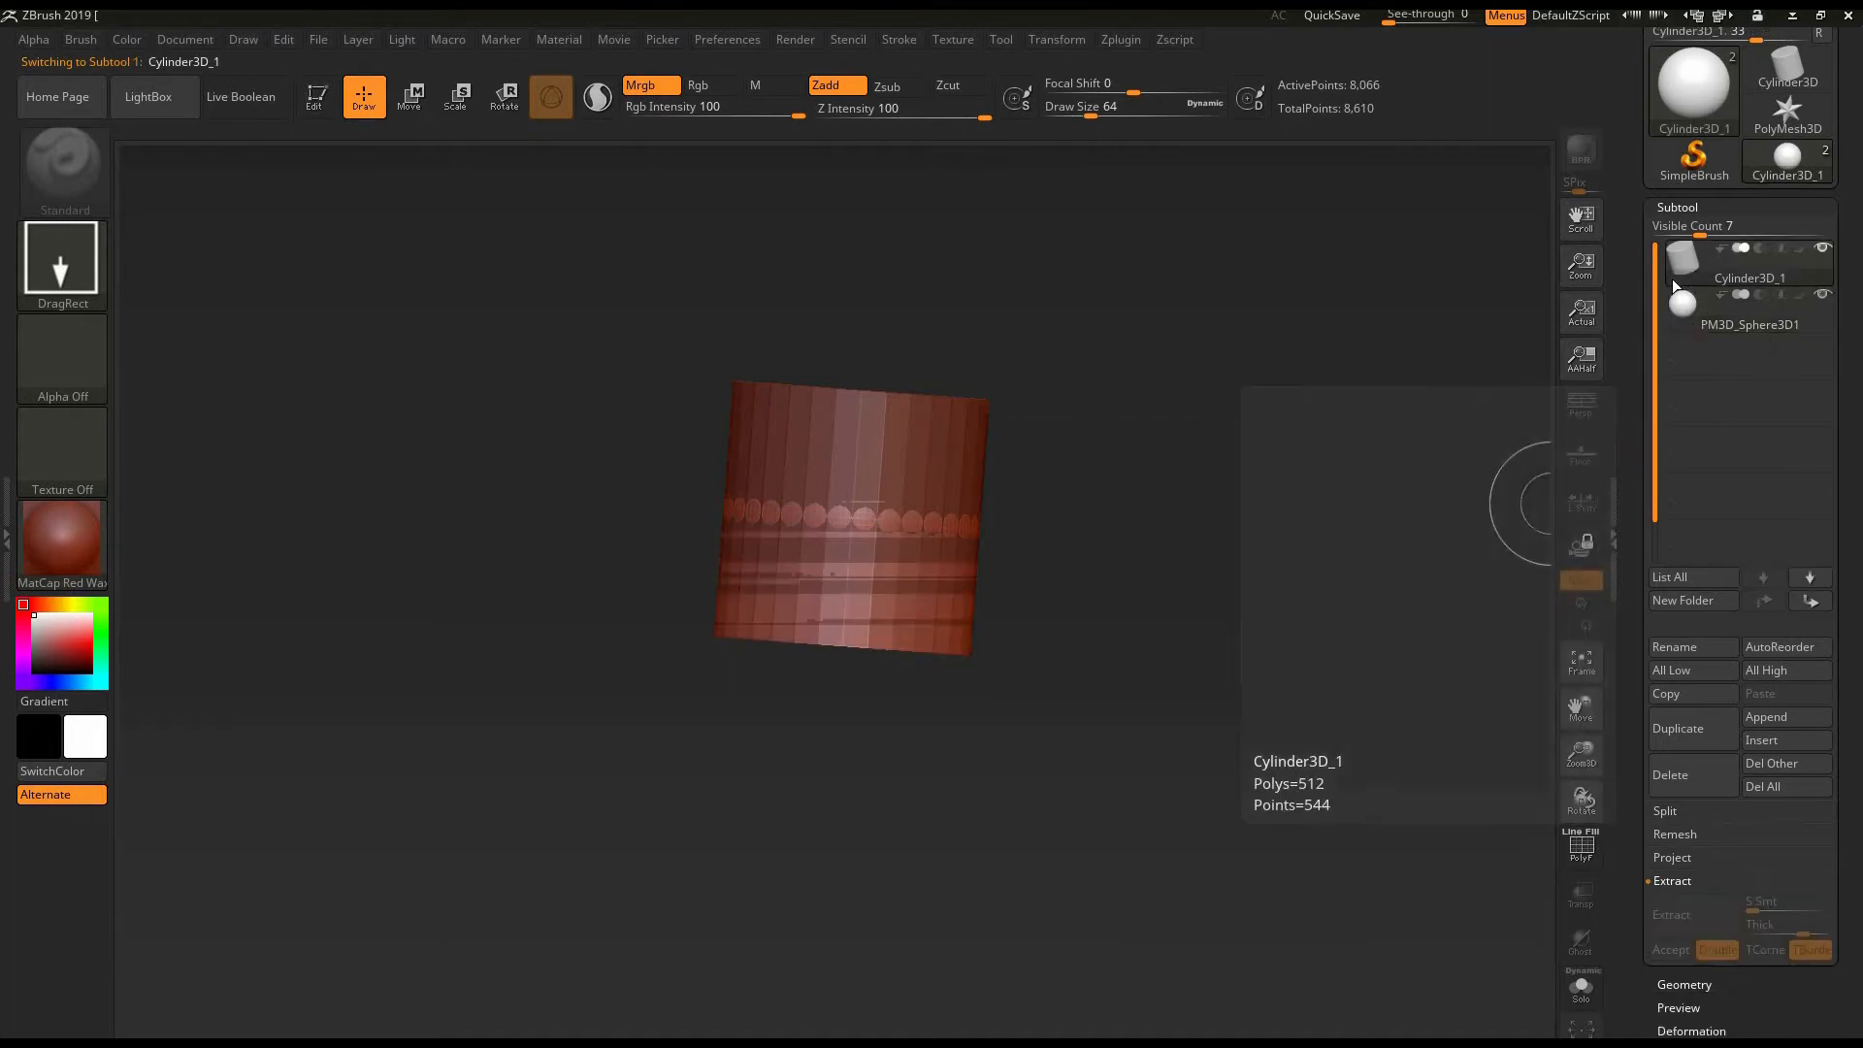
mouse_move(1688, 316)
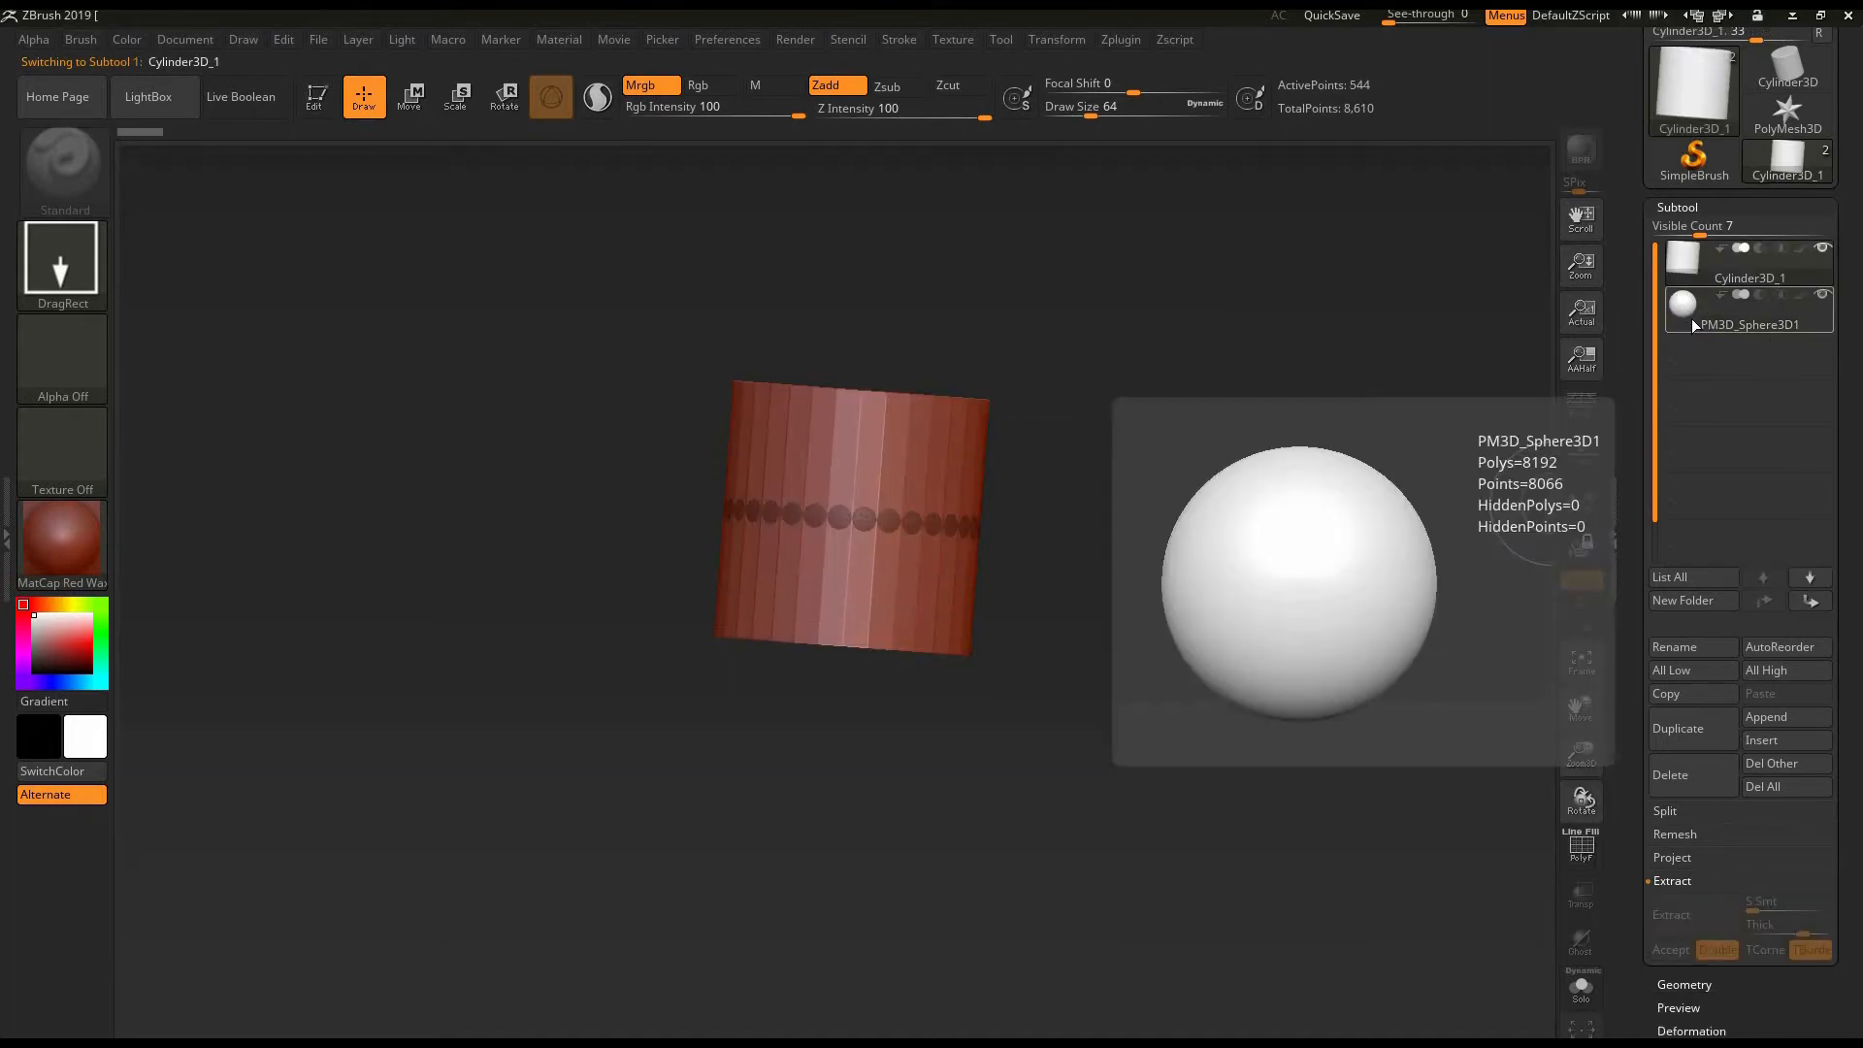
left_click(1684, 325)
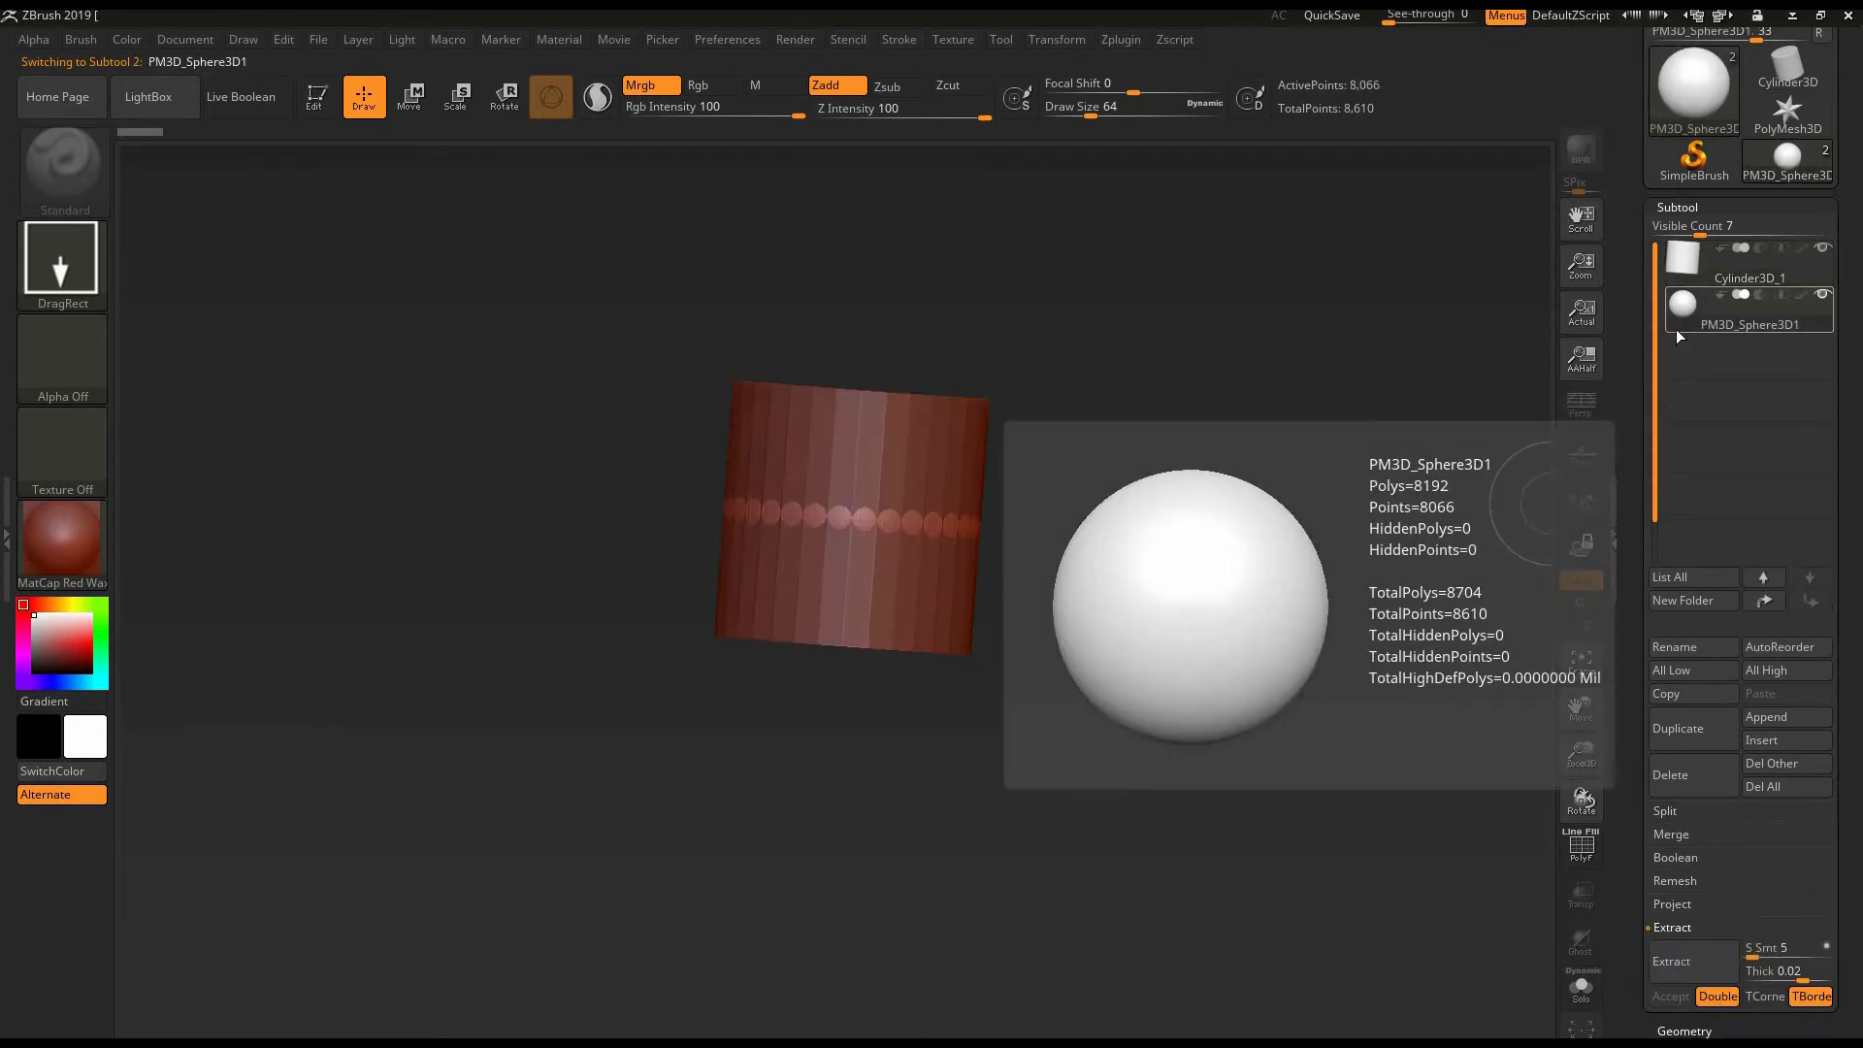
- Delete the cylinder subtool and choose to skip the deletion warning until the next restart
mouse_move(1688, 274)
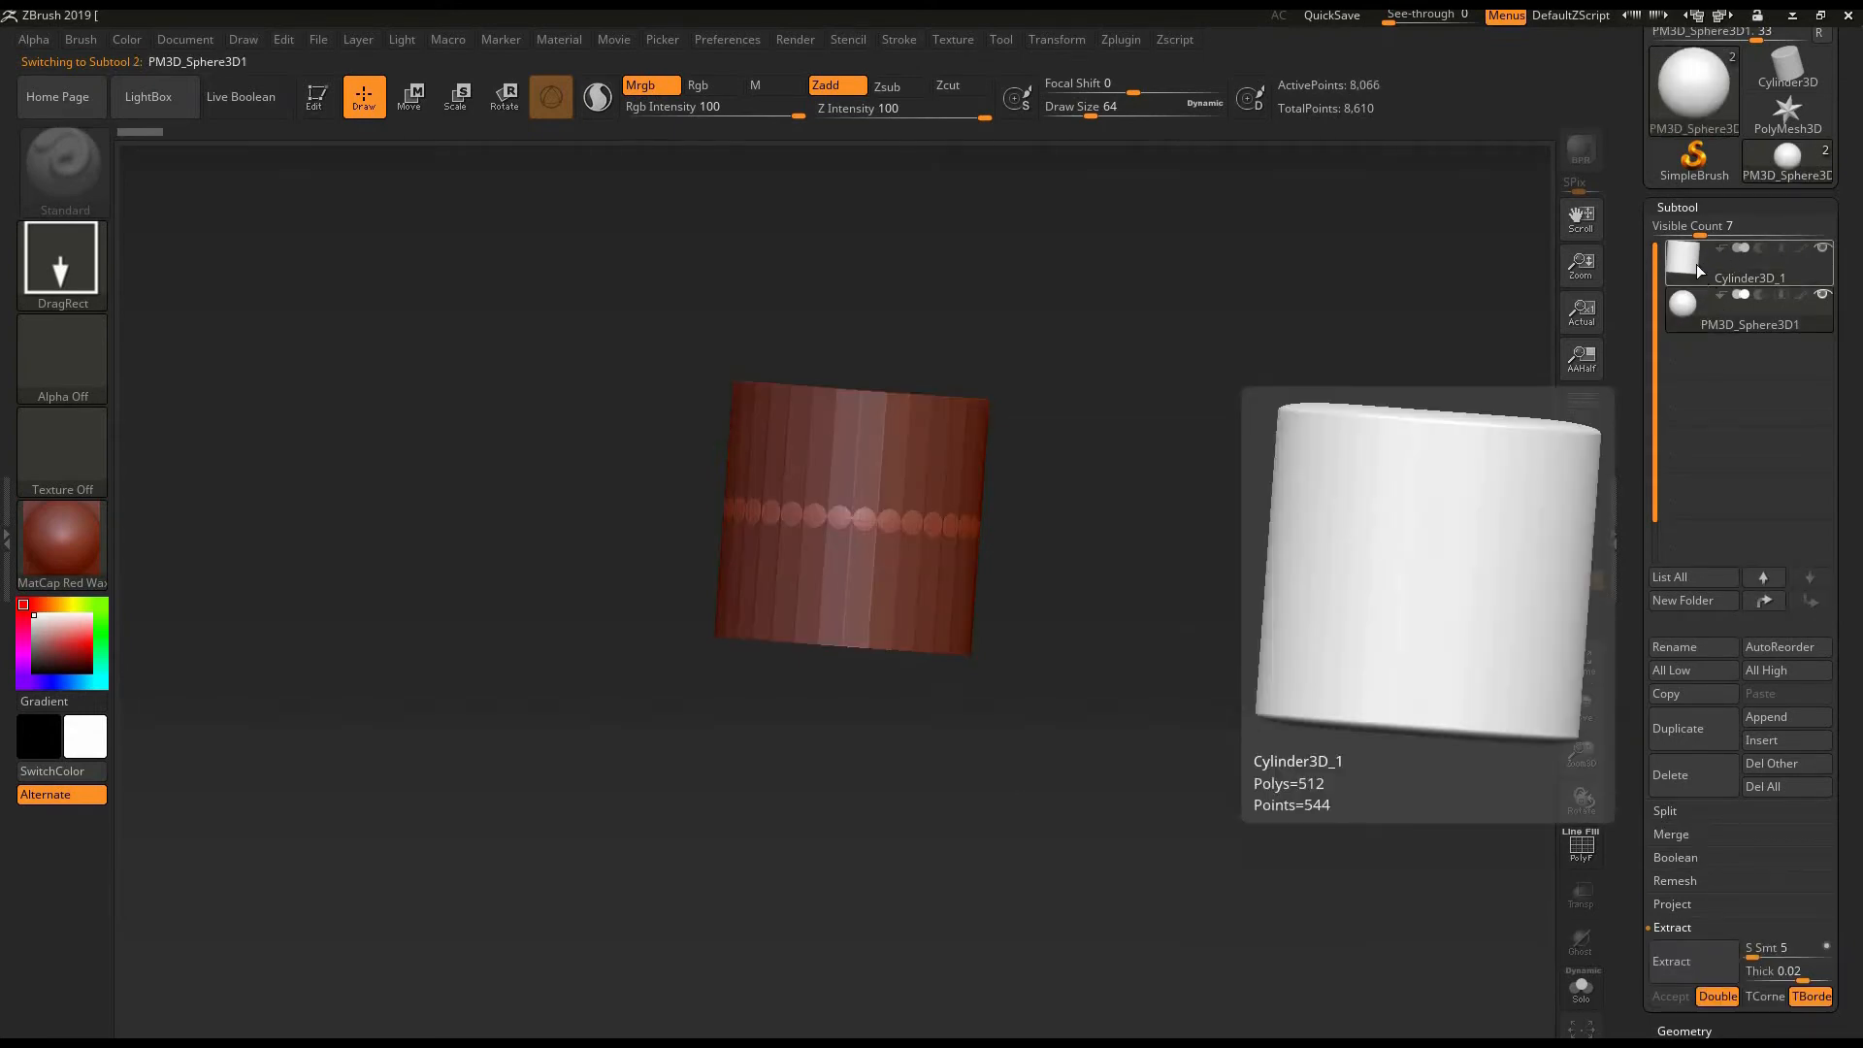
left_click(1696, 274)
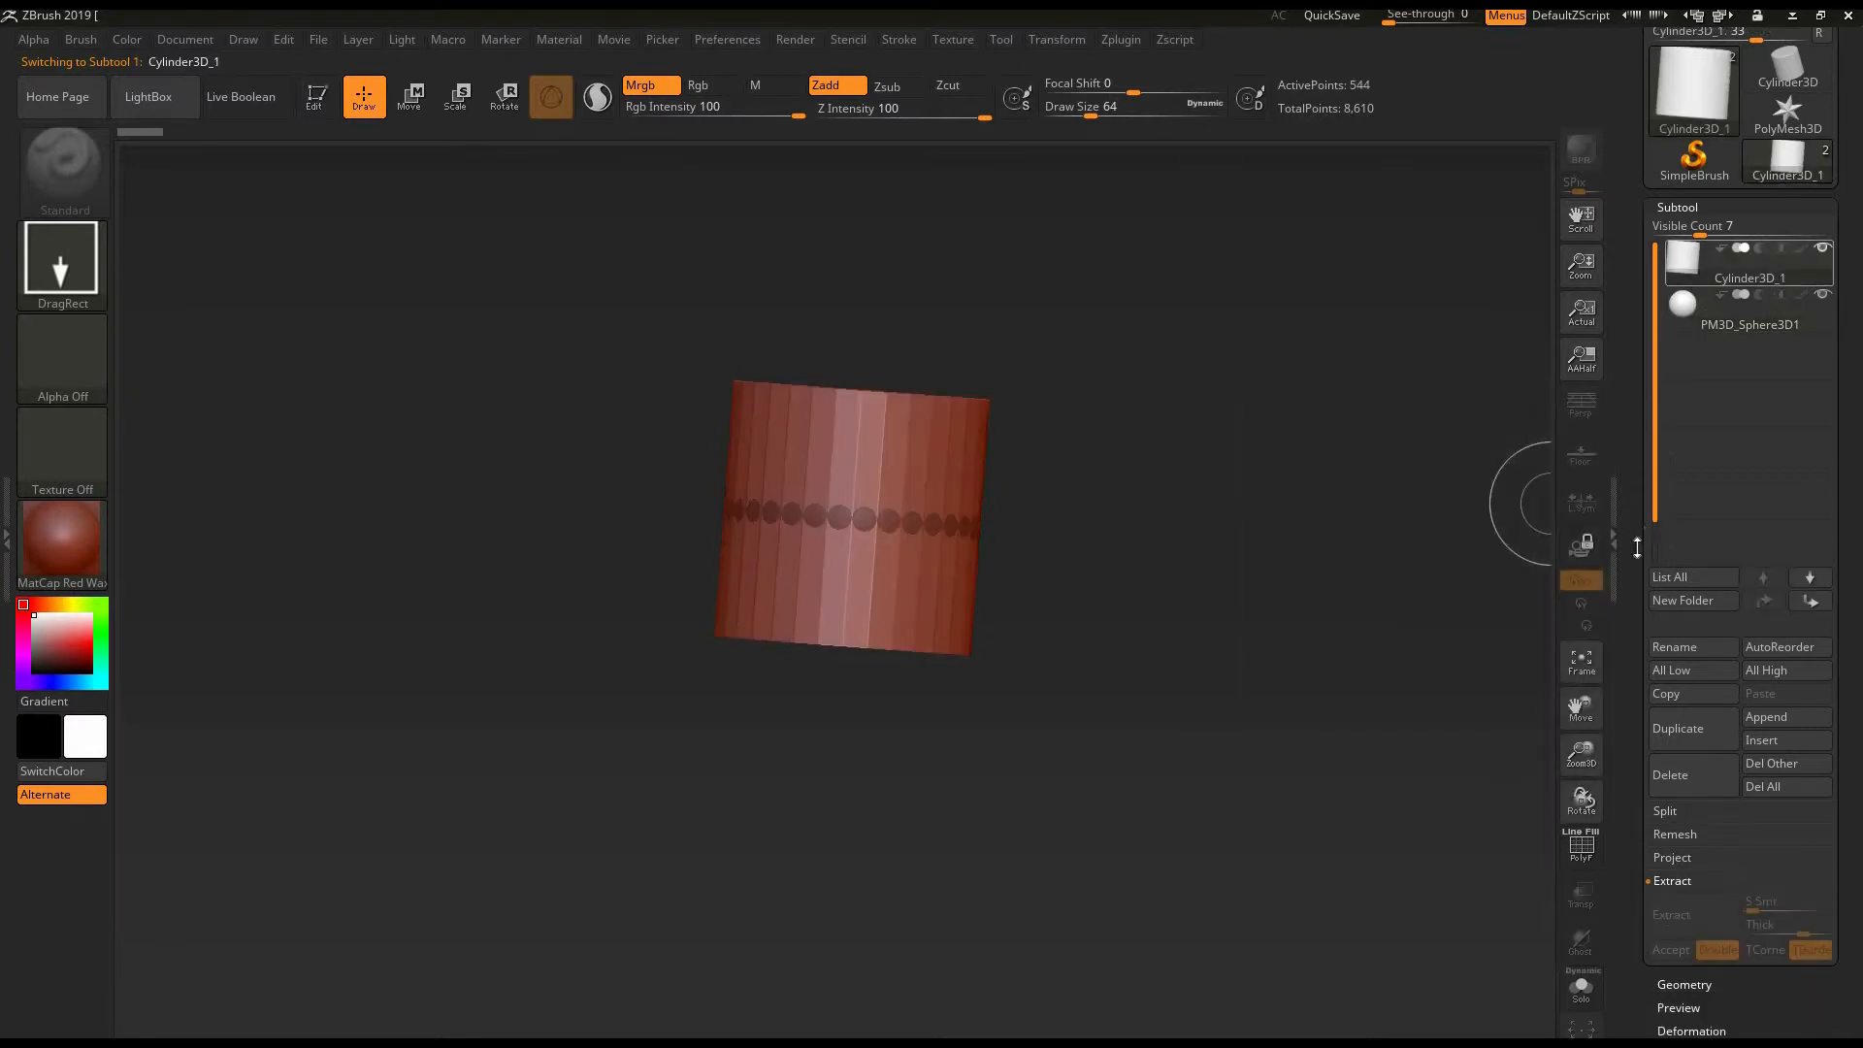
scroll(1743, 454, "down", 4)
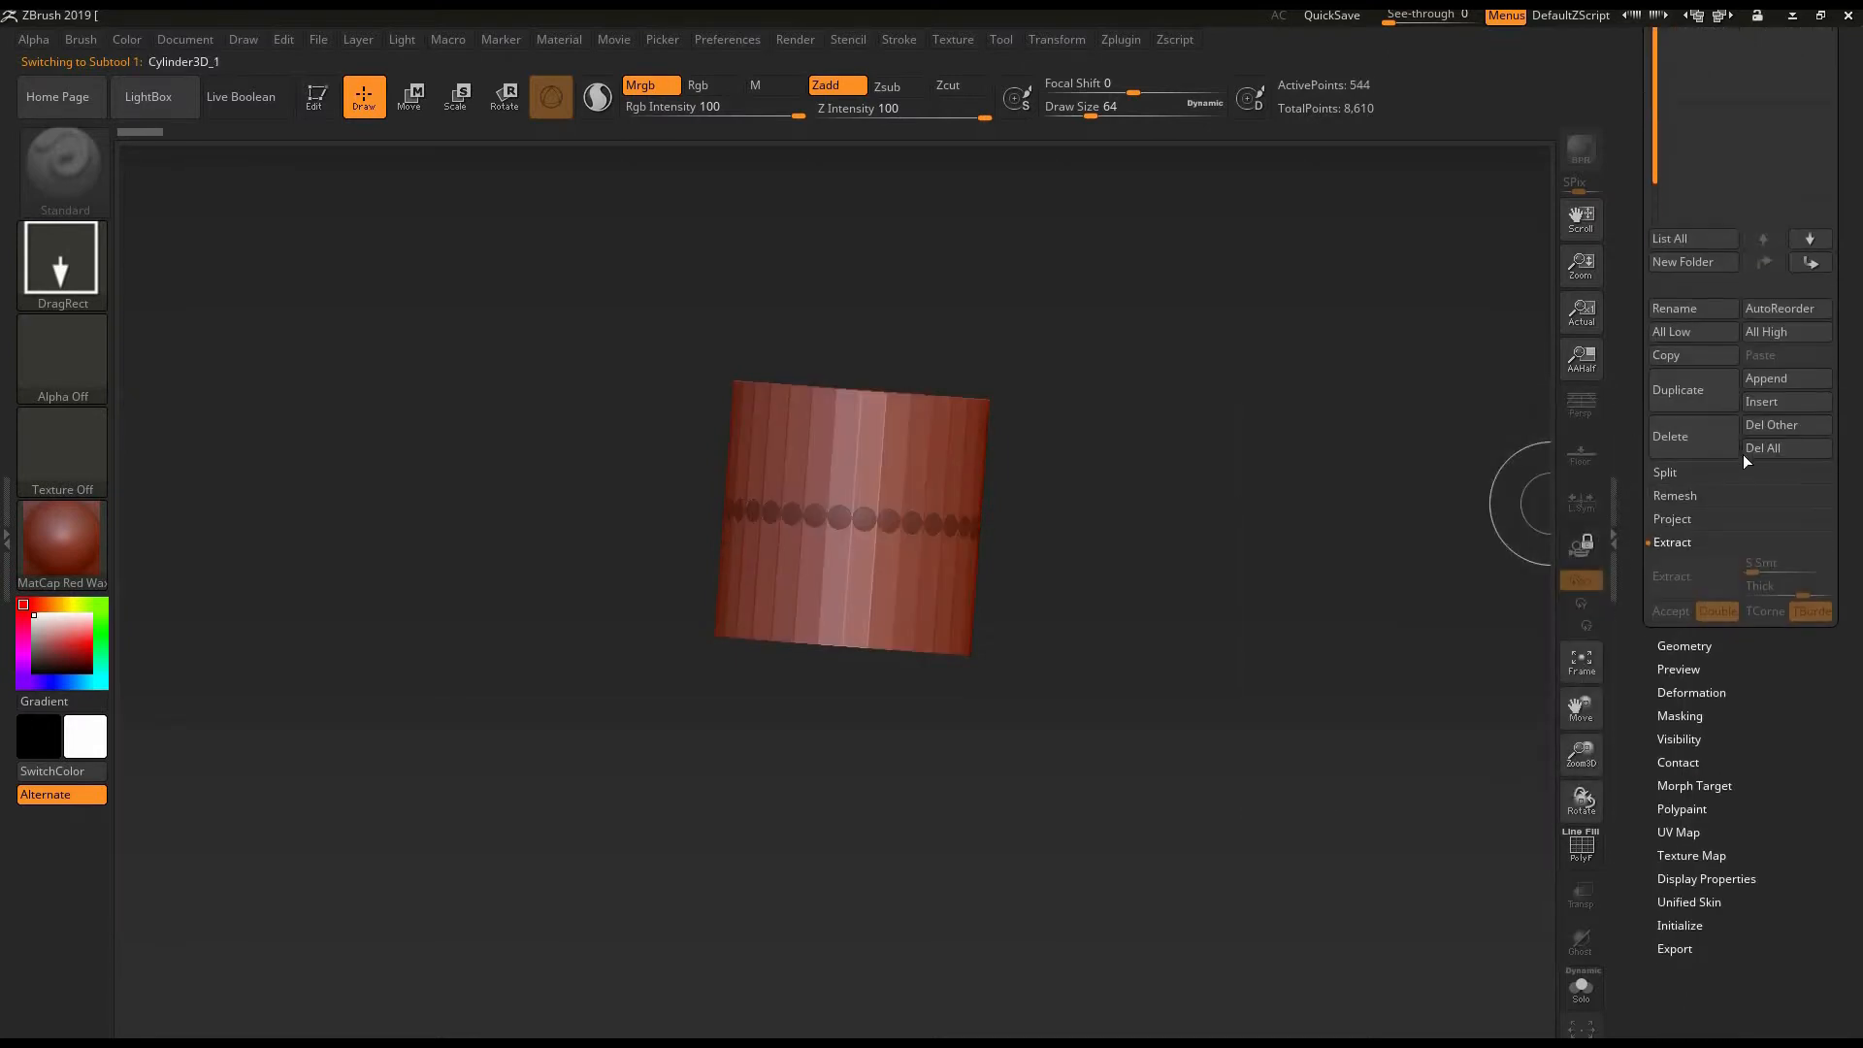
left_click(1696, 435)
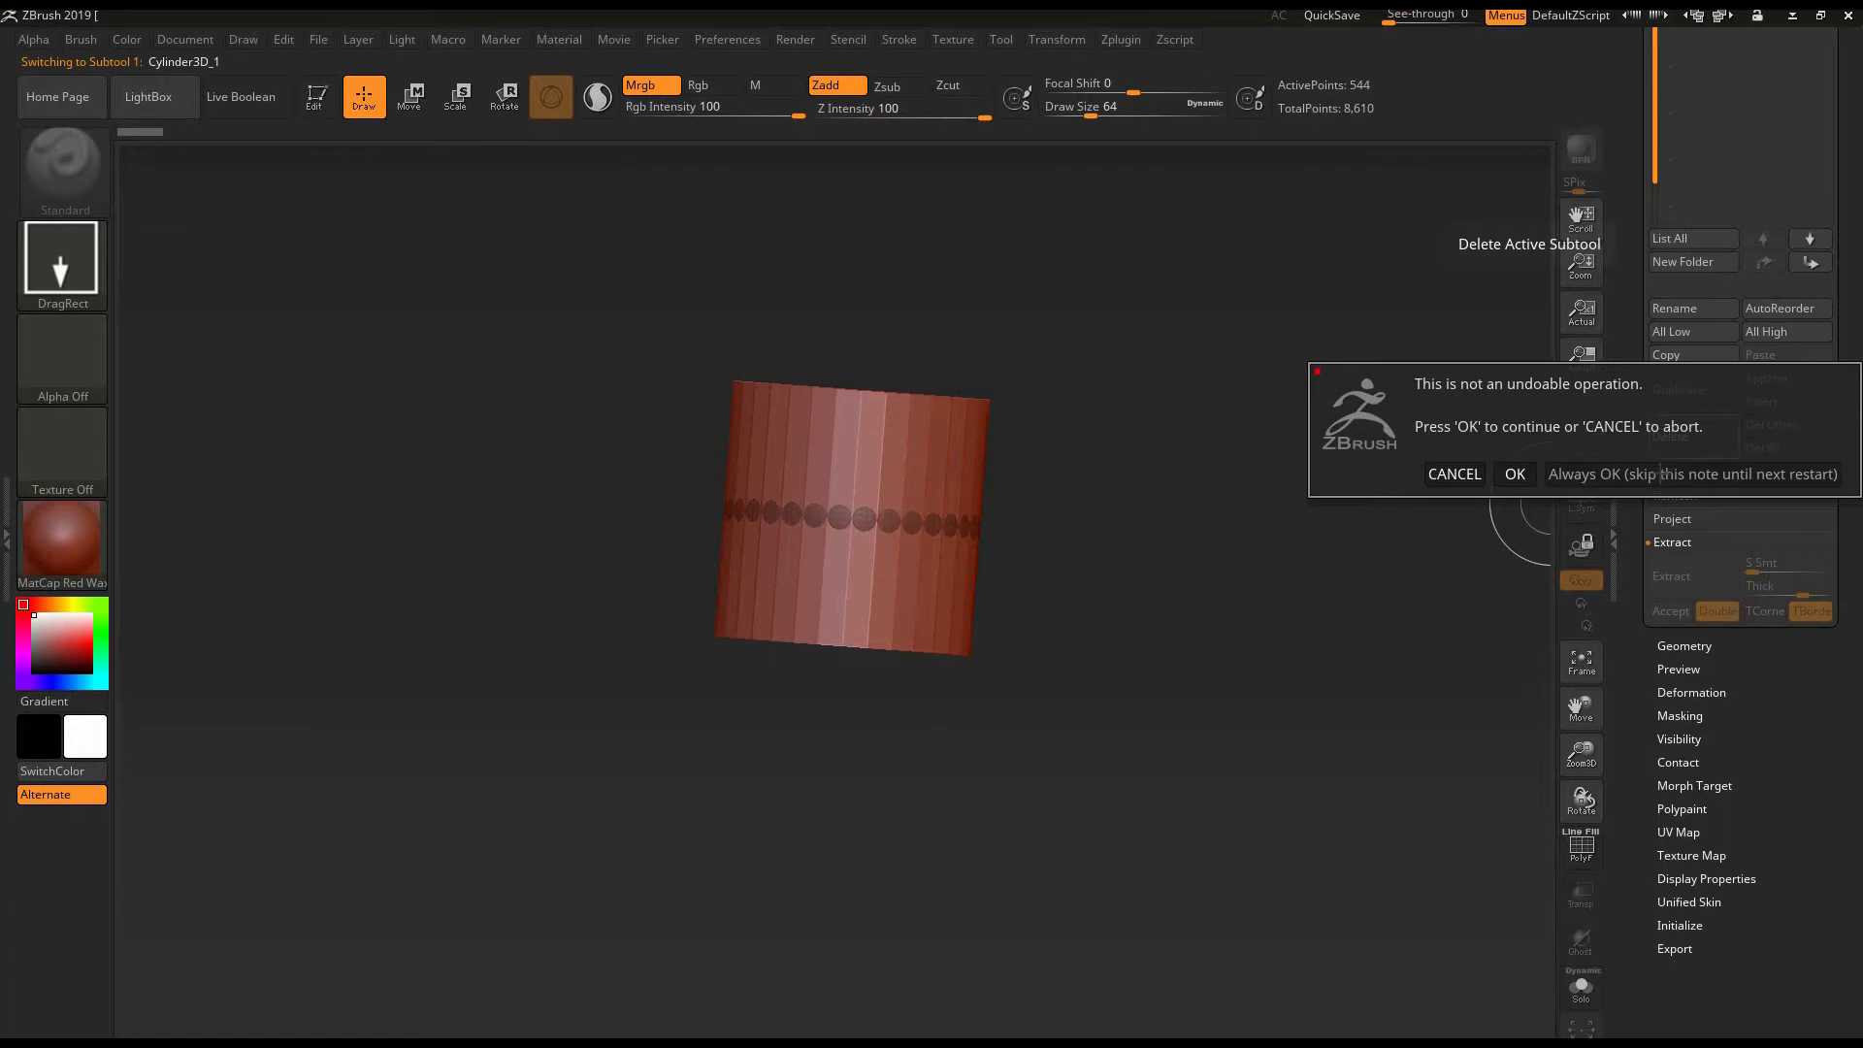
left_click(1660, 476)
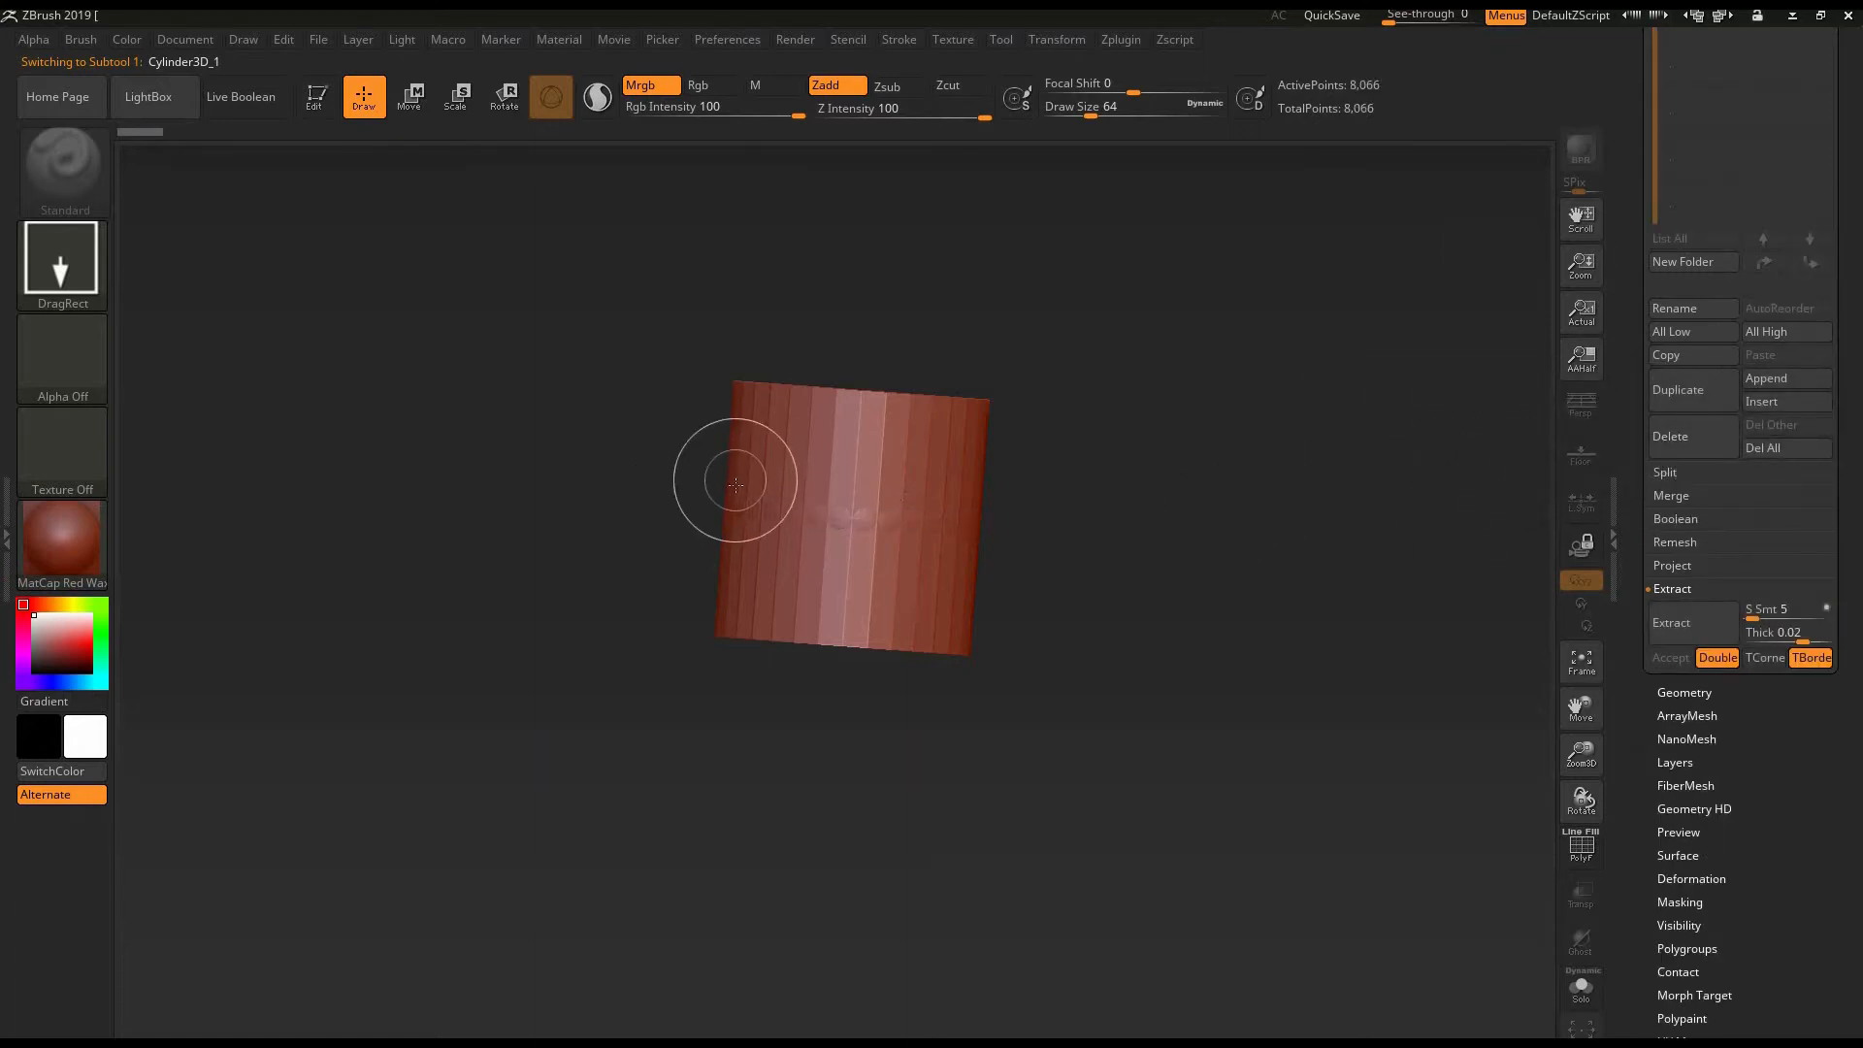
- Clear the leftover cylinder from the canvas
key("ctrl")
key("ctrl+n")
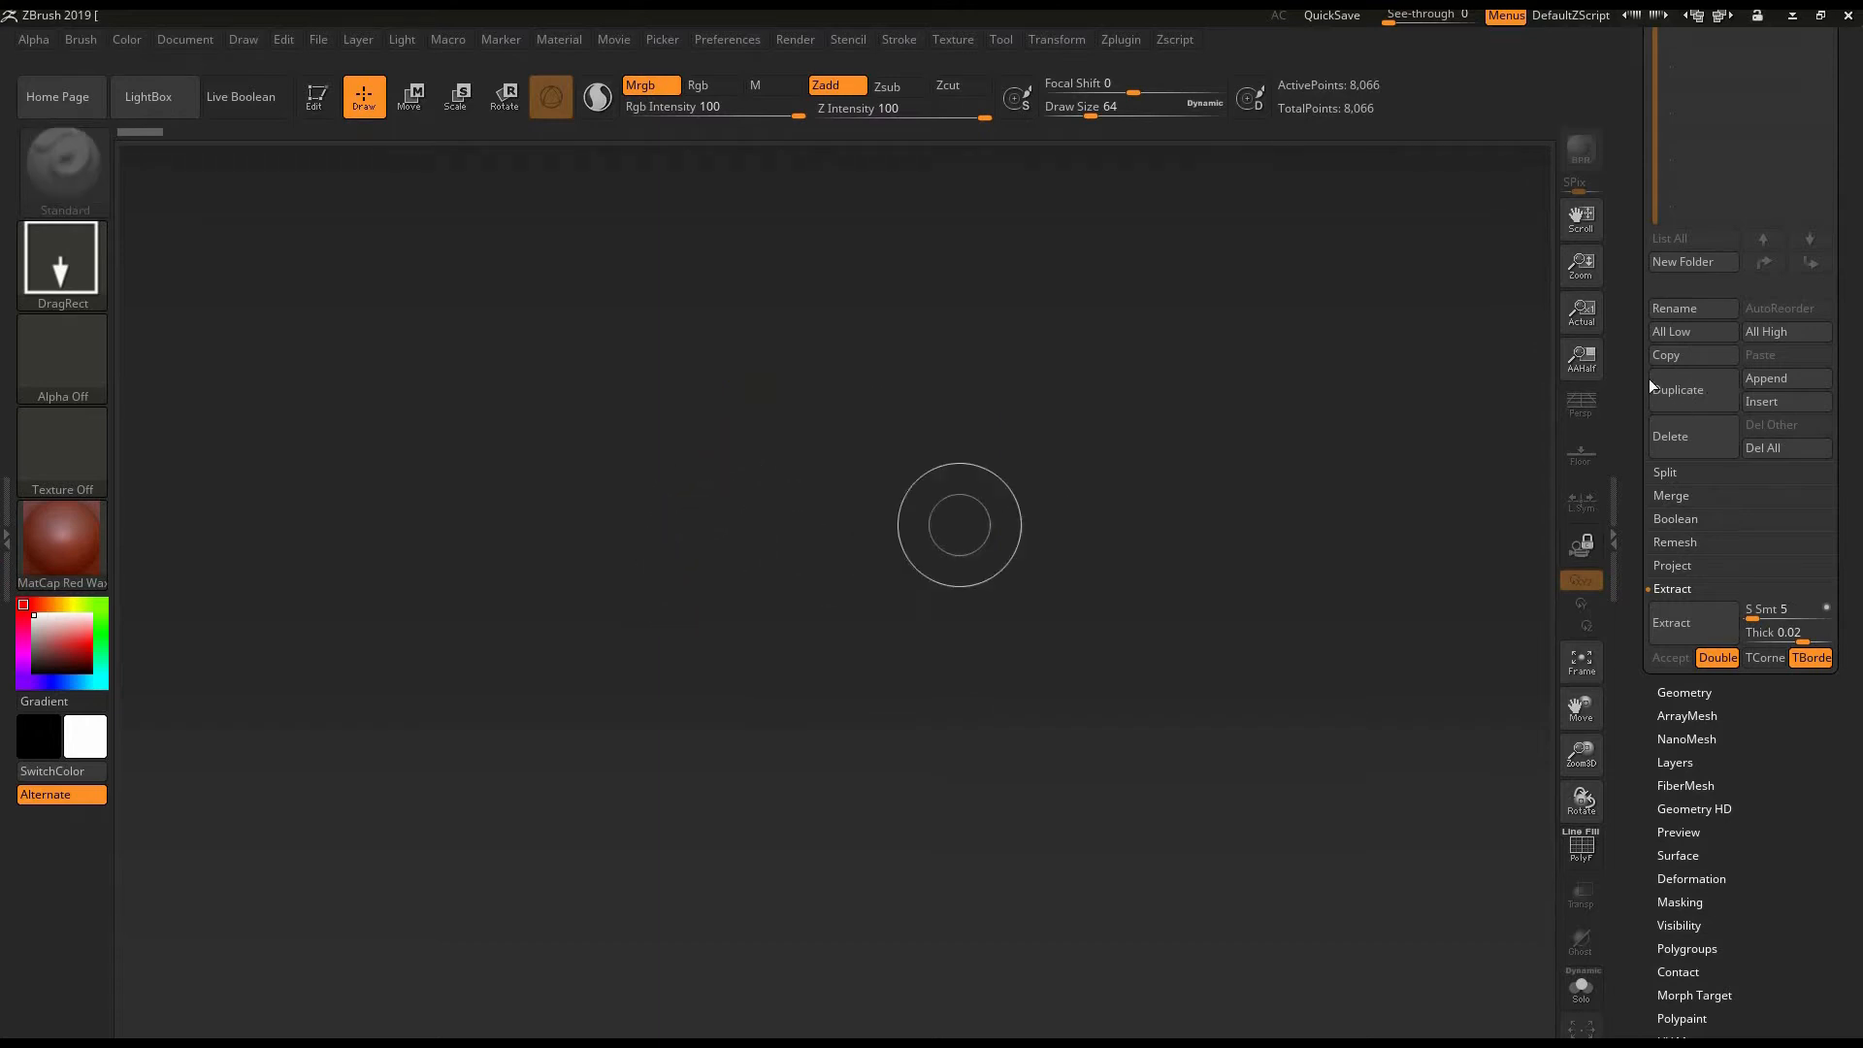
scroll(1695, 425, "up", 5)
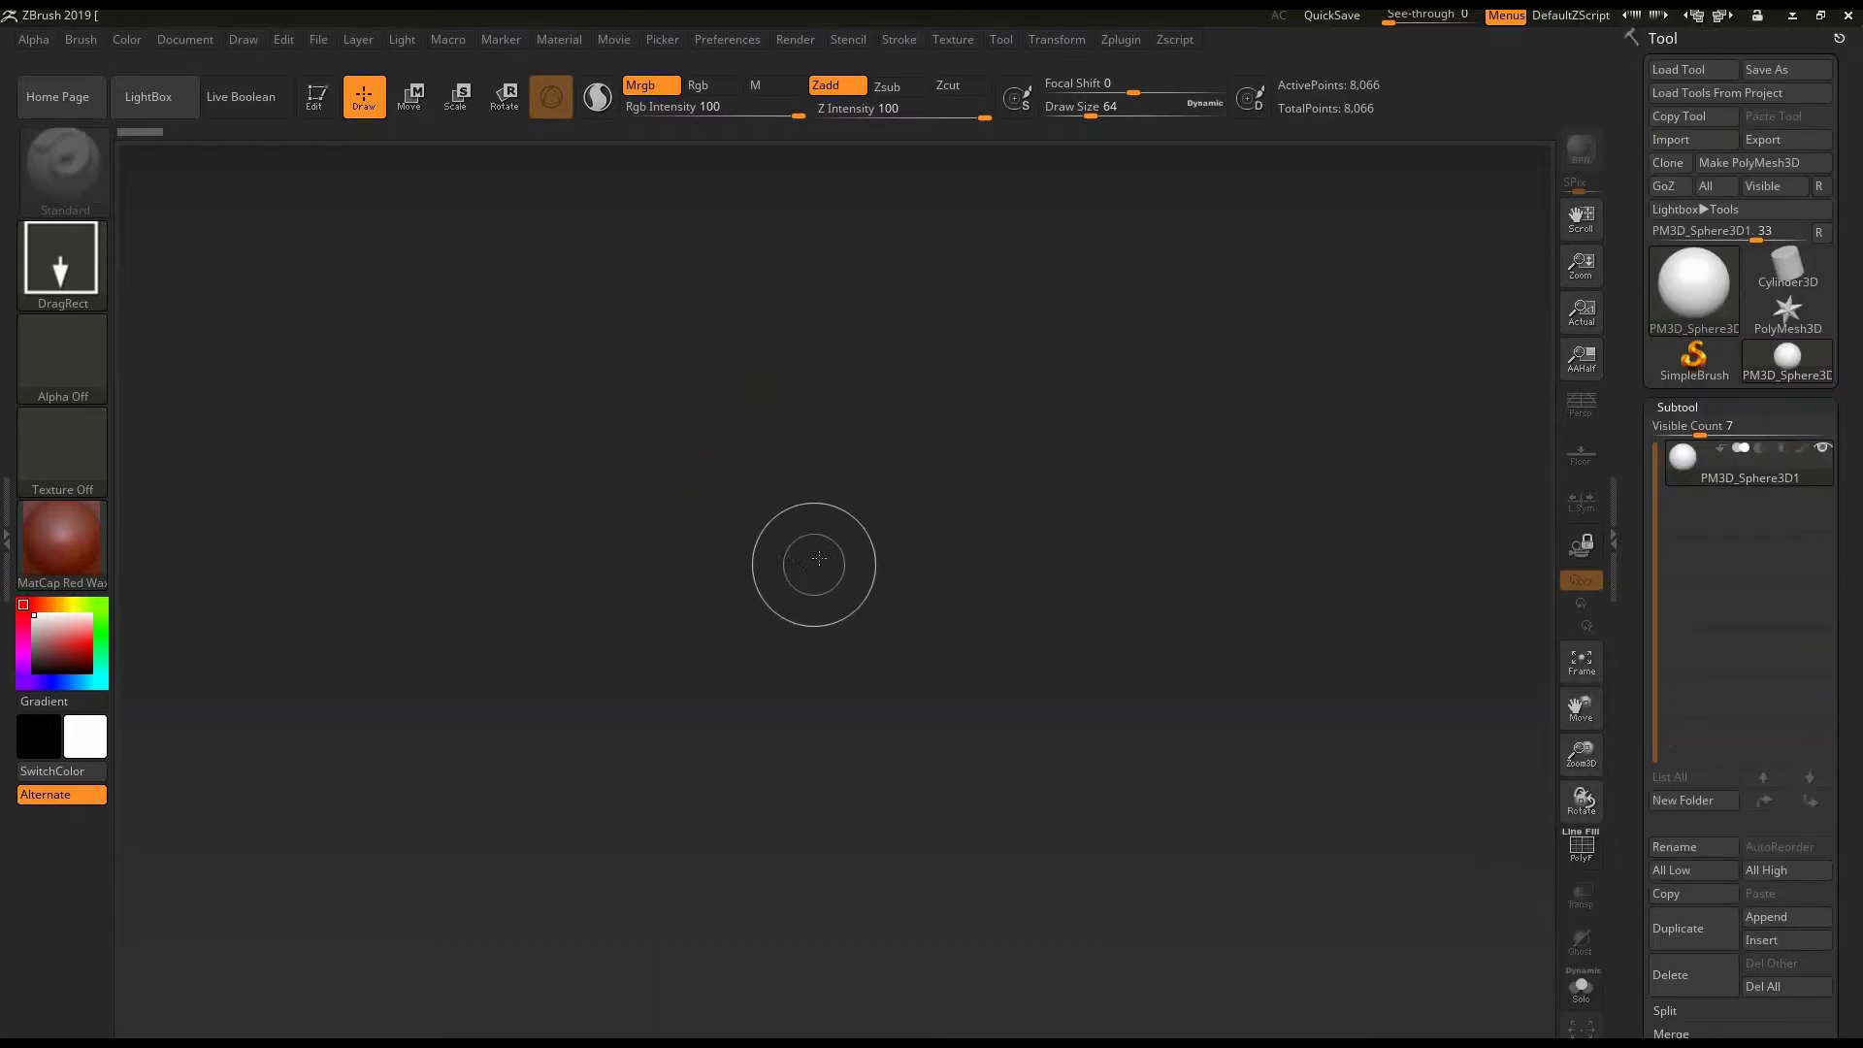
- Draw eleven spheres of various sizes across the canvas and clear them all
left_click_drag(813, 555, 813, 688)
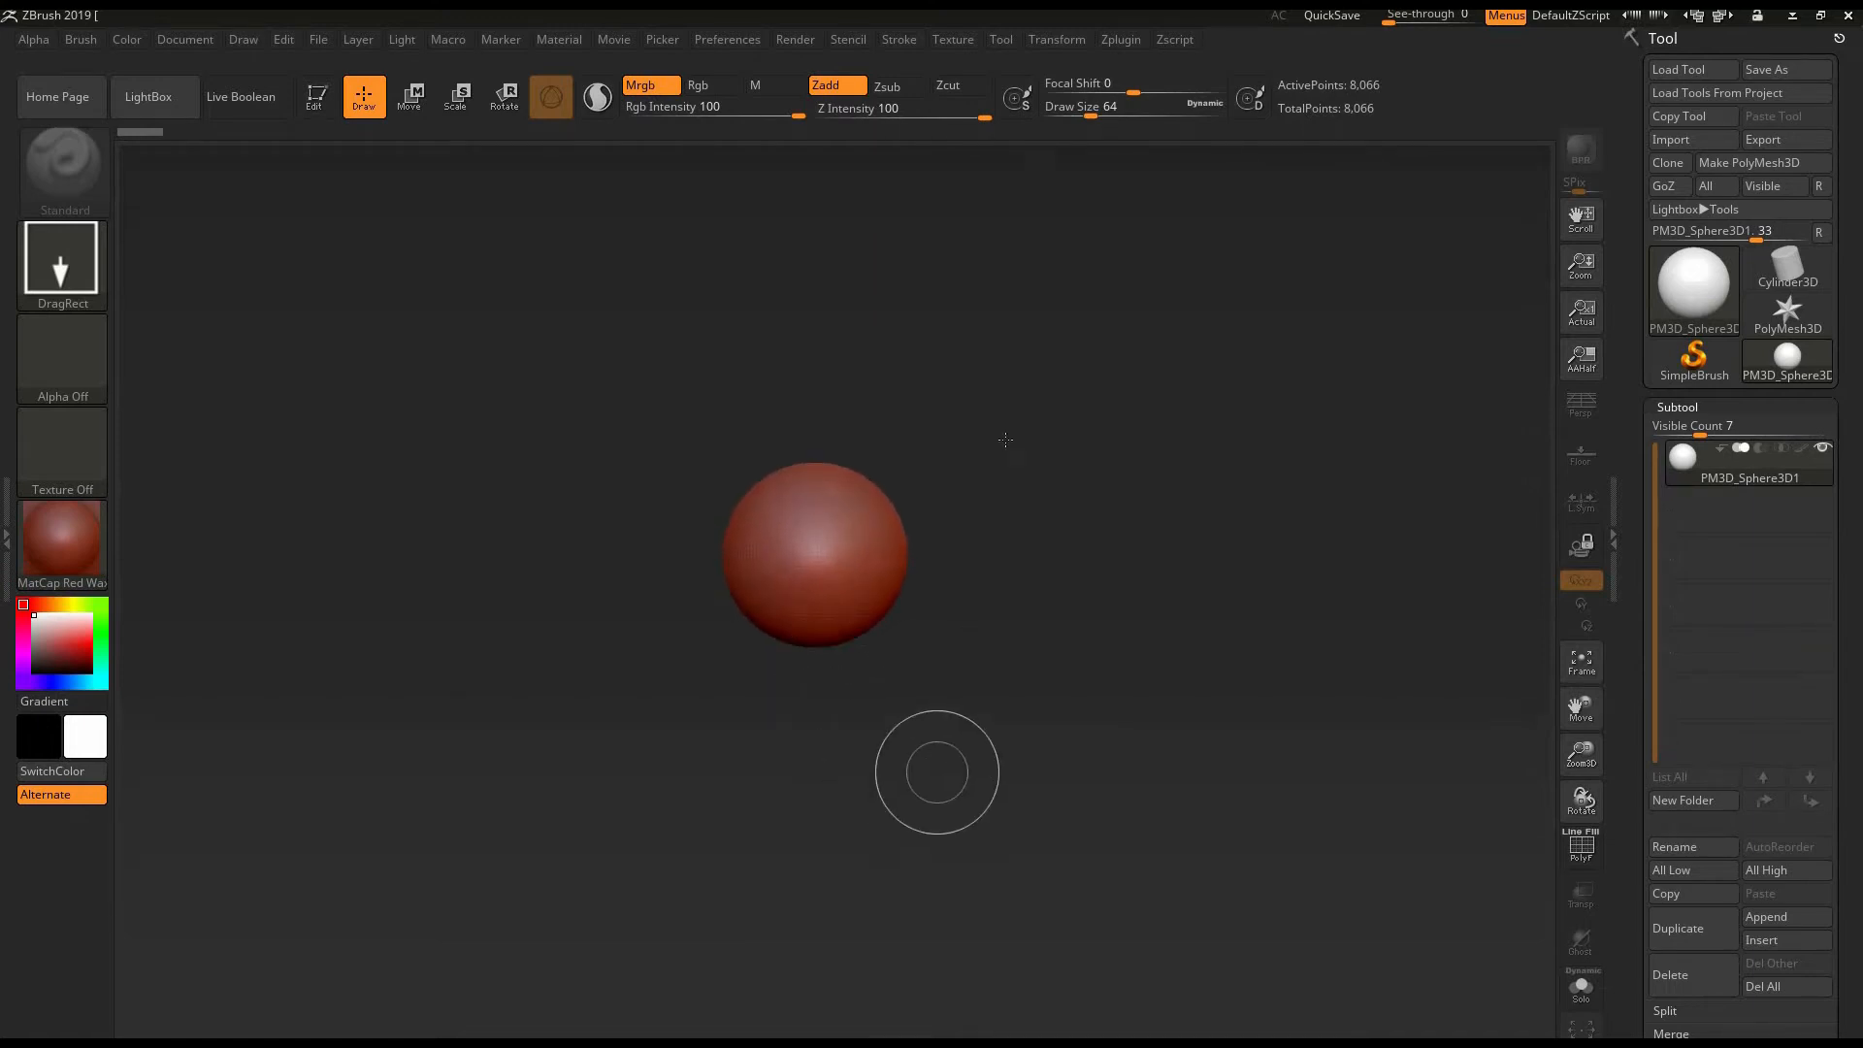
mouse_move(1006, 430)
left_mouse_down()
mouse_move(829, 367)
mouse_move(831, 433)
left_mouse_up()
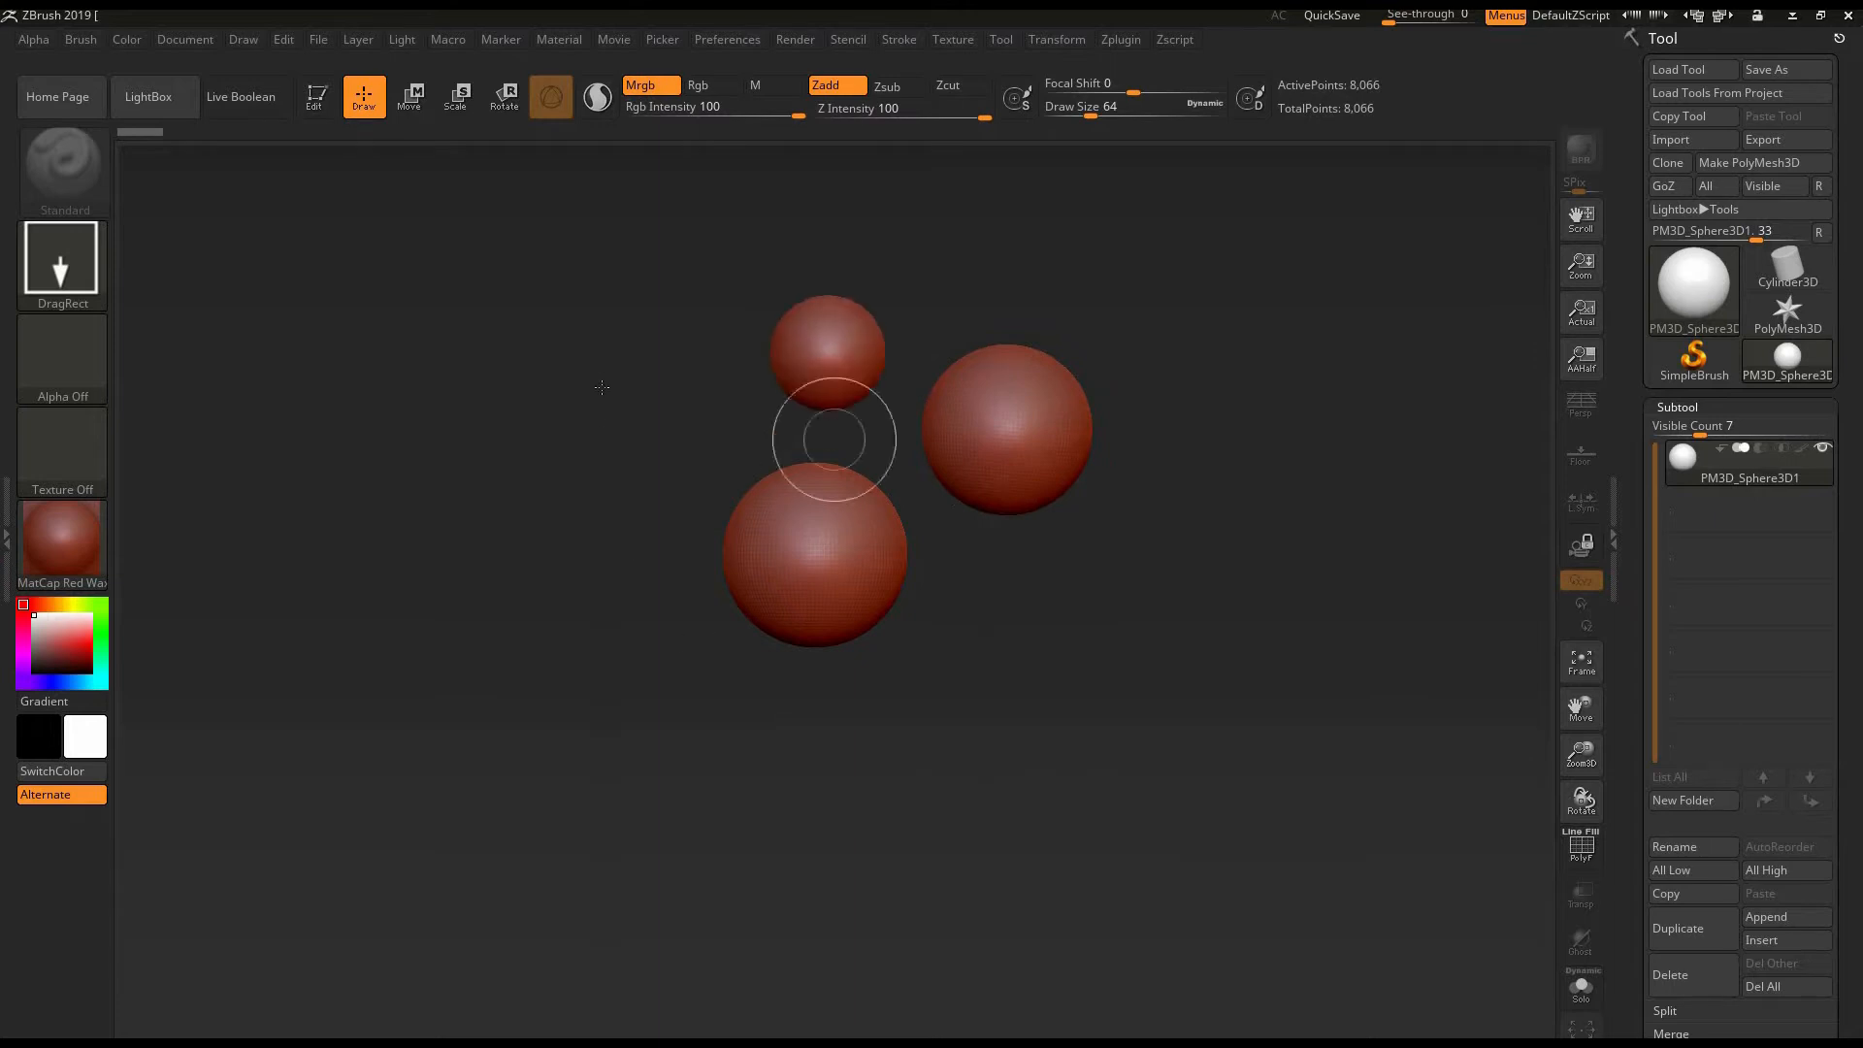
left_click_drag(598, 376, 643, 512)
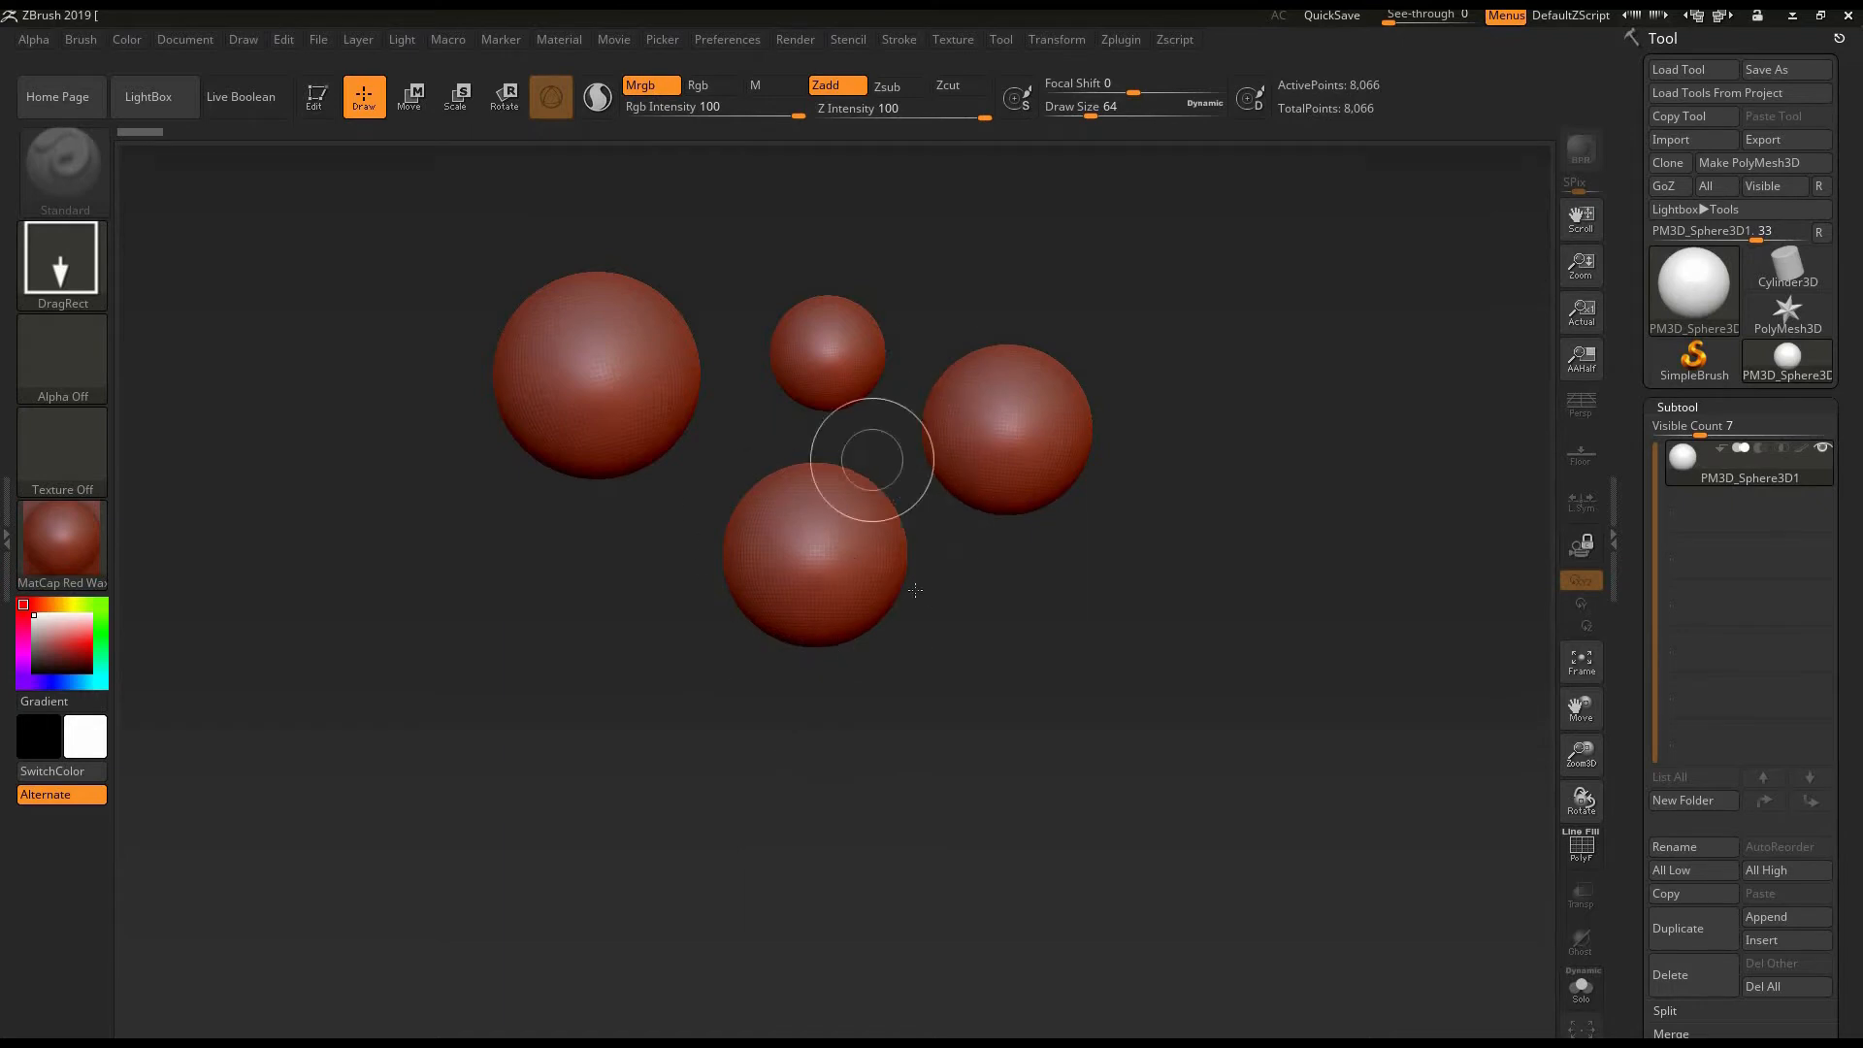
left_click_drag(582, 564, 582, 657)
left_click_drag(393, 705, 393, 798)
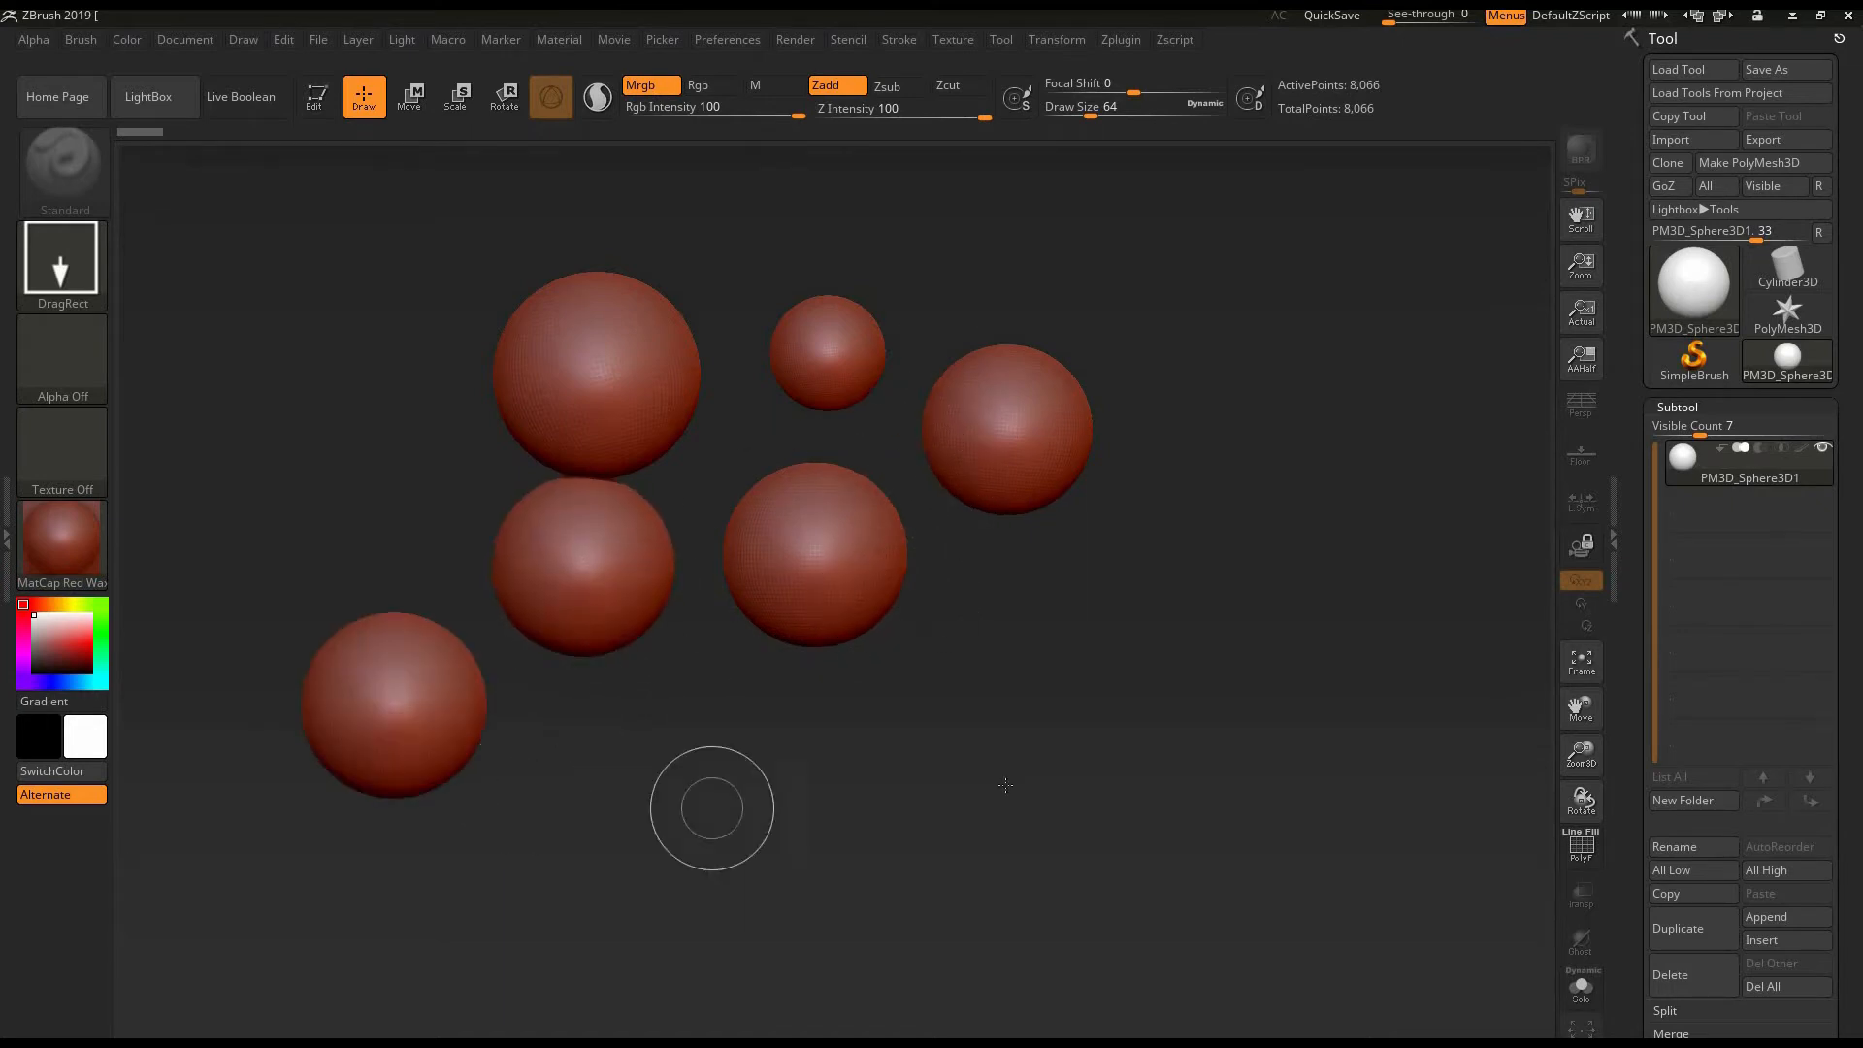
left_click_drag(726, 779, 727, 878)
left_click_drag(1036, 776, 1035, 846)
left_click_drag(1185, 598, 1185, 640)
left_click_drag(1285, 498, 1286, 496)
left_click_drag(1284, 370, 1134, 376)
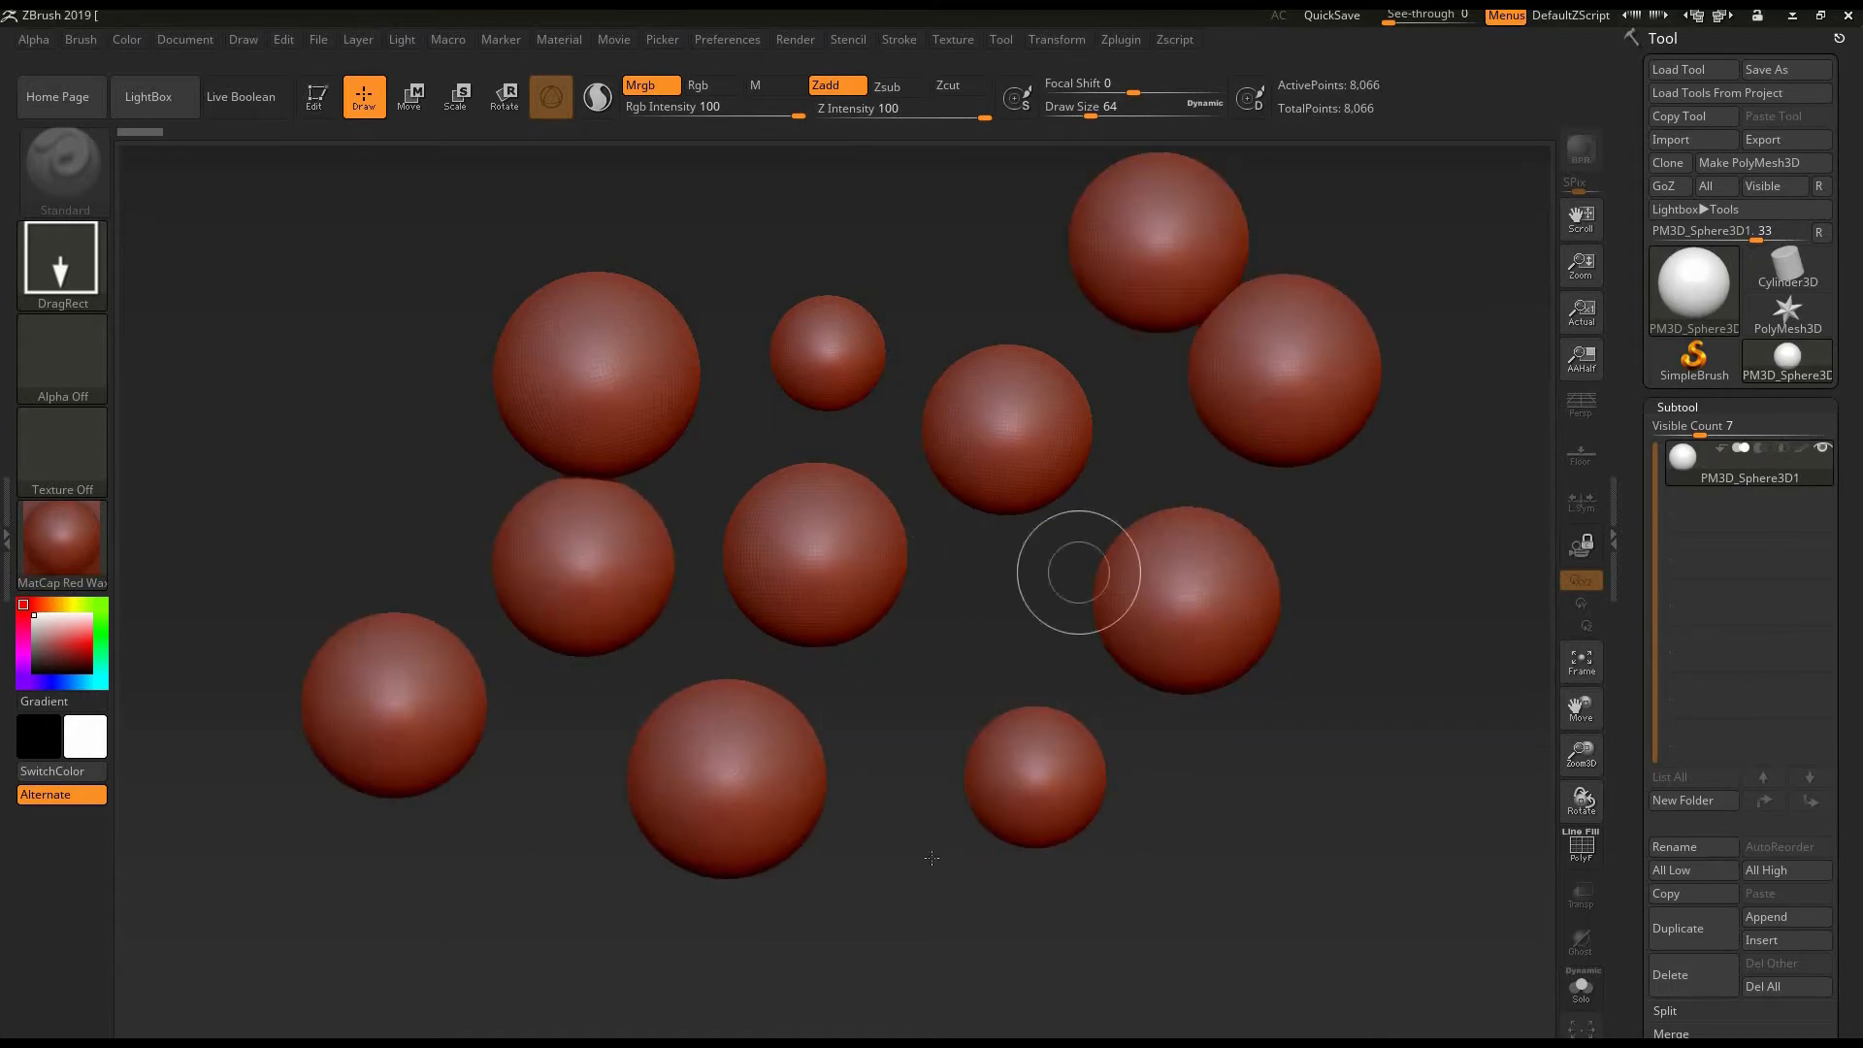
key("ctrl+n")
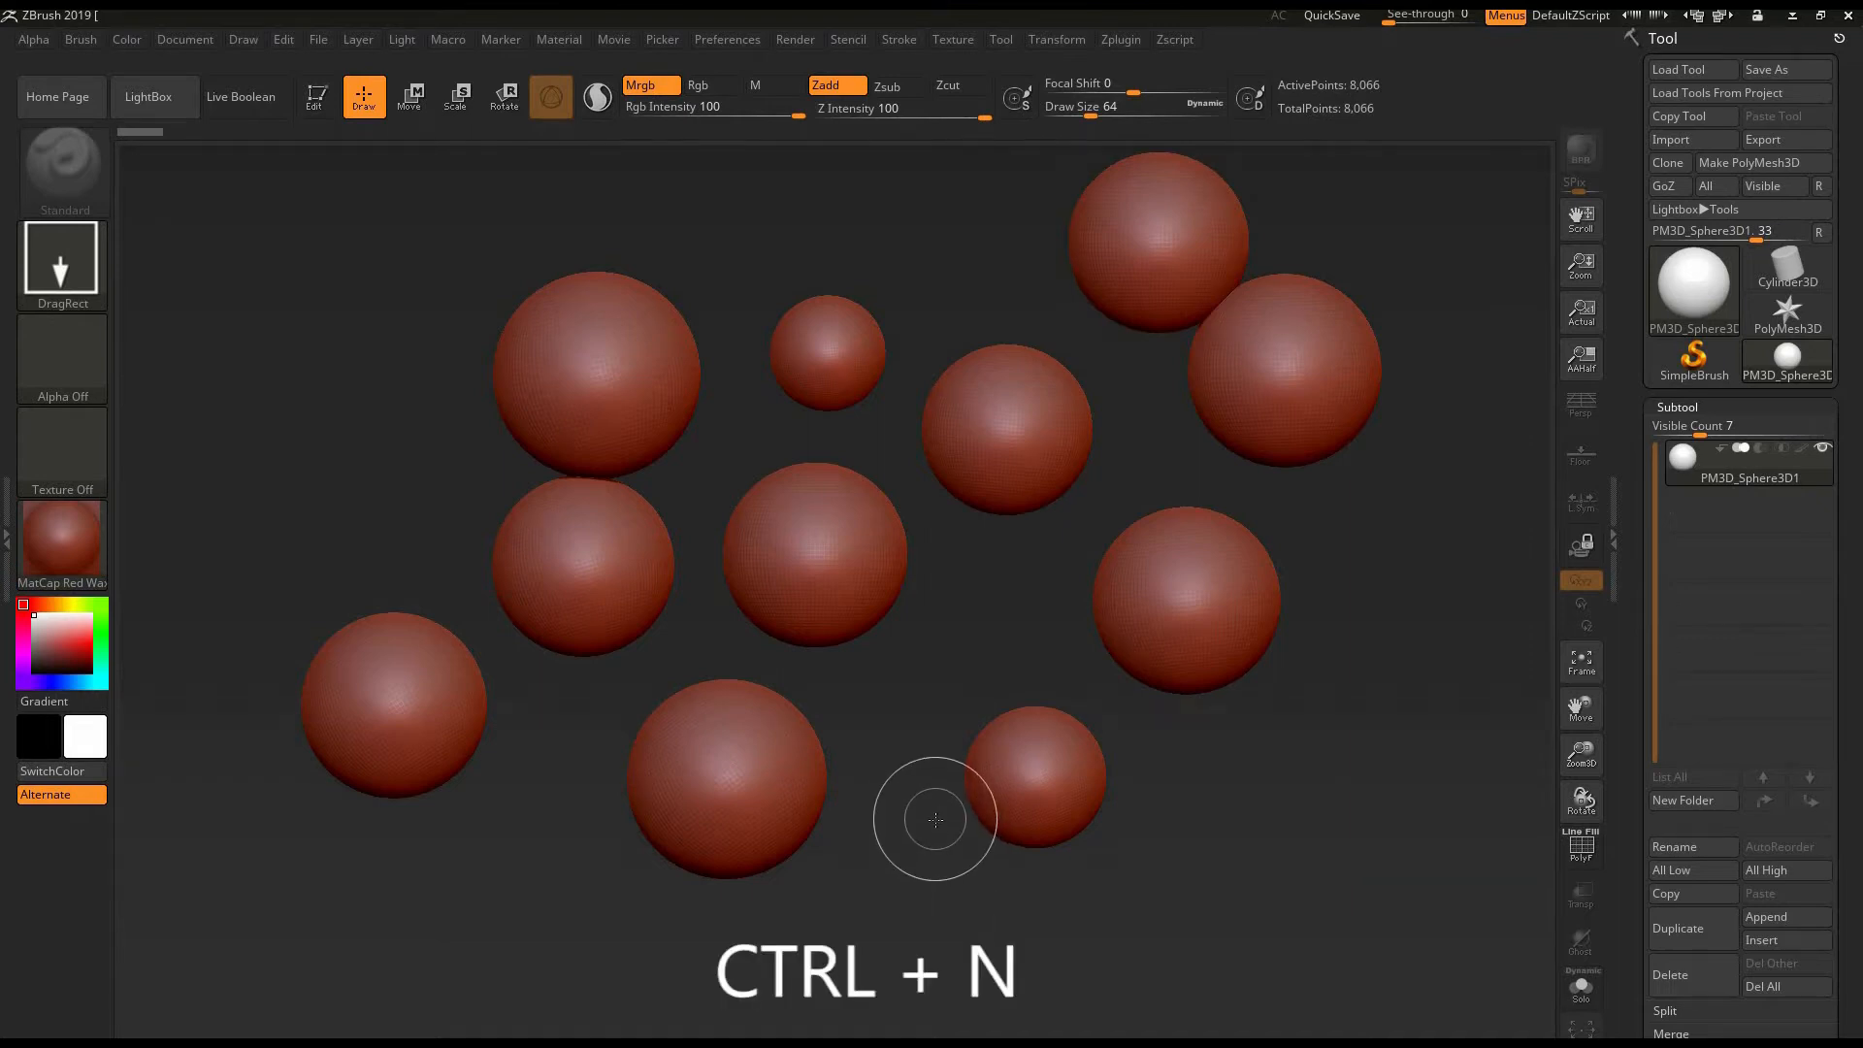
key("ctrl")
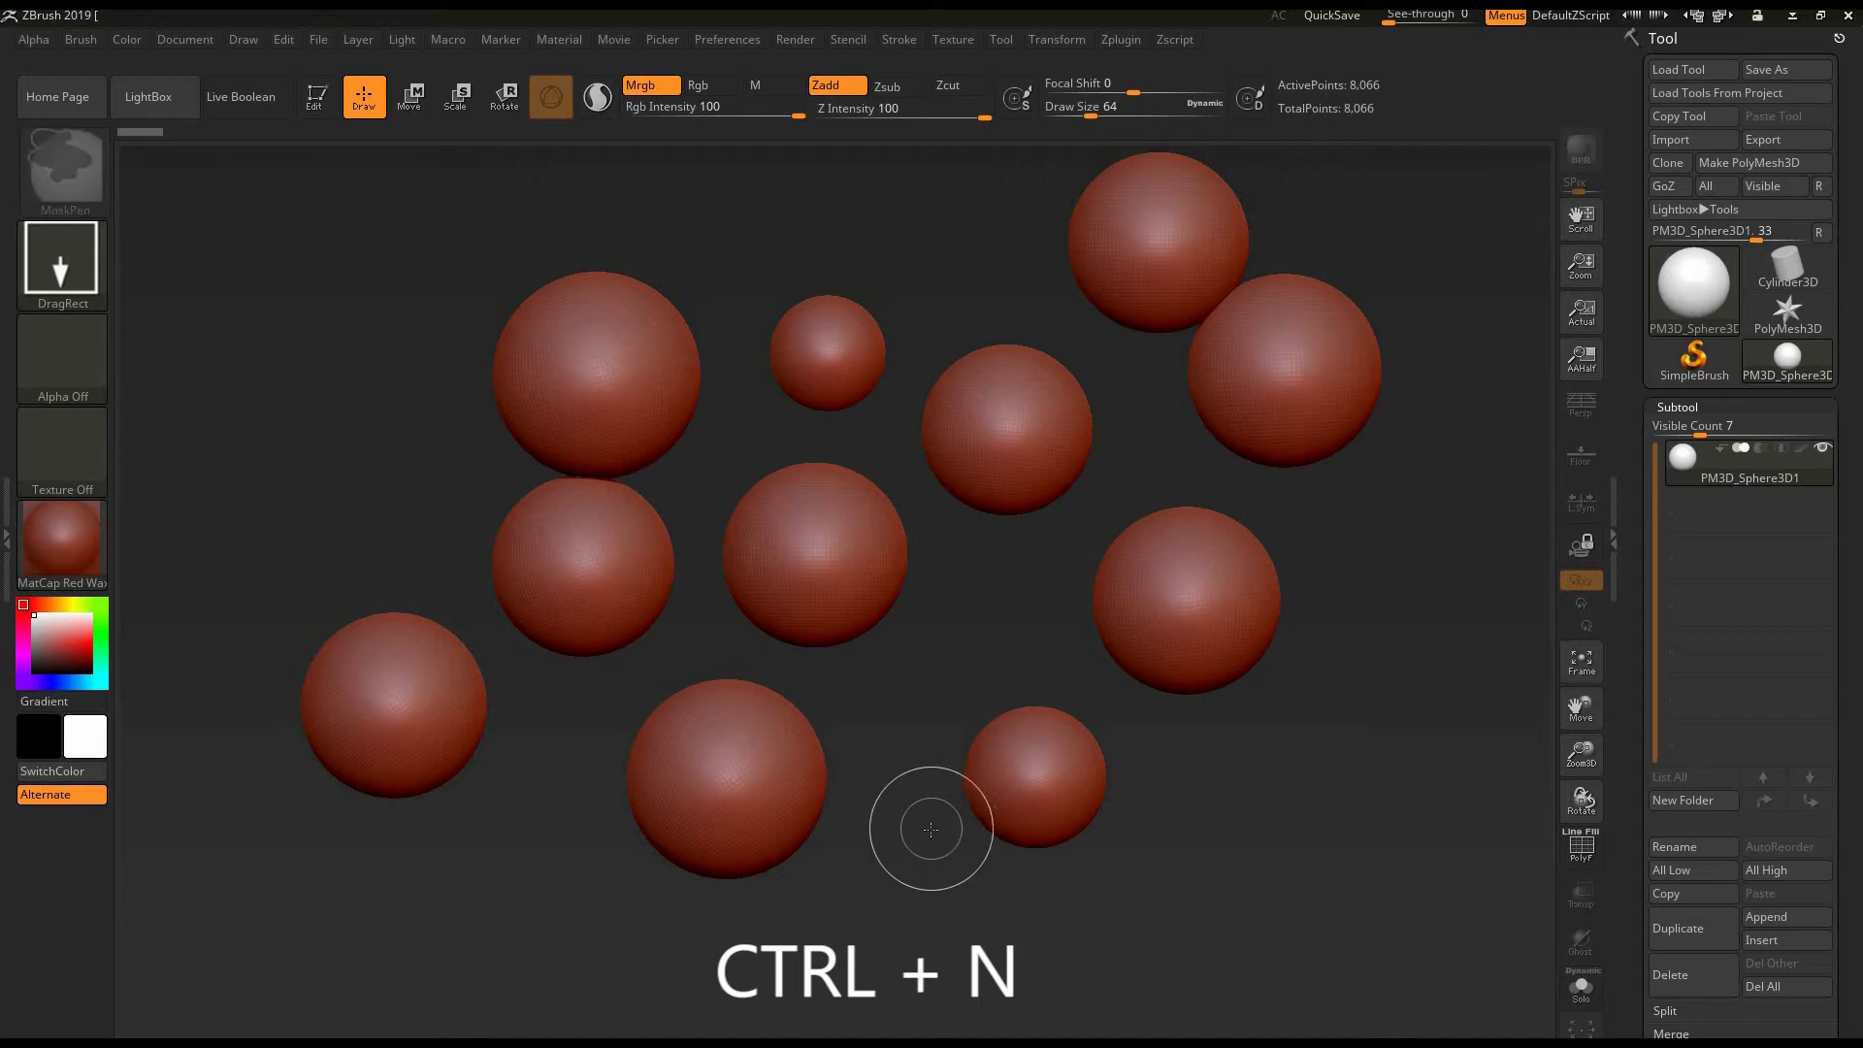
key("ctrl+n")
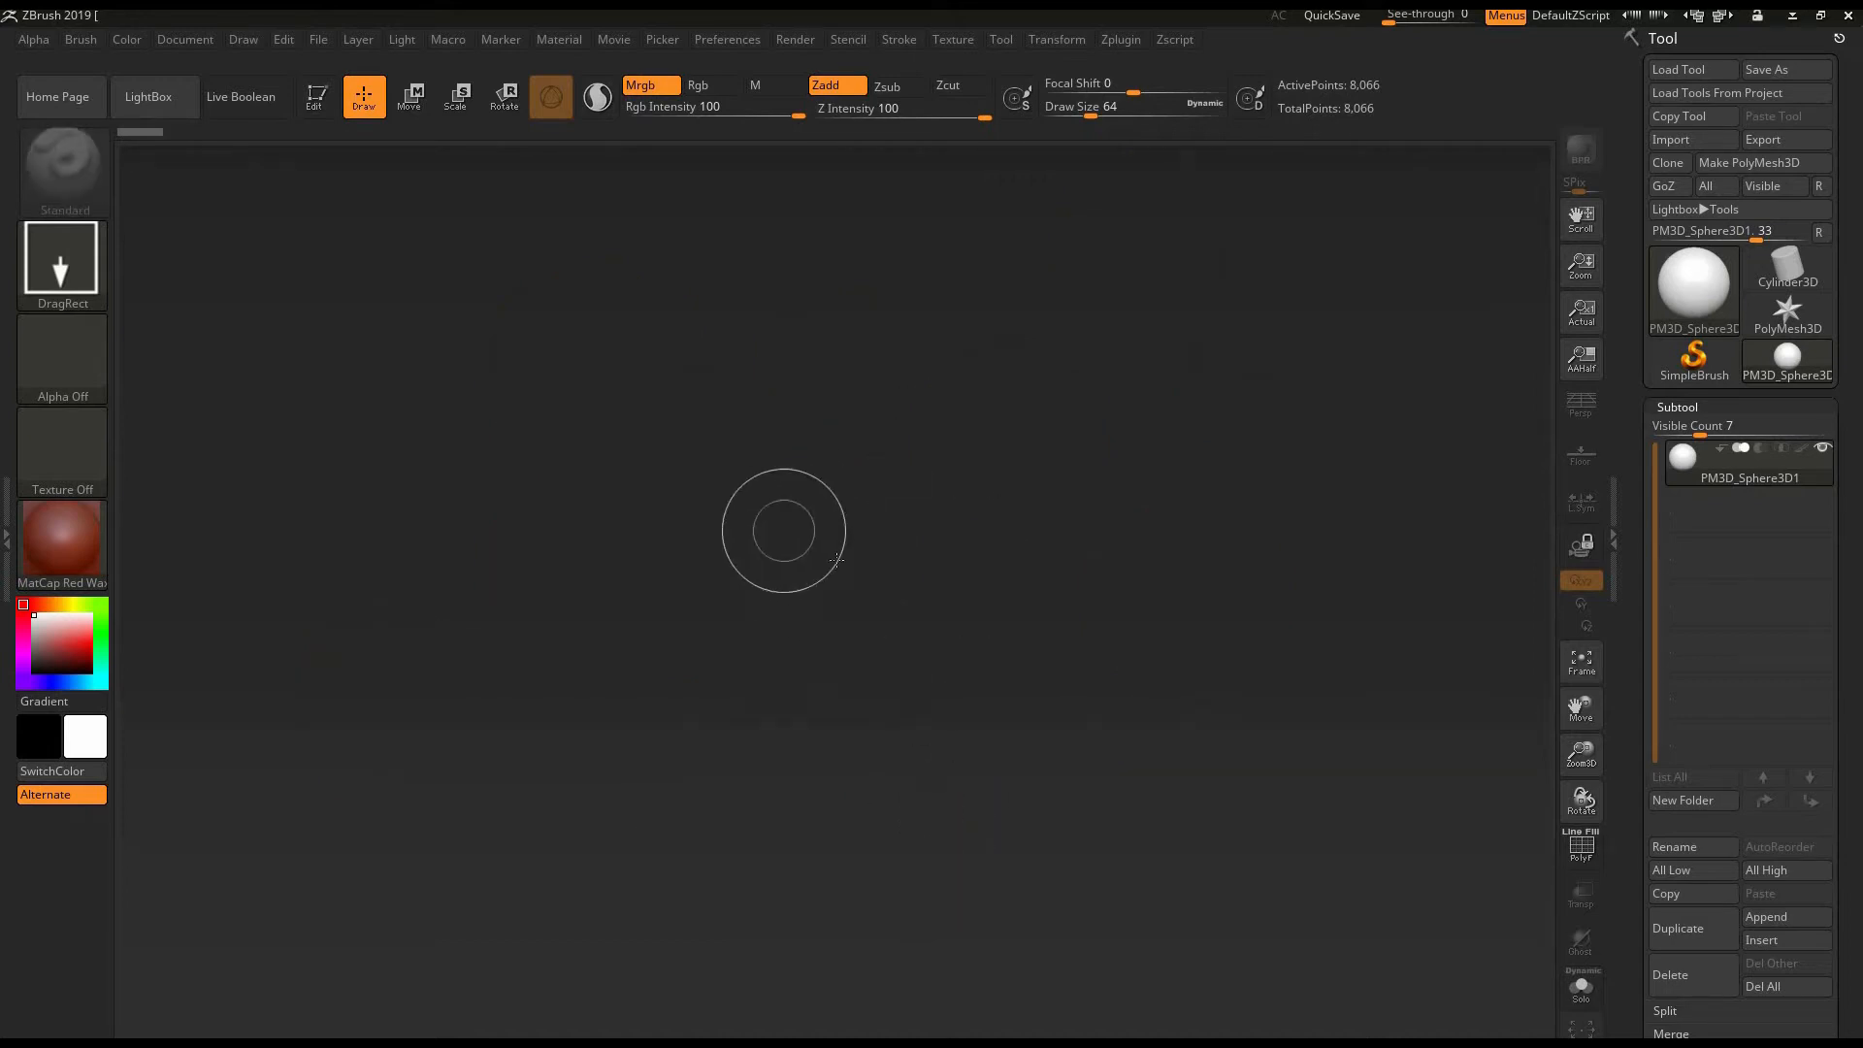
- Draw a single sphere in the middle of the canvas and turn on Edit mode for it
mouse_move(820, 546)
left_mouse_down()
mouse_move(803, 737)
mouse_move(822, 732)
left_mouse_up()
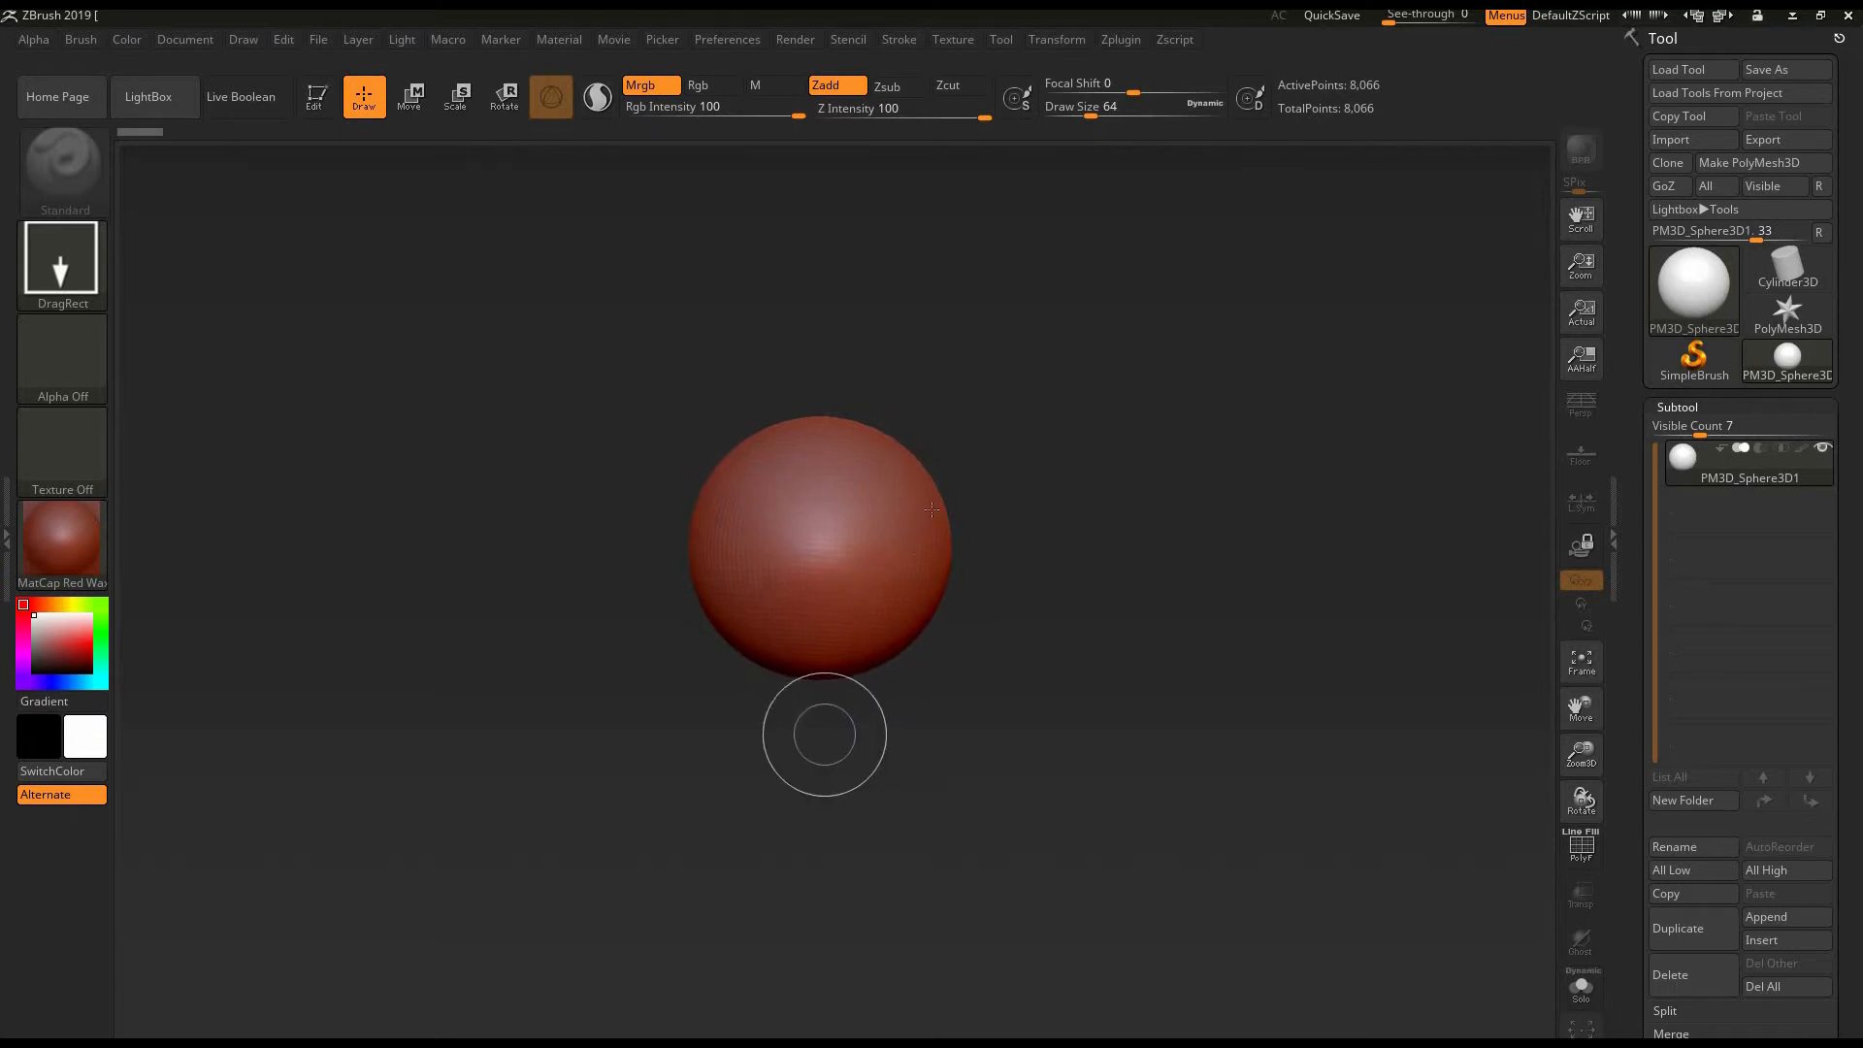
left_click(320, 110)
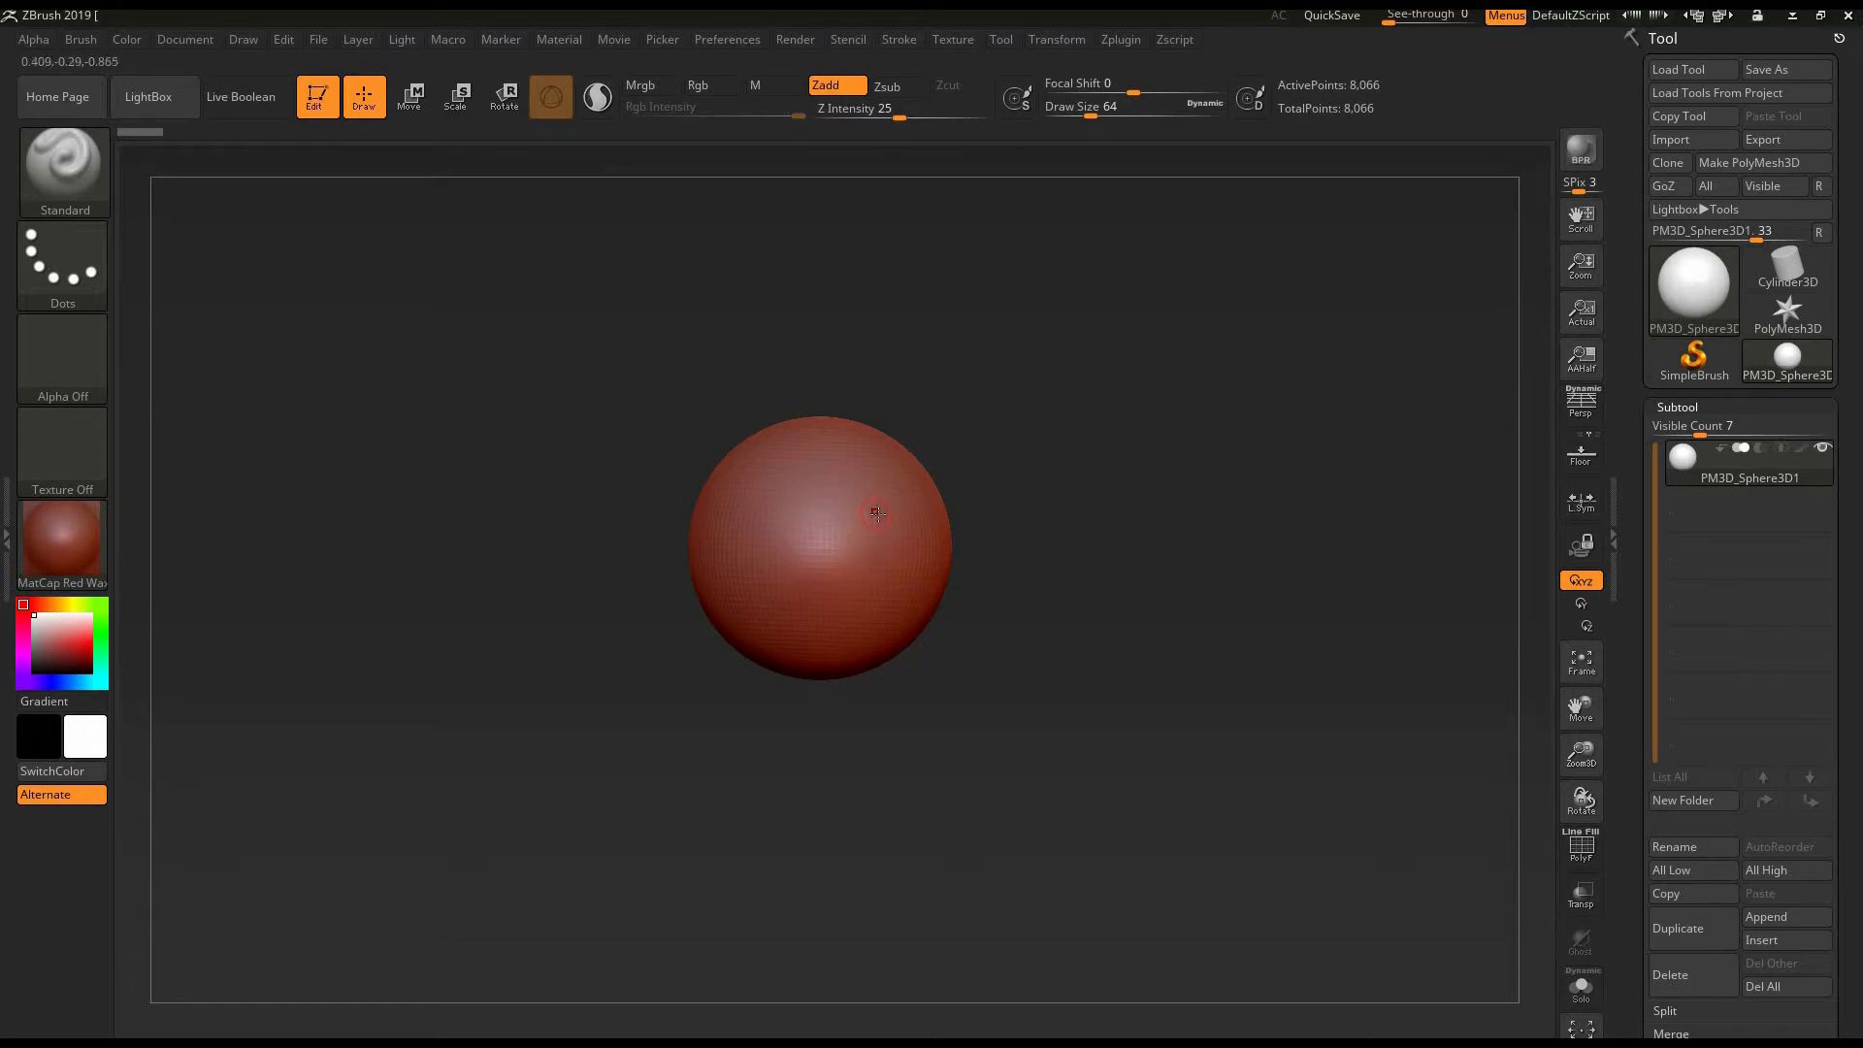
- Turn on perspective distortion for the view of the sphere
left_click(1581, 417)
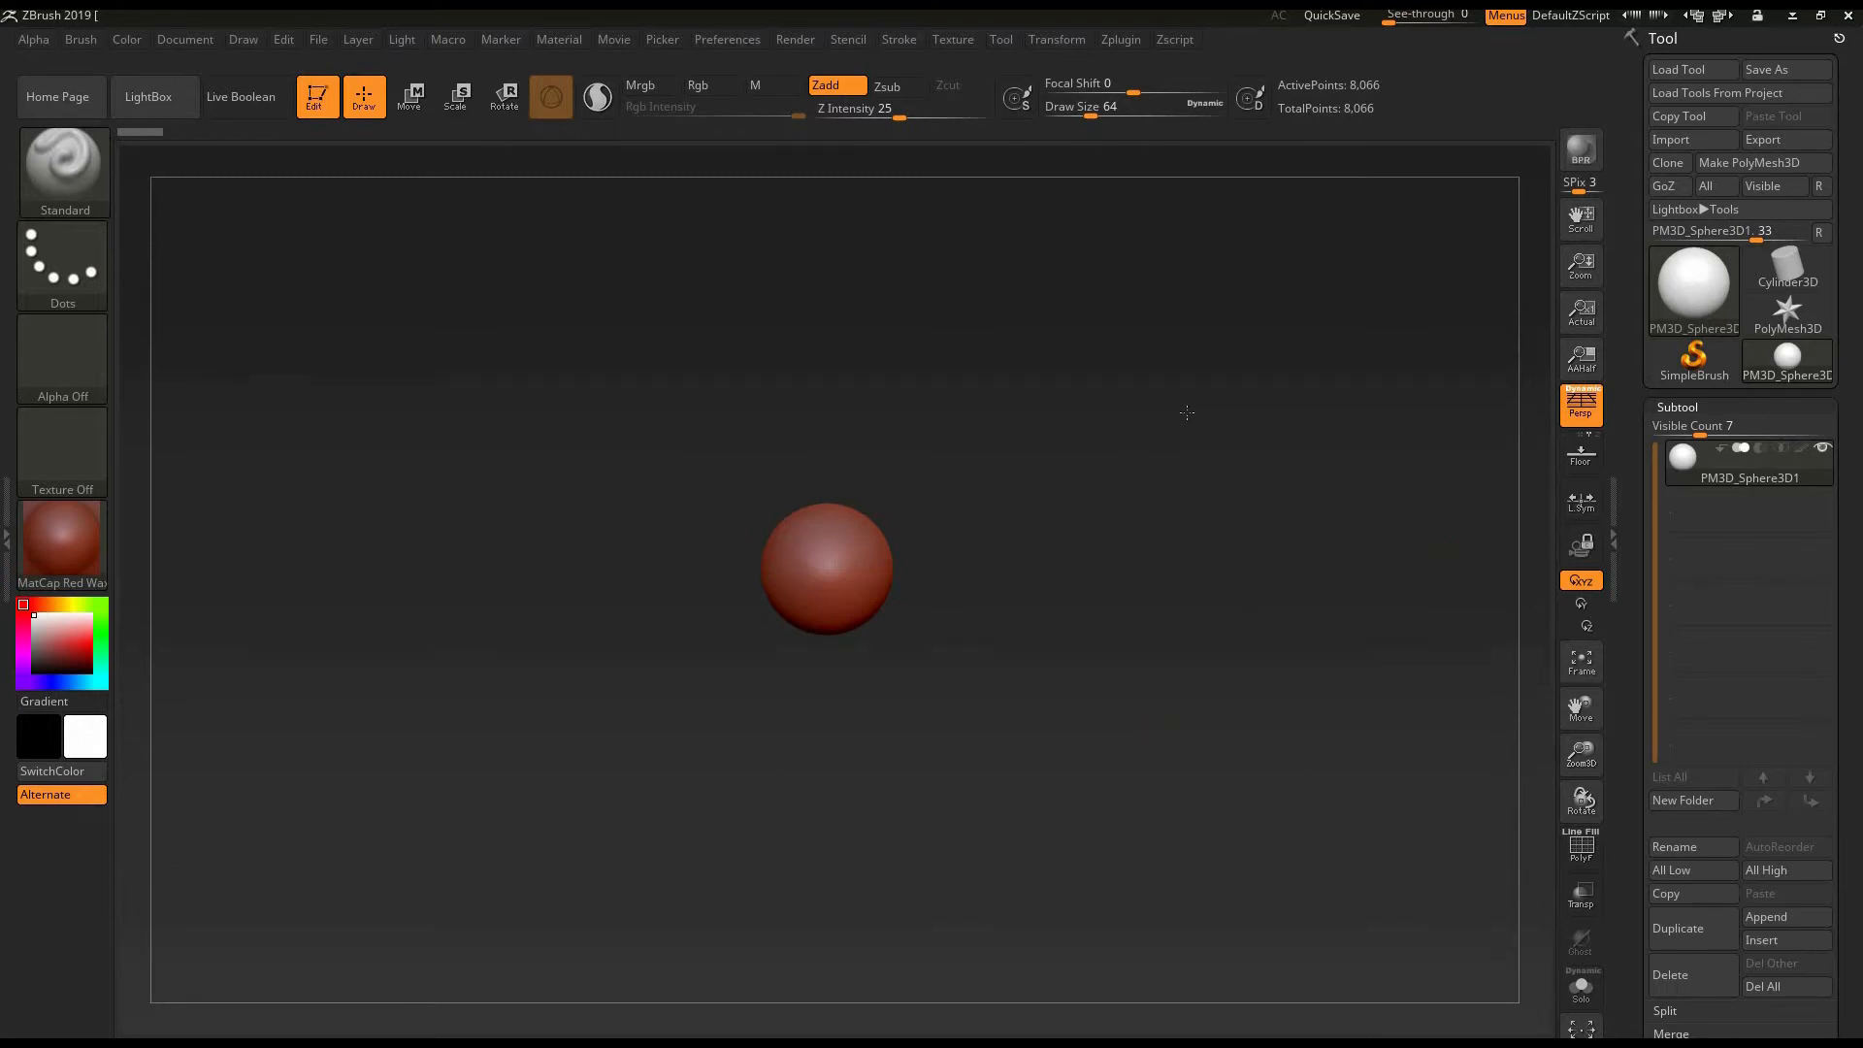
left_click(1255, 716)
left_click(1208, 667)
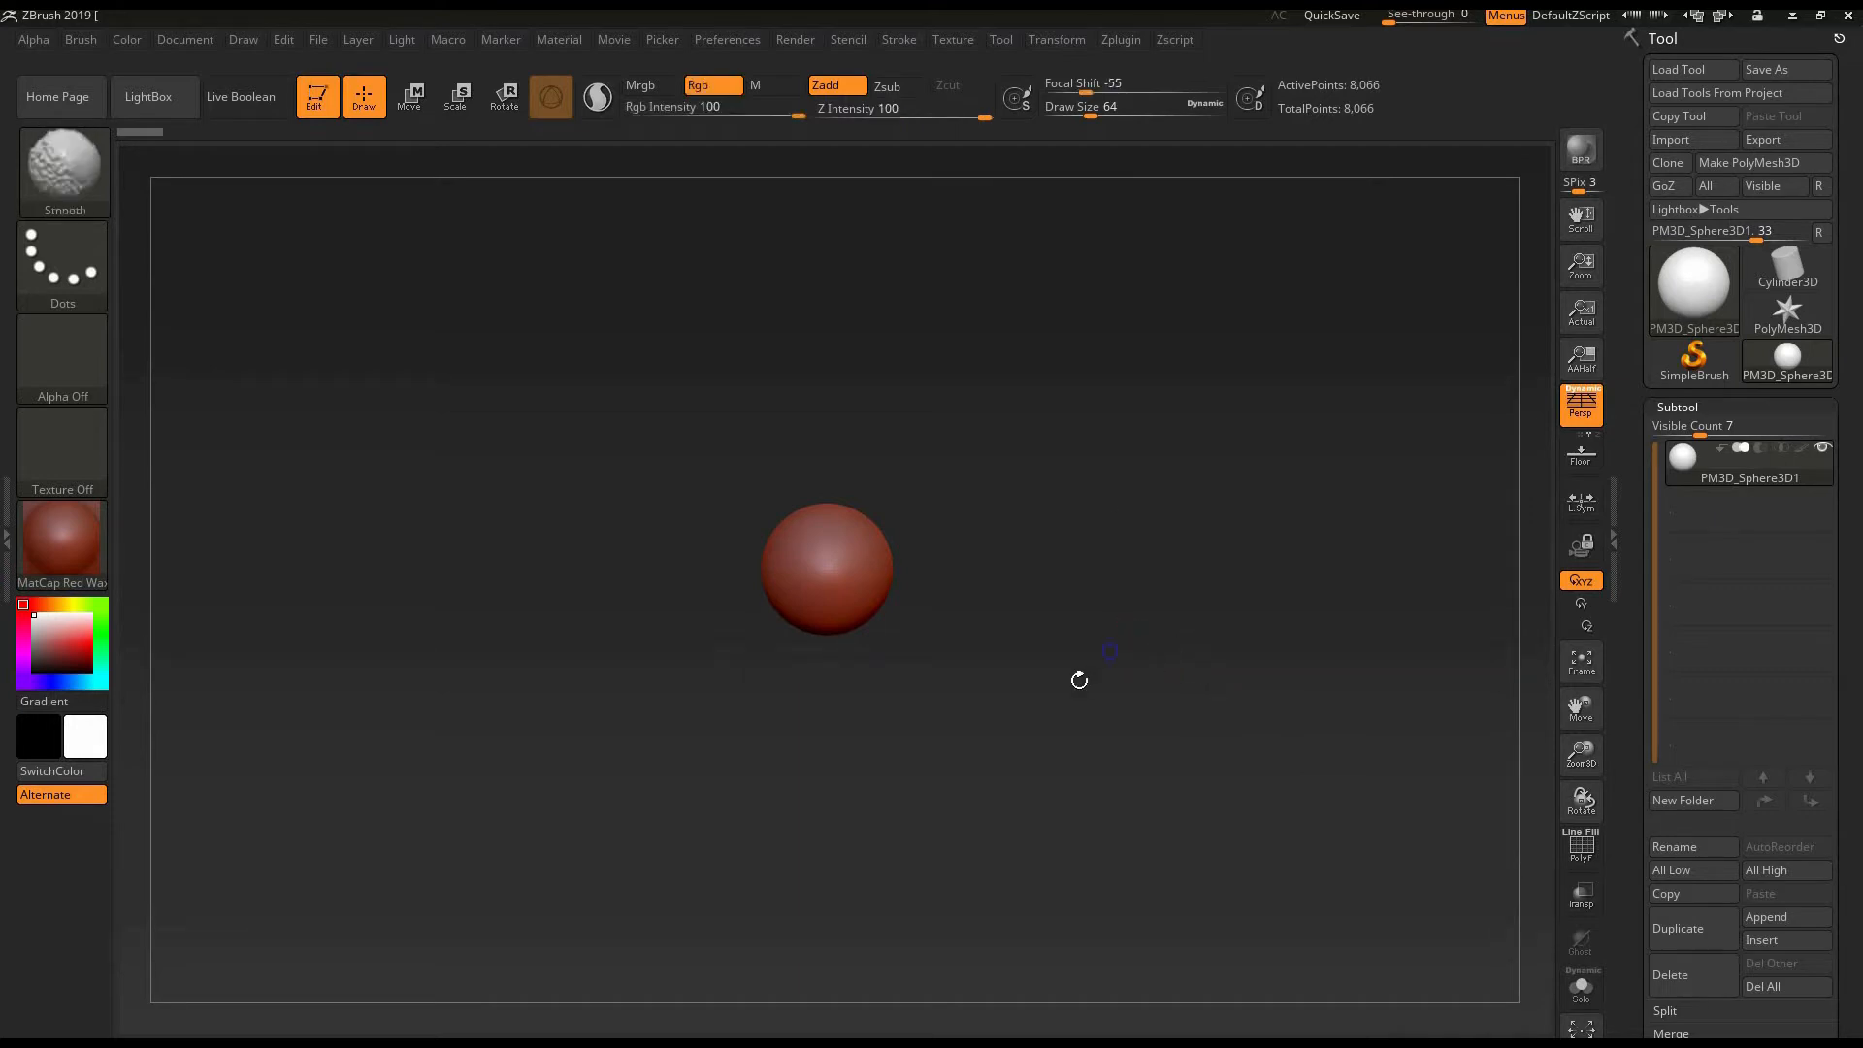
- Examine the sphere by orbiting, panning and zooming the view around it
mouse_move(1081, 673)
left_mouse_down()
mouse_move(1165, 600)
mouse_move(1035, 565)
left_mouse_up()
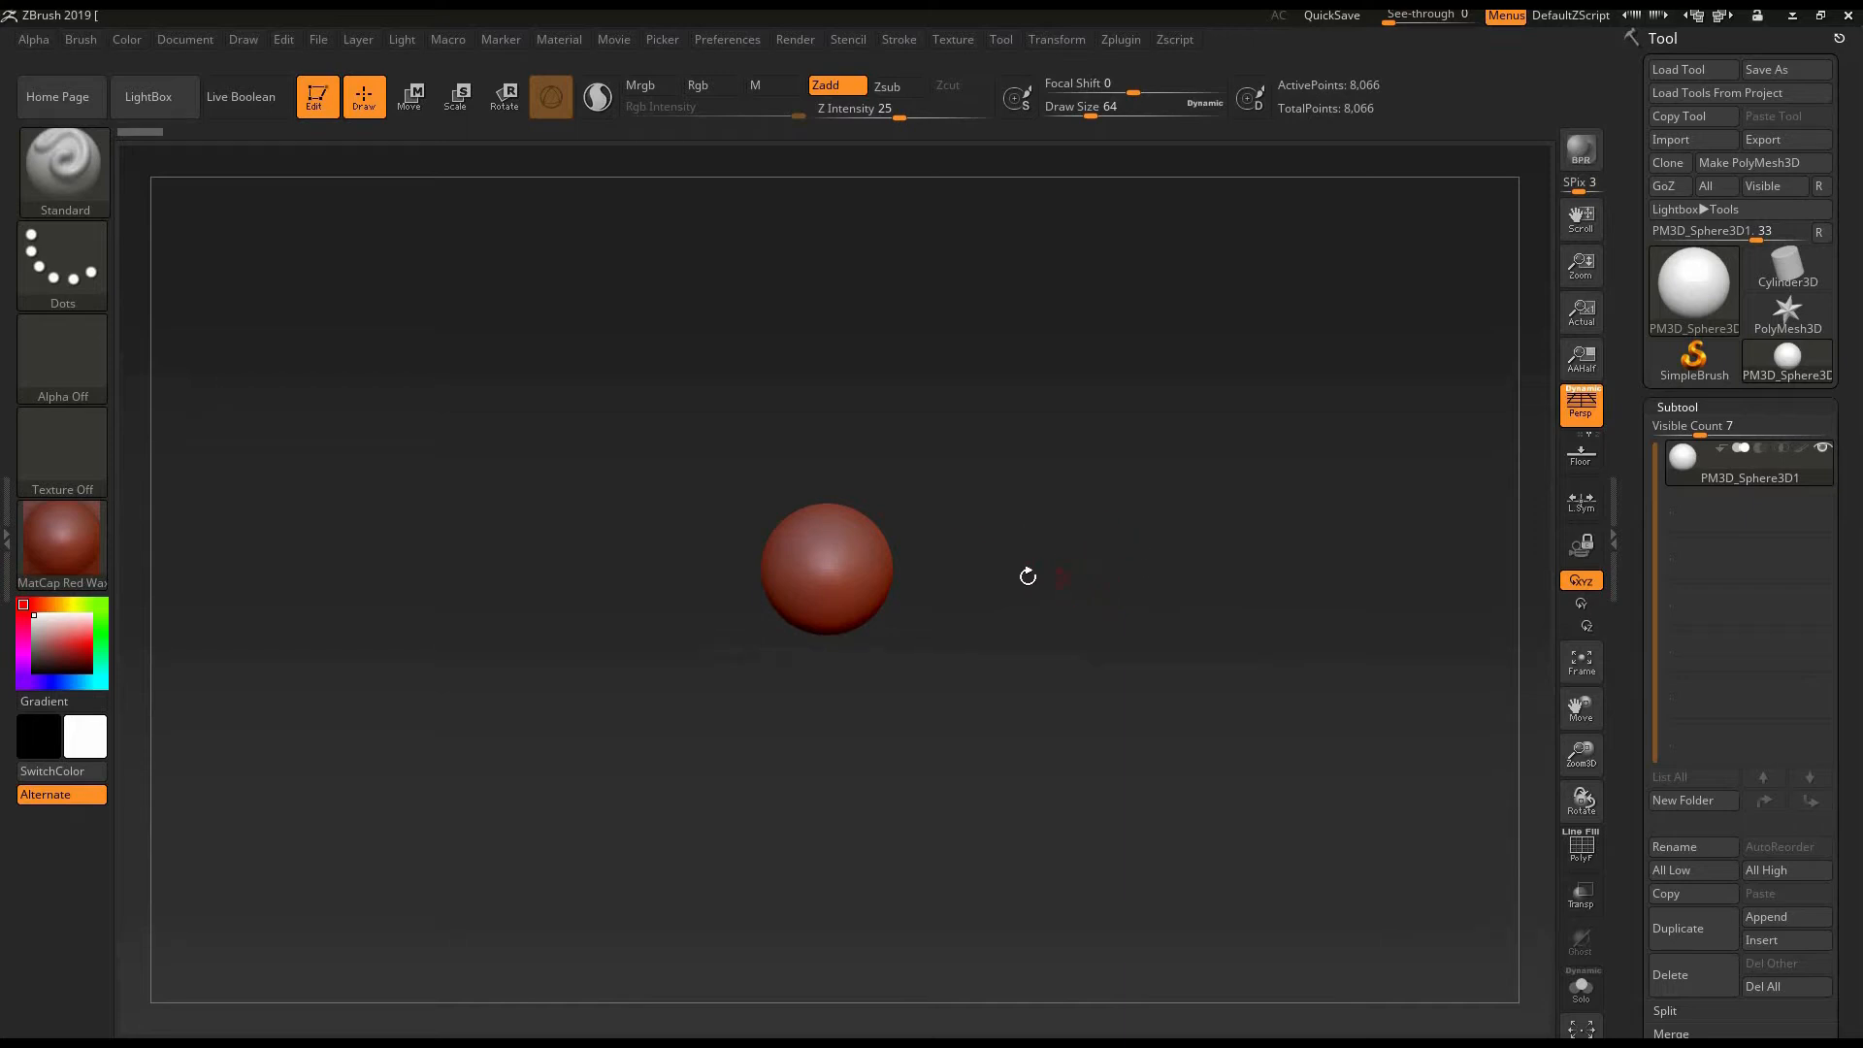
right_click_drag(1106, 621, 1243, 657, "ctrl")
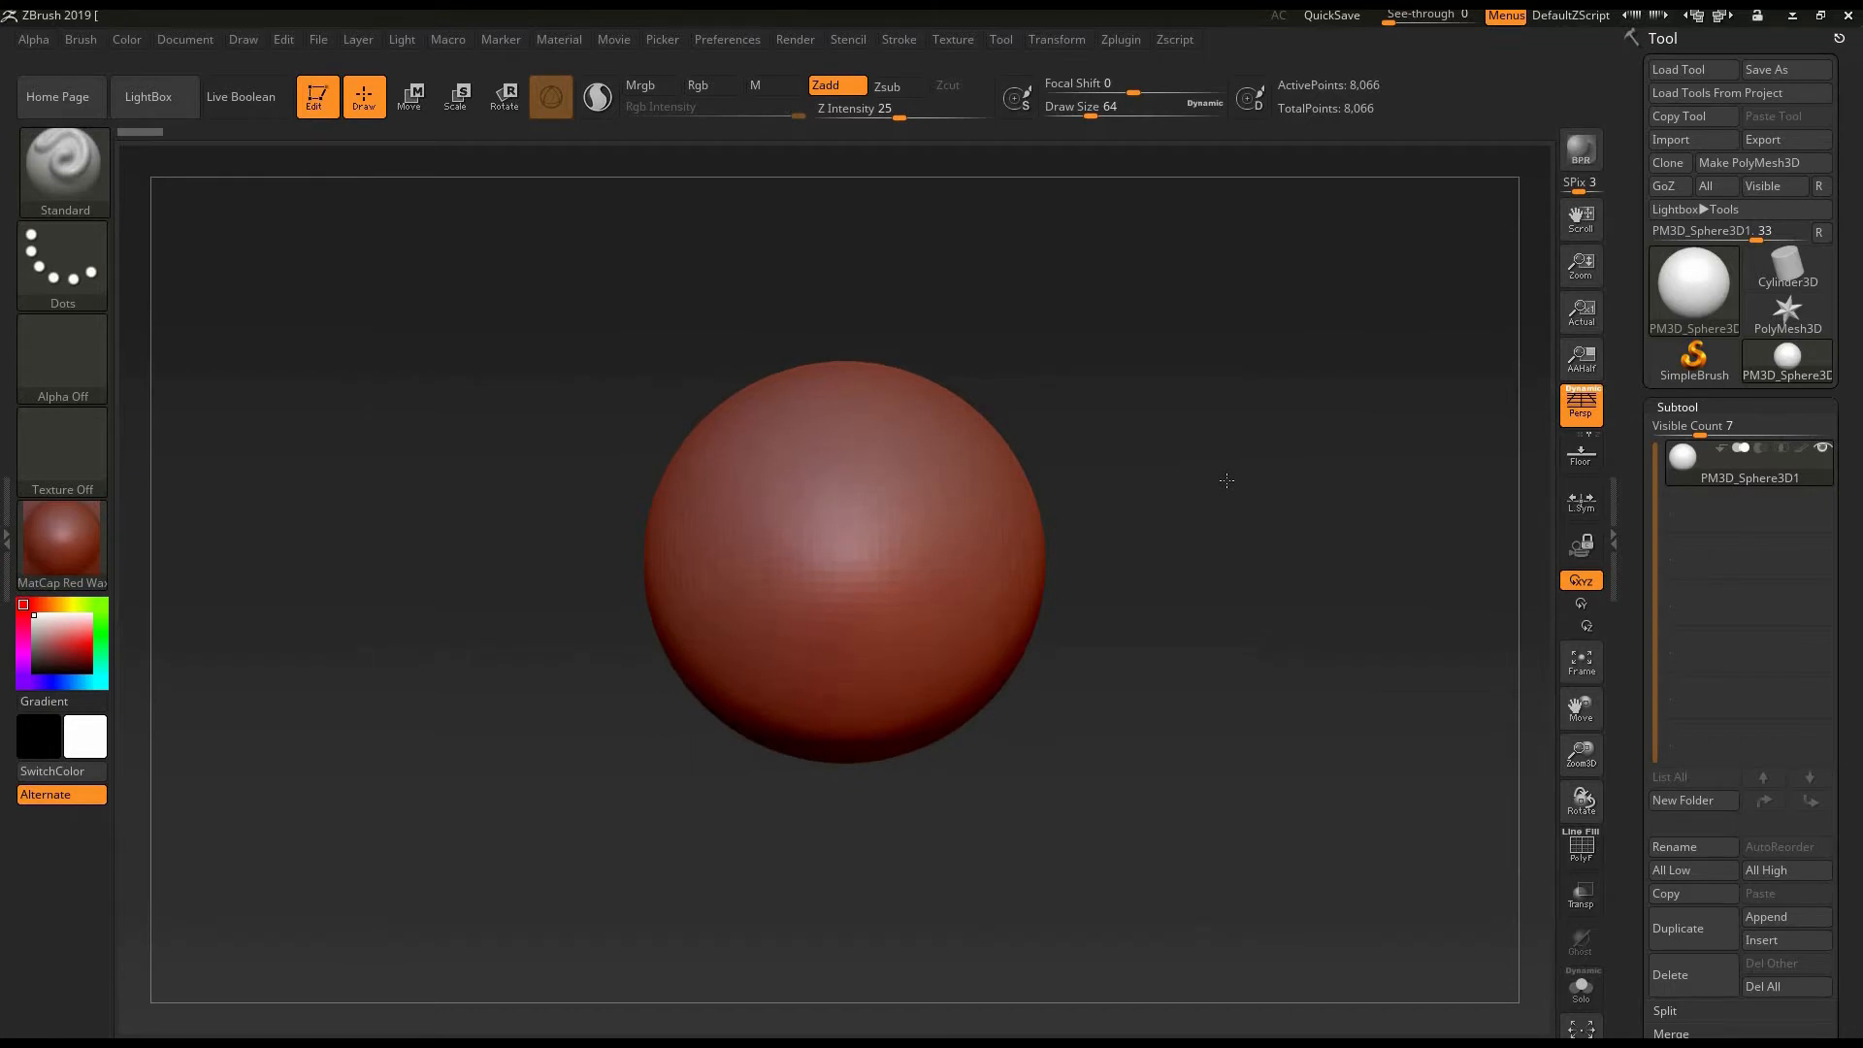
scroll(1226, 481, "up", 1)
left_click_drag(1230, 503, 1145, 429, "alt")
mouse_move(1239, 607)
left_mouse_down("alt")
mouse_move(1310, 737)
mouse_move(1163, 492)
mouse_move(1212, 529)
left_mouse_up("alt")
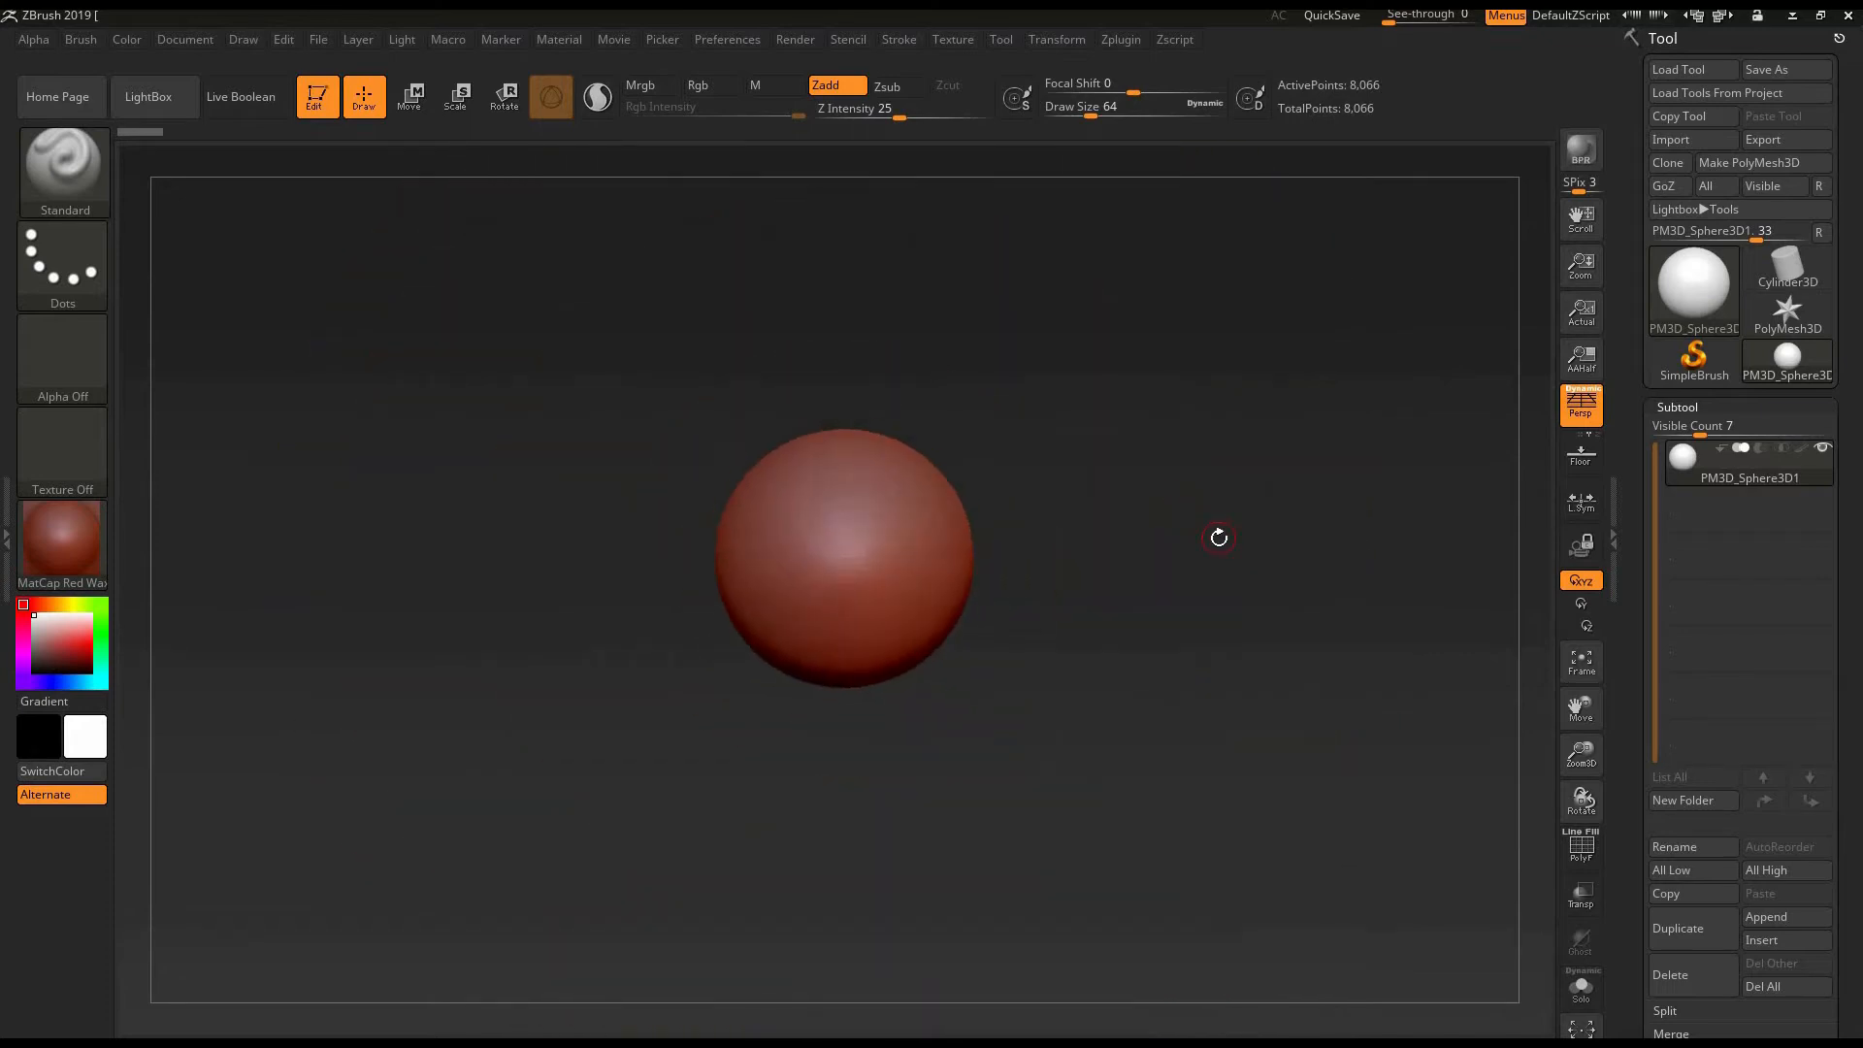
left_click_drag(1322, 446, 1216, 512)
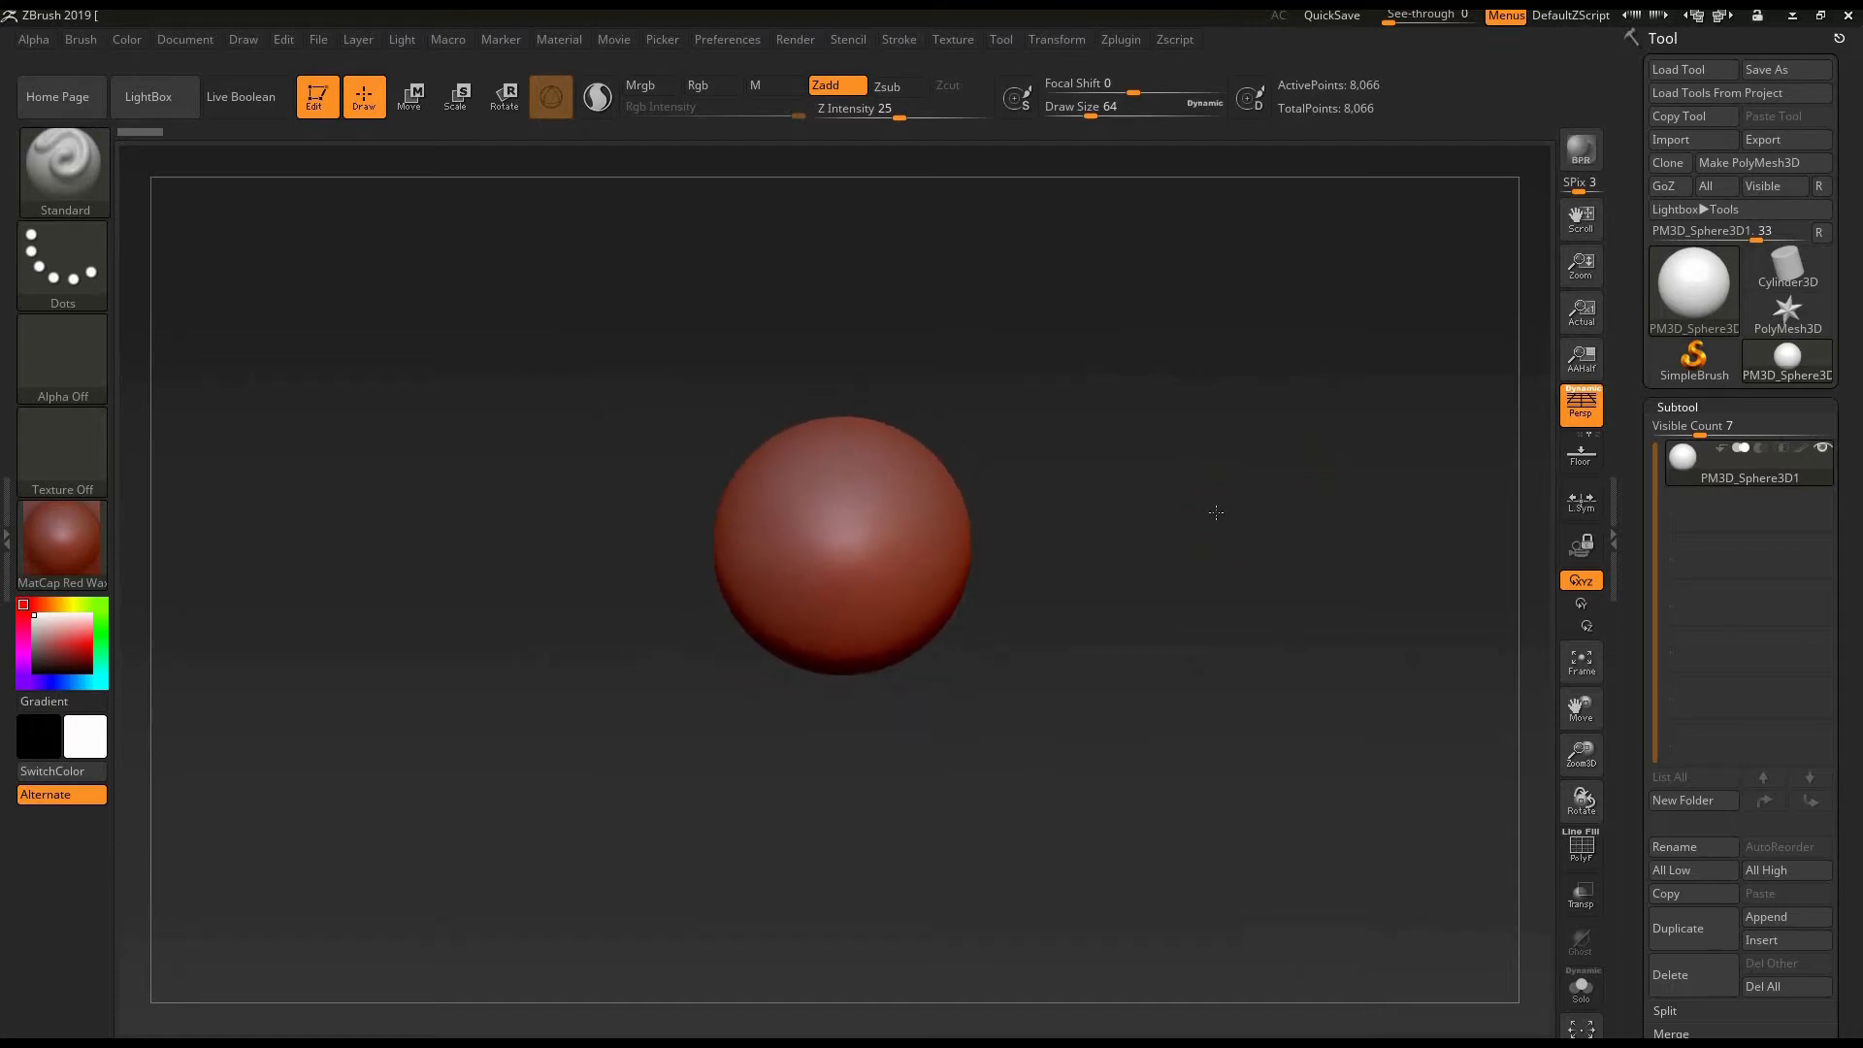
scroll(1216, 512, "down", 2)
right_click_drag(1235, 572, 1180, 530, "ctrl")
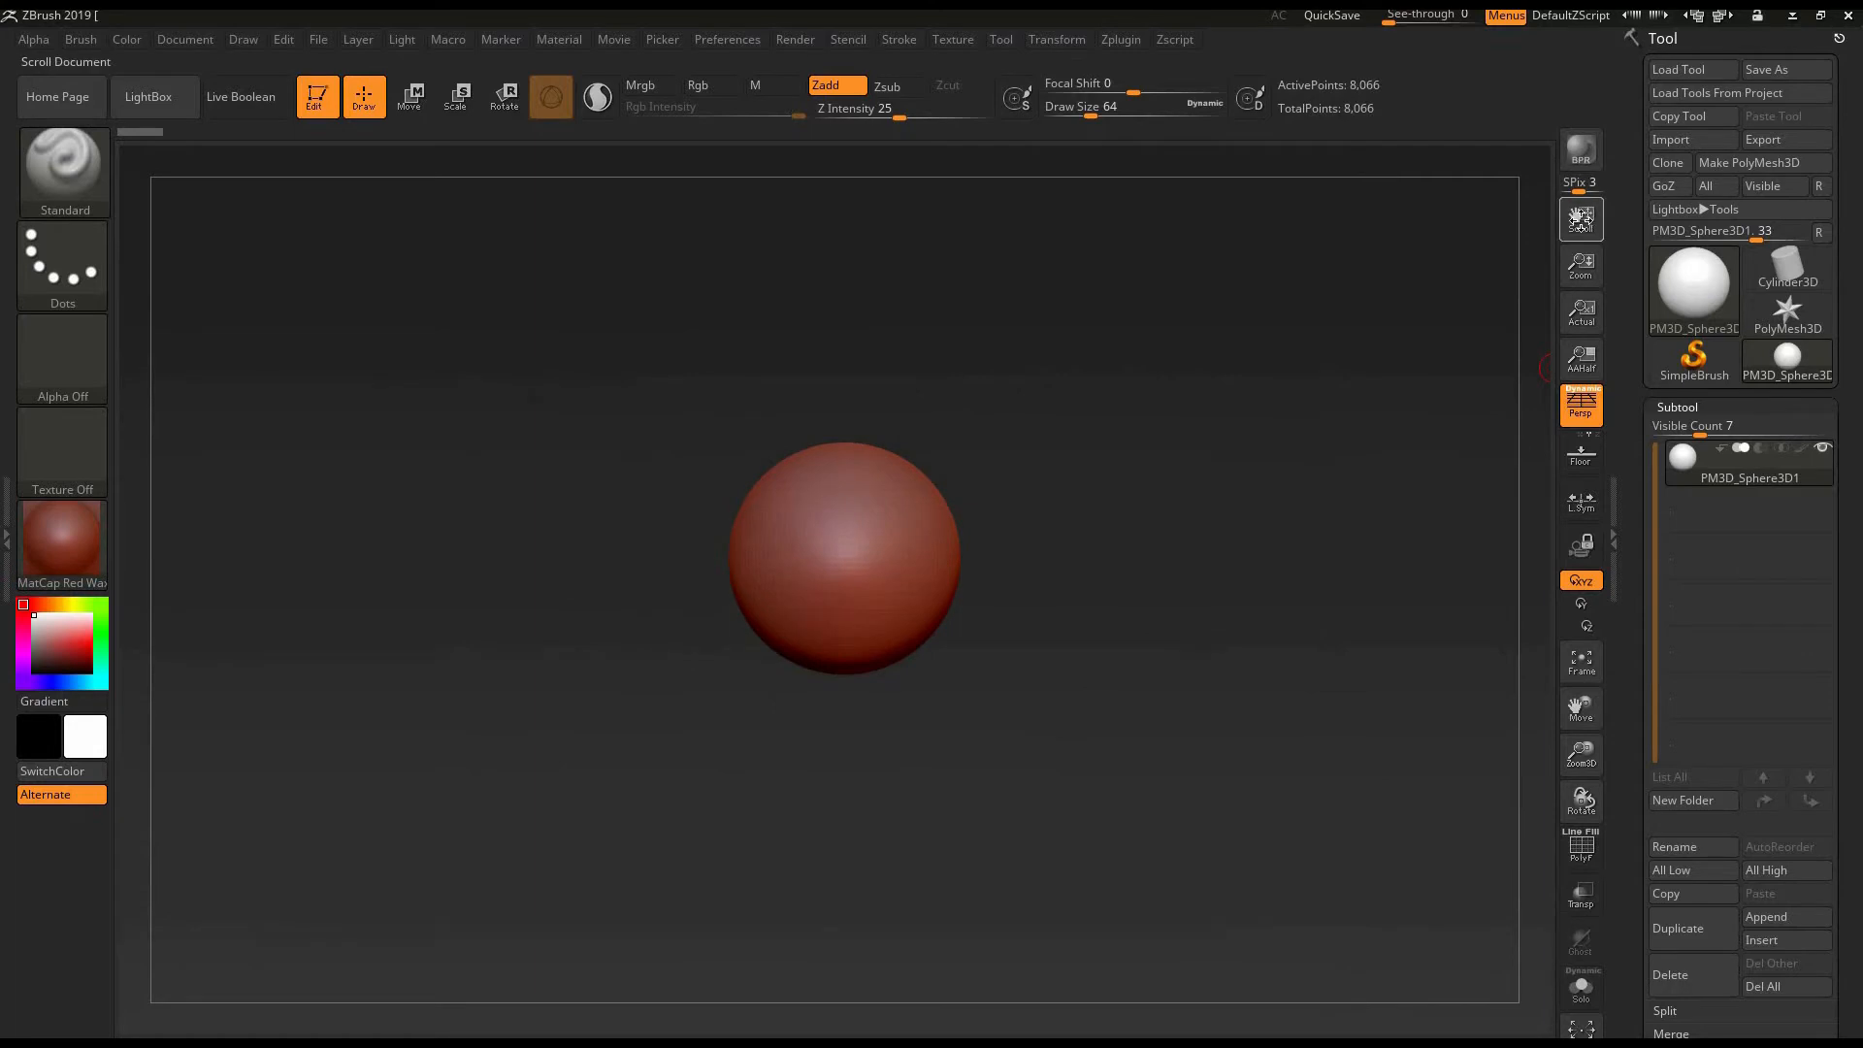
left_click_drag(1576, 217, 1589, 306)
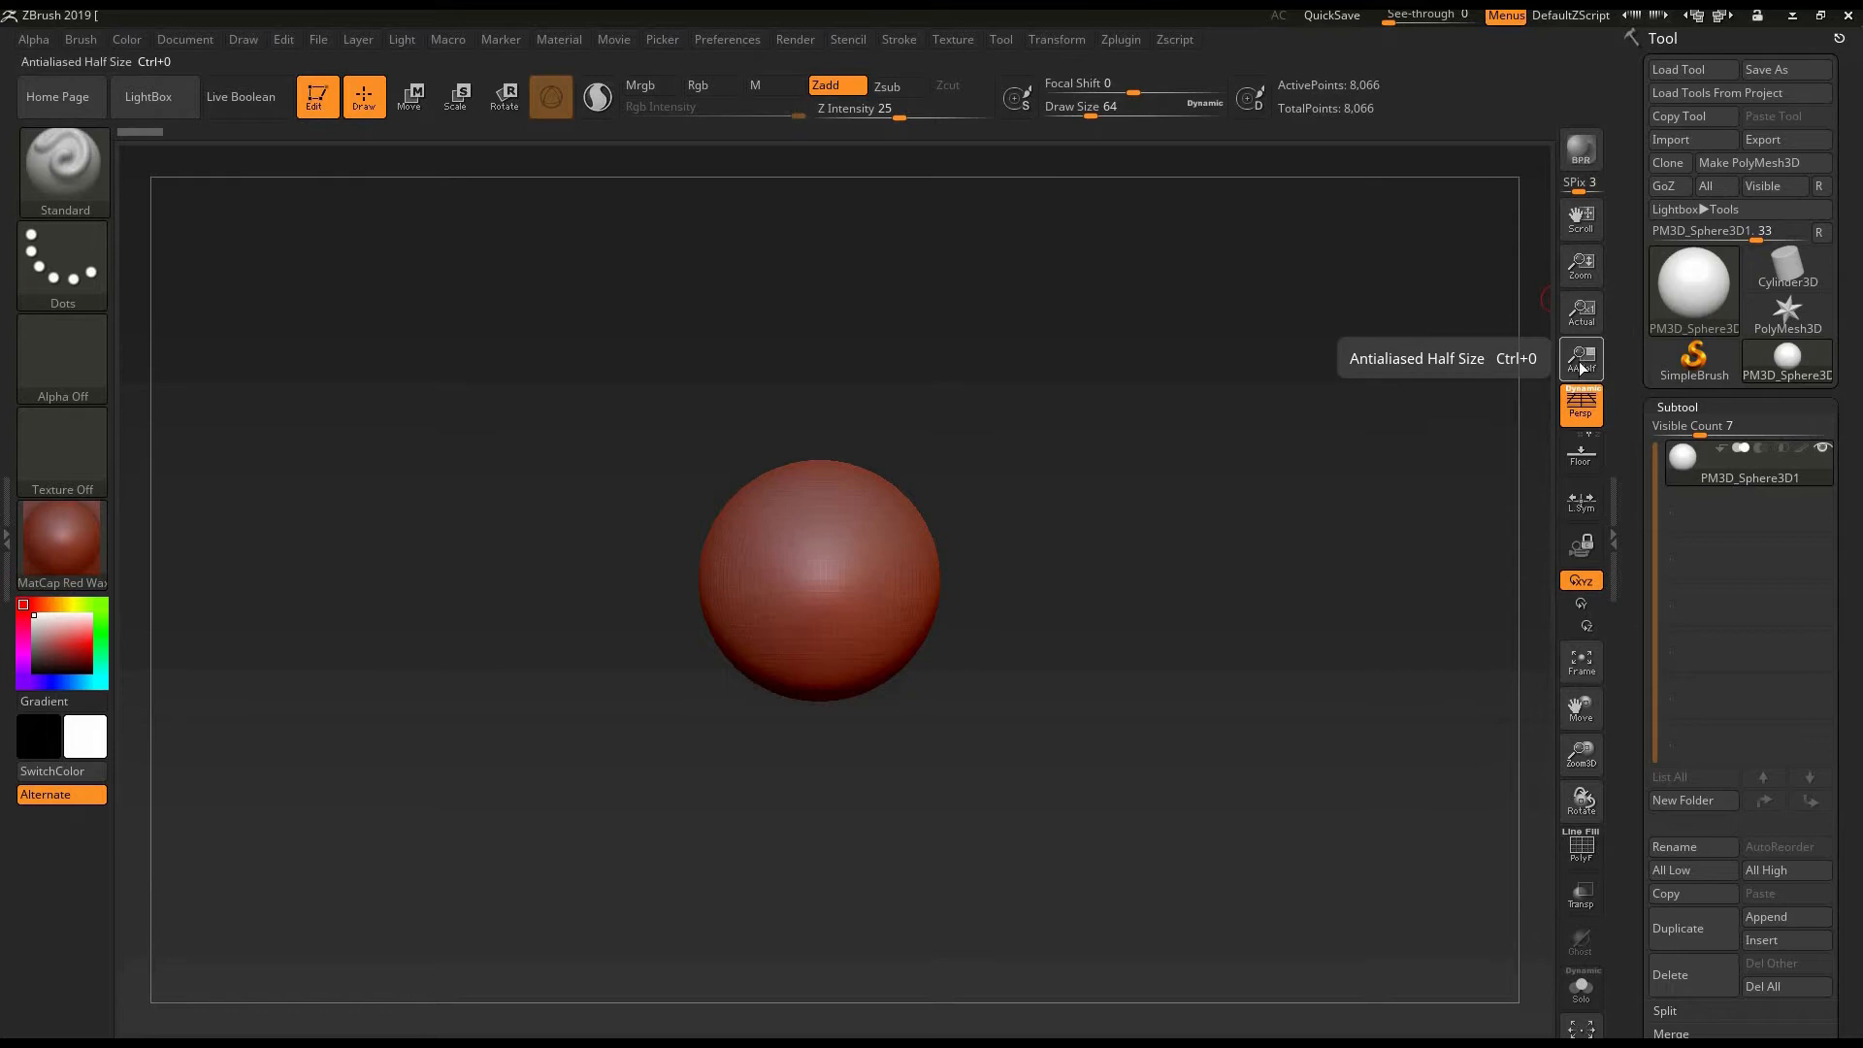
left_click_drag(1530, 549, 1439, 545)
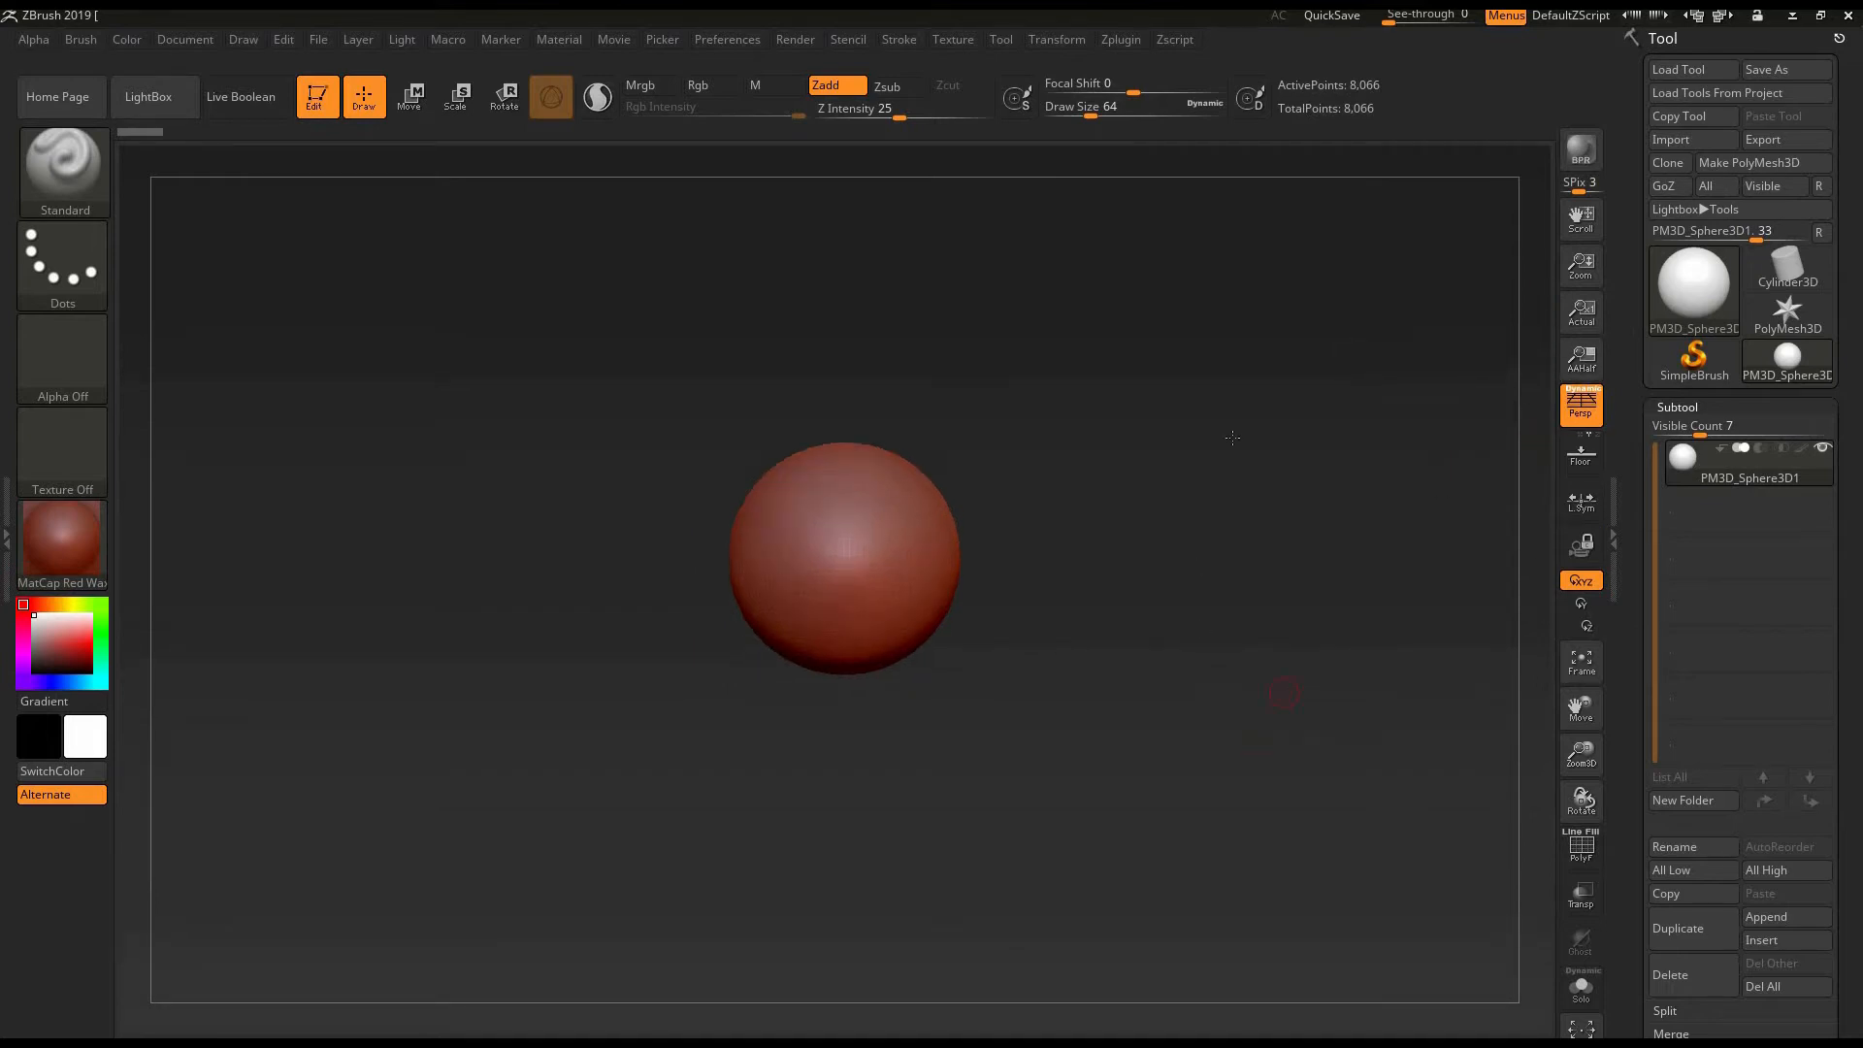
left_click_drag(1231, 659, 1287, 721, "alt")
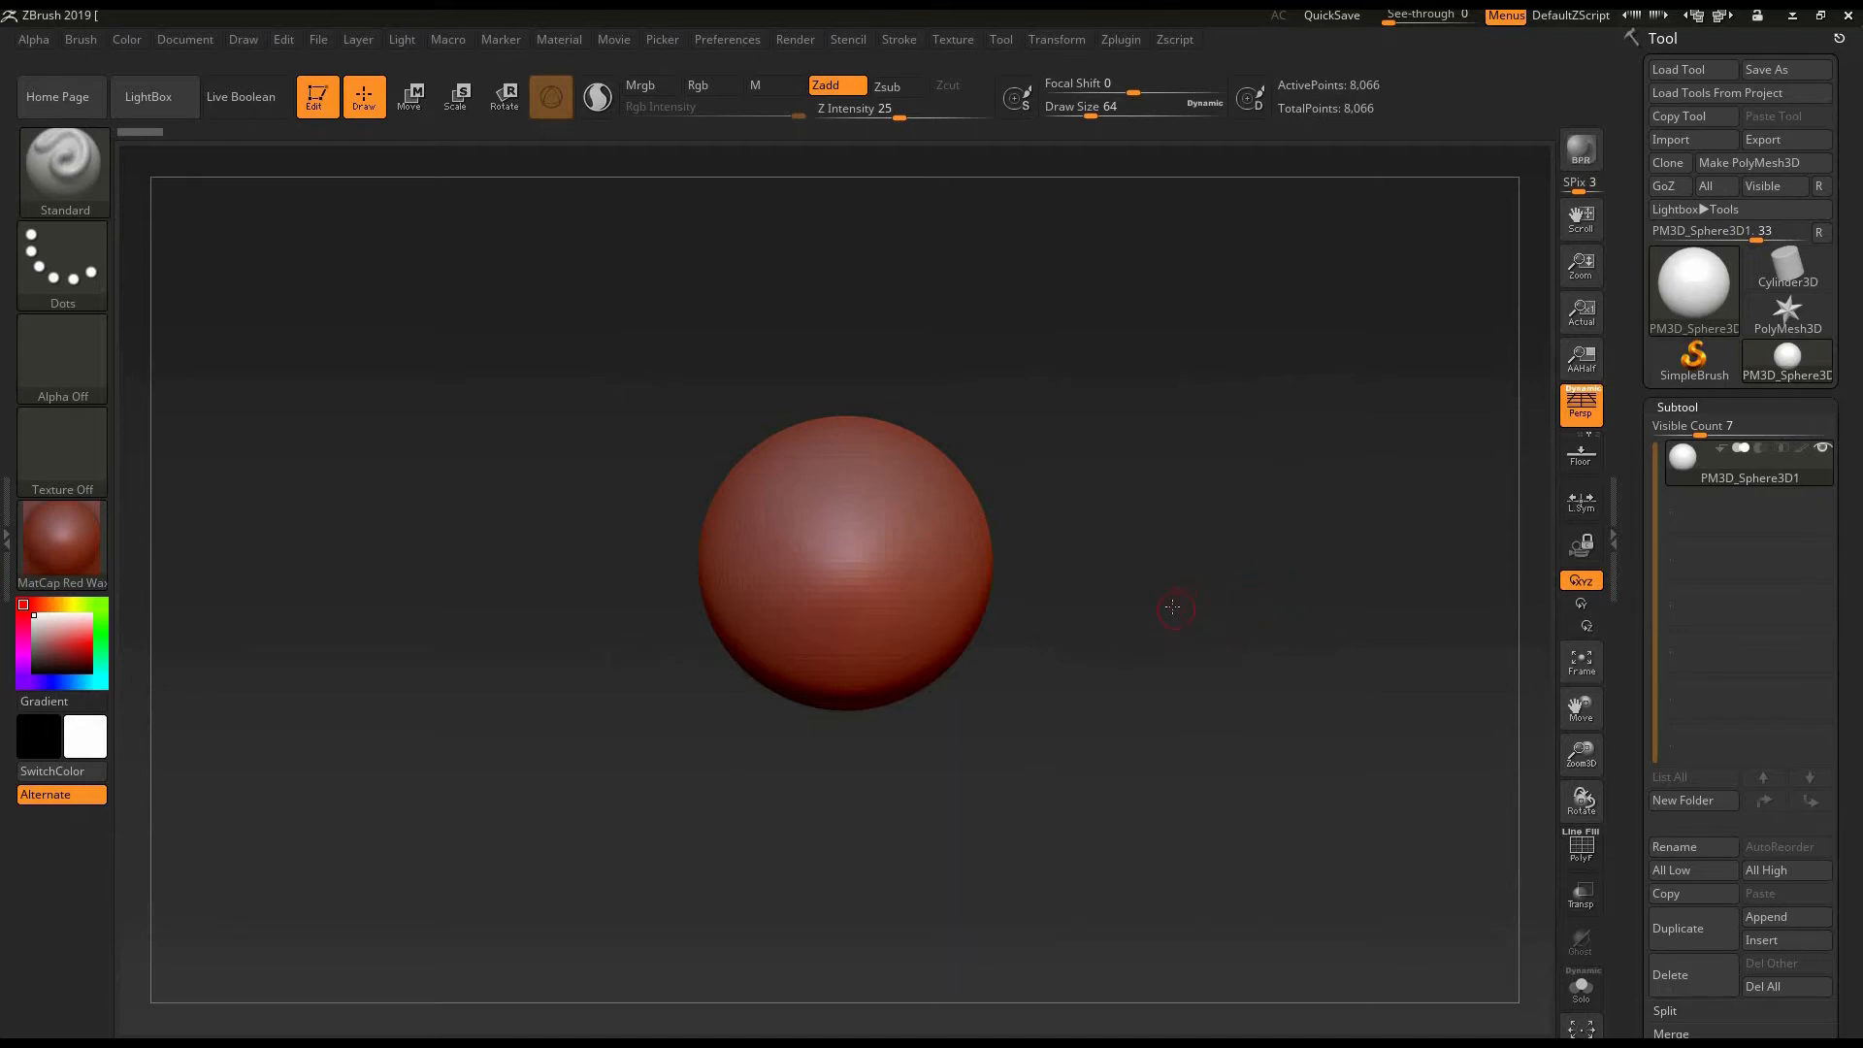
mouse_move(1135, 612)
left_mouse_down()
mouse_move(1039, 549)
mouse_move(747, 679)
left_mouse_up()
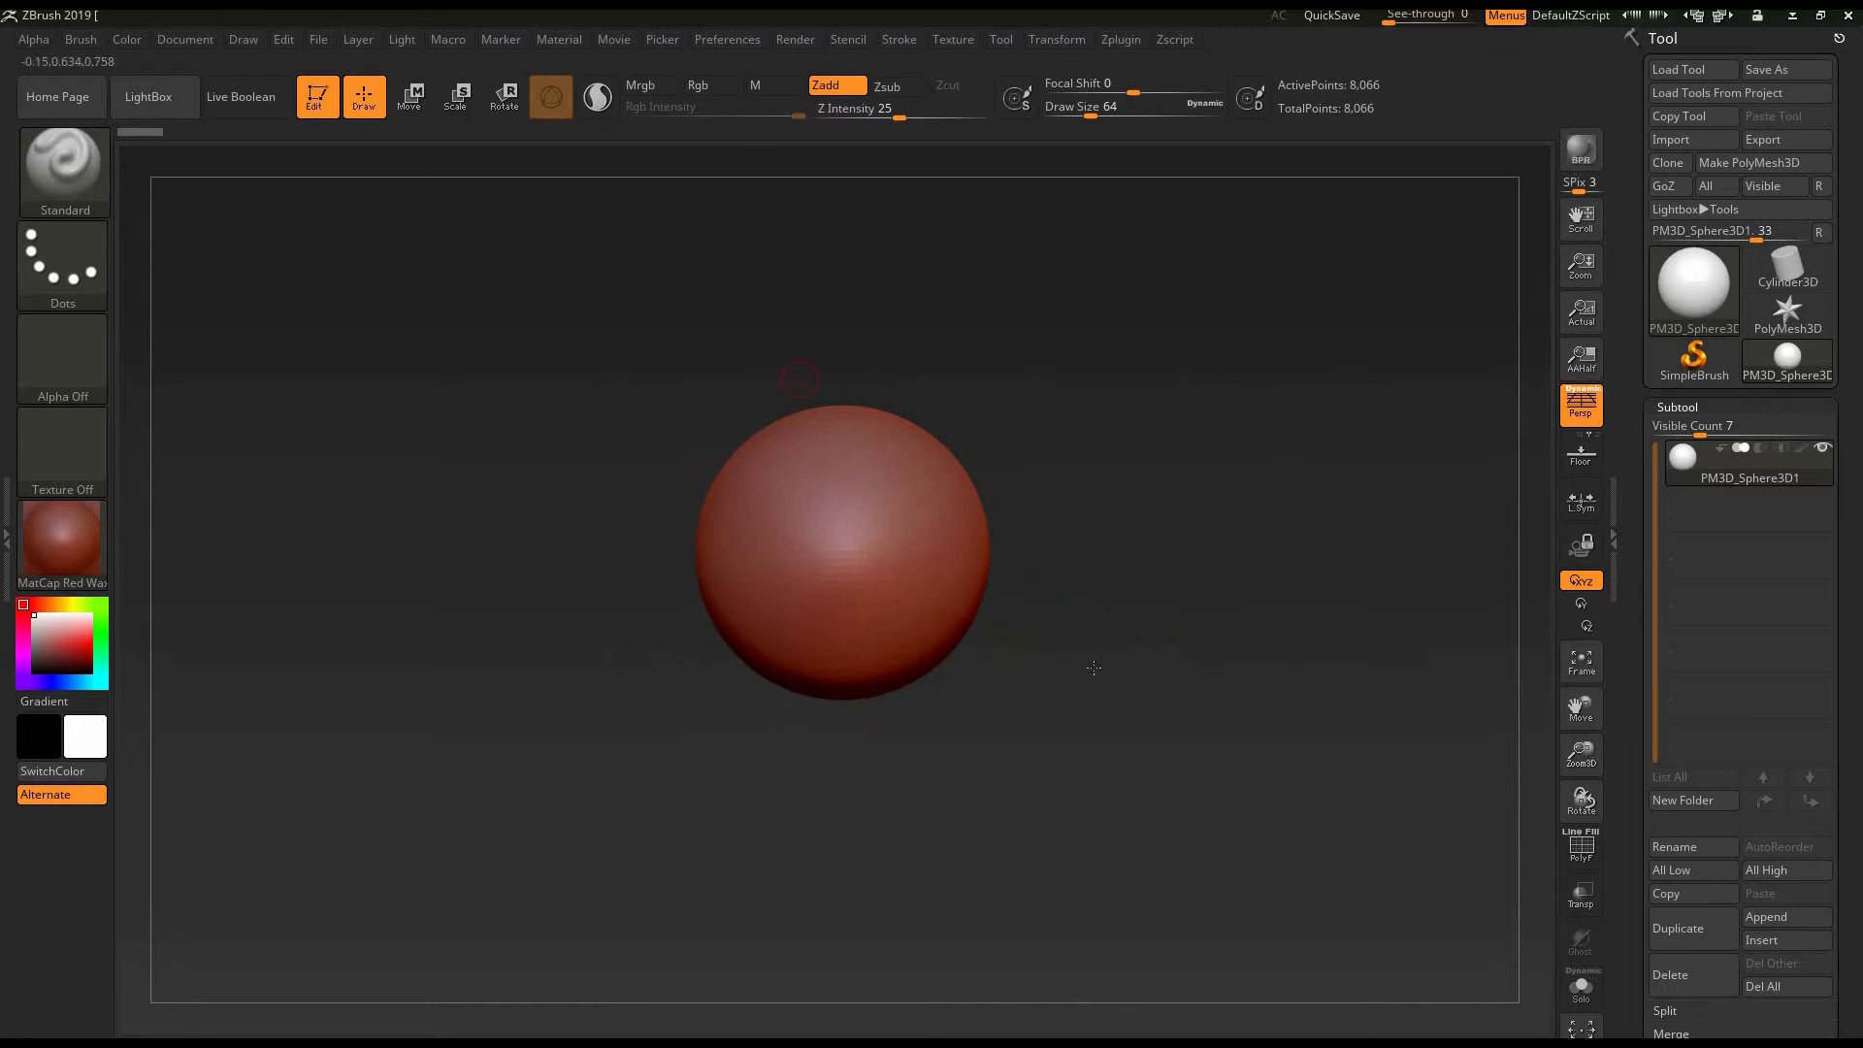
left_click_drag(1056, 603, 945, 425)
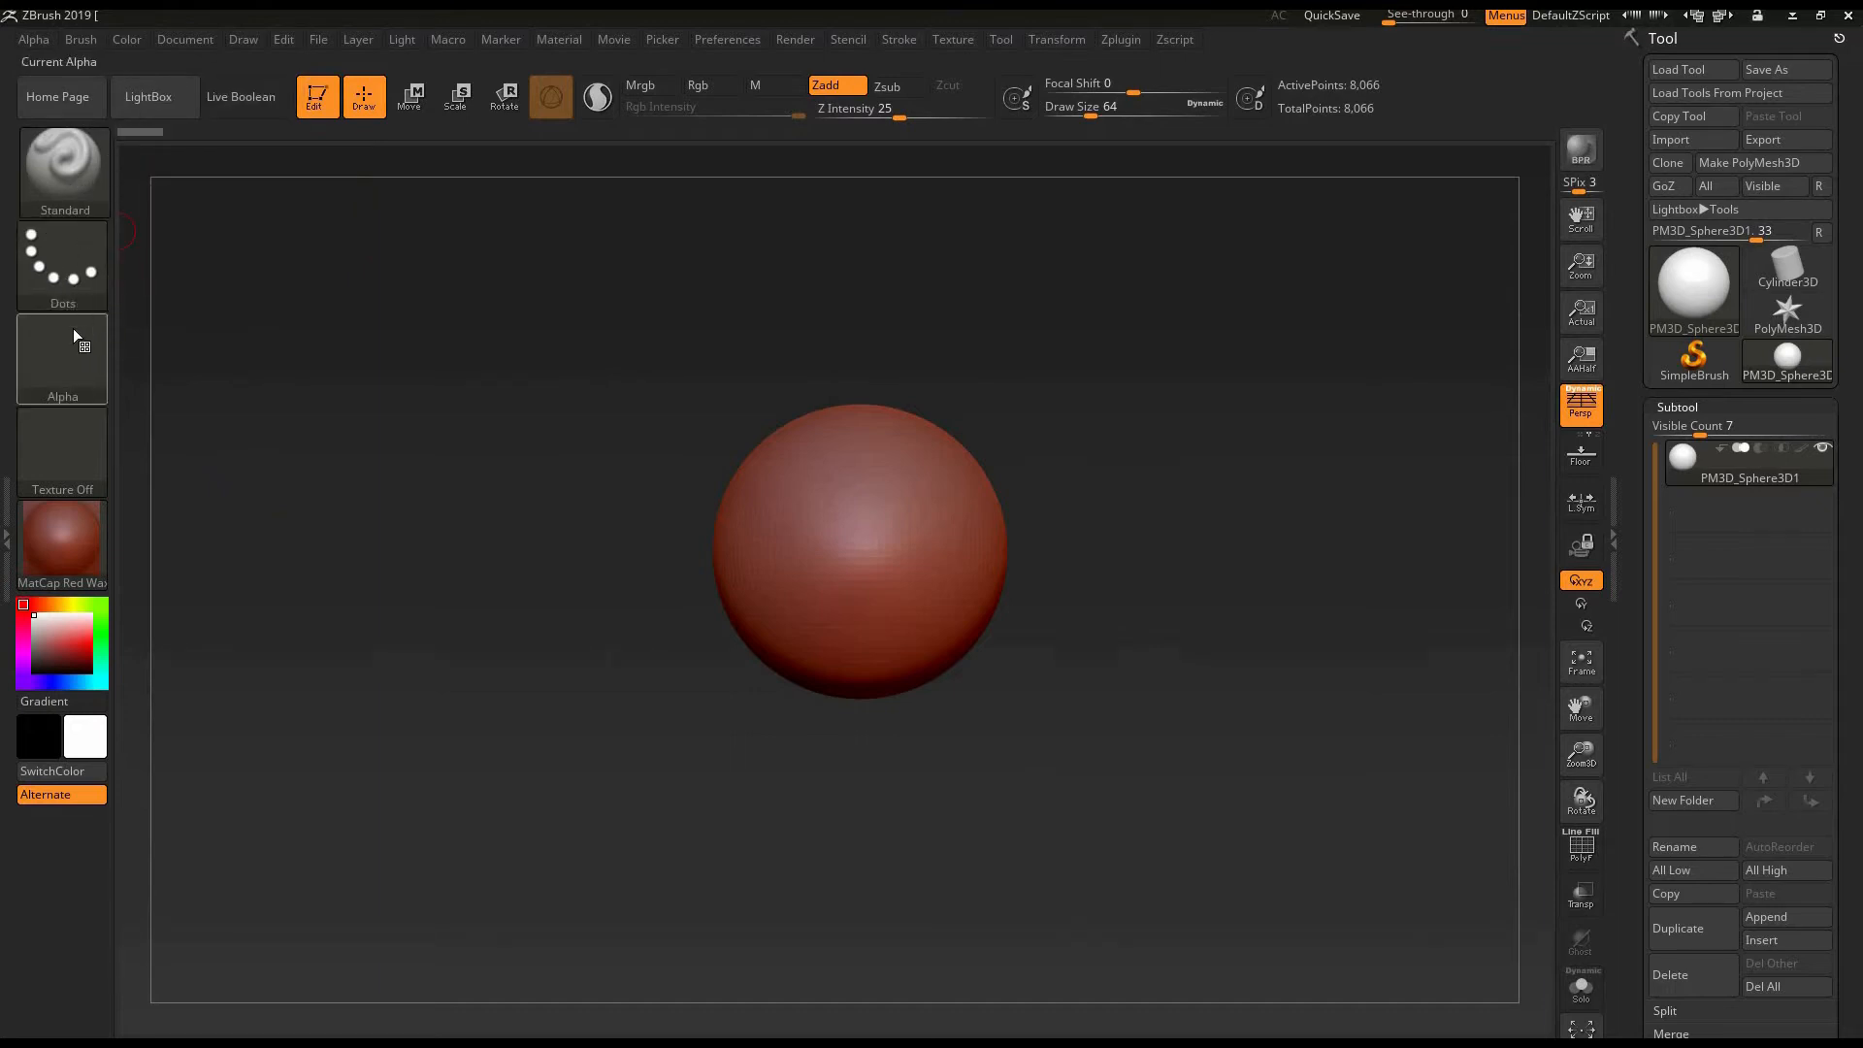
left_click(88, 298)
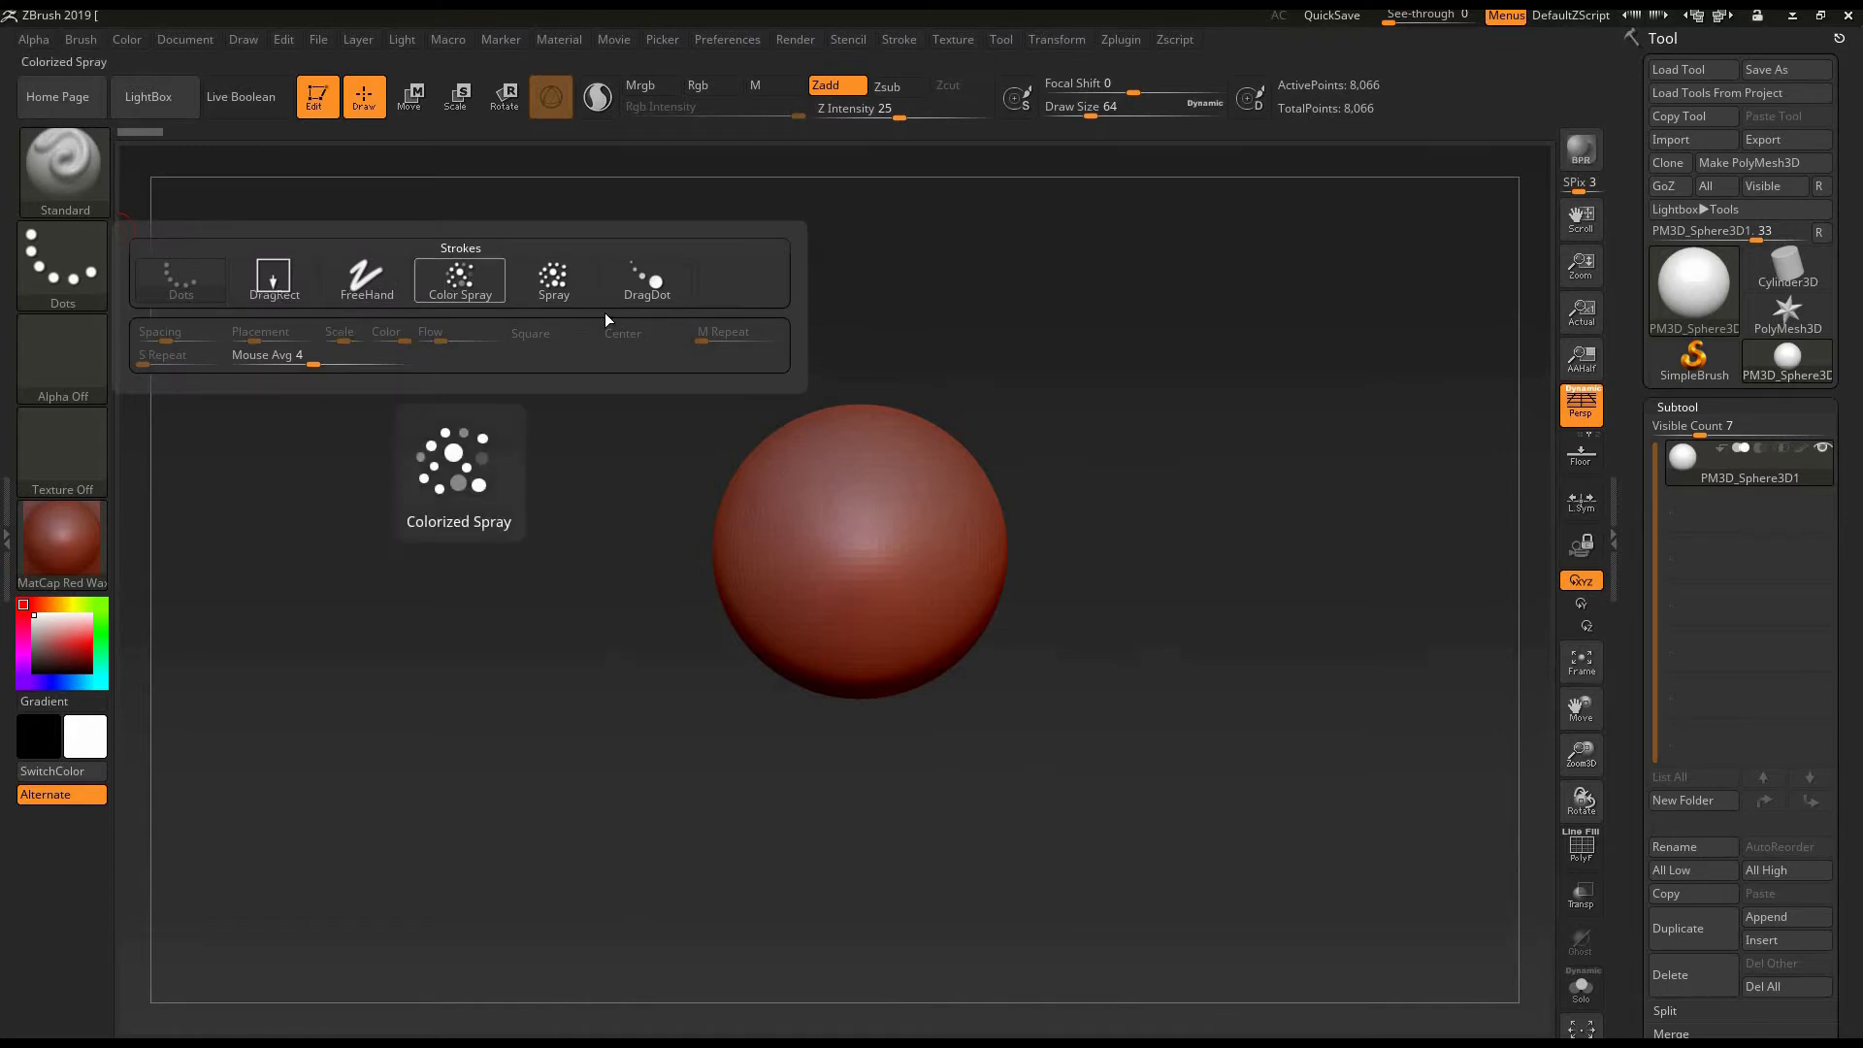
left_click(76, 460)
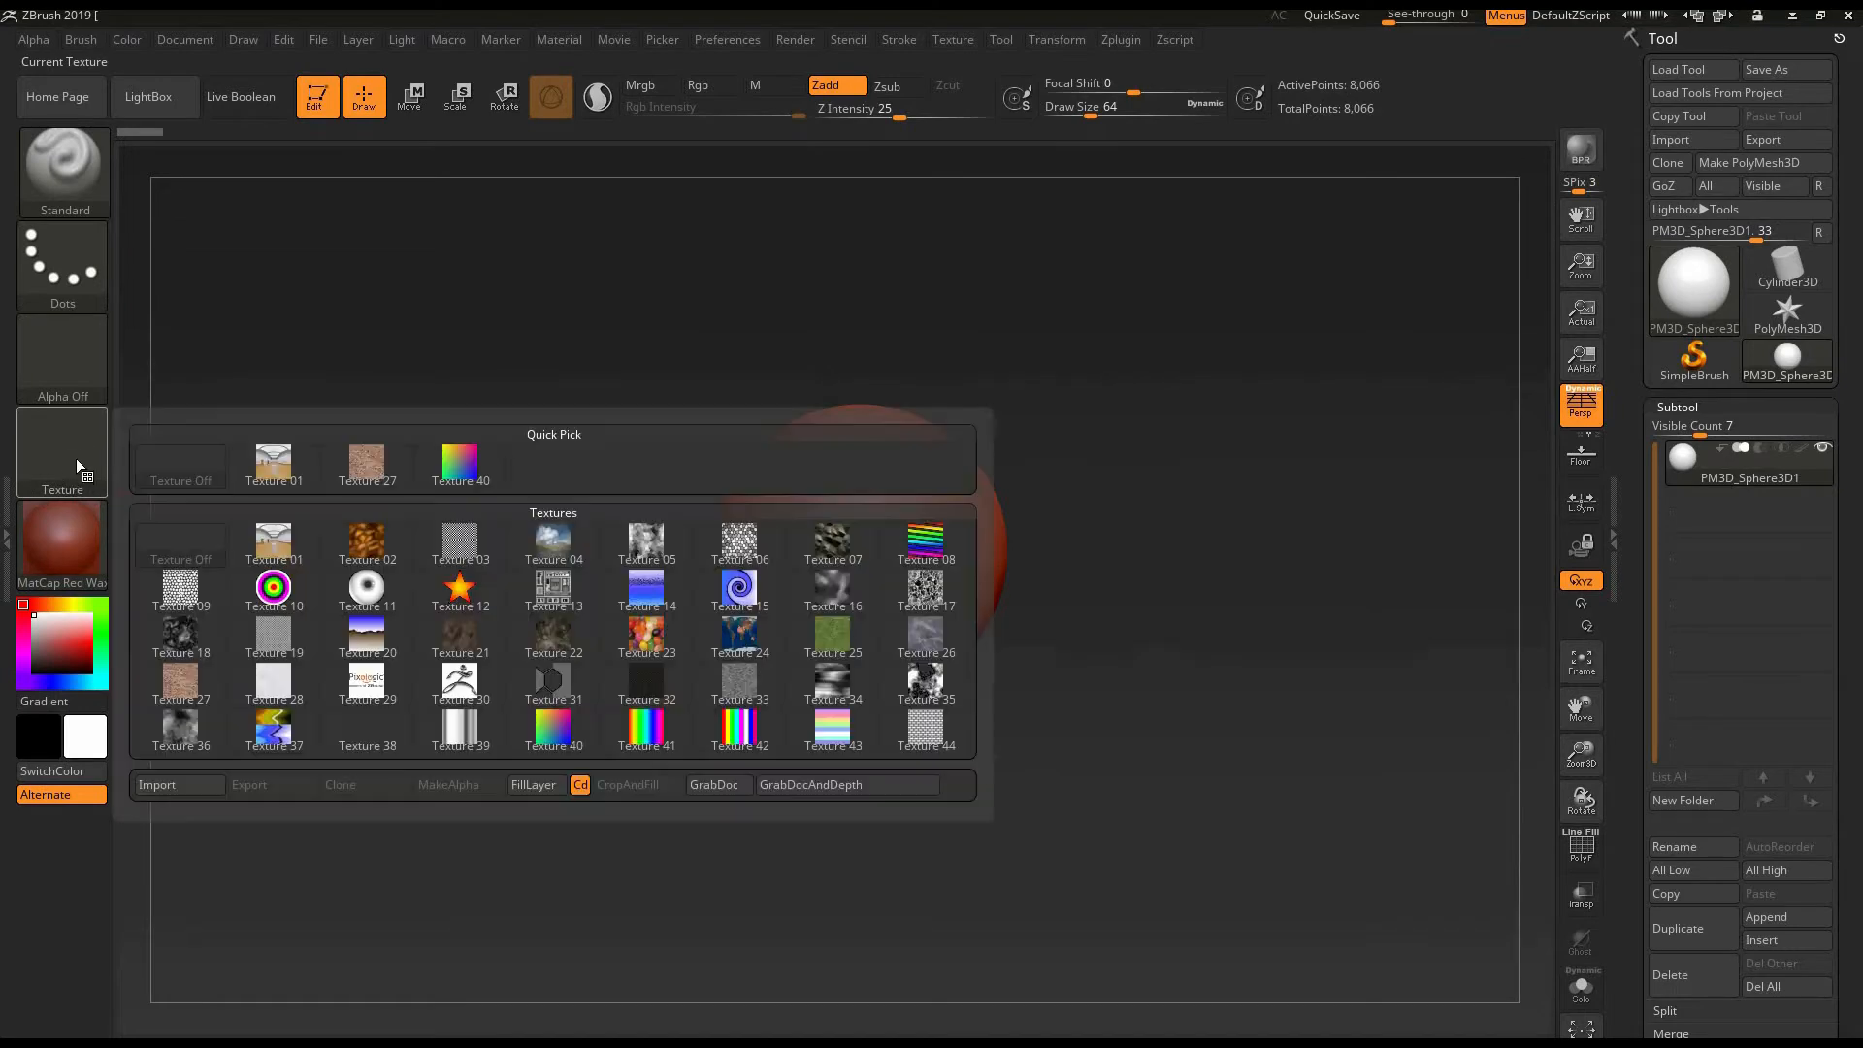
left_click(66, 456)
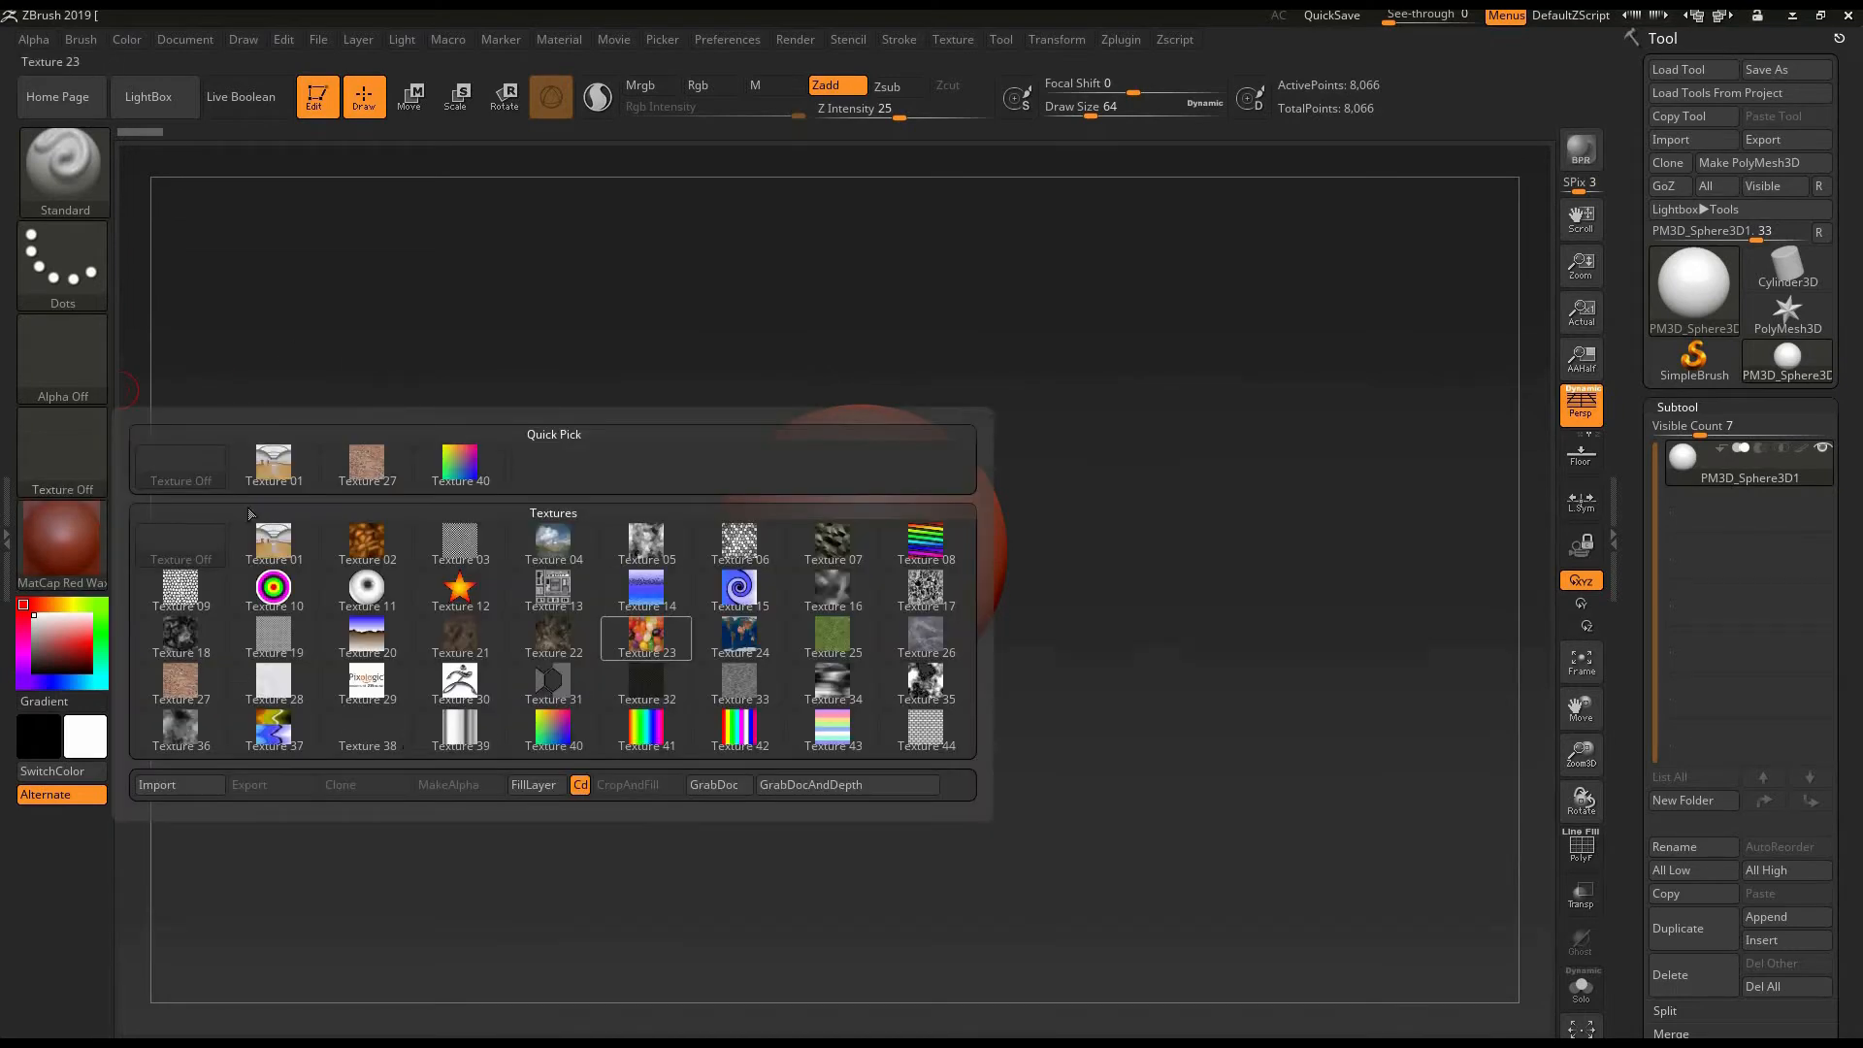
left_click(66, 469)
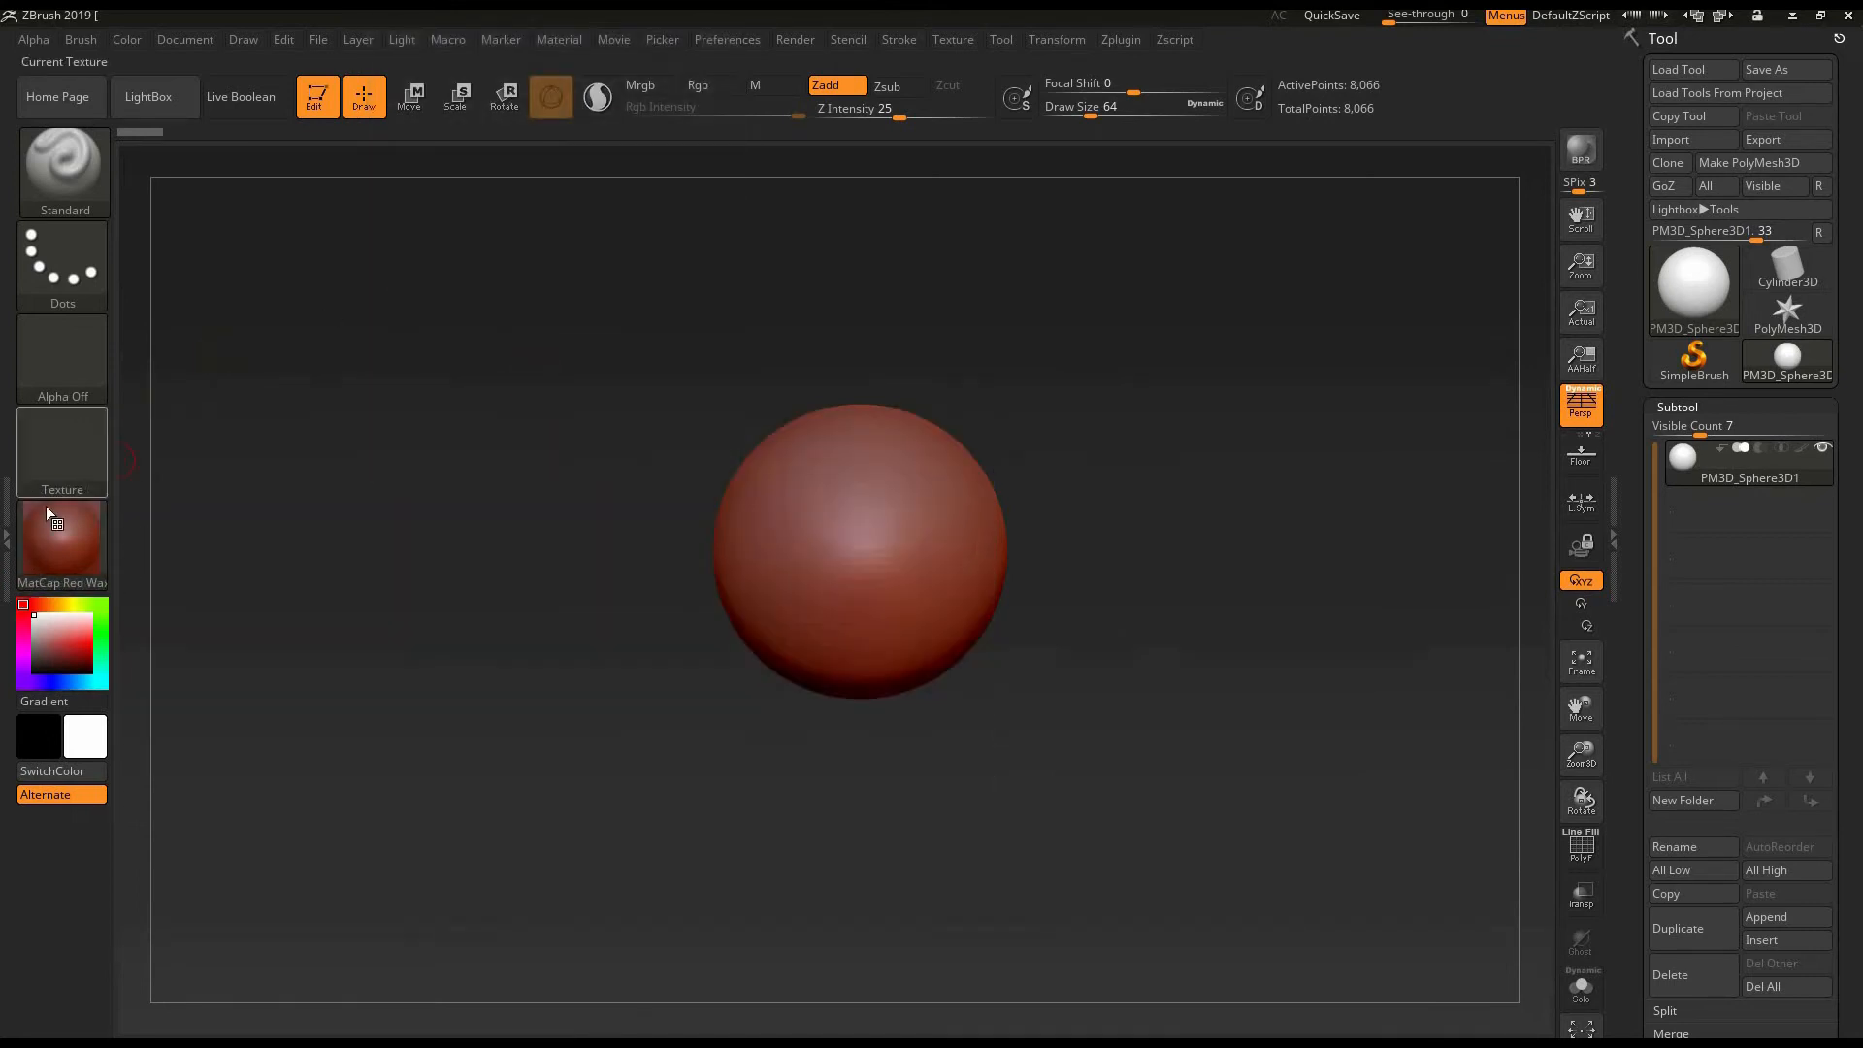
- Change the sphere's material to MatCap Gray
mouse_move(70, 557)
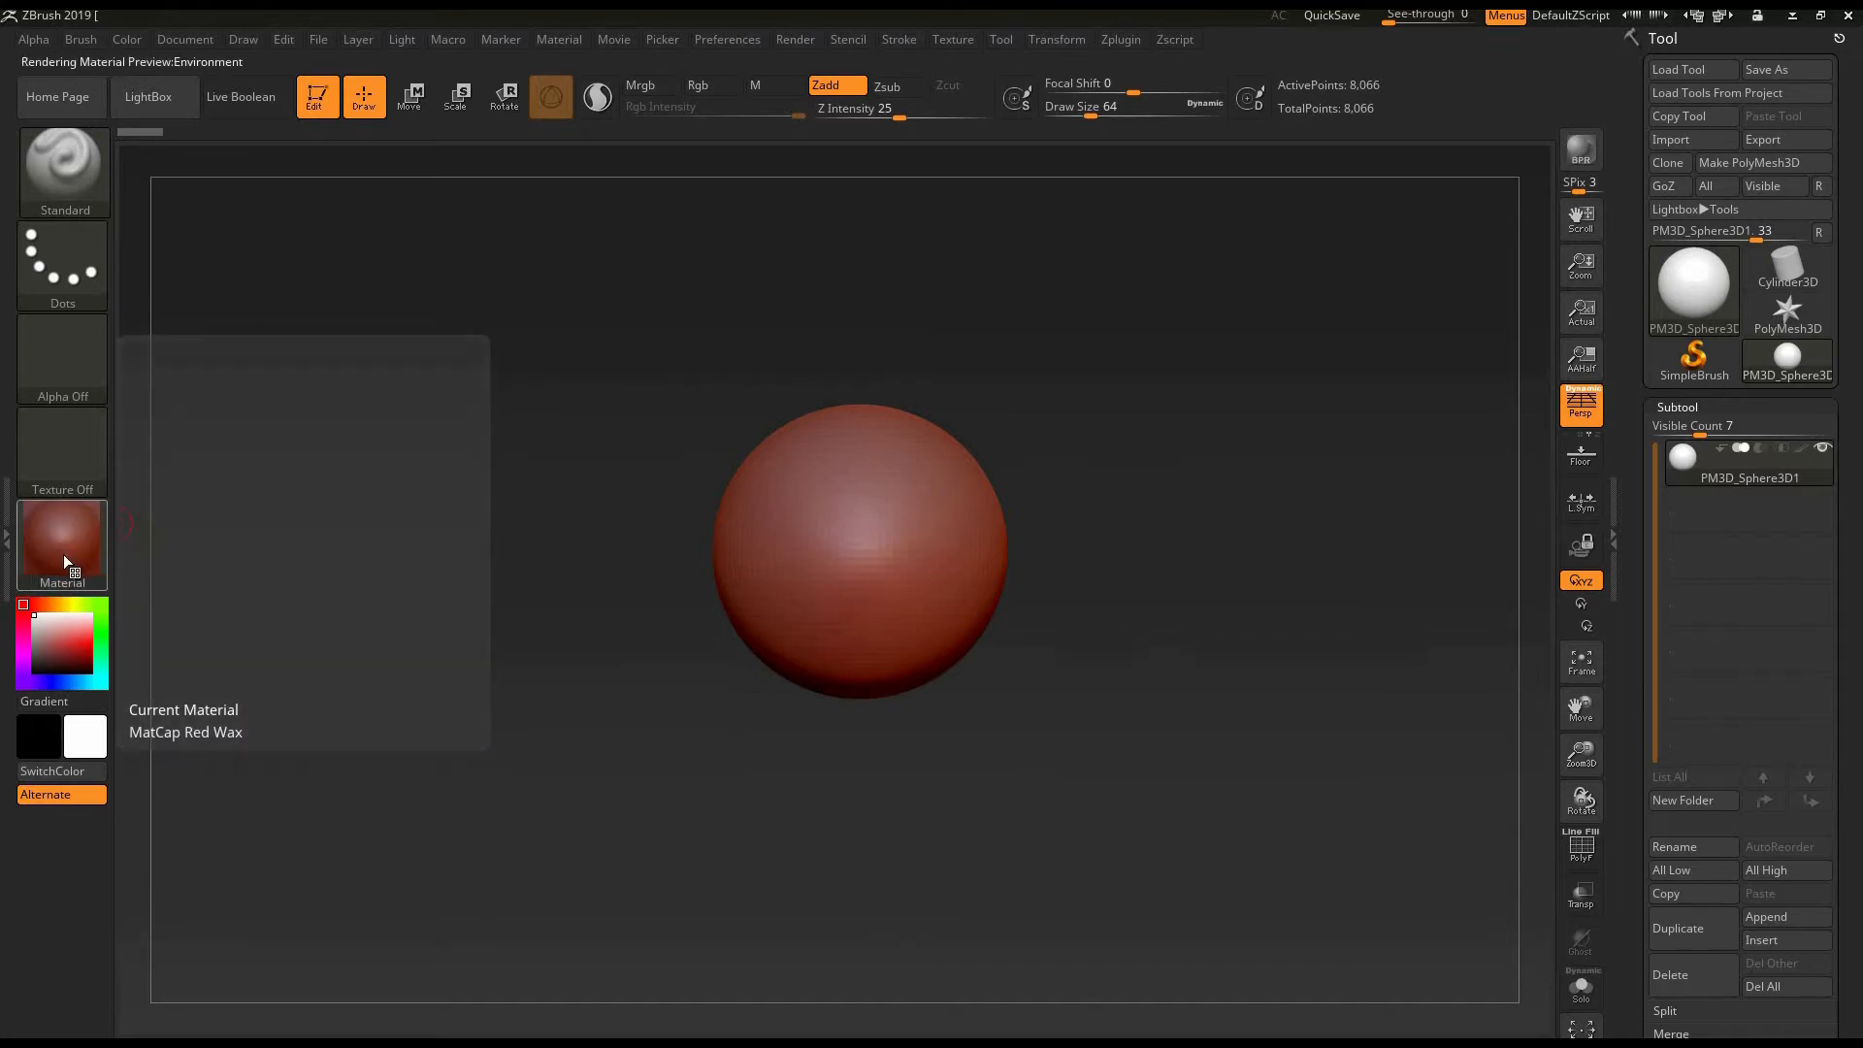
left_click(62, 555)
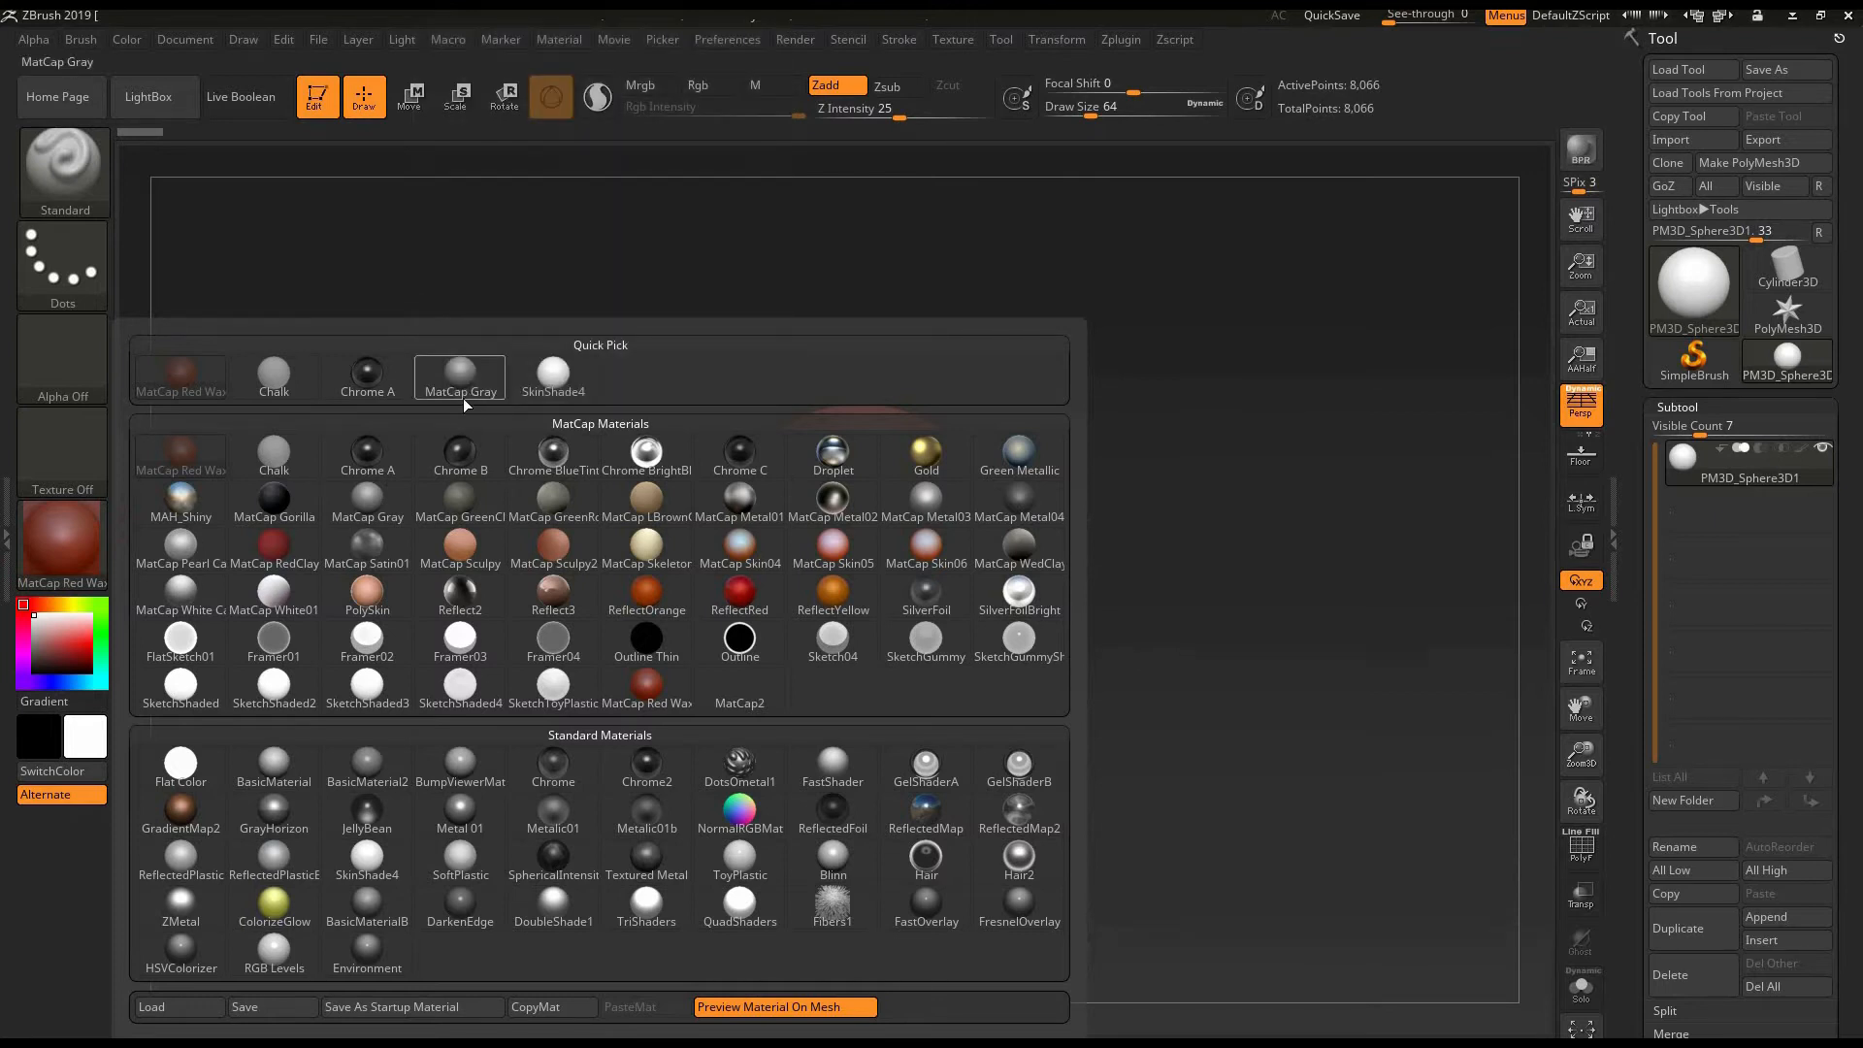
mouse_move(462, 398)
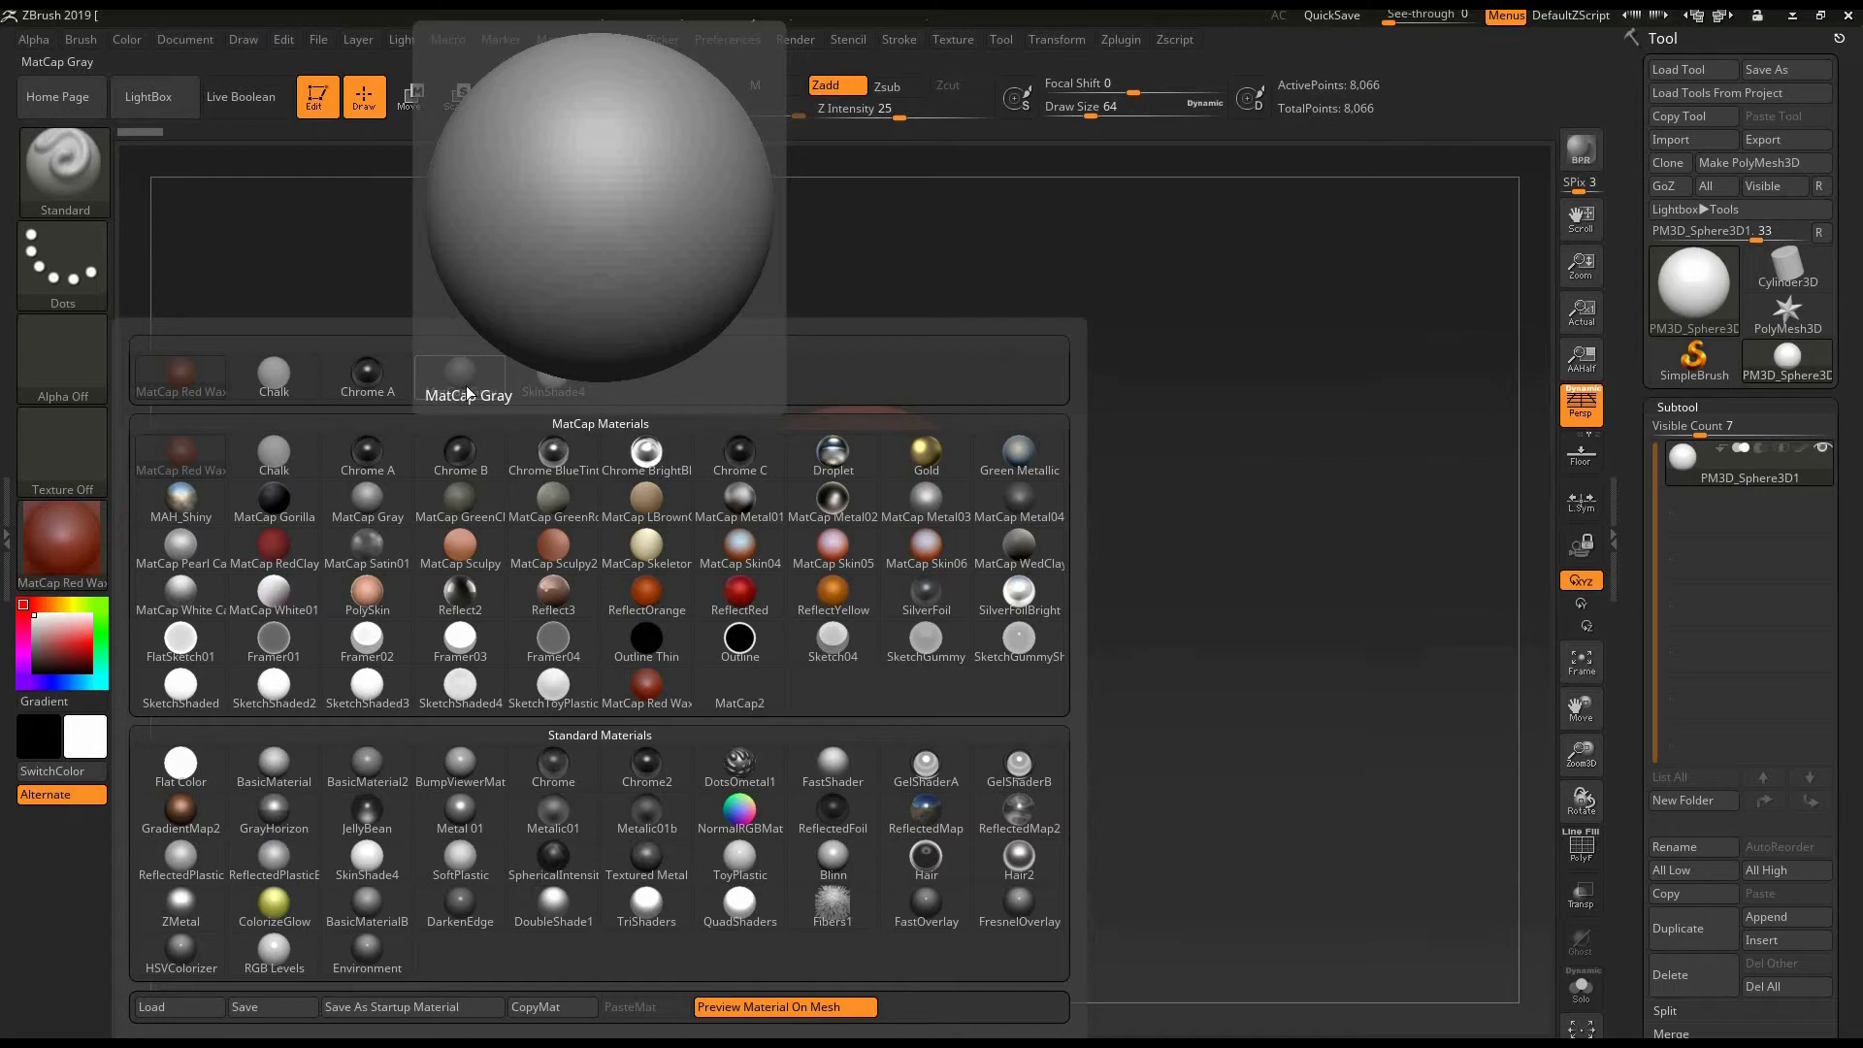
left_click(472, 392)
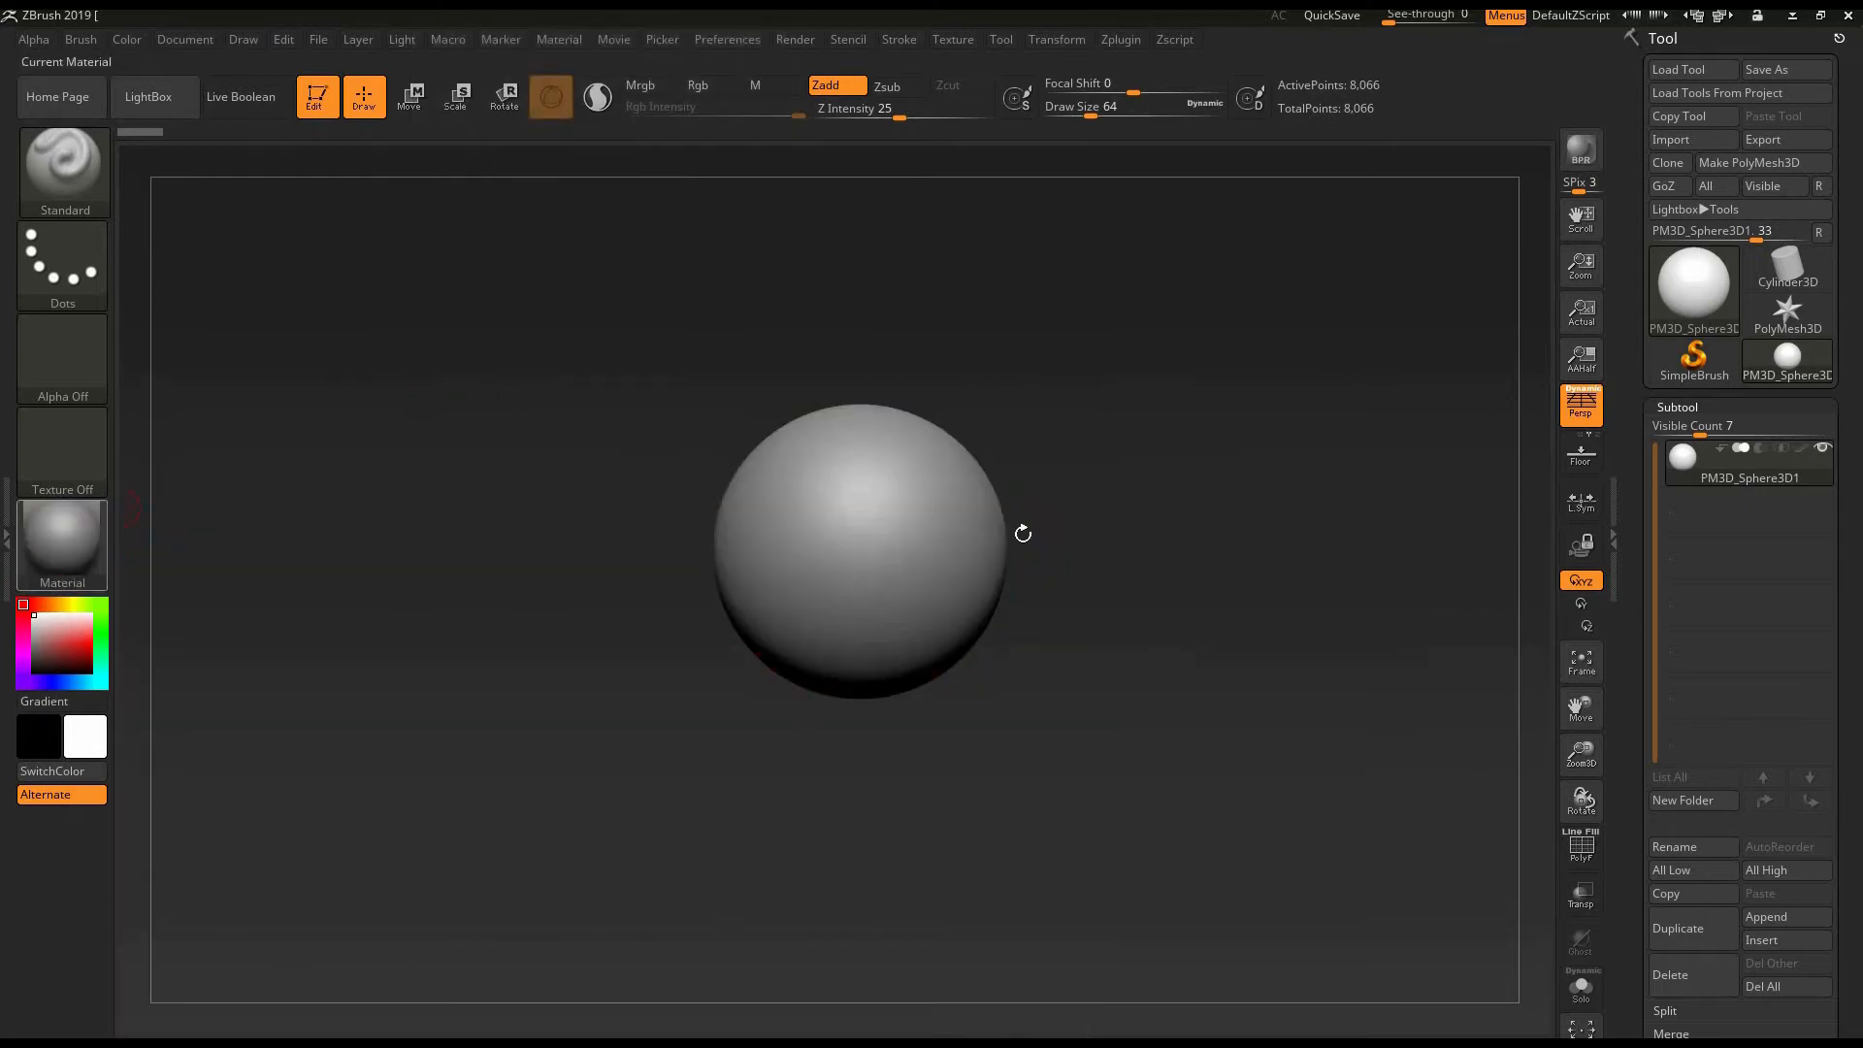
- Sculpt a series of long, roughly vertical raised ridges around the sphere with the Standard brush at Z Intensity 25
mouse_move(1083, 592)
left_mouse_down("alt")
mouse_move(1199, 603)
mouse_move(1206, 631)
mouse_move(1135, 673)
mouse_move(1121, 661)
mouse_move(1147, 660)
left_mouse_up("alt")
left_click_drag(1153, 560, 812, 230)
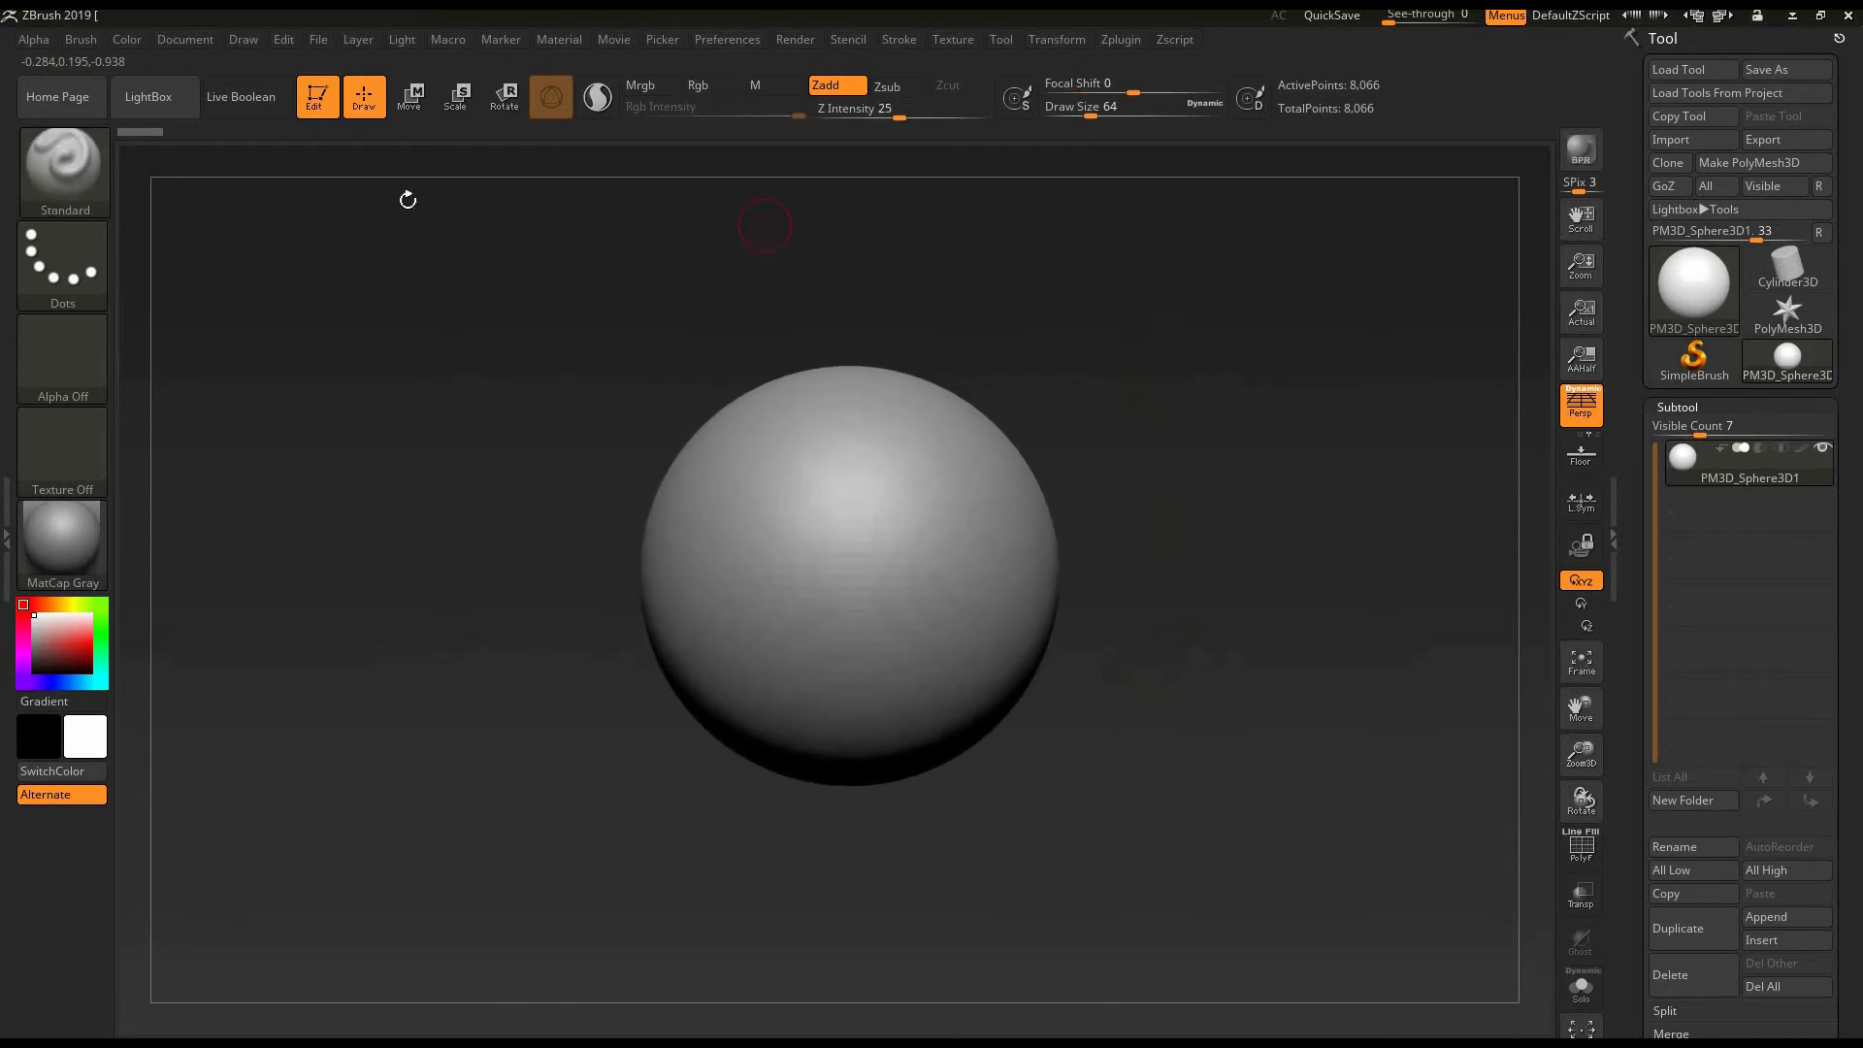
mouse_move(445, 346)
left_mouse_down()
mouse_move(476, 510)
mouse_move(457, 545)
mouse_move(452, 511)
left_mouse_up()
left_click_drag(316, 208, 328, 196, "alt")
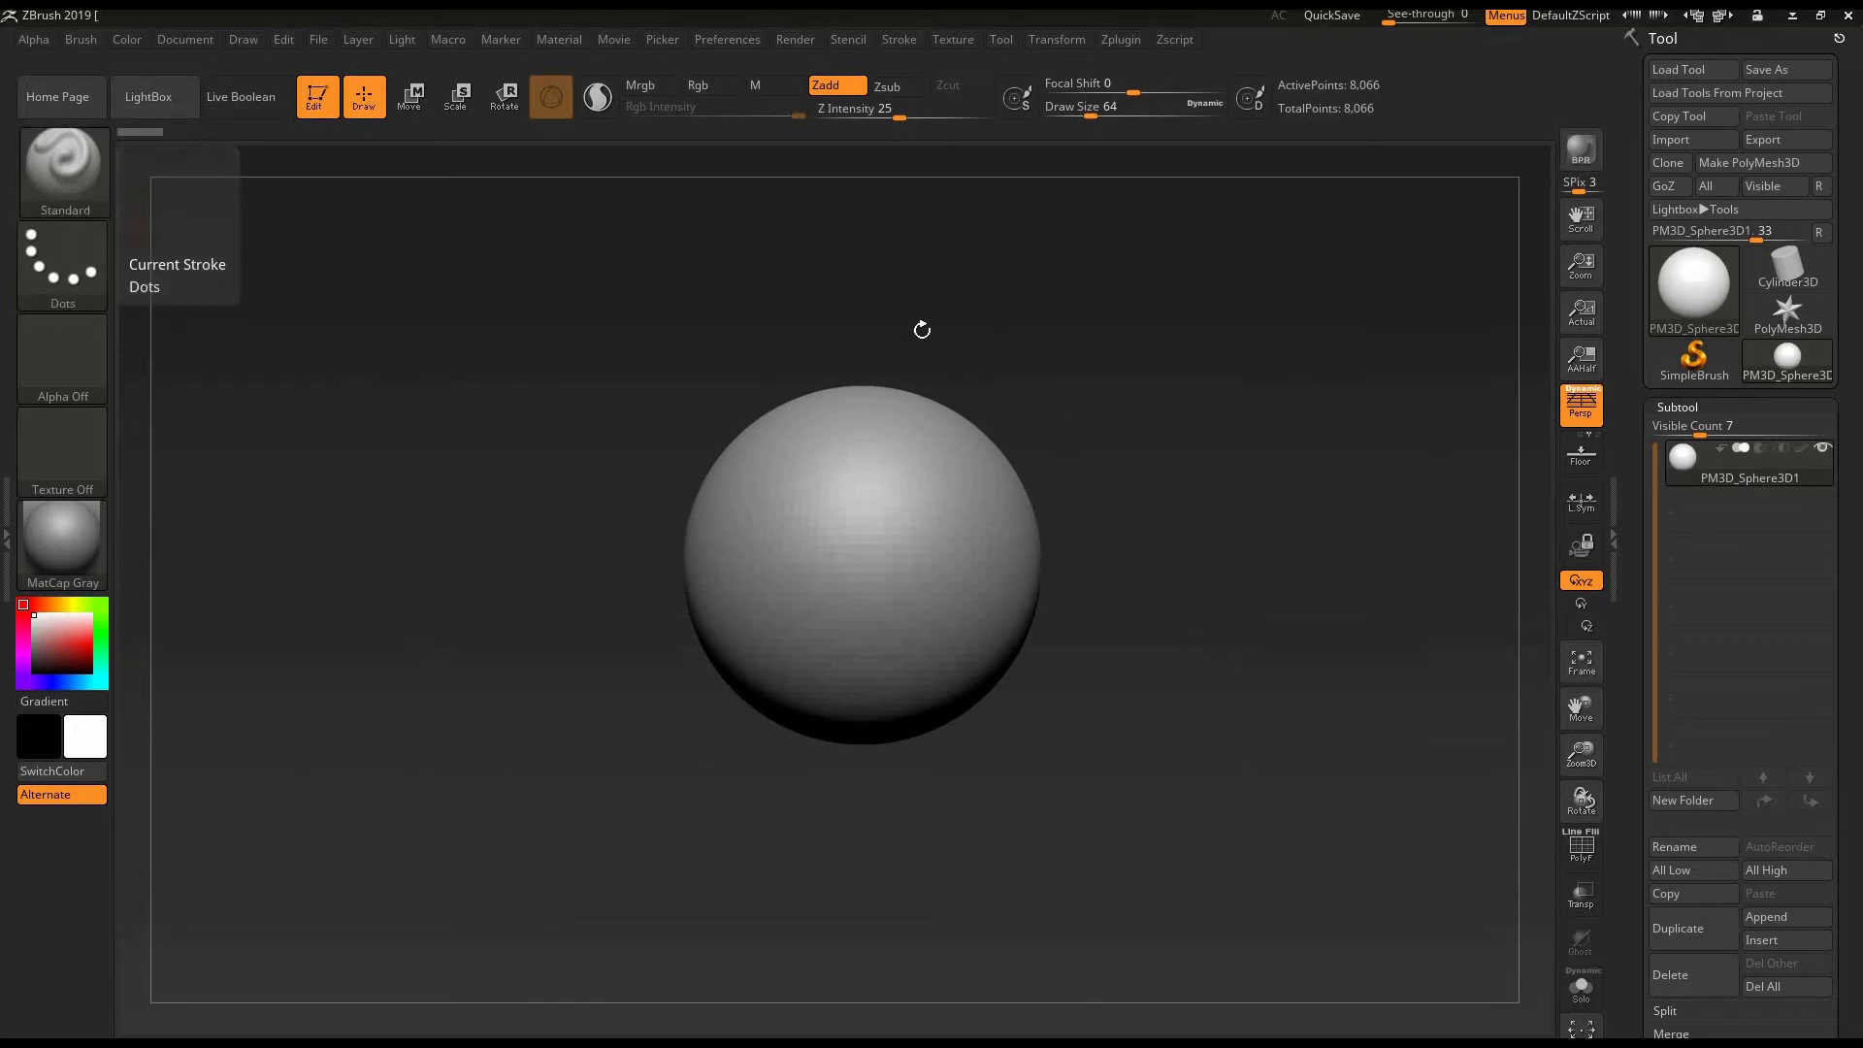
left_click_drag(1158, 580, 613, 515, "alt")
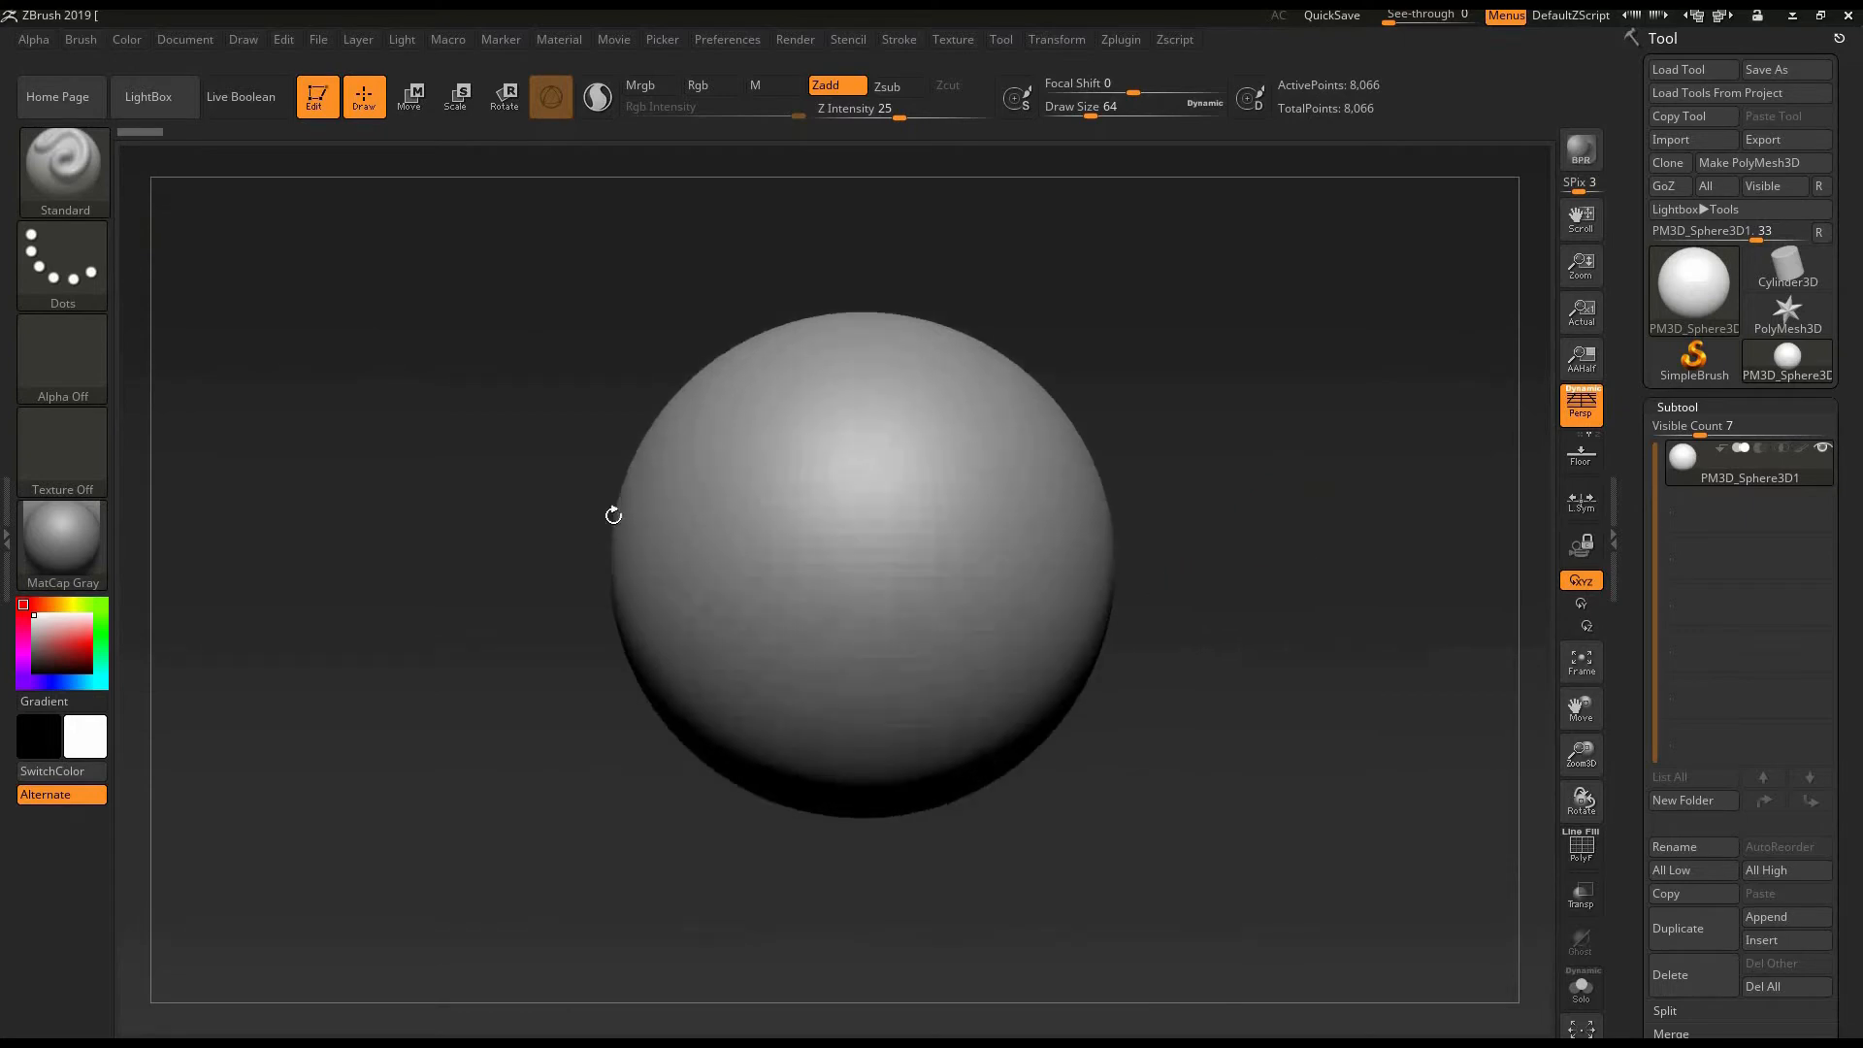
left_click_drag(877, 417, 829, 727)
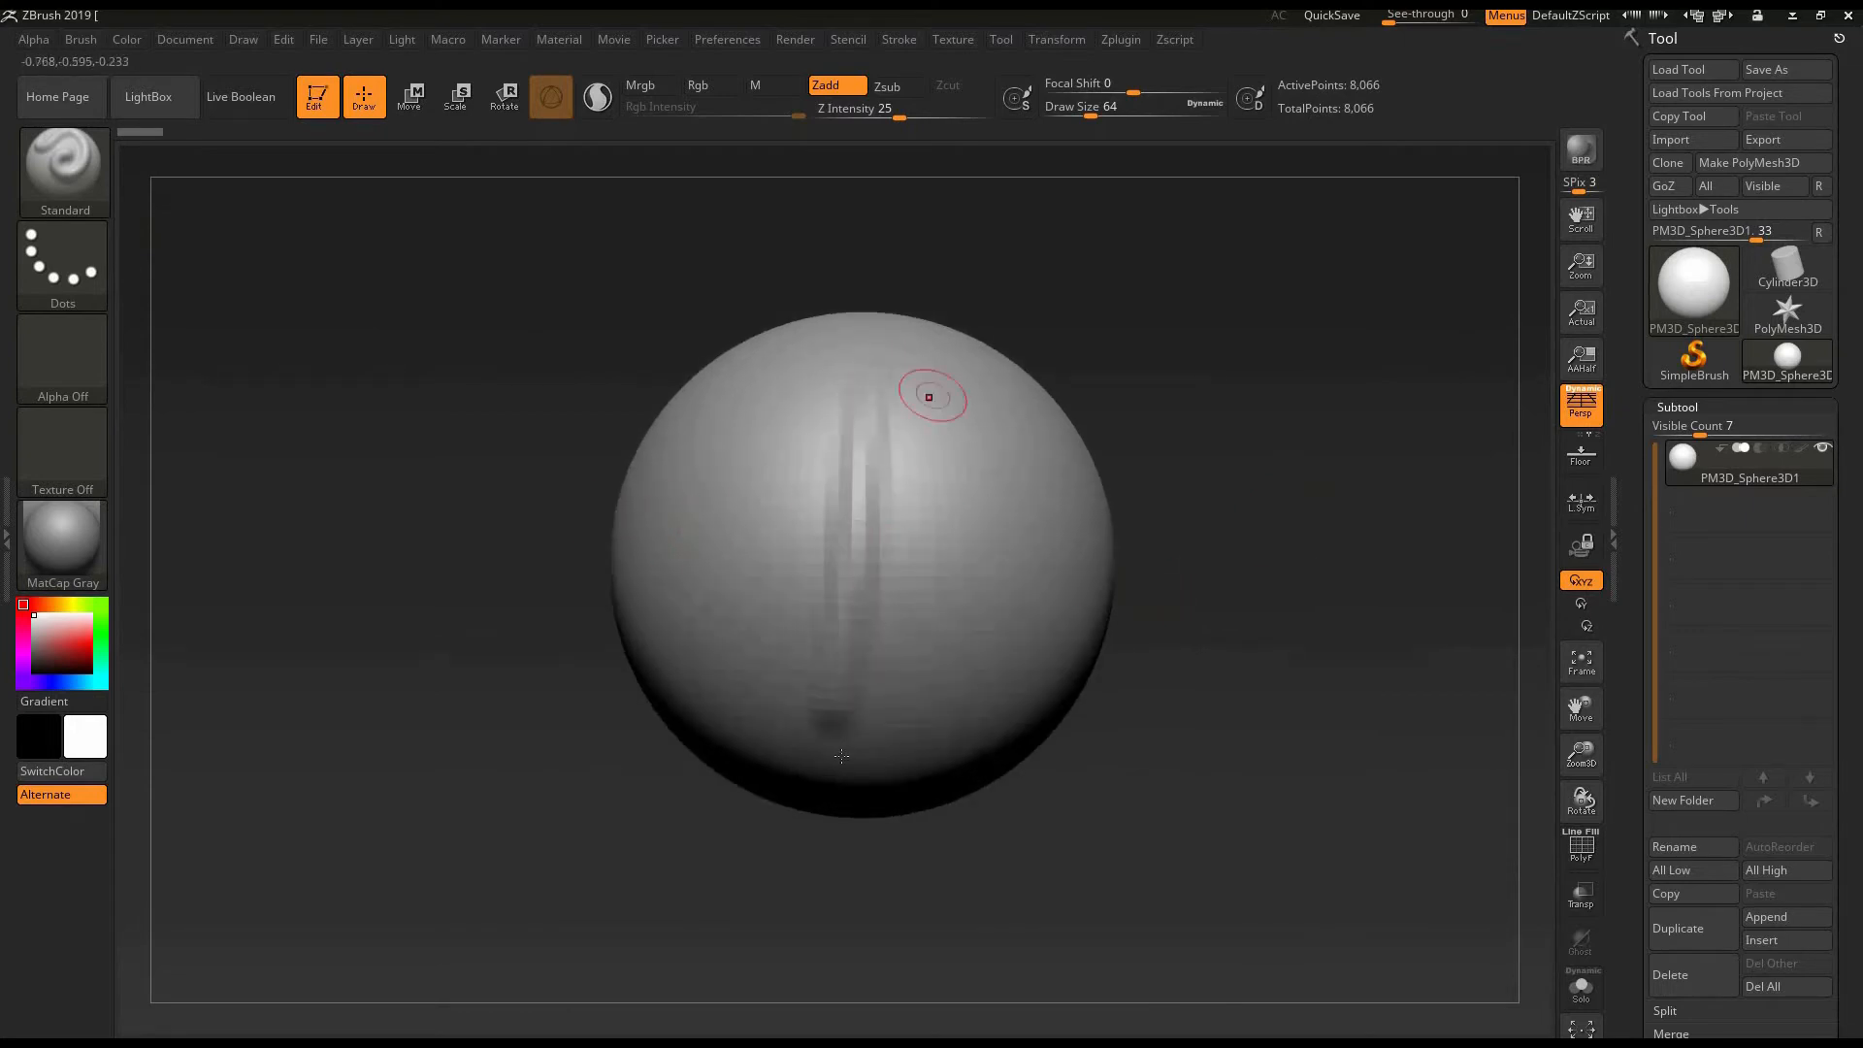
left_click_drag(932, 395, 873, 757)
left_click_drag(1009, 427, 878, 748)
left_click_drag(760, 402, 808, 723)
left_click_drag(674, 483, 788, 742)
left_click_drag(1156, 377, 1344, 388)
left_click_drag(615, 445, 716, 716)
left_click_drag(526, 459, 675, 739)
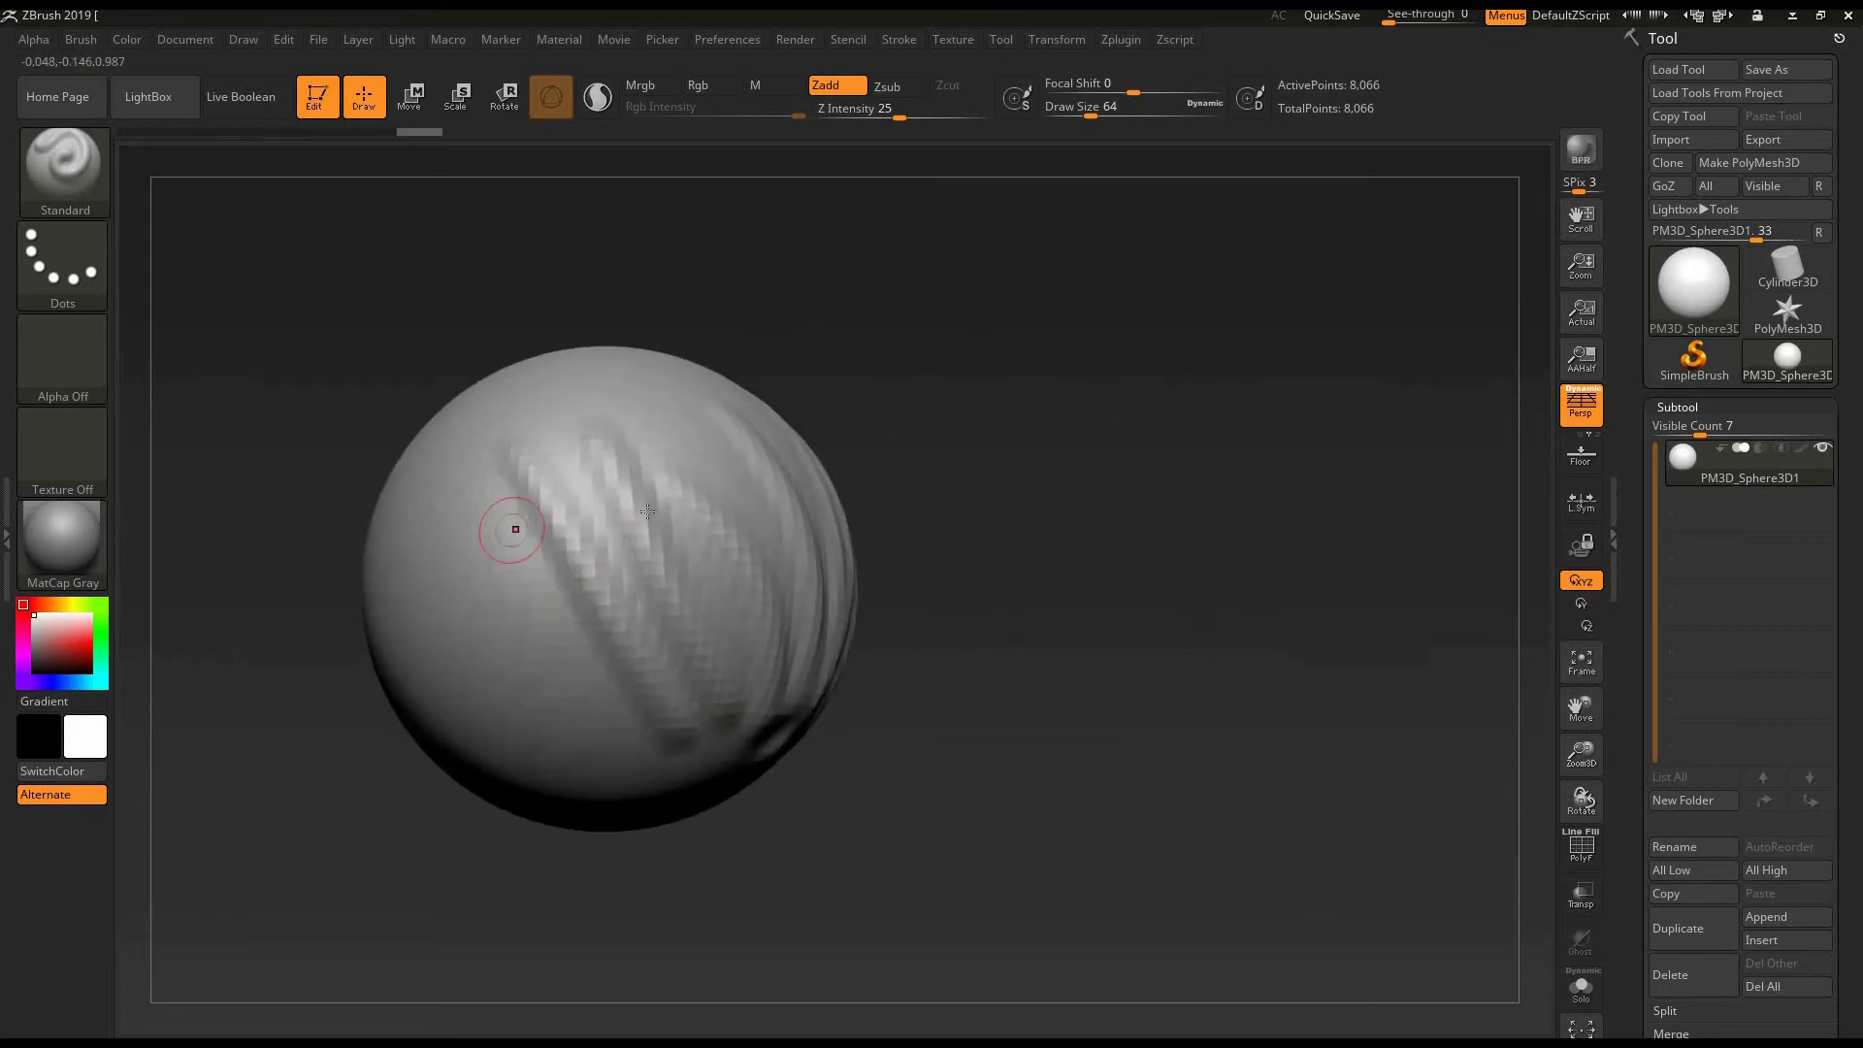
left_click_drag(488, 505, 632, 737)
left_click_drag(604, 451, 640, 743)
left_click_drag(495, 468, 623, 728)
mouse_move(965, 568)
left_mouse_down()
mouse_move(986, 407)
mouse_move(927, 549)
mouse_move(648, 515)
left_mouse_up()
left_click_drag(619, 479, 716, 715)
left_click_drag(710, 464, 757, 712)
mouse_move(1002, 308)
left_mouse_down()
mouse_move(982, 456)
mouse_move(813, 772)
left_mouse_up()
mouse_move(1107, 304)
left_mouse_down()
mouse_move(1096, 195)
mouse_move(1152, 528)
mouse_move(1212, 508)
mouse_move(1201, 482)
mouse_move(210, 286)
left_mouse_up()
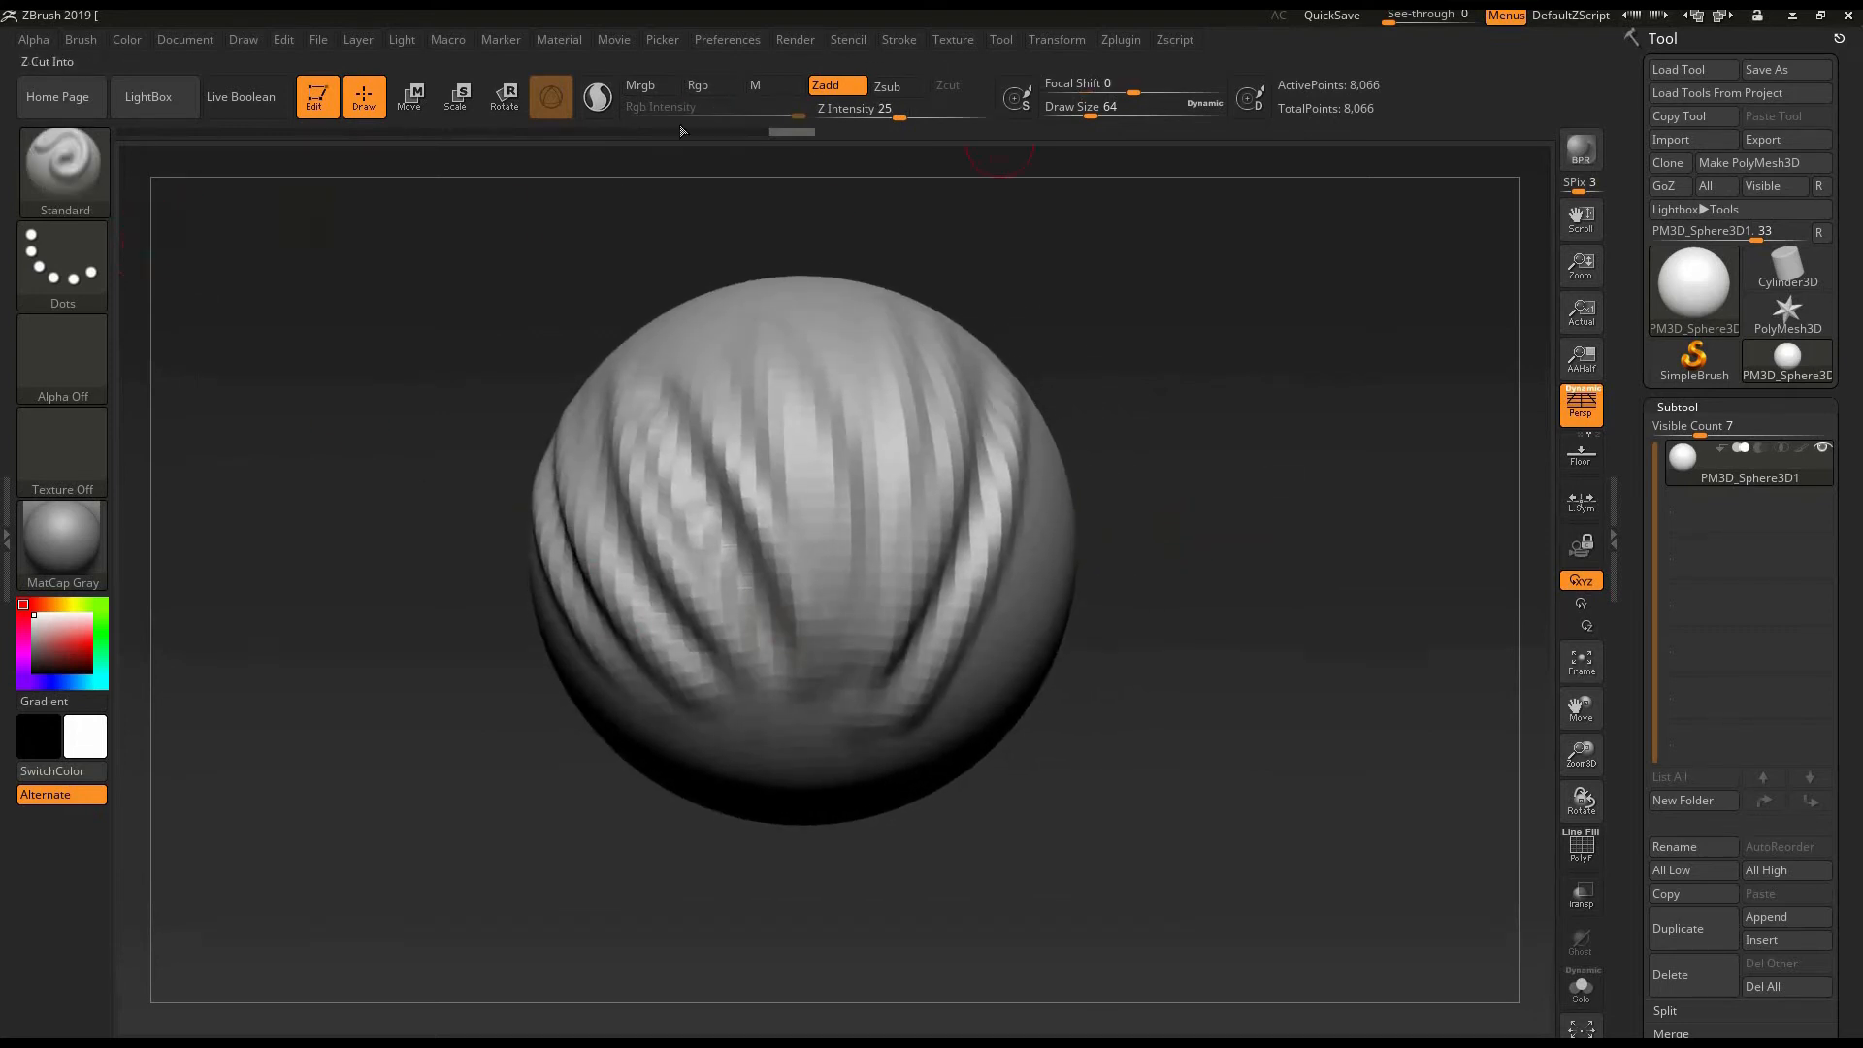
- Undo all the ridge strokes on the sphere
mouse_move(1170, 604)
left_mouse_down()
mouse_move(1210, 628)
mouse_move(1192, 612)
left_mouse_up()
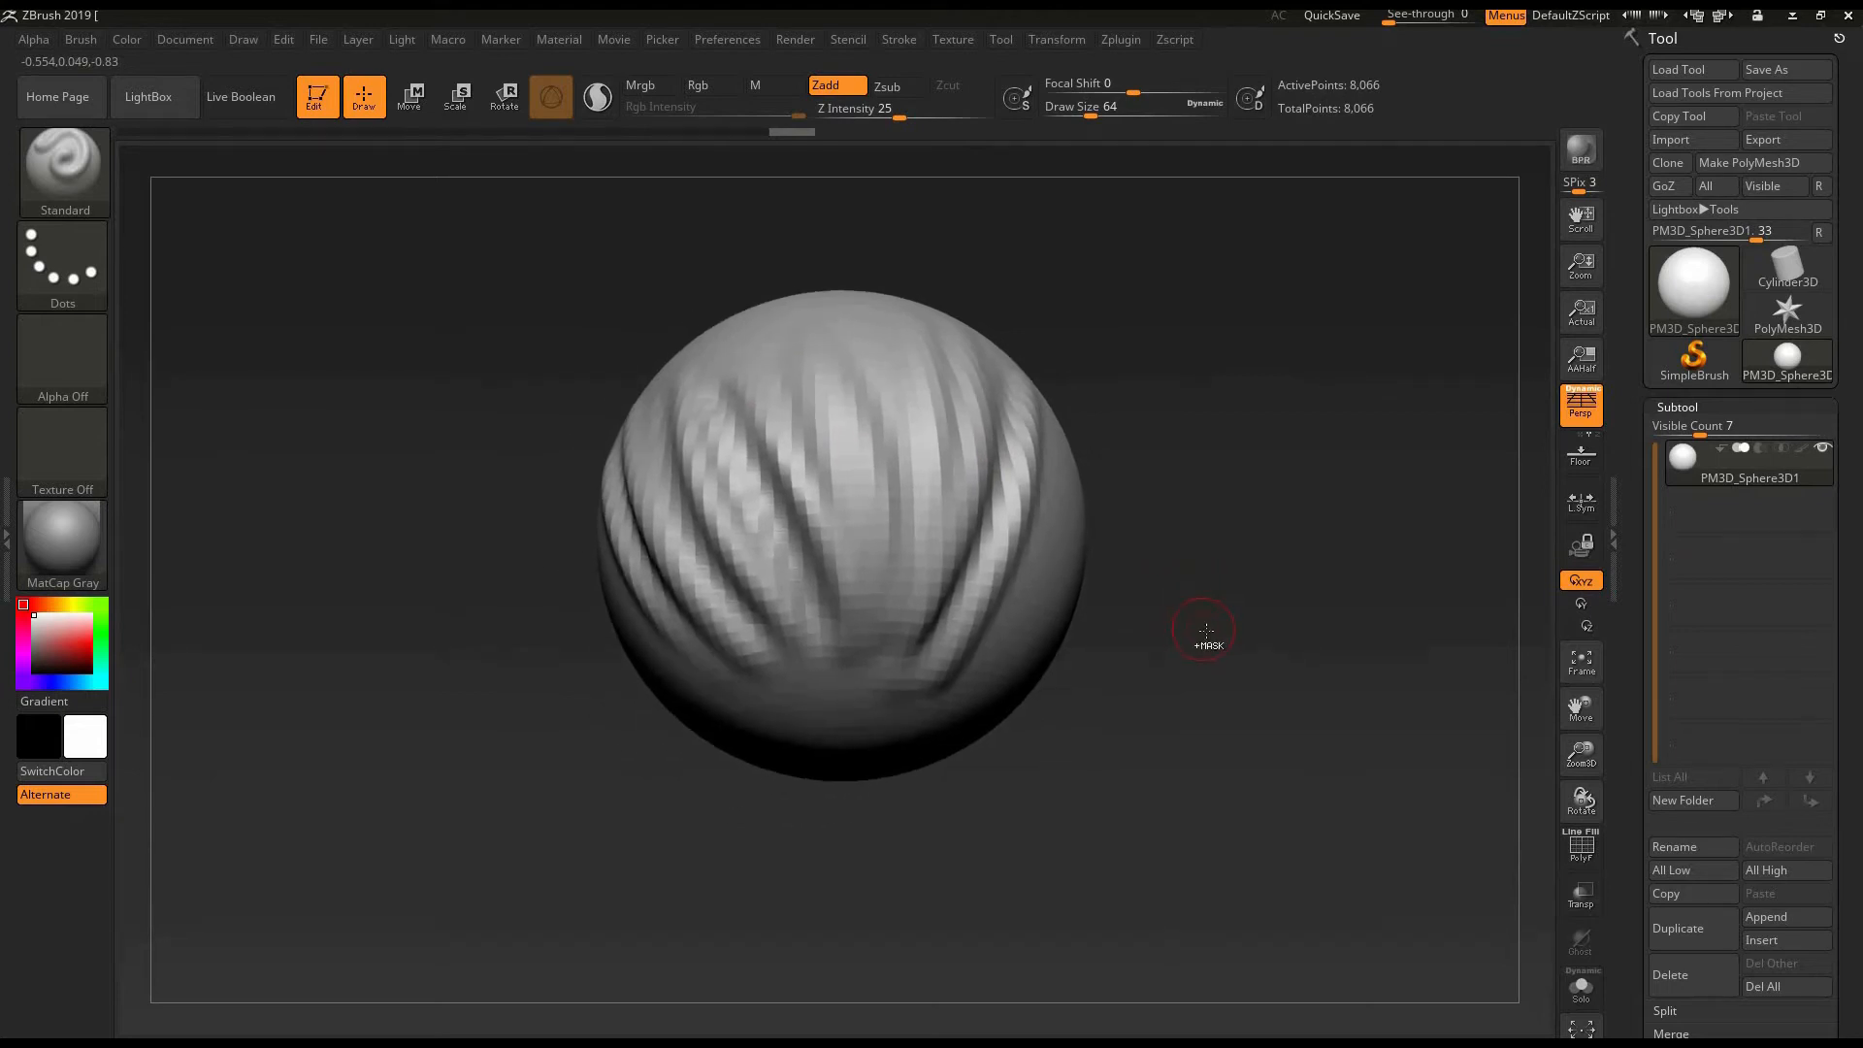
key("ctrl")
key("ctrl+z")
key("ctrl+z")
key("ctrl+z")
key("ctrl+z")
key("ctrl+z")
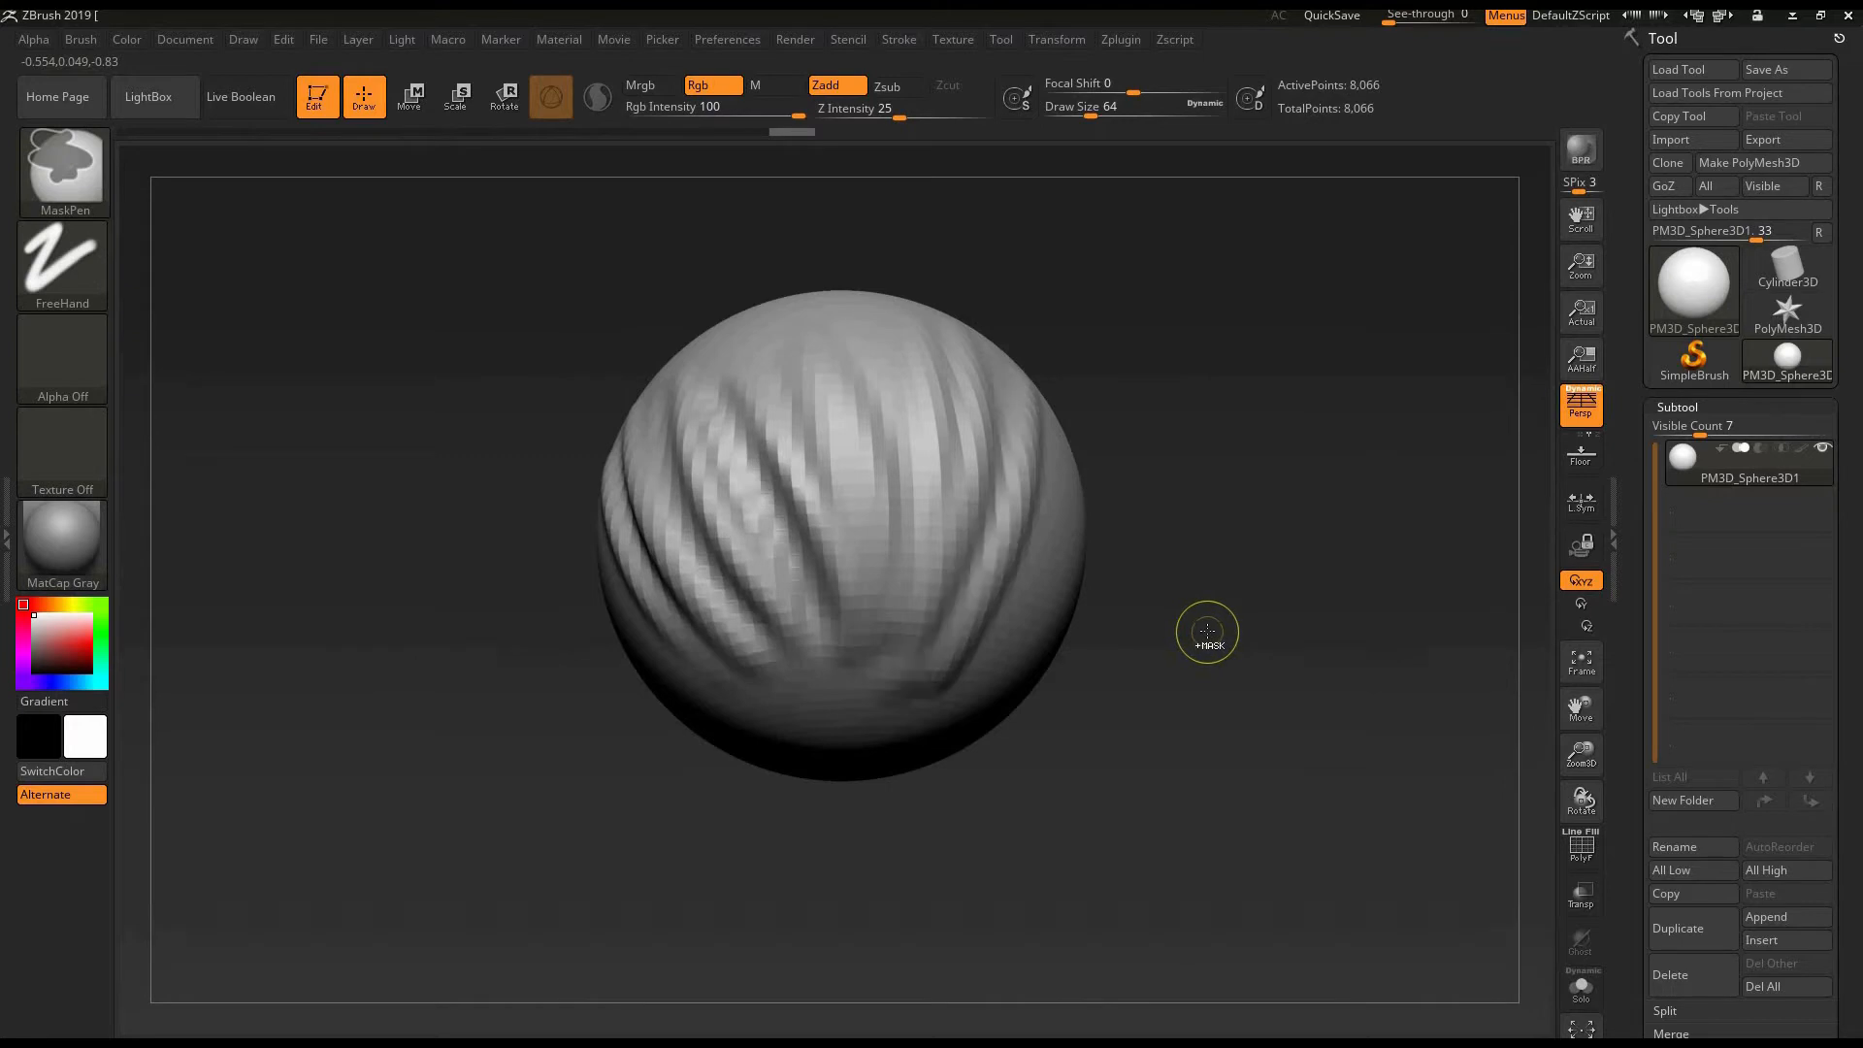
key("ctrl+z")
key("ctrl+z")
key("ctrl+z")
key("ctrl+z")
key("ctrl+z")
key("ctrl+z")
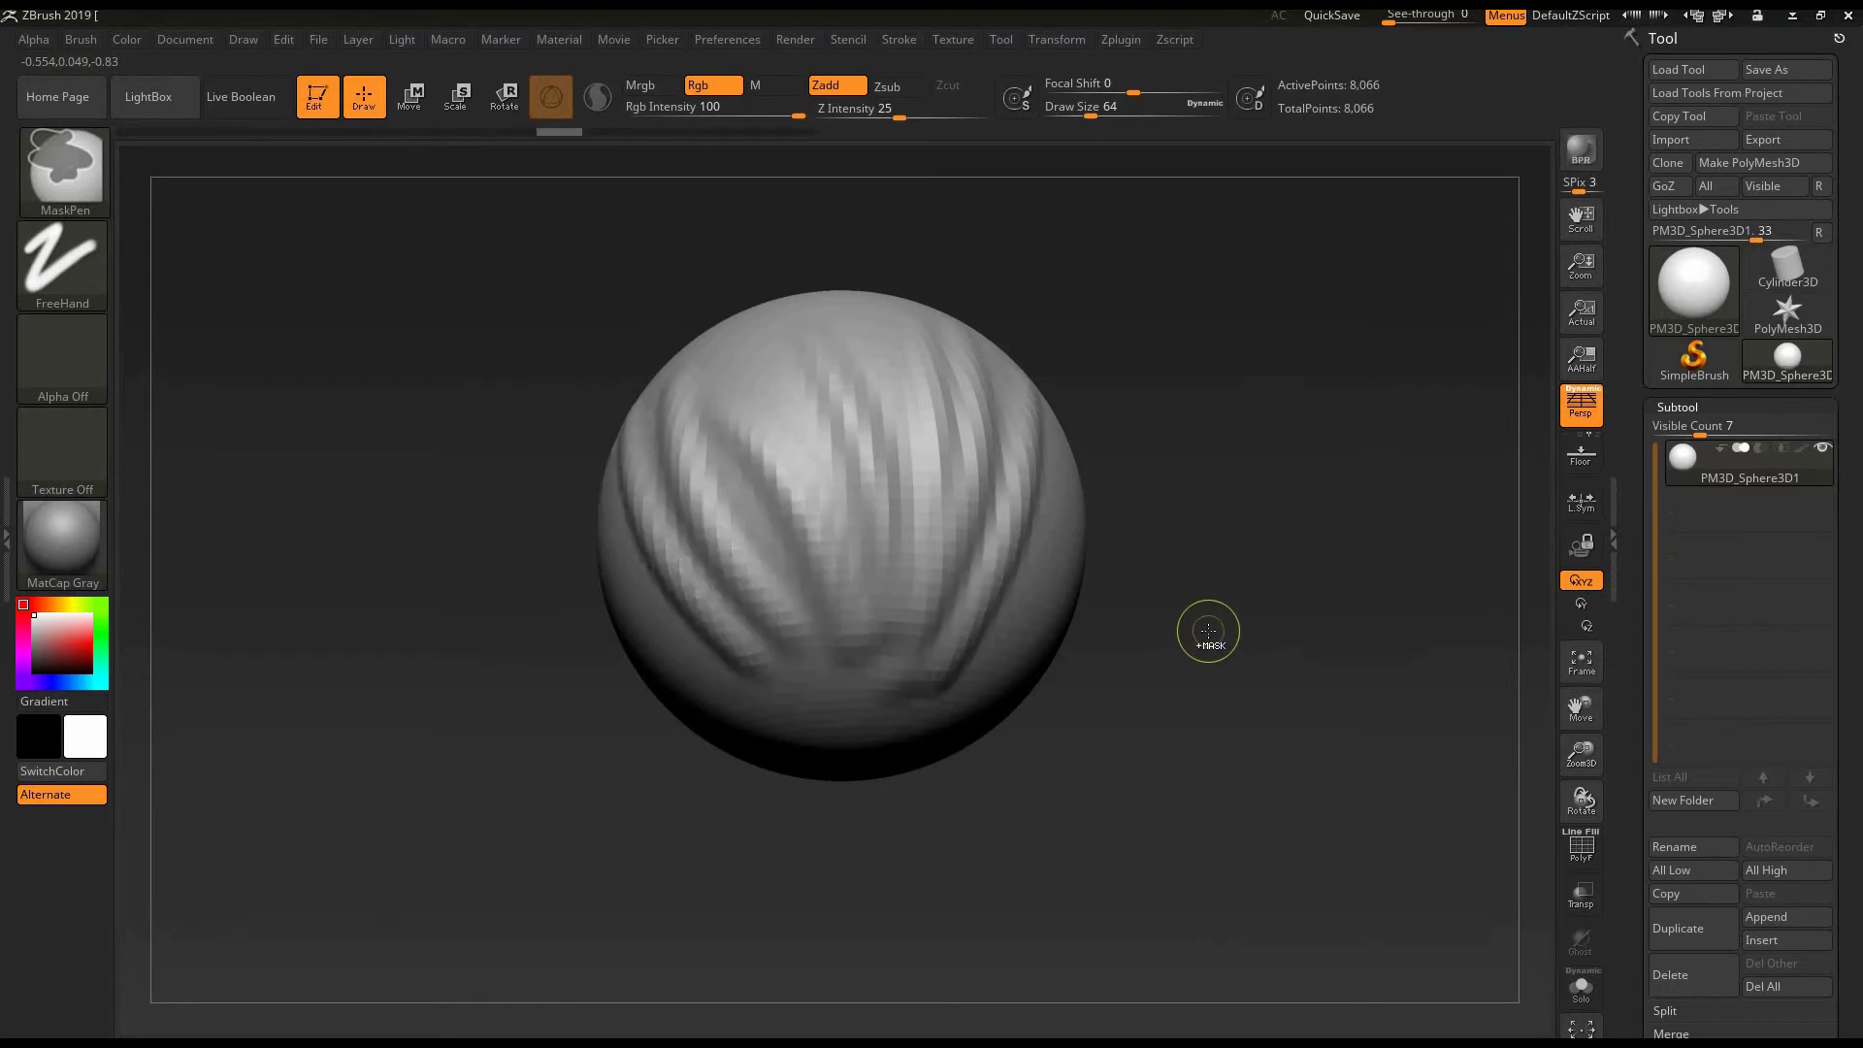
key("ctrl+z")
key("ctrl+z")
key("ctrl+z")
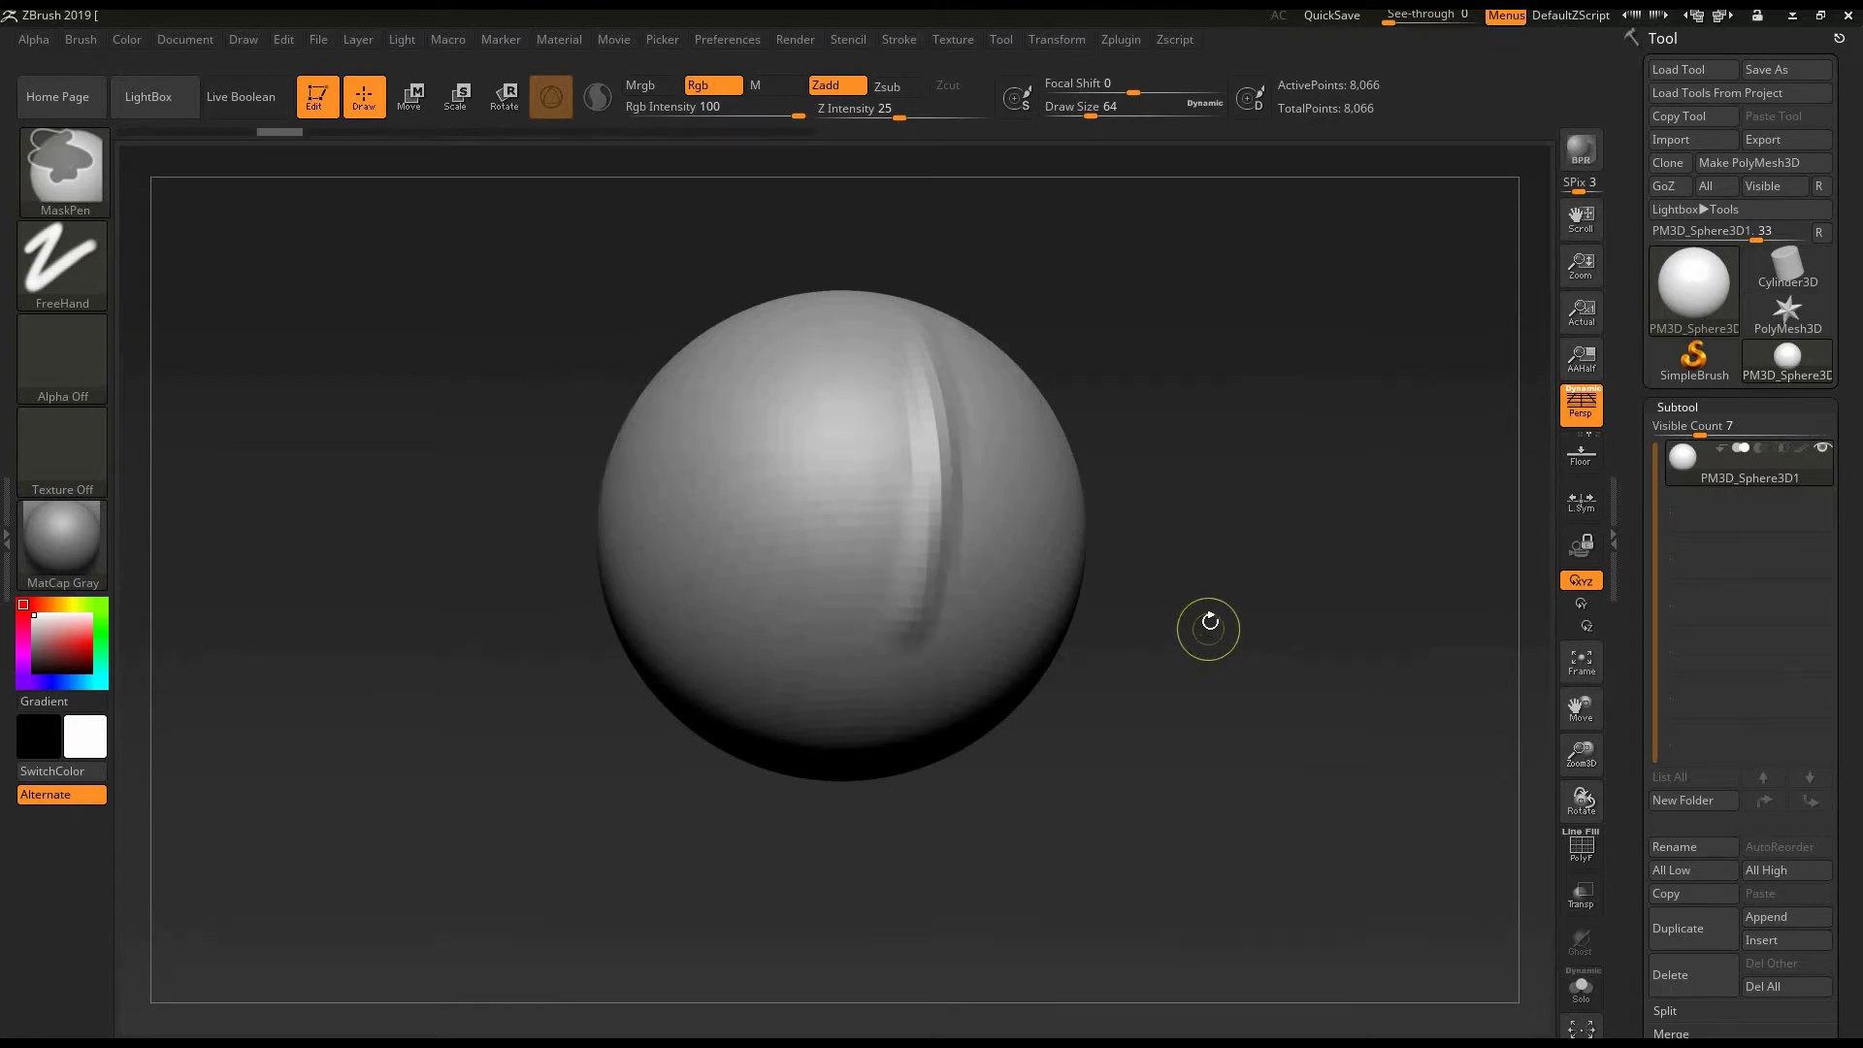
mouse_move(1206, 633)
left_mouse_down("alt")
mouse_move(1173, 625)
mouse_move(1180, 457)
left_mouse_up("alt")
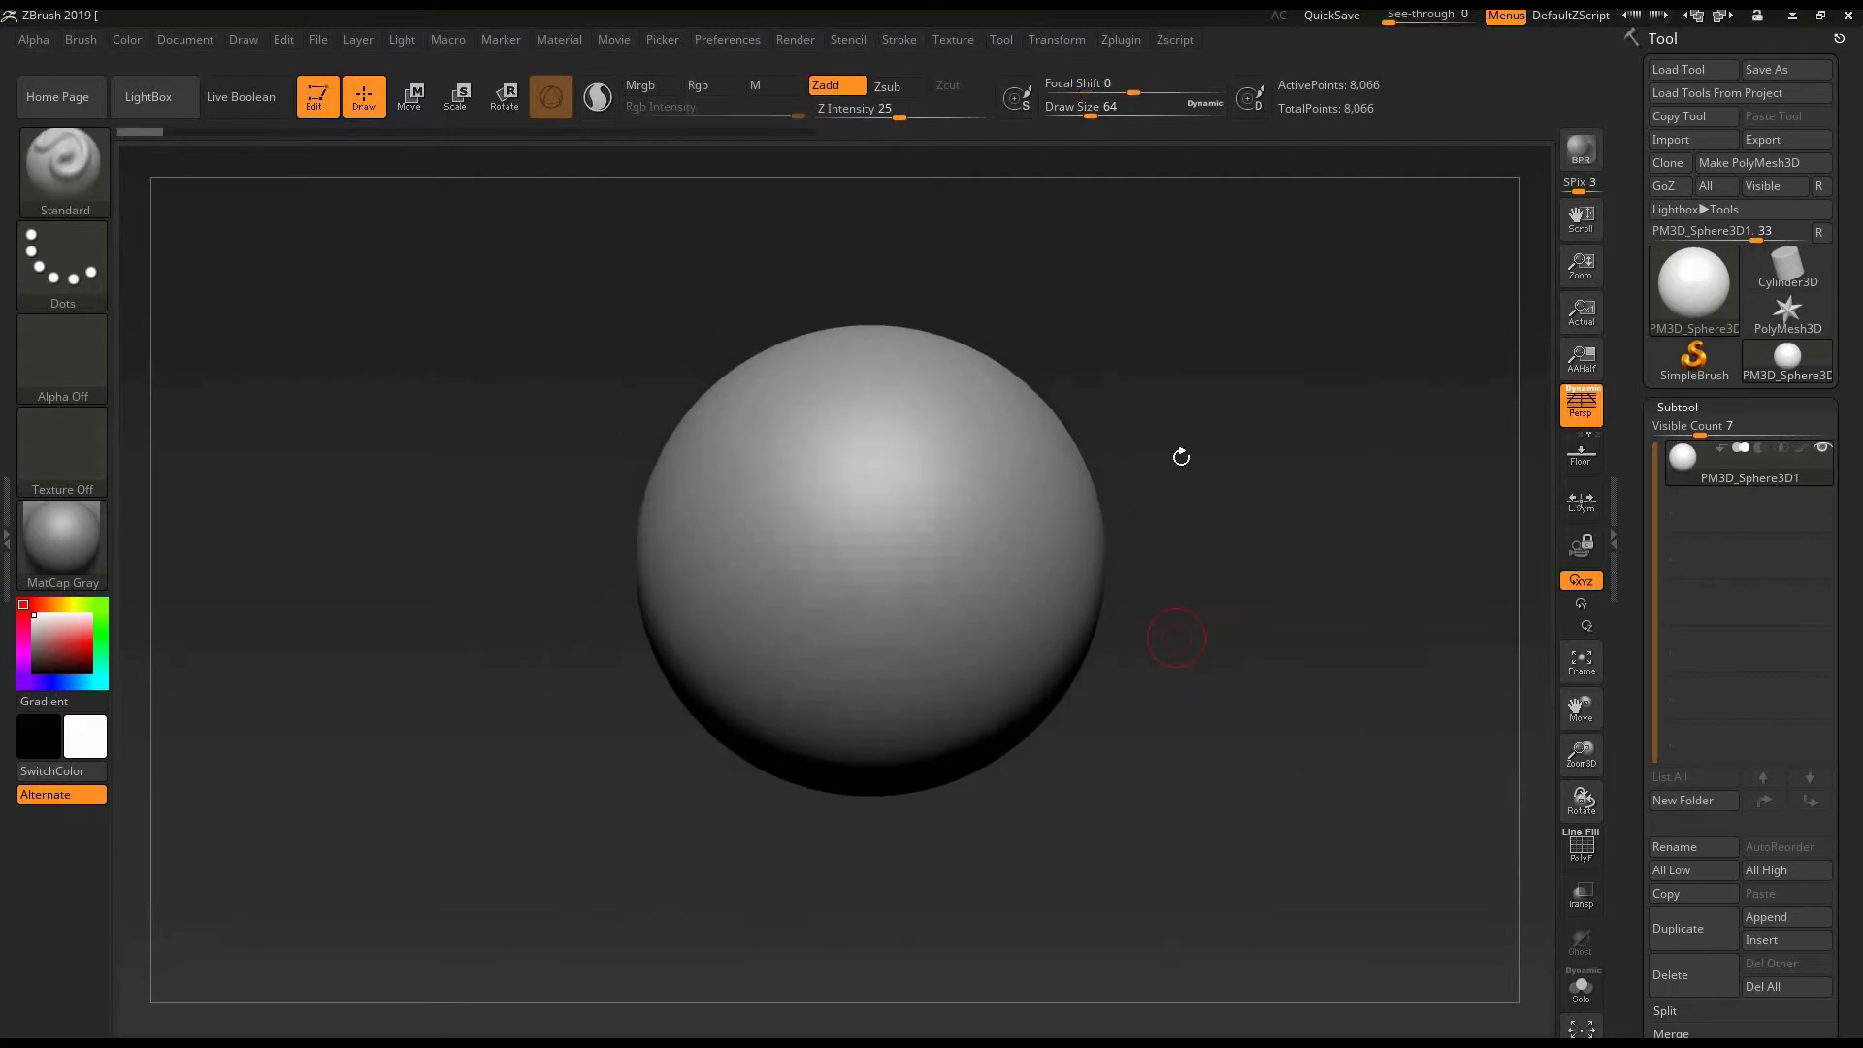
- Switch to the Move sculpting brush for reshaping the sphere
left_click(89, 178)
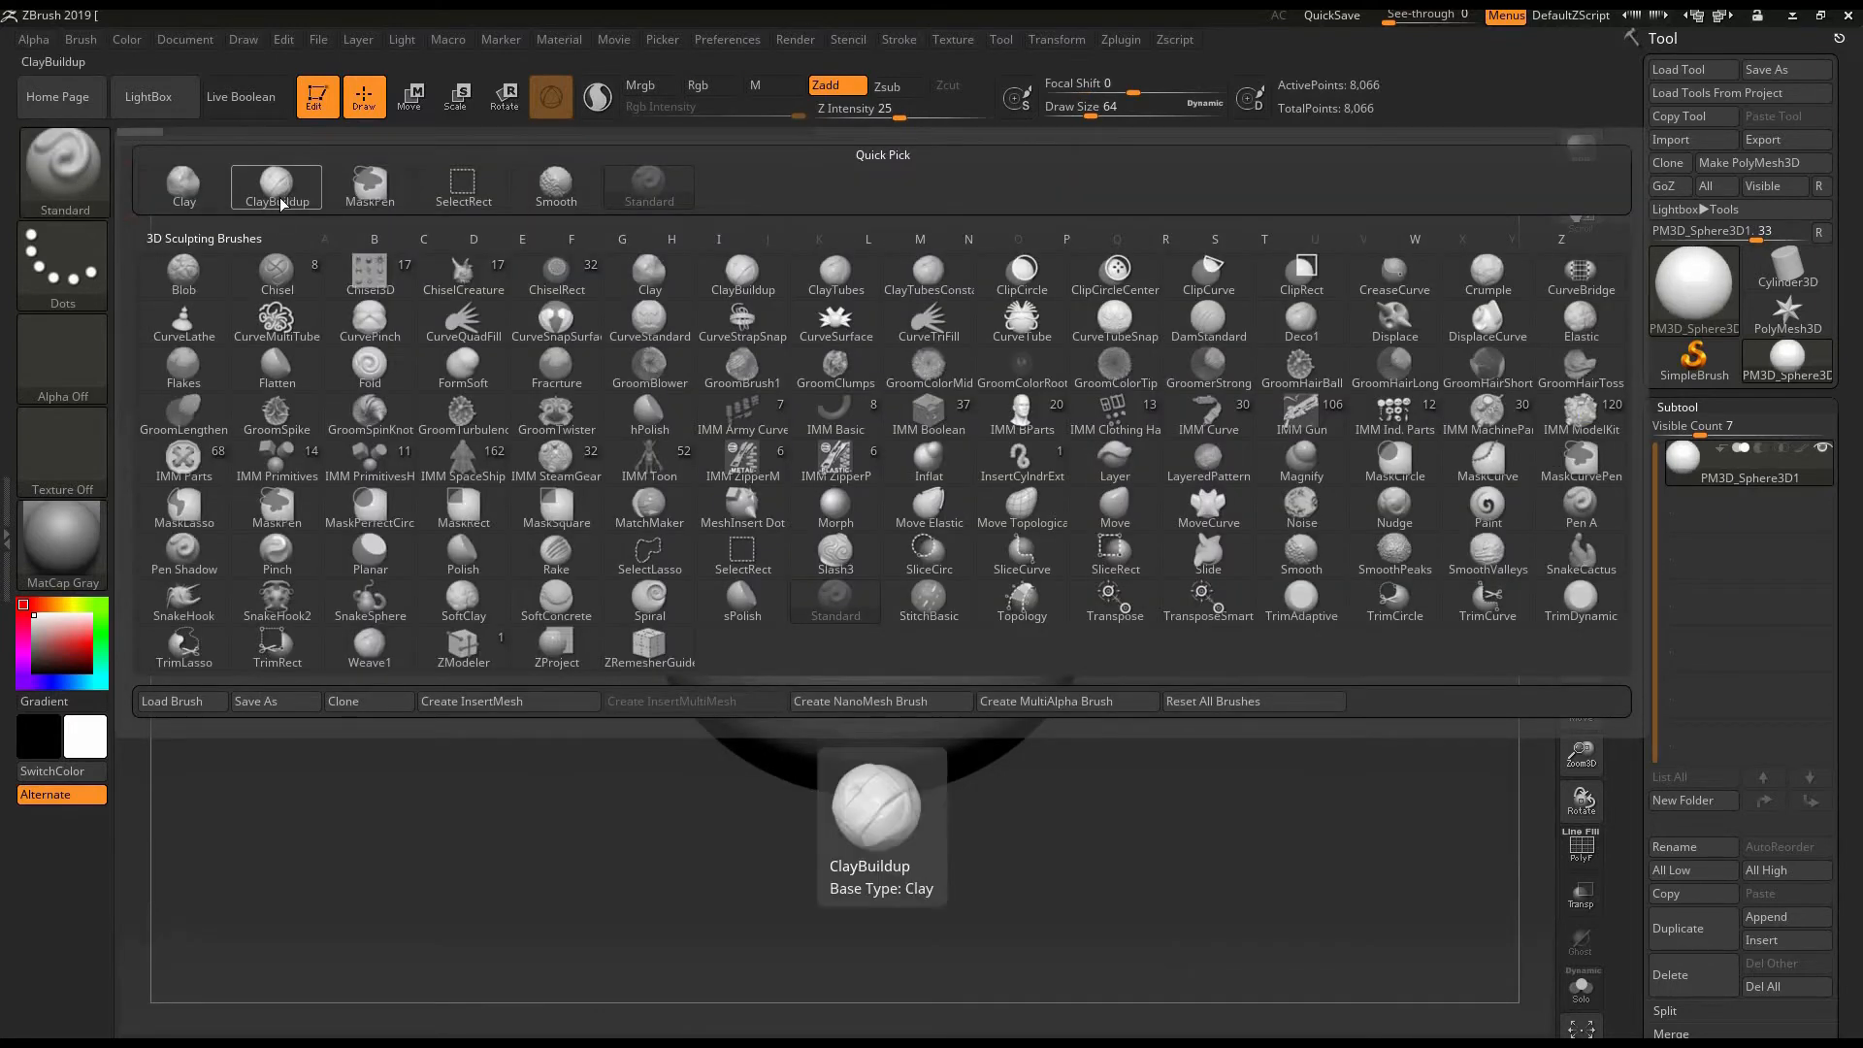
left_click(1115, 508)
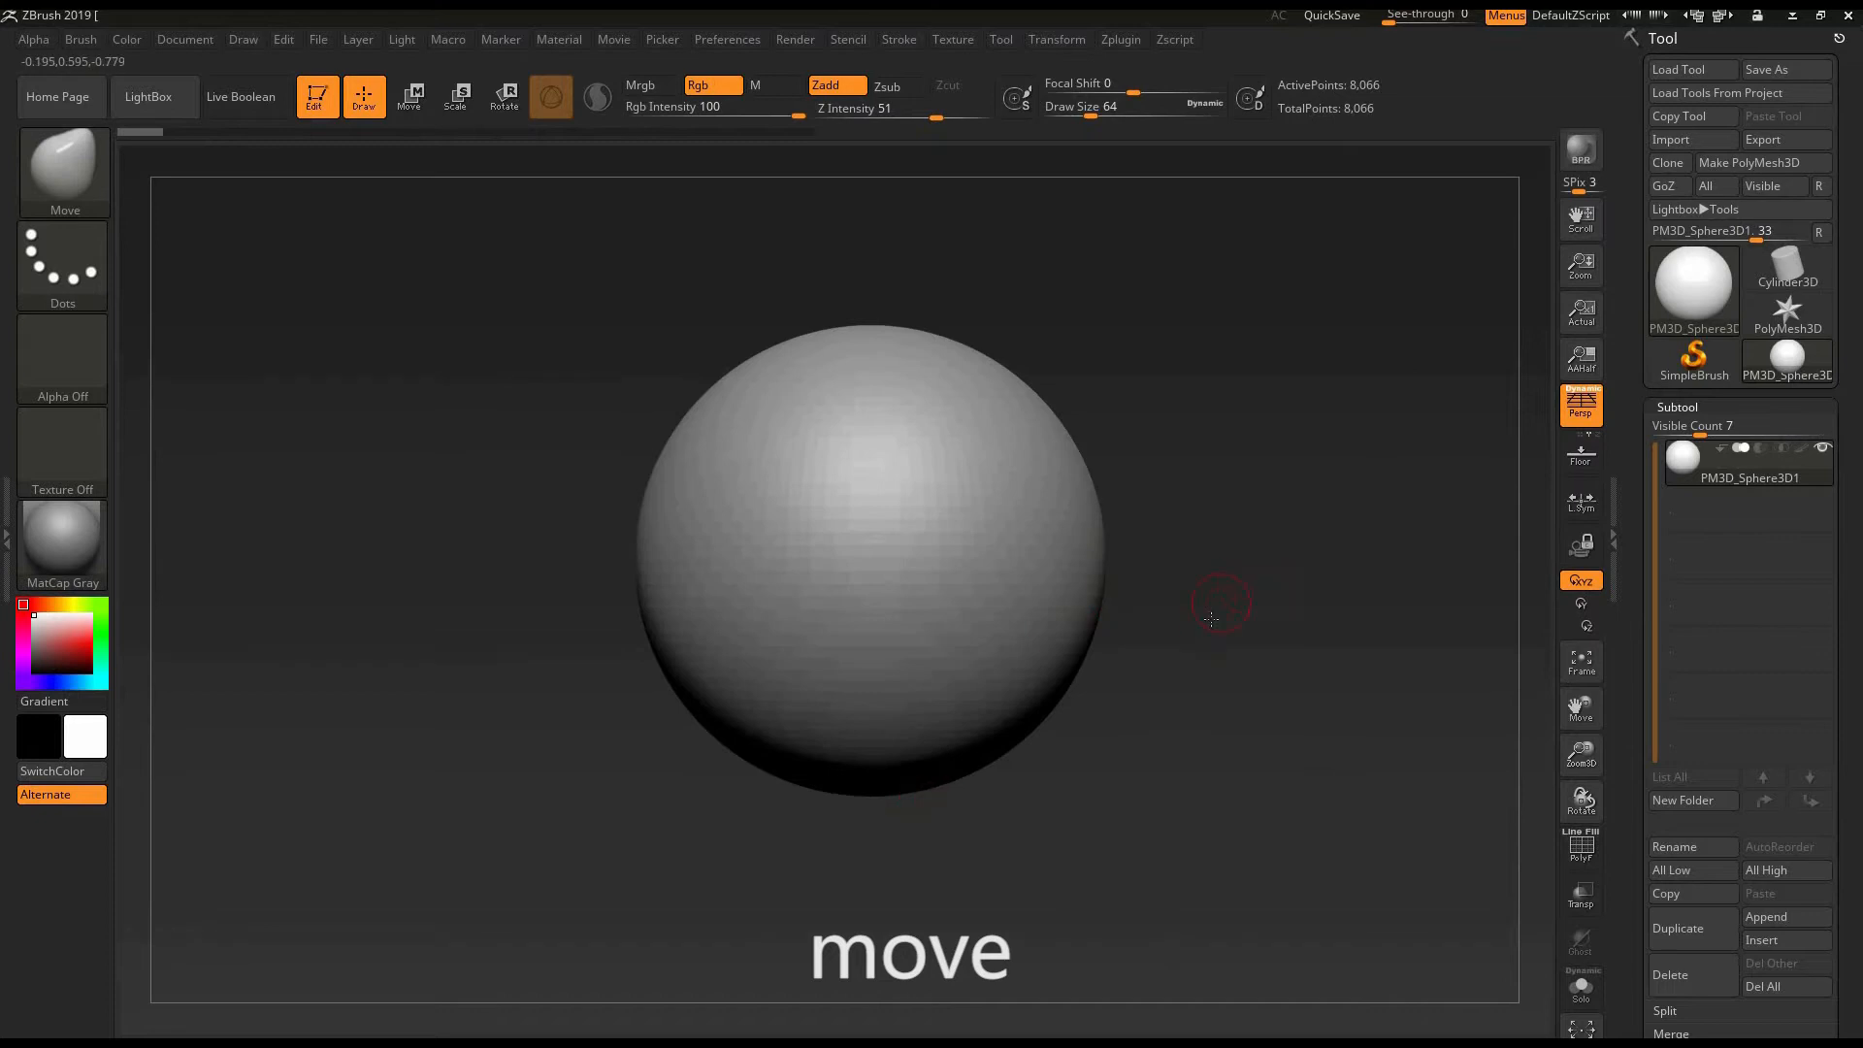
left_click_drag(1210, 619, 1265, 590, "alt")
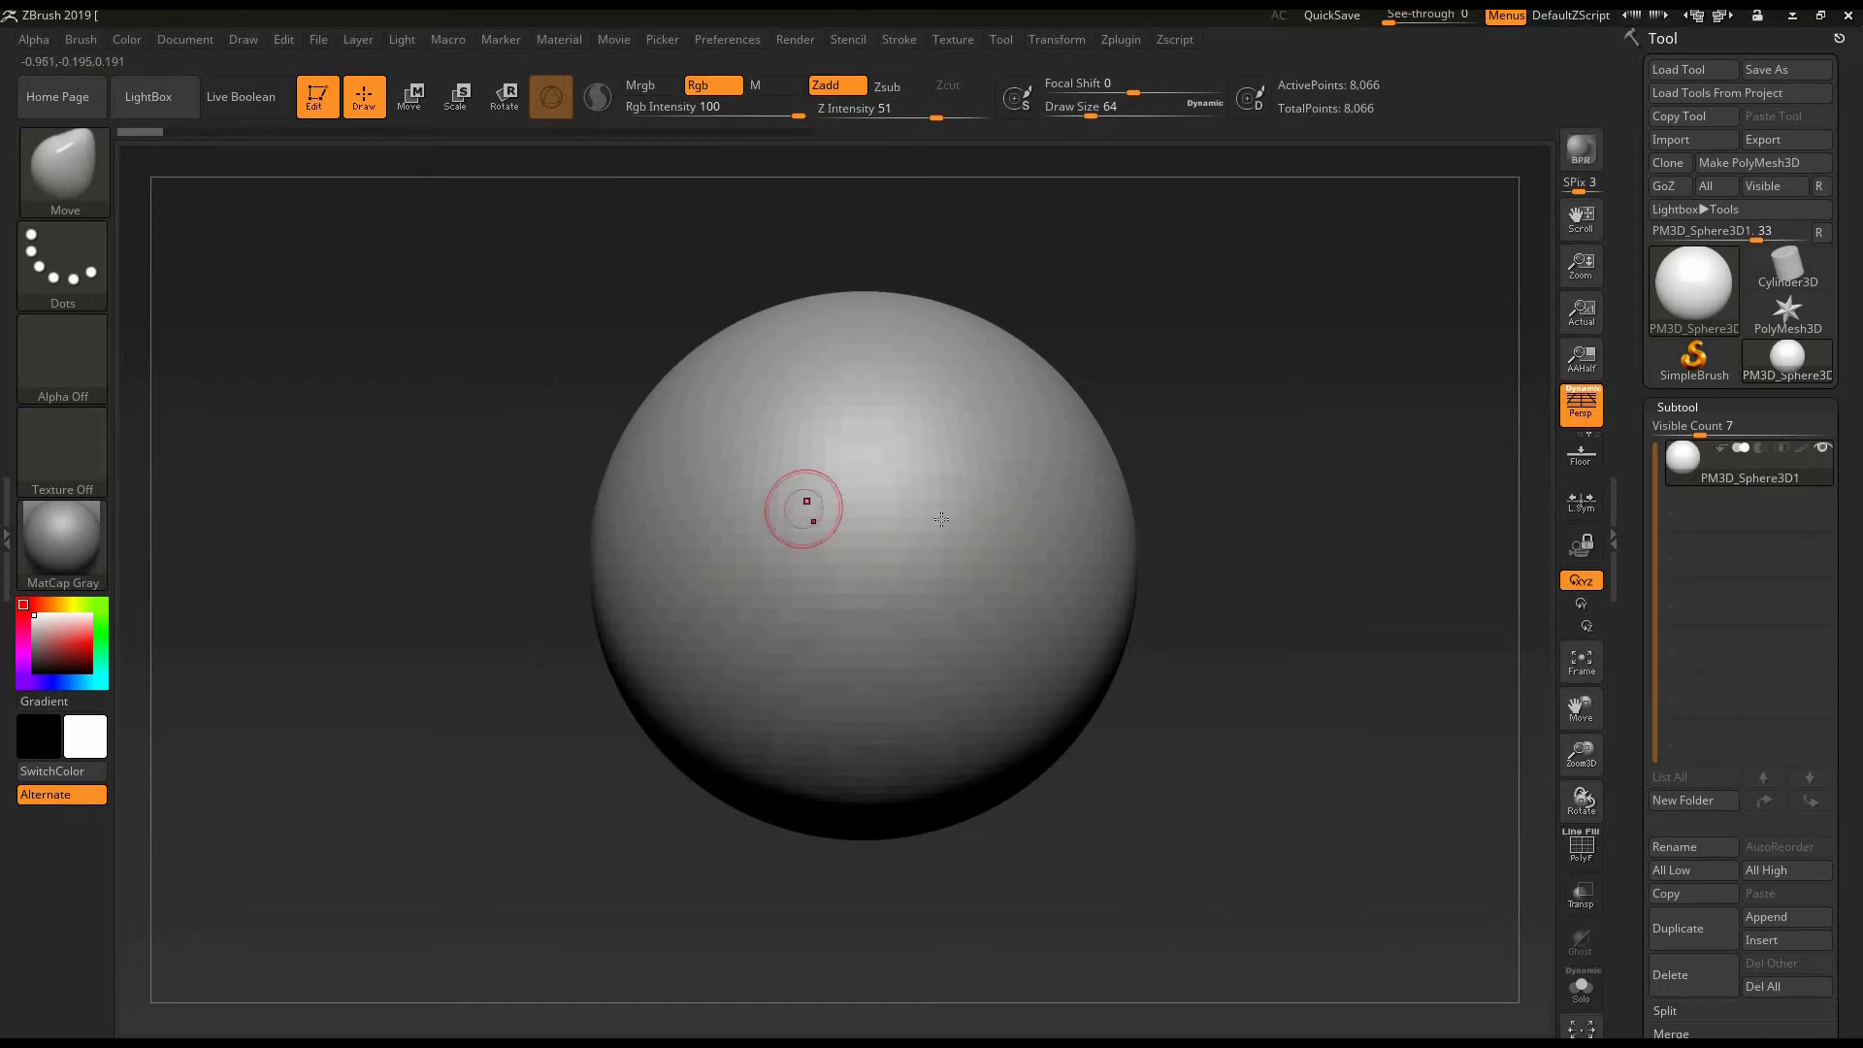
left_click_drag(1279, 425, 859, 497)
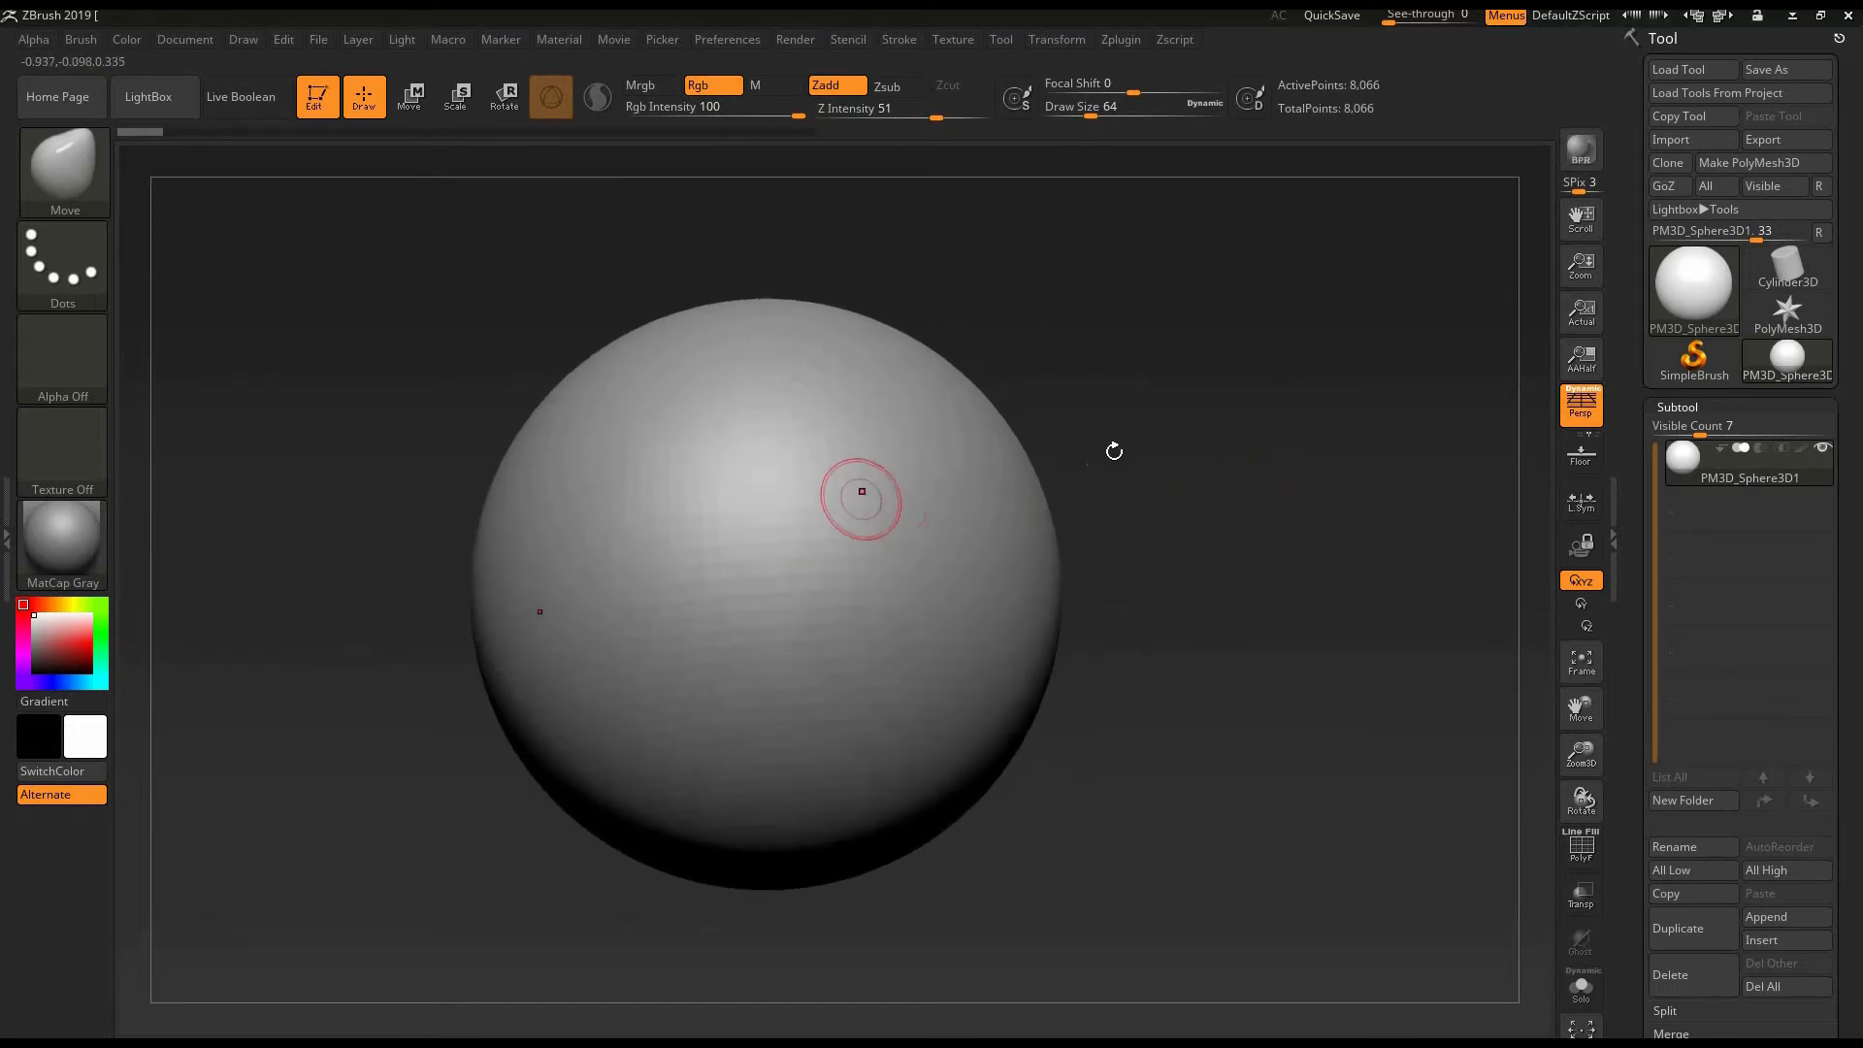
- Examine the sphere's polyframe wireframe from several sides and hide it again
left_click_drag(1112, 447, 1436, 466)
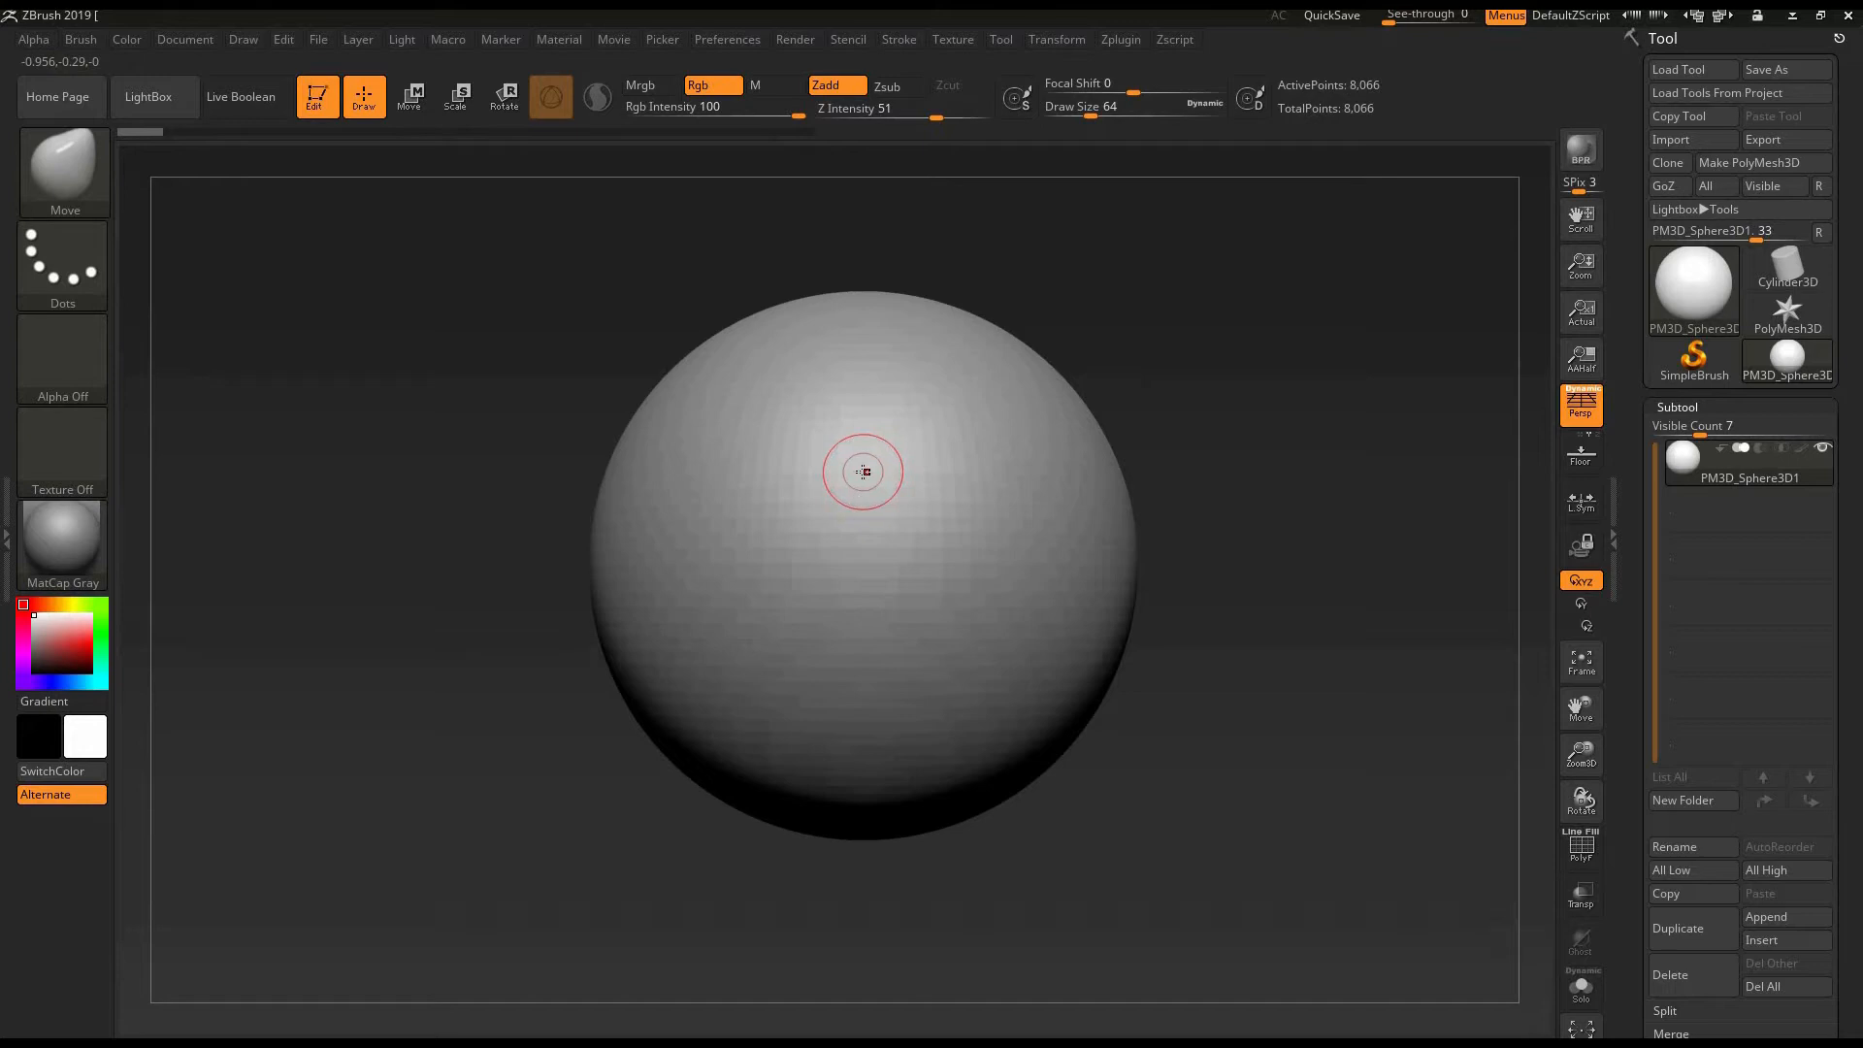
left_click_drag(1198, 370, 935, 600)
left_click_drag(1131, 566, 856, 620)
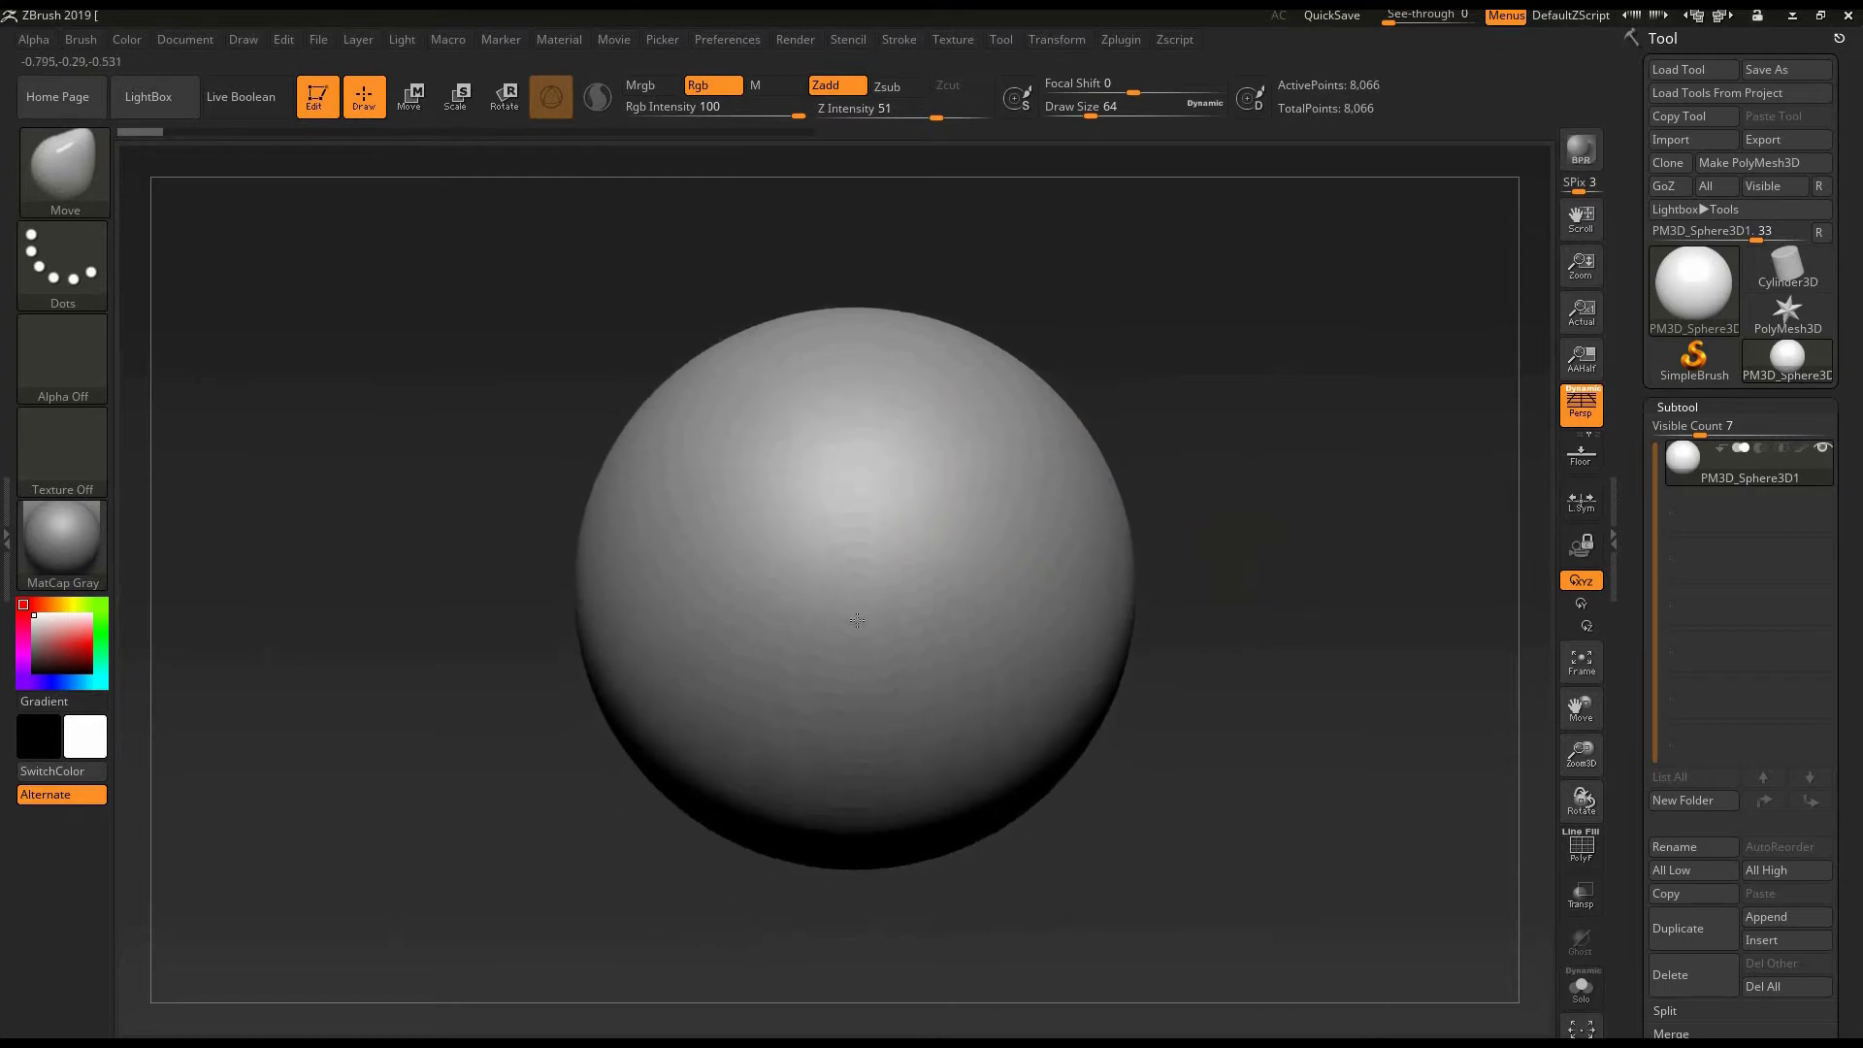
left_click(1584, 853)
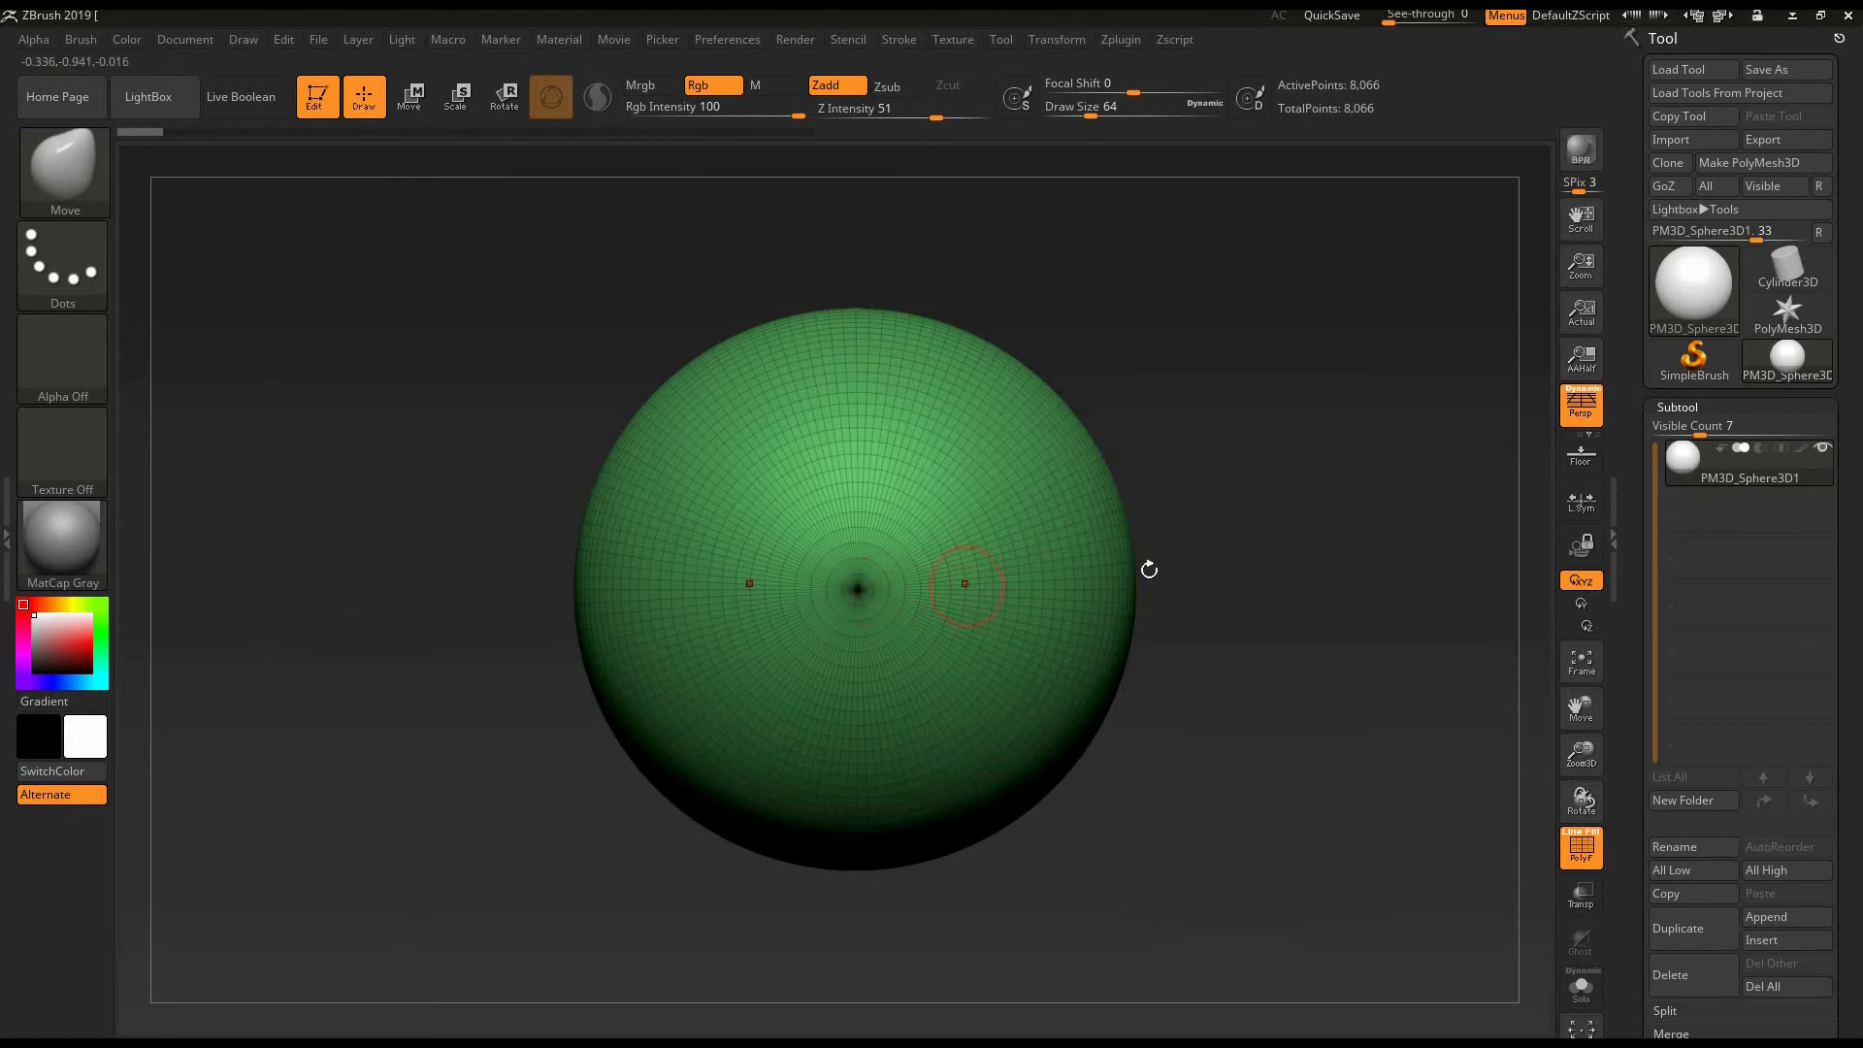
left_click_drag(1255, 661, 875, 600)
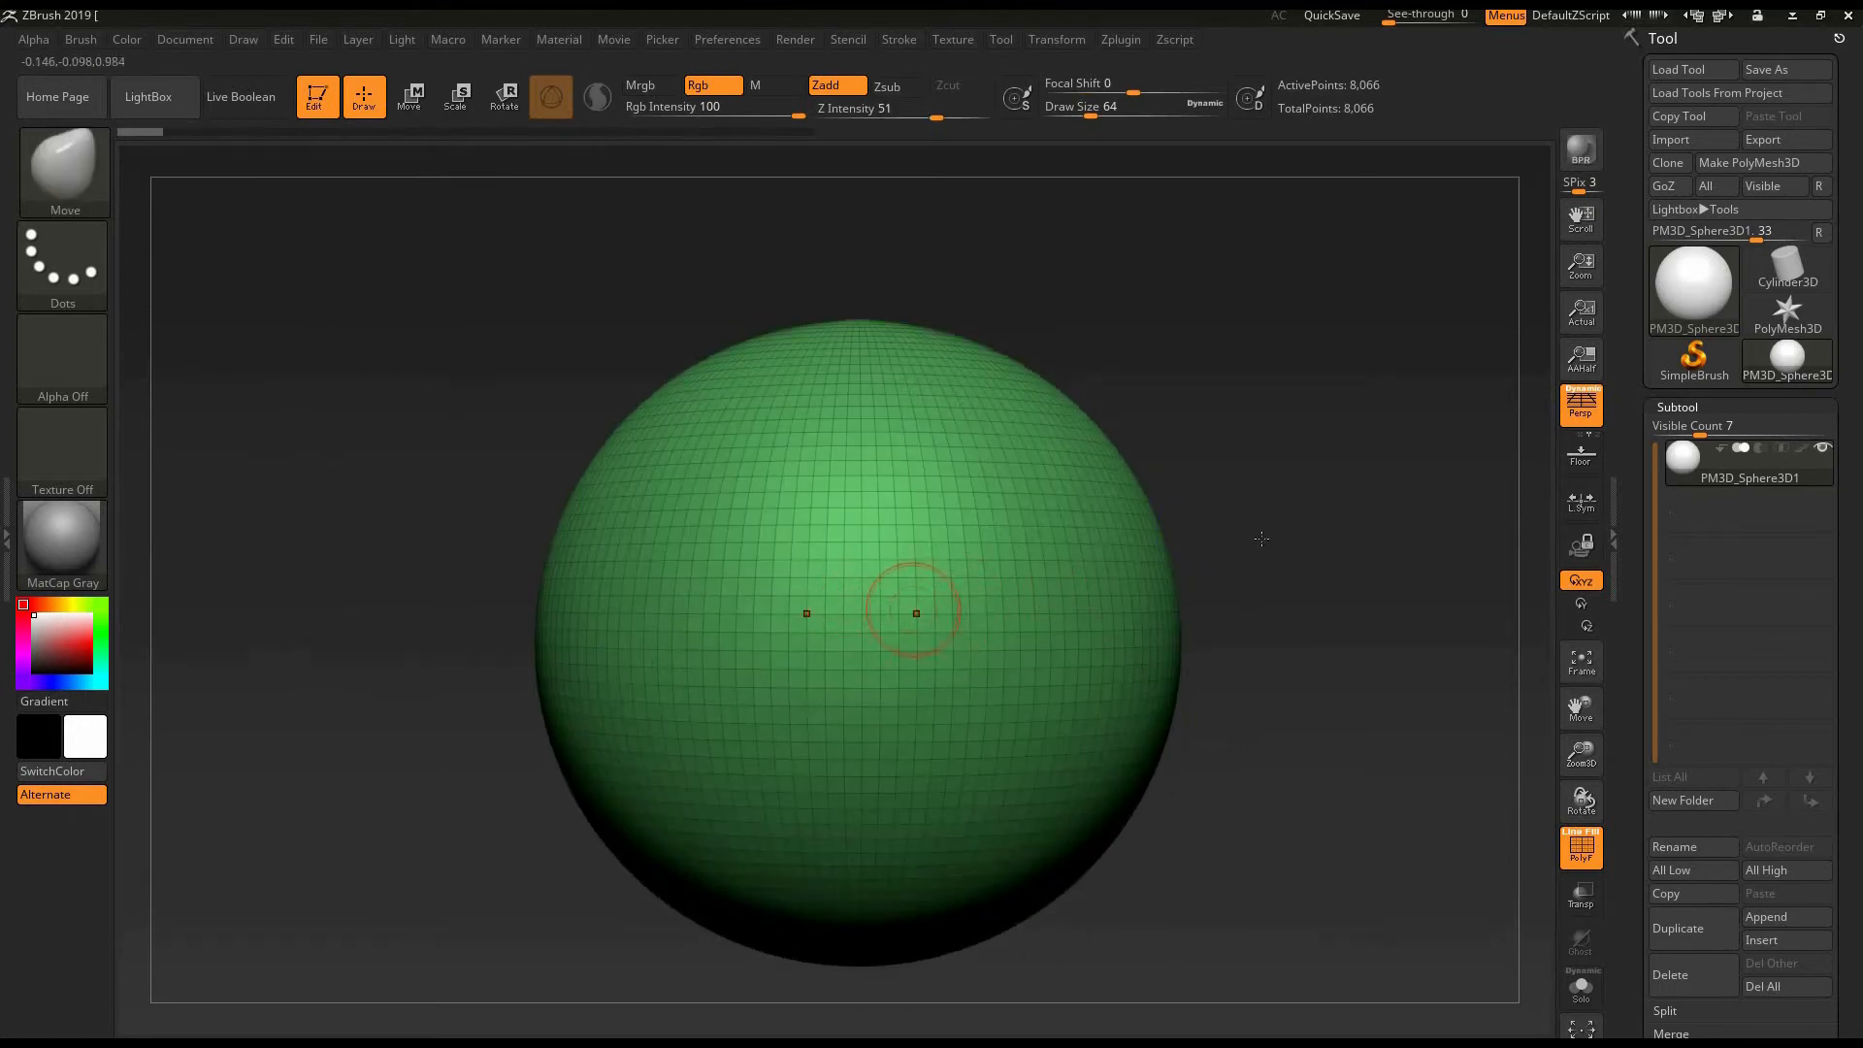
left_click_drag(1247, 573, 919, 511, "alt")
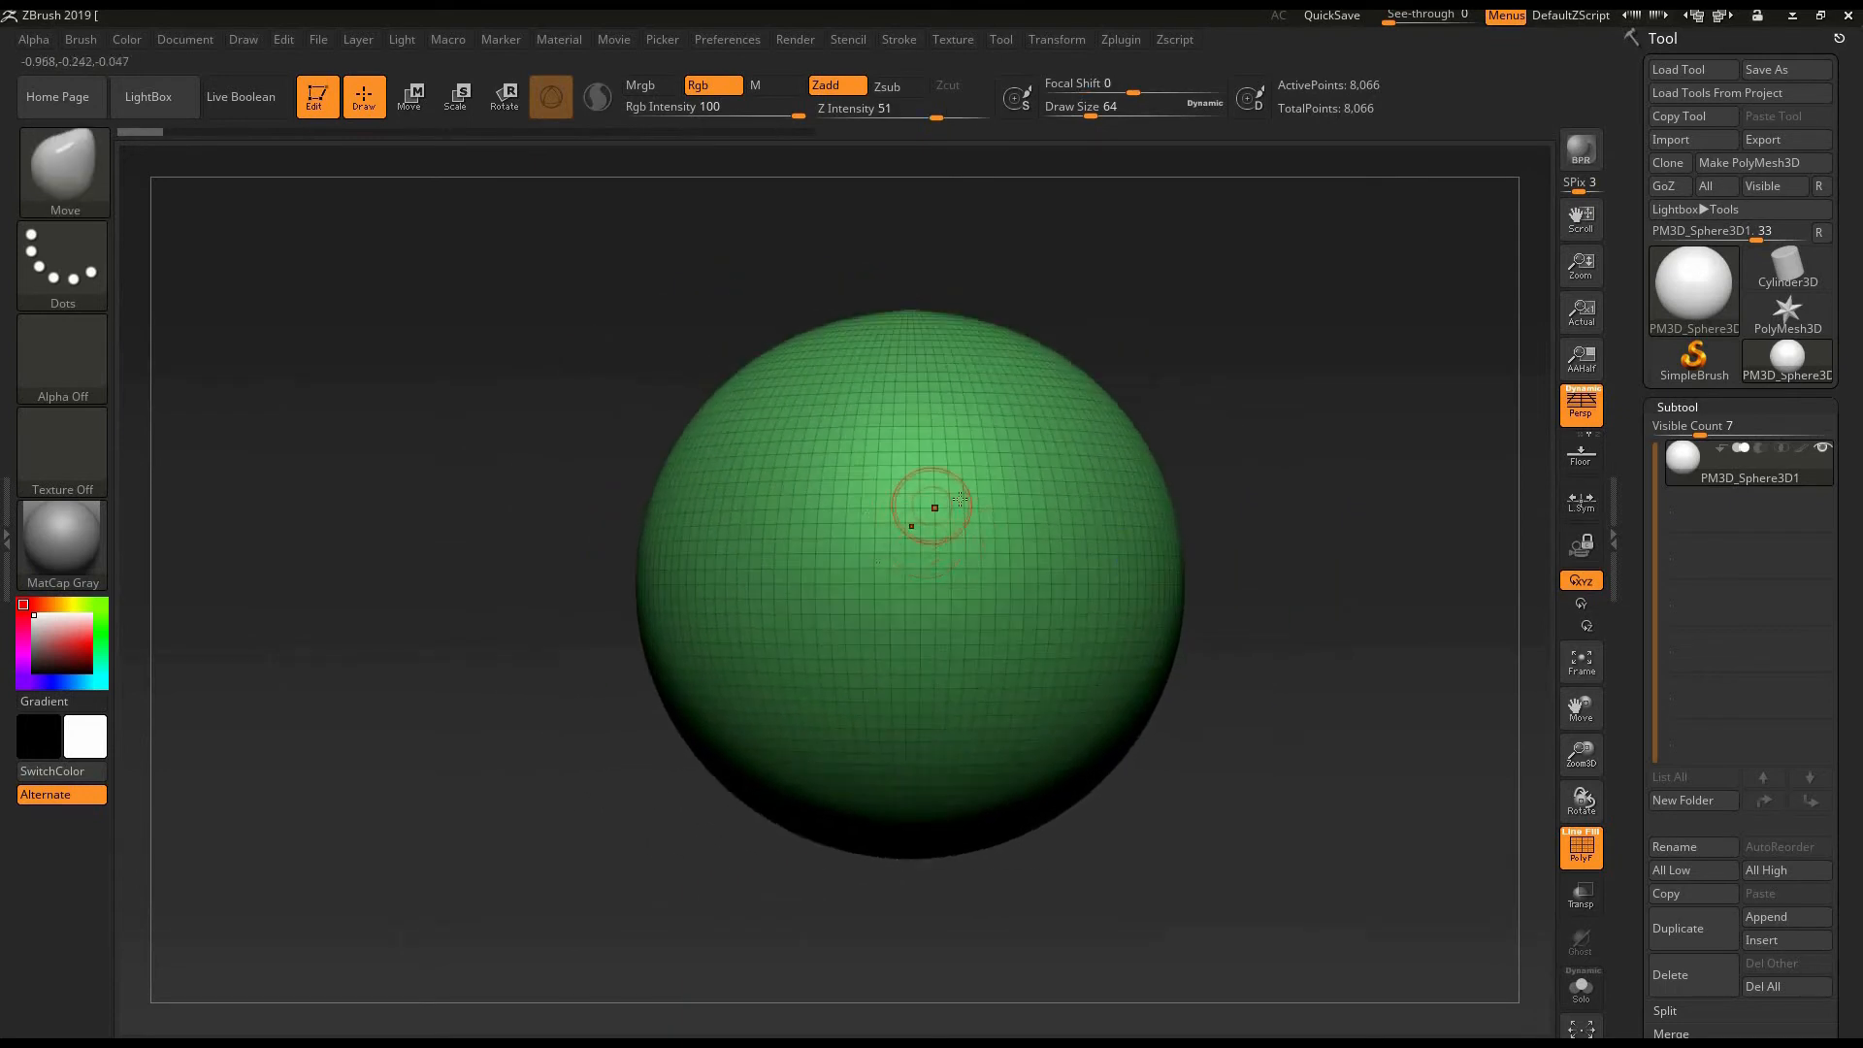
left_click_drag(1358, 512, 1254, 541, "alt")
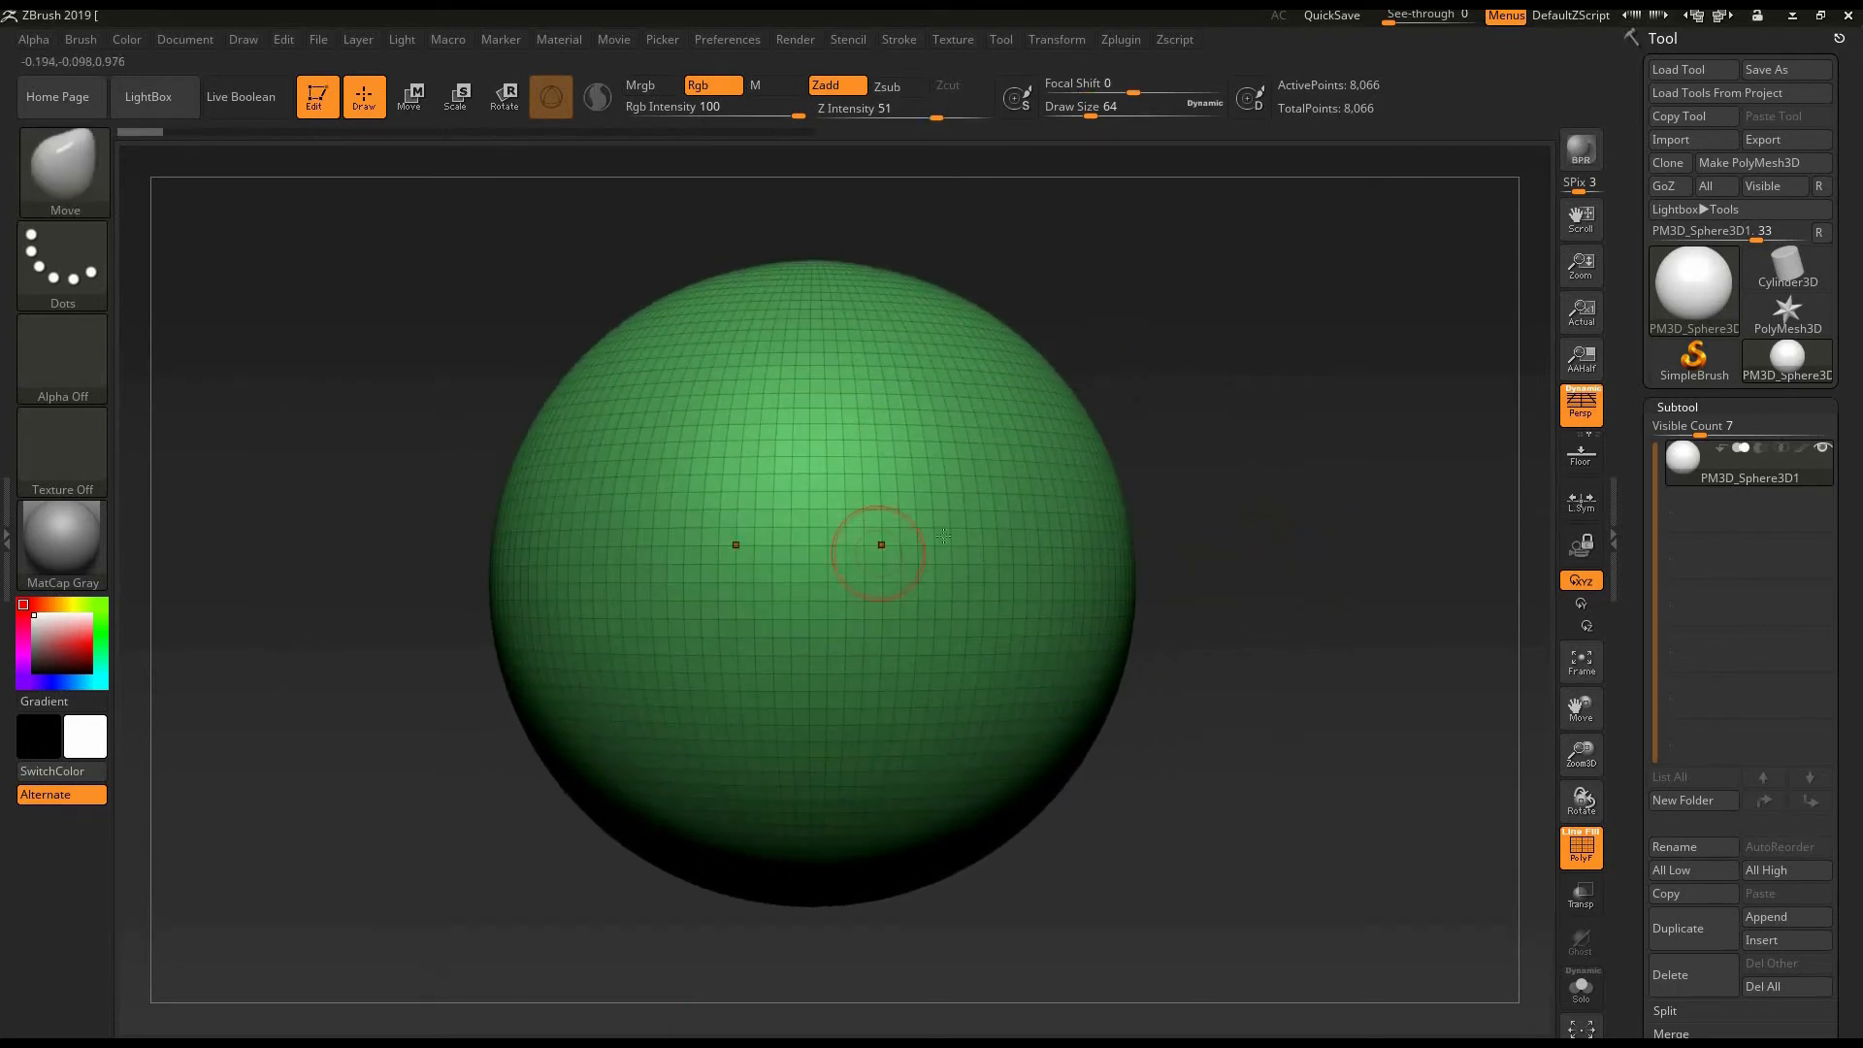
left_click(1581, 847)
left_click_drag(1300, 572, 1174, 642, "alt")
mouse_move(1223, 730)
left_mouse_down("alt")
mouse_move(858, 525)
mouse_move(924, 395)
left_mouse_up("alt")
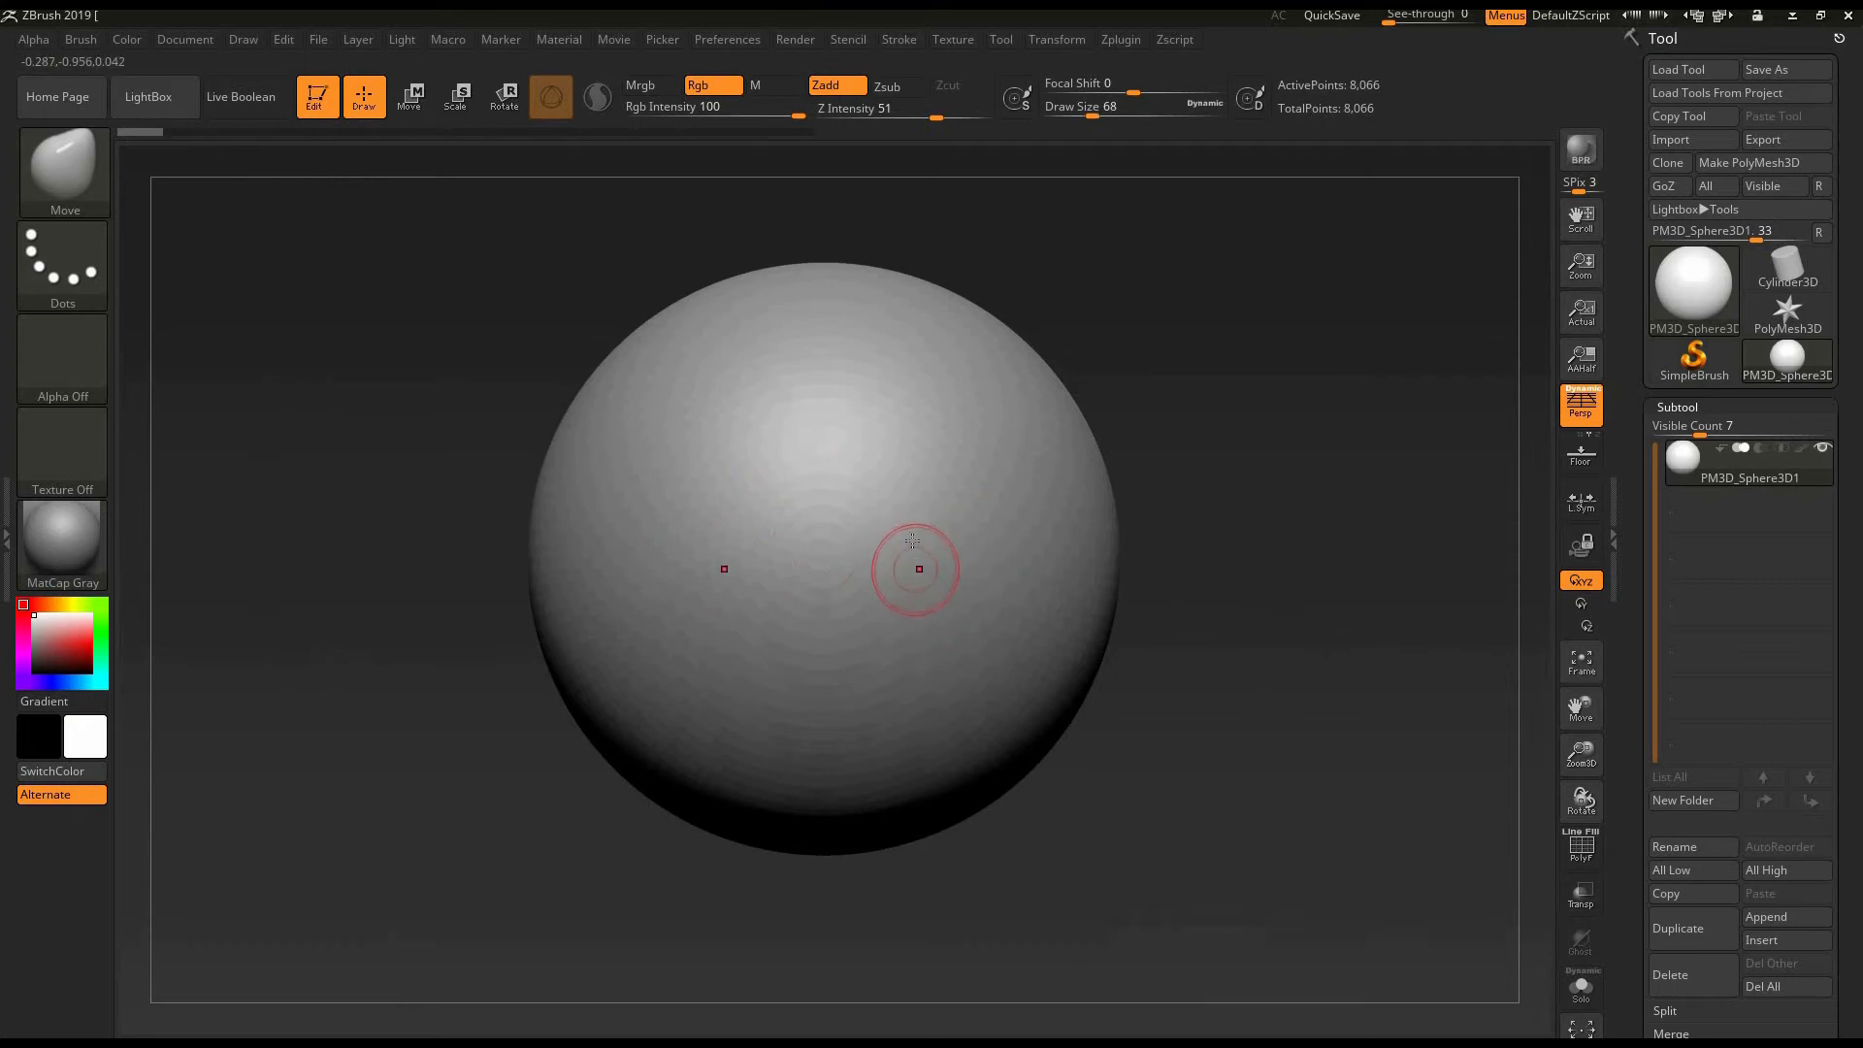
- Enlarge the Move brush to a Draw Size of 488
key("bracketright")
key("bracketright")
key("bracketright")
key("bracketright")
key("bracketright")
key("bracketright")
key("bracketright")
key("bracketright")
mouse_move(1088, 117)
left_mouse_down()
mouse_move(1167, 111)
mouse_move(1151, 115)
left_mouse_up()
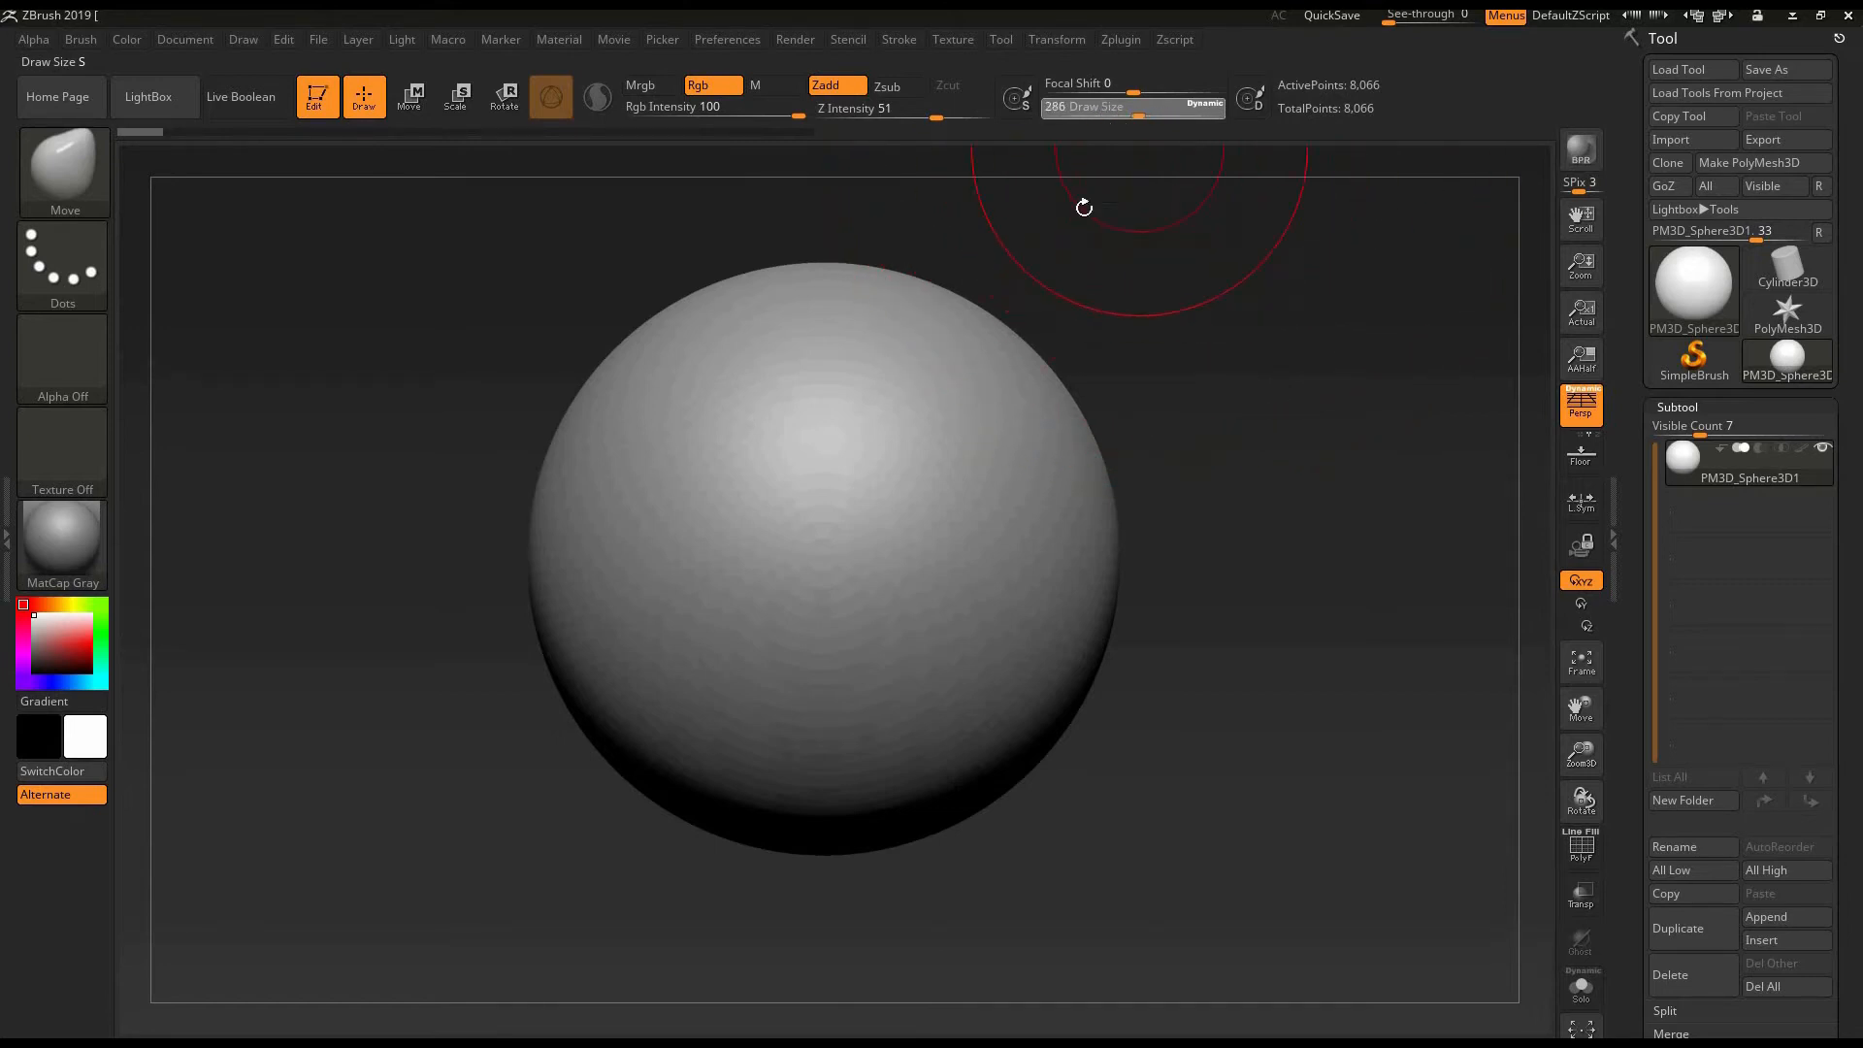
left_click_drag(1142, 113, 1160, 113)
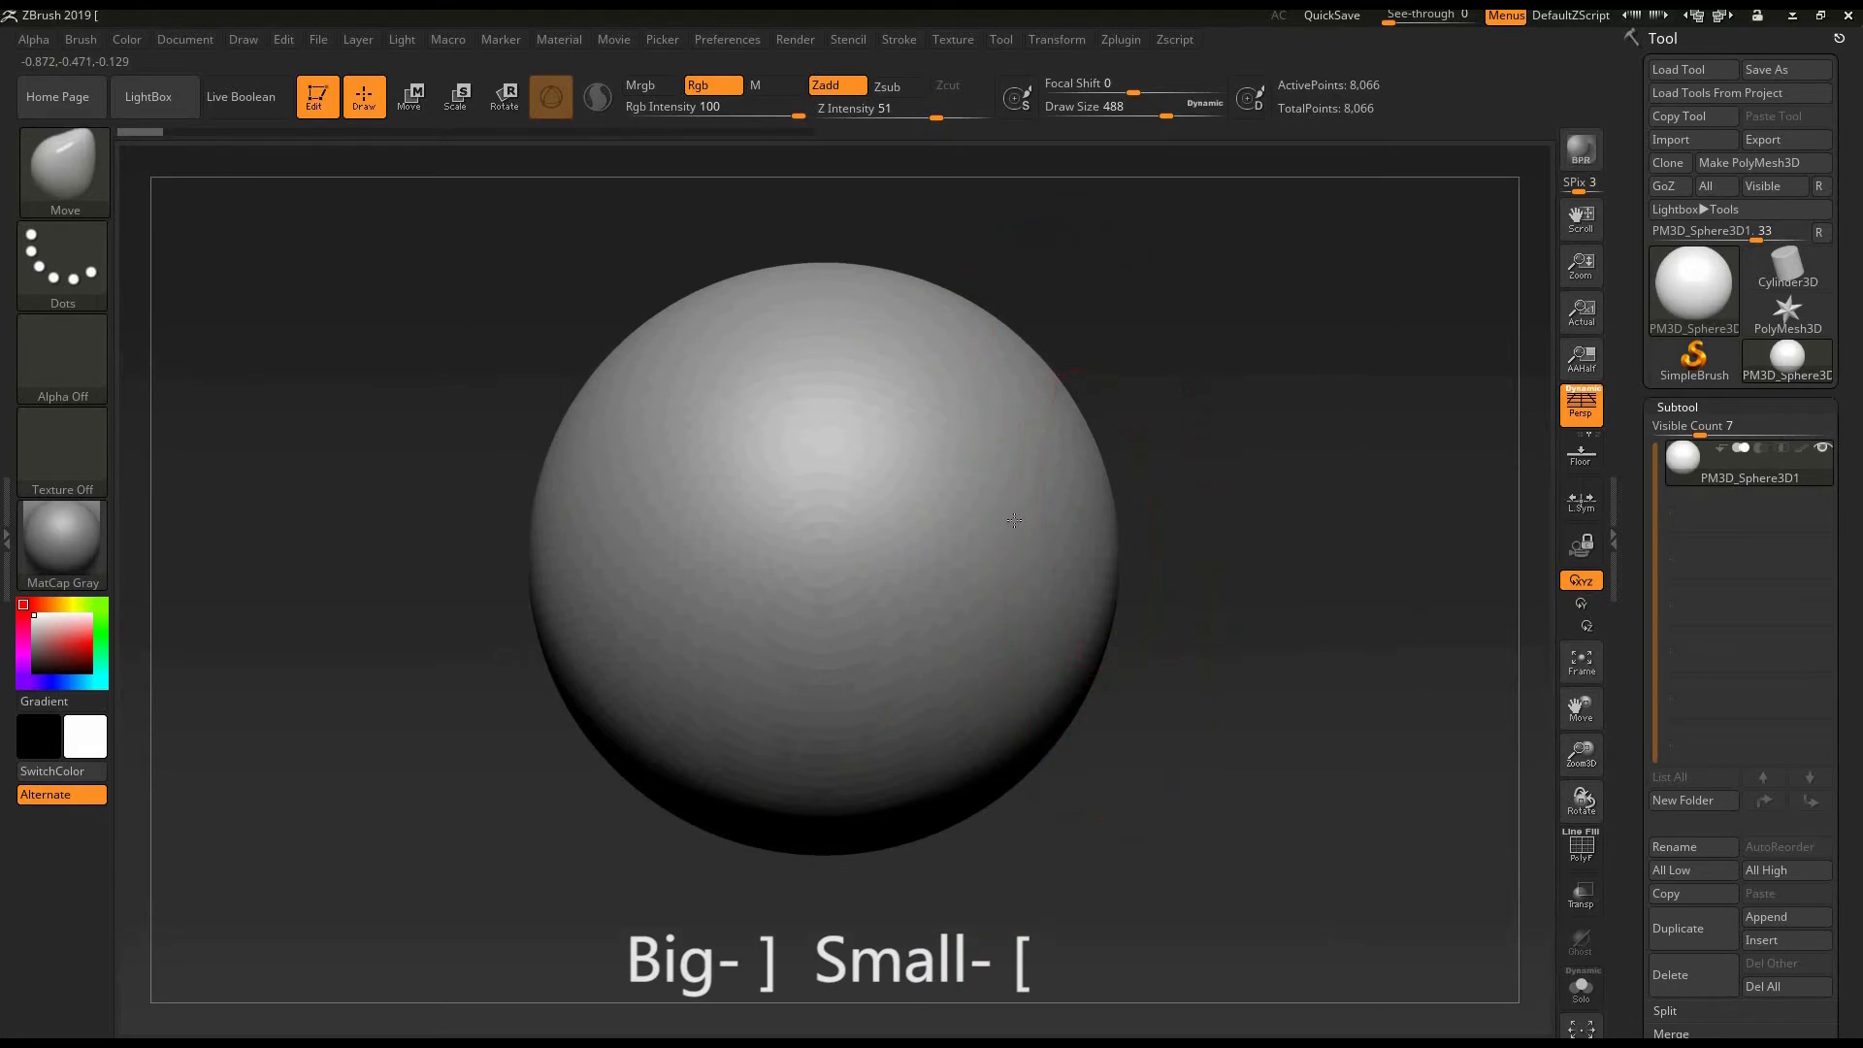
- Push the sphere's sides inward with the large Move brush and check the form from other angles
mouse_move(1014, 520)
left_mouse_down()
mouse_move(1080, 551)
mouse_move(1034, 569)
left_mouse_up()
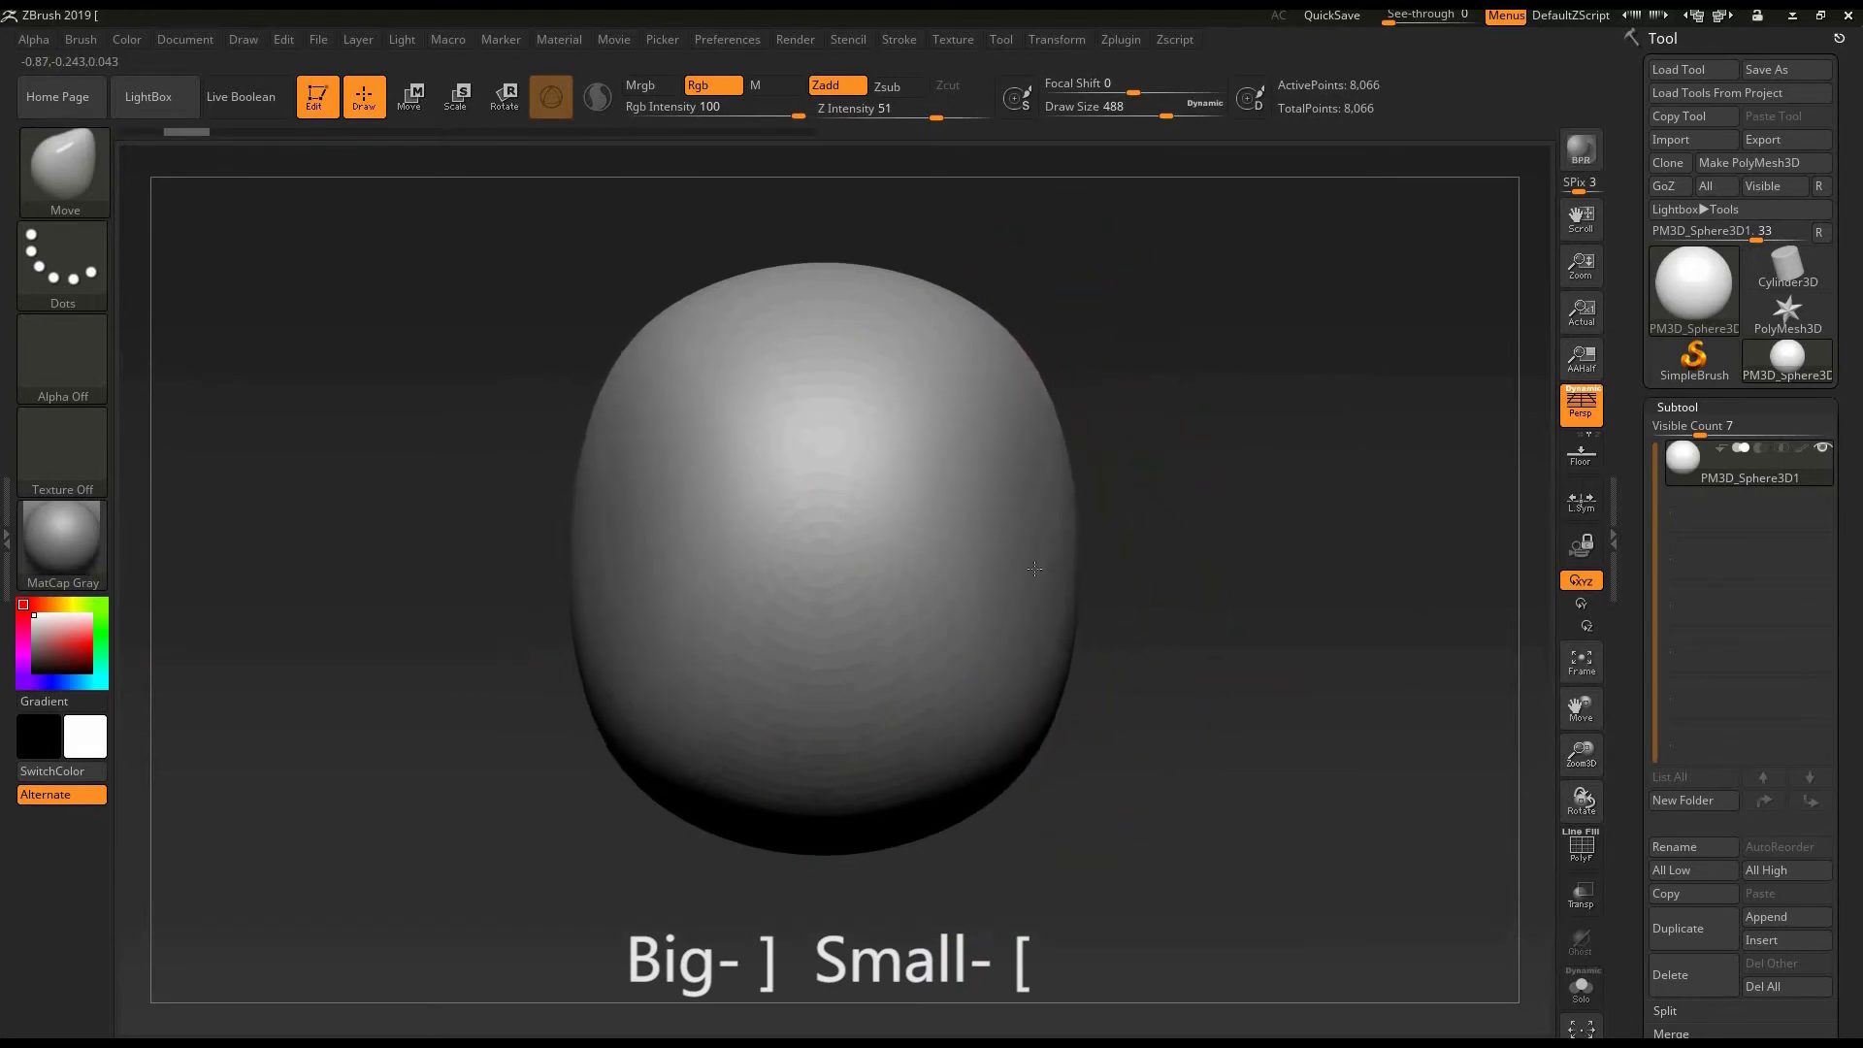
left_click_drag(1160, 485, 1116, 596)
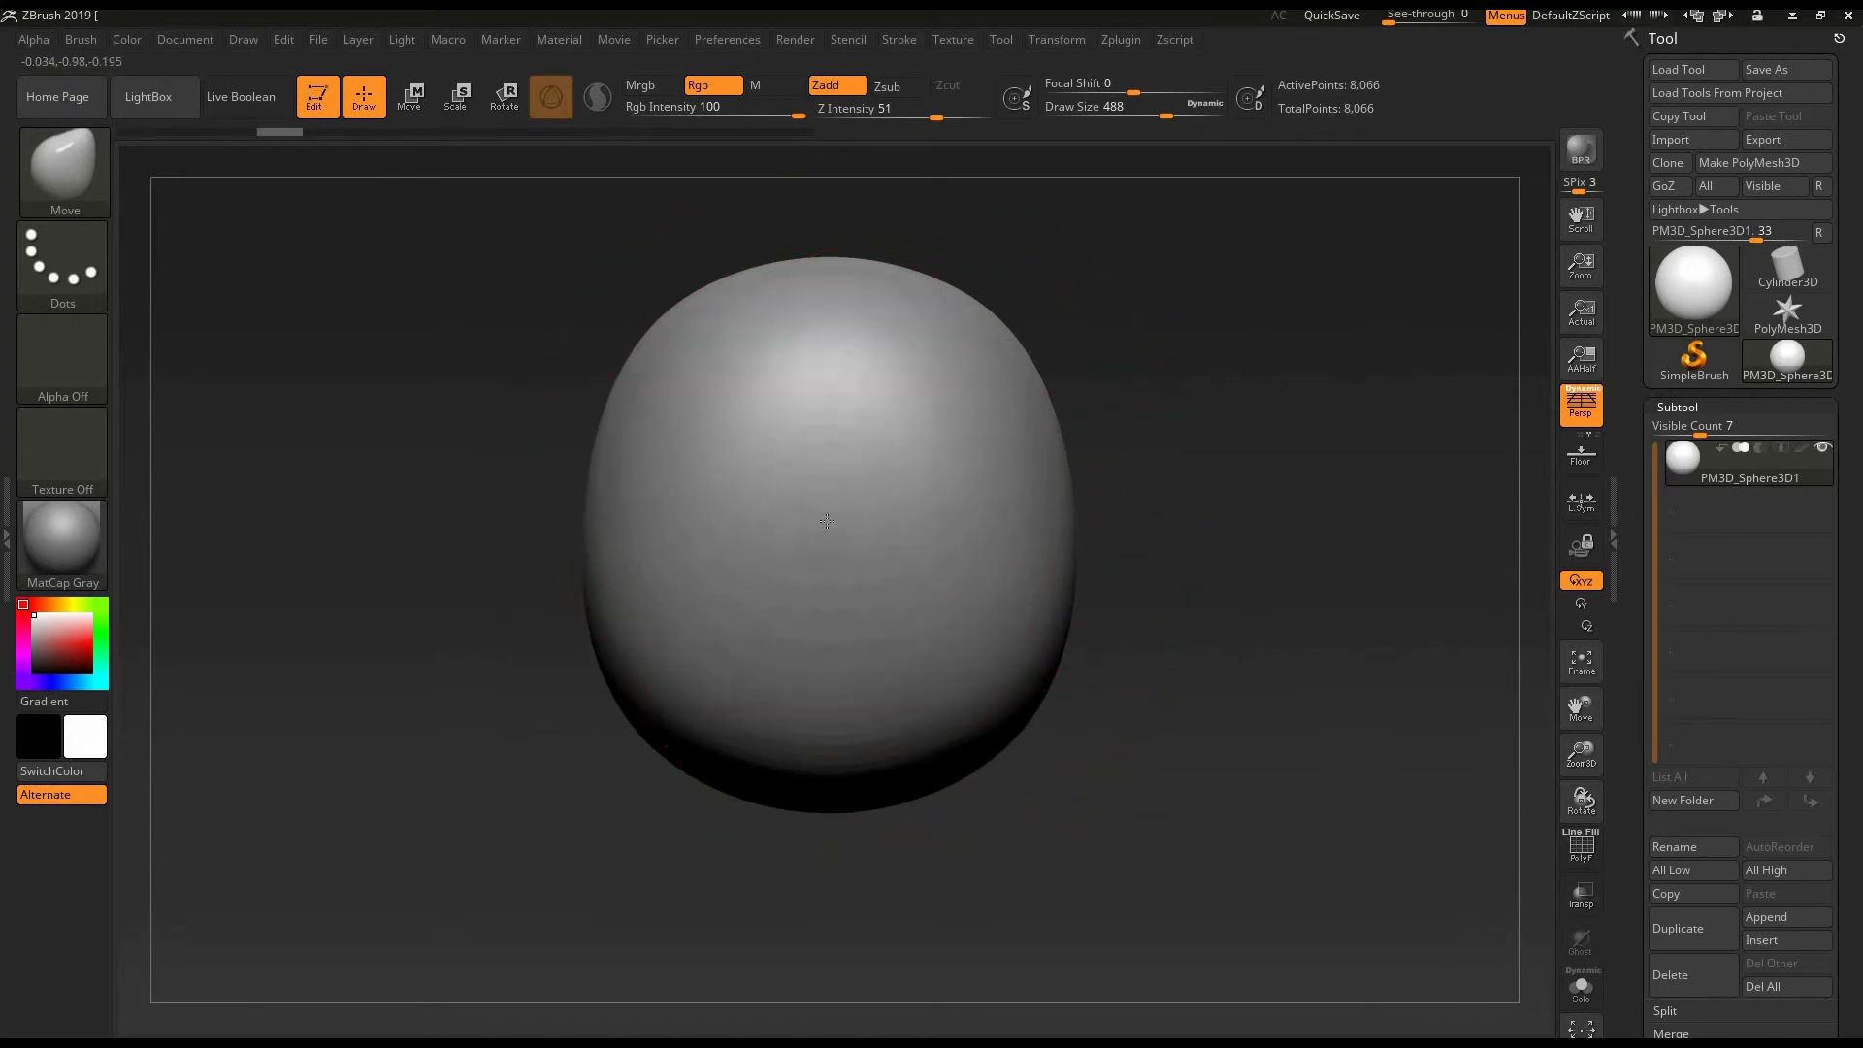
left_click_drag(828, 611, 955, 631)
mouse_move(1137, 506)
left_mouse_down()
mouse_move(1163, 368)
mouse_move(1115, 544)
mouse_move(1164, 533)
left_mouse_up()
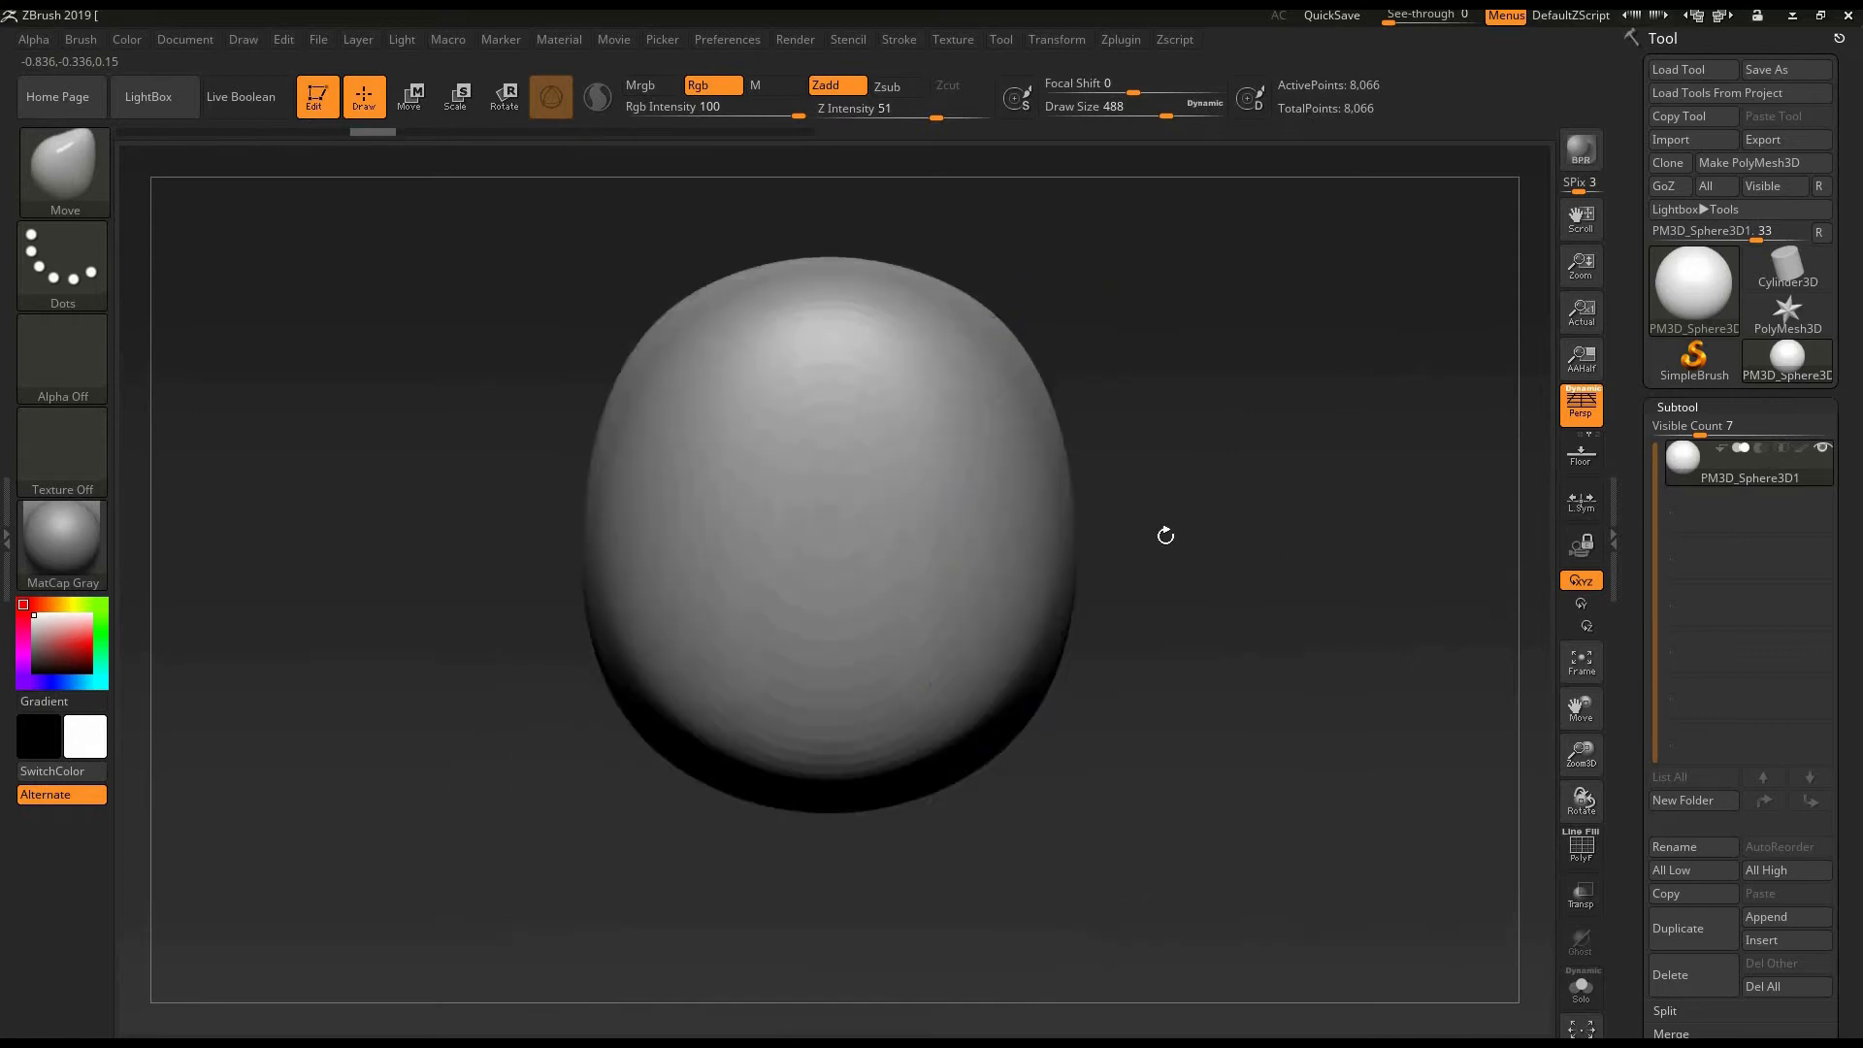
mouse_move(1264, 382)
left_mouse_down()
mouse_move(1158, 432)
mouse_move(1185, 457)
mouse_move(1115, 537)
left_mouse_up()
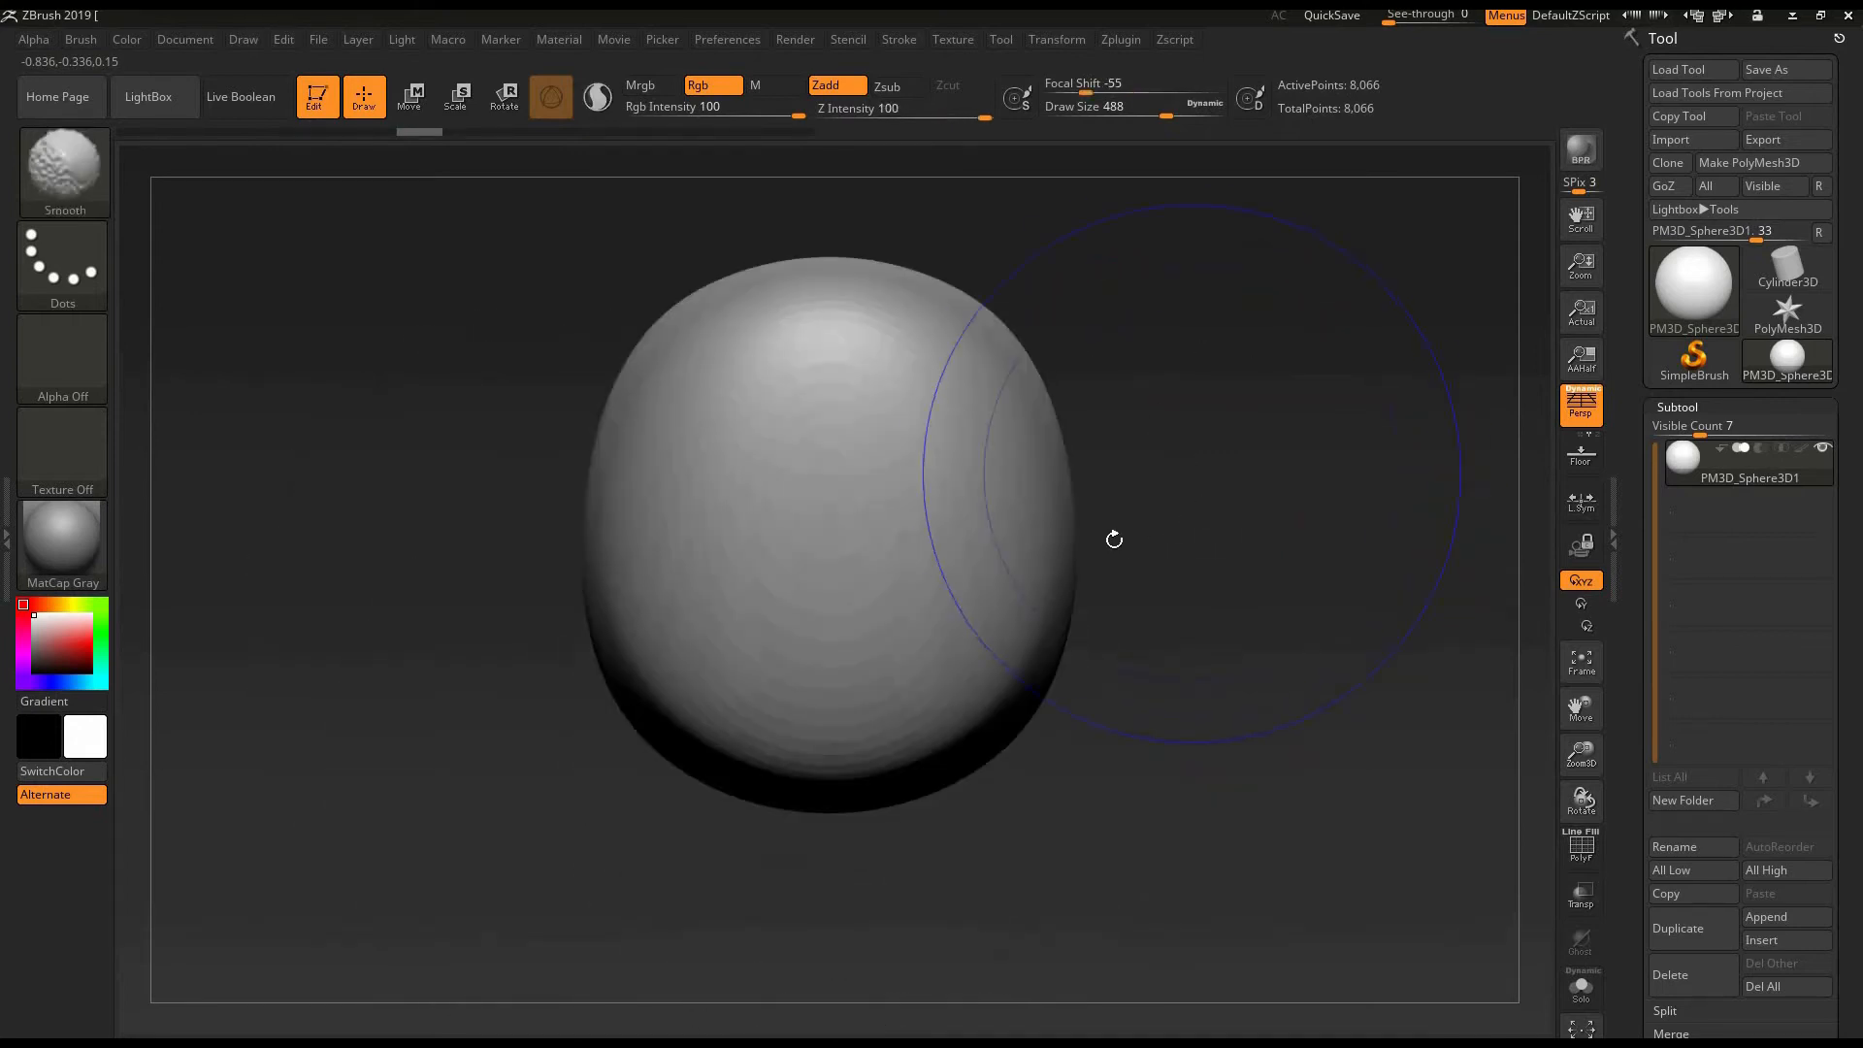
- Undo all the Move strokes on the sphere
key("ctrl")
key("ctrl+z")
key("ctrl+z")
key("ctrl+z")
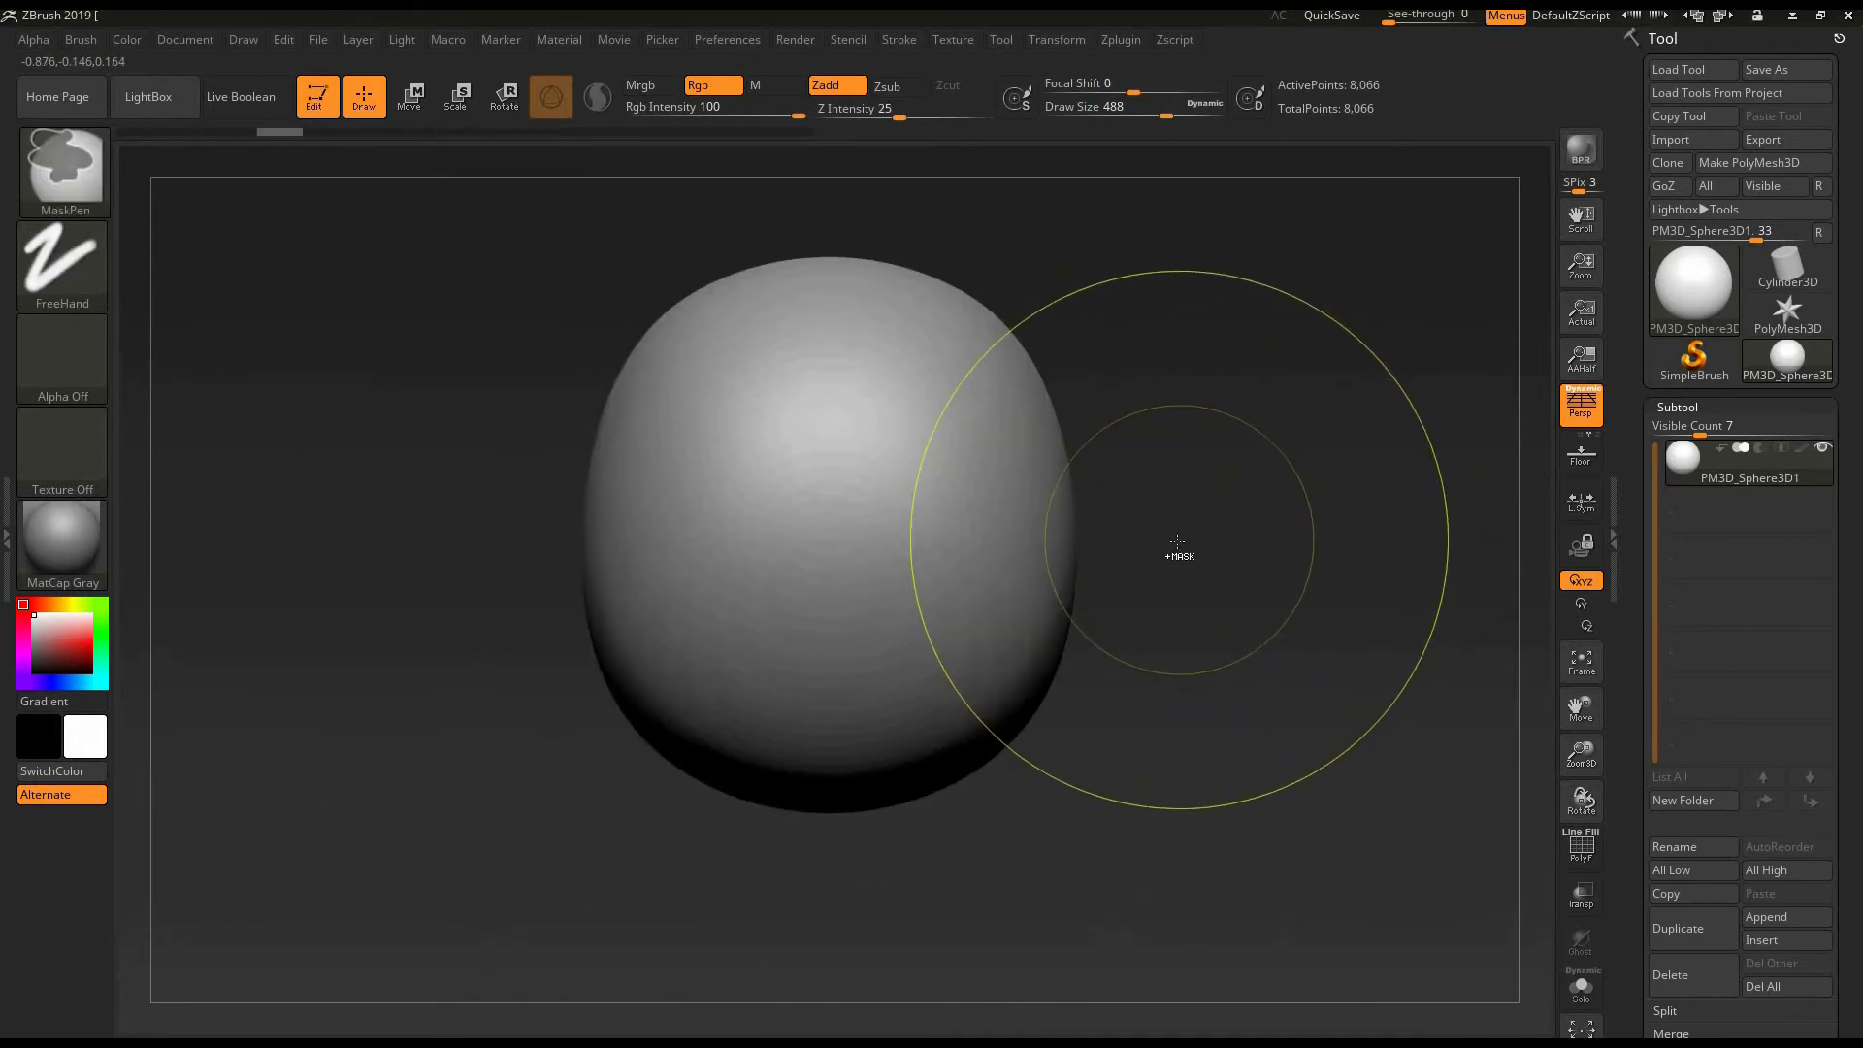
key("ctrl+z")
key("ctrl+z")
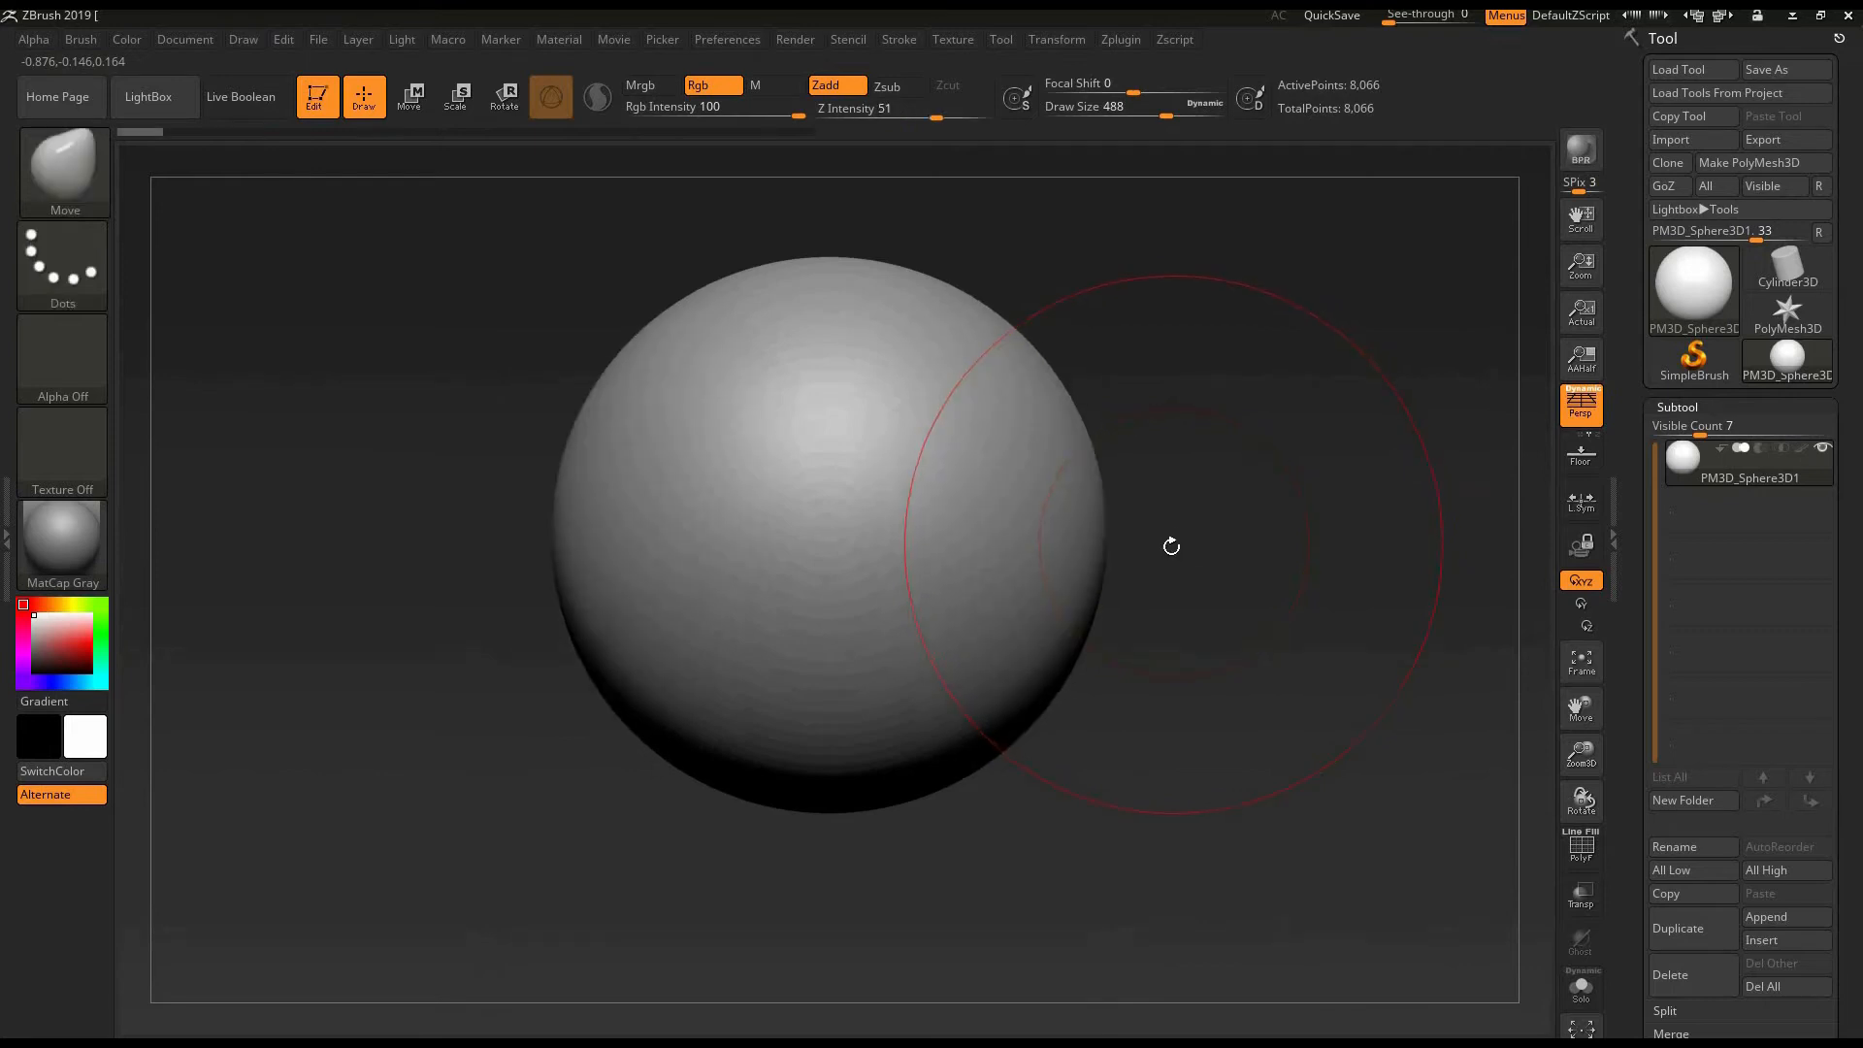
- Squeeze the sphere's sides inward and pull its top upward with the Move brush
key("ctrl+shift+z")
key("ctrl+shift+z")
key("ctrl+shift+z")
key("ctrl+shift+z")
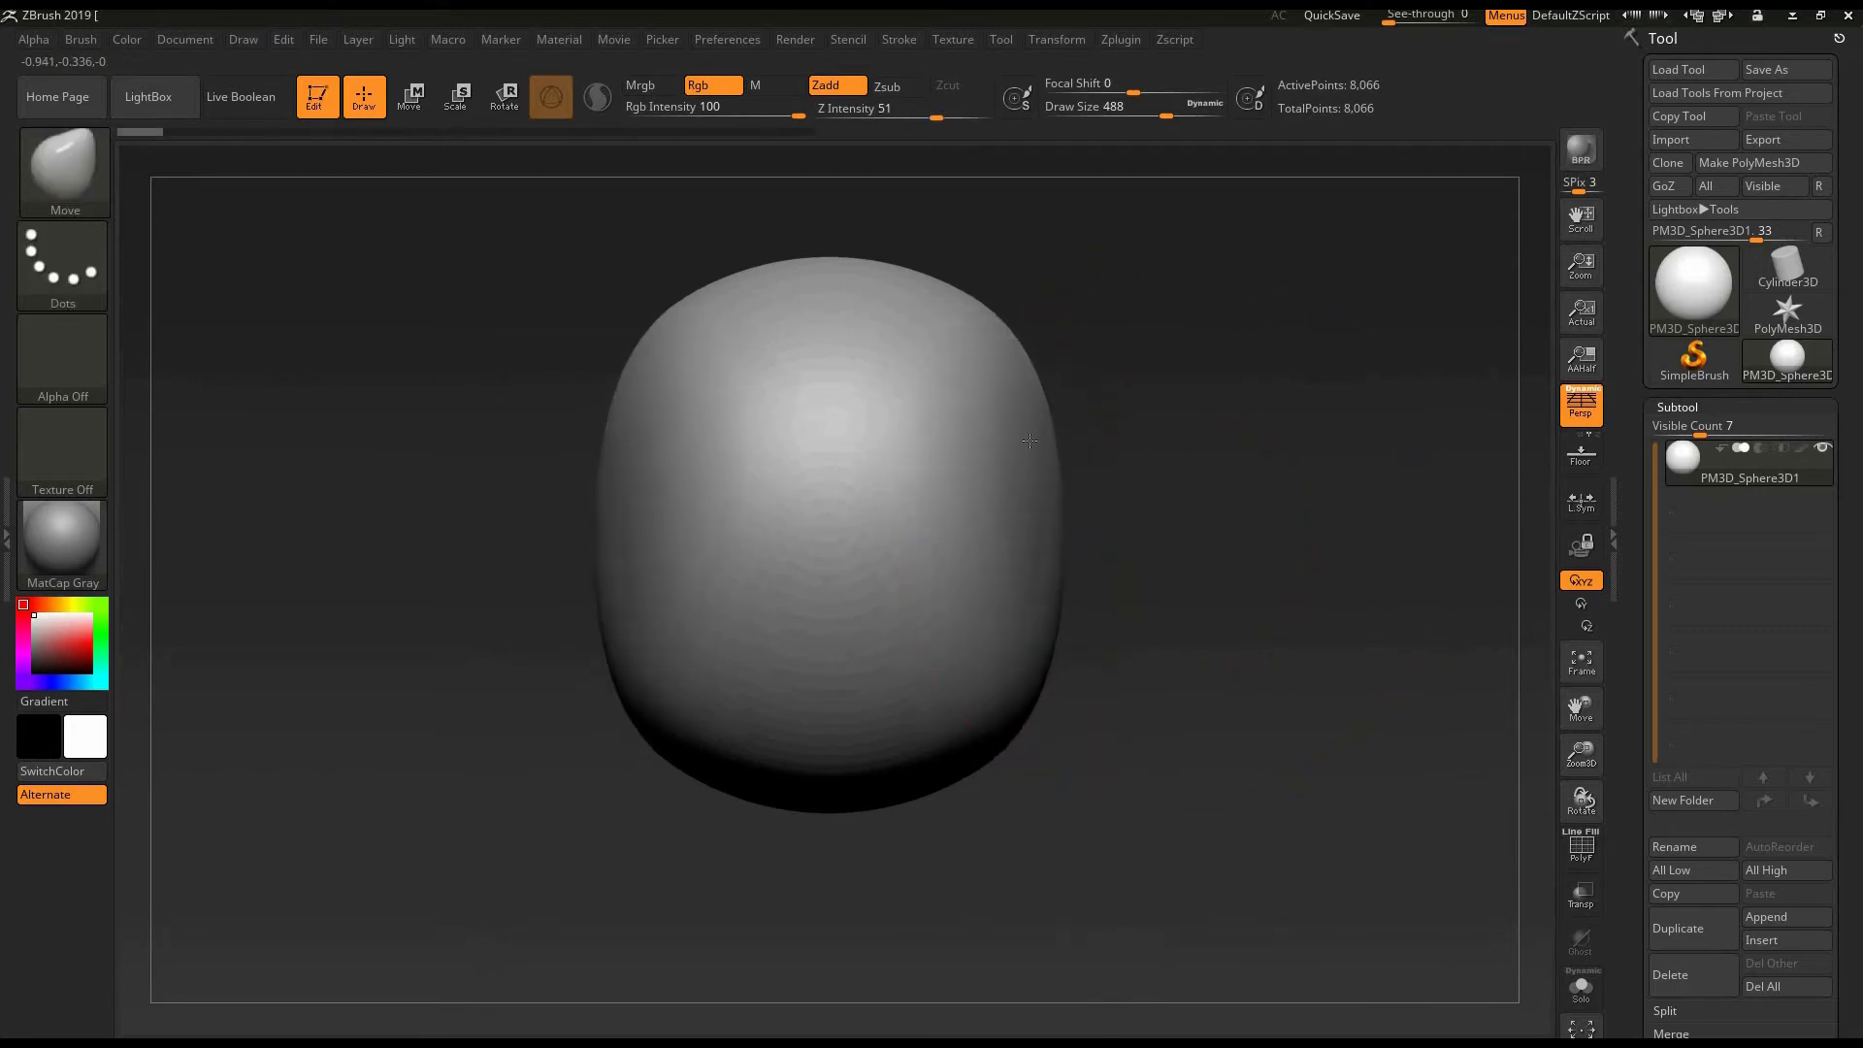
key("ctrl+shift+z")
key("ctrl+shift+z")
key("ctrl+shift+z")
key("ctrl+shift+z")
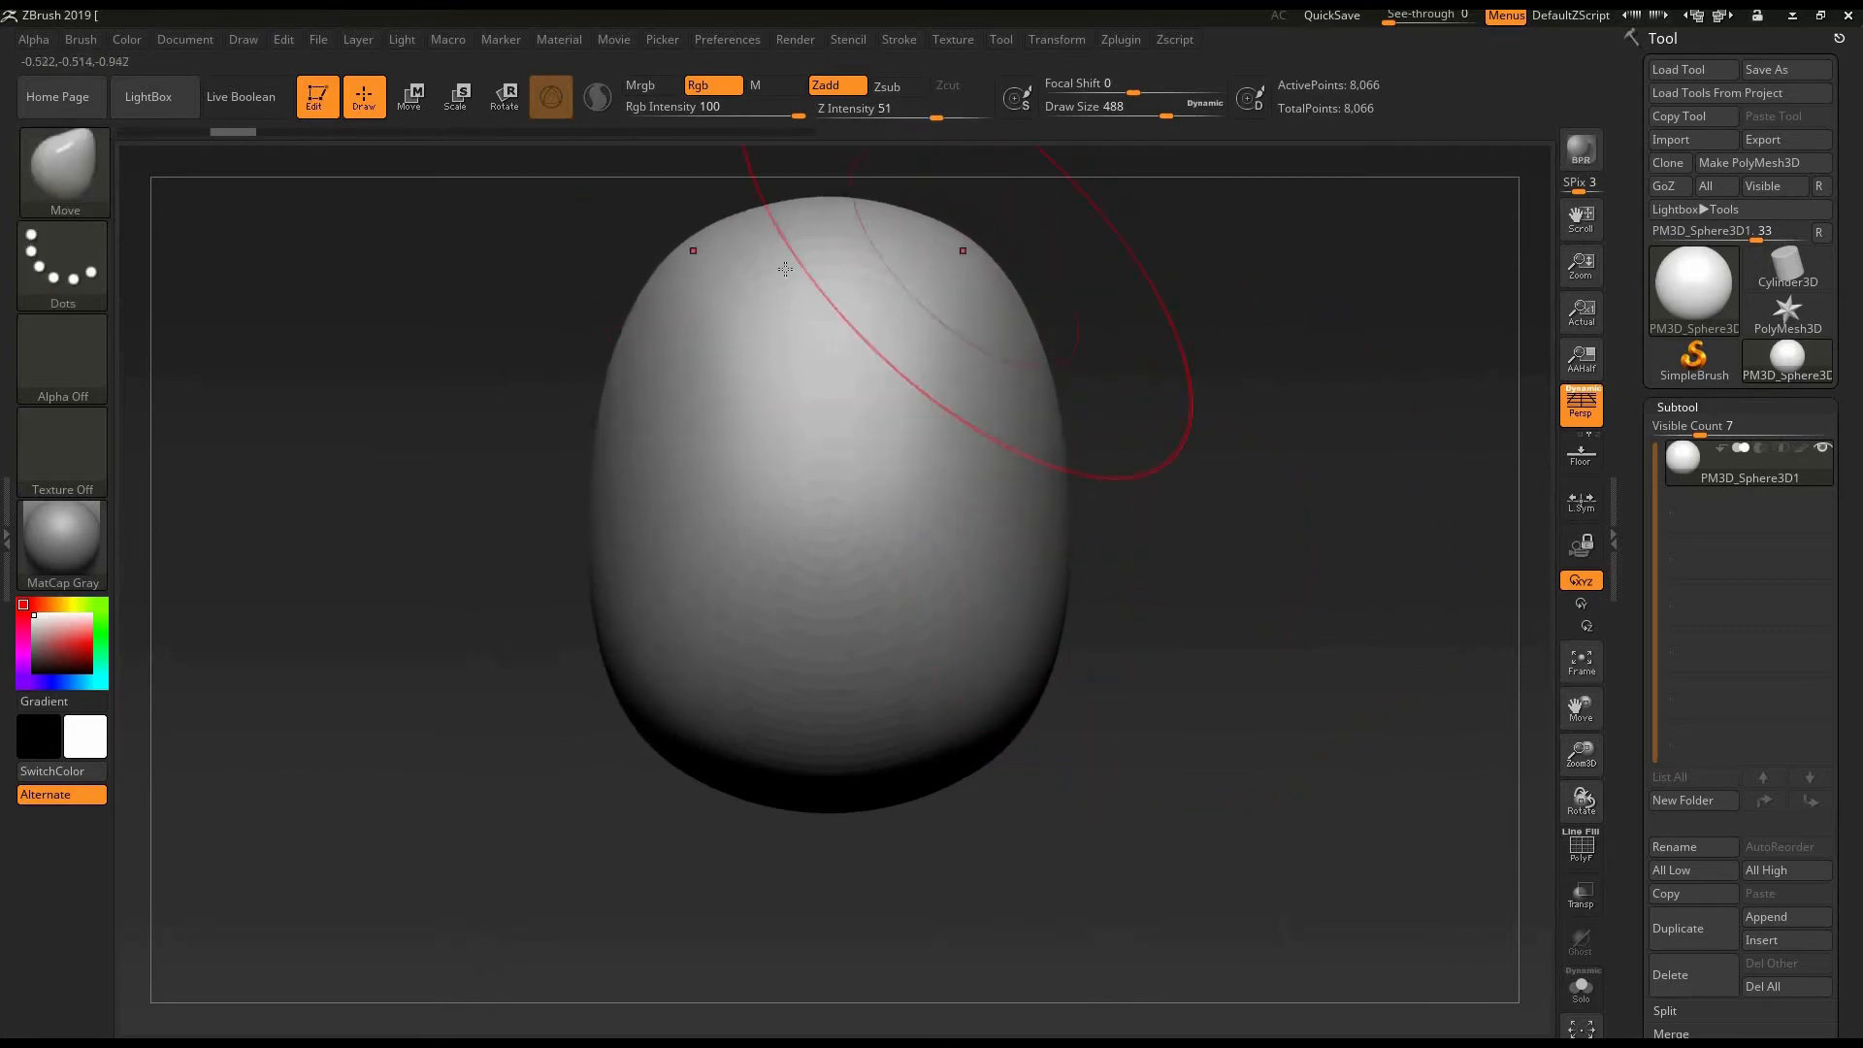
- Pull the top of the form into a tapered peak and narrow its upper sides with the Move brush
left_click_drag(1123, 409, 1048, 673)
mouse_move(851, 500)
left_mouse_down("alt")
mouse_move(739, 471)
mouse_move(731, 559)
left_mouse_up("alt")
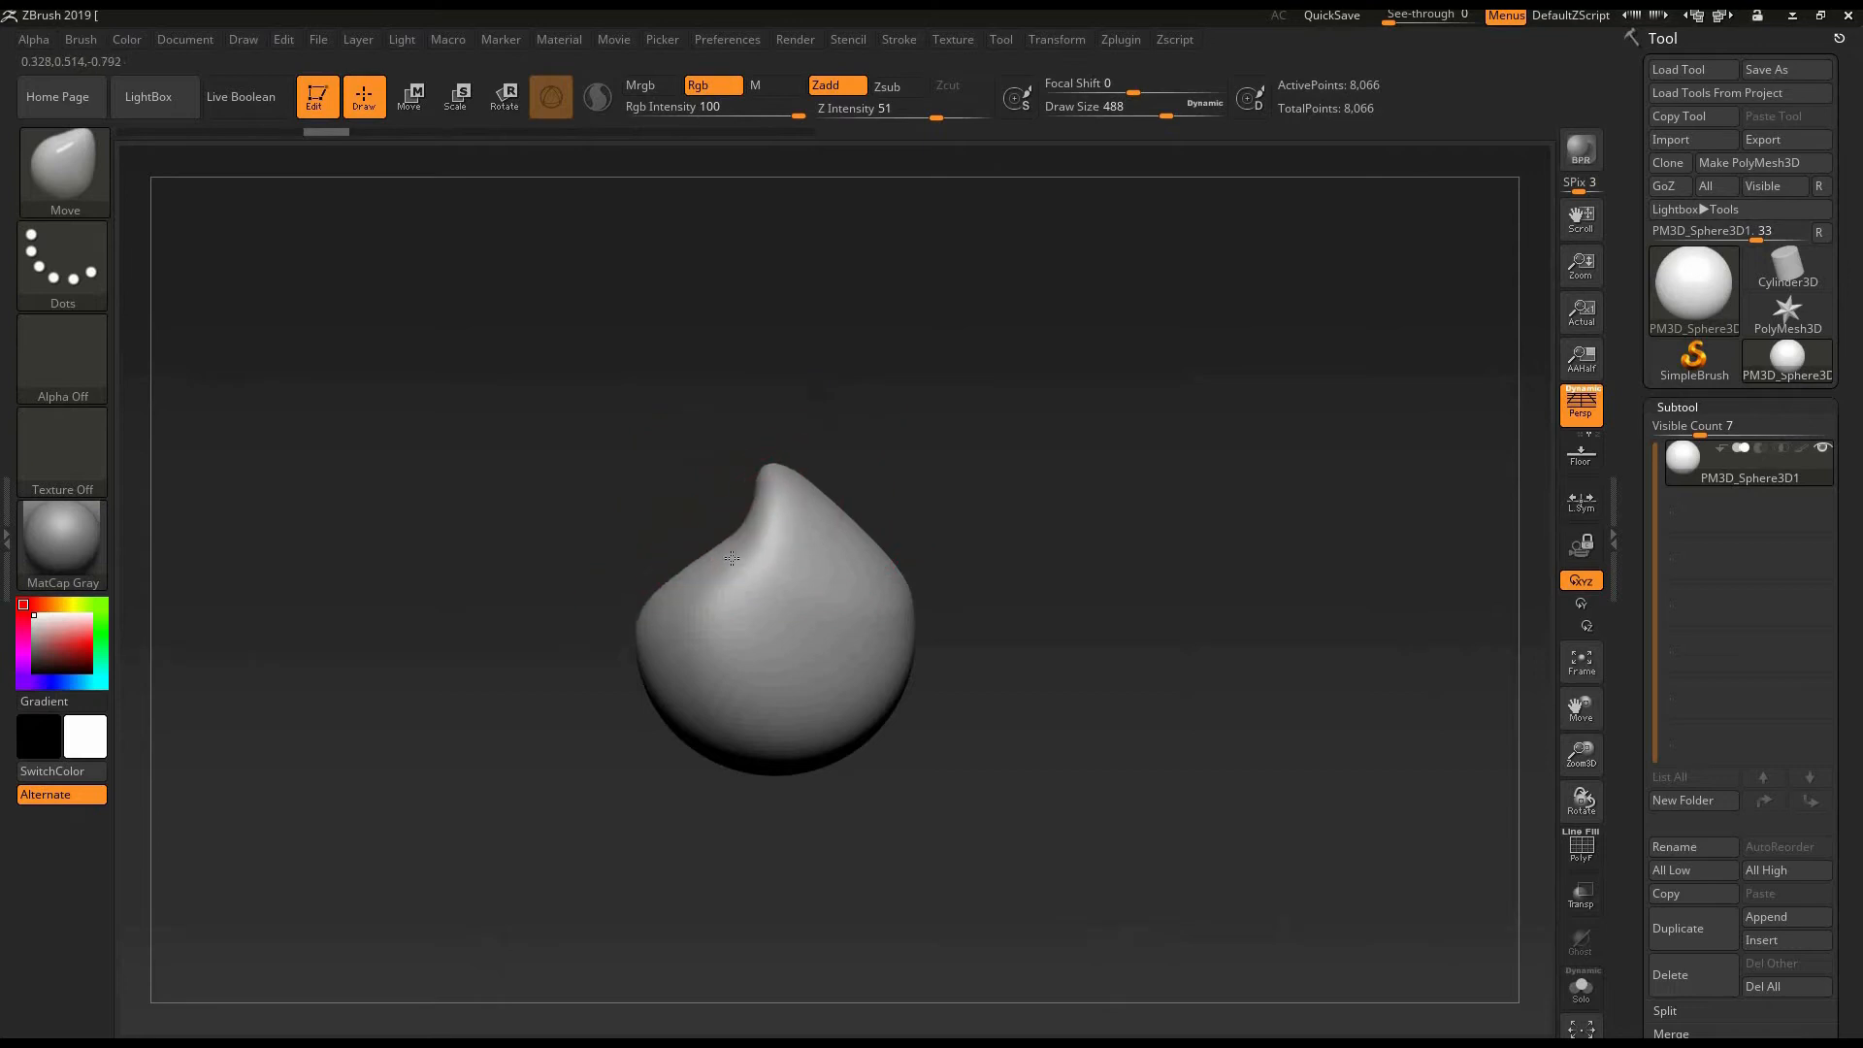
left_click_drag(773, 473, 760, 463)
mouse_move(940, 520)
left_mouse_down("alt")
mouse_move(960, 594)
mouse_move(1001, 514)
left_mouse_up("alt")
mouse_move(857, 529)
left_mouse_down("shift")
mouse_move(1100, 463)
mouse_move(1014, 502)
mouse_move(1102, 512)
left_mouse_up("shift")
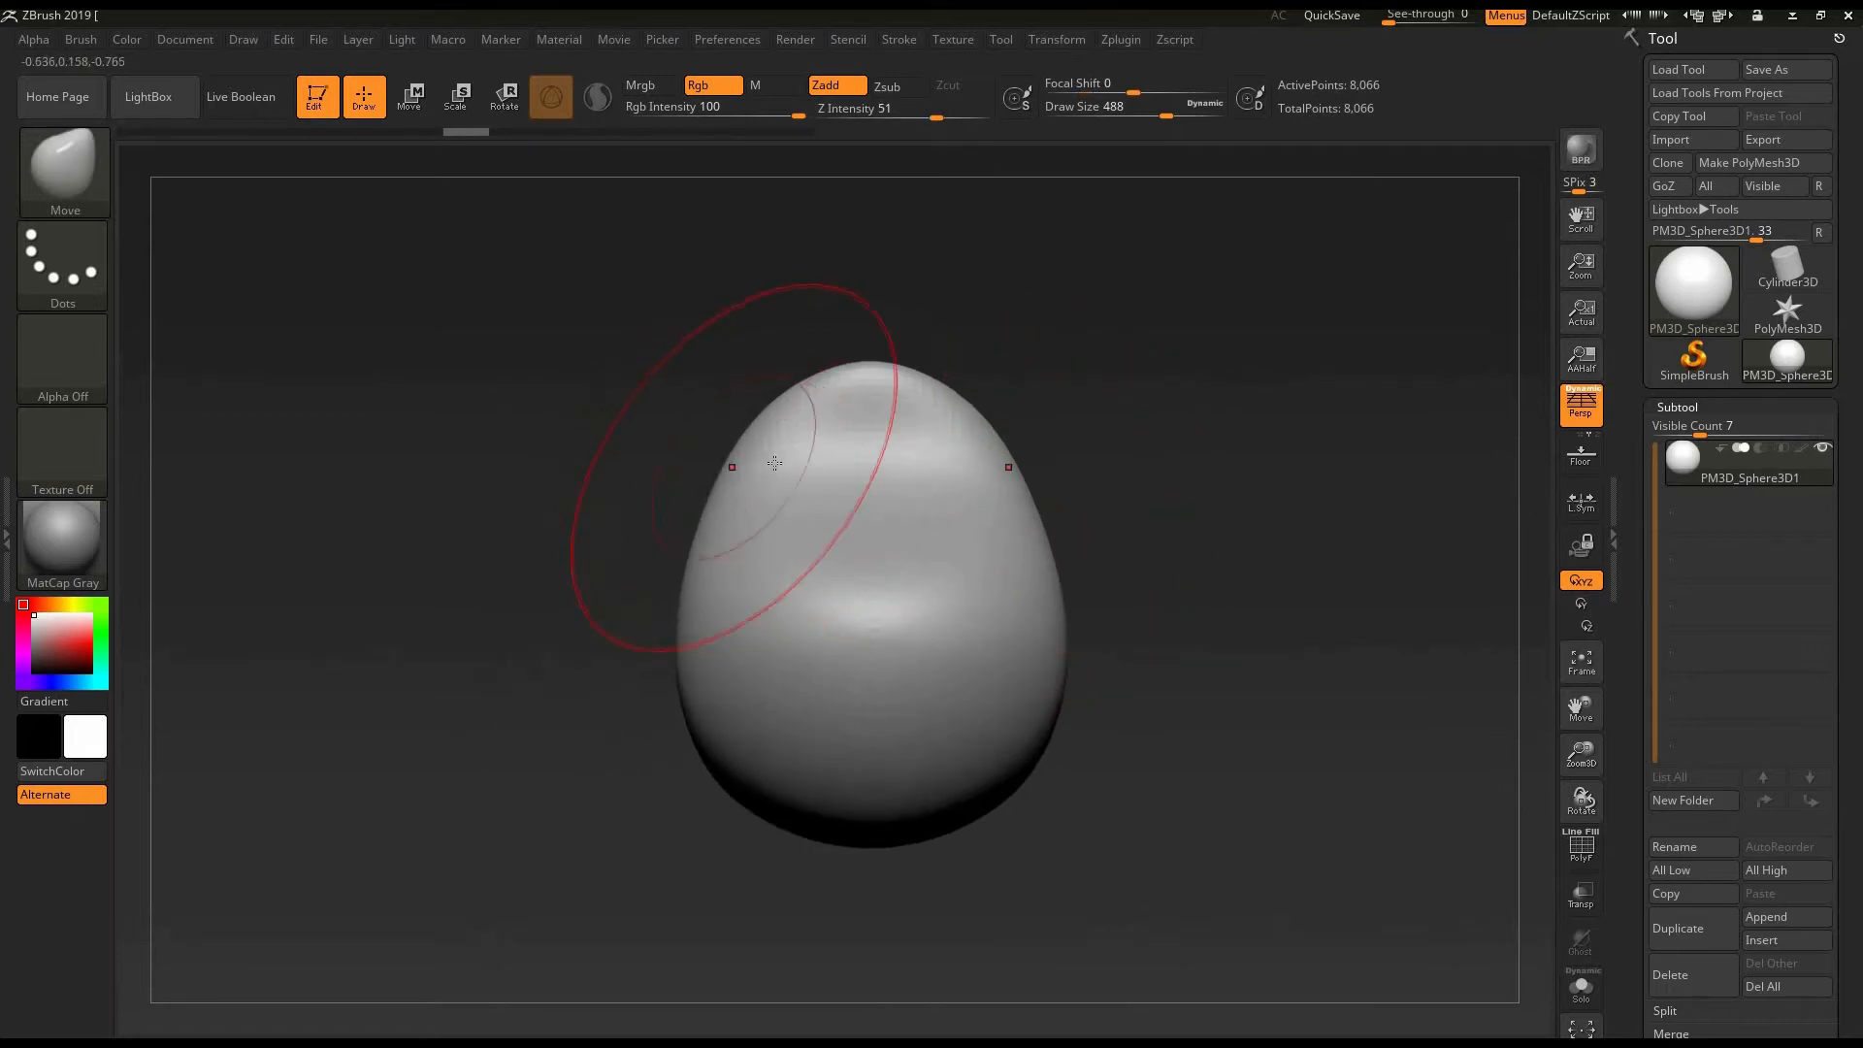
left_click_drag(735, 467, 794, 478)
mouse_move(1093, 457)
left_mouse_down()
mouse_move(1186, 455)
mouse_move(1103, 565)
mouse_move(1190, 533)
mouse_move(1126, 582)
mouse_move(1137, 615)
left_mouse_up()
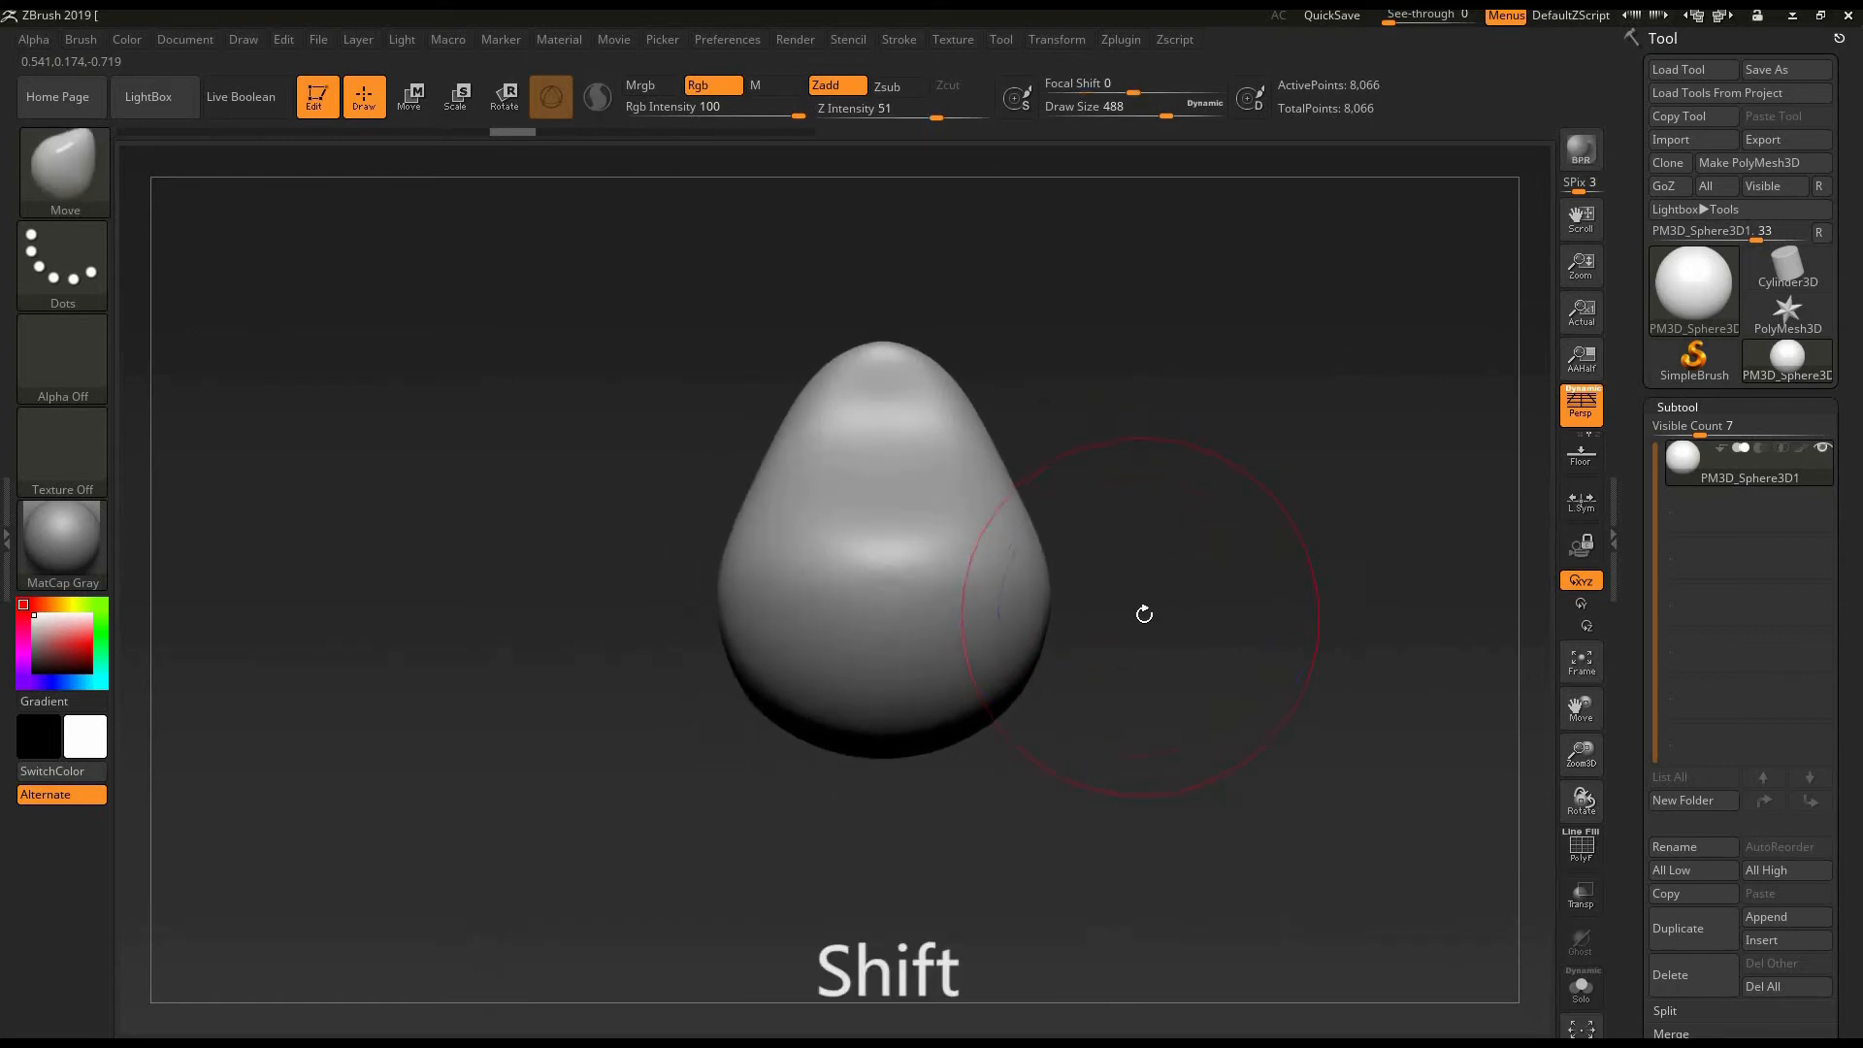
- Smooth the peak, flanks and base of the tapered form with the Smooth brush at Z Intensity 100
key("shift")
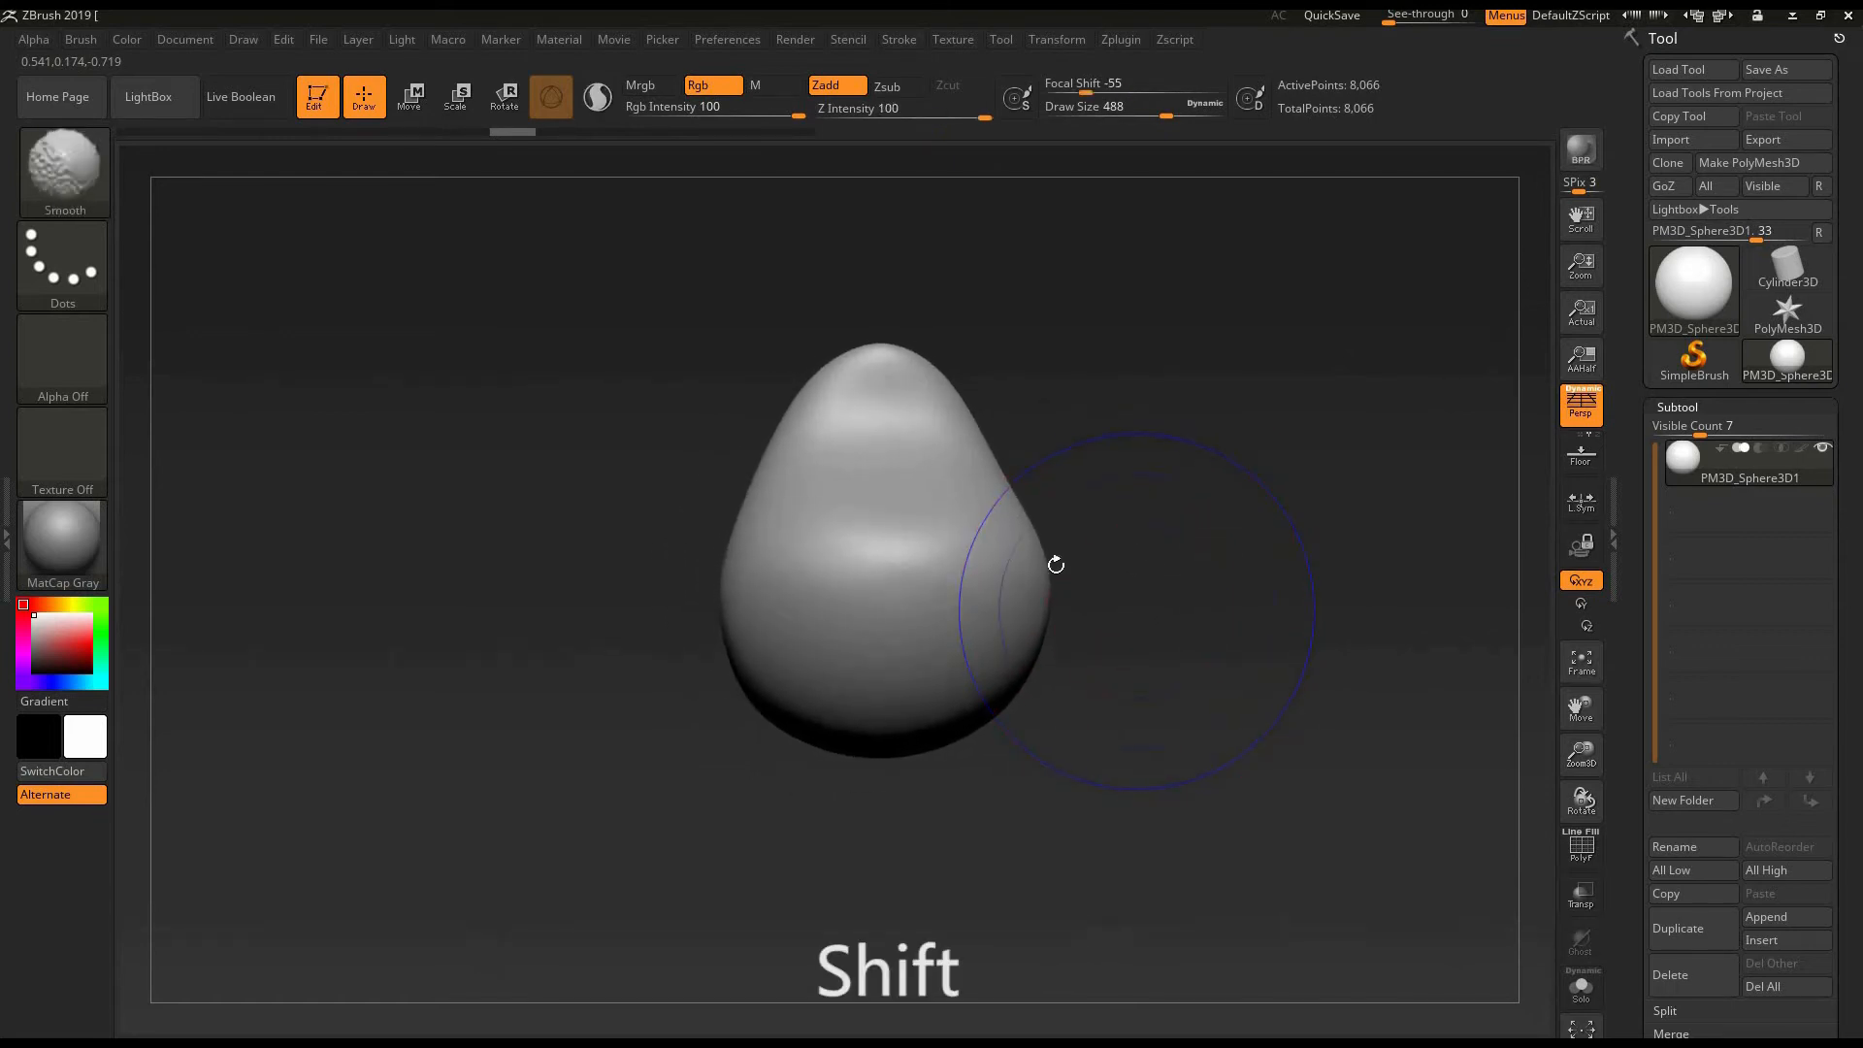
mouse_move(842, 408)
left_mouse_down("shift")
mouse_move(856, 505)
mouse_move(860, 454)
mouse_move(761, 404)
mouse_move(654, 463)
left_mouse_up("shift")
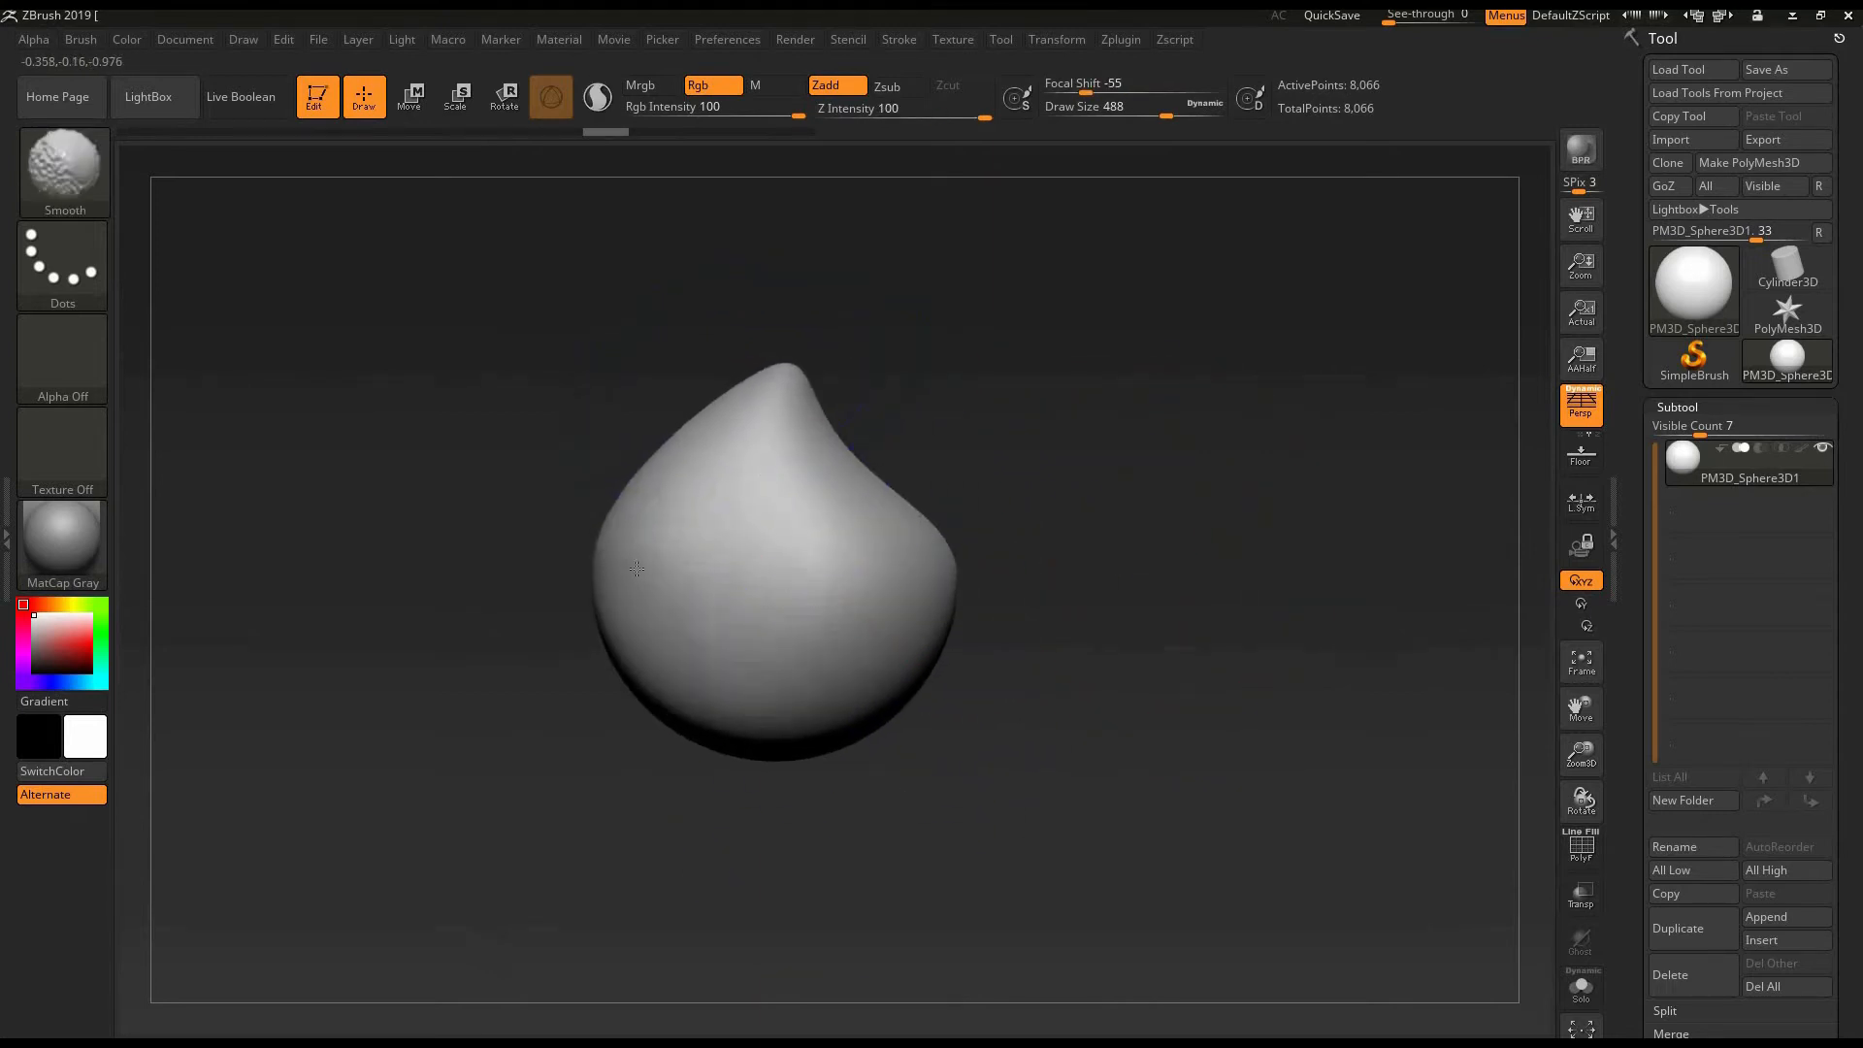
left_click_drag(735, 673, 748, 624, "shift")
left_click_drag(696, 431, 837, 719, "shift")
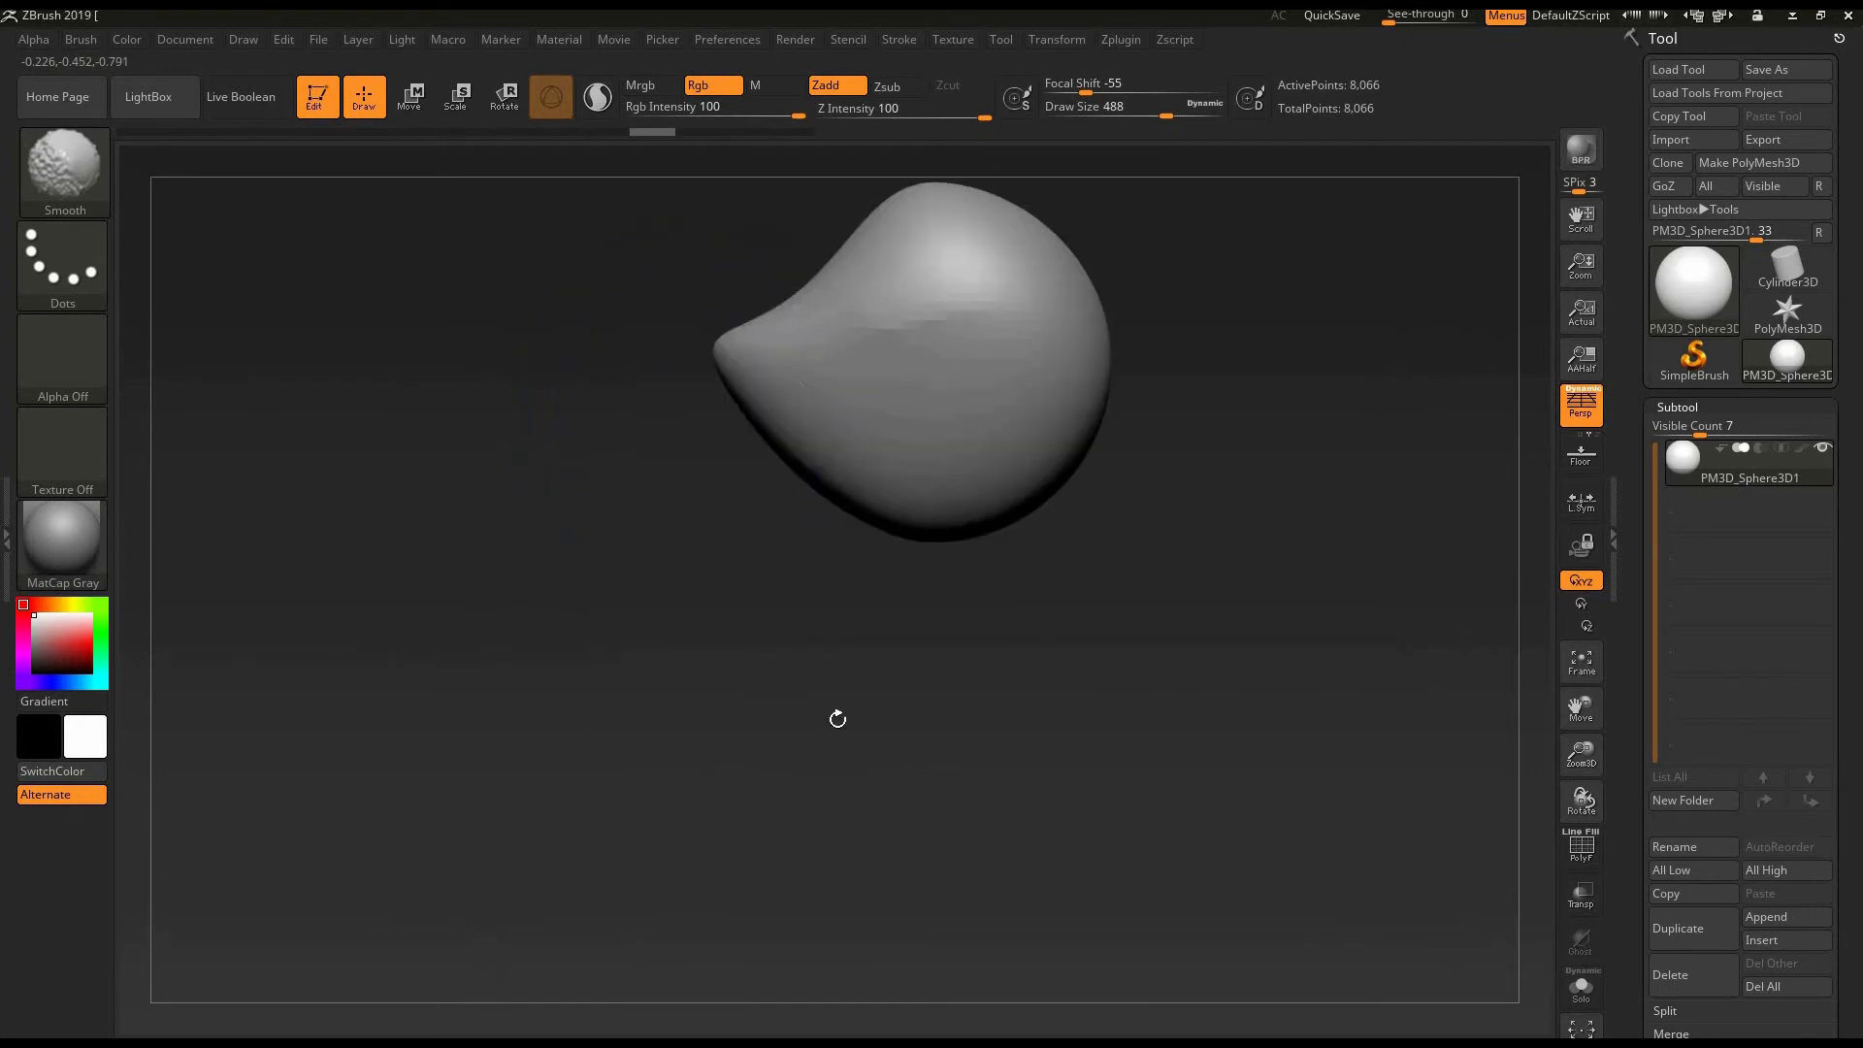
left_click_drag(1106, 495, 1024, 591)
left_click_drag(1102, 491, 1061, 542)
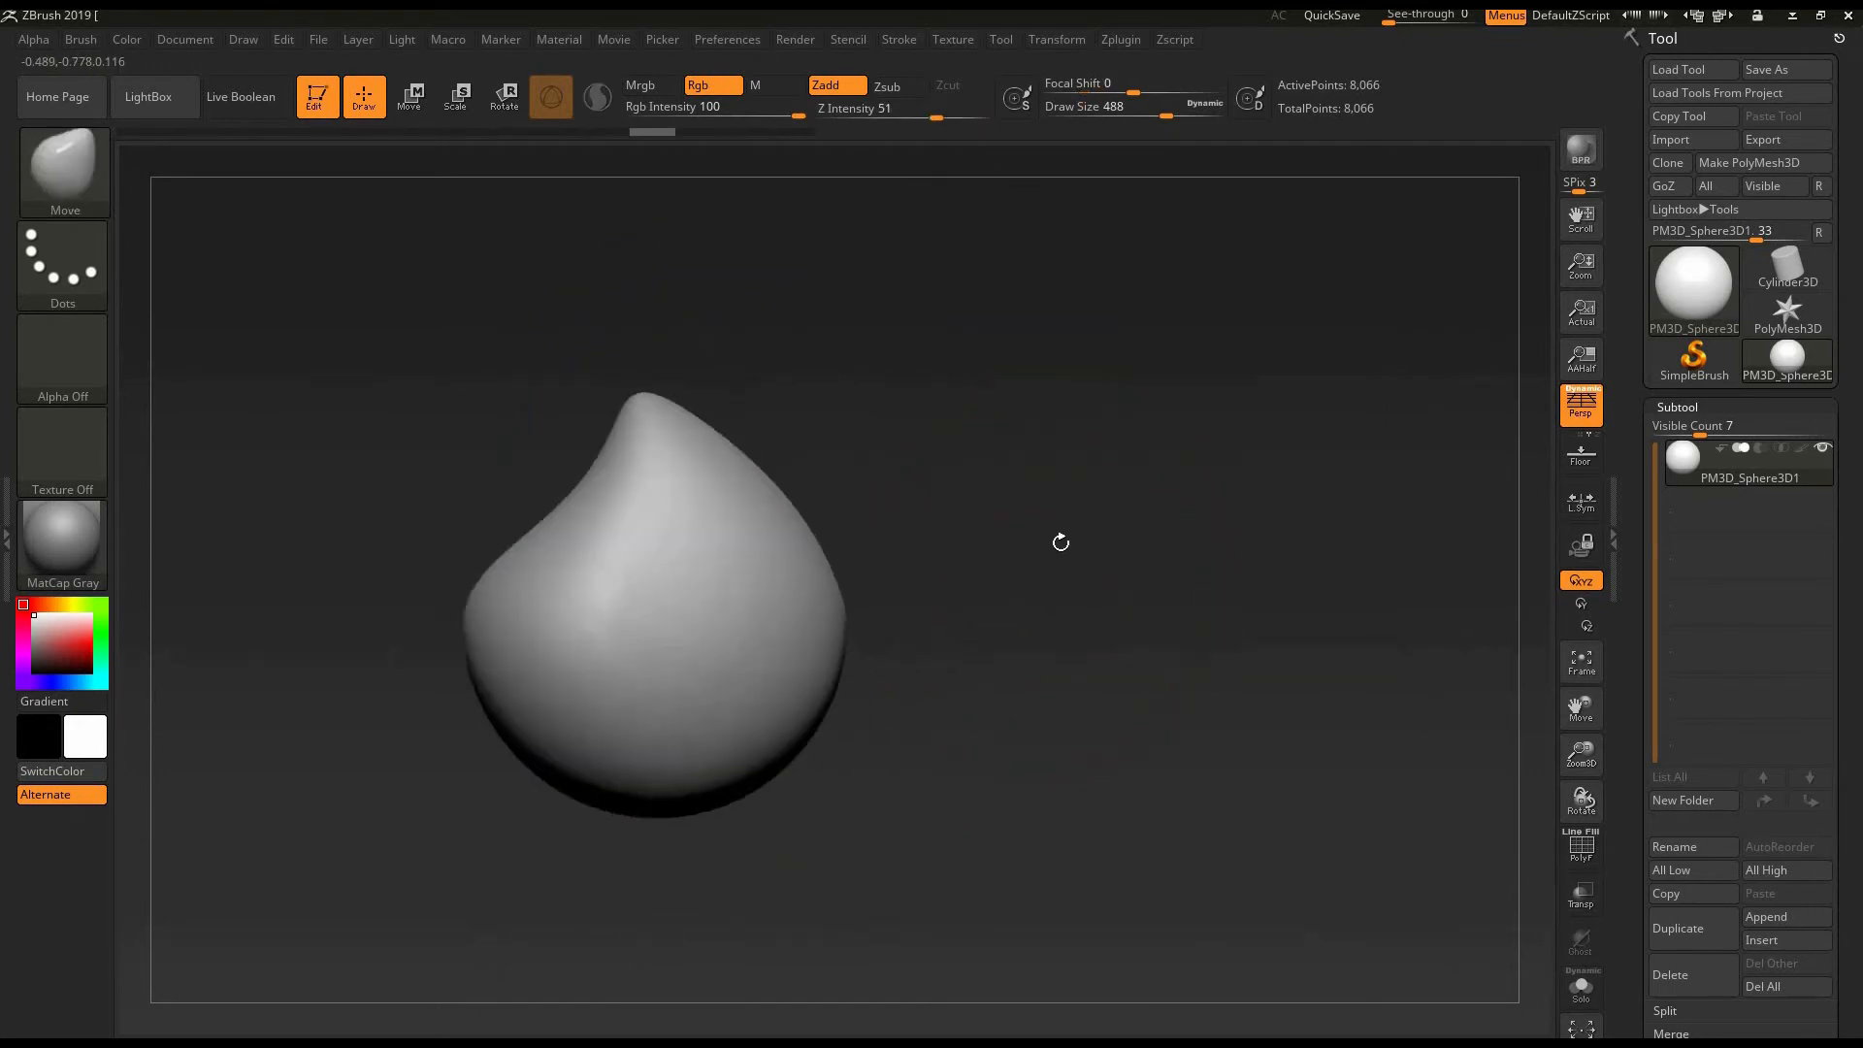
left_click_drag(657, 445, 554, 510, "shift")
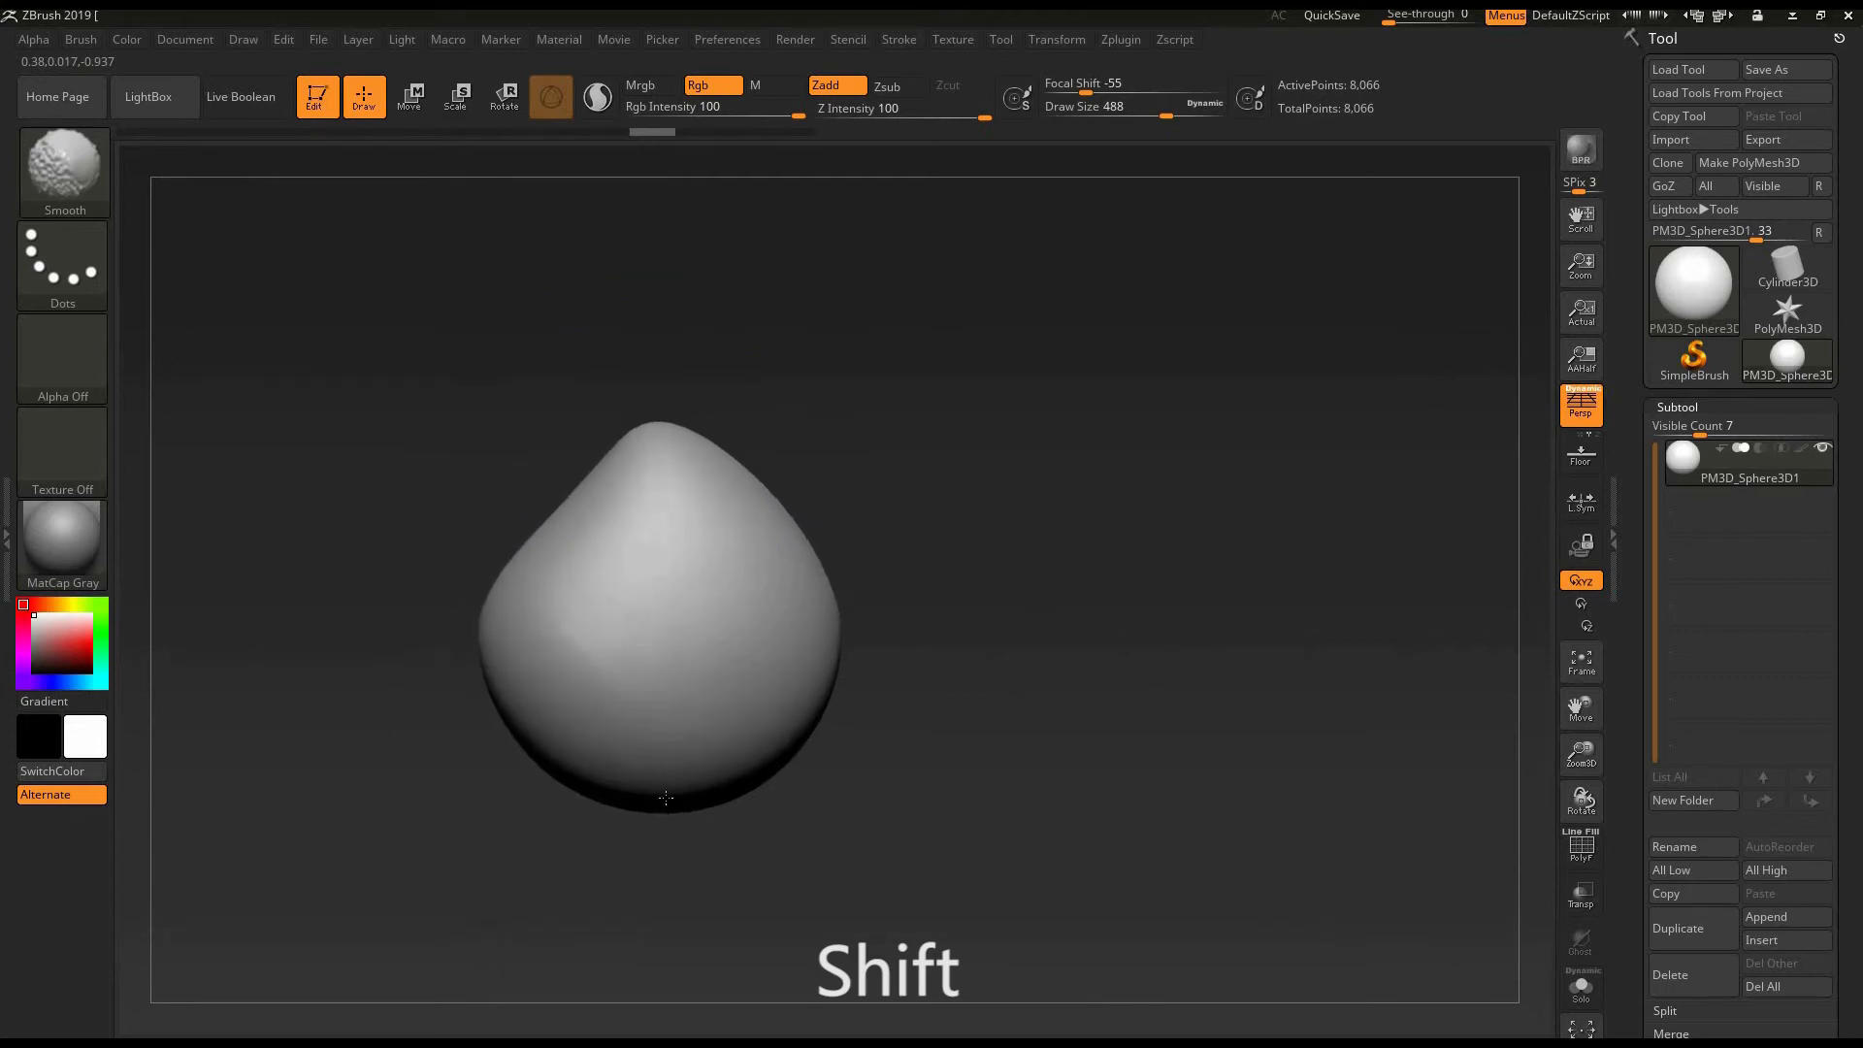
left_click_drag(666, 797, 621, 820, "shift")
- Stretch the top of the form upward and fill out its sides into a rounded teardrop with the Move brush
left_click_drag(1096, 529, 1246, 515, "alt")
mouse_move(1247, 515)
left_mouse_down()
mouse_move(1156, 505)
mouse_move(1281, 495)
left_mouse_up()
left_click_drag(799, 417, 826, 350)
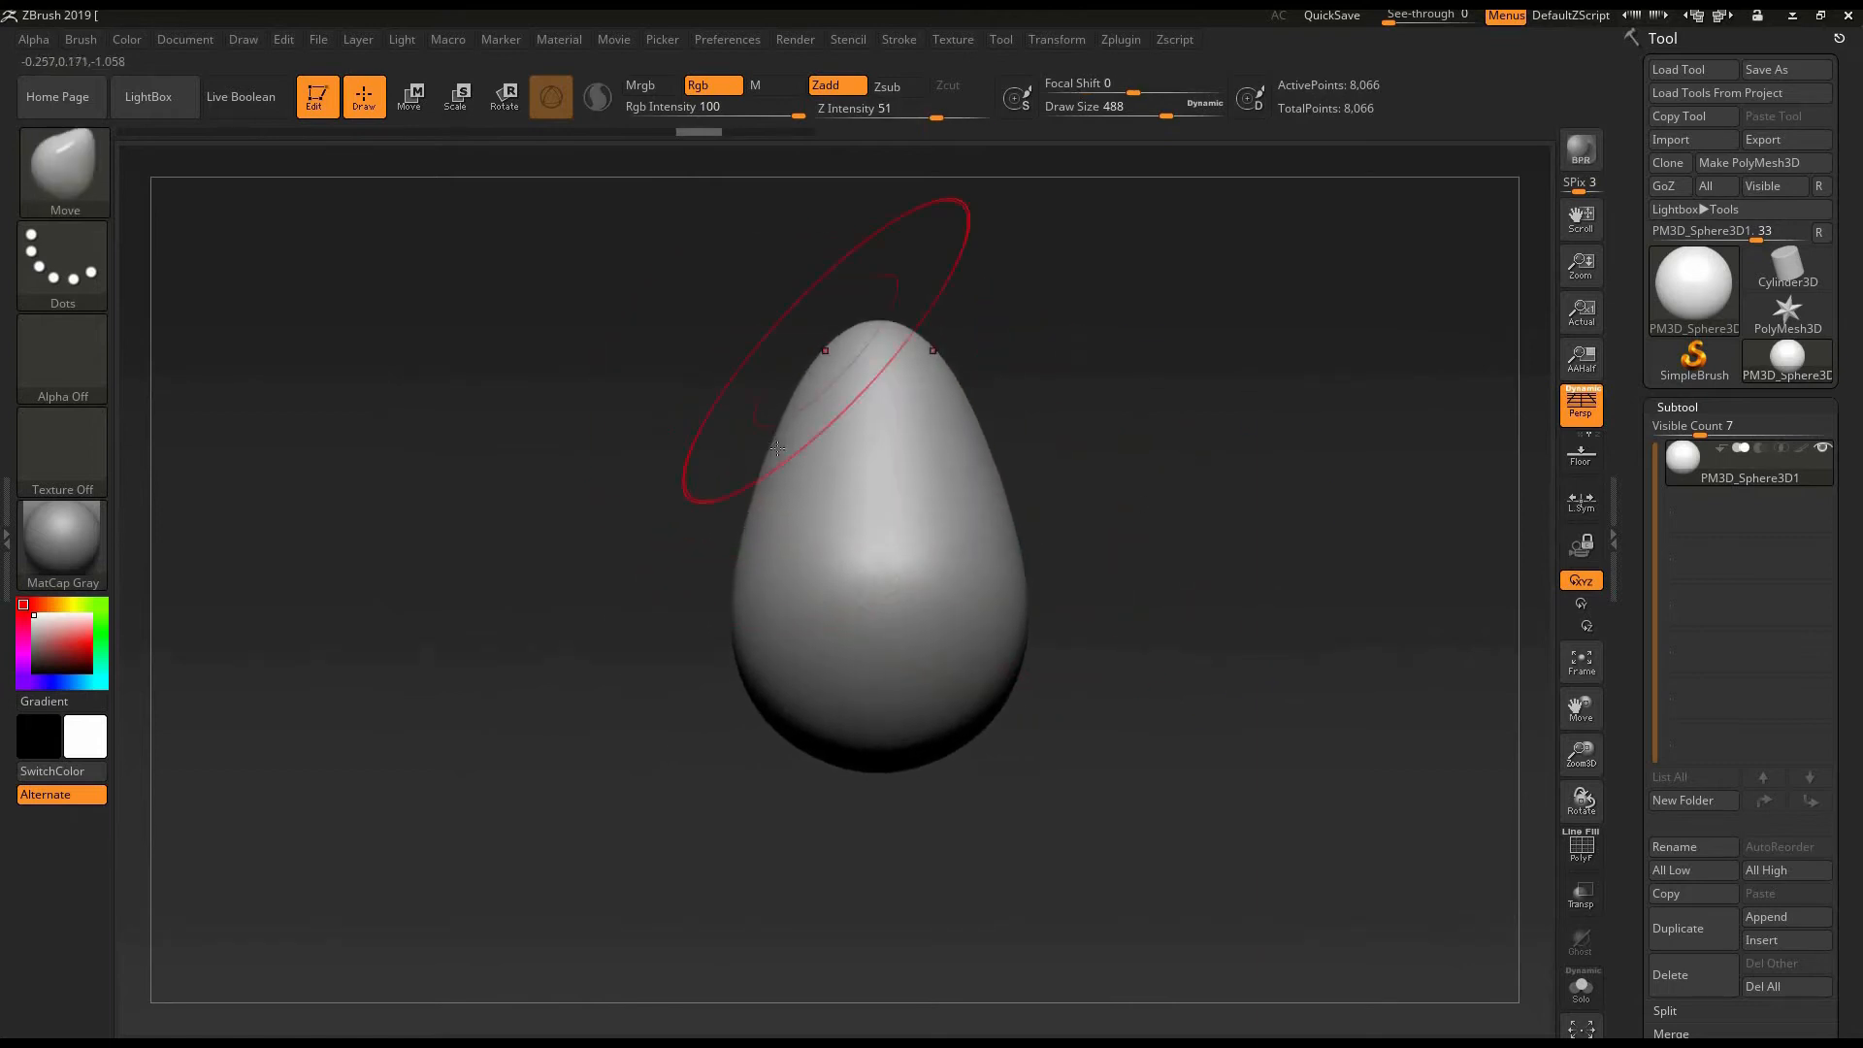
left_click_drag(775, 446, 748, 440)
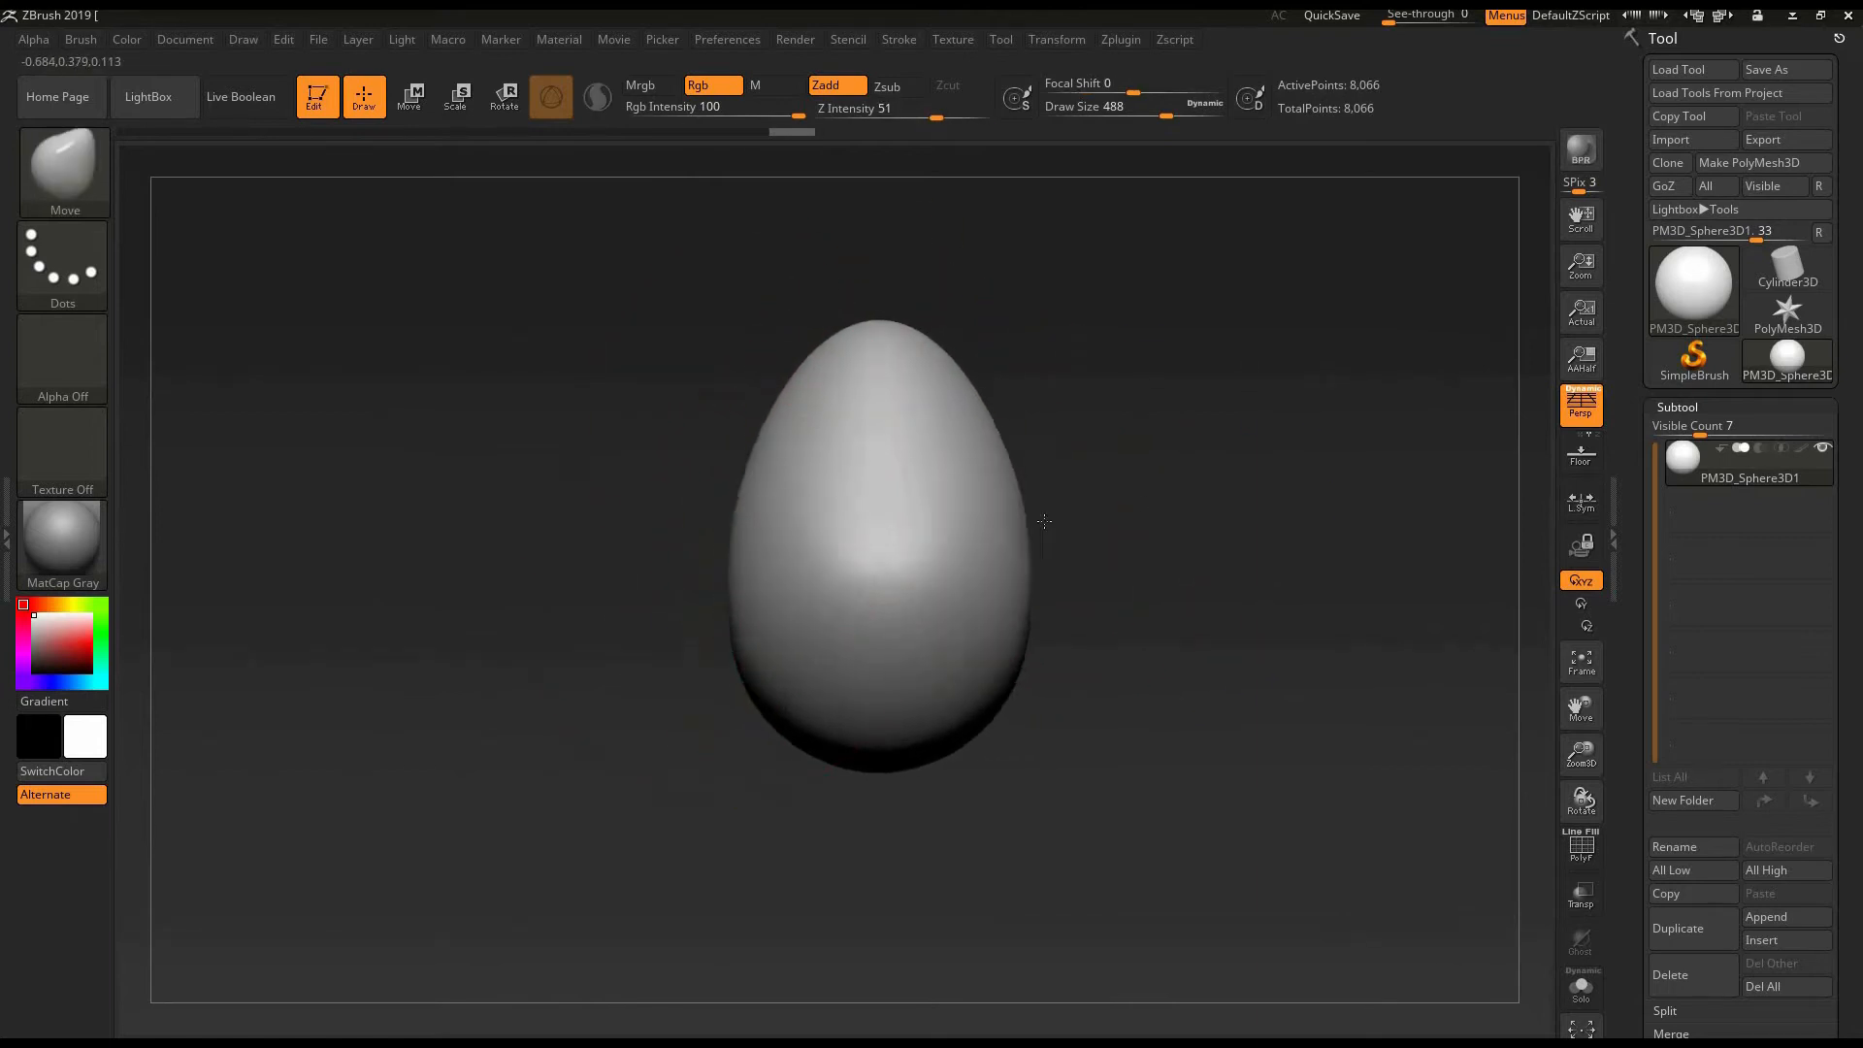
left_click_drag(1044, 522, 1061, 522)
left_click_drag(1235, 515, 1003, 554)
left_click_drag(1095, 512, 1327, 482, "alt")
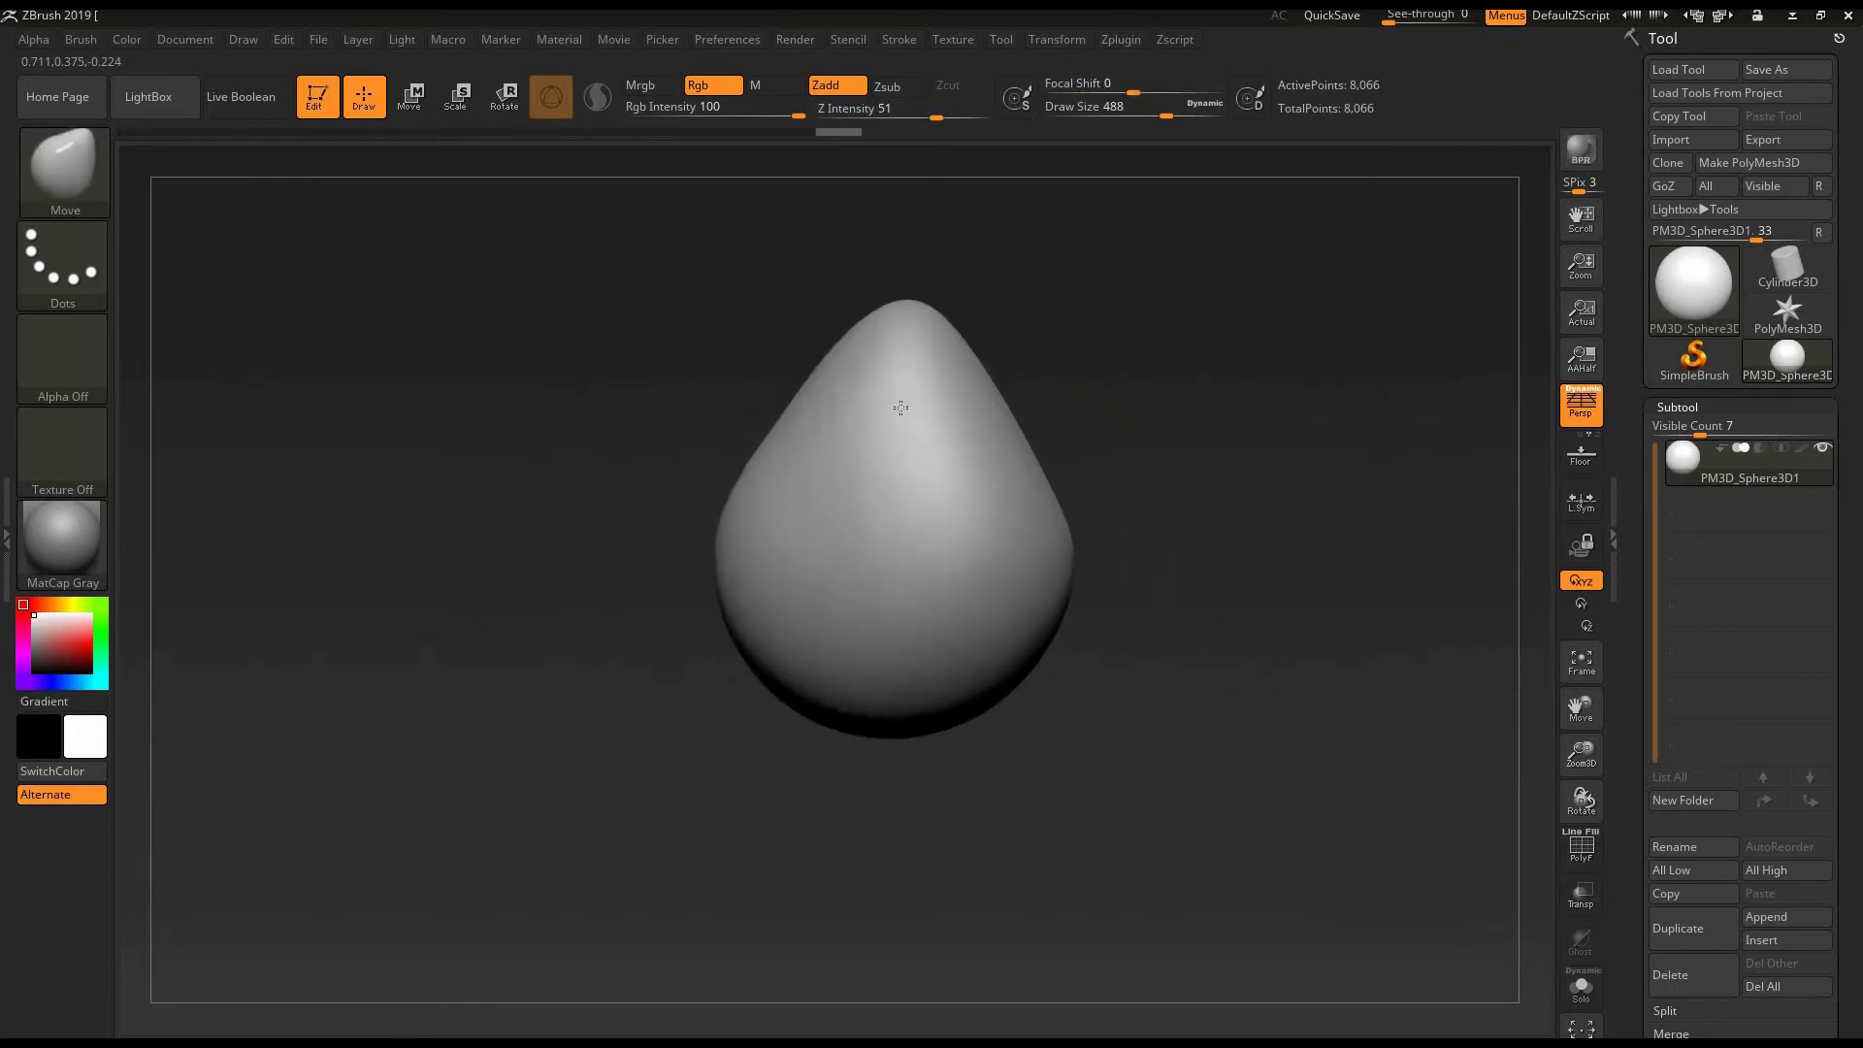
left_click_drag(900, 408, 917, 399)
left_click_drag(1107, 754, 1081, 816, "alt")
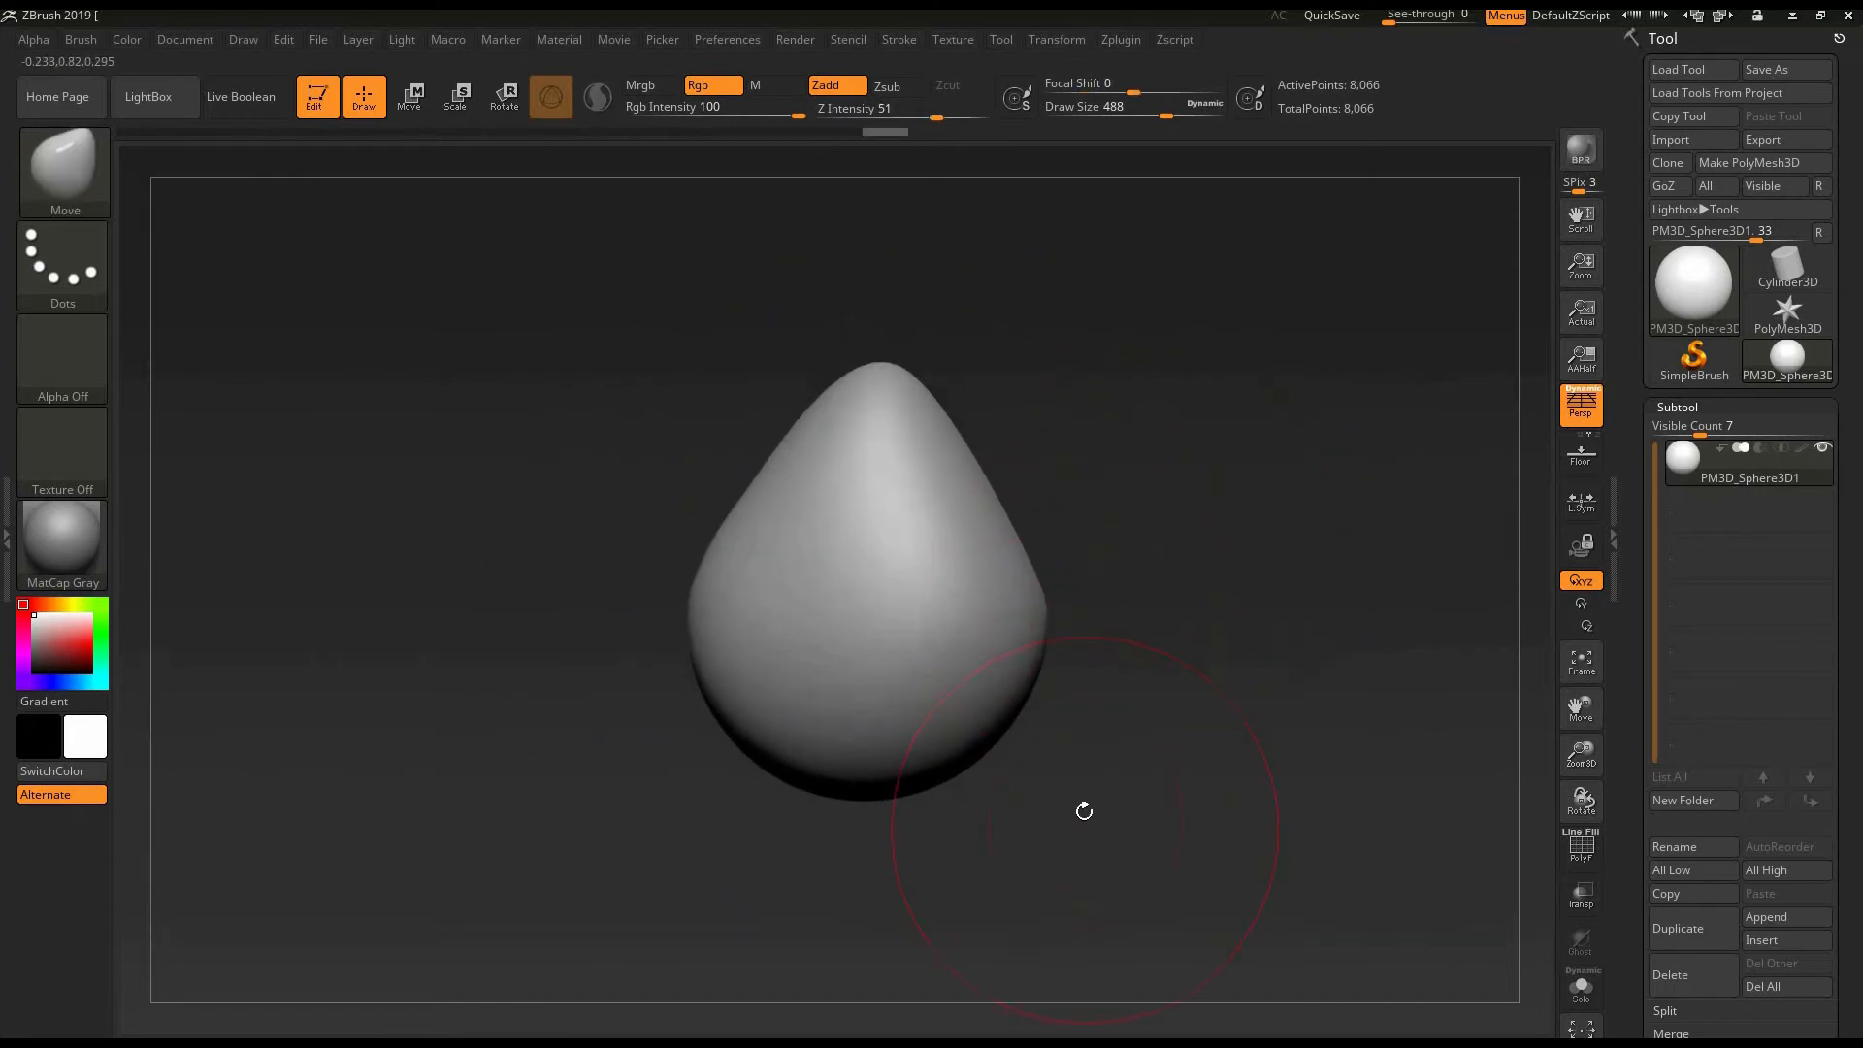
- Switch to the ClayBuildup brush and reduce its Draw Size to 248
left_click(62, 176)
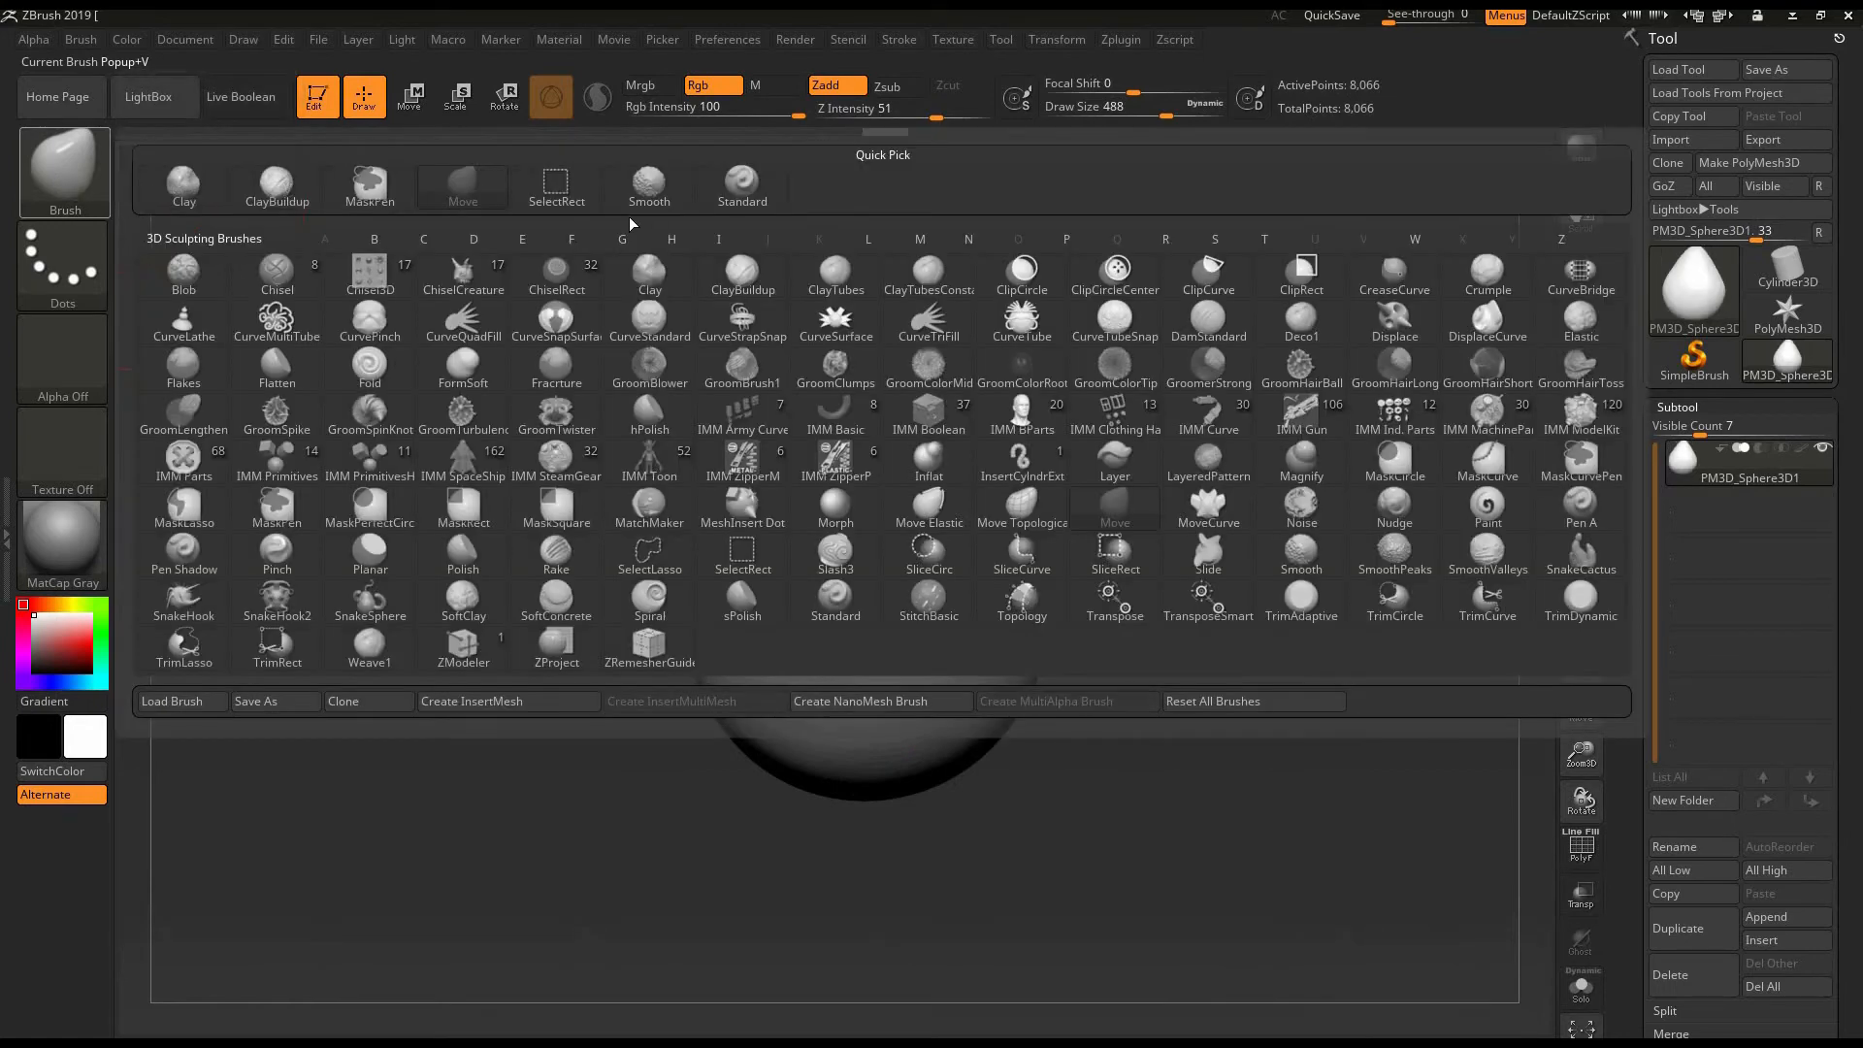
left_click(284, 201)
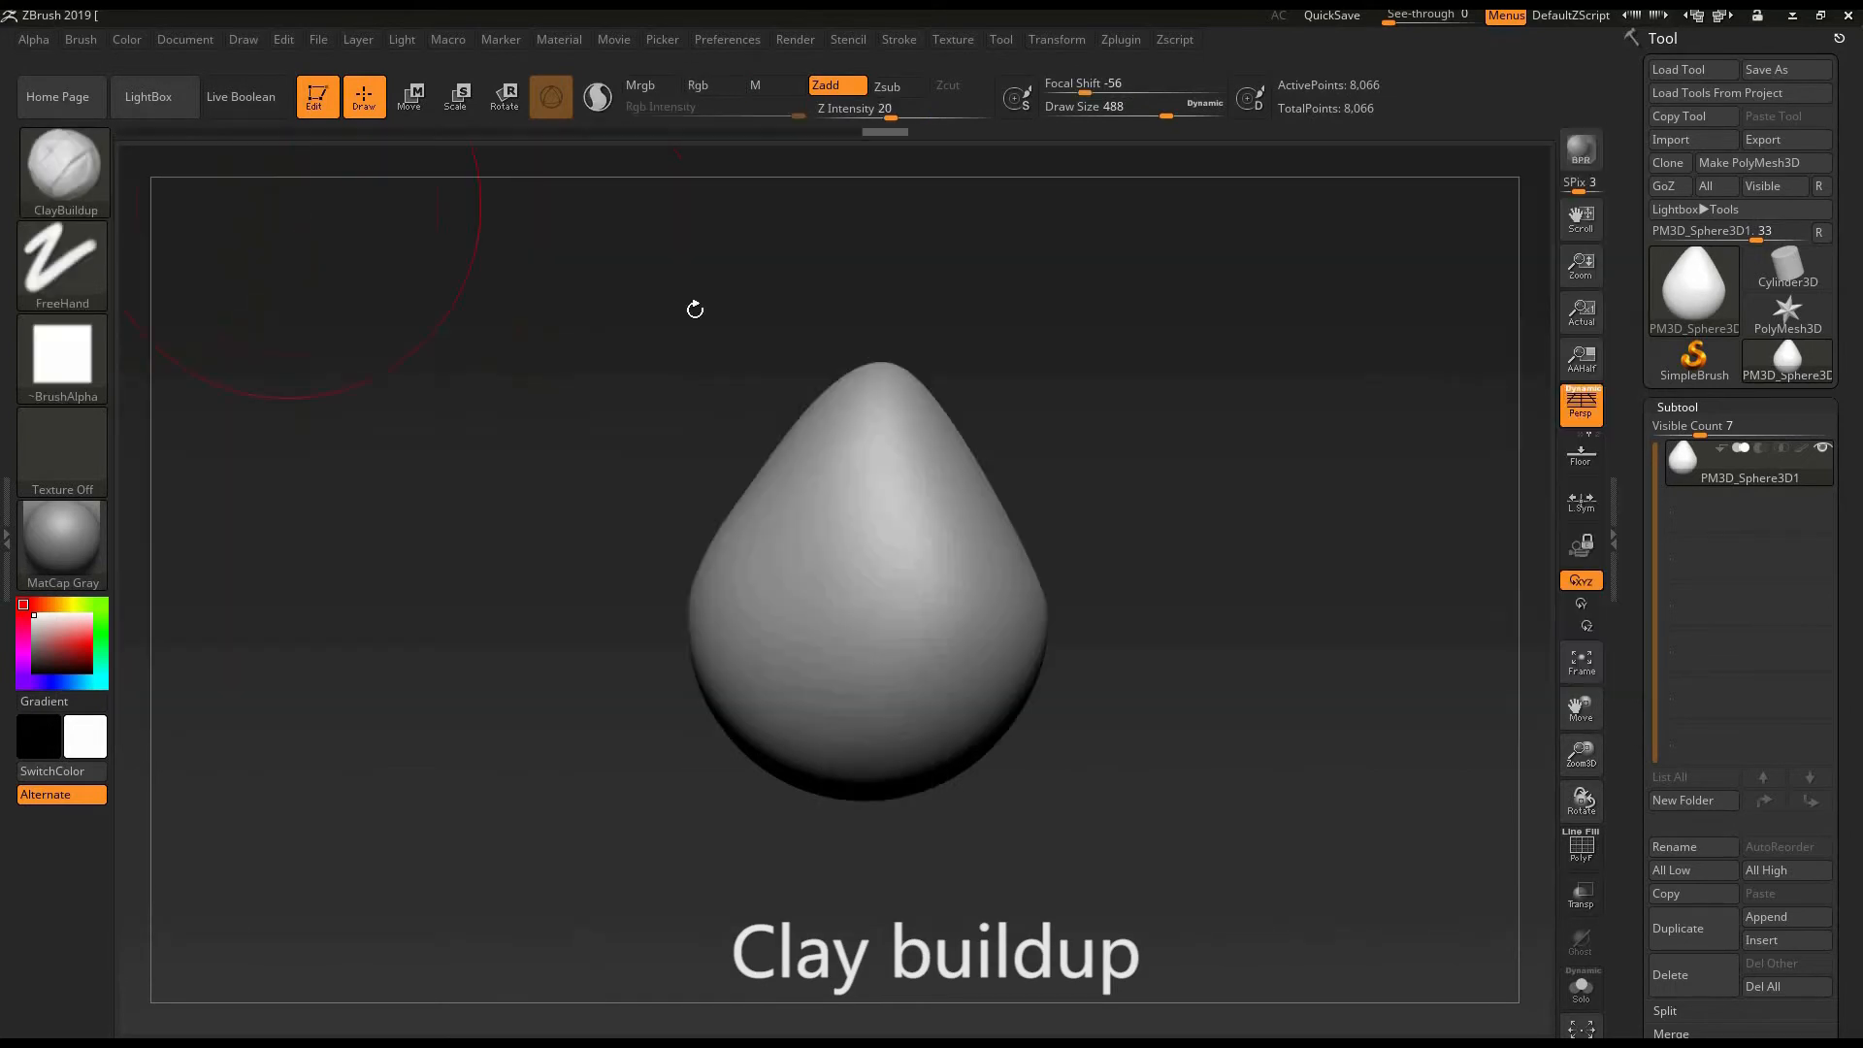
mouse_move(1115, 582)
left_mouse_down("alt")
mouse_move(1139, 624)
mouse_move(1132, 606)
left_mouse_up("alt")
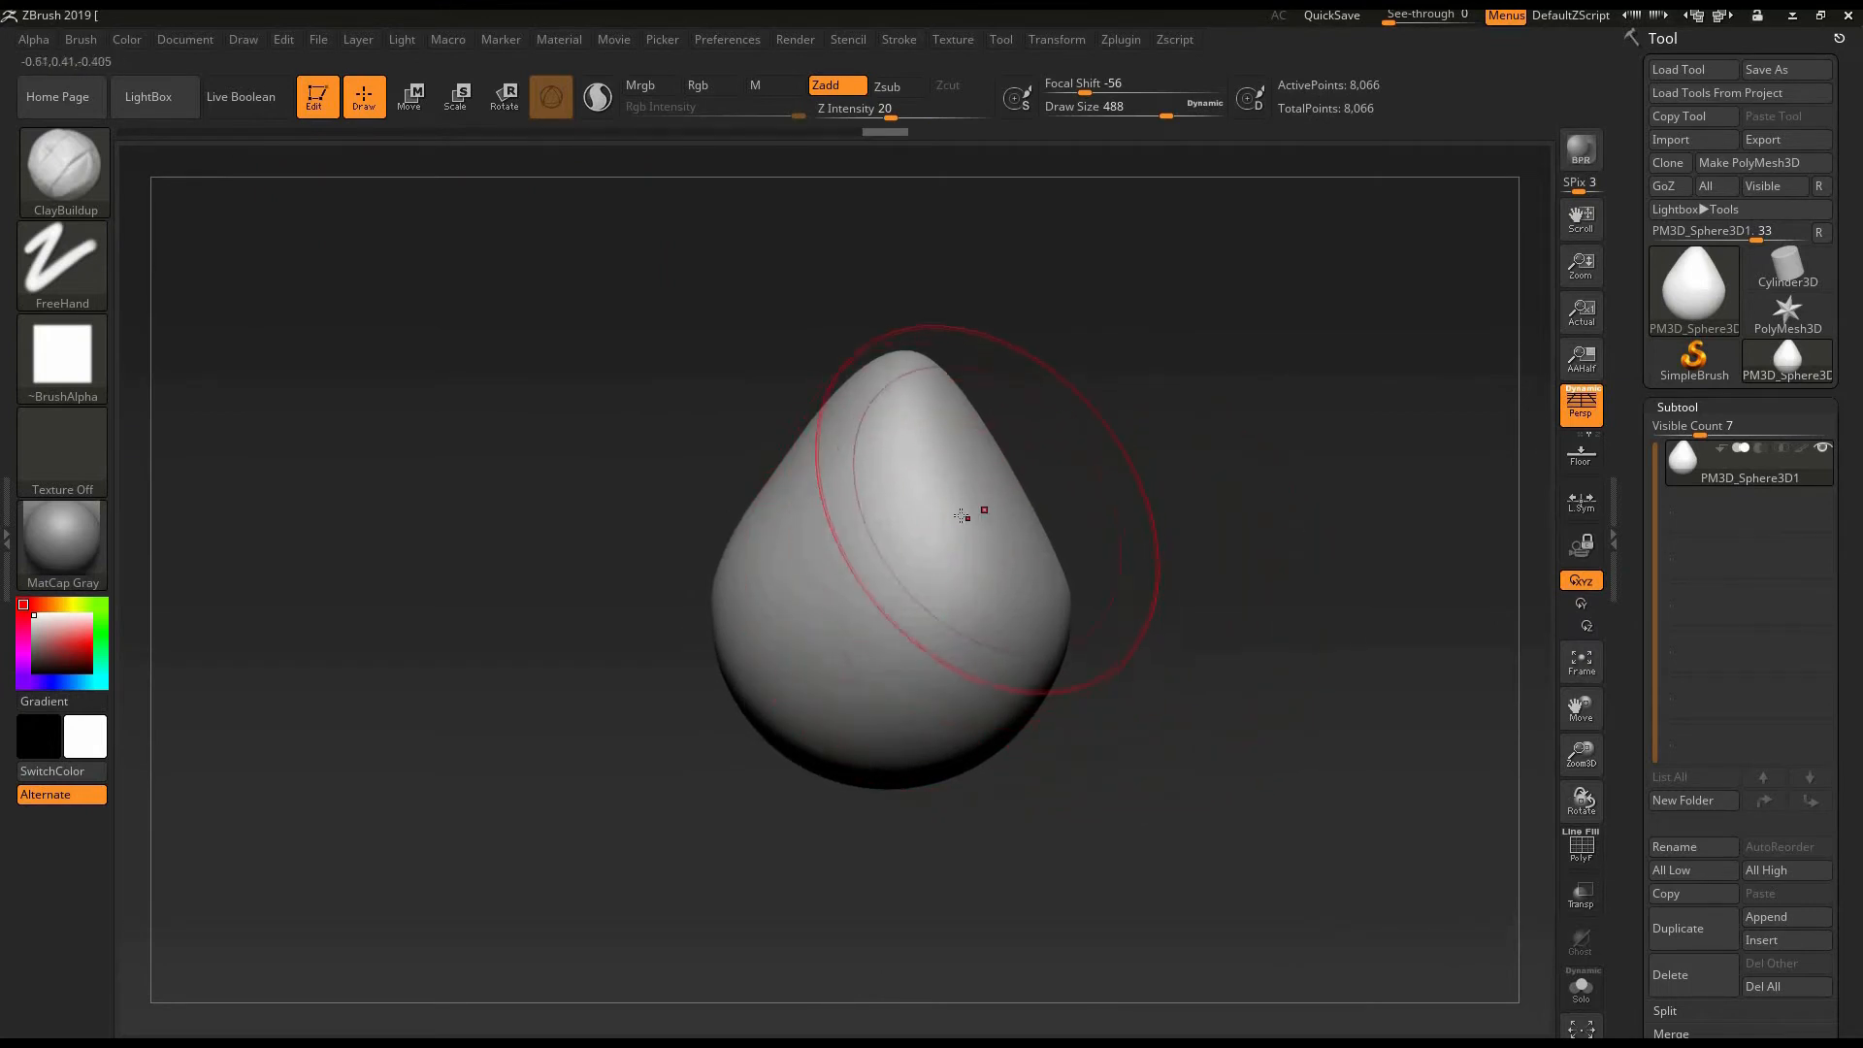
key("bracketleft")
key("bracketleft")
key("bracketleft")
key("bracketleft")
key("bracketleft")
key("bracketleft")
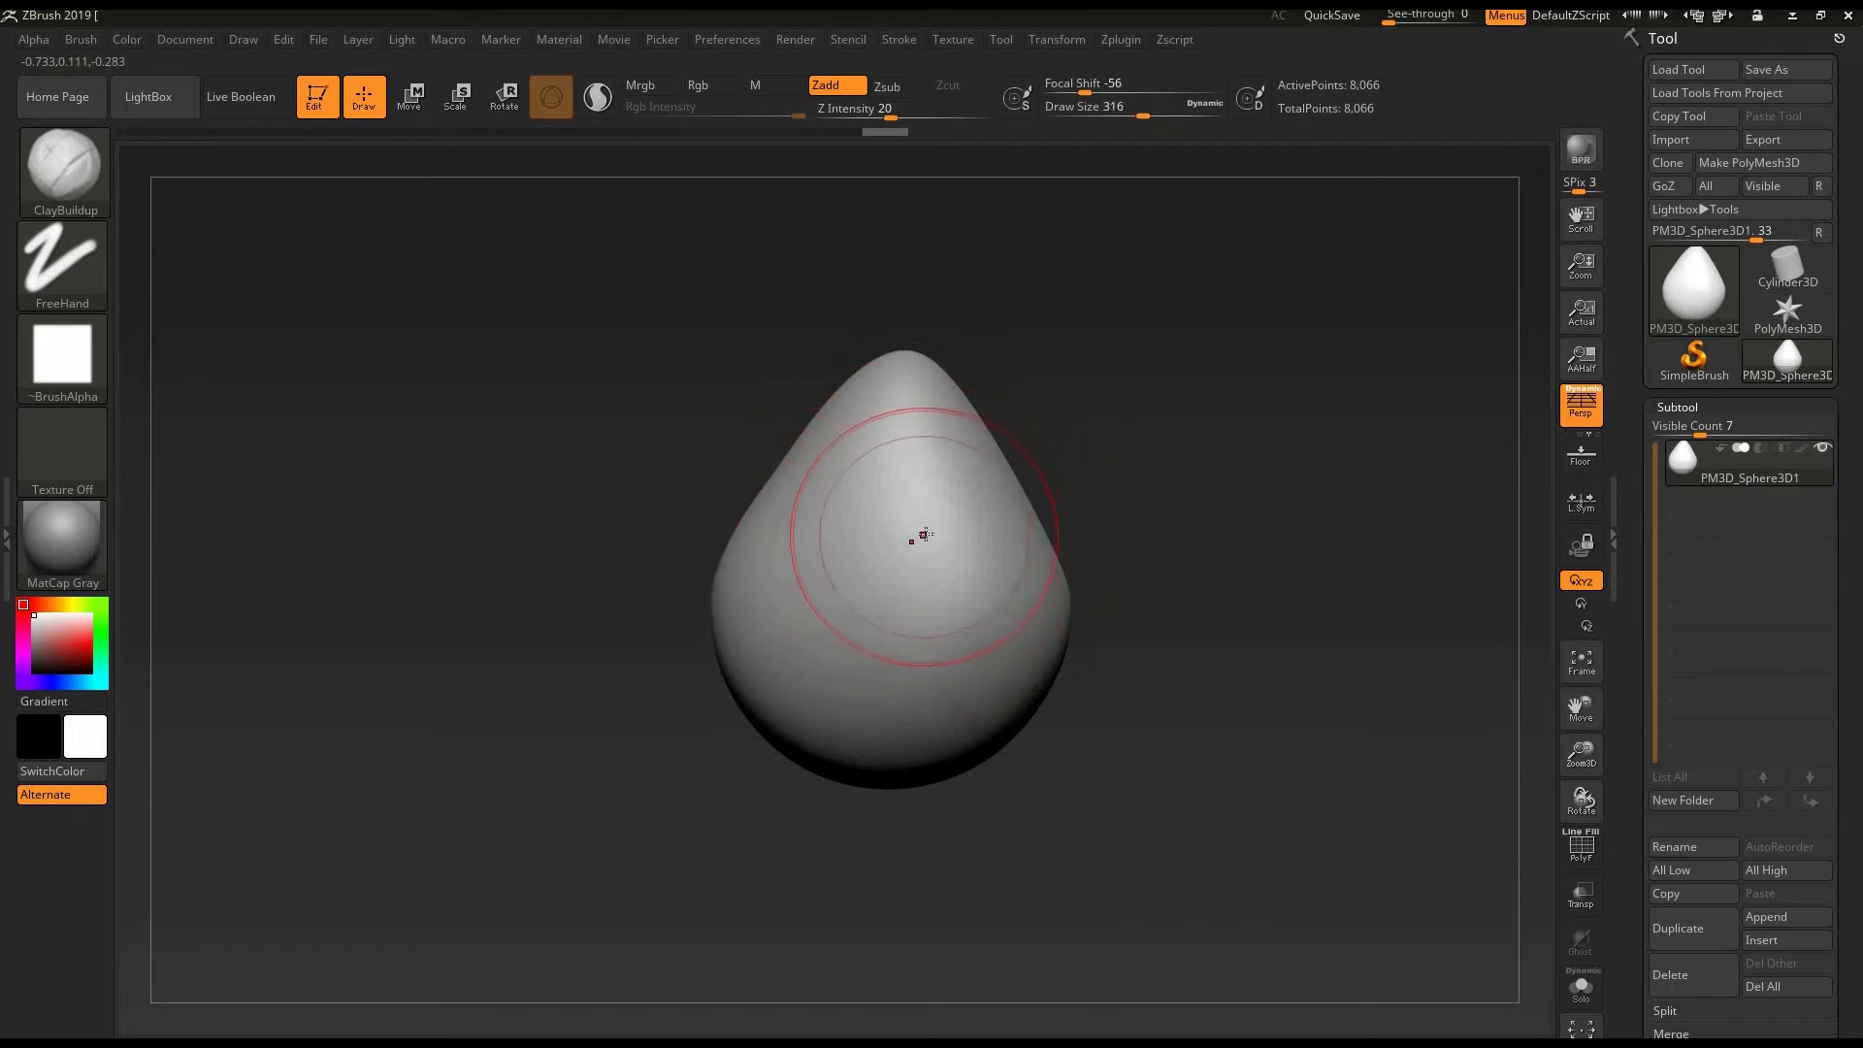
left_click_drag(1120, 535, 1197, 557, "alt")
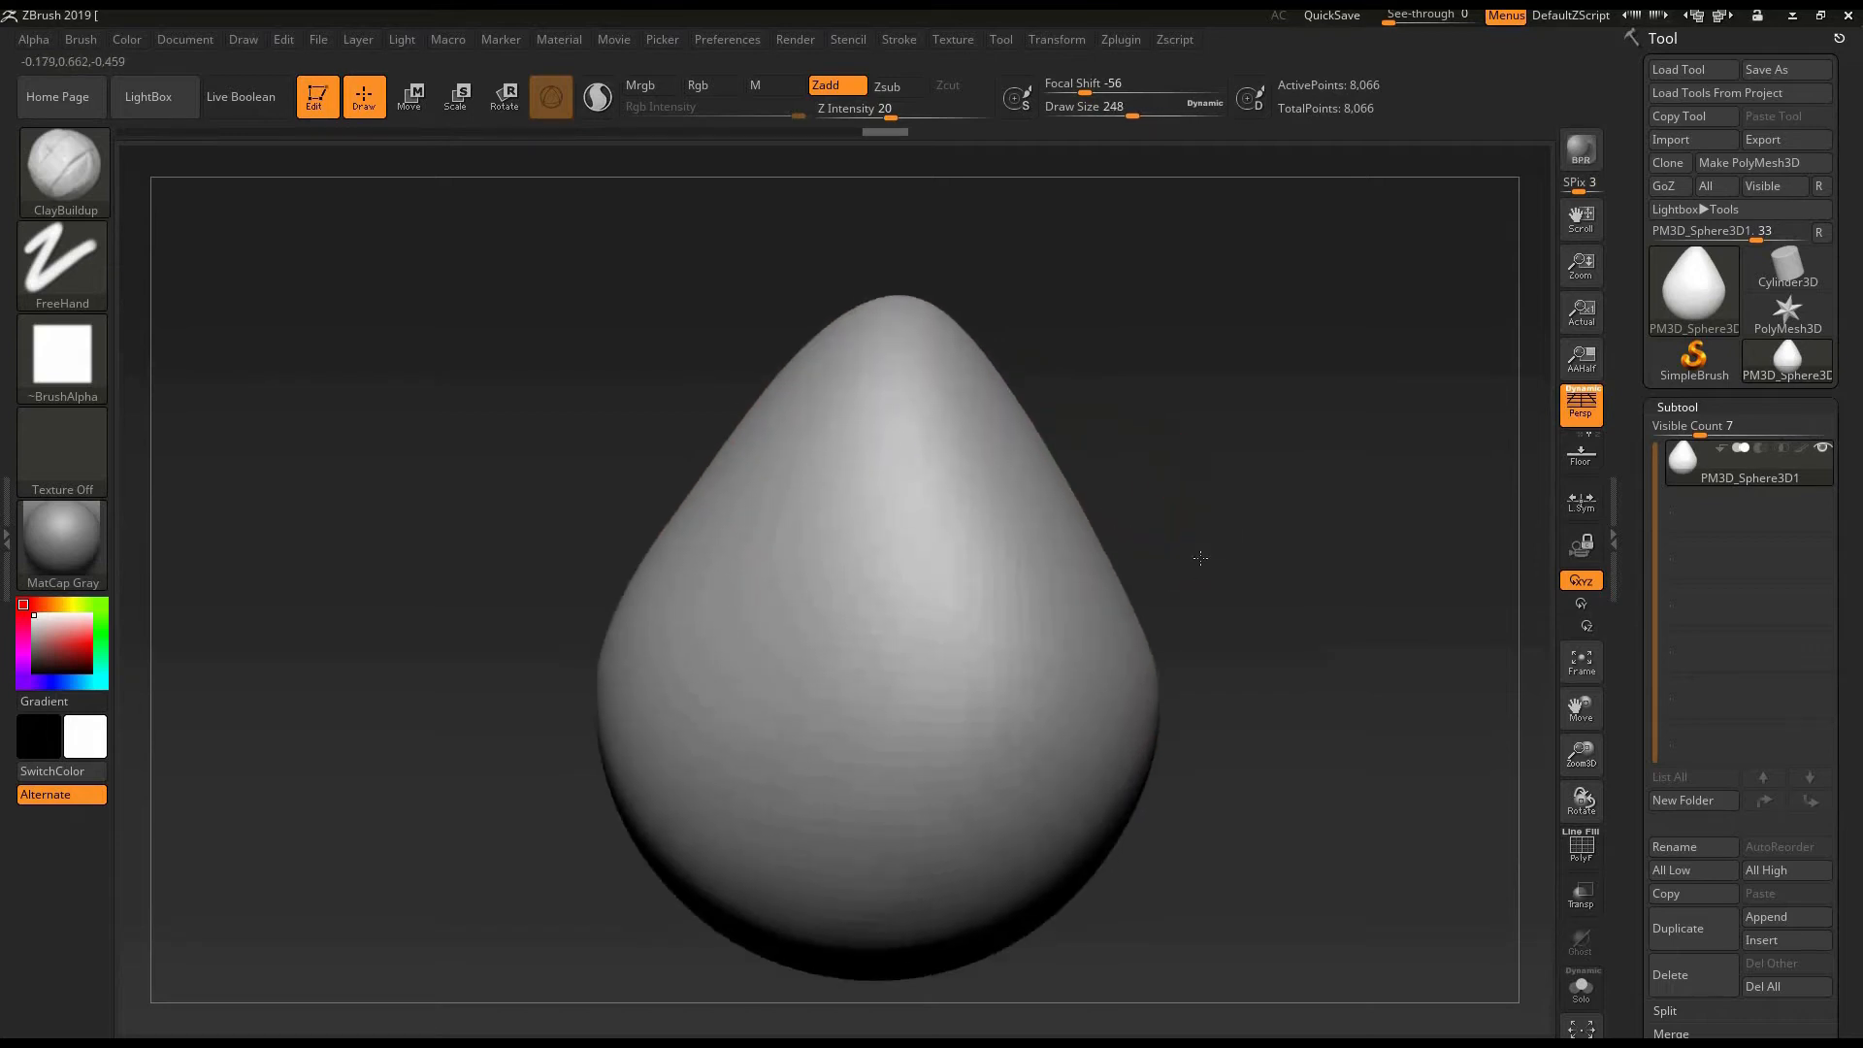
left_click_drag(601, 371, 594, 317, "alt")
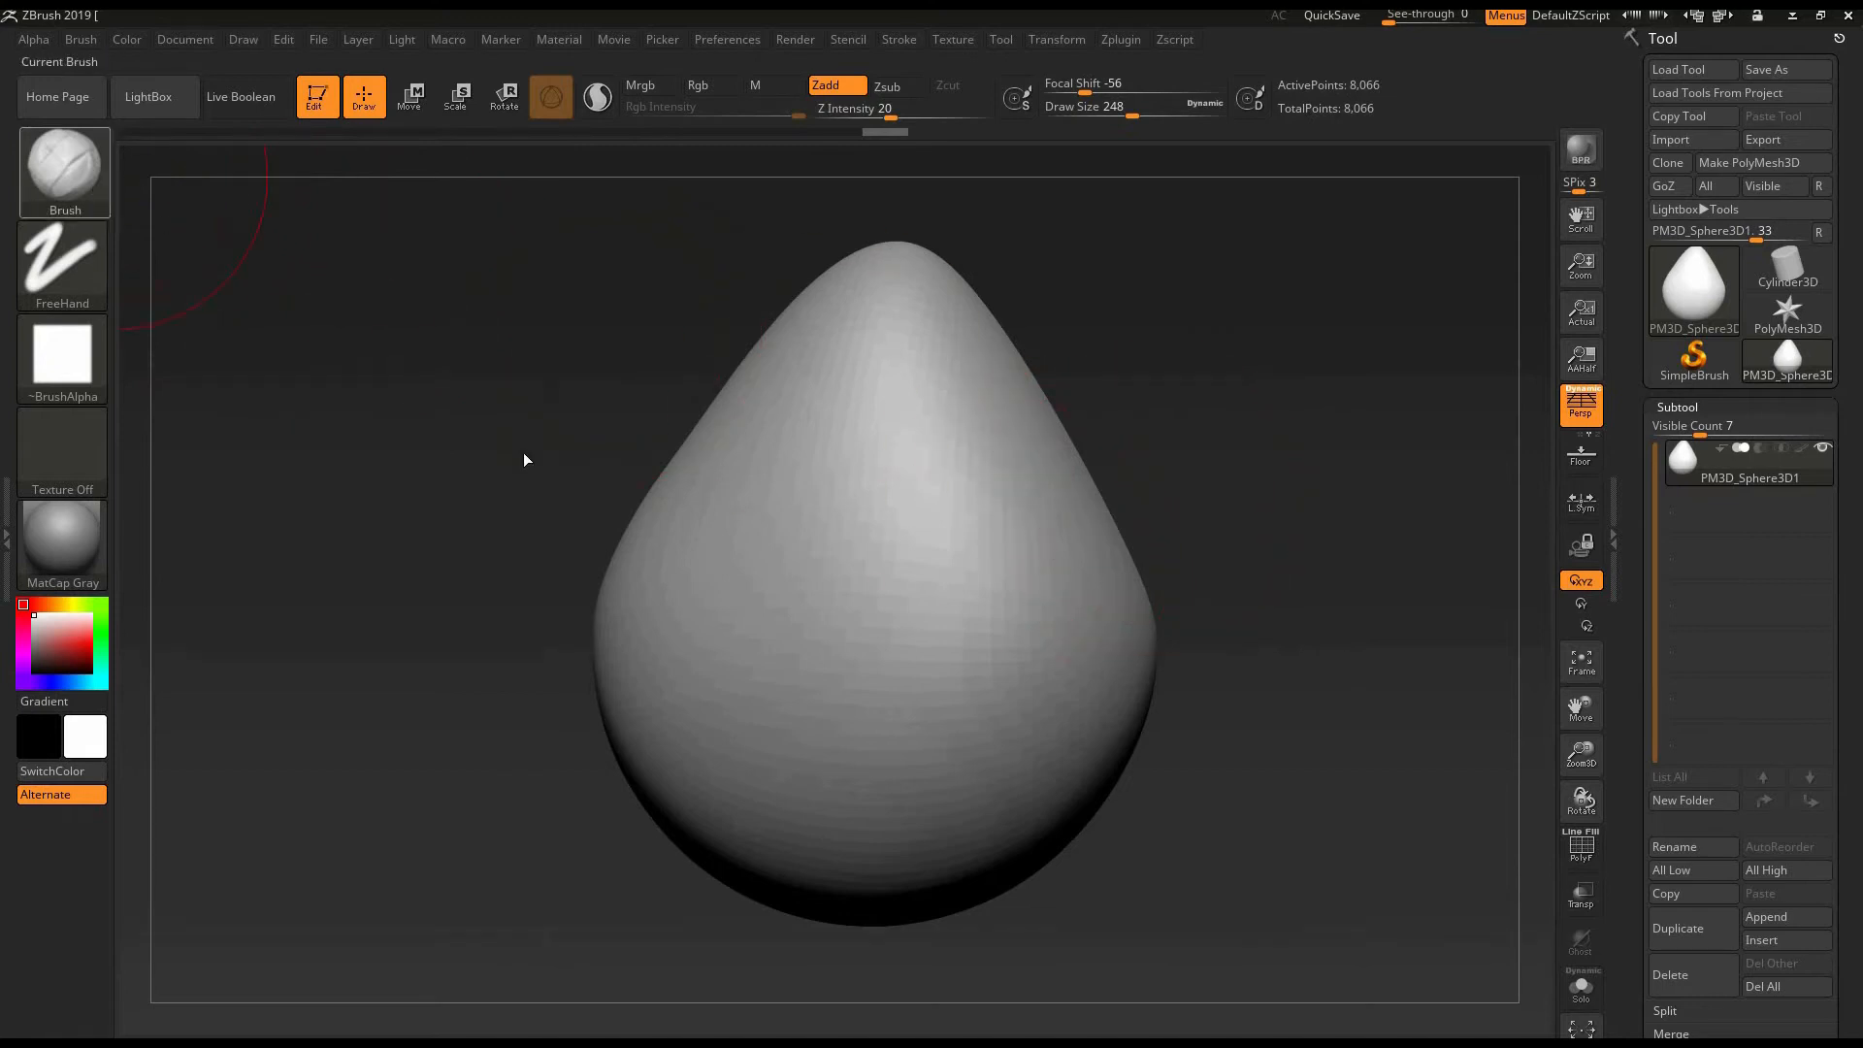
- Pick the ClayBuildup brush and build up broad vertical bands of clay on the side of the teardrop
key("b")
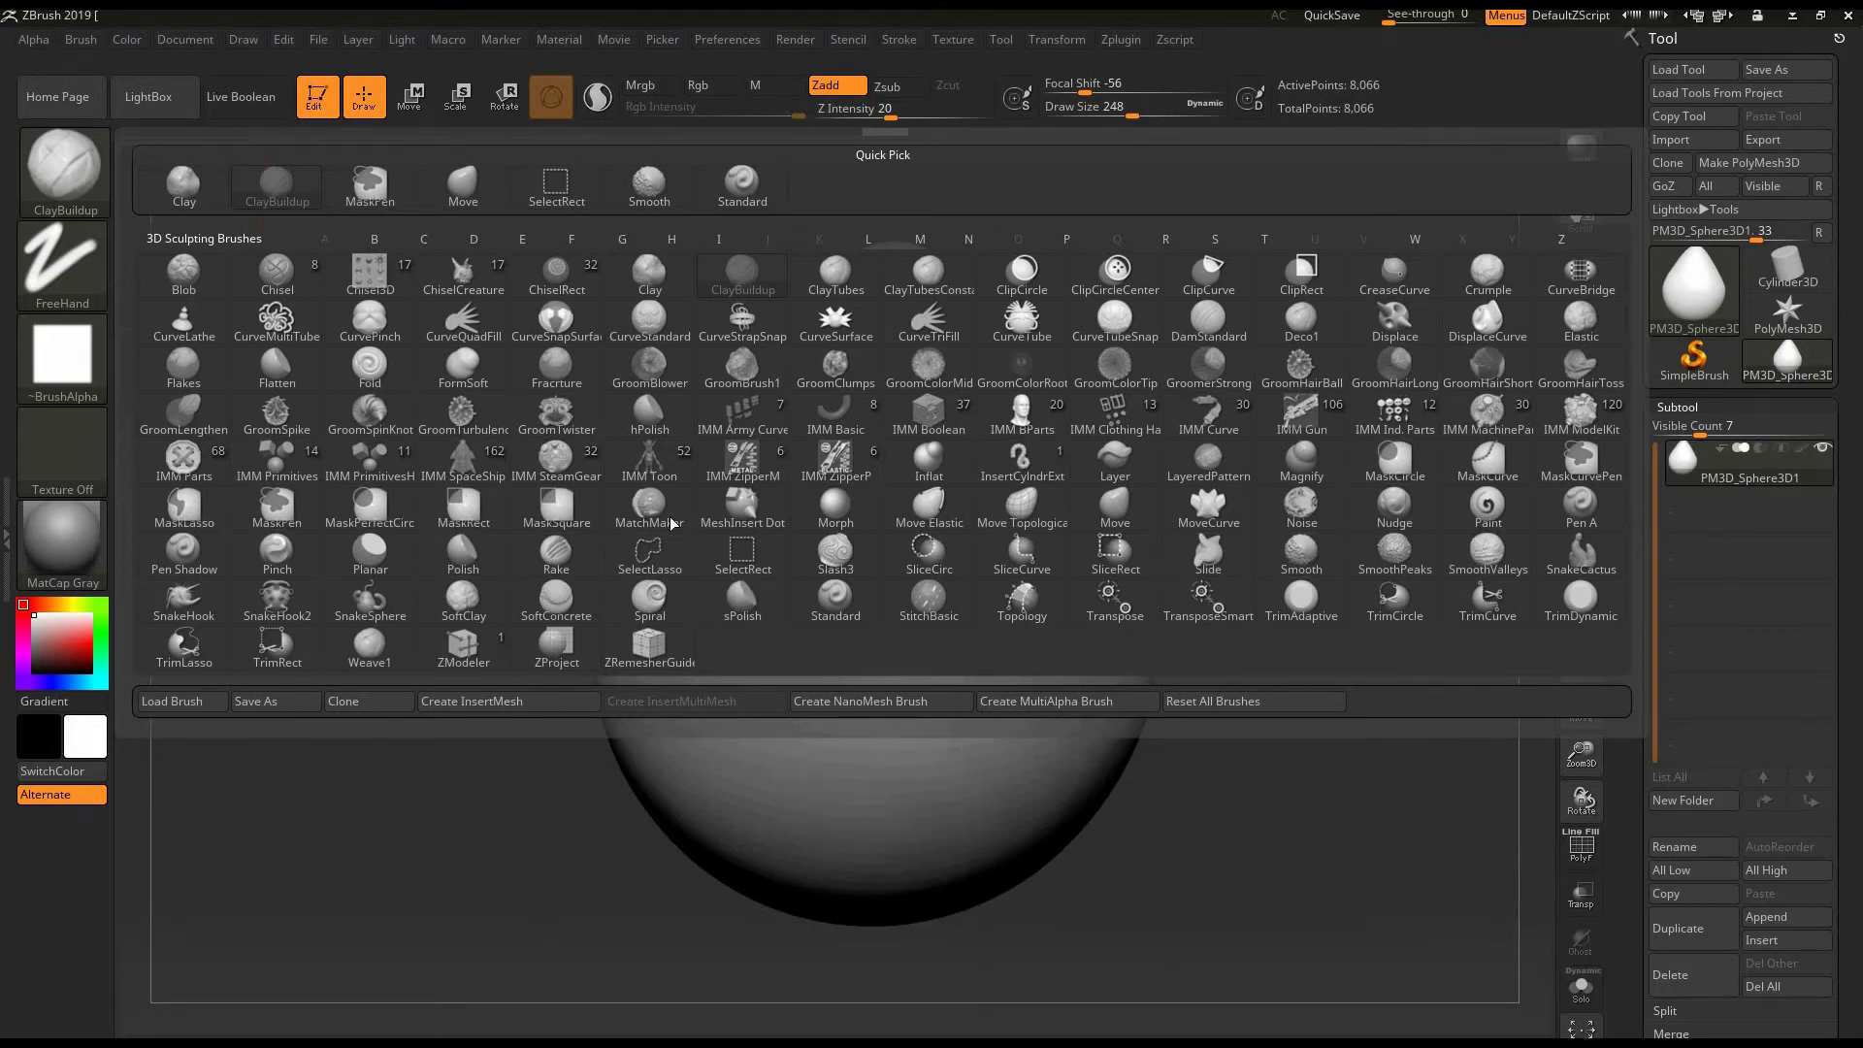
left_click(277, 191)
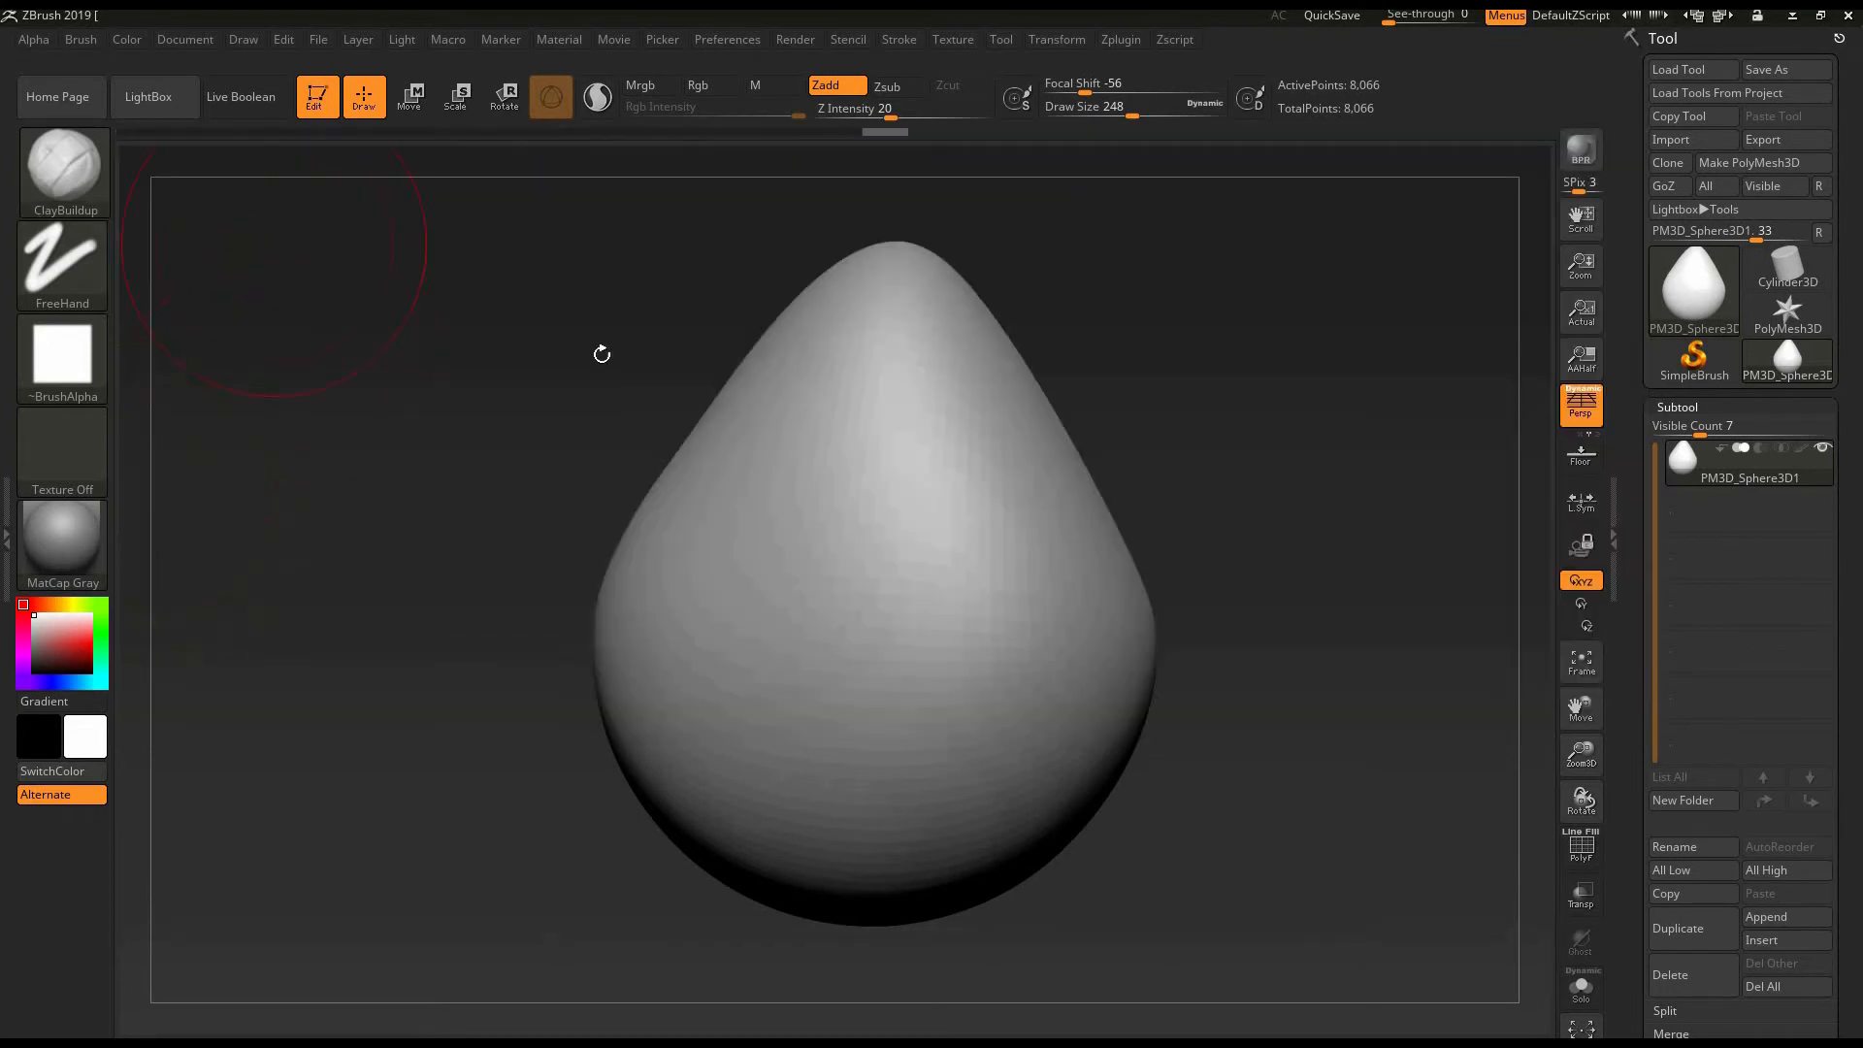
mouse_move(1271, 564)
left_mouse_down()
mouse_move(1248, 603)
mouse_move(608, 537)
left_mouse_up()
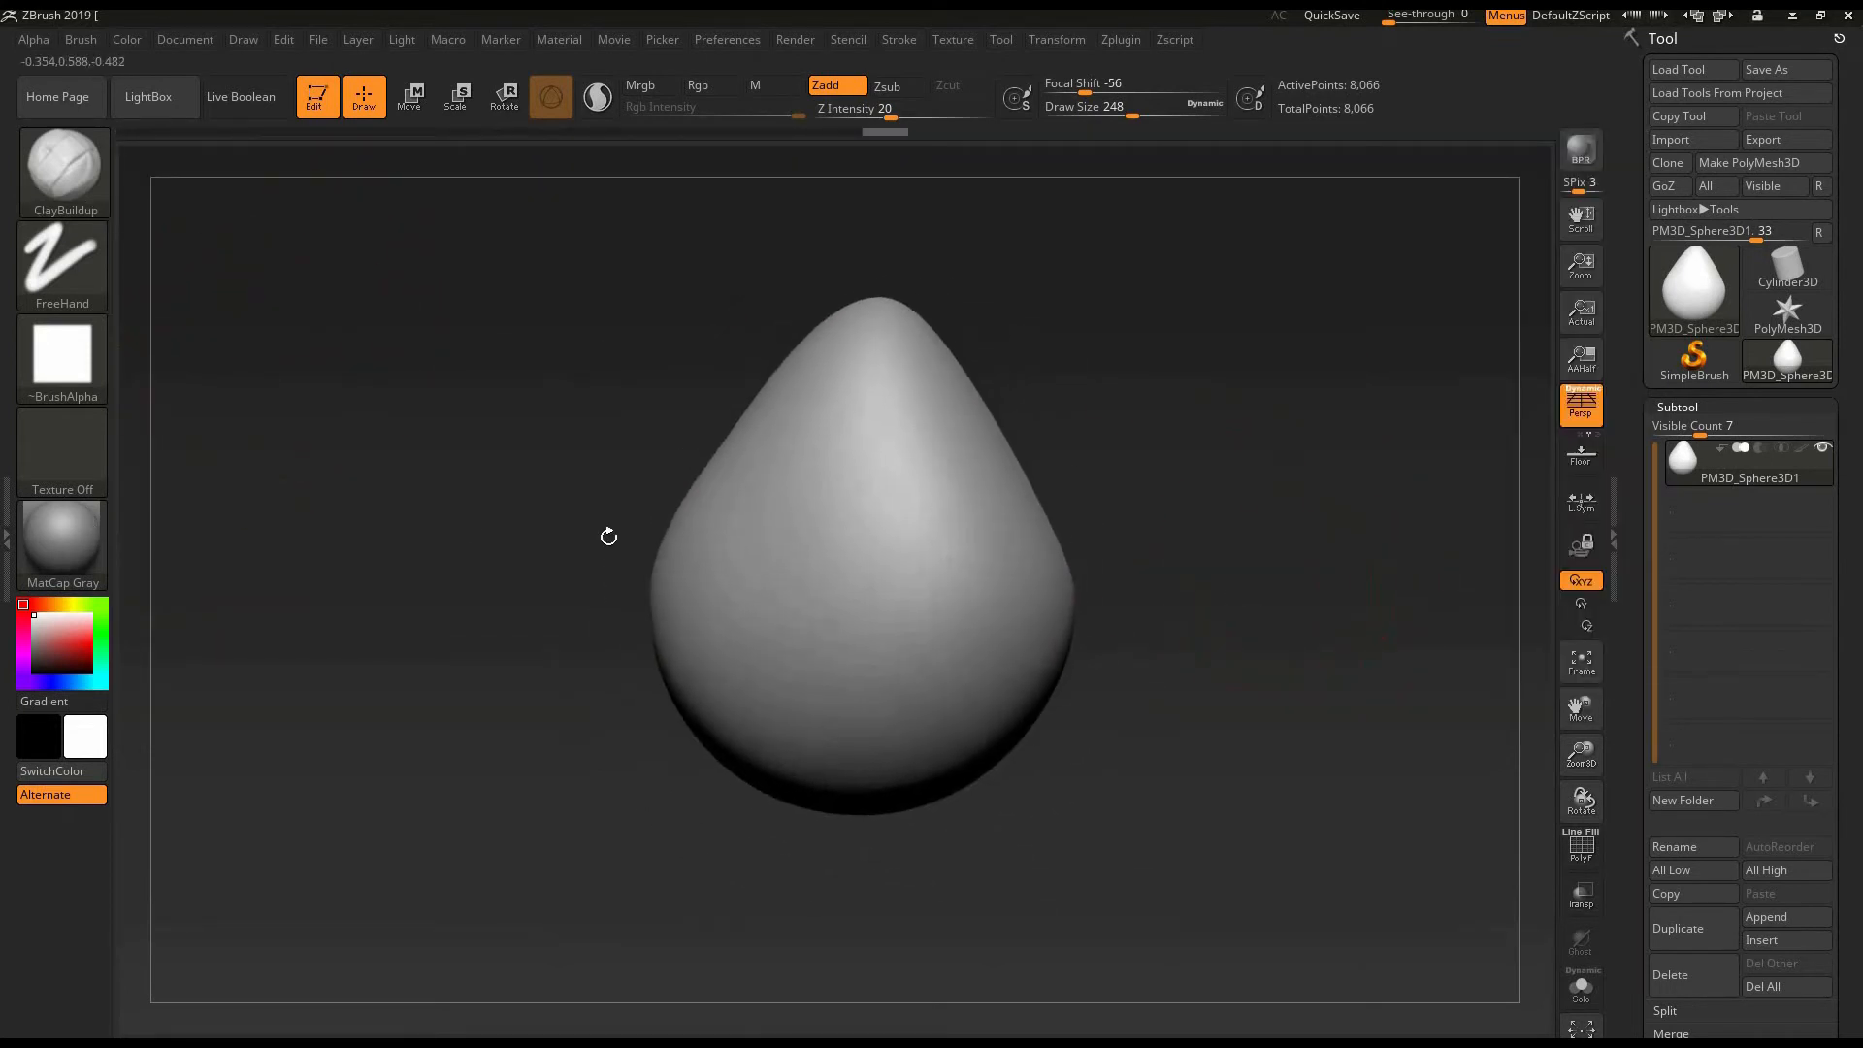
left_click_drag(1198, 522, 1209, 595)
mouse_move(1216, 547)
left_mouse_down()
mouse_move(1289, 541)
mouse_move(1206, 578)
mouse_move(1106, 569)
mouse_move(775, 472)
mouse_move(775, 400)
mouse_move(851, 470)
mouse_move(850, 423)
mouse_move(854, 611)
left_mouse_up()
left_click_drag(621, 491, 805, 487)
mouse_move(642, 450)
left_mouse_down()
mouse_move(661, 406)
mouse_move(626, 621)
left_mouse_up()
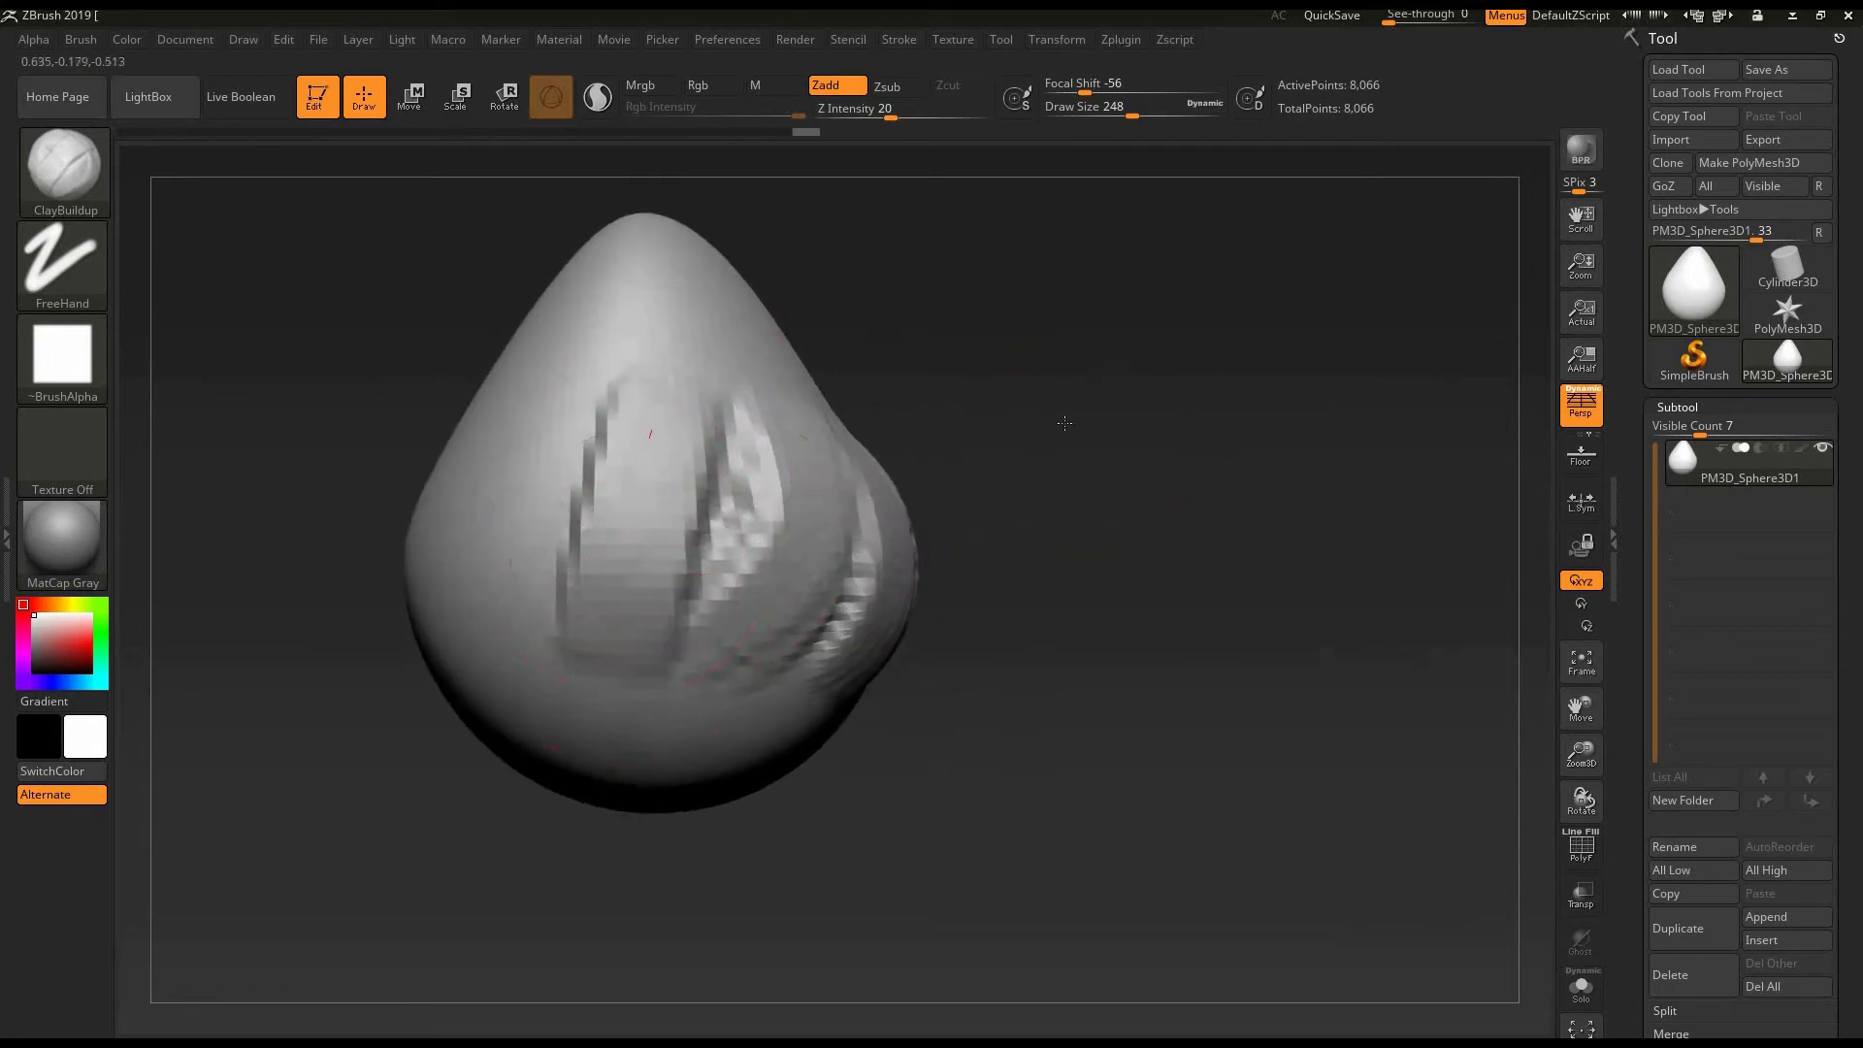
- Add more broad vertical ClayBuildup bands around the remaining sides of the form
left_click_drag(1065, 420, 1247, 404)
mouse_move(725, 569)
left_mouse_down()
mouse_move(764, 427)
mouse_move(719, 611)
left_mouse_up()
left_click_drag(1165, 433, 1234, 433, "alt")
left_click_drag(694, 379, 718, 365)
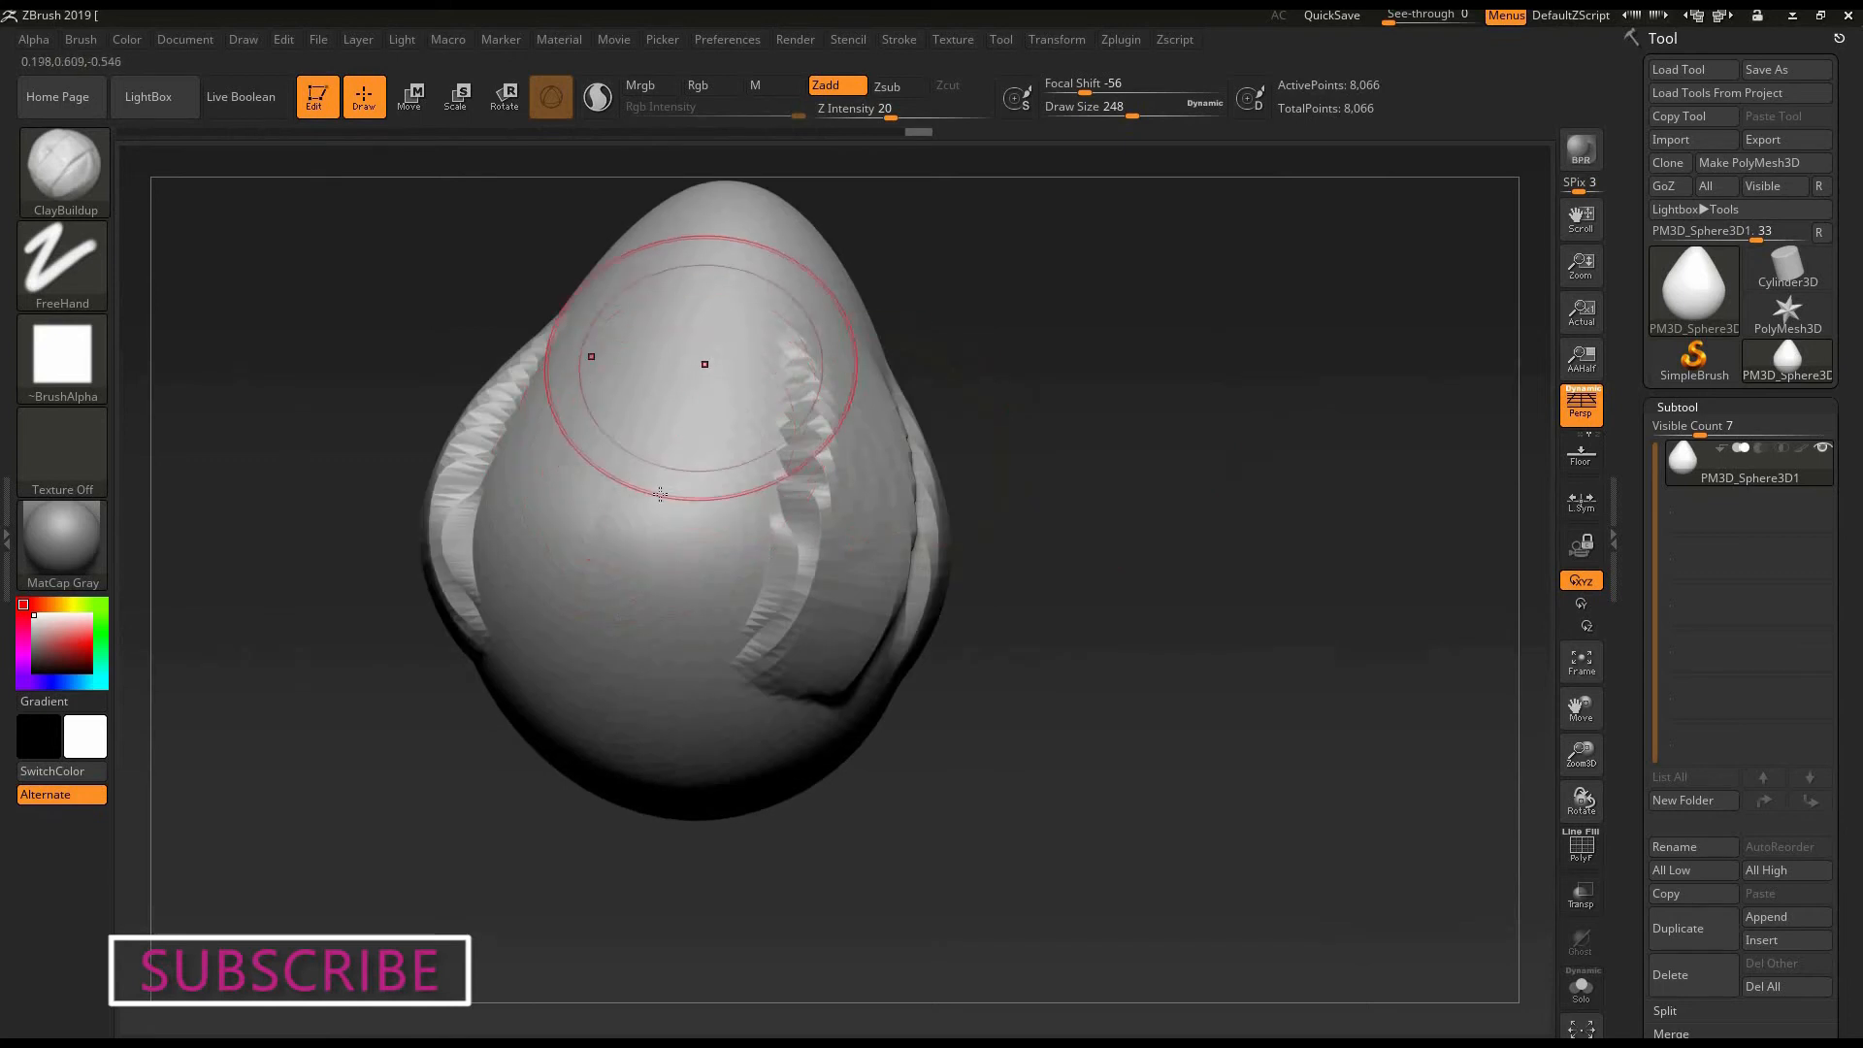
left_click_drag(592, 437, 590, 635)
mouse_move(1059, 480)
left_mouse_down()
mouse_move(1058, 199)
mouse_move(1116, 267)
mouse_move(1273, 341)
left_mouse_up()
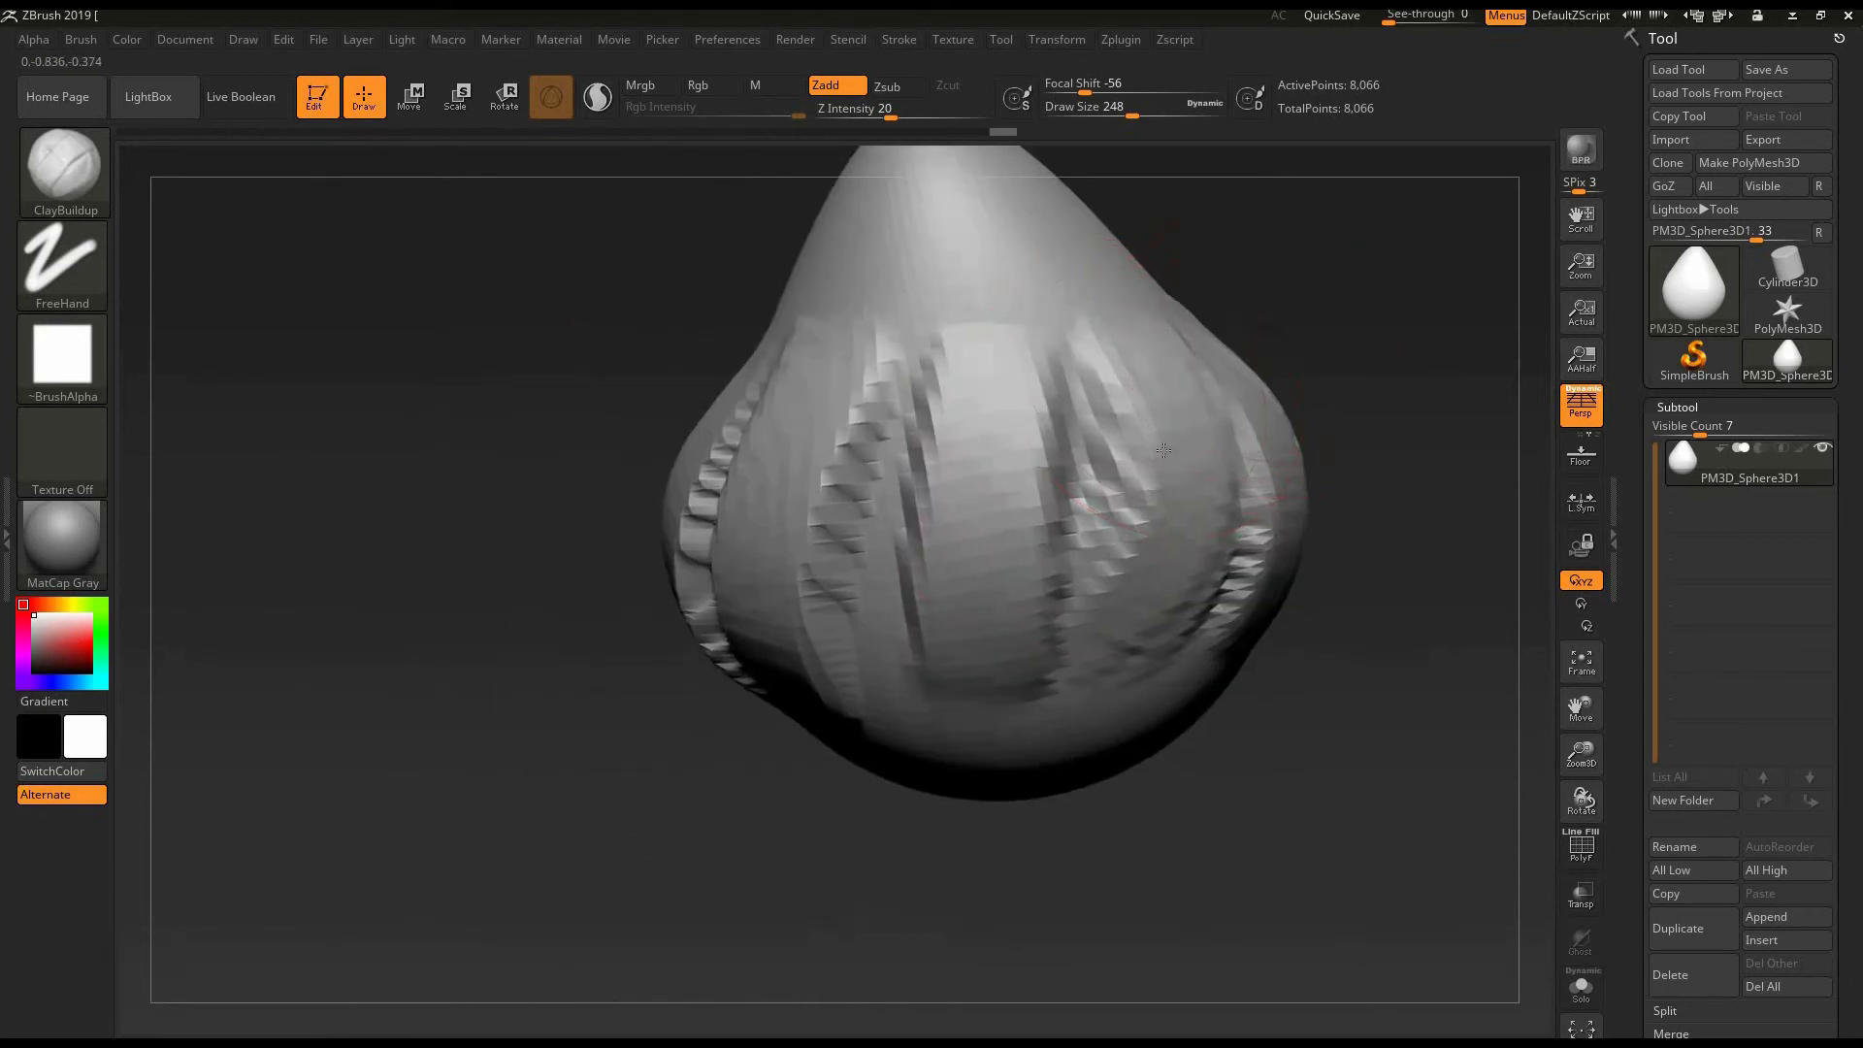
left_click_drag(1341, 479, 1239, 498, "alt")
mouse_move(1161, 408)
left_mouse_down()
mouse_move(1178, 543)
mouse_move(1109, 588)
mouse_move(1164, 570)
left_mouse_up()
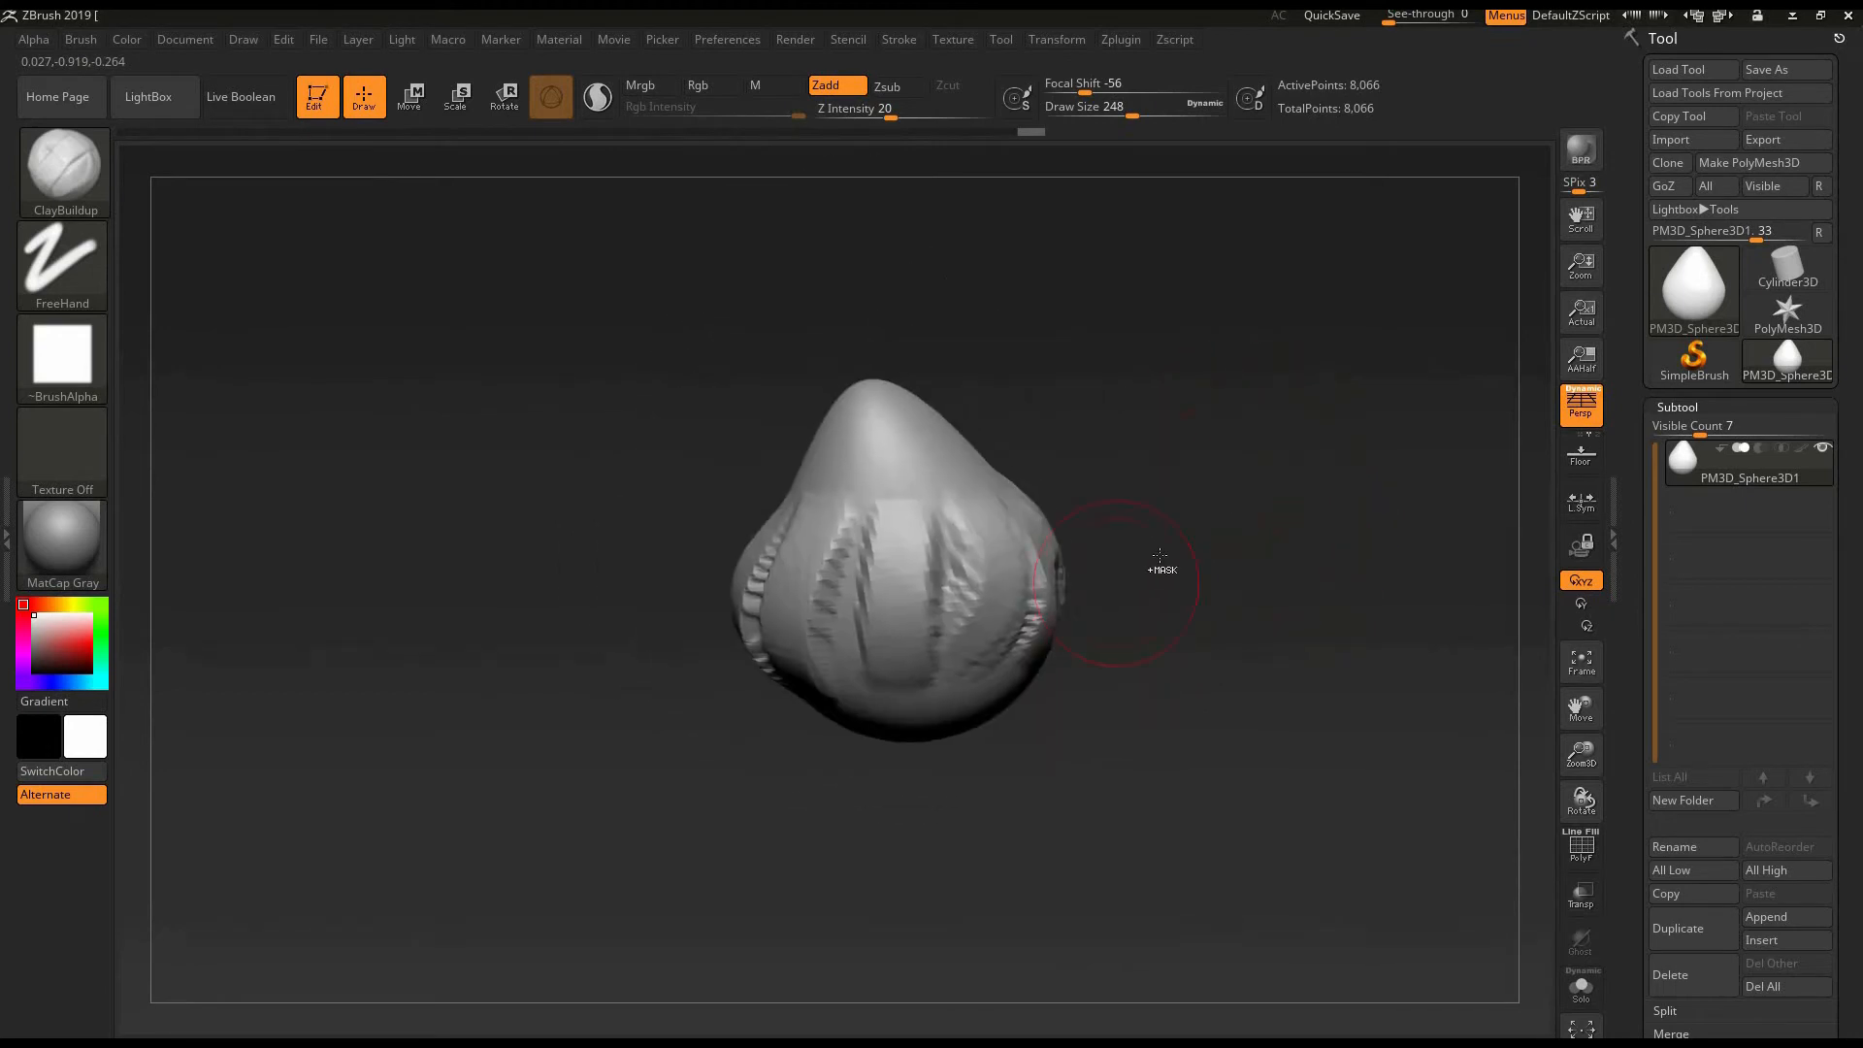
- Undo all the ClayBuildup bands to restore the smooth form
key("ctrl")
key("ctrl+z")
key("ctrl+z")
key("ctrl+z")
key("ctrl+z")
key("ctrl+z")
key("ctrl+z")
key("ctrl+z")
key("ctrl+z")
key("ctrl+z")
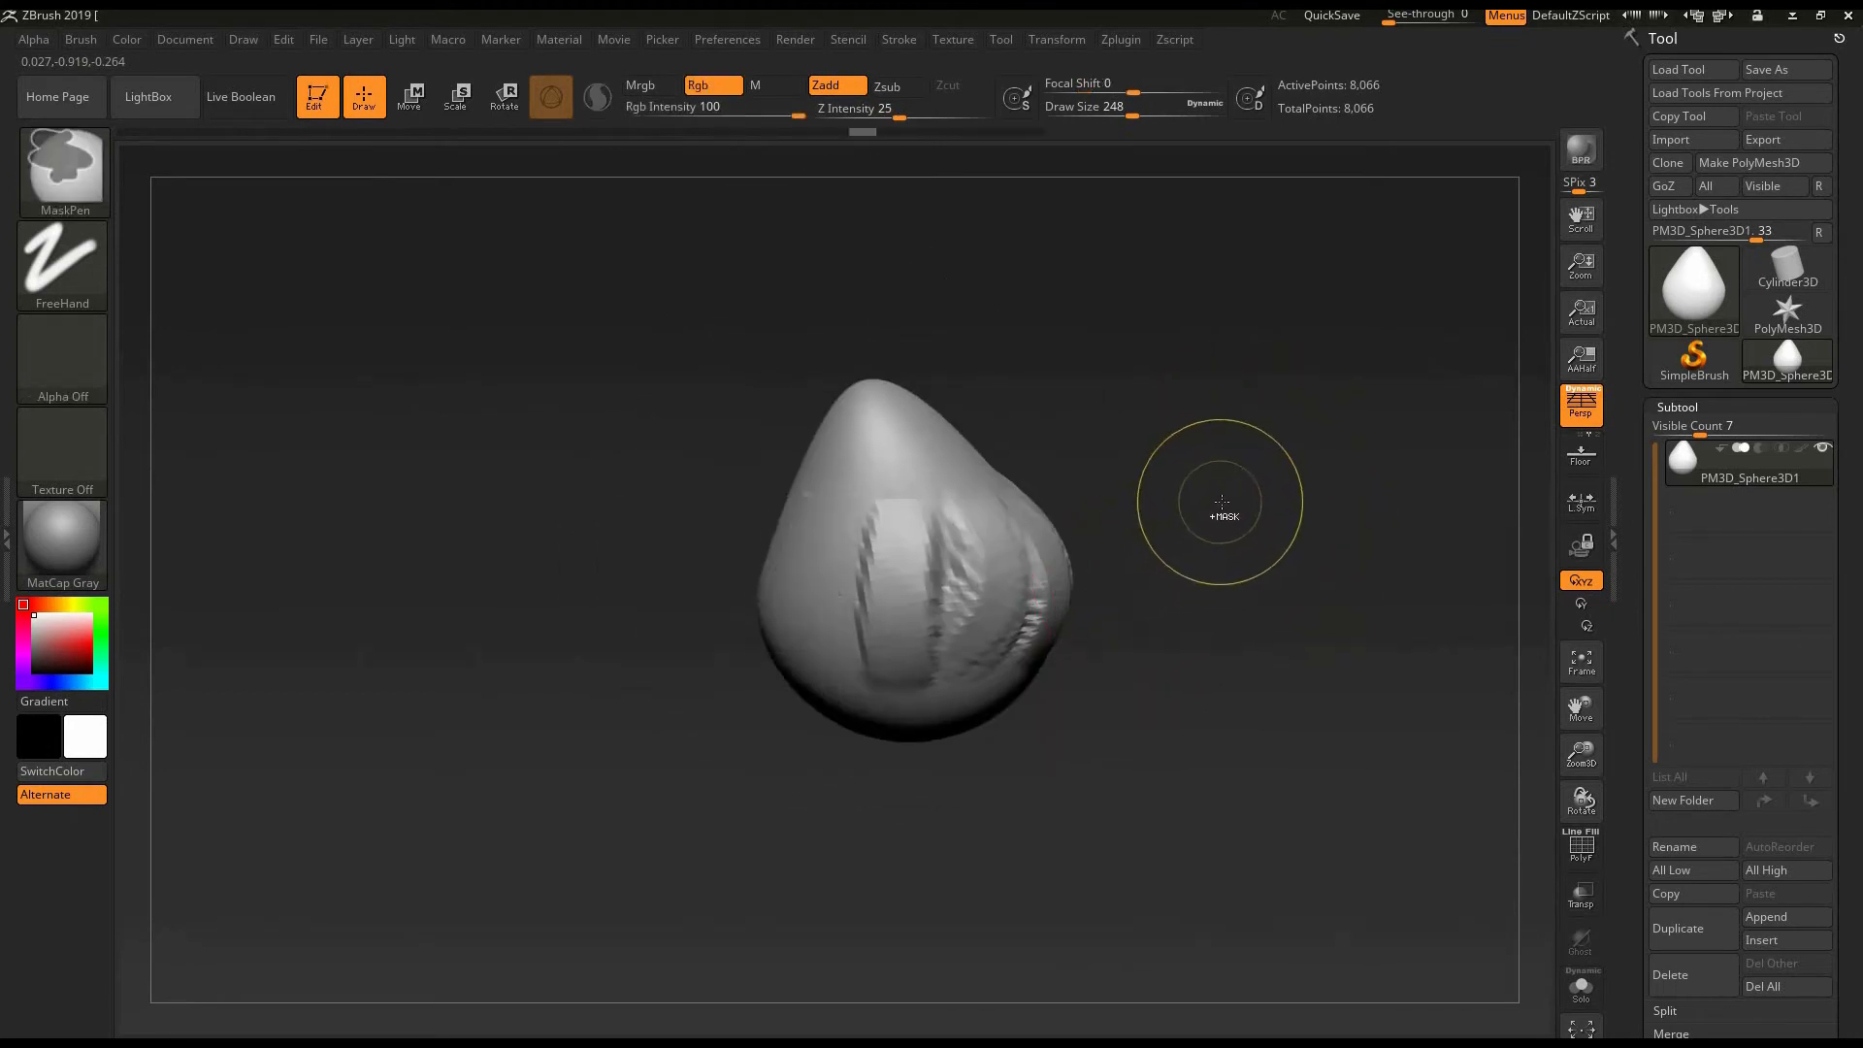
key("ctrl+z")
key("ctrl+z")
key("ctrl+z")
key("ctrl+z")
key("ctrl+z")
key("ctrl+z")
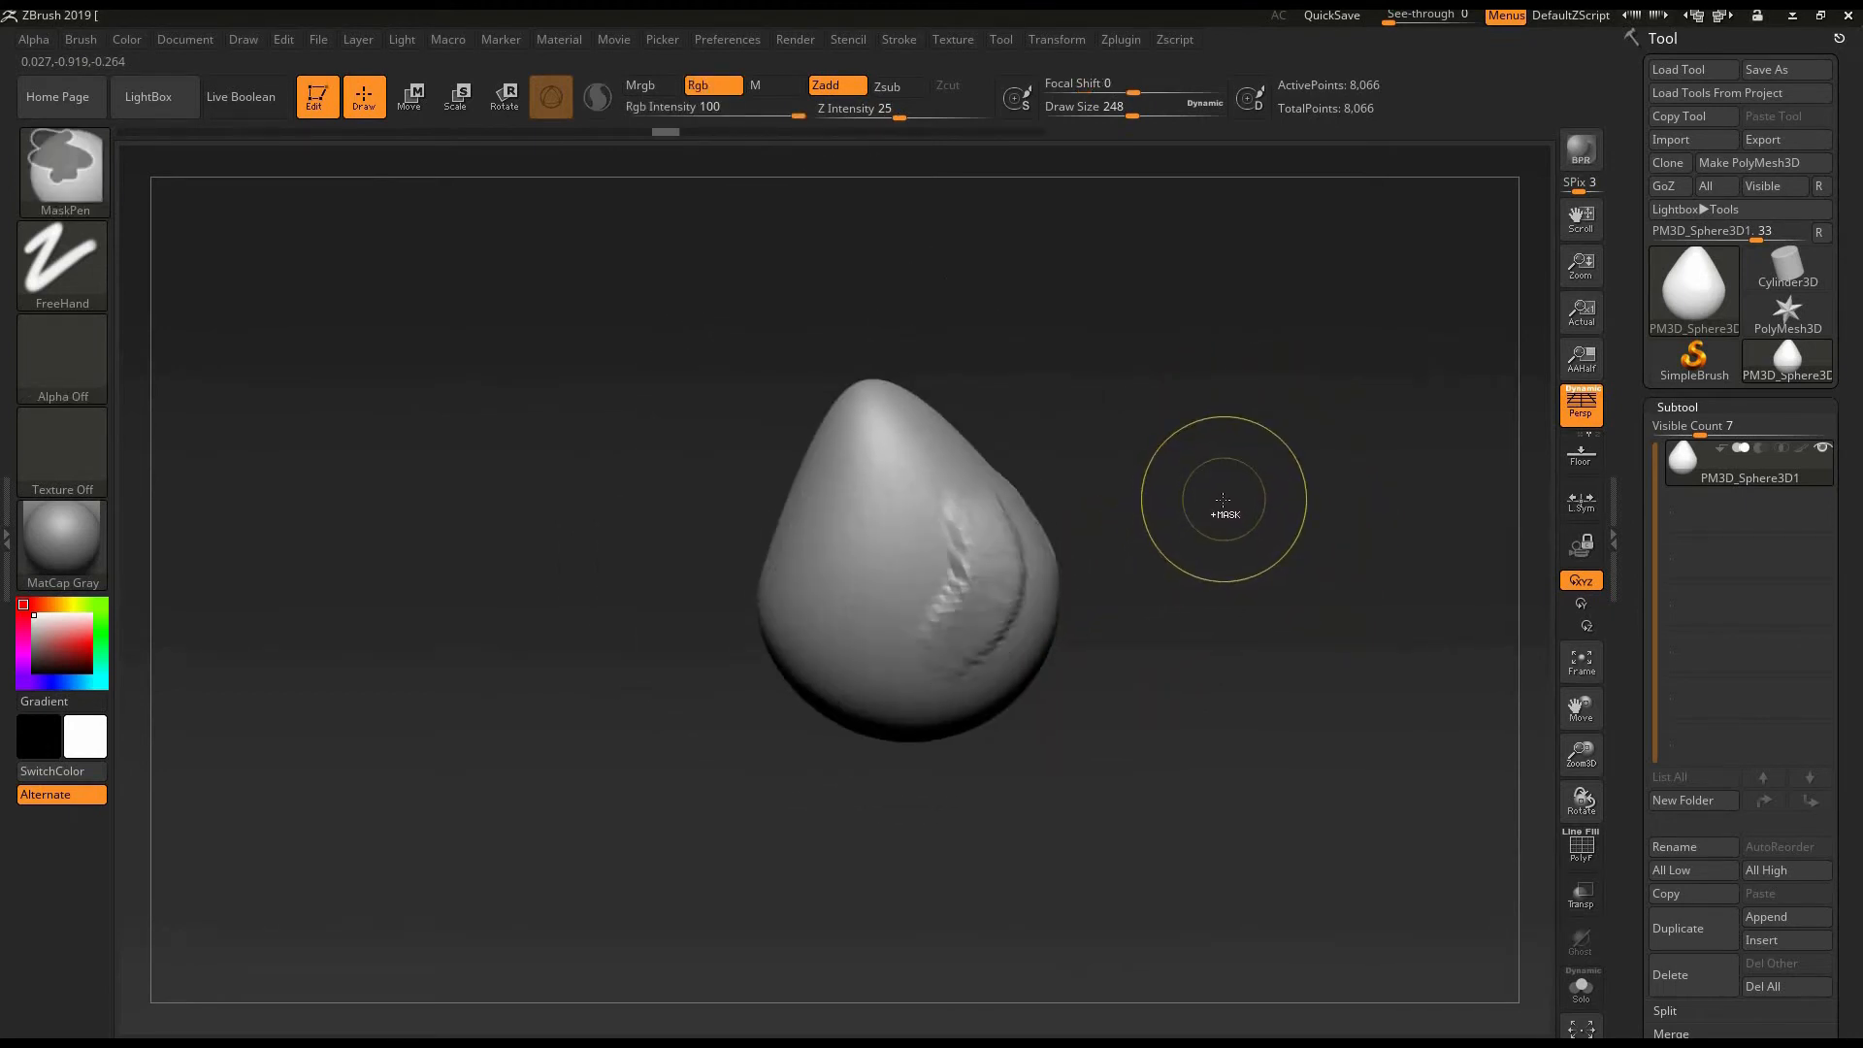
- Try mirrored ClayBuildup strokes down the front of the egg shape and undo them
left_click_drag(977, 552, 936, 586, "shift")
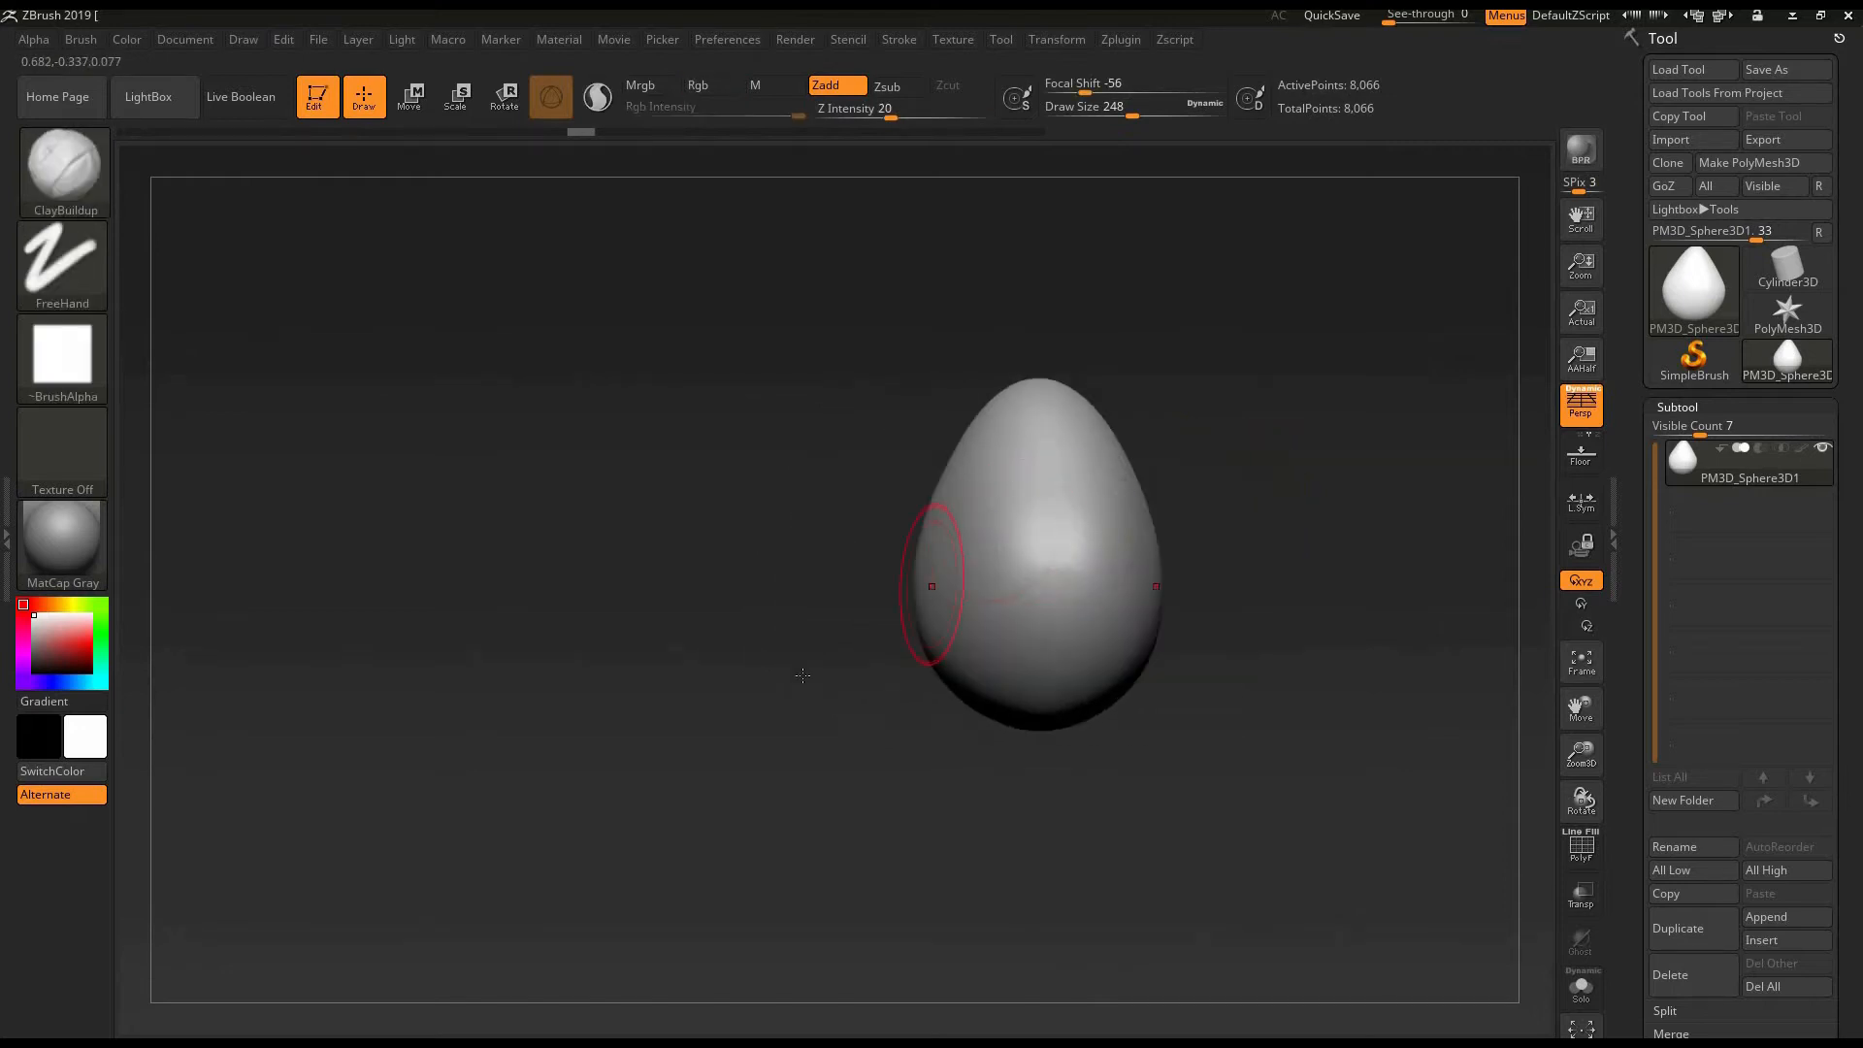
left_click_drag(695, 730, 567, 708, "alt")
mouse_move(1261, 470)
left_mouse_down("shift")
mouse_move(1298, 476)
mouse_move(1255, 542)
mouse_move(1268, 515)
mouse_move(1321, 505)
left_mouse_up("shift")
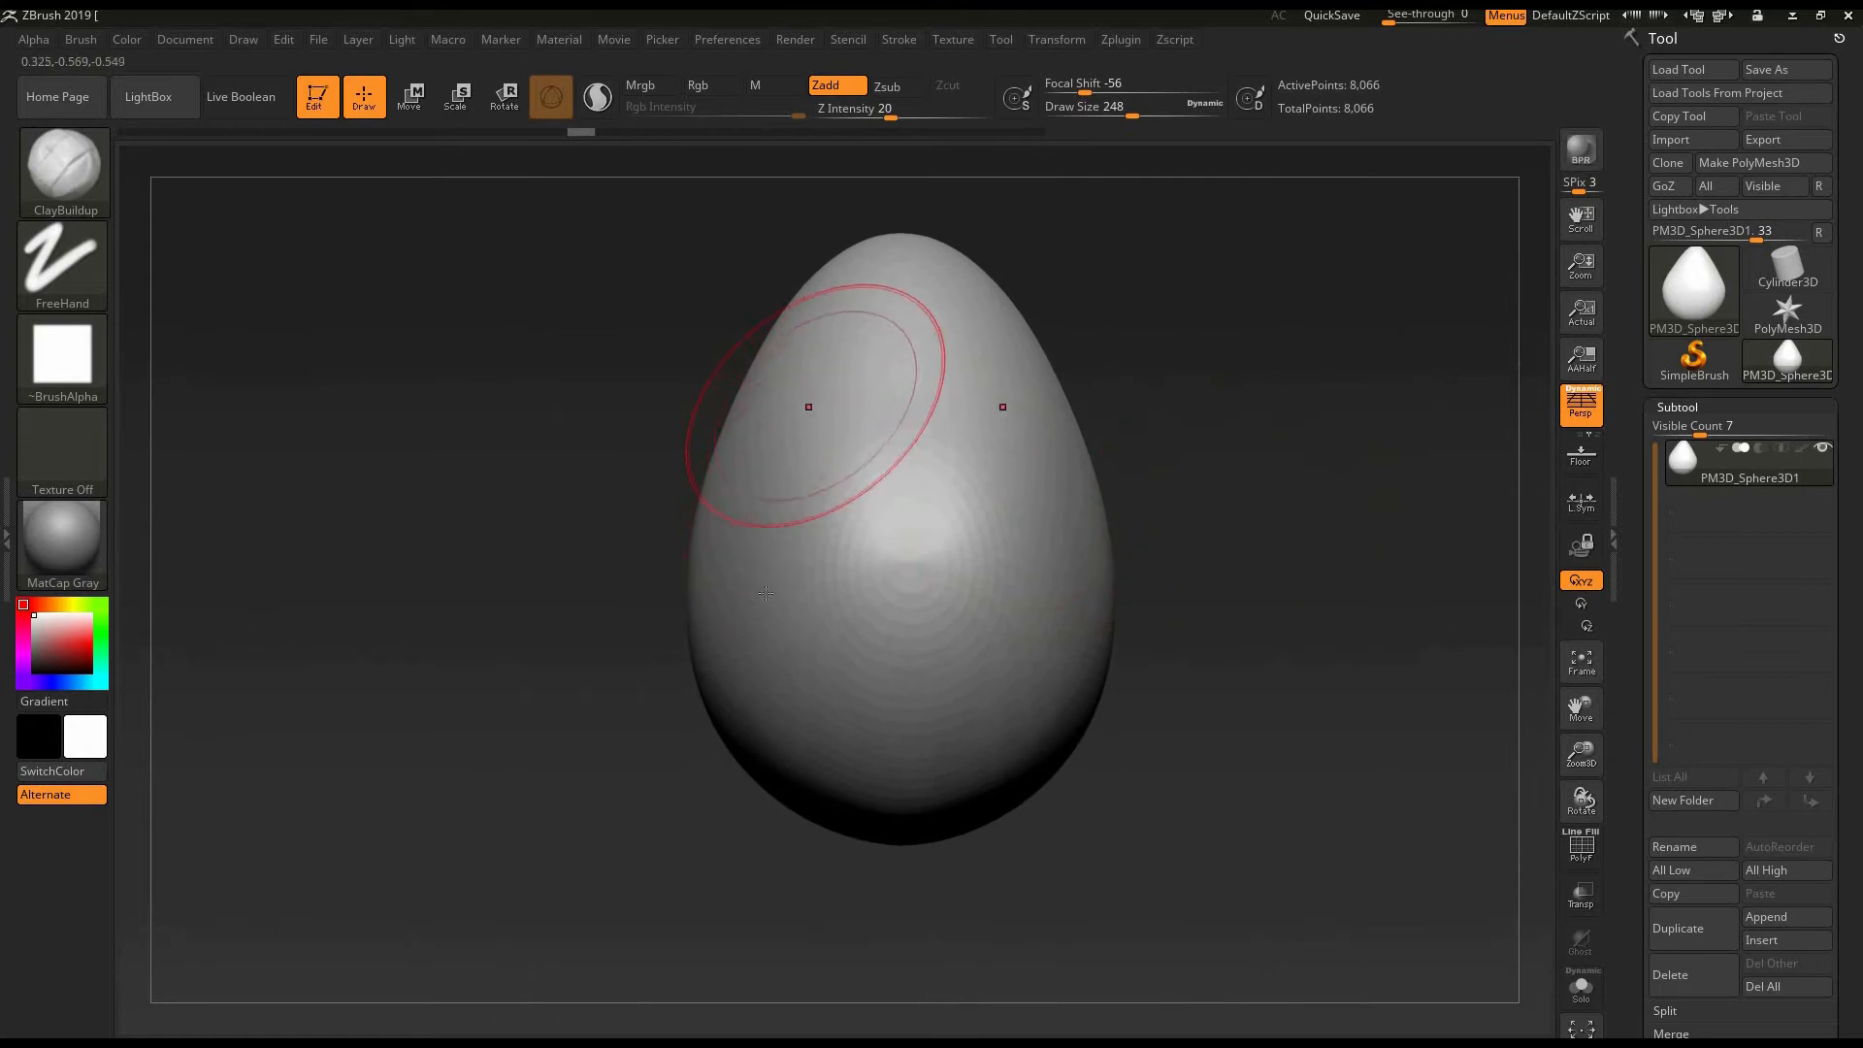
mouse_move(811, 408)
left_mouse_down()
mouse_move(761, 611)
mouse_move(791, 548)
left_mouse_up()
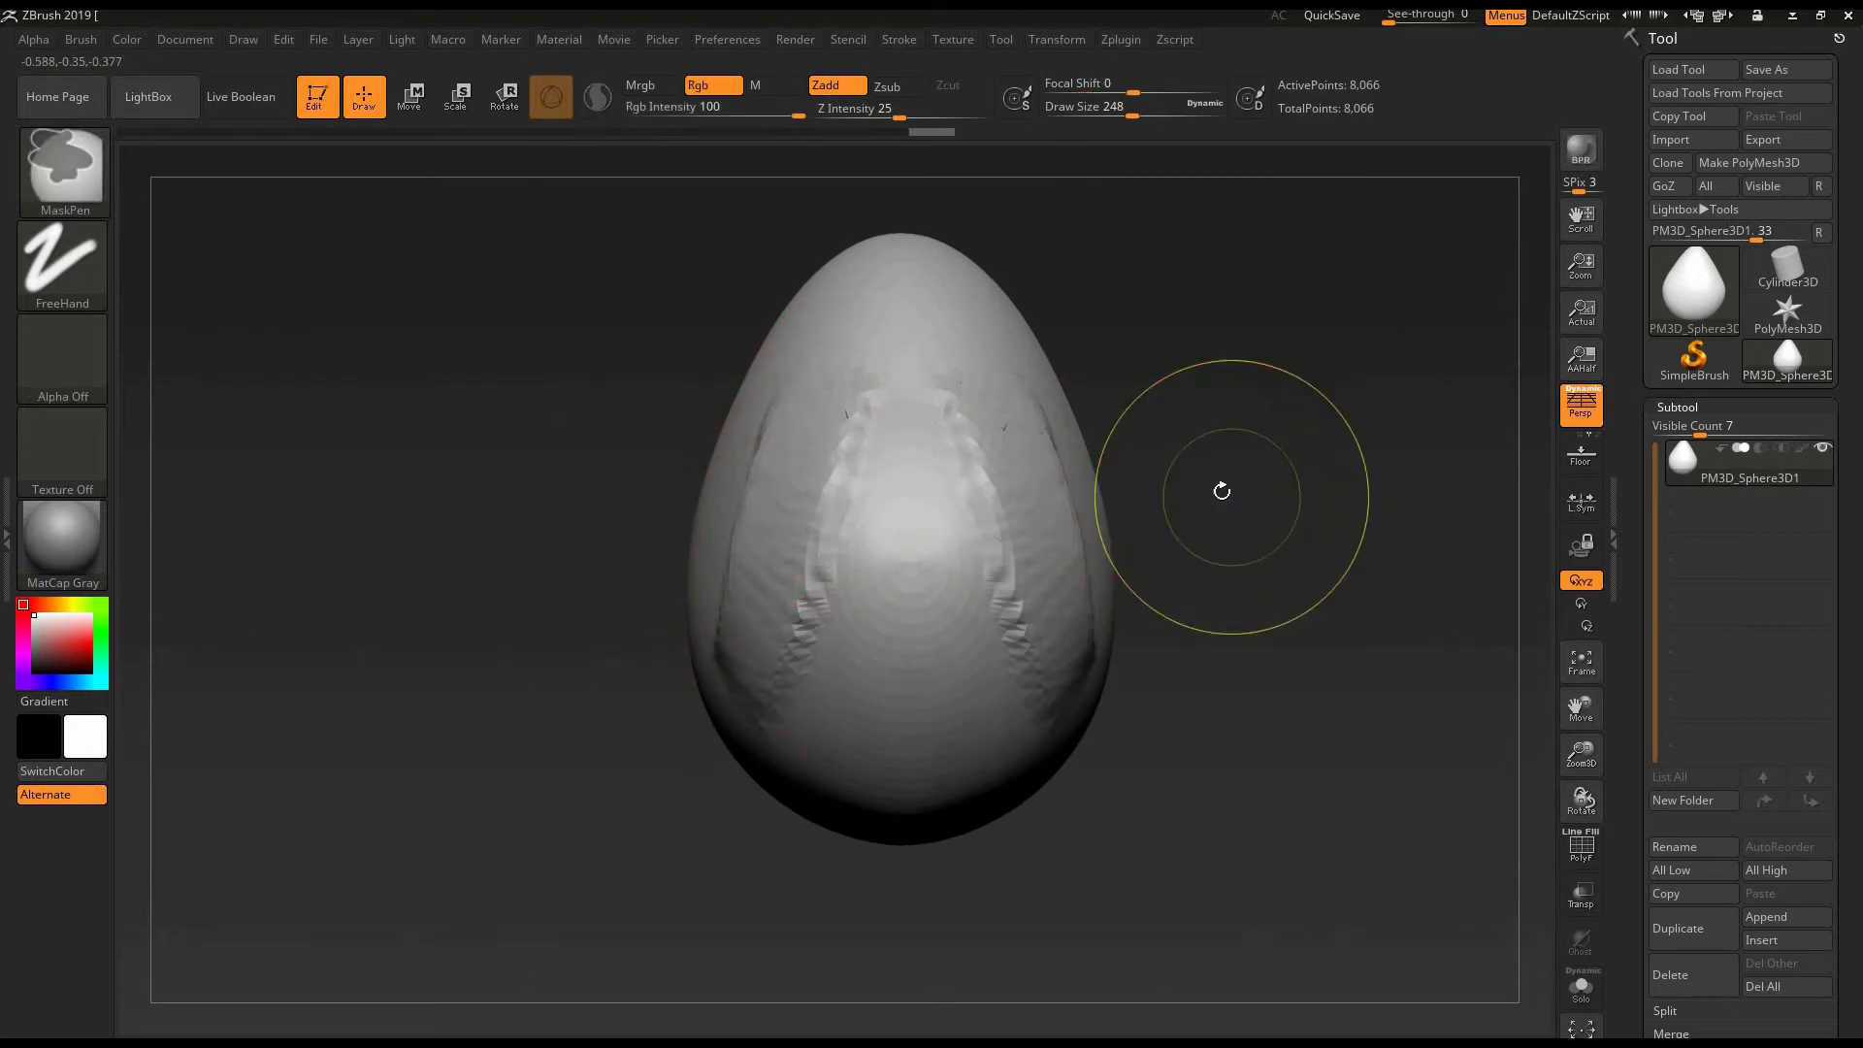
key("ctrl+z")
key("ctrl+z")
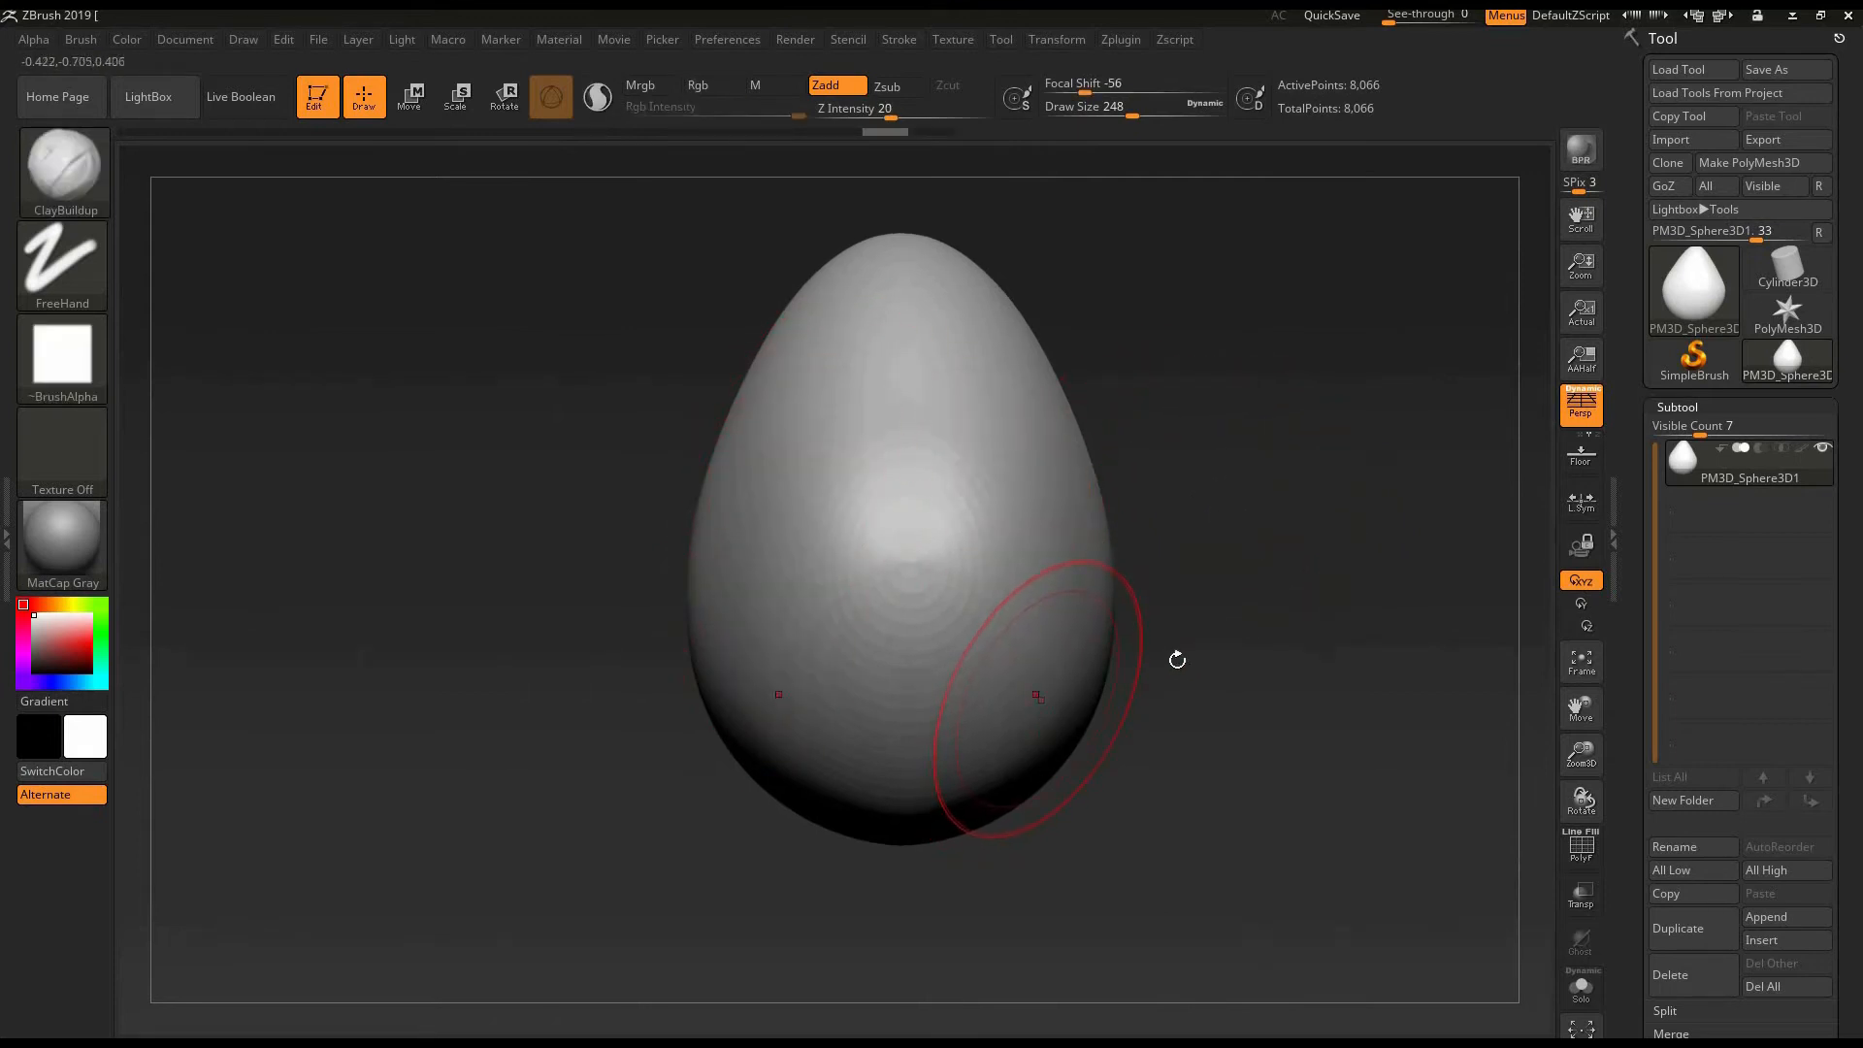
- Subdivide the mesh with Divide in the Geometry settings up to SDiv level 4
left_click(1685, 408)
left_click(1685, 406)
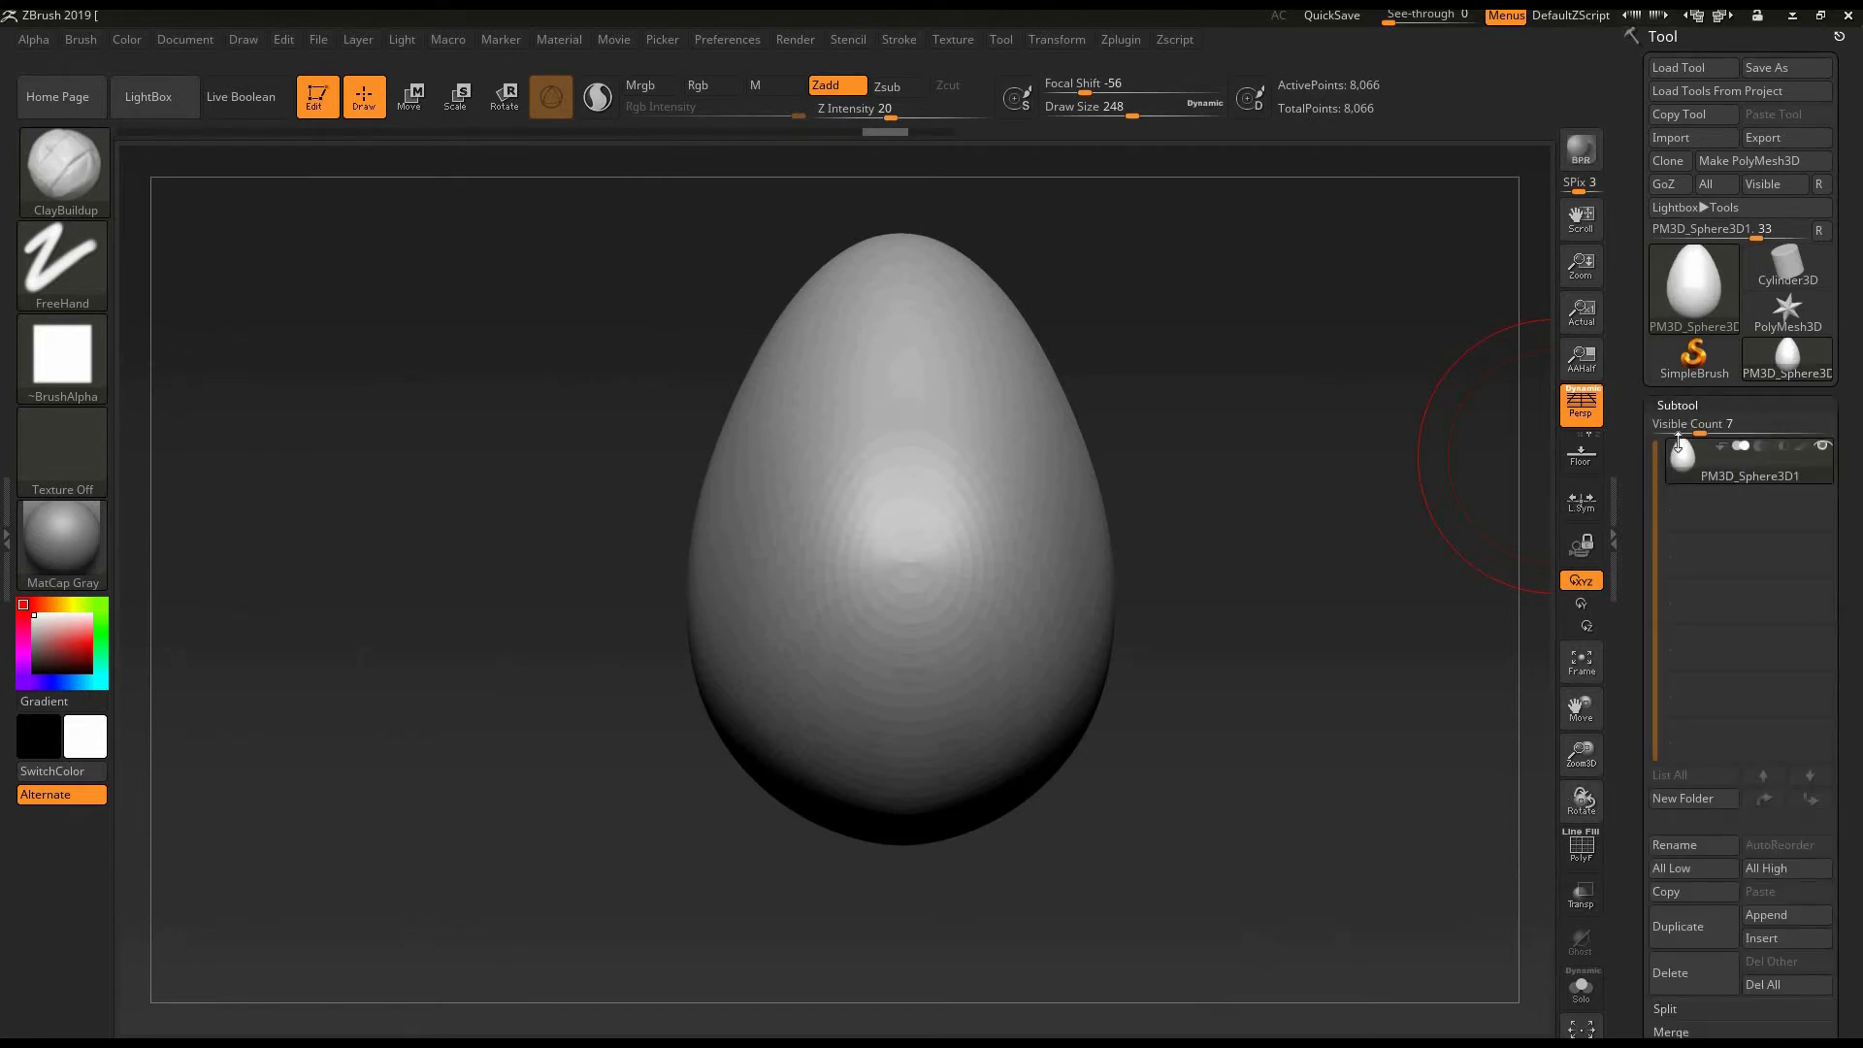
left_click(1679, 407)
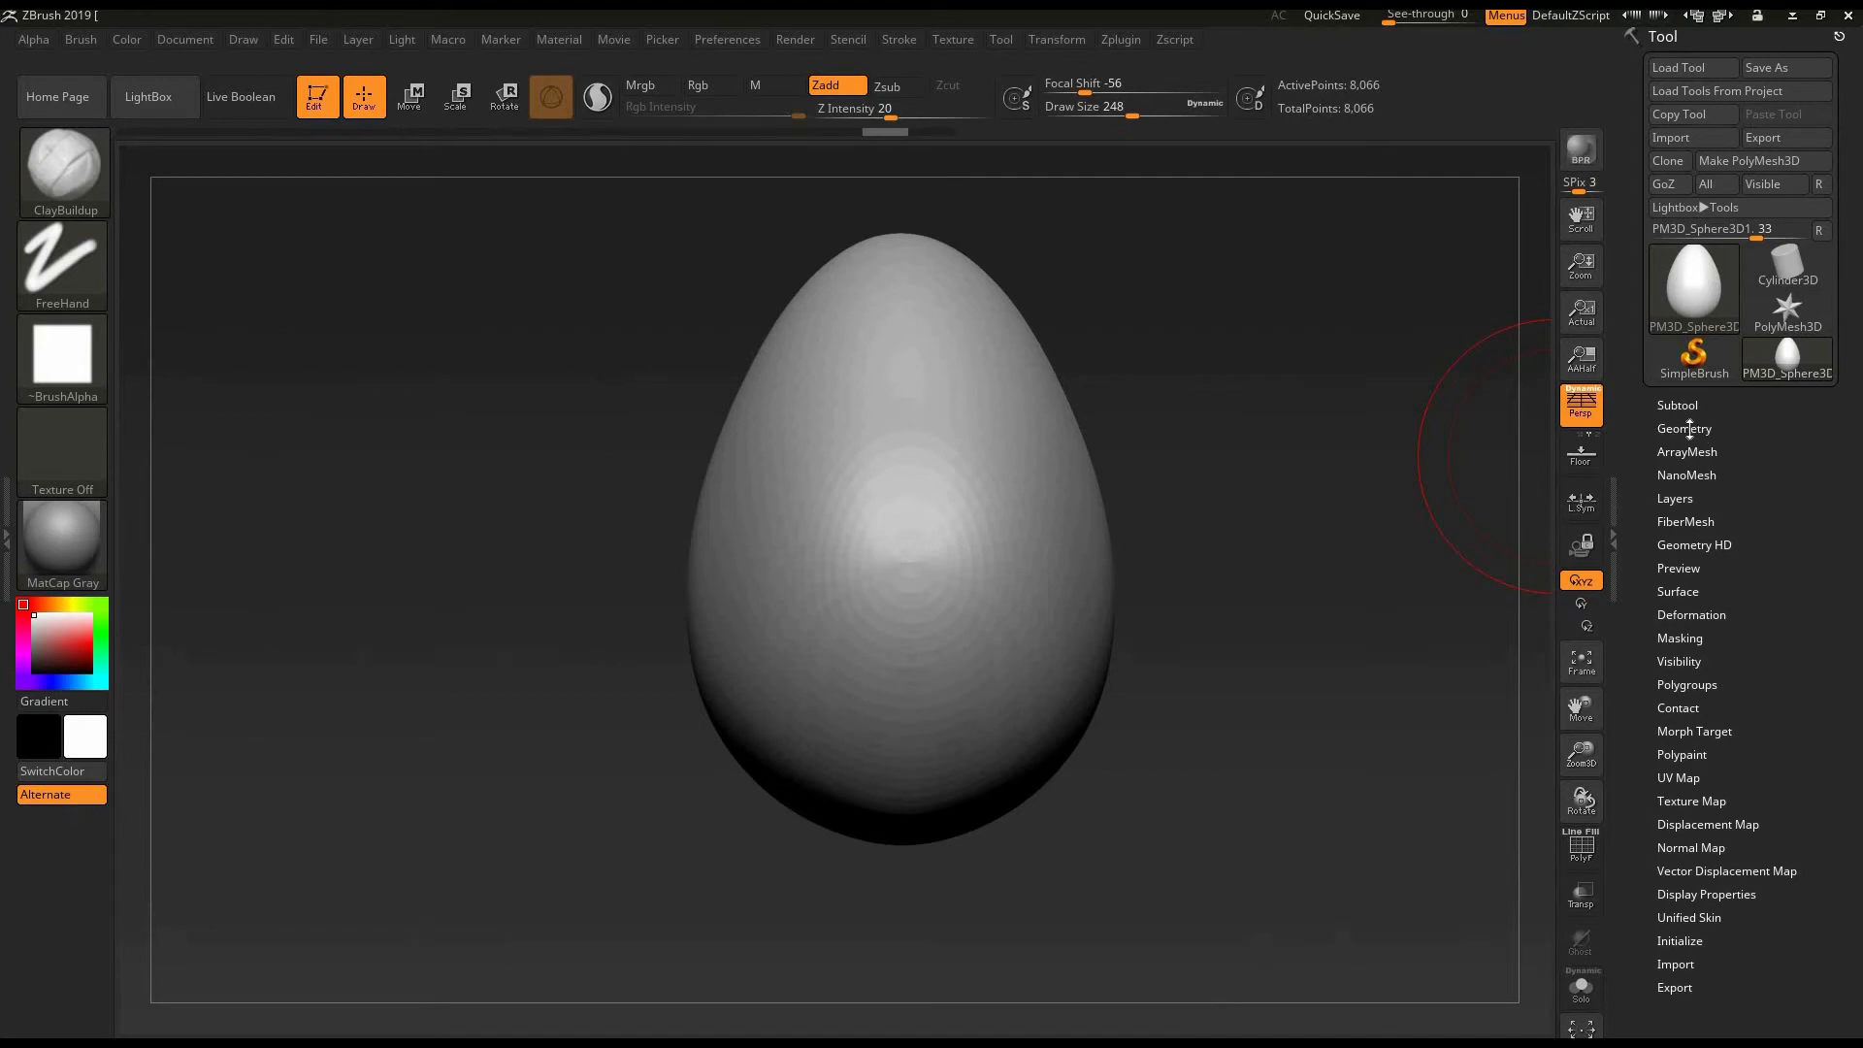
scroll(1645, 475, "down", 3)
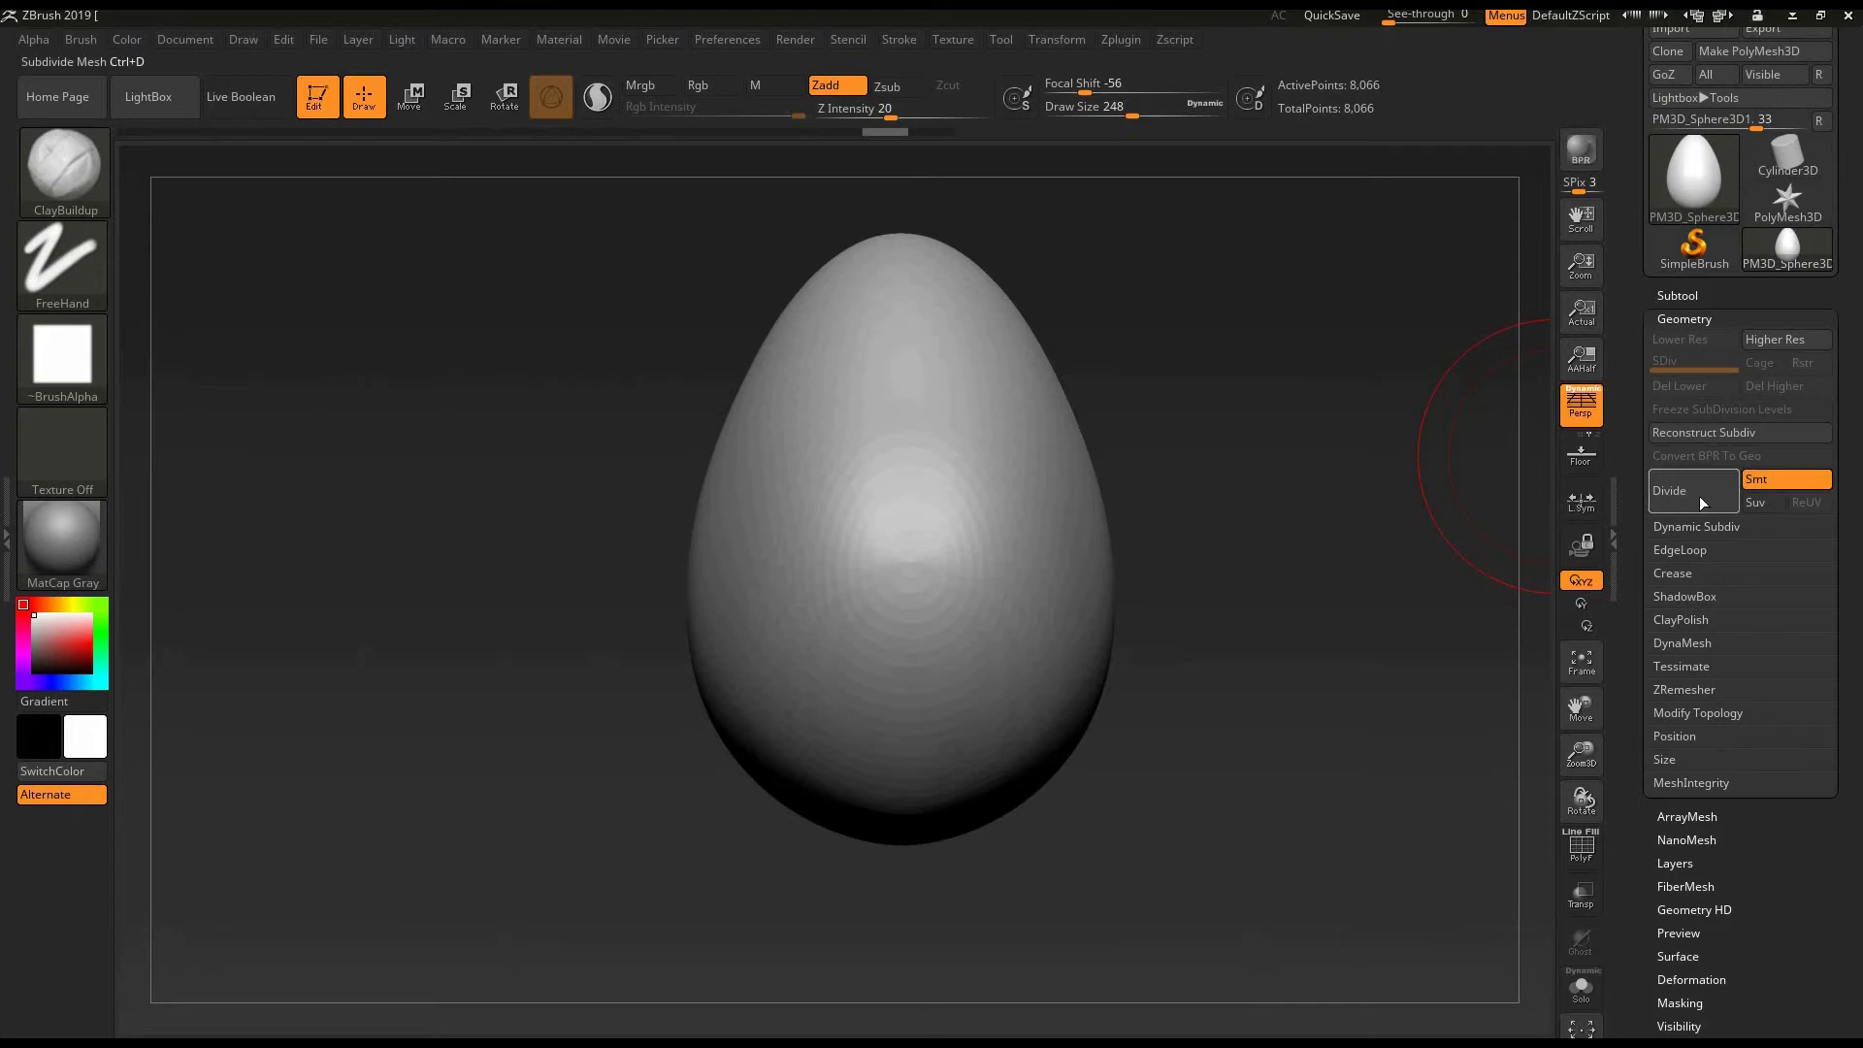
left_click(1696, 505)
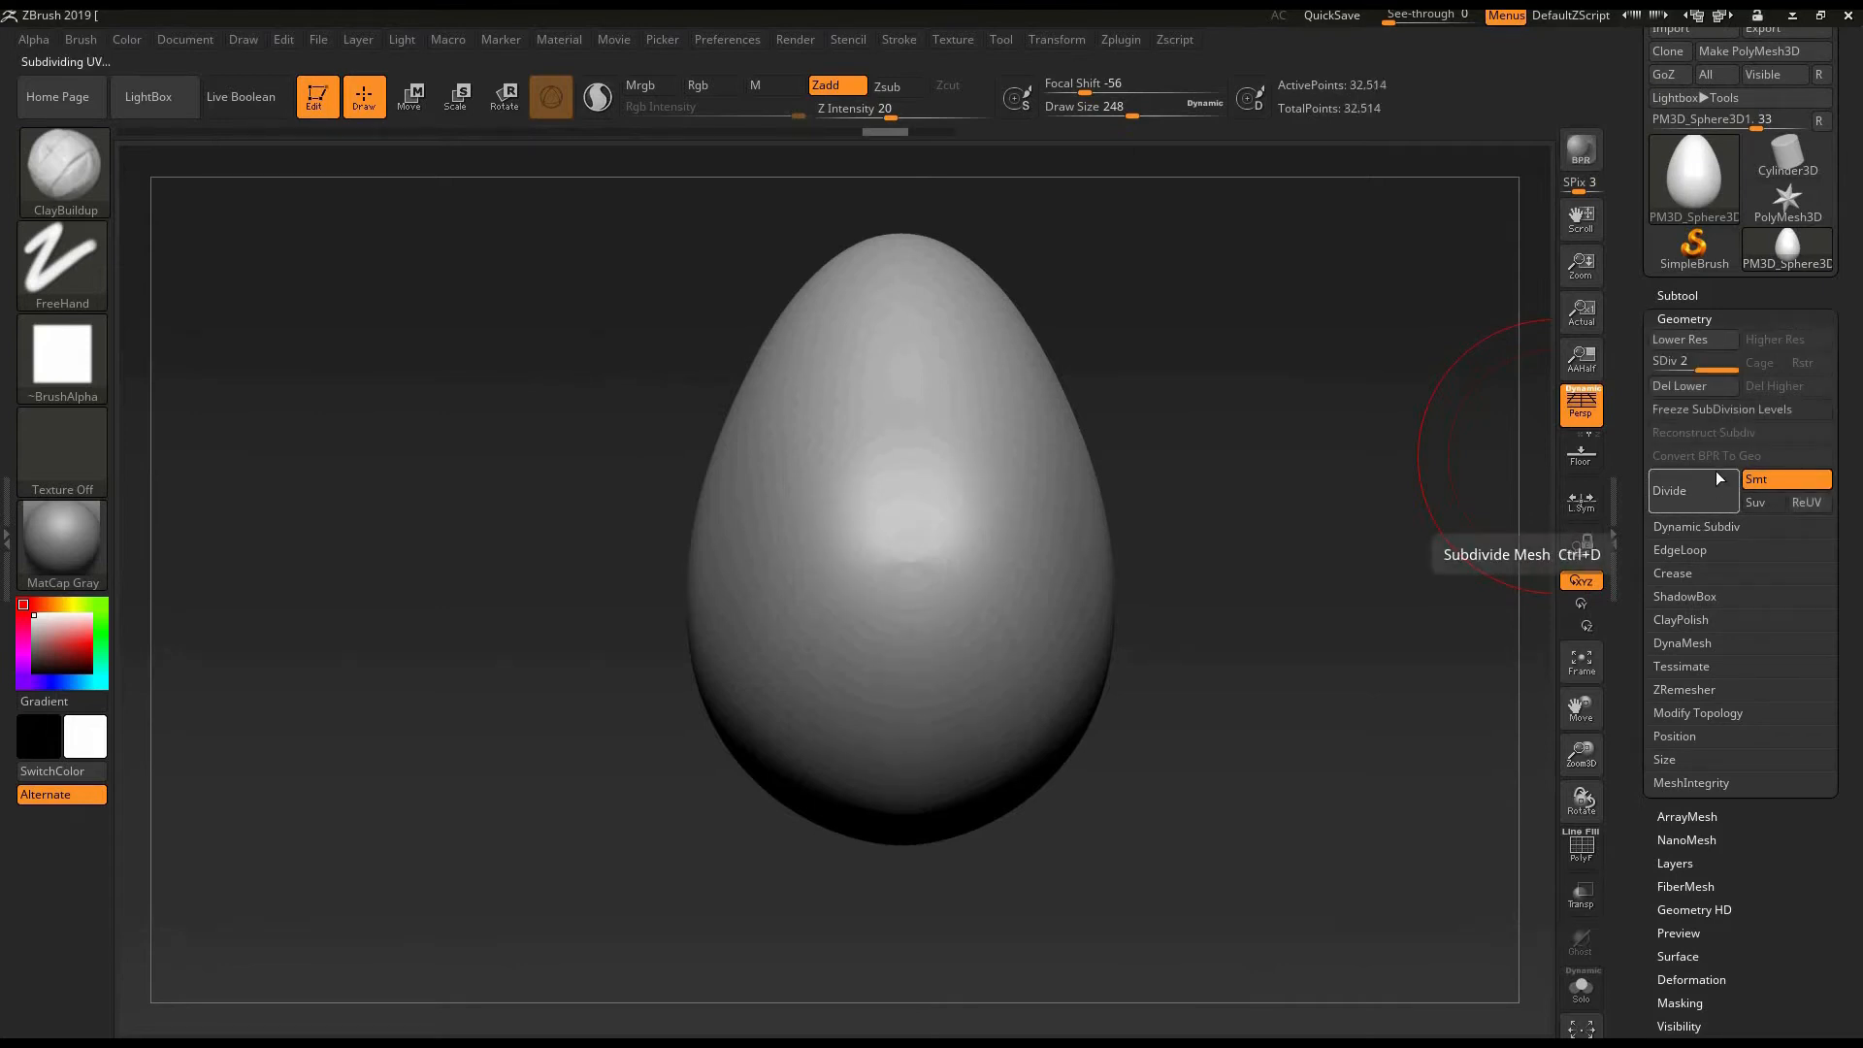
key("ctrl+d")
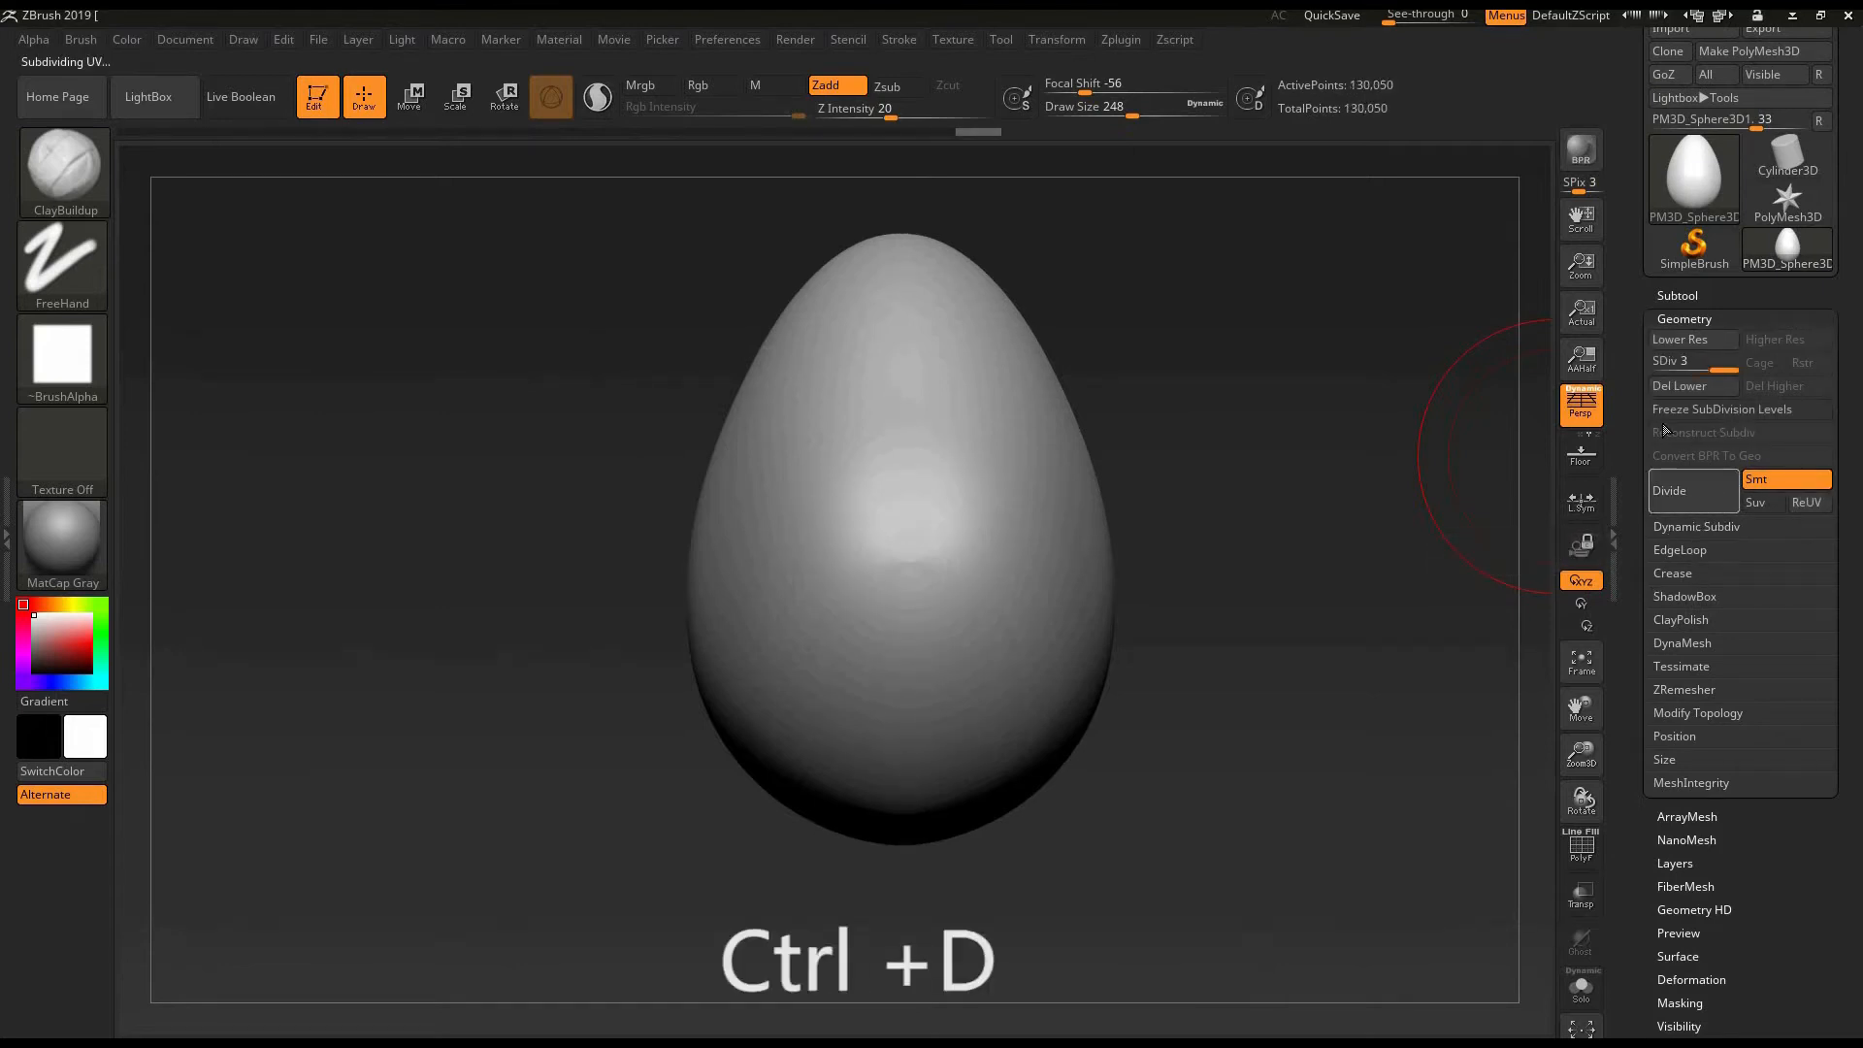
mouse_move(1707, 369)
left_mouse_down()
mouse_move(1669, 366)
mouse_move(1738, 380)
left_mouse_up()
- Inspect the polyframe at different subdivision levels, ending at SDiv 4 with the polyframe hidden
left_click(1580, 847)
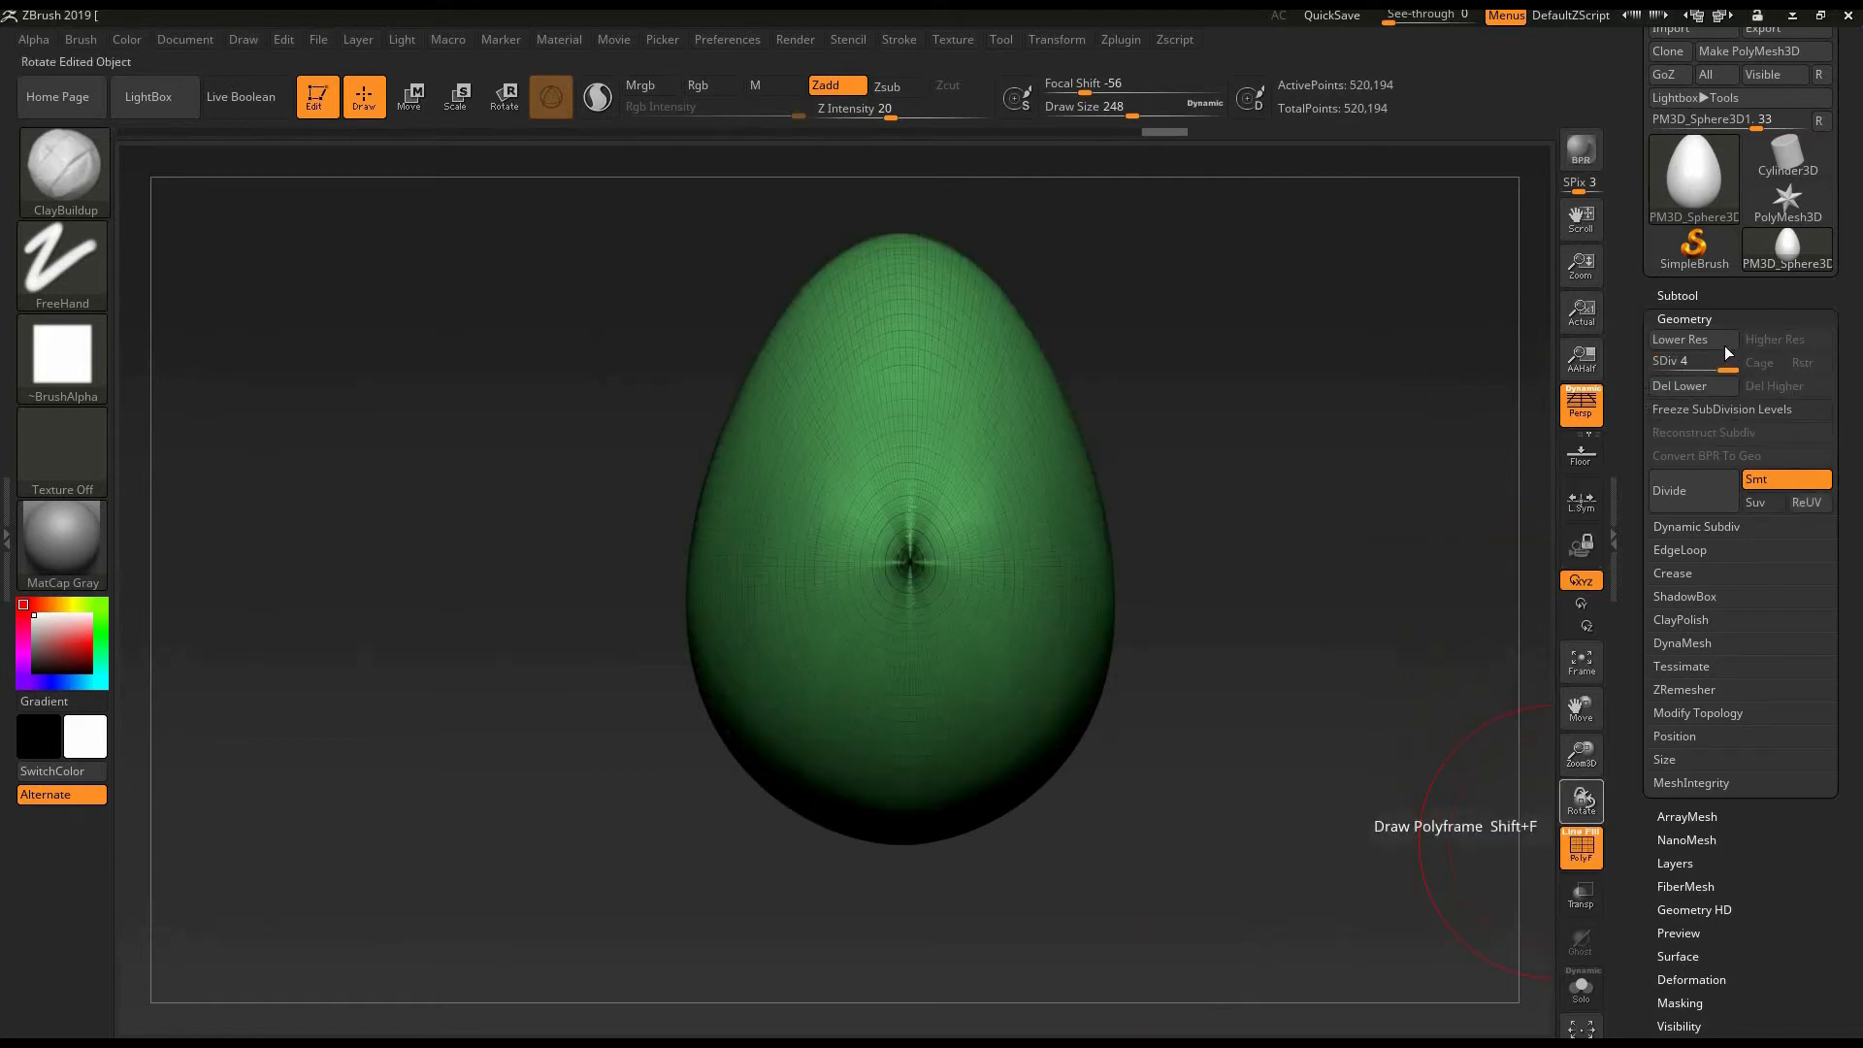
left_click_drag(1726, 369, 1675, 364)
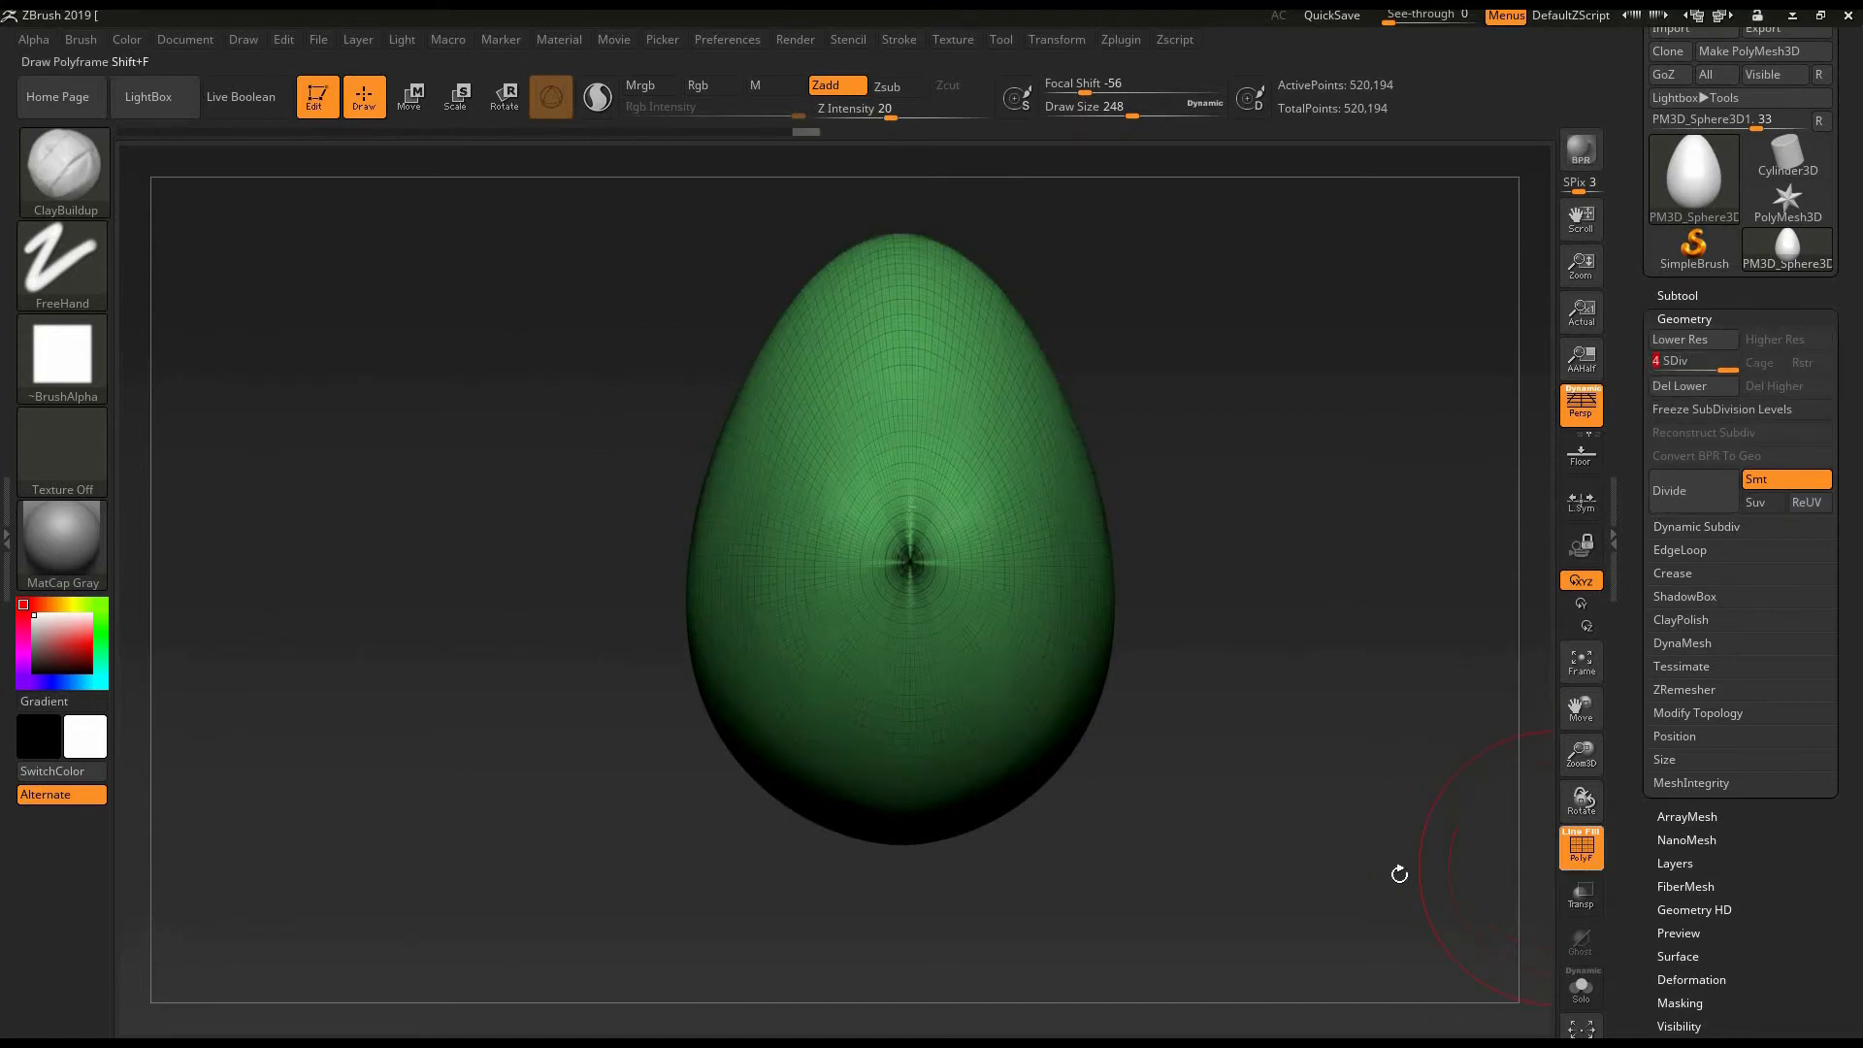
key("shift+f")
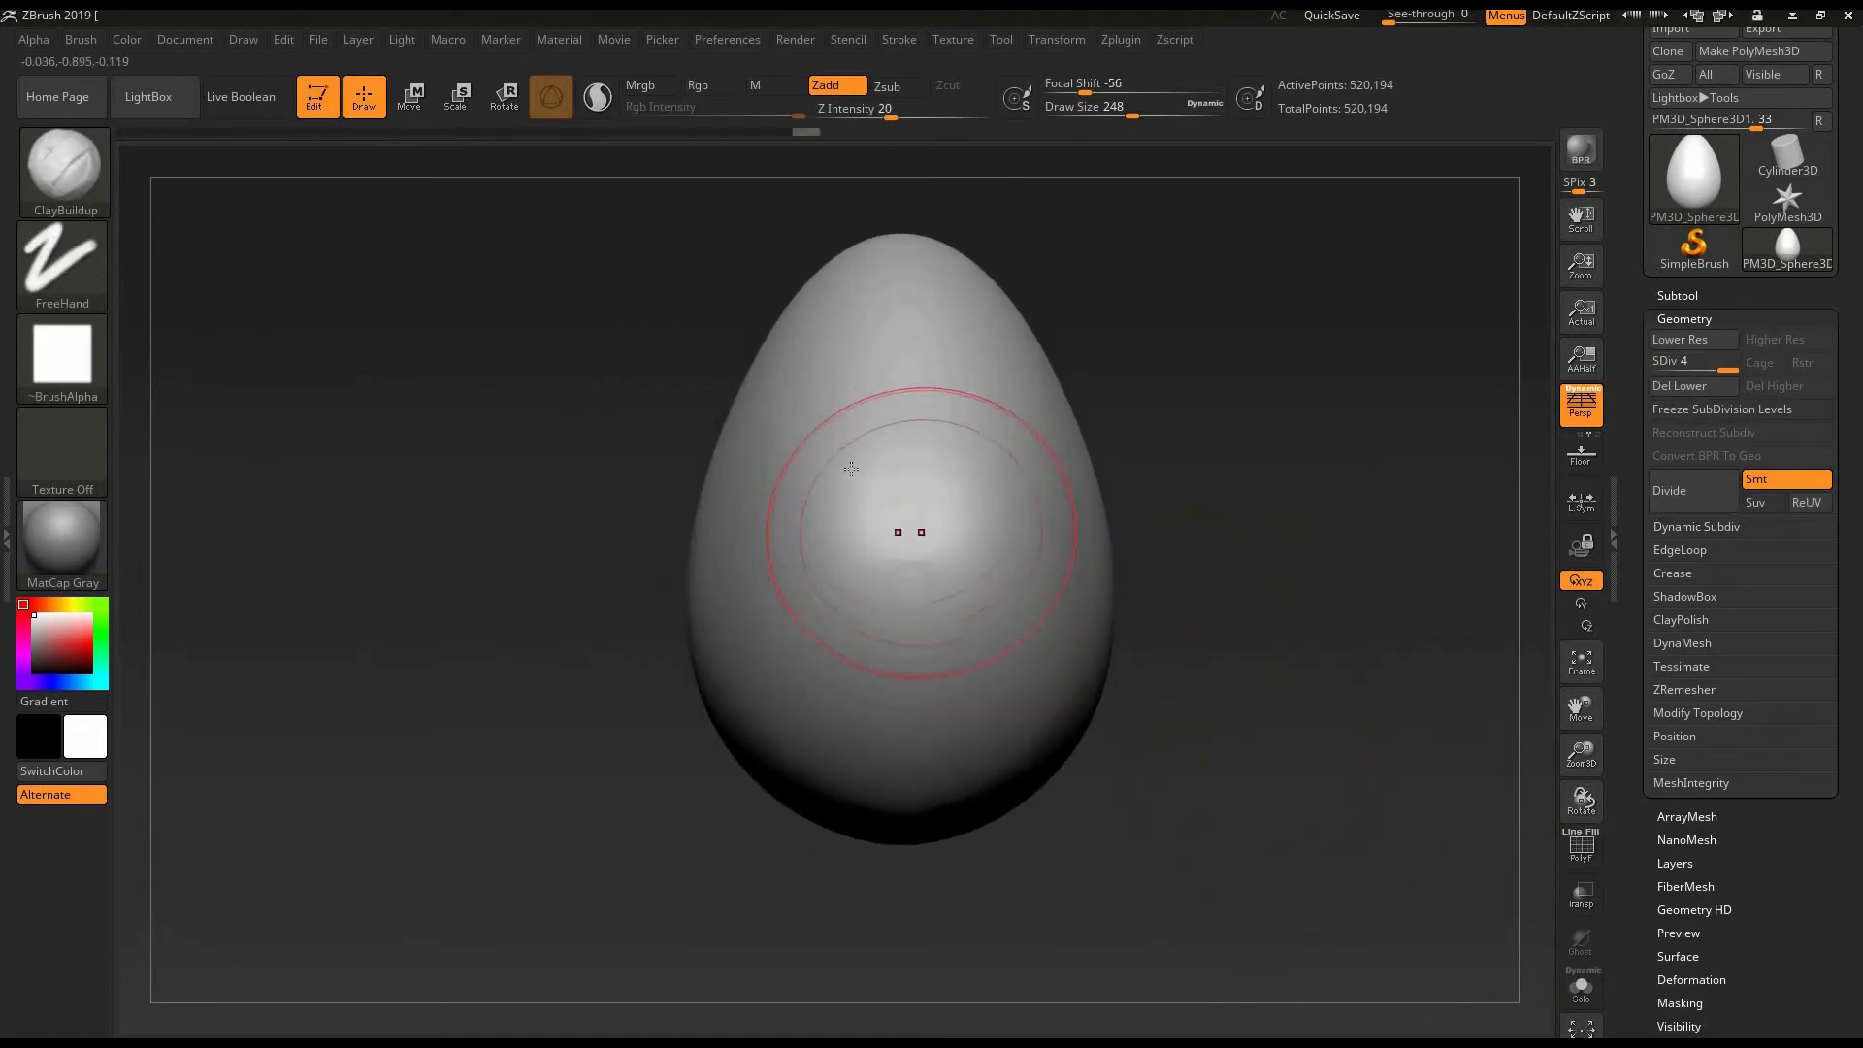
- Reduce the ClayBuildup Draw Size to 132 and lay two vertical strokes down the front of the egg
key("[")
key("[")
key("[")
key("[")
key("[")
key("[")
key("[")
key("[")
key("[")
key("[")
key("[")
key("[")
left_click_drag(820, 359, 773, 610)
left_click_drag(873, 399, 823, 683)
- Lay further narrow vertical ClayBuildup strokes around the sides of the subdivided egg
left_click_drag(1159, 519, 1305, 539)
left_click_drag(837, 419, 859, 607)
left_click_drag(1169, 534, 1227, 534)
left_click_drag(813, 425, 803, 652)
left_click_drag(739, 415, 712, 648)
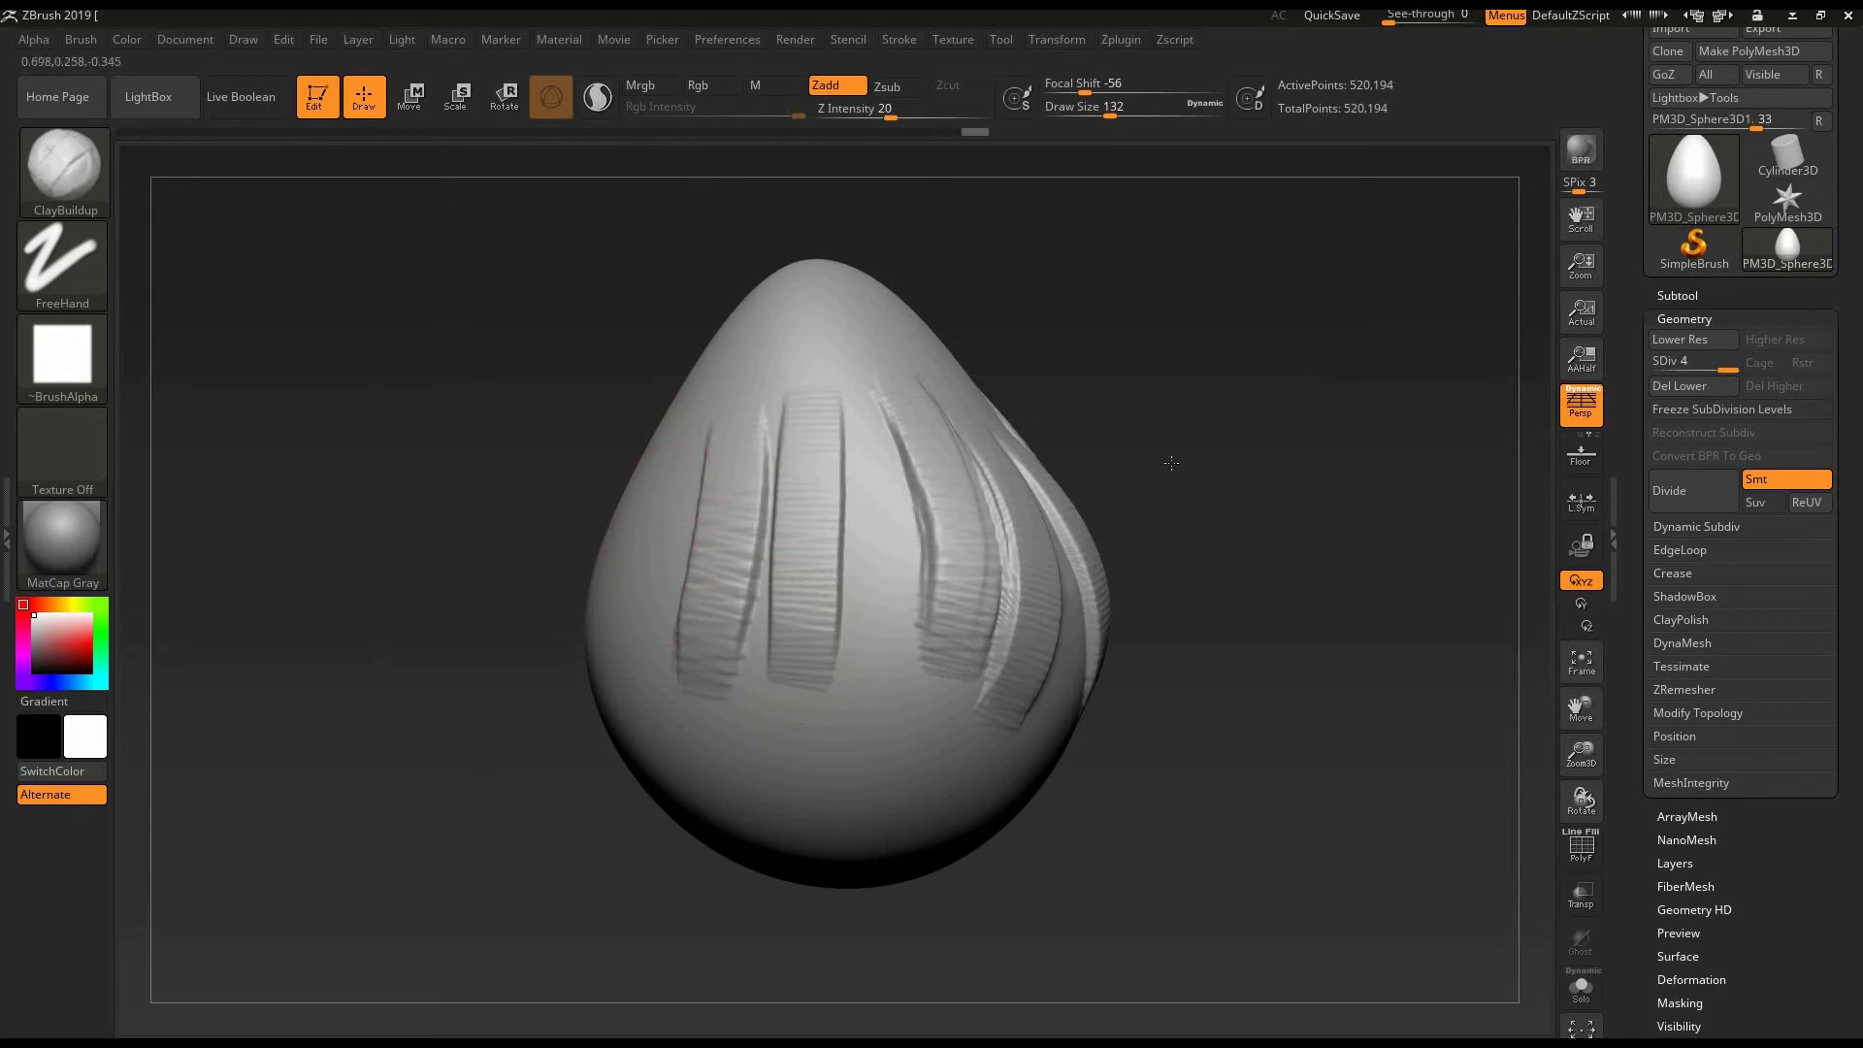
mouse_move(1151, 469)
left_mouse_down("shift")
mouse_move(1179, 476)
mouse_move(1047, 533)
left_mouse_up("shift")
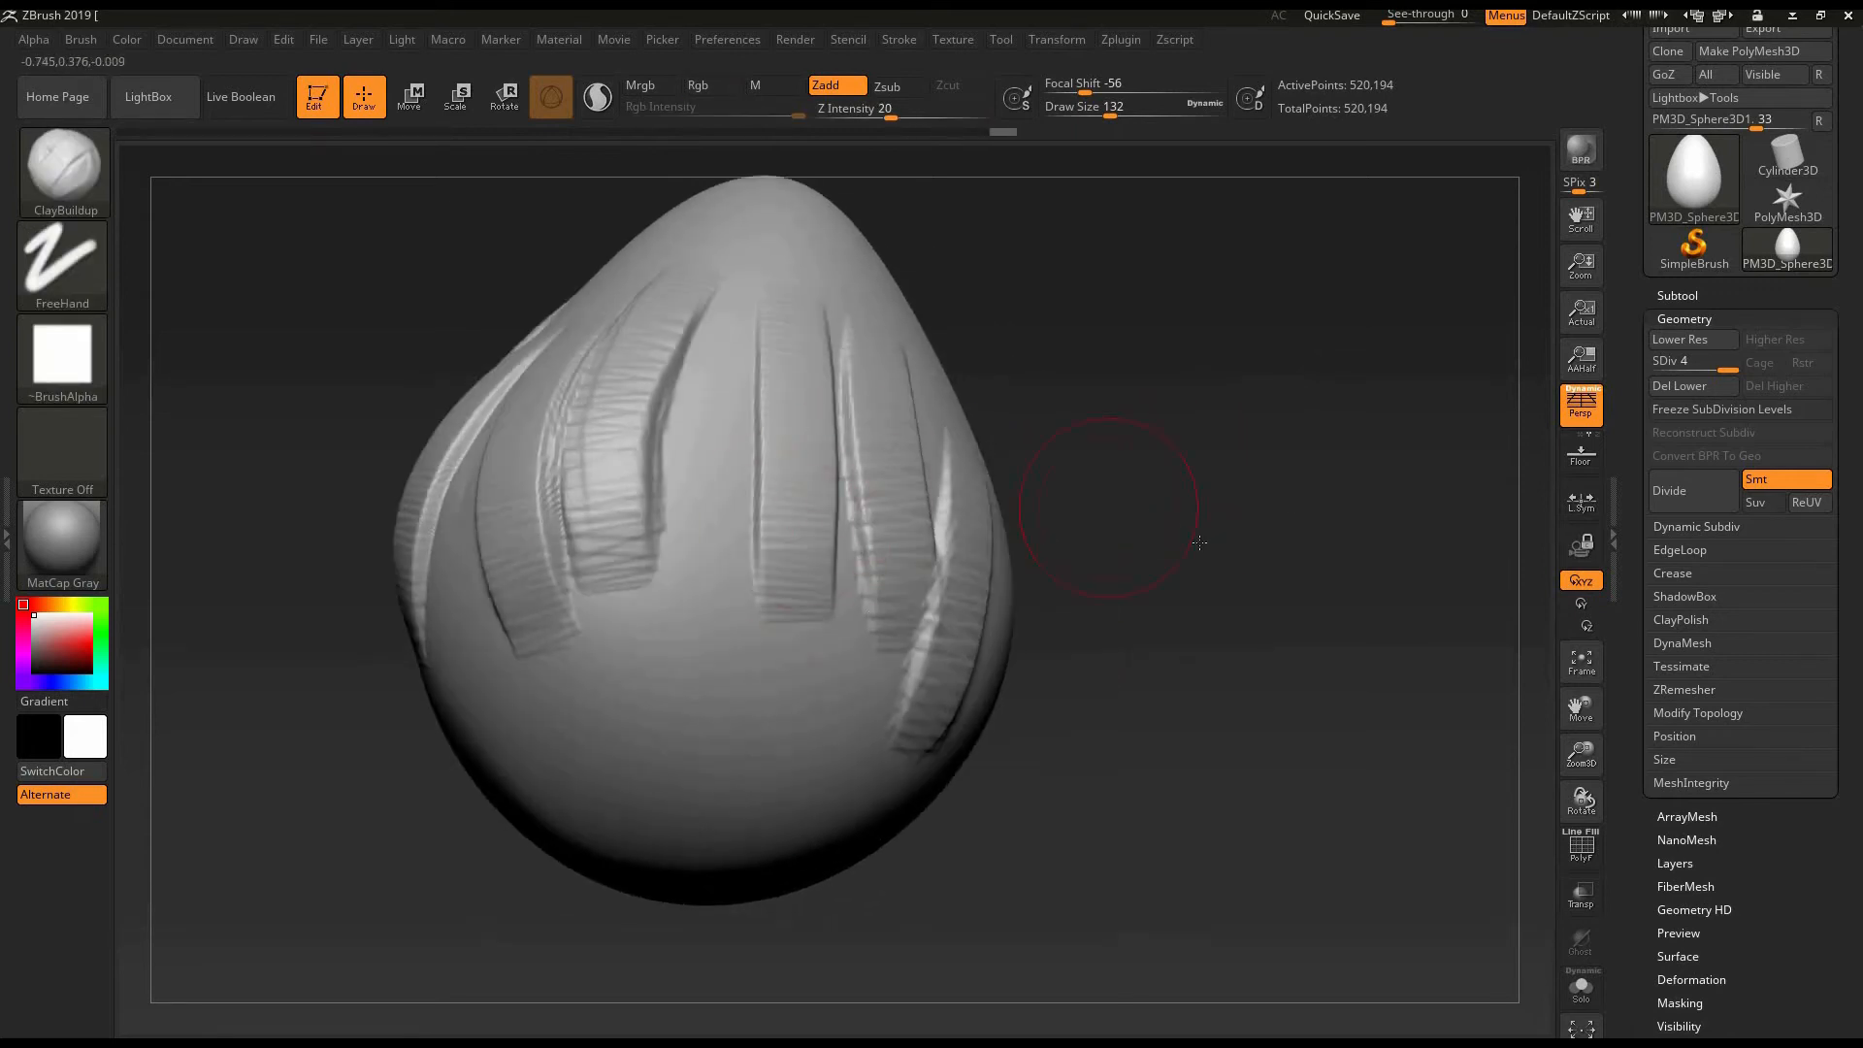
left_click_drag(1199, 542, 582, 422, "shift")
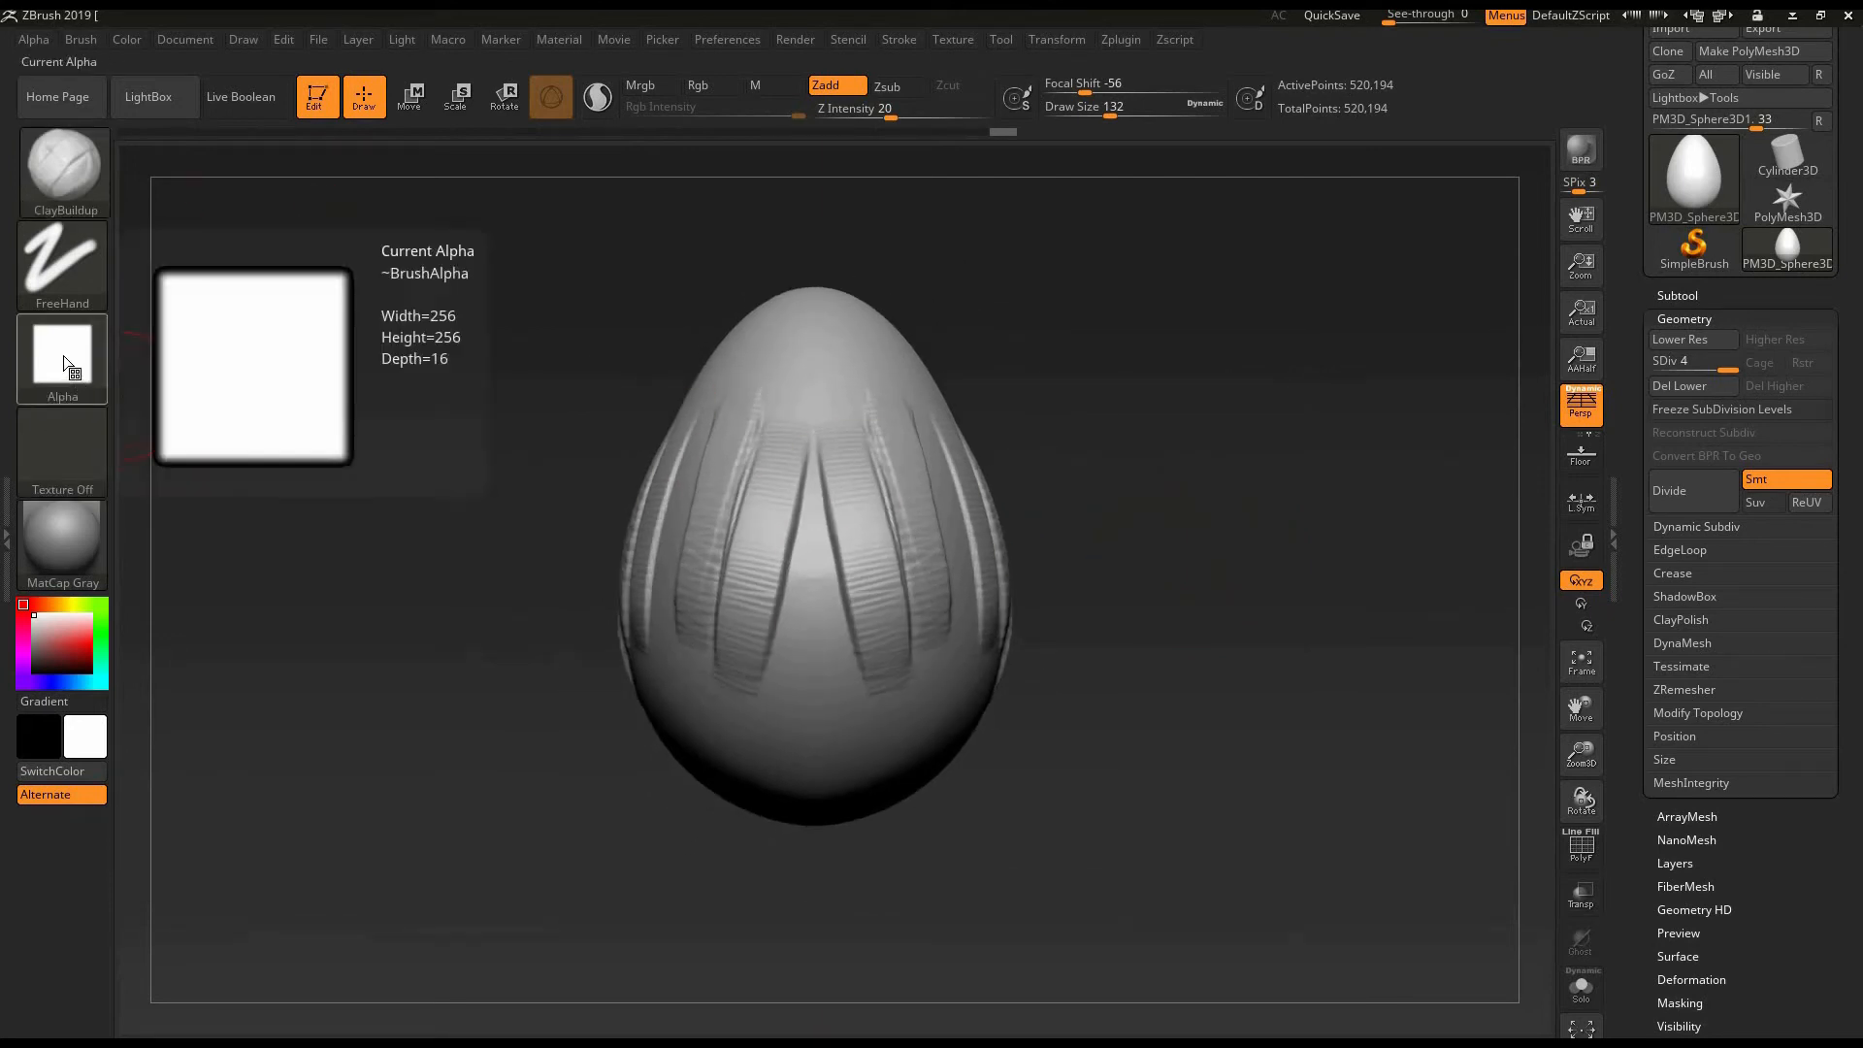
- Set the brush alpha to Alpha Off and try soft ClayBuildup strokes down the egg
left_click(102, 377)
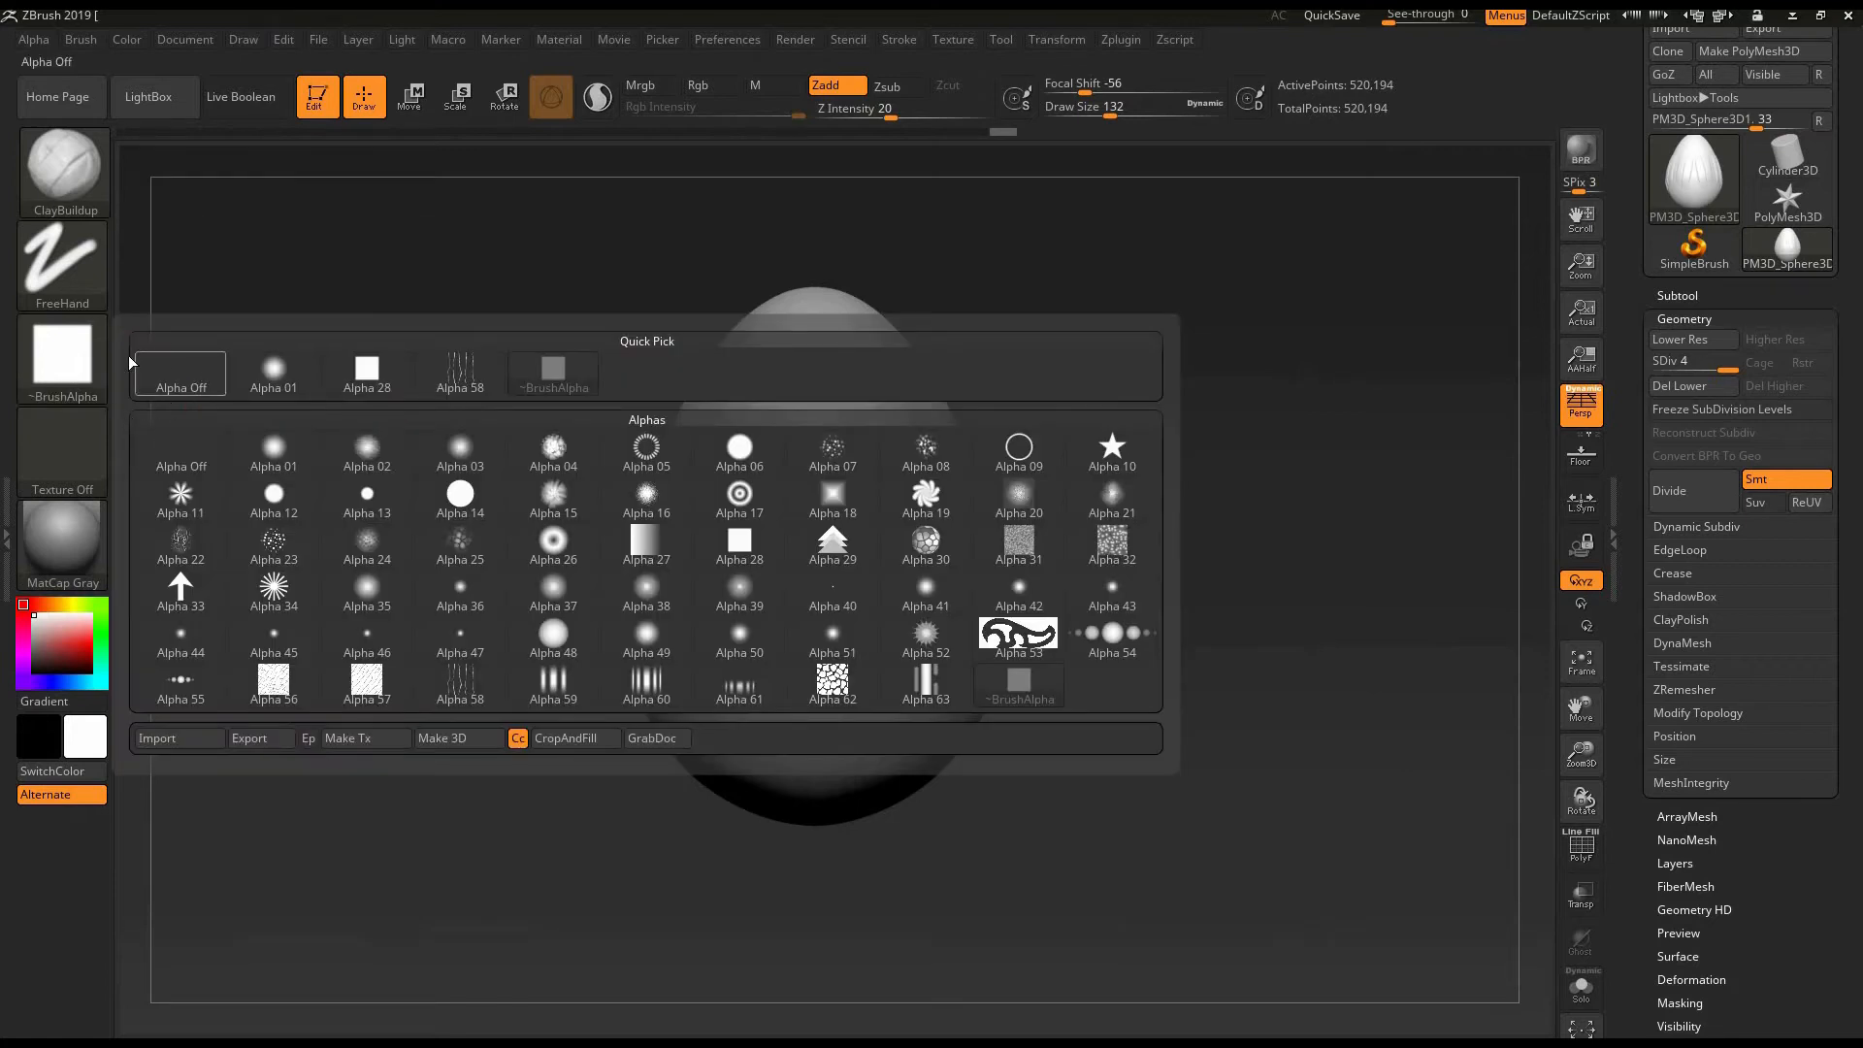
left_click(183, 378)
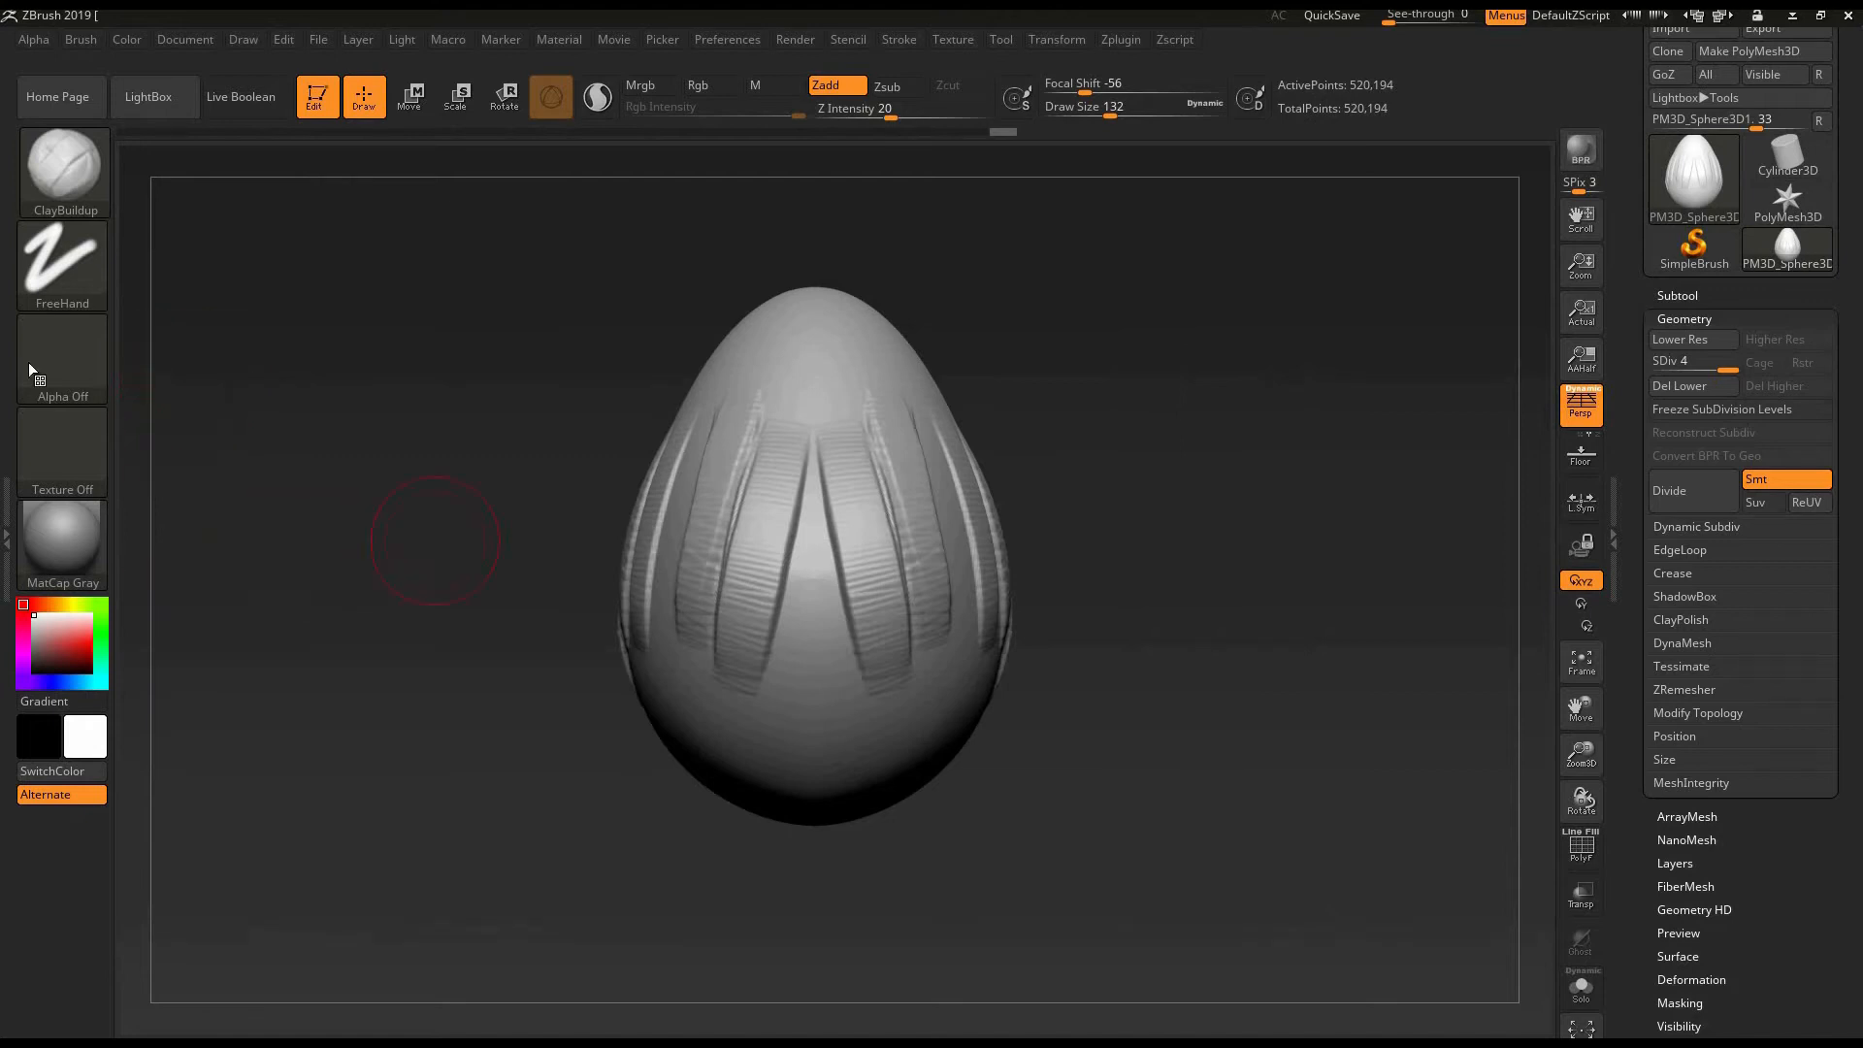
left_click_drag(395, 528, 522, 685)
mouse_move(779, 426)
left_mouse_down()
mouse_move(697, 669)
mouse_move(782, 623)
left_mouse_up()
left_click_drag(1097, 366, 1038, 384)
mouse_move(832, 638)
left_mouse_down()
mouse_move(757, 768)
mouse_move(827, 728)
left_mouse_up()
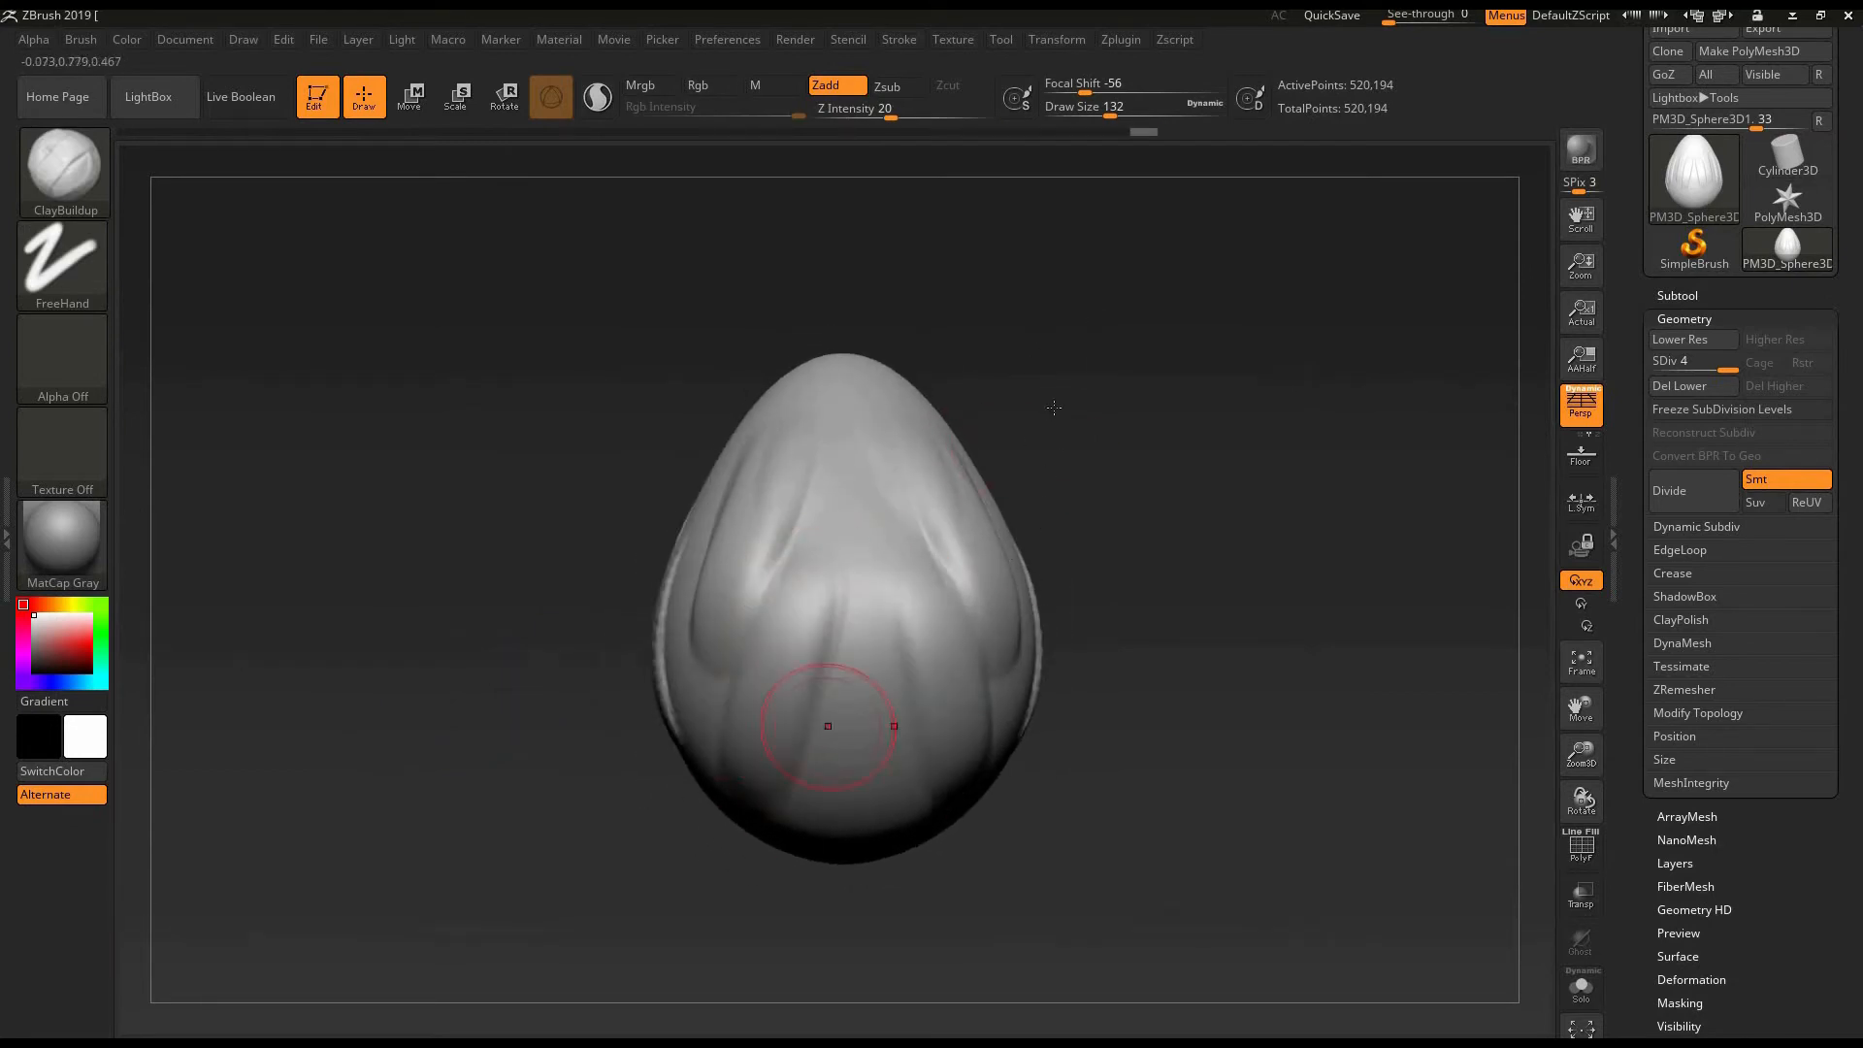
mouse_move(1051, 408)
left_mouse_down()
mouse_move(1039, 562)
mouse_move(1140, 412)
mouse_move(1133, 485)
mouse_move(999, 470)
left_mouse_up()
- Undo all the ClayBuildup strokes made on the subdivided egg
key("ctrl")
key("ctrl+z")
key("ctrl+z")
key("ctrl+z")
key("ctrl+z")
key("ctrl+z")
key("ctrl+z")
key("ctrl+z")
key("ctrl+z")
key("ctrl+z")
key("ctrl+z")
key("ctrl+z")
key("ctrl+z")
key("ctrl+z")
key("ctrl+z")
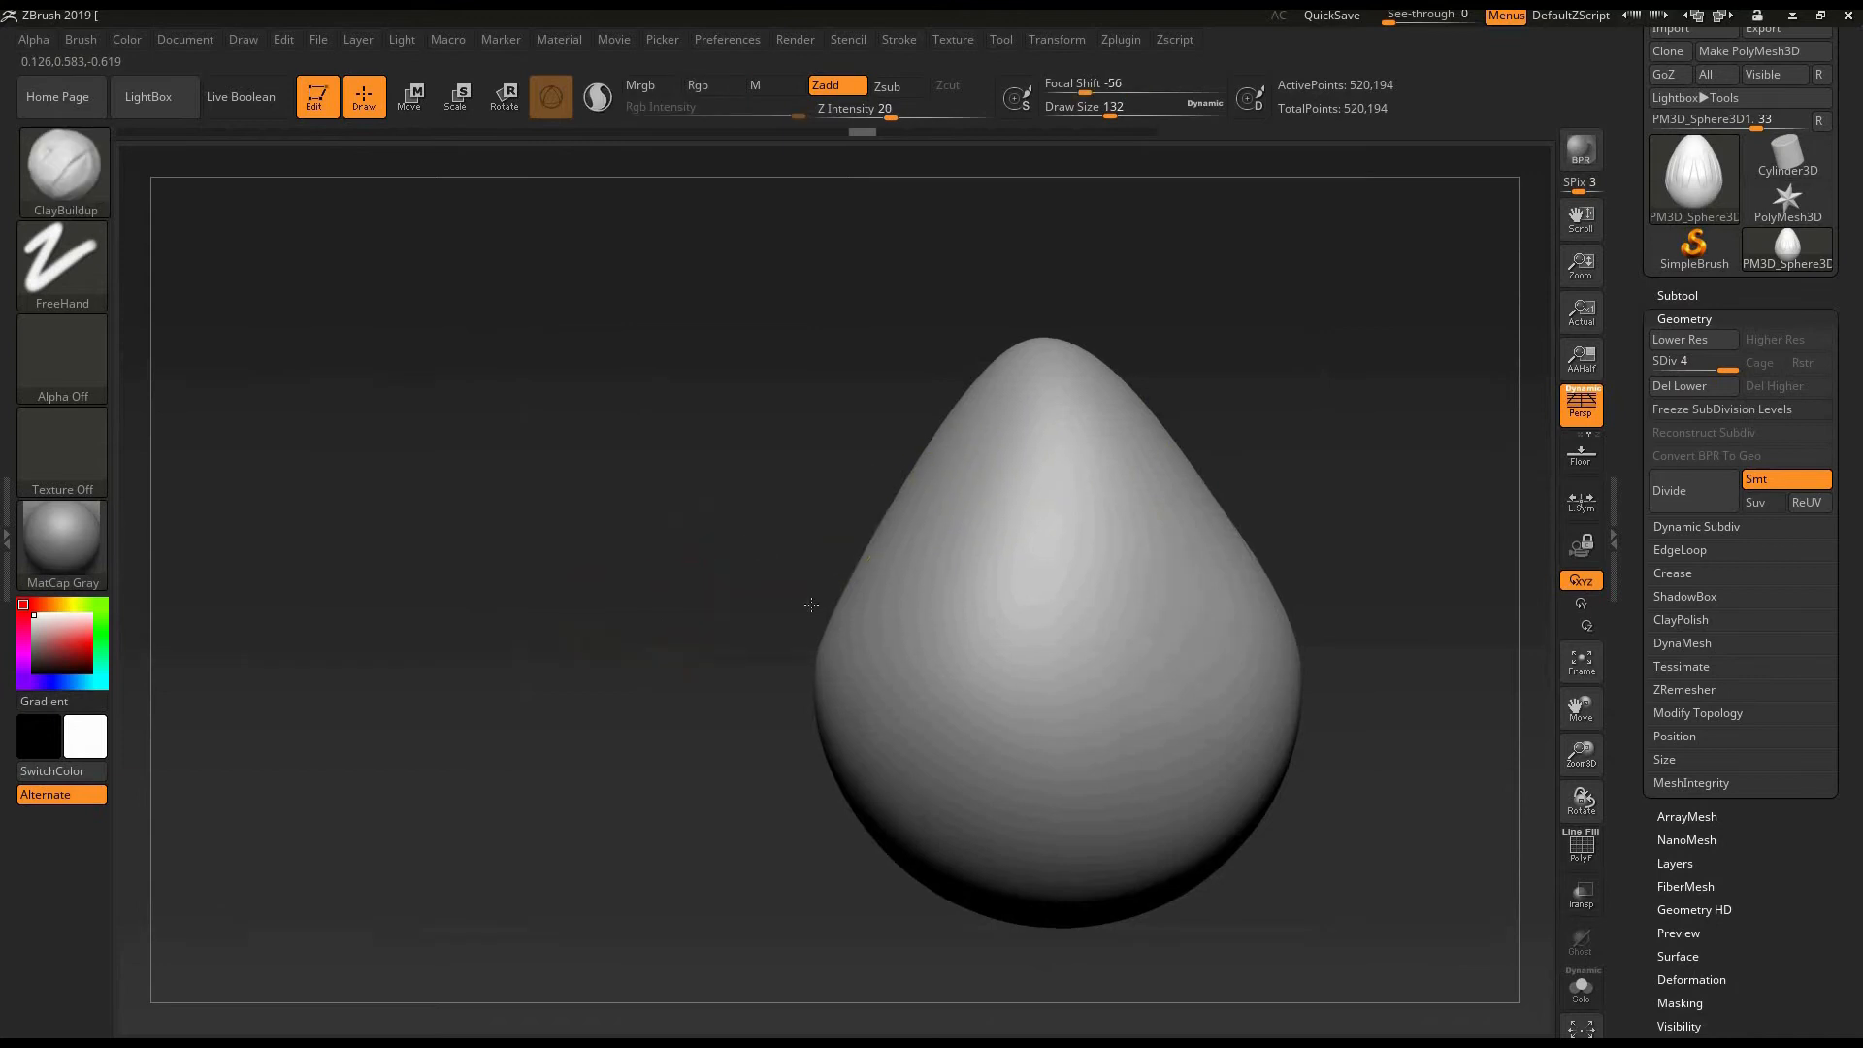
- Toggle the brush mode to Zsub and back to Zadd
left_click_drag(1220, 493, 1030, 457)
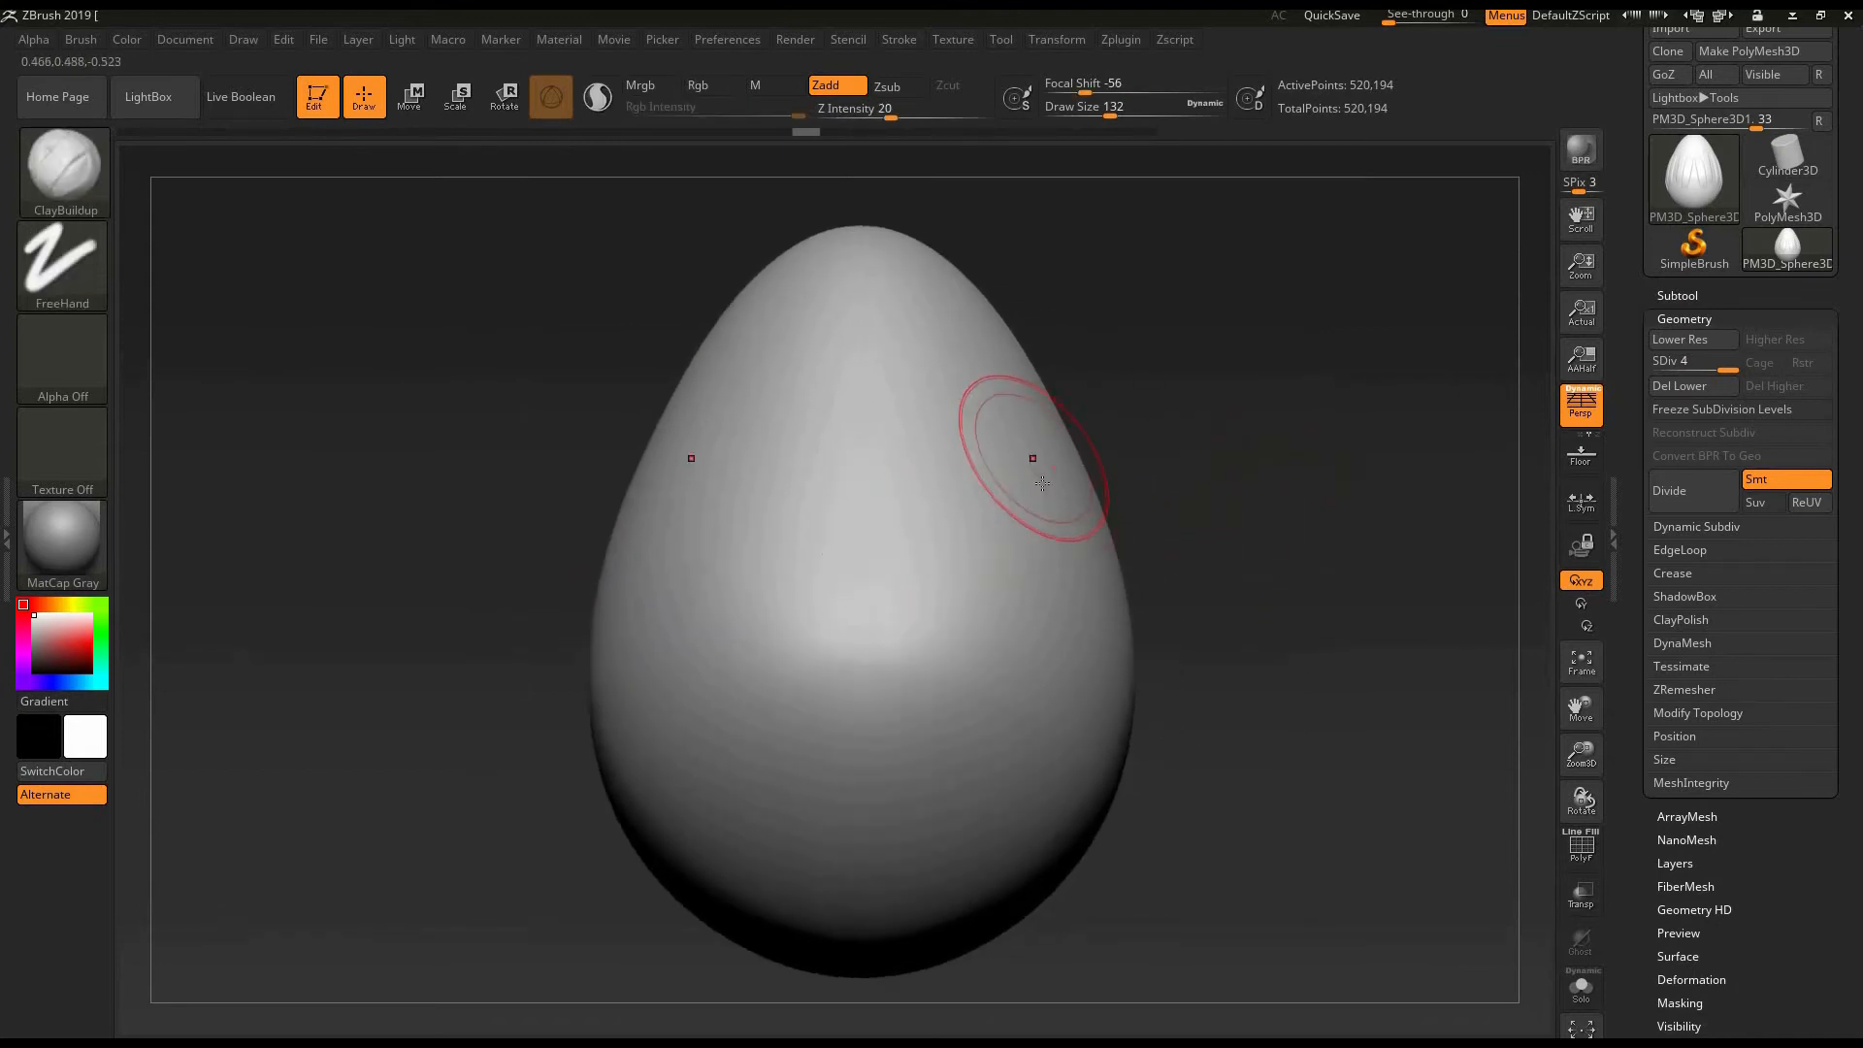
left_click_drag(1214, 511, 820, 433)
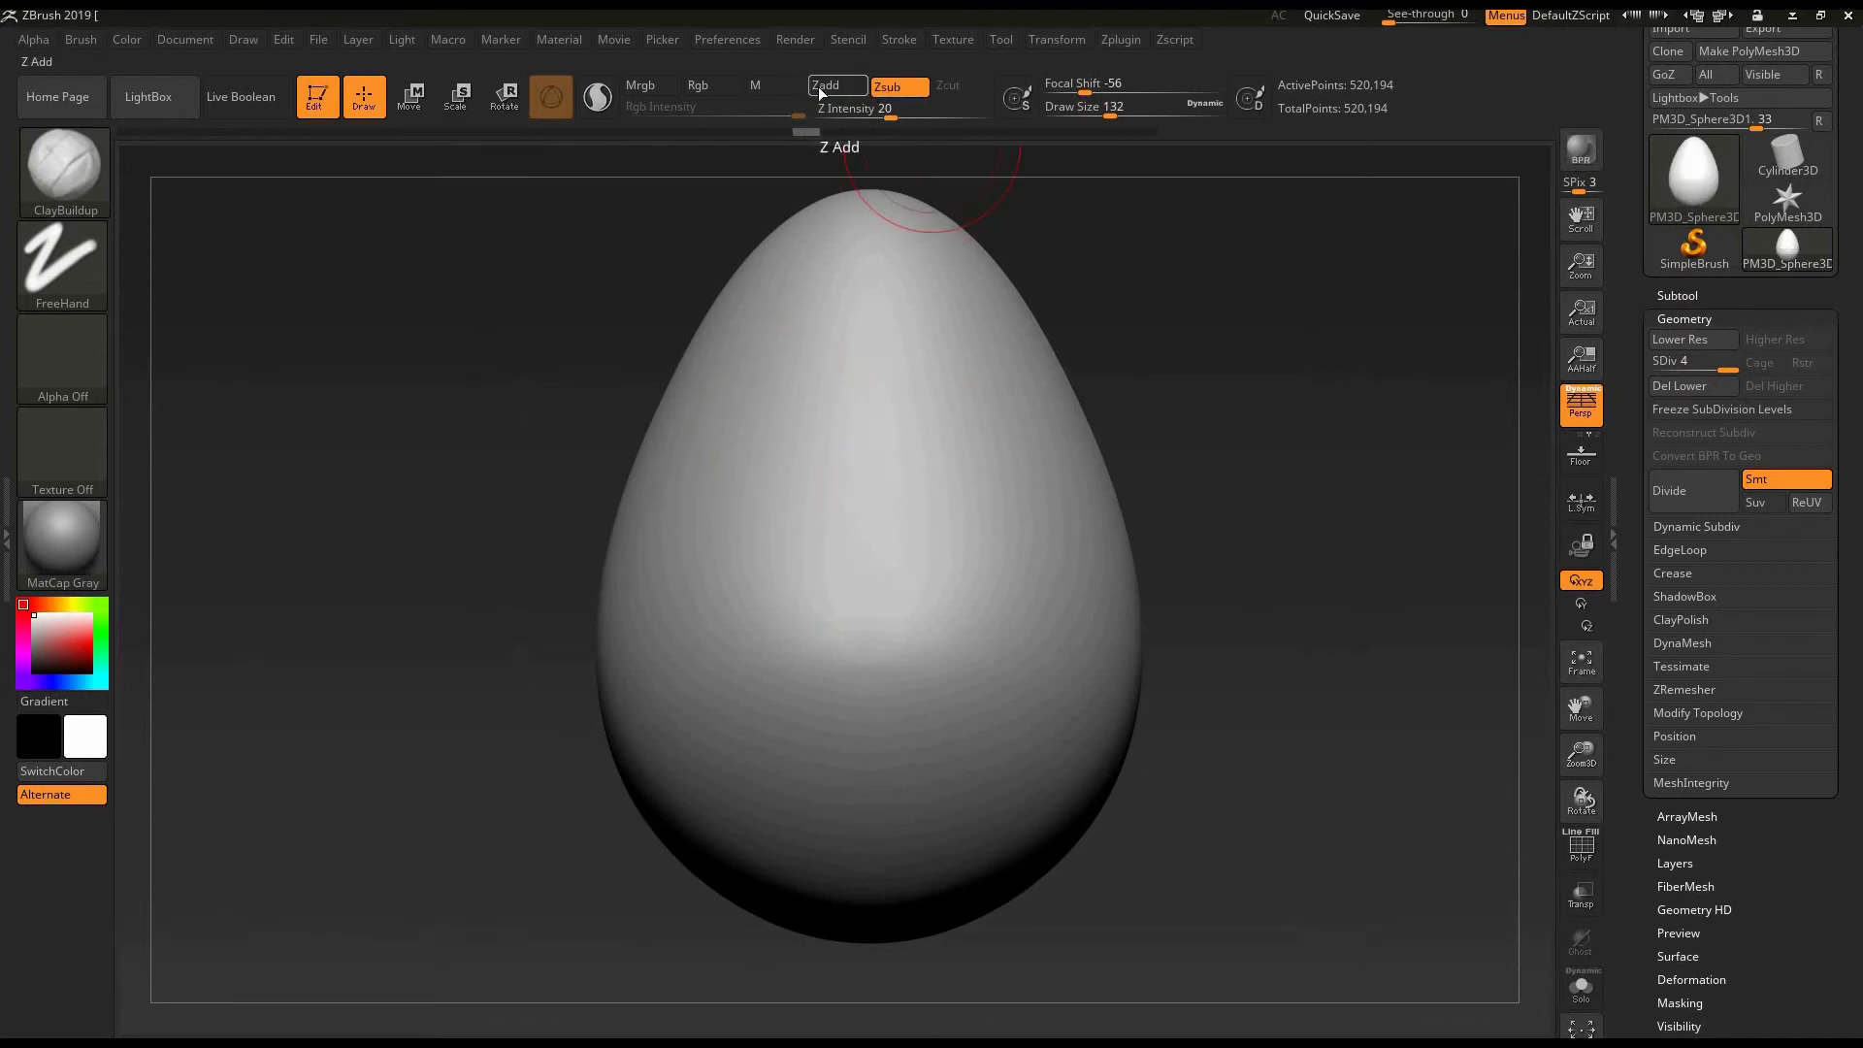
left_click(883, 89)
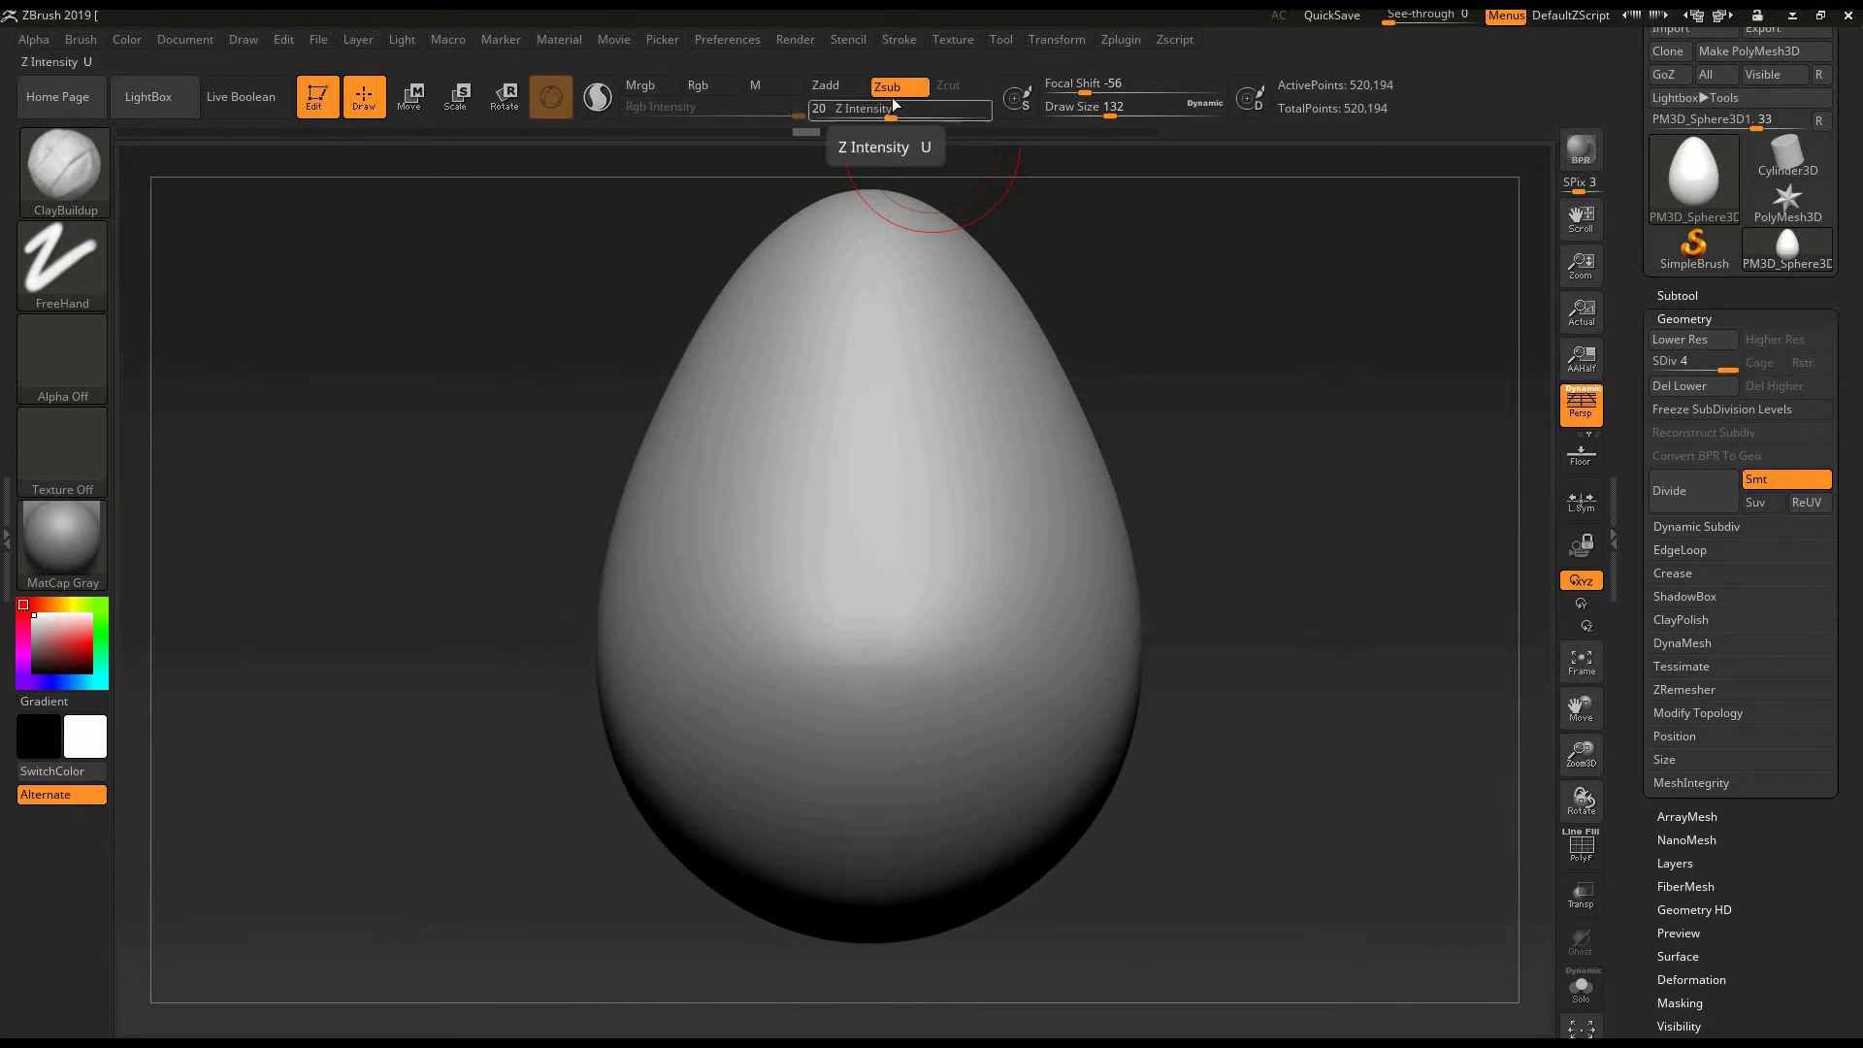
left_click(836, 85)
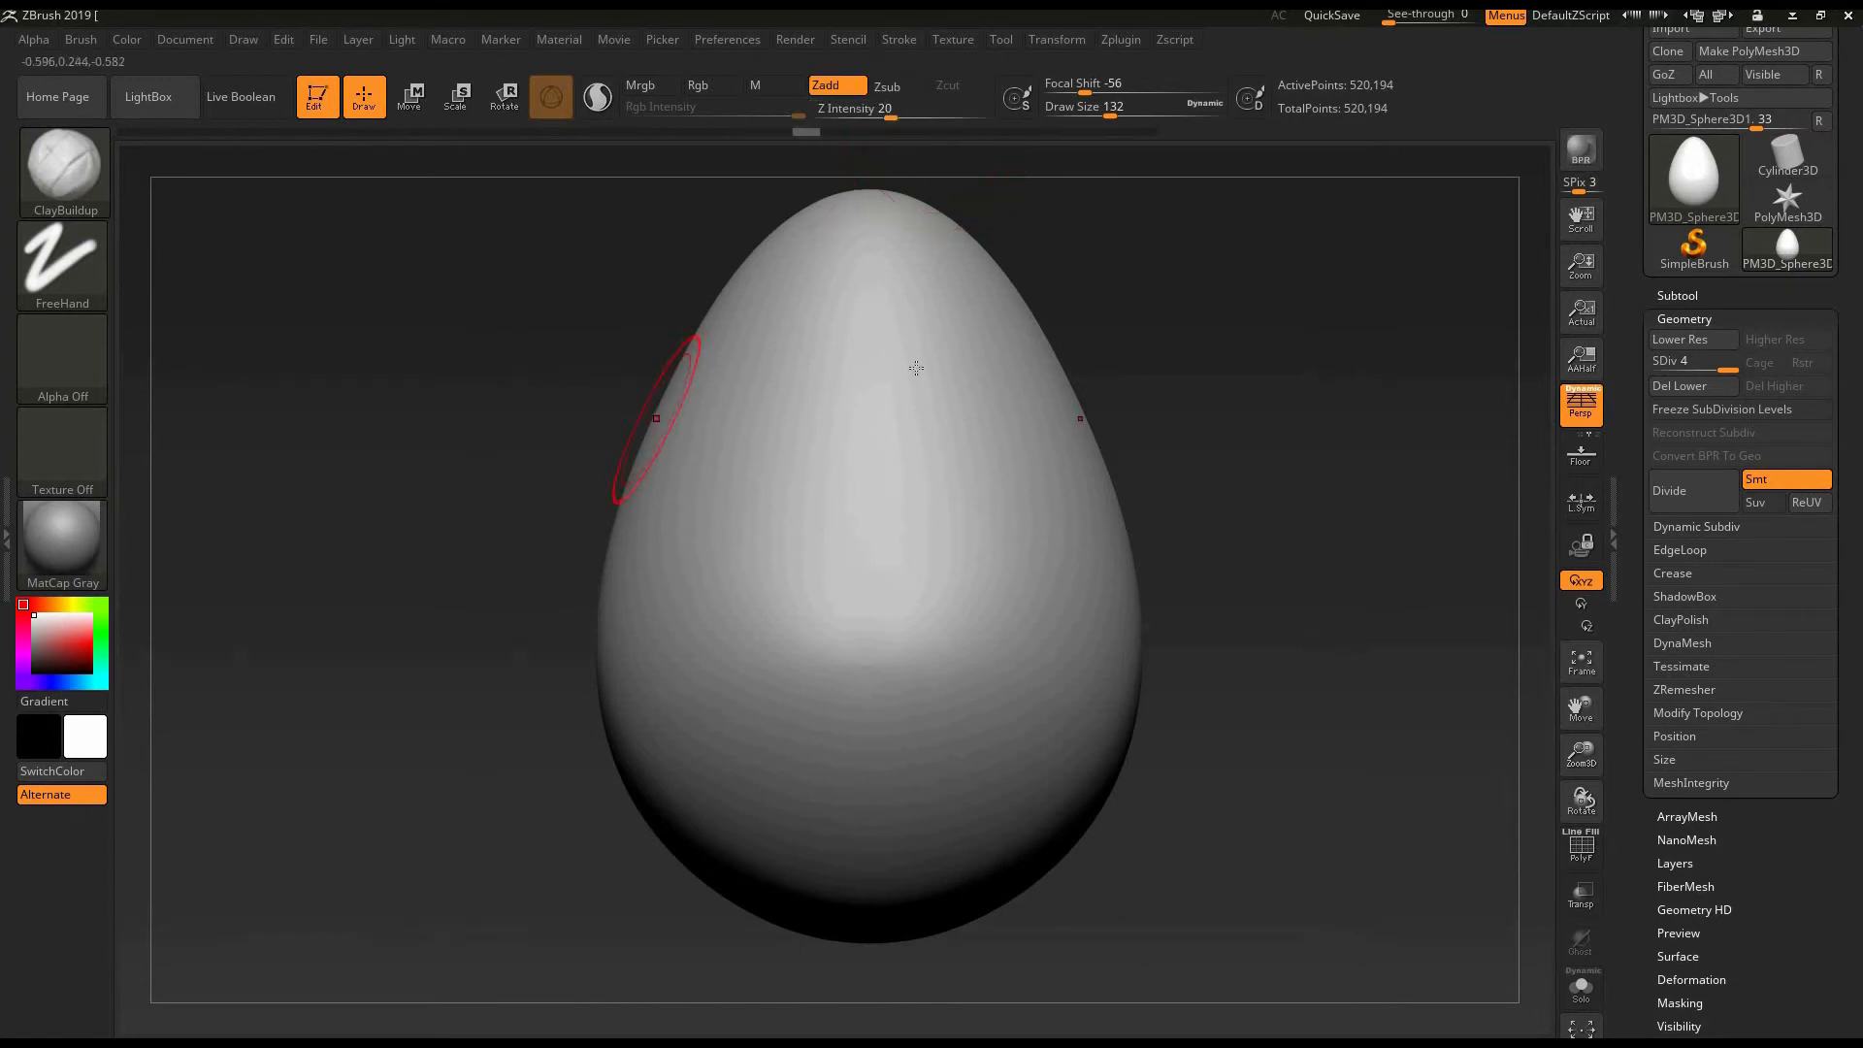
- Build up a pair of mirrored, rounded diagonal ridges on the egg's front with ClayBuildup in Zadd mode
left_click_drag(1193, 529, 1170, 555)
left_click_drag(822, 381, 737, 621)
mouse_move(805, 413)
left_mouse_down()
mouse_move(727, 631)
mouse_move(742, 631)
left_mouse_up()
mouse_move(1135, 399)
left_mouse_down()
mouse_move(1155, 427)
mouse_move(1130, 413)
mouse_move(1125, 428)
left_mouse_up()
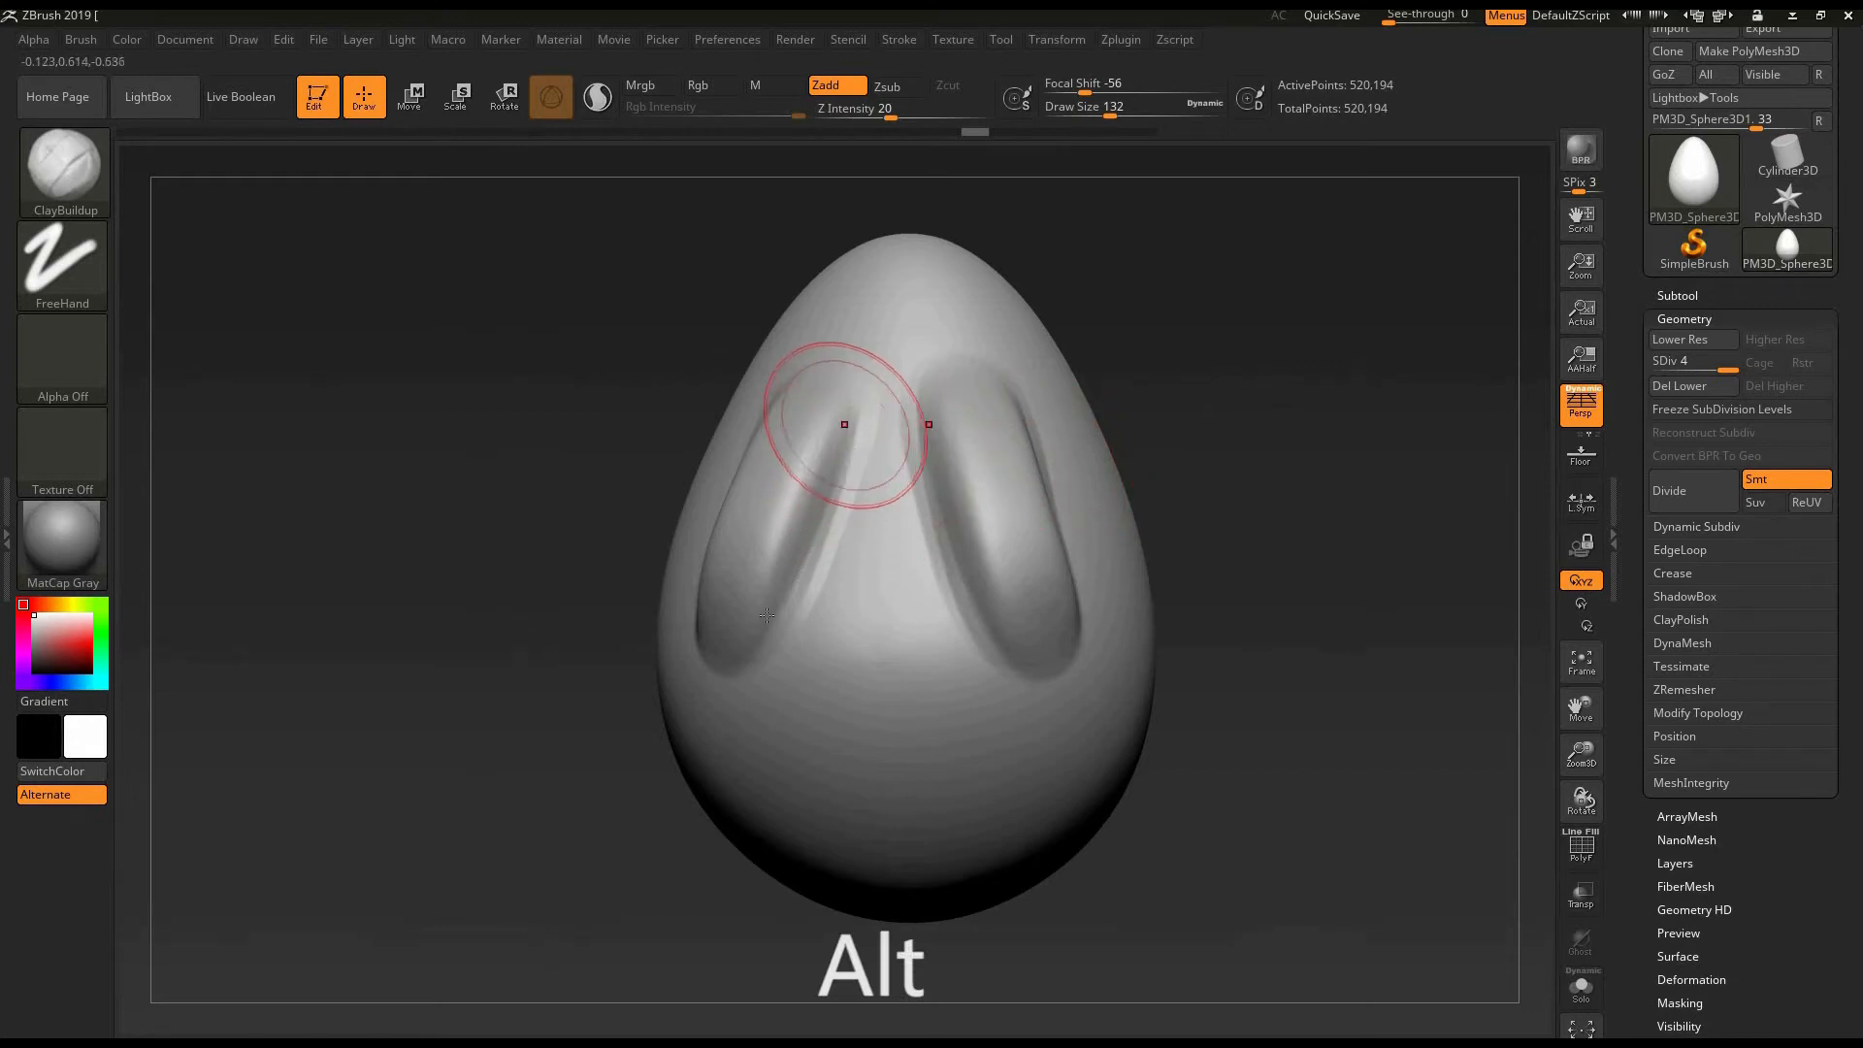
- Carve grooves along both edges of the raised ridges by temporarily inverting ClayBuildup to subtract
left_click_drag(846, 423, 791, 587, "alt")
left_click_drag(862, 388, 794, 592, "alt")
mouse_move(1164, 318)
left_mouse_down()
mouse_move(1194, 415)
mouse_move(1115, 453)
left_mouse_up()
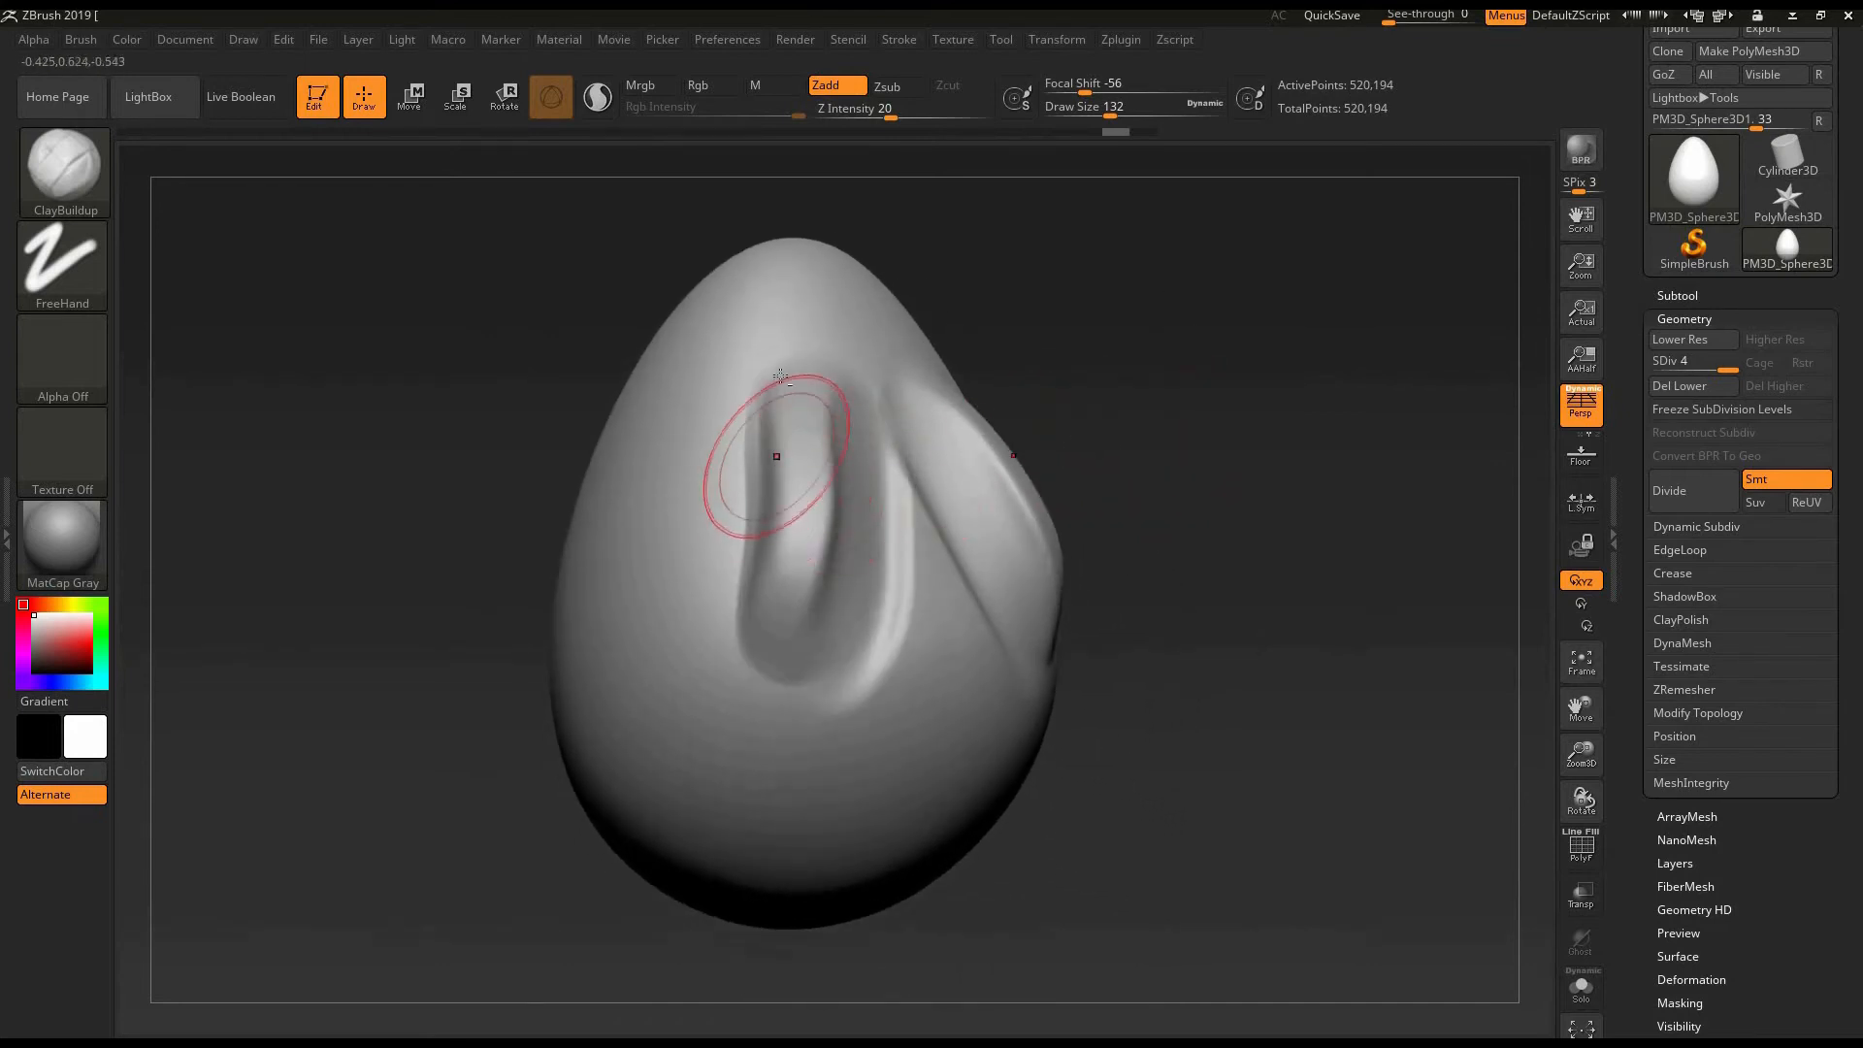
left_click_drag(777, 402, 727, 613, "alt")
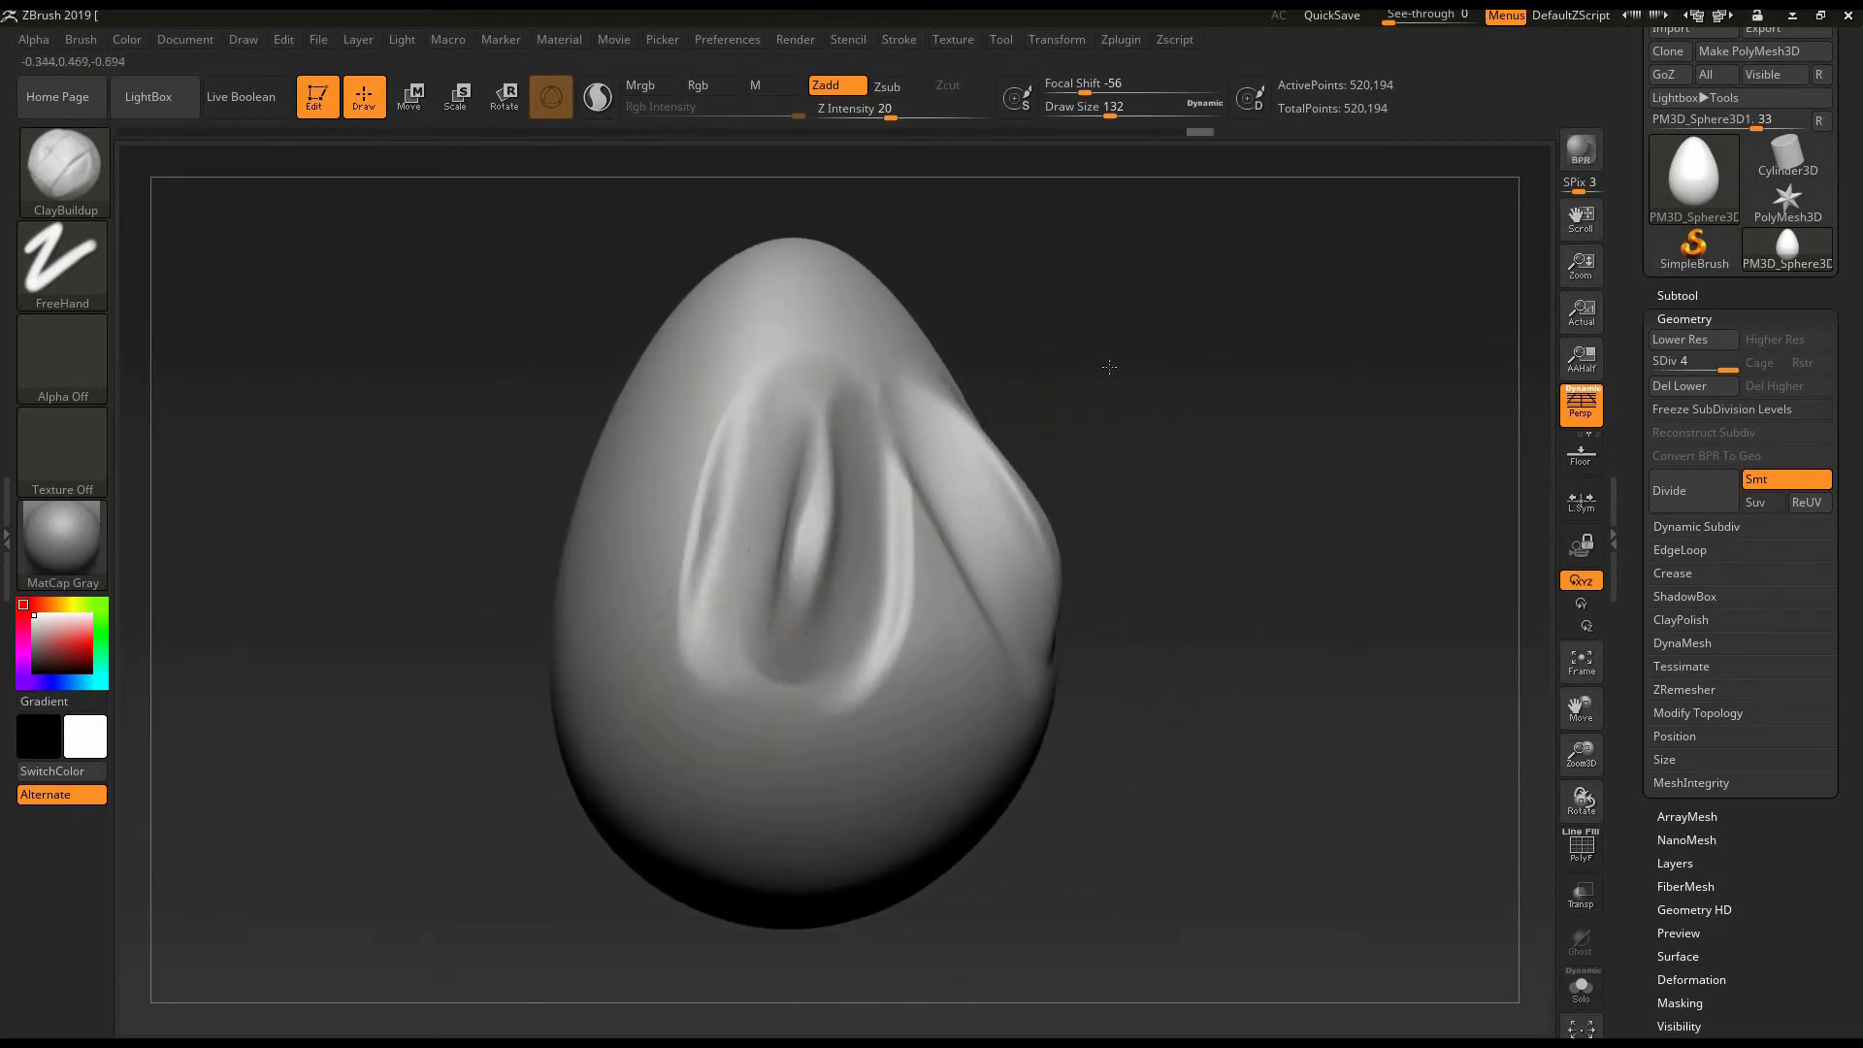
- Switch ClayBuildup to Zsub and carve a mirrored diagonal groove into a smooth side of the egg
mouse_move(1110, 365)
left_mouse_down()
mouse_move(1104, 400)
mouse_move(1170, 384)
mouse_move(1200, 493)
mouse_move(988, 147)
mouse_move(916, 90)
left_mouse_up()
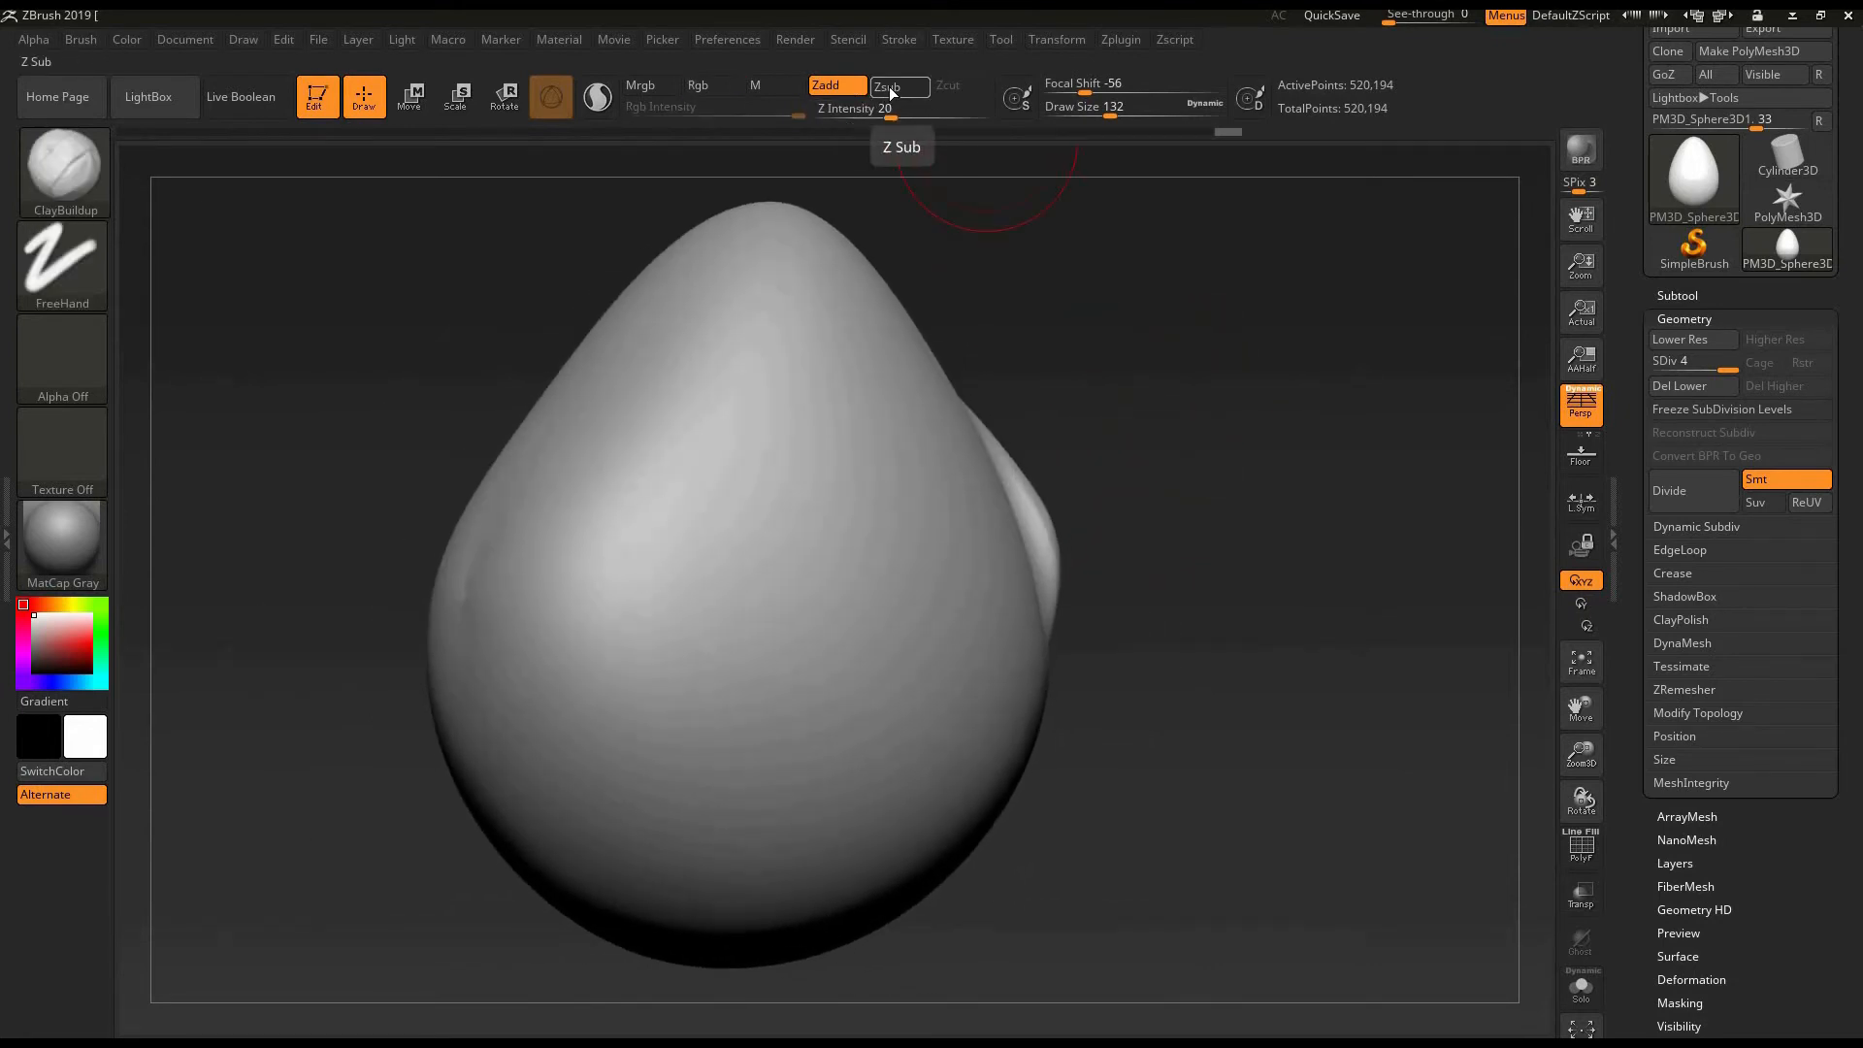
left_click(900, 87)
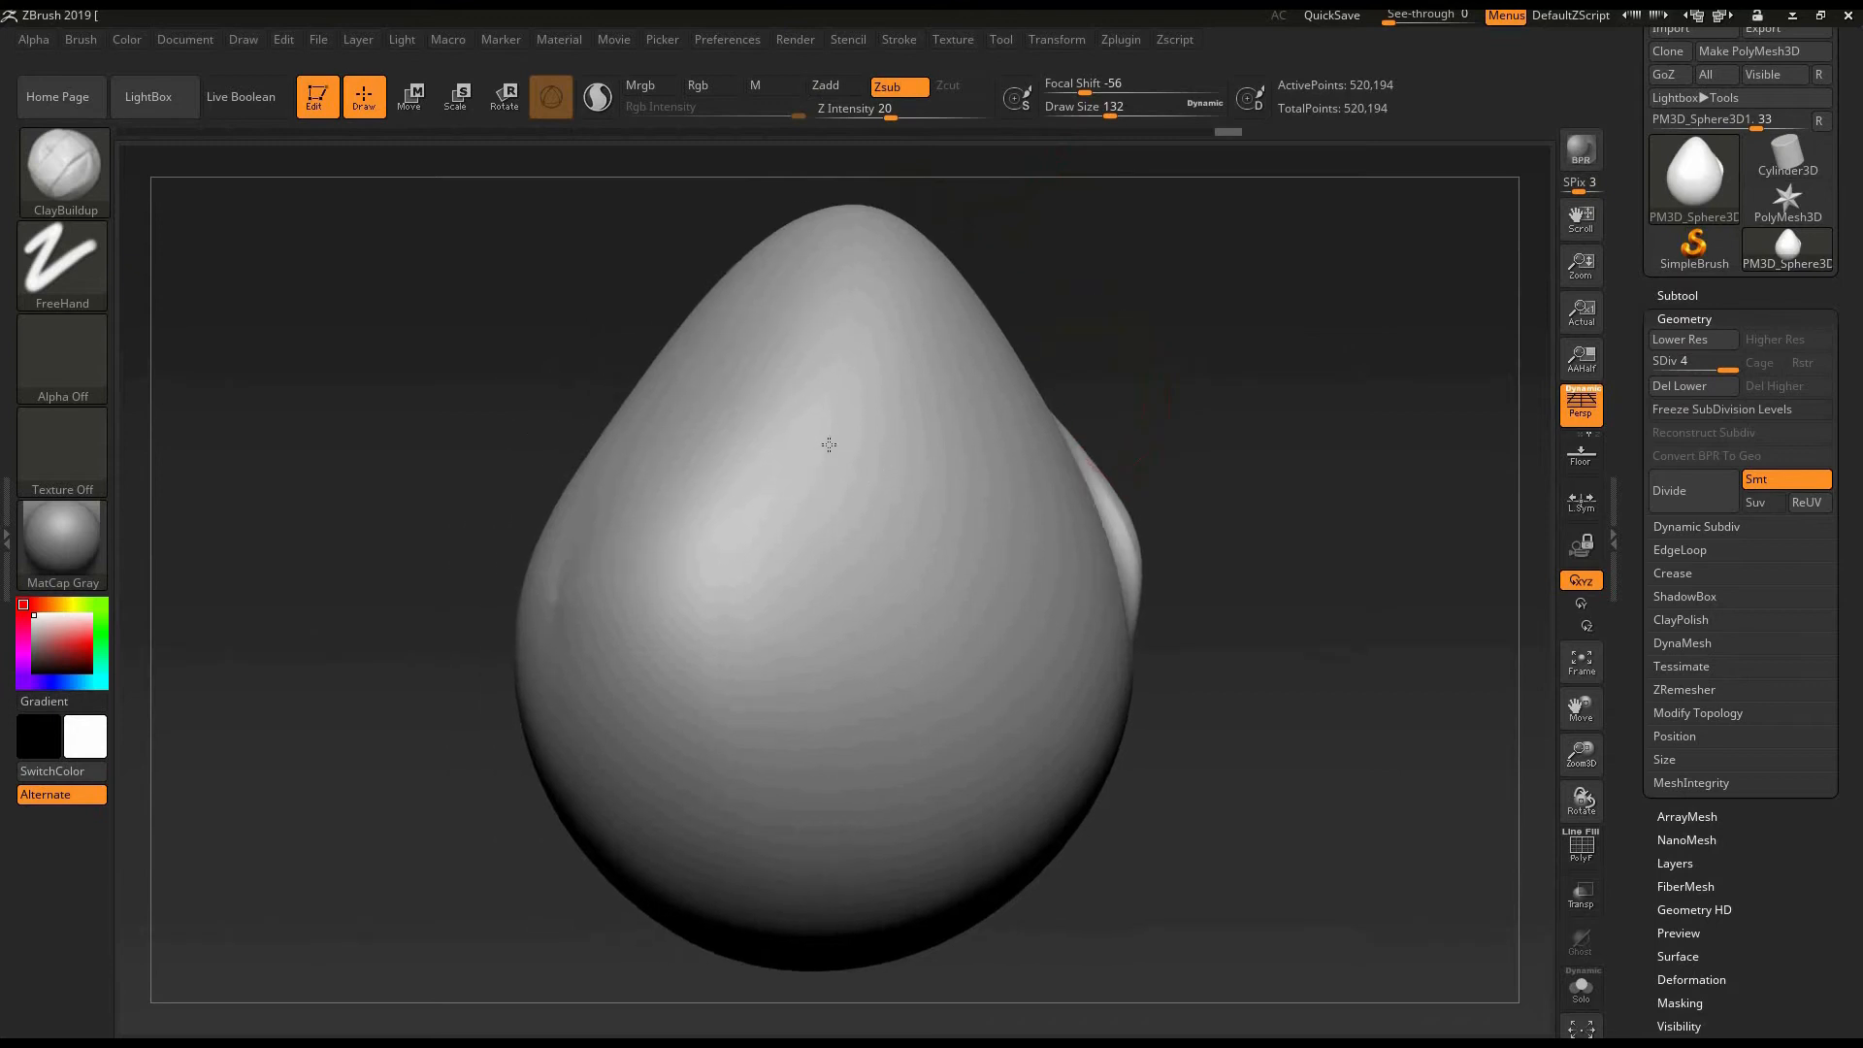
mouse_move(846, 387)
left_mouse_down()
mouse_move(861, 366)
mouse_move(706, 735)
left_mouse_up()
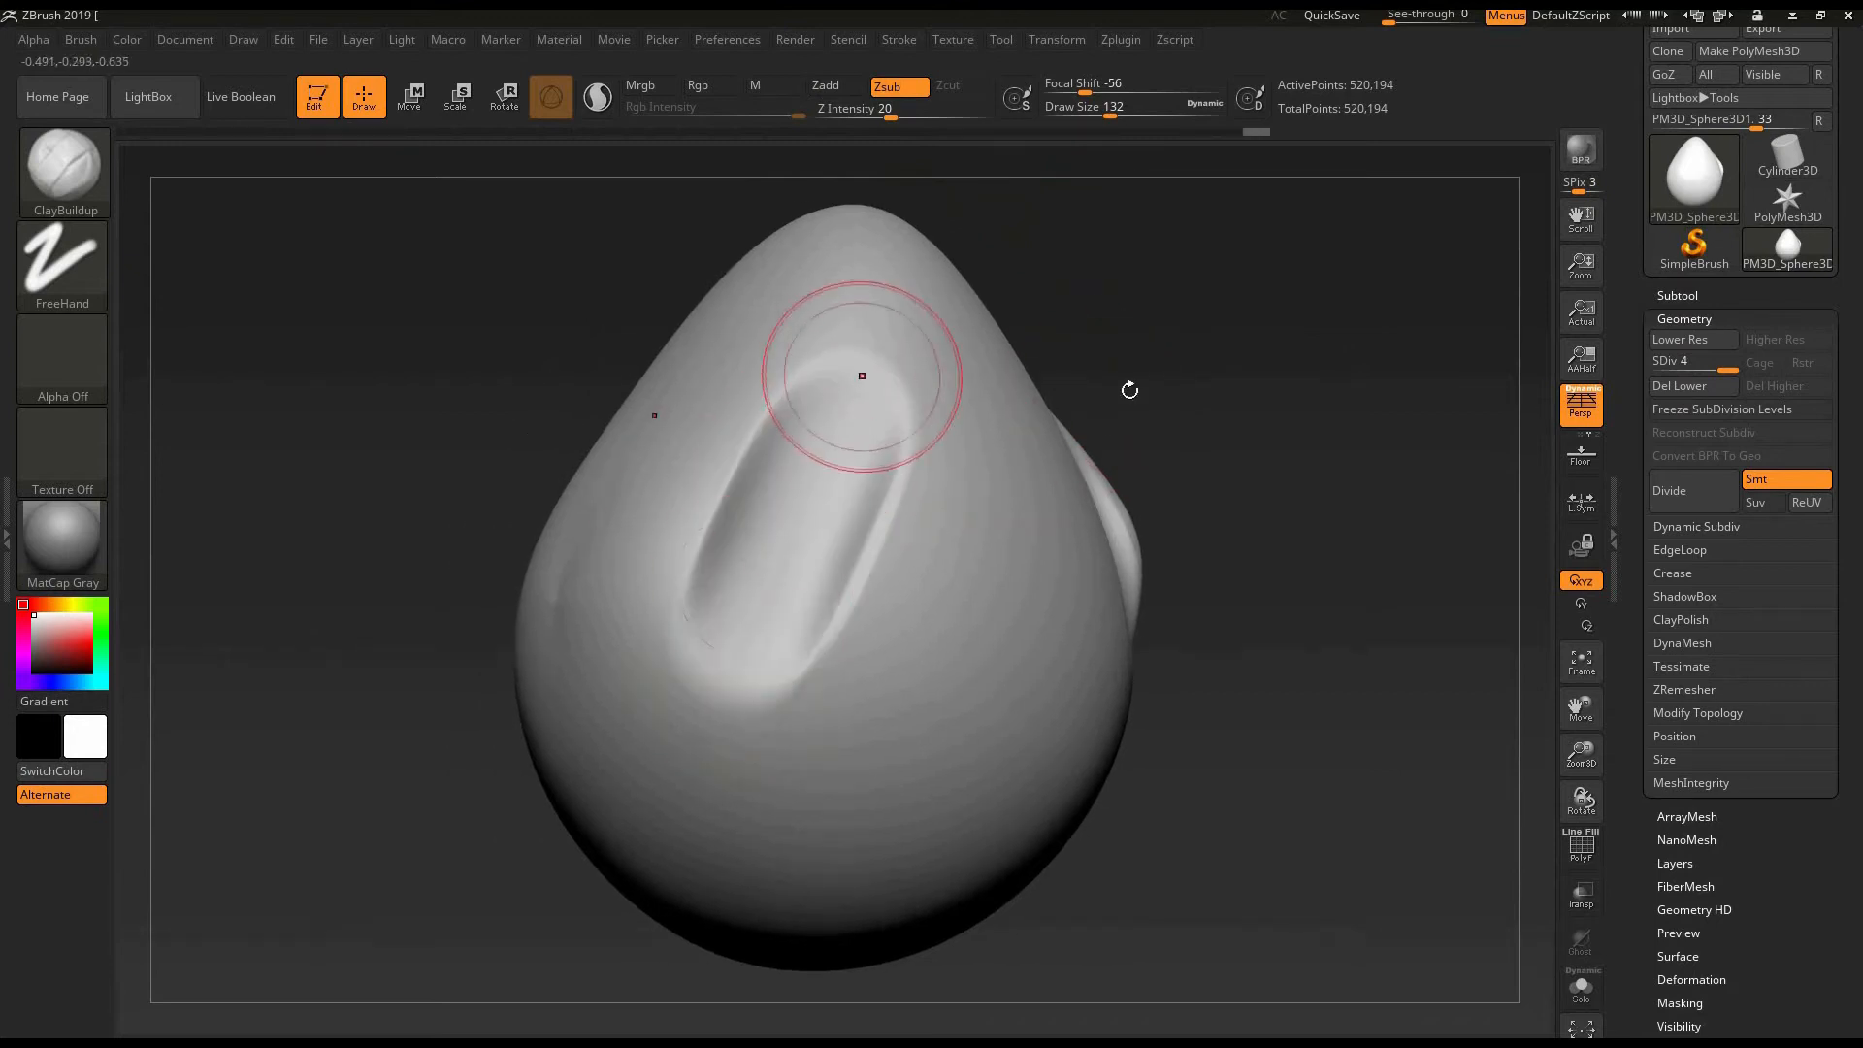
mouse_move(1140, 379)
left_mouse_down()
mouse_move(1065, 356)
mouse_move(1248, 324)
mouse_move(1293, 407)
mouse_move(1305, 393)
left_mouse_up()
- Undo all the ClayBuildup strokes on the egg and set the brush back to Zadd mode
key("ctrl")
key("ctrl")
key("ctrl+z")
key("ctrl+z")
key("ctrl+z")
key("ctrl+z")
key("ctrl+z")
key("ctrl+z")
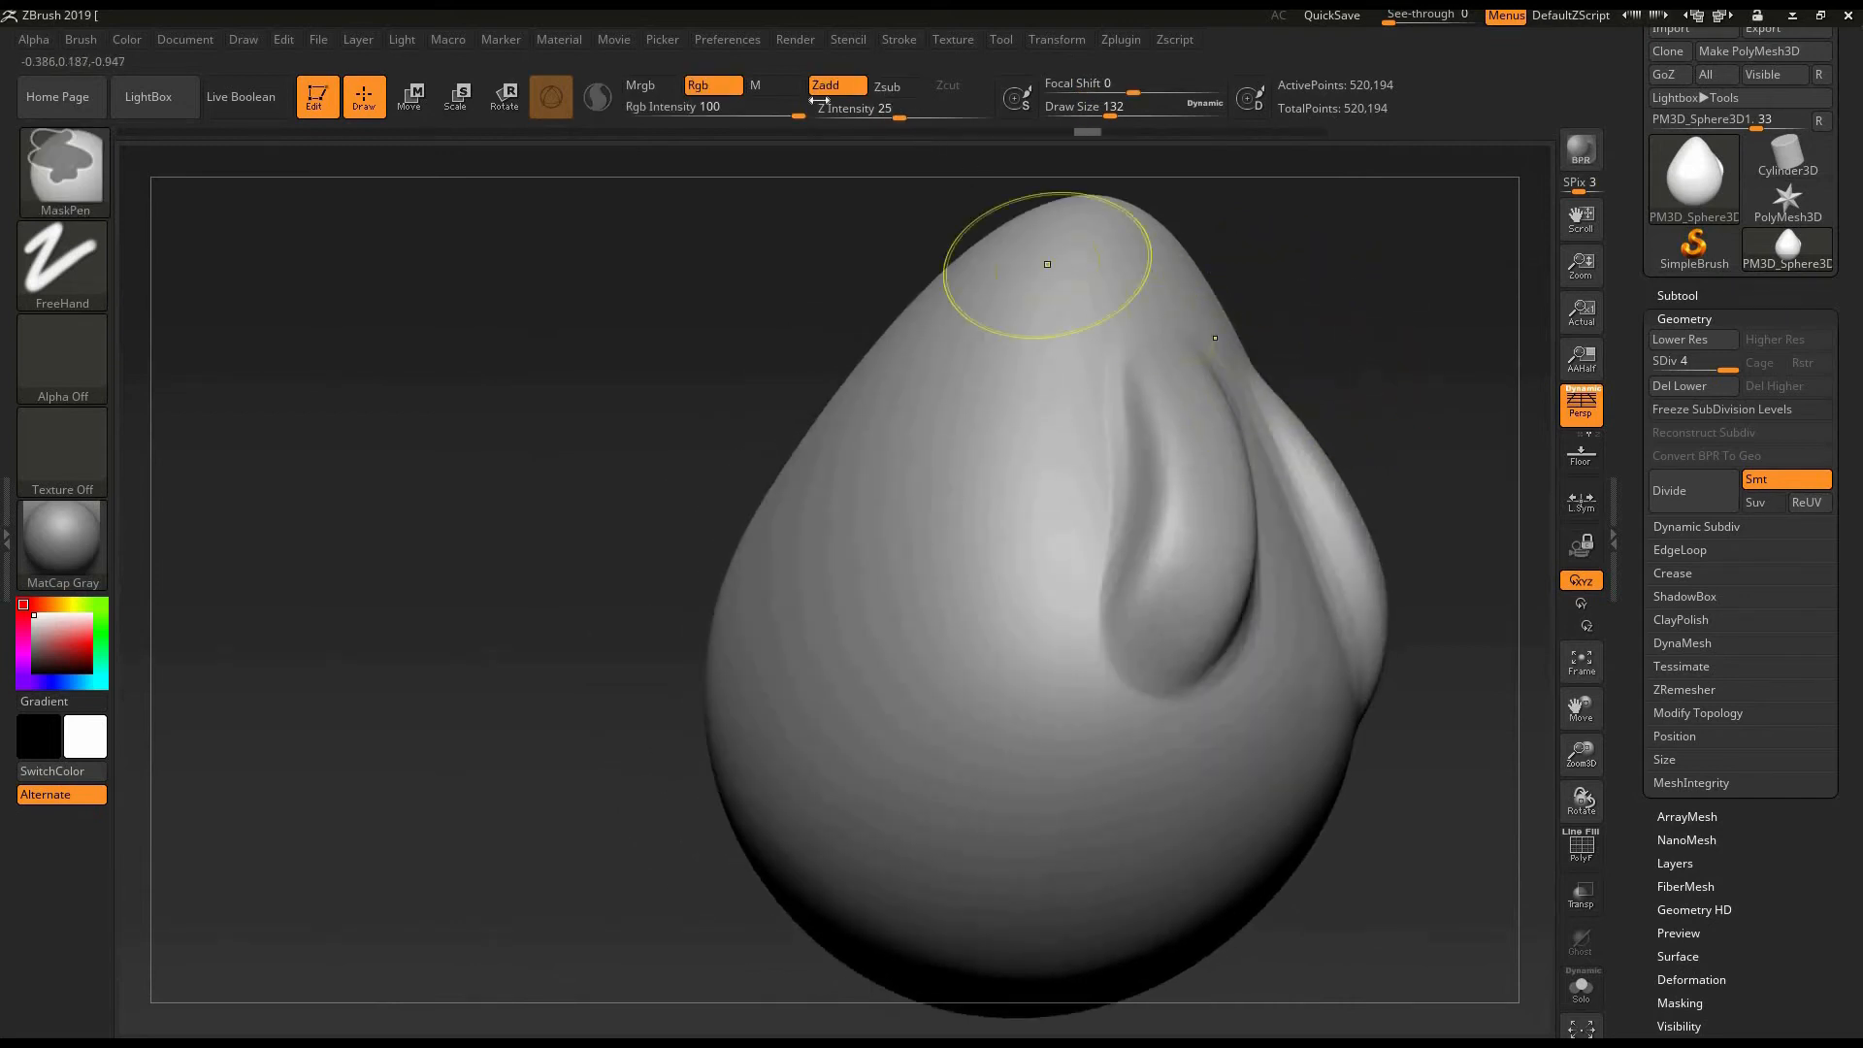
key("ctrl")
key("ctrl+z")
key("ctrl+z")
key("ctrl+z")
key("ctrl+z")
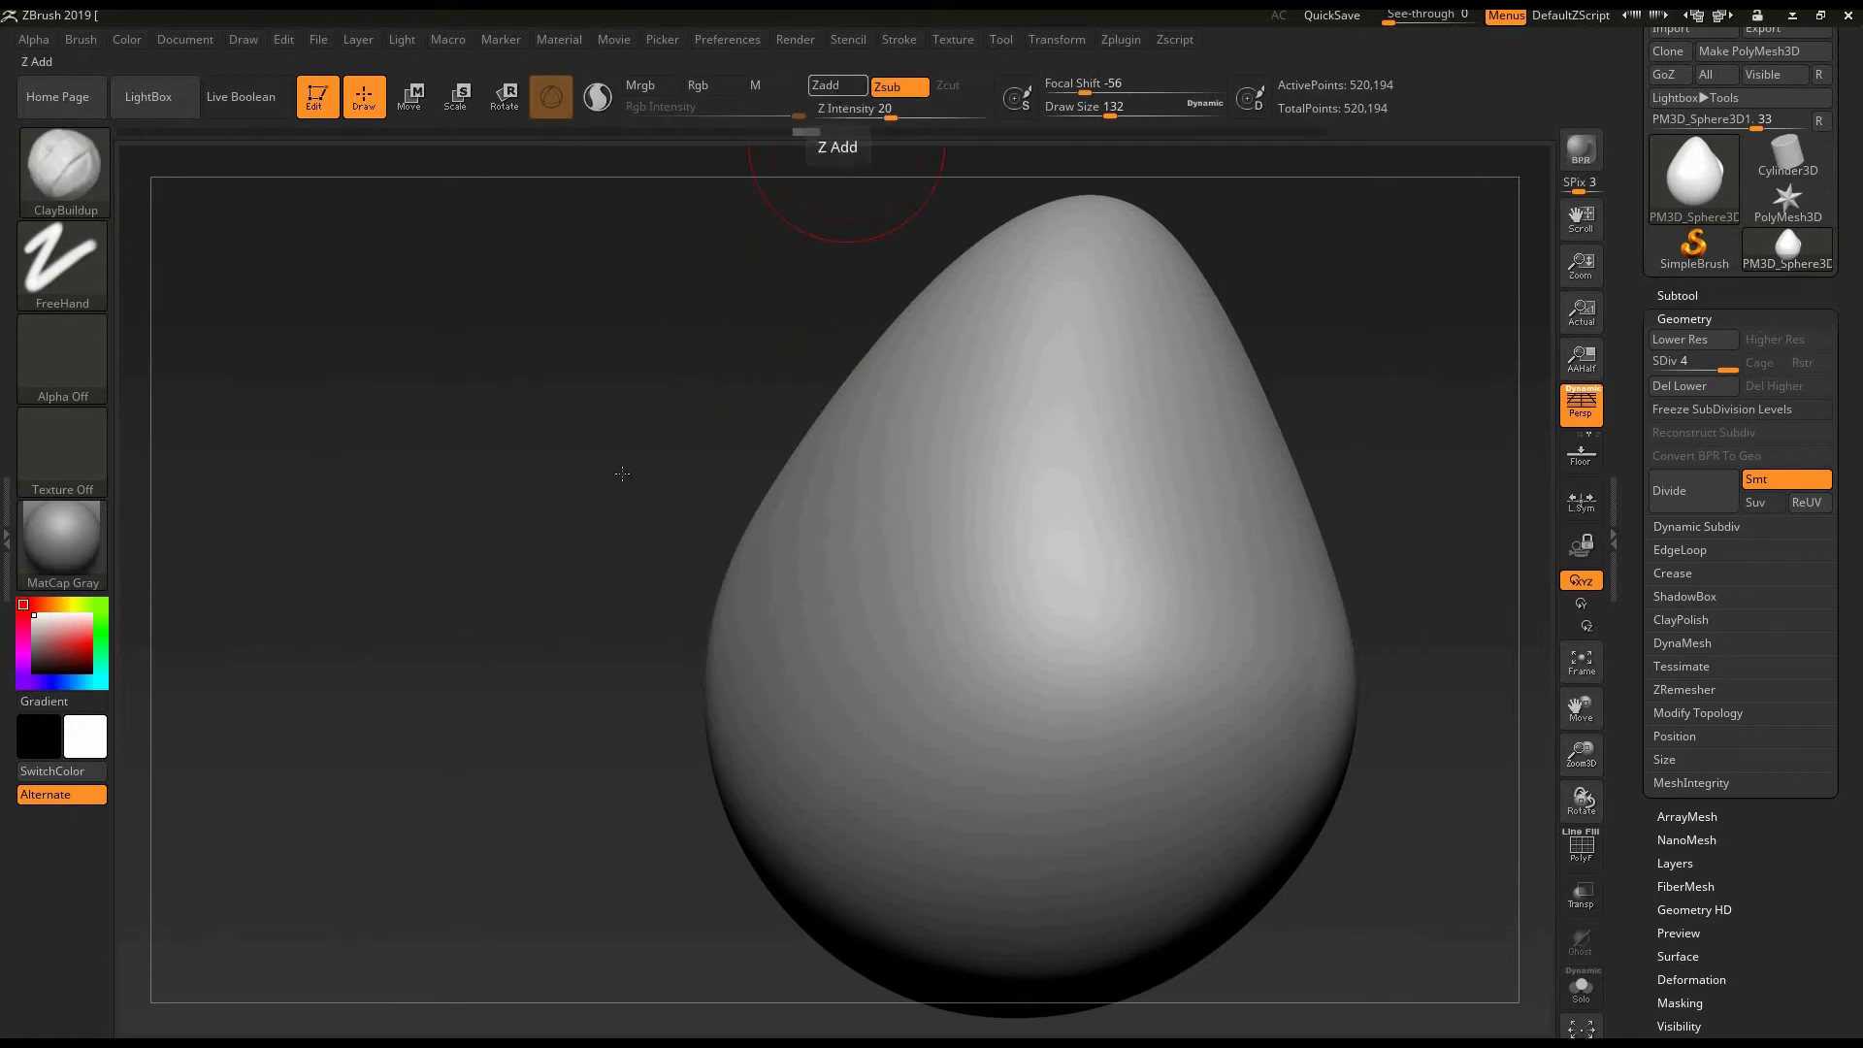
left_click(837, 85)
- Build up a mirrored, raised diagonal ridge on the smooth egg with overlapping ClayBuildup strokes in Zadd mode
left_click_drag(622, 473, 575, 461, "alt")
left_click_drag(906, 432, 818, 682)
left_click_drag(937, 438, 846, 679)
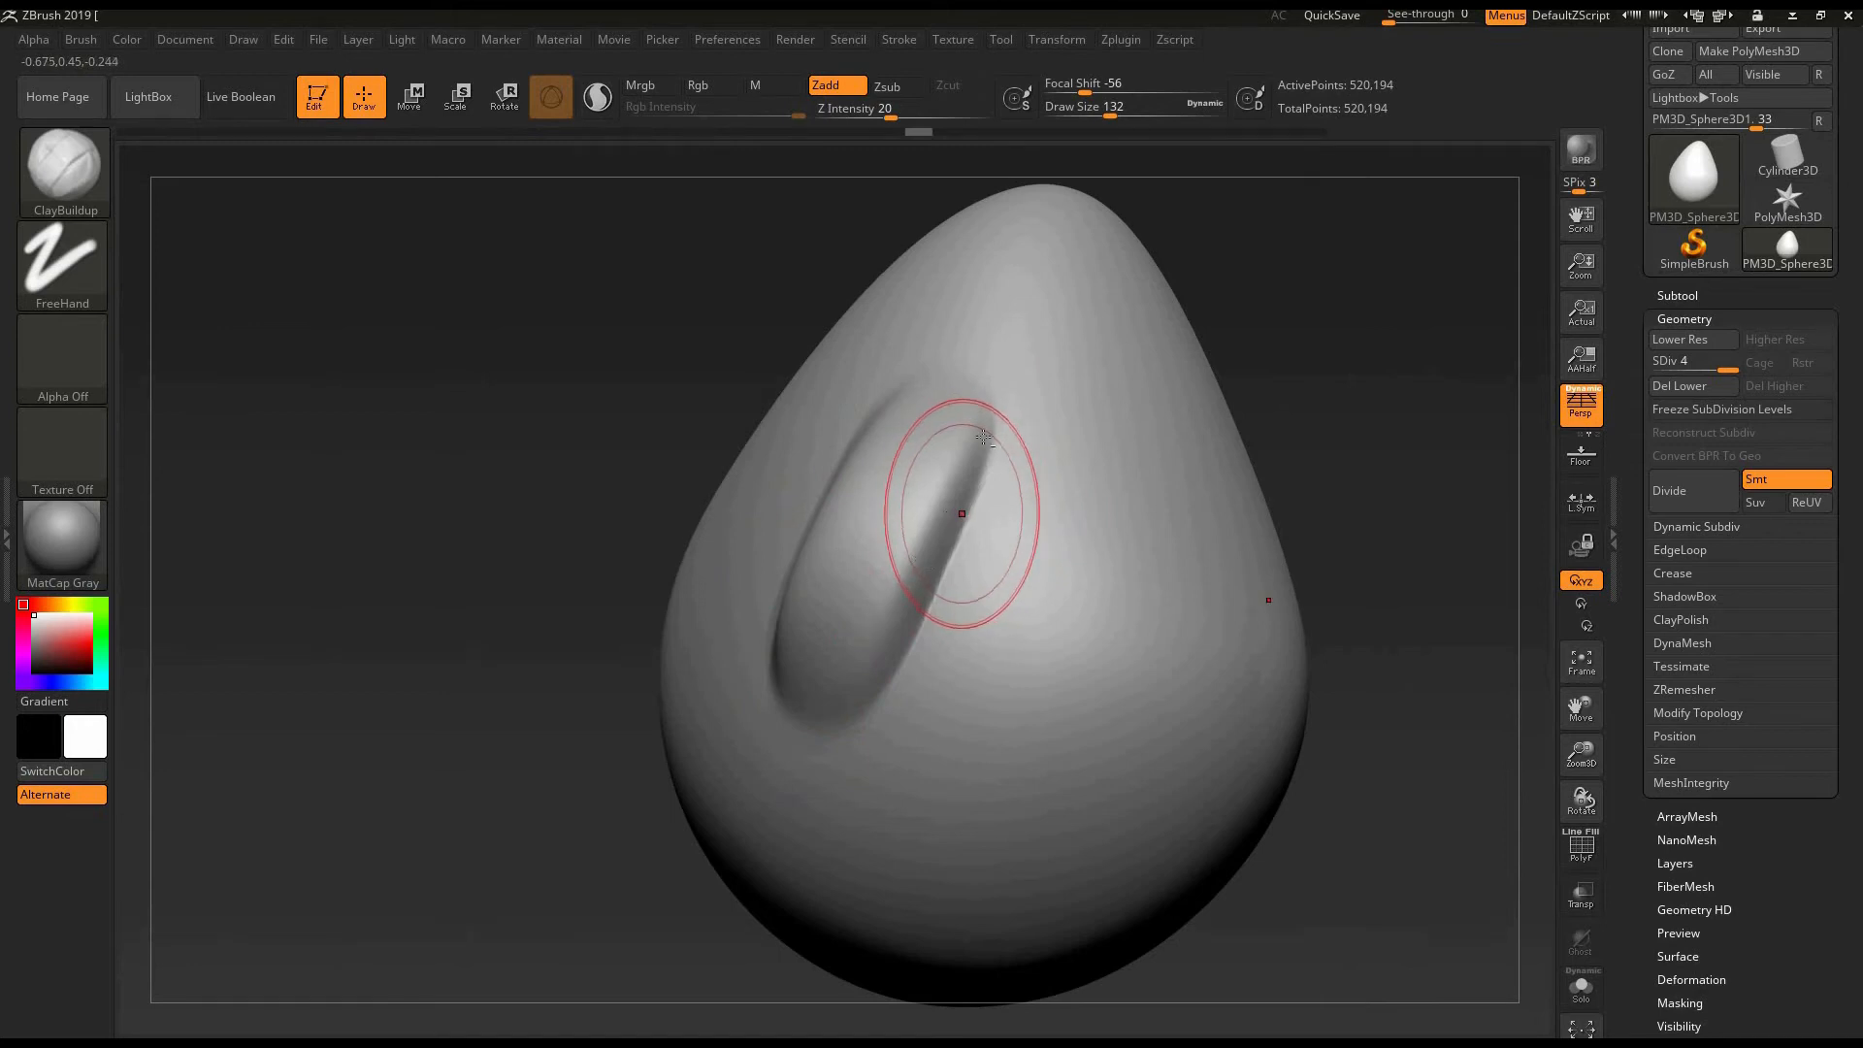
mouse_move(979, 442)
left_mouse_down()
mouse_move(902, 554)
mouse_move(862, 669)
left_mouse_up()
left_click_drag(981, 434, 866, 670)
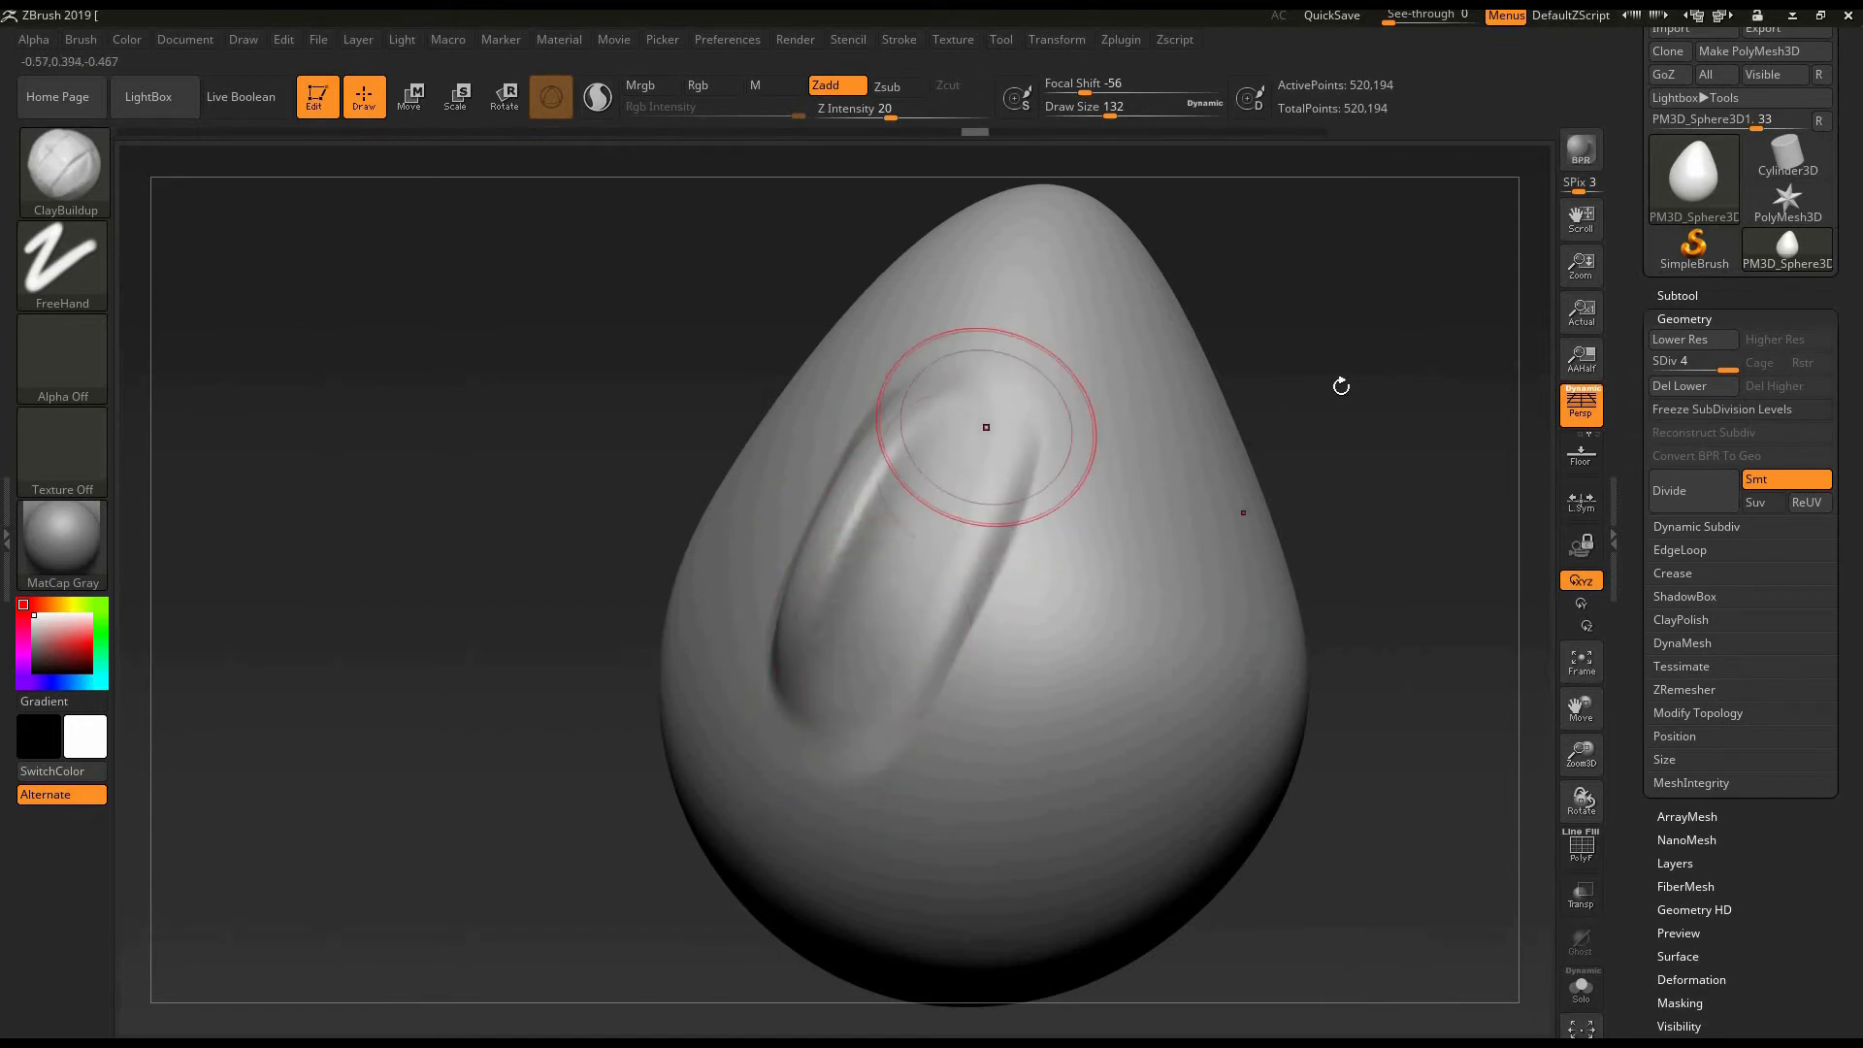
mouse_move(1344, 380)
left_mouse_down()
mouse_move(1355, 308)
mouse_move(1374, 378)
left_mouse_up()
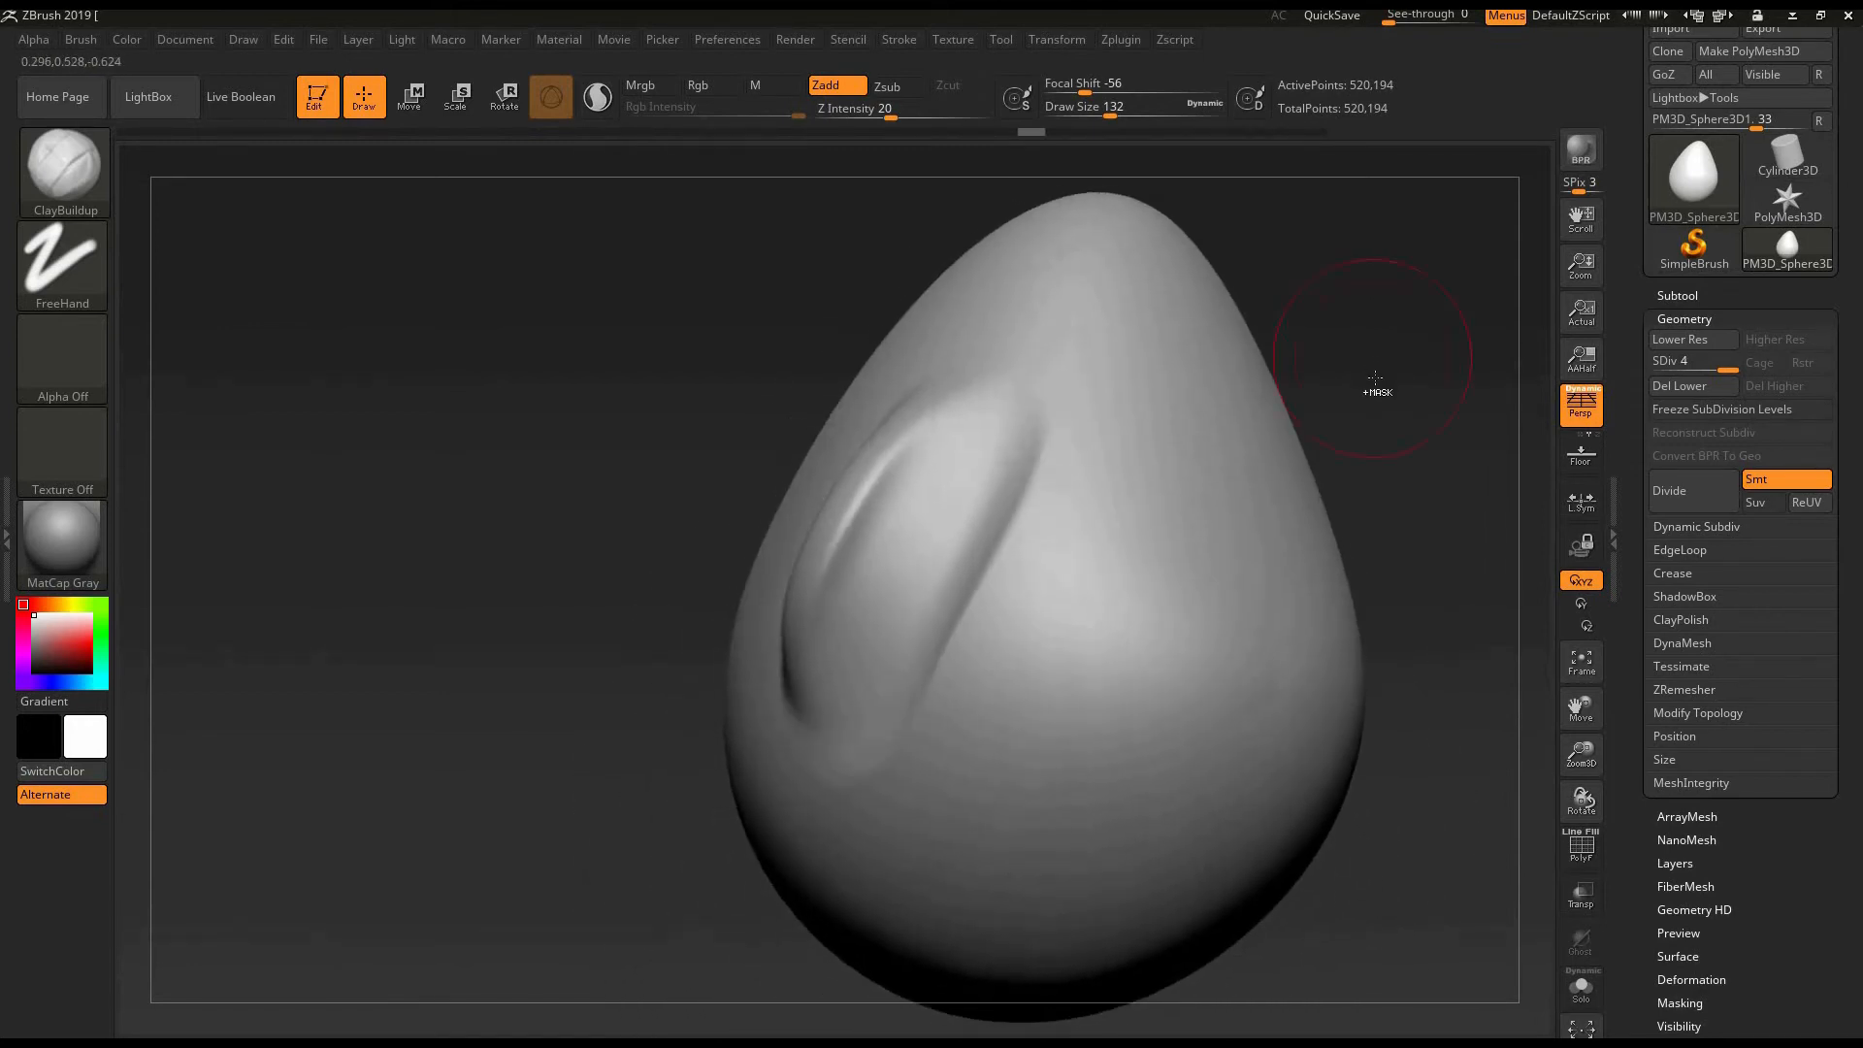
- Undo the raised diagonal ridge strokes on the egg
key("ctrl+z")
key("ctrl+z")
key("ctrl+z")
key("ctrl+z")
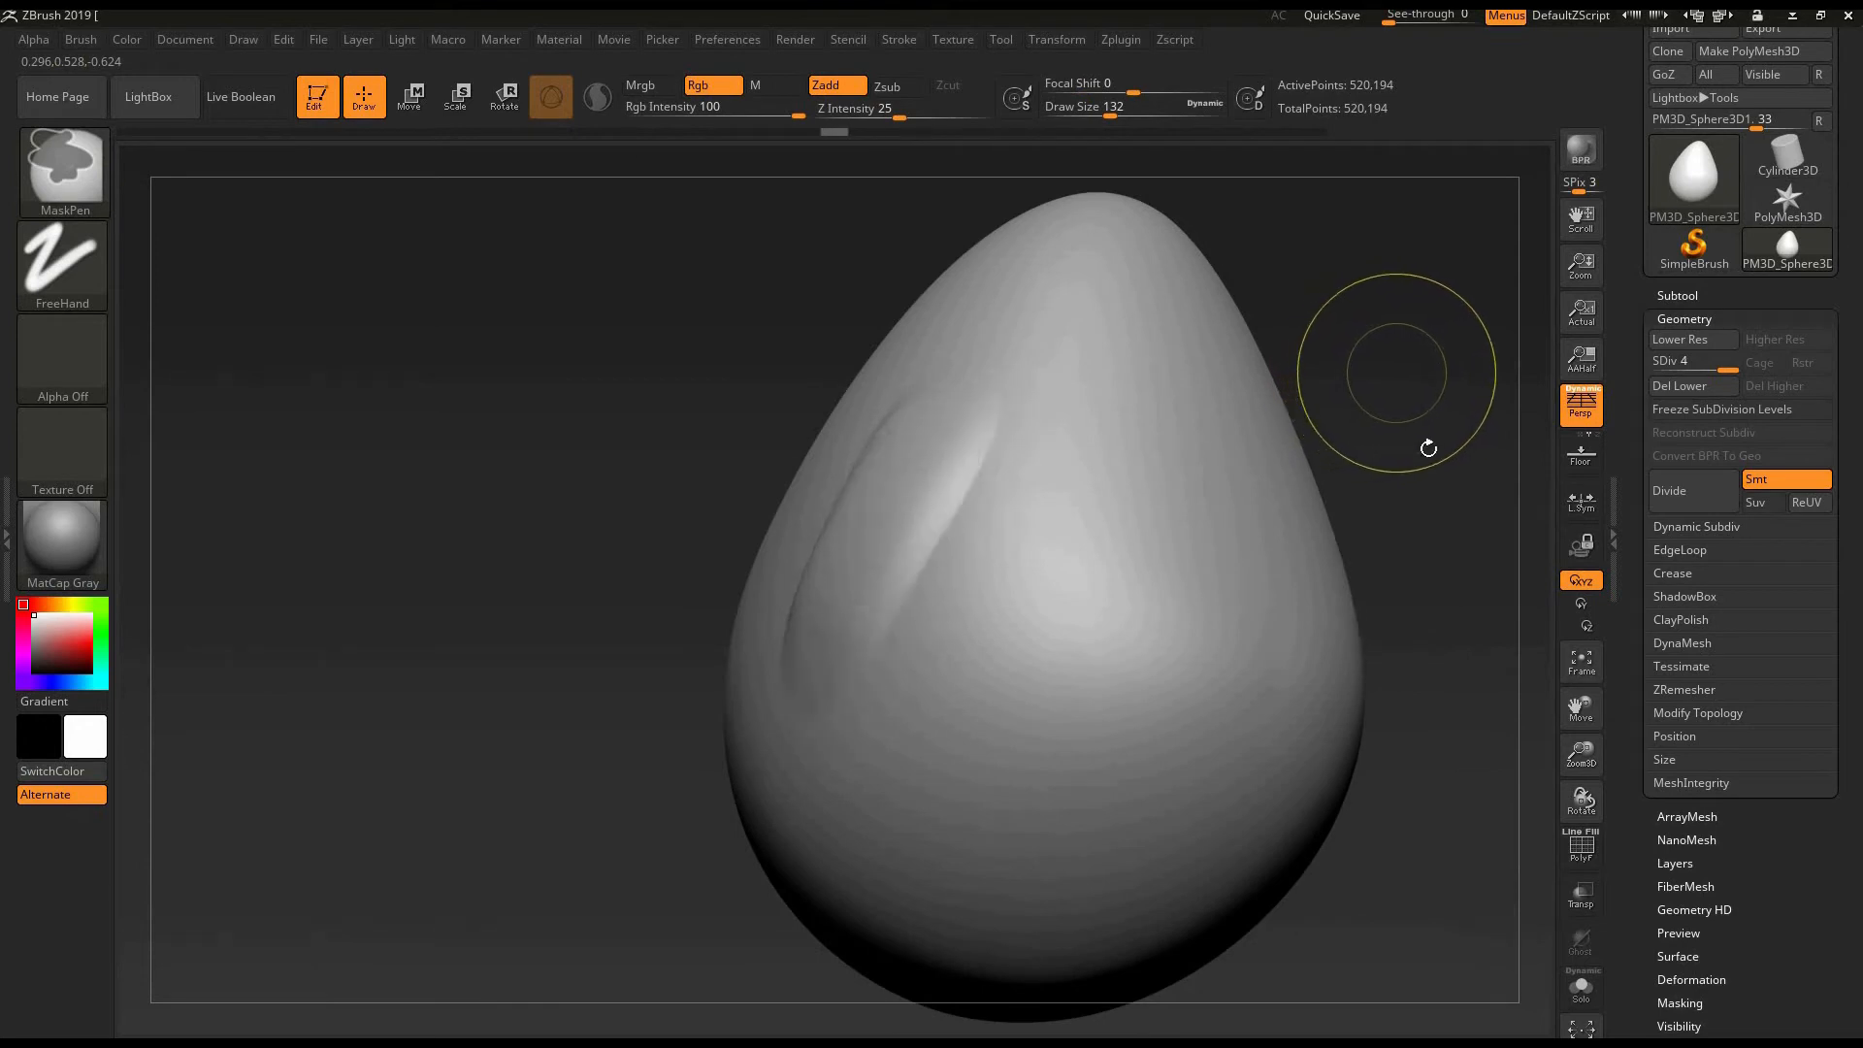
key("ctrl+z")
- Set the draw size to 120 and build up parallel diagonal ridges across the egg with ClayBuildup
left_click_drag(1385, 543, 1194, 513, "alt")
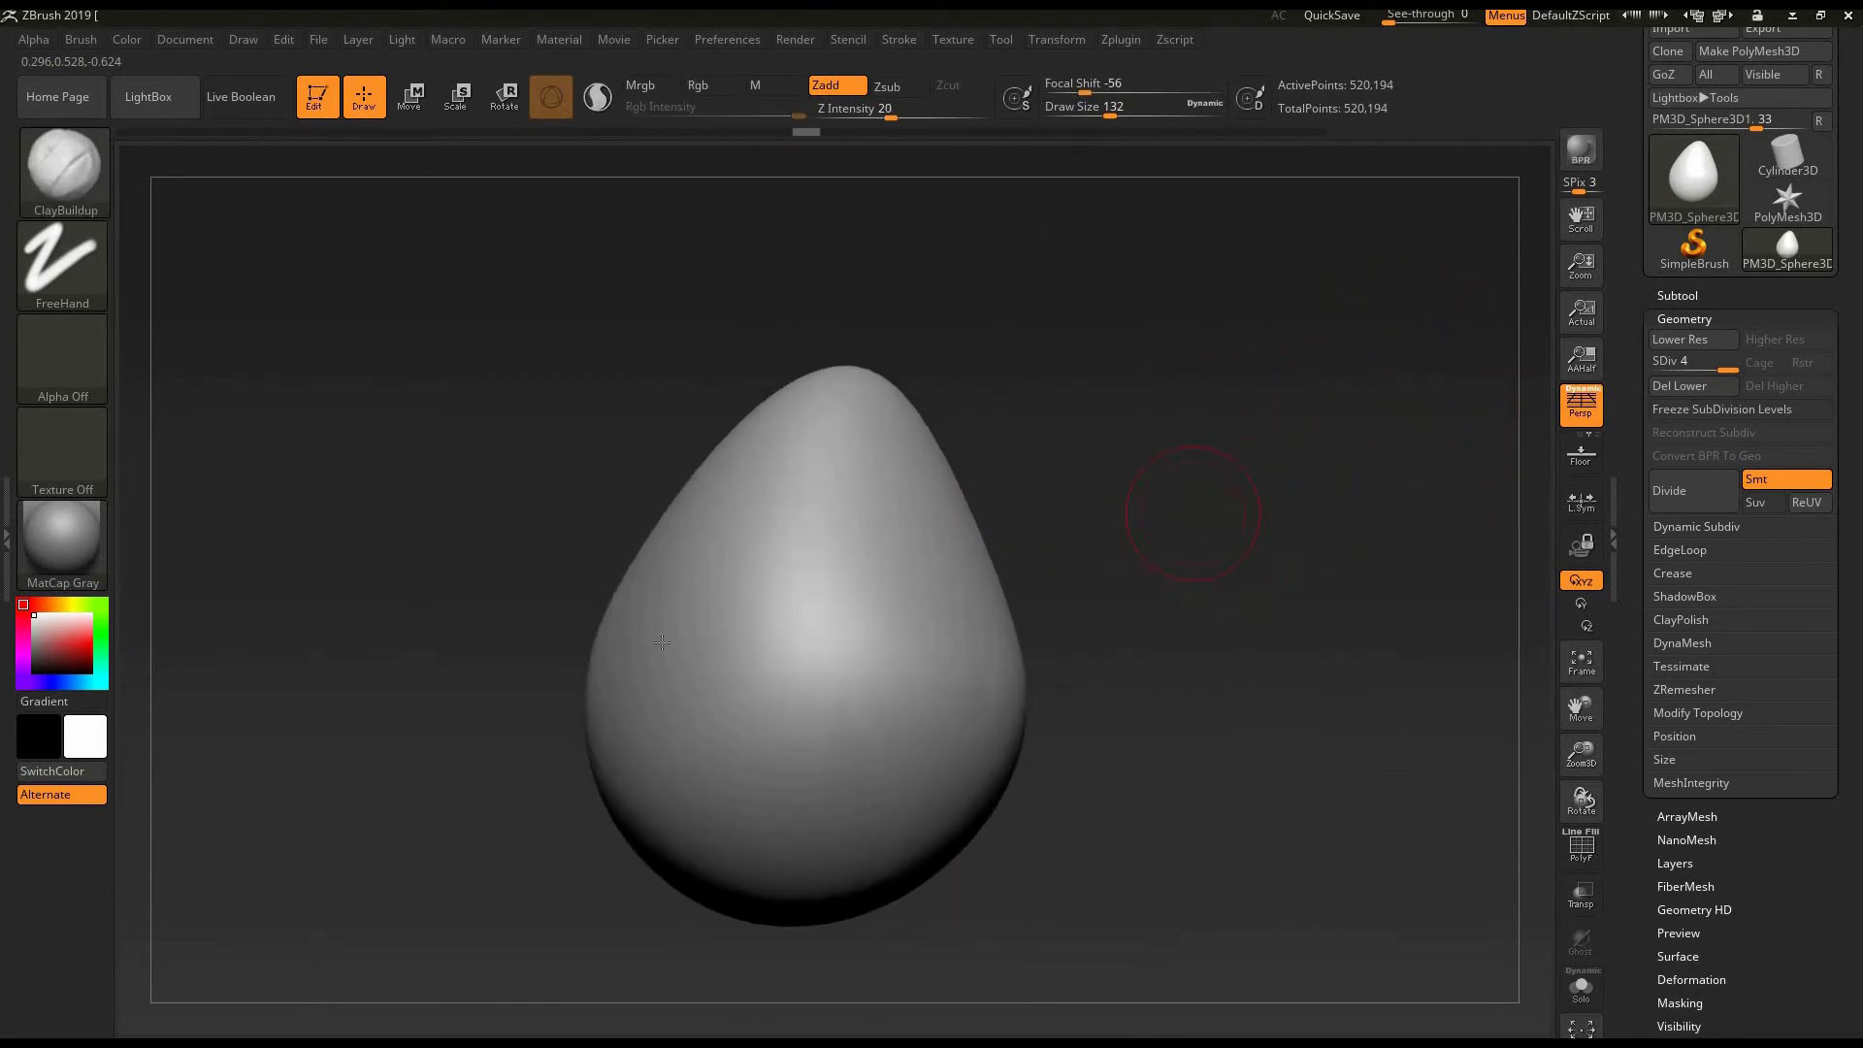
left_click_drag(1091, 460, 1224, 603)
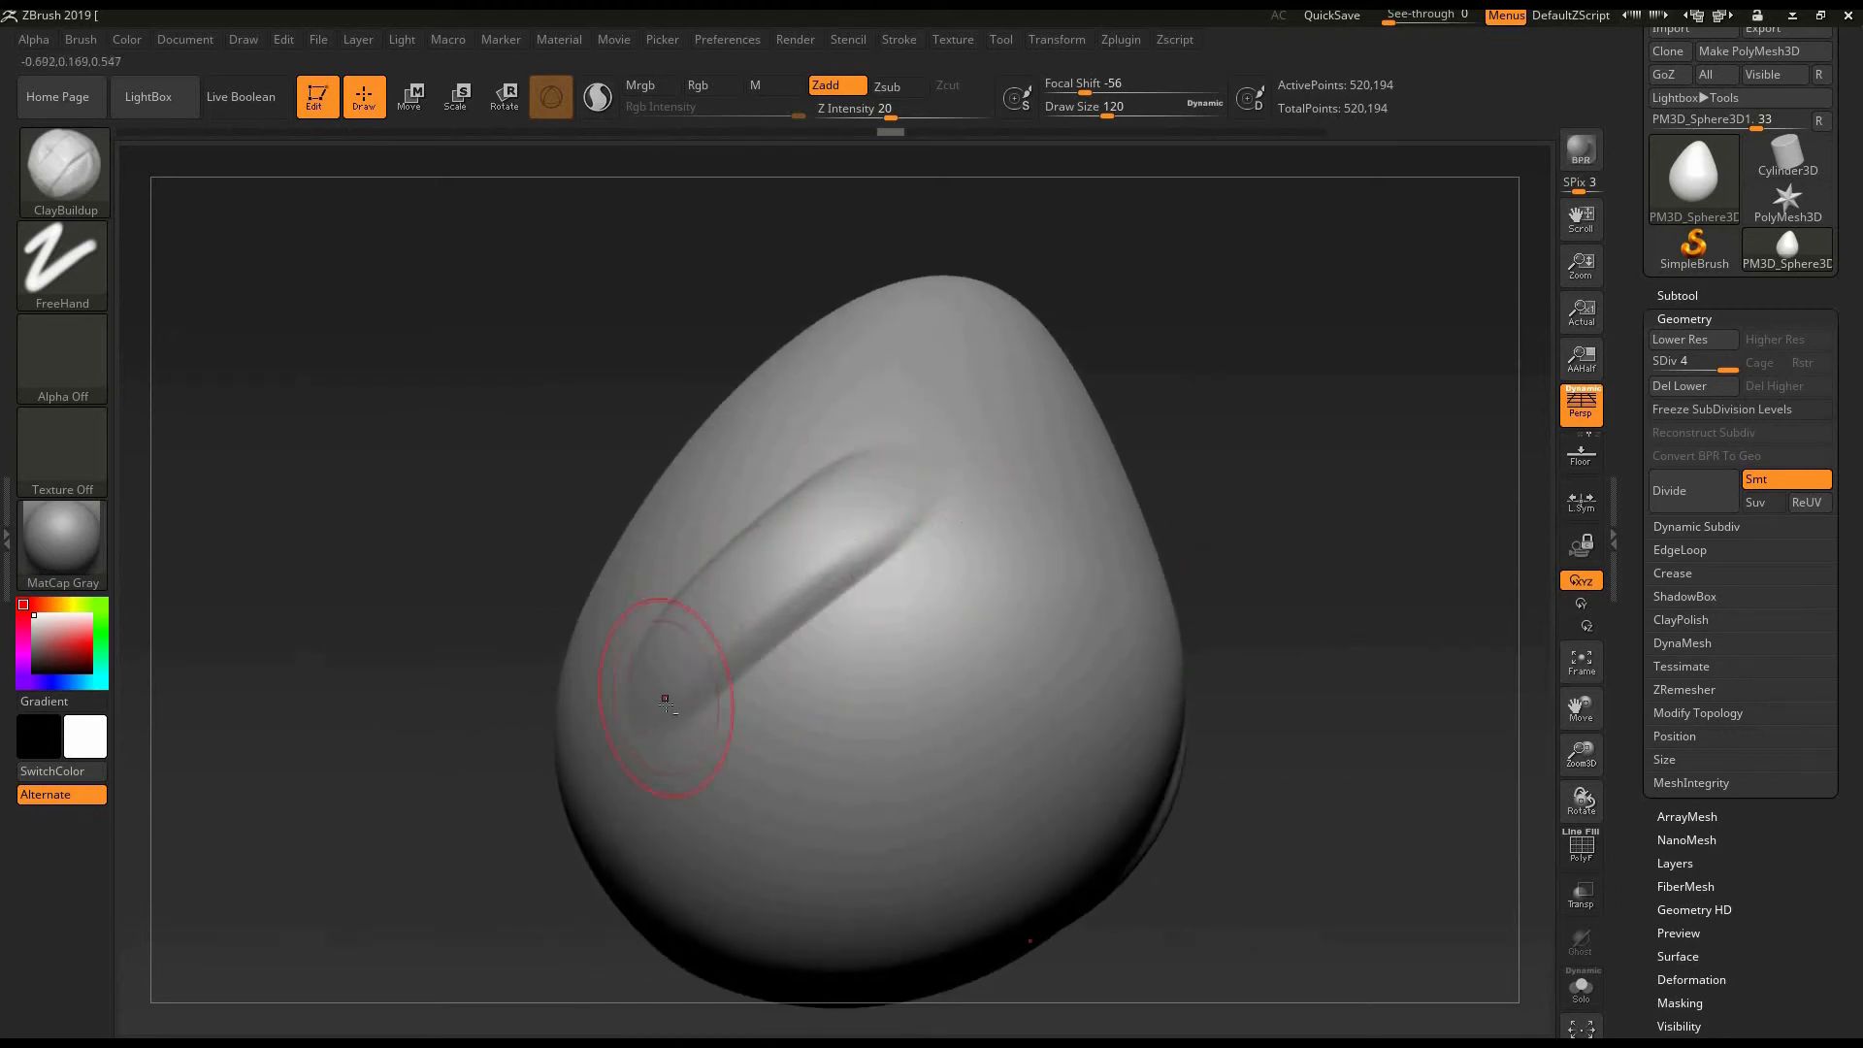
mouse_move(702, 730)
left_mouse_down()
mouse_move(1003, 528)
mouse_move(1032, 569)
left_mouse_up()
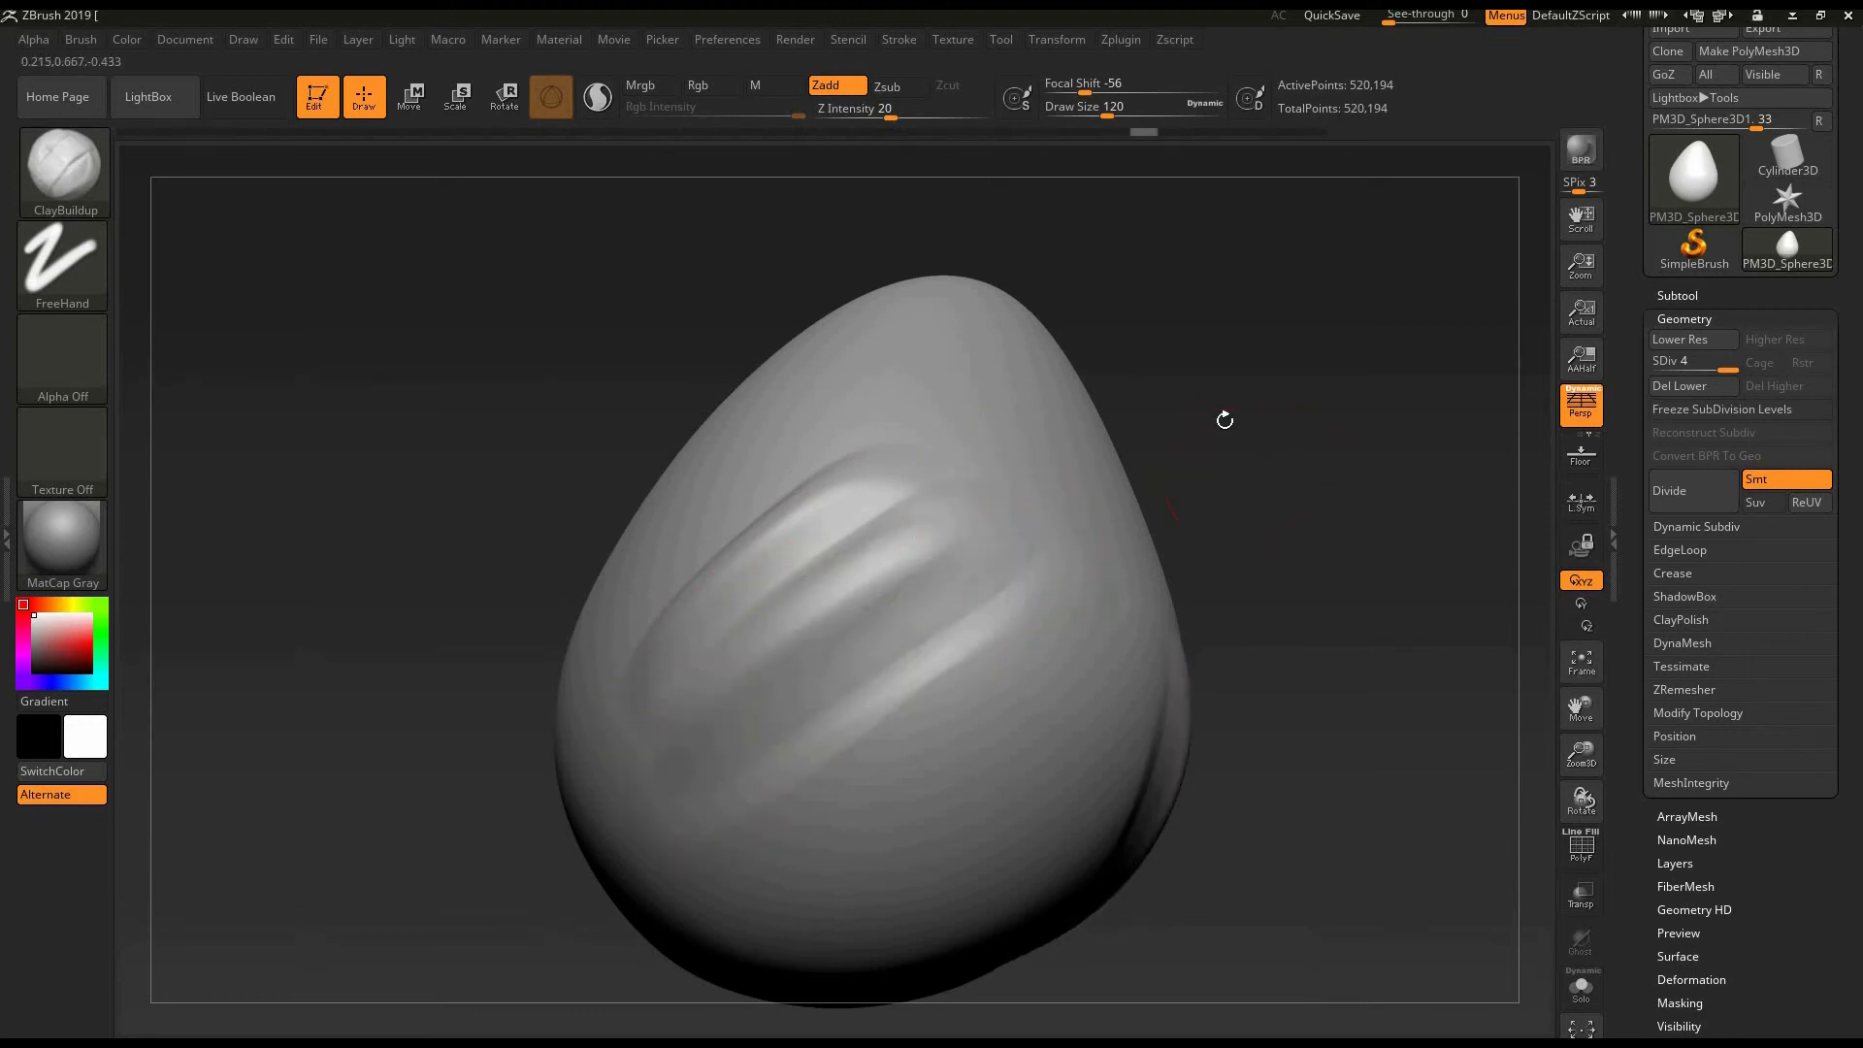
left_click_drag(1223, 415, 923, 349)
left_click_drag(687, 550, 881, 390)
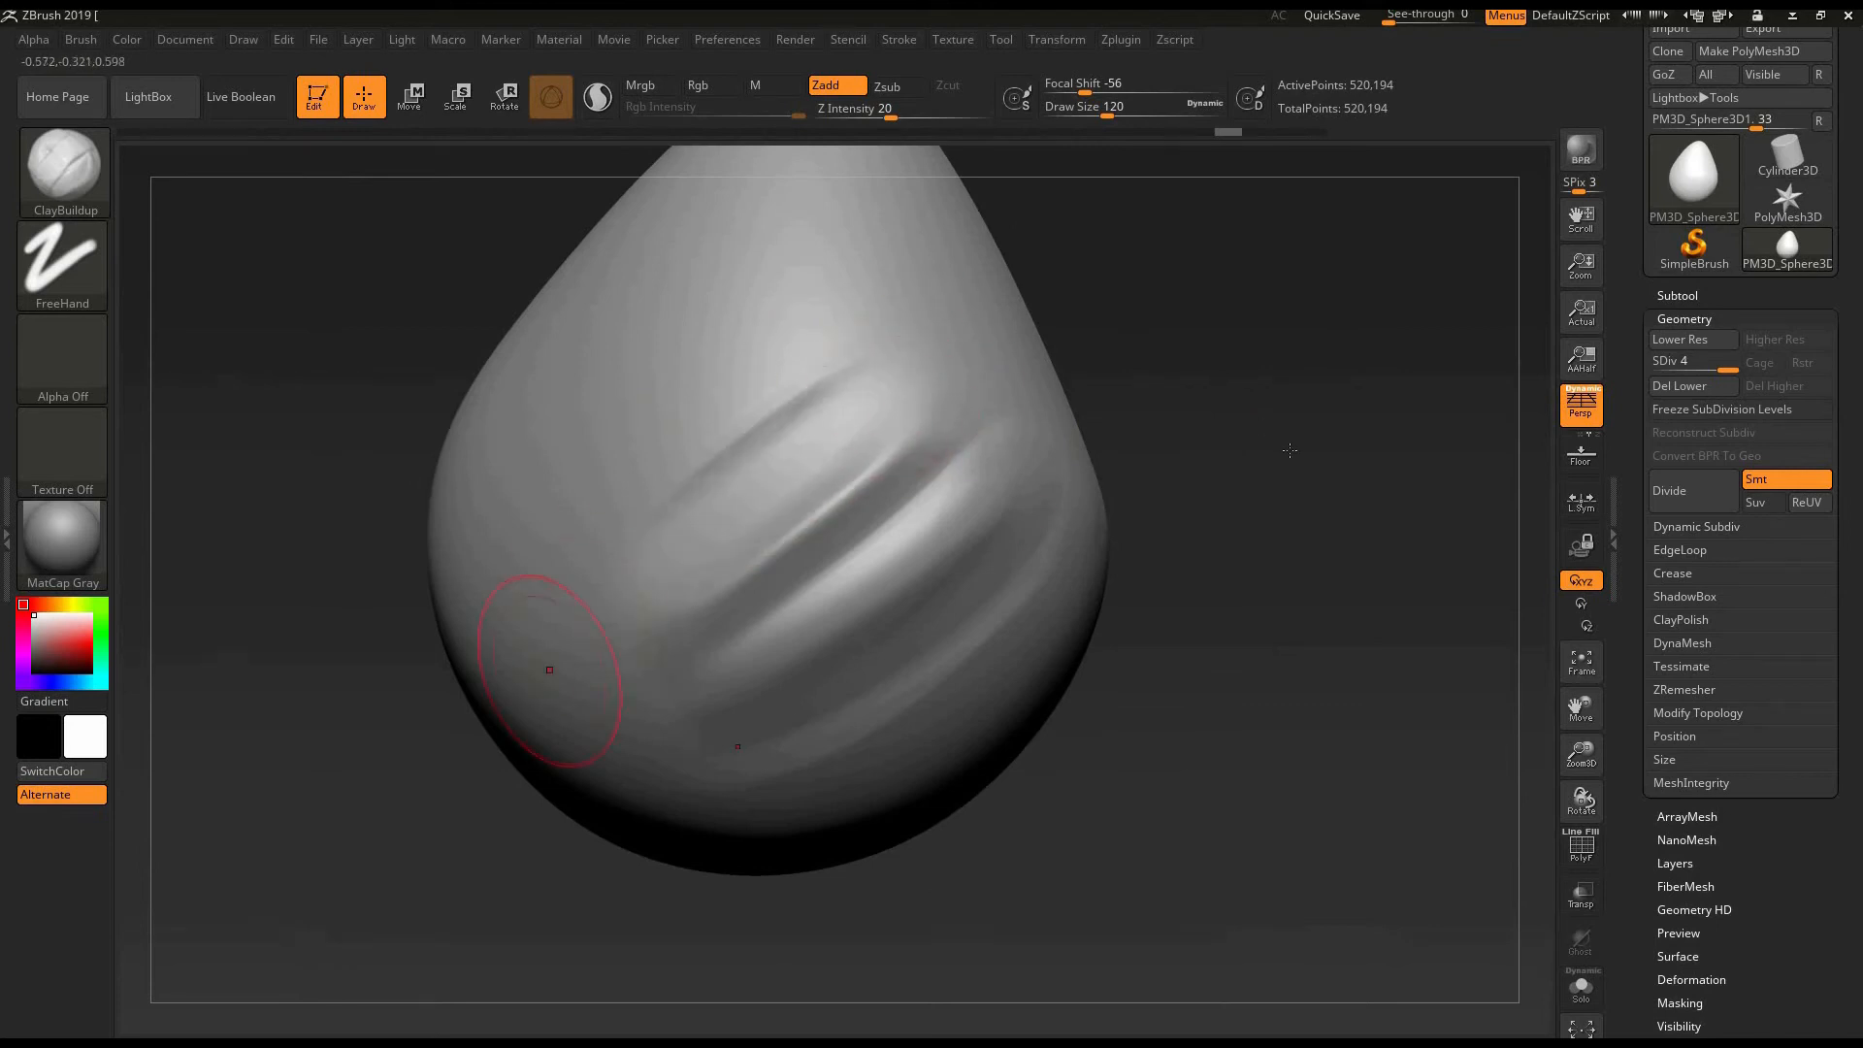
left_click_drag(1147, 424, 1222, 486, "alt")
left_click_drag(813, 522, 936, 423)
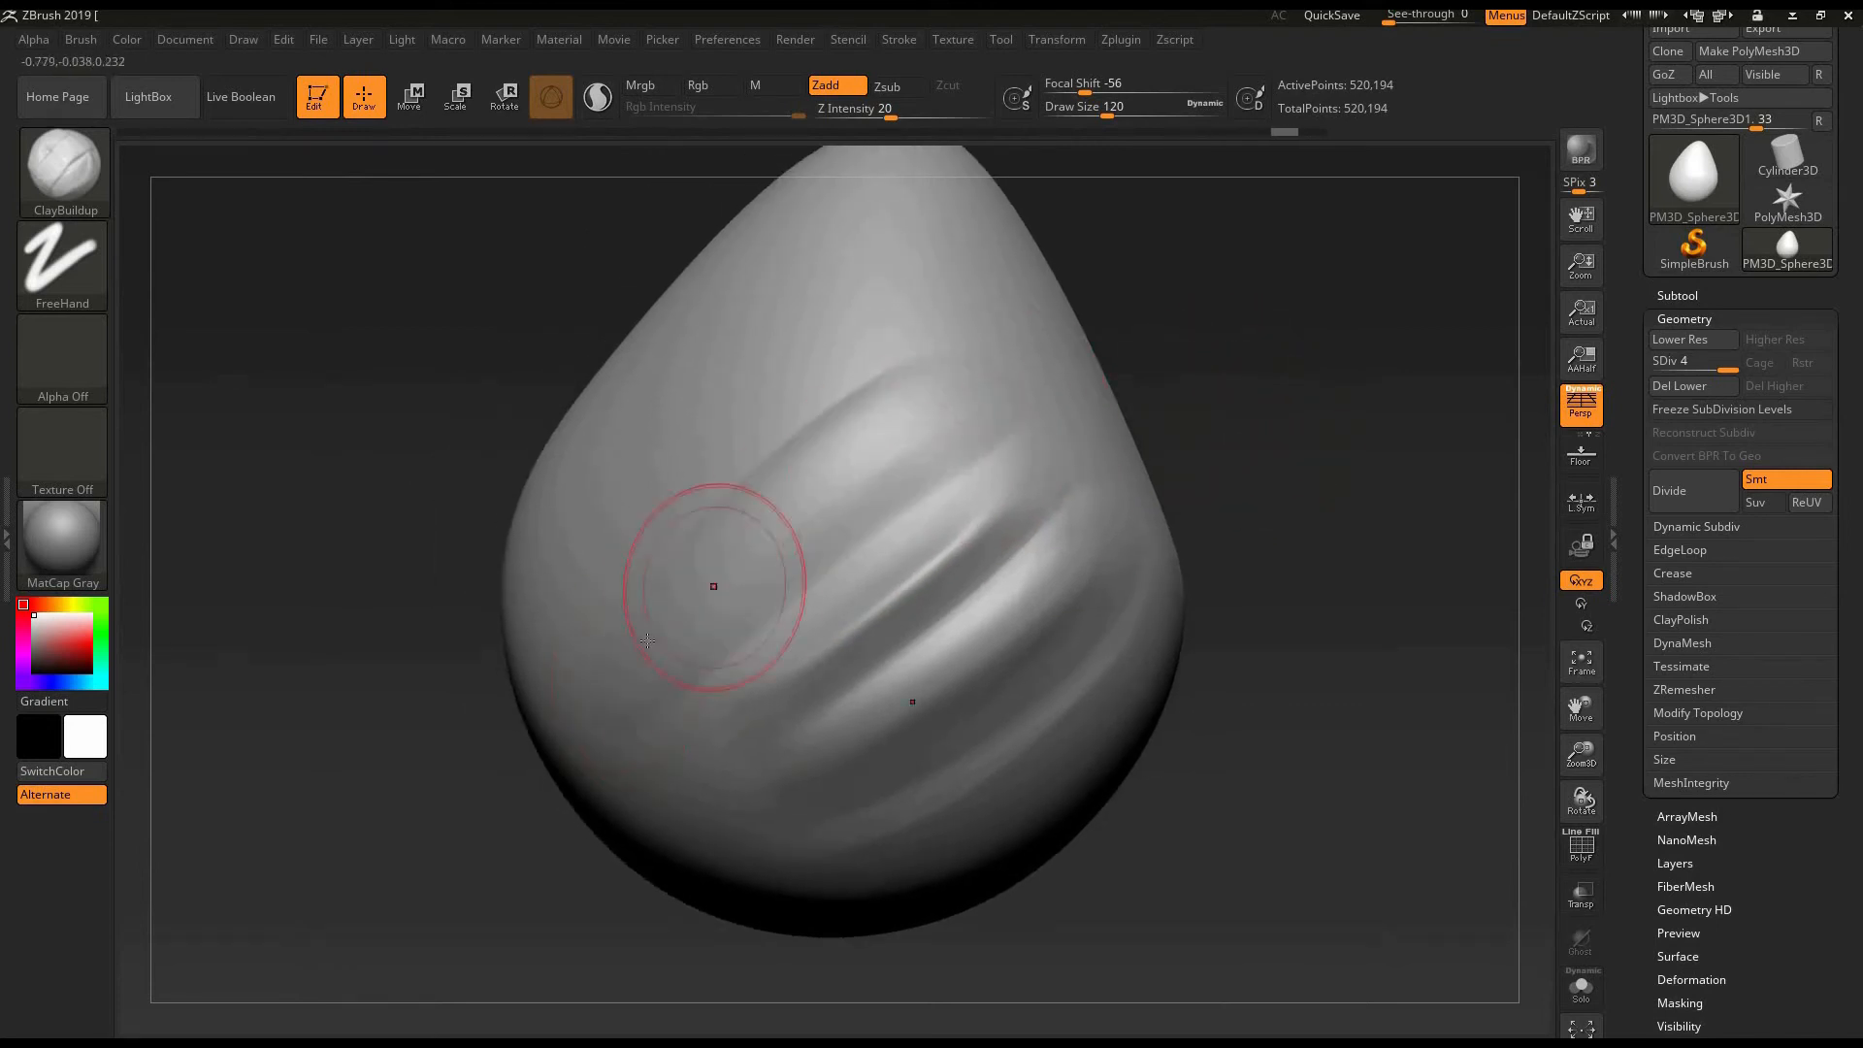
- Thicken the diagonal ridges and add further parallel ones across the egg's middle, softening them with Smooth
left_click_drag(715, 586, 931, 427)
left_click_drag(698, 603, 922, 437)
left_click_drag(1230, 366, 1262, 395, "alt")
left_click_drag(690, 580, 973, 418)
left_click_drag(723, 555, 956, 408)
mouse_move(752, 679)
left_mouse_down()
mouse_move(886, 565)
mouse_move(994, 511)
left_mouse_up()
left_click_drag(1271, 328, 1306, 384)
mouse_move(684, 681)
left_mouse_down()
mouse_move(1067, 453)
mouse_move(1096, 461)
left_mouse_up()
left_click_drag(1339, 398, 1346, 481)
mouse_move(1347, 480)
left_mouse_down("alt")
mouse_move(1346, 393)
mouse_move(1265, 391)
left_mouse_up("alt")
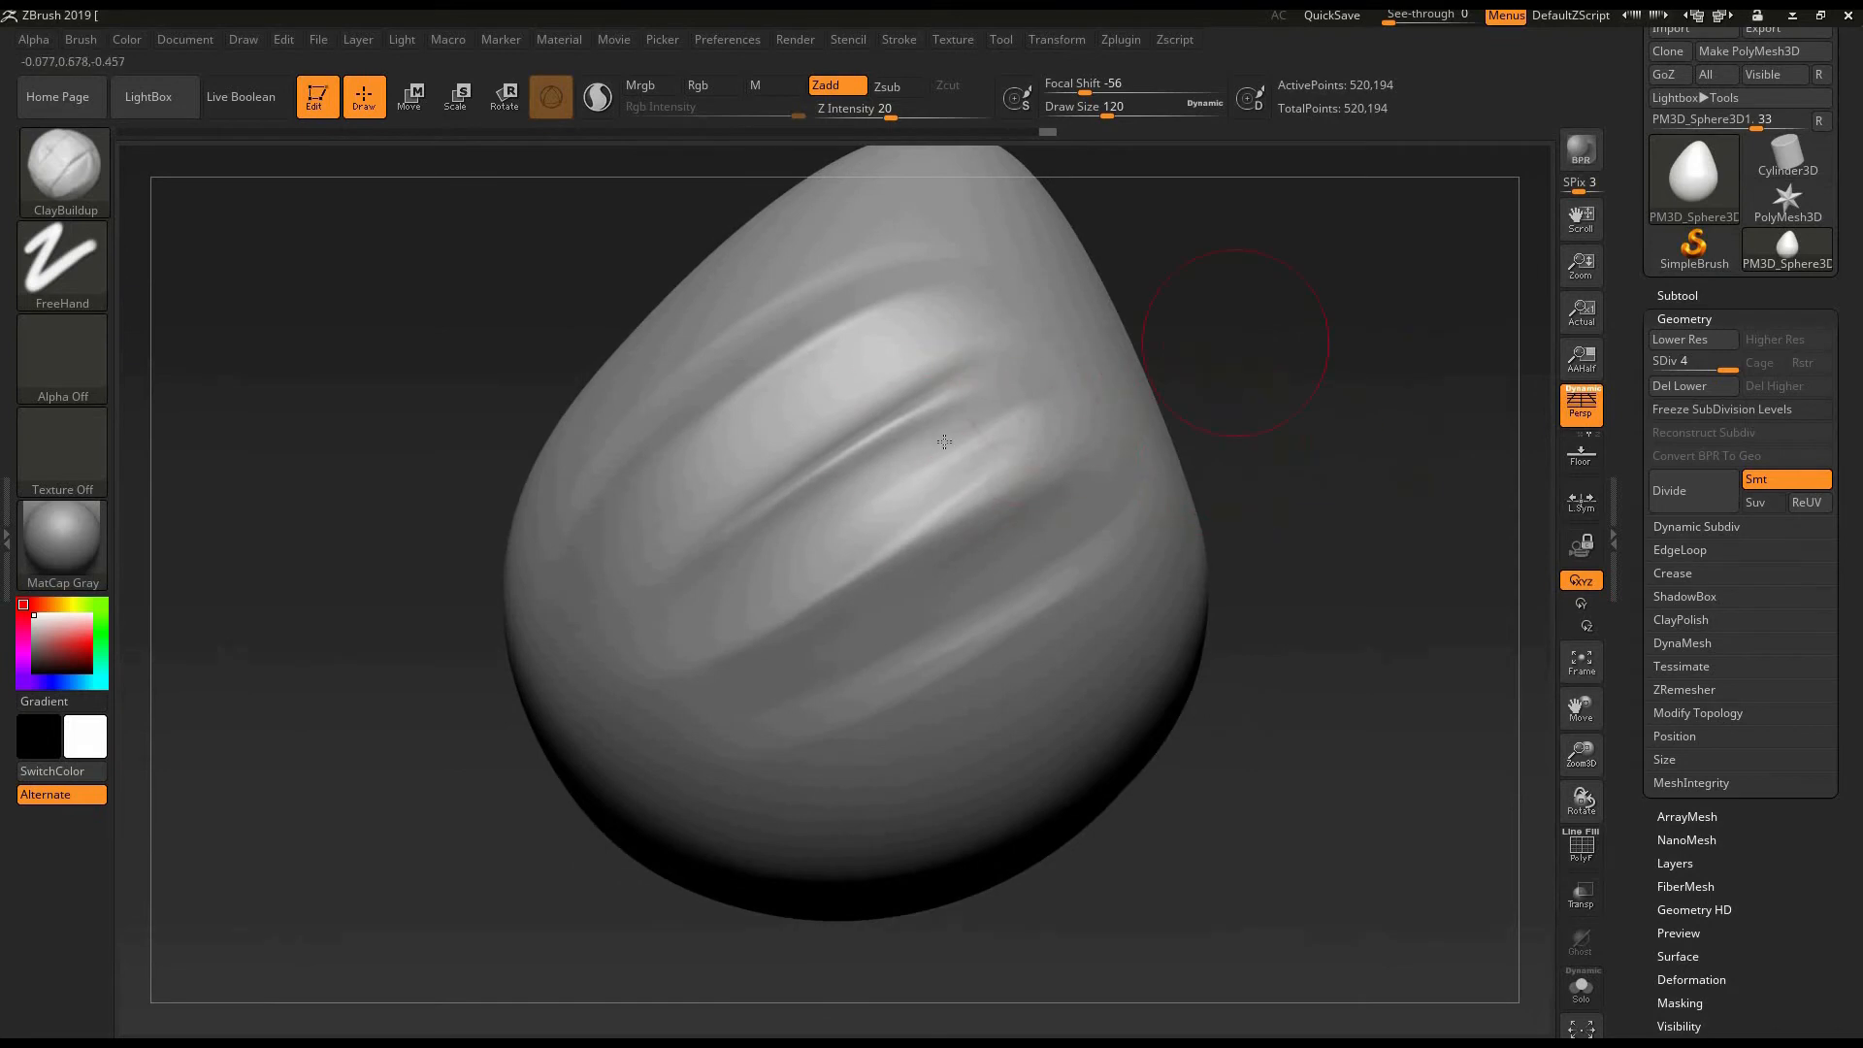
left_click_drag(728, 534, 975, 374)
mouse_move(864, 361)
left_mouse_down("shift")
mouse_move(983, 285)
mouse_move(812, 331)
left_mouse_up("shift")
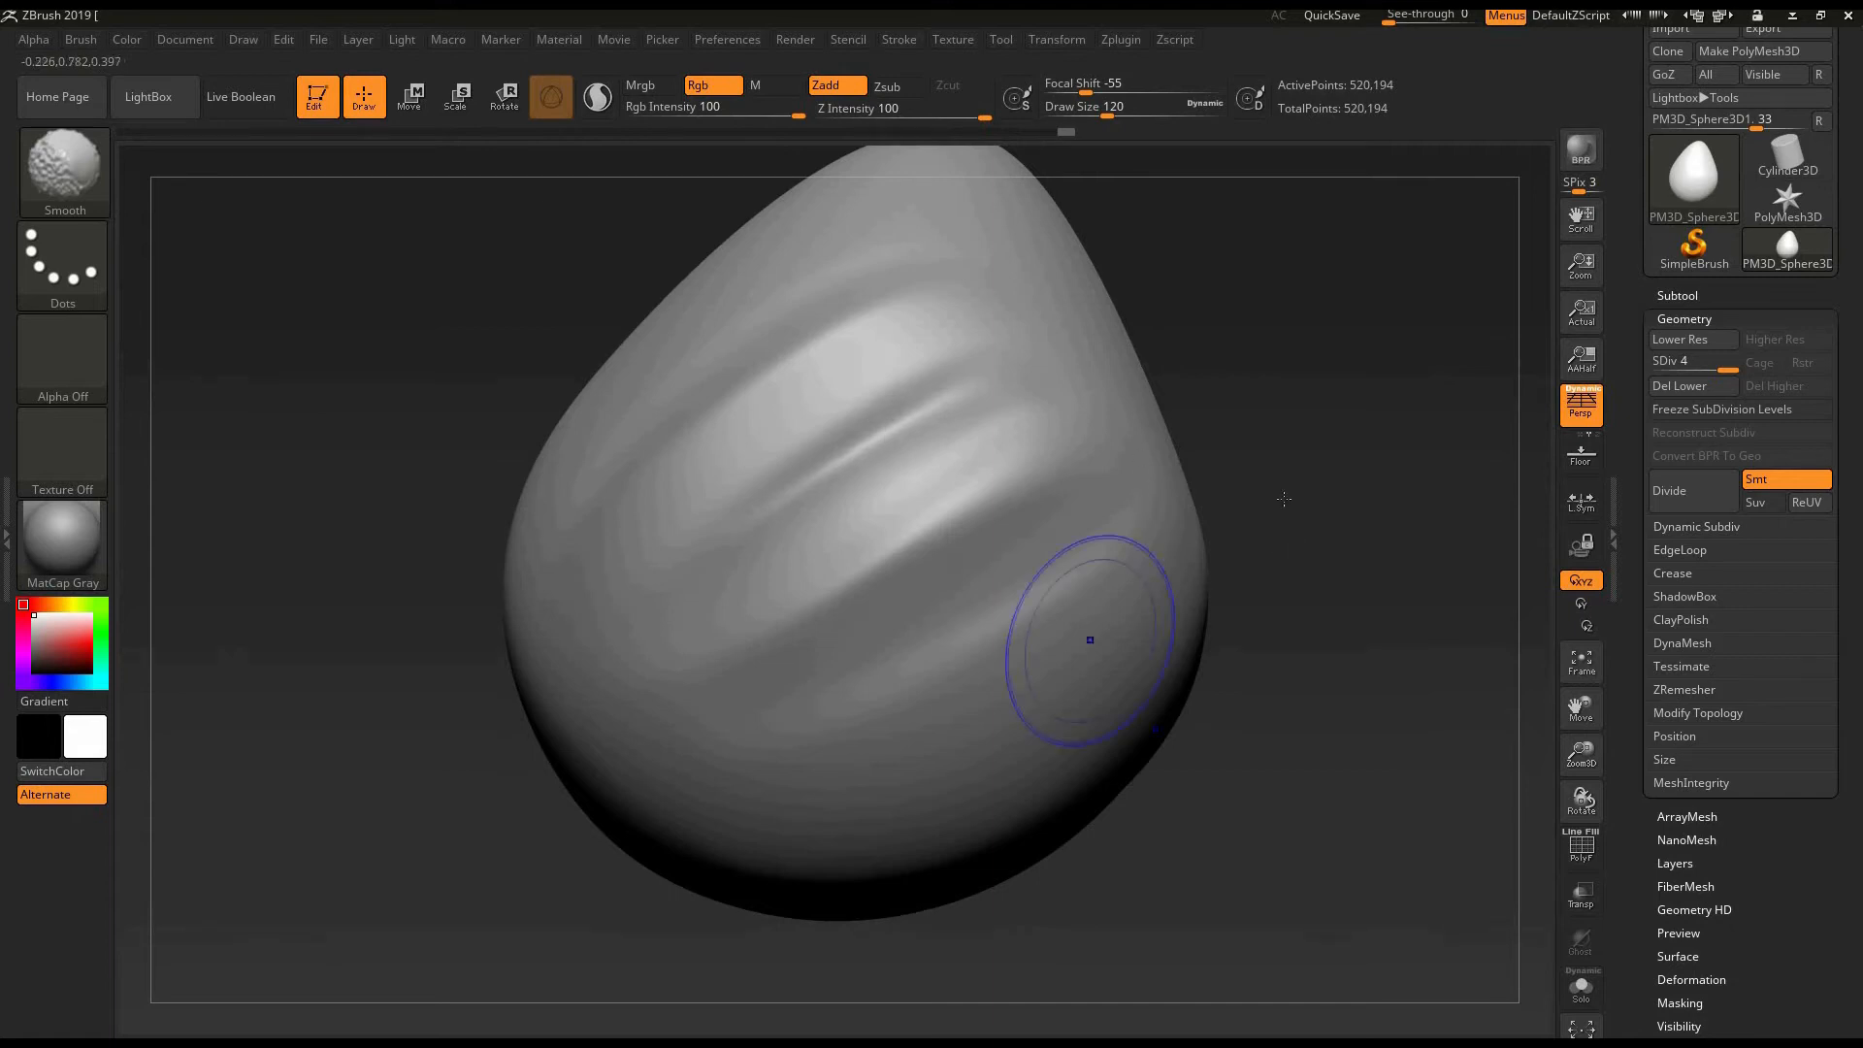
- Reduce the draw size to 68, sharpen the lower diagonal ridges with ClayBuildup strokes and soften them with Smooth
mouse_move(1284, 499)
left_mouse_down()
mouse_move(1339, 534)
mouse_move(1292, 488)
mouse_move(1009, 590)
left_mouse_up()
key("bracketleft")
key("bracketleft")
left_click_drag(867, 629, 852, 643)
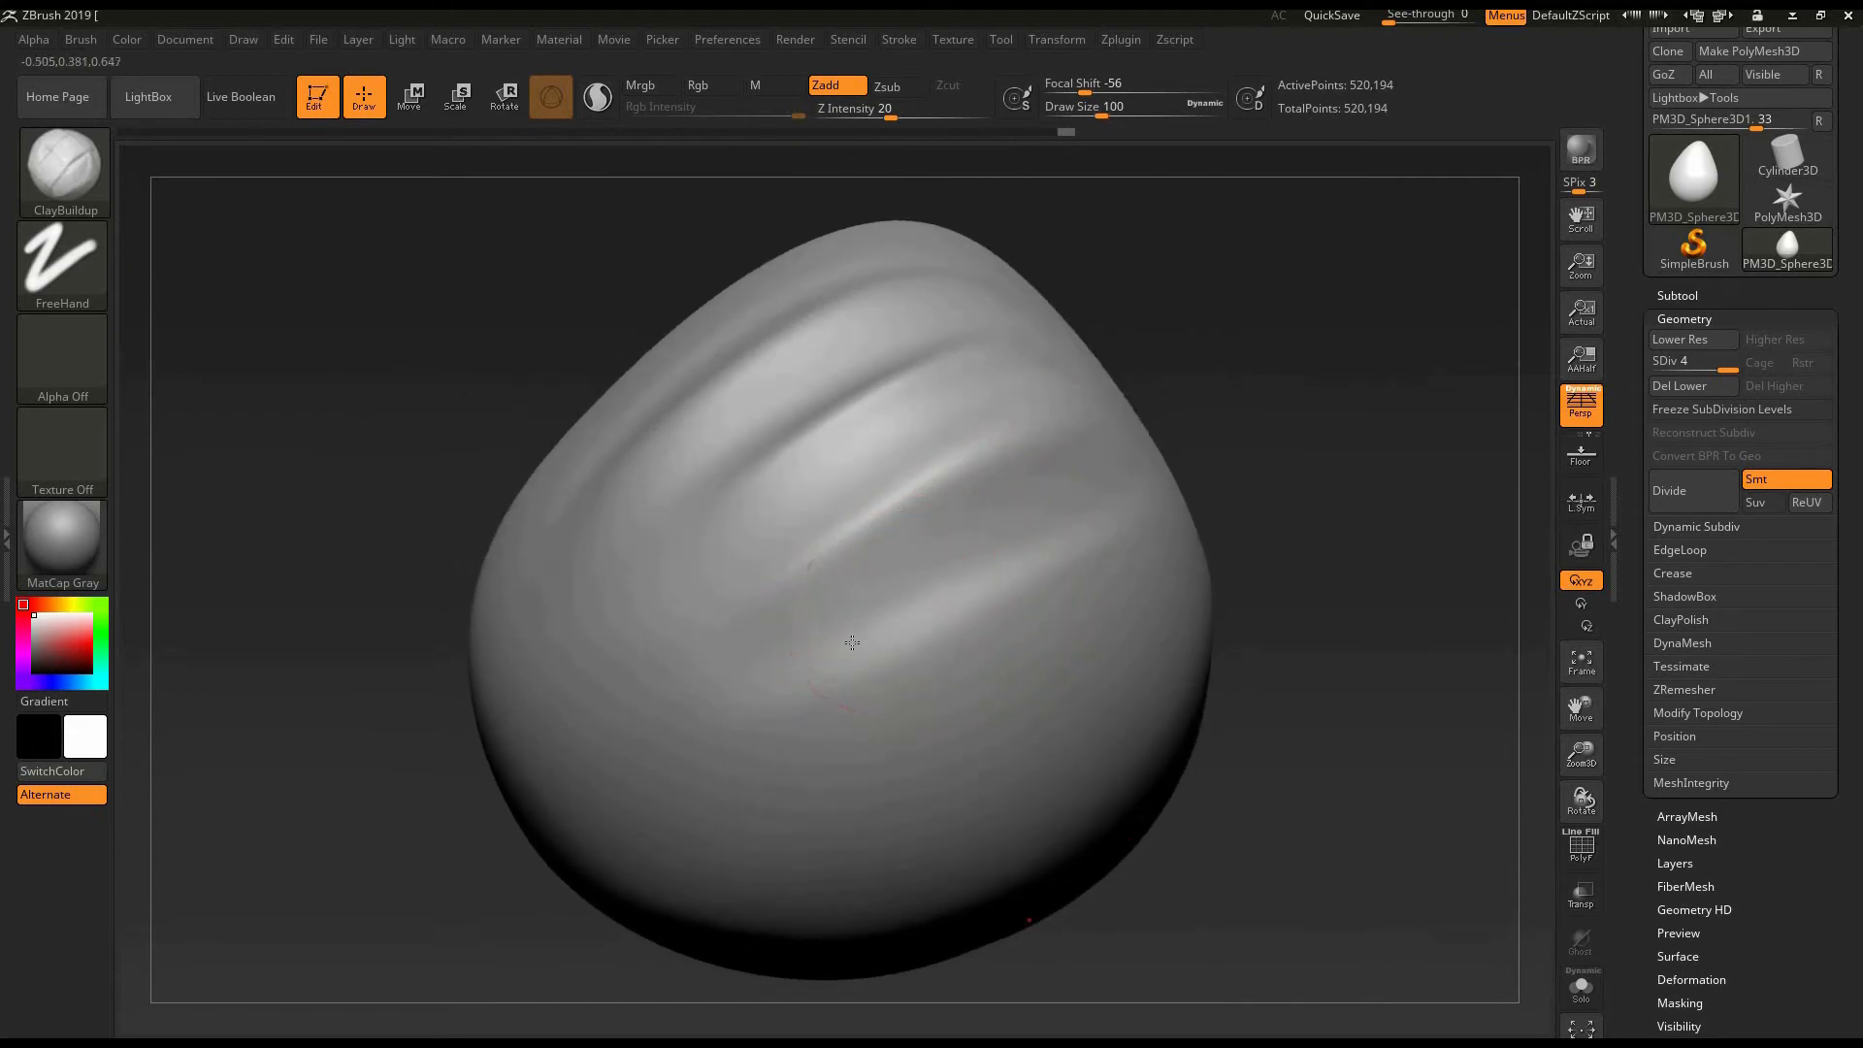
key("bracketleft")
key("bracketleft")
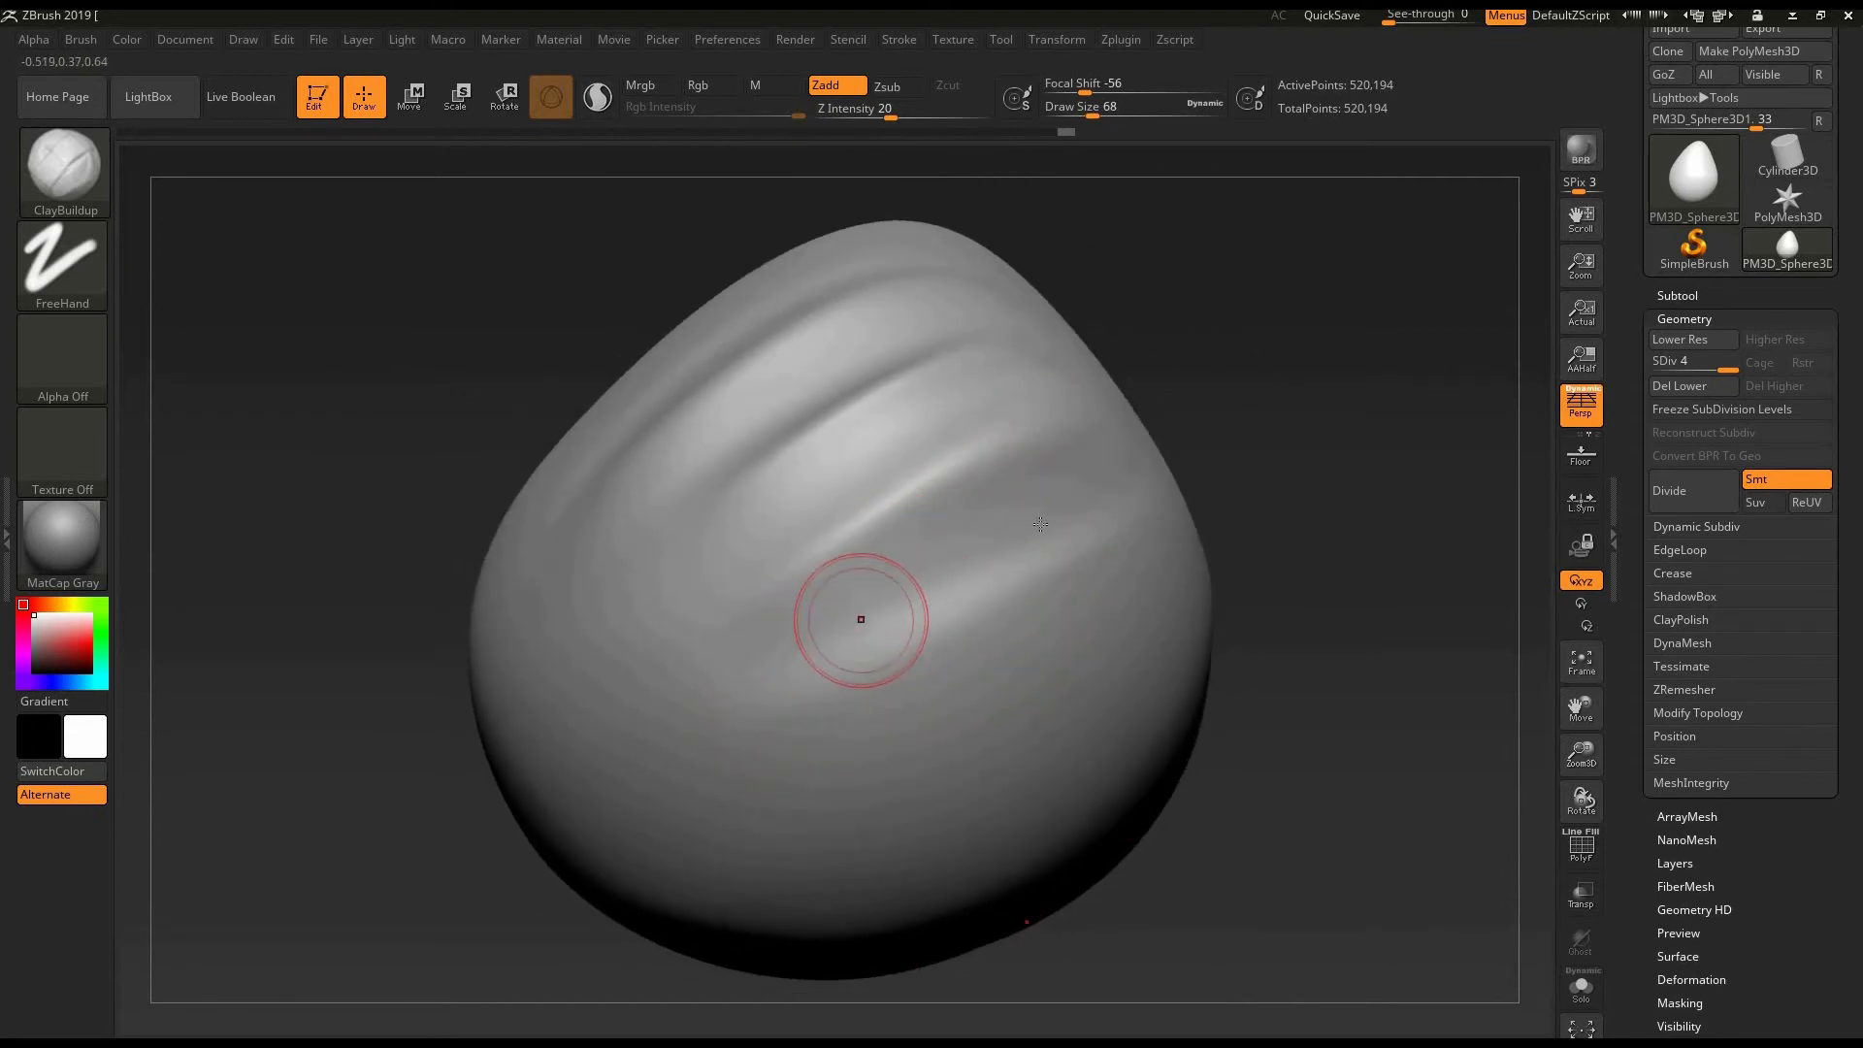
mouse_move(710, 700)
left_mouse_down("alt")
mouse_move(1141, 486)
mouse_move(1052, 478)
mouse_move(650, 707)
left_mouse_up("alt")
key("shift")
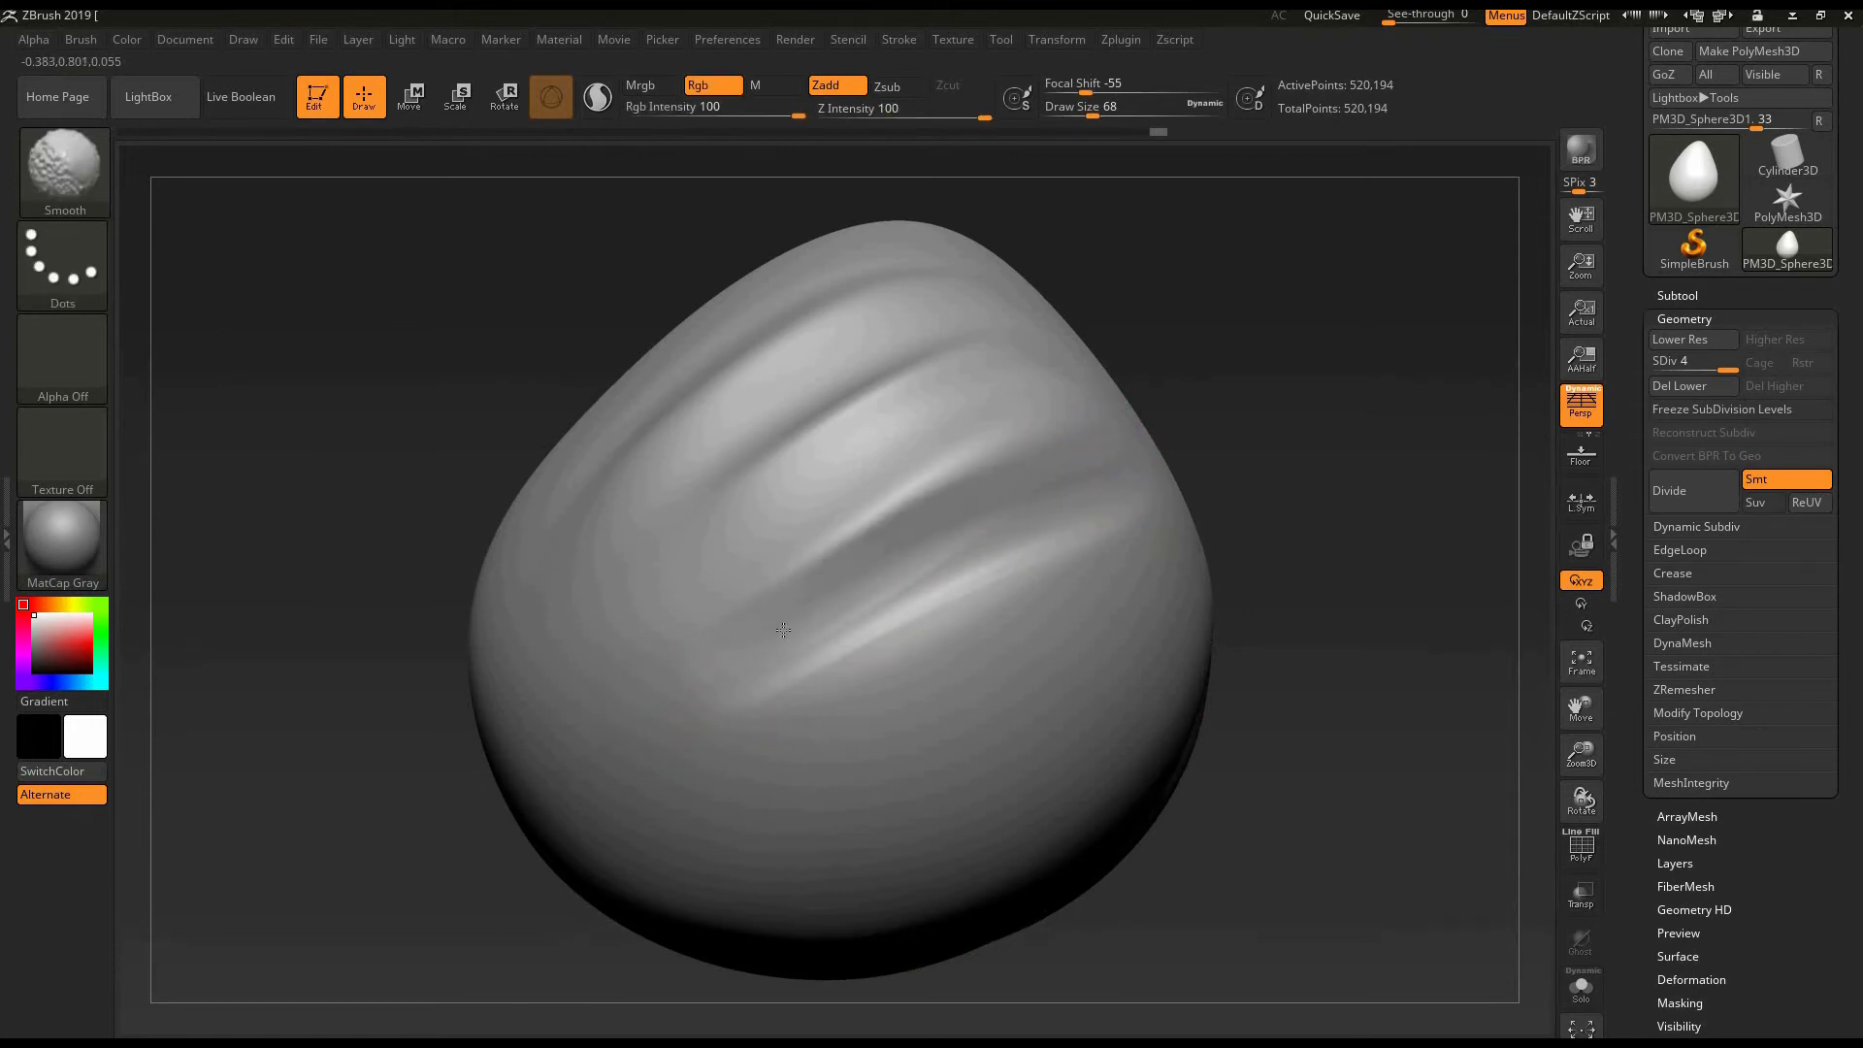
- Build up narrower ClayBuildup folds below the existing diagonal ridges and blend them with Smooth
left_click_drag(970, 578, 1075, 494, "shift")
left_click_drag(1268, 461, 1219, 474)
left_click_drag(731, 682, 1111, 509)
left_click_drag(916, 594, 1115, 515)
left_click_drag(1281, 467, 1277, 519)
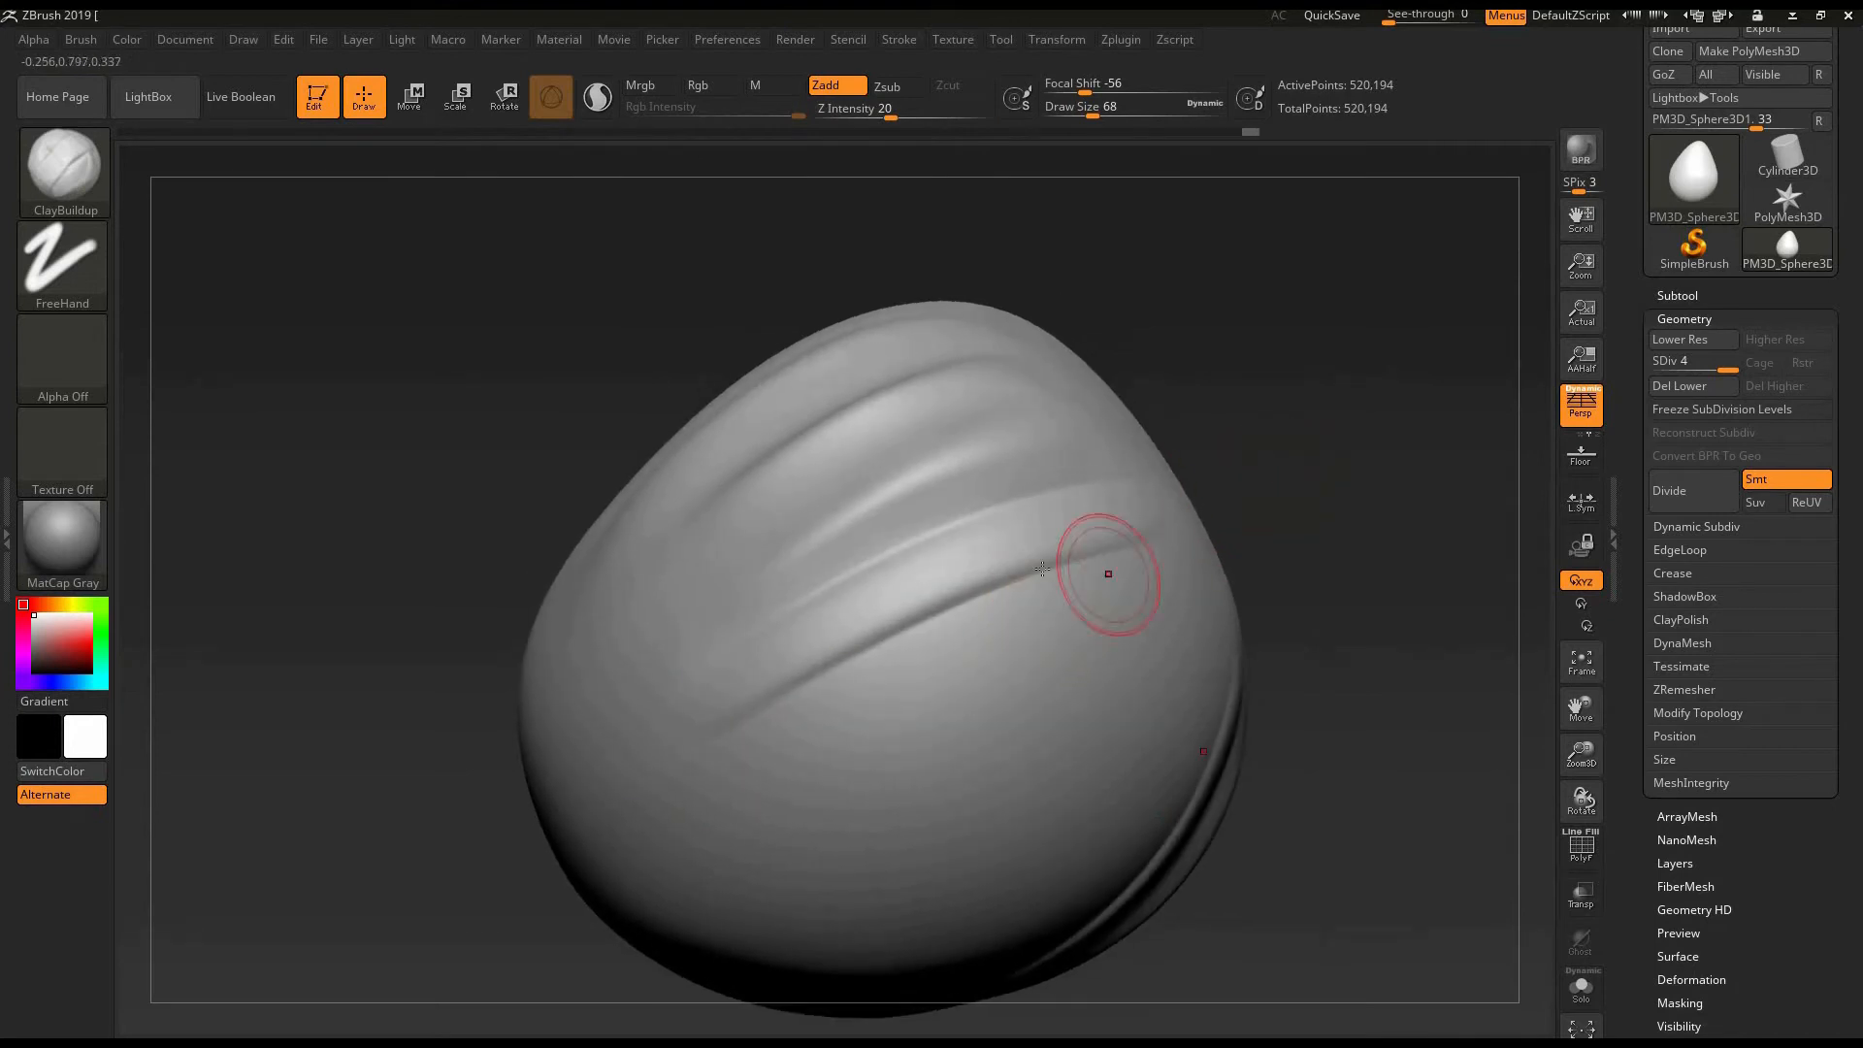
mouse_move(1152, 551)
left_mouse_down()
mouse_move(730, 746)
mouse_move(757, 704)
left_mouse_up()
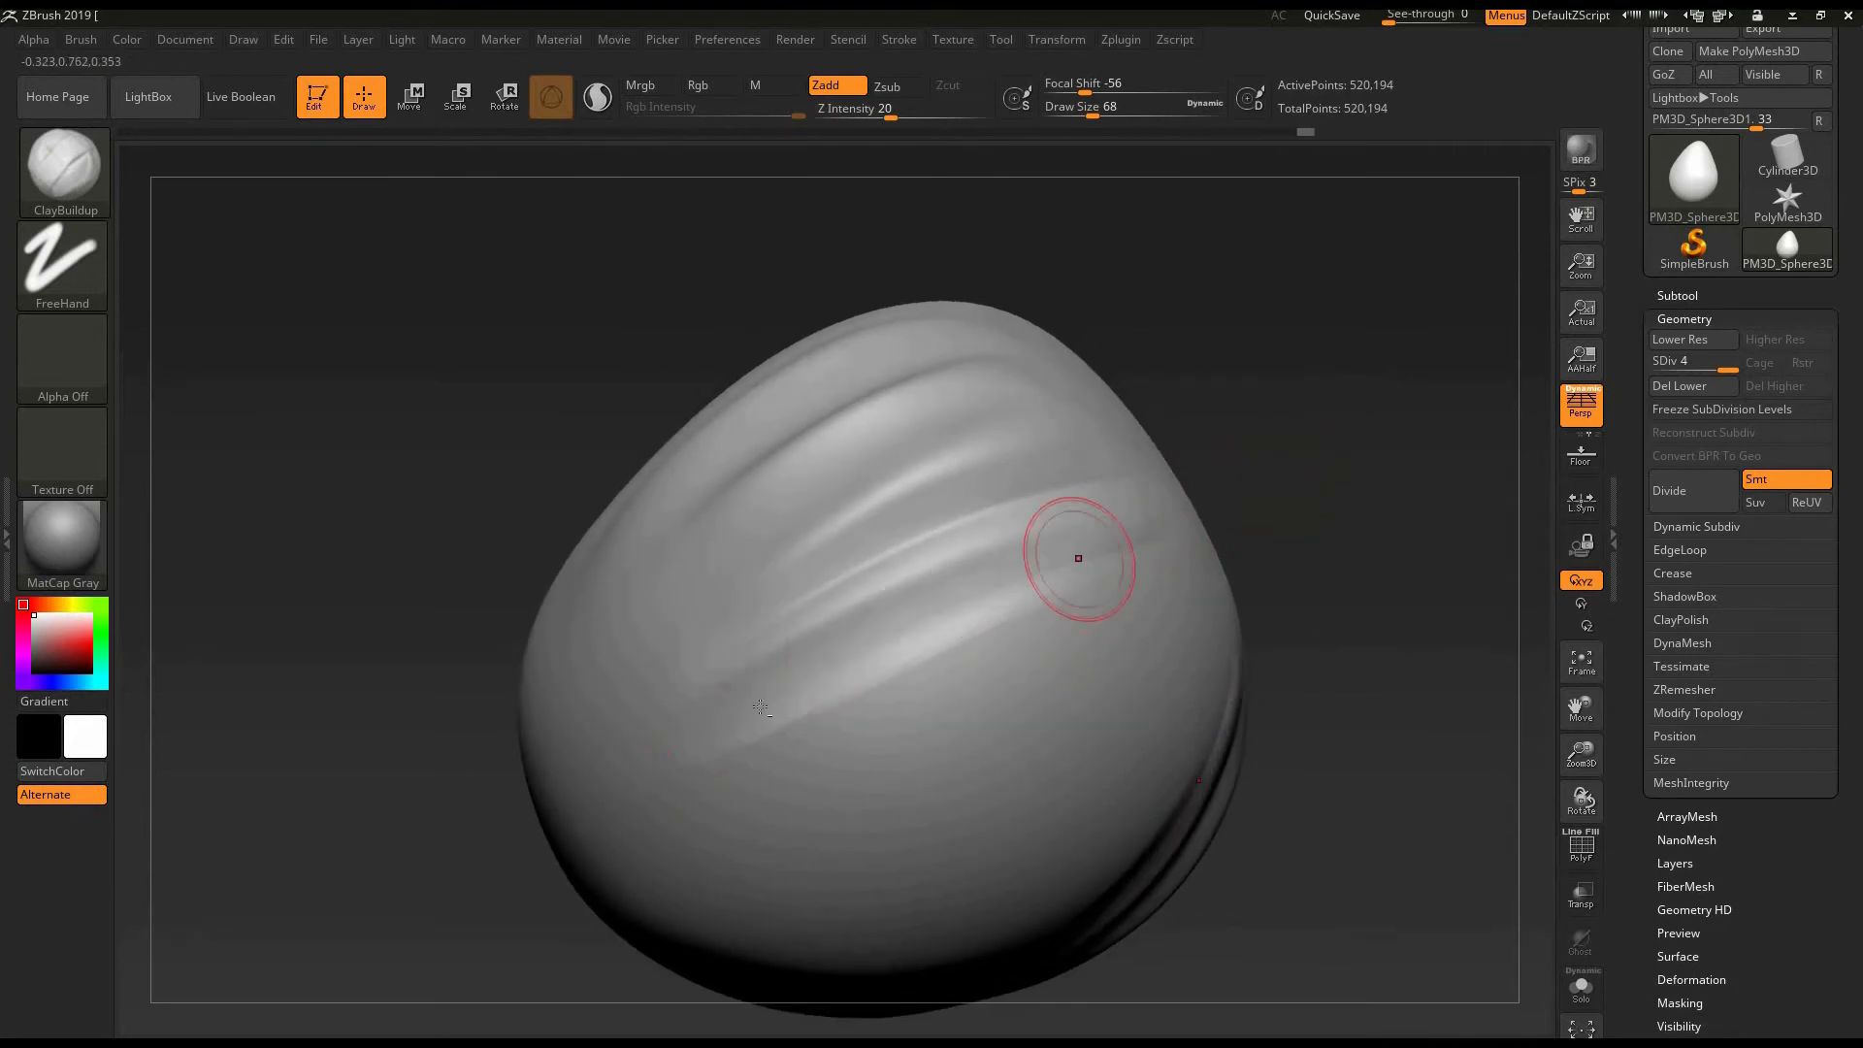
left_click_drag(1077, 557, 698, 749)
left_click_drag(1142, 541, 763, 712)
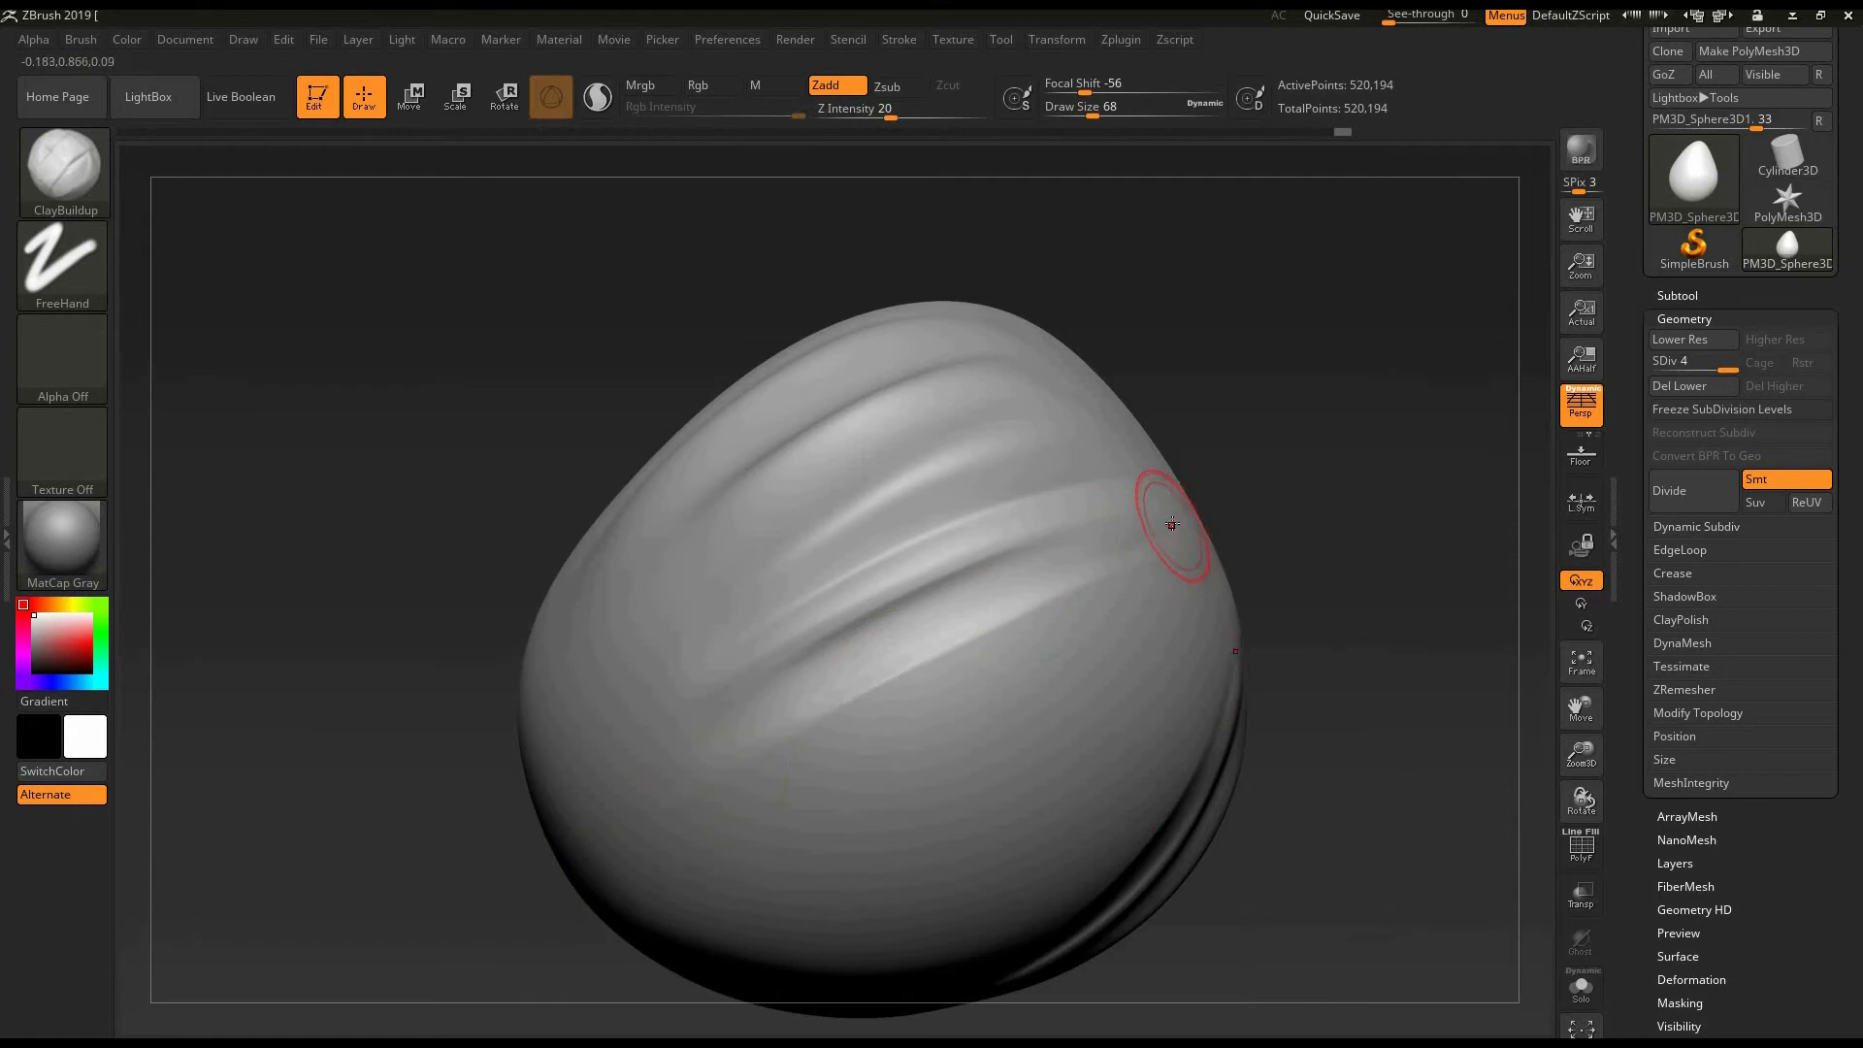
key("shift")
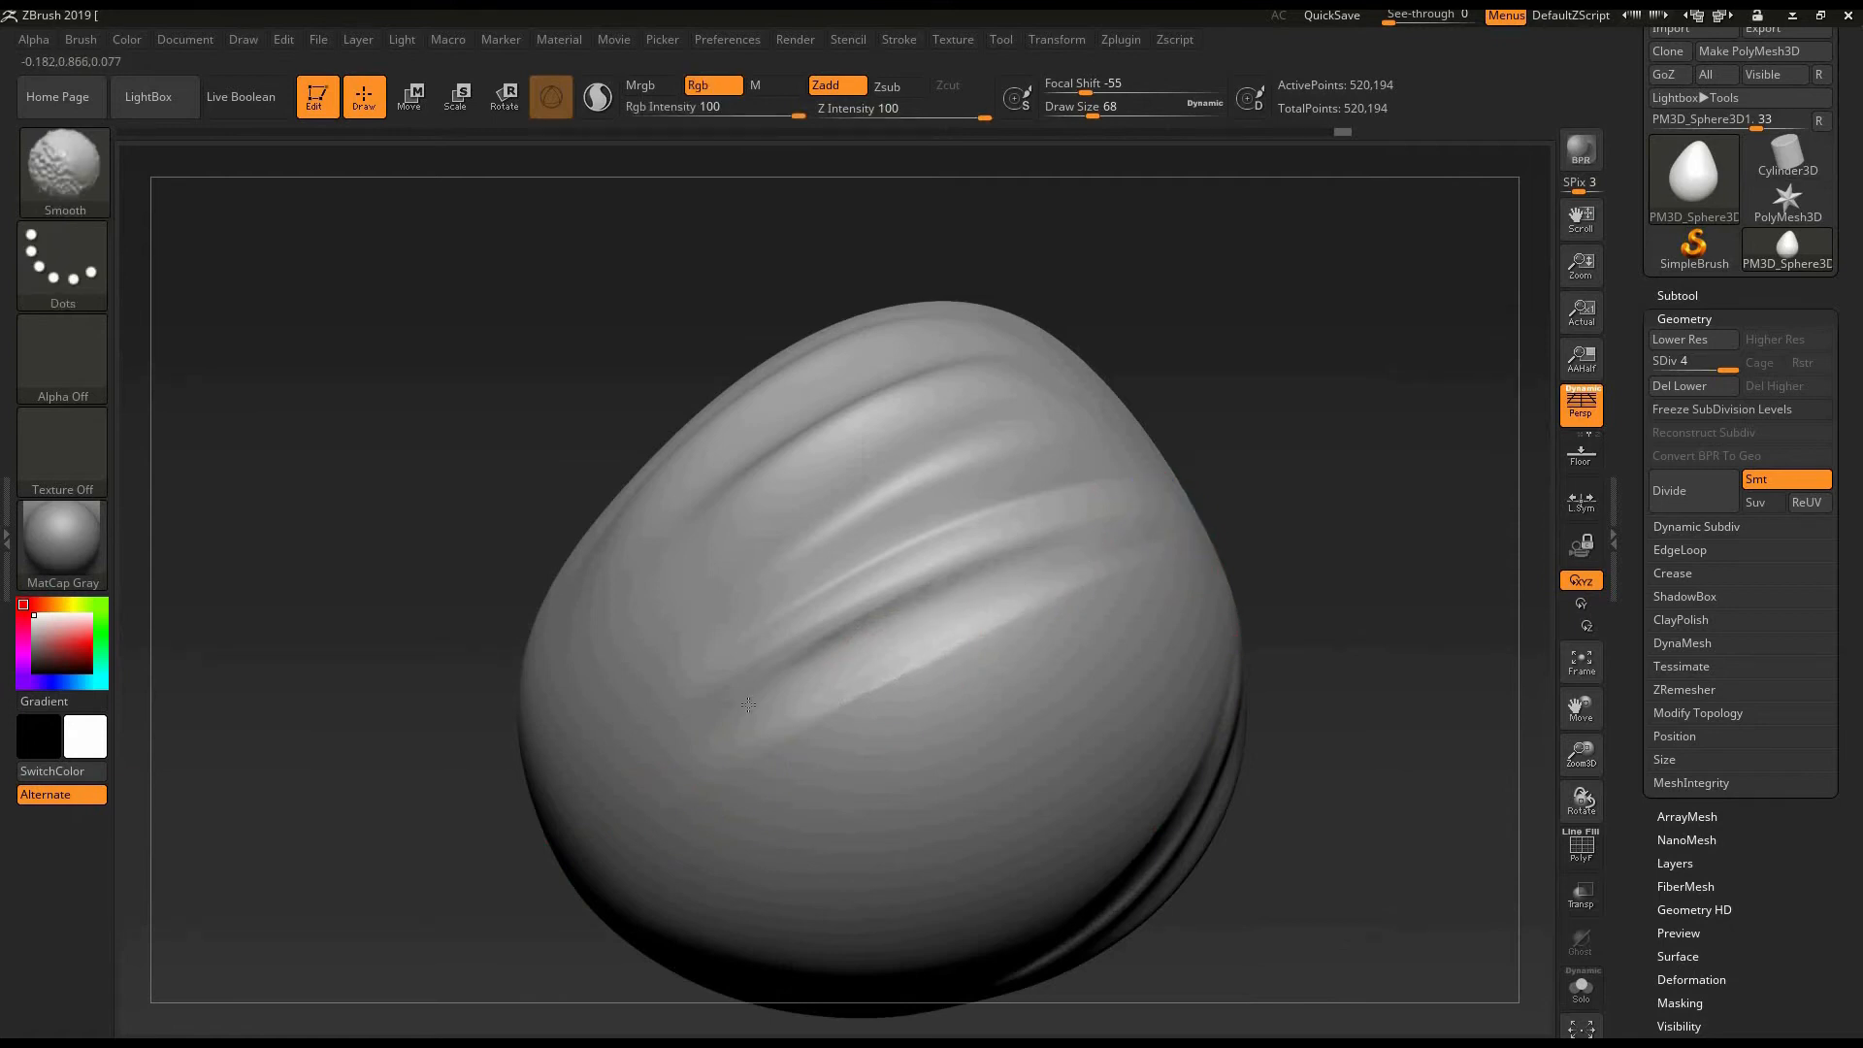
- Add another long ClayBuildup fold beneath the lowest ridge toward the egg's underside and soften it with Smooth
mouse_move(1292, 556)
left_mouse_down()
mouse_move(1247, 566)
mouse_move(1198, 539)
mouse_move(1242, 573)
left_mouse_up()
mouse_move(701, 730)
left_mouse_down()
mouse_move(1144, 545)
mouse_move(1198, 553)
left_mouse_up()
left_click_drag(746, 710, 1145, 571)
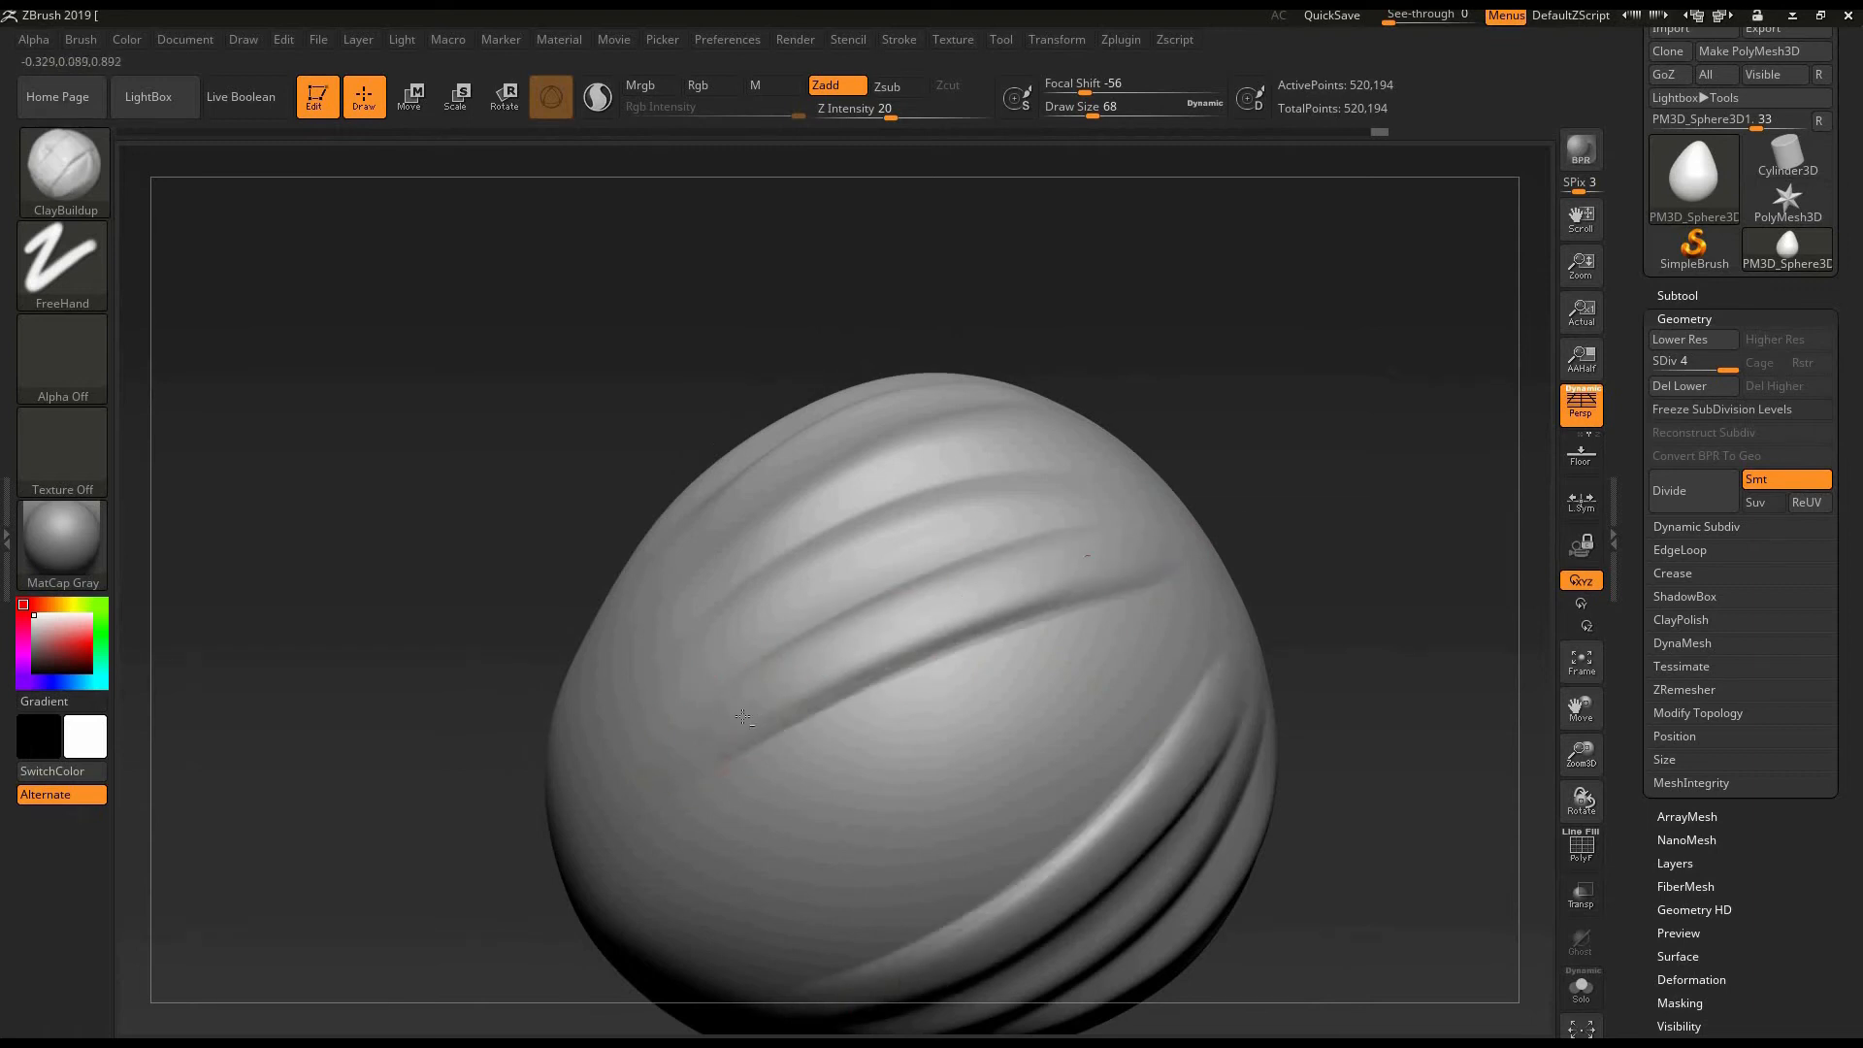
left_click_drag(738, 720, 1186, 571)
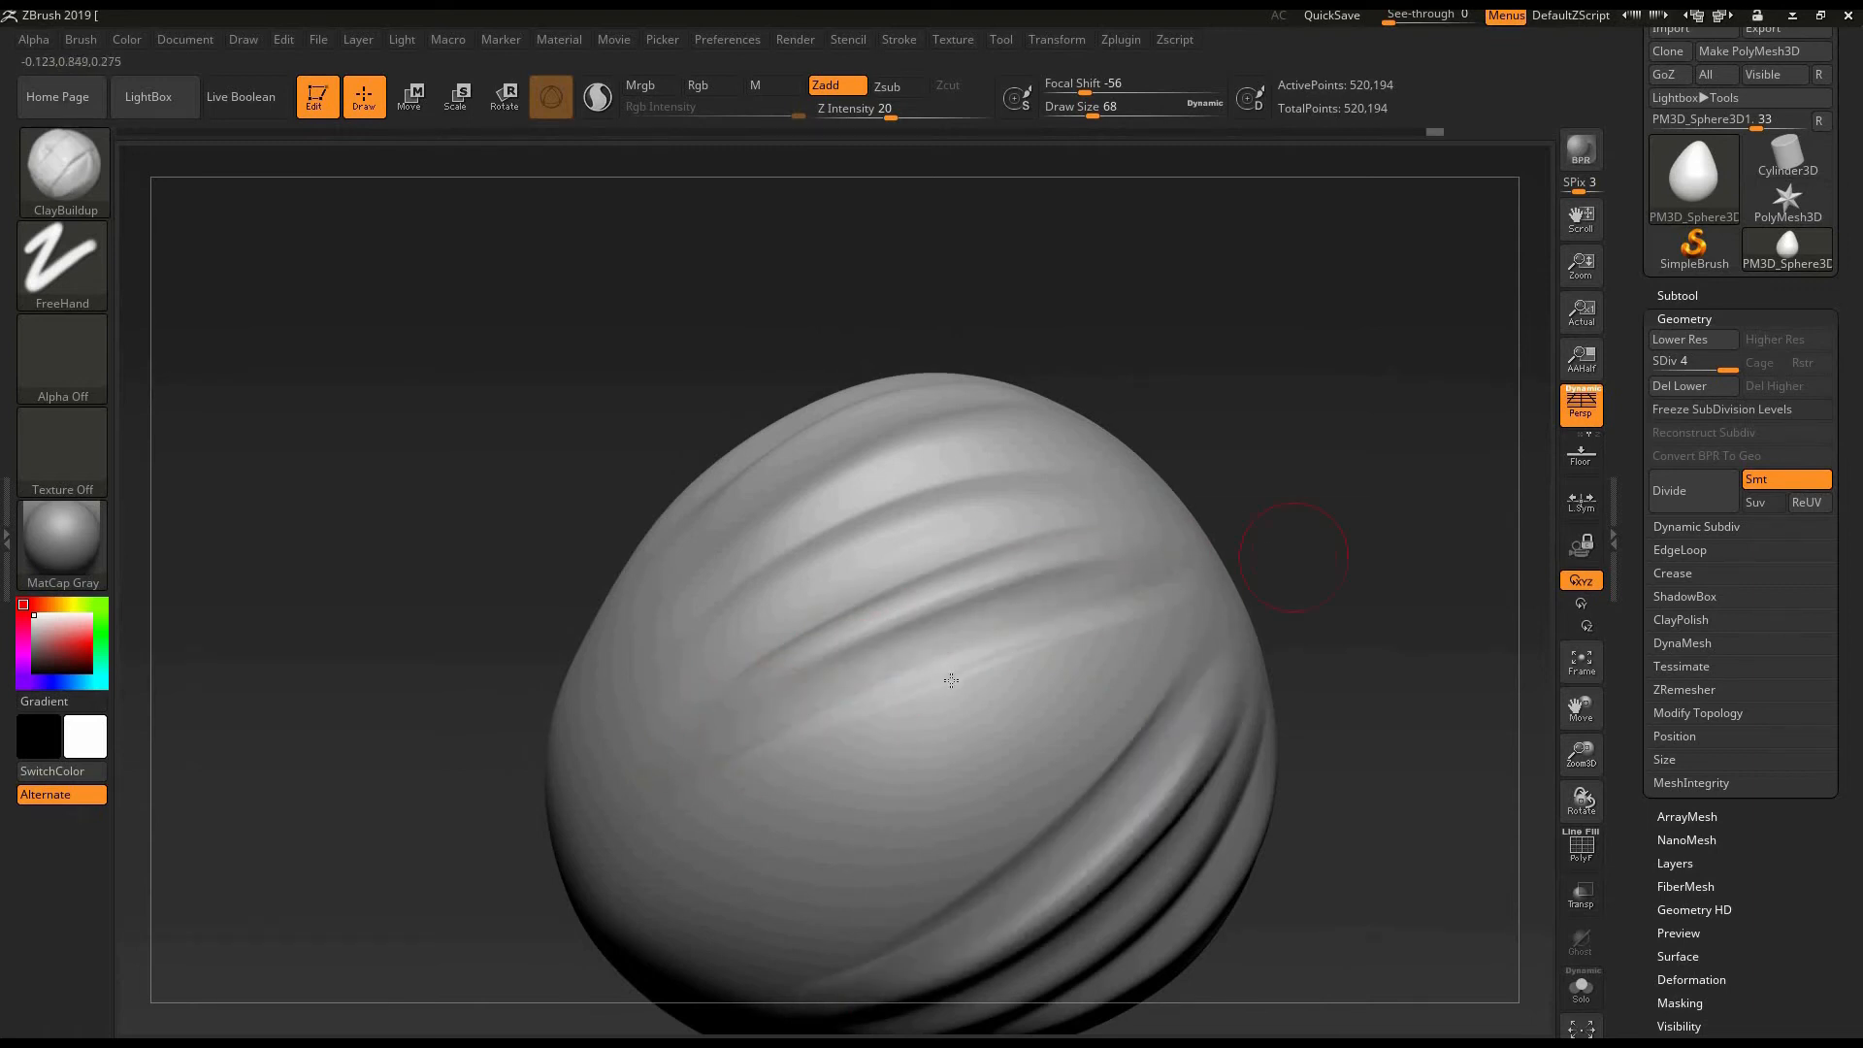
key("shift")
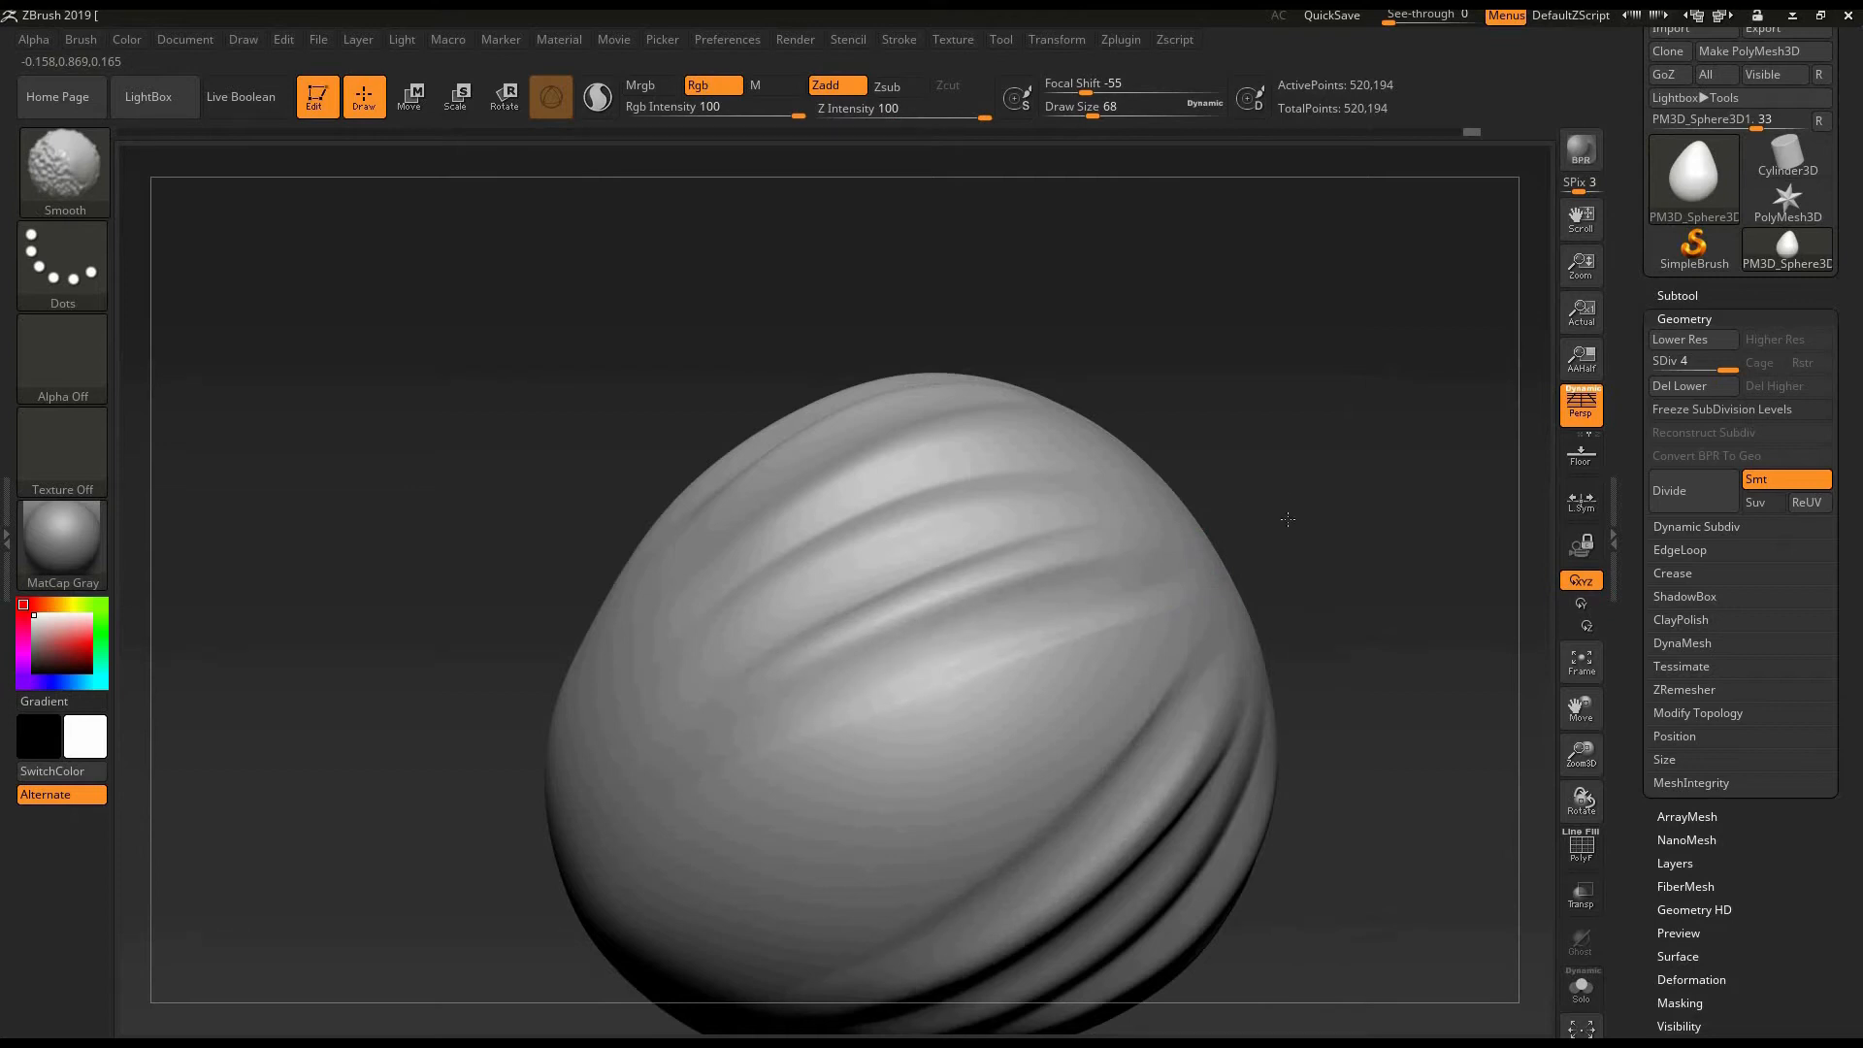
- Reinforce the lowest folds with more ClayBuildup strokes, smooth them, and review the folds from several angles
mouse_move(1300, 543)
left_mouse_down()
mouse_move(1322, 575)
mouse_move(1296, 558)
left_mouse_up()
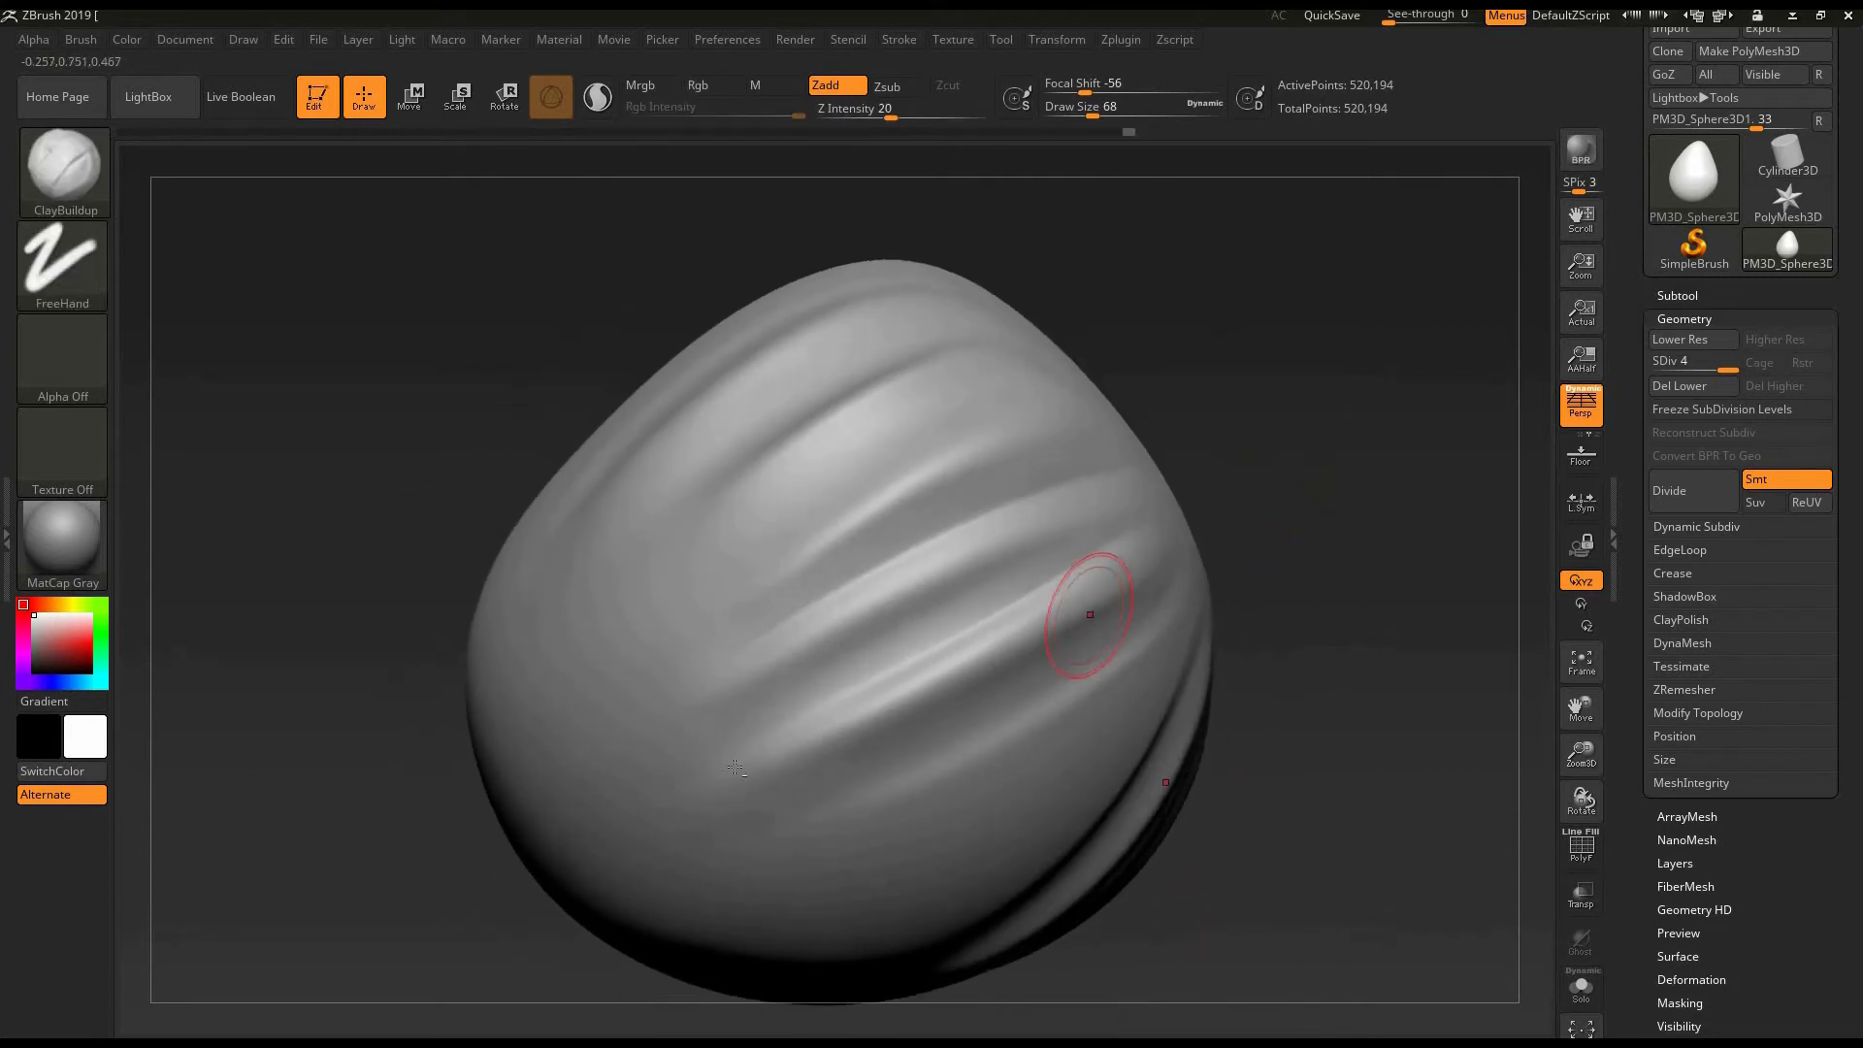
left_click_drag(805, 726, 798, 728, "alt")
mouse_move(1164, 524)
left_mouse_down("alt")
mouse_move(807, 715)
mouse_move(887, 660)
left_mouse_up("alt")
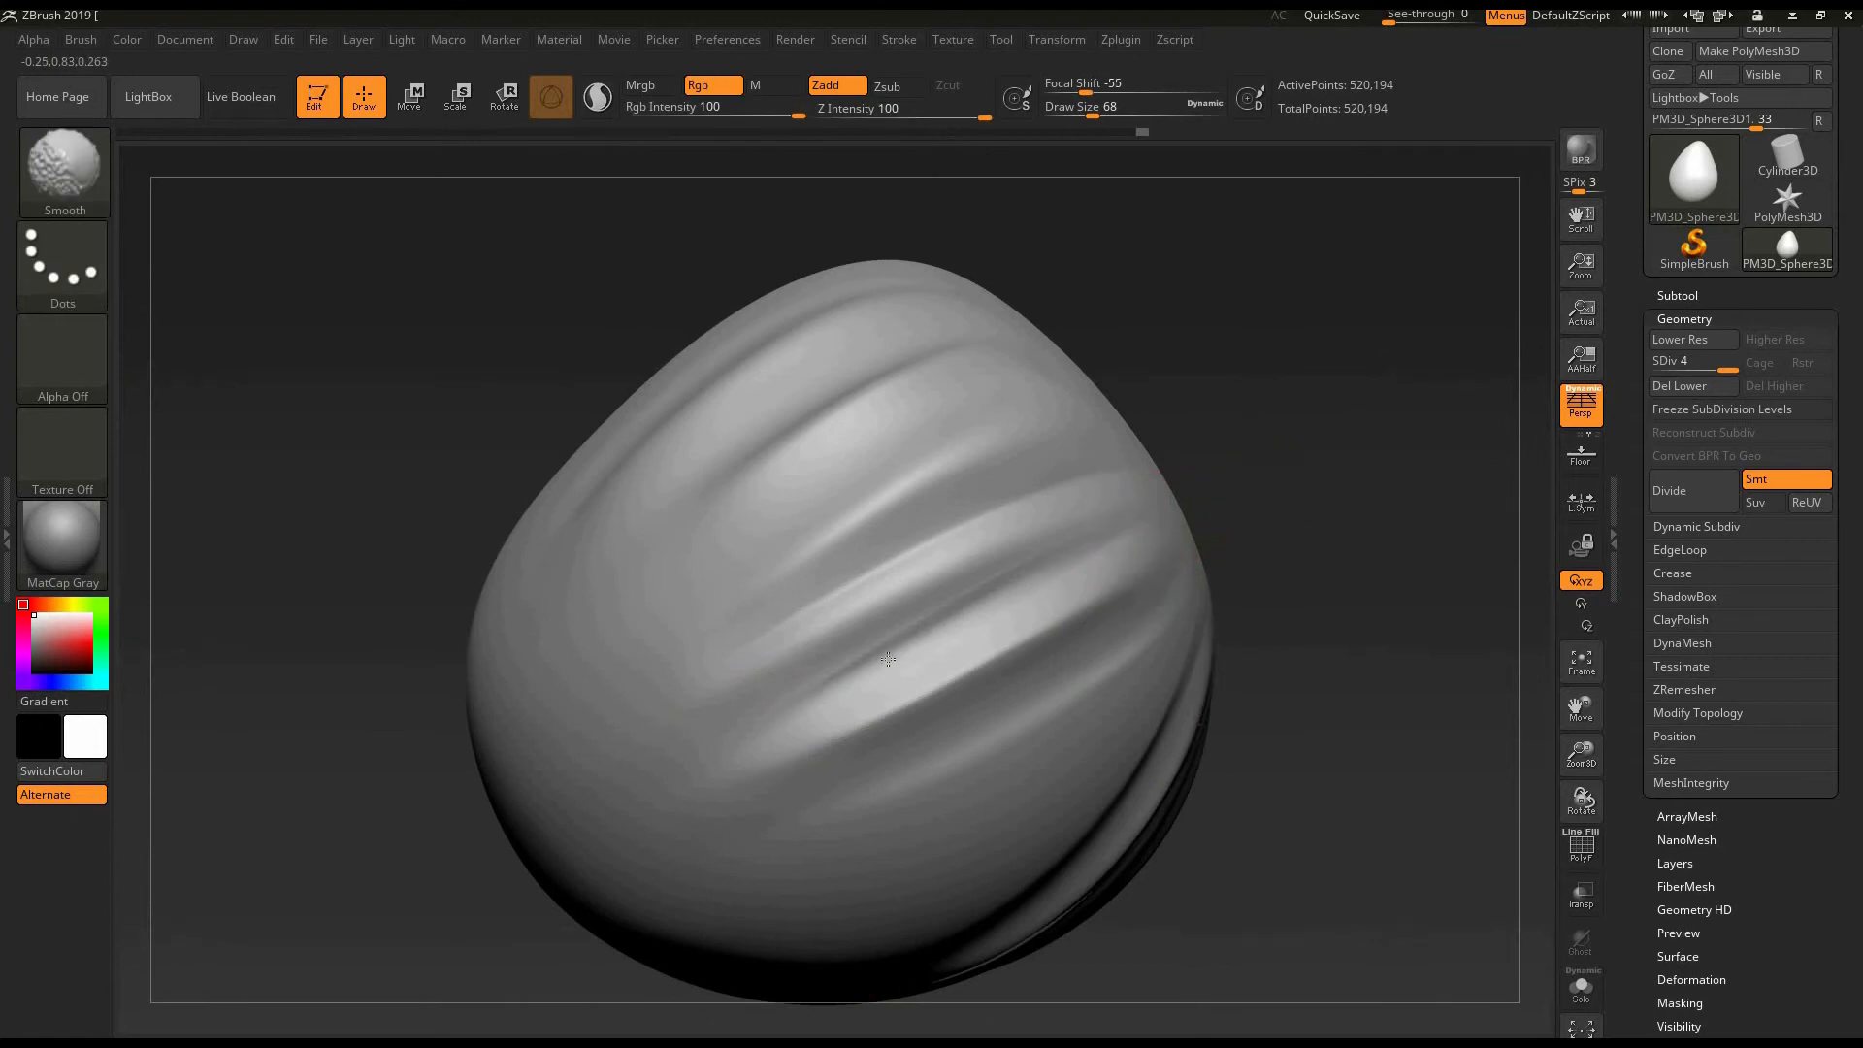
left_click_drag(1283, 505, 1145, 566)
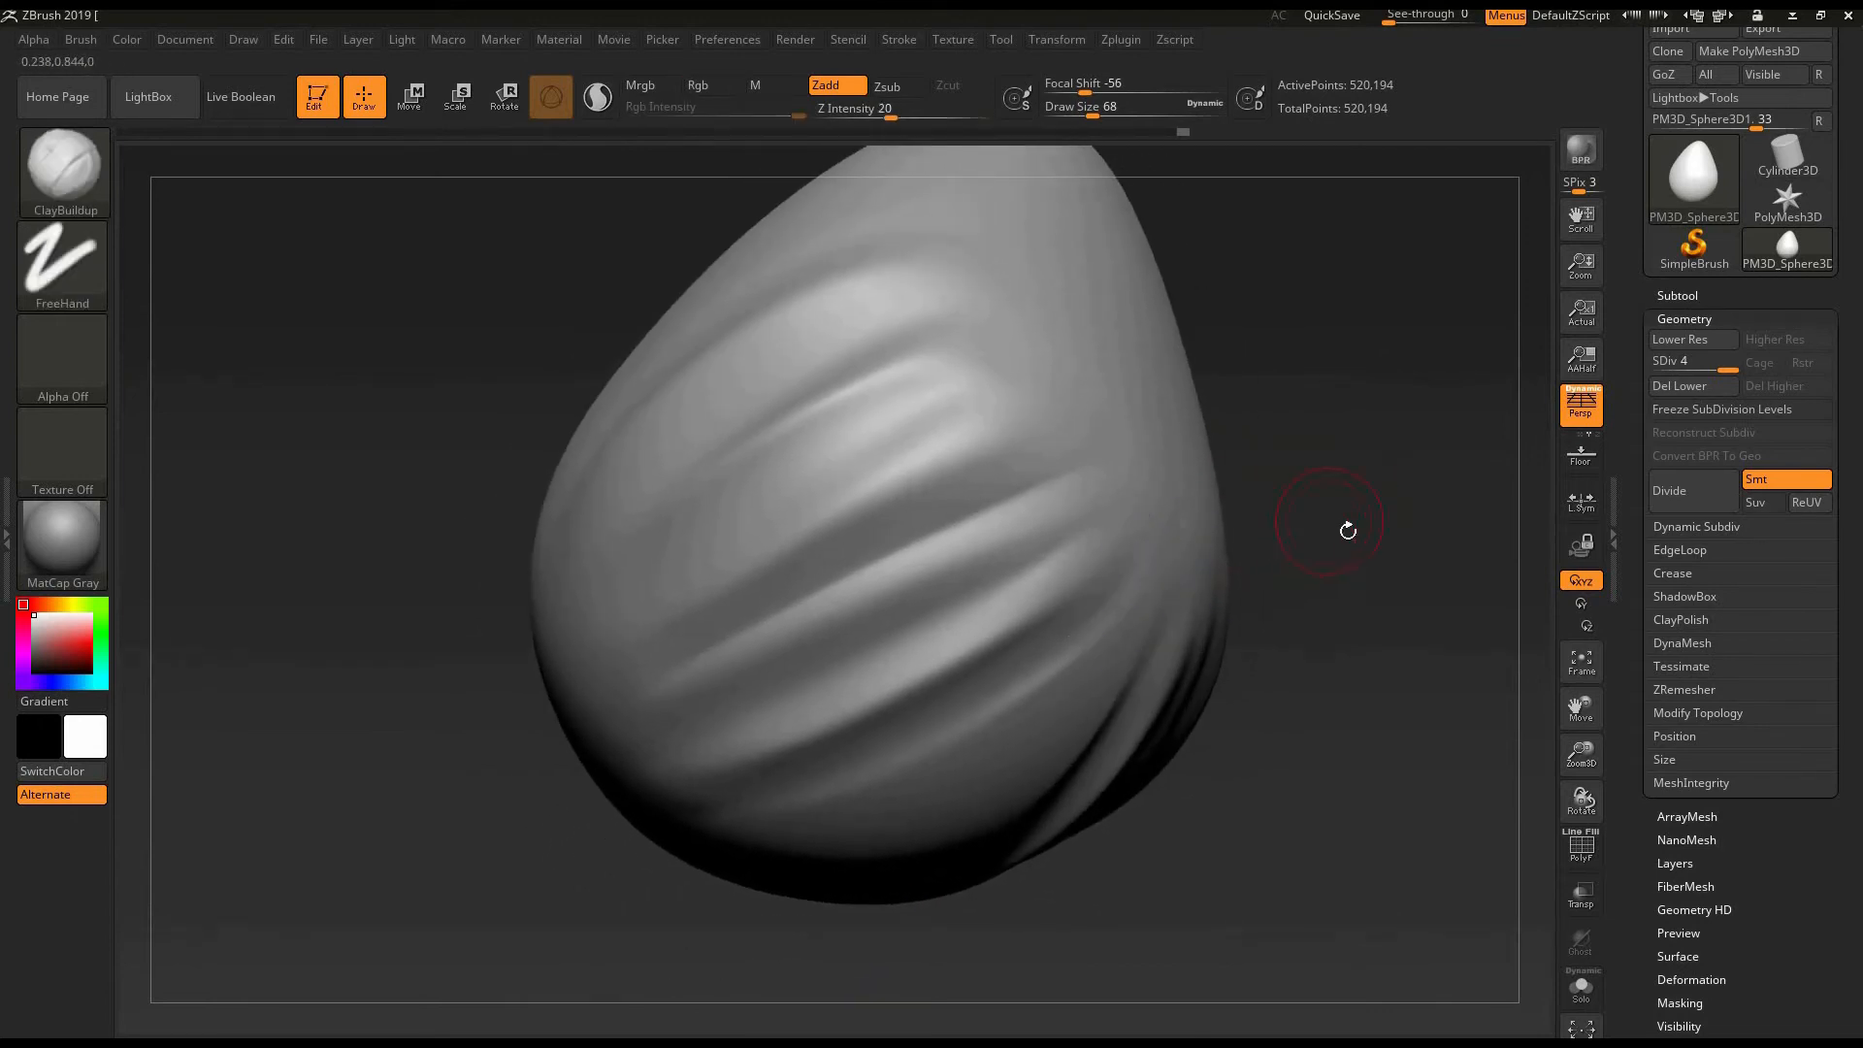
mouse_move(1342, 528)
left_mouse_down()
mouse_move(1298, 596)
mouse_move(1267, 577)
left_mouse_up()
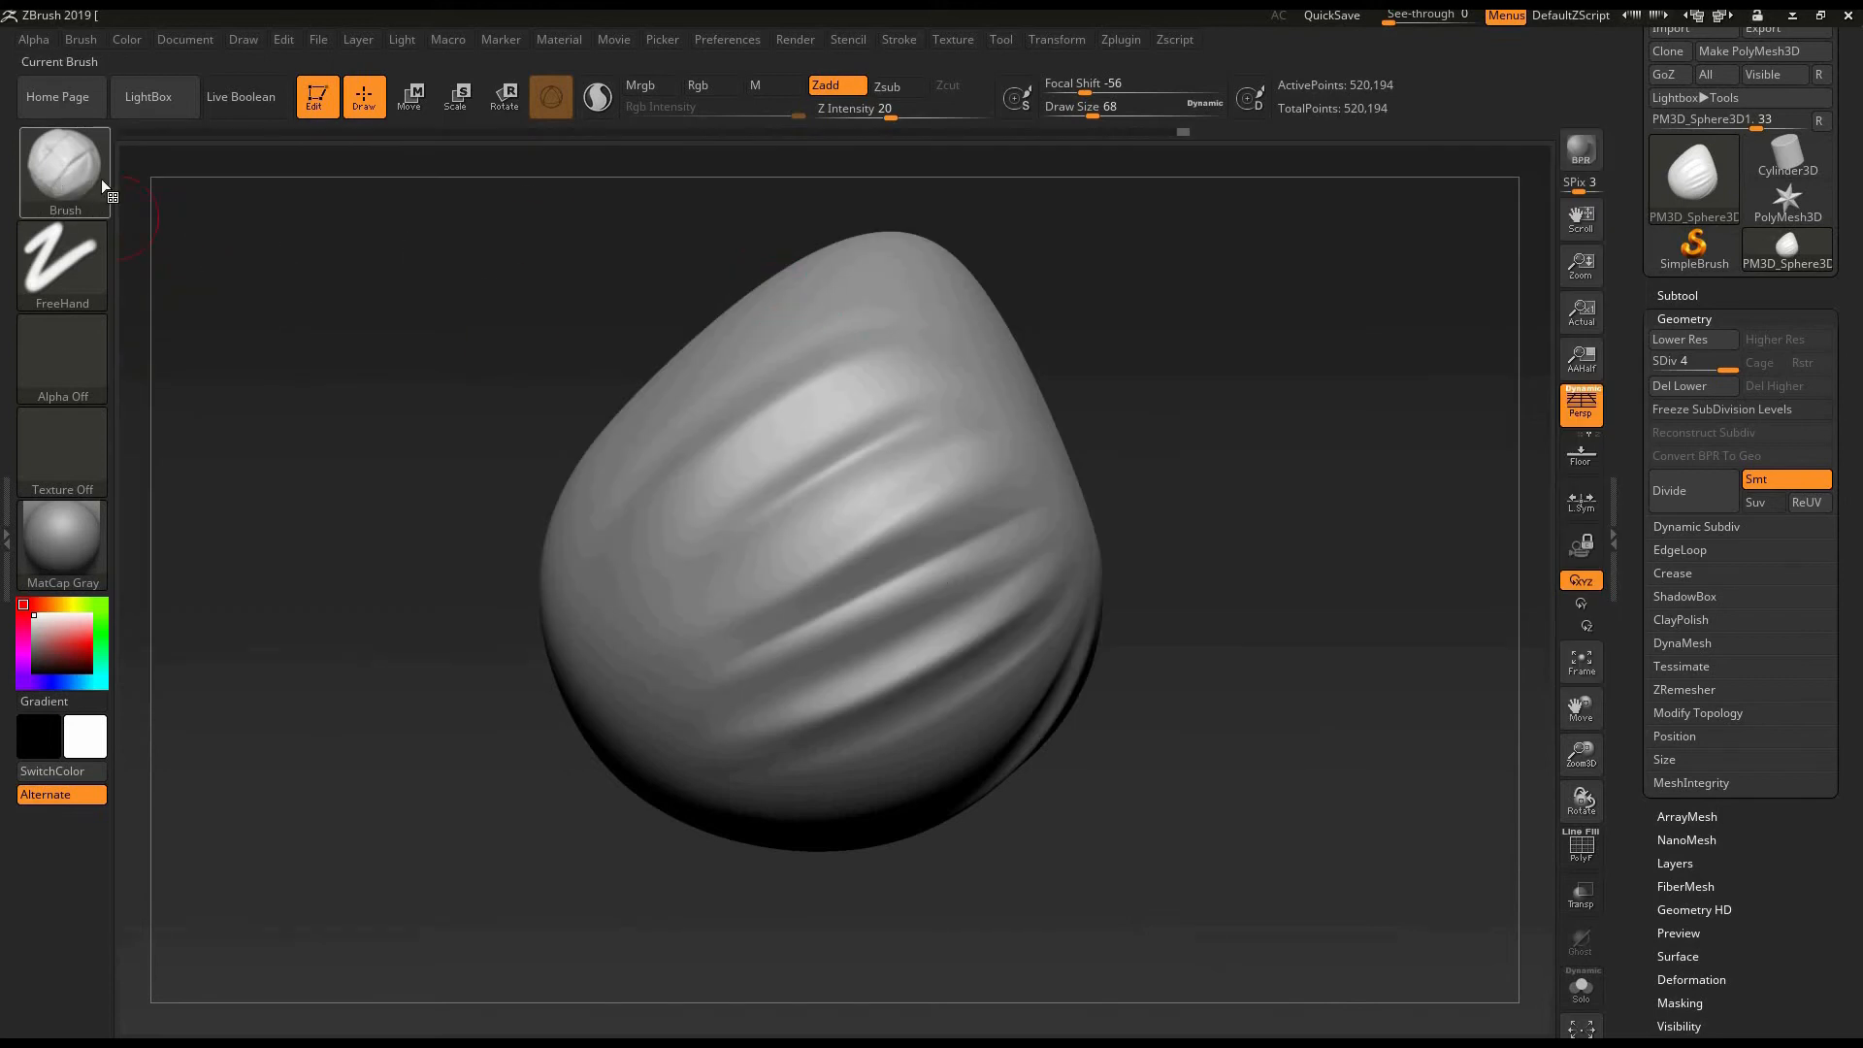
- Select the DamStandard sculpting brush and frame the egg's diagonal folds for carving
left_click(101, 178)
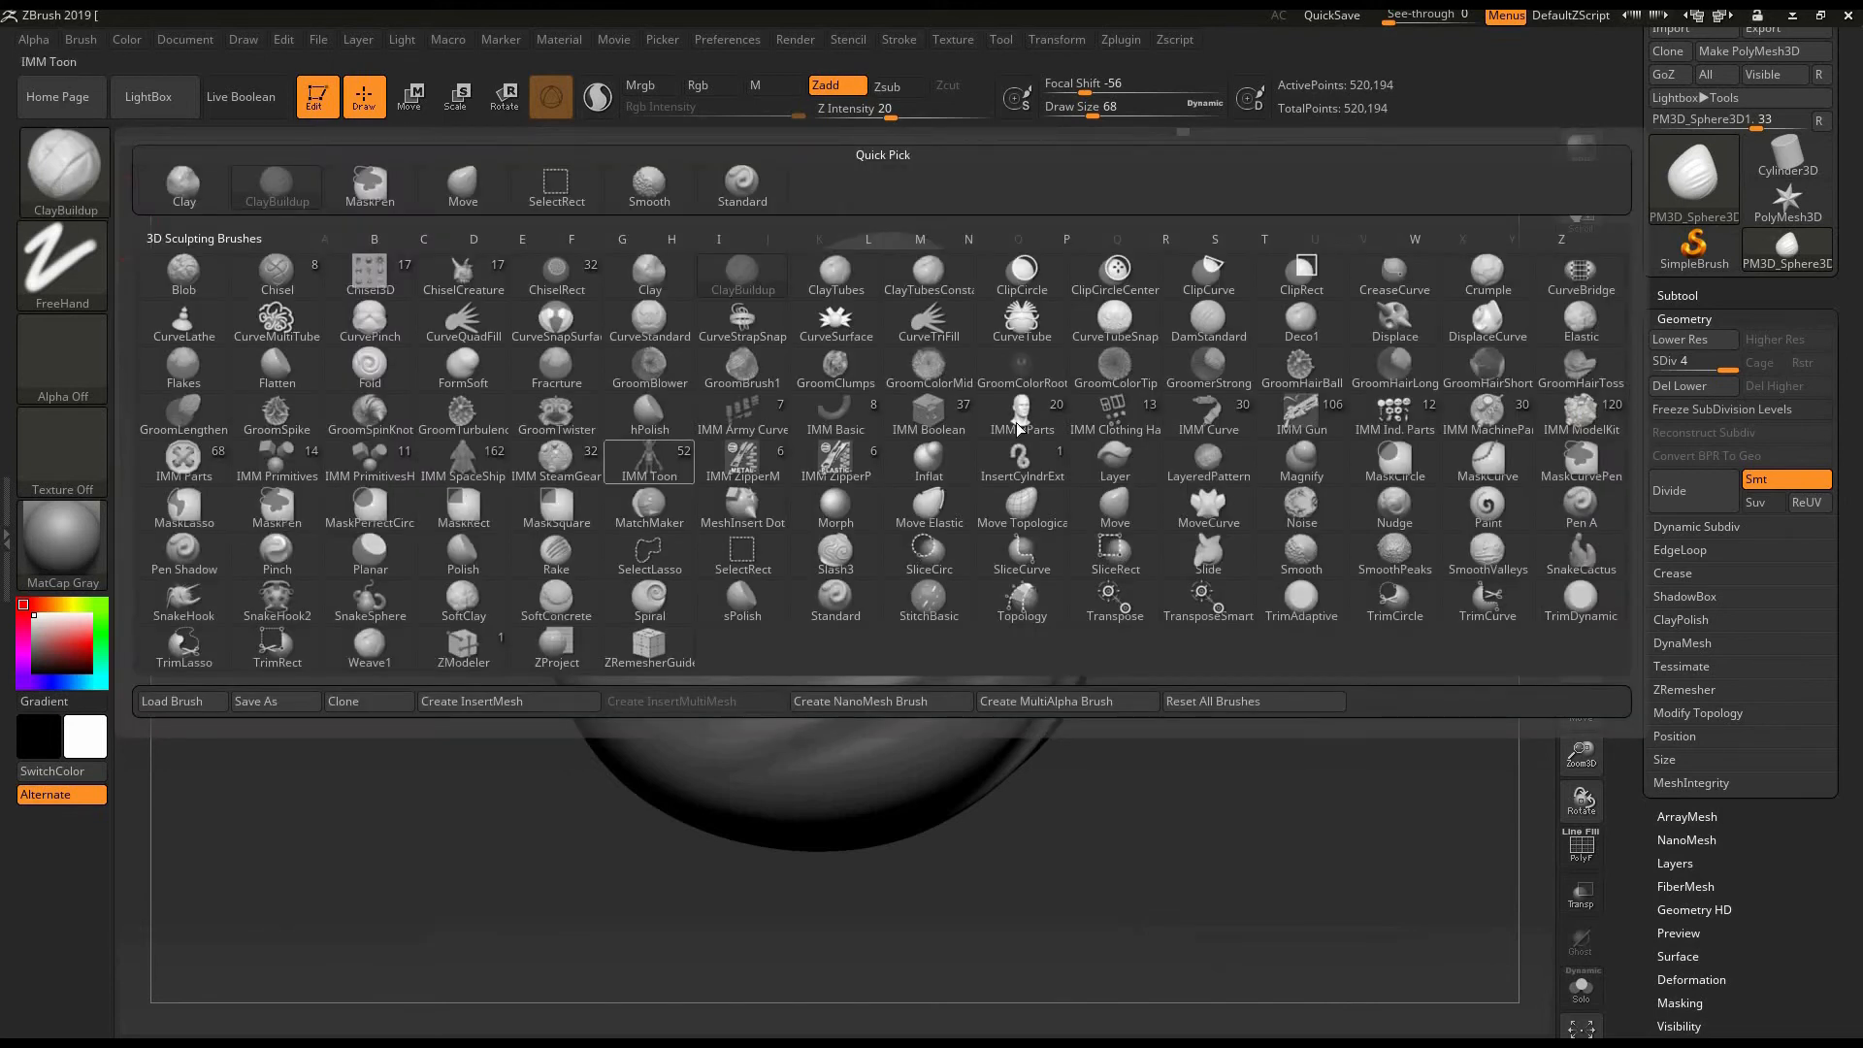
mouse_move(1213, 328)
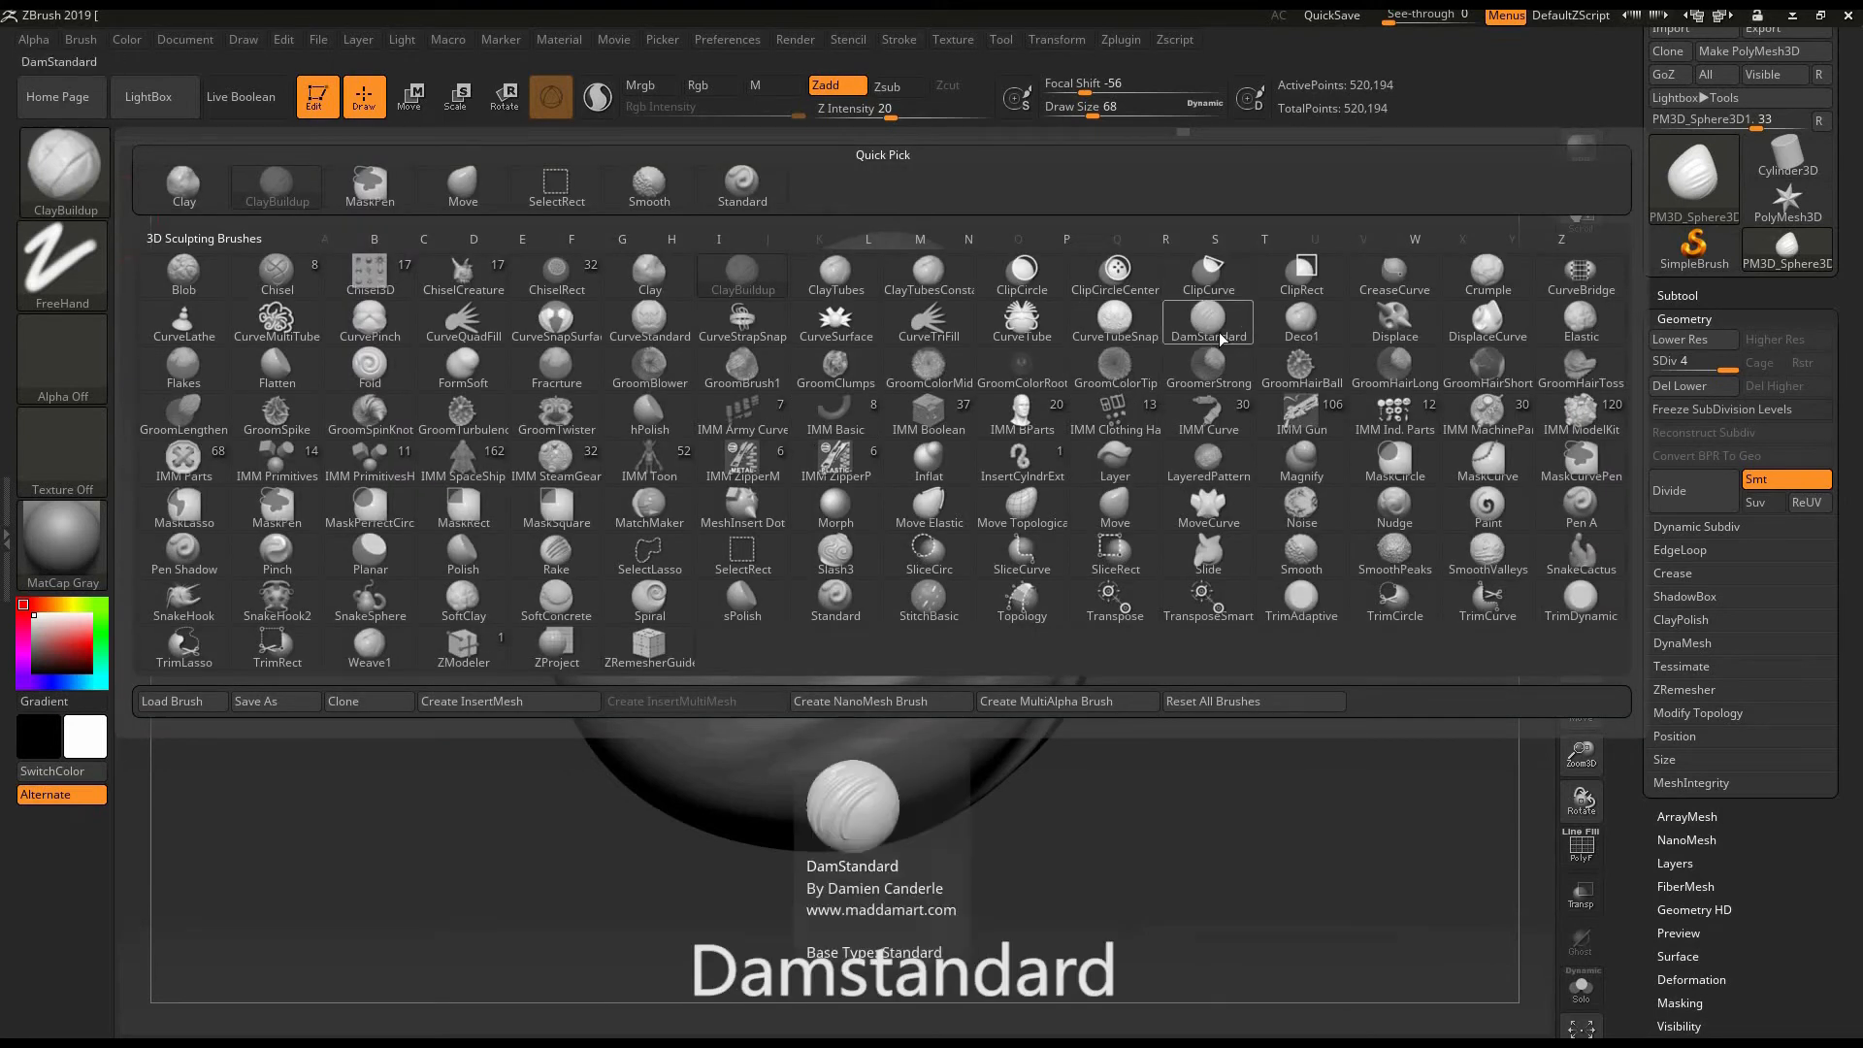
left_click(1170, 330)
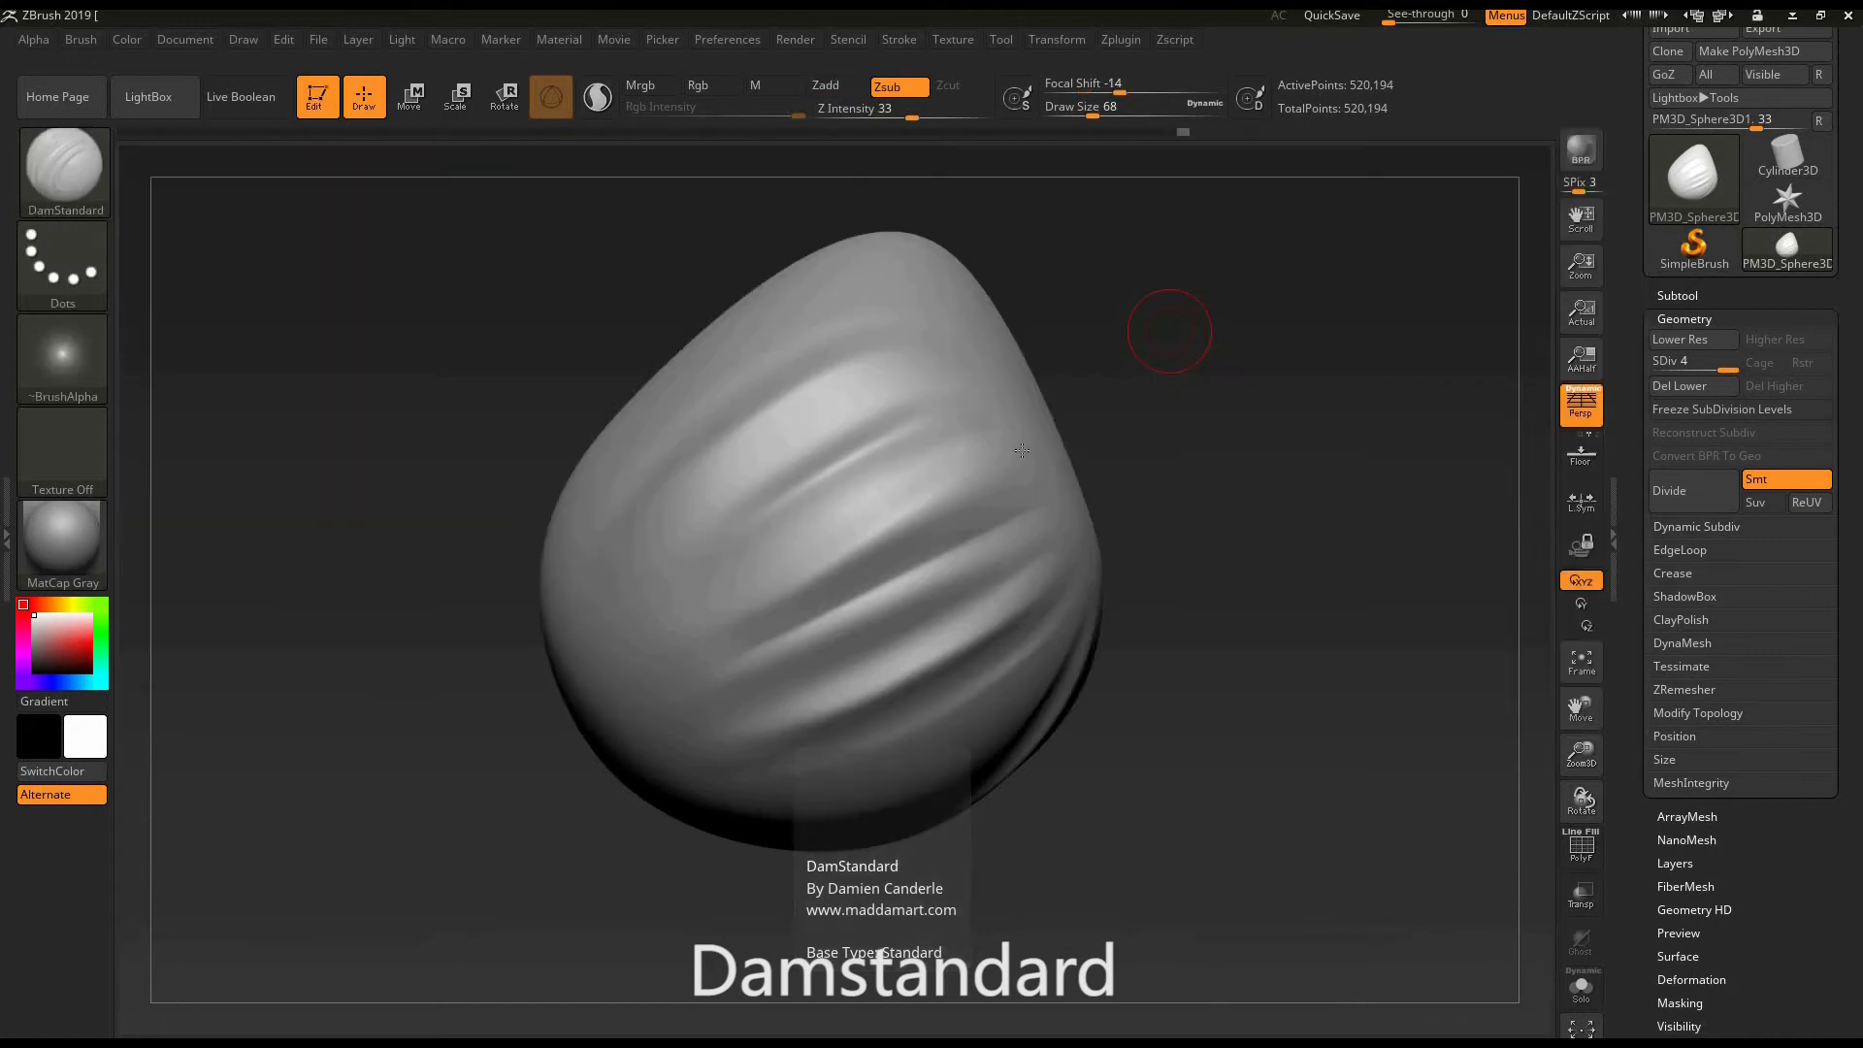
left_click_drag(1260, 465, 335, 409)
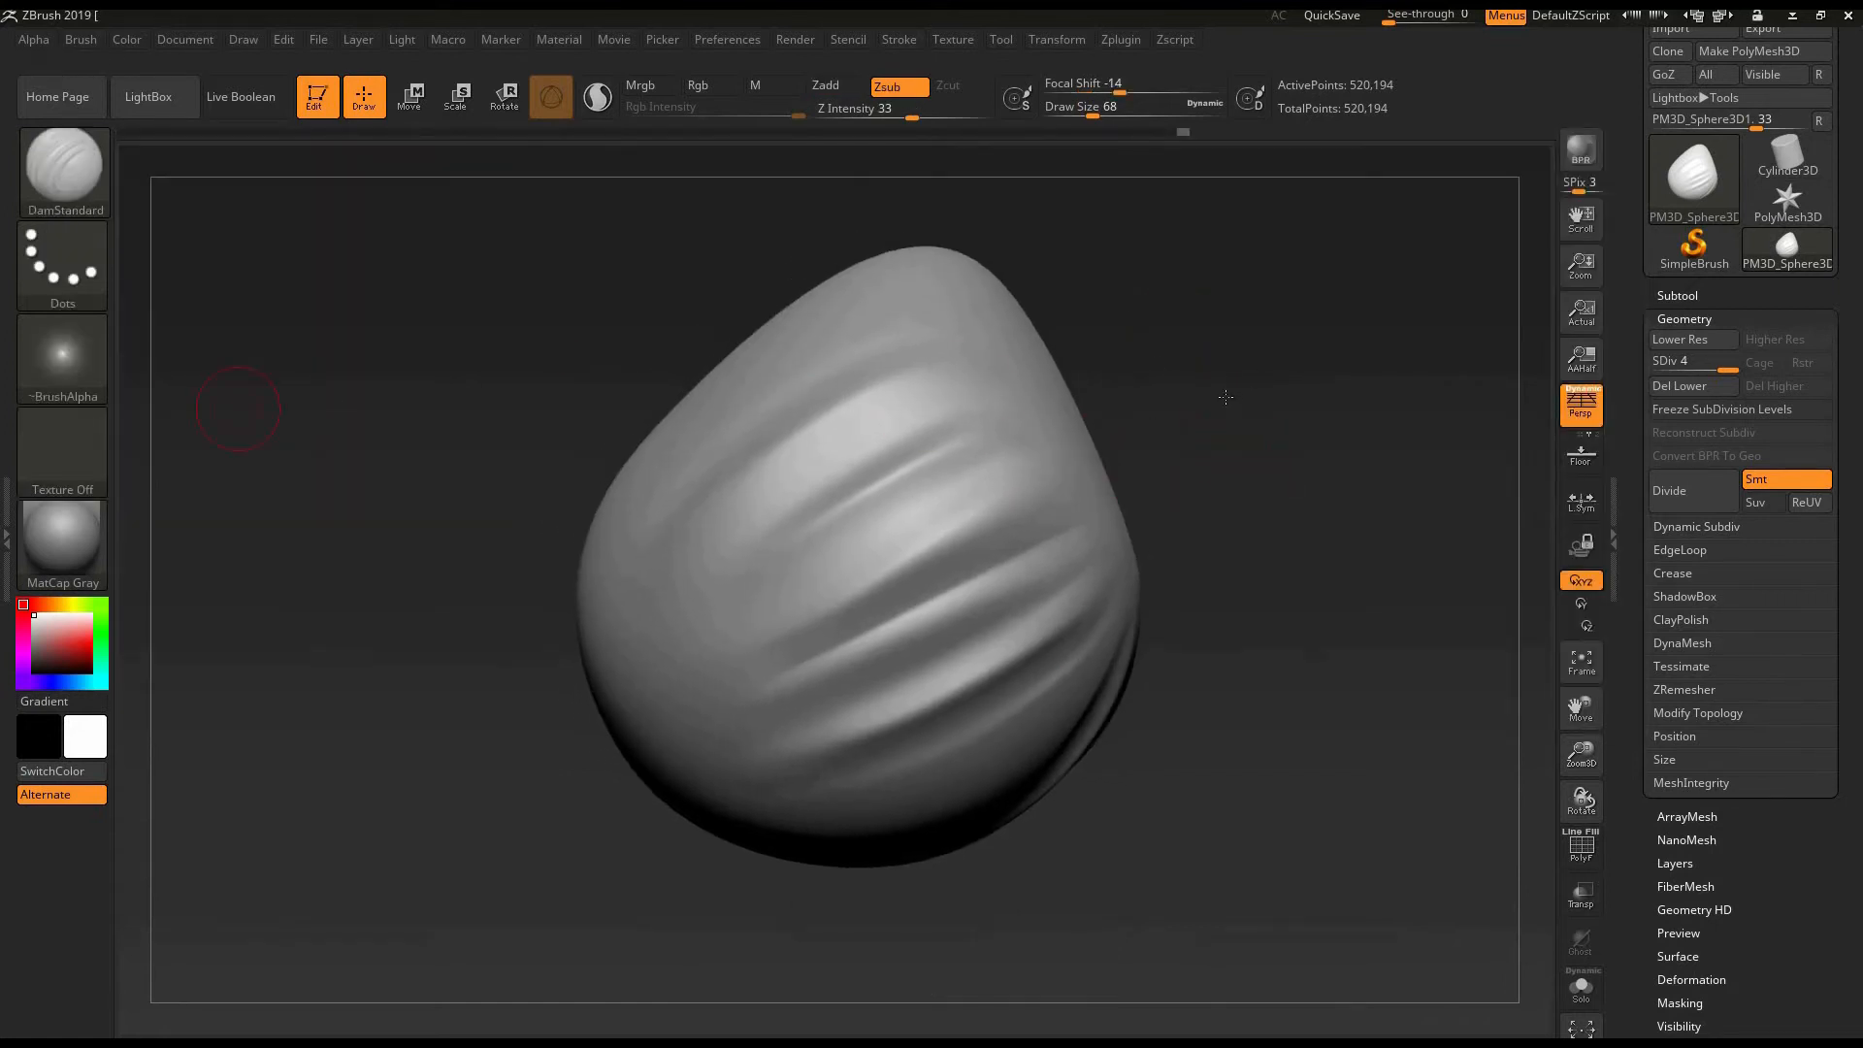
left_click_drag(1225, 397, 1253, 442)
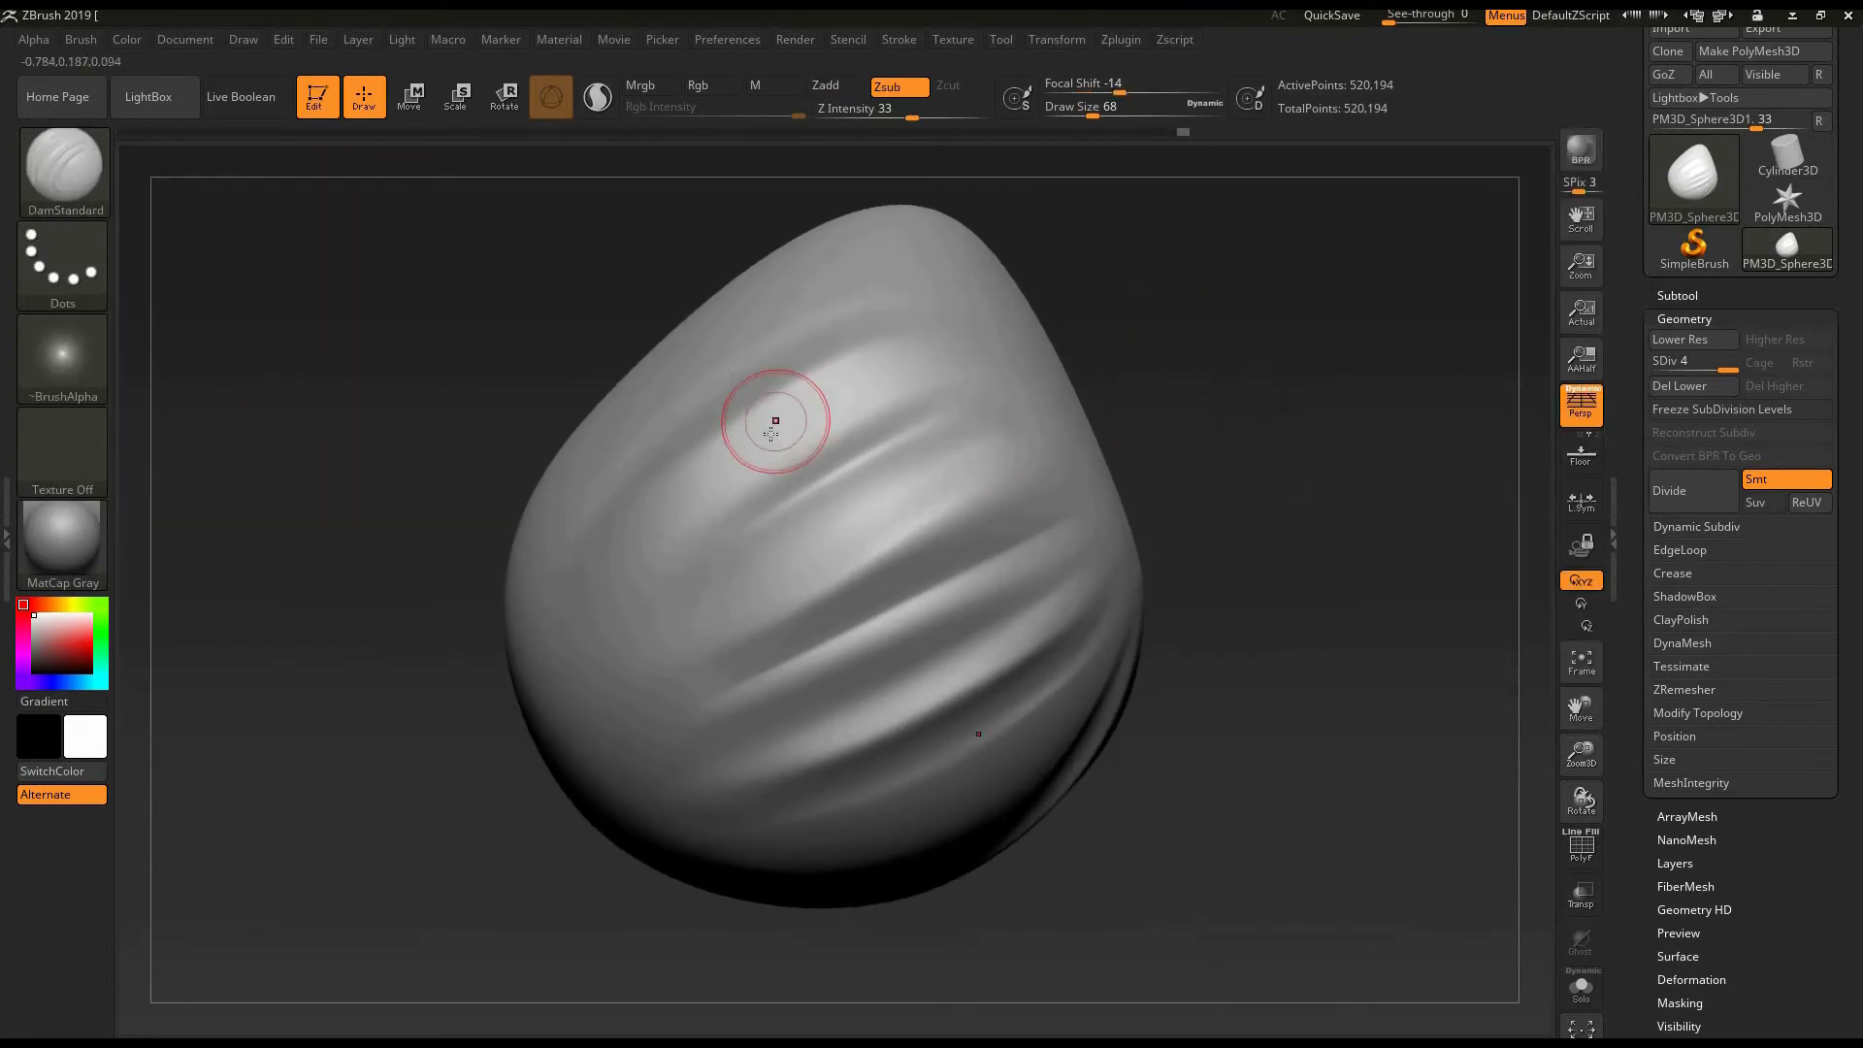
- Enlarge the DamStandard brush to a draw size of 108, carve a crease beneath the upper diagonal fold and soften it with Smooth
key("]")
key("]")
key("]")
key("]")
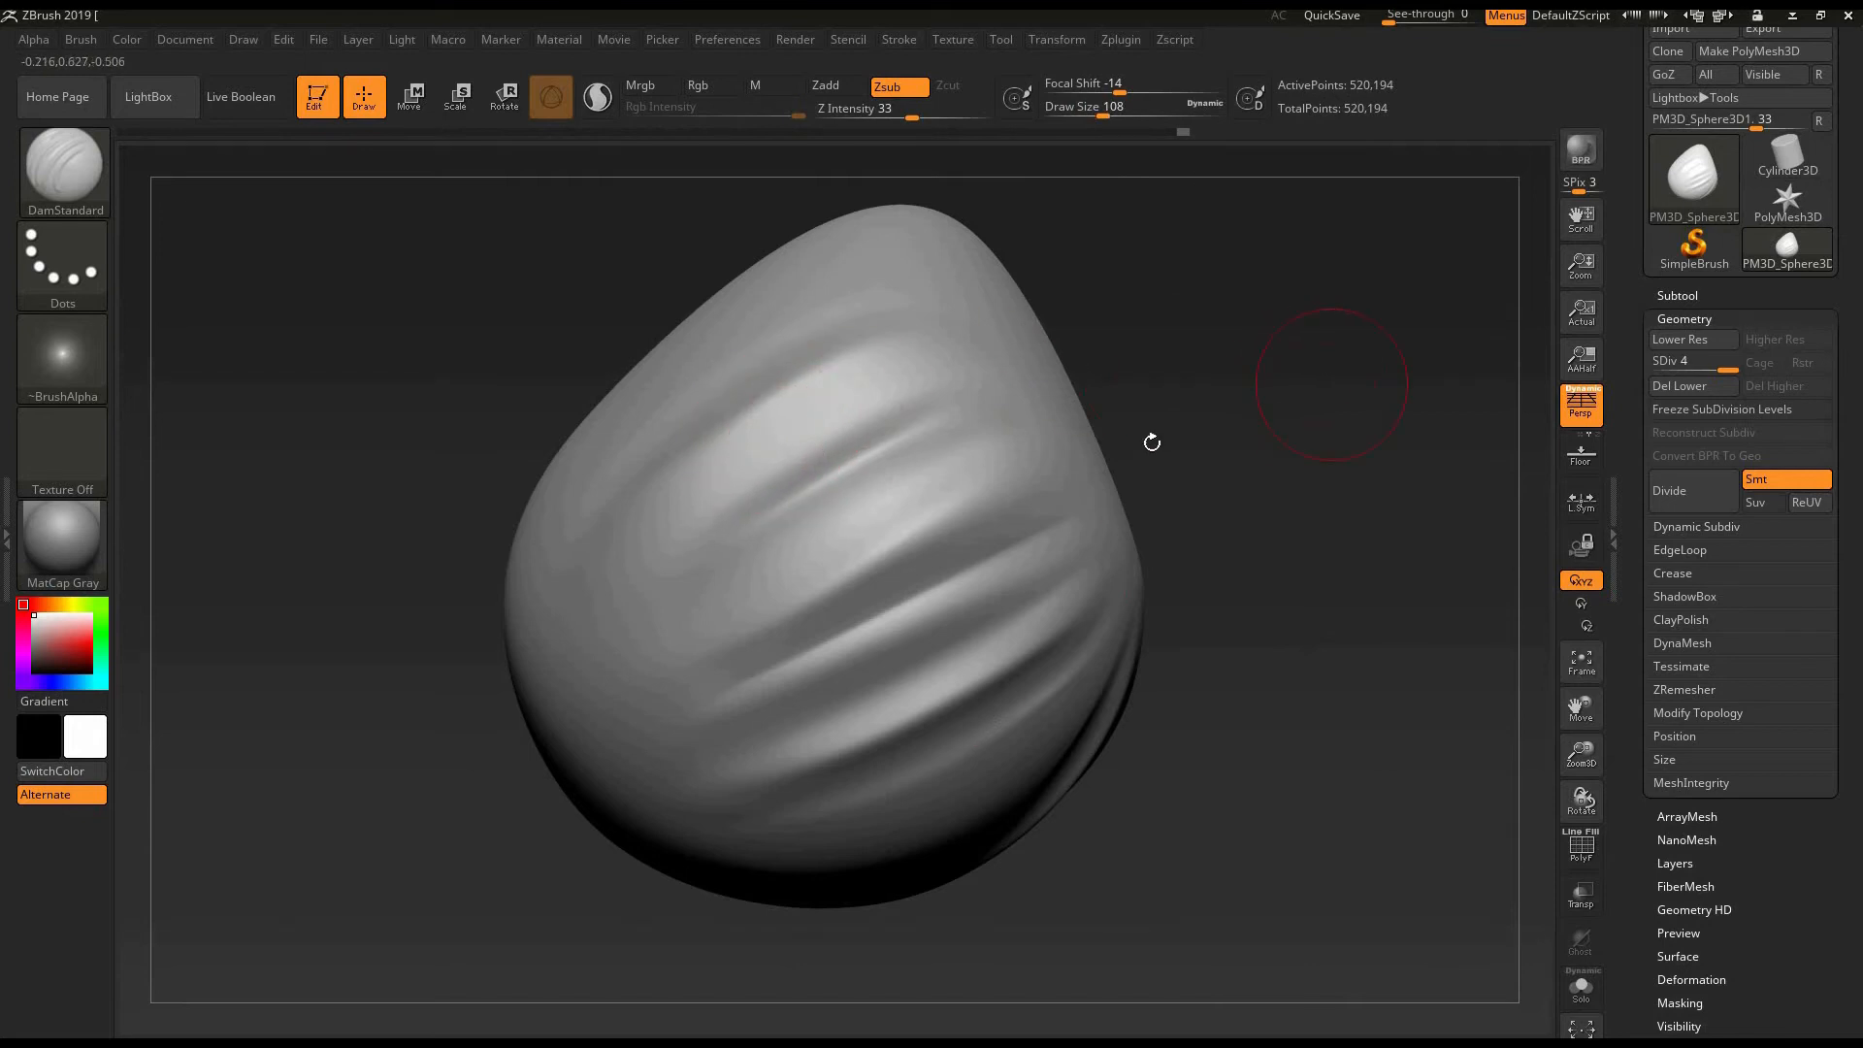
left_click_drag(1153, 441, 1001, 489)
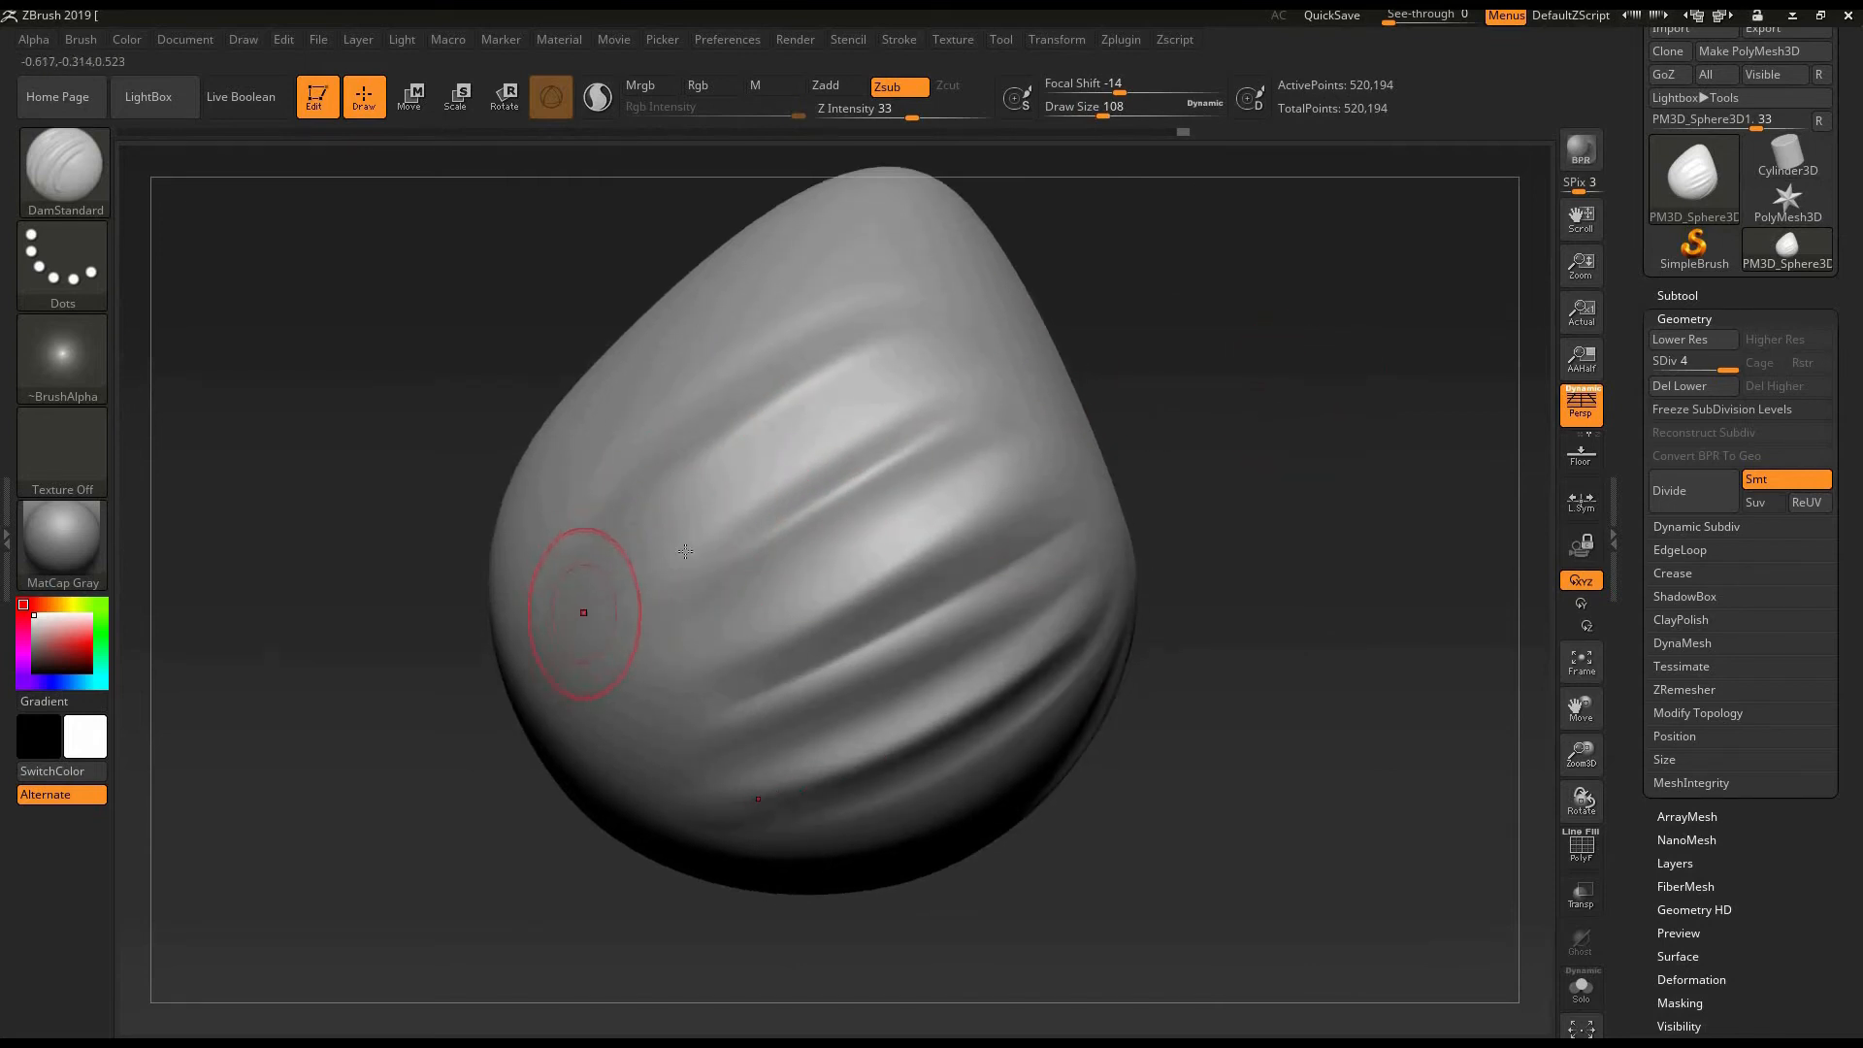
left_click_drag(839, 465, 980, 405)
key("ctrl+z")
left_click_drag(606, 609, 970, 383)
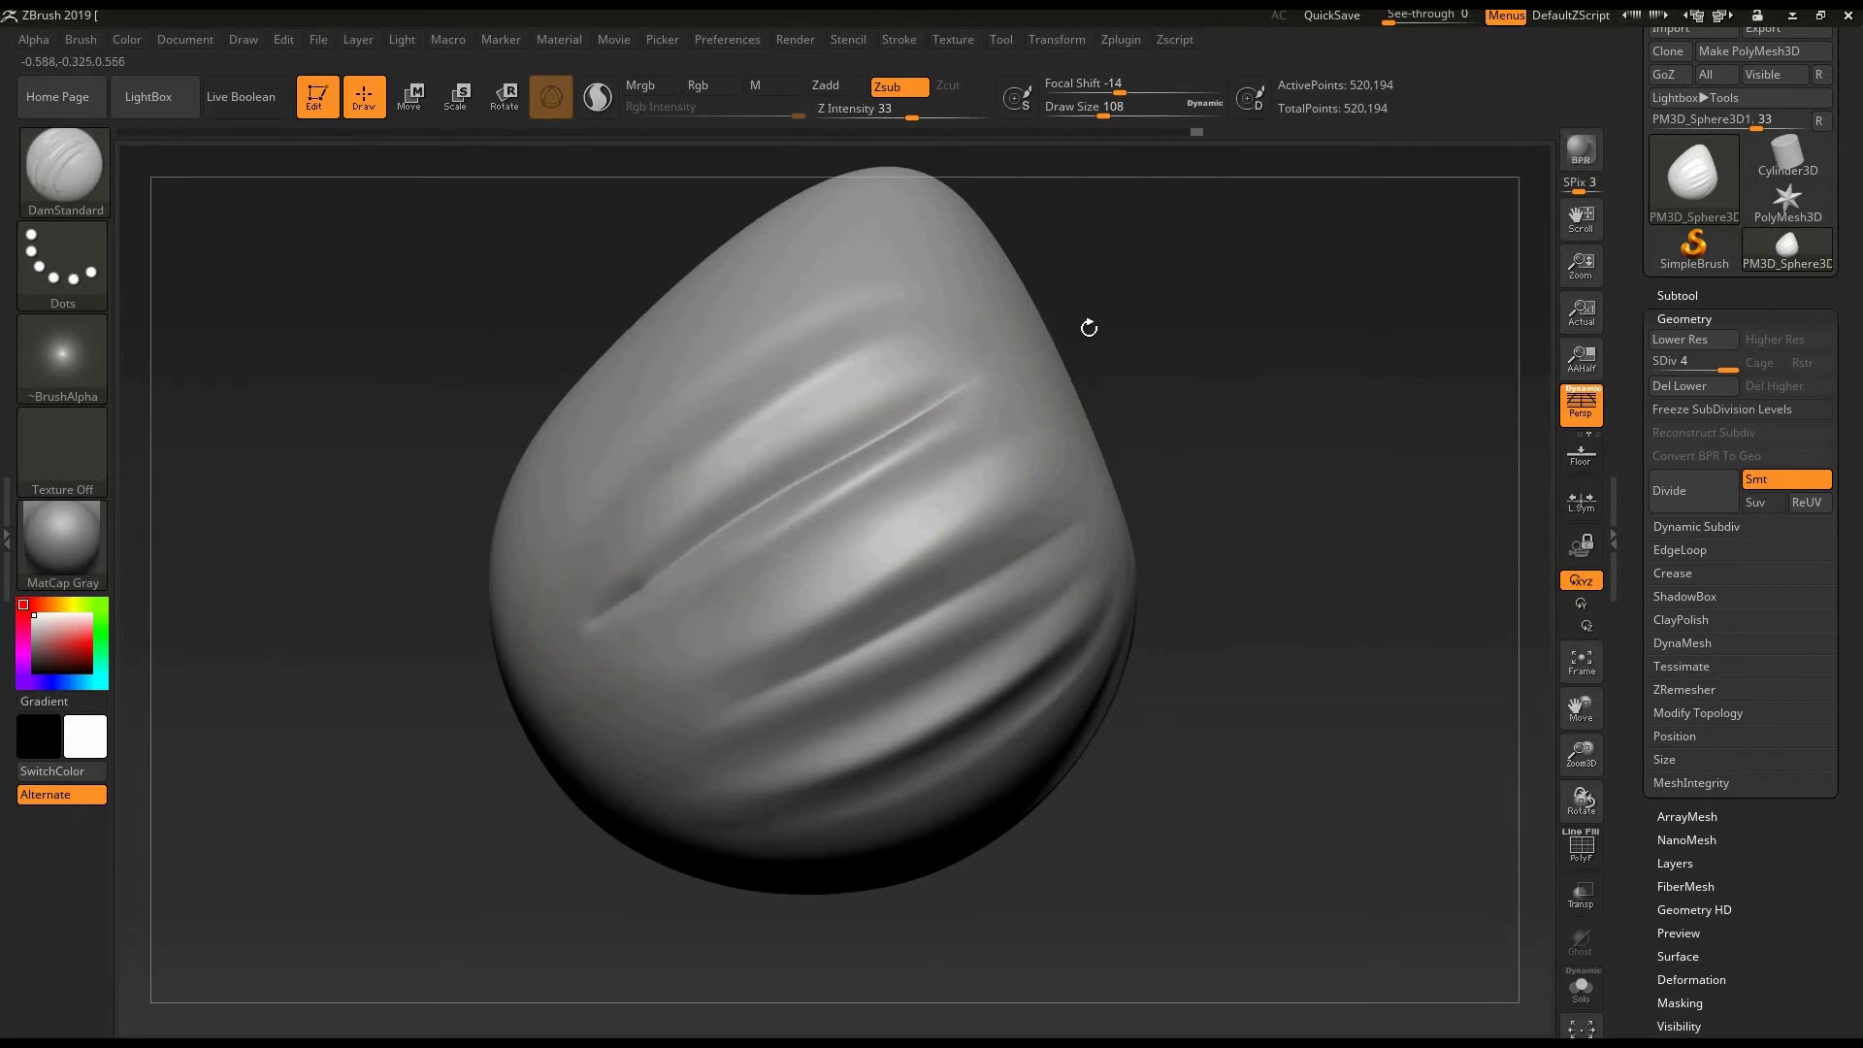
left_click_drag(632, 584, 1089, 328)
left_click_drag(1004, 371, 857, 440, "shift")
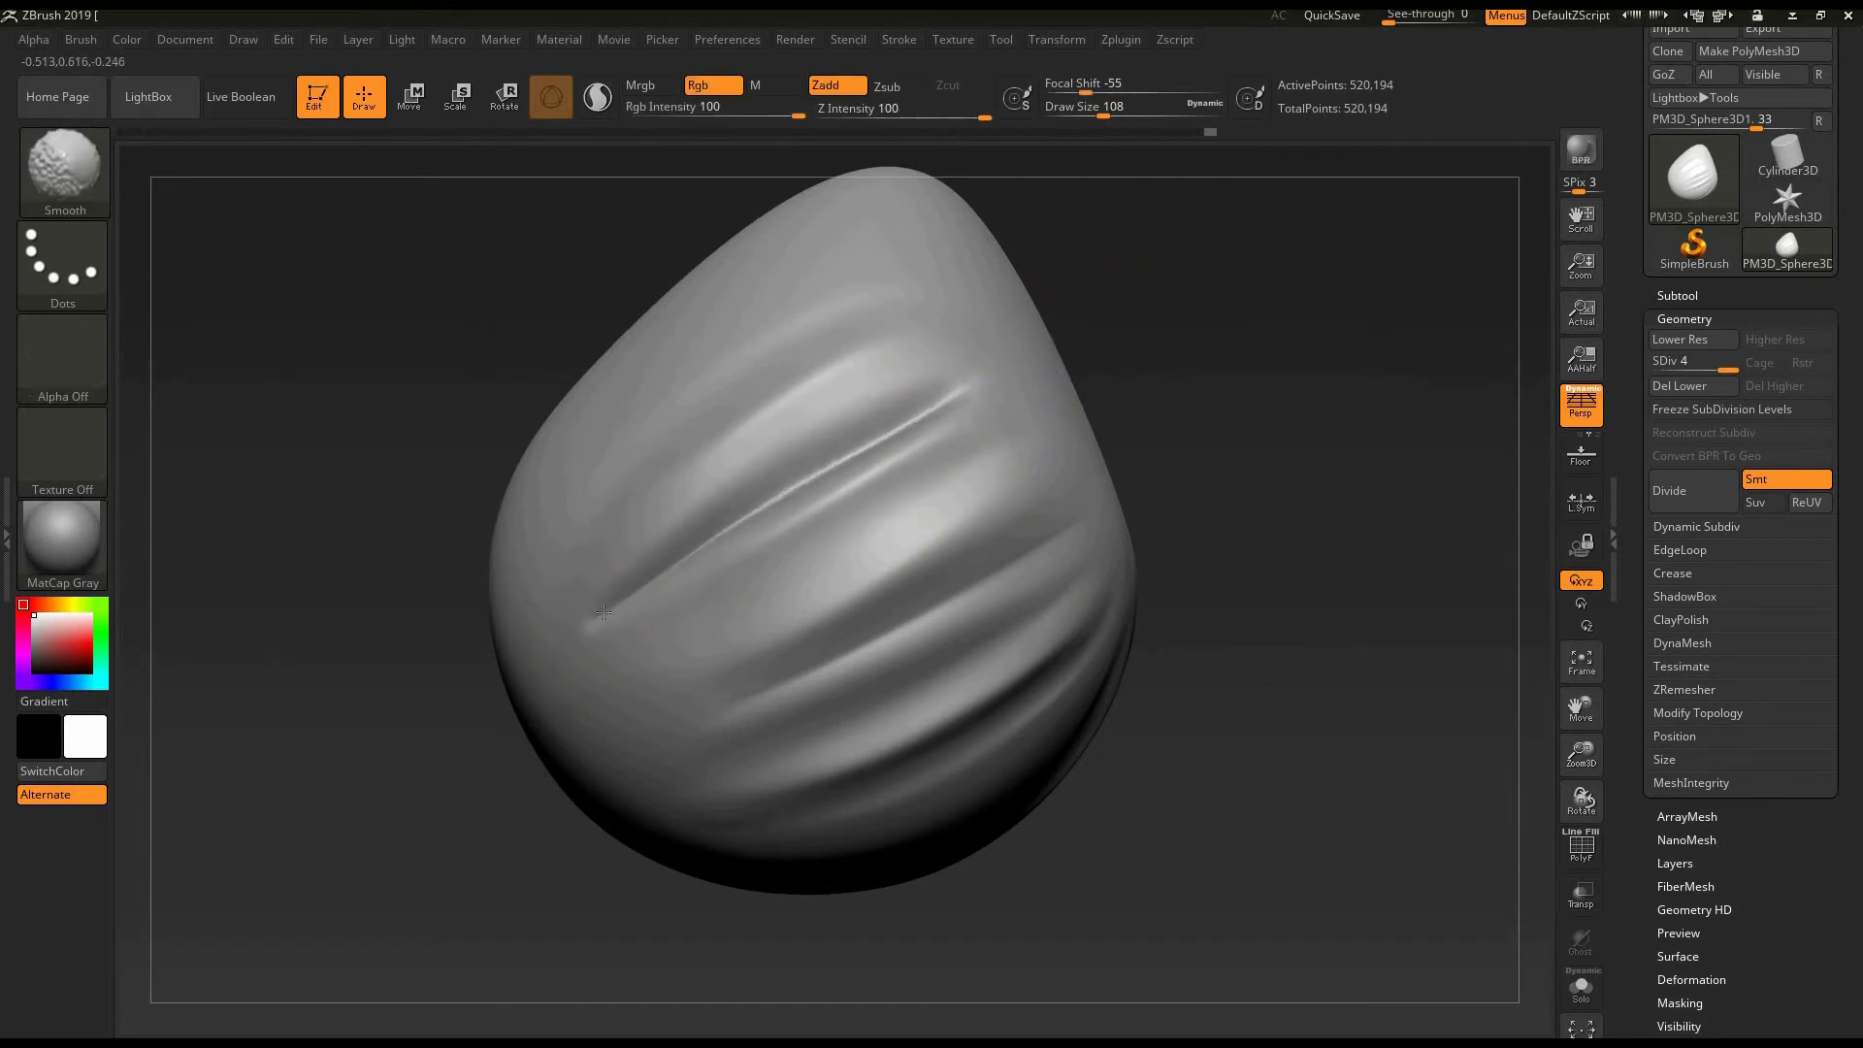
left_click_drag(1145, 430, 1145, 466)
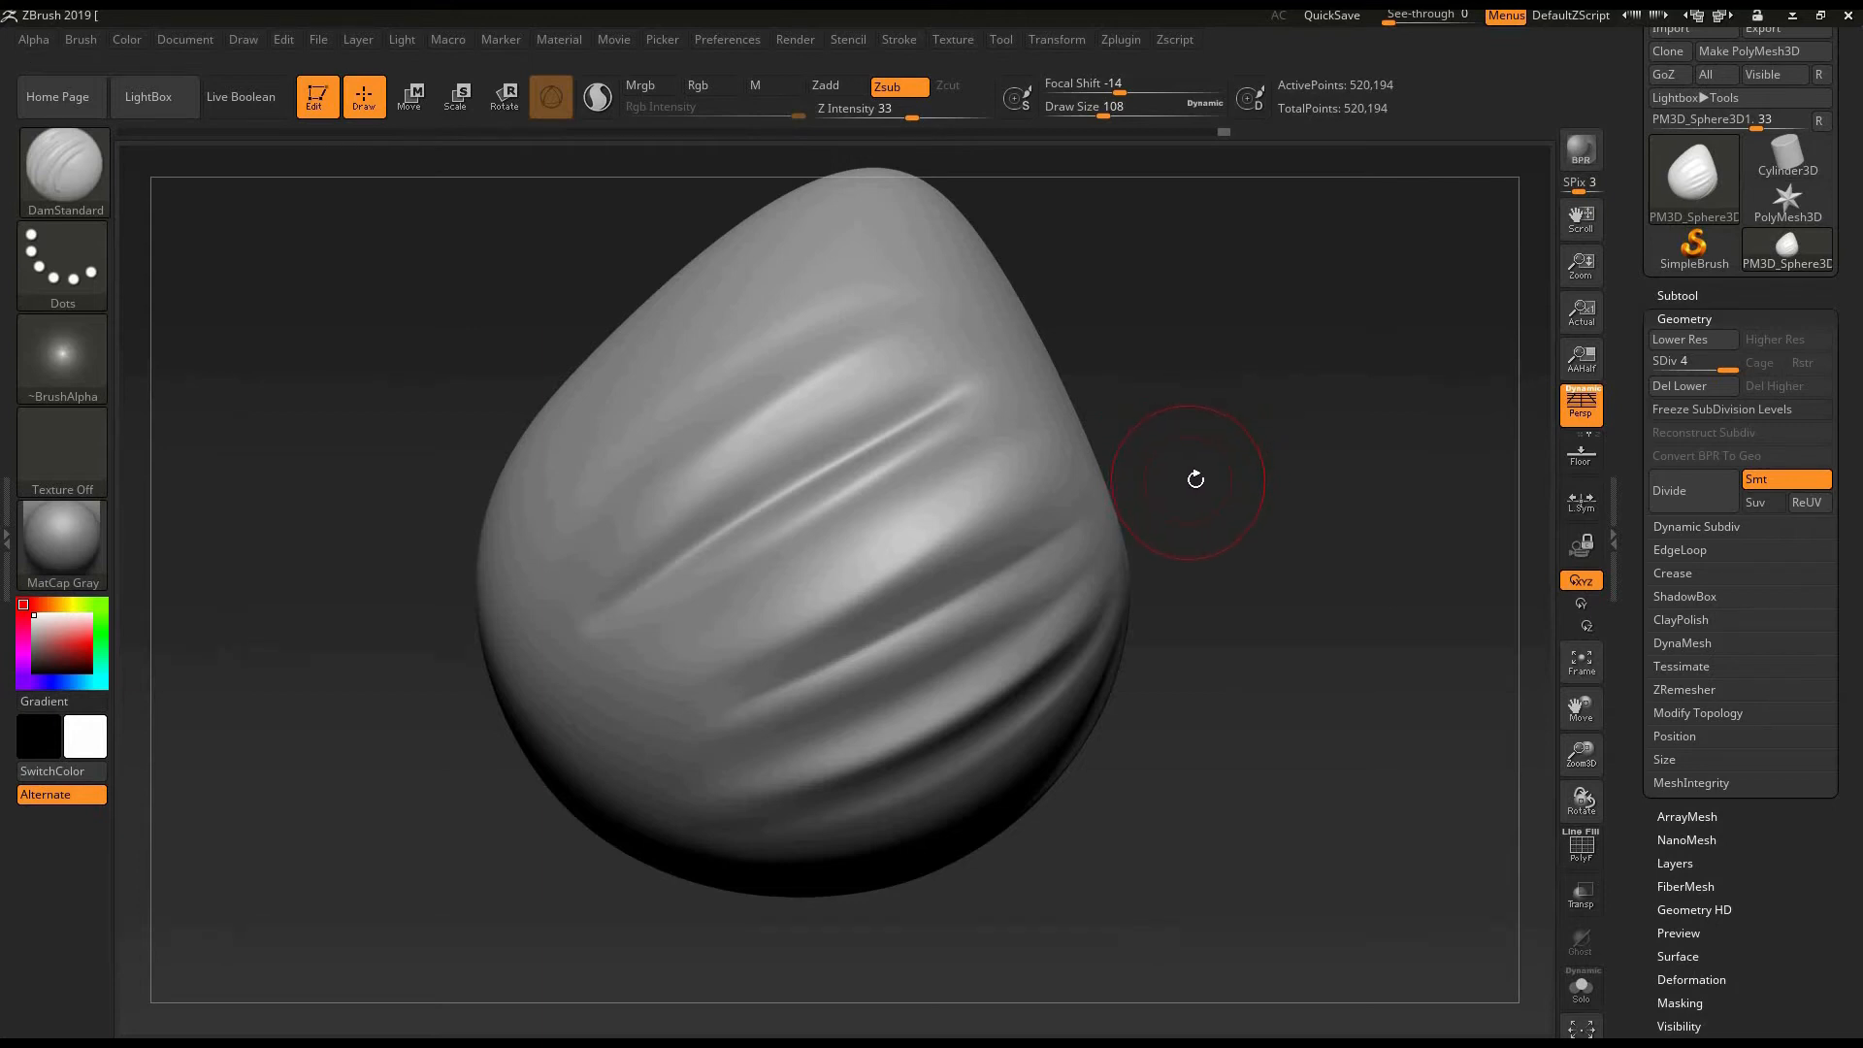
- Carve a second DamStandard crease parallel to and just below the first one and blend it with Smooth
mouse_move(1193, 463)
left_mouse_down()
mouse_move(1170, 502)
mouse_move(906, 486)
left_mouse_up()
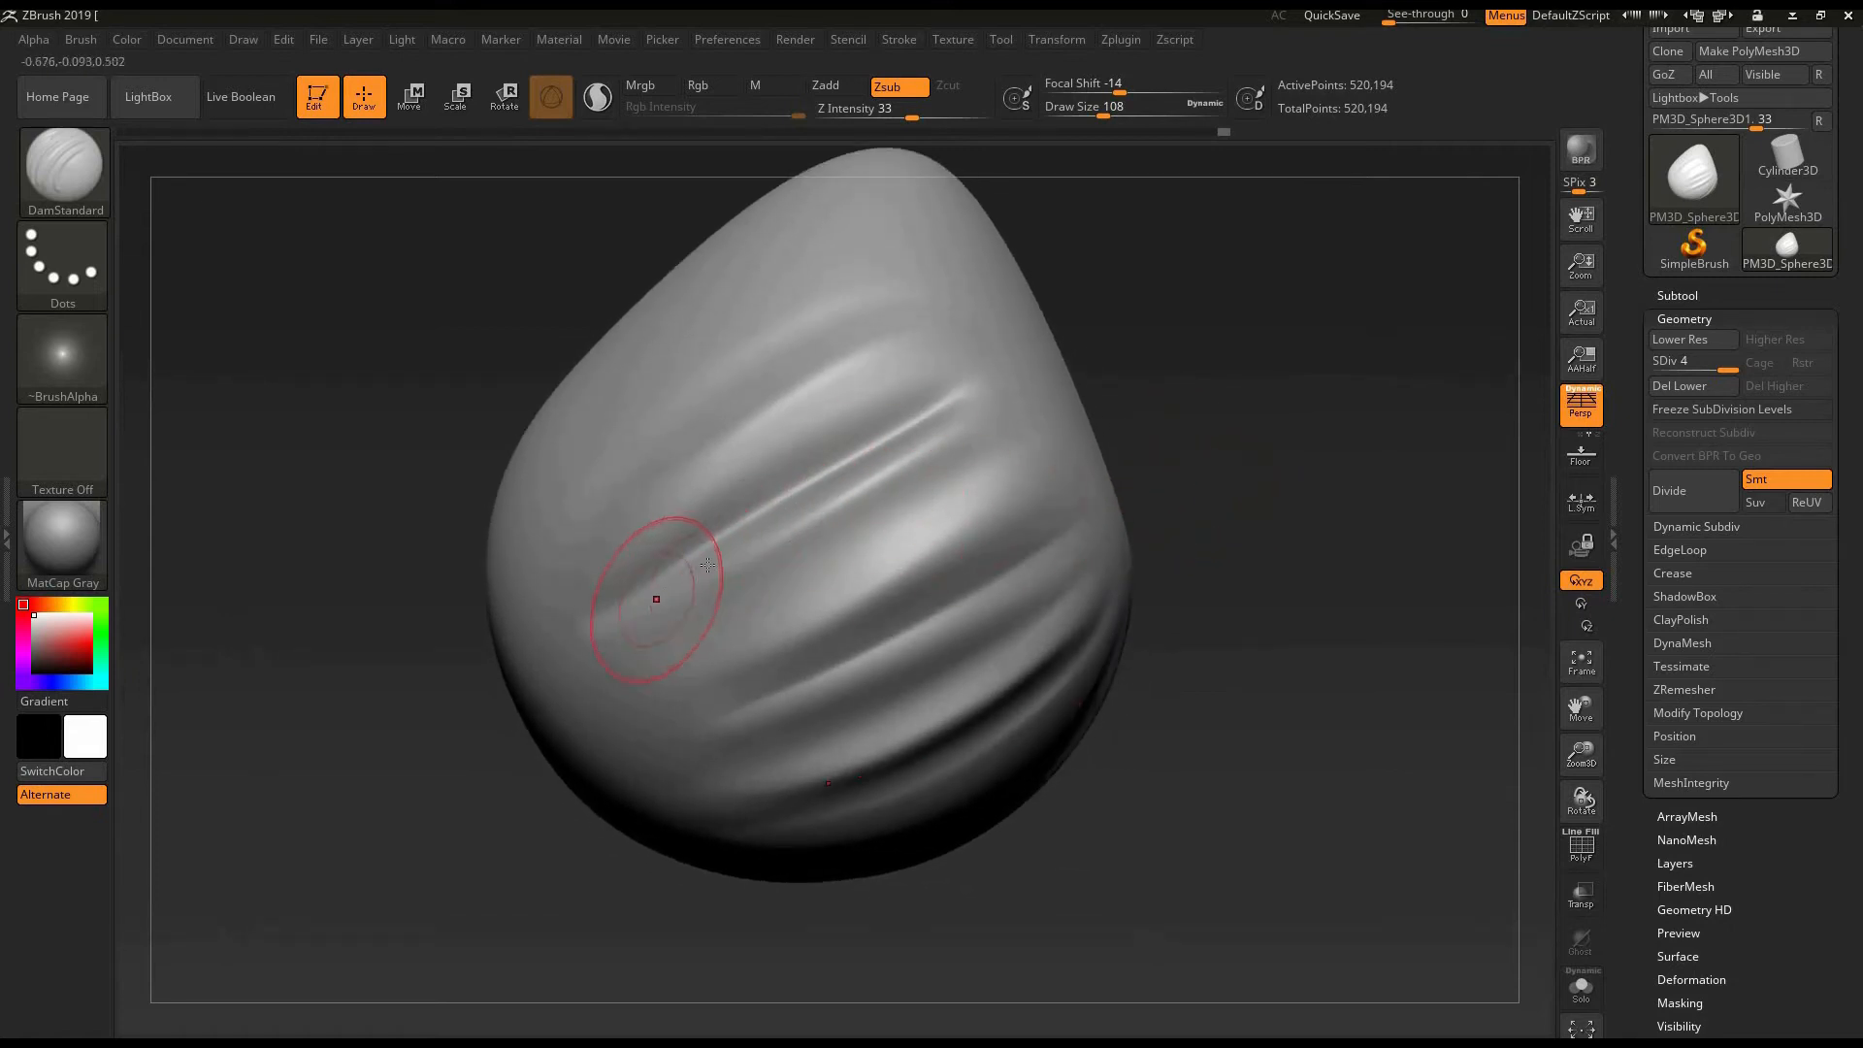
left_click_drag(718, 571, 946, 458)
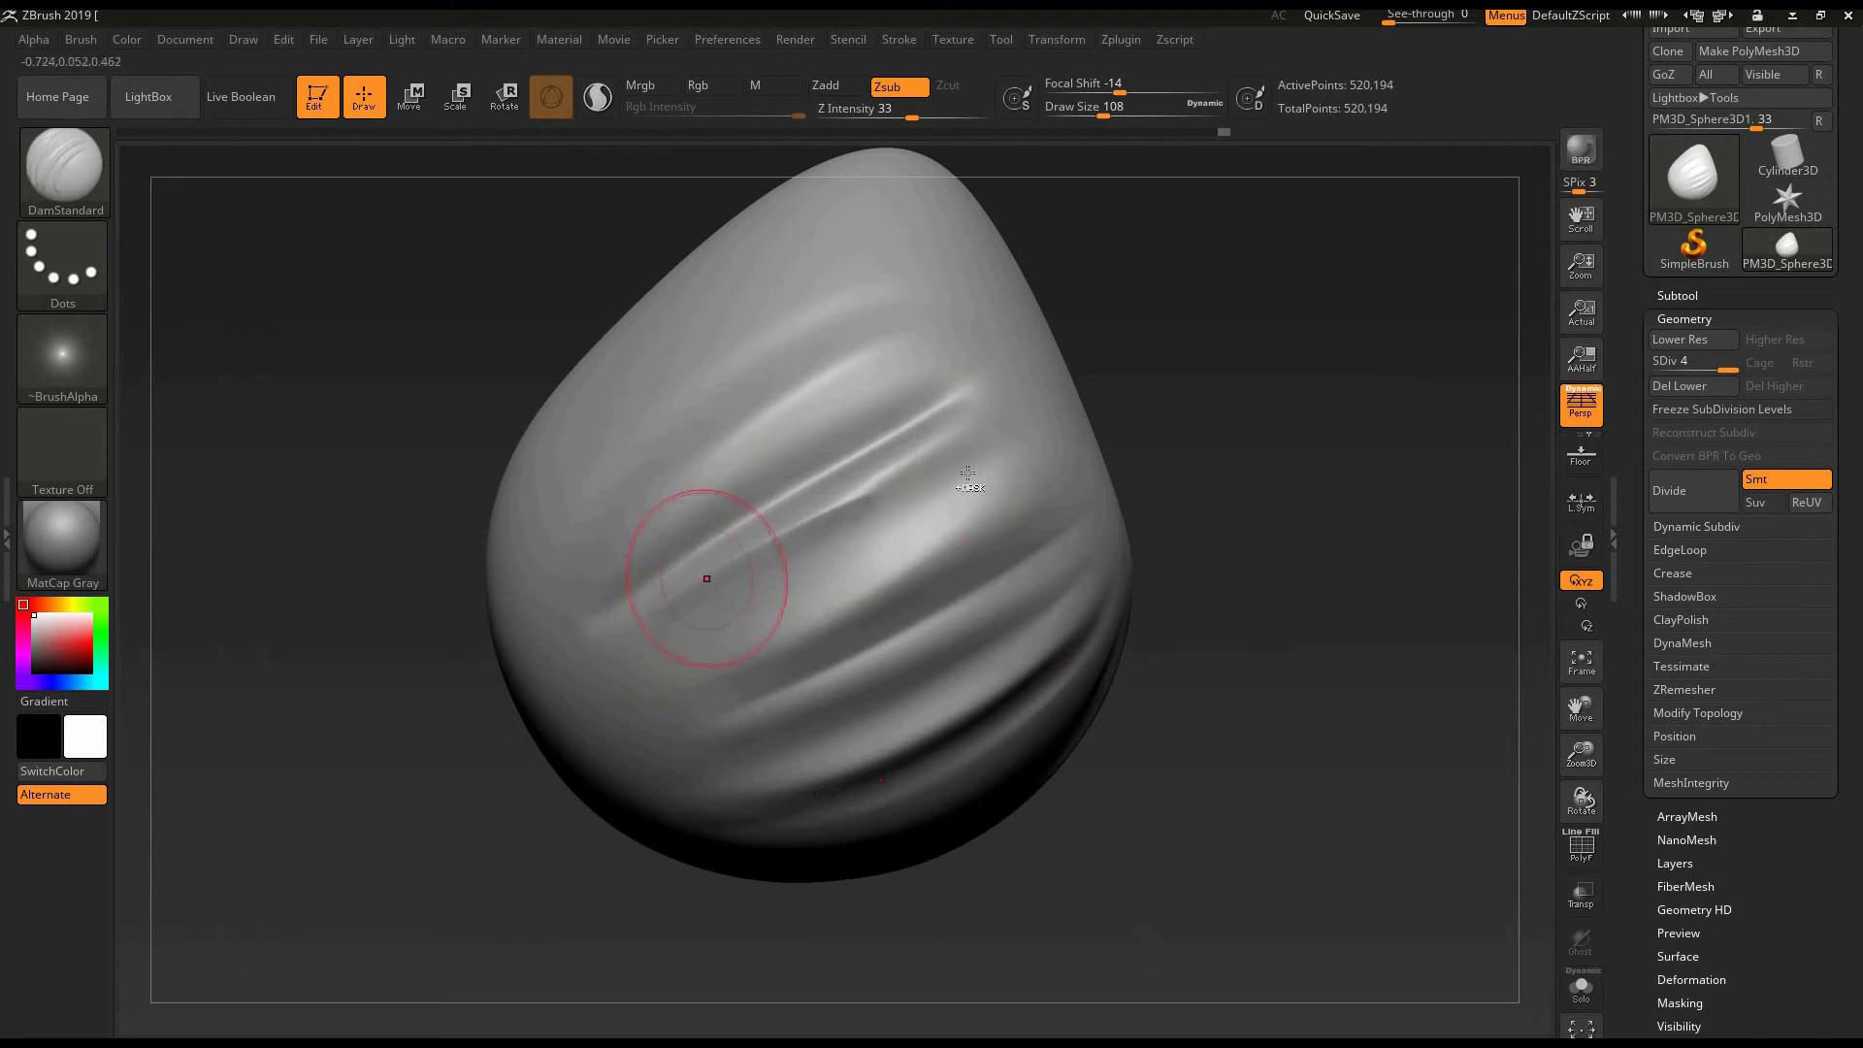
key("ctrl+z")
left_click_drag(668, 621, 980, 456)
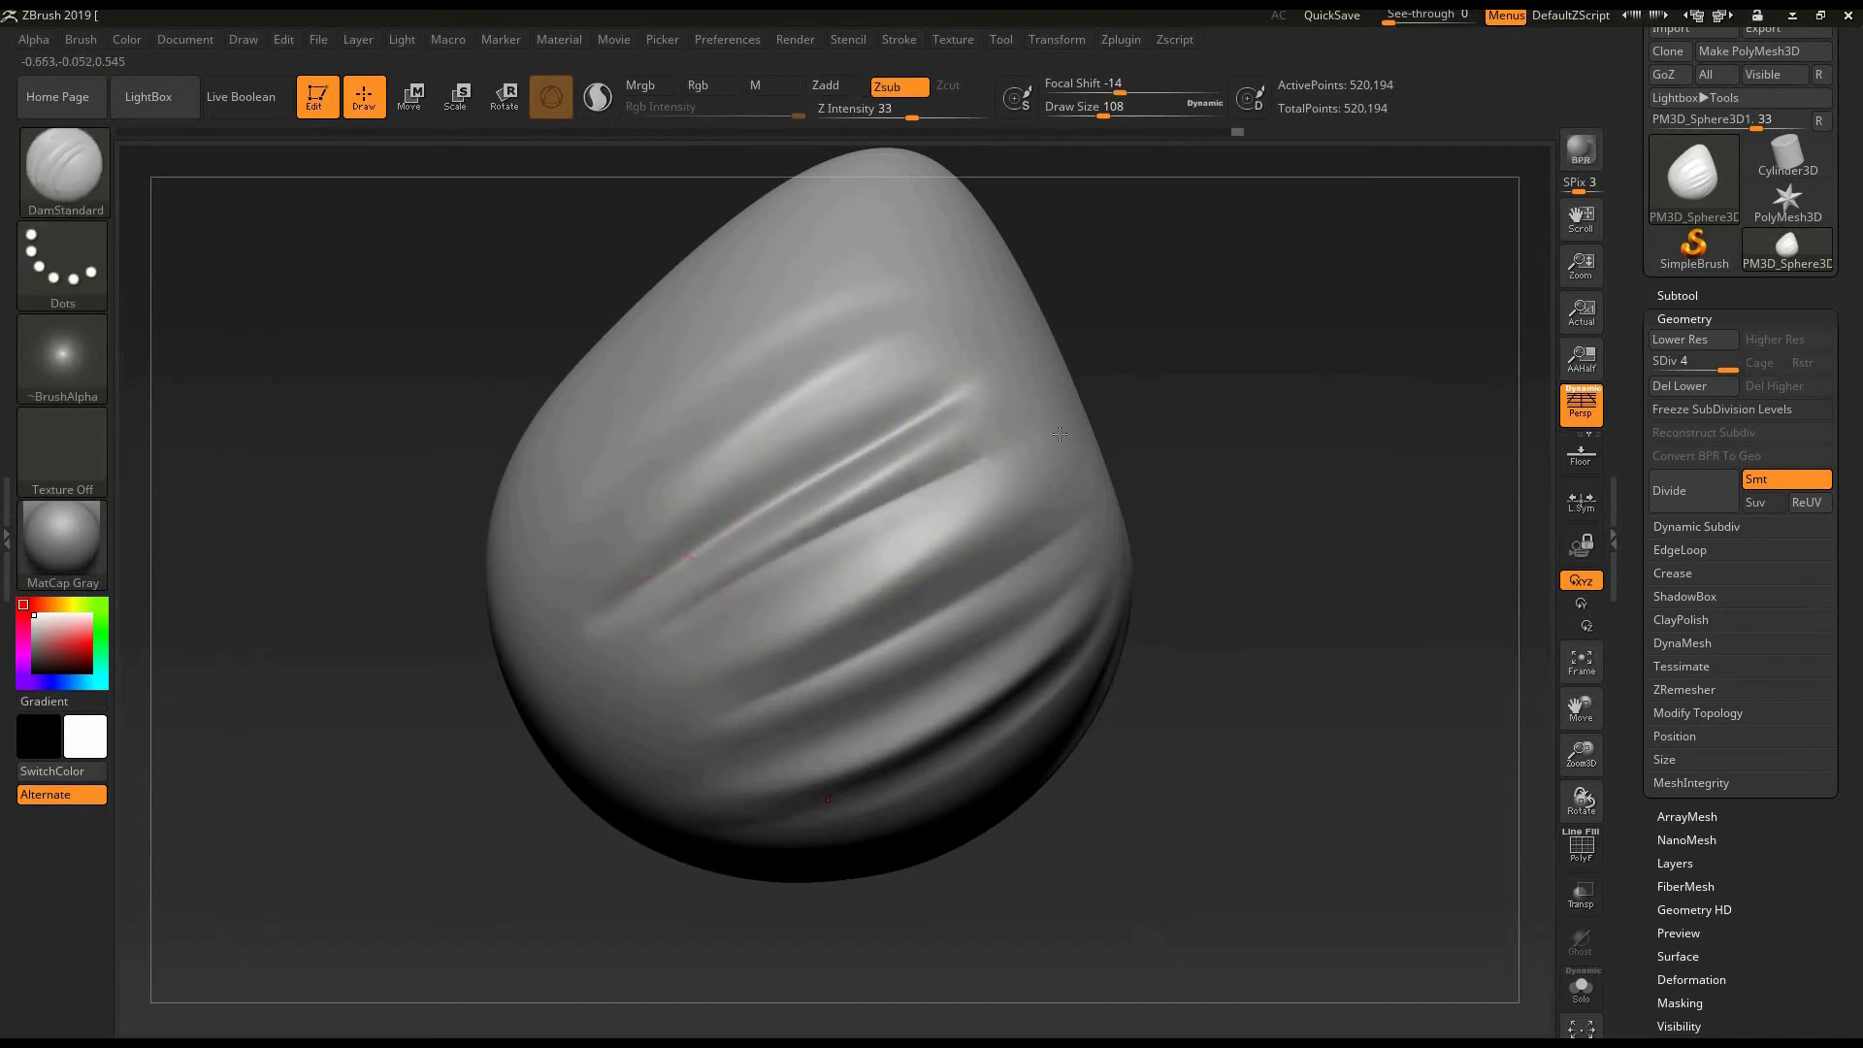
key("shift")
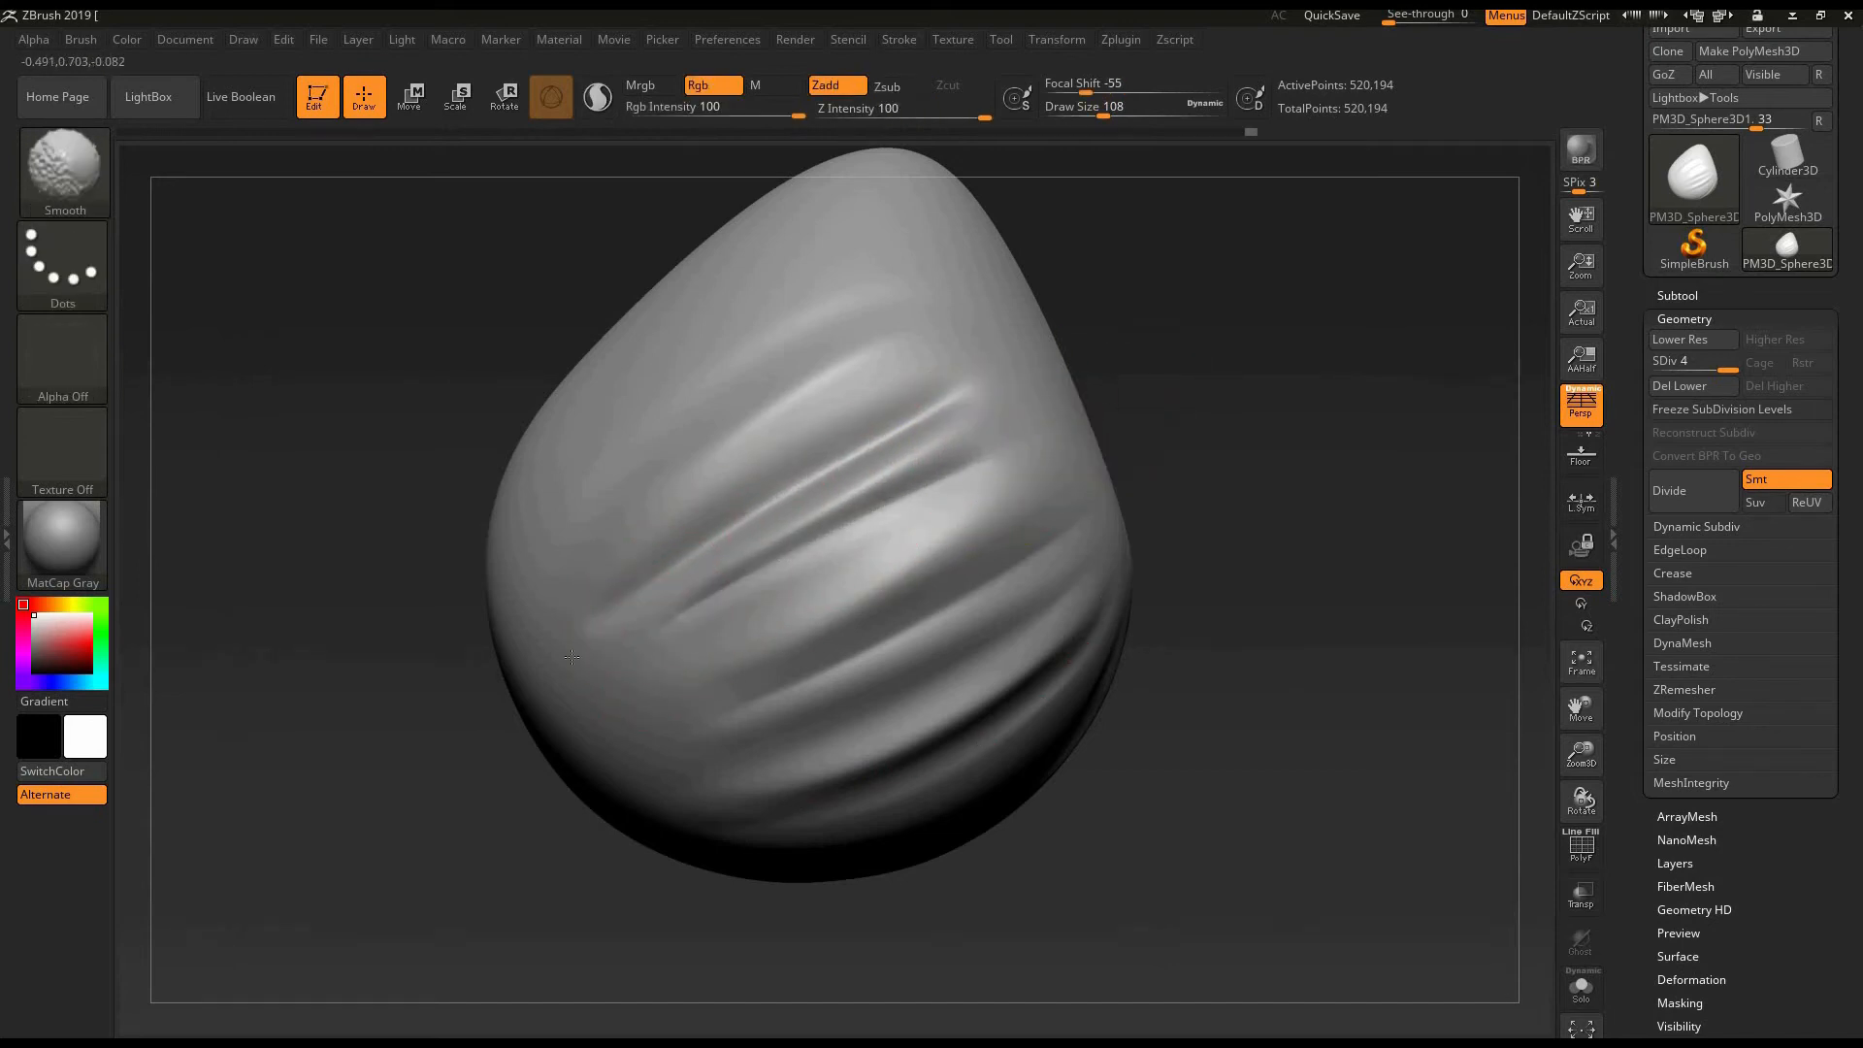
- Deepen the second crease along its lower edge with repeated long DamStandard strokes and smooth its sharp edge
mouse_move(1226, 404)
left_mouse_down()
mouse_move(1255, 433)
mouse_move(1208, 613)
left_mouse_up()
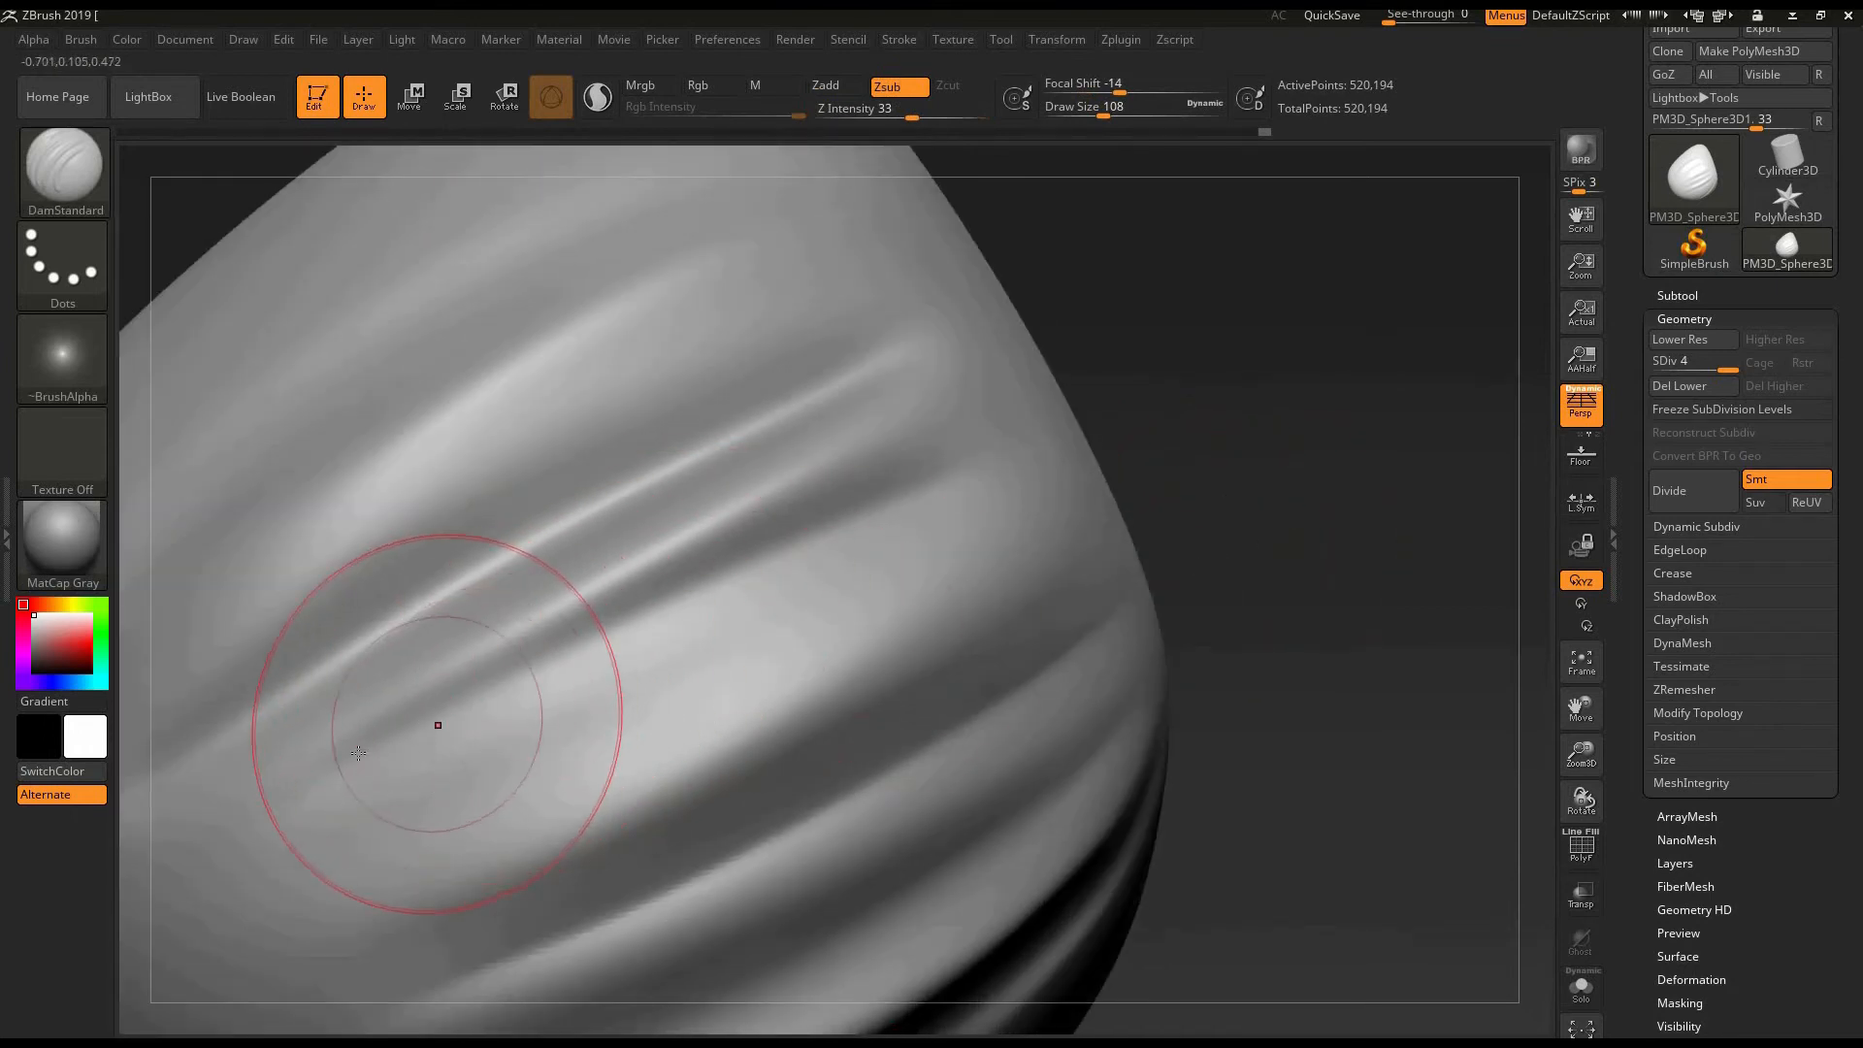
left_click_drag(282, 813, 912, 497)
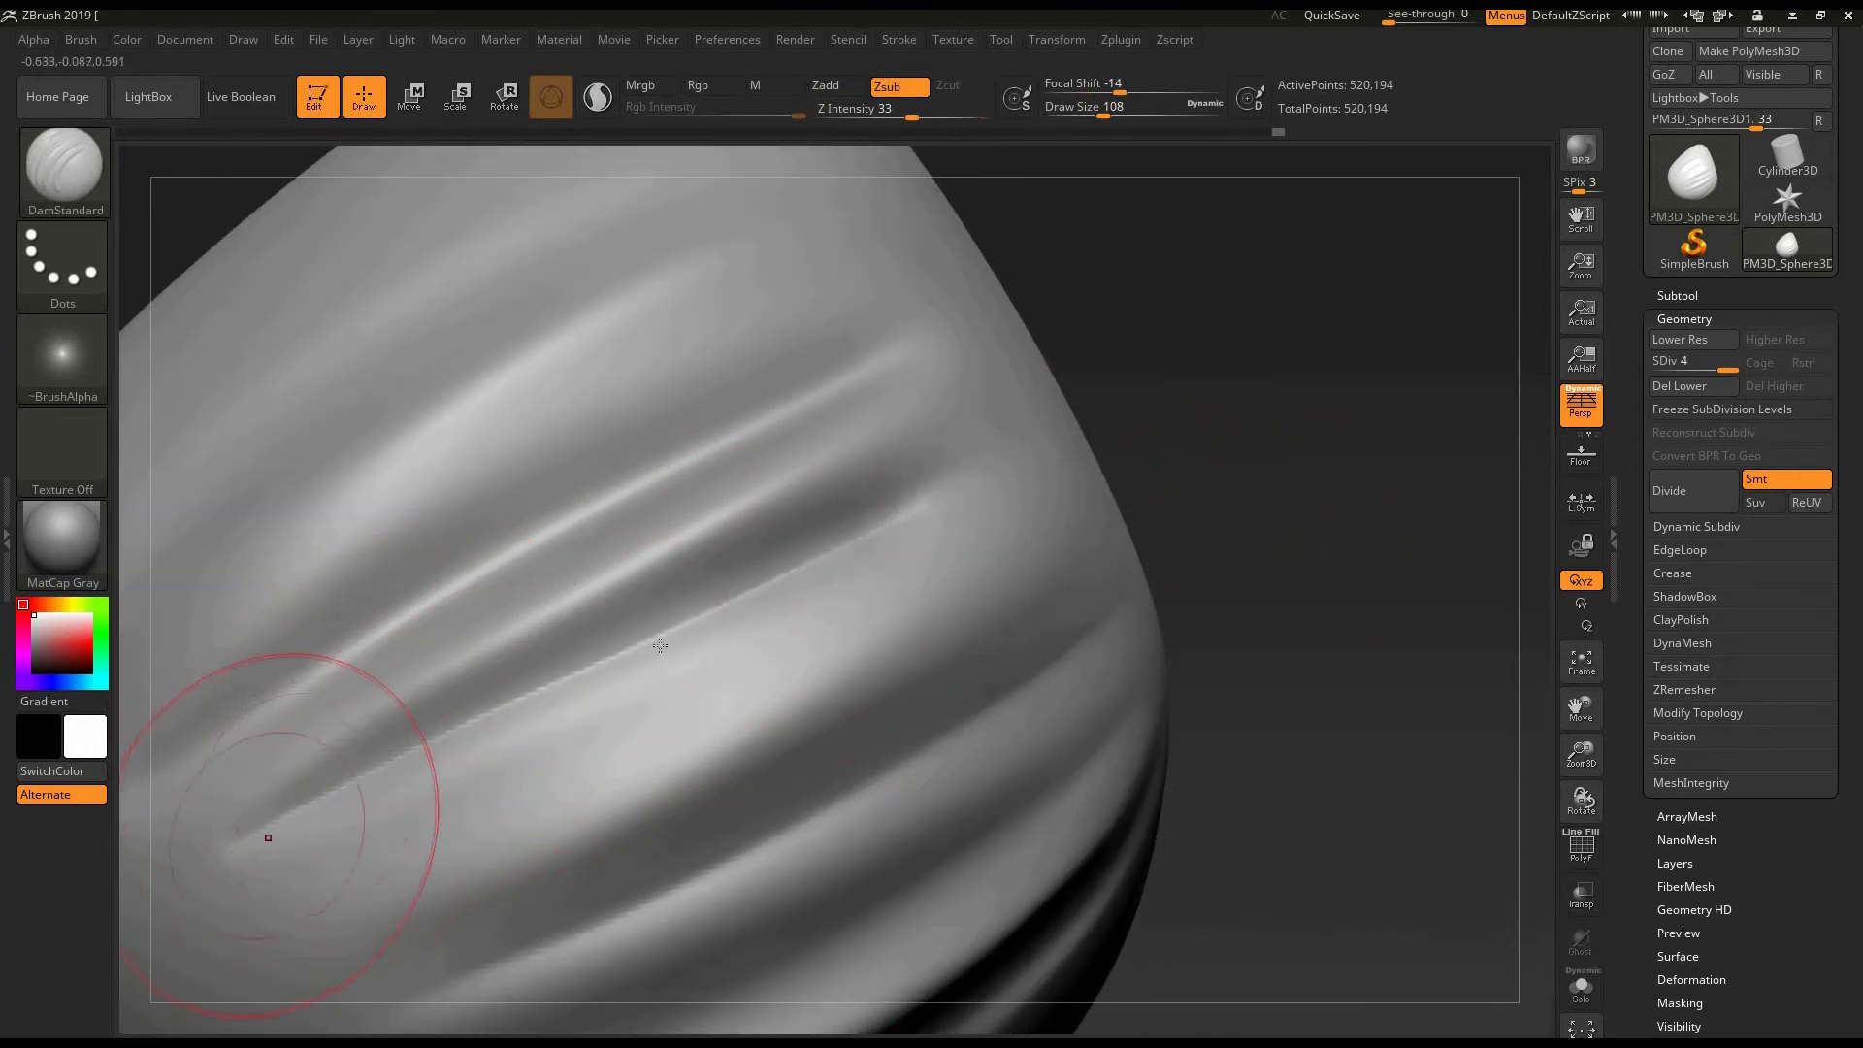
left_click_drag(239, 848, 898, 540)
key("ctrl+z")
left_click_drag(274, 823, 878, 532)
left_click_drag(245, 845, 898, 532)
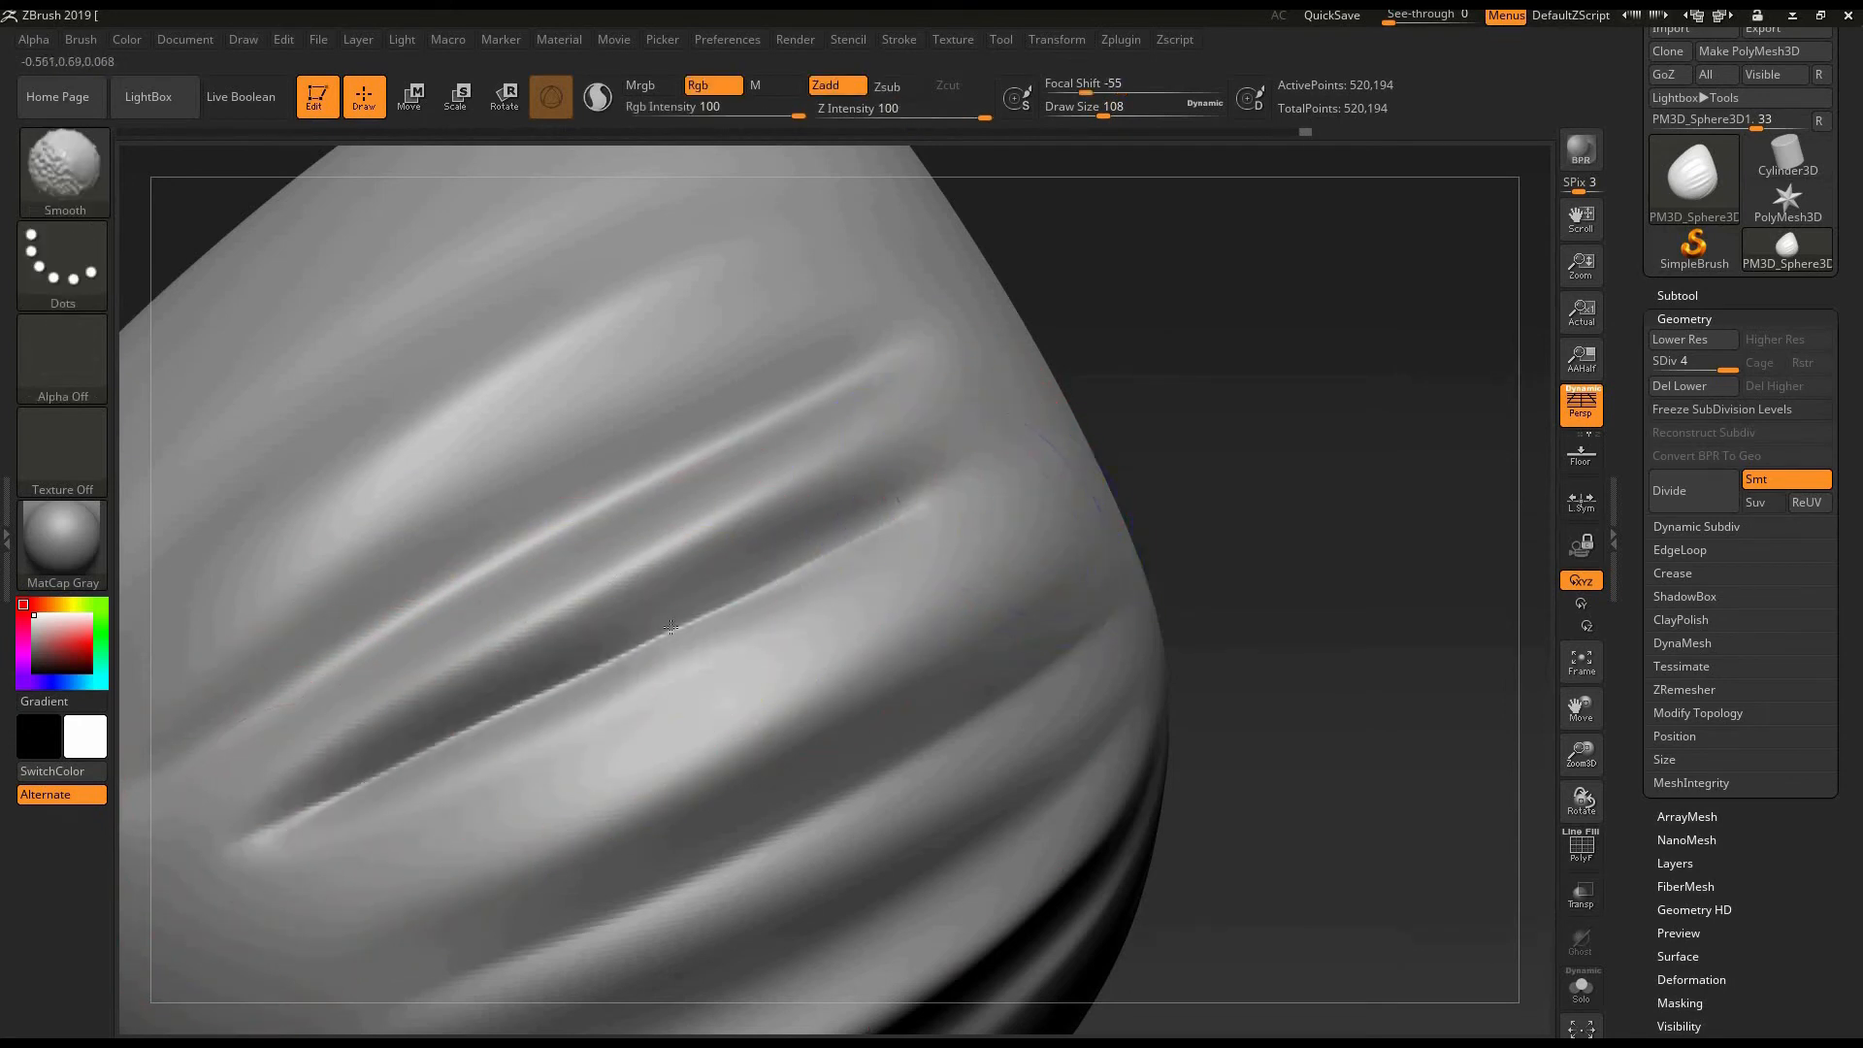
left_click_drag(312, 795, 281, 813, "shift")
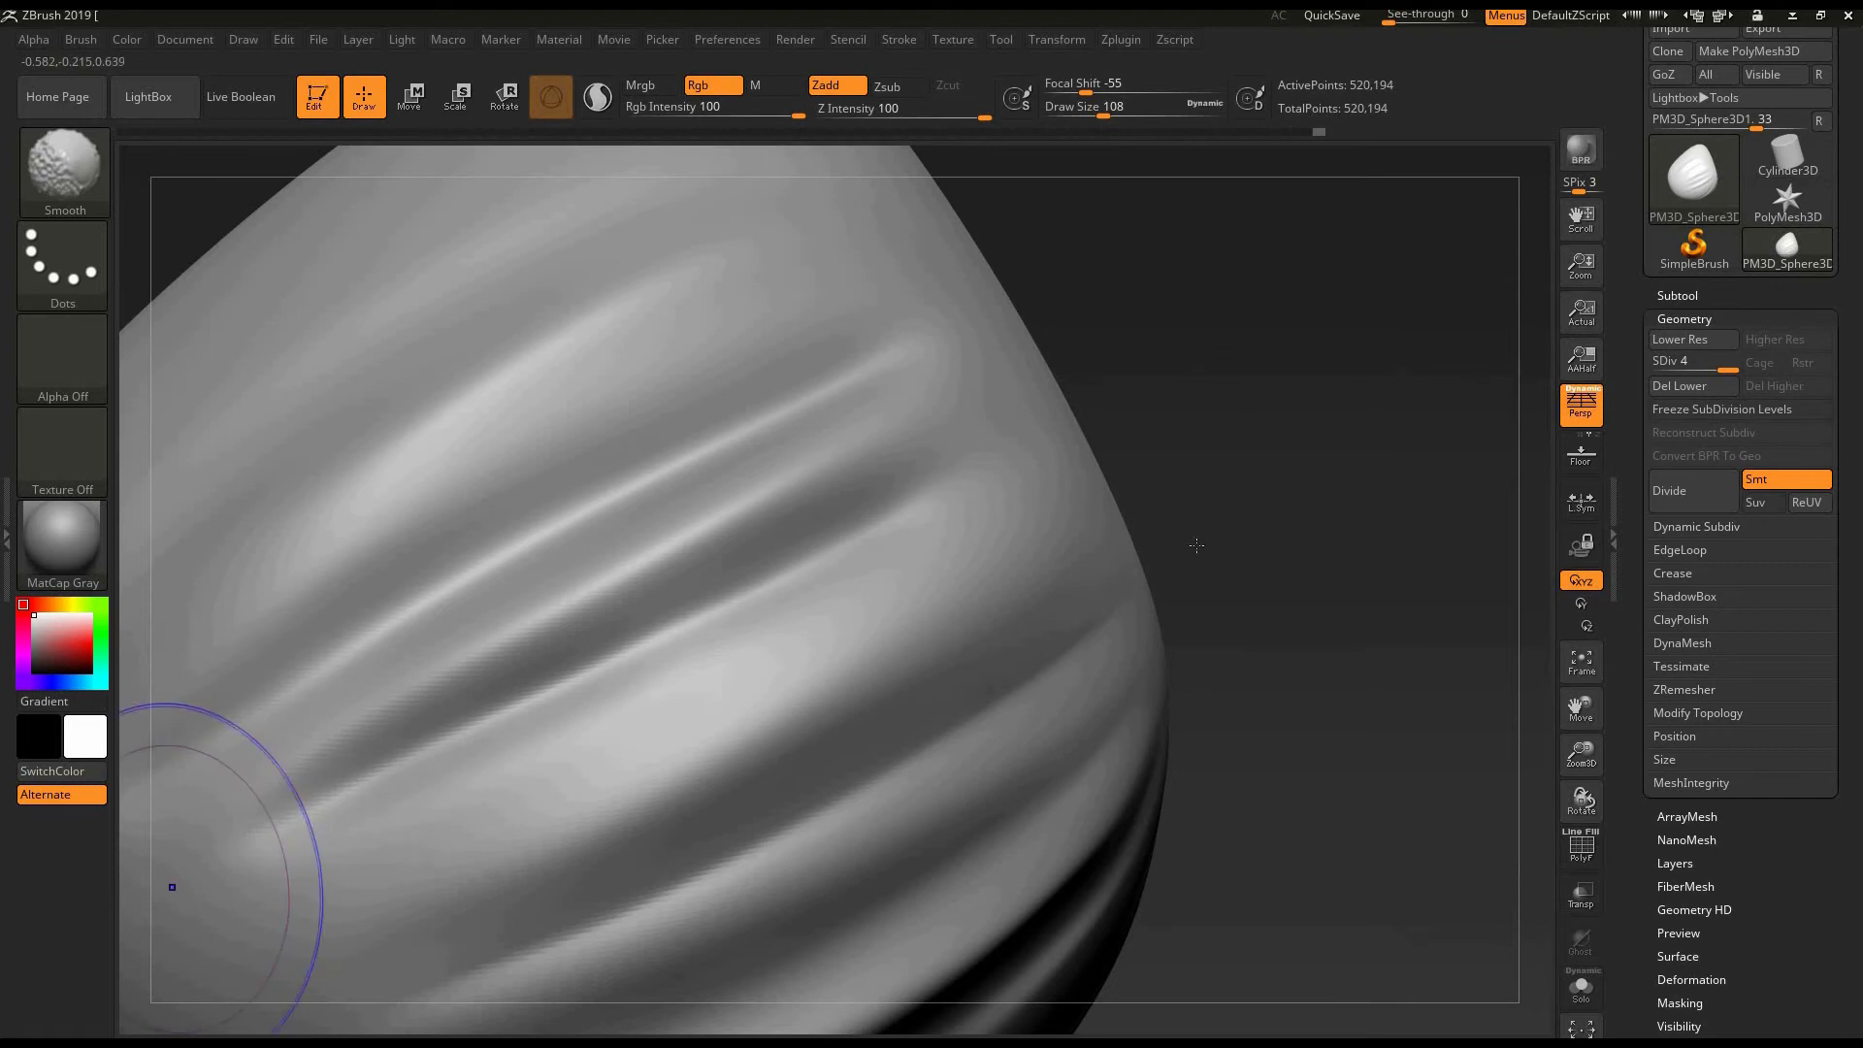
- Extend and deepen the crease at both ends with further DamStandard strokes, then soften its edges with Smooth
mouse_move(1137, 572)
right_mouse_down("ctrl")
mouse_move(1310, 563)
mouse_move(1272, 544)
mouse_move(1255, 570)
mouse_move(759, 631)
mouse_move(777, 619)
right_mouse_up("ctrl")
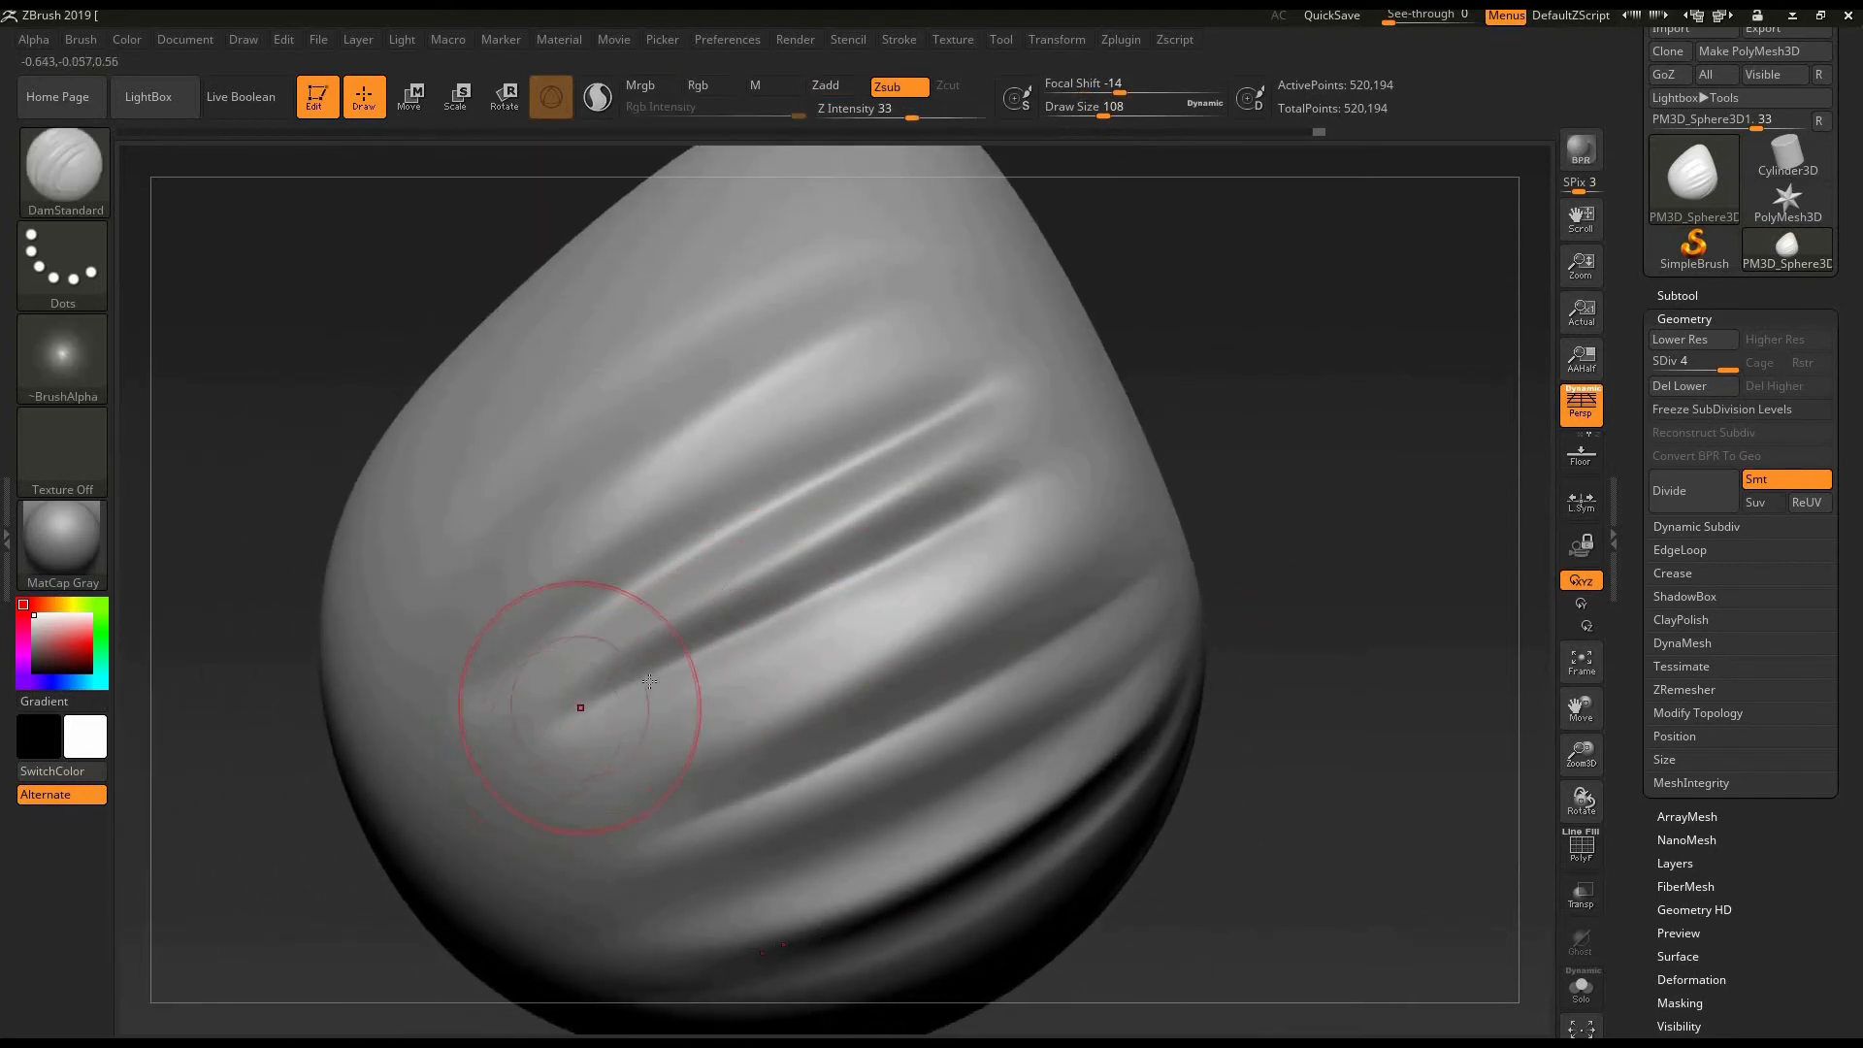
left_click_drag(516, 758, 1073, 480)
key("ctrl+z")
left_click_drag(555, 743, 1056, 471)
mouse_move(561, 740)
left_mouse_down()
mouse_move(835, 615)
mouse_move(1071, 465)
left_mouse_up()
key("b")
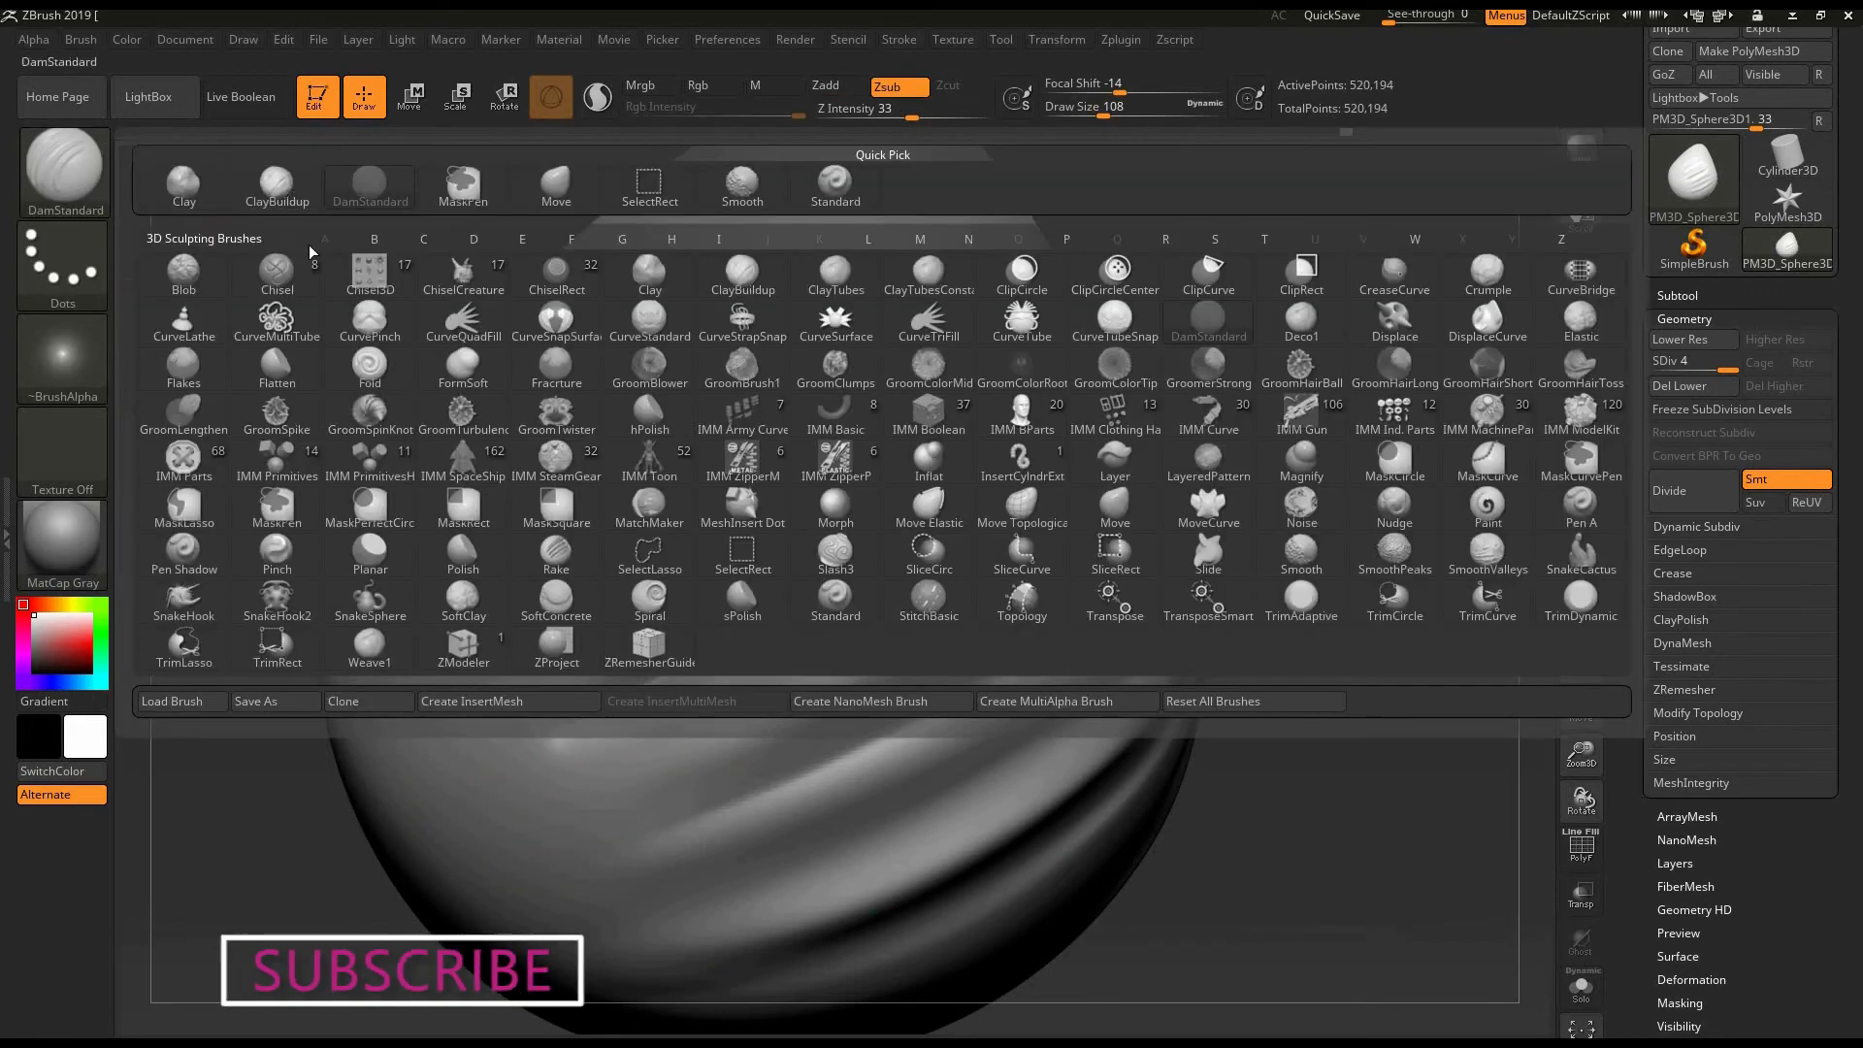
key("s")
key("m")
left_click_drag(938, 522, 705, 640)
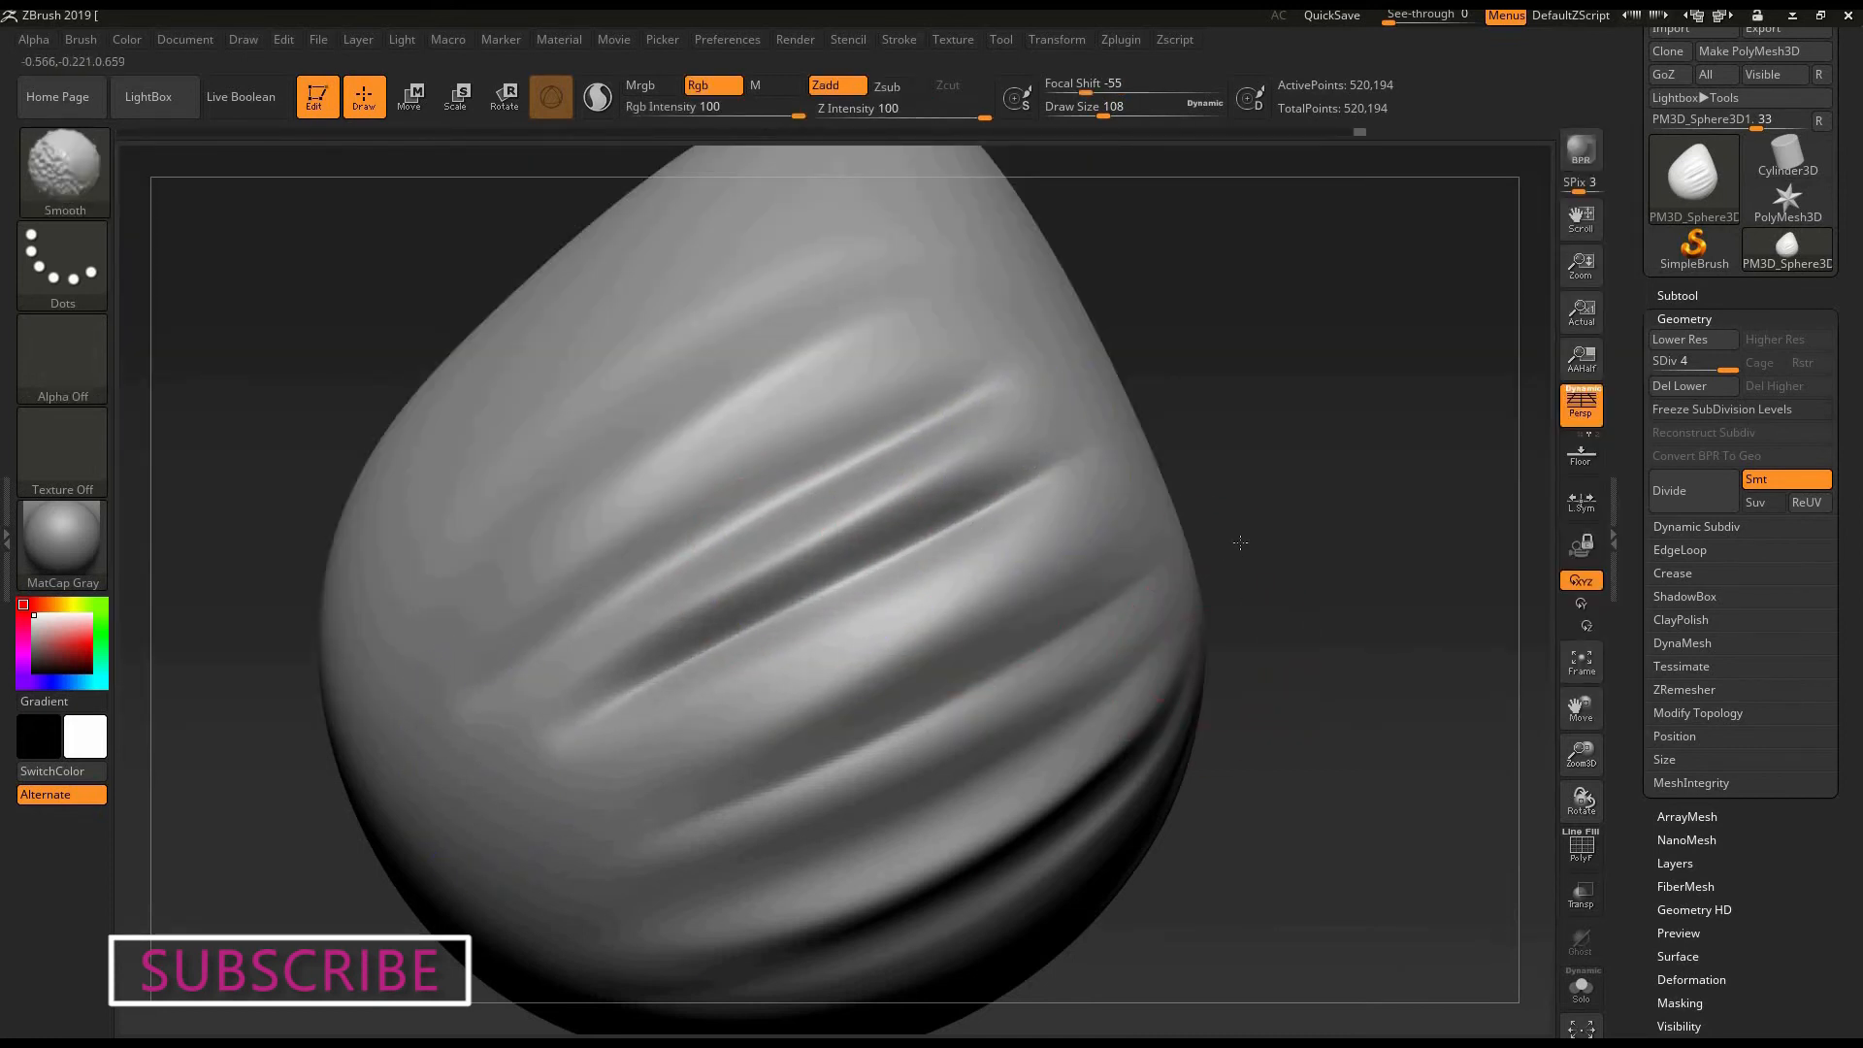
- Select ClayBuildup, add new diagonal folds above the existing ones, reducing the draw size to 88, and blend them with Smooth
mouse_move(1240, 543)
left_mouse_down()
mouse_move(1252, 590)
mouse_move(1344, 505)
left_mouse_up()
left_click_drag(229, 242, 213, 213)
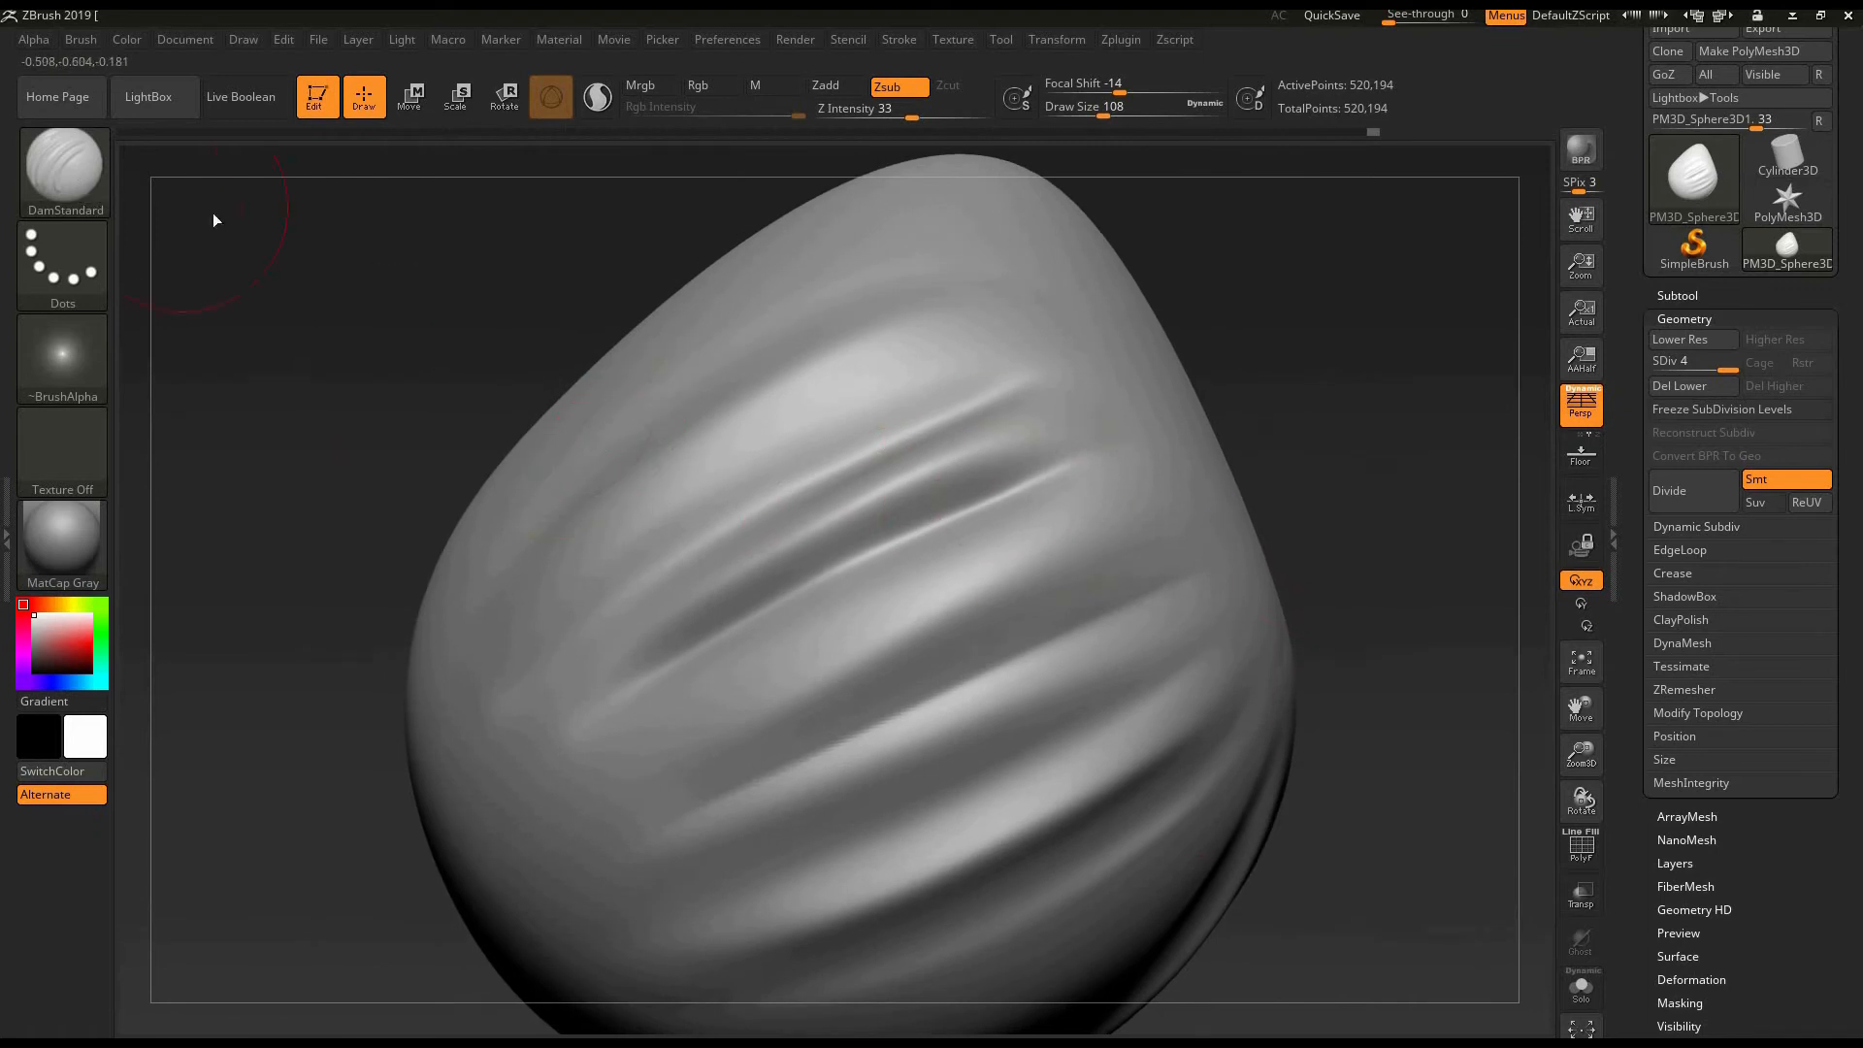
key("b")
left_click(277, 186)
mouse_move(291, 592)
left_mouse_down("alt")
mouse_move(342, 617)
mouse_move(345, 678)
mouse_move(335, 648)
left_mouse_up("alt")
left_click_drag(462, 631, 491, 677)
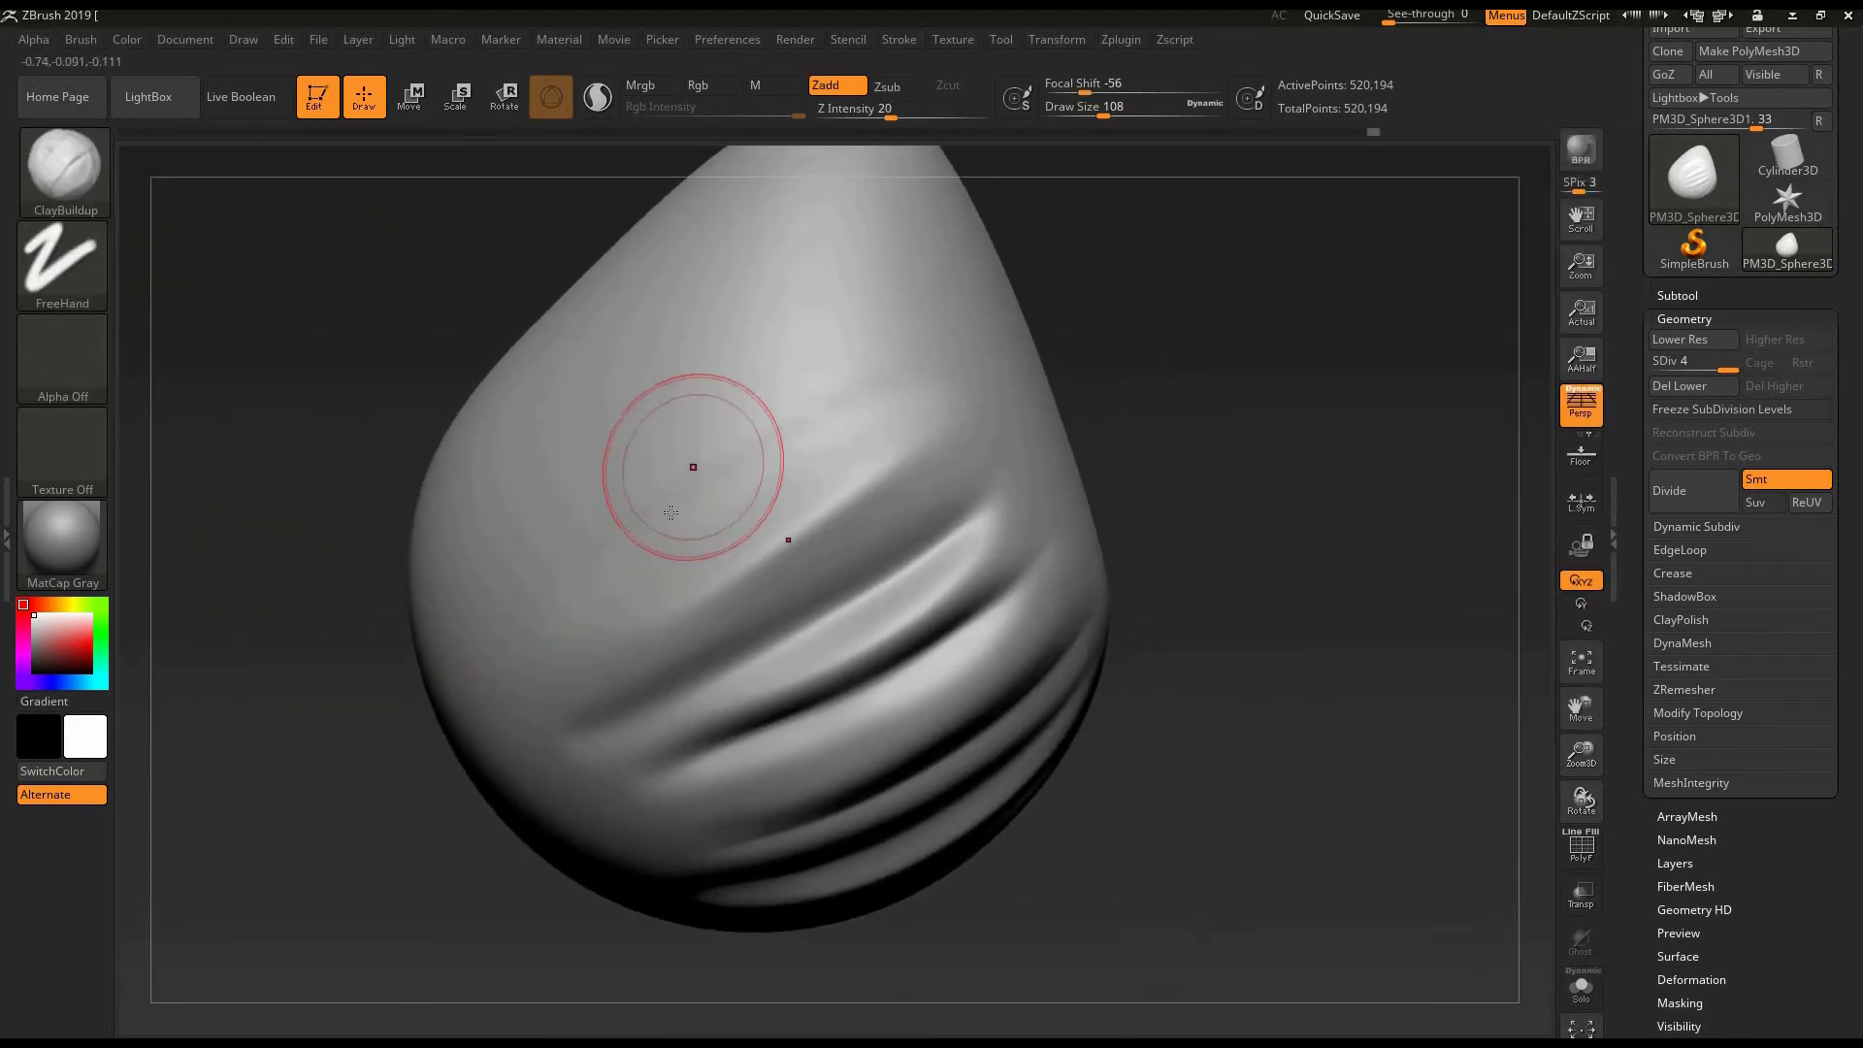
mouse_move(532, 537)
left_mouse_down()
mouse_move(789, 404)
mouse_move(1047, 330)
left_mouse_up()
left_click_drag(592, 516, 928, 370)
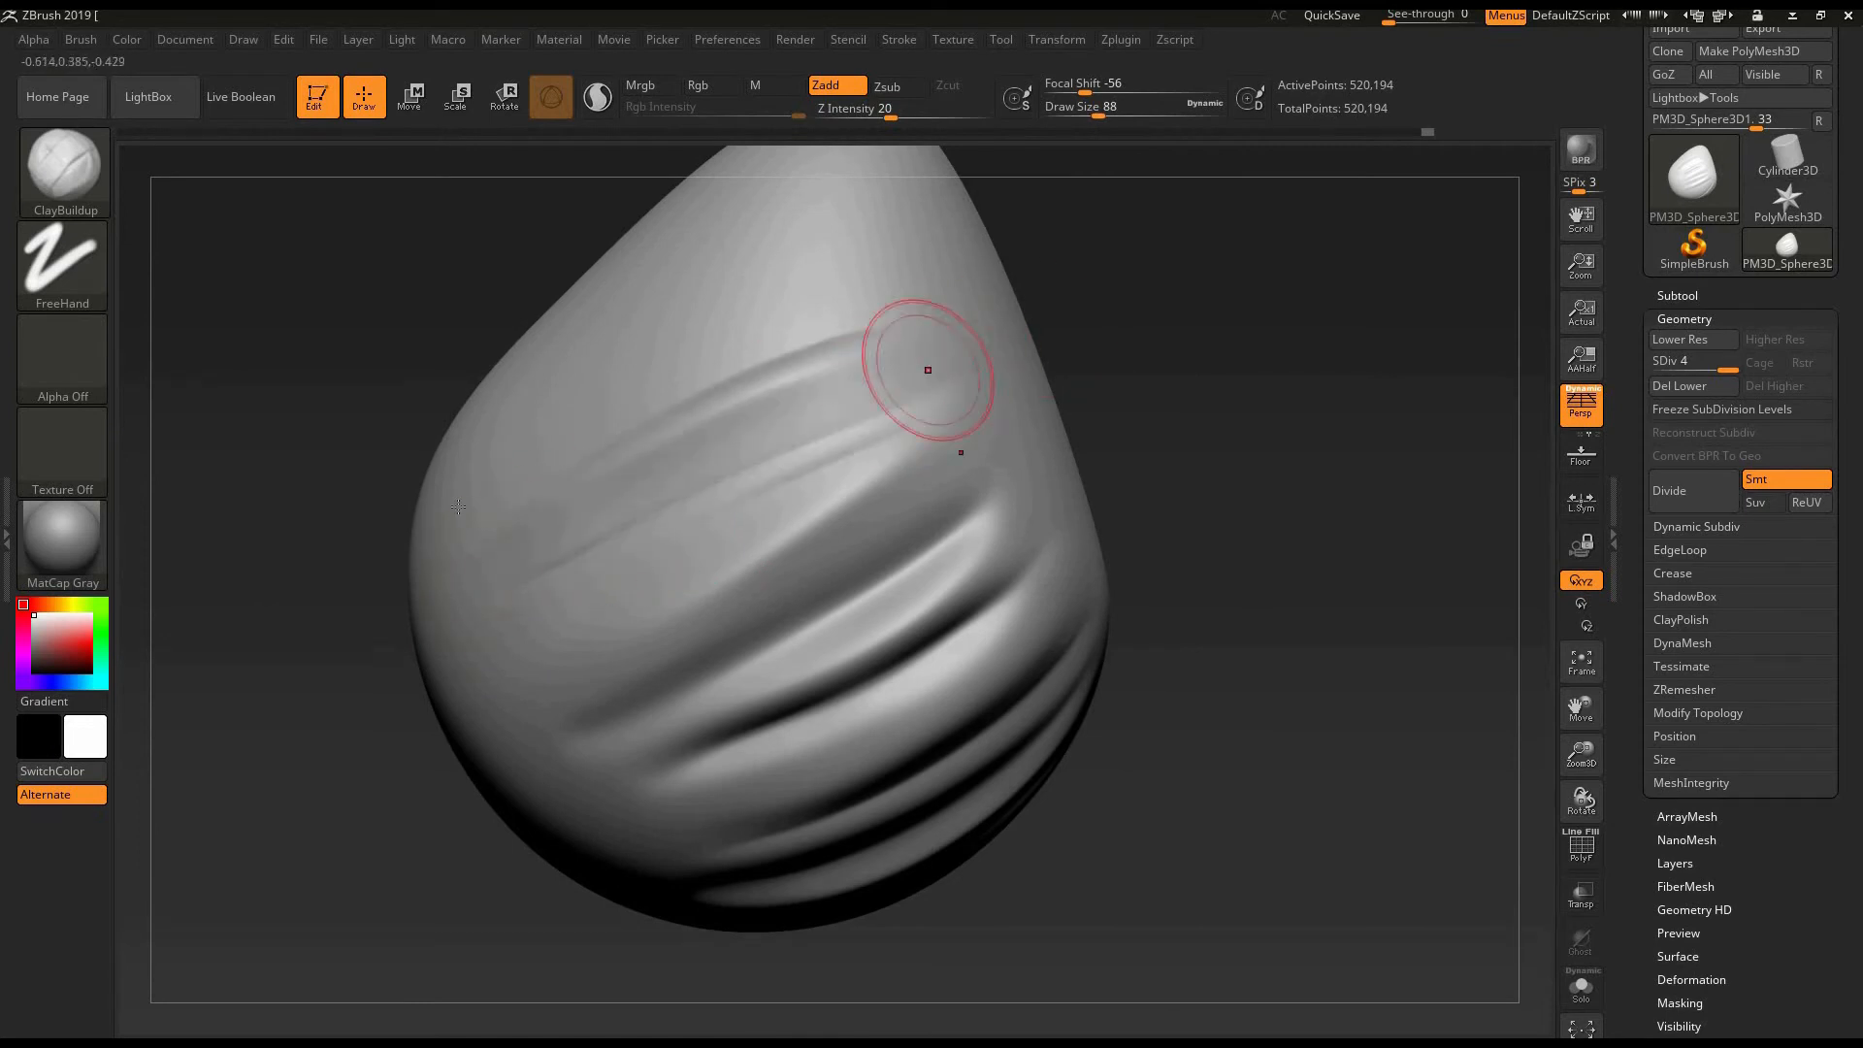
left_click_drag(602, 466, 934, 344)
key("shift")
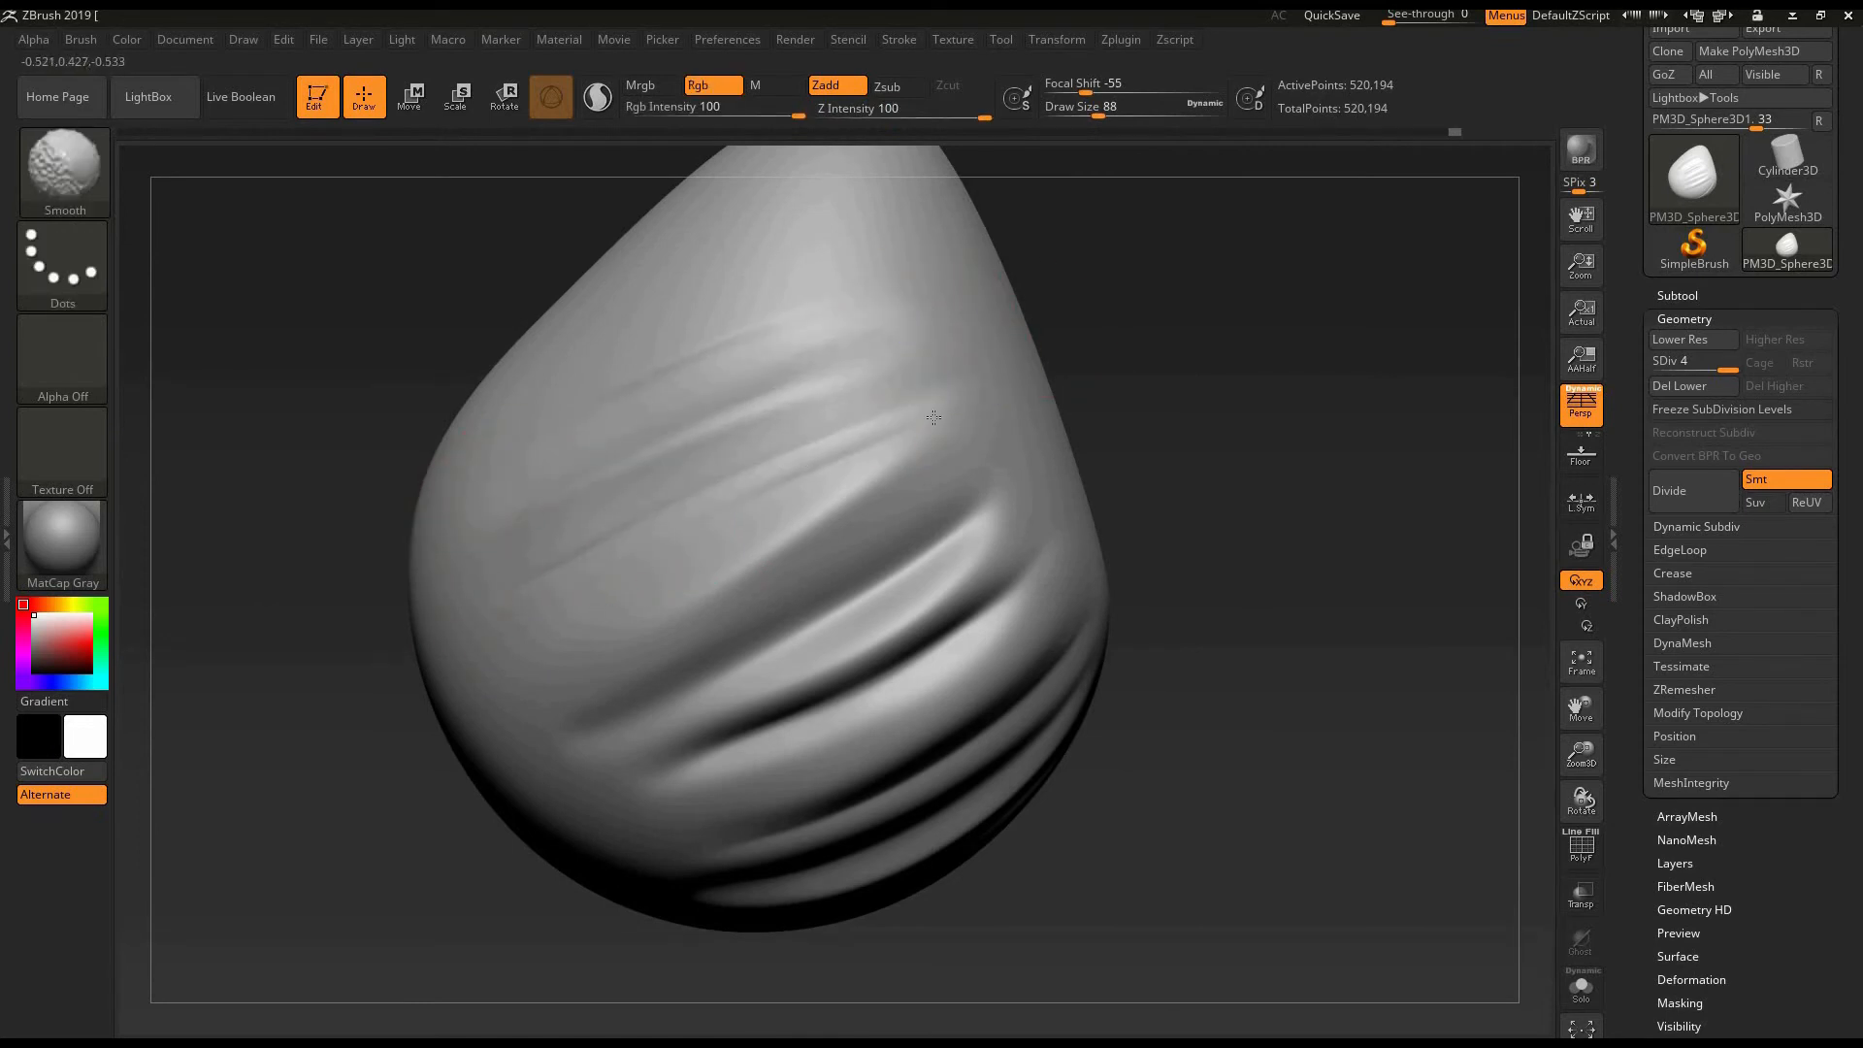
- Select DamStandard, carve a crease between the new upper folds, soften it with Smooth, and frame the egg to review it
key("b")
key("d")
key("s")
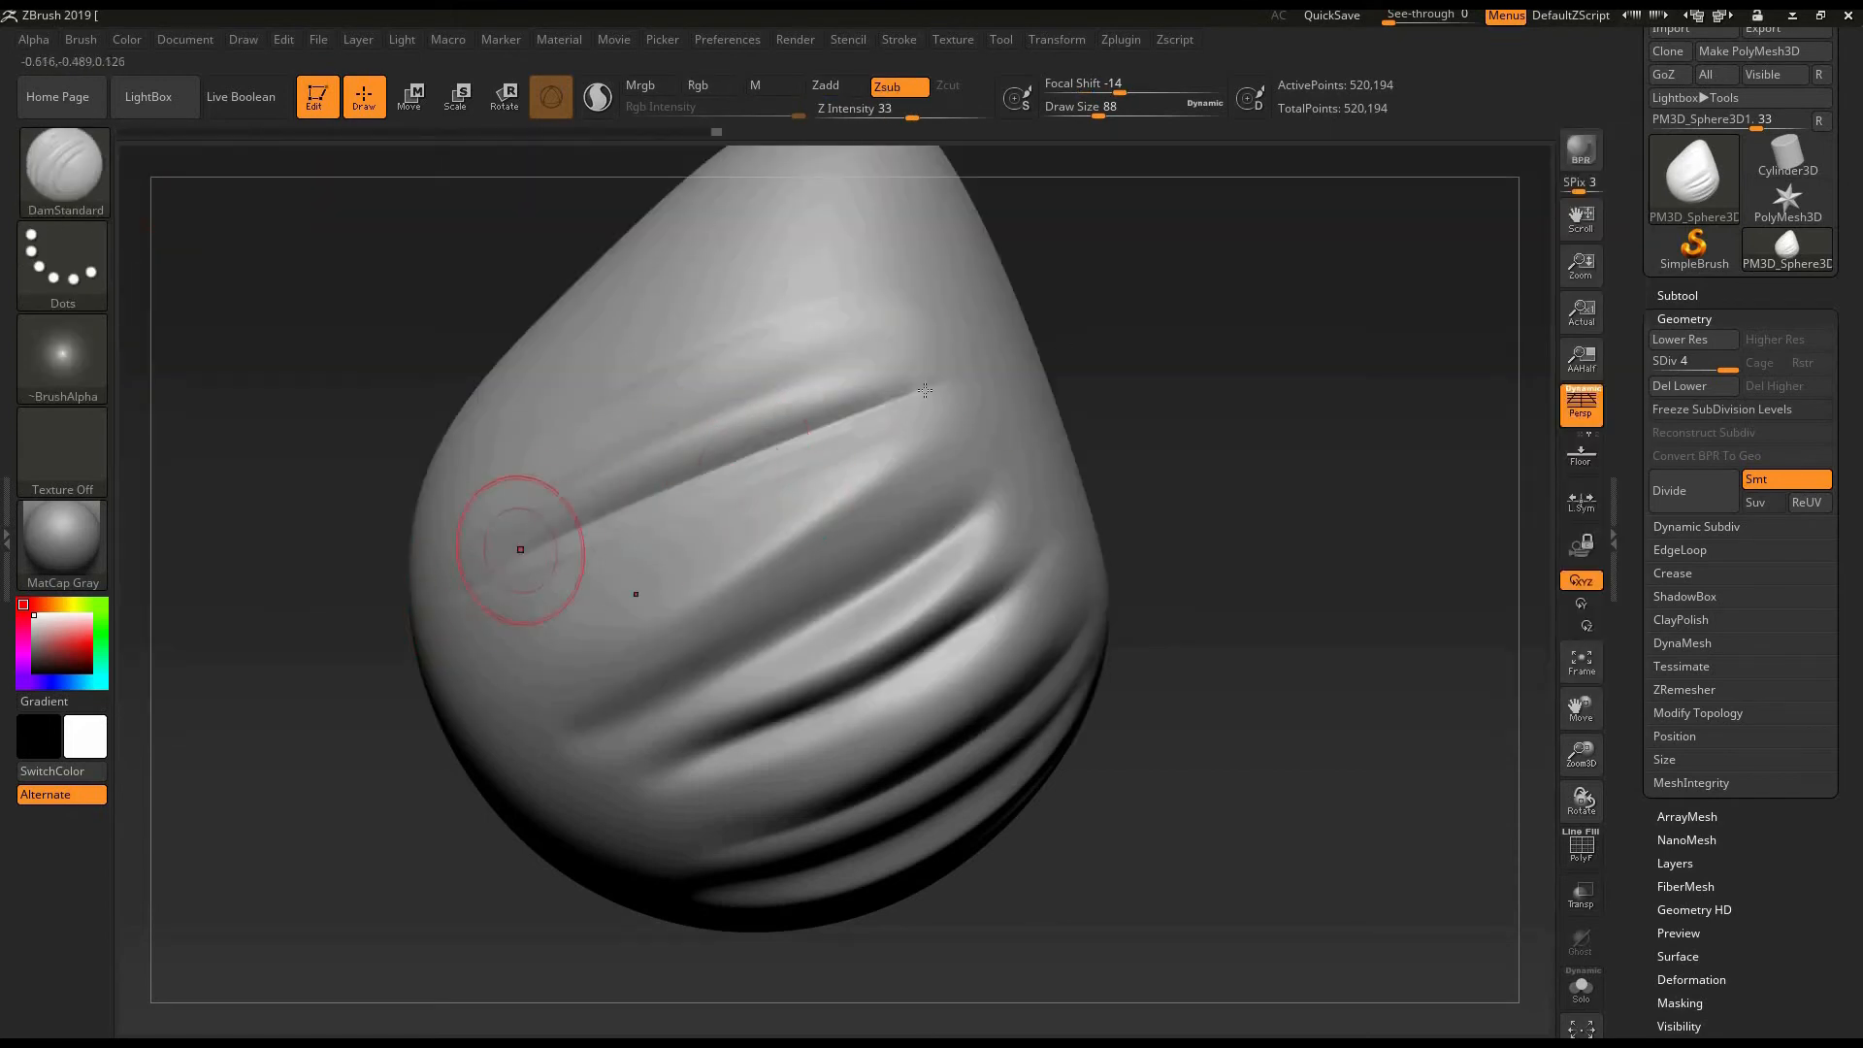
key("shift")
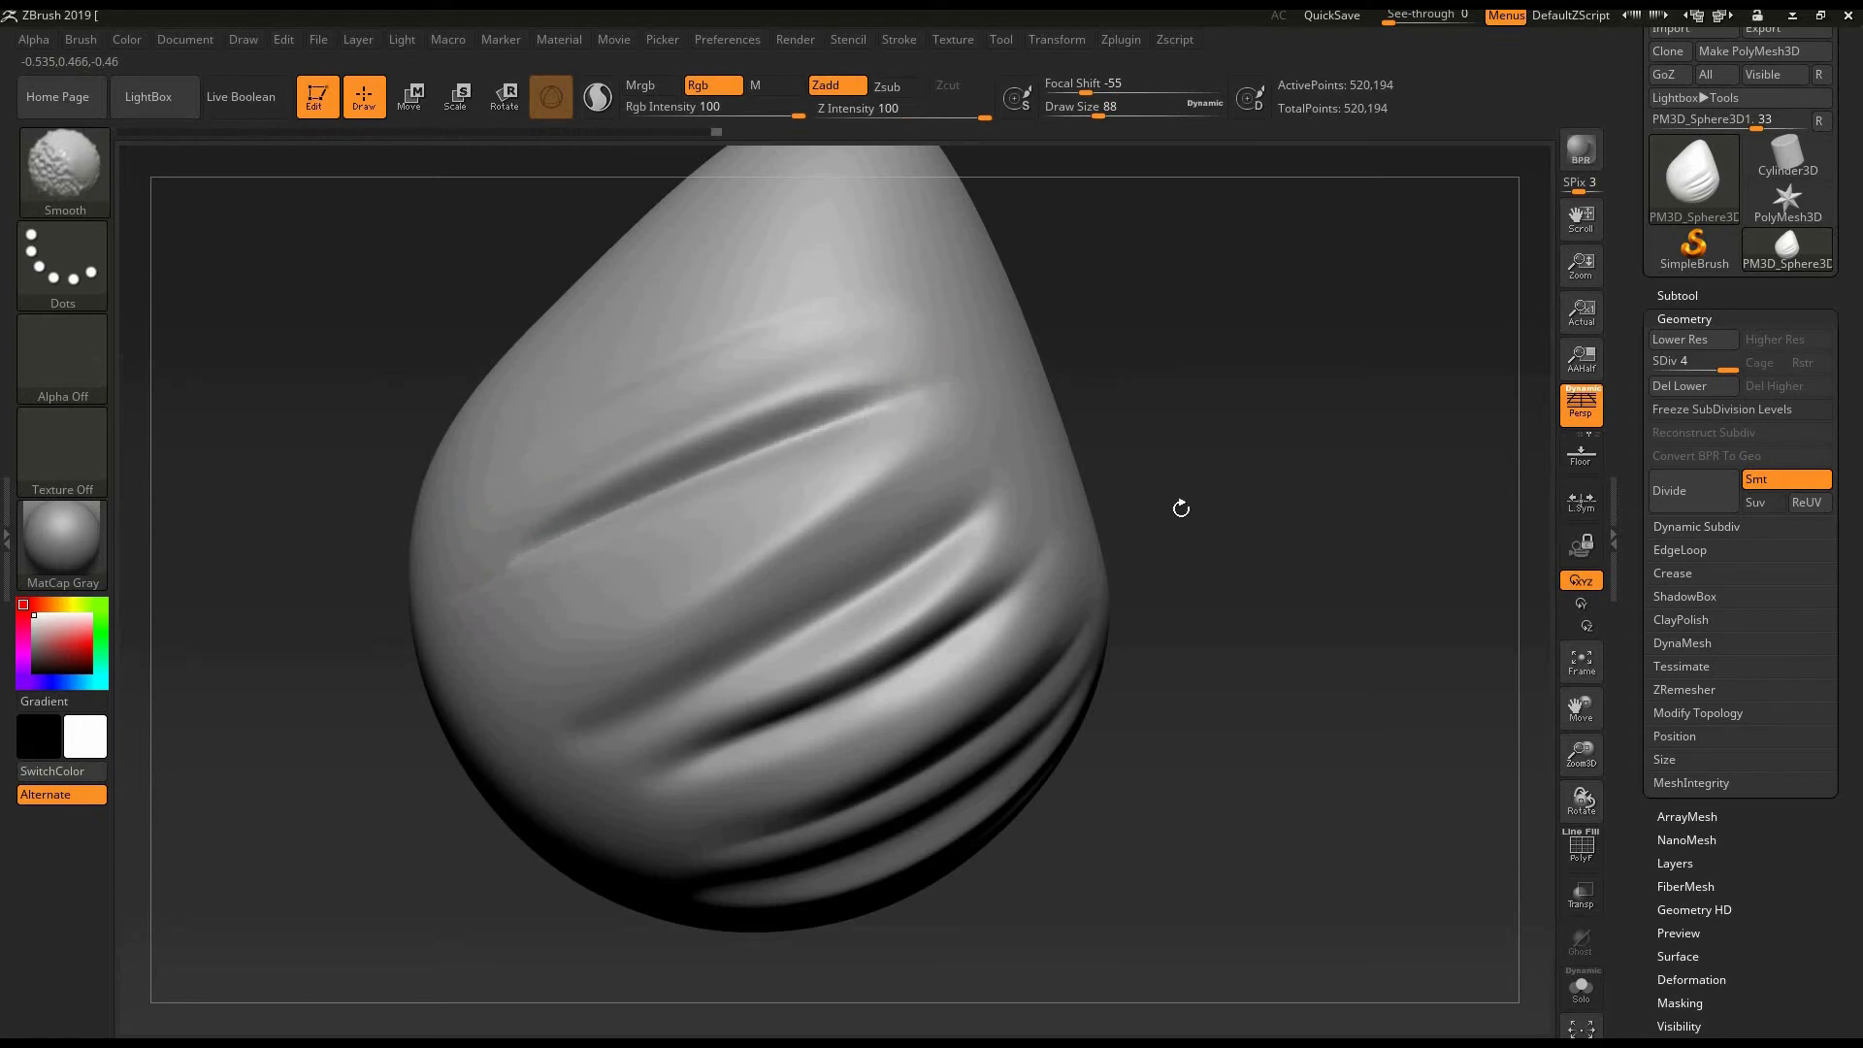
mouse_move(1181, 508)
left_mouse_down()
mouse_move(1242, 630)
mouse_move(1140, 612)
mouse_move(1150, 541)
mouse_move(1170, 669)
mouse_move(1212, 726)
mouse_move(1224, 585)
mouse_move(1256, 608)
mouse_move(1110, 524)
mouse_move(947, 501)
left_mouse_up()
key("f")
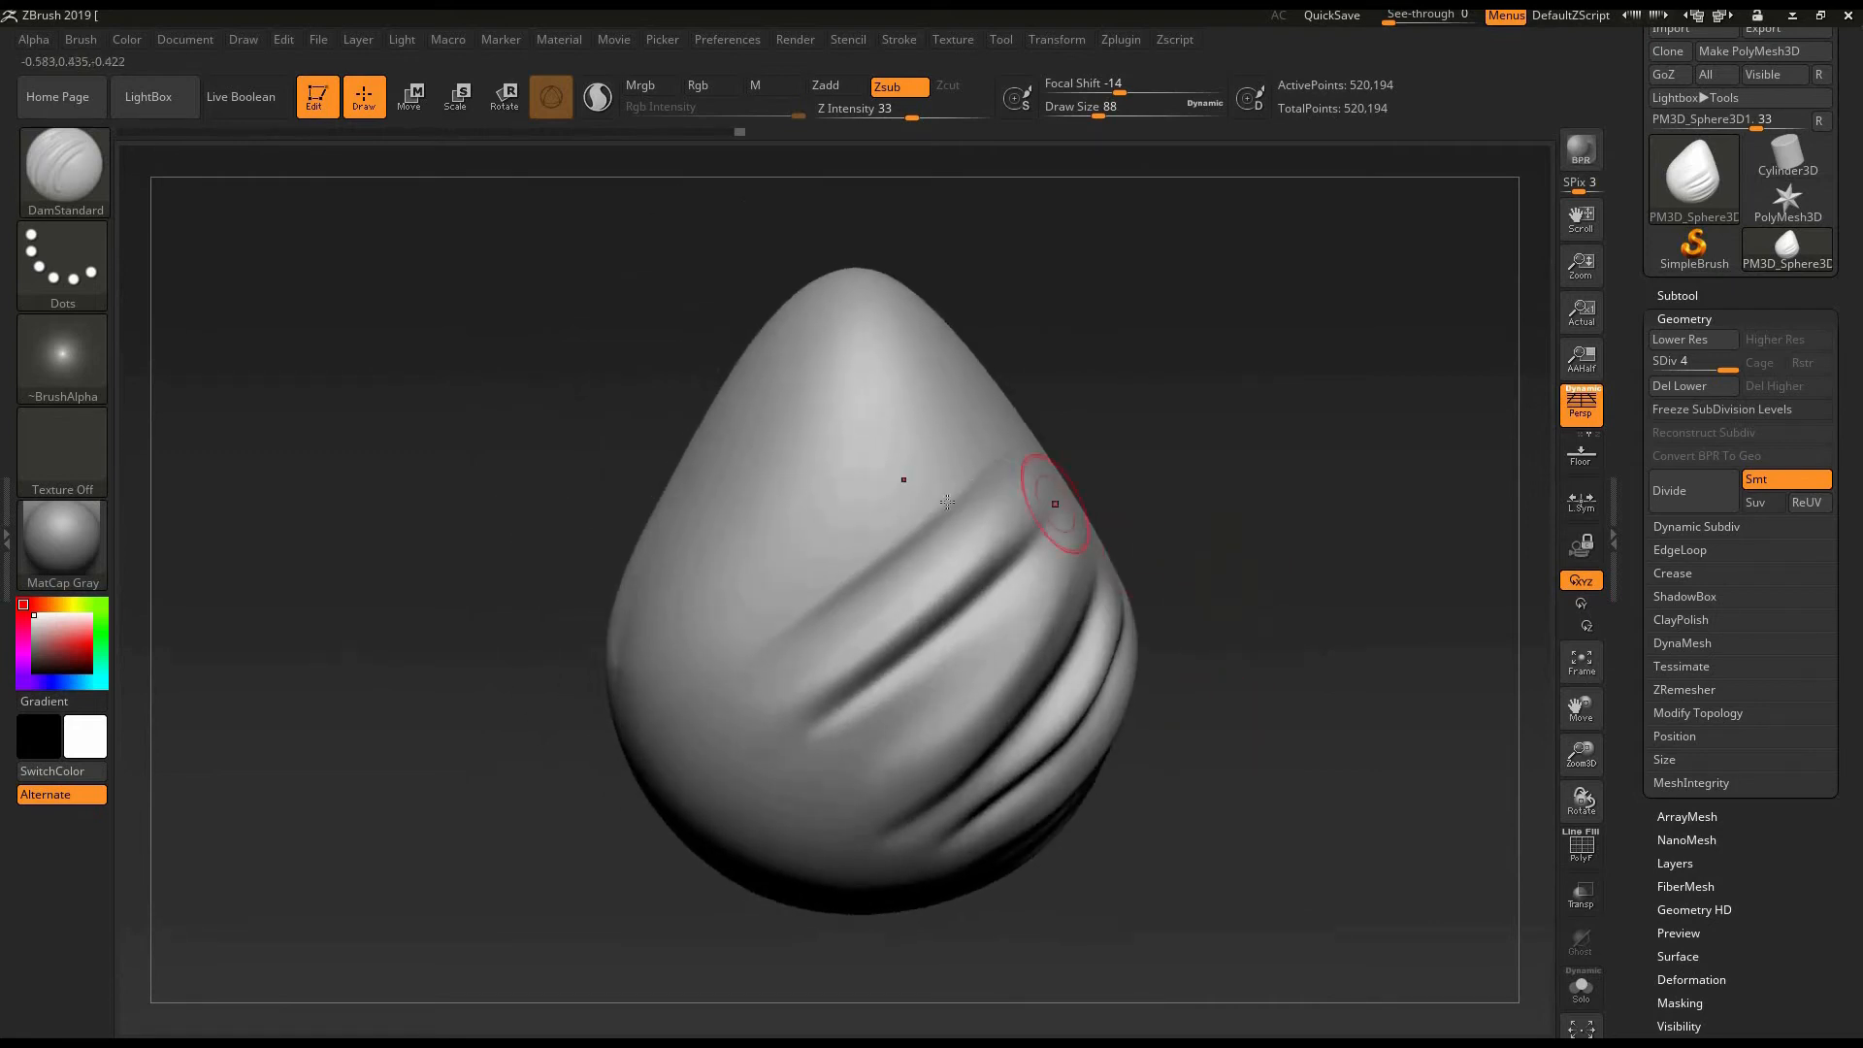
key("shift")
mouse_move(1248, 499)
left_mouse_down()
mouse_move(1290, 485)
mouse_move(1279, 476)
left_mouse_up()
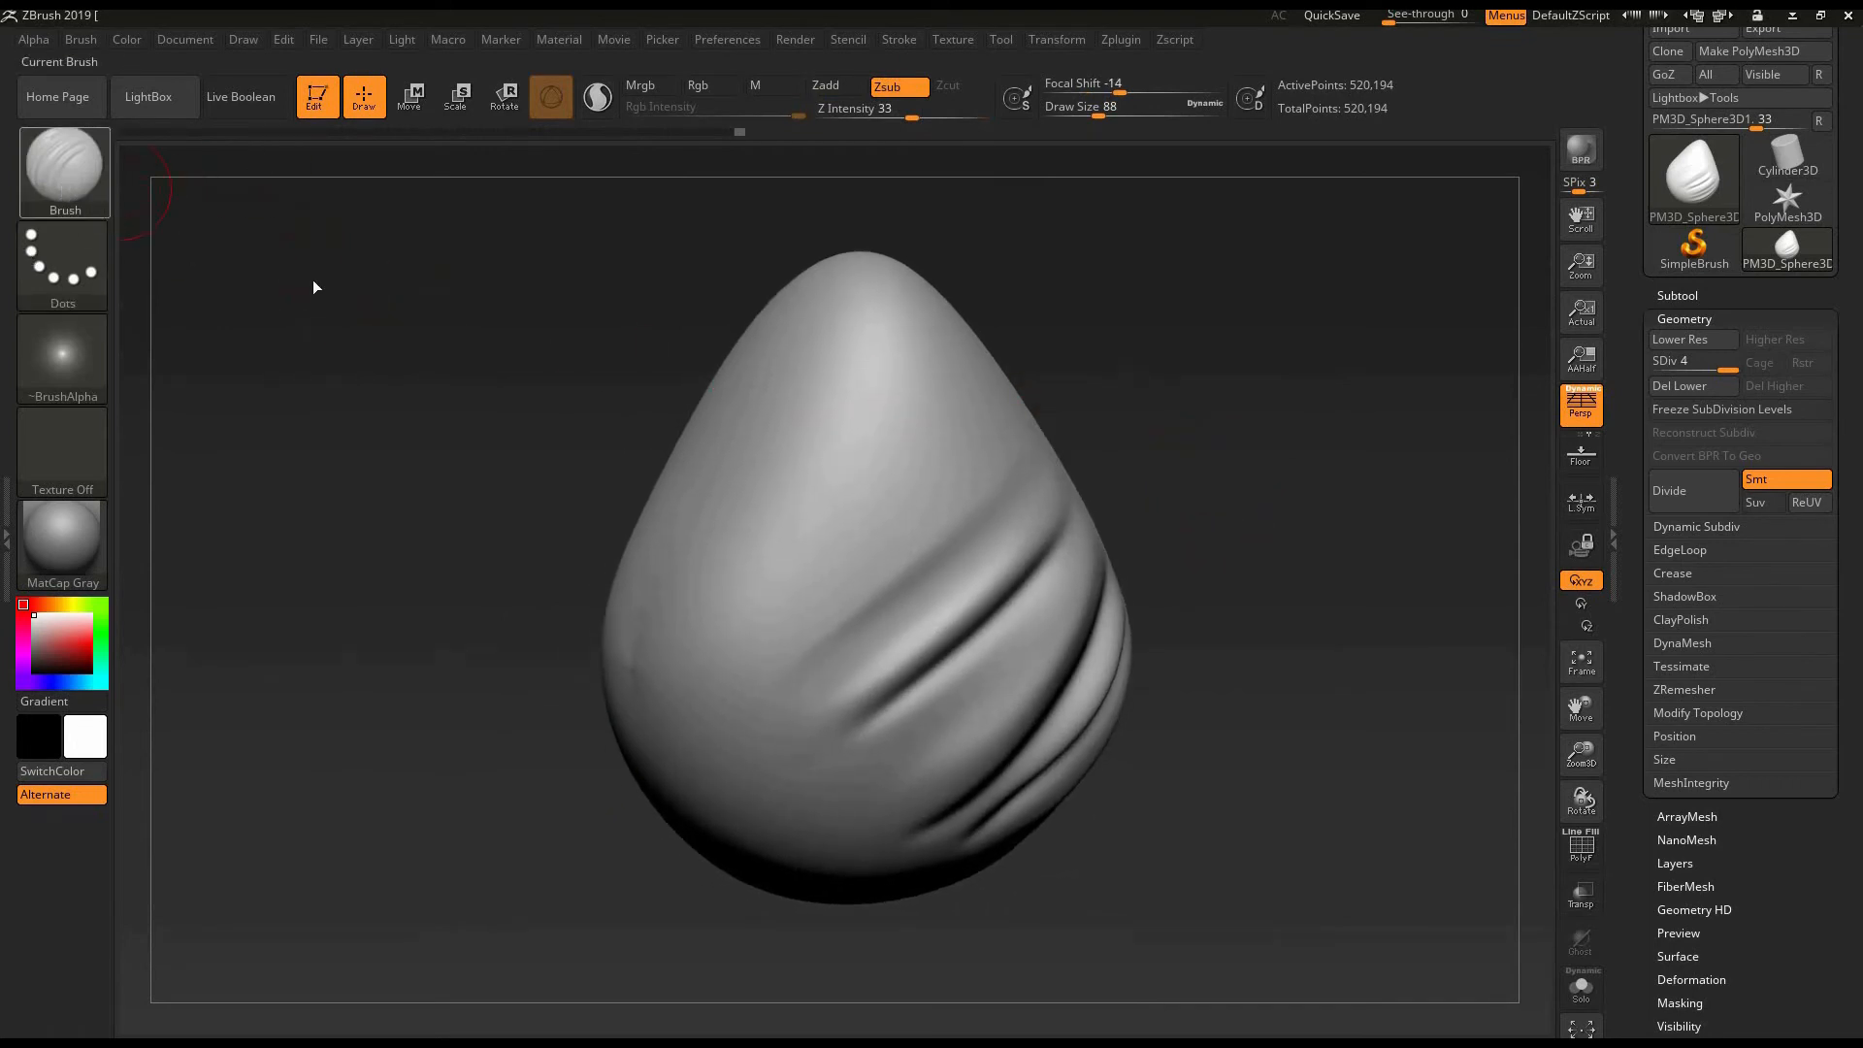
- Select the Inflat sculpting brush and frame the smooth area above the egg's diagonal folds
key("b")
mouse_move(734, 419)
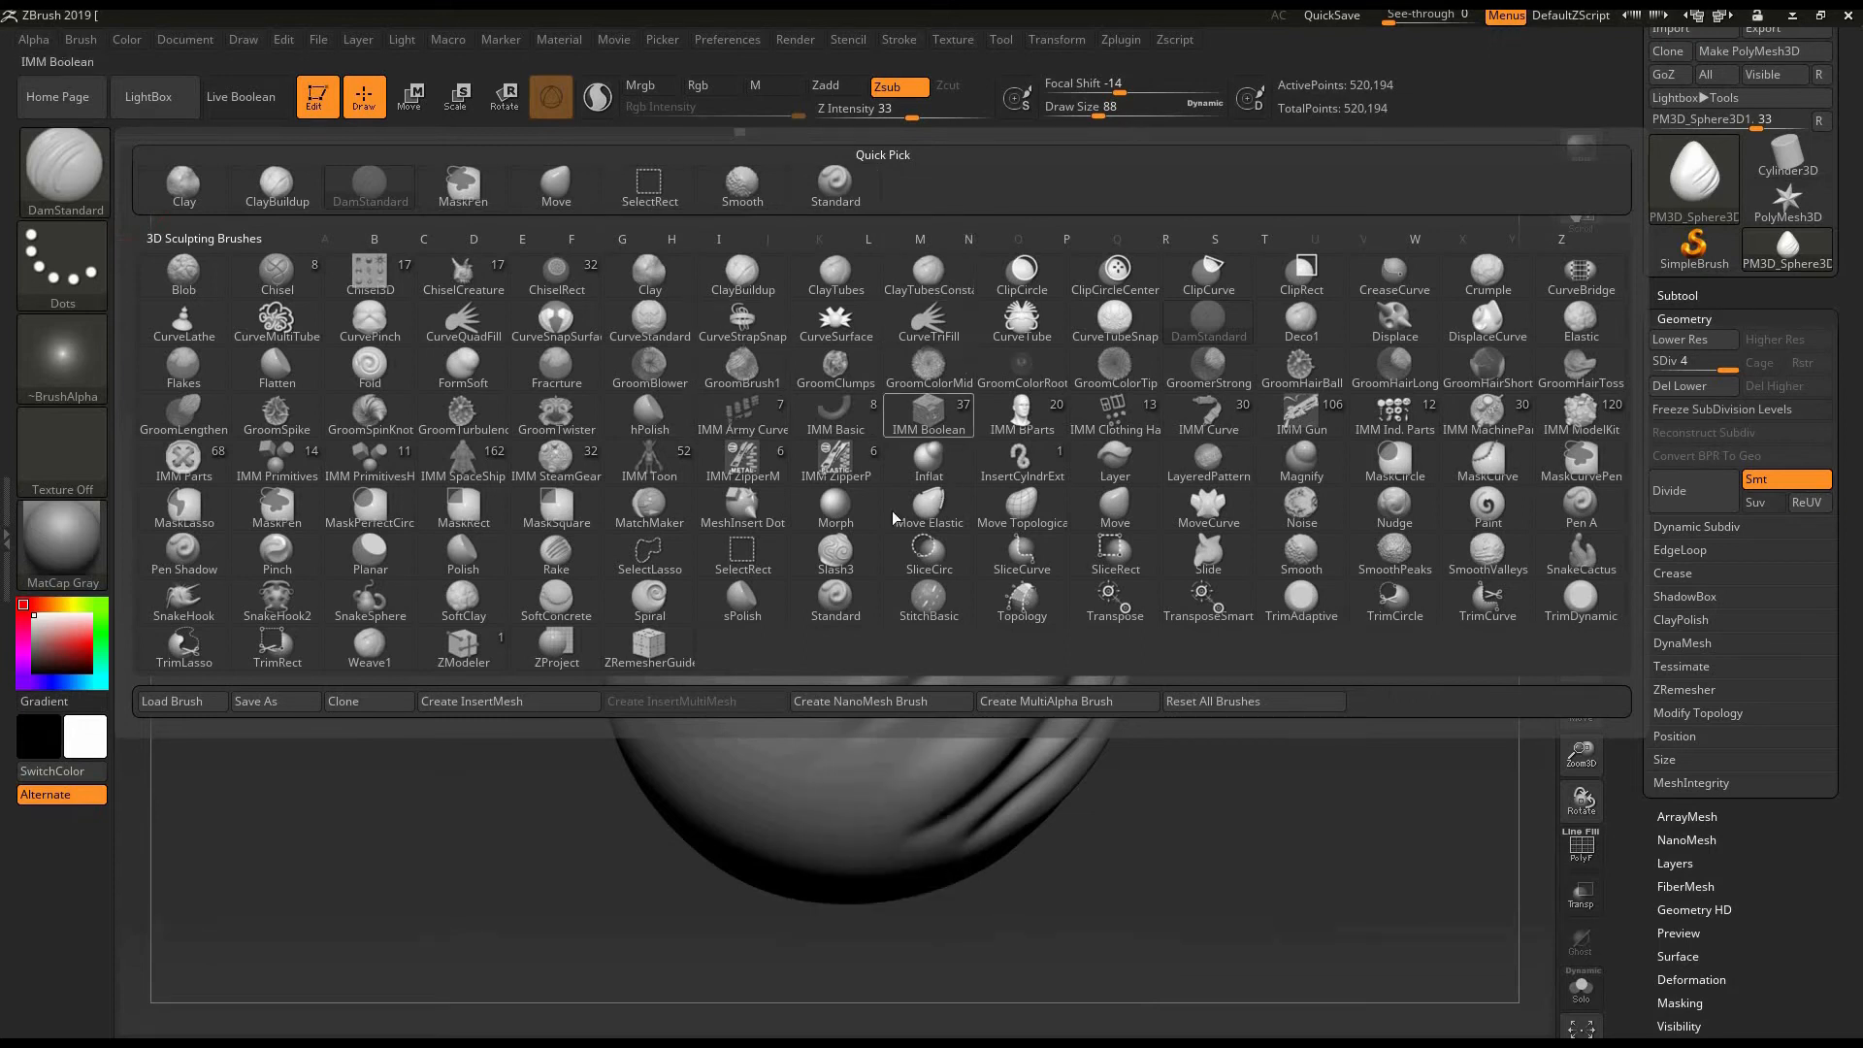
mouse_move(924, 483)
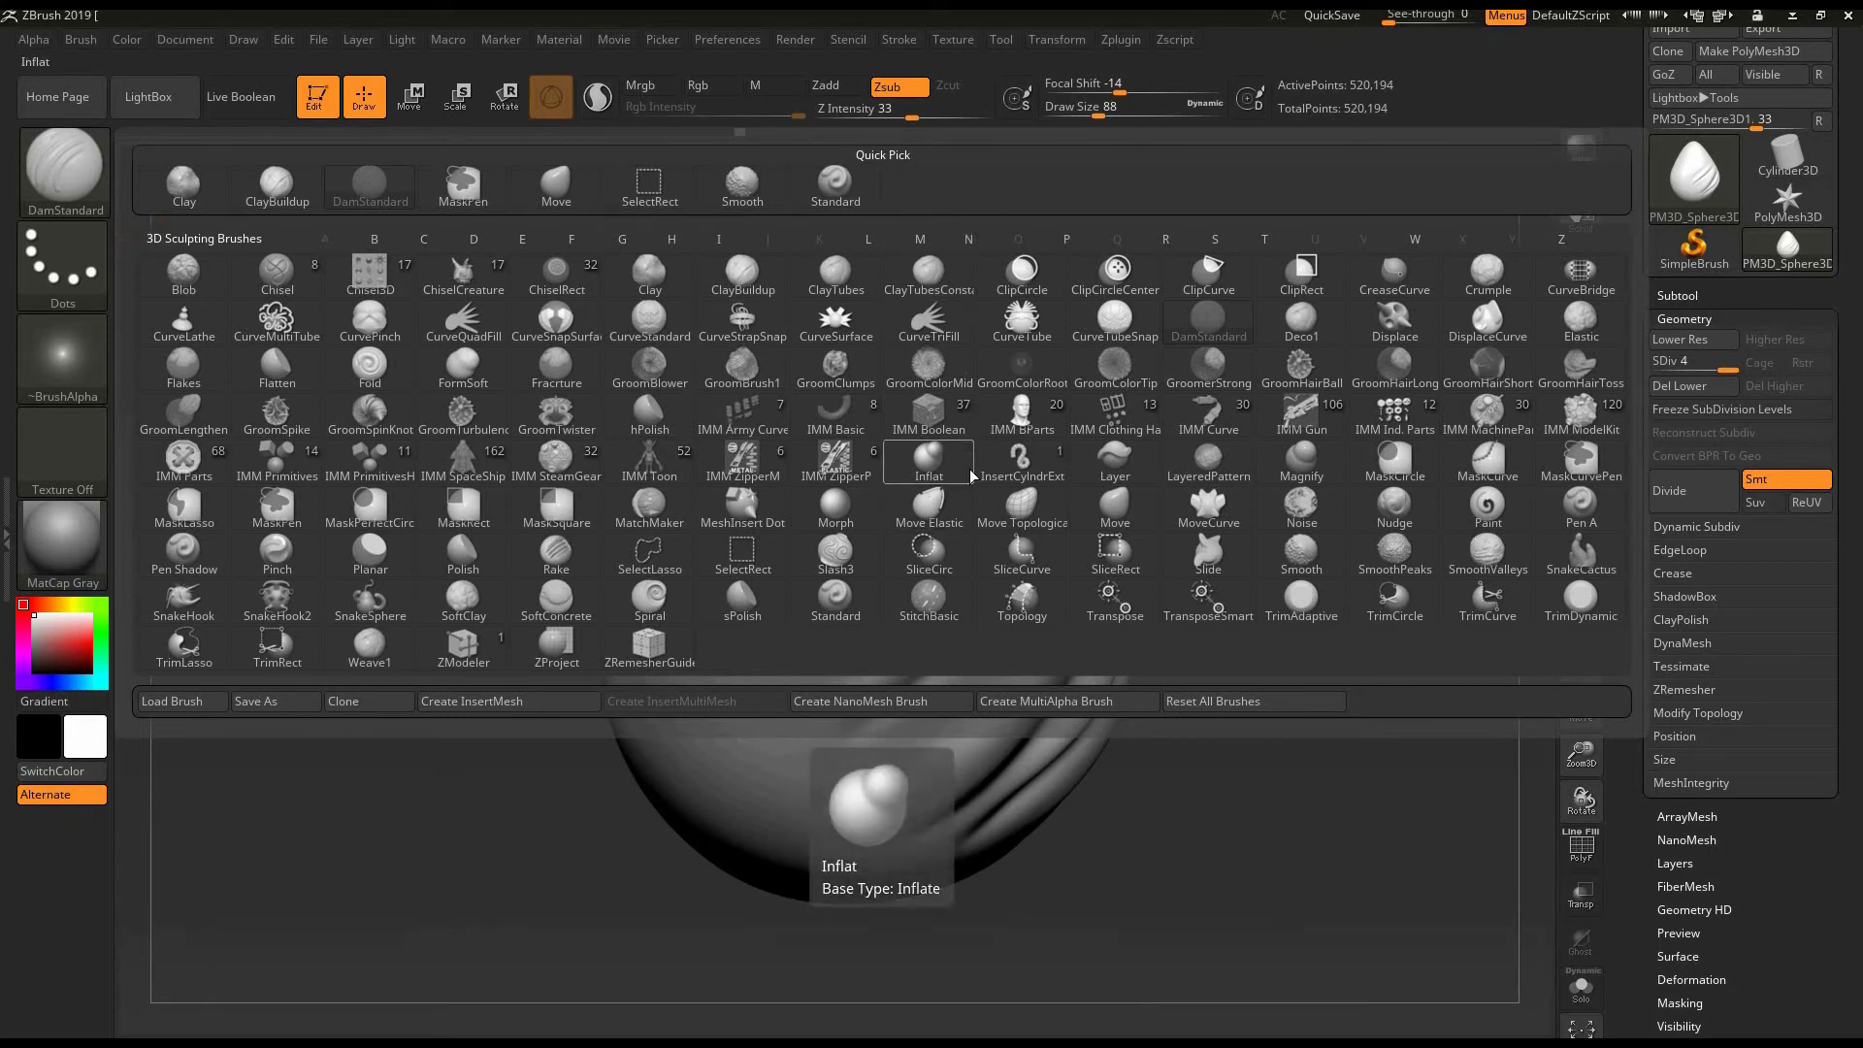
left_click(929, 470)
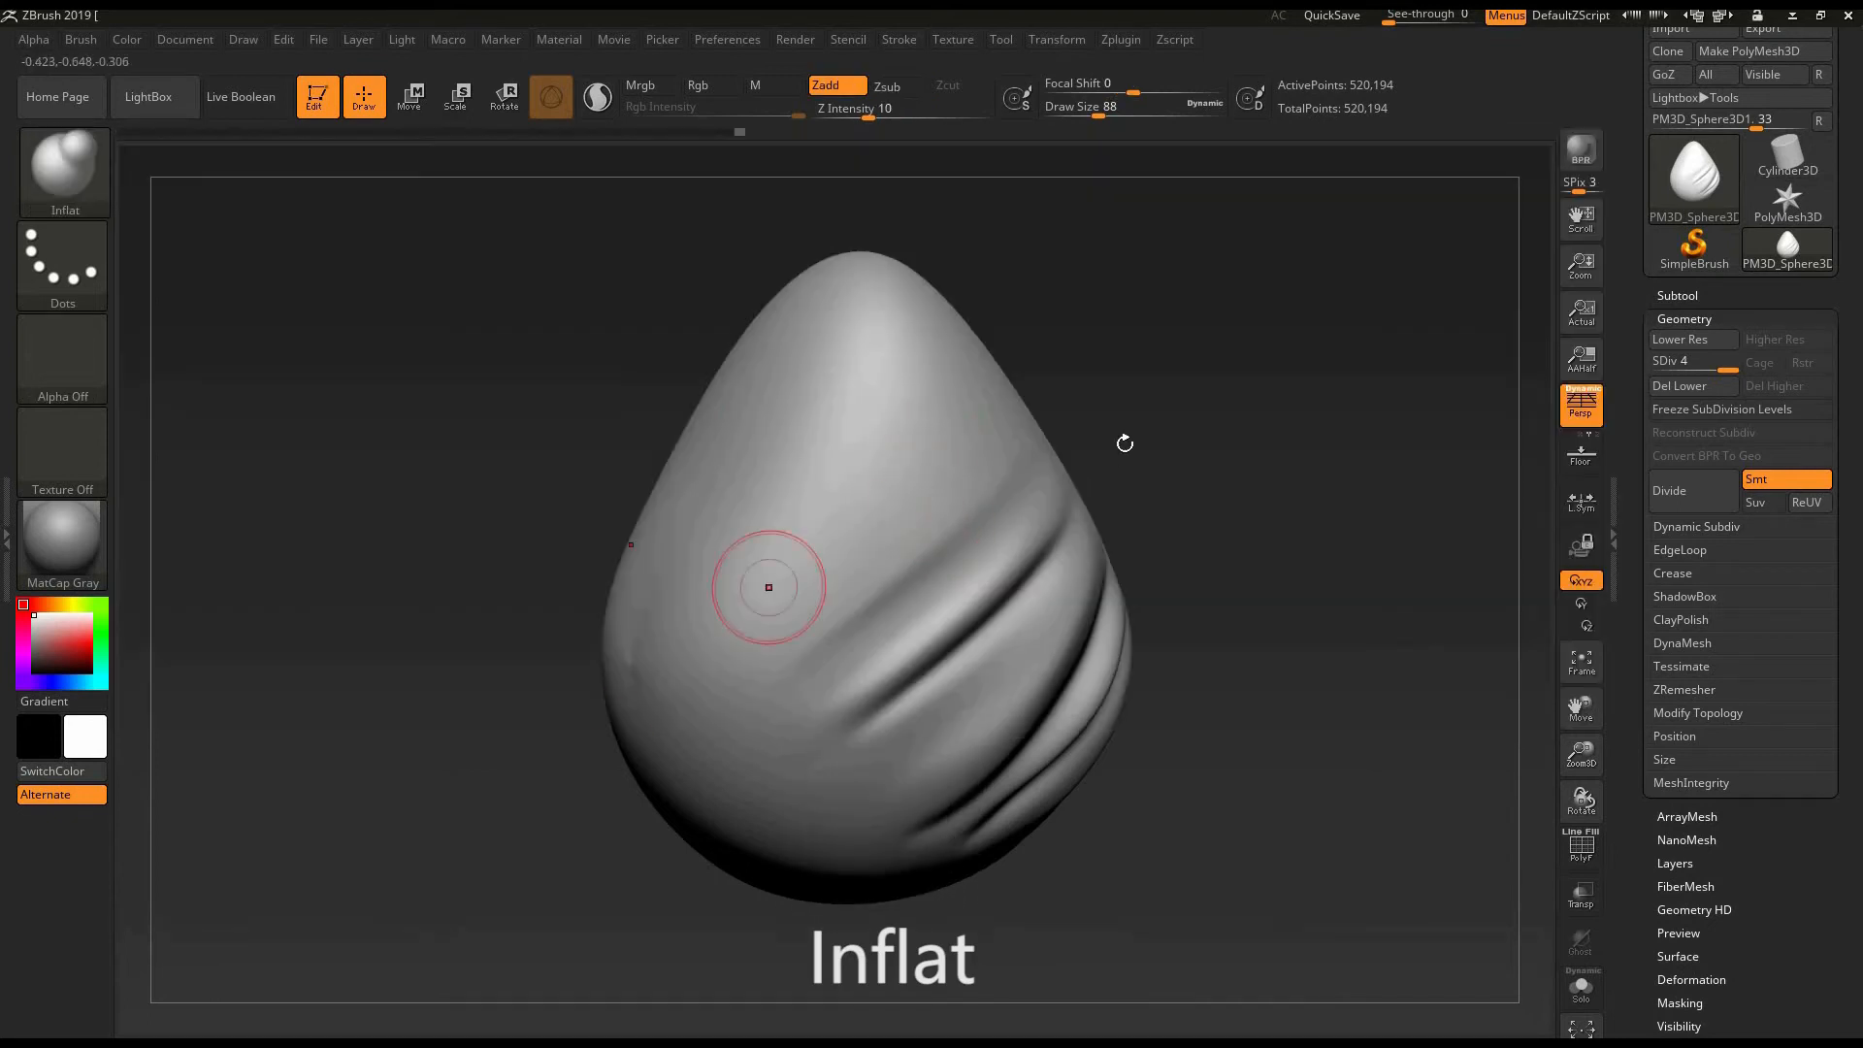
mouse_move(1171, 426)
left_mouse_down()
mouse_move(1206, 378)
mouse_move(1139, 372)
mouse_move(1126, 456)
left_mouse_up()
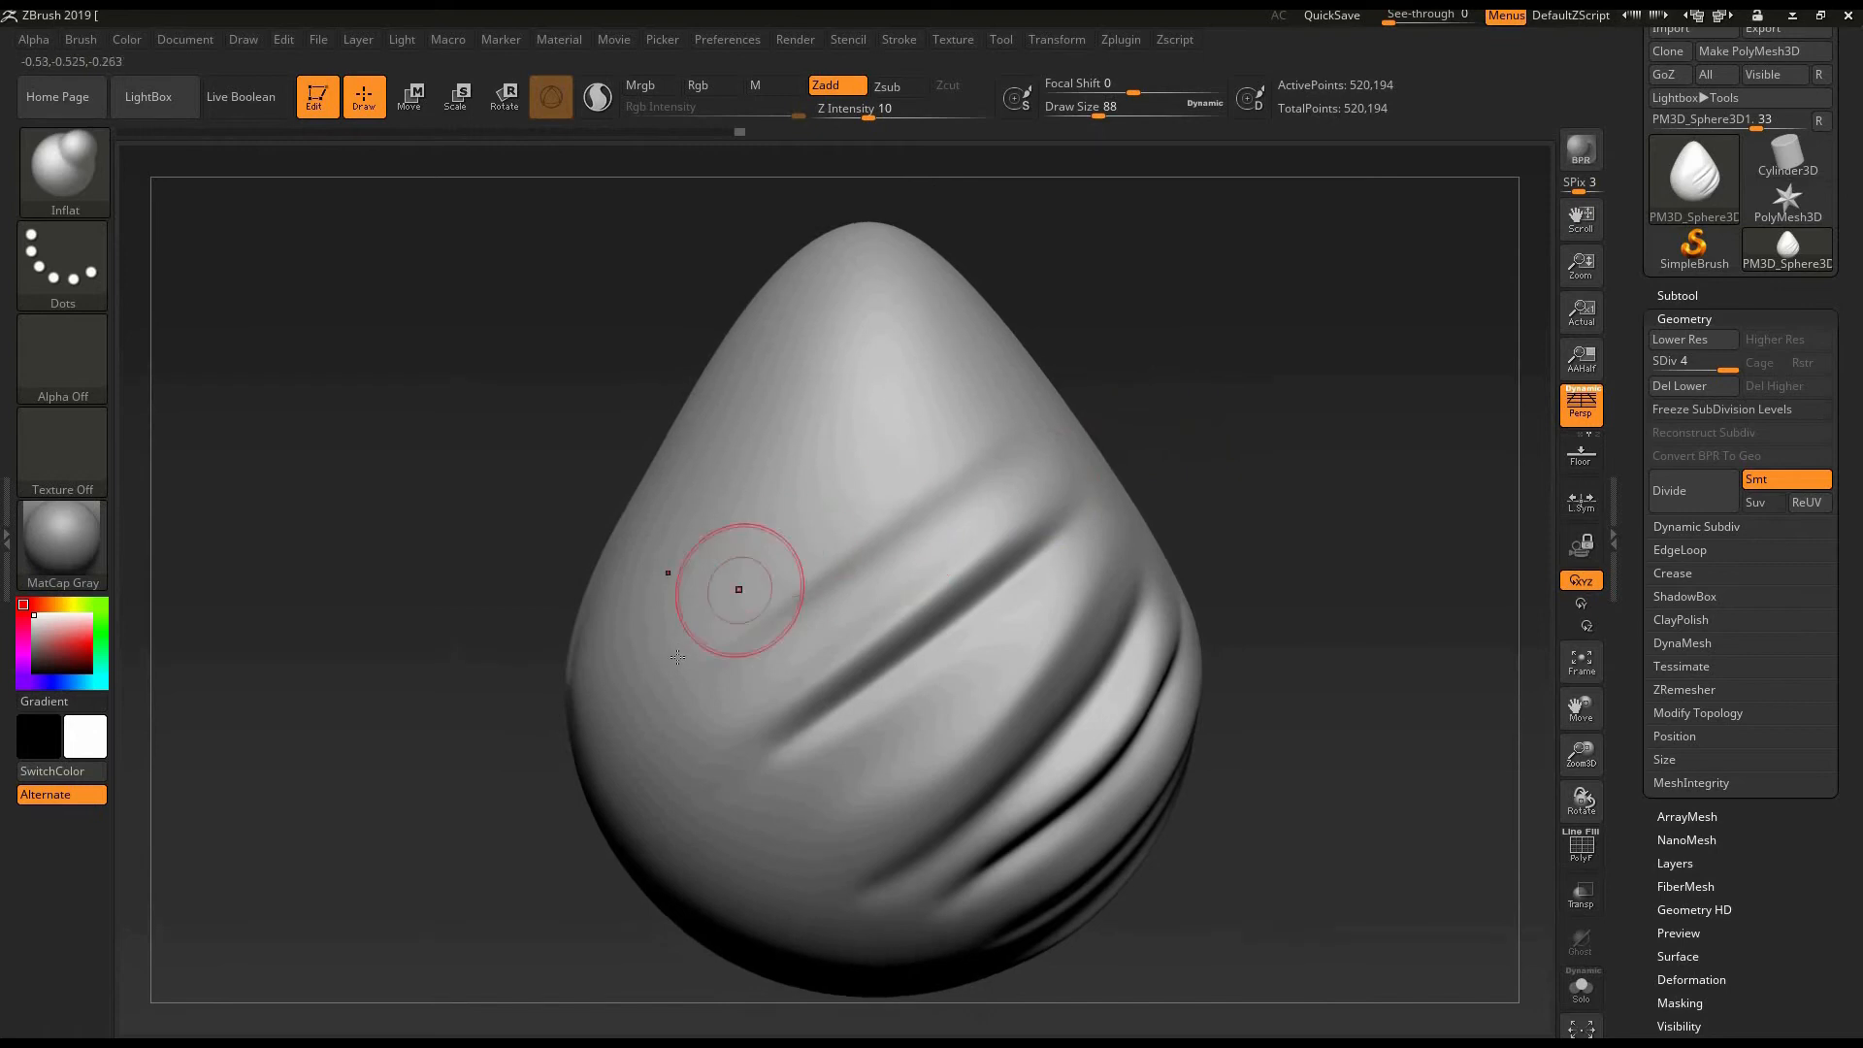
- Try inflating a long diagonal ridge above the folds with the Inflat brush, undo it and draw it again
left_click_drag(684, 655, 976, 433)
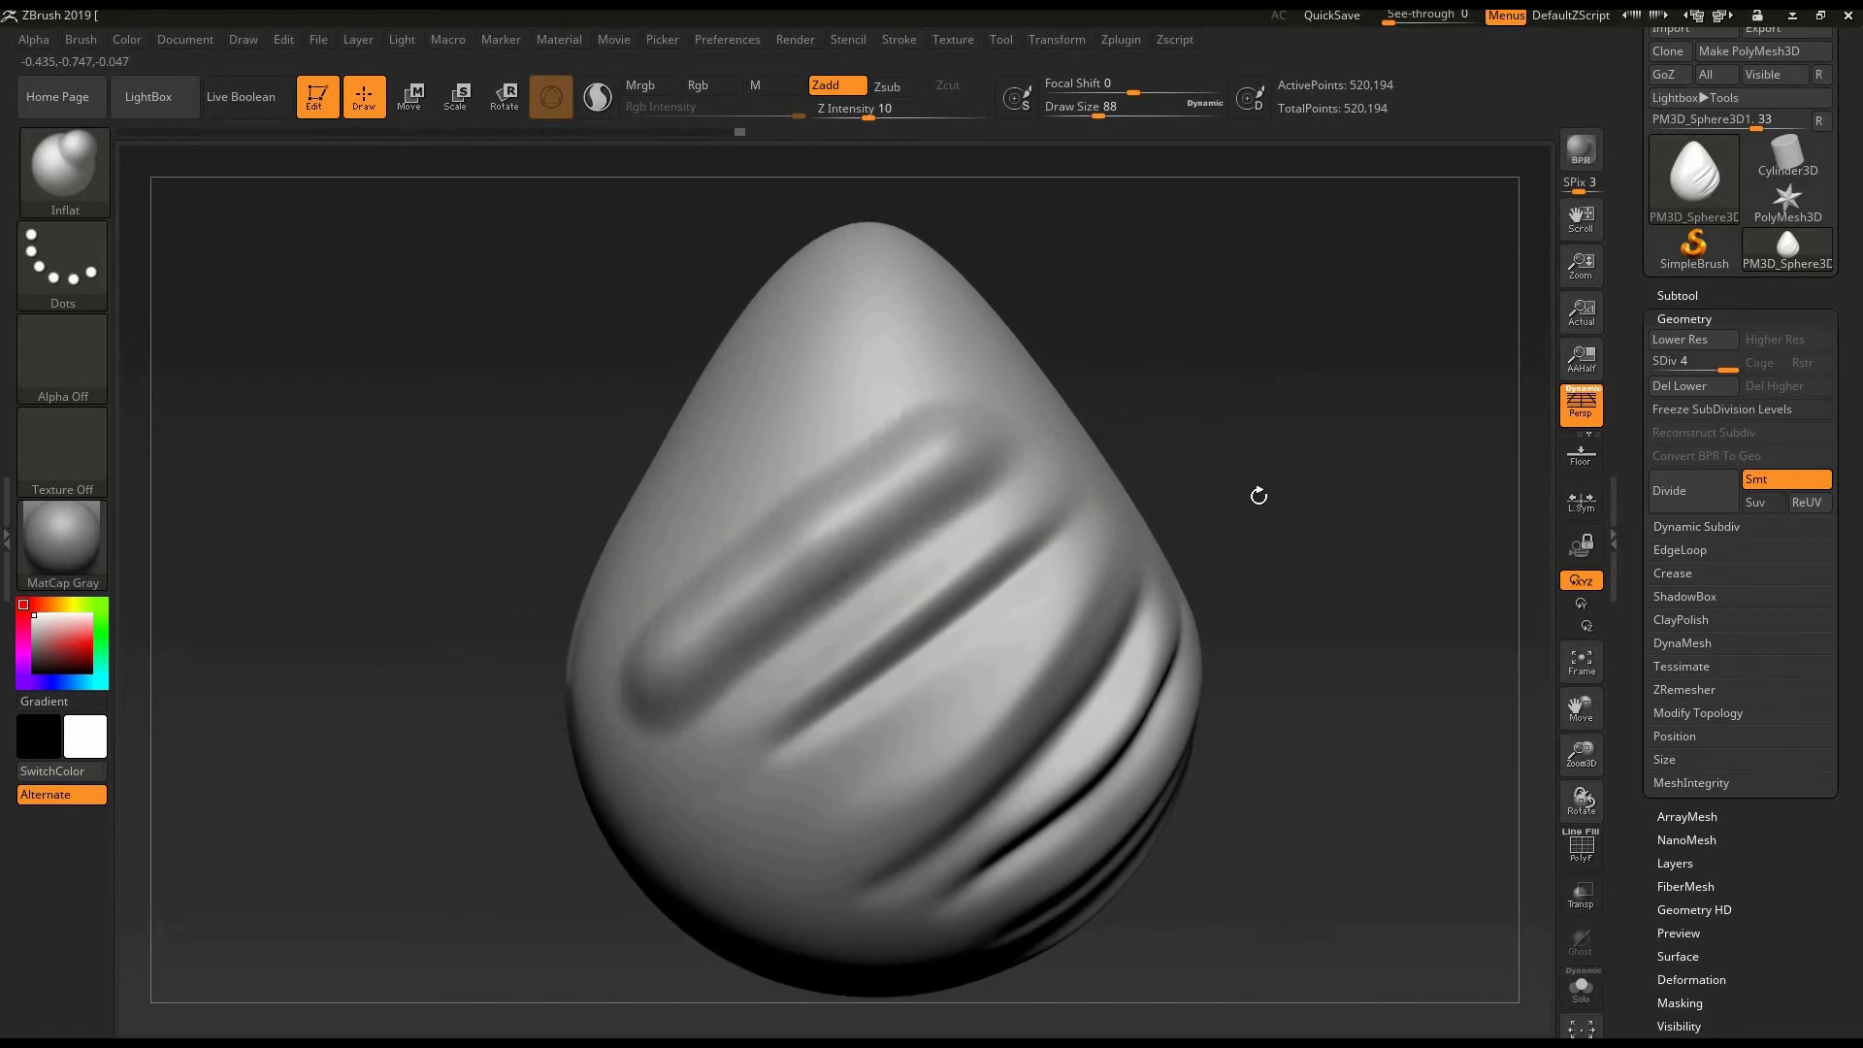
mouse_move(1257, 386)
left_mouse_down()
mouse_move(1297, 408)
mouse_move(1284, 490)
mouse_move(1277, 475)
left_mouse_up()
key("ctrl+z")
left_click_drag(671, 690, 1003, 424)
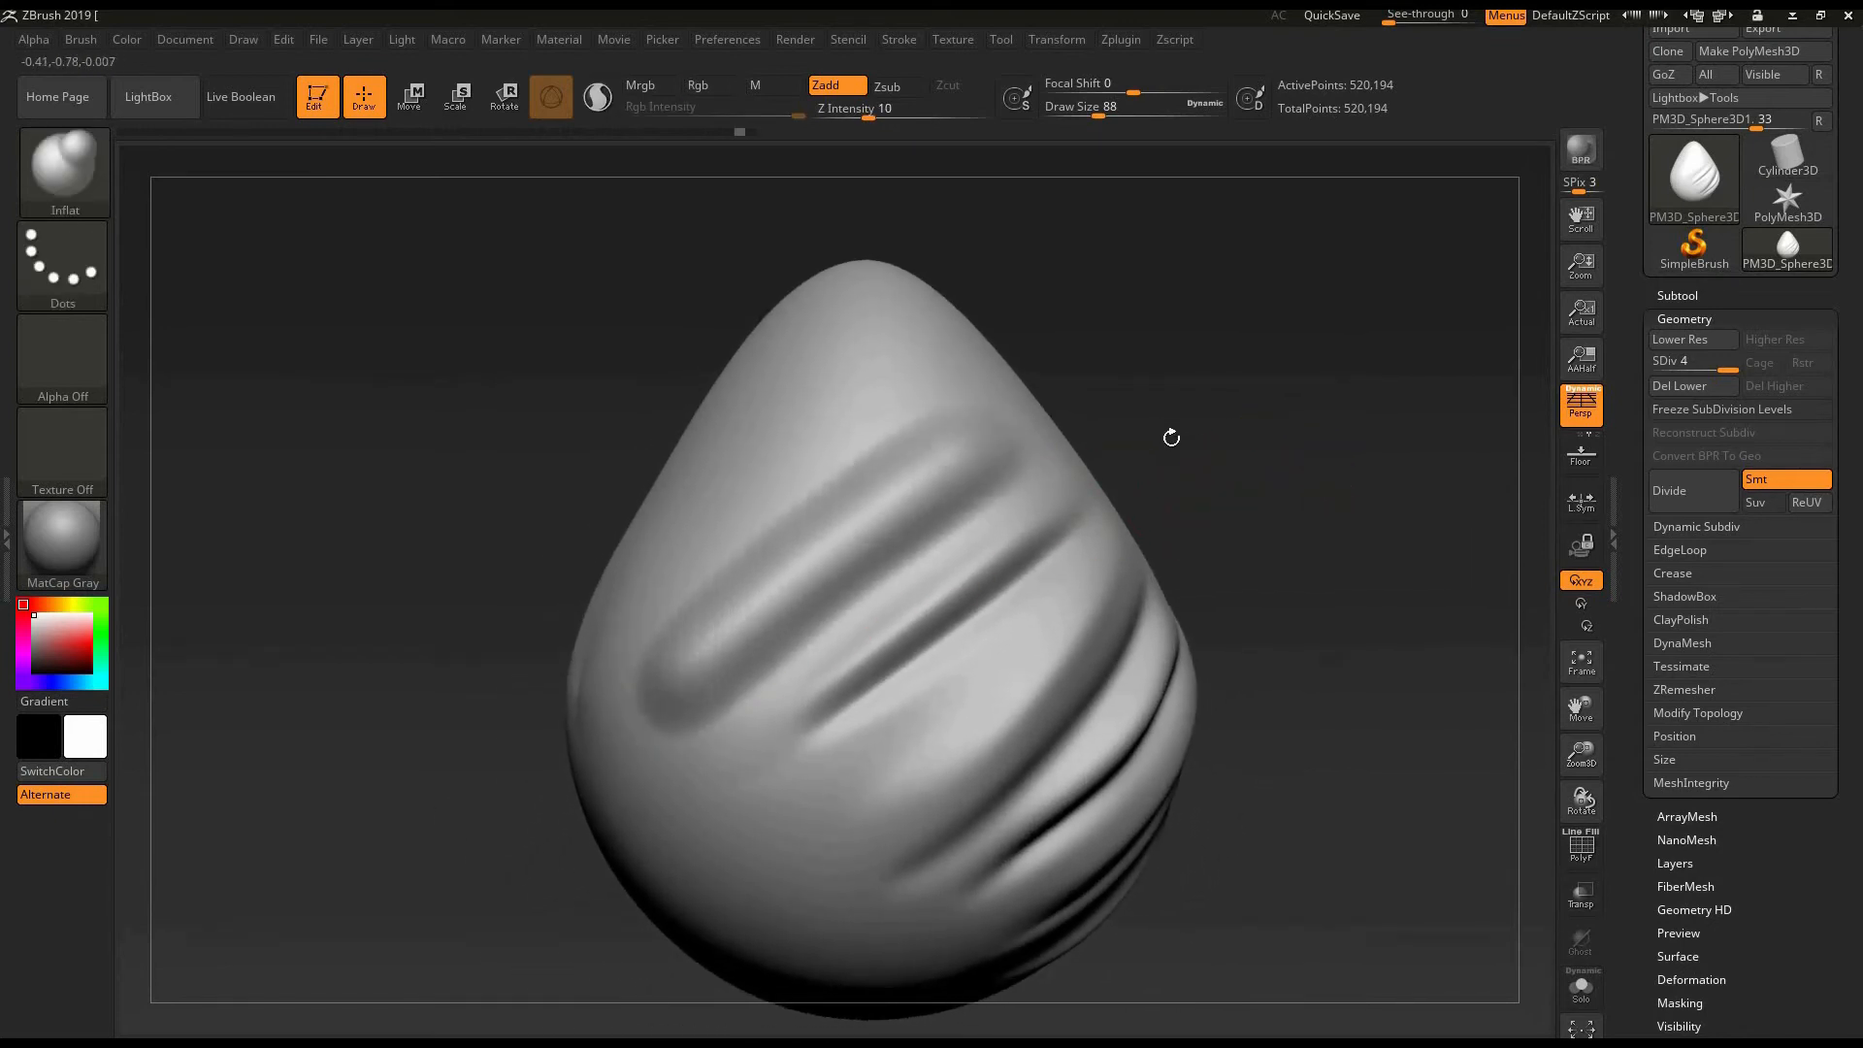
- Enlarge the Inflat brush to a draw size of 208, try swelling the egg's pointed tip, and undo the strokes
mouse_move(1169, 357)
left_mouse_down()
mouse_move(1206, 353)
mouse_move(1165, 411)
mouse_move(1243, 515)
mouse_move(1260, 590)
mouse_move(1031, 362)
mouse_move(951, 363)
left_mouse_up()
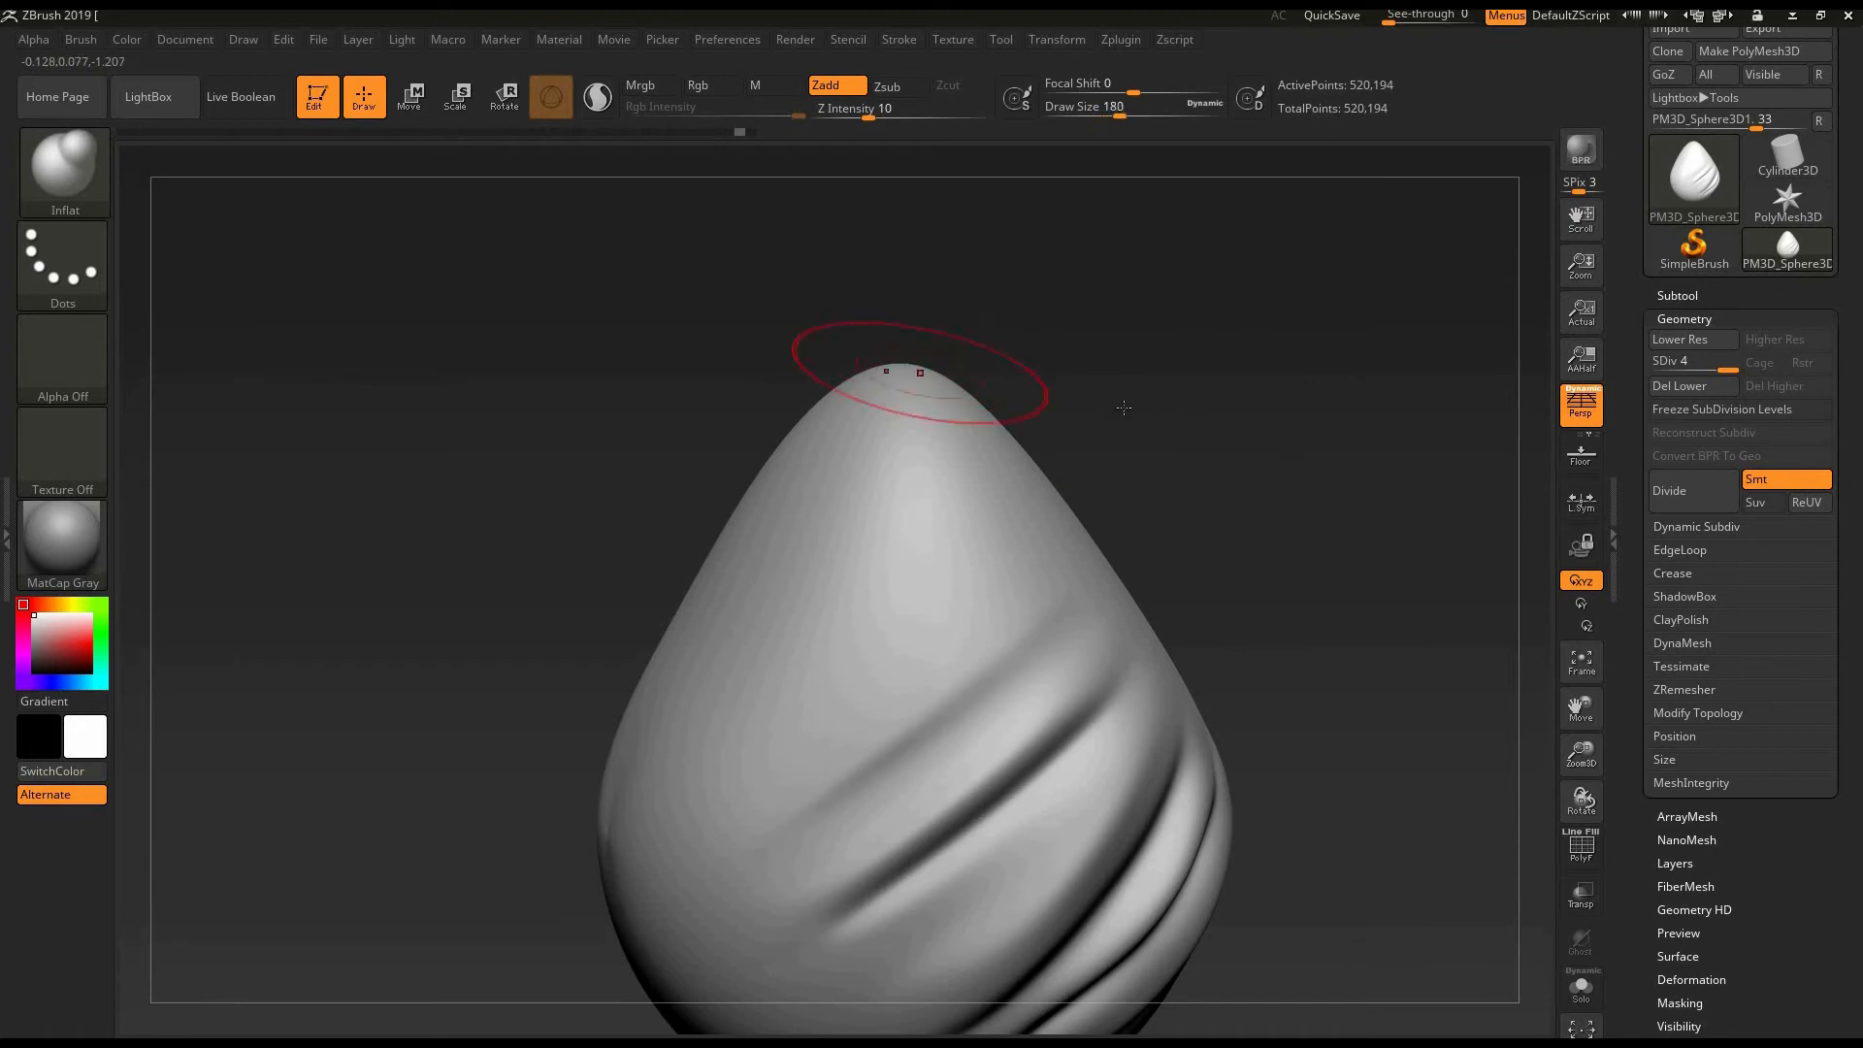
left_click_drag(1123, 408, 768, 410)
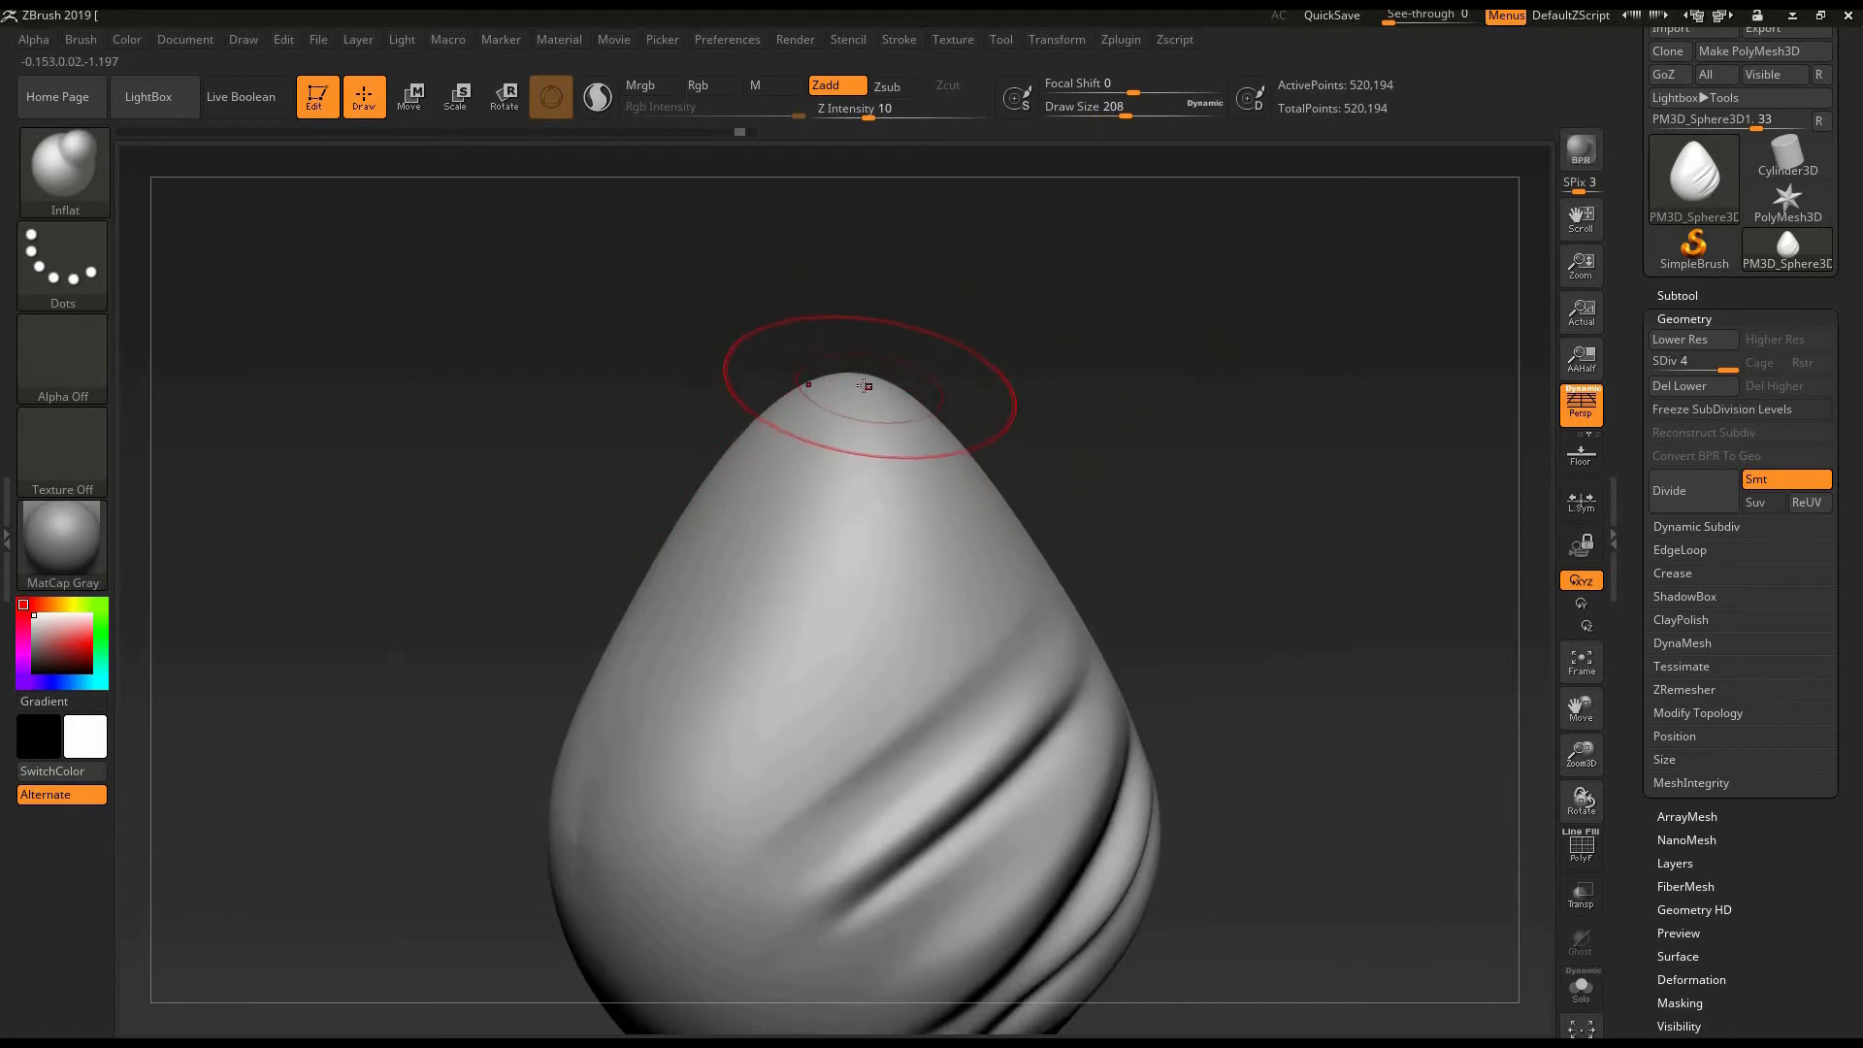
left_click_drag(861, 381, 941, 418)
mouse_move(1096, 416)
left_mouse_down()
mouse_move(1000, 422)
mouse_move(956, 403)
mouse_move(975, 393)
left_mouse_up()
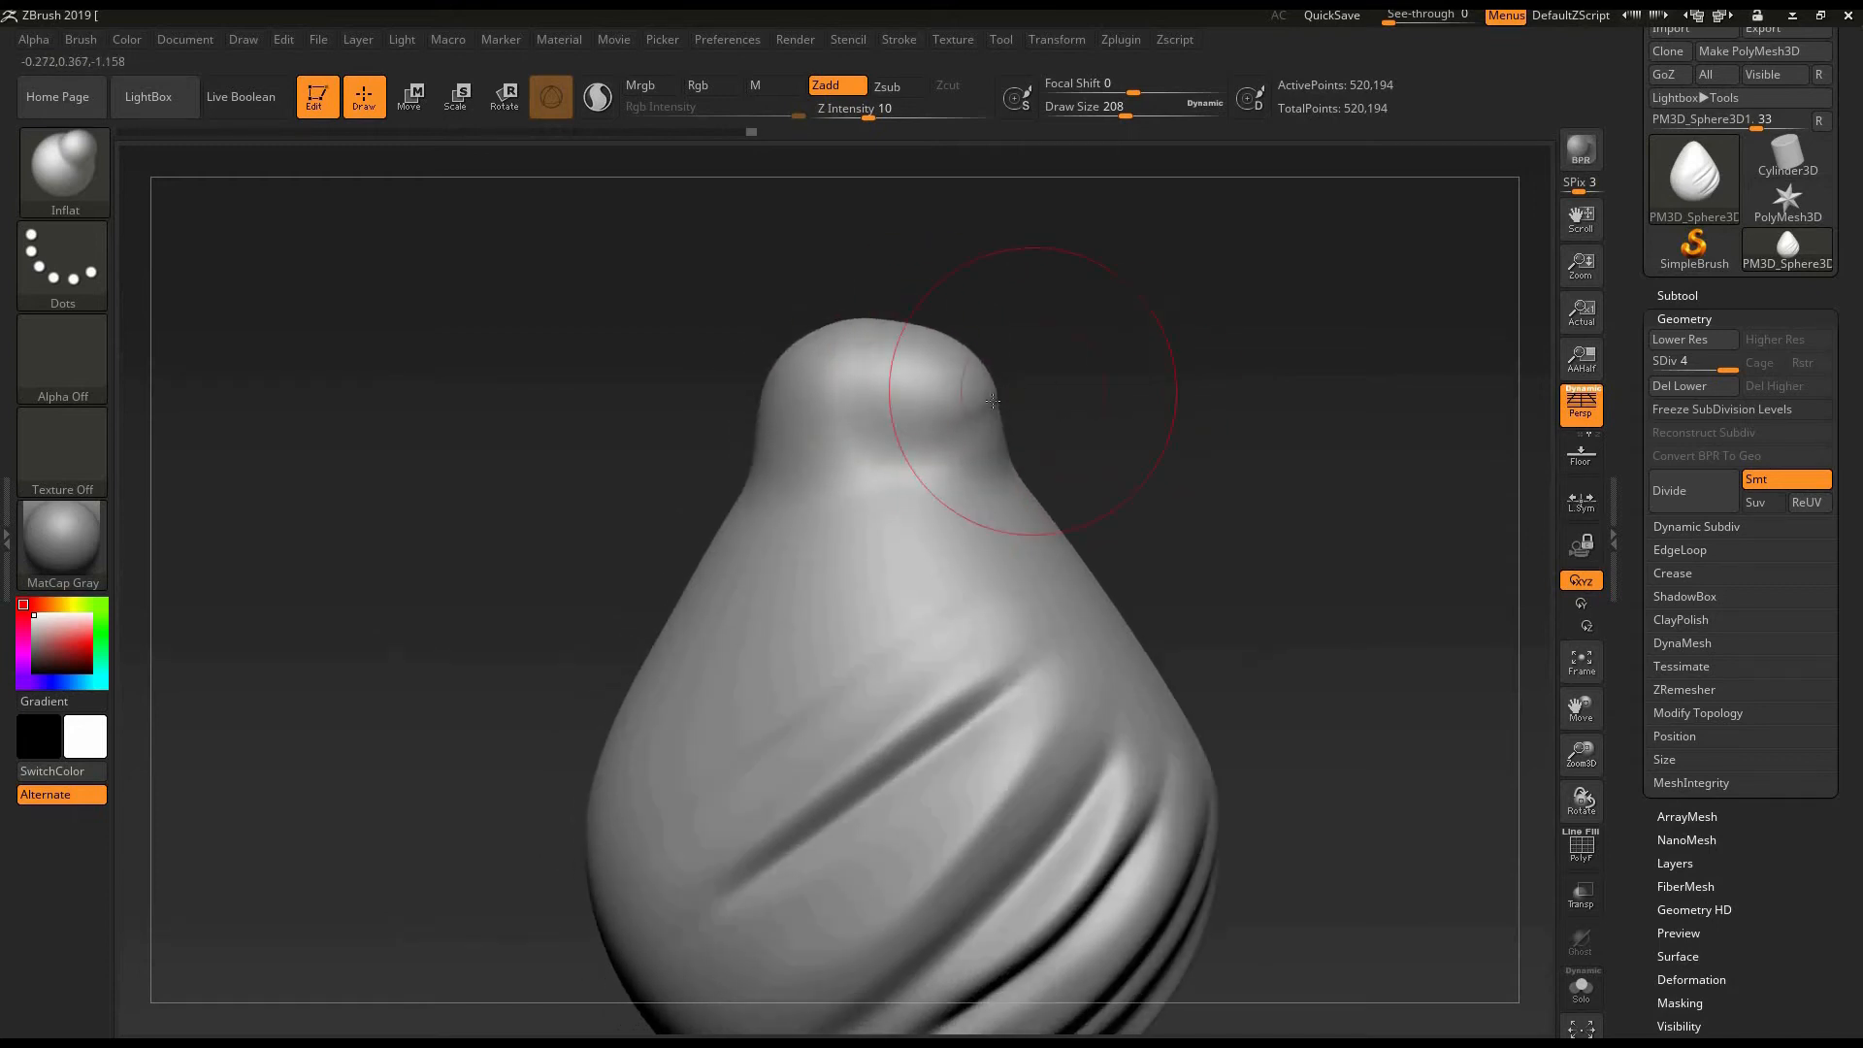
mouse_move(1145, 396)
left_mouse_down()
mouse_move(1054, 401)
mouse_move(1223, 341)
left_mouse_up()
mouse_move(1281, 278)
left_mouse_down()
mouse_move(1327, 316)
mouse_move(1321, 379)
left_mouse_up()
key("ctrl+z")
key("ctrl+z")
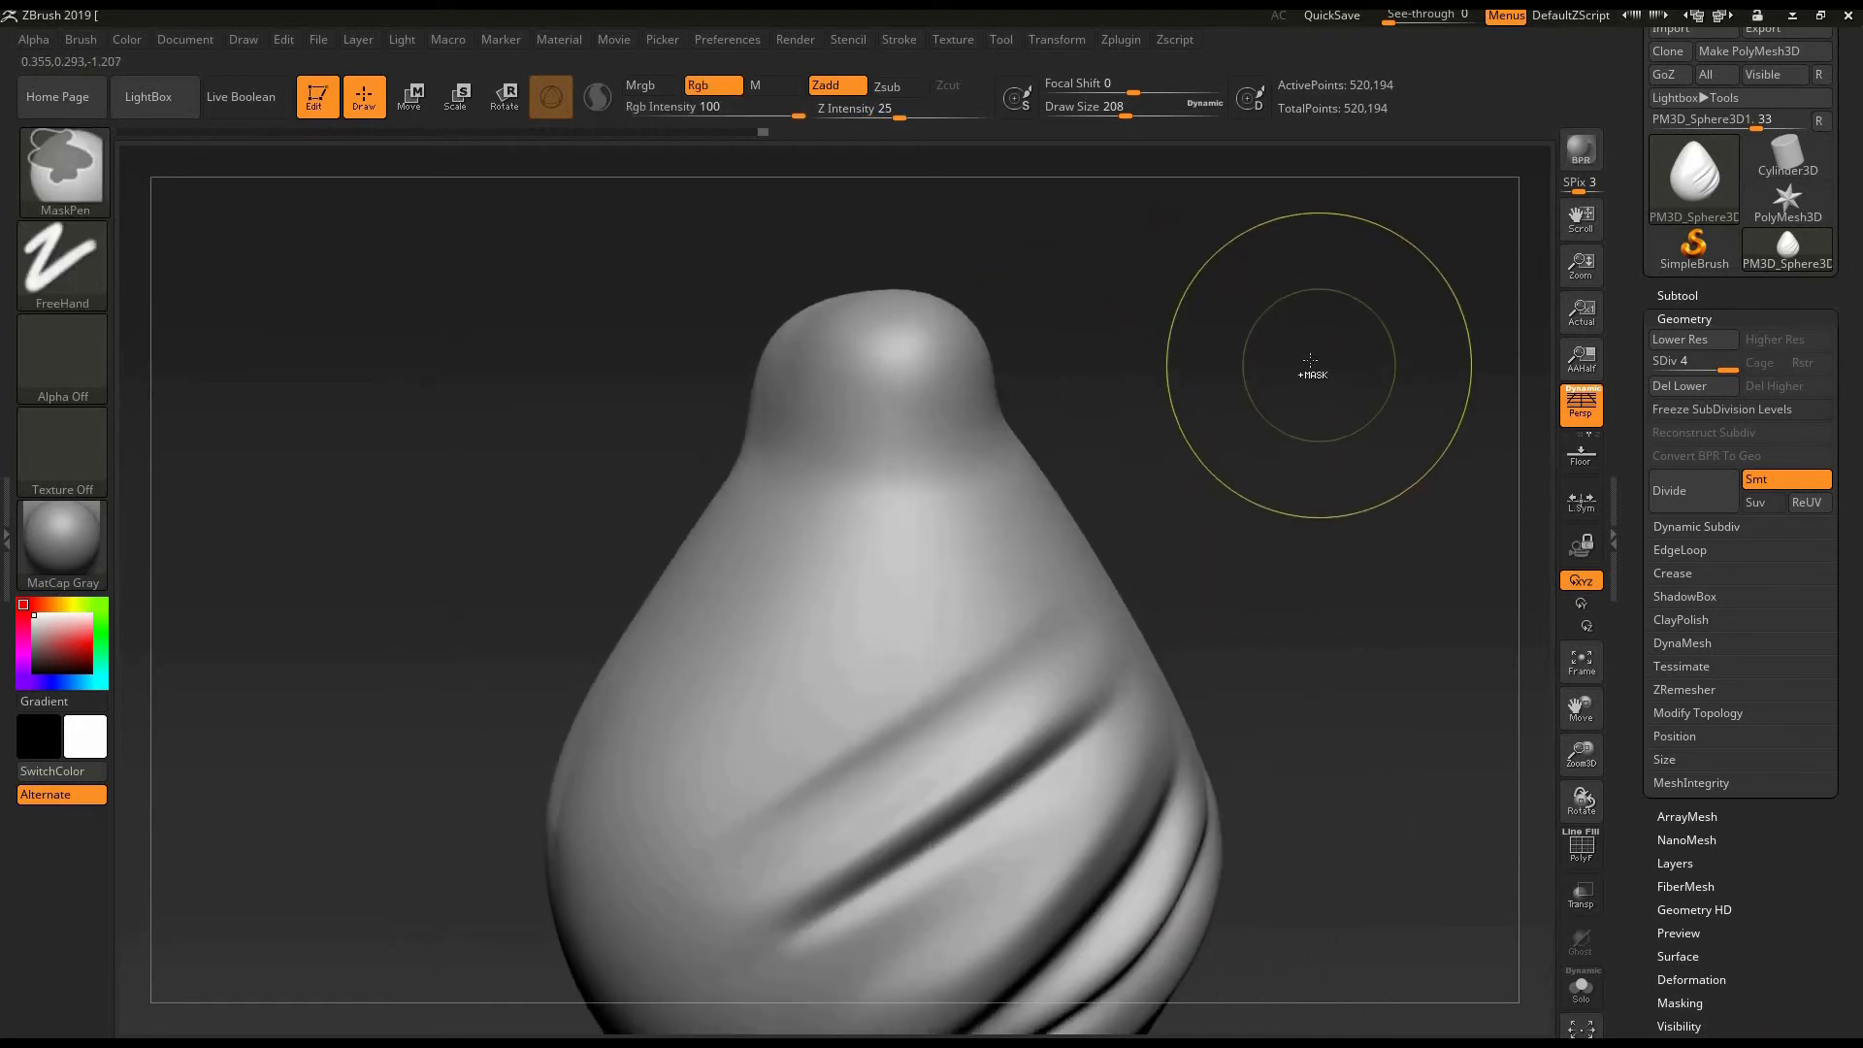
- Soften the uppermost diagonal folds below the egg's tip with a Smooth stroke
mouse_move(1147, 408)
left_mouse_down()
mouse_move(1125, 373)
mouse_move(1133, 390)
left_mouse_up()
left_click_drag(921, 756, 1048, 599, "shift")
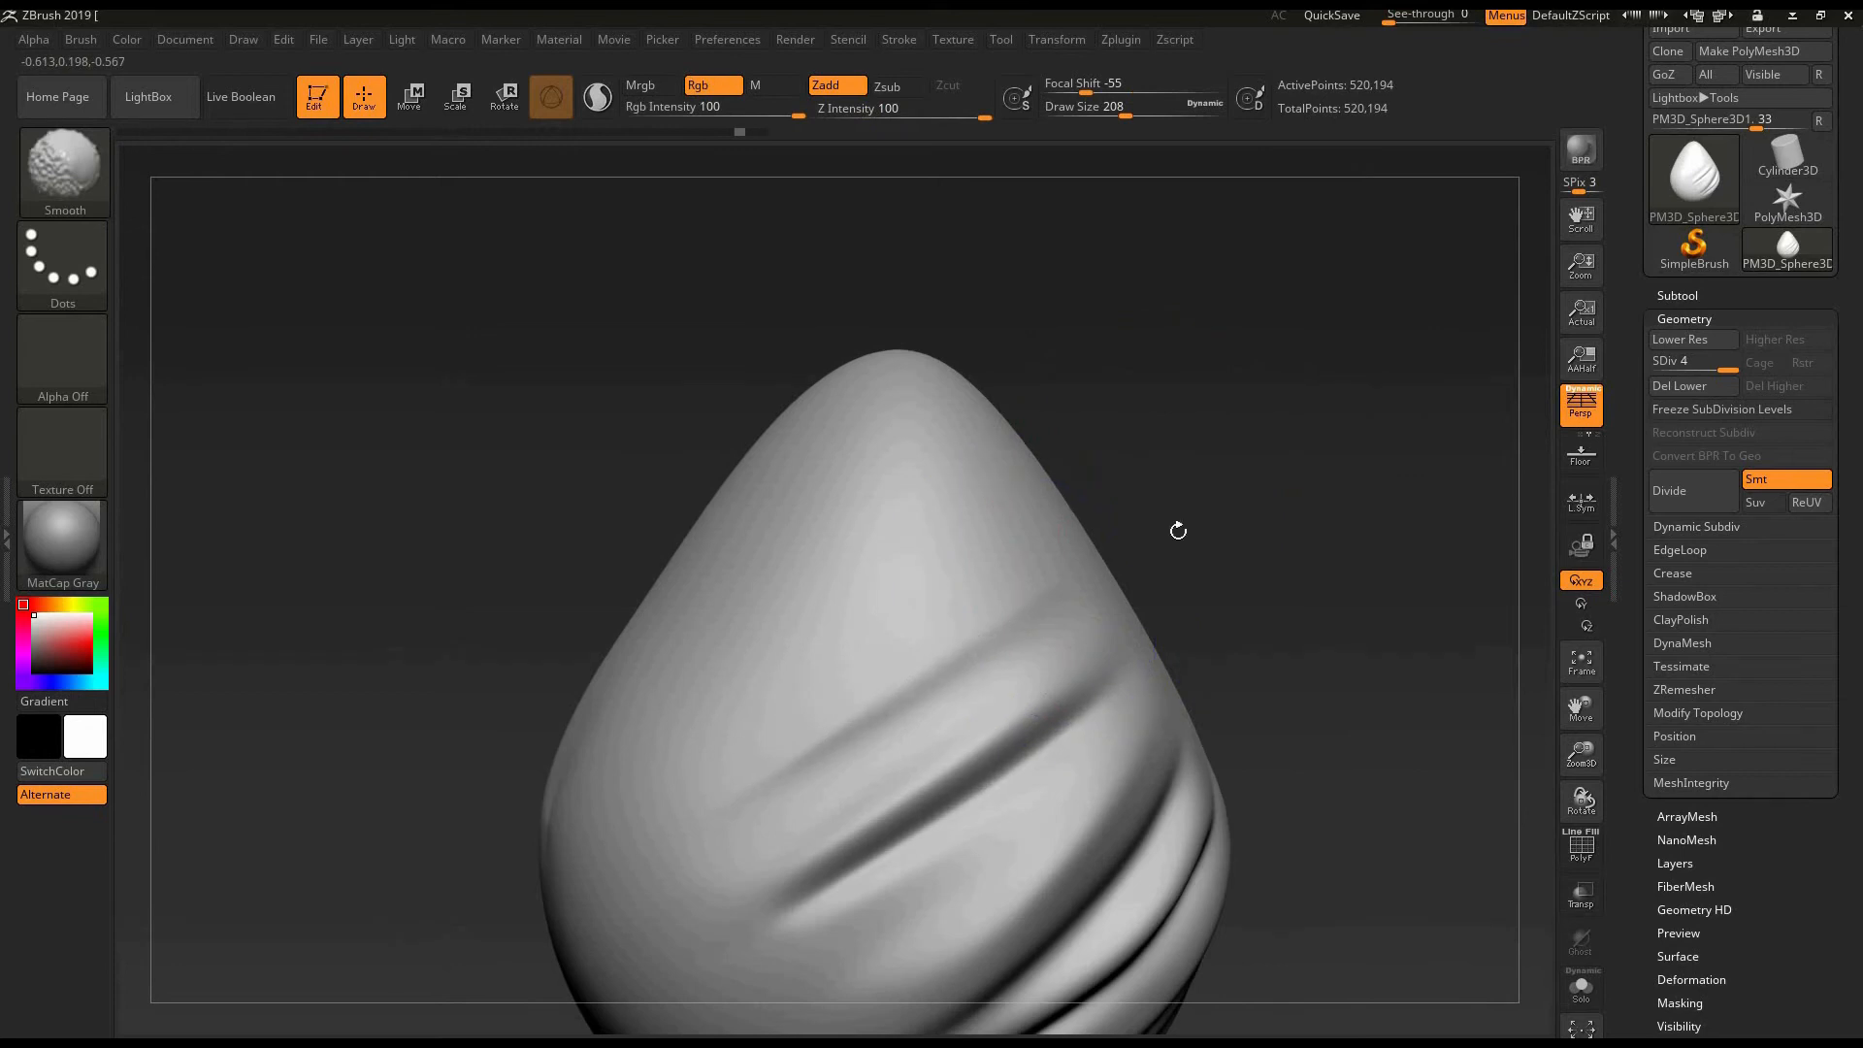
- Inflate a diagonal ridge above the uppermost folds with the Inflat brush at draw sizes of 64 and 76
mouse_move(1149, 511)
left_mouse_down()
mouse_move(1189, 512)
mouse_move(1186, 495)
left_mouse_up()
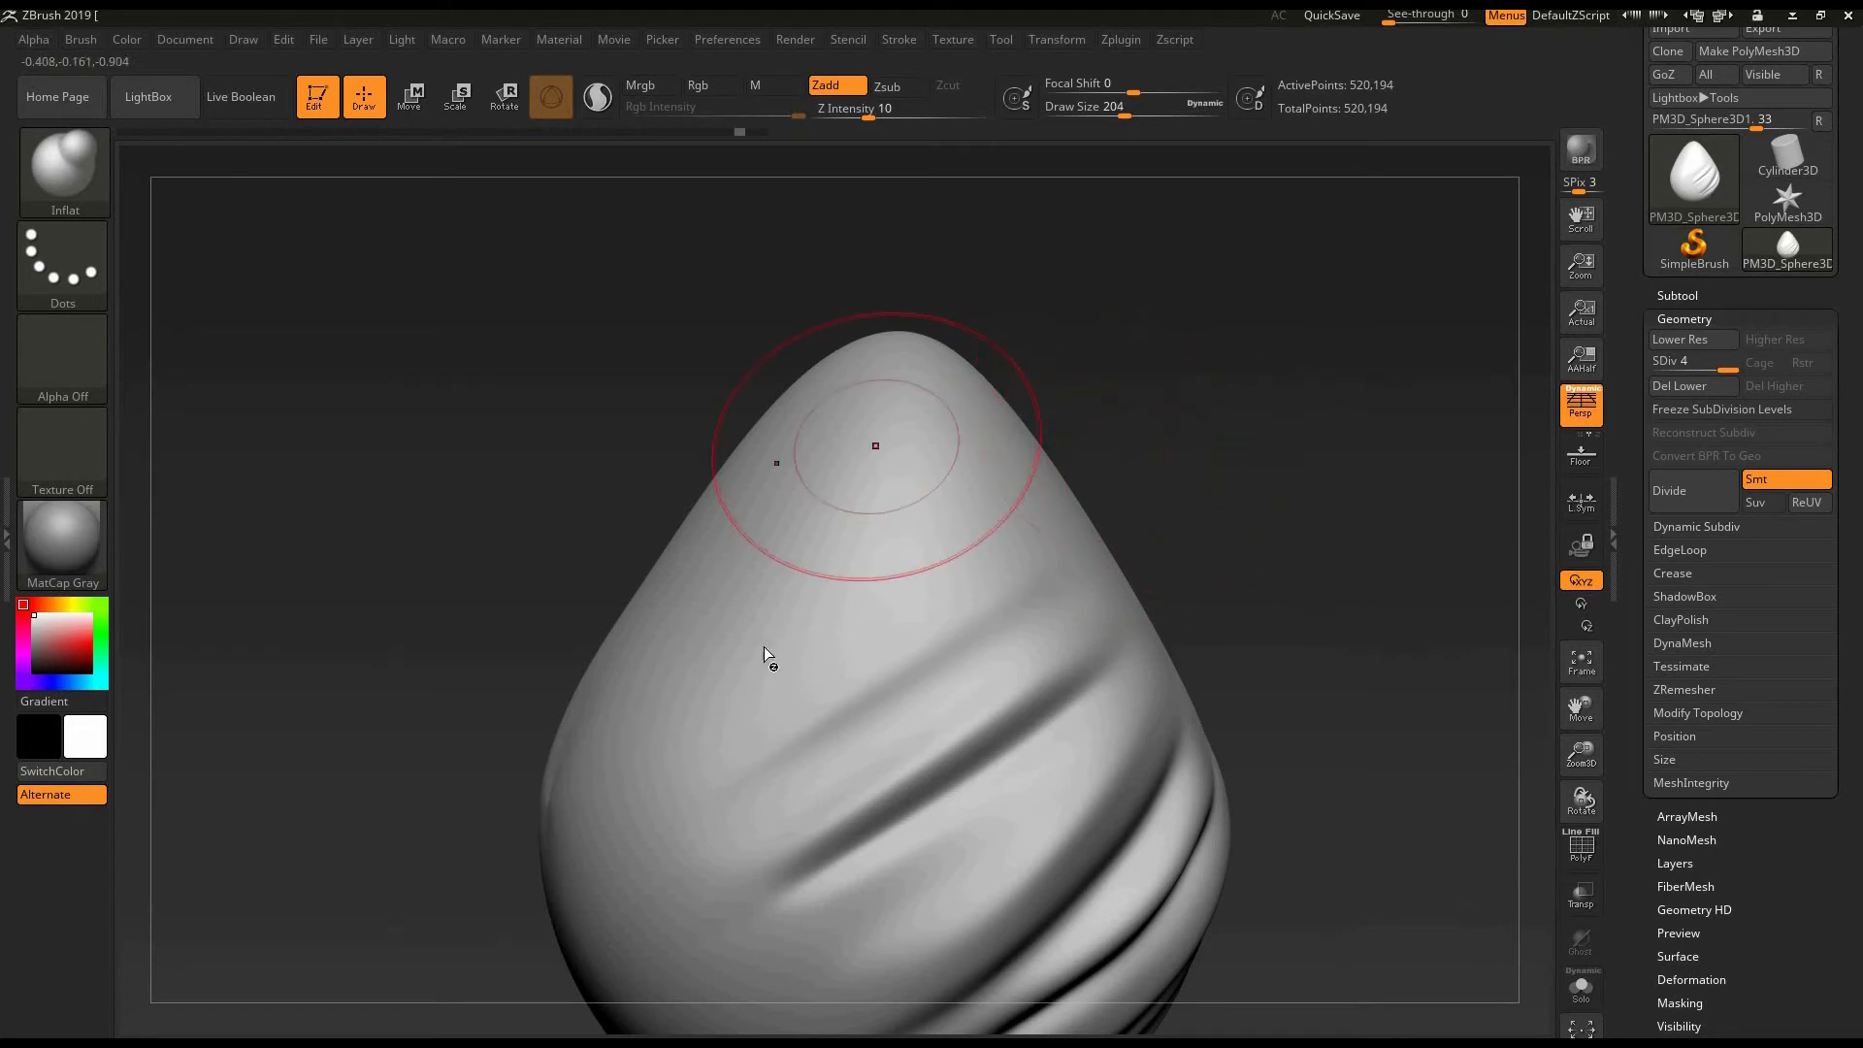
key("bracketleft")
key("bracketleft")
key("bracketleft")
key("bracketleft")
key("bracketleft")
key("bracketleft")
key("bracketleft")
key("bracketleft")
key("bracketleft")
key("bracketleft")
key("bracketleft")
key("bracketleft")
key("bracketleft")
key("bracketleft")
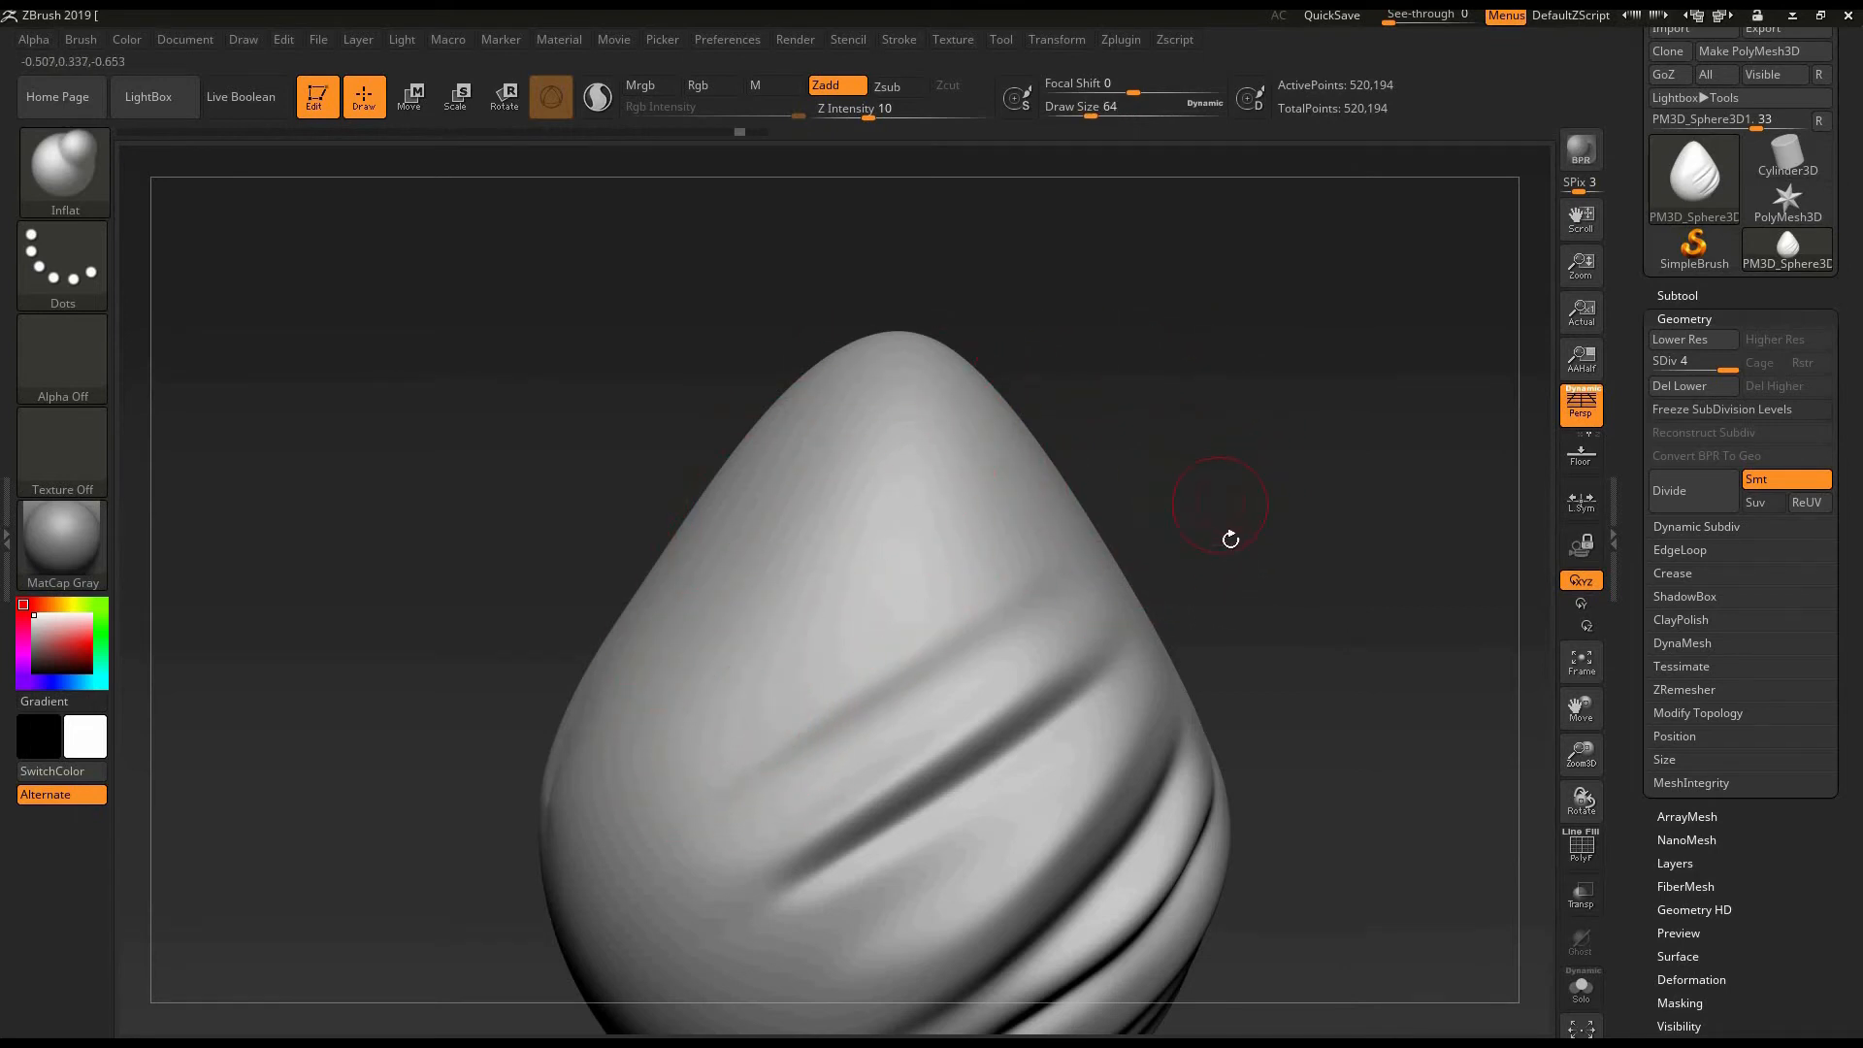
mouse_move(1230, 536)
left_mouse_down()
mouse_move(1217, 551)
mouse_move(1224, 509)
left_mouse_up()
left_click_drag(885, 630, 1043, 528)
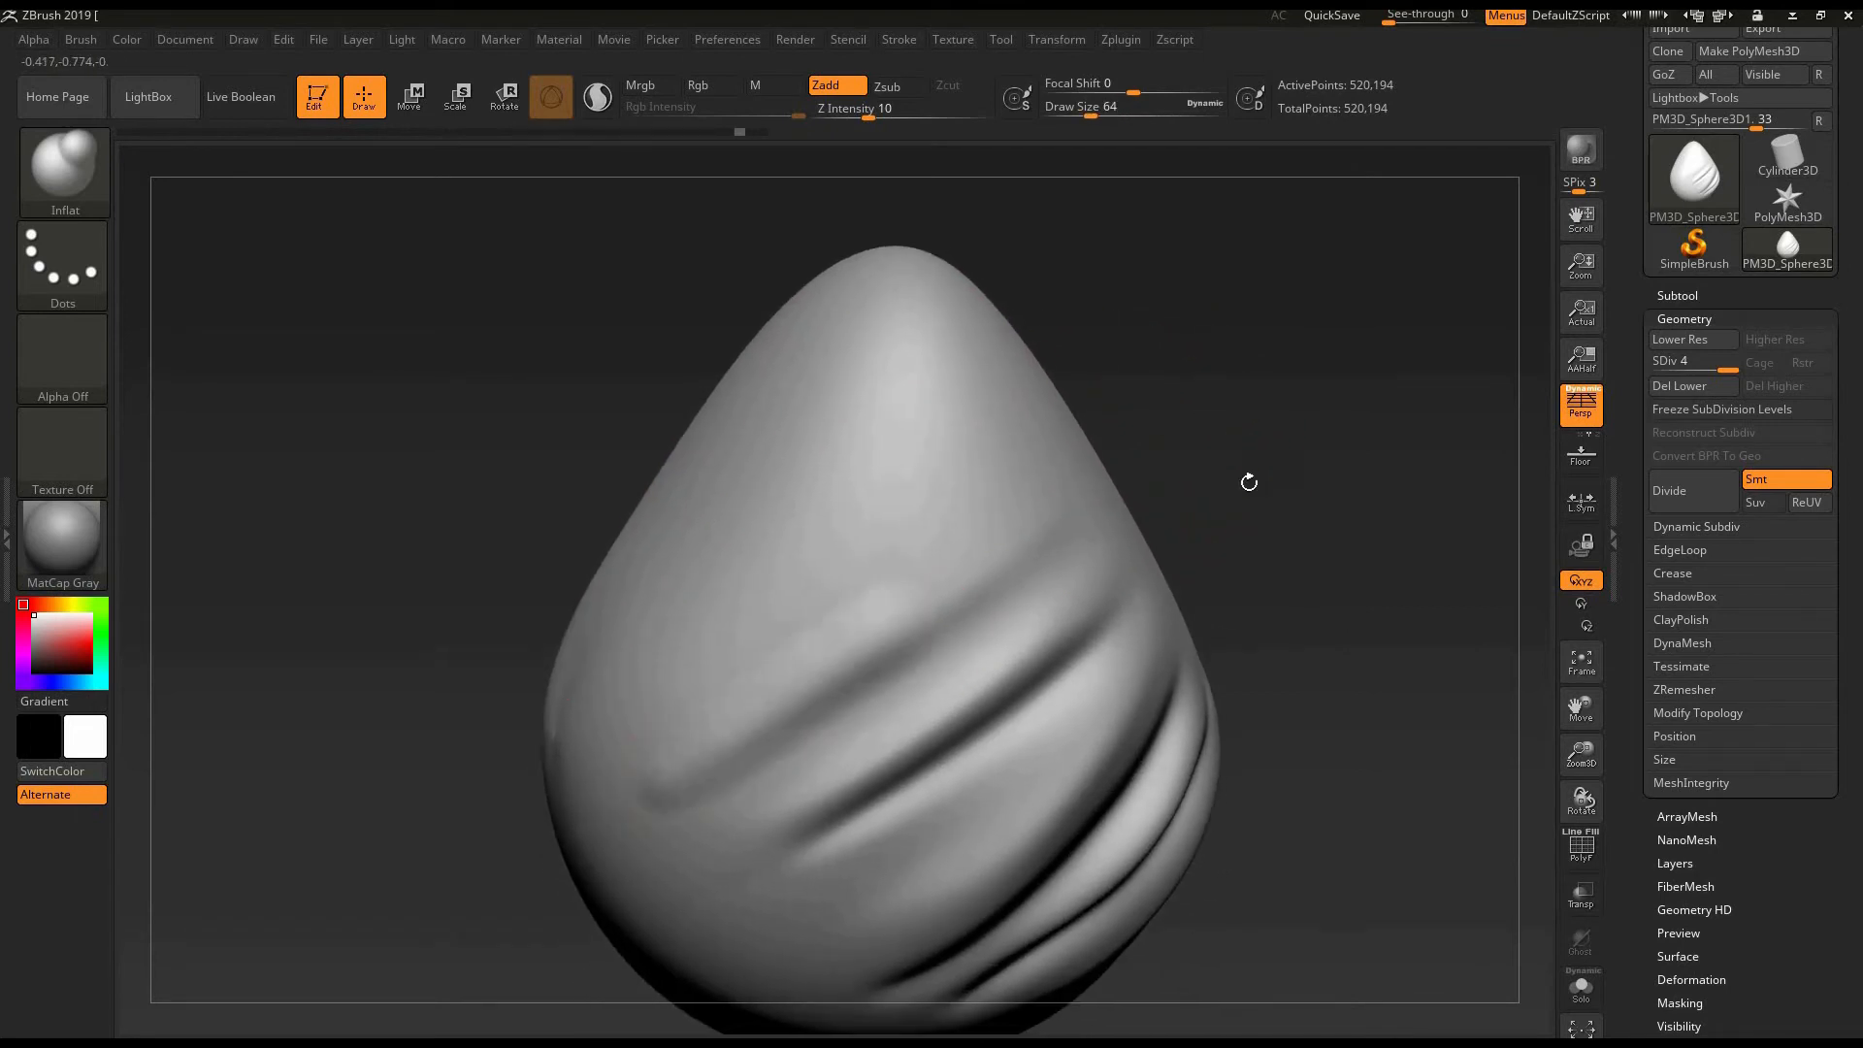
key("bracketright")
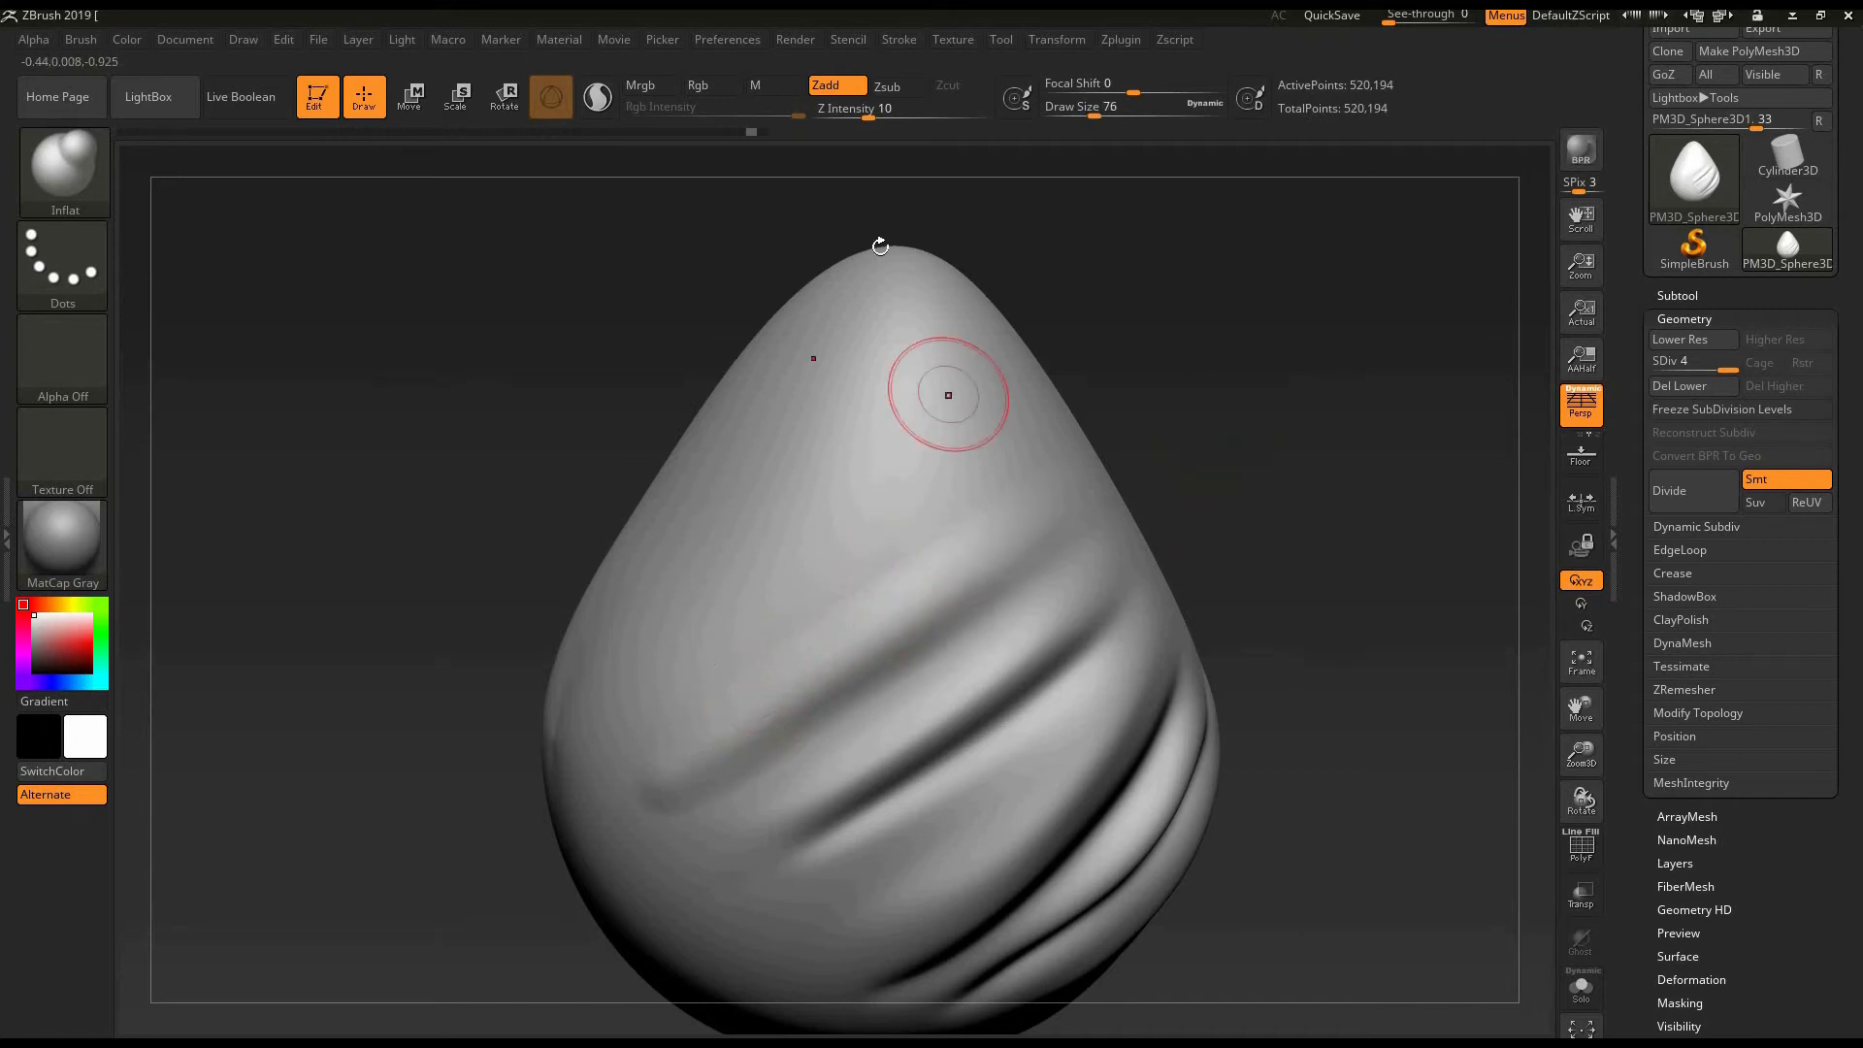
key("bracketright")
key("bracketright")
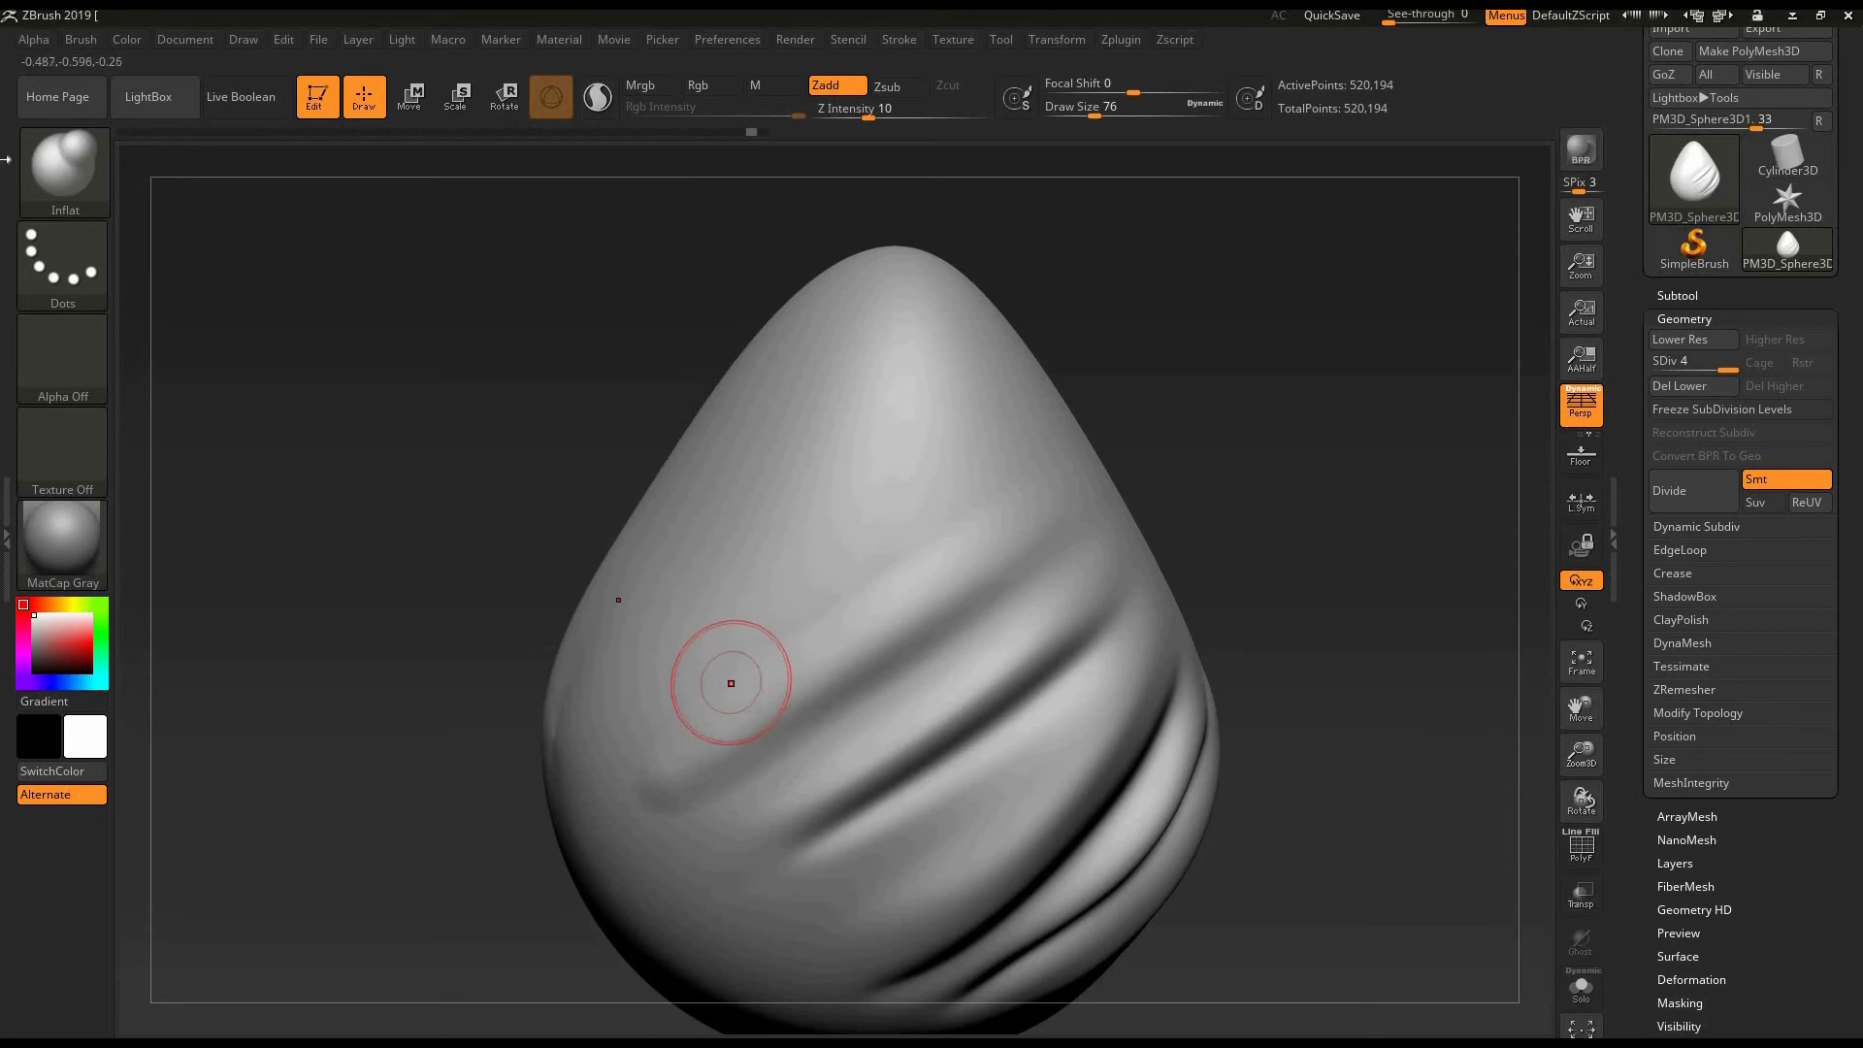
- Try pulling the egg's tip up into a long, narrow horn with the Move brush at a draw size of 196
left_click(92, 170)
left_click(1115, 505)
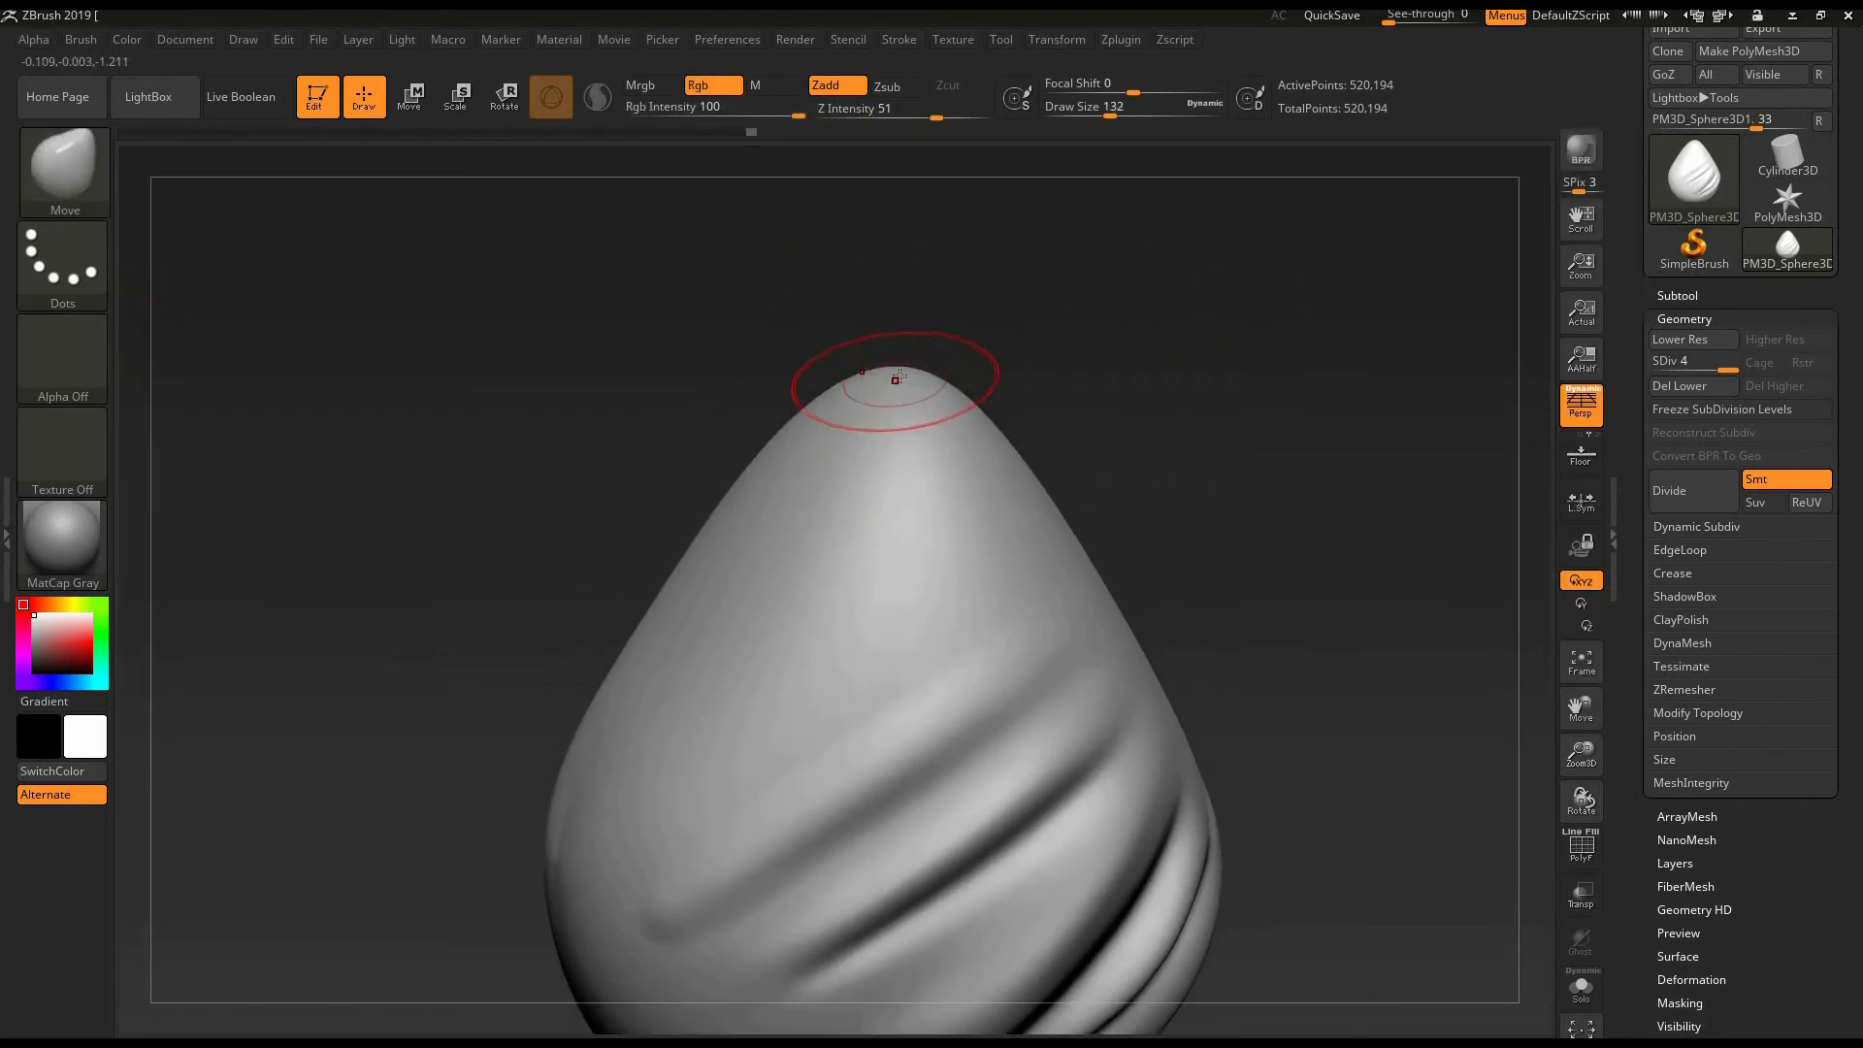
left_click_drag(917, 275, 922, 175)
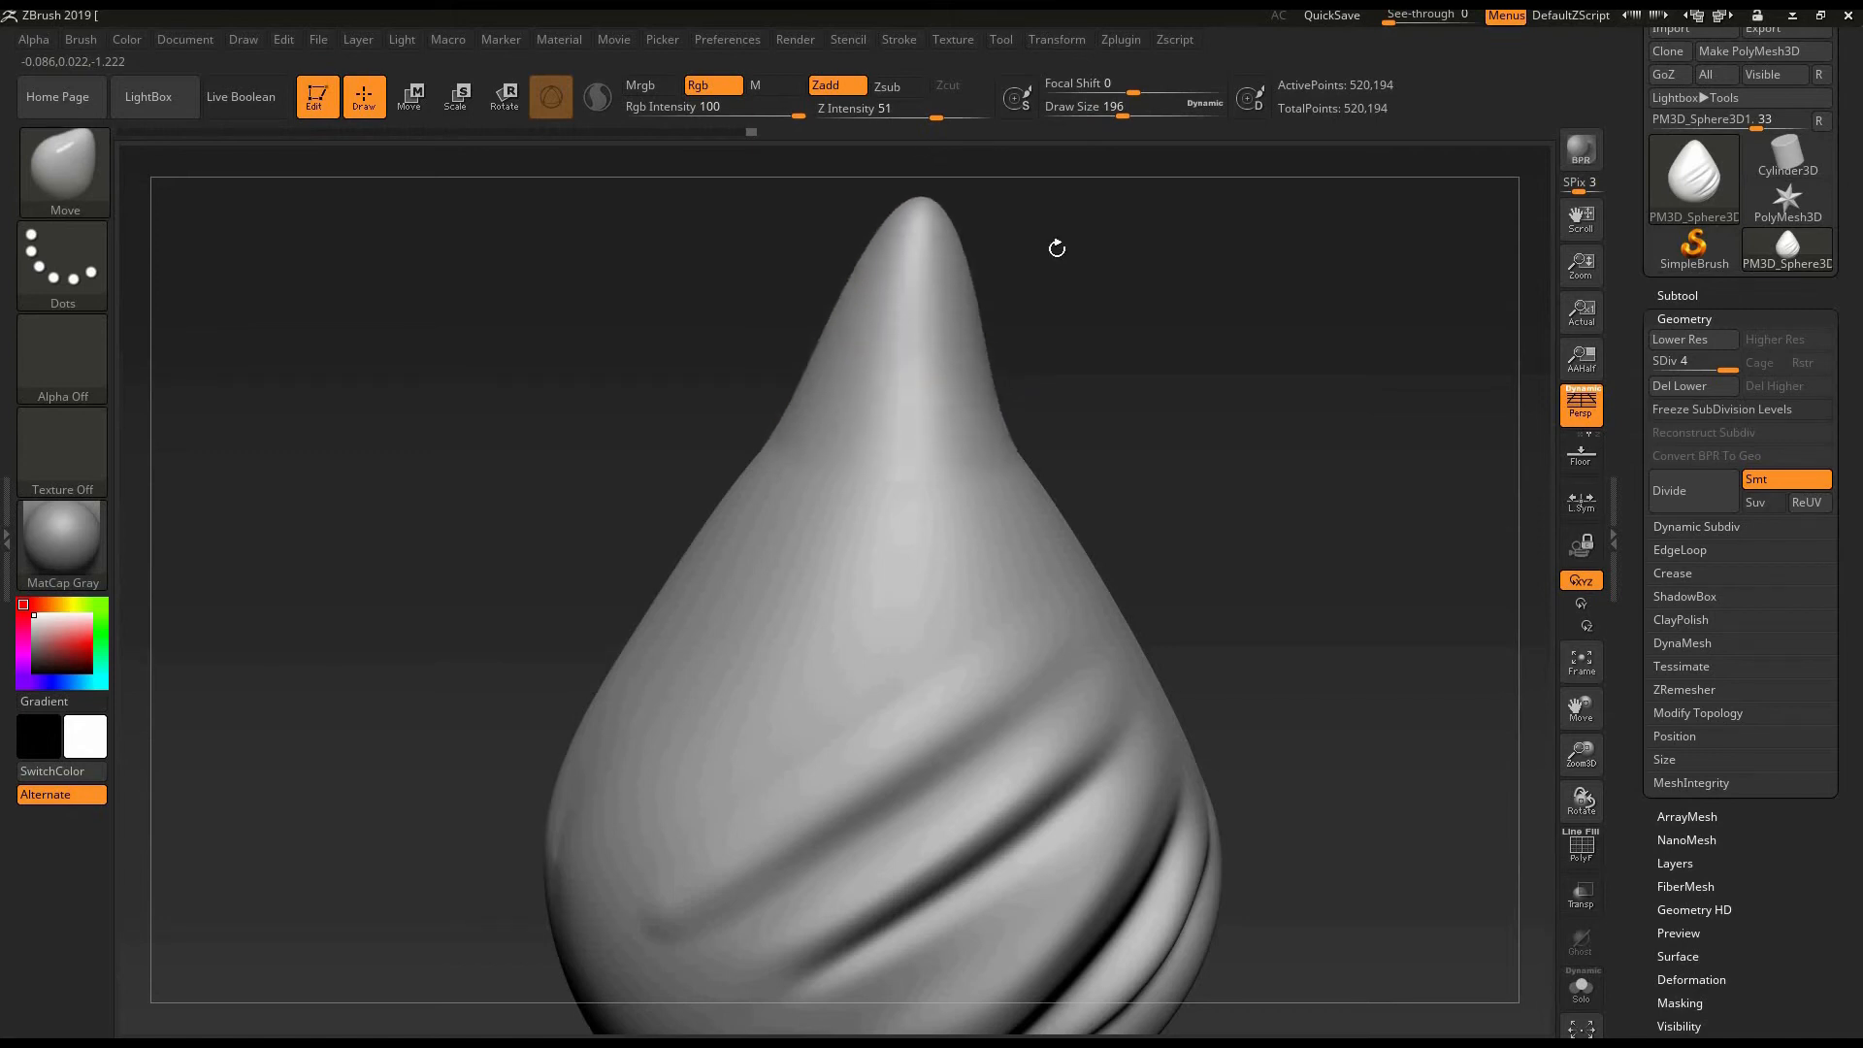
left_click_drag(1067, 291, 1029, 506, "alt")
left_click_drag(883, 382, 919, 208)
left_click_drag(1059, 388, 1058, 457, "alt")
right_click_drag(901, 471, 894, 559, "alt")
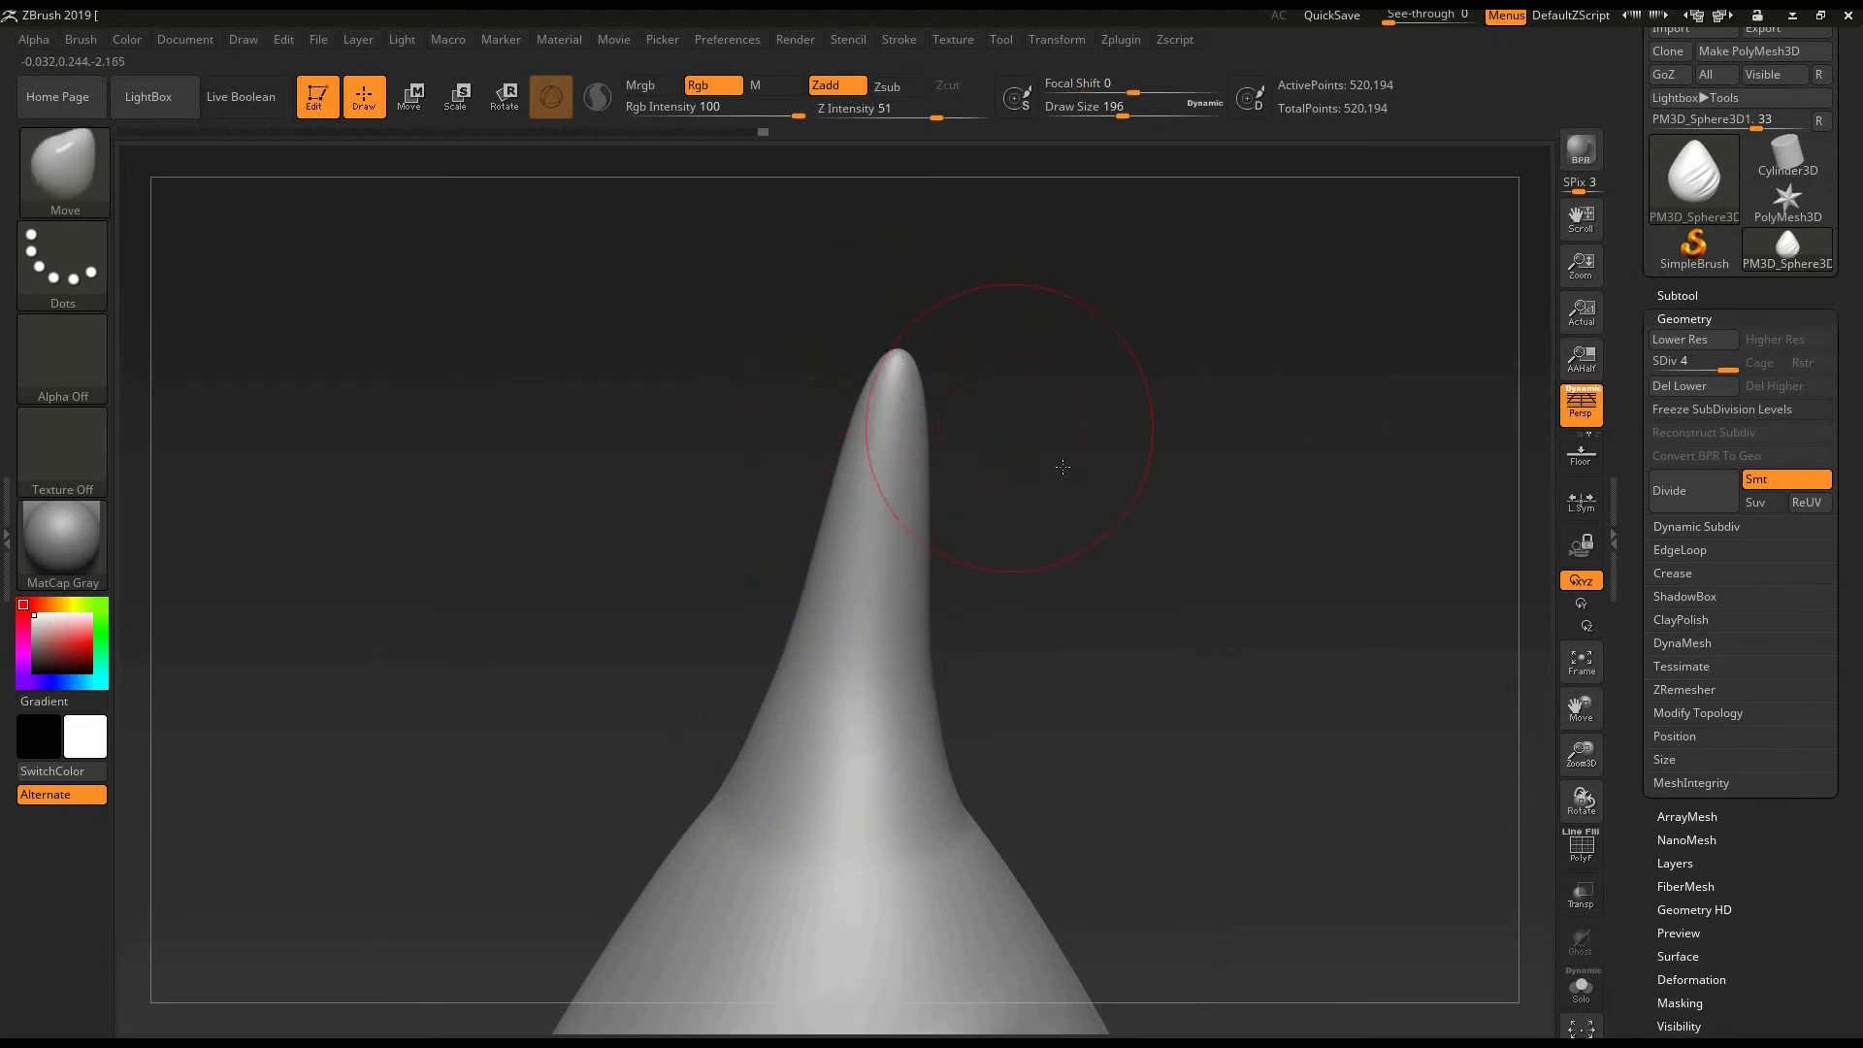
left_click_drag(1062, 467, 1094, 483)
- Select the Inflat brush and thicken the horn along its length at a Z intensity of 10
key("b")
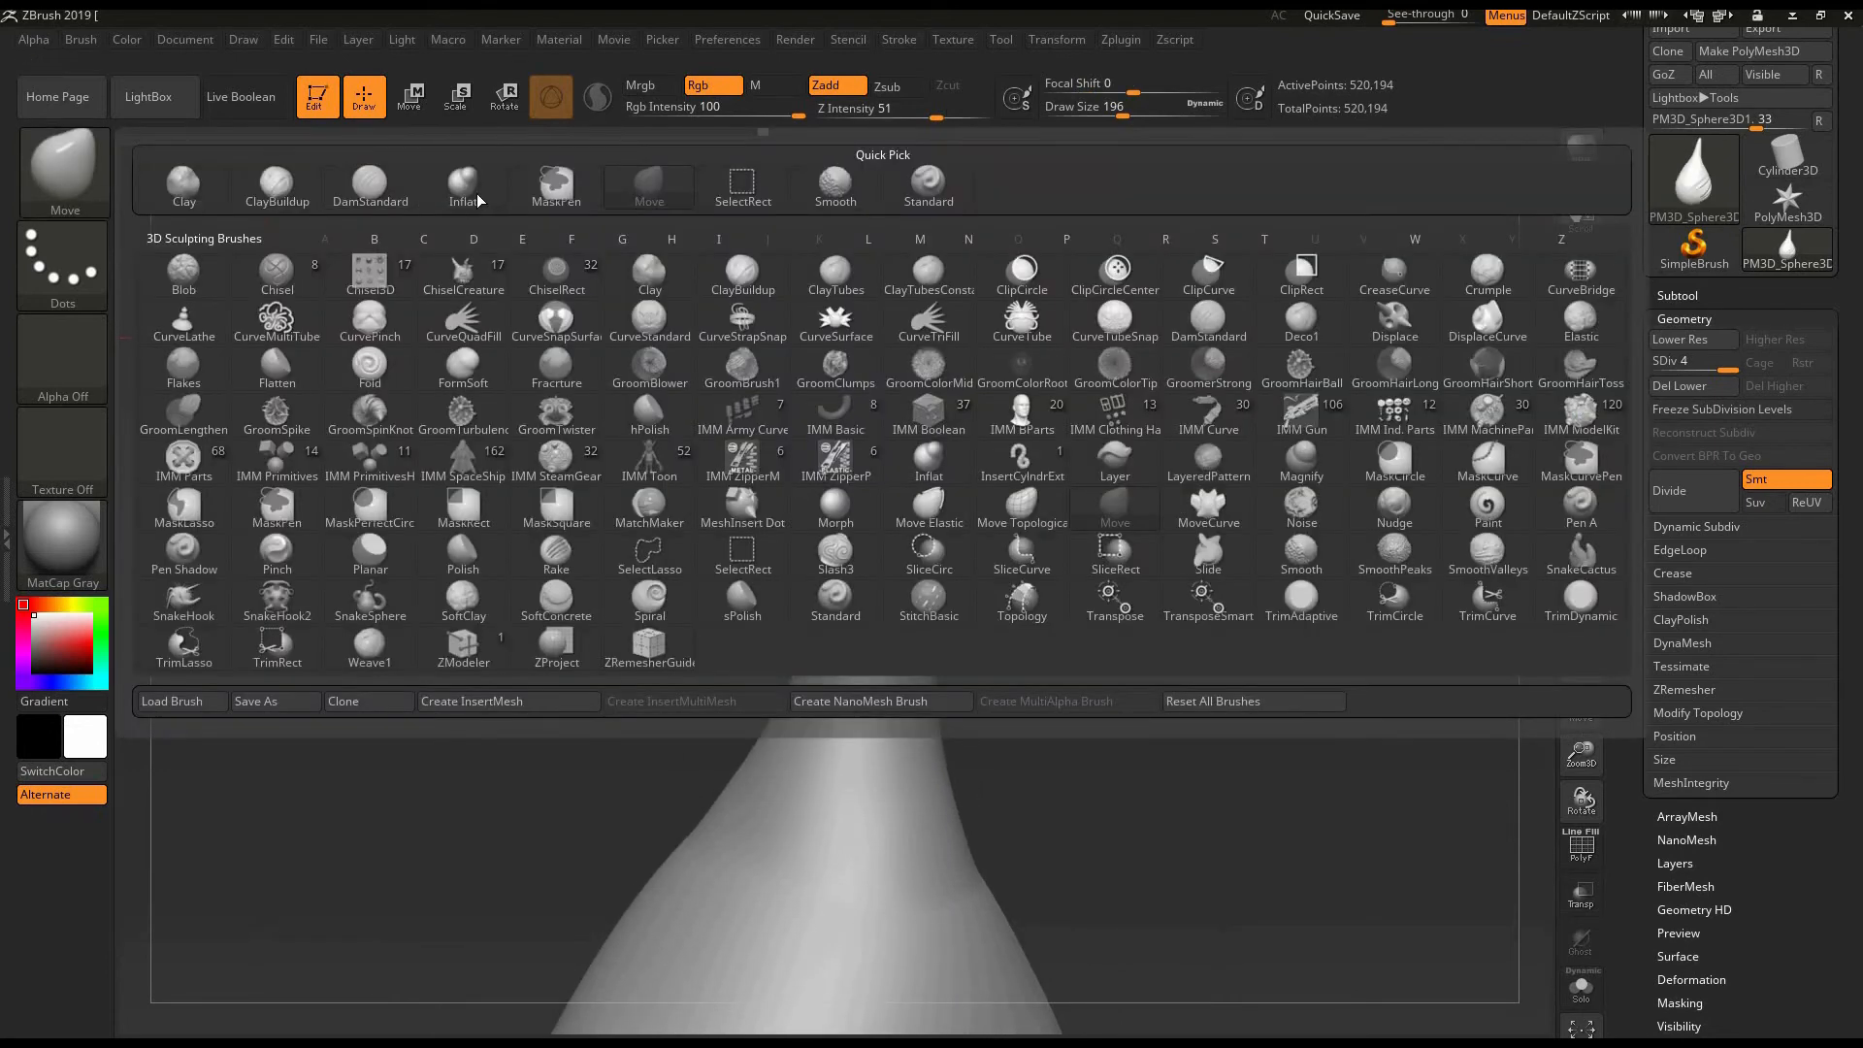
key("i")
key("n")
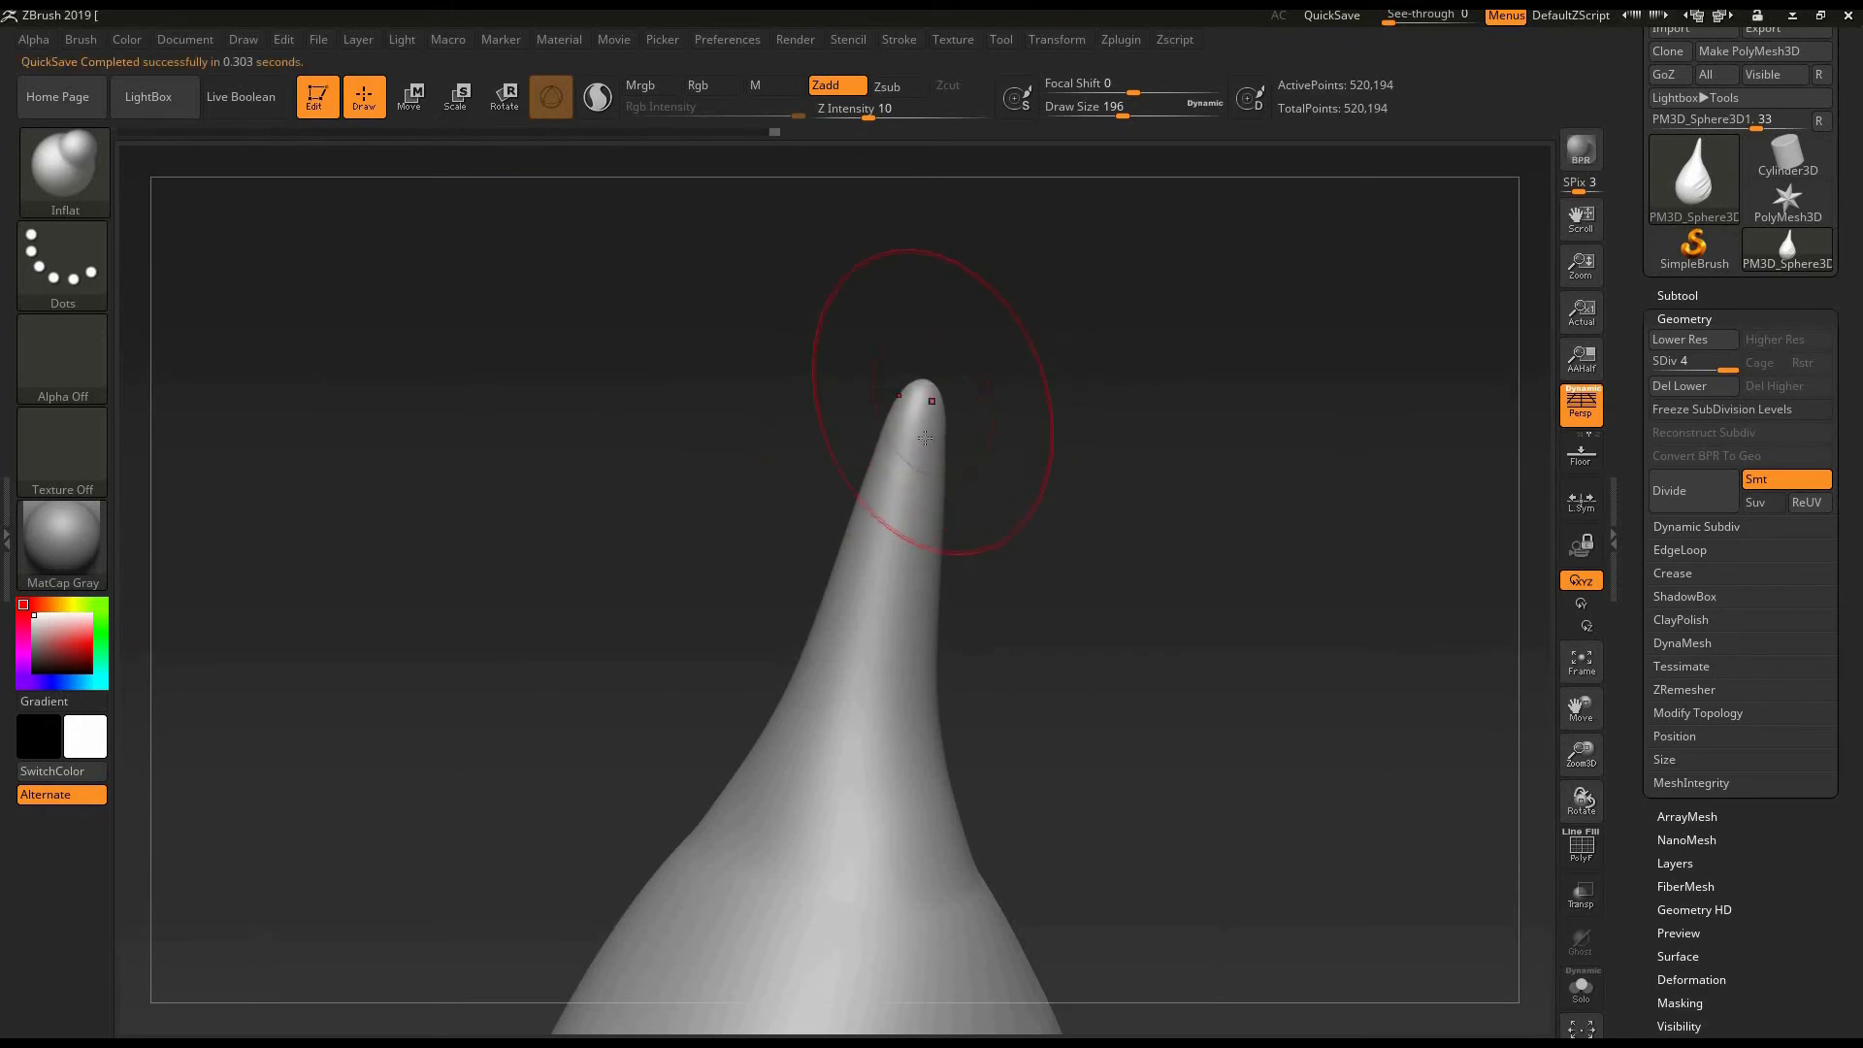
left_click_drag(922, 408, 910, 585)
left_click_drag(1018, 554, 971, 469)
key("shift")
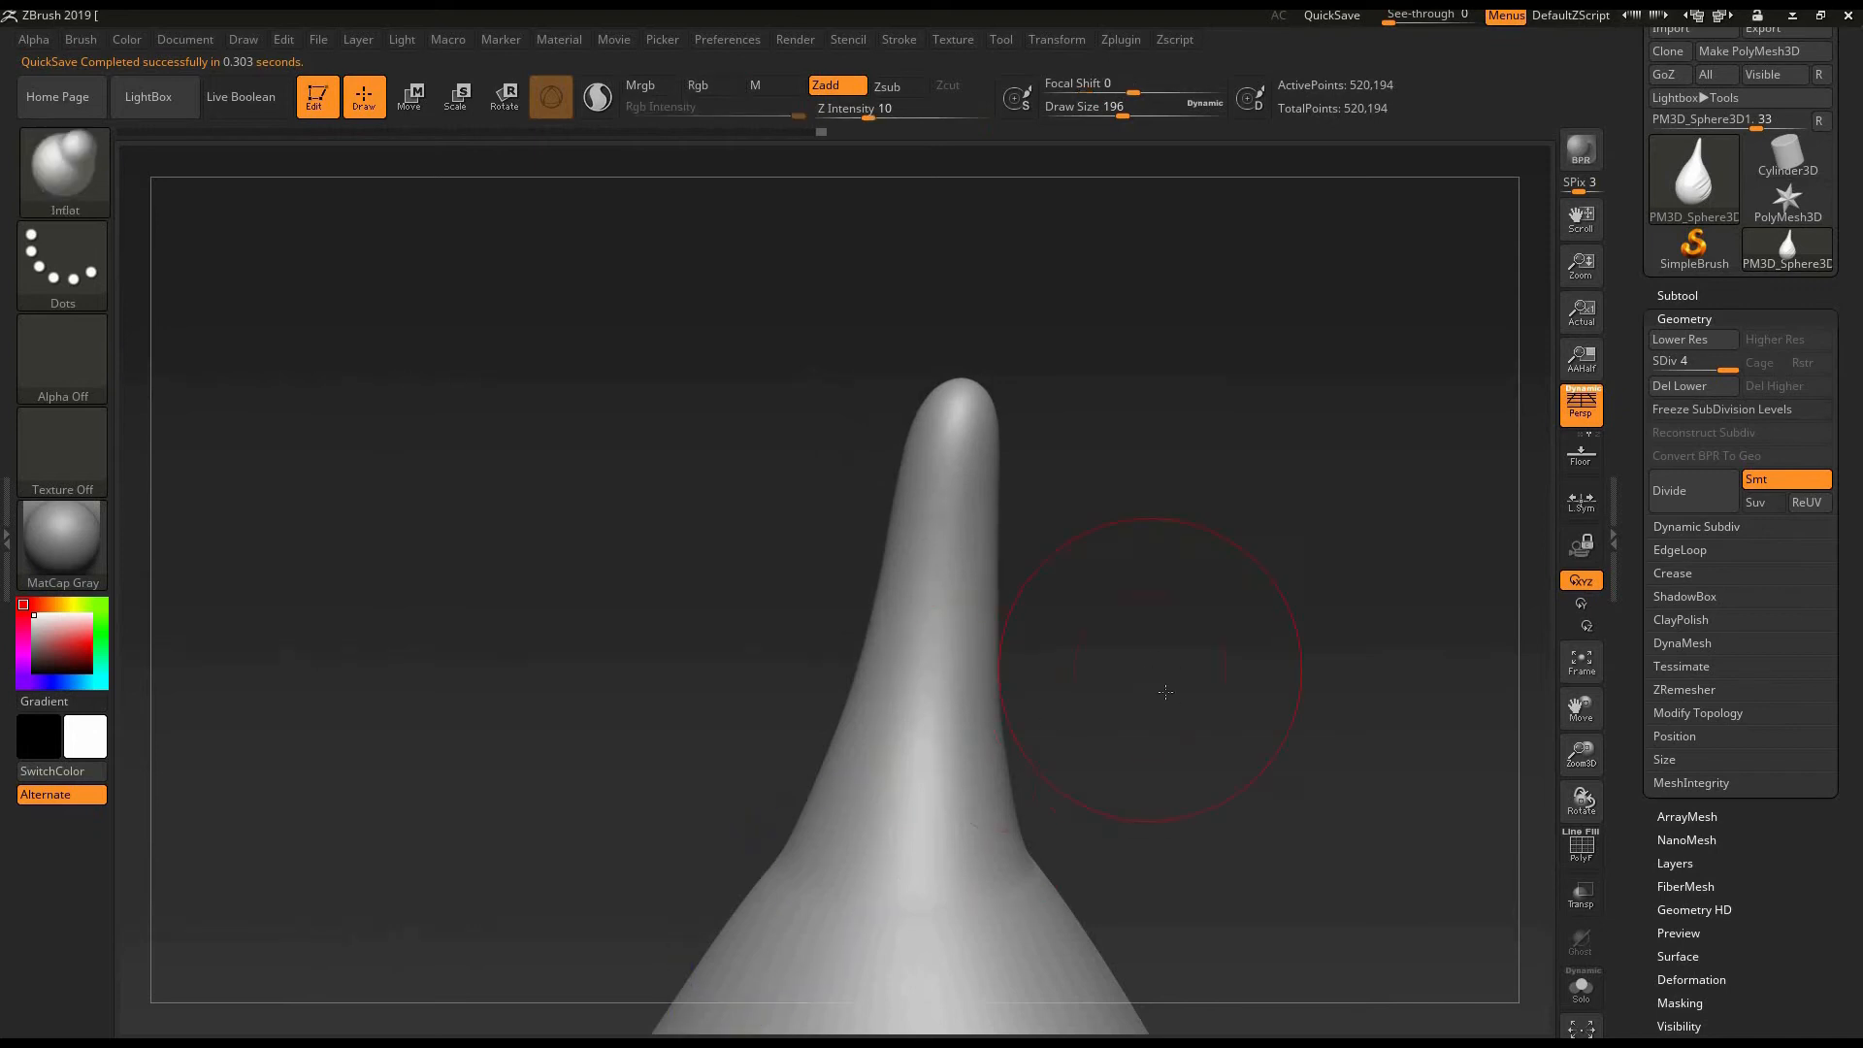
mouse_move(1146, 677)
left_mouse_down()
mouse_move(1067, 708)
mouse_move(881, 562)
left_mouse_up()
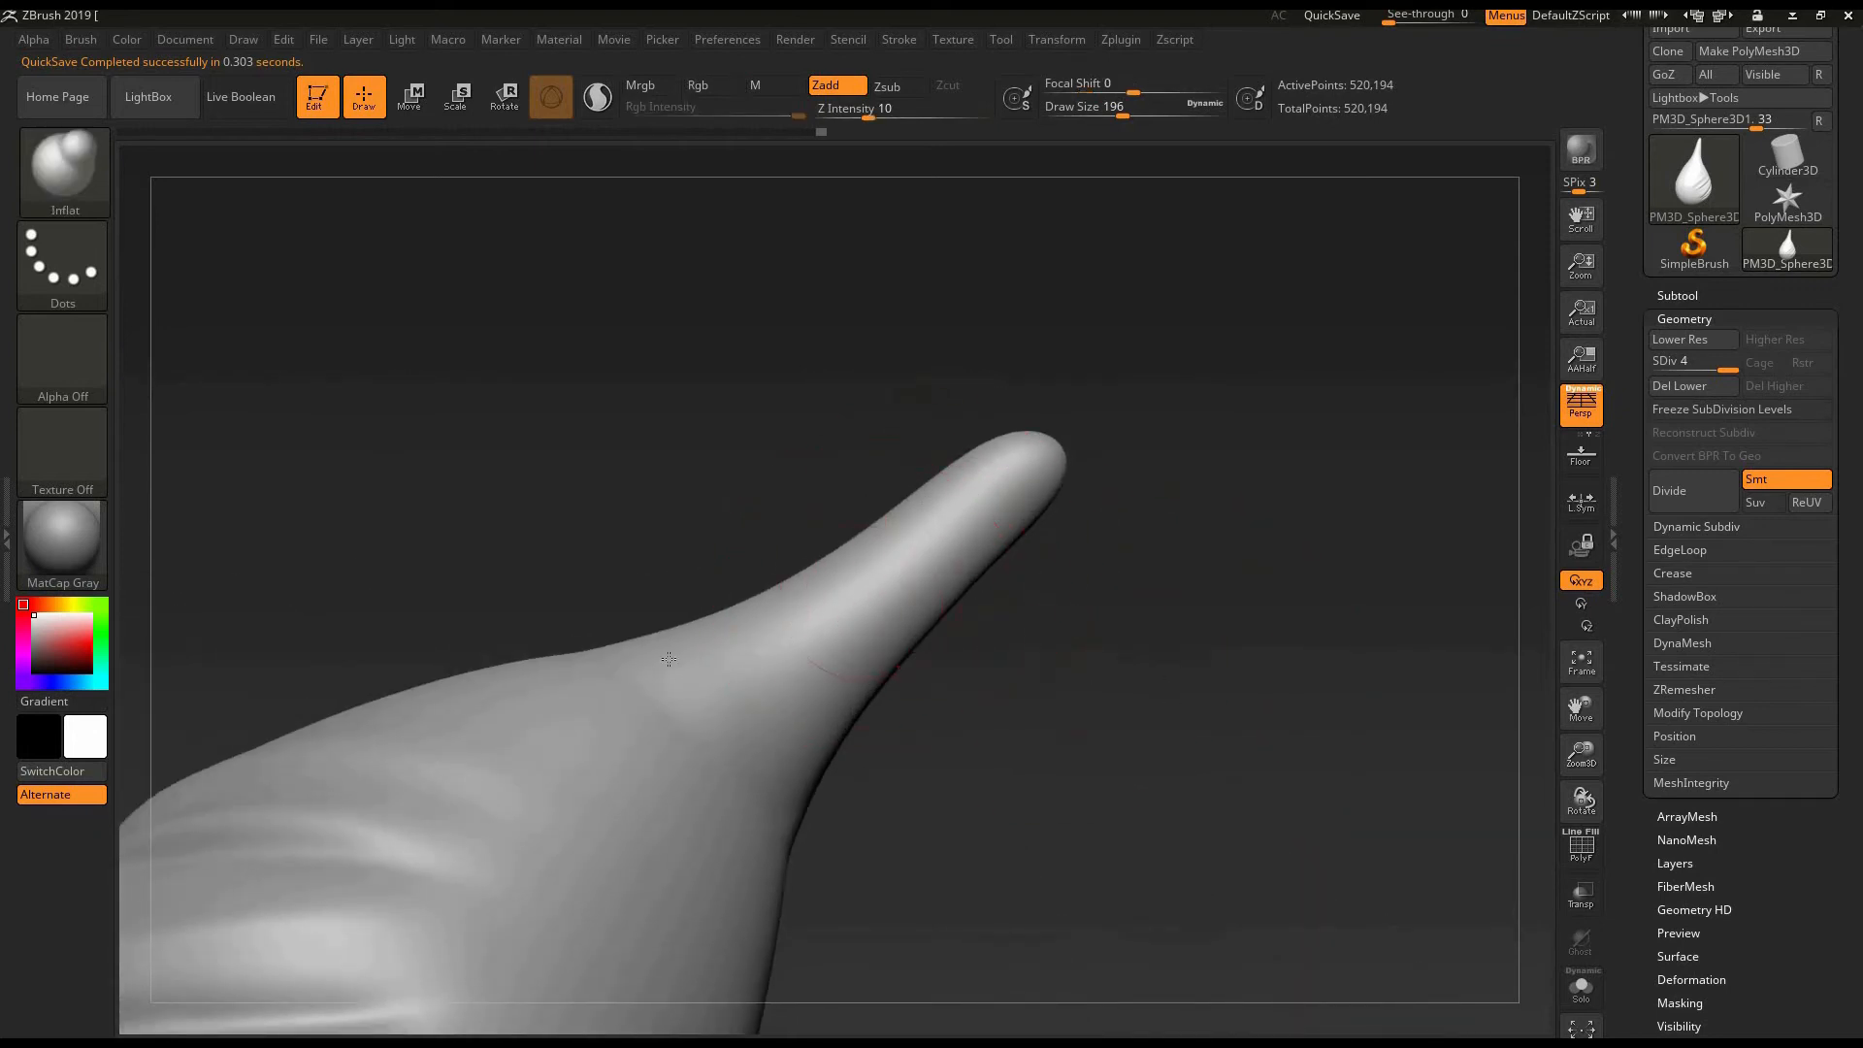
left_click_drag(653, 669, 971, 485)
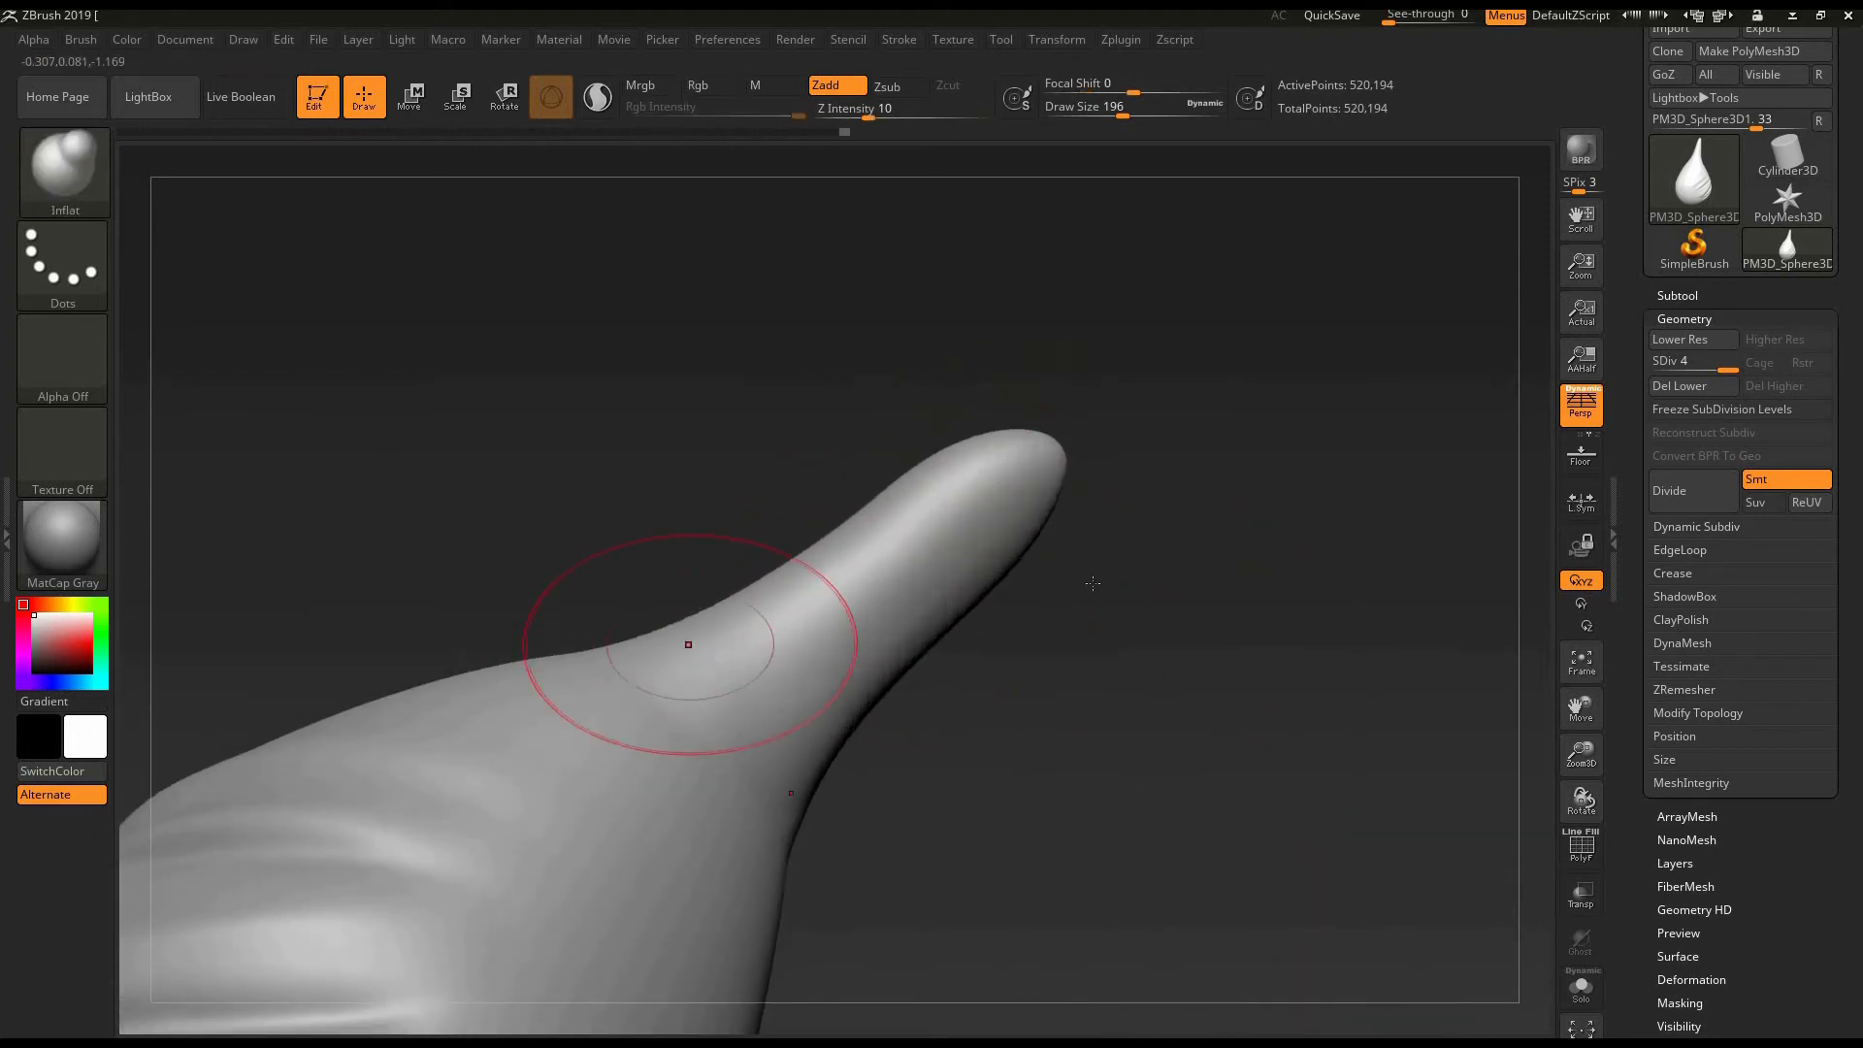
- Swell the horn further from several sides with Inflat and soften its surface and base with Smooth
left_click_drag(1116, 592, 1057, 607)
mouse_move(752, 674)
left_mouse_down()
mouse_move(775, 594)
mouse_move(727, 611)
mouse_move(812, 603)
mouse_move(799, 708)
left_mouse_up()
mouse_move(1160, 482)
left_mouse_down()
mouse_move(1155, 403)
mouse_move(1090, 520)
mouse_move(1116, 431)
left_mouse_up()
left_click_drag(1098, 519, 946, 649, "shift")
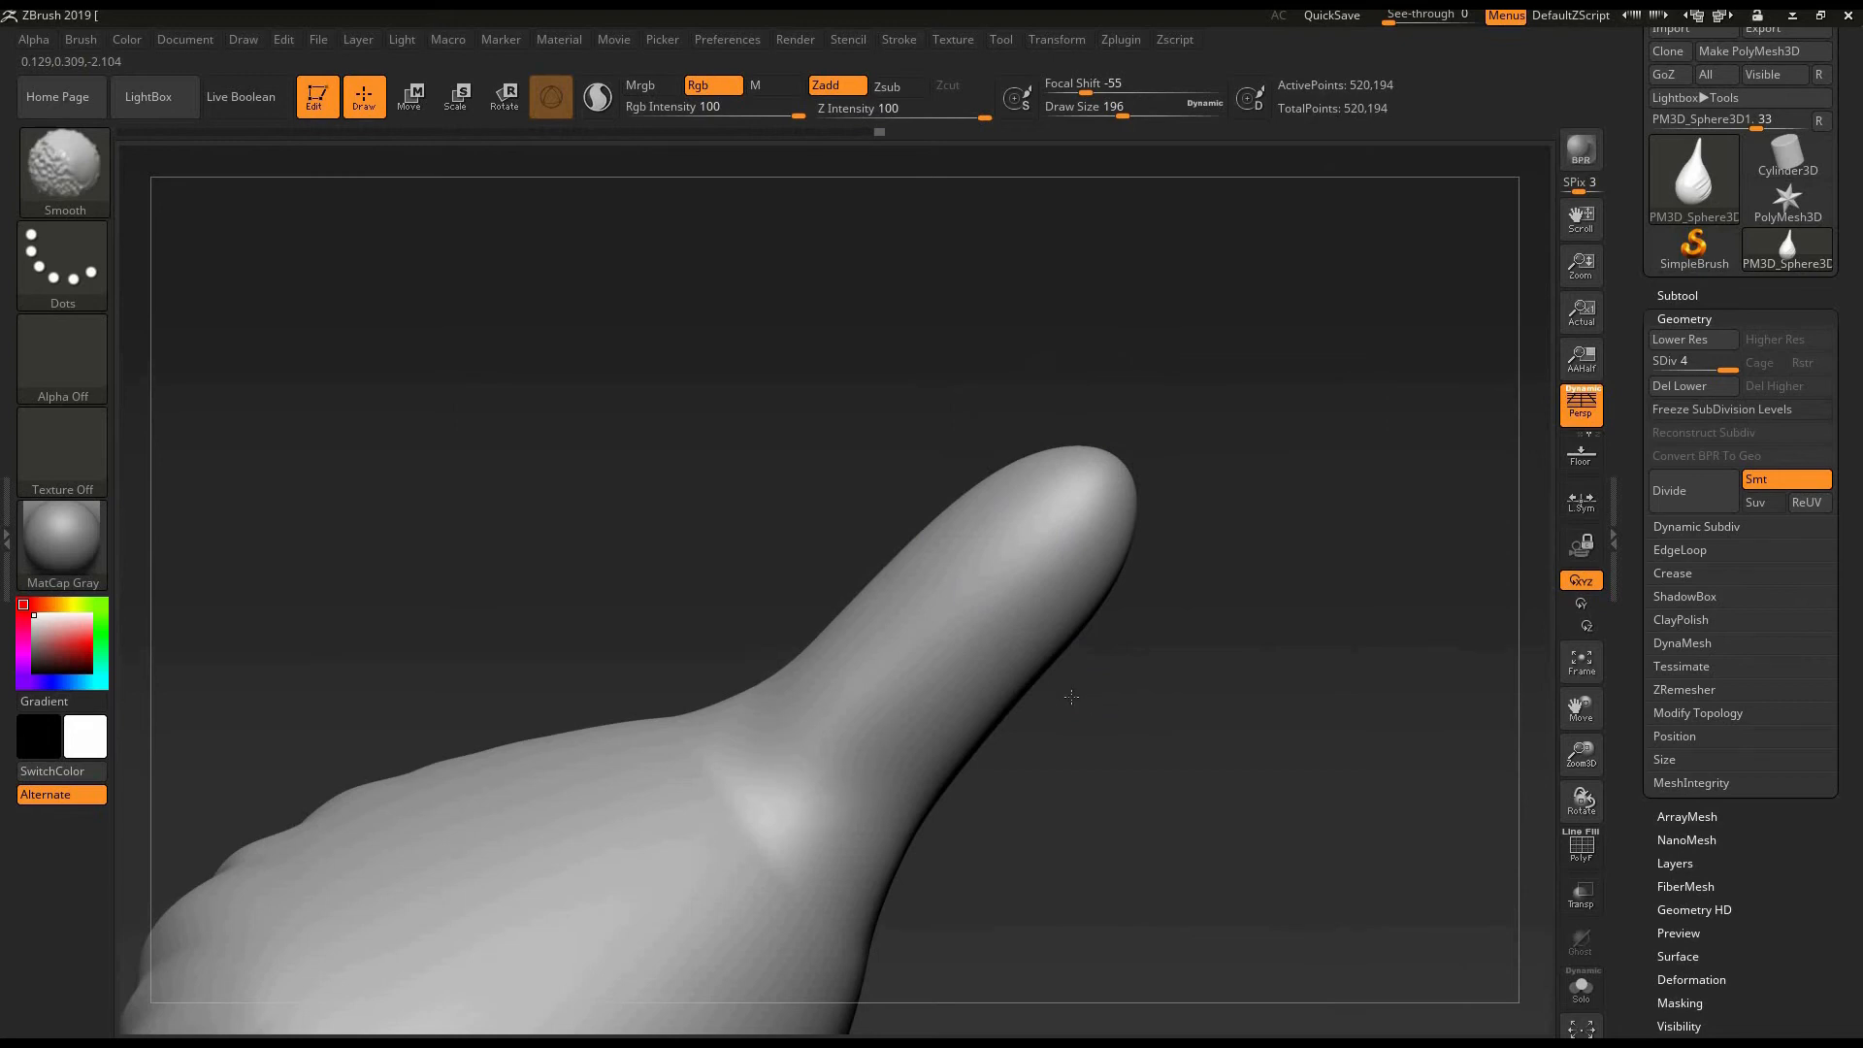
left_click_drag(1071, 696, 1106, 706)
mouse_move(839, 708)
left_mouse_down()
mouse_move(999, 592)
mouse_move(1066, 611)
mouse_move(873, 738)
mouse_move(1029, 718)
left_mouse_up()
mouse_move(1186, 529)
left_mouse_down()
mouse_move(1160, 695)
mouse_move(1264, 644)
left_mouse_up()
mouse_move(1077, 664)
left_mouse_down()
mouse_move(1171, 649)
mouse_move(1121, 693)
mouse_move(1014, 665)
mouse_move(1116, 641)
left_mouse_up()
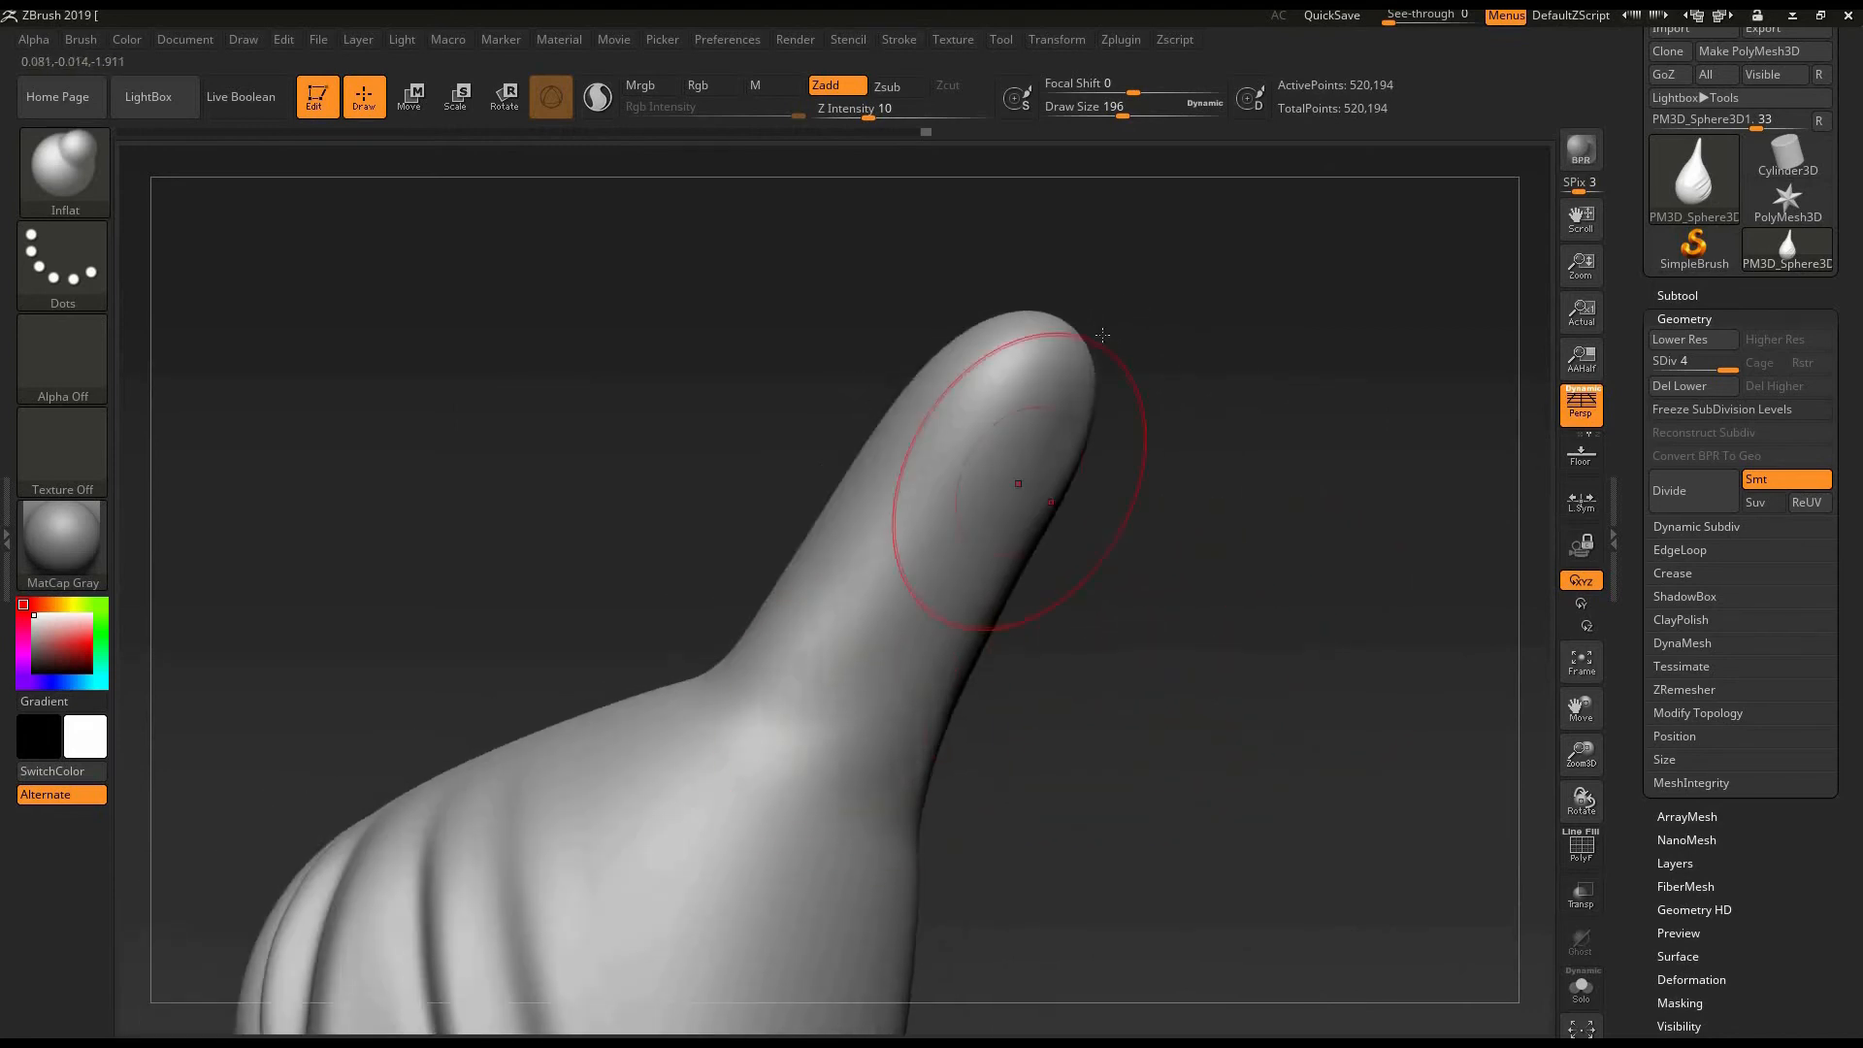
left_click_drag(1146, 513, 1075, 519)
left_click_drag(873, 519, 754, 652, "shift")
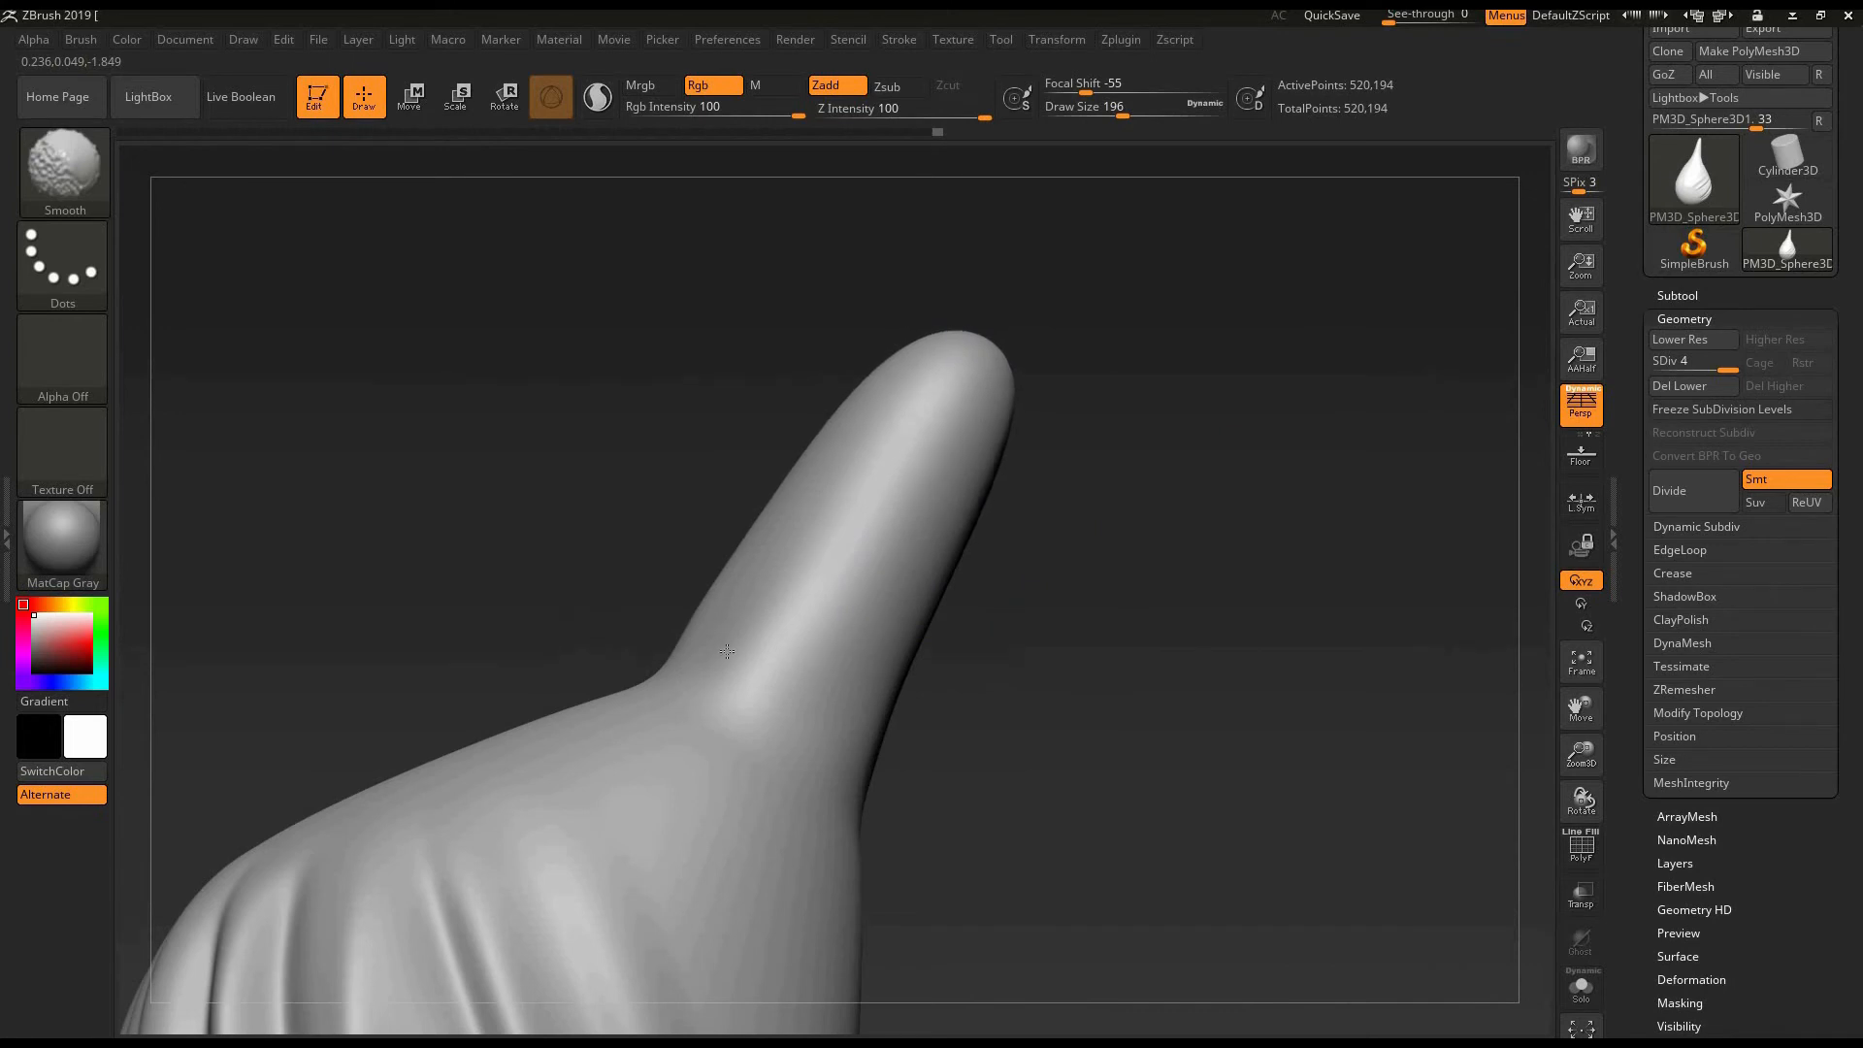
left_click_drag(1068, 653, 1155, 741)
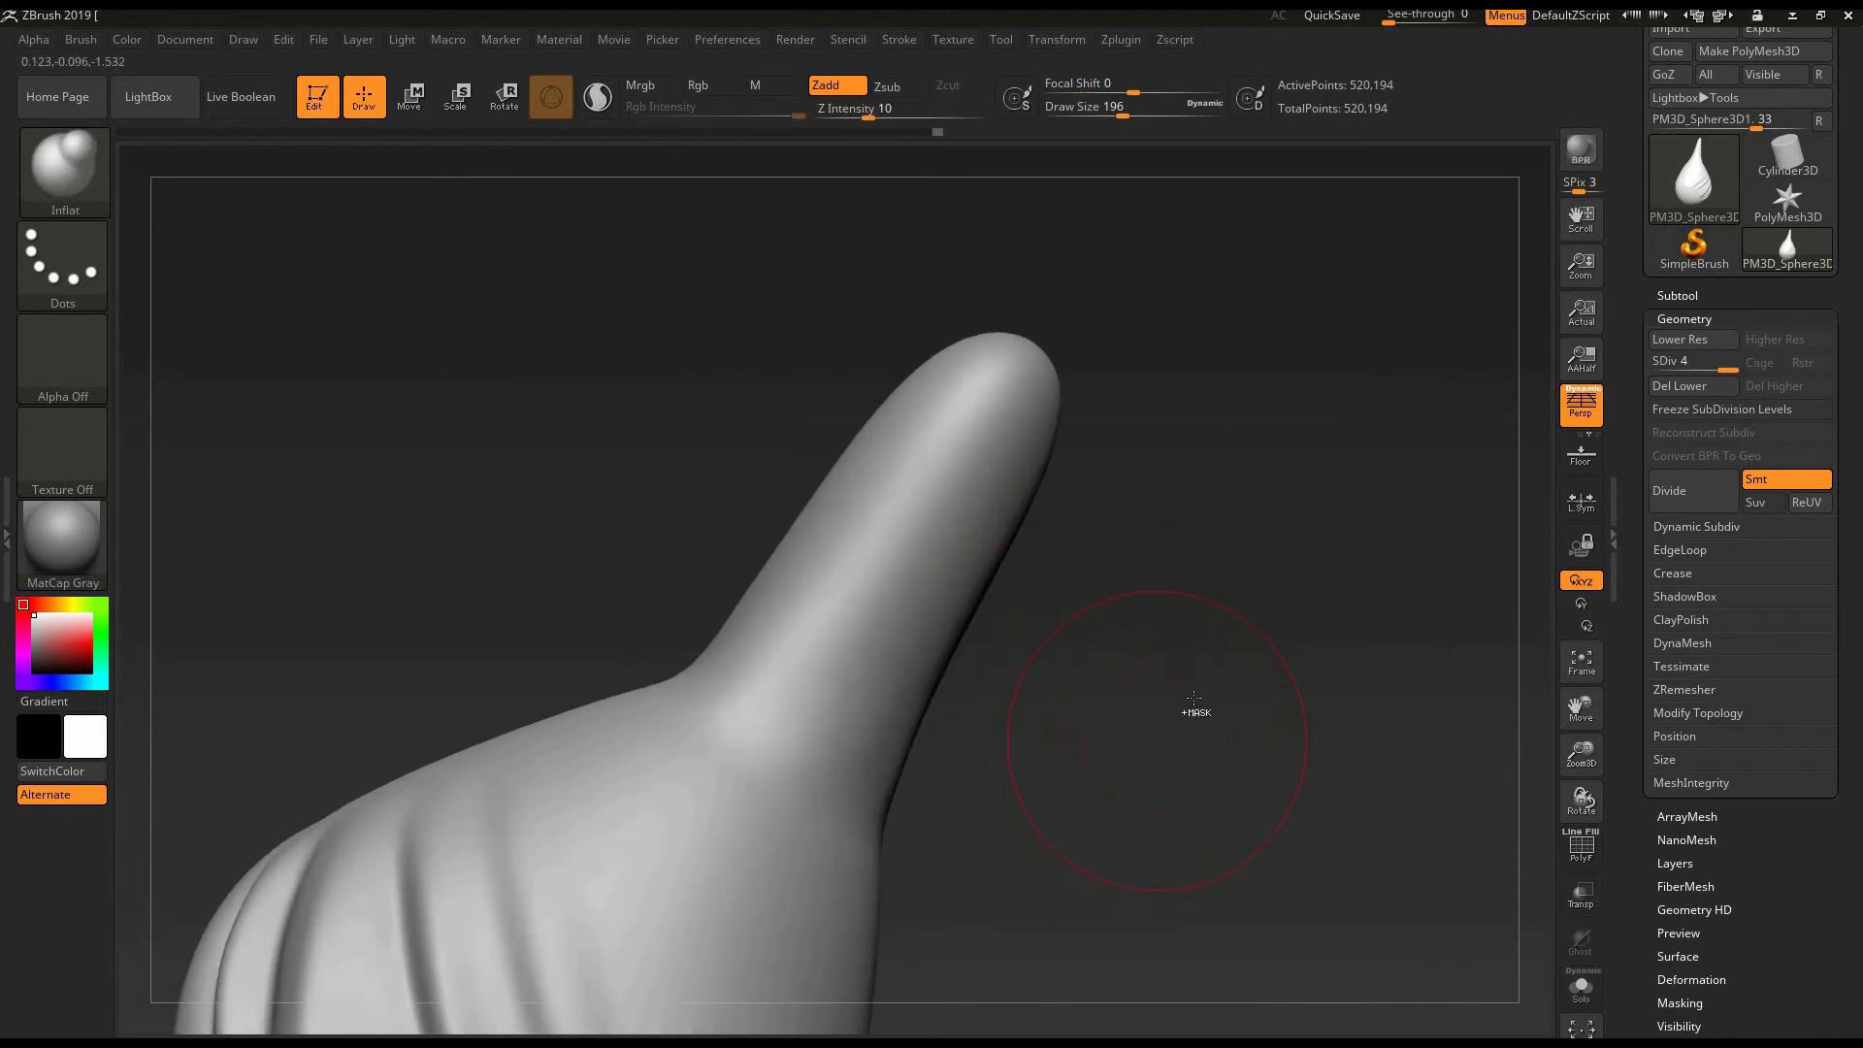
- Undo the horn's inflating, smoothing and pulling strokes back to the rounded egg tip
key("ctrl+z")
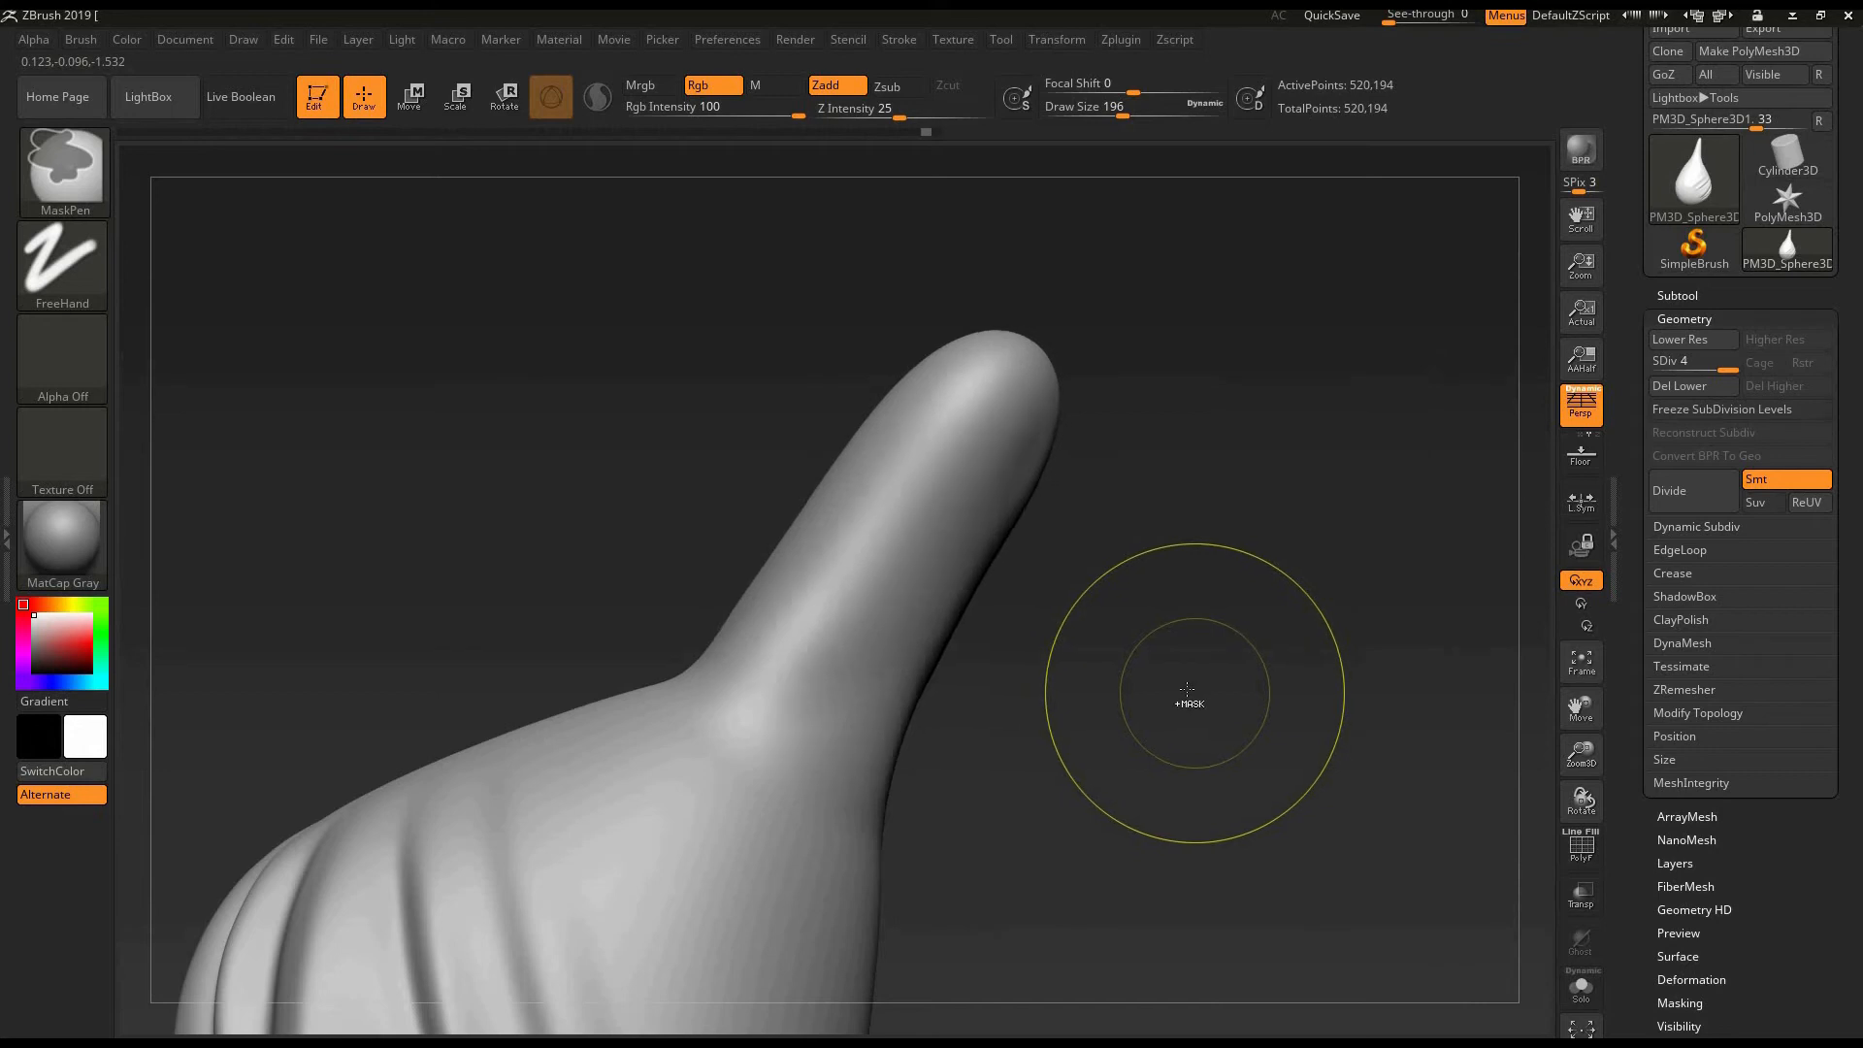
key("ctrl+z")
key("ctrl+z")
key("ctrl+z")
key("ctrl+z")
key("ctrl+z")
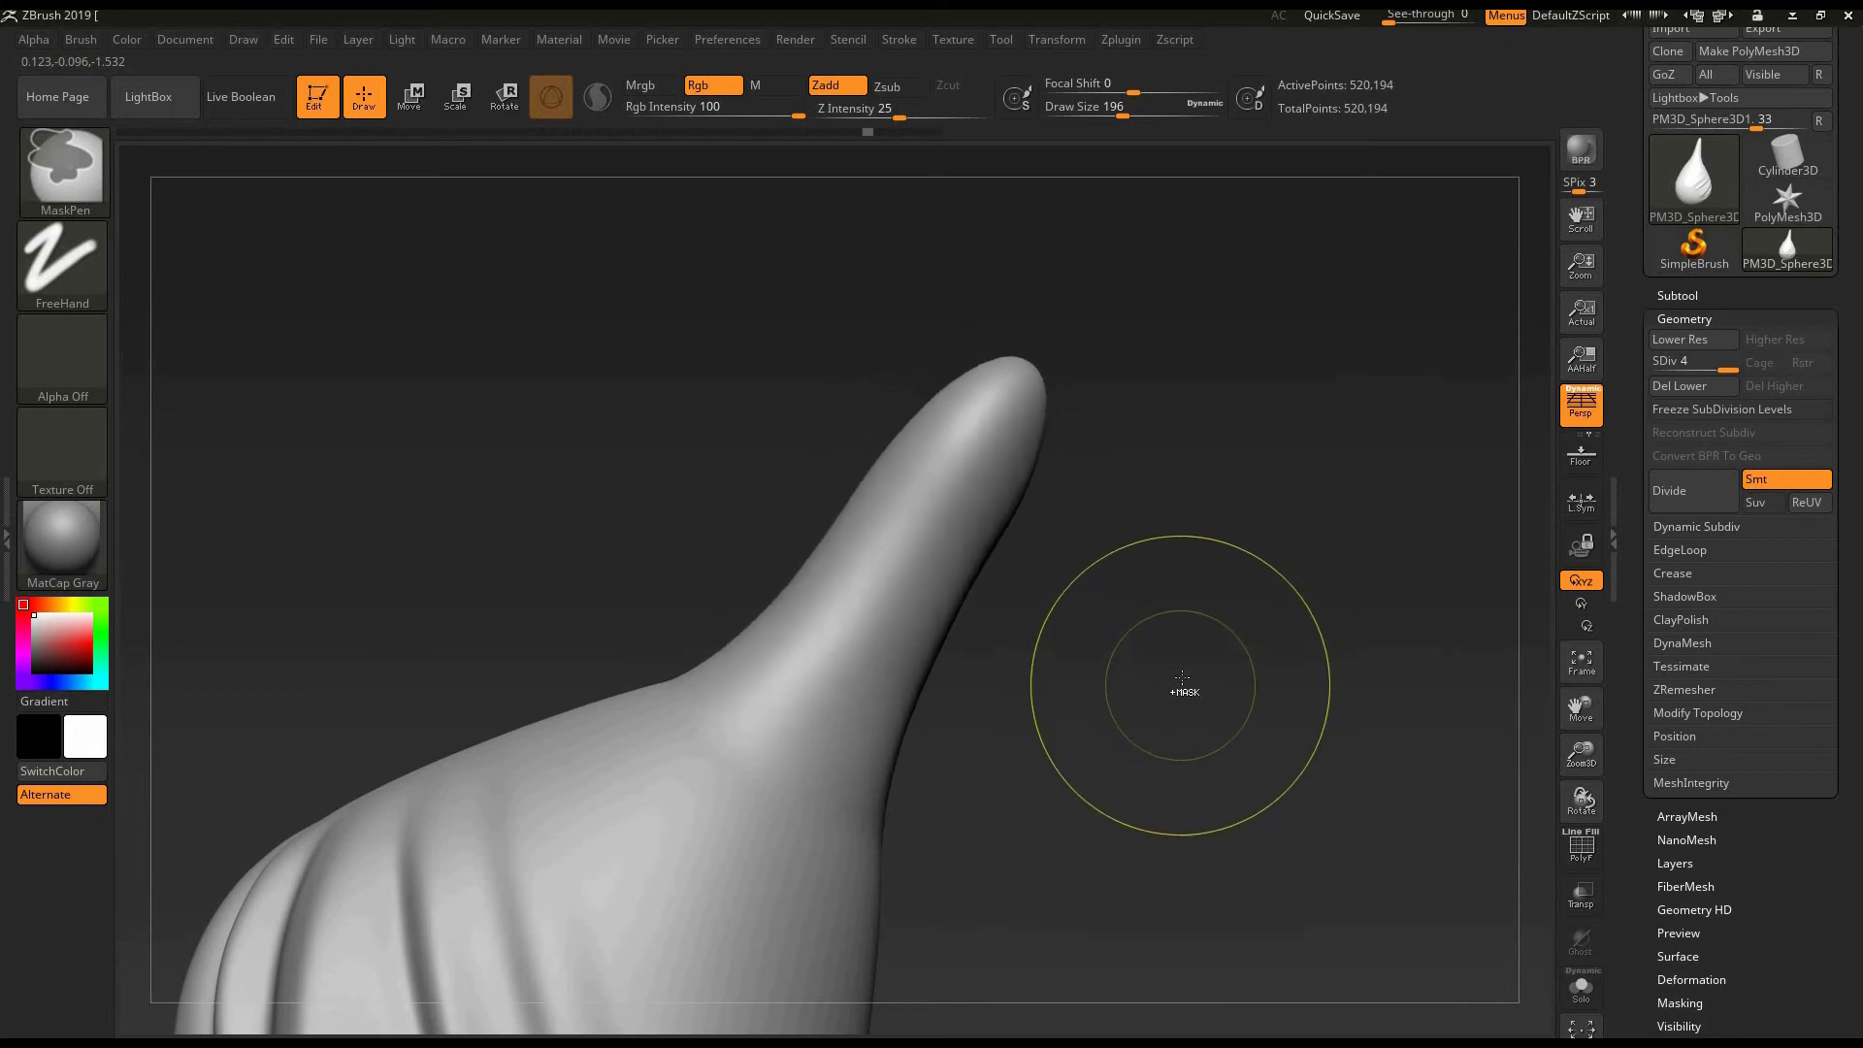
key("ctrl+z")
key("ctrl+z")
key("ctrl+z")
key("ctrl+z")
key("ctrl+z")
key("ctrl+z")
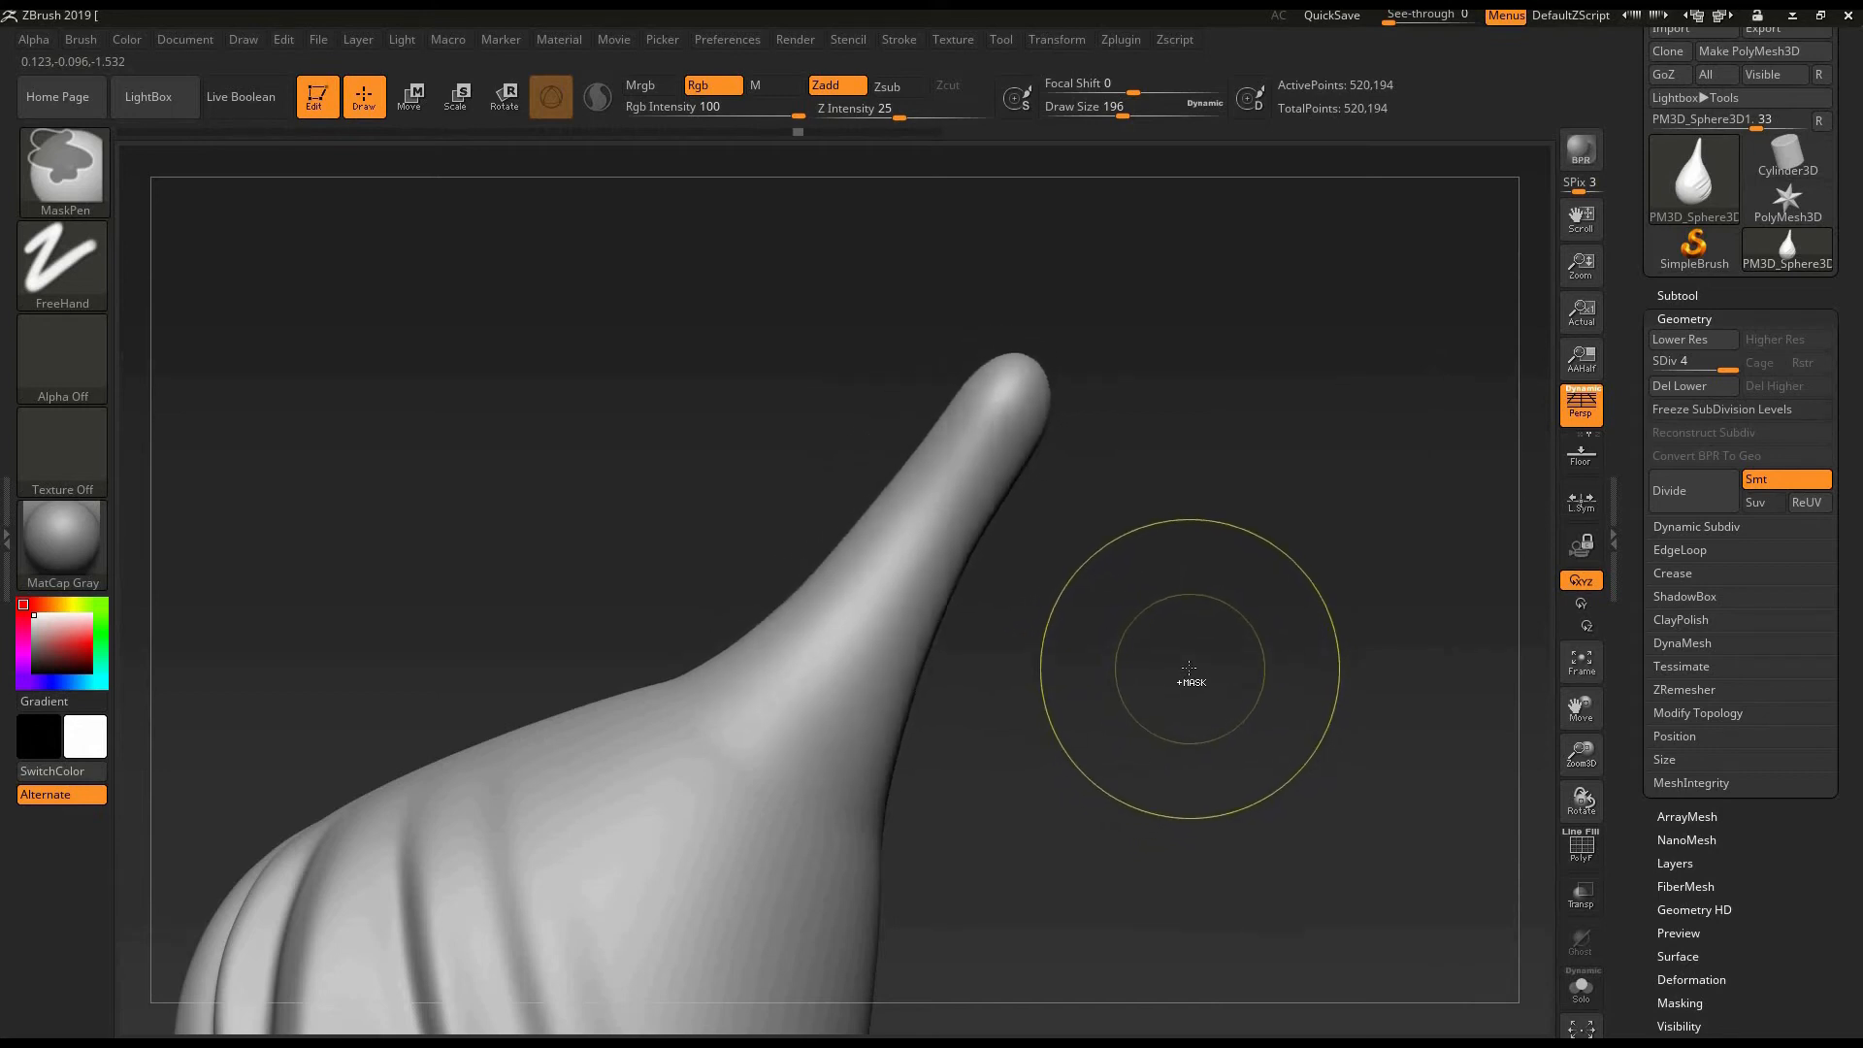
key("ctrl+z")
key("ctrl+z")
key("ctrl+z")
key("ctrl+z")
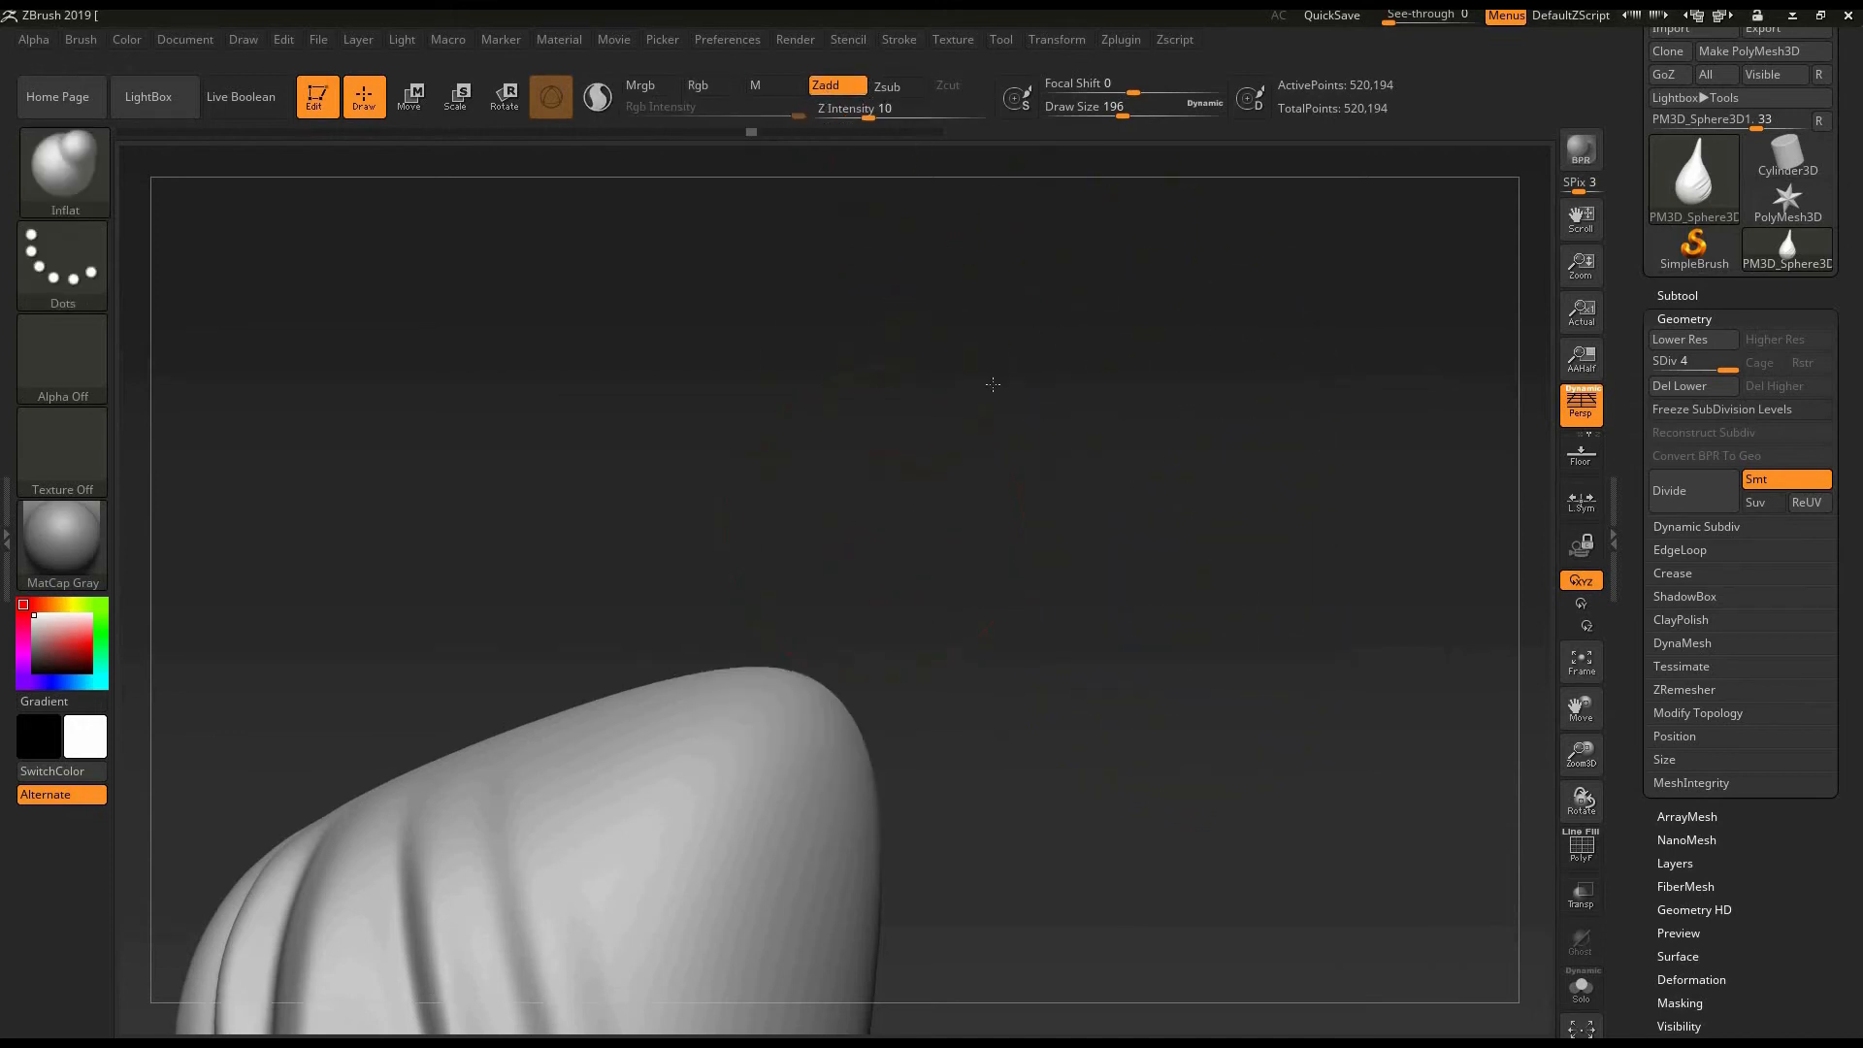
- Inflate a long ridge between the egg's folds and tip at a draw size of 84, accepting removal of the newer undo history
left_click_drag(989, 383, 1045, 333, "alt")
mouse_move(997, 415)
left_mouse_down("alt")
mouse_move(1049, 369)
mouse_move(983, 381)
left_mouse_up("alt")
key("bracketleft")
key("bracketleft")
key("bracketleft")
key("bracketleft")
key("bracketleft")
key("bracketleft")
key("bracketleft")
key("bracketleft")
key("bracketleft")
key("bracketleft")
key("bracketleft")
key("bracketleft")
key("bracketleft")
key("bracketleft")
key("bracketleft")
key("bracketleft")
key("bracketleft")
key("bracketleft")
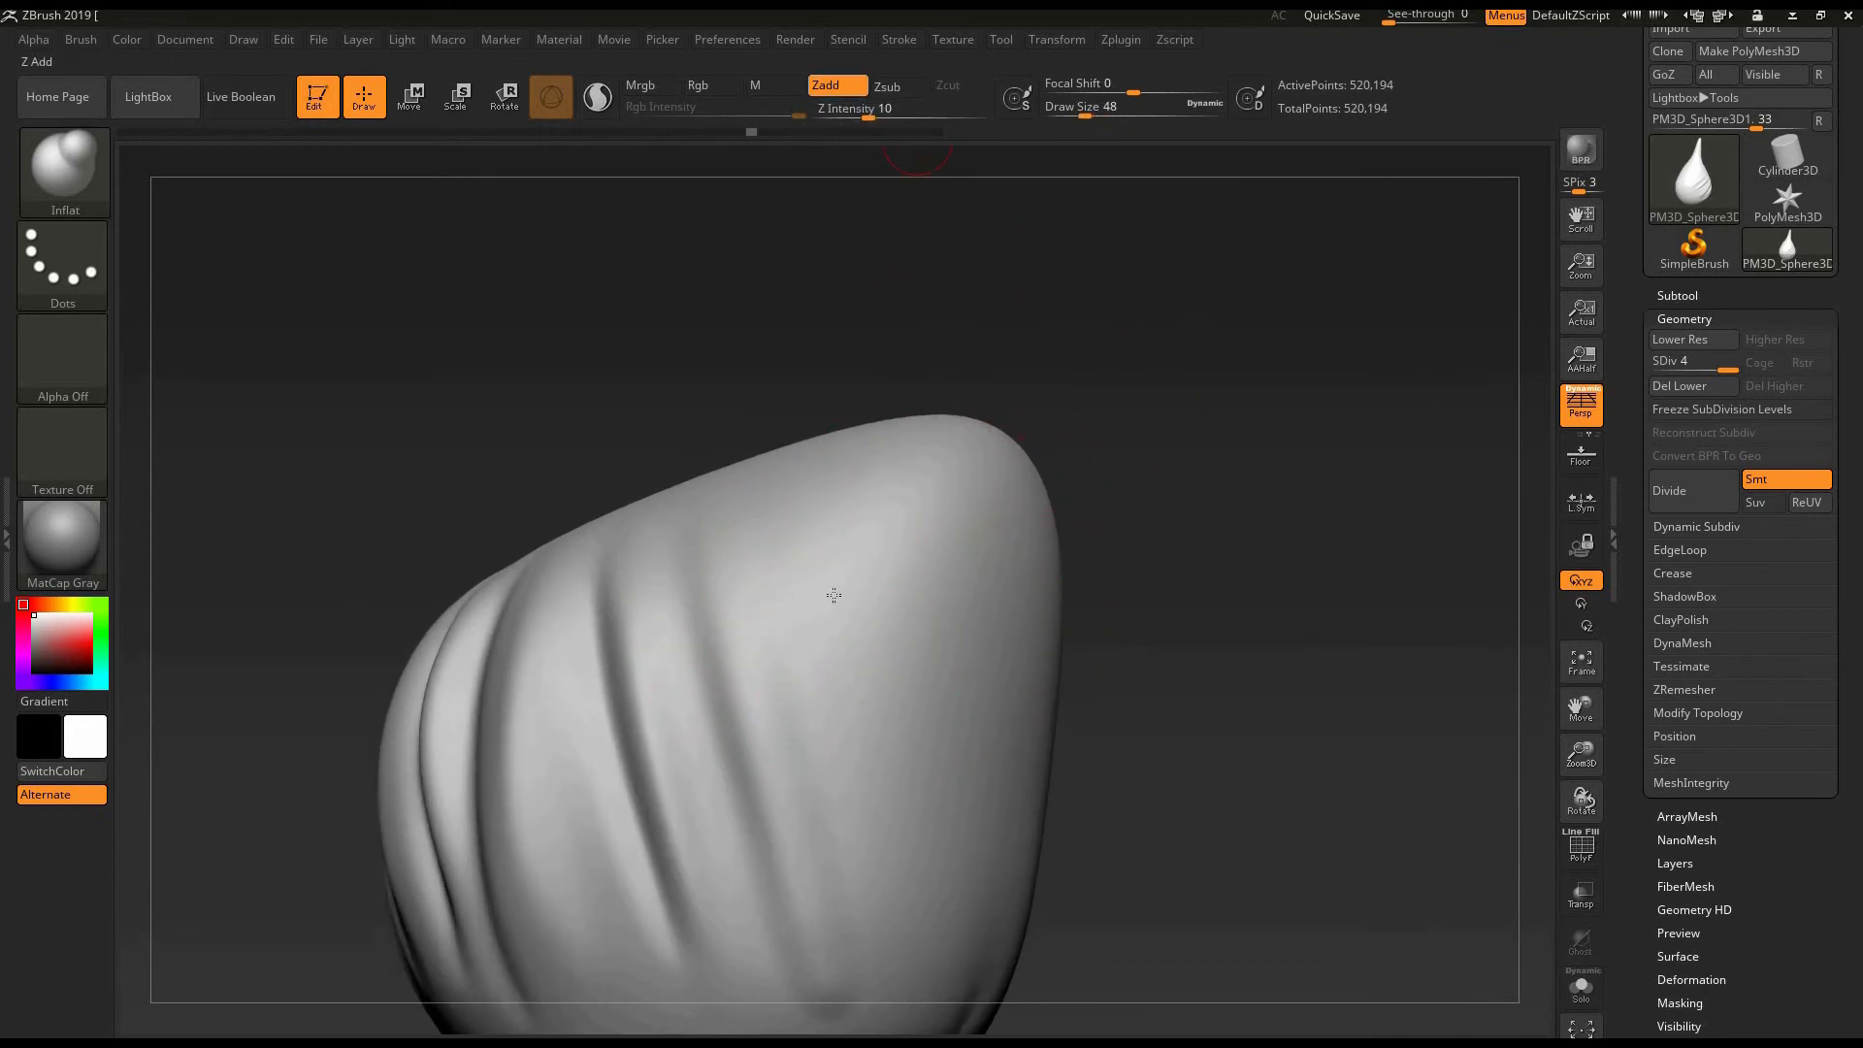
key("bracketright")
key("bracketright")
key("bracketright")
key("bracketright")
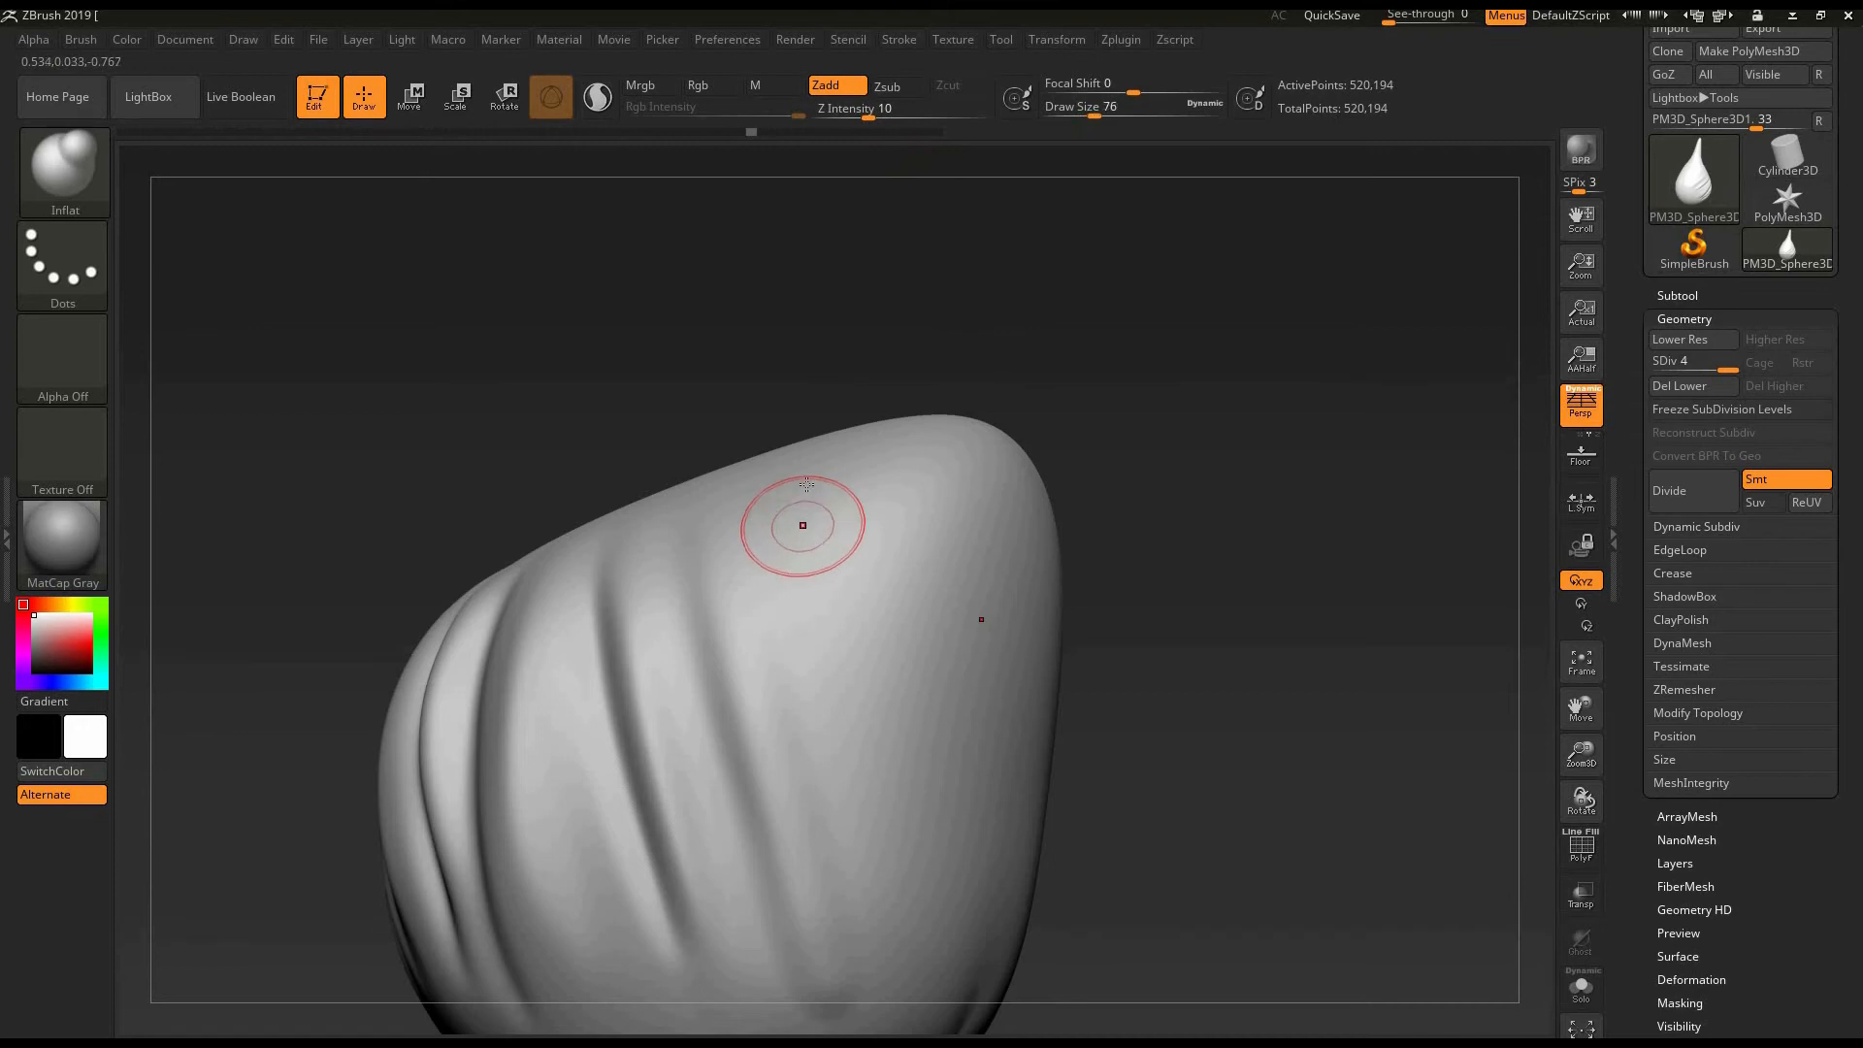
left_click(893, 888)
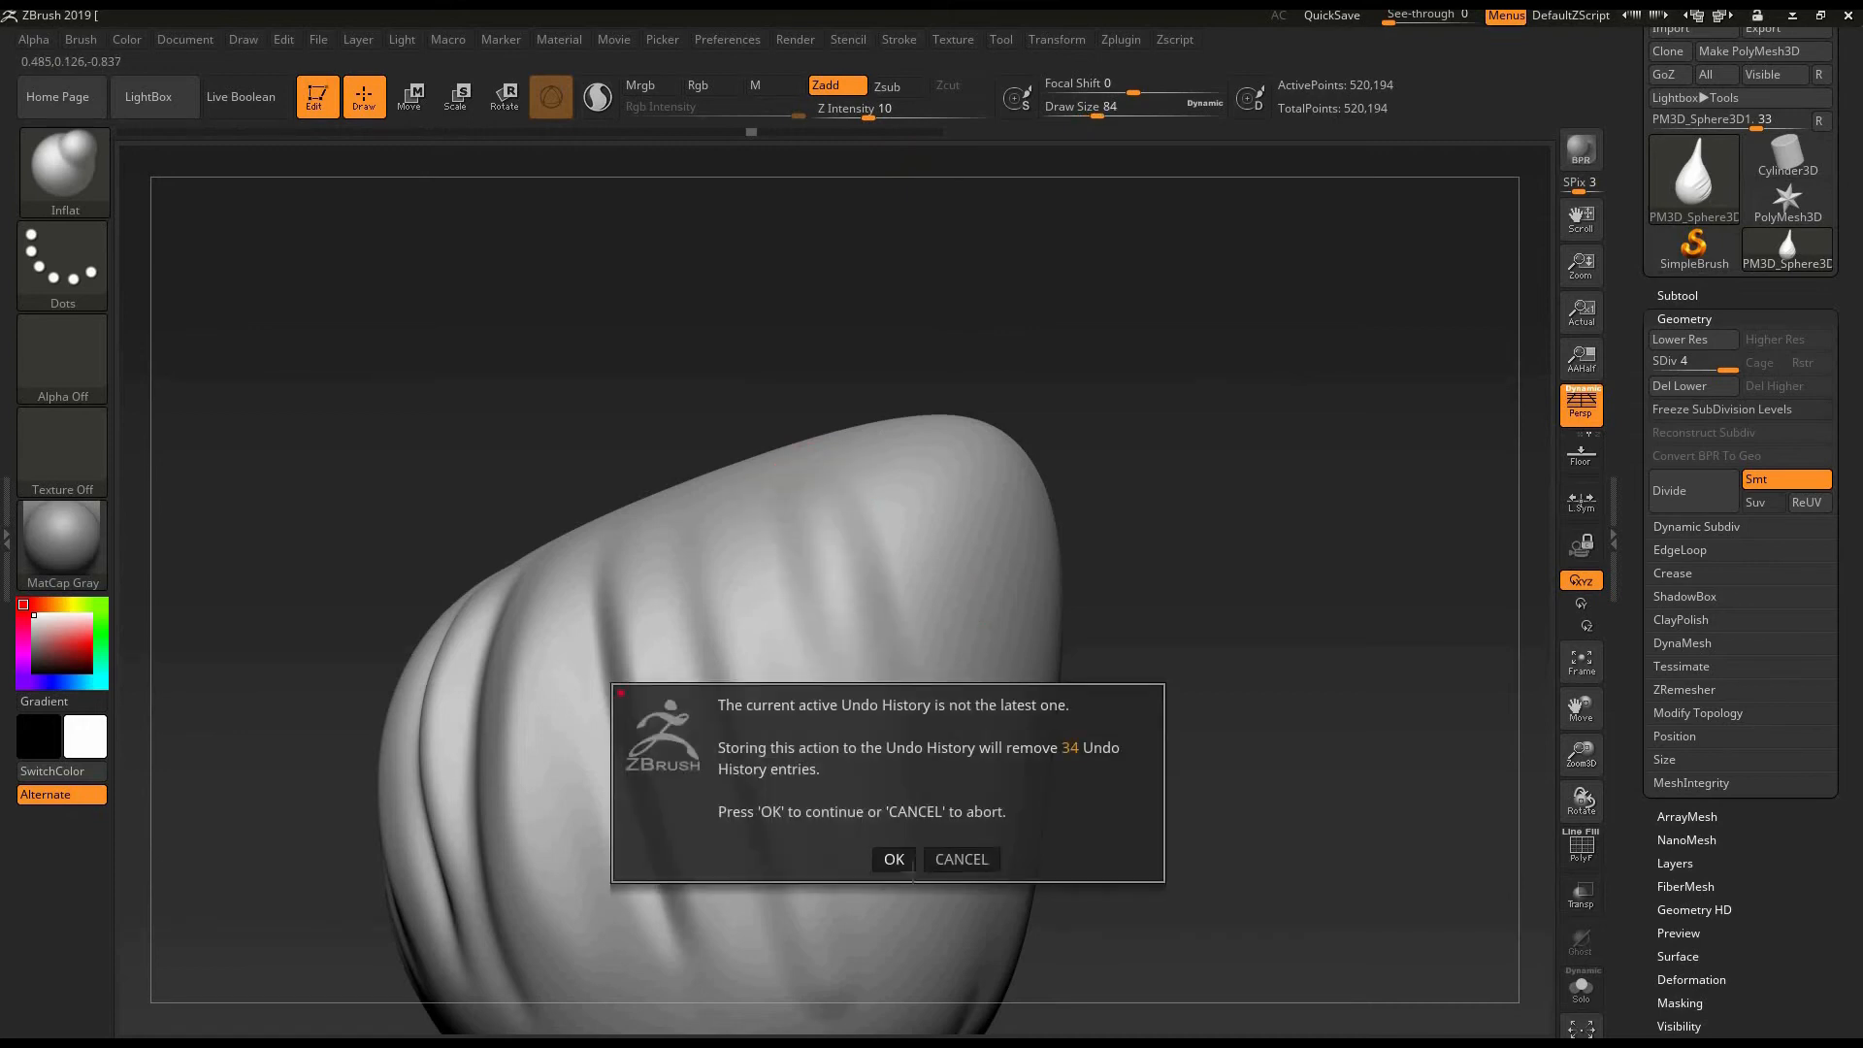
left_click(908, 867)
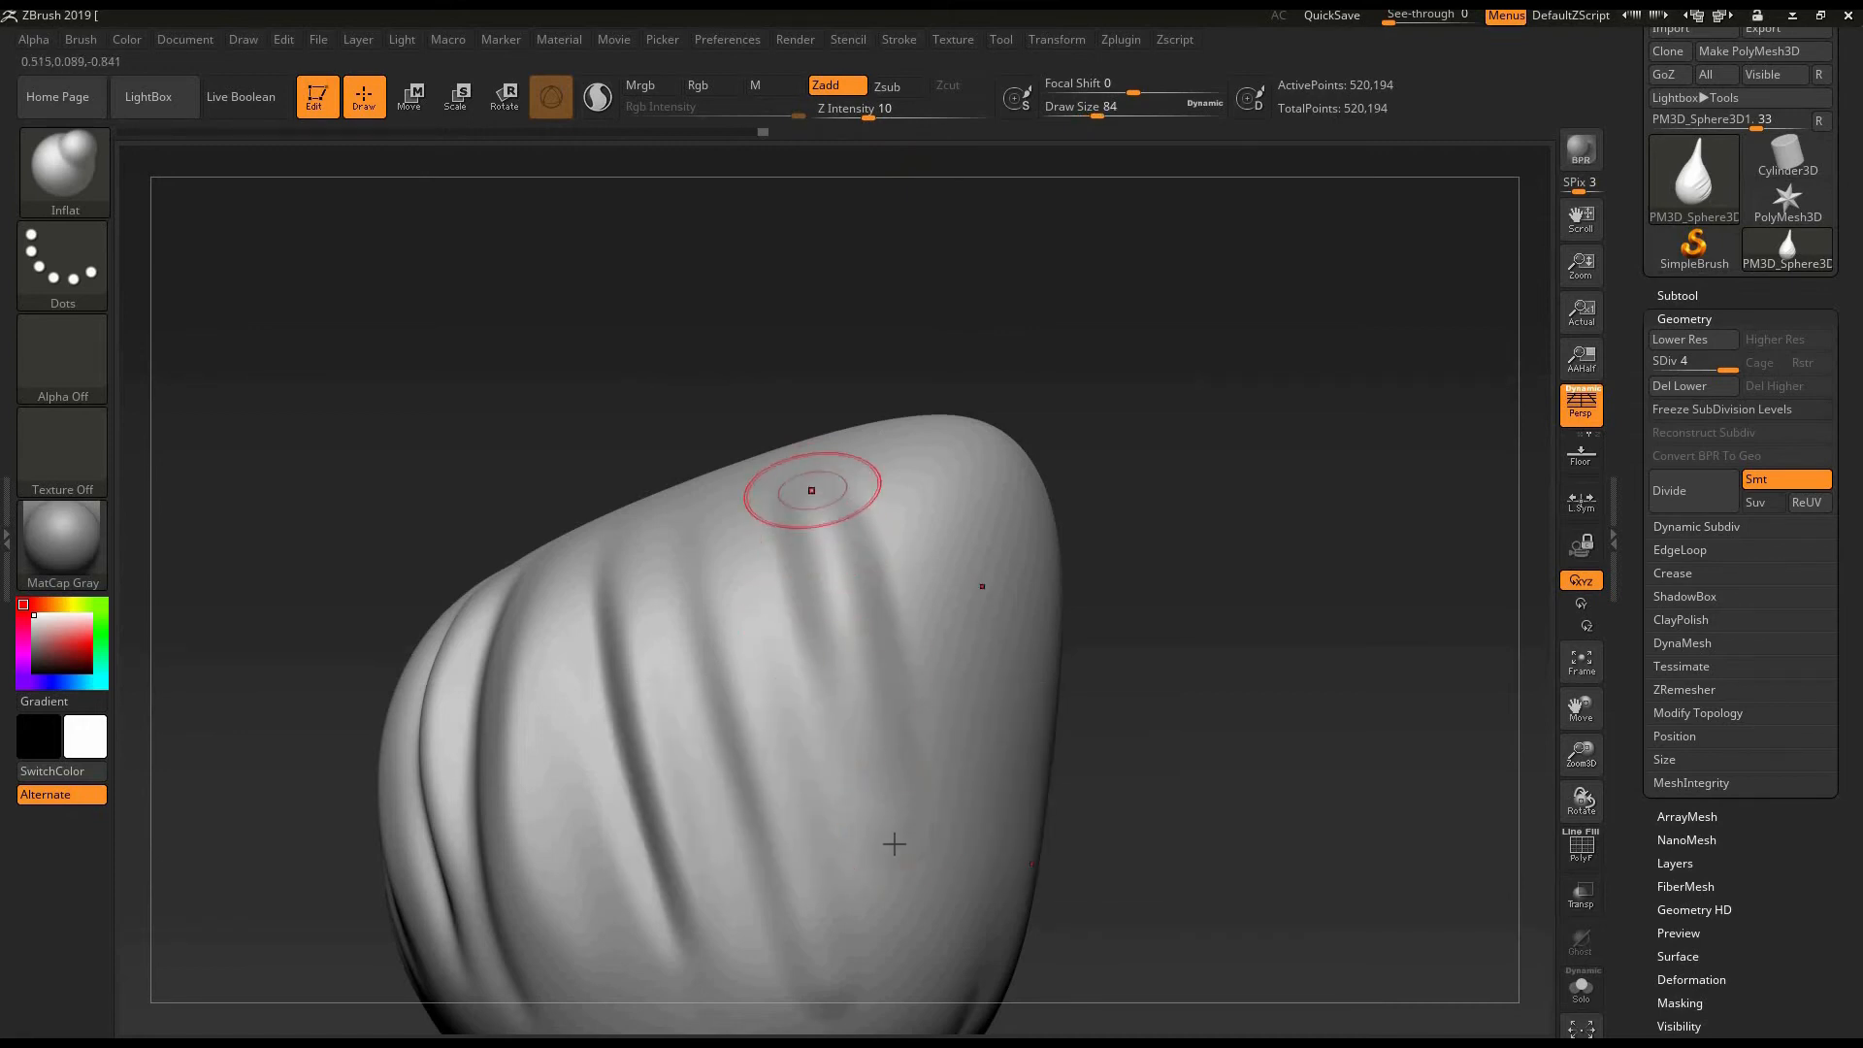
- Inflate more parallel ridges beside the new one near the egg's tip and soften them with Smooth strokes
left_click_drag(811, 490, 823, 563)
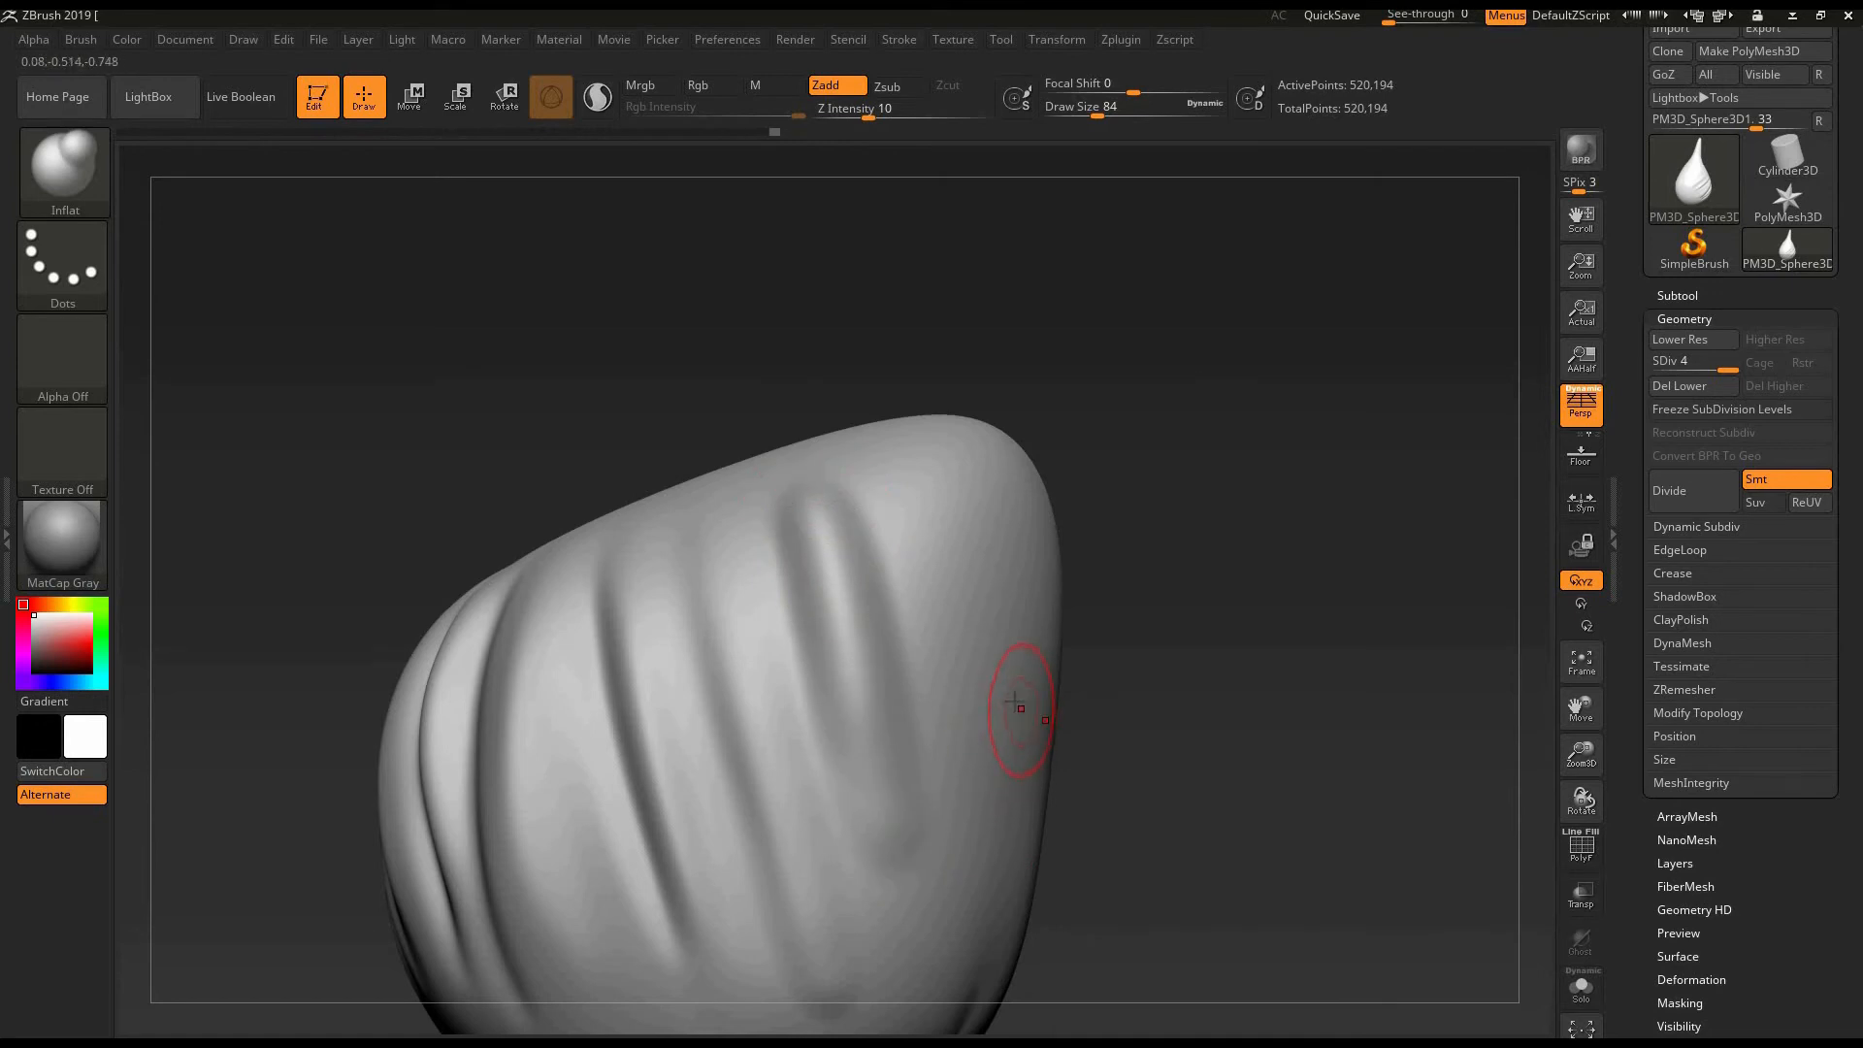
left_click_drag(776, 532, 877, 902)
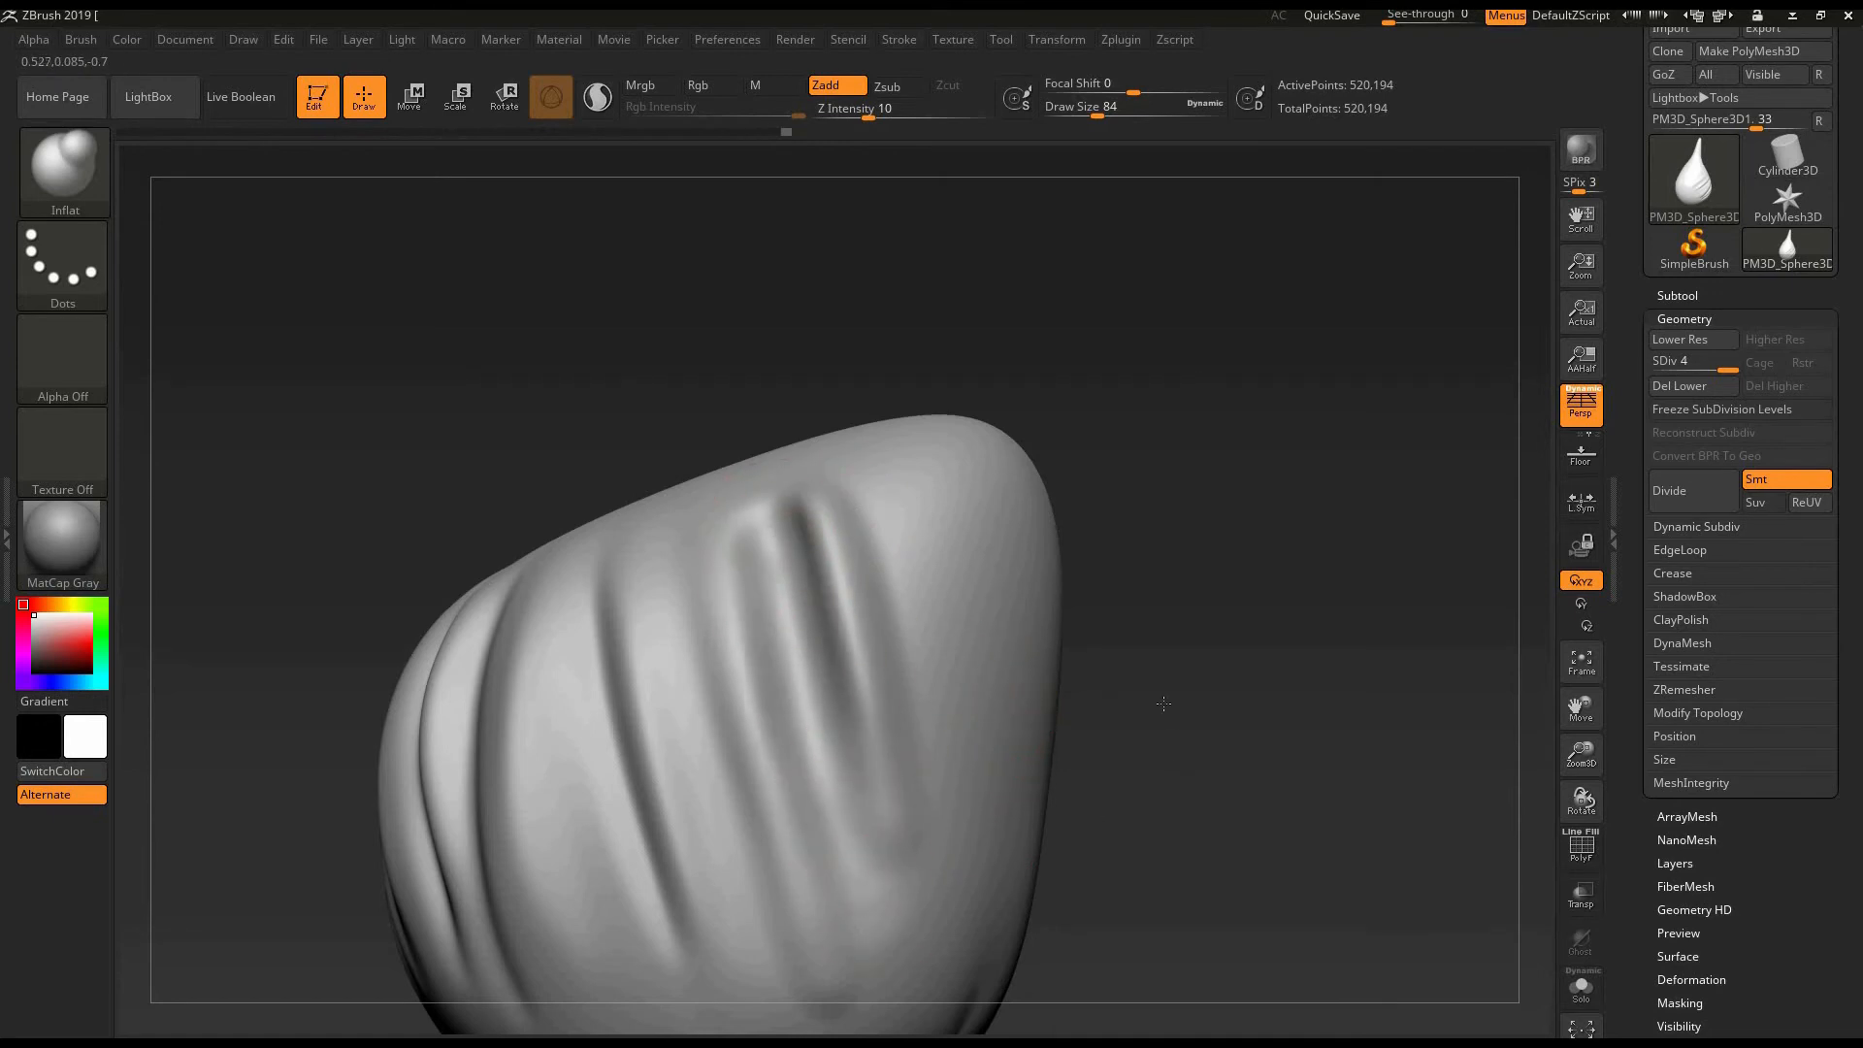
mouse_move(1139, 649)
left_mouse_down()
mouse_move(866, 537)
mouse_move(898, 801)
left_mouse_up()
mouse_move(865, 502)
left_mouse_down("alt")
mouse_move(906, 811)
mouse_move(862, 641)
mouse_move(905, 829)
mouse_move(815, 523)
left_mouse_up("alt")
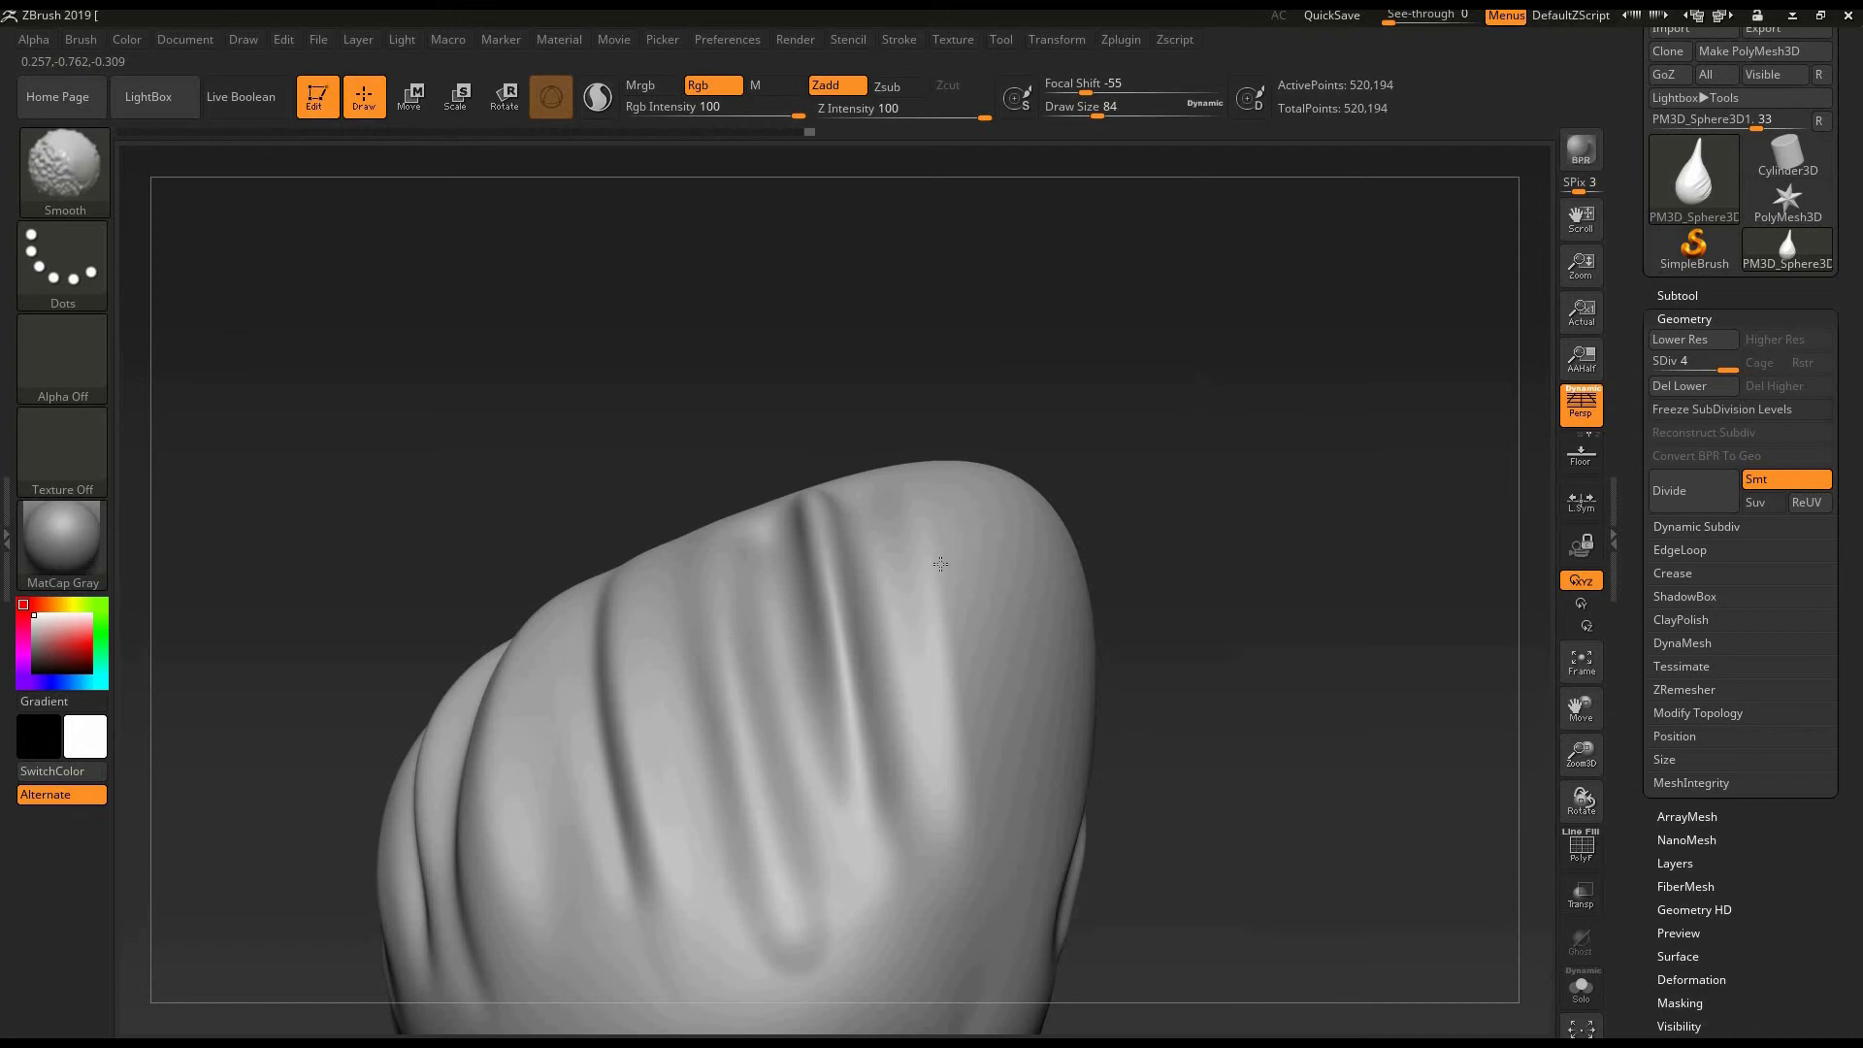
mouse_move(1287, 683)
left_mouse_down()
mouse_move(1186, 701)
mouse_move(1210, 694)
left_mouse_up()
left_click_drag(936, 766, 870, 902, "shift")
mouse_move(1191, 752)
left_mouse_down("alt")
mouse_move(1194, 636)
mouse_move(1173, 648)
mouse_move(1225, 671)
mouse_move(1102, 387)
mouse_move(694, 226)
left_mouse_up("alt")
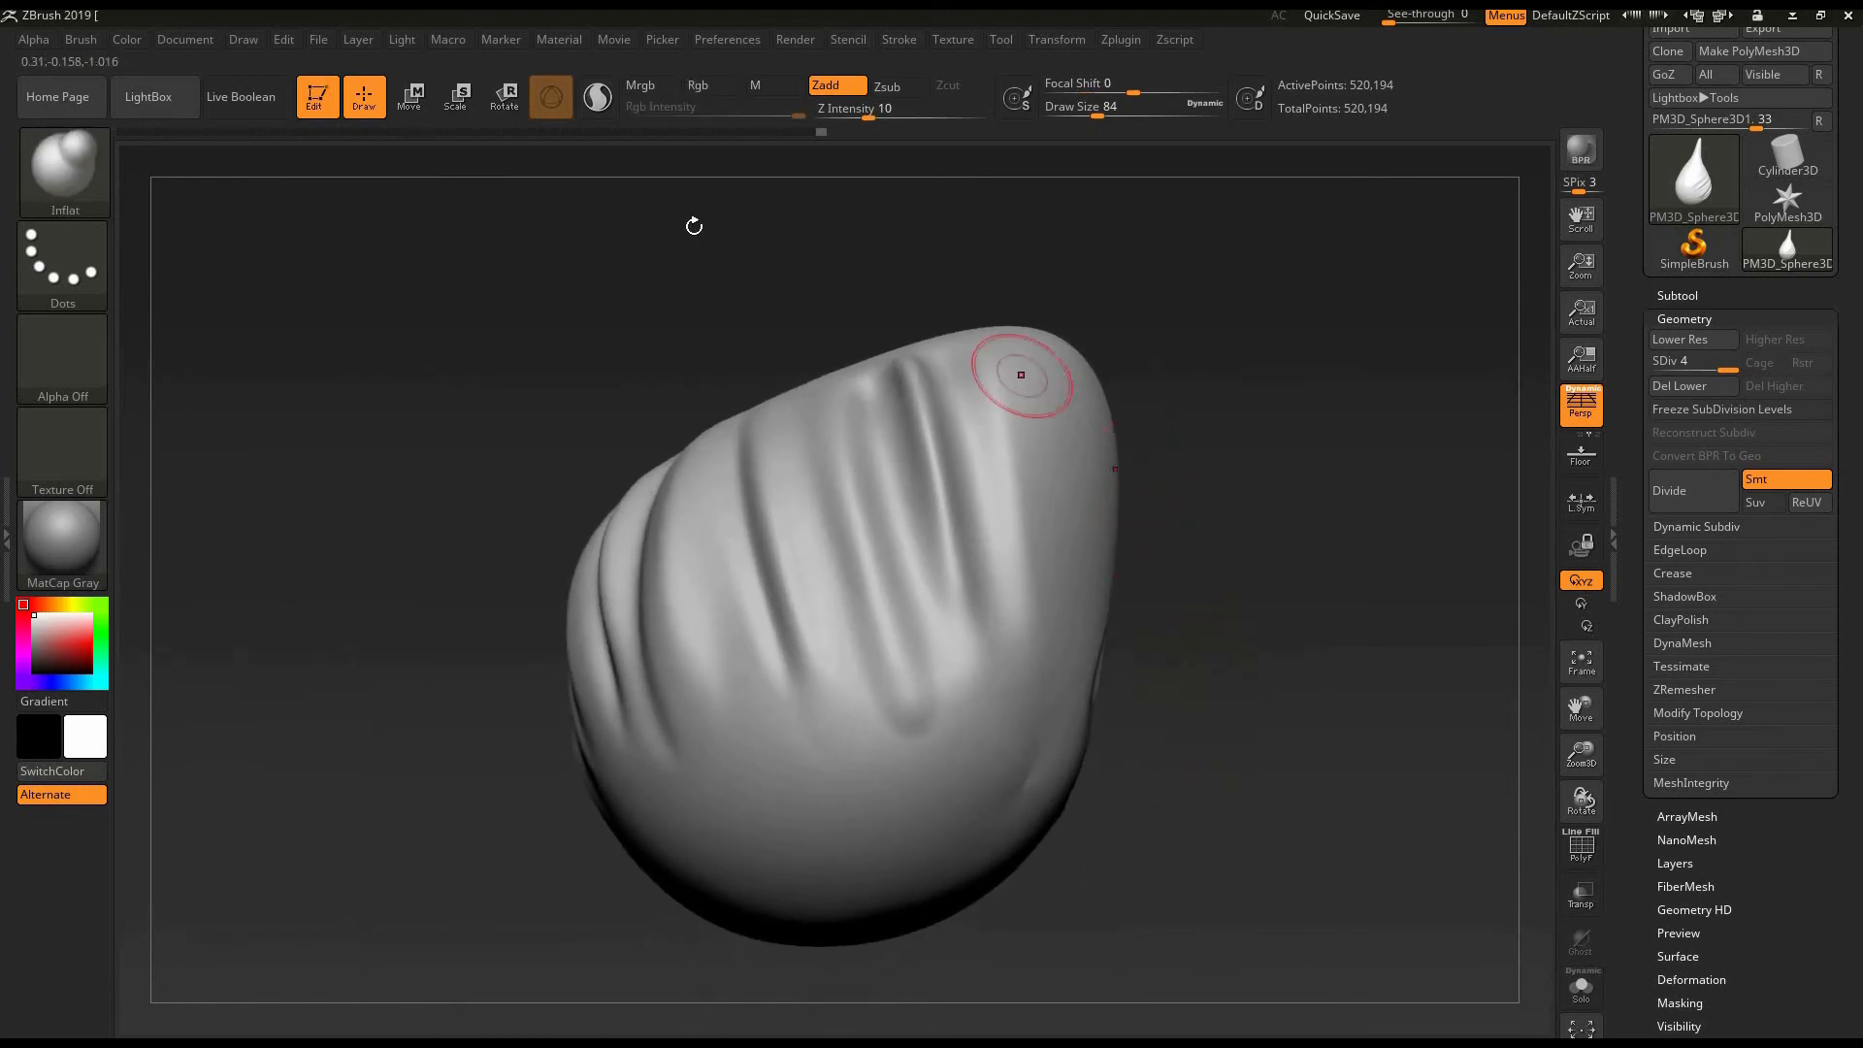
- Open the selection of sculpting brushes
left_click(65, 170)
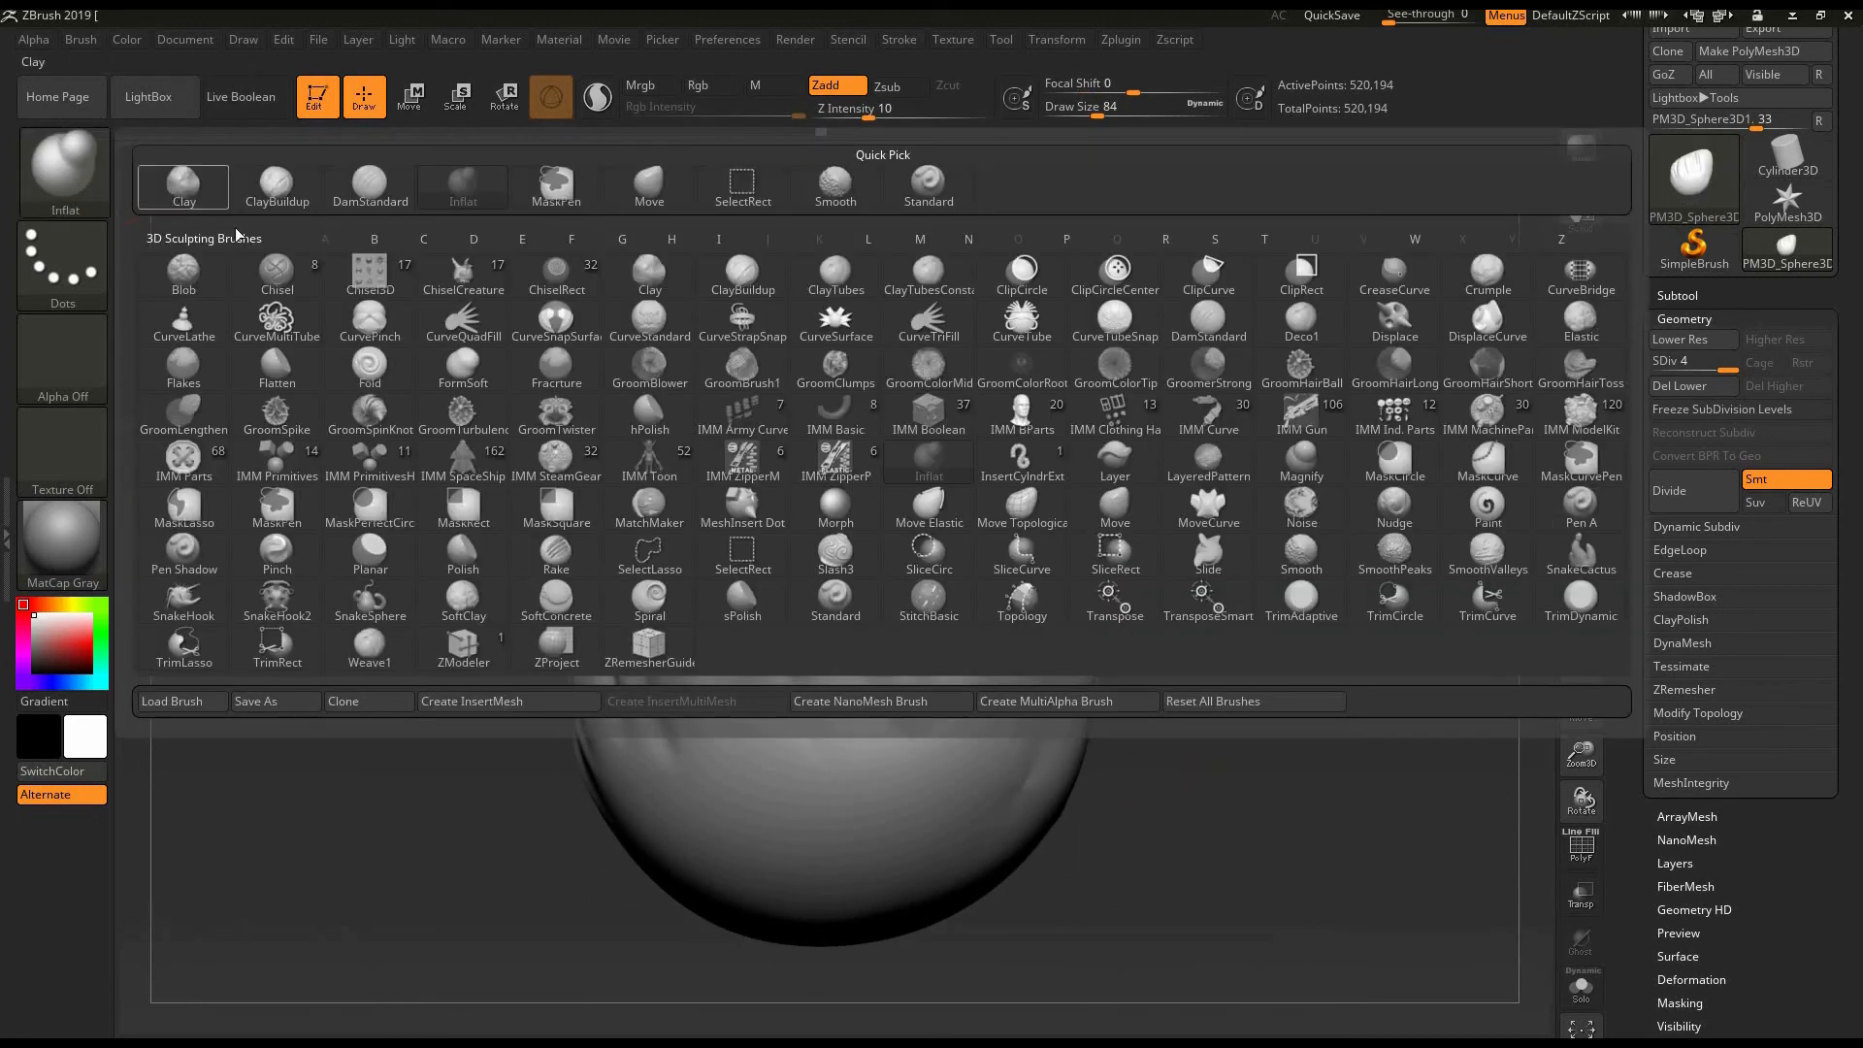
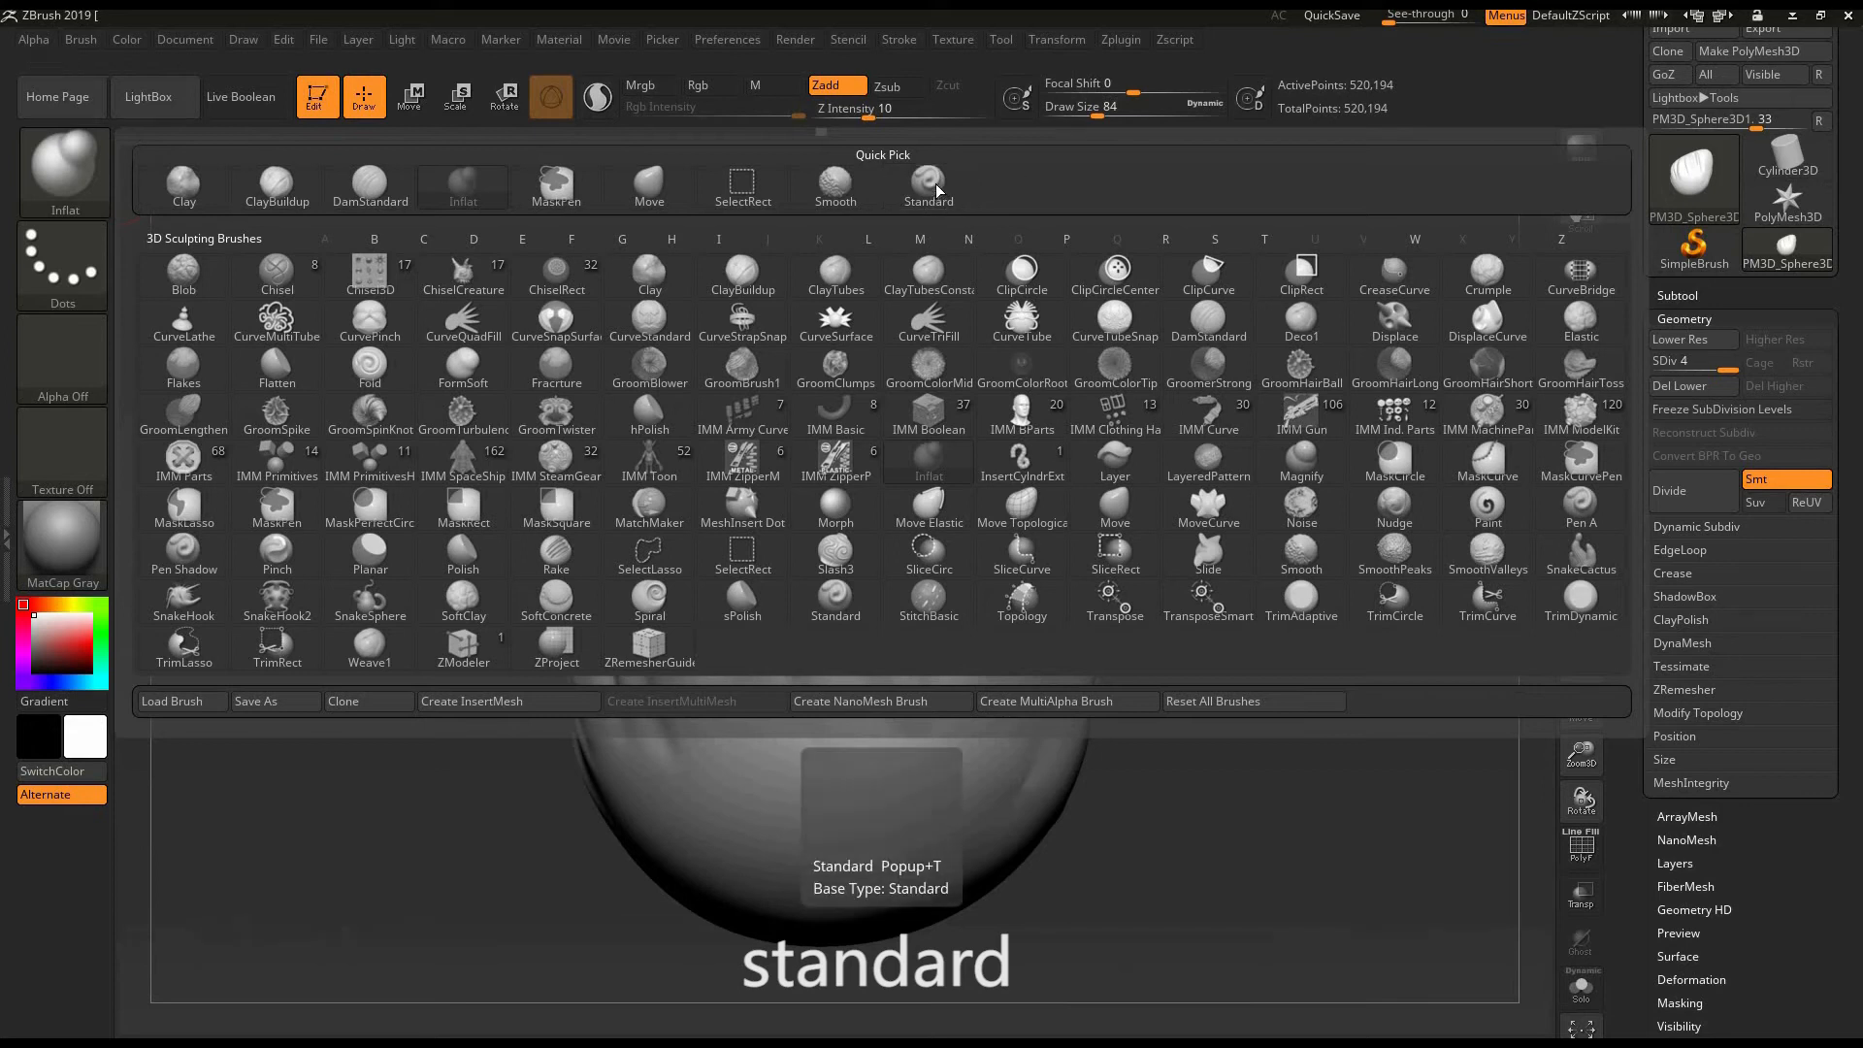
- Select the Standard brush and set it to colour-only painting, with Rgb on and Zadd off
left_click(925, 182)
mouse_move(1236, 522)
left_mouse_down()
mouse_move(1164, 811)
mouse_move(1223, 711)
mouse_move(1175, 743)
mouse_move(727, 266)
mouse_move(649, 240)
left_mouse_up()
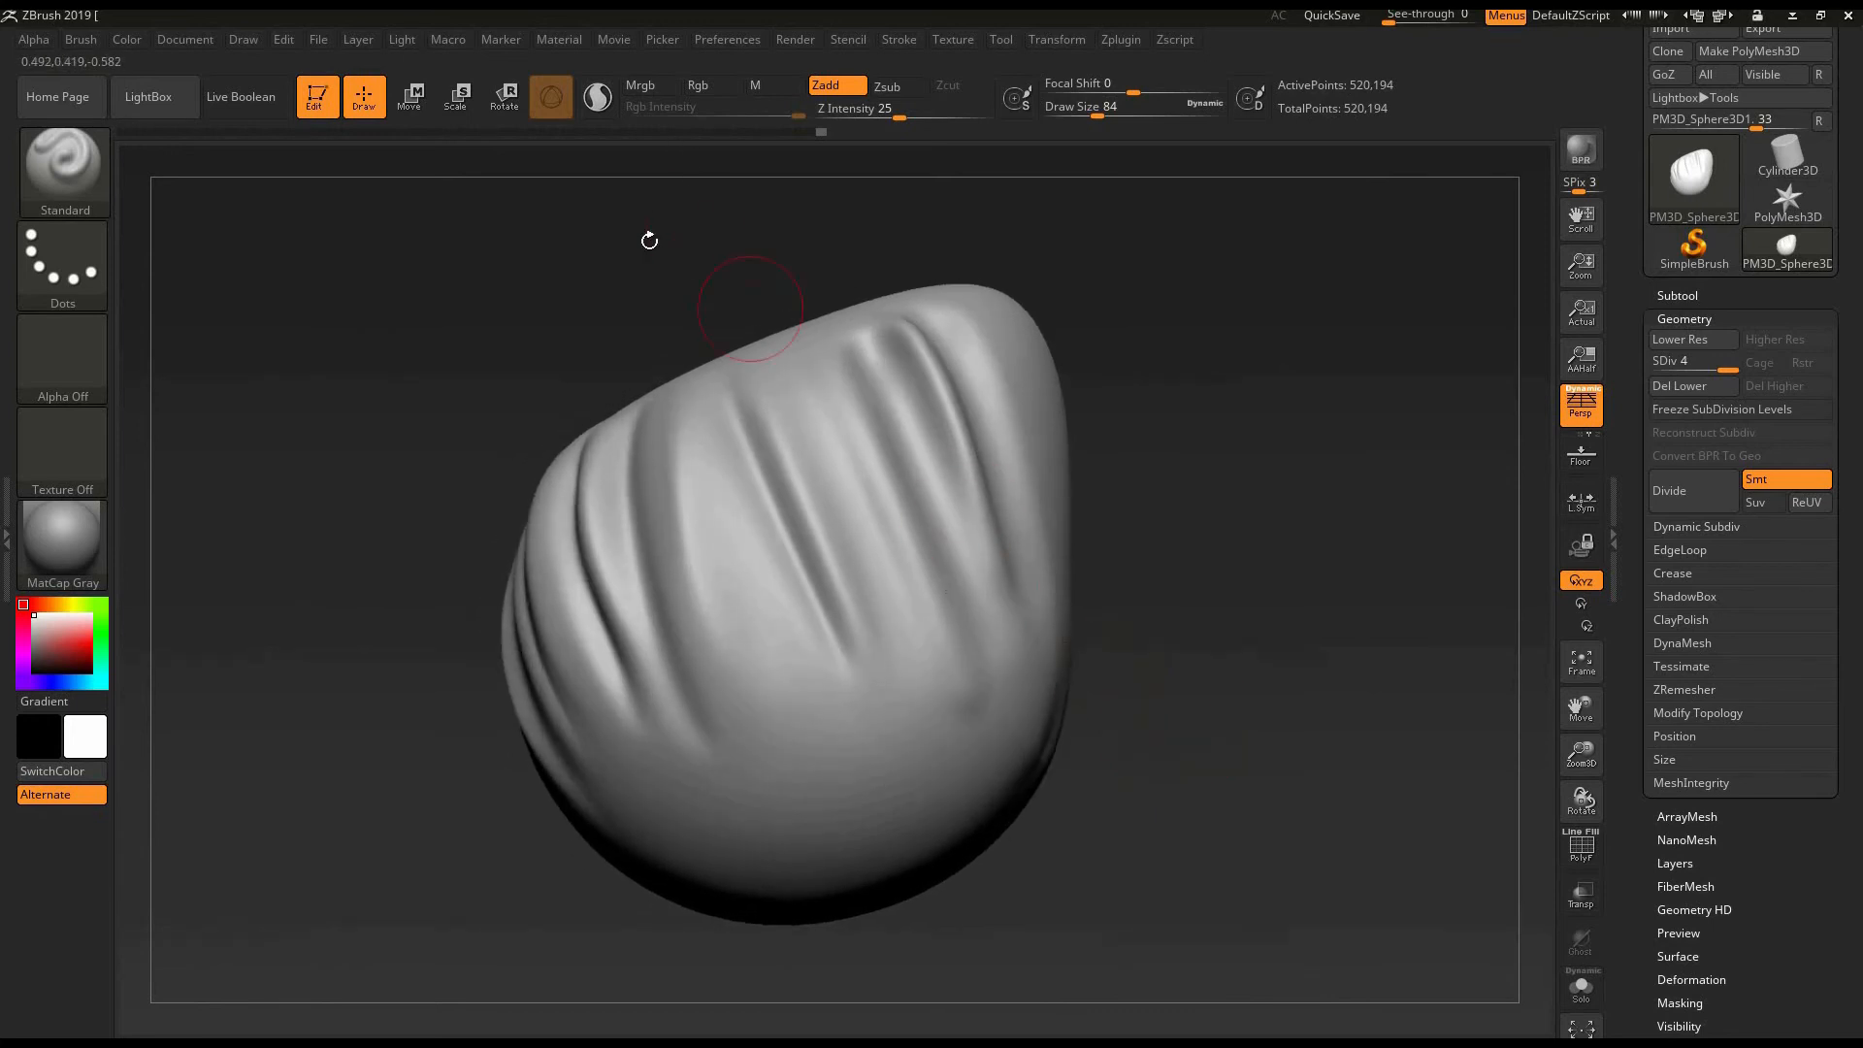
left_click_drag(1190, 674, 1186, 665)
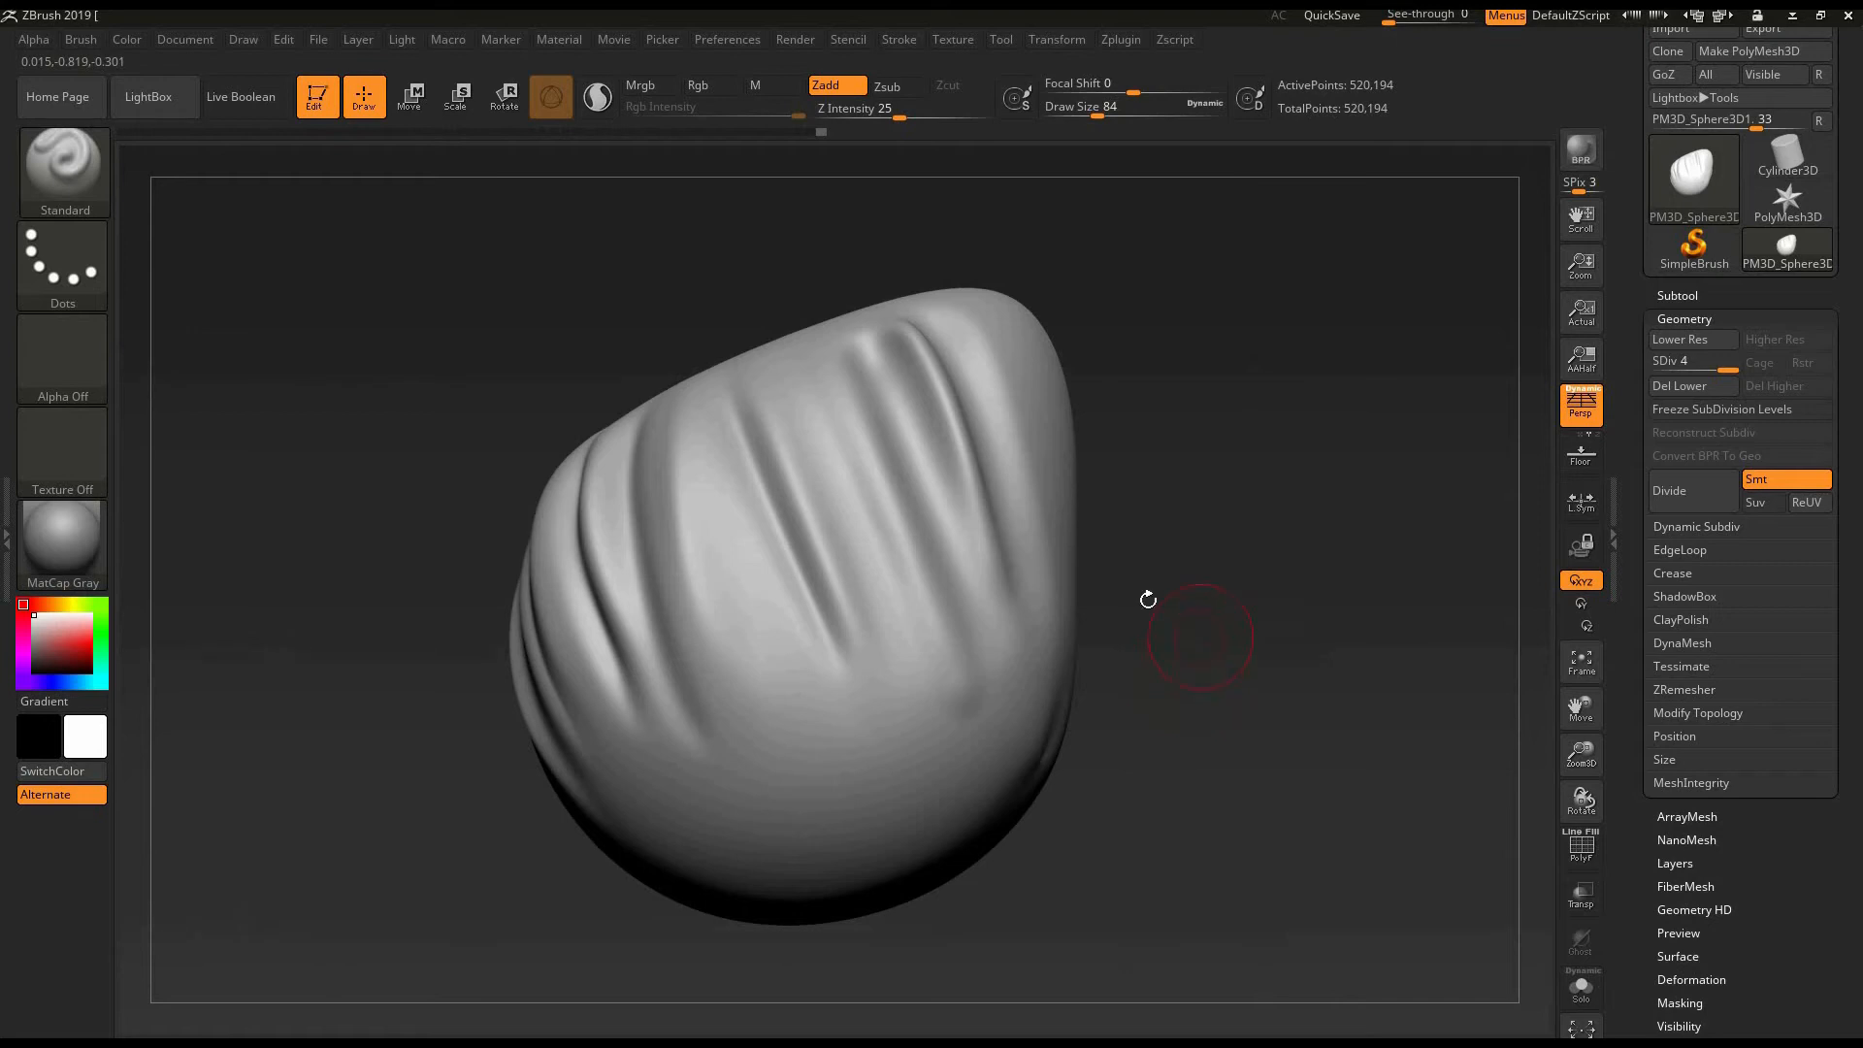
left_click_drag(1148, 599, 279, 325)
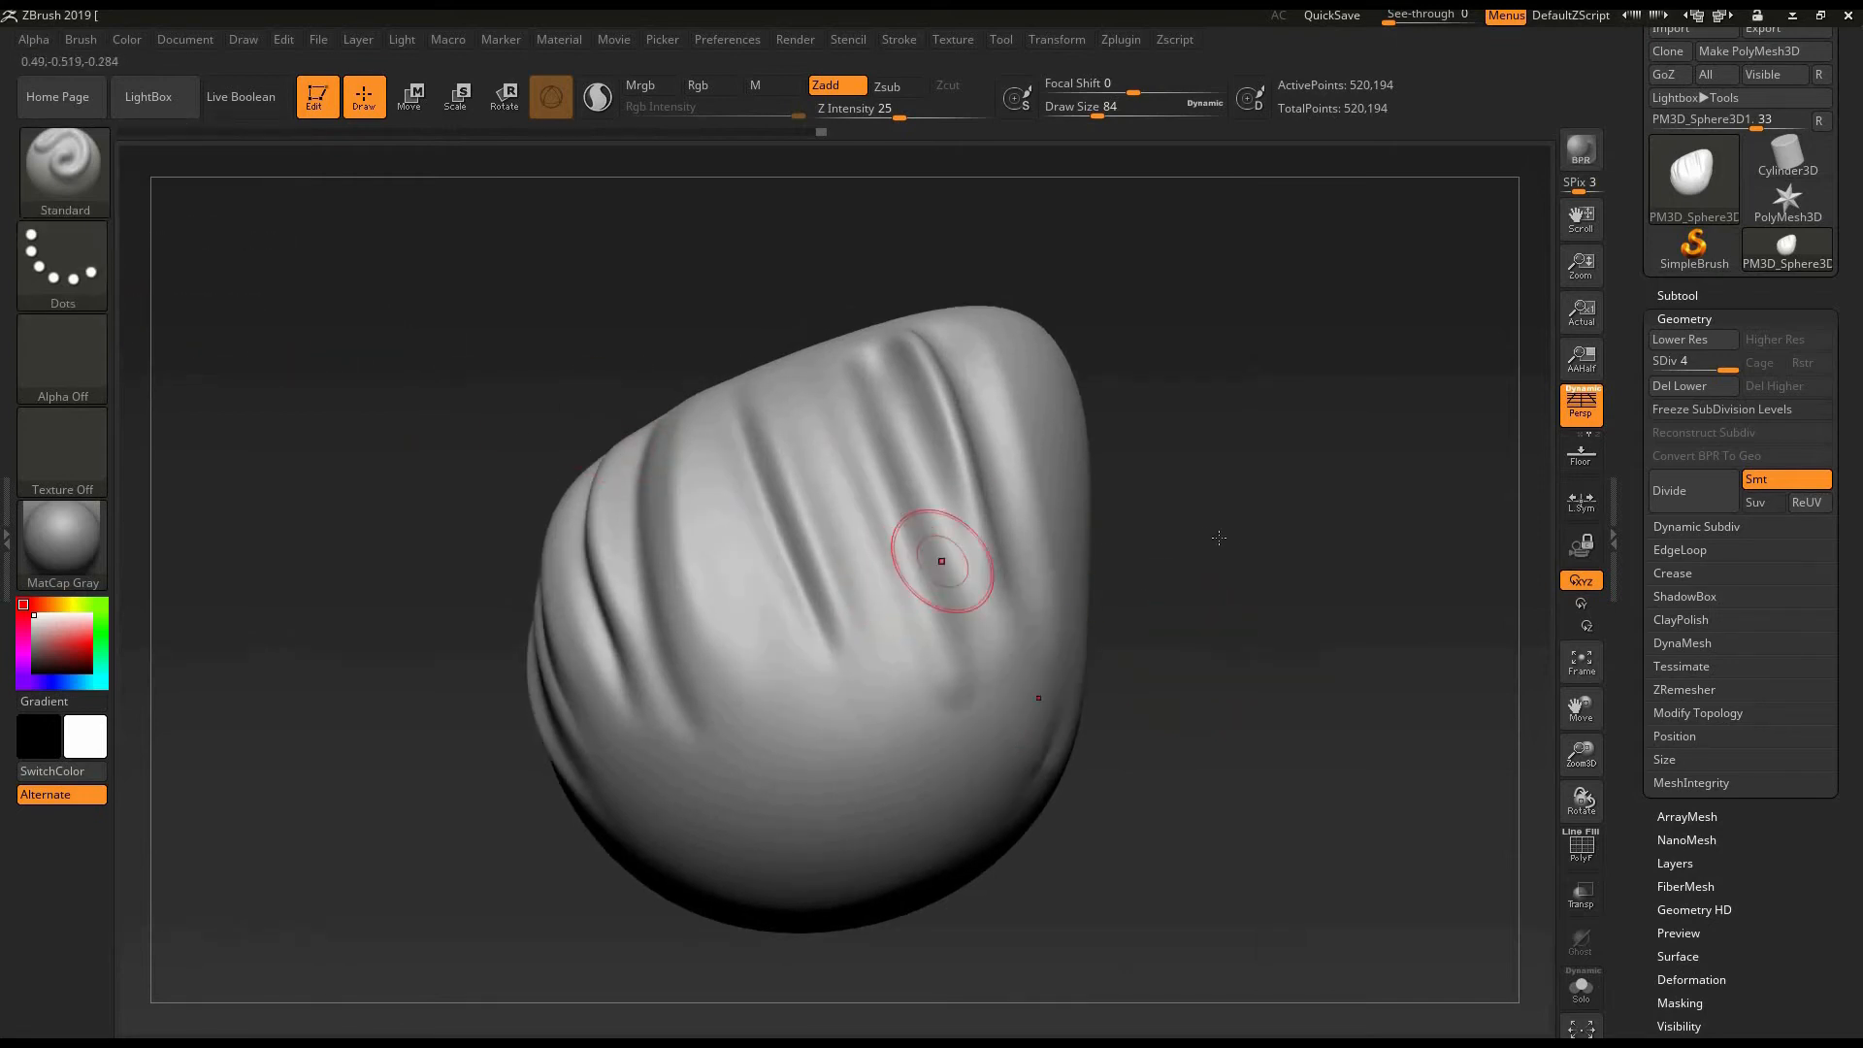
left_click_drag(1222, 572, 1211, 465)
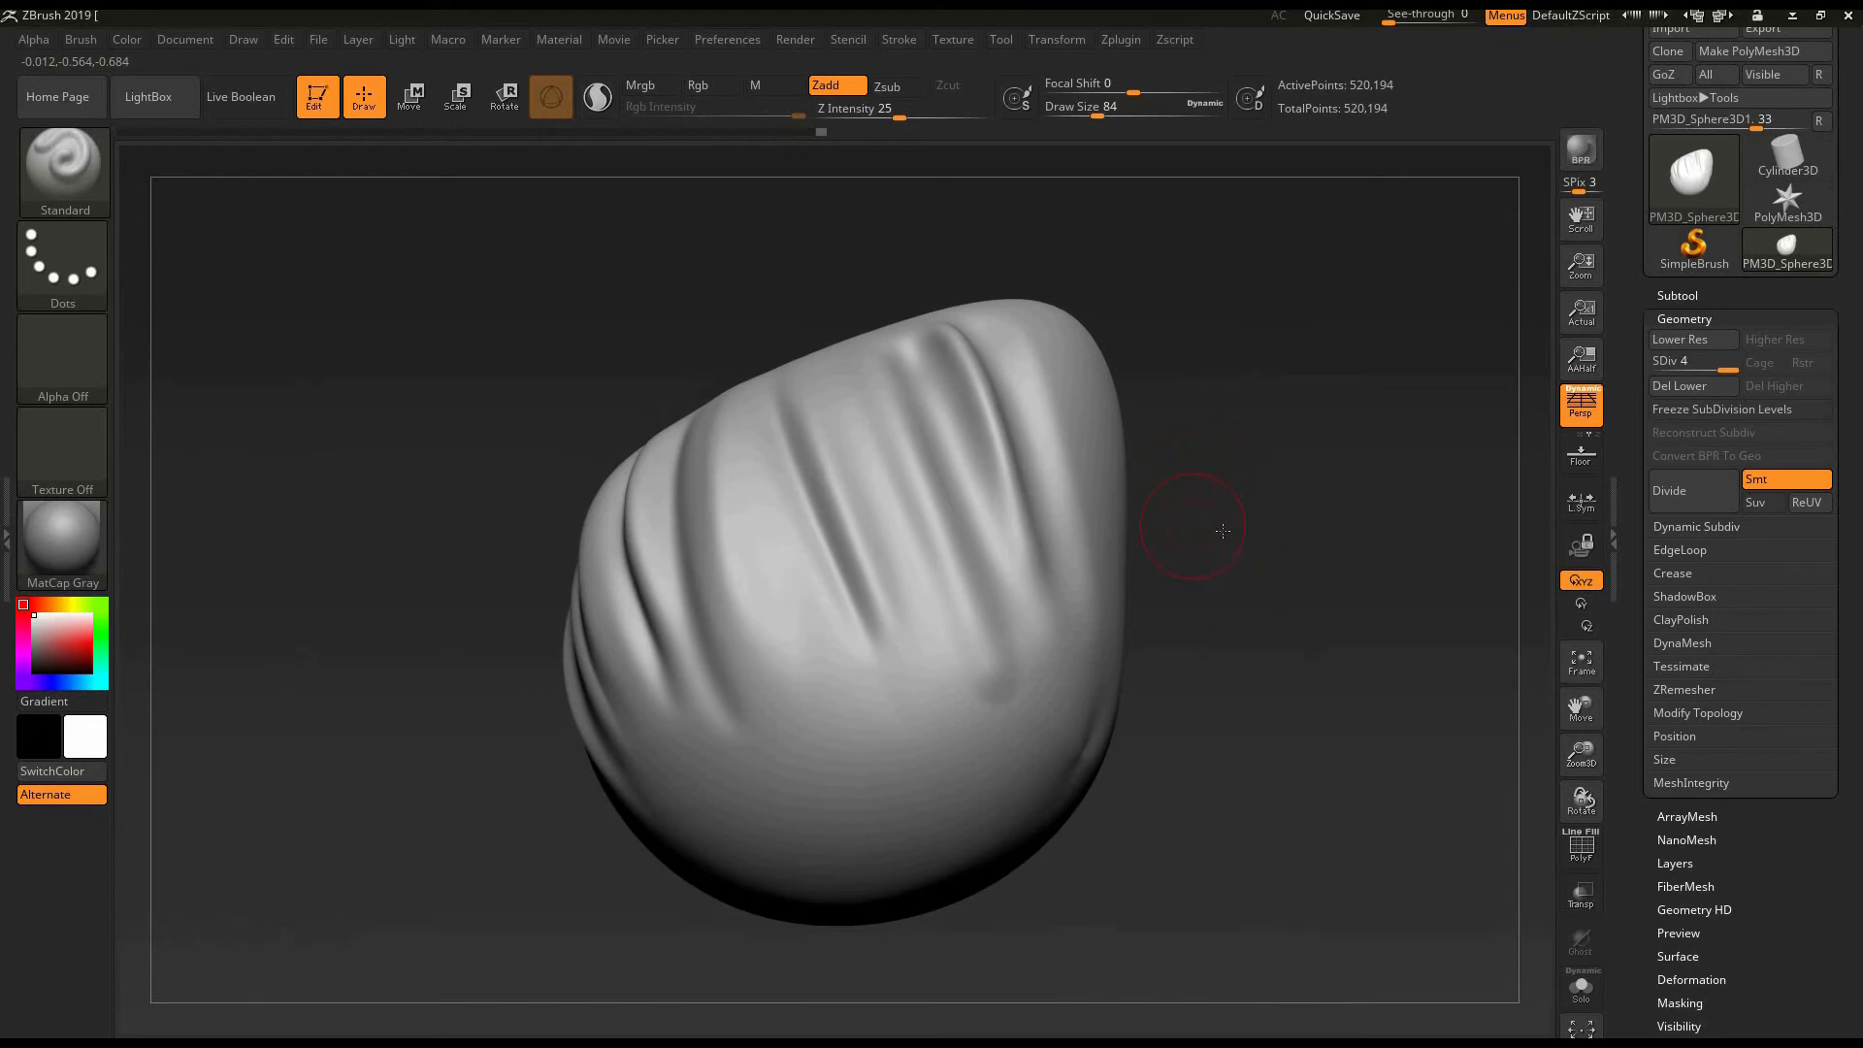
mouse_move(1222, 530)
left_mouse_down()
mouse_move(698, 258)
mouse_move(733, 168)
left_mouse_up()
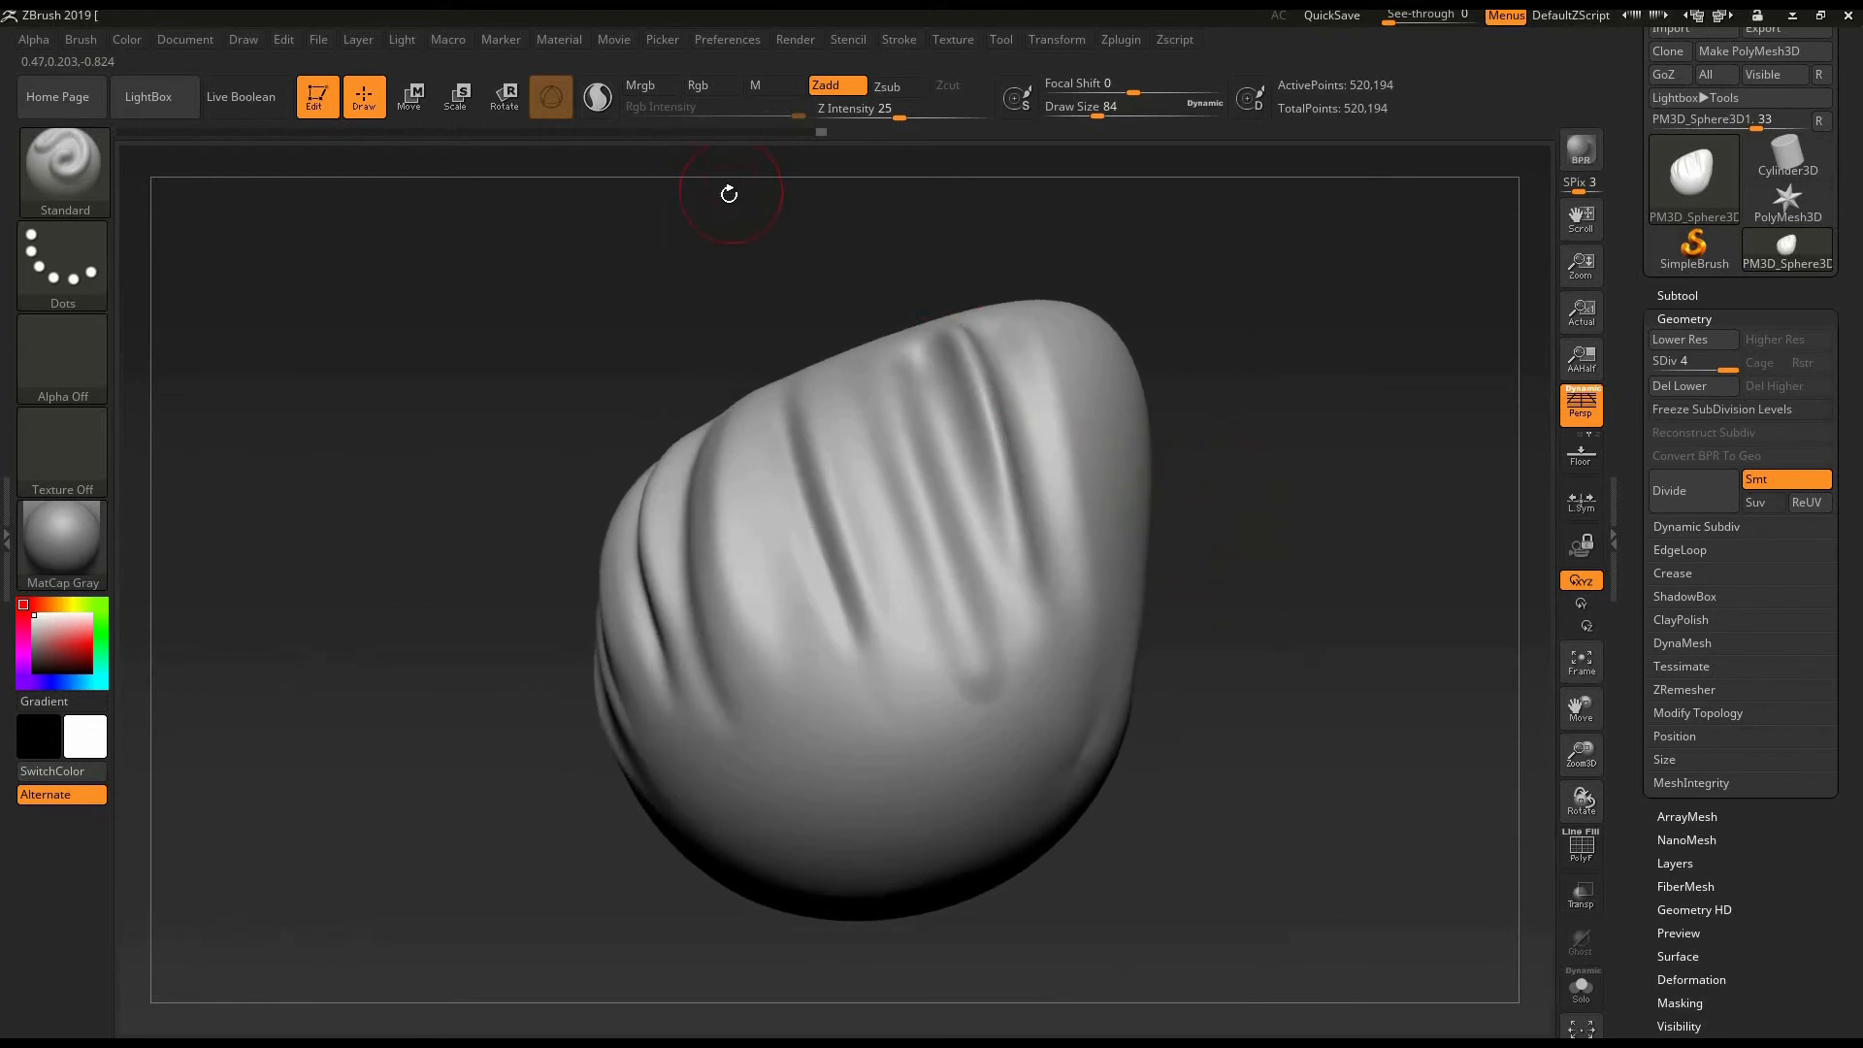
left_click(718, 88)
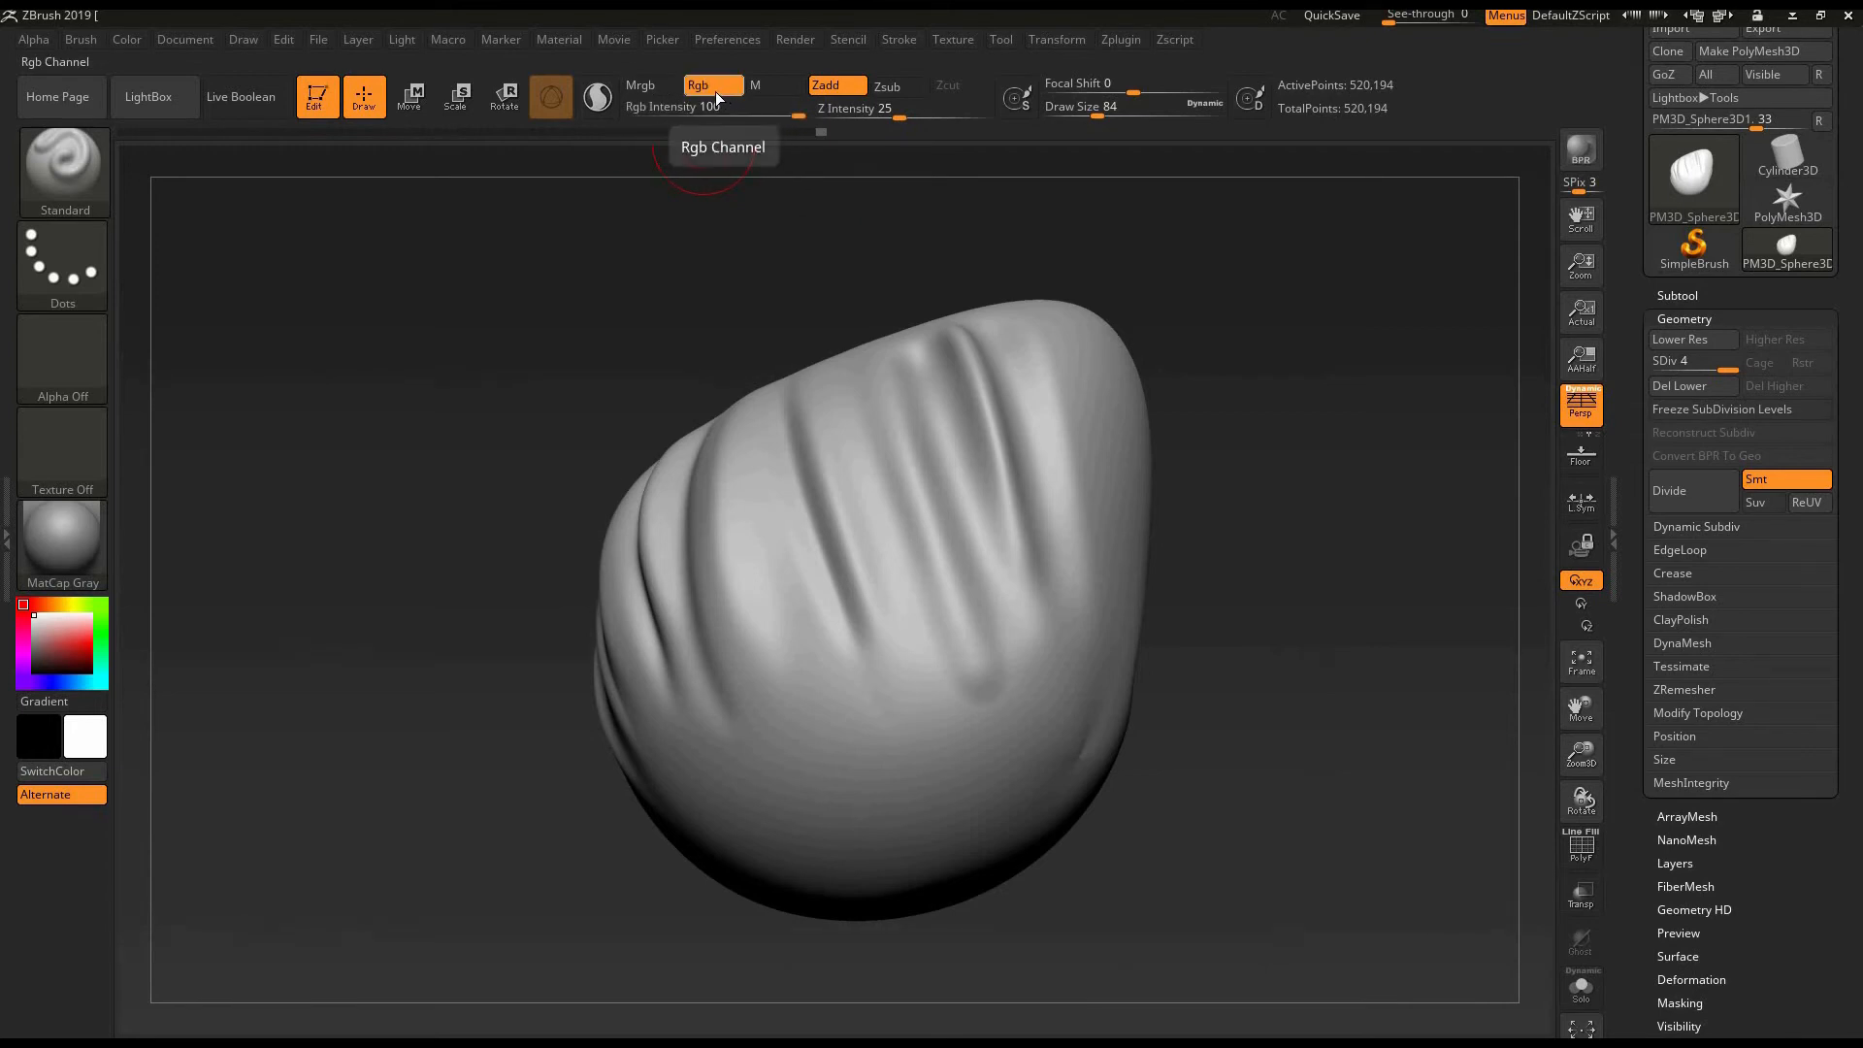
left_click(834, 88)
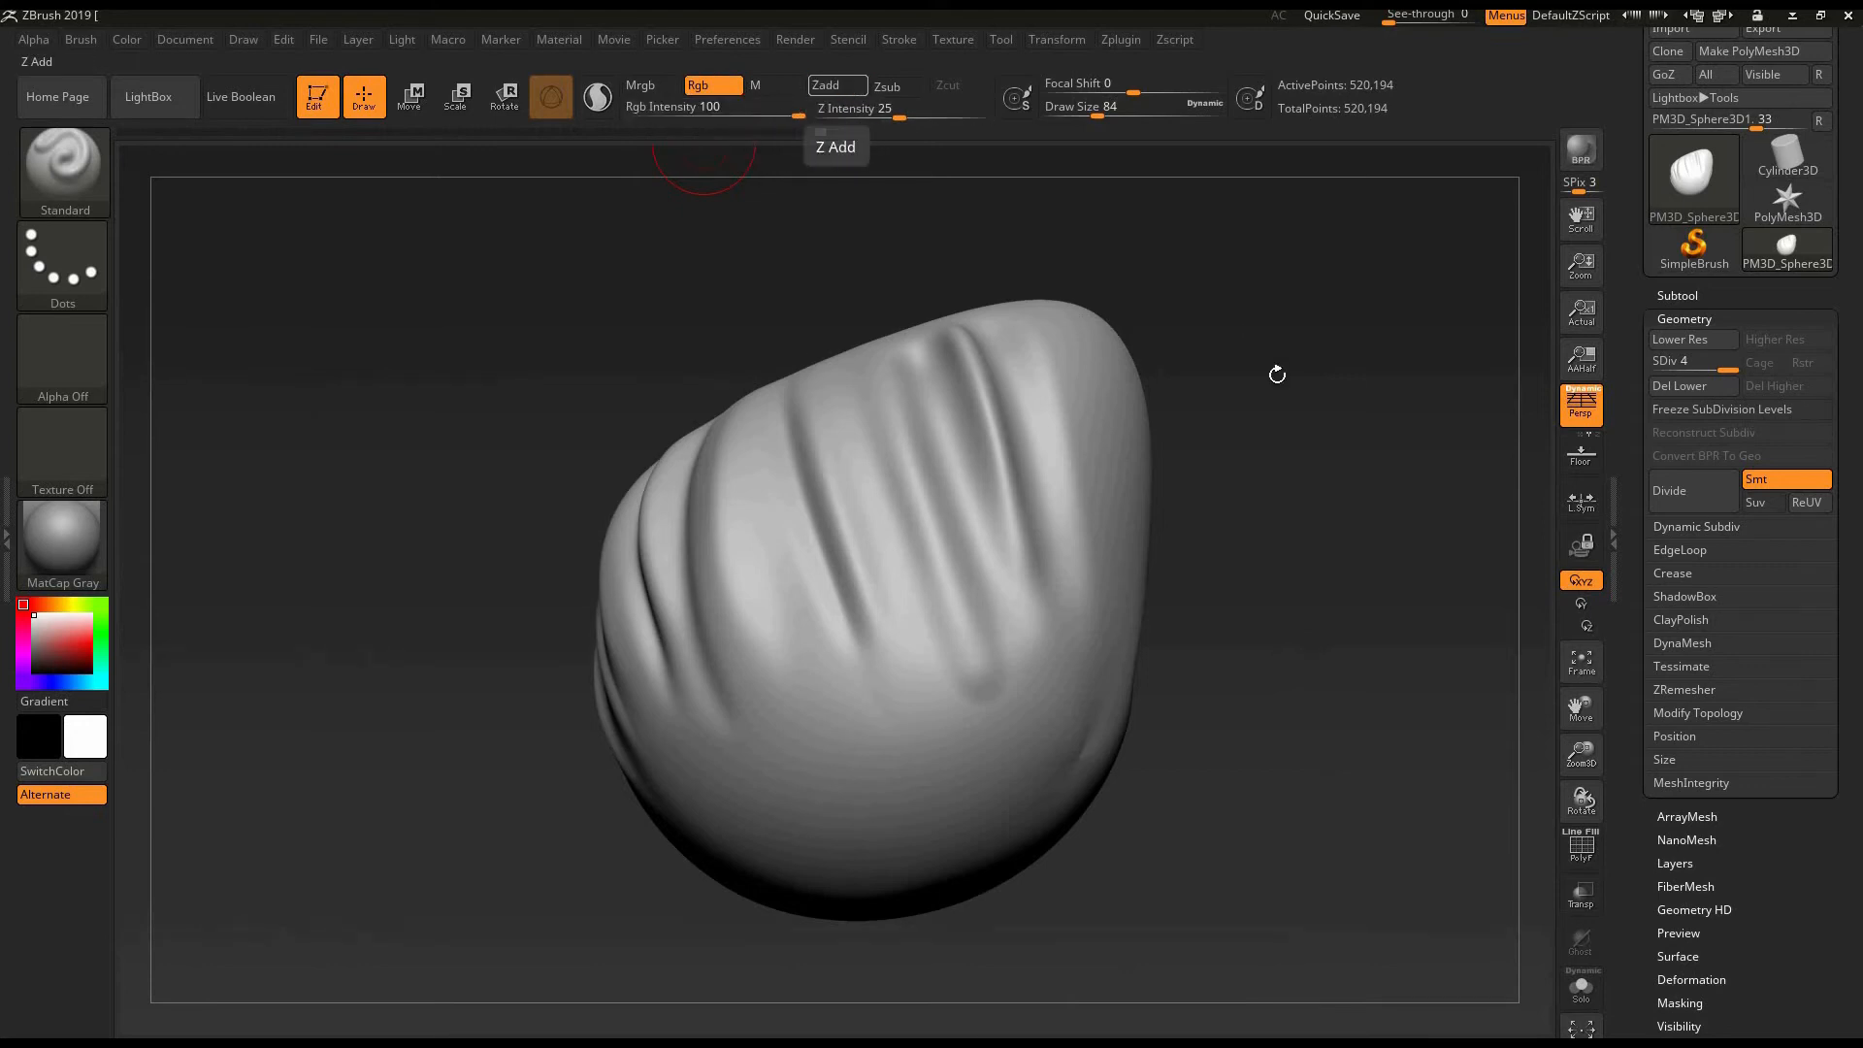
- Try a Standard stroke with Zadd on across the egg's smooth underside, undo it and turn Zadd off again
left_click_drag(1238, 399, 1215, 381, "alt")
left_click_drag(699, 200, 738, 173, "alt")
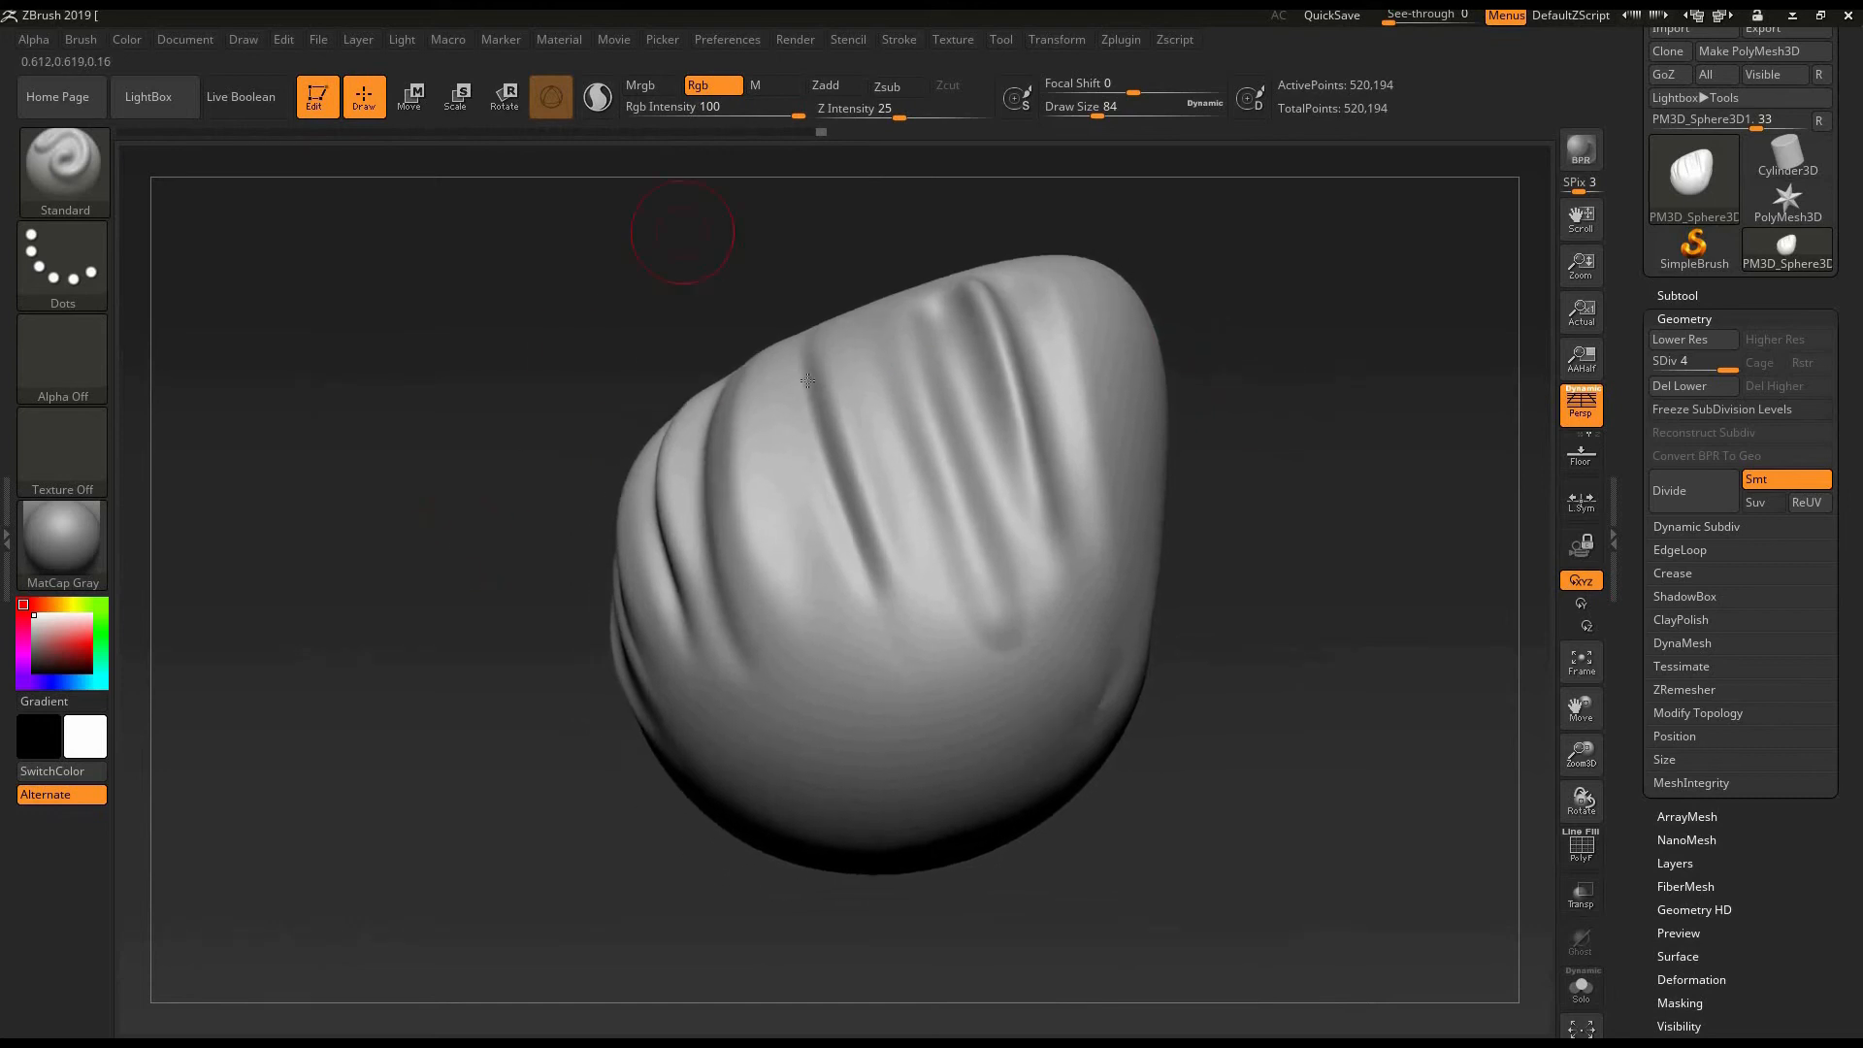
mouse_move(1290, 400)
left_mouse_down()
mouse_move(1249, 374)
mouse_move(1242, 300)
left_mouse_up()
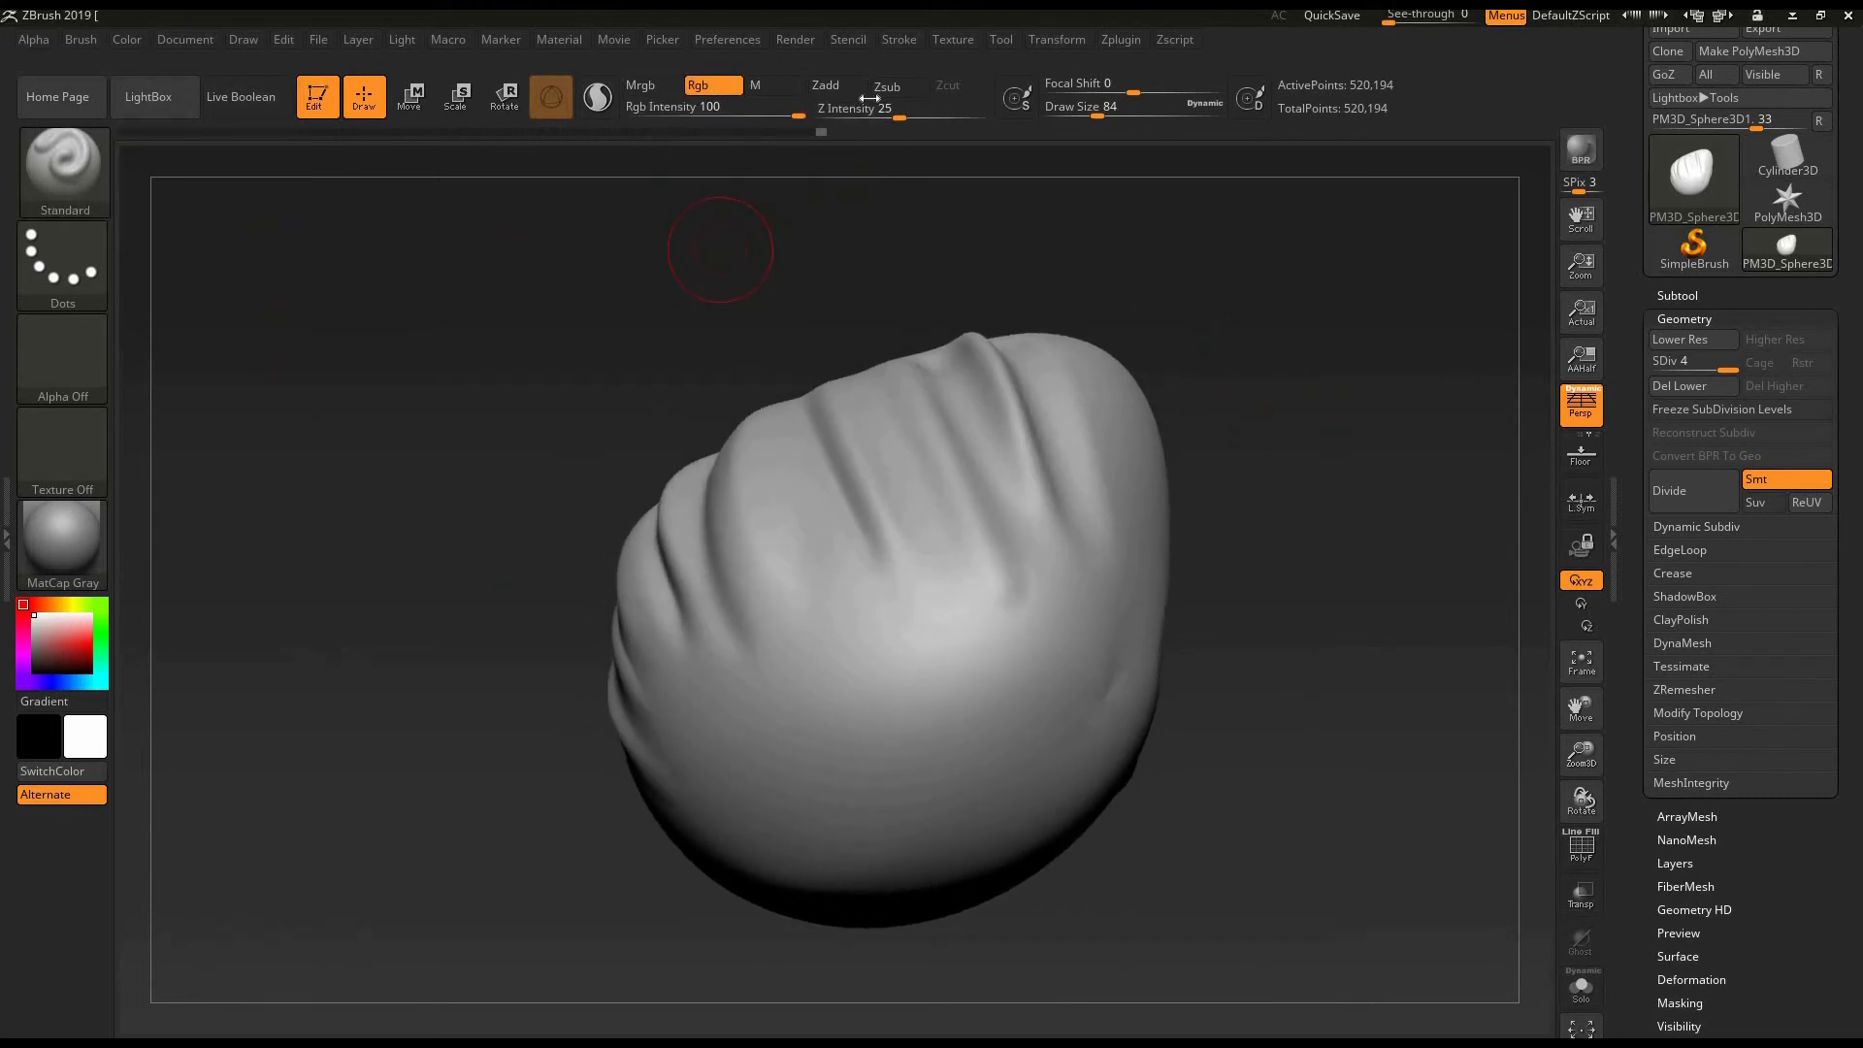
left_click(838, 86)
mouse_move(764, 764)
left_mouse_down()
mouse_move(1024, 650)
mouse_move(811, 740)
left_mouse_up()
left_click_drag(1218, 540, 1207, 427)
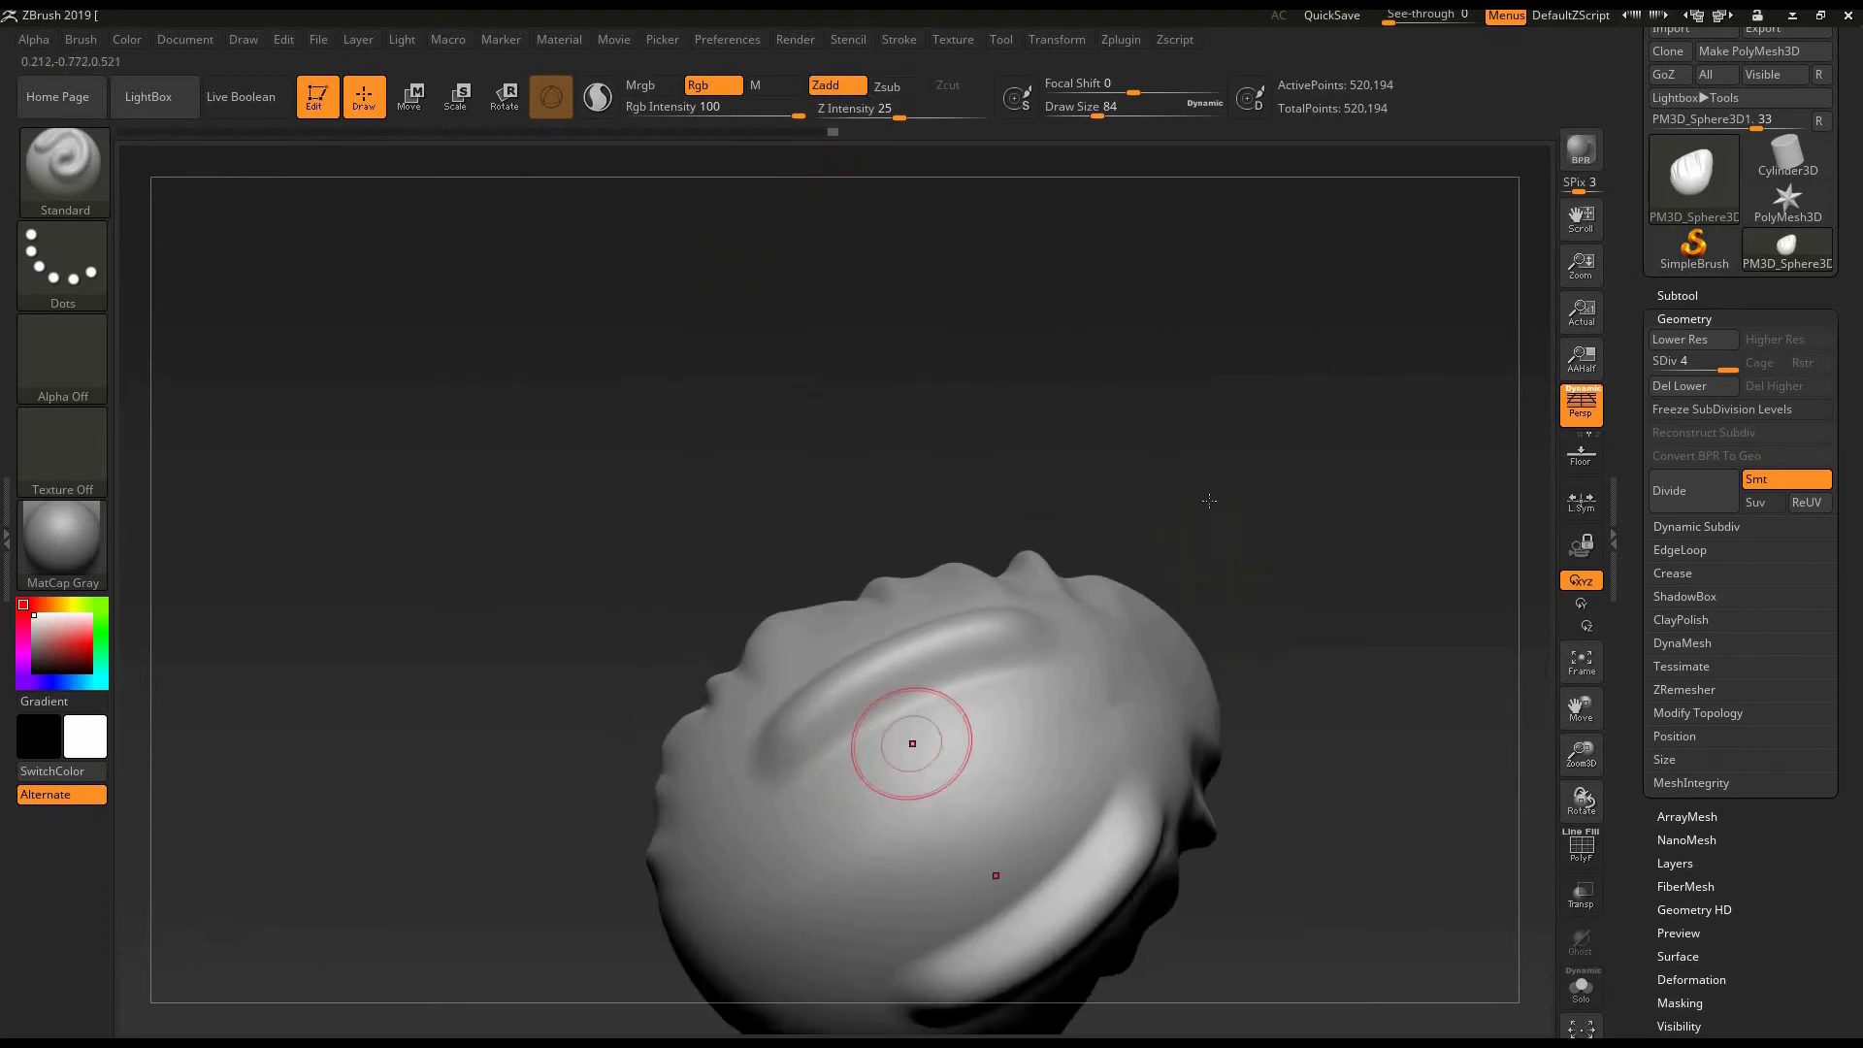
left_click_drag(1251, 611, 1289, 595)
key("ctrl")
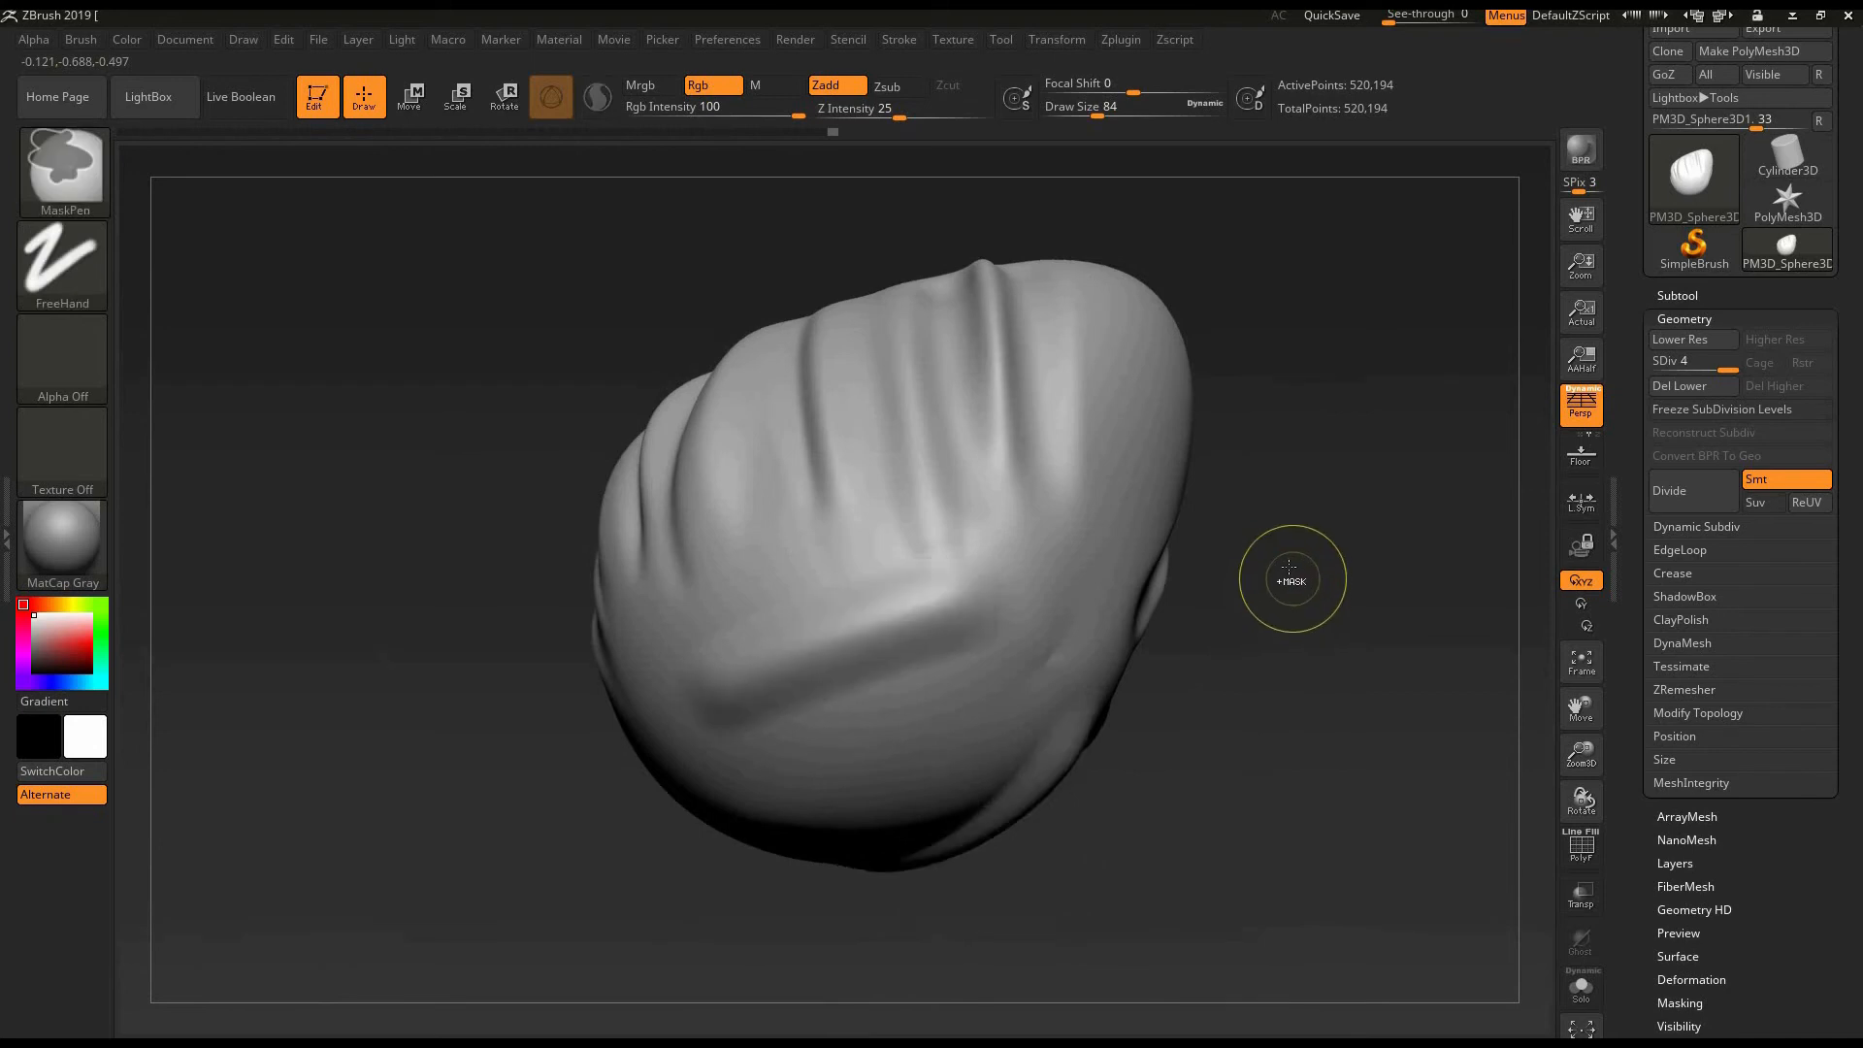
key("ctrl+z")
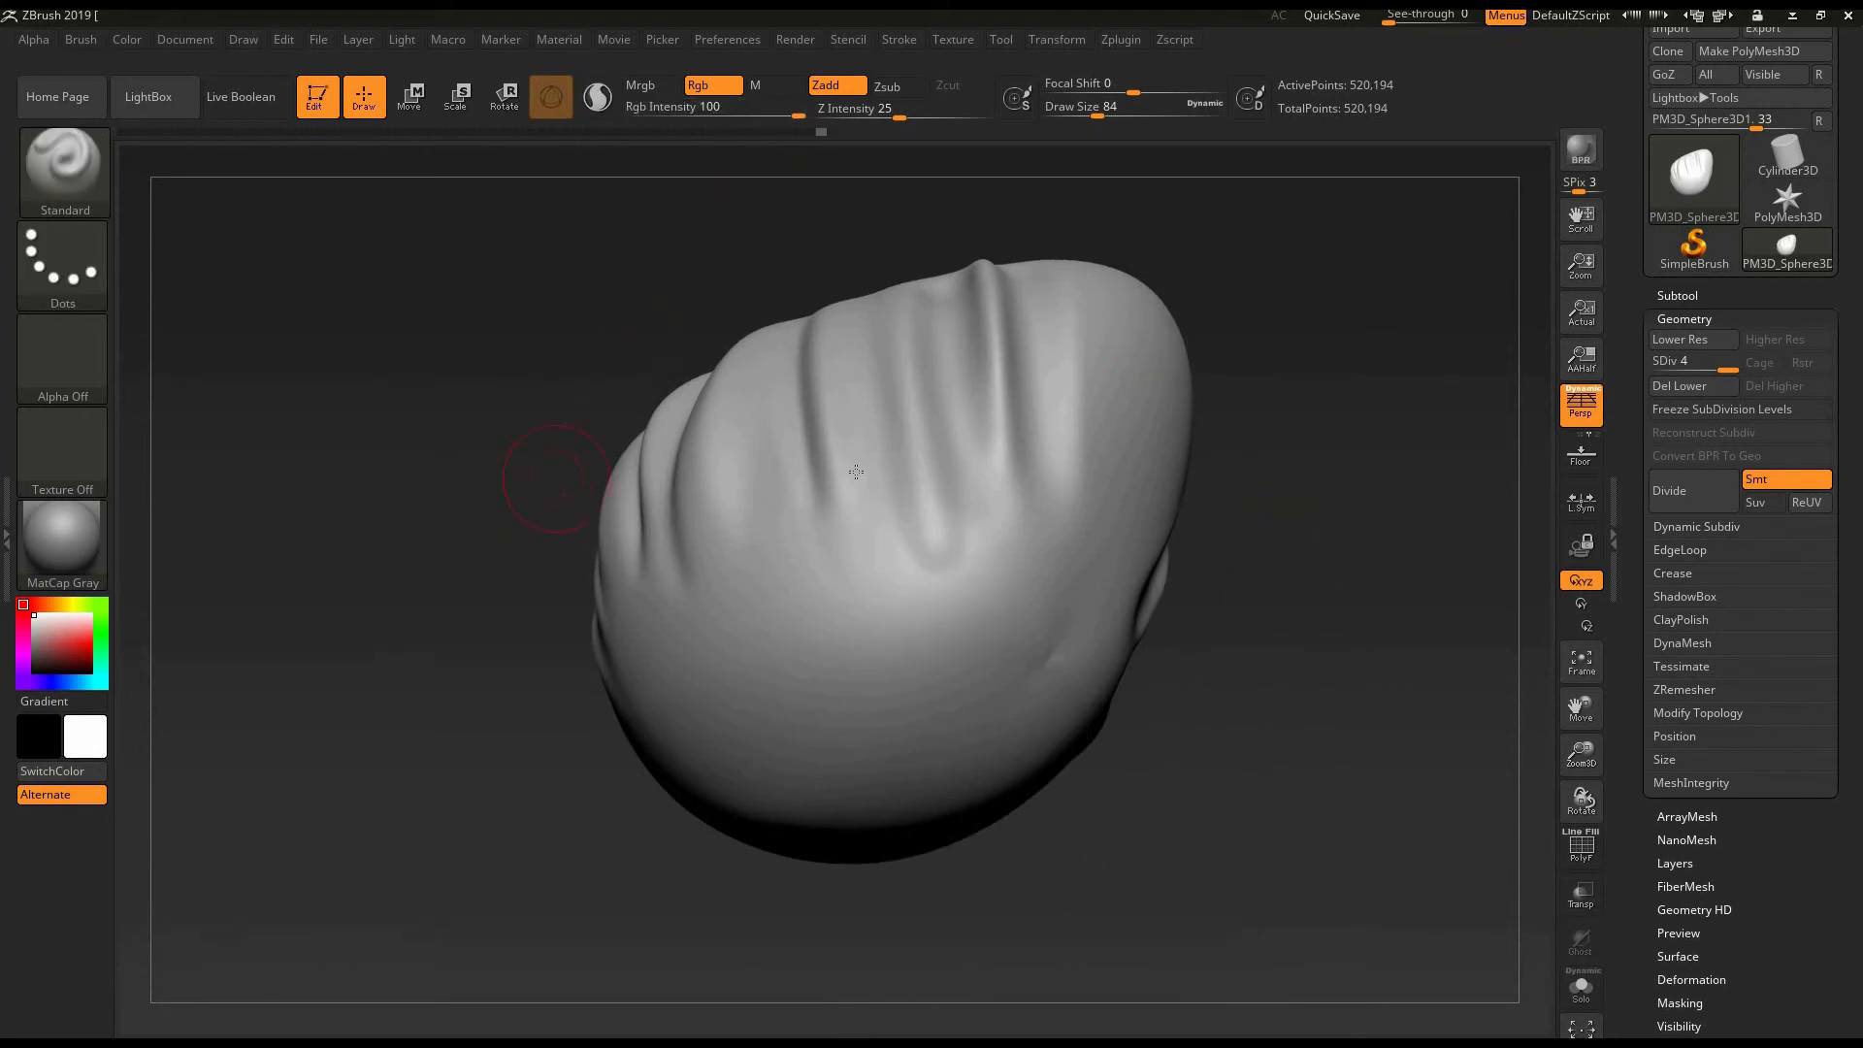
left_click(850, 88)
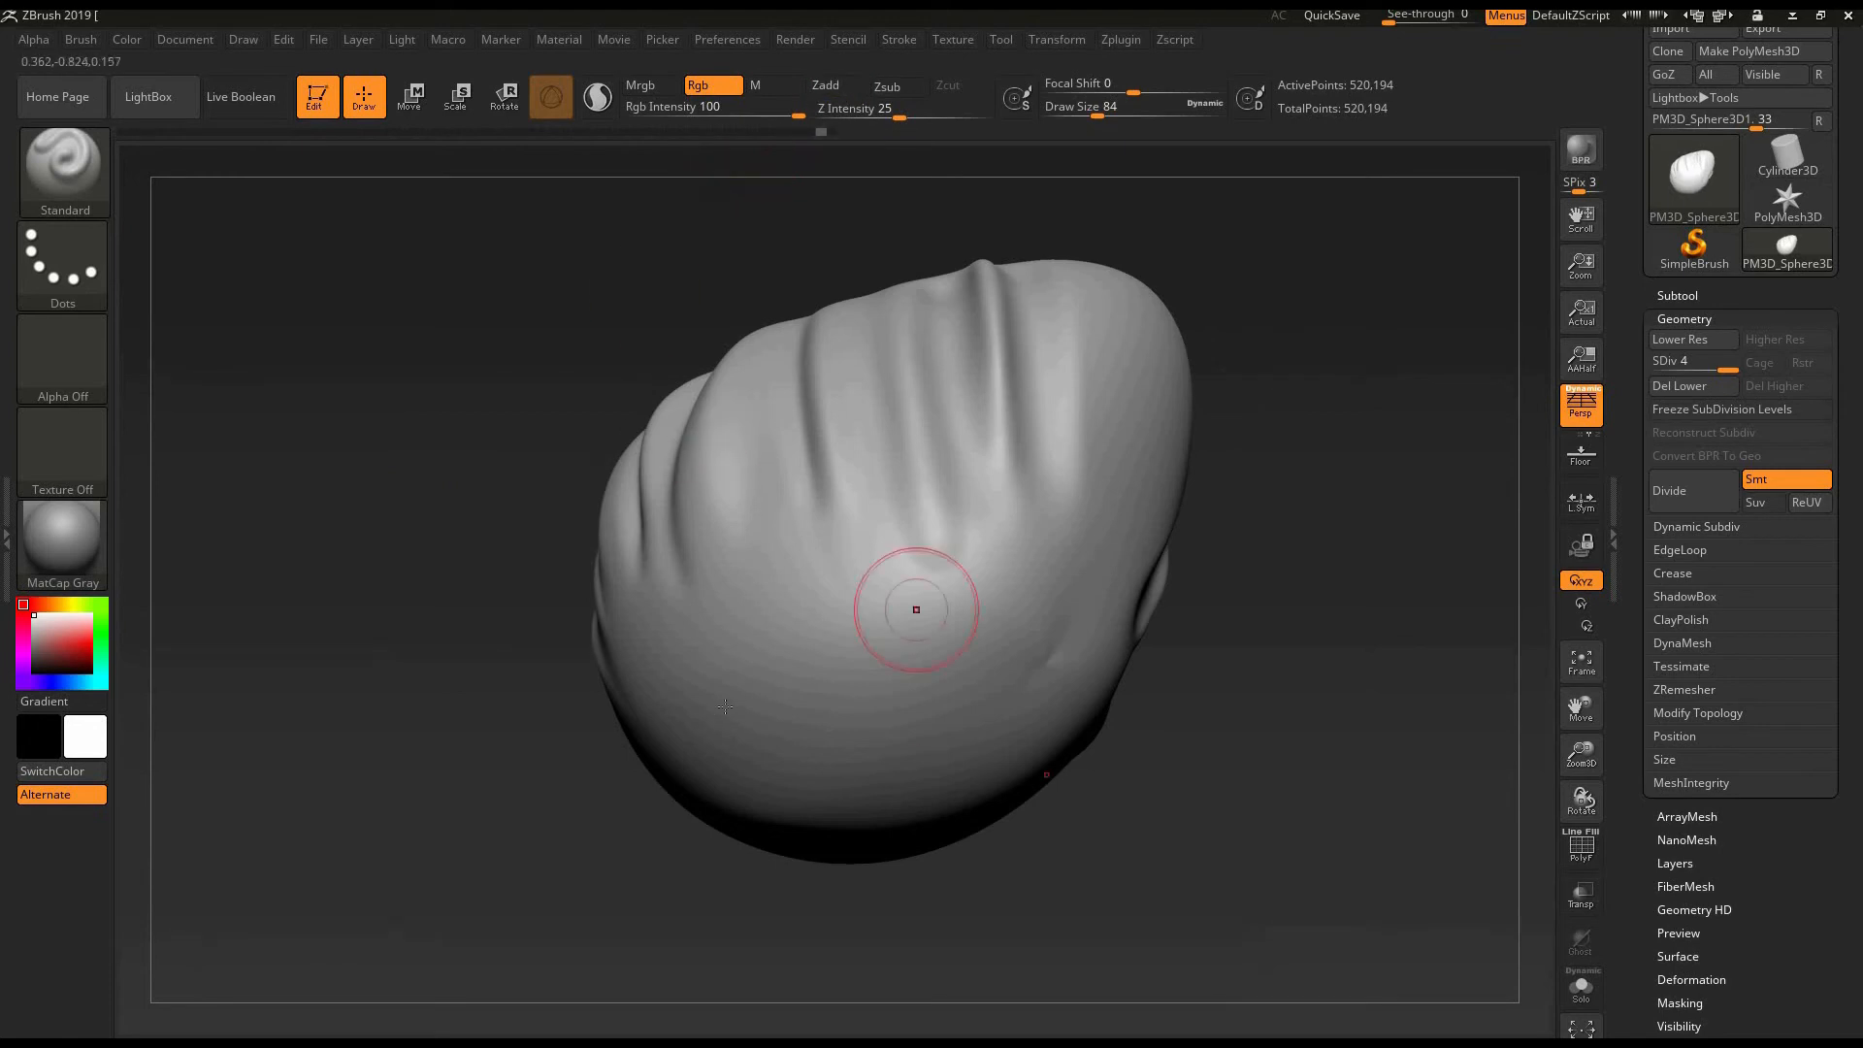
- Brush a white colour-only stroke over the egg's smooth underside at an Rgb intensity of 100
left_click_drag(756, 717, 748, 730)
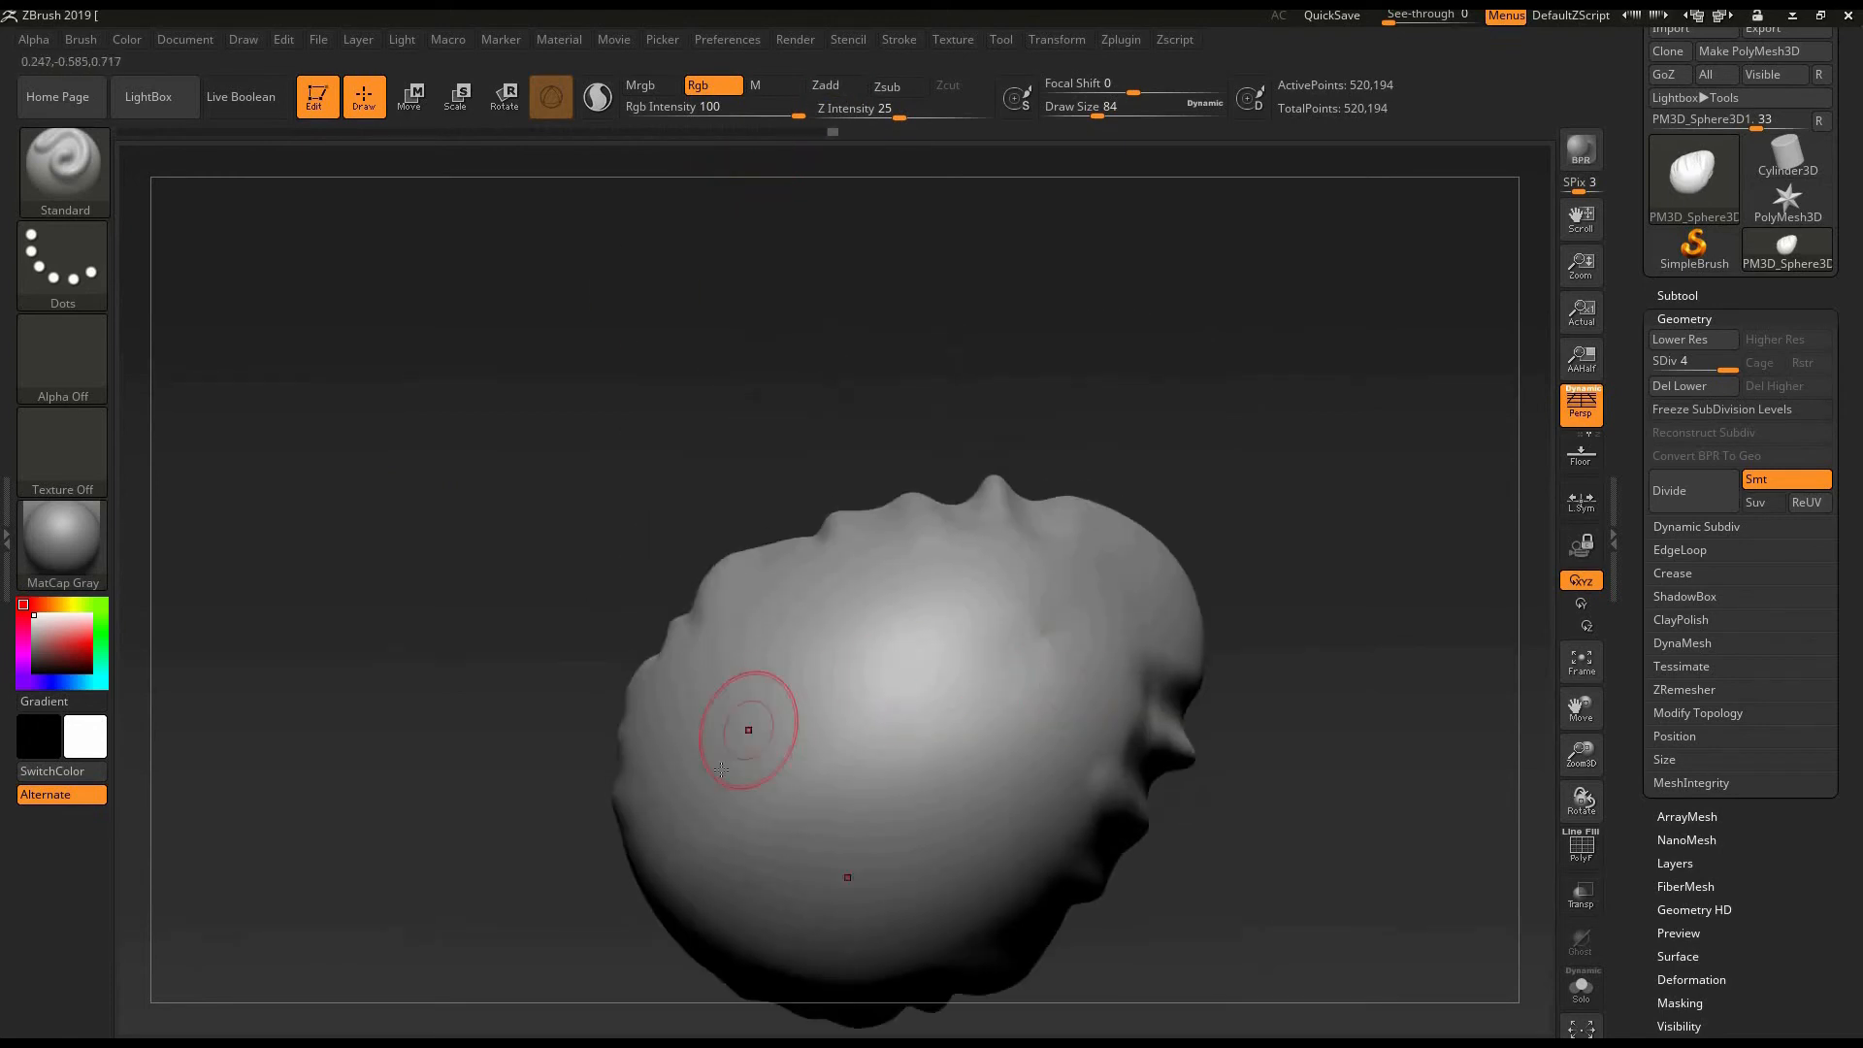
left_click_drag(1295, 475, 989, 513)
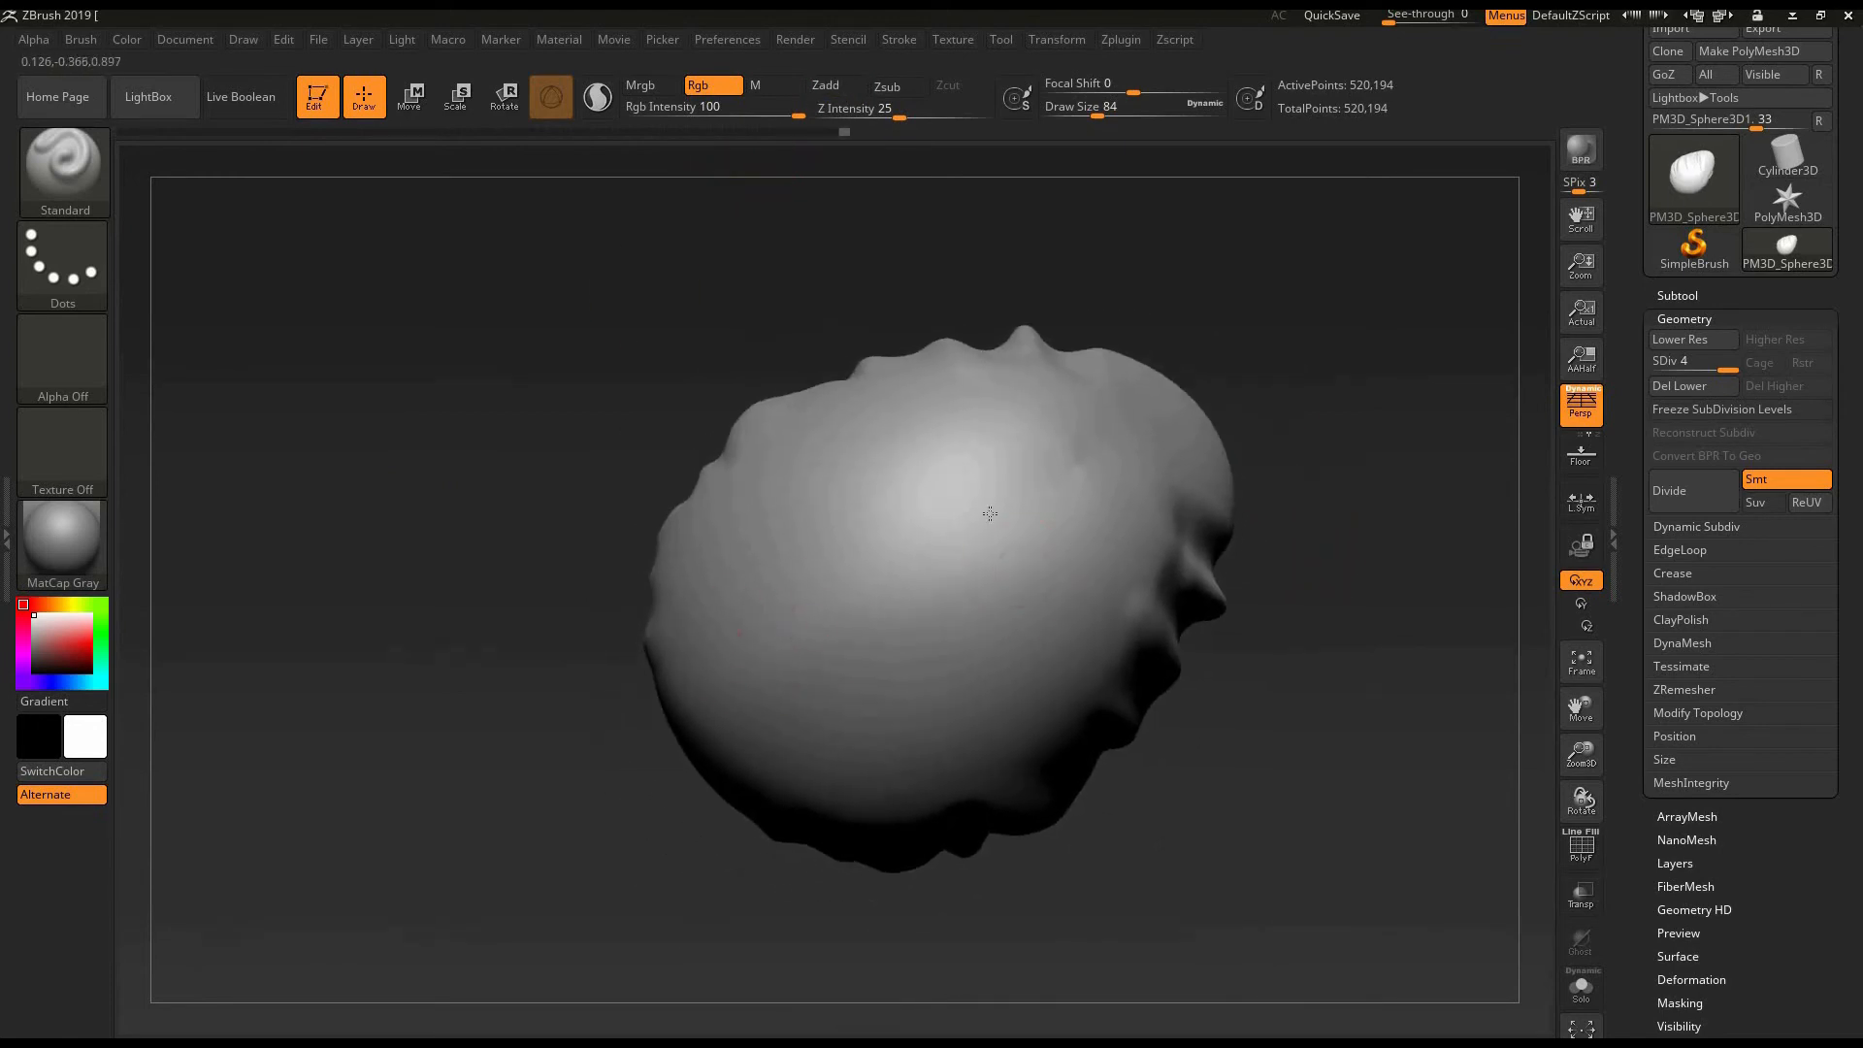
mouse_move(1306, 519)
left_mouse_down()
mouse_move(1093, 599)
mouse_move(1058, 591)
mouse_move(1214, 583)
mouse_move(1232, 667)
mouse_move(1168, 740)
mouse_move(975, 692)
left_mouse_up()
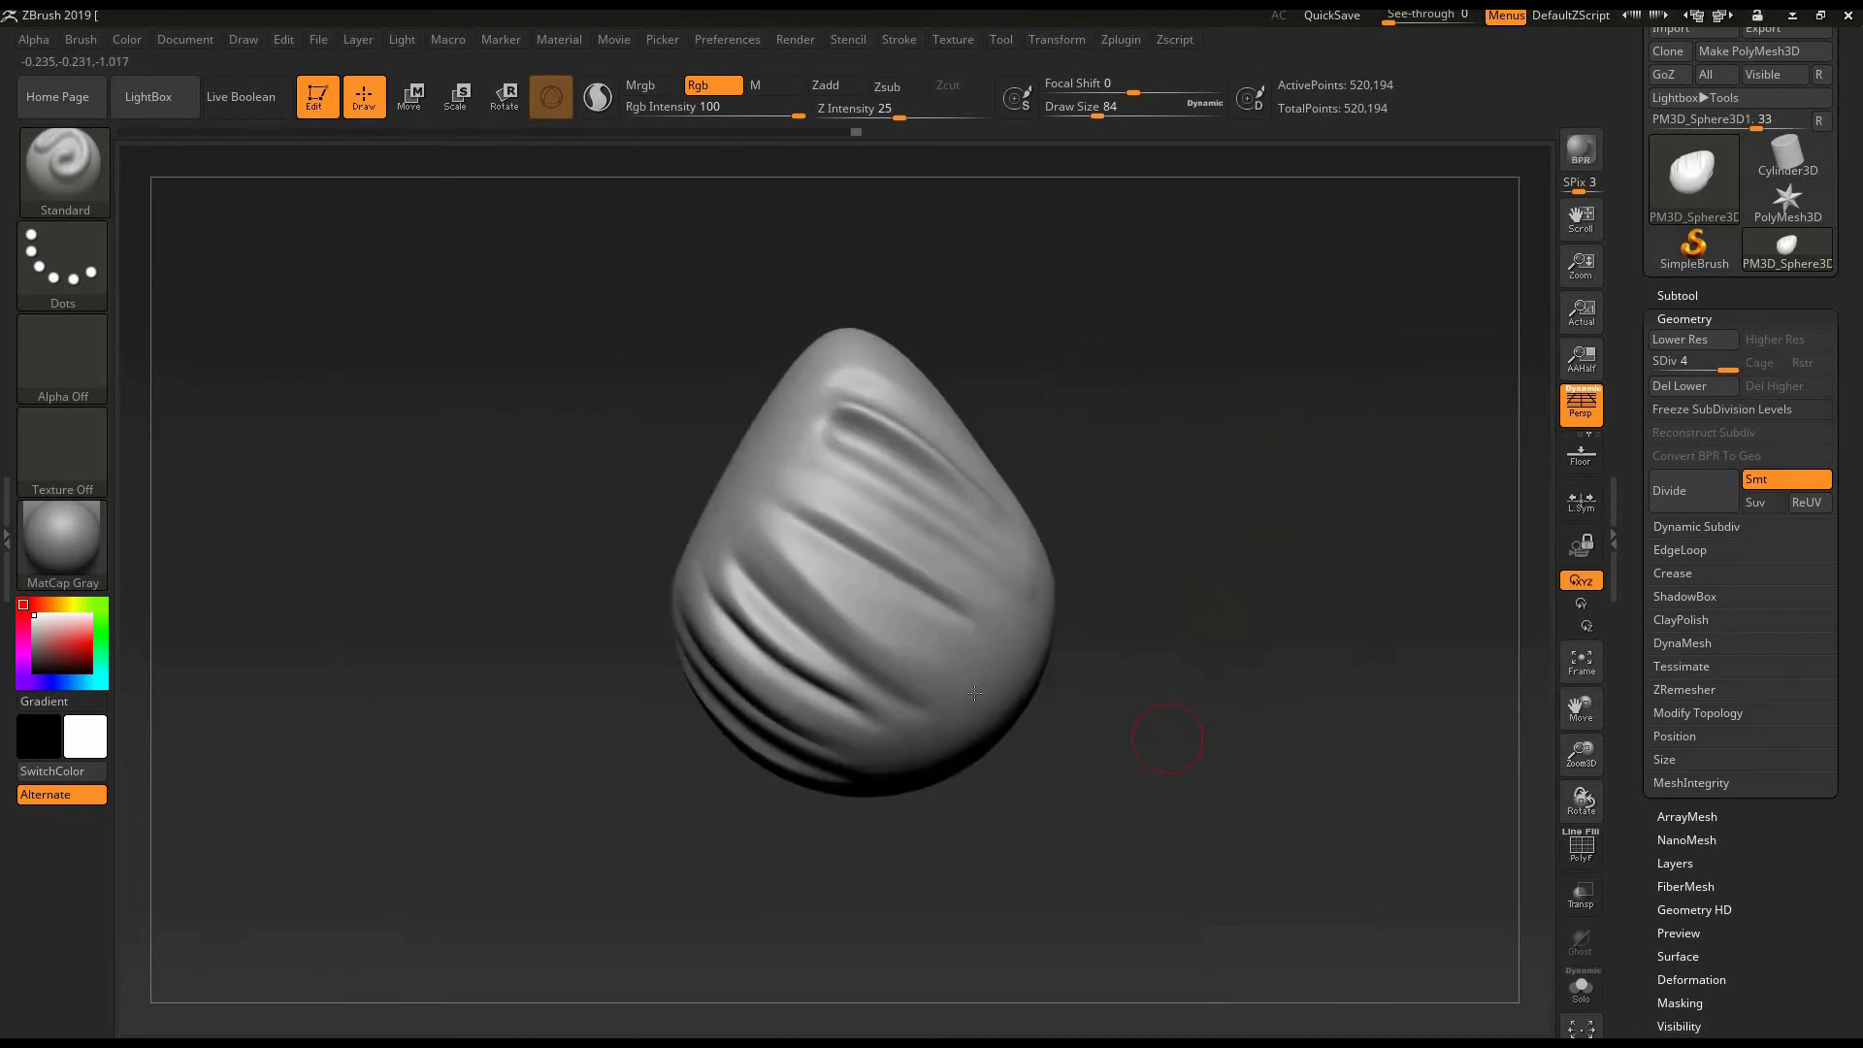
left_click_drag(1146, 655, 872, 203)
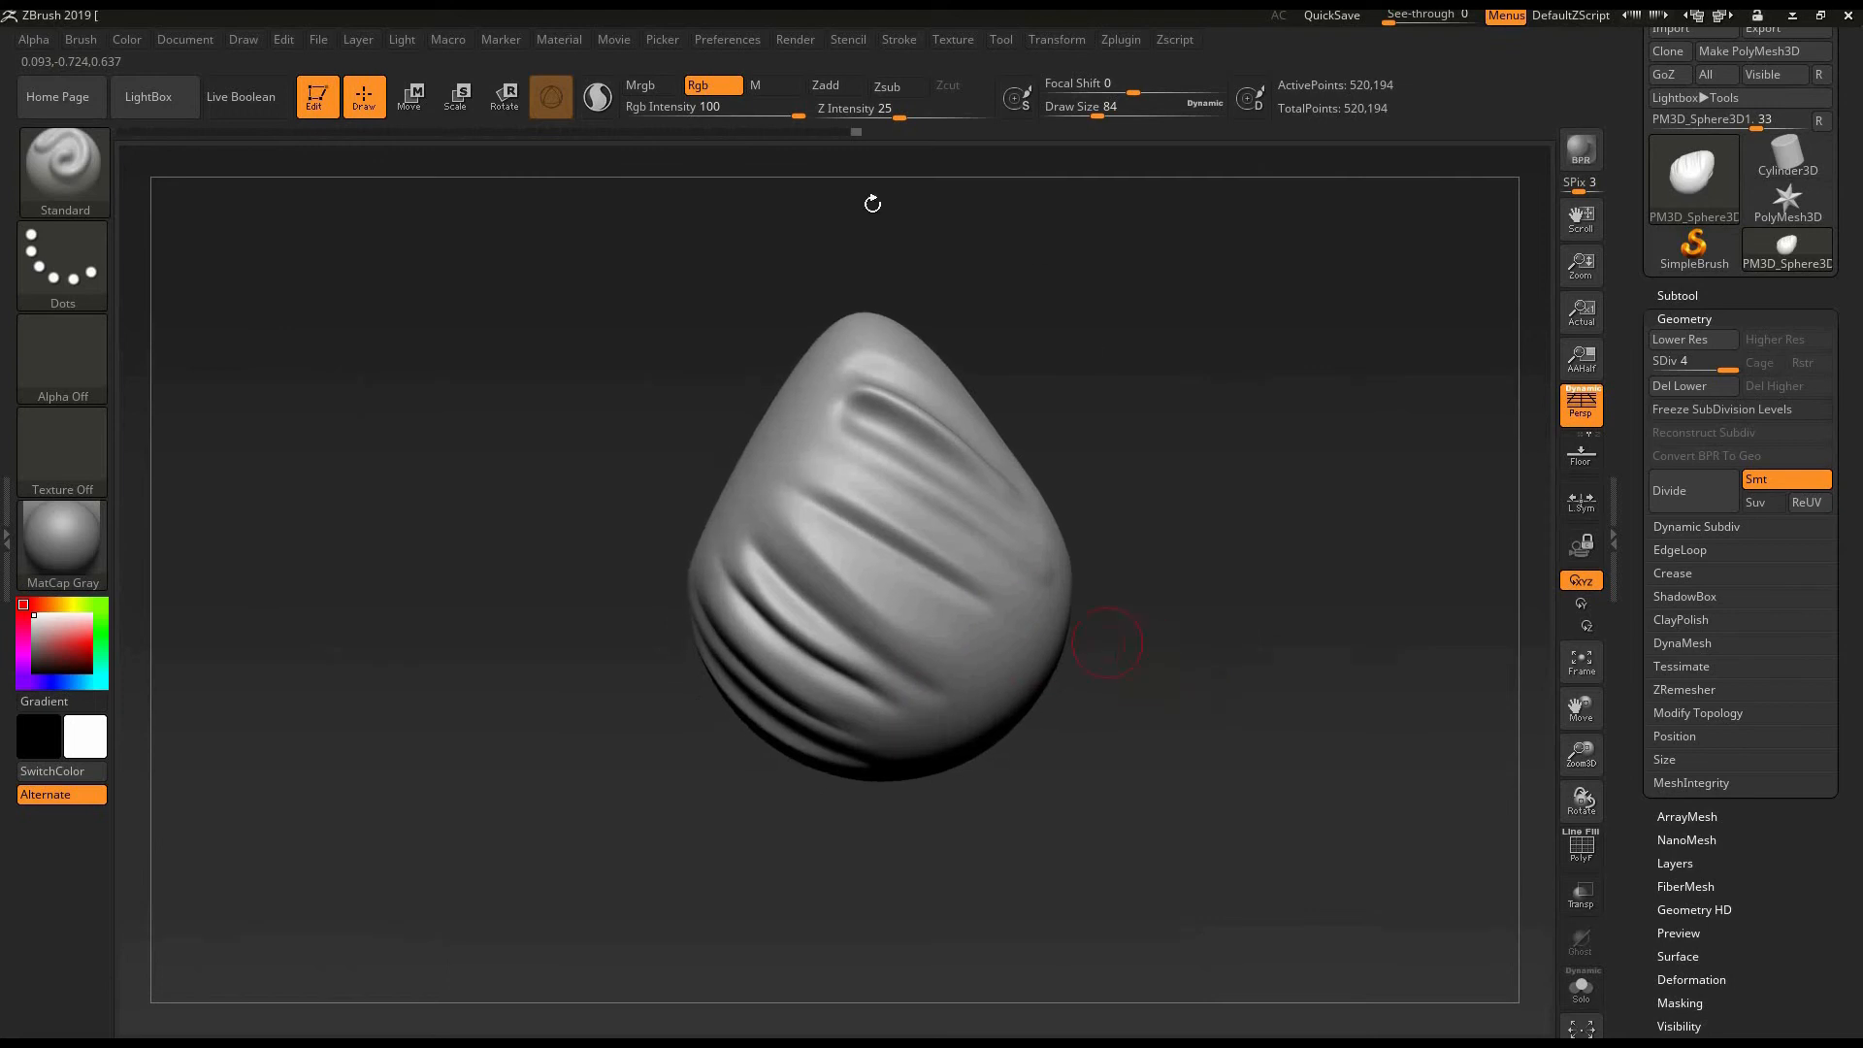
mouse_move(597, 632)
left_mouse_down()
mouse_move(696, 659)
mouse_move(667, 689)
mouse_move(579, 678)
mouse_move(603, 690)
mouse_move(573, 699)
mouse_move(636, 524)
left_mouse_up()
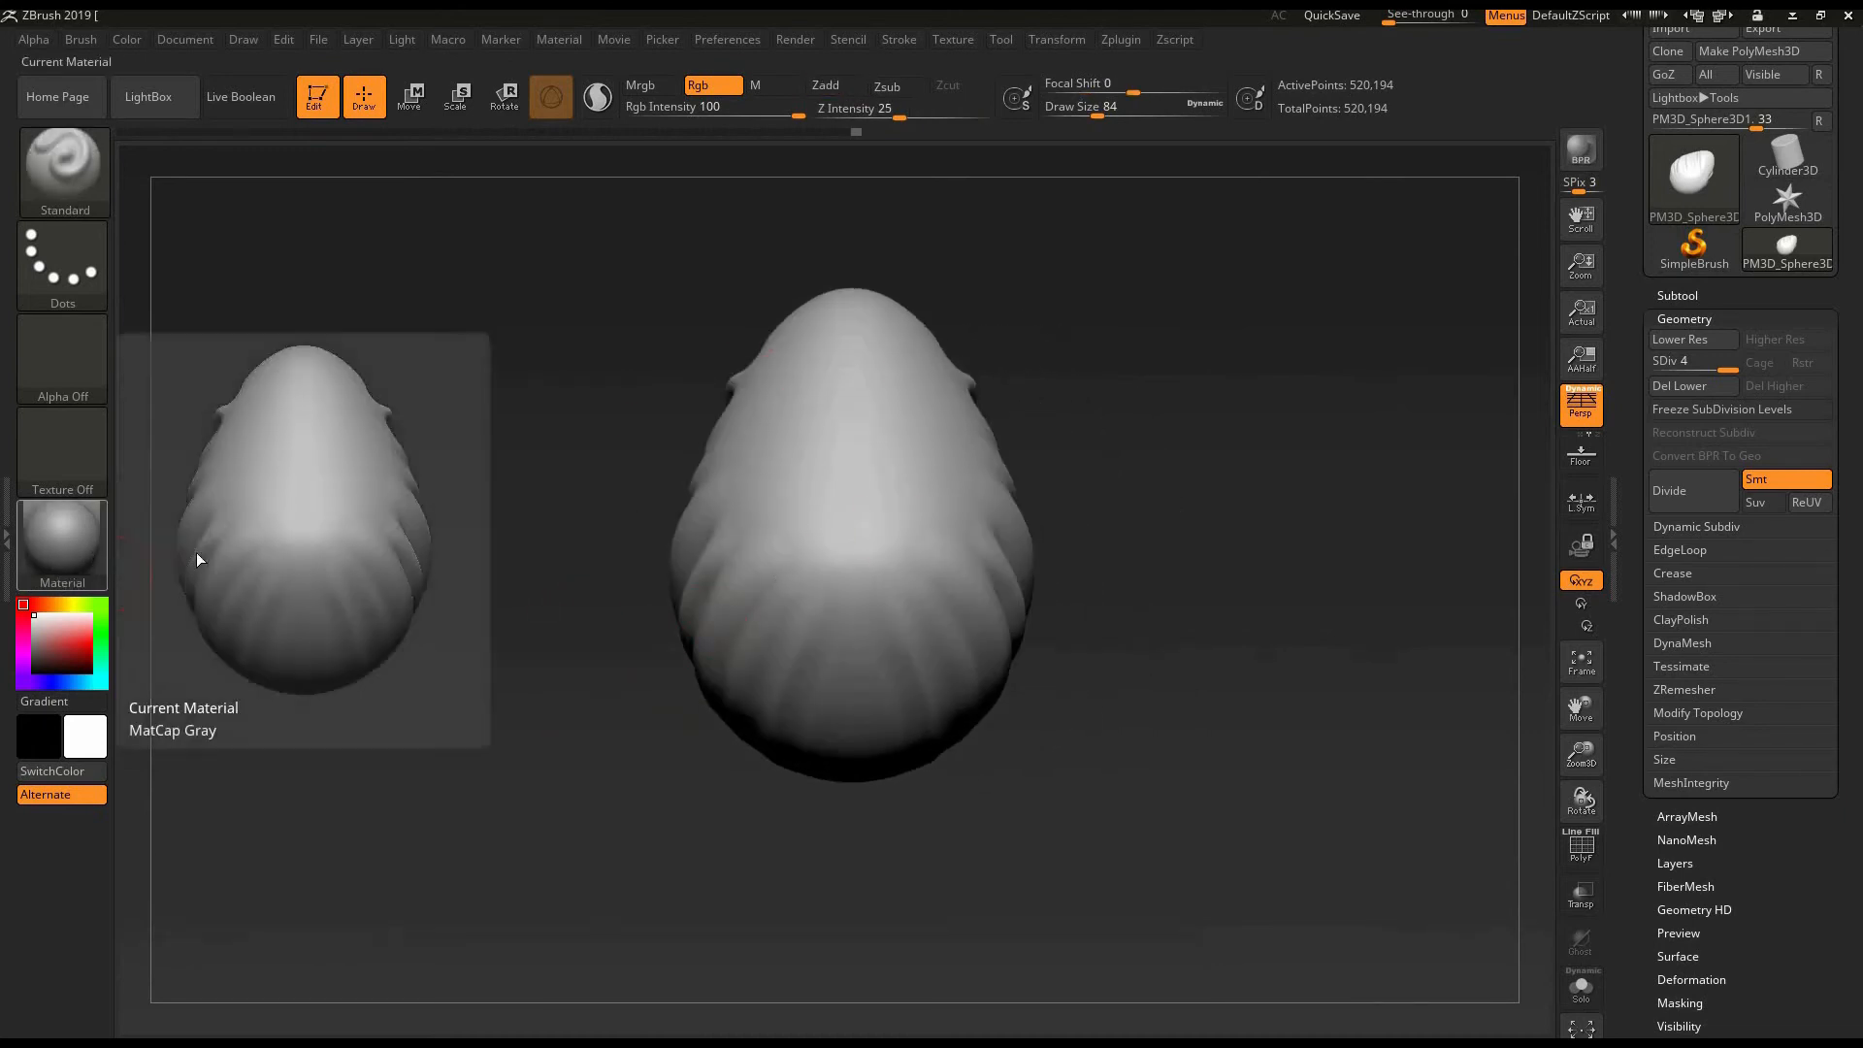
- Change the egg's current material to SkinShade4
left_click(63, 544)
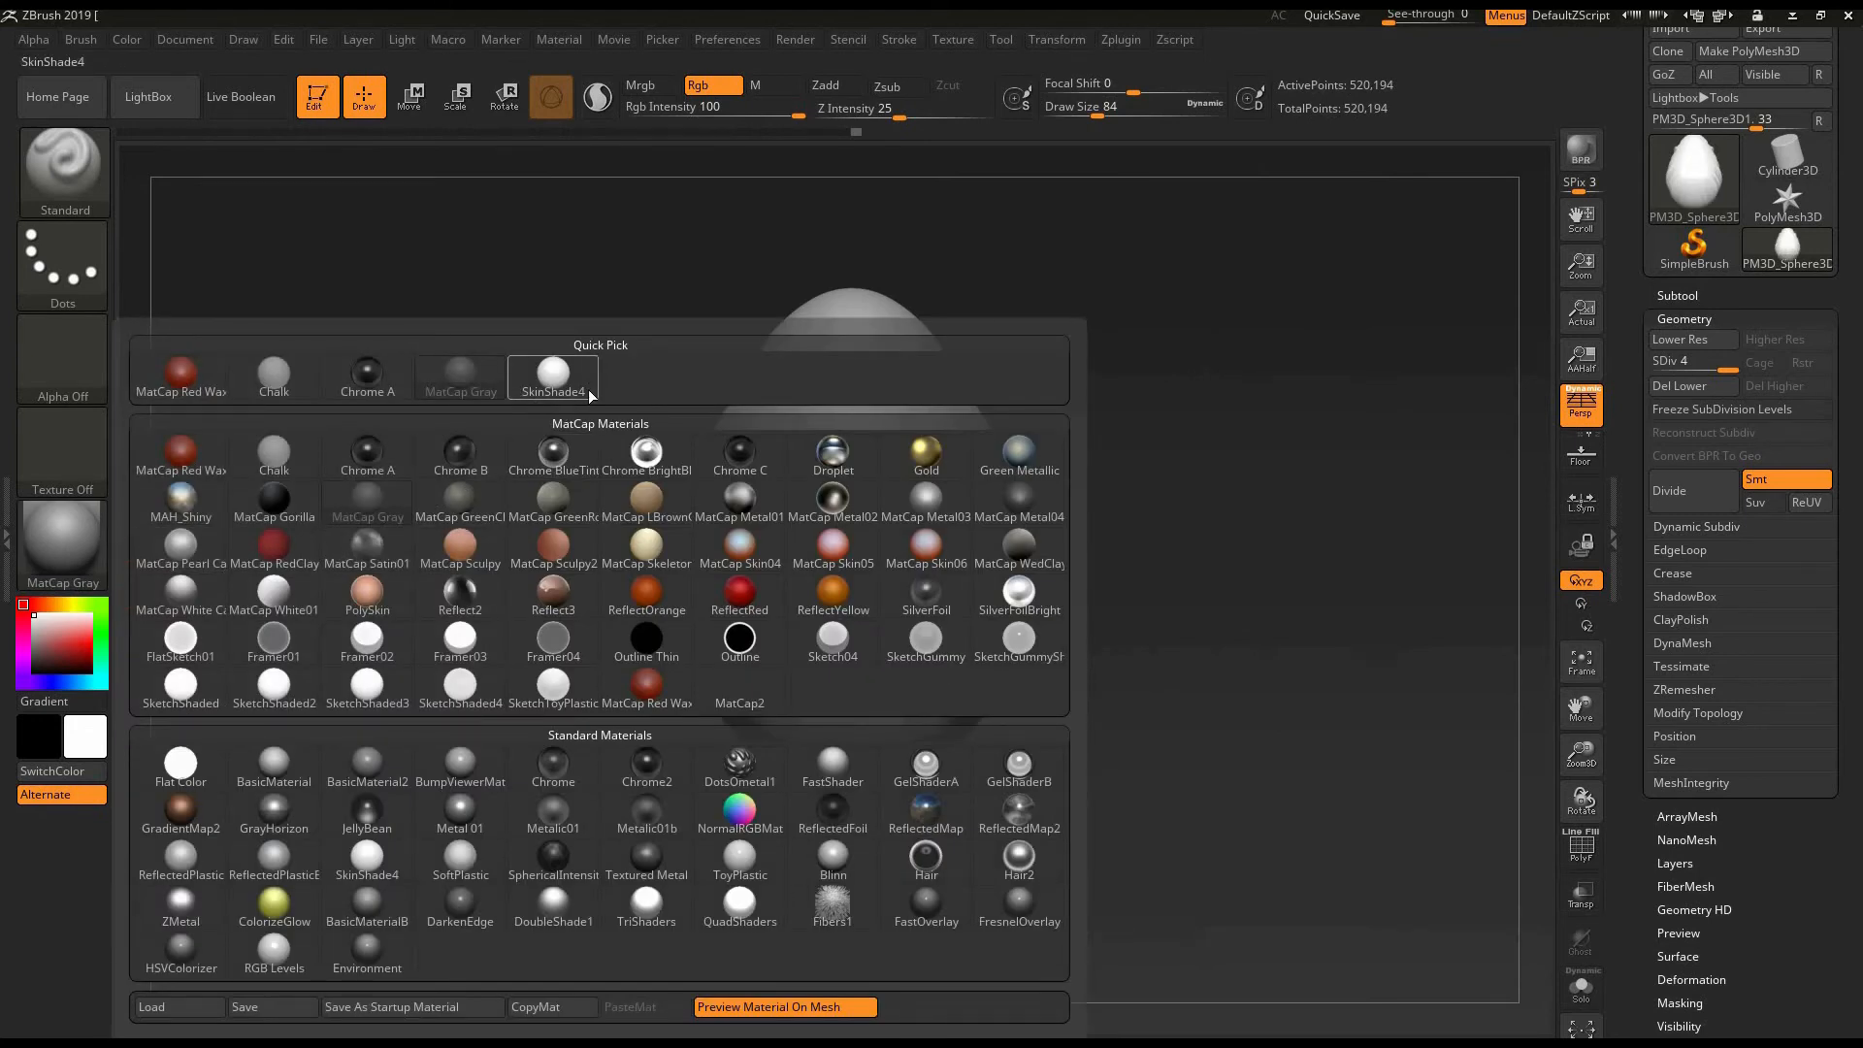
mouse_move(580, 396)
left_click(544, 398)
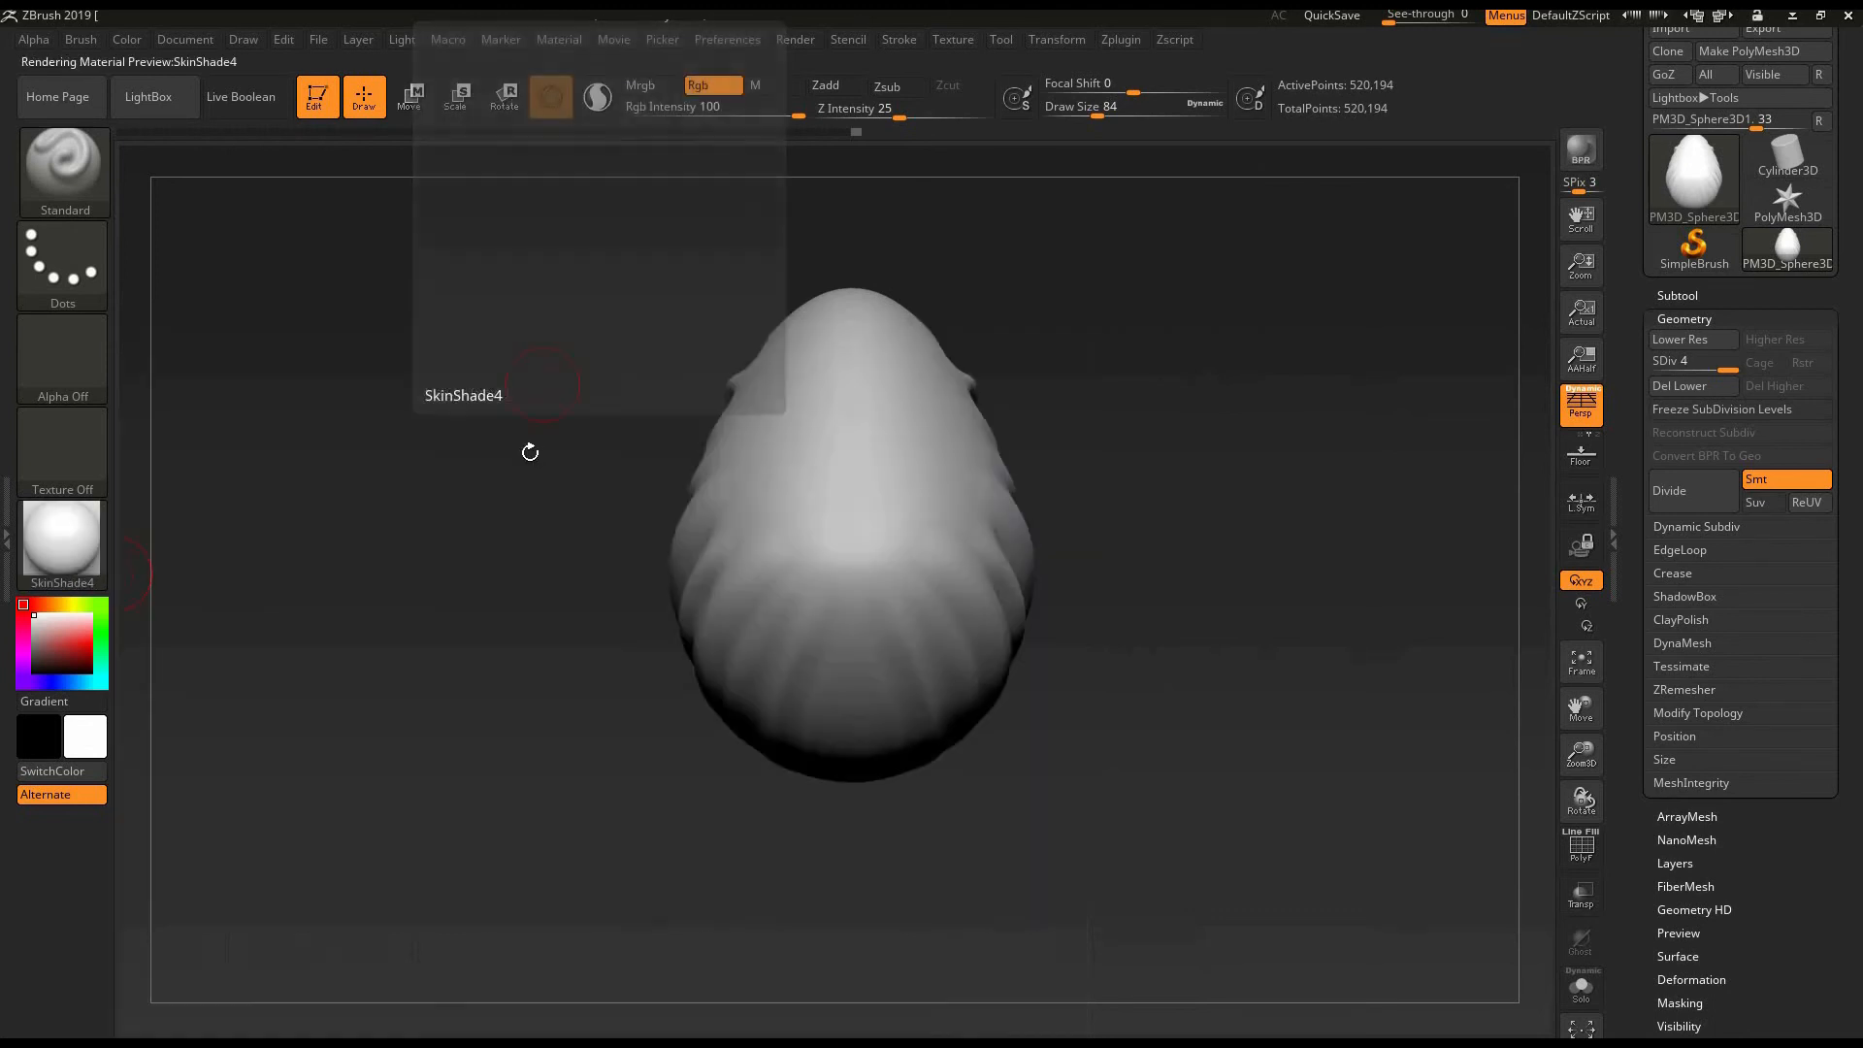
mouse_move(1167, 583)
left_mouse_down()
mouse_move(1185, 453)
mouse_move(1139, 707)
mouse_move(1150, 679)
left_mouse_up()
- Preview the MatCap Sculpy, ReflectOrange and Framer01 materials on the egg and return to SkinShade4
left_click(92, 545)
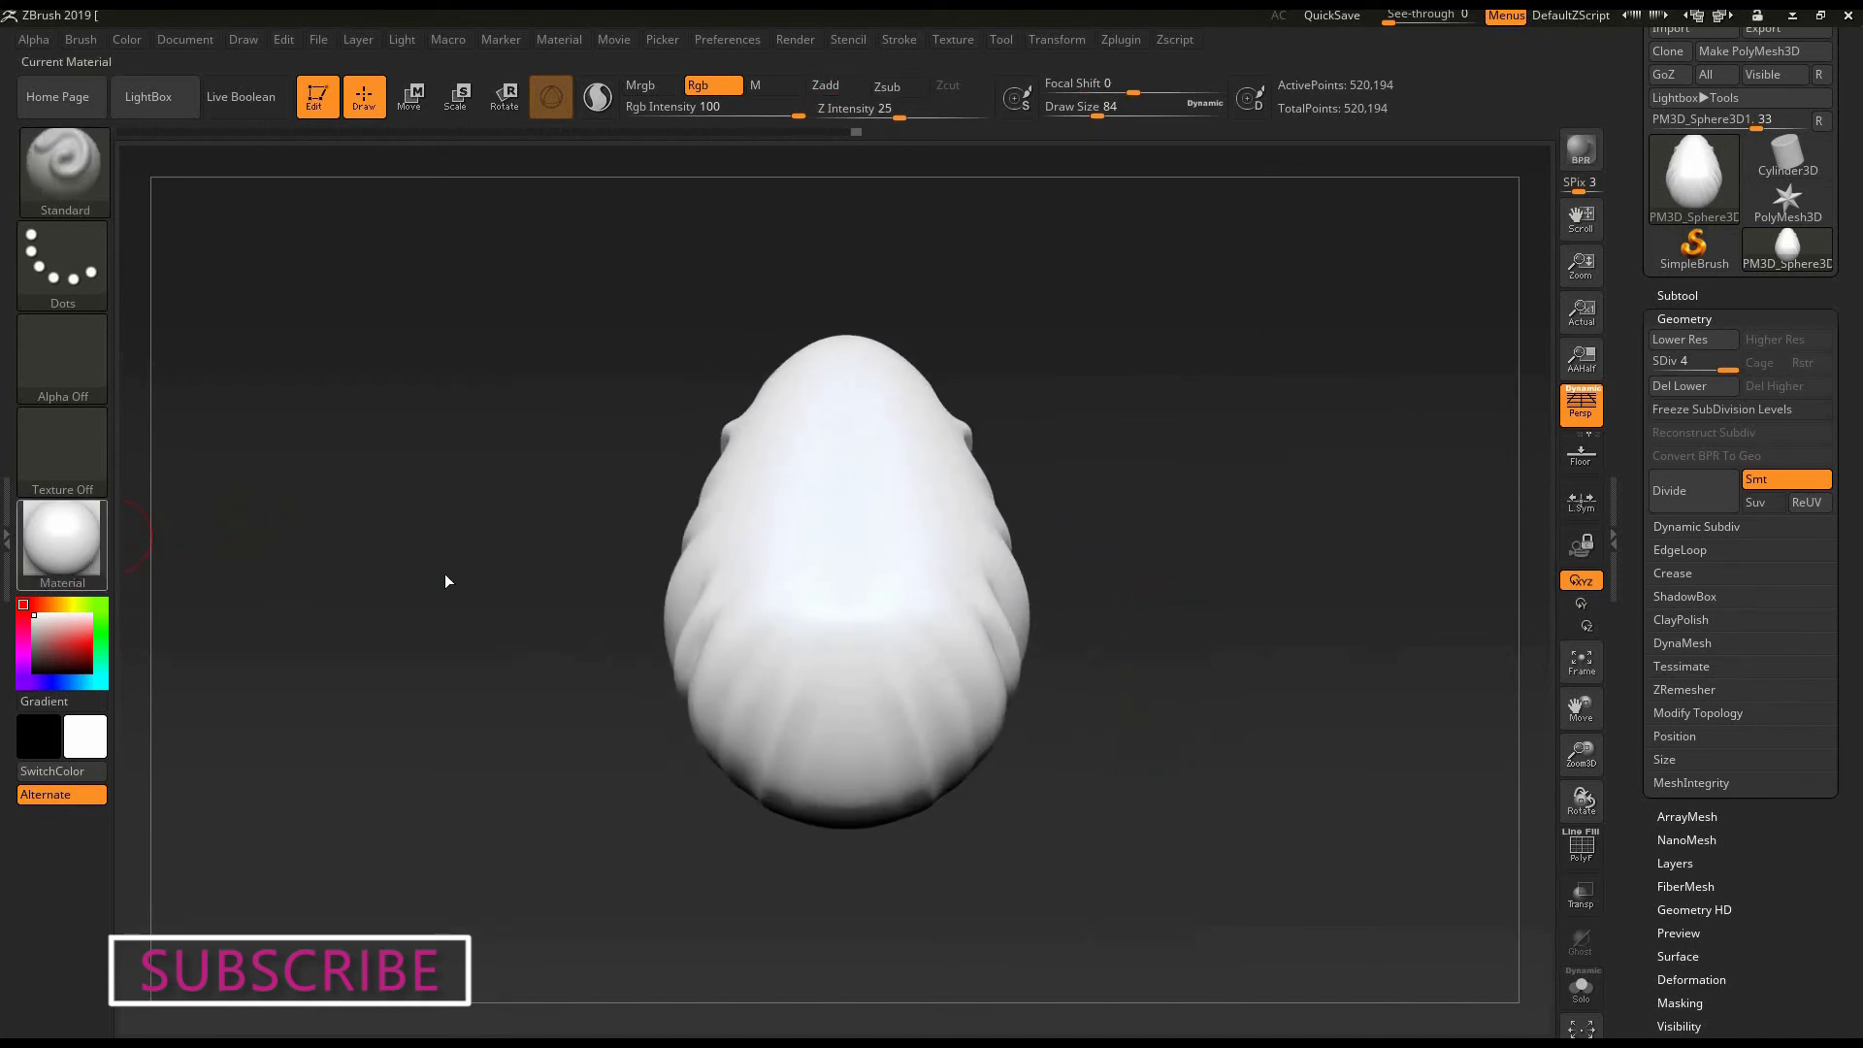
left_click(466, 553)
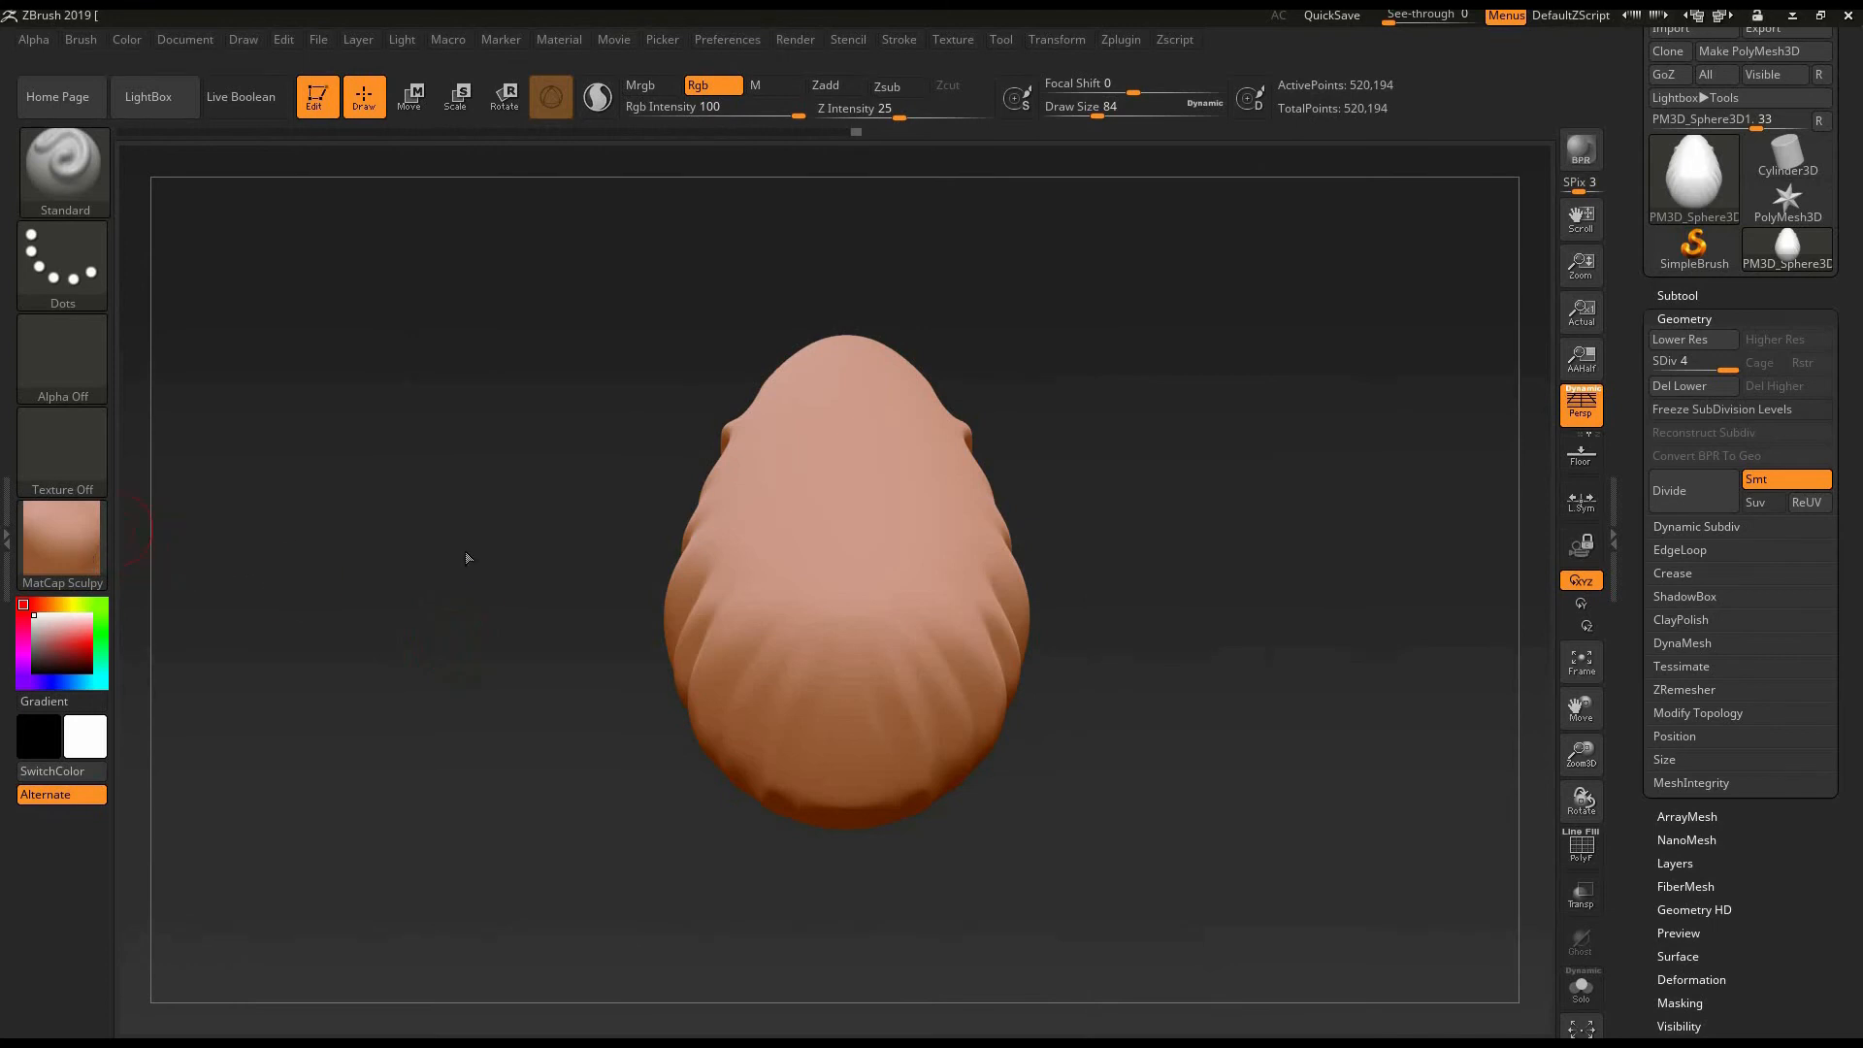
left_click(63, 543)
left_click(644, 588)
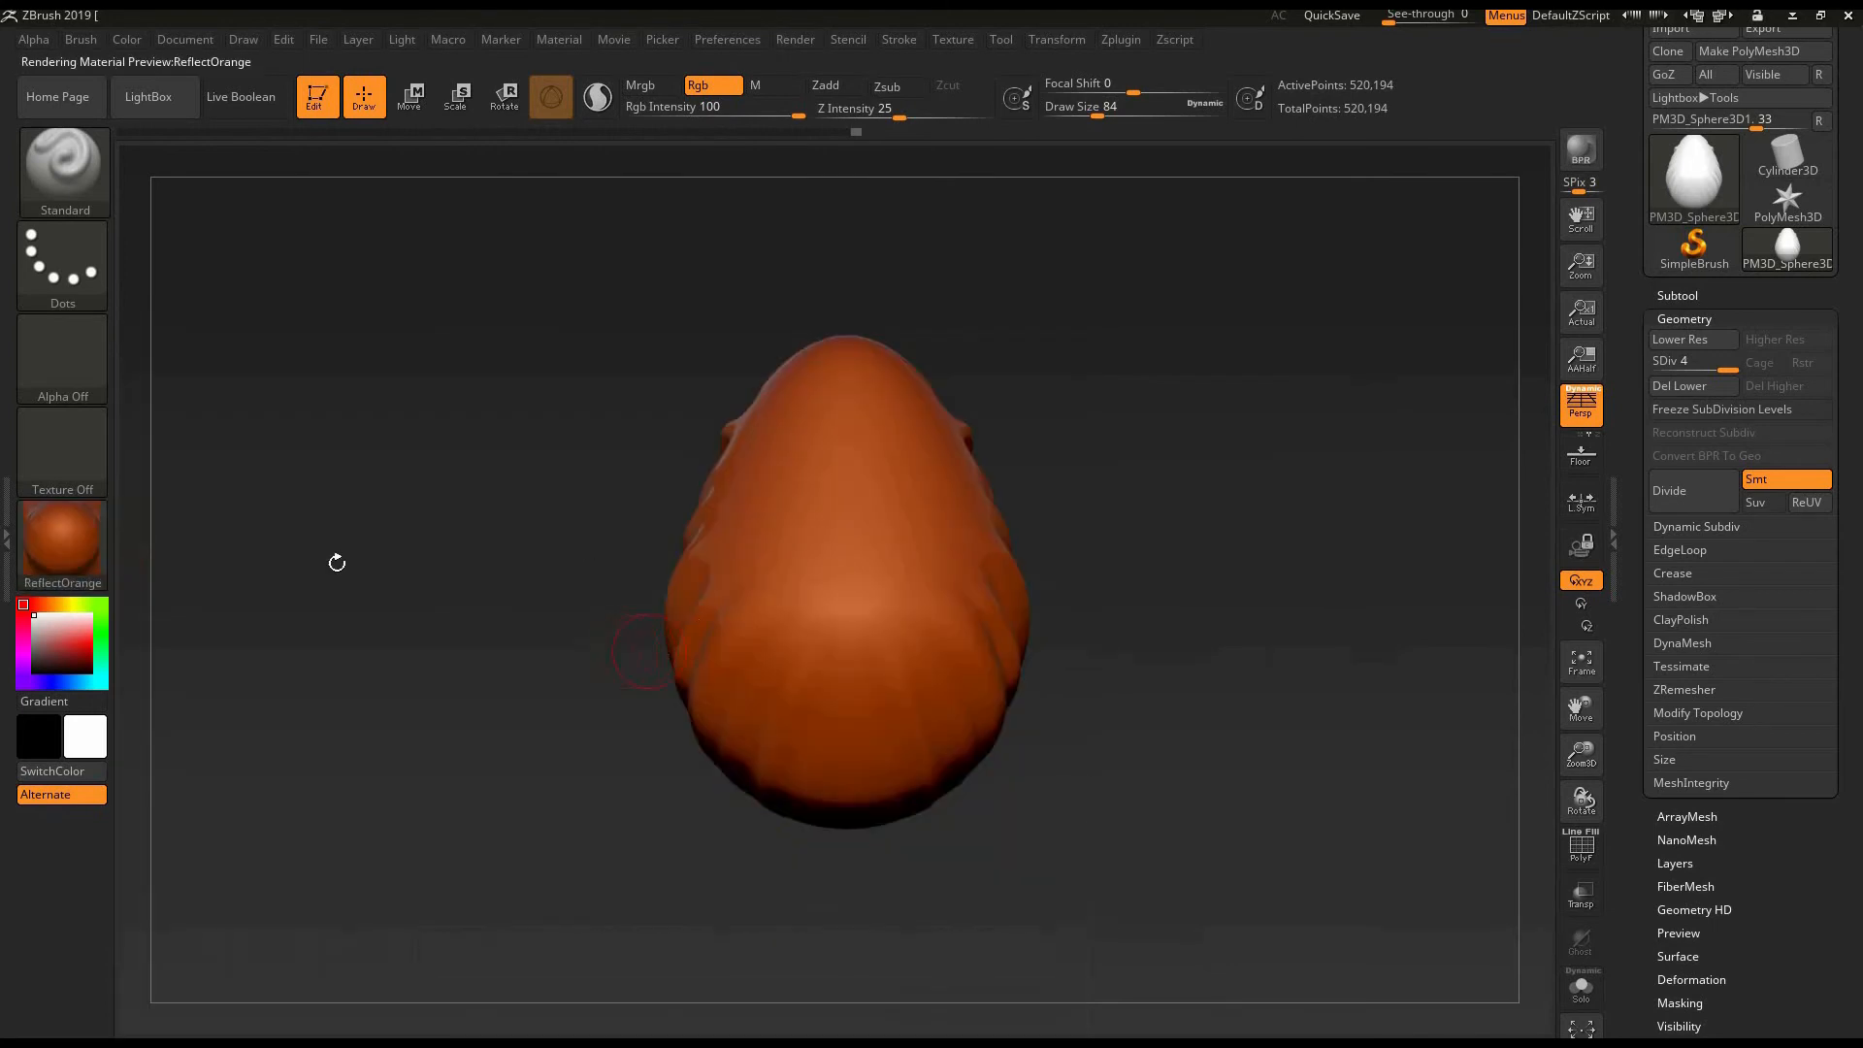
left_click(55, 545)
left_click(258, 696)
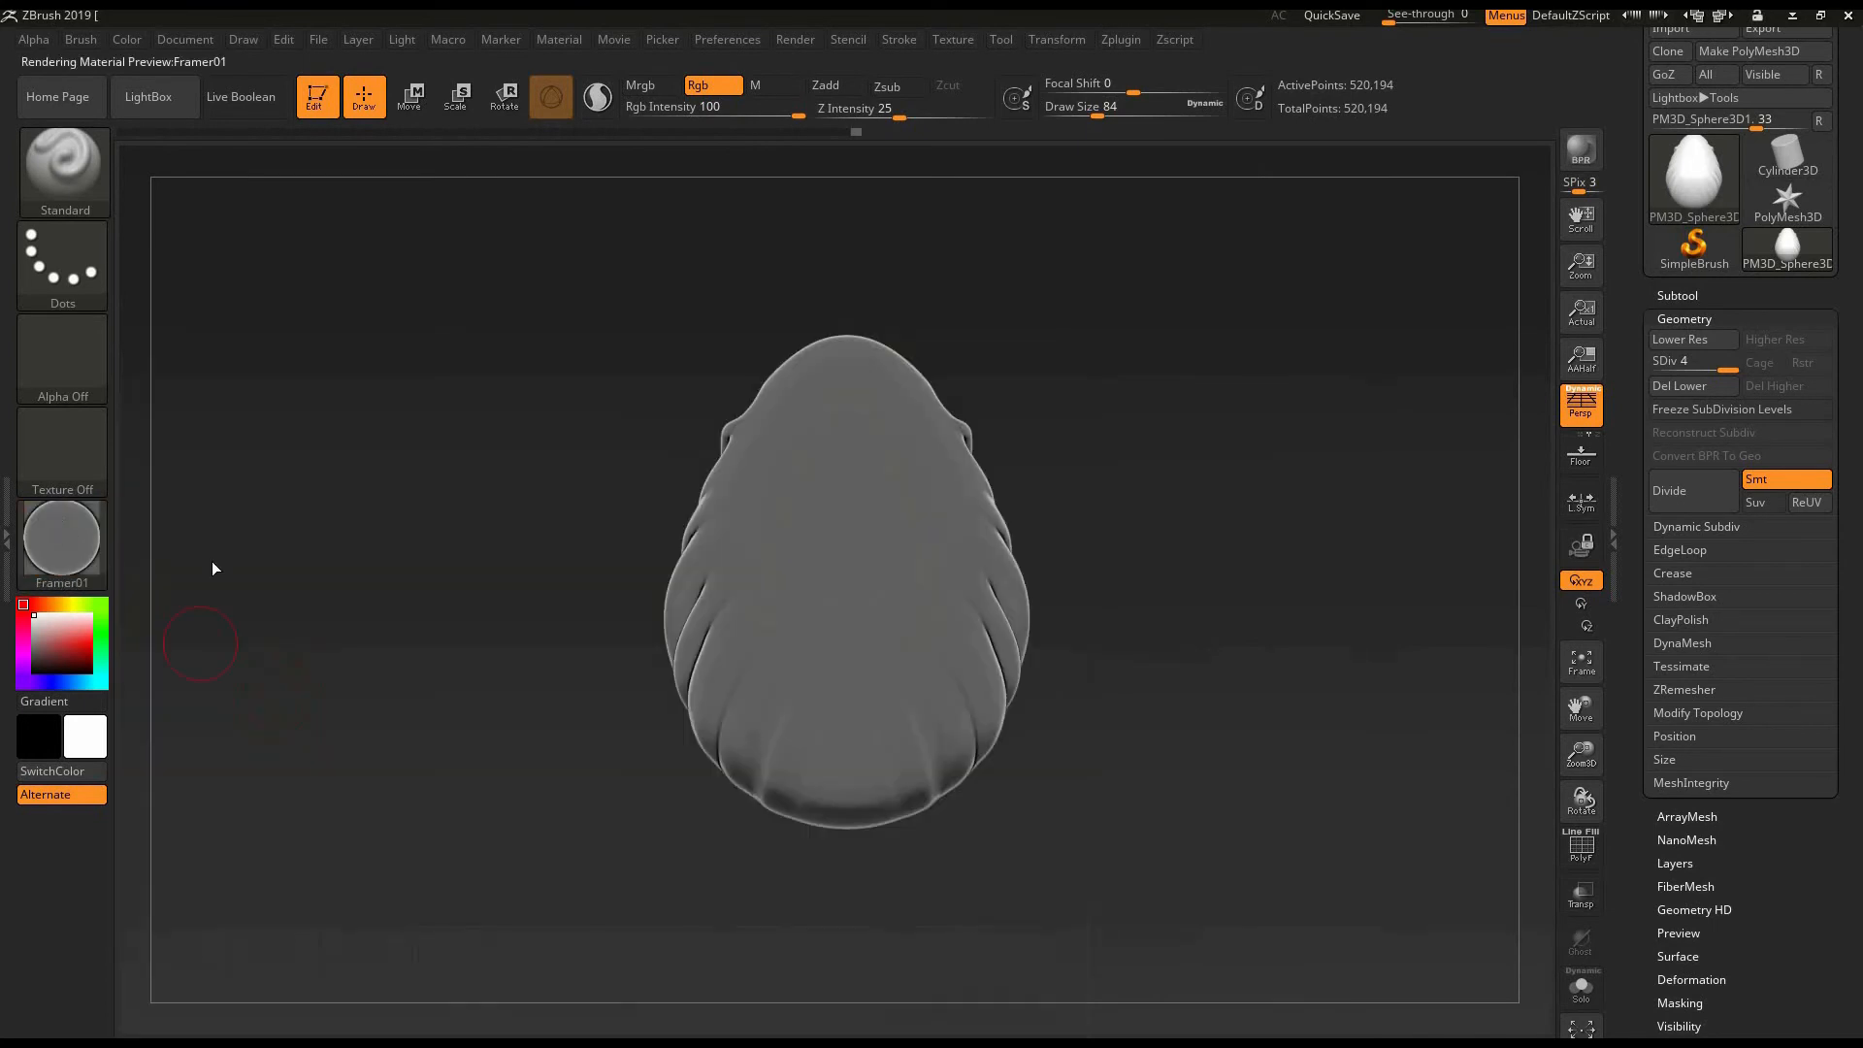
left_click(63, 543)
left_click(460, 548)
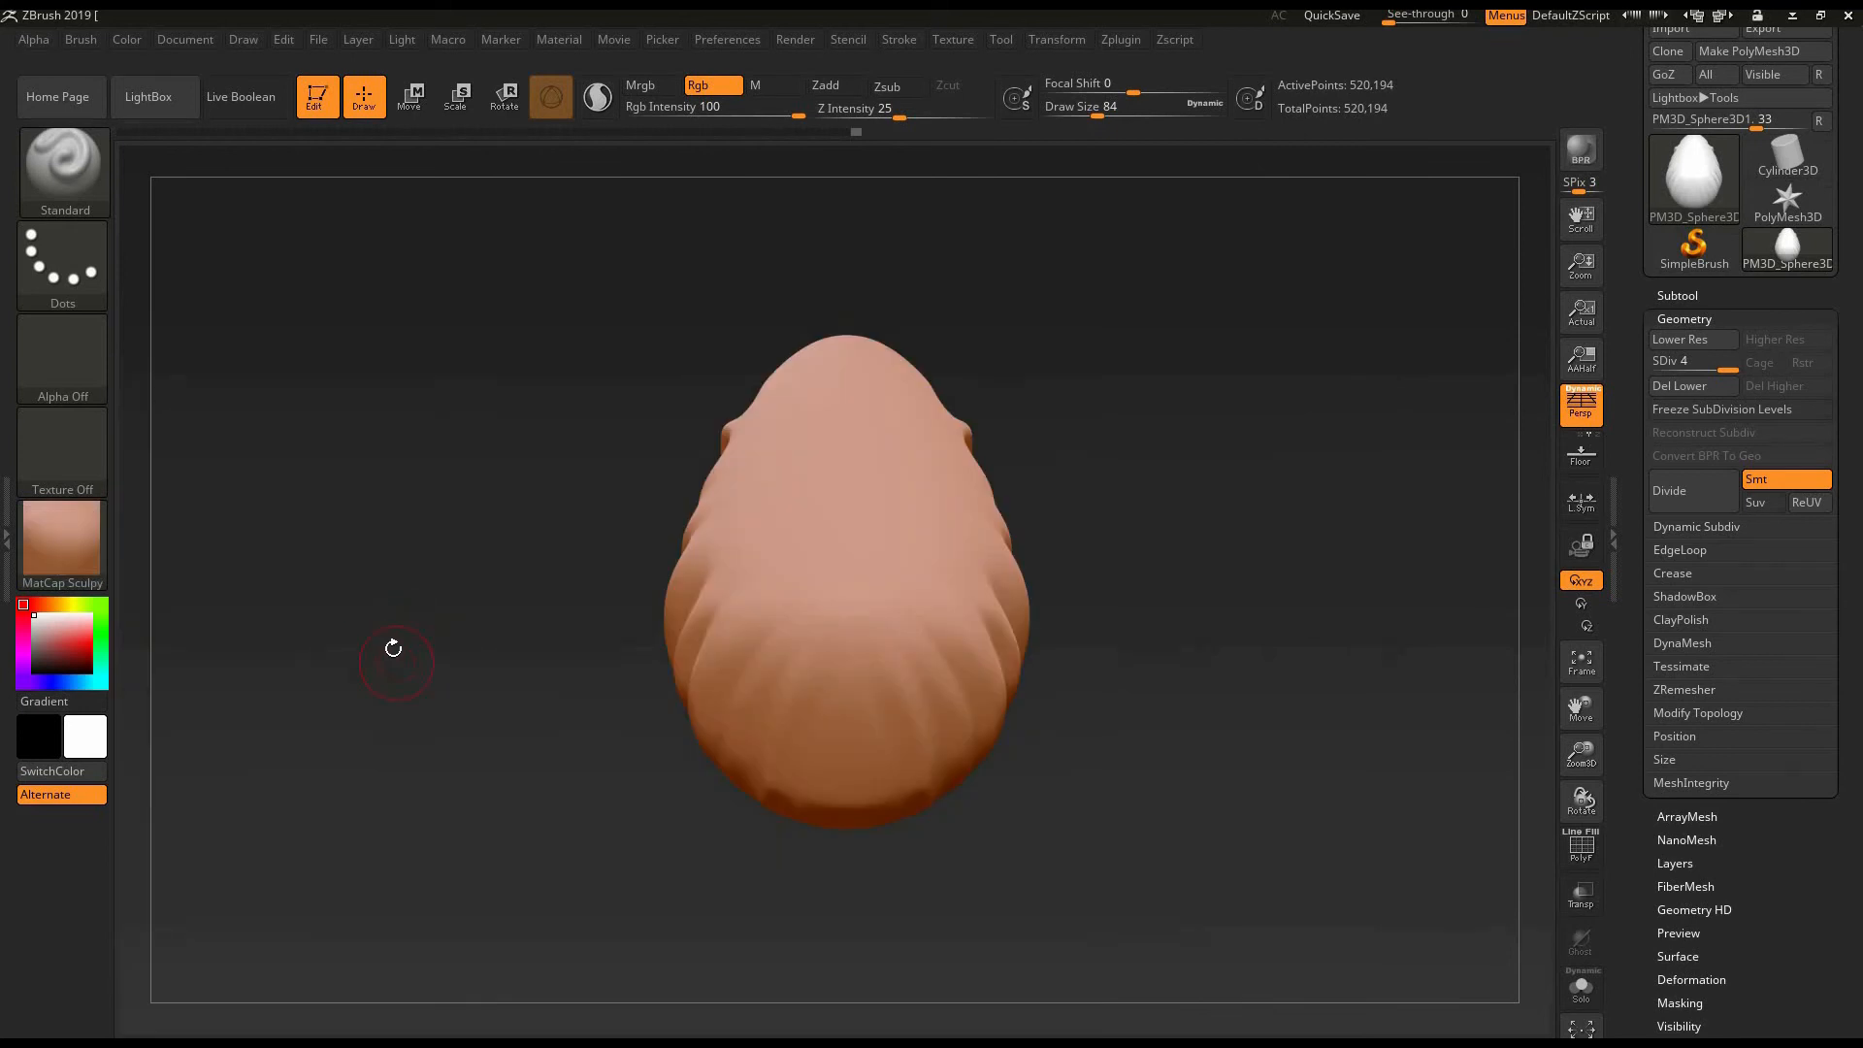
left_click(55, 547)
left_click(831, 374)
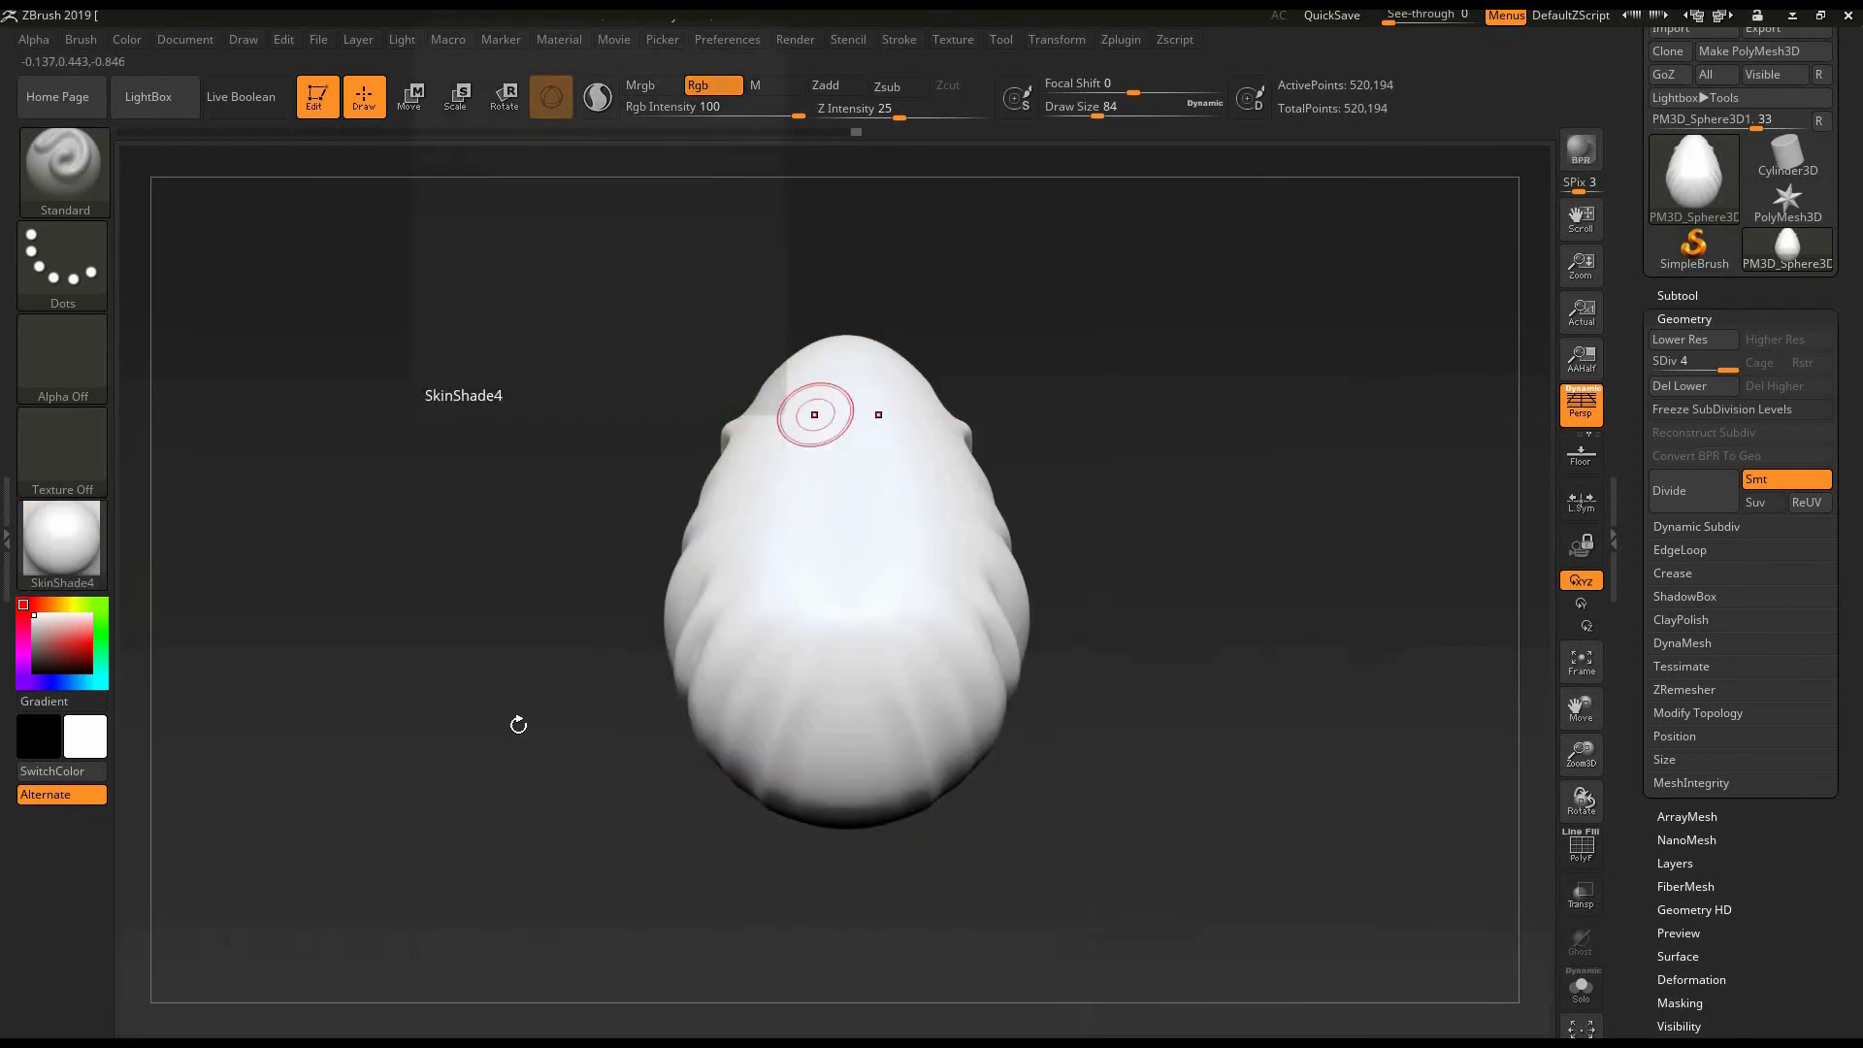
left_click_drag(474, 725, 447, 701)
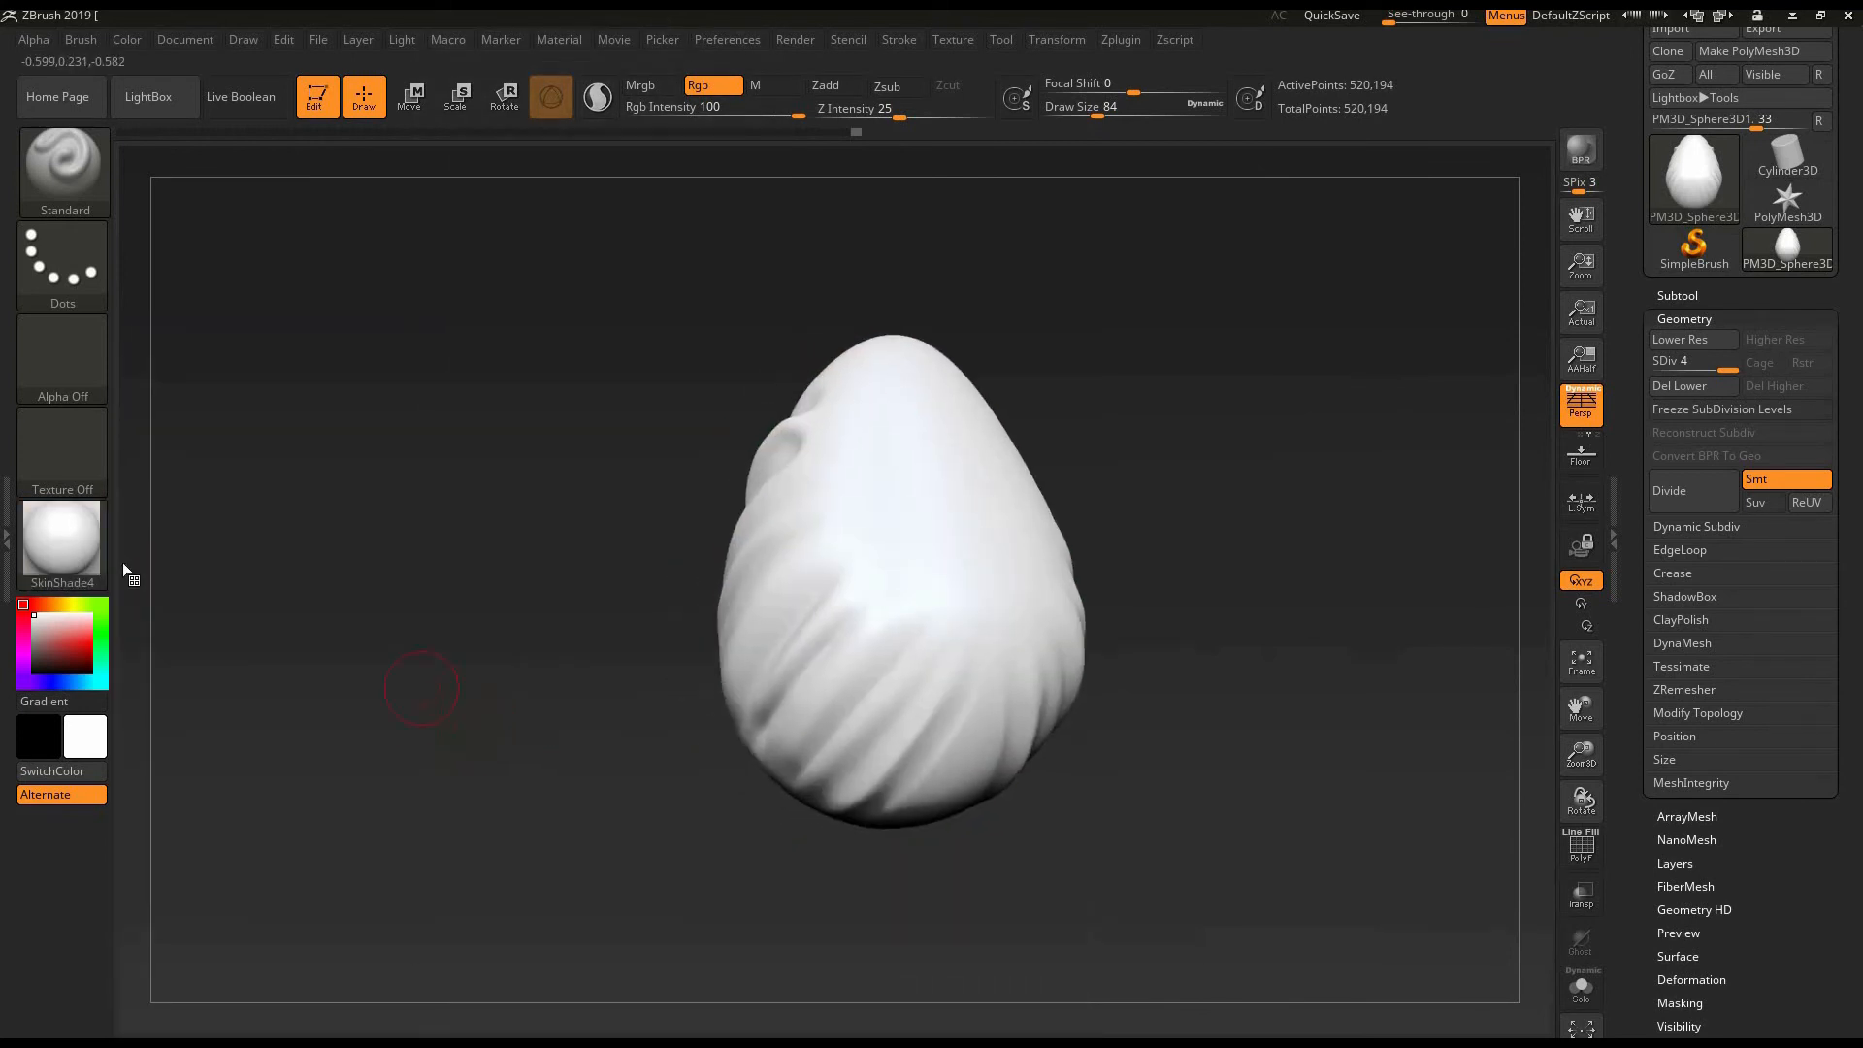
- Preview the MatCap White01, PolySkin and MatCap Sculpy materials on the egg and switch back to SkinShade4
left_click(63, 544)
left_click(273, 592)
left_click(83, 542)
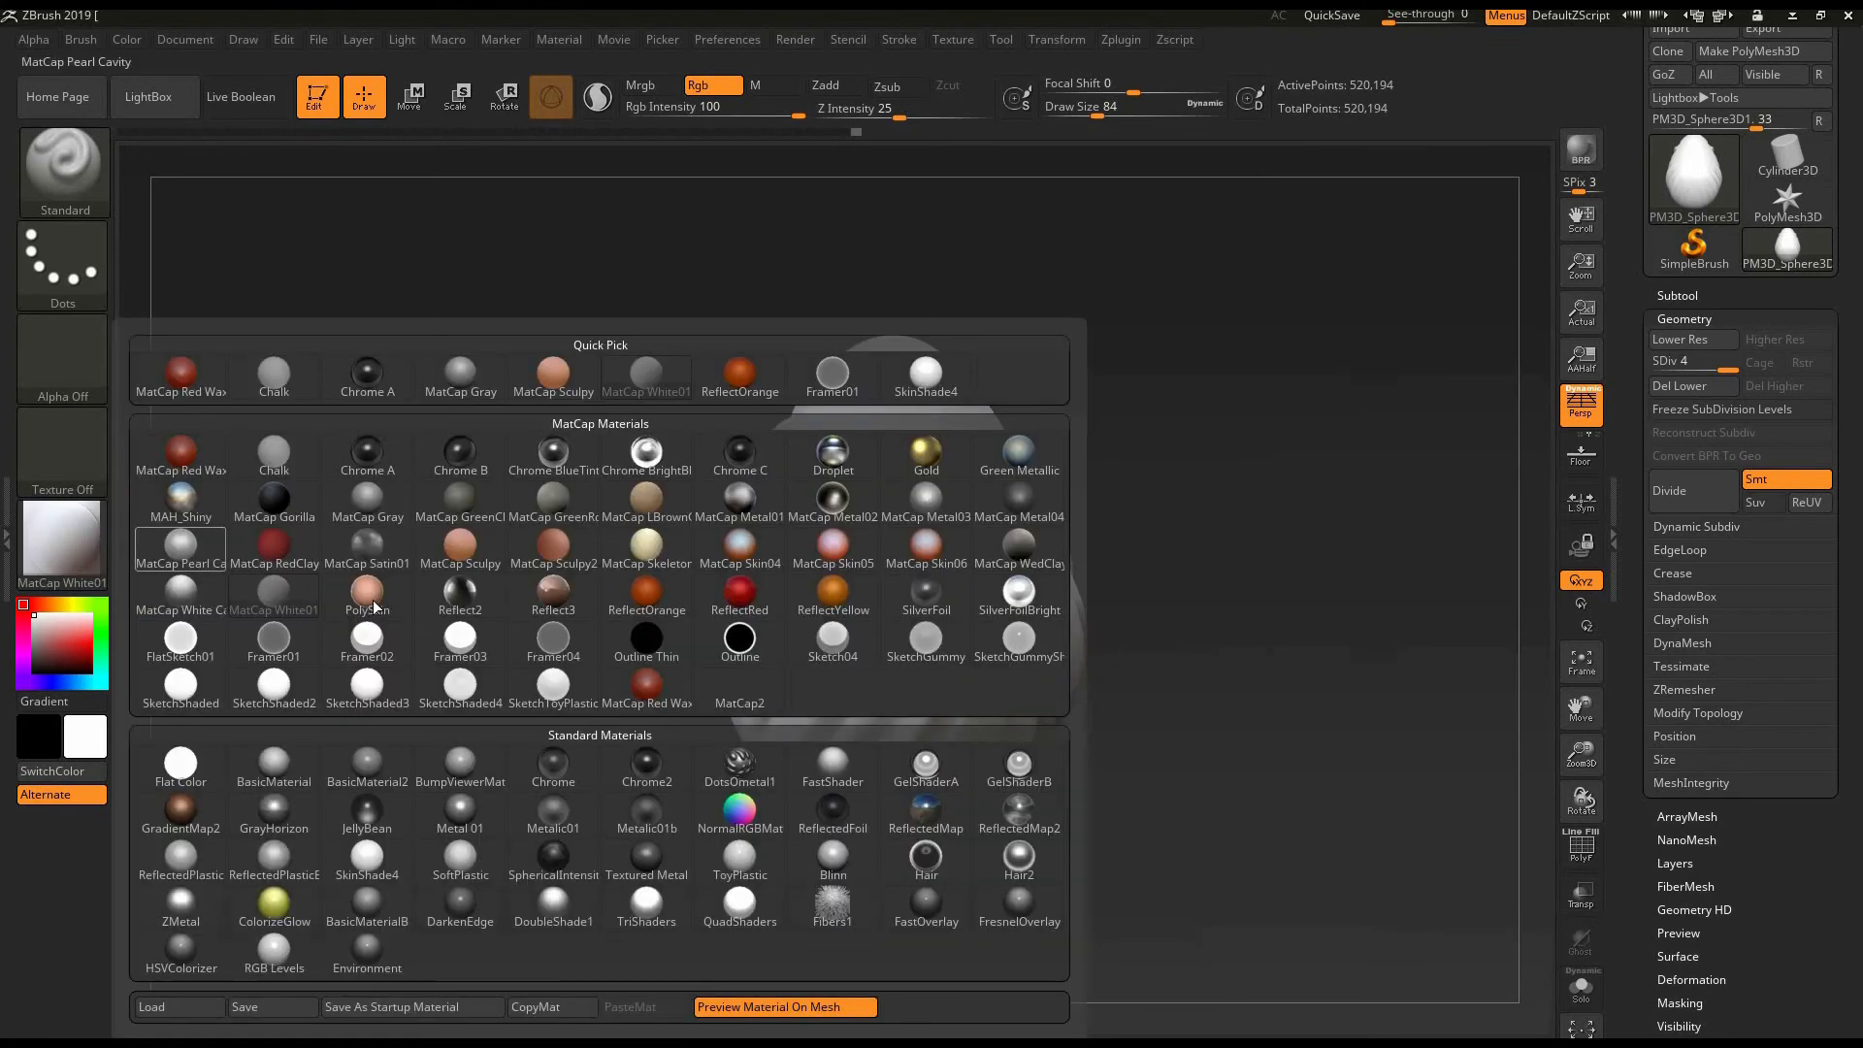
left_click(367, 590)
left_click(63, 543)
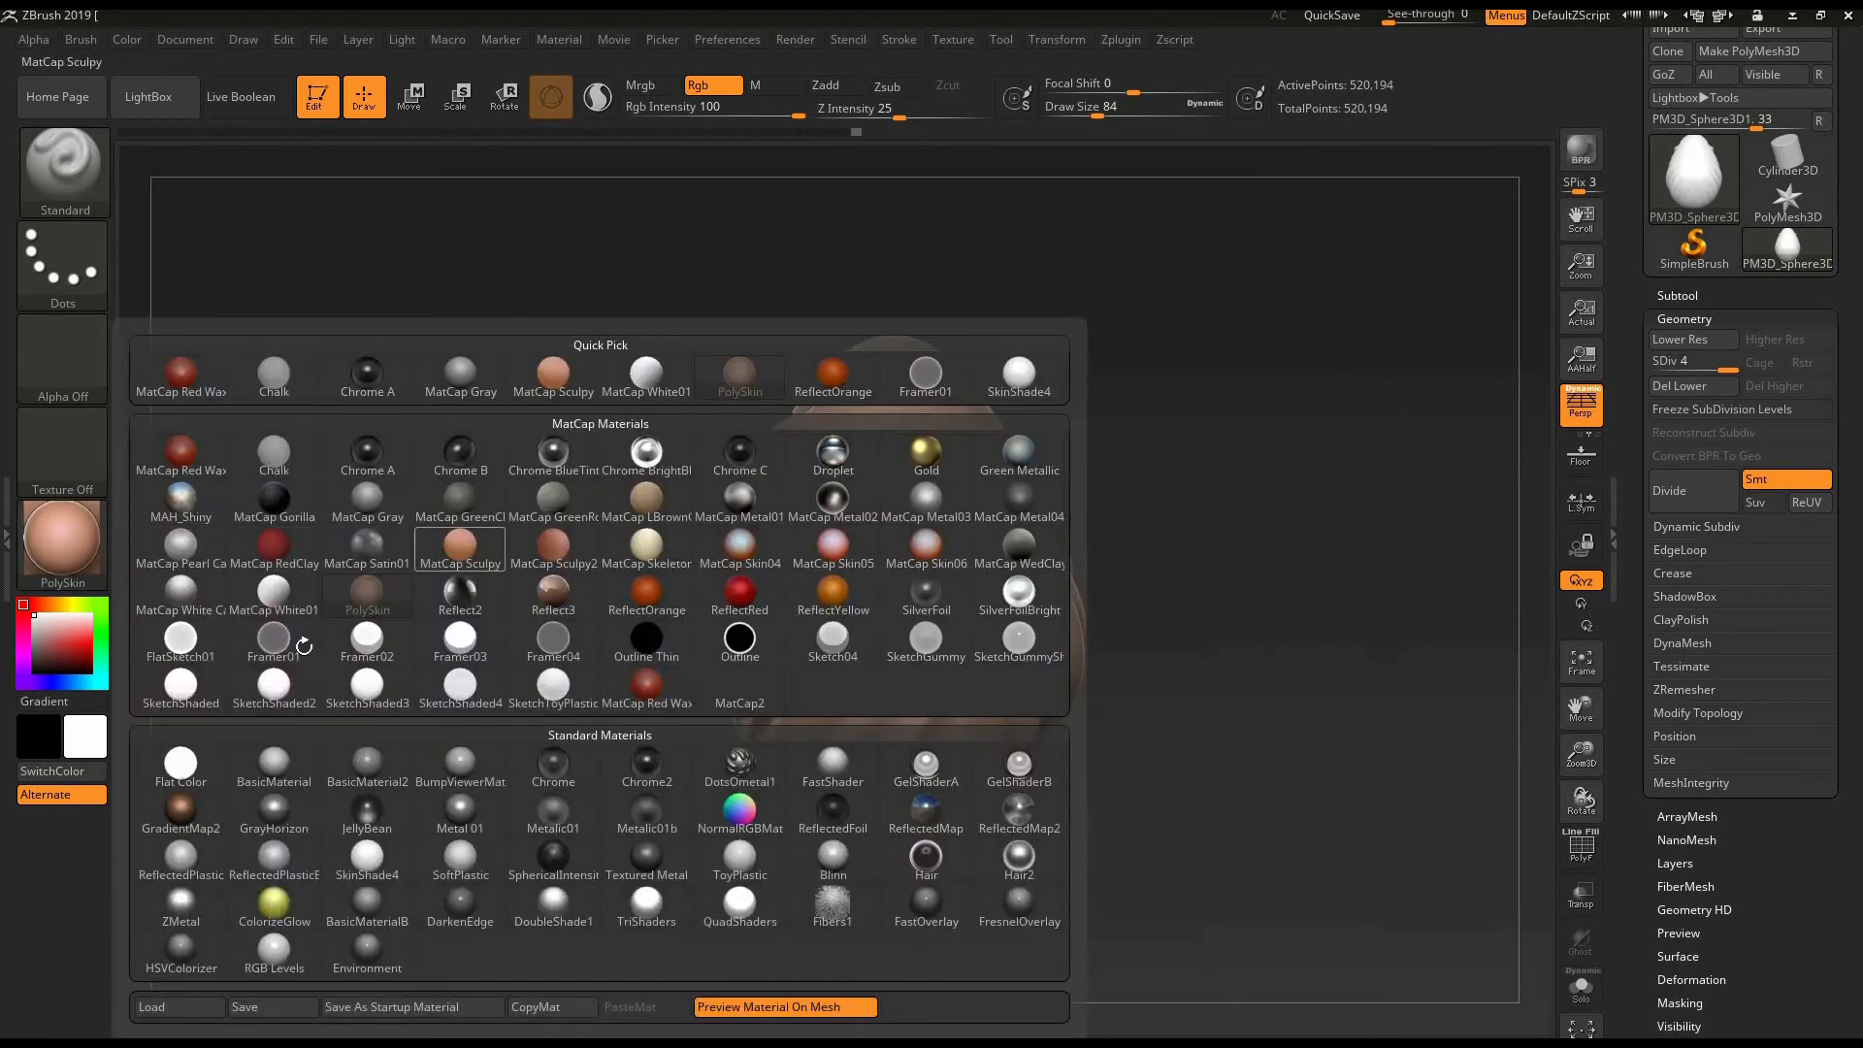
left_click(460, 561)
left_click(115, 546)
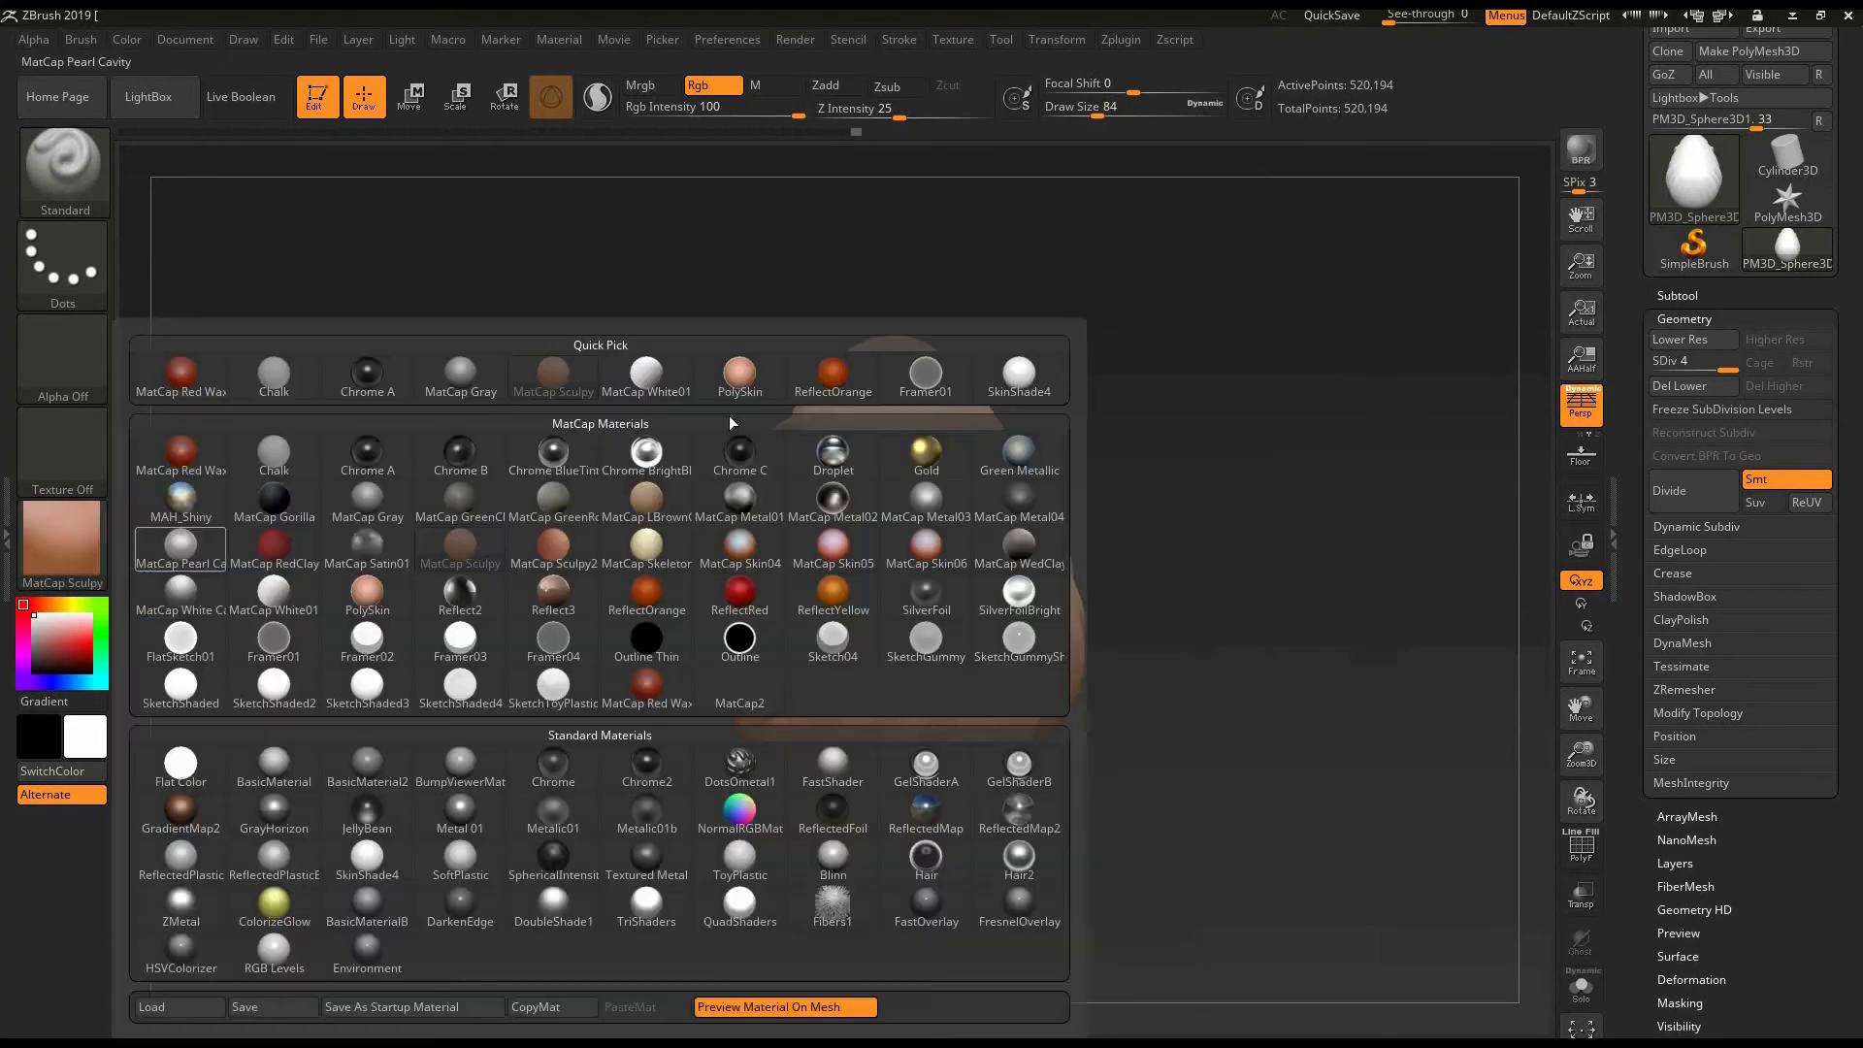
left_click(1018, 378)
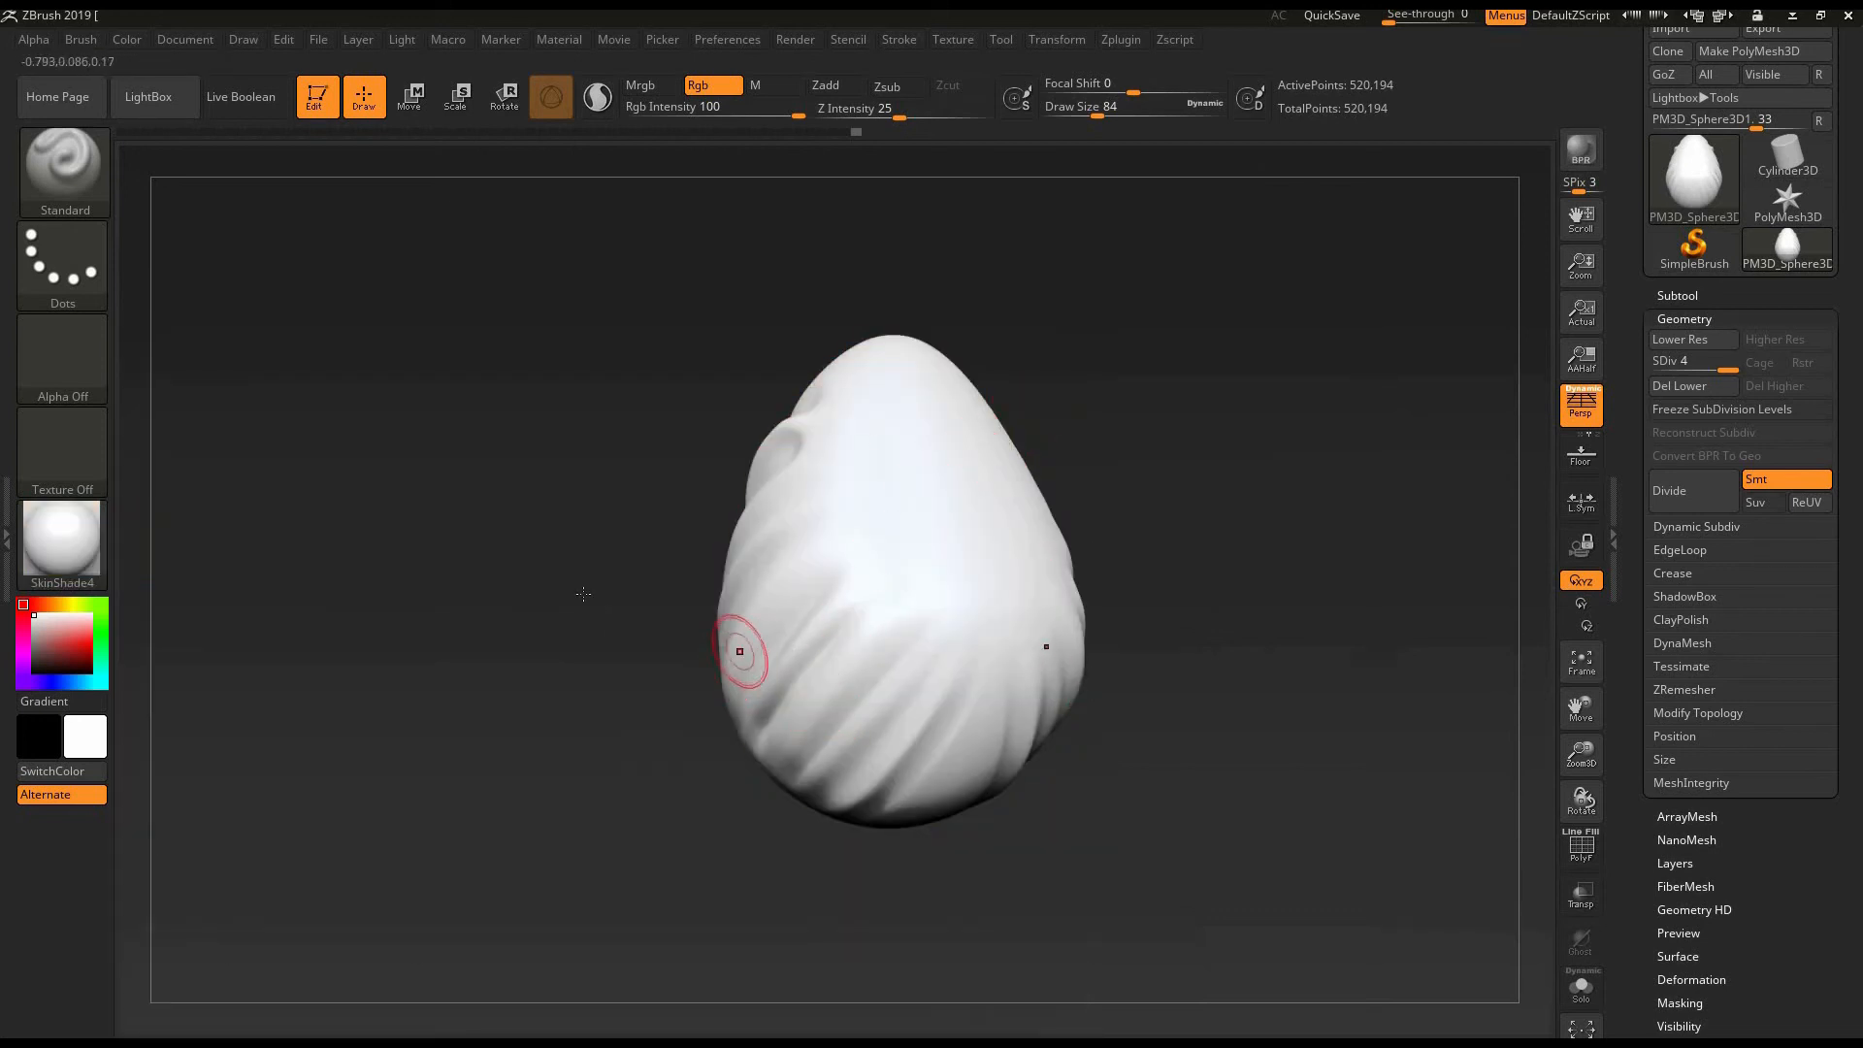
left_click_drag(569, 592, 621, 543, "shift")
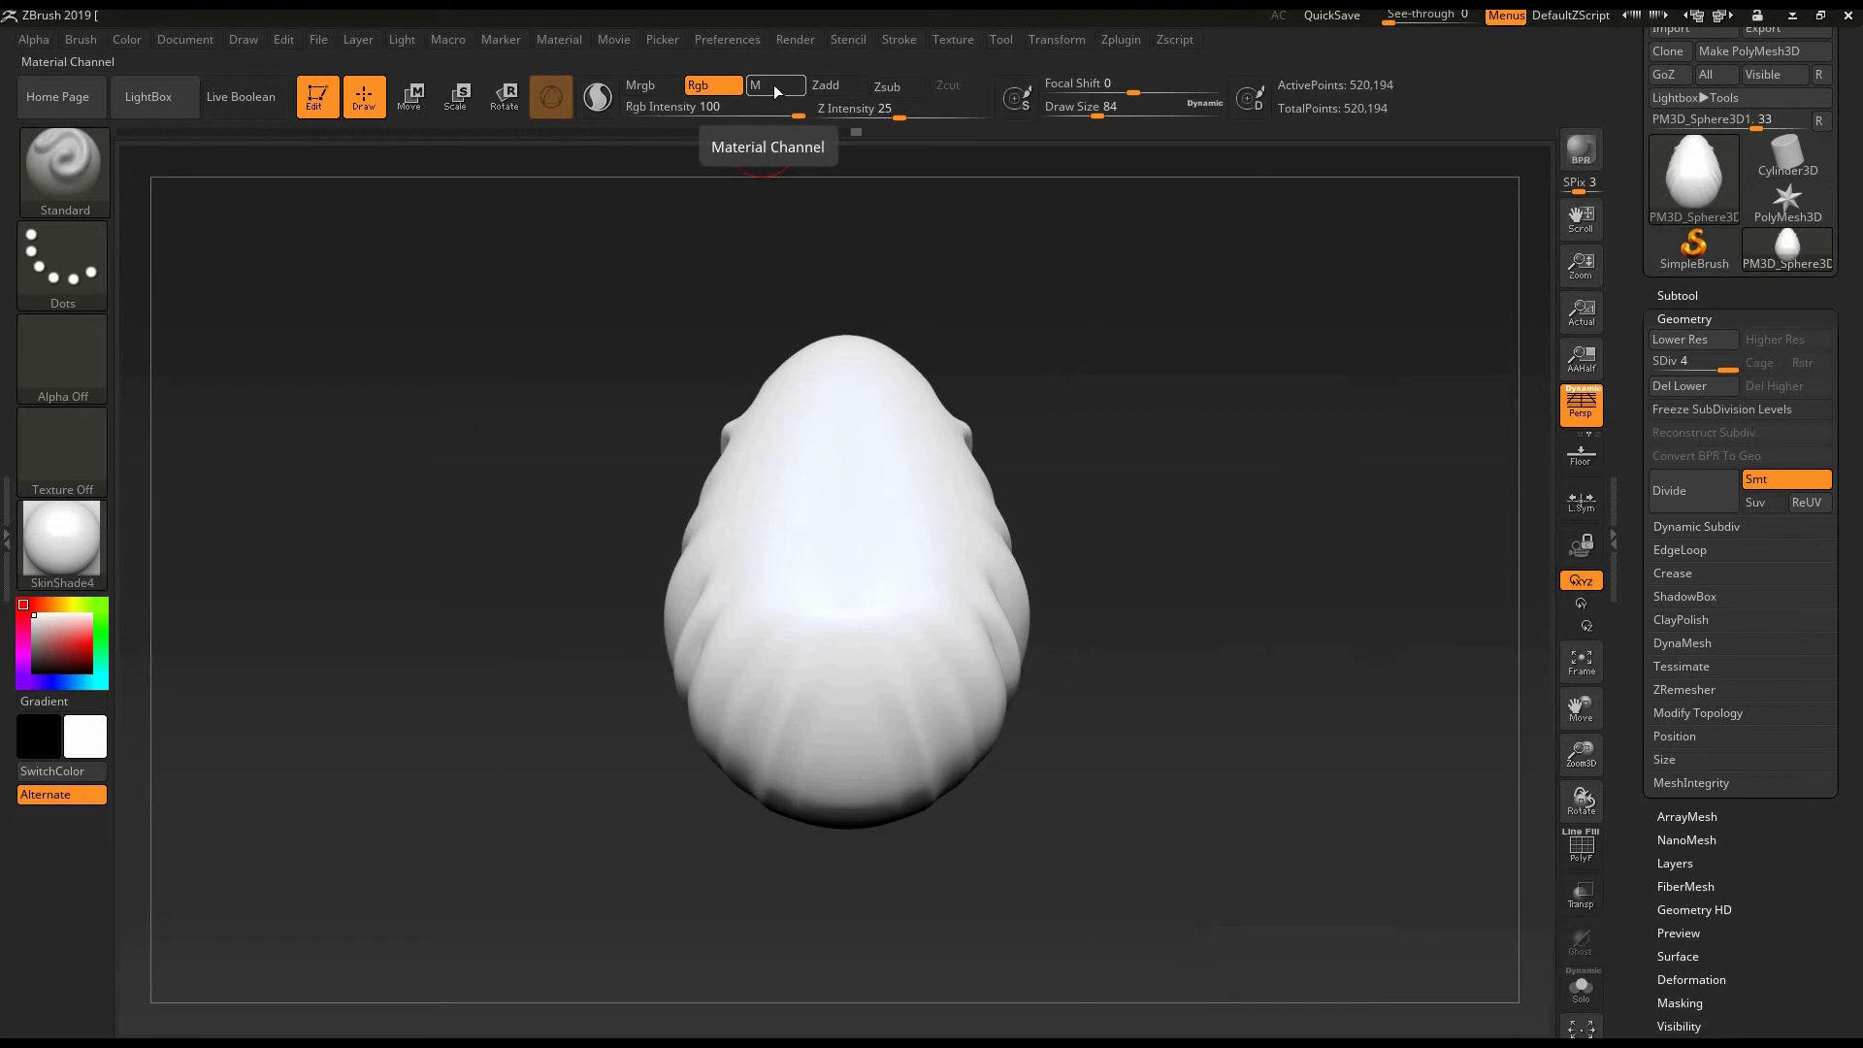
- Fill the whole egg with the SkinShade4 material using only the material channel
left_click(770, 95)
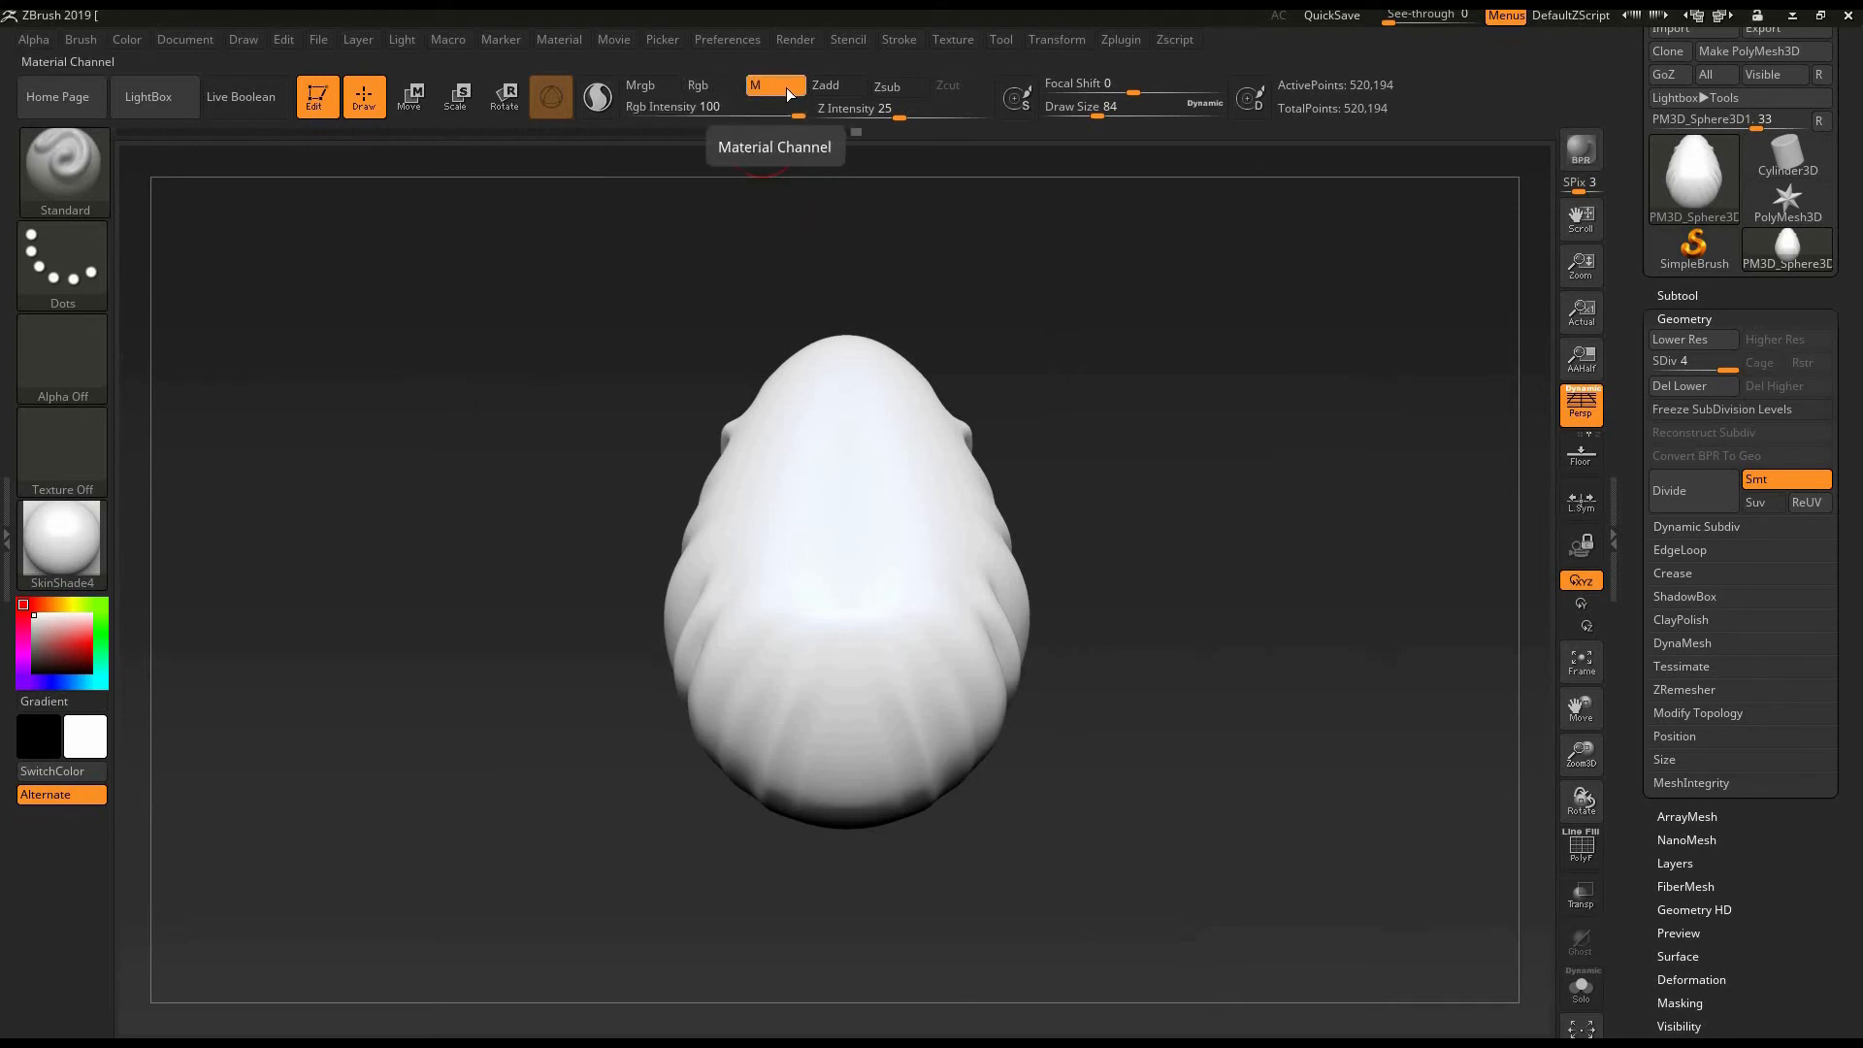
left_click(126, 37)
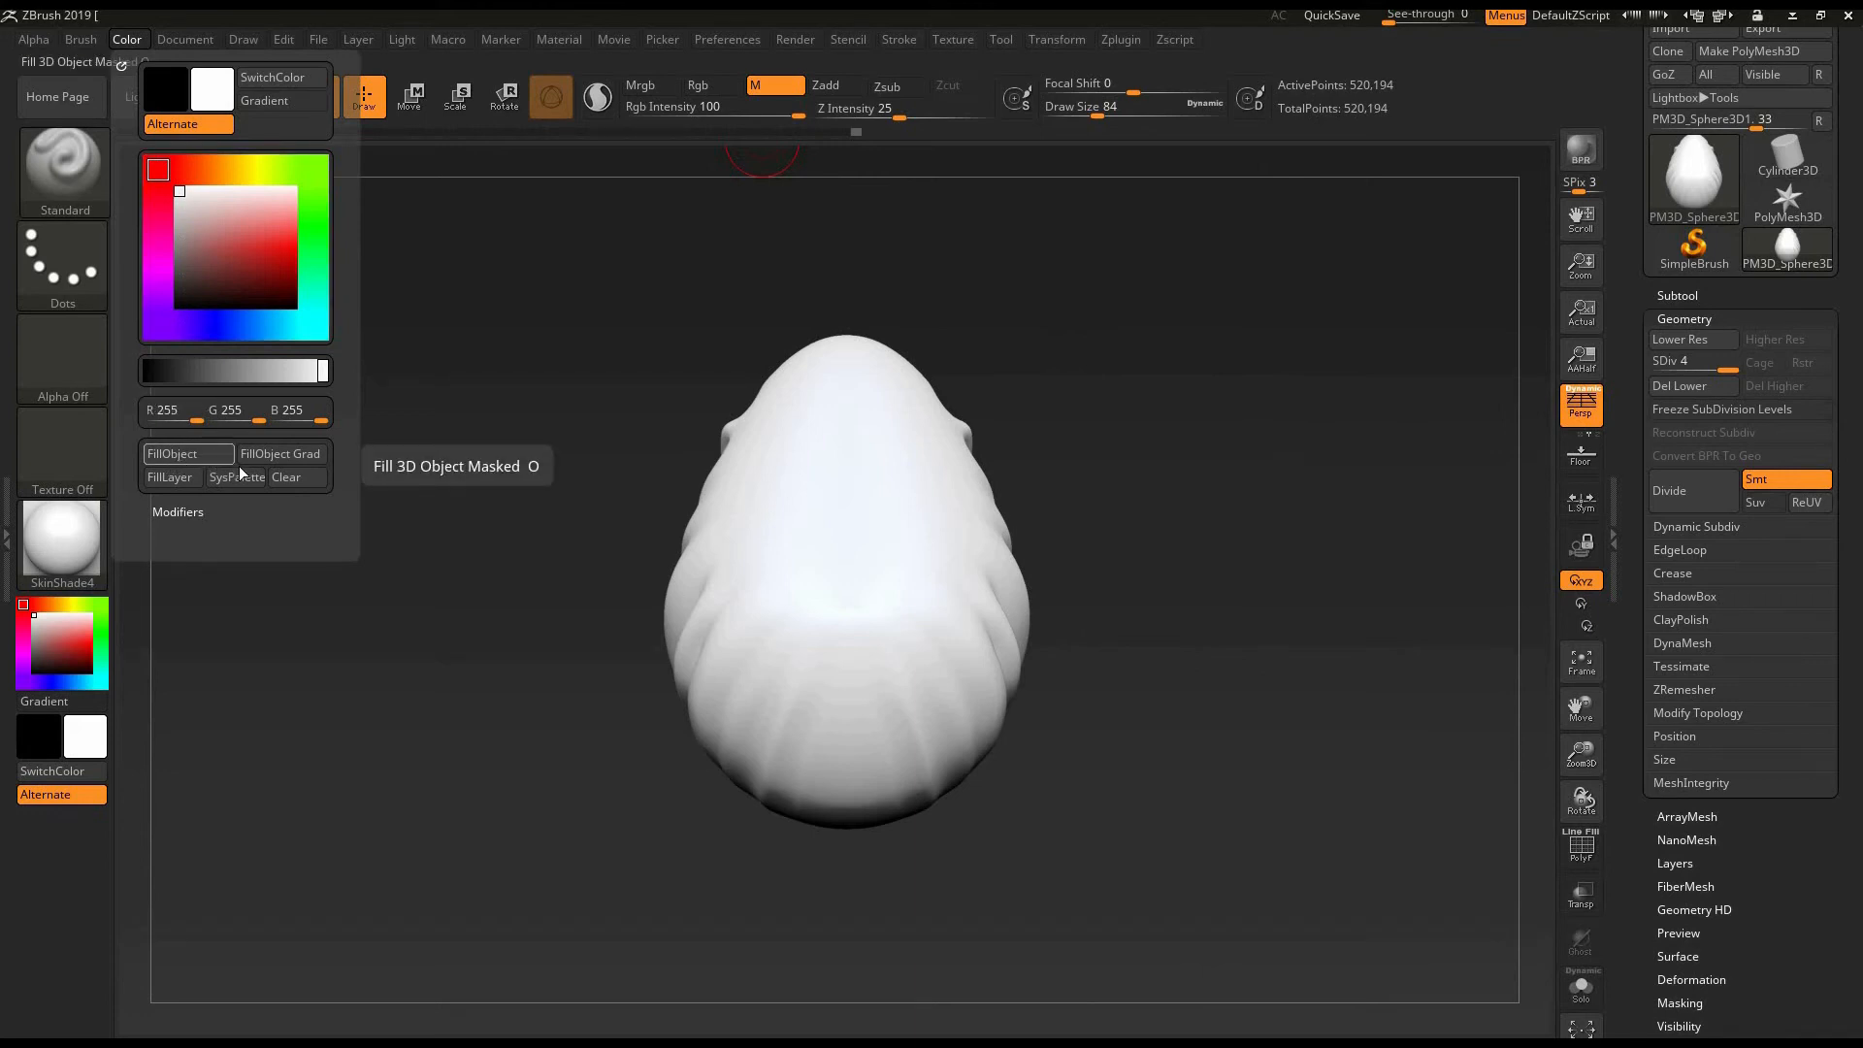
left_click(215, 454)
left_click_drag(1107, 567, 1256, 520)
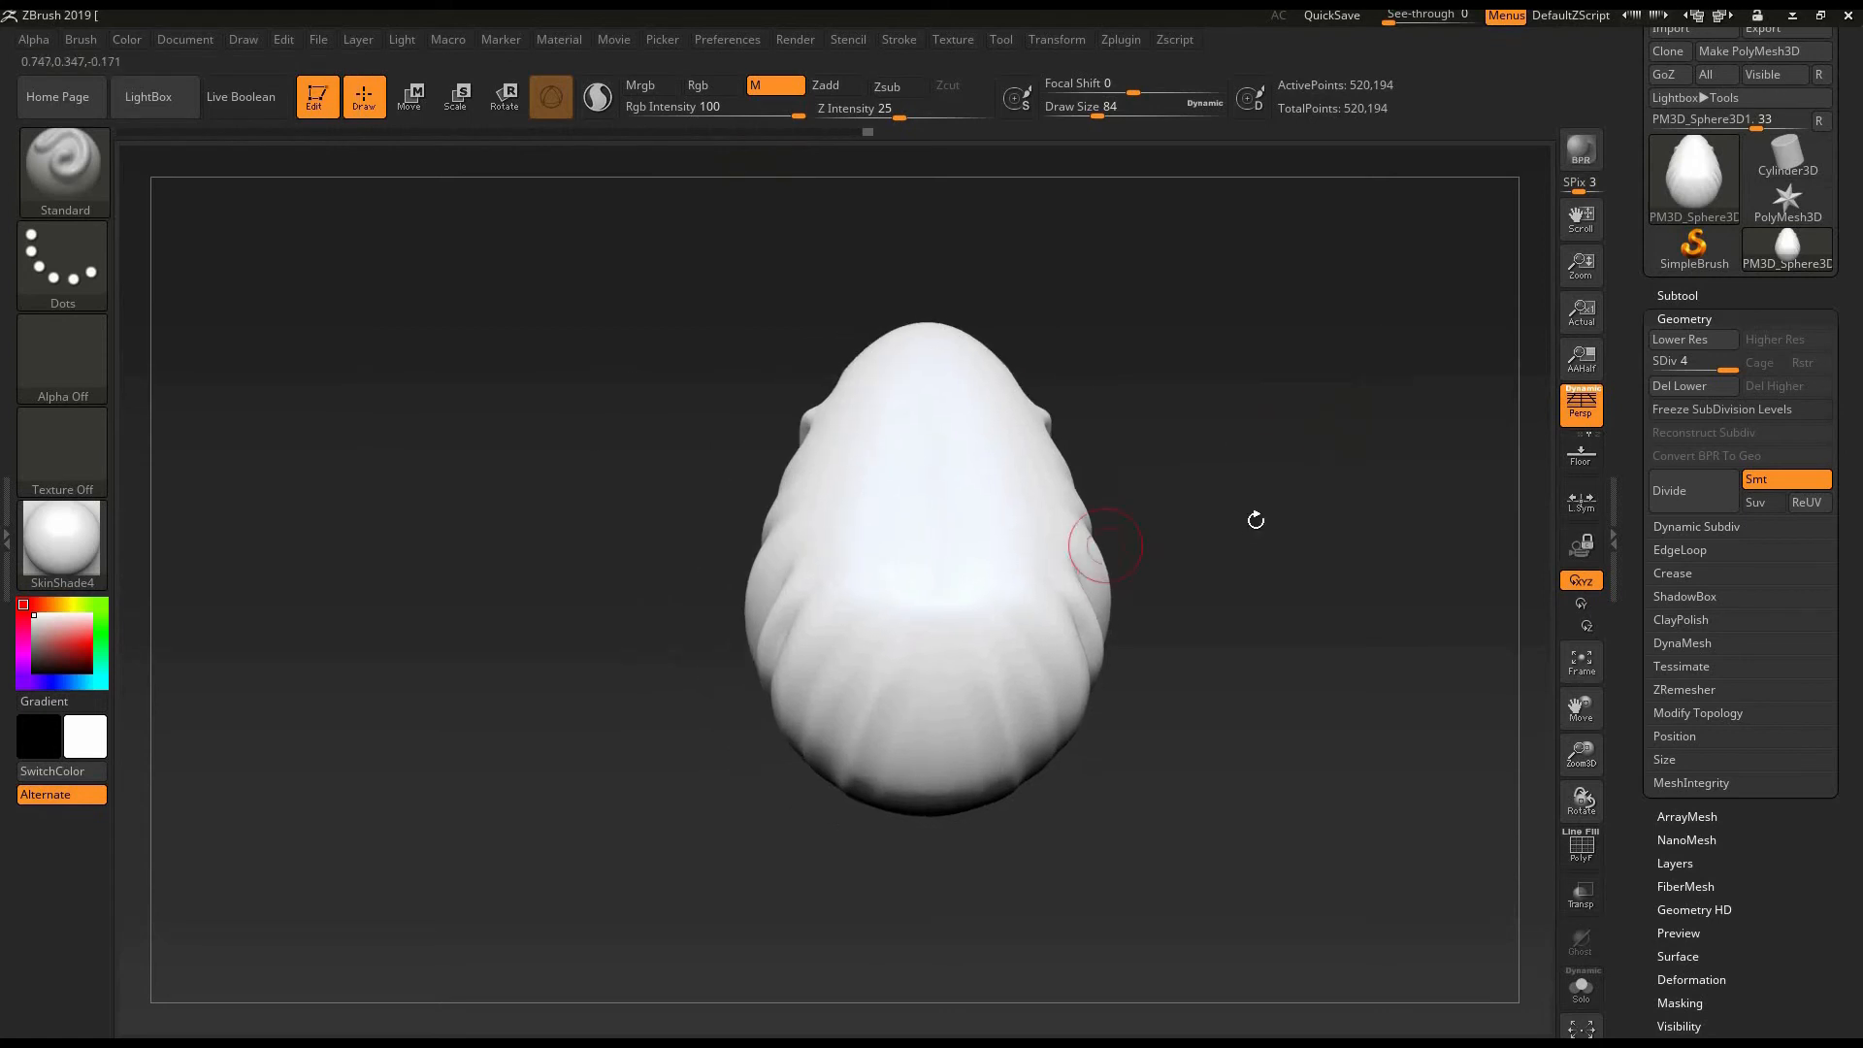
- Try Framer03, MatCap Sculpy2 and MatCap GreenRoma as the current material on the filled egg and return to SkinShade4
mouse_move(1110, 494)
left_mouse_down()
mouse_move(1184, 508)
mouse_move(1151, 532)
mouse_move(1081, 445)
mouse_move(821, 845)
left_mouse_up()
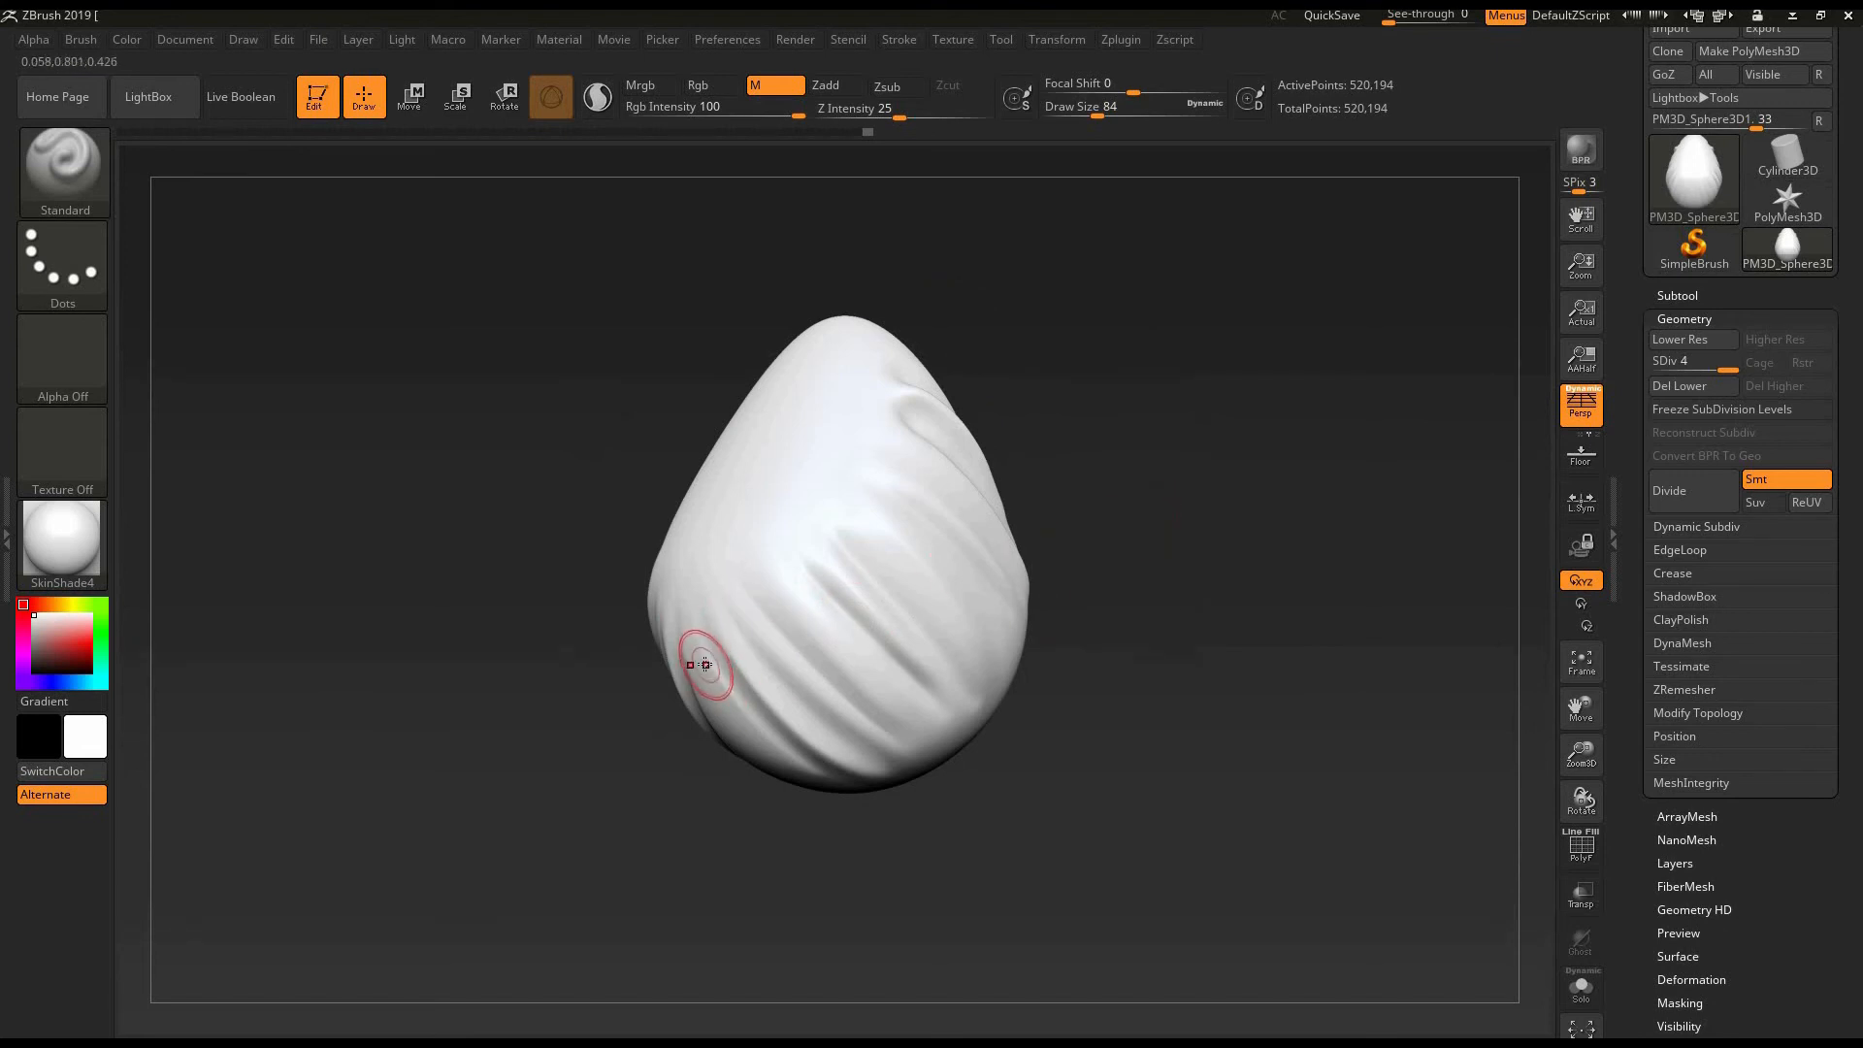
left_click_drag(1105, 570, 1131, 590)
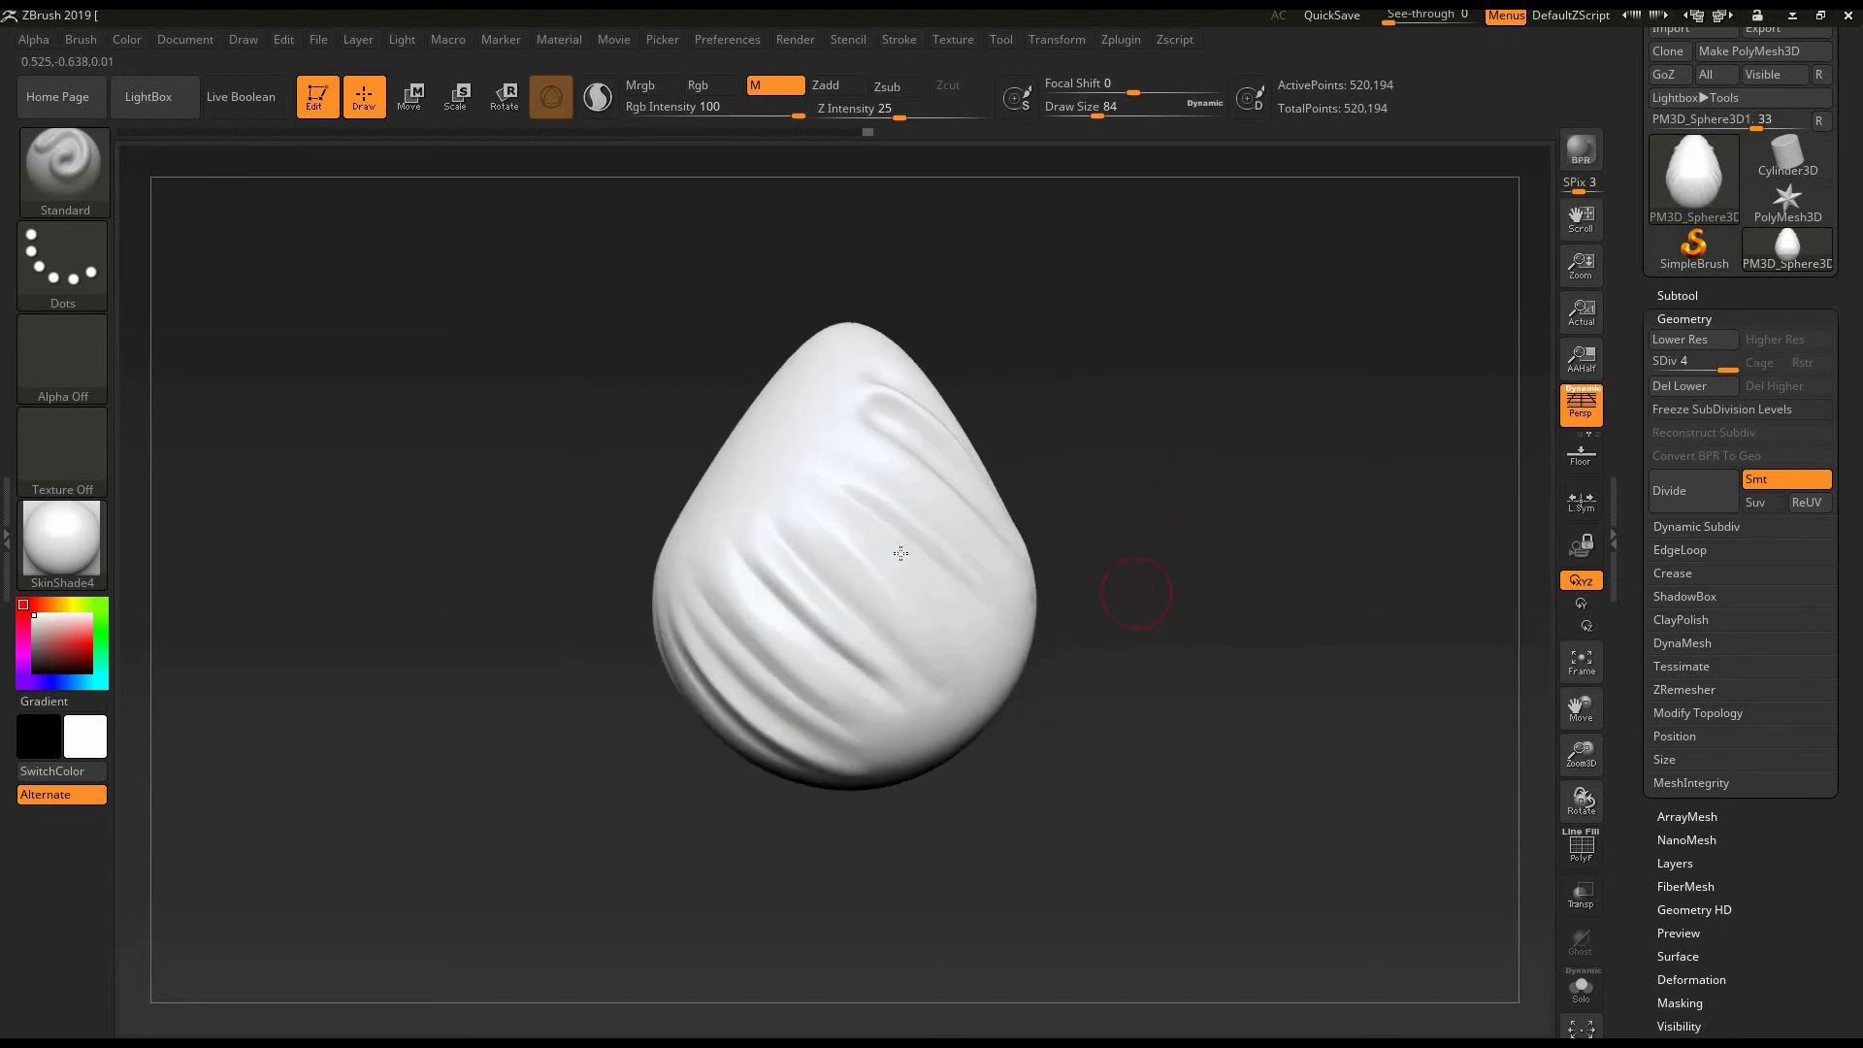
left_click_drag(1102, 504, 1081, 602)
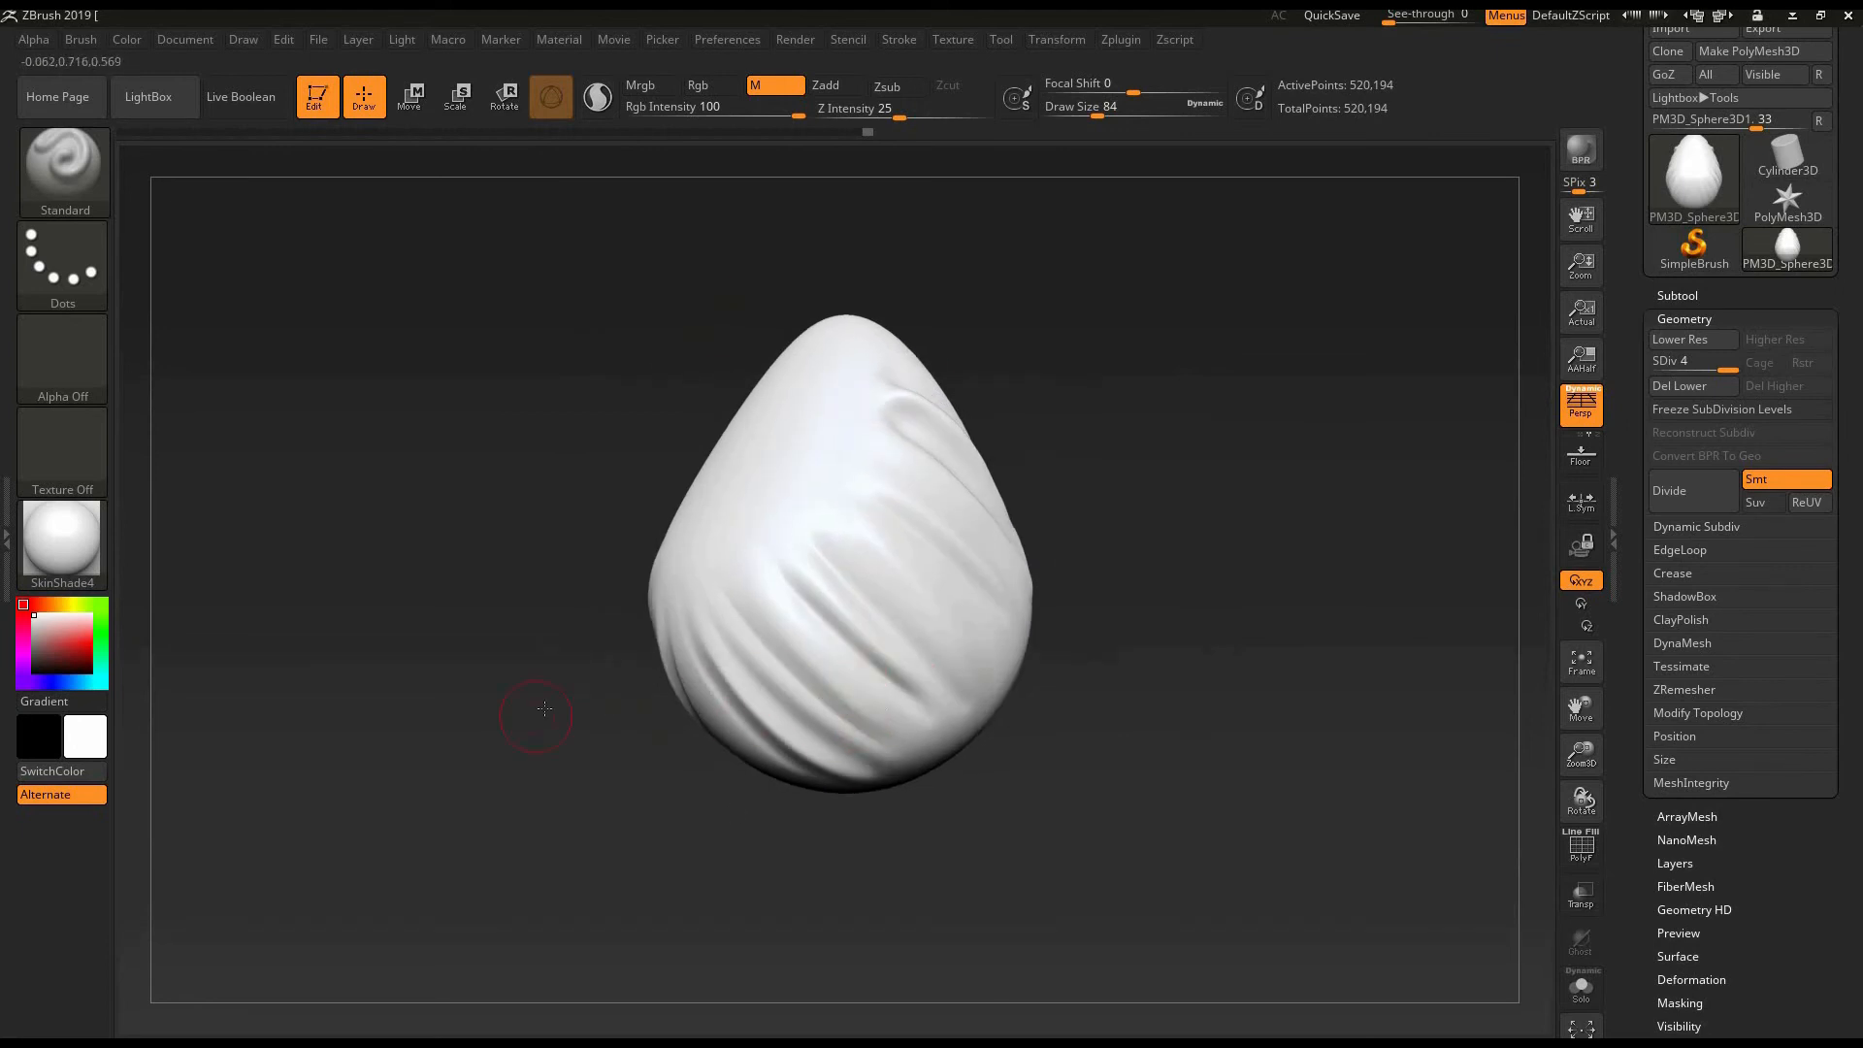
left_click_drag(442, 667, 476, 668, "alt")
left_click(49, 549)
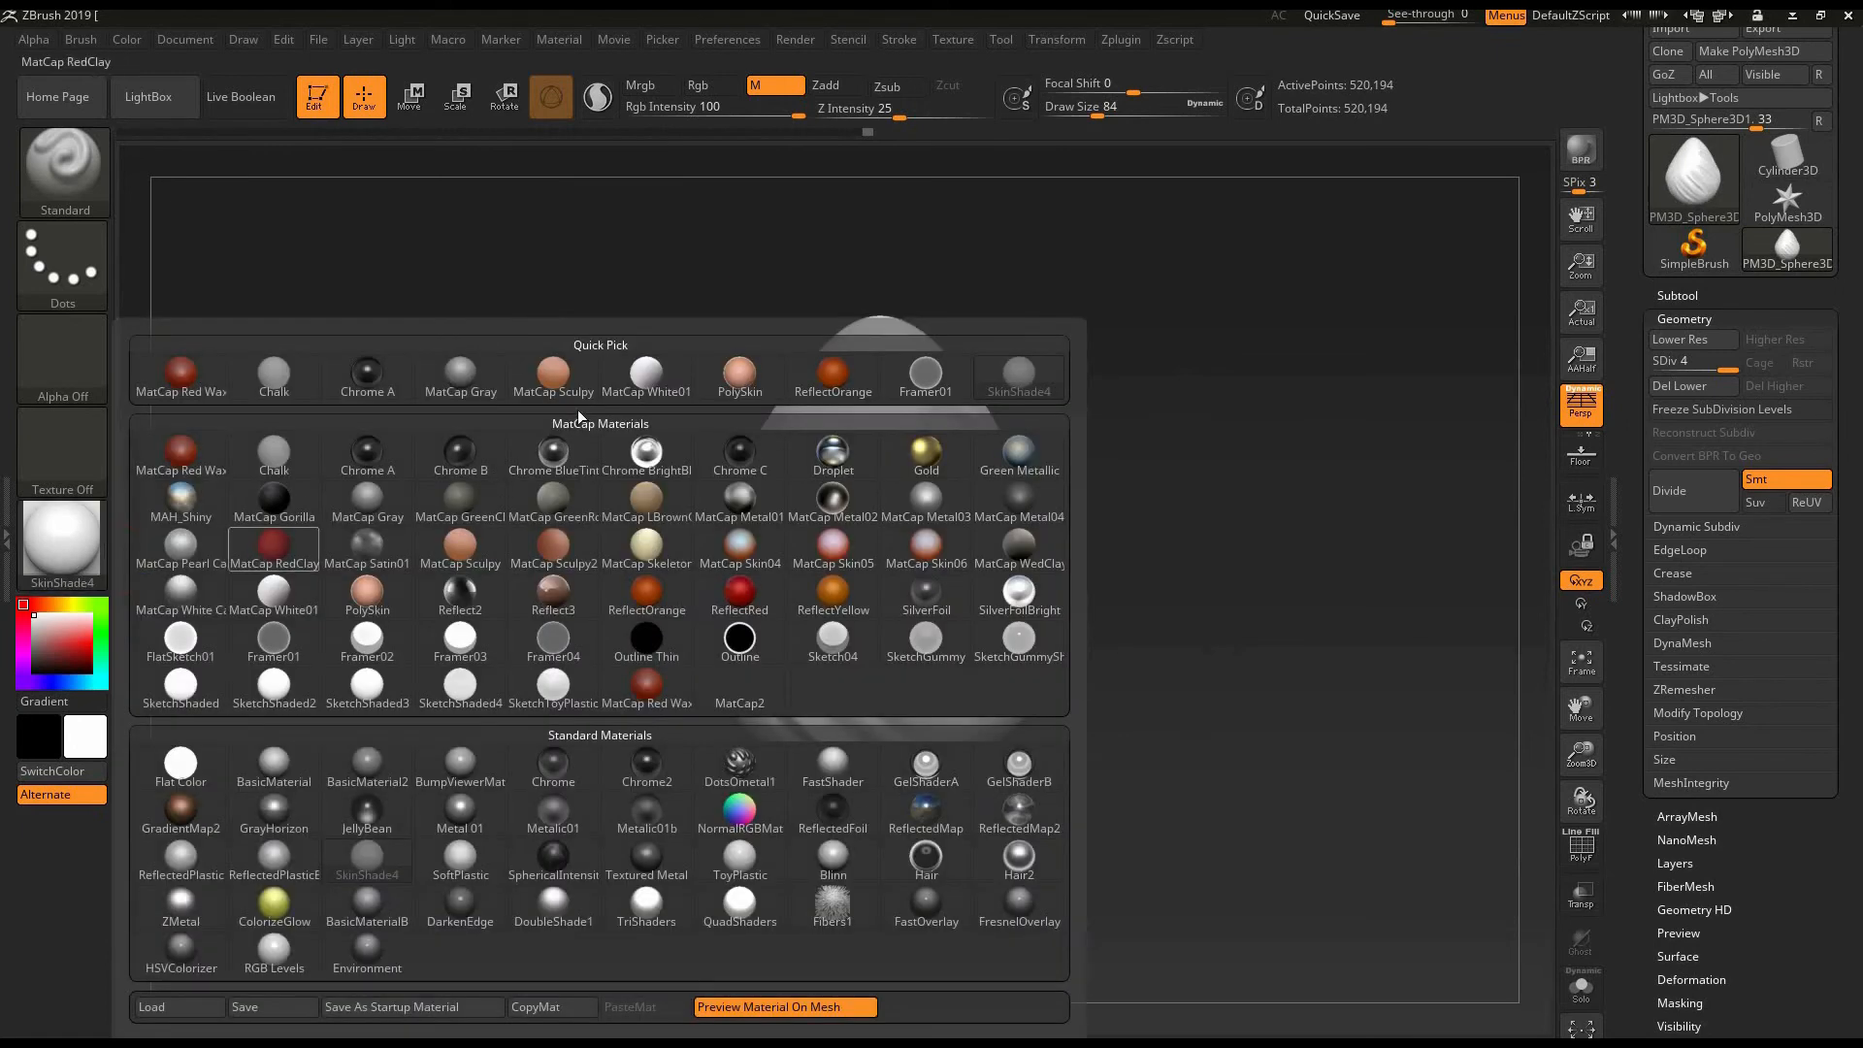
left_click(553, 376)
left_click(74, 555)
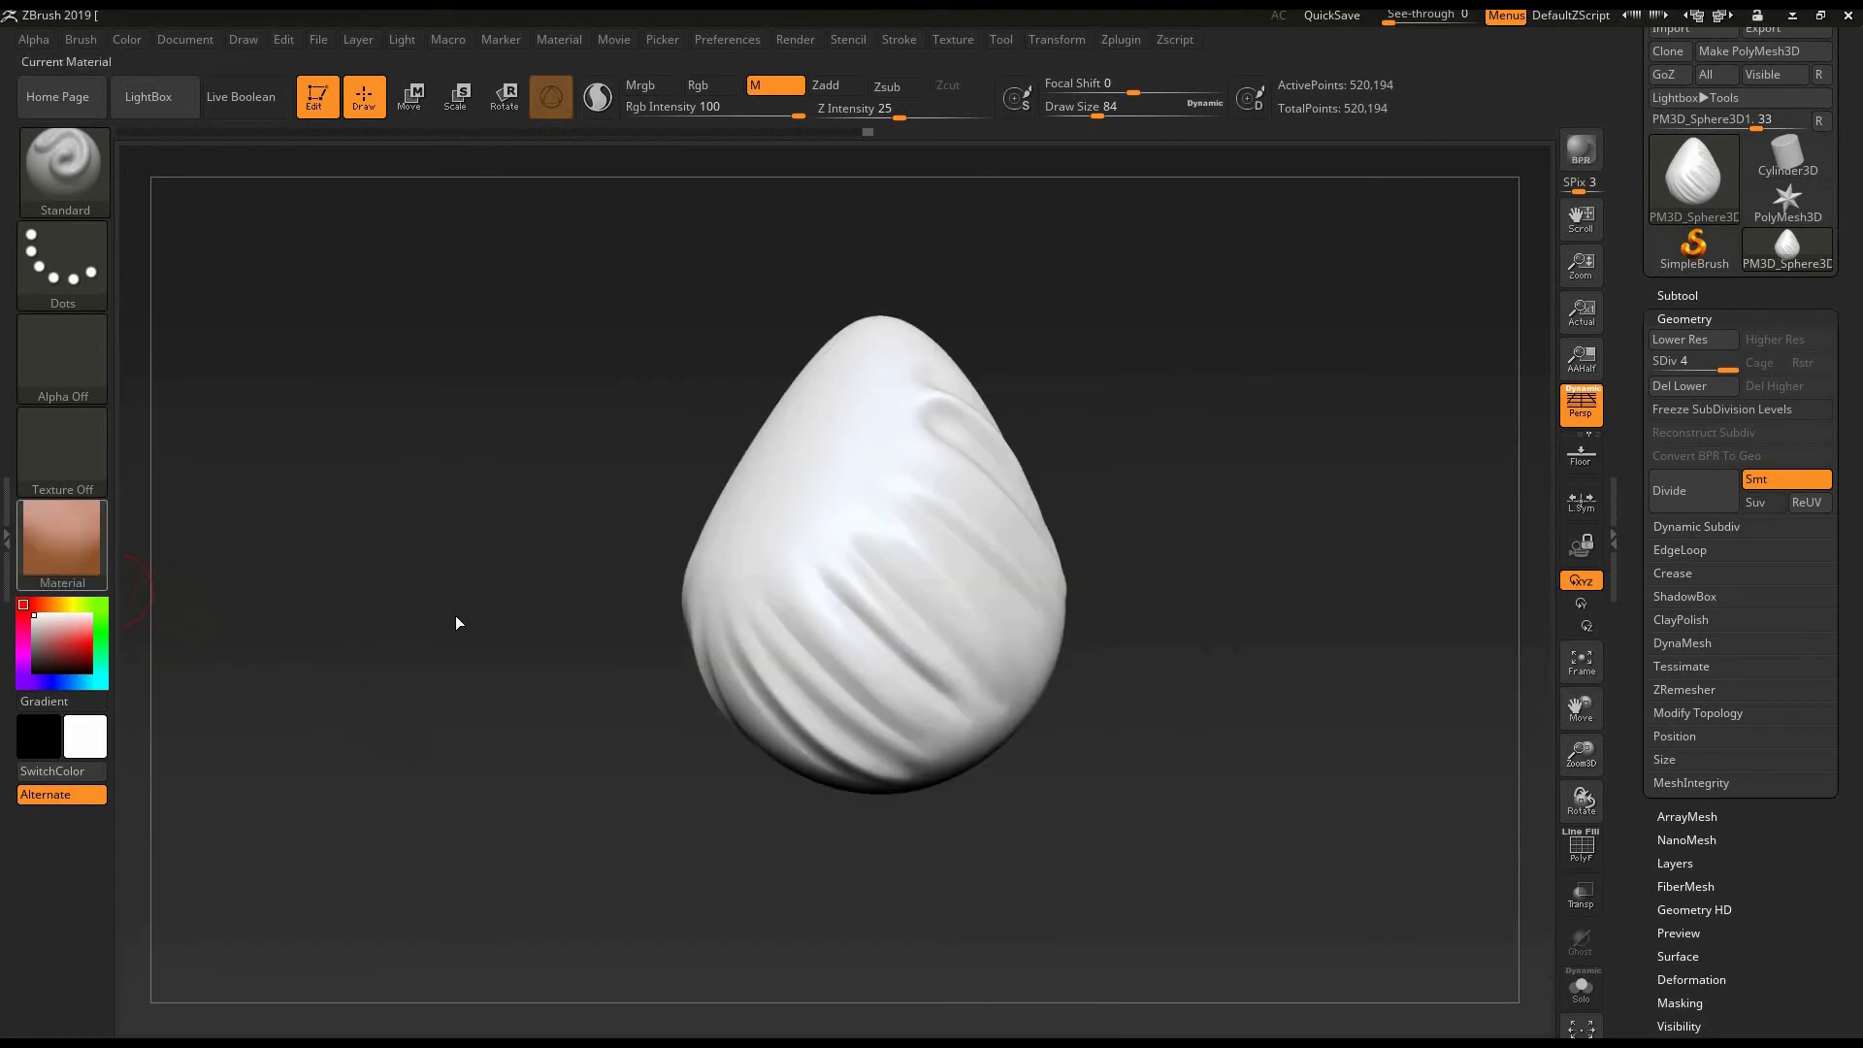
left_click(460, 641)
left_click(62, 543)
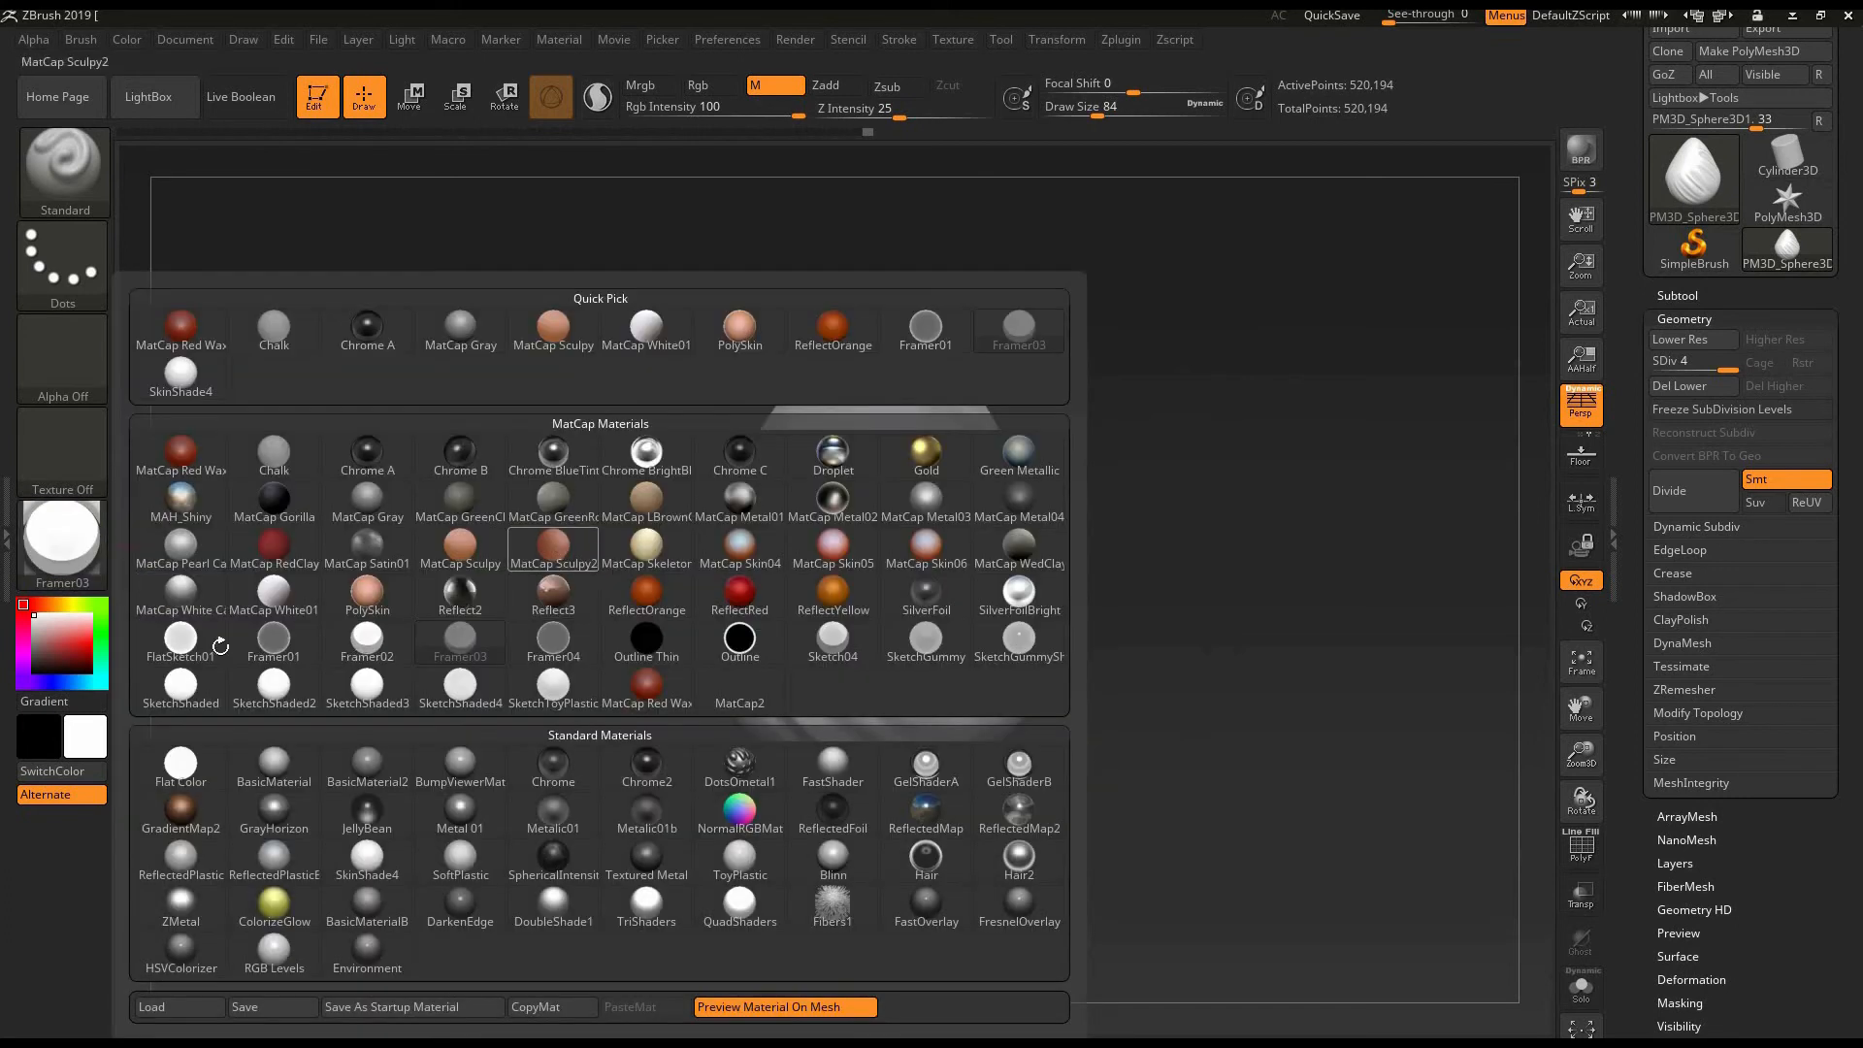
left_click(553, 548)
left_click(62, 543)
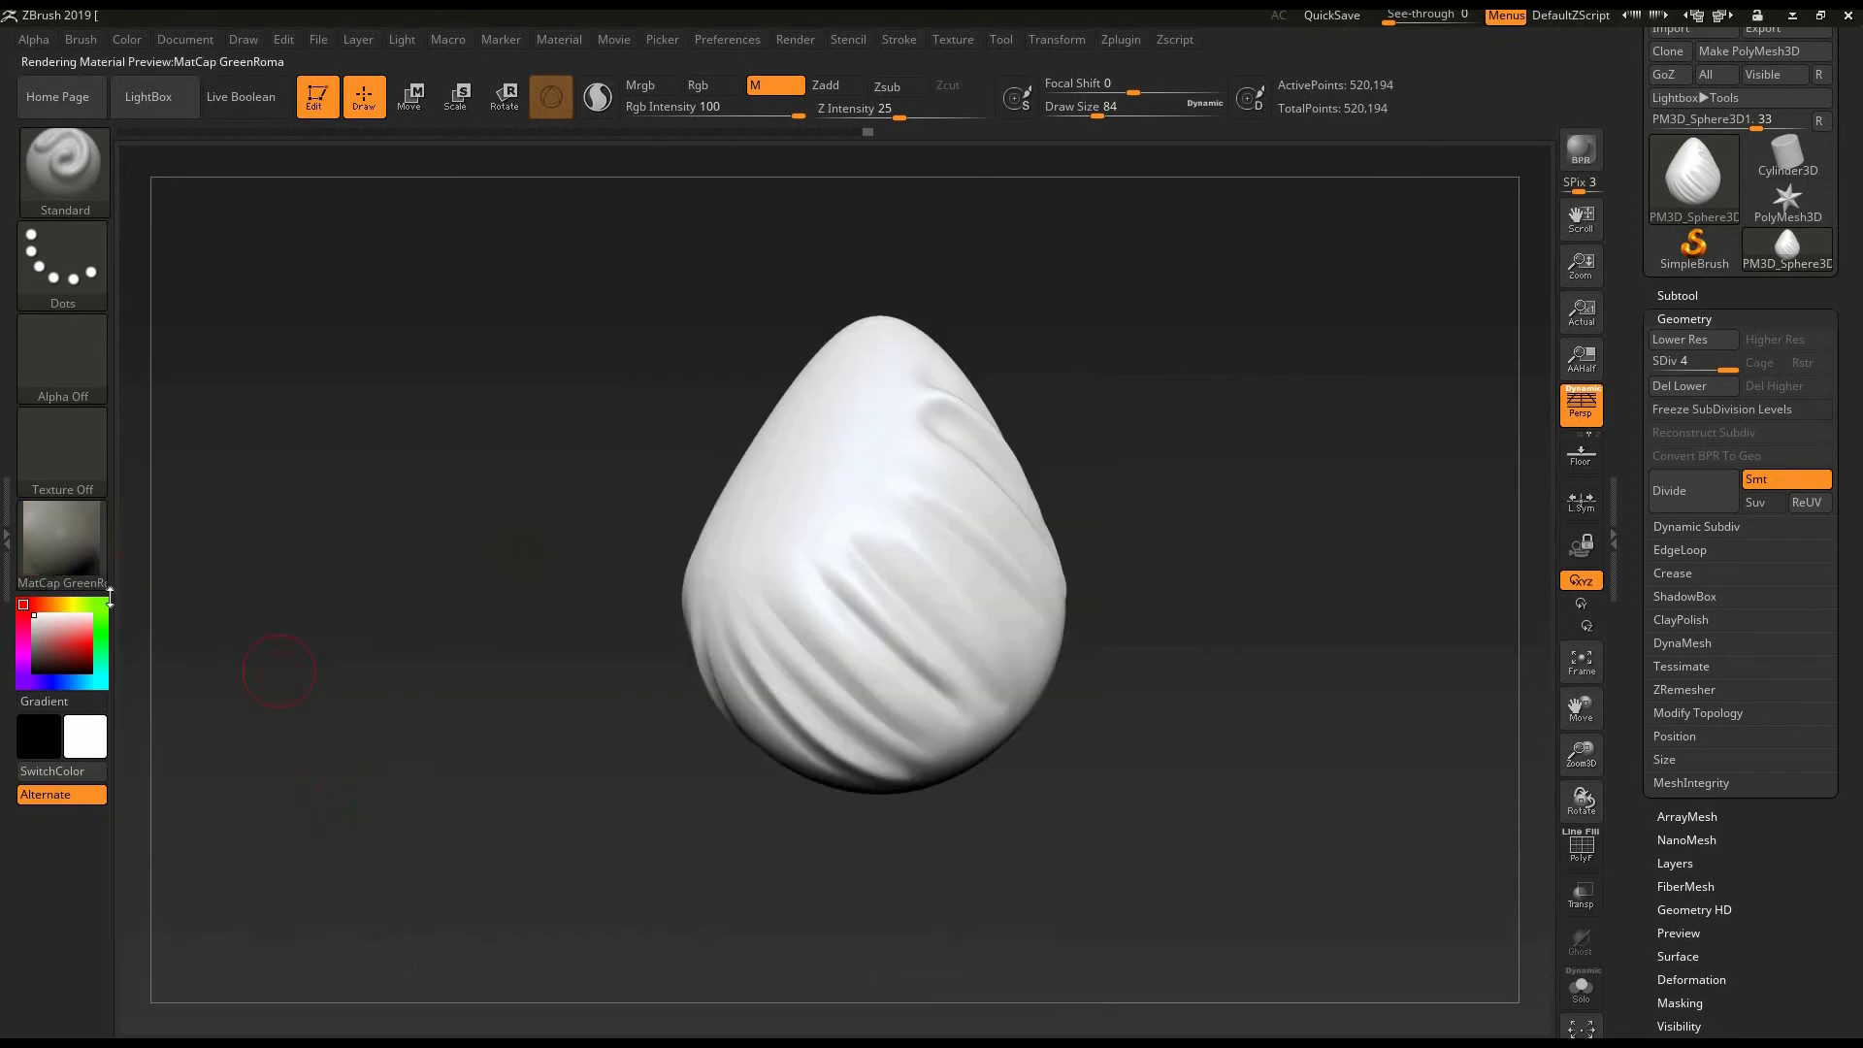
left_click(62, 543)
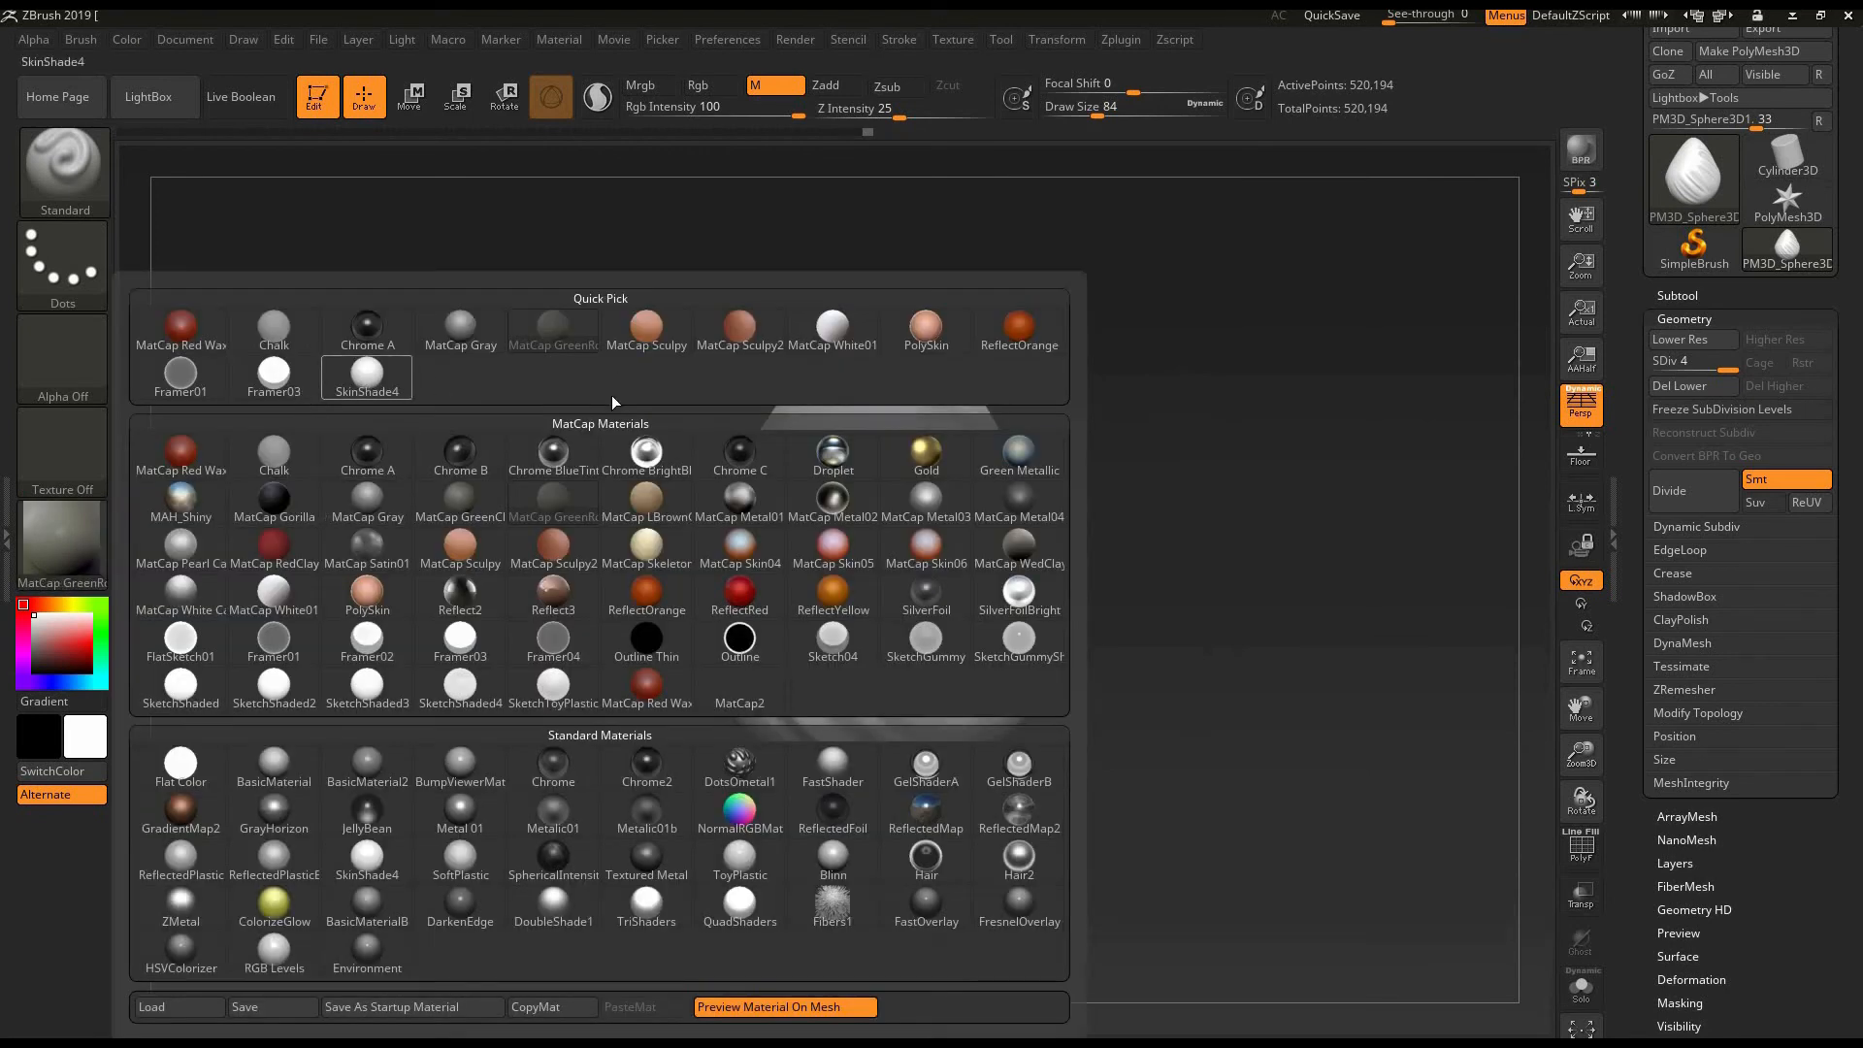
left_click(366, 381)
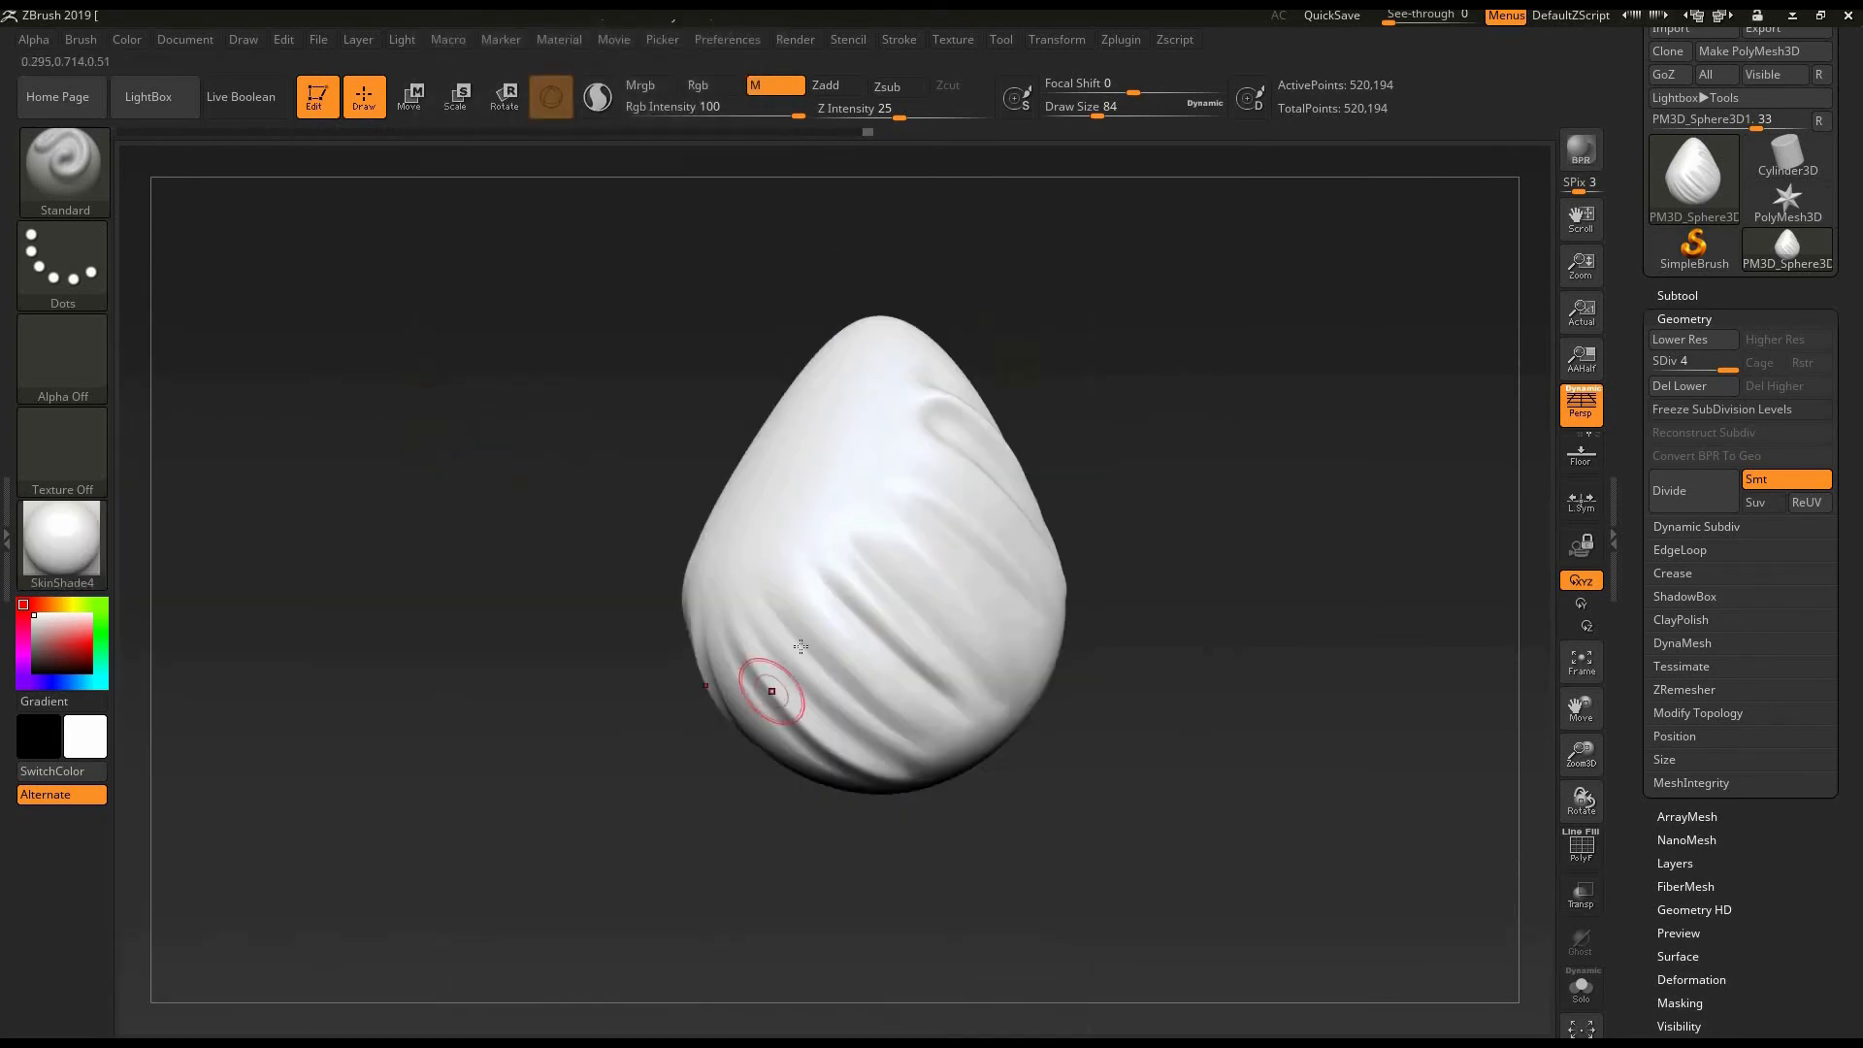
- Fill the whole egg with light blue (R 0, G 187, B 255) using only the Rgb channel
left_click_drag(544, 700, 652, 687)
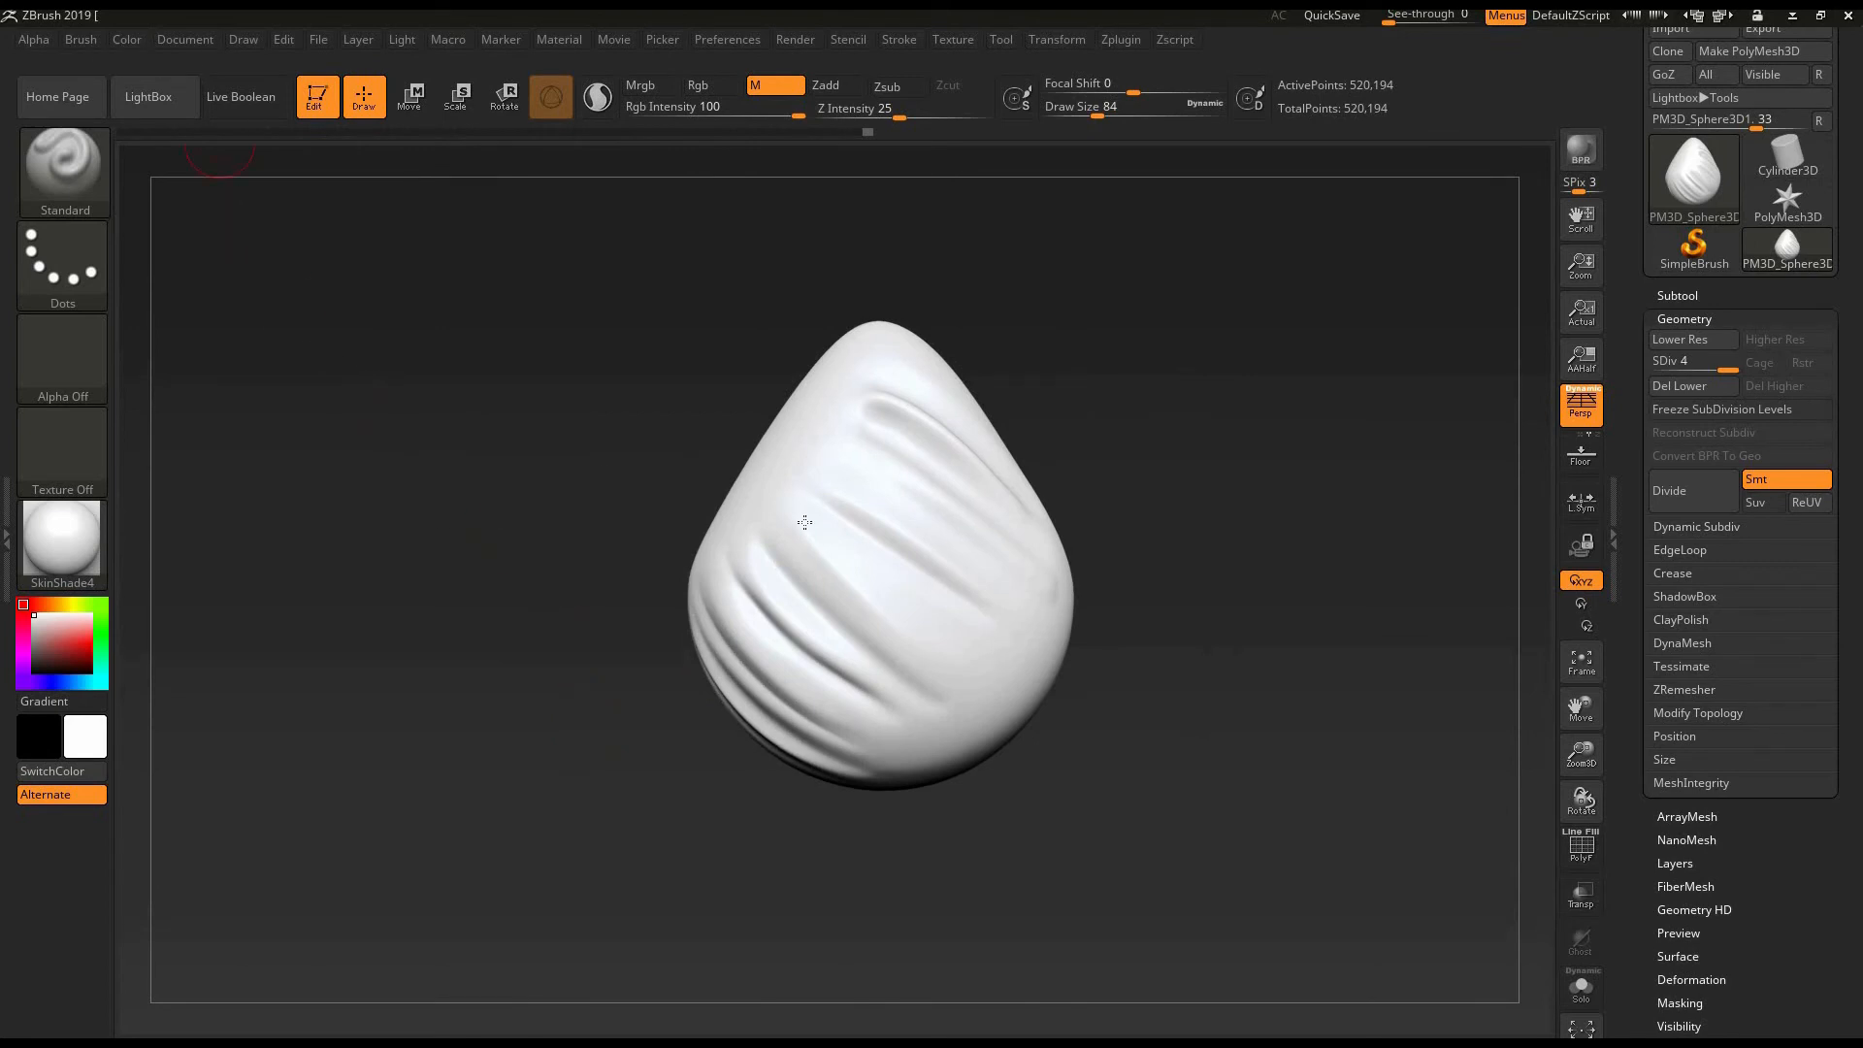
left_click_drag(530, 681, 547, 638)
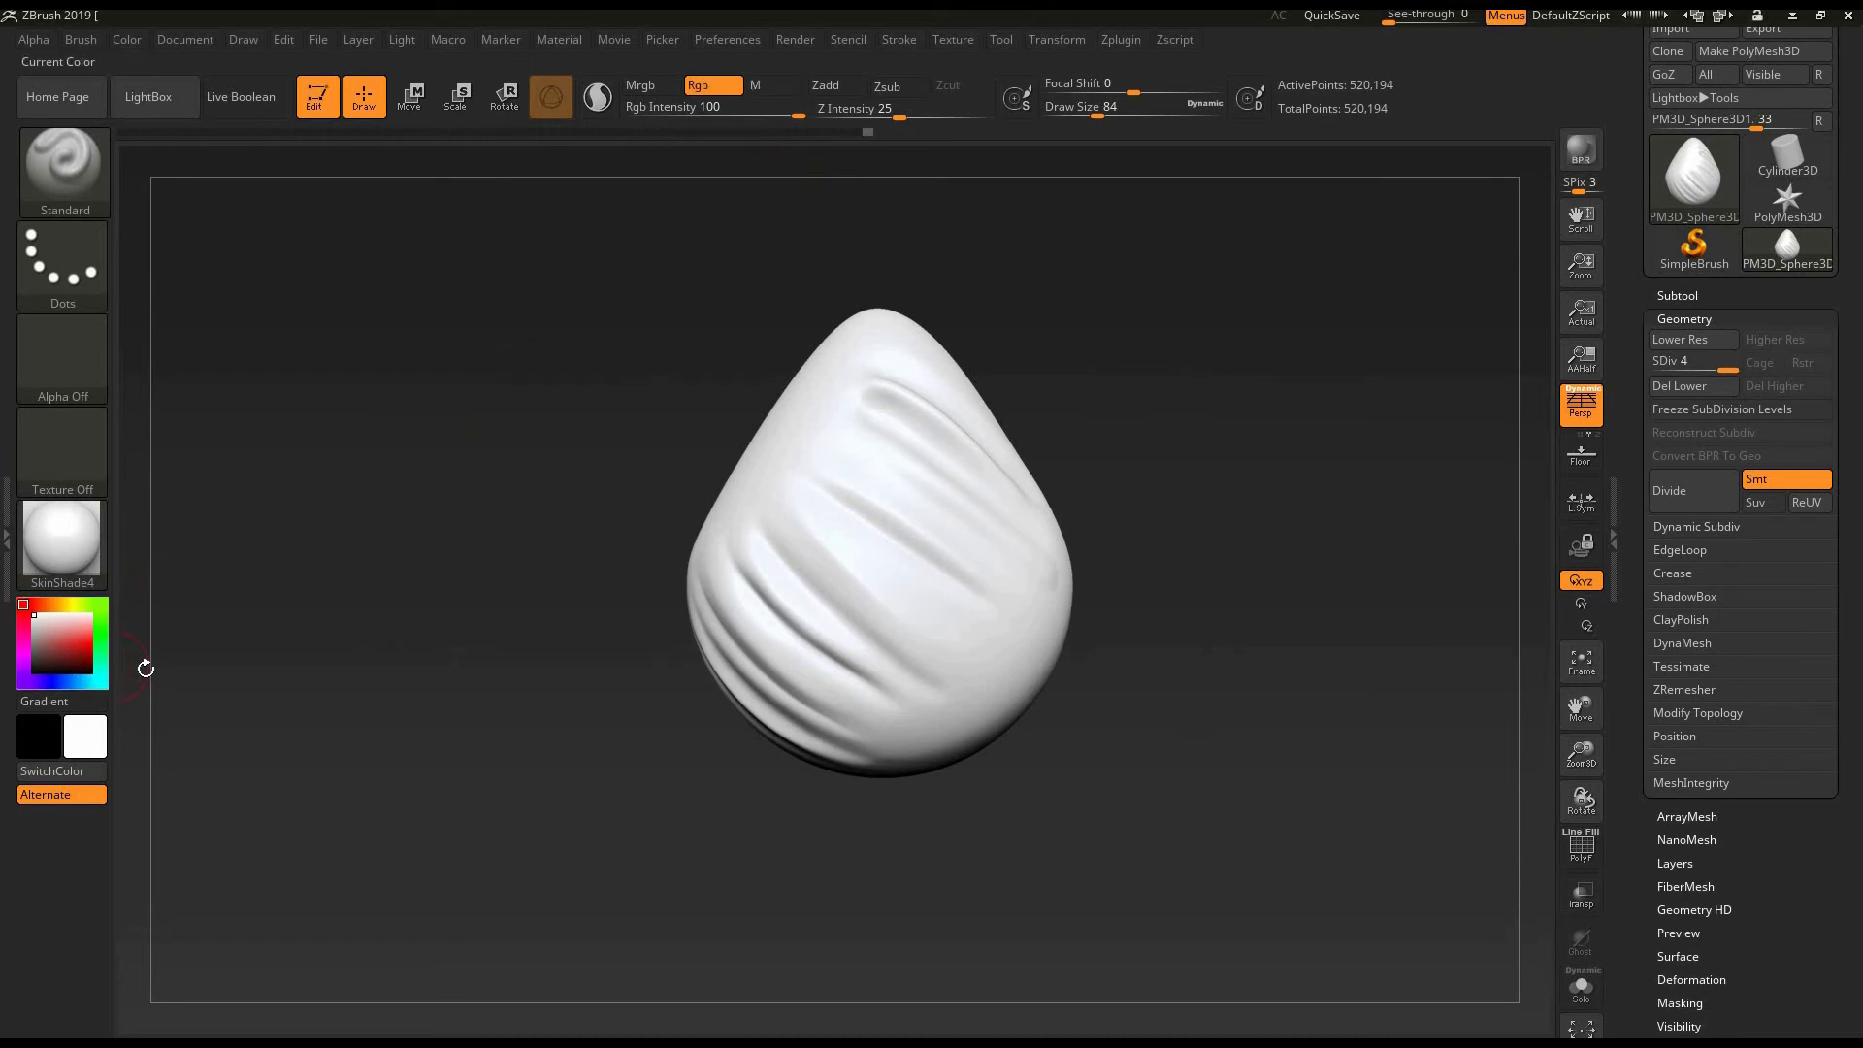
left_click(81, 685)
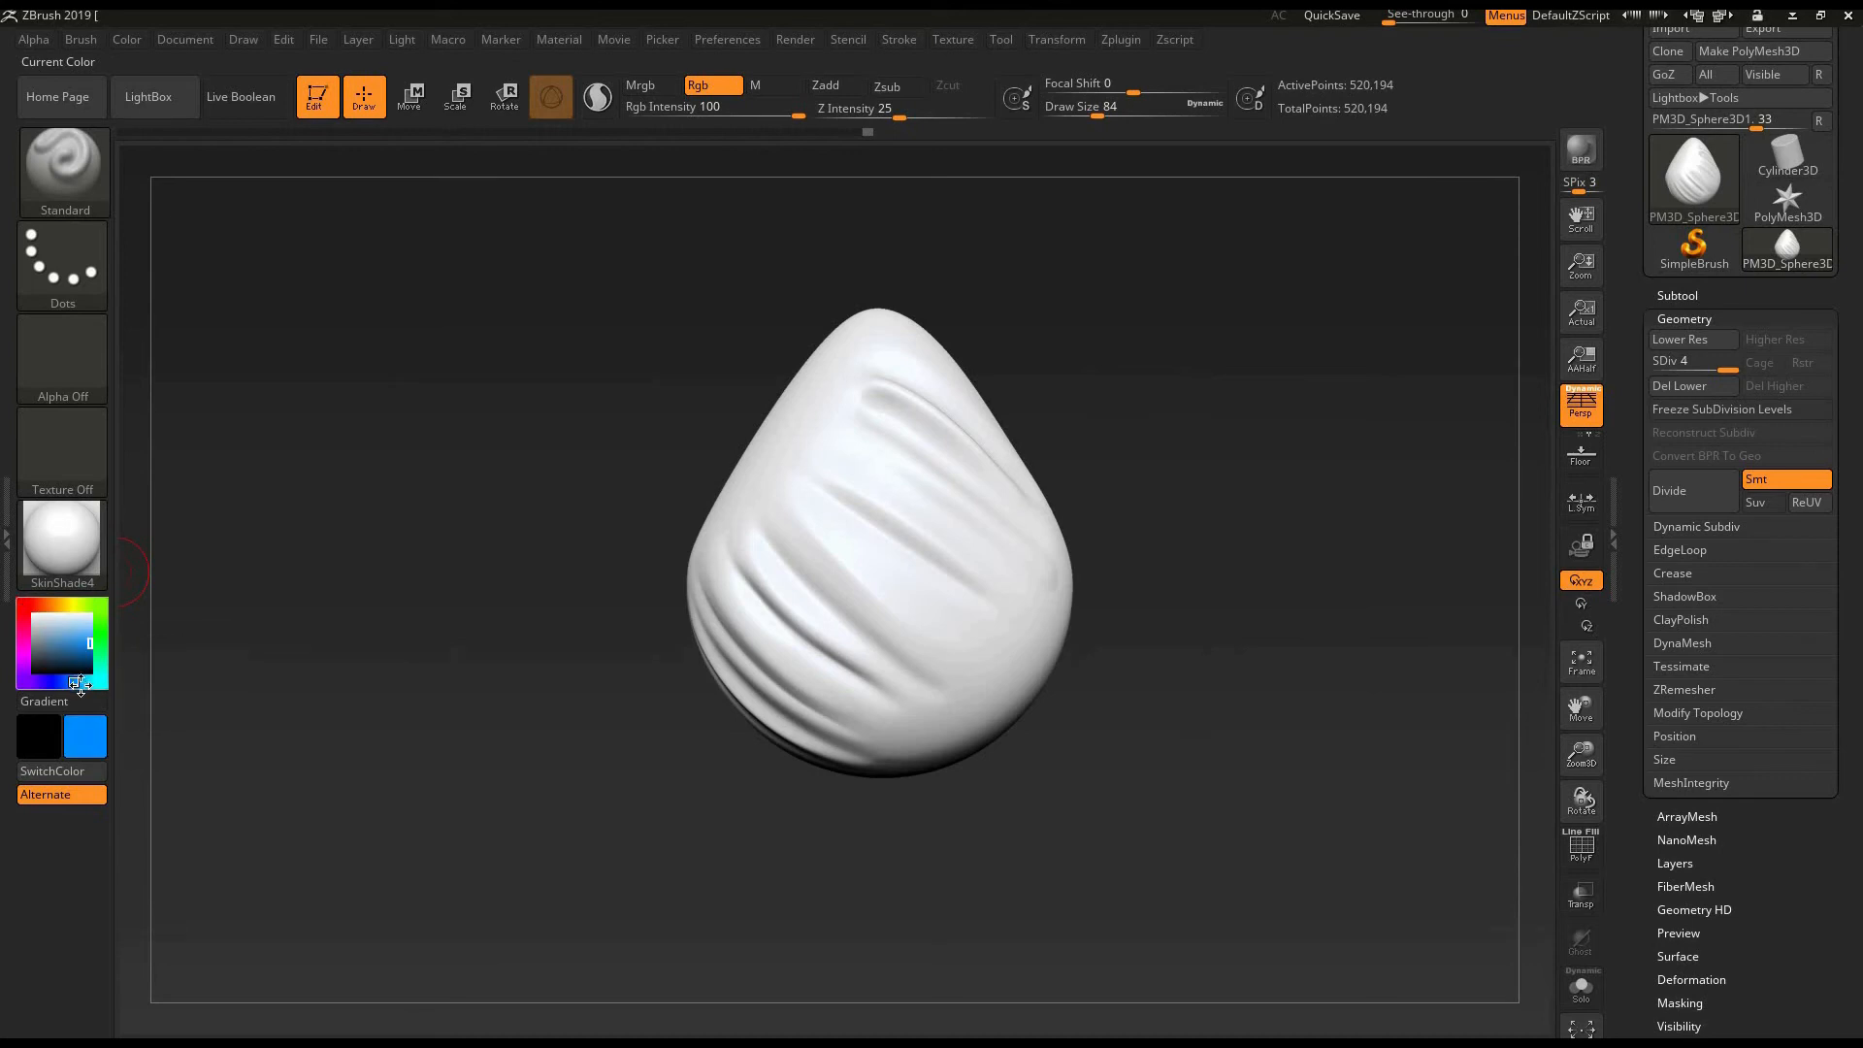
left_click(78, 684)
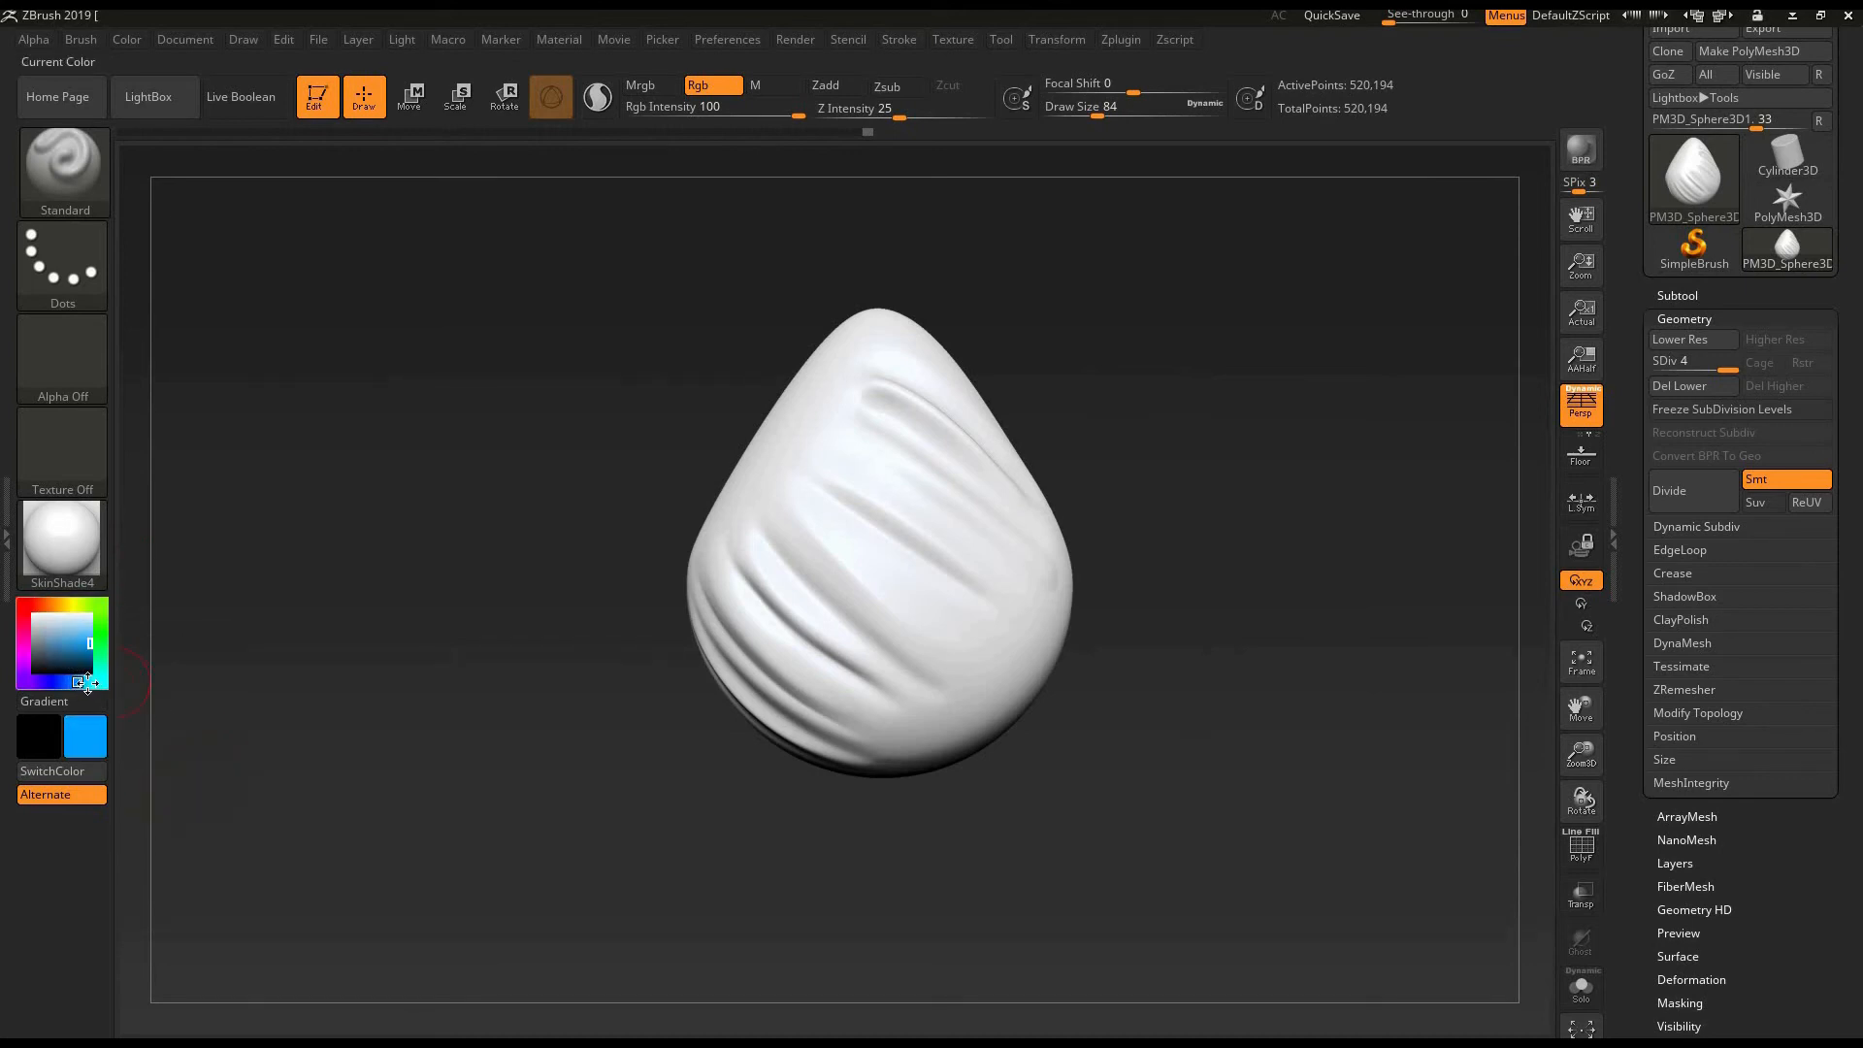
left_click(83, 683)
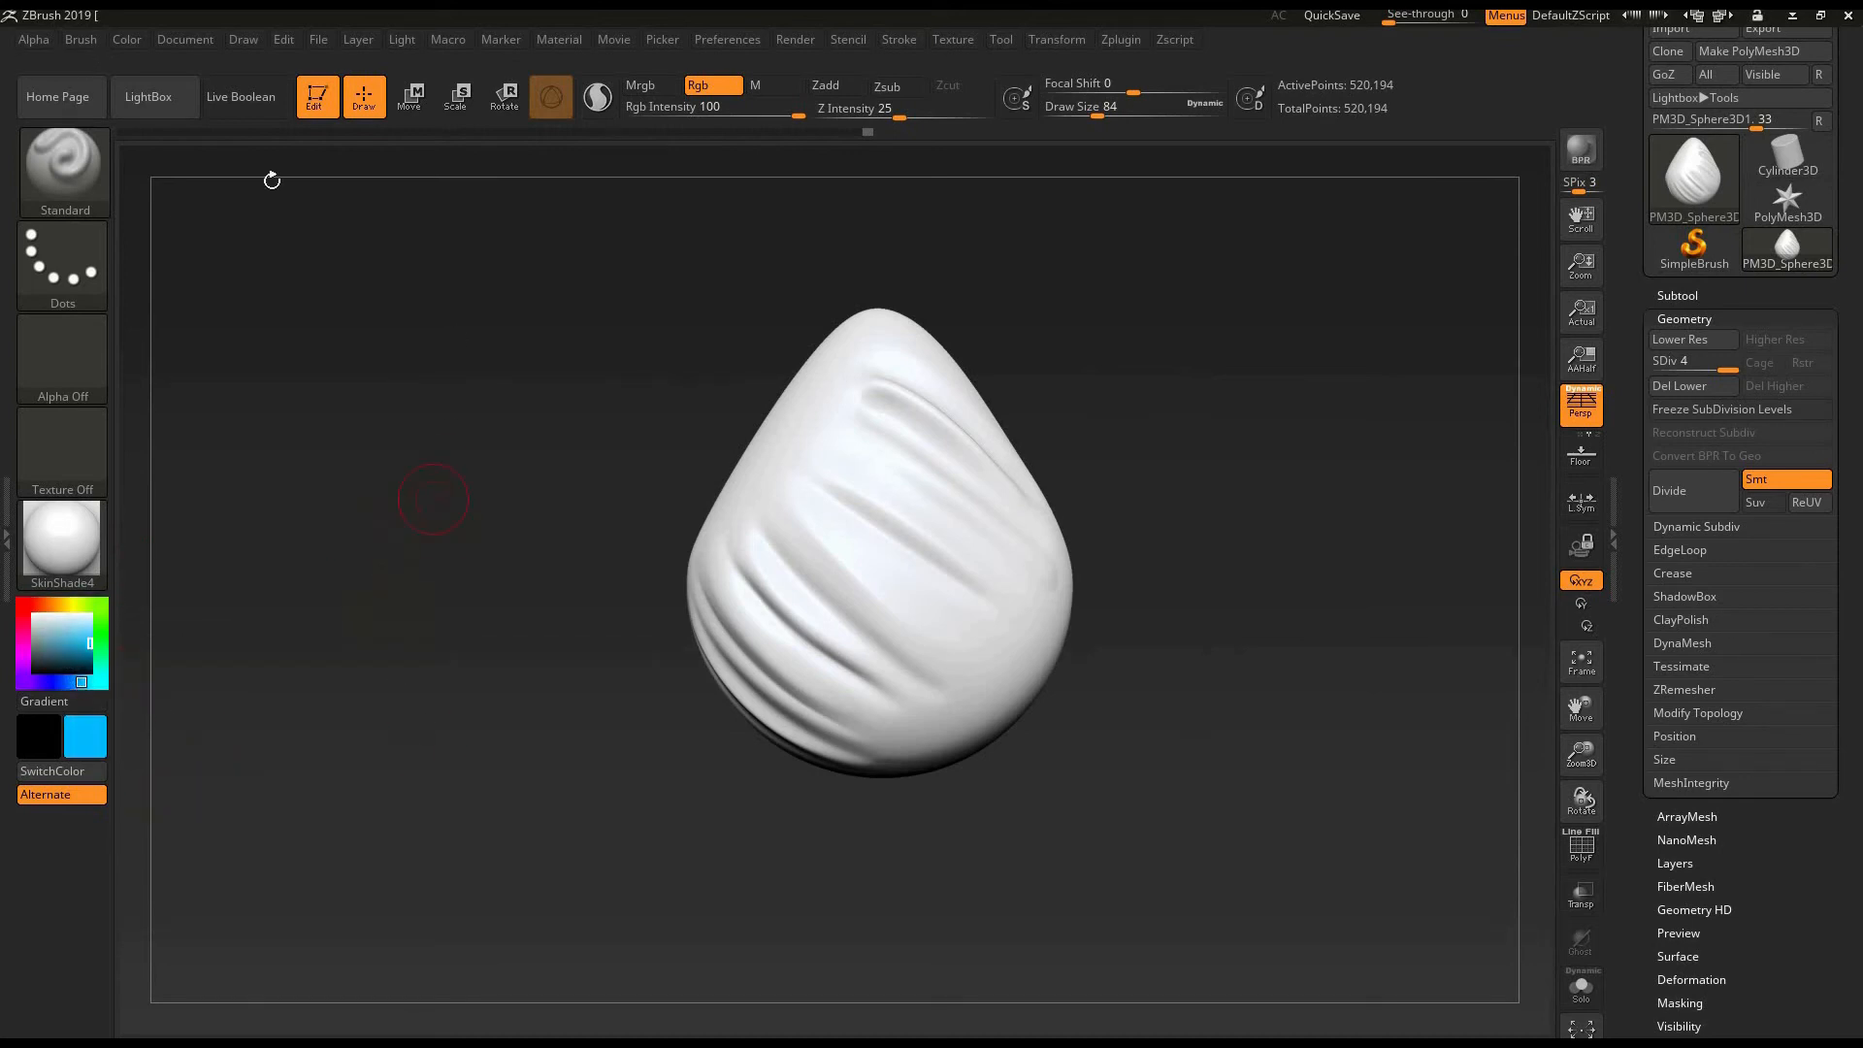
left_click(126, 40)
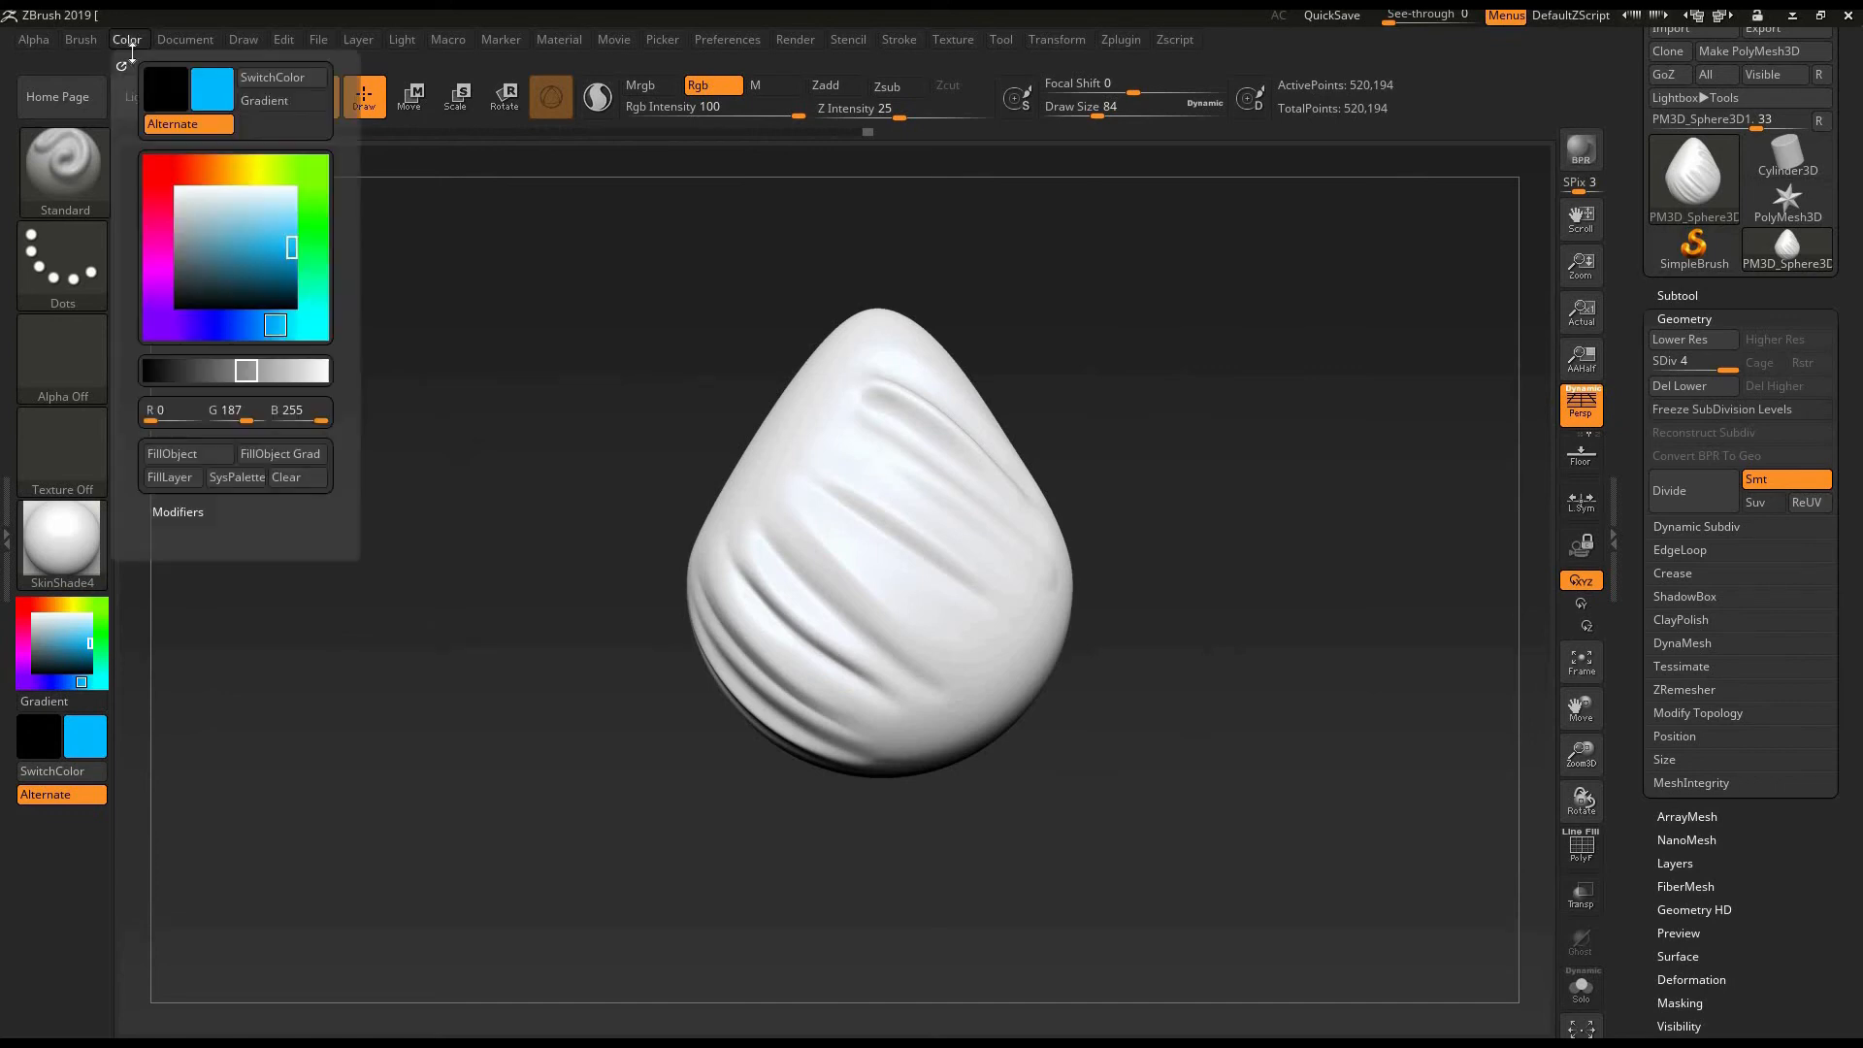
left_click(191, 456)
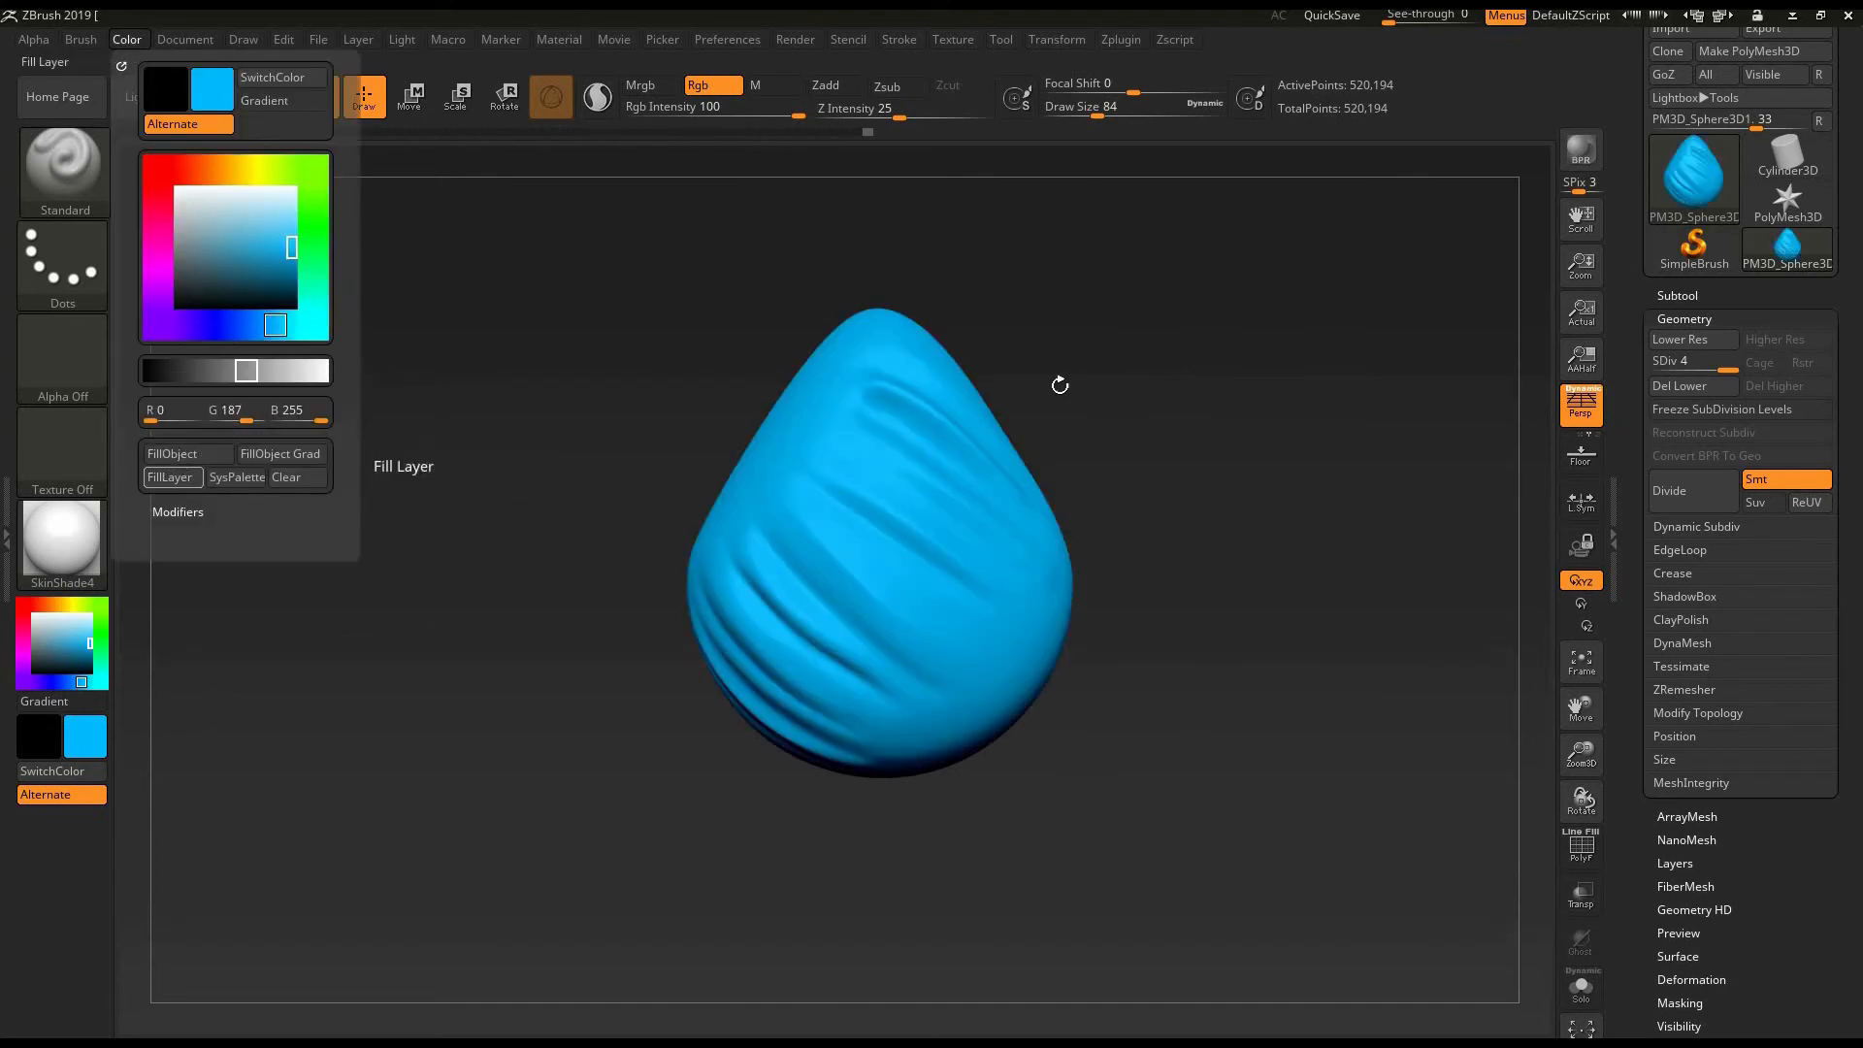
- Paint a dark blue stroke along the egg's middle fold with the Standard brush at draw size 64
mouse_move(1211, 489)
left_mouse_down()
mouse_move(1144, 325)
mouse_move(1276, 389)
mouse_move(1244, 539)
mouse_move(1203, 532)
mouse_move(1230, 525)
mouse_move(1230, 553)
mouse_move(1156, 561)
mouse_move(1203, 602)
mouse_move(1248, 529)
mouse_move(1220, 562)
mouse_move(1137, 558)
left_mouse_up()
mouse_move(1266, 547)
left_mouse_down()
mouse_move(1294, 553)
mouse_move(1207, 552)
mouse_move(1335, 533)
mouse_move(1177, 544)
mouse_move(1179, 568)
mouse_move(1235, 574)
mouse_move(1148, 607)
mouse_move(1072, 600)
left_mouse_up()
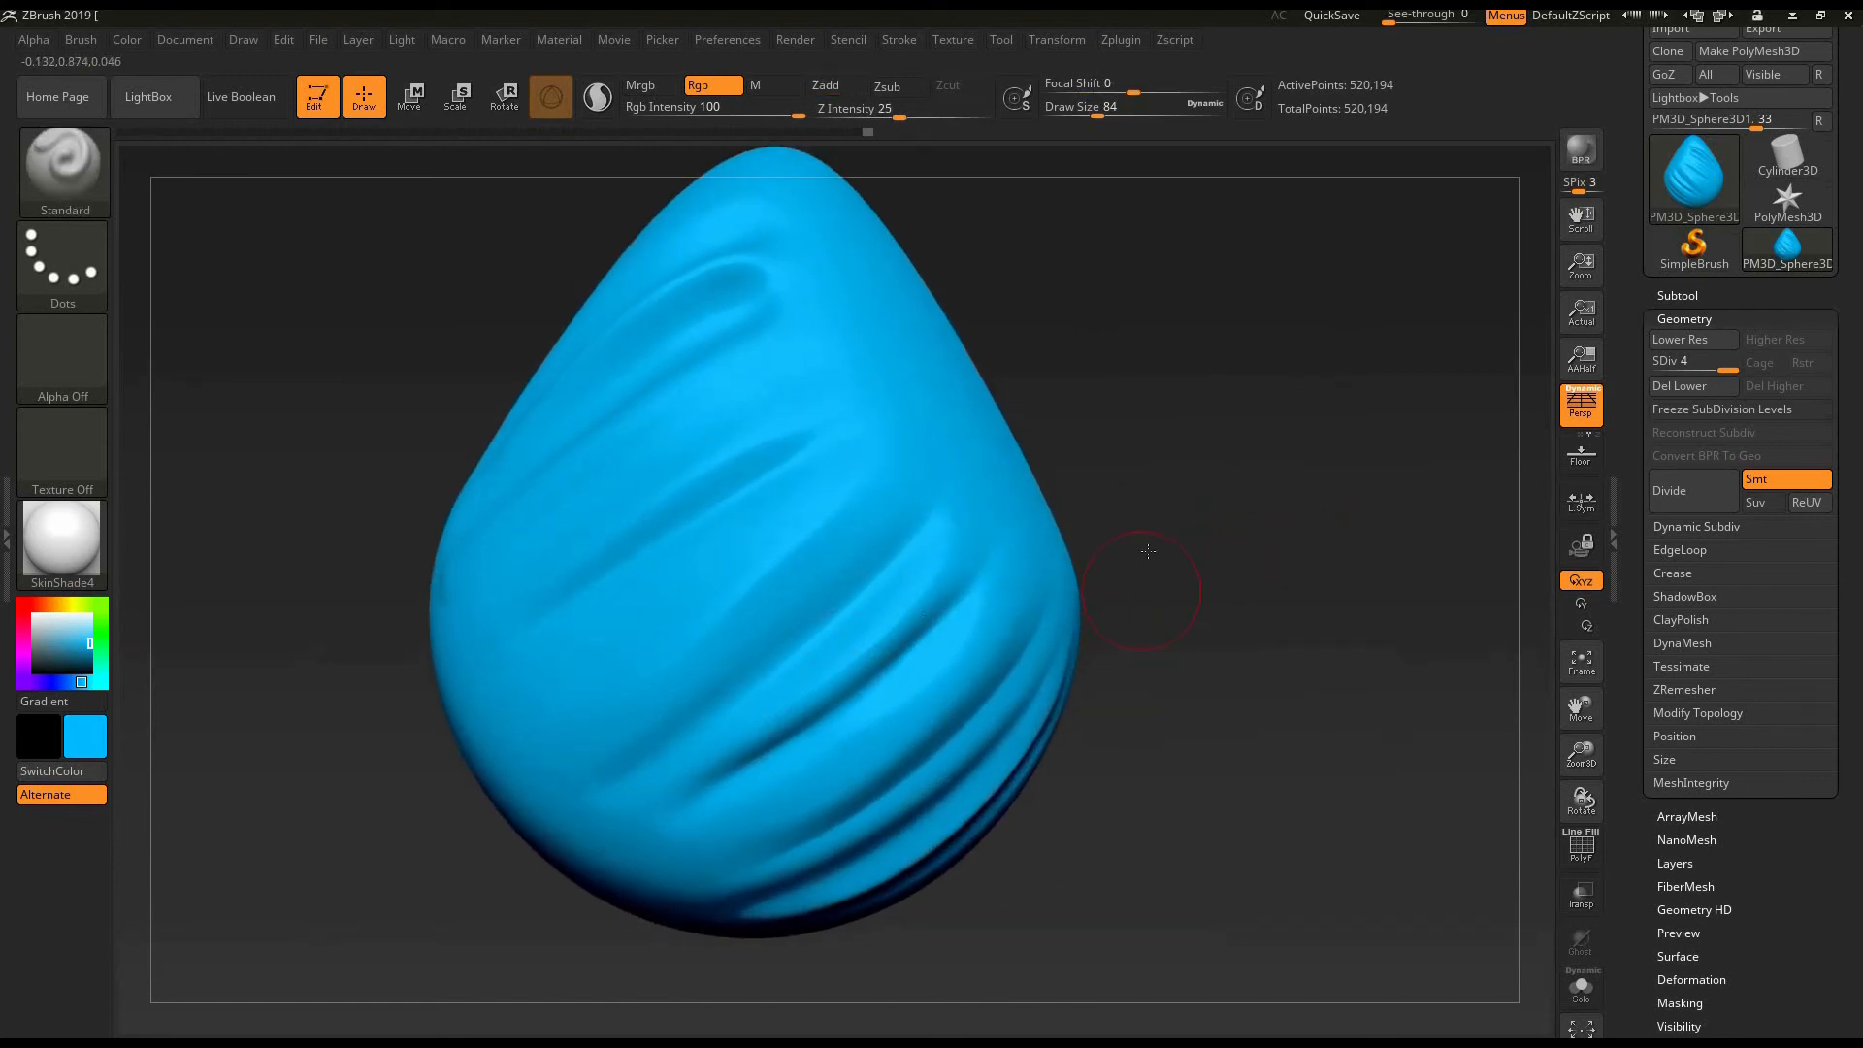
left_click_drag(1148, 549, 1275, 607)
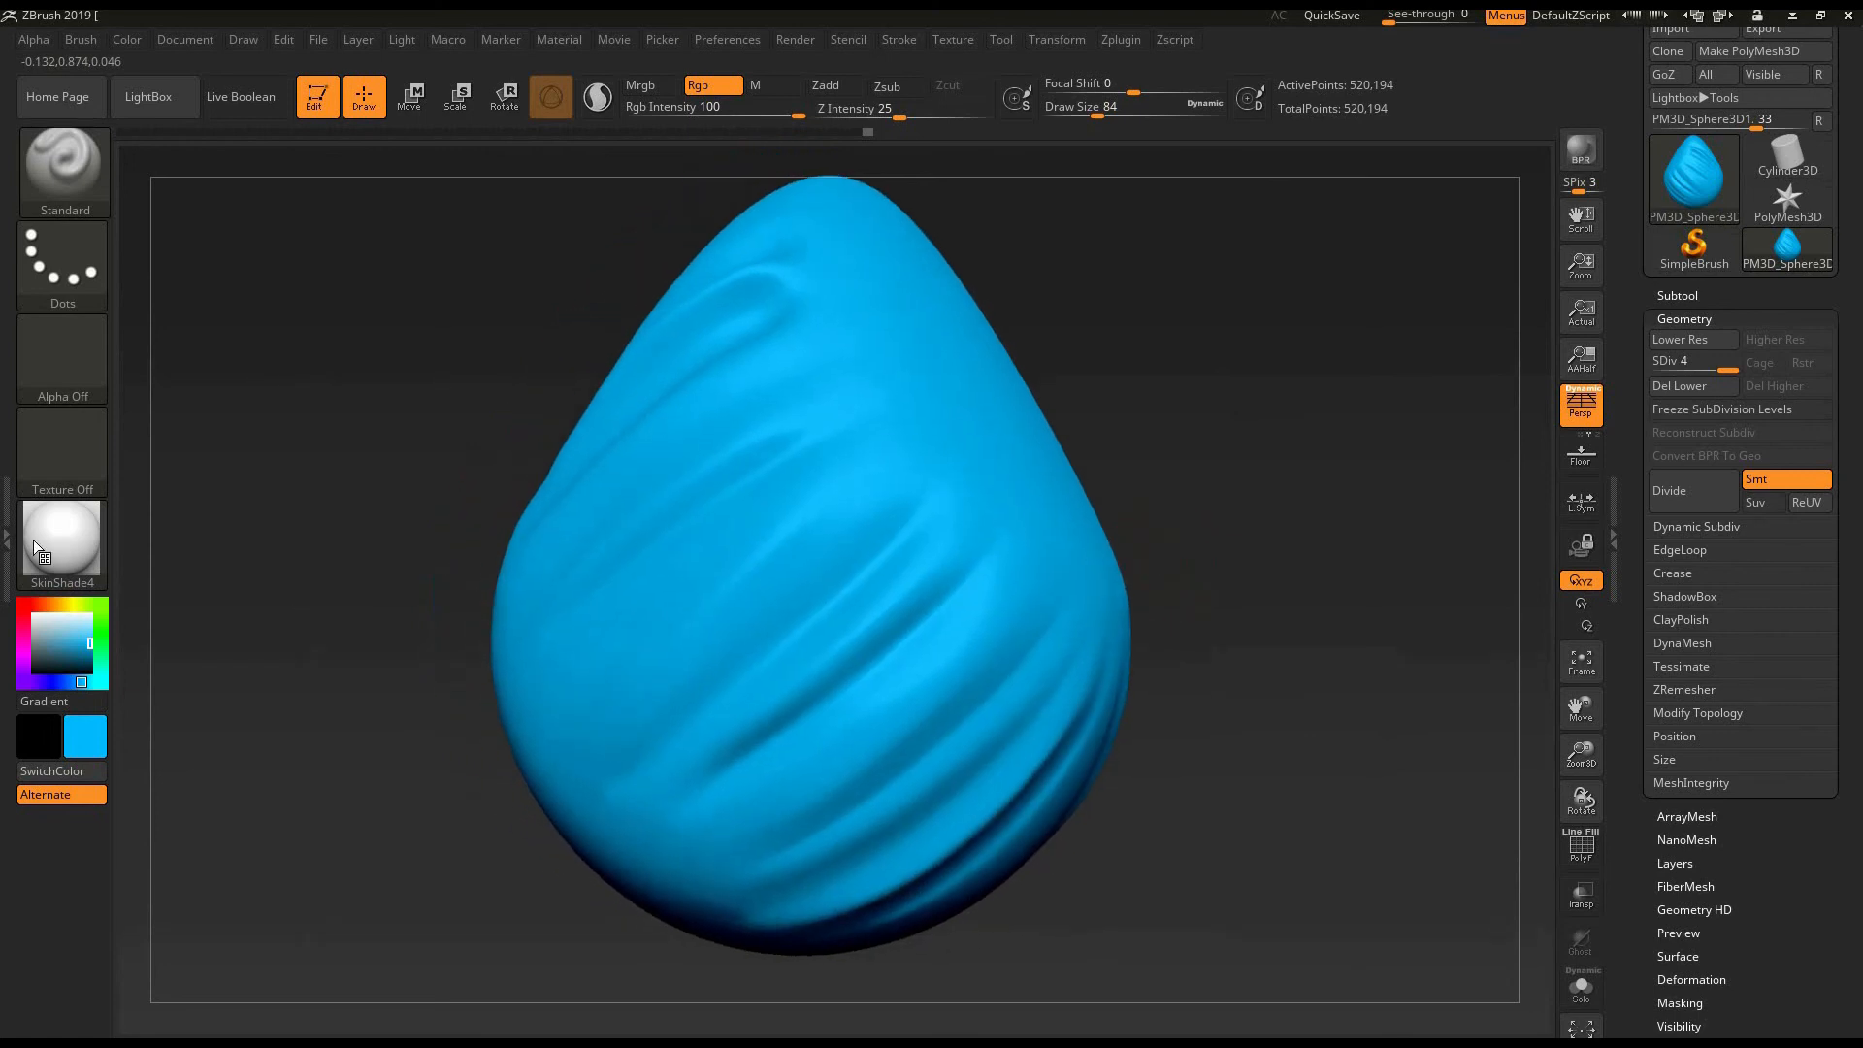
left_click(76, 636)
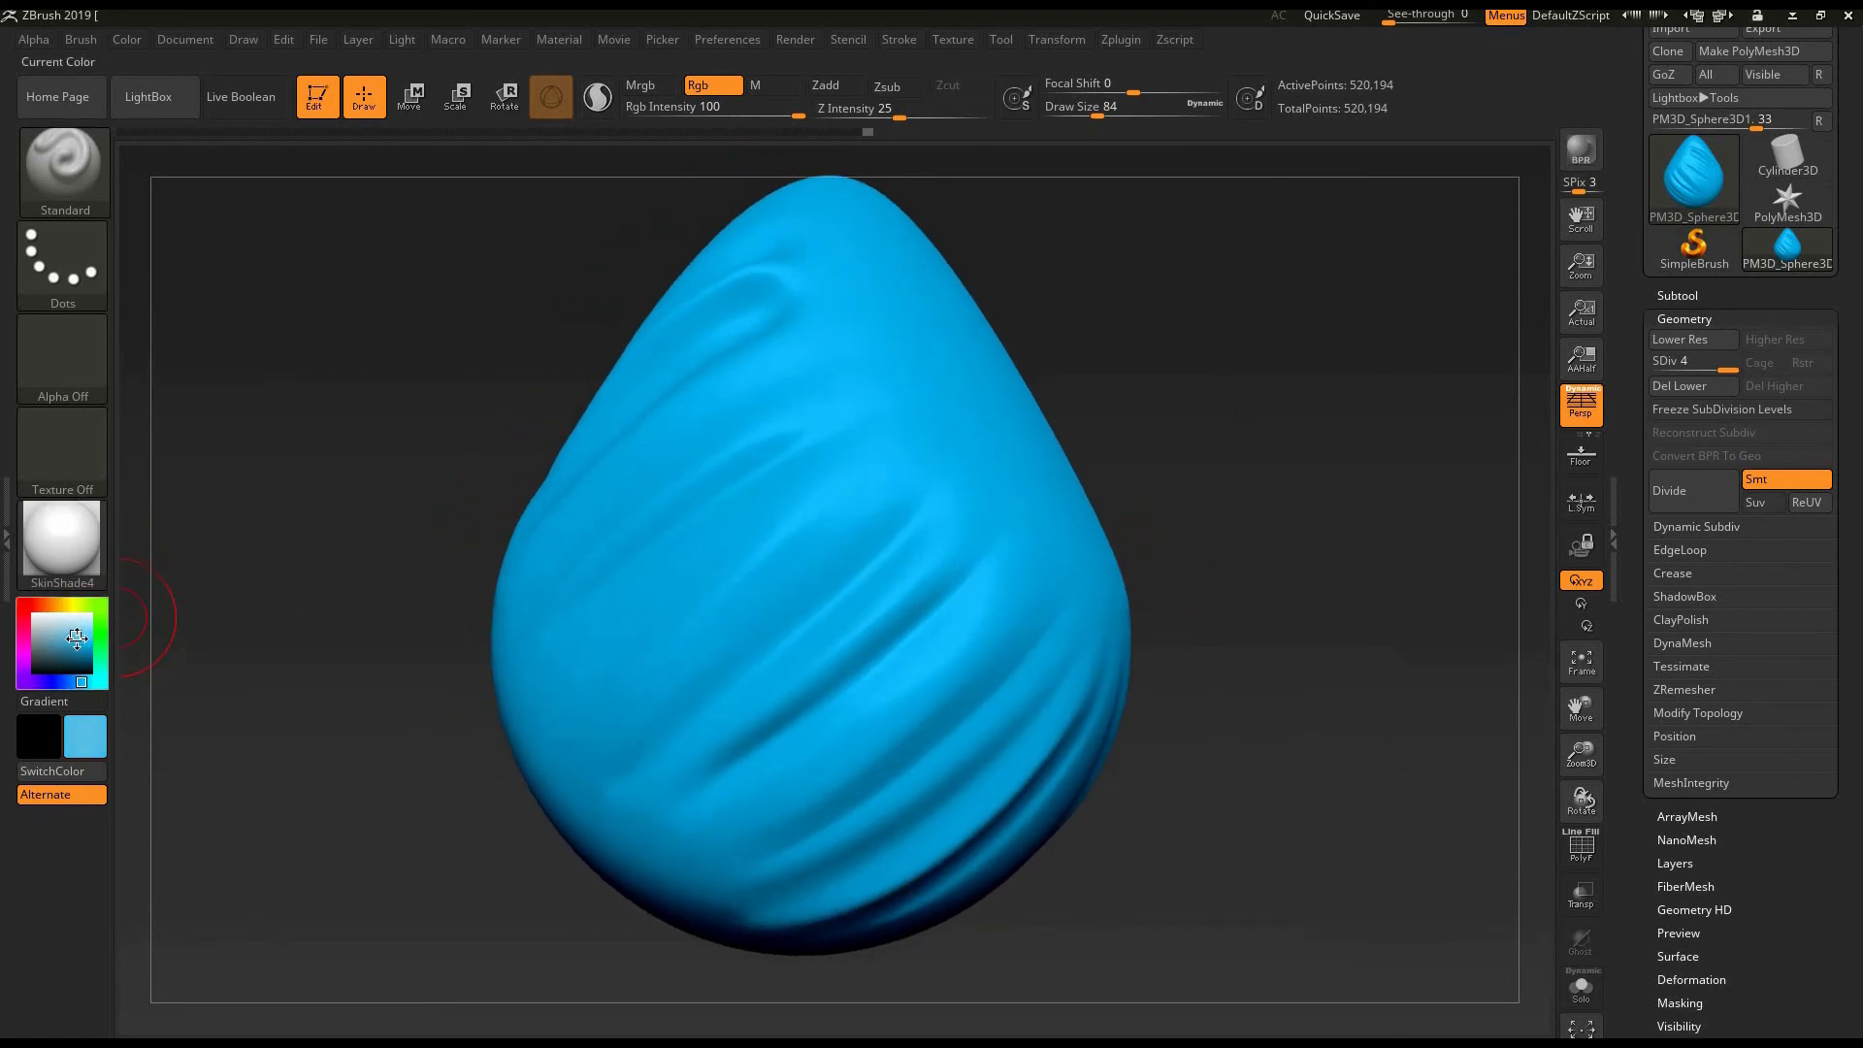
left_click_drag(78, 646, 79, 657)
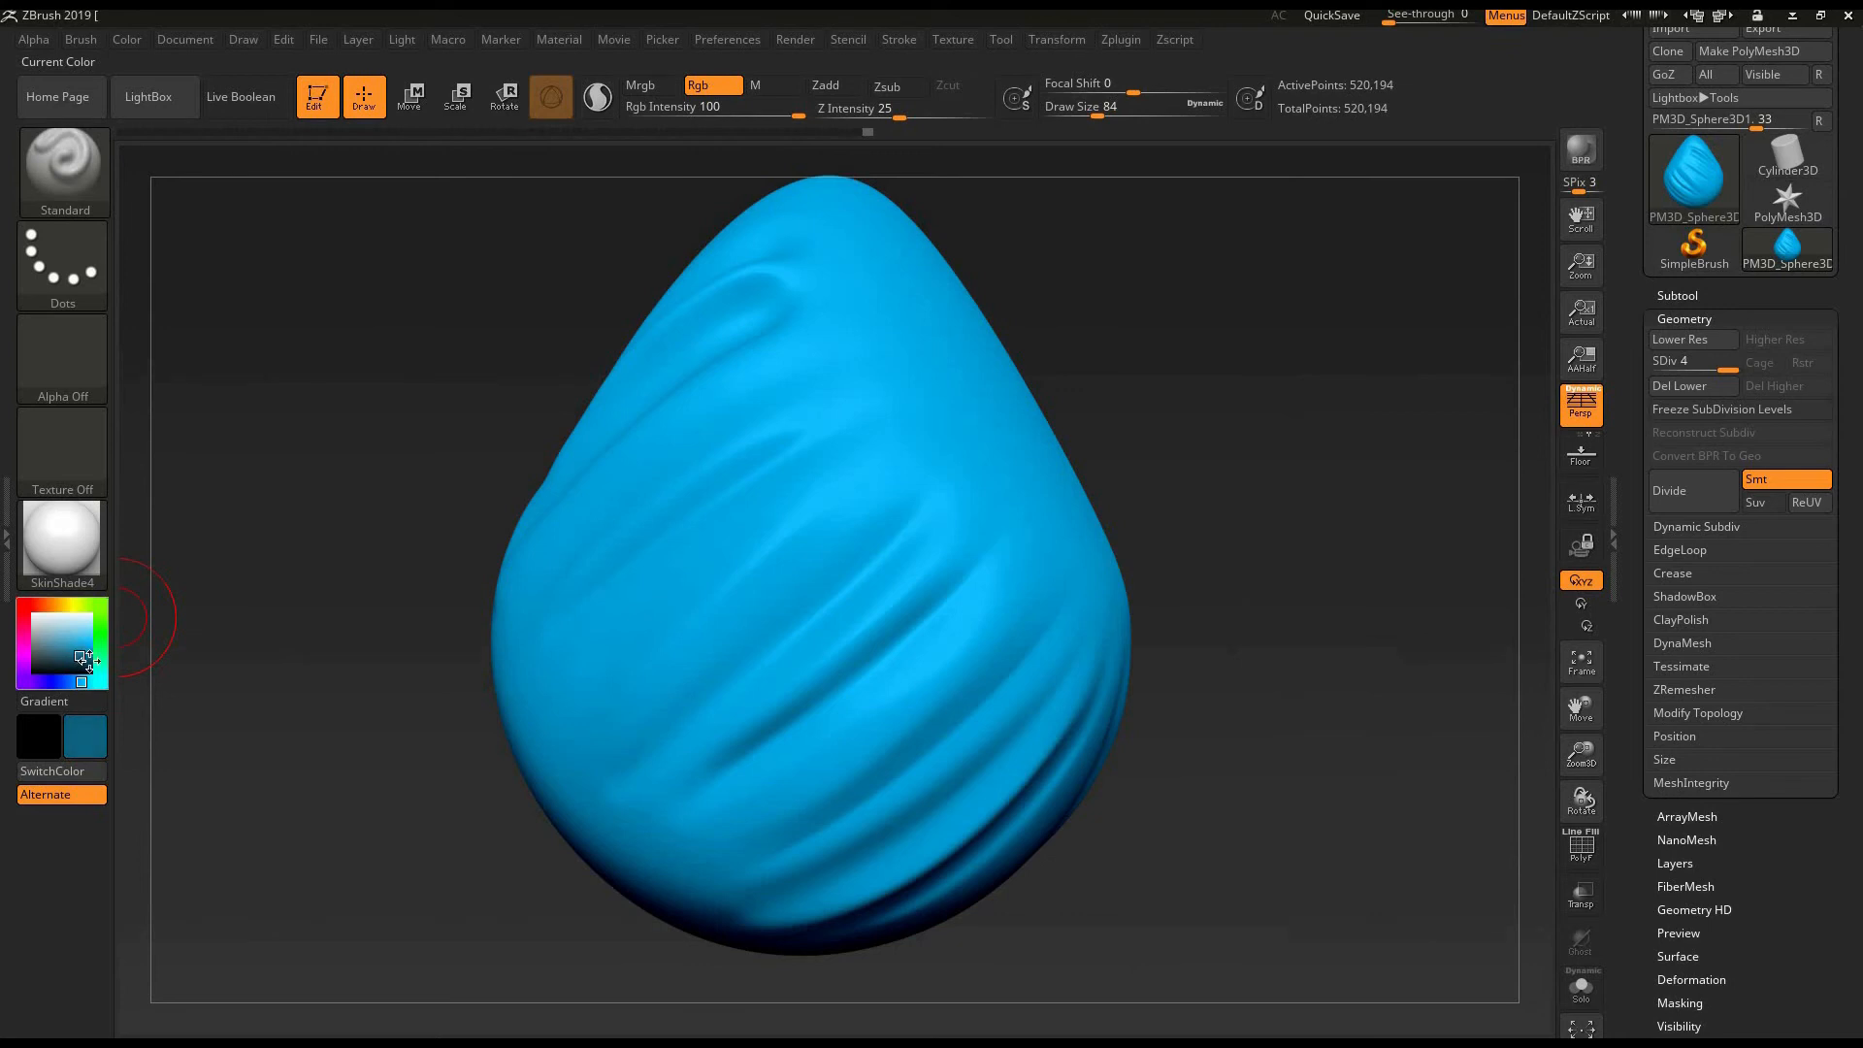
key("bracketleft")
key("bracketleft")
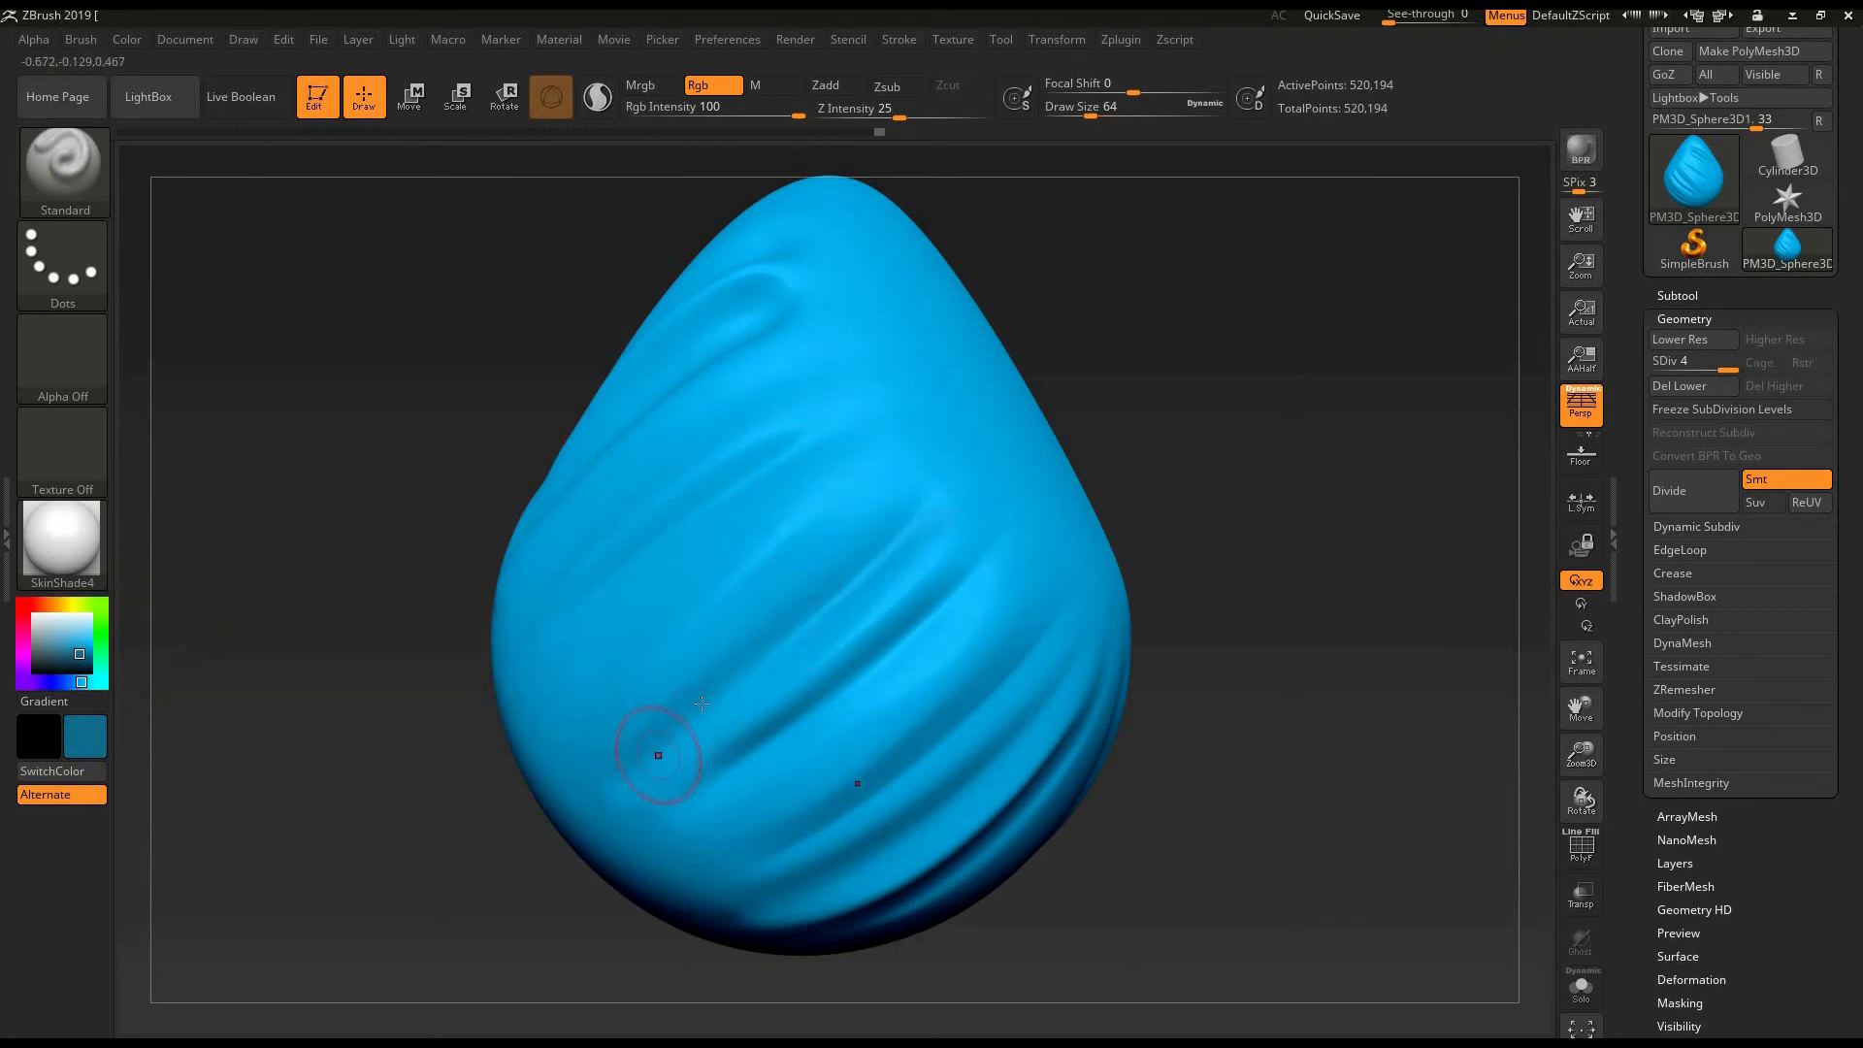
left_click_drag(985, 495, 674, 722)
- Paint over the middle fold with a medium blue at draw size 76
key("bracketright")
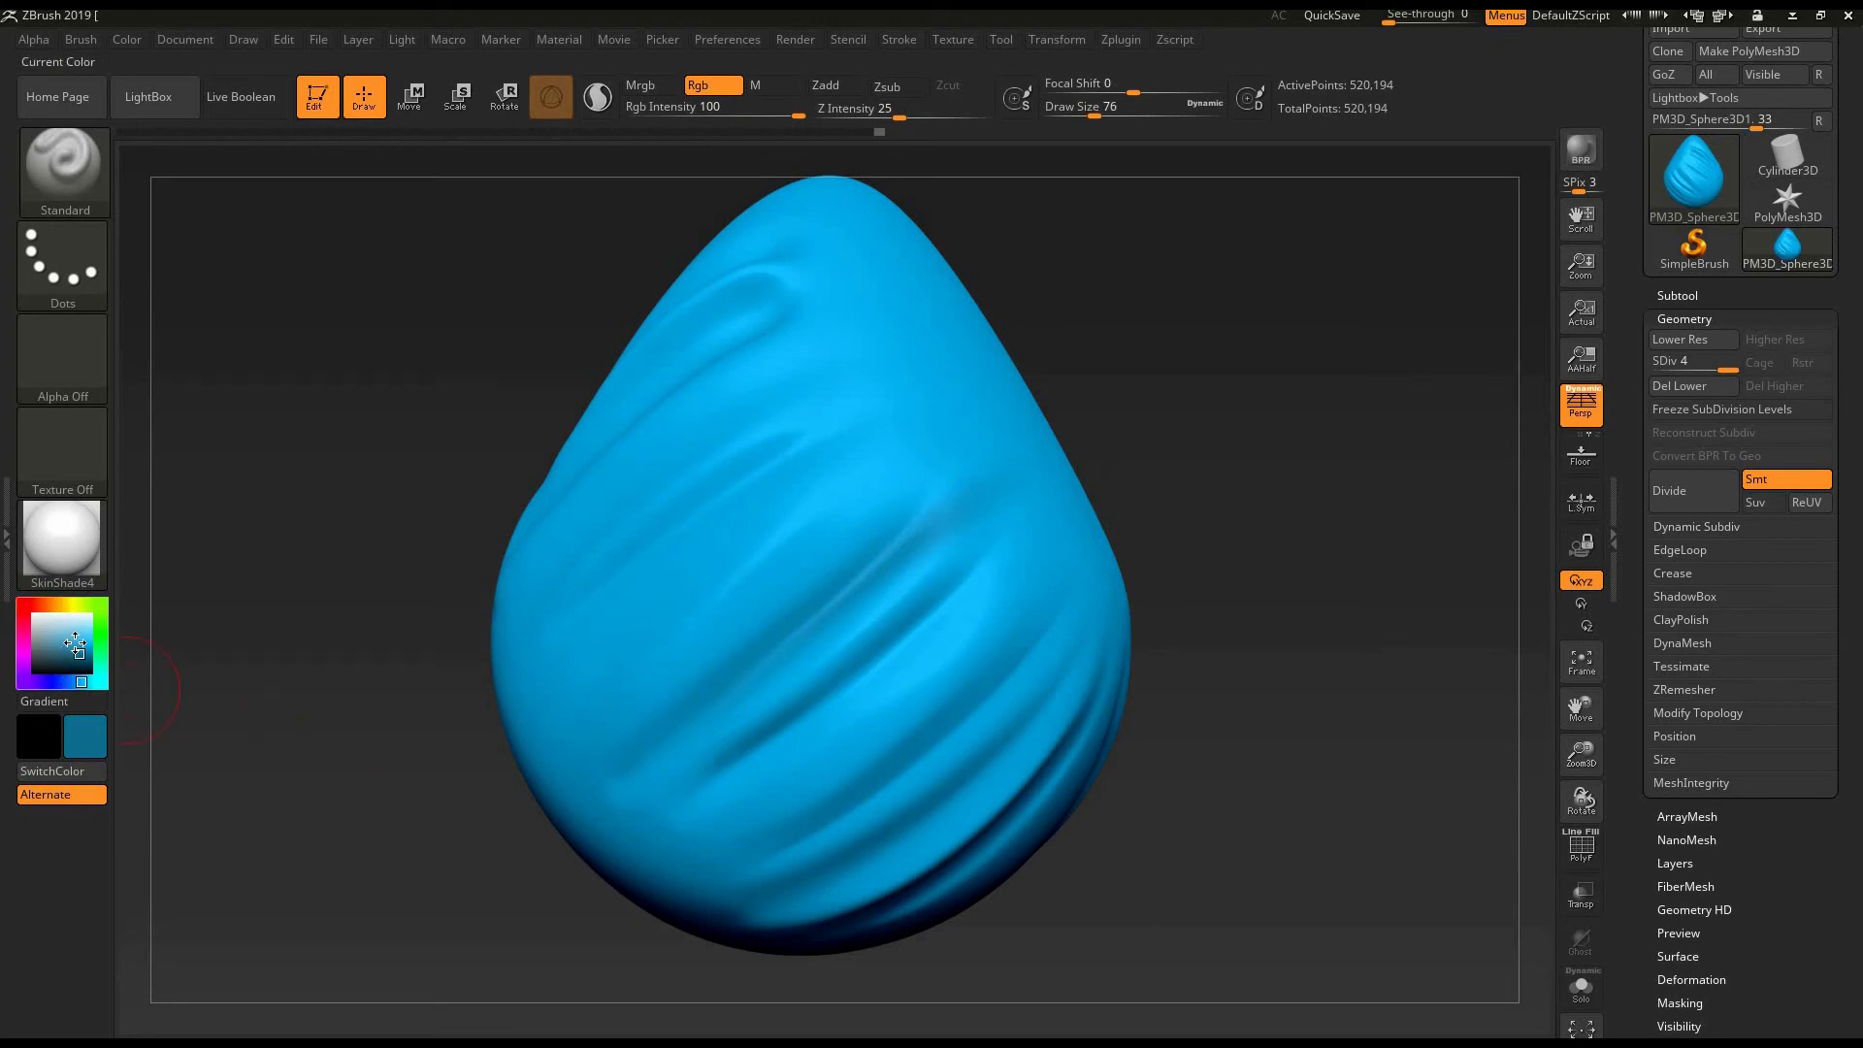
left_click(75, 642)
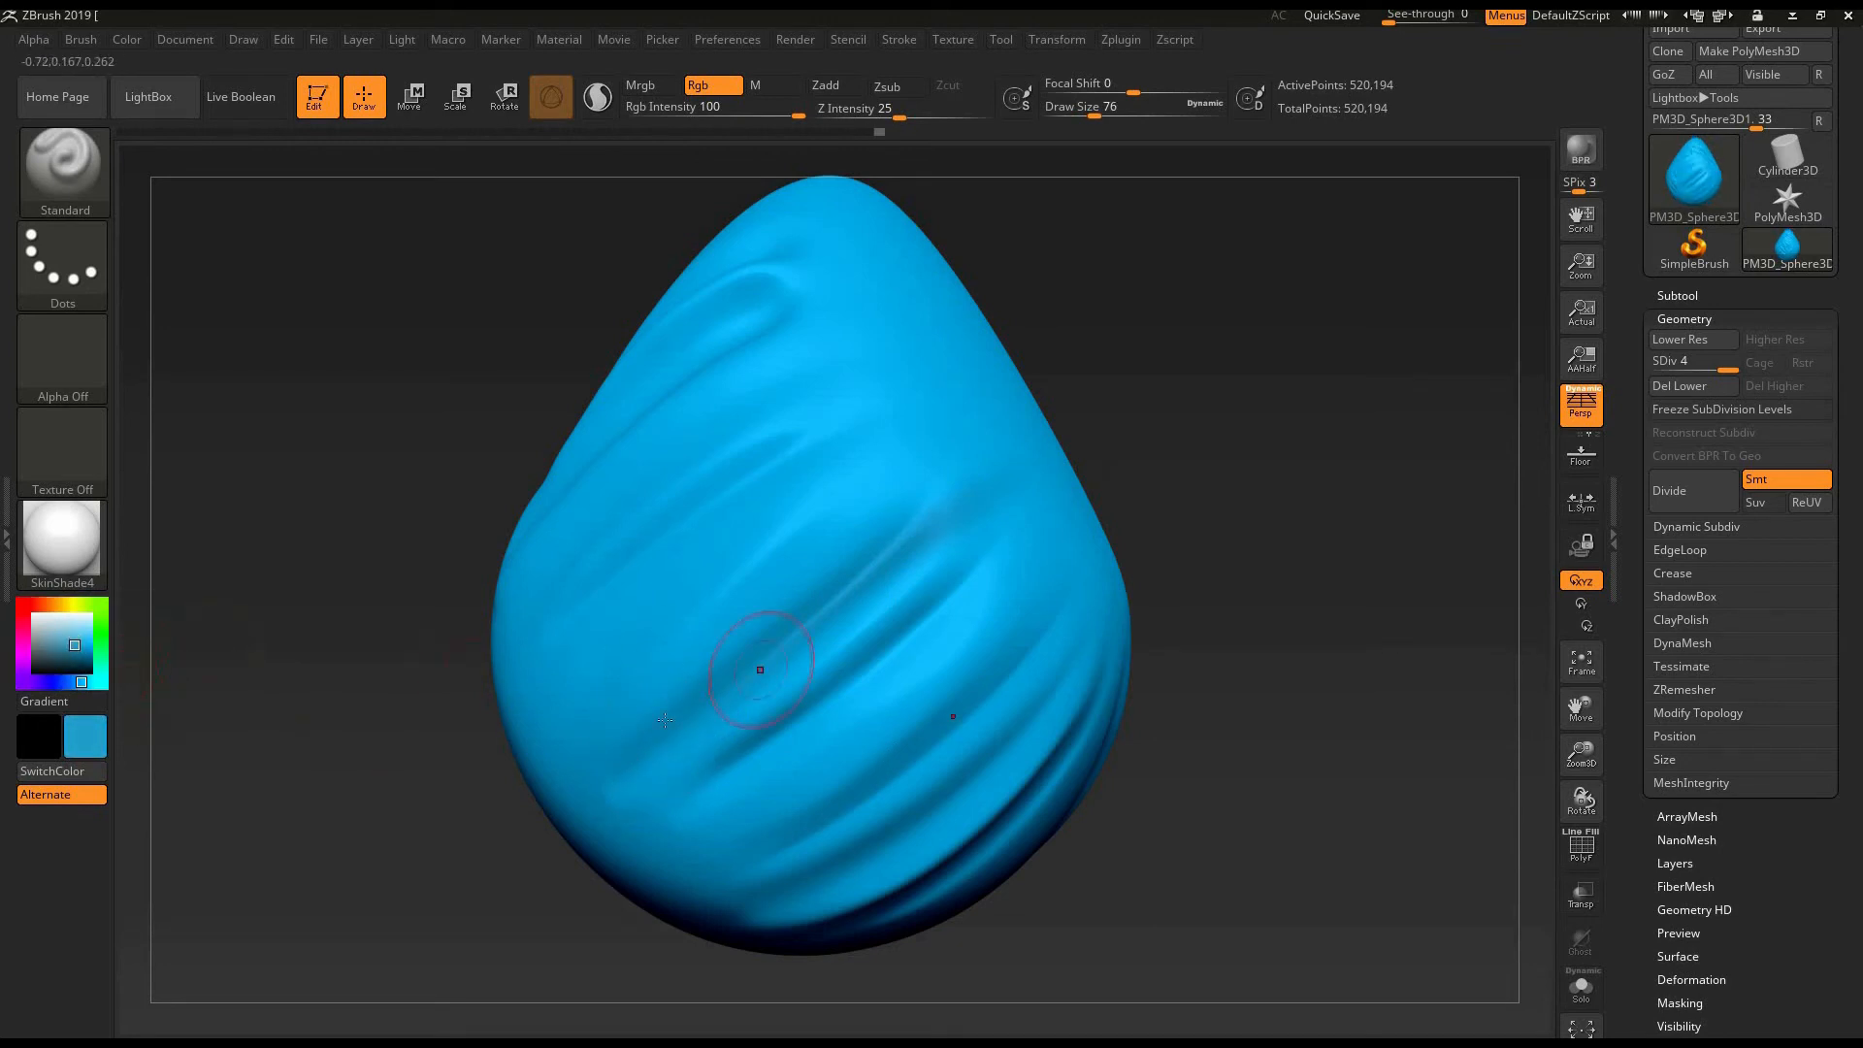
left_click_drag(929, 488, 642, 774)
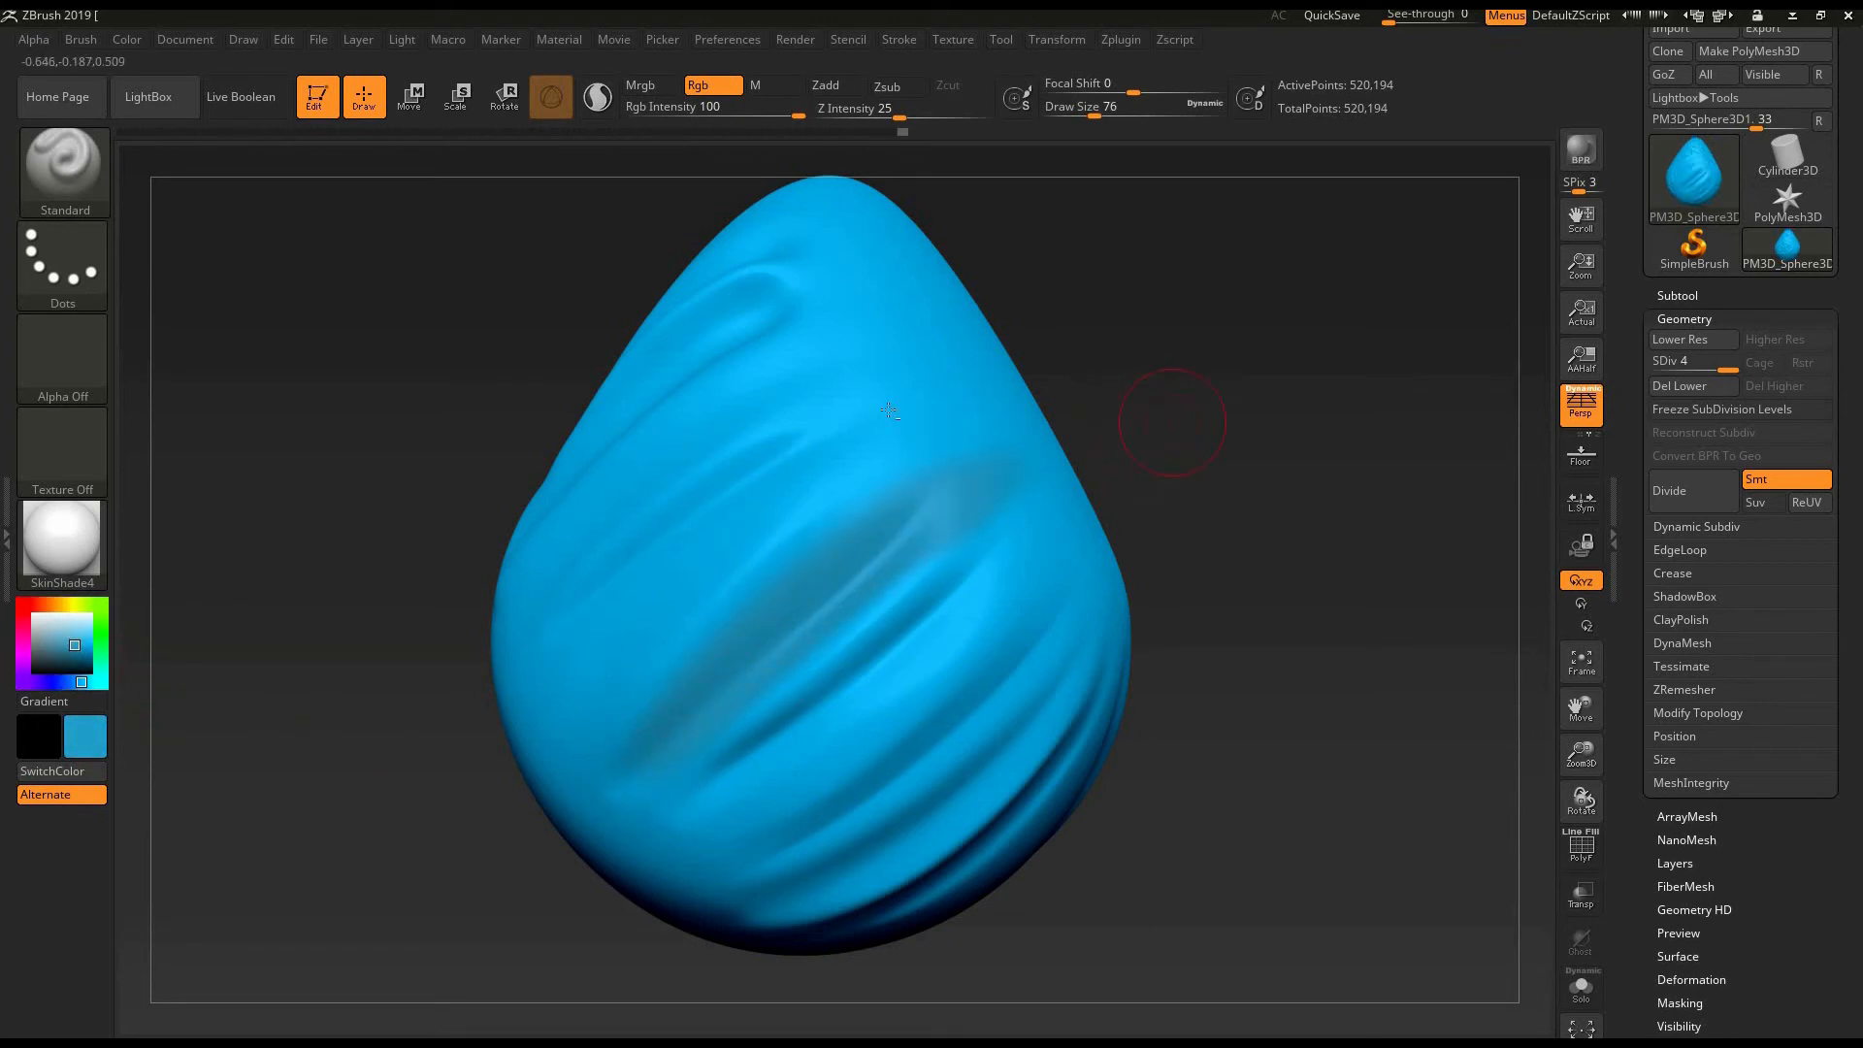
- Refill the whole egg with a muted blue, adjusting from a darker shade to a lighter one
key("c")
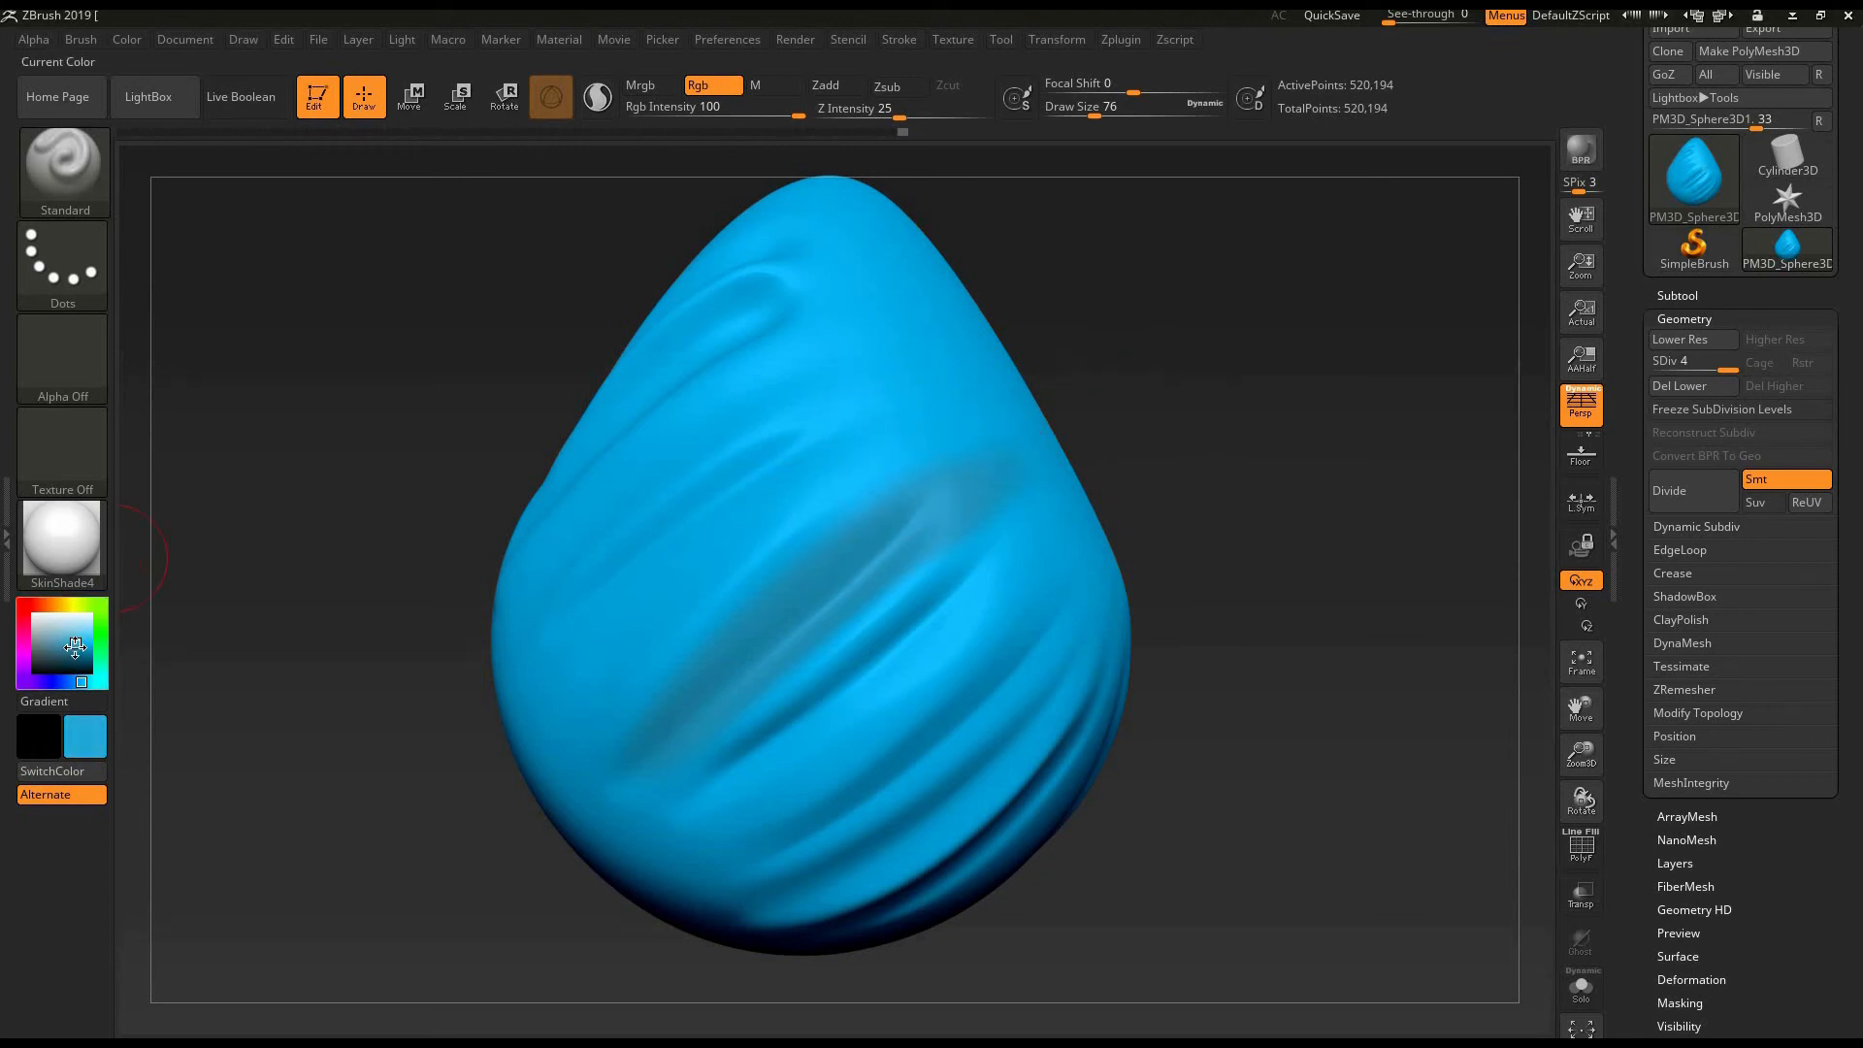
left_click_drag(74, 645, 77, 643)
key("ctrl+f")
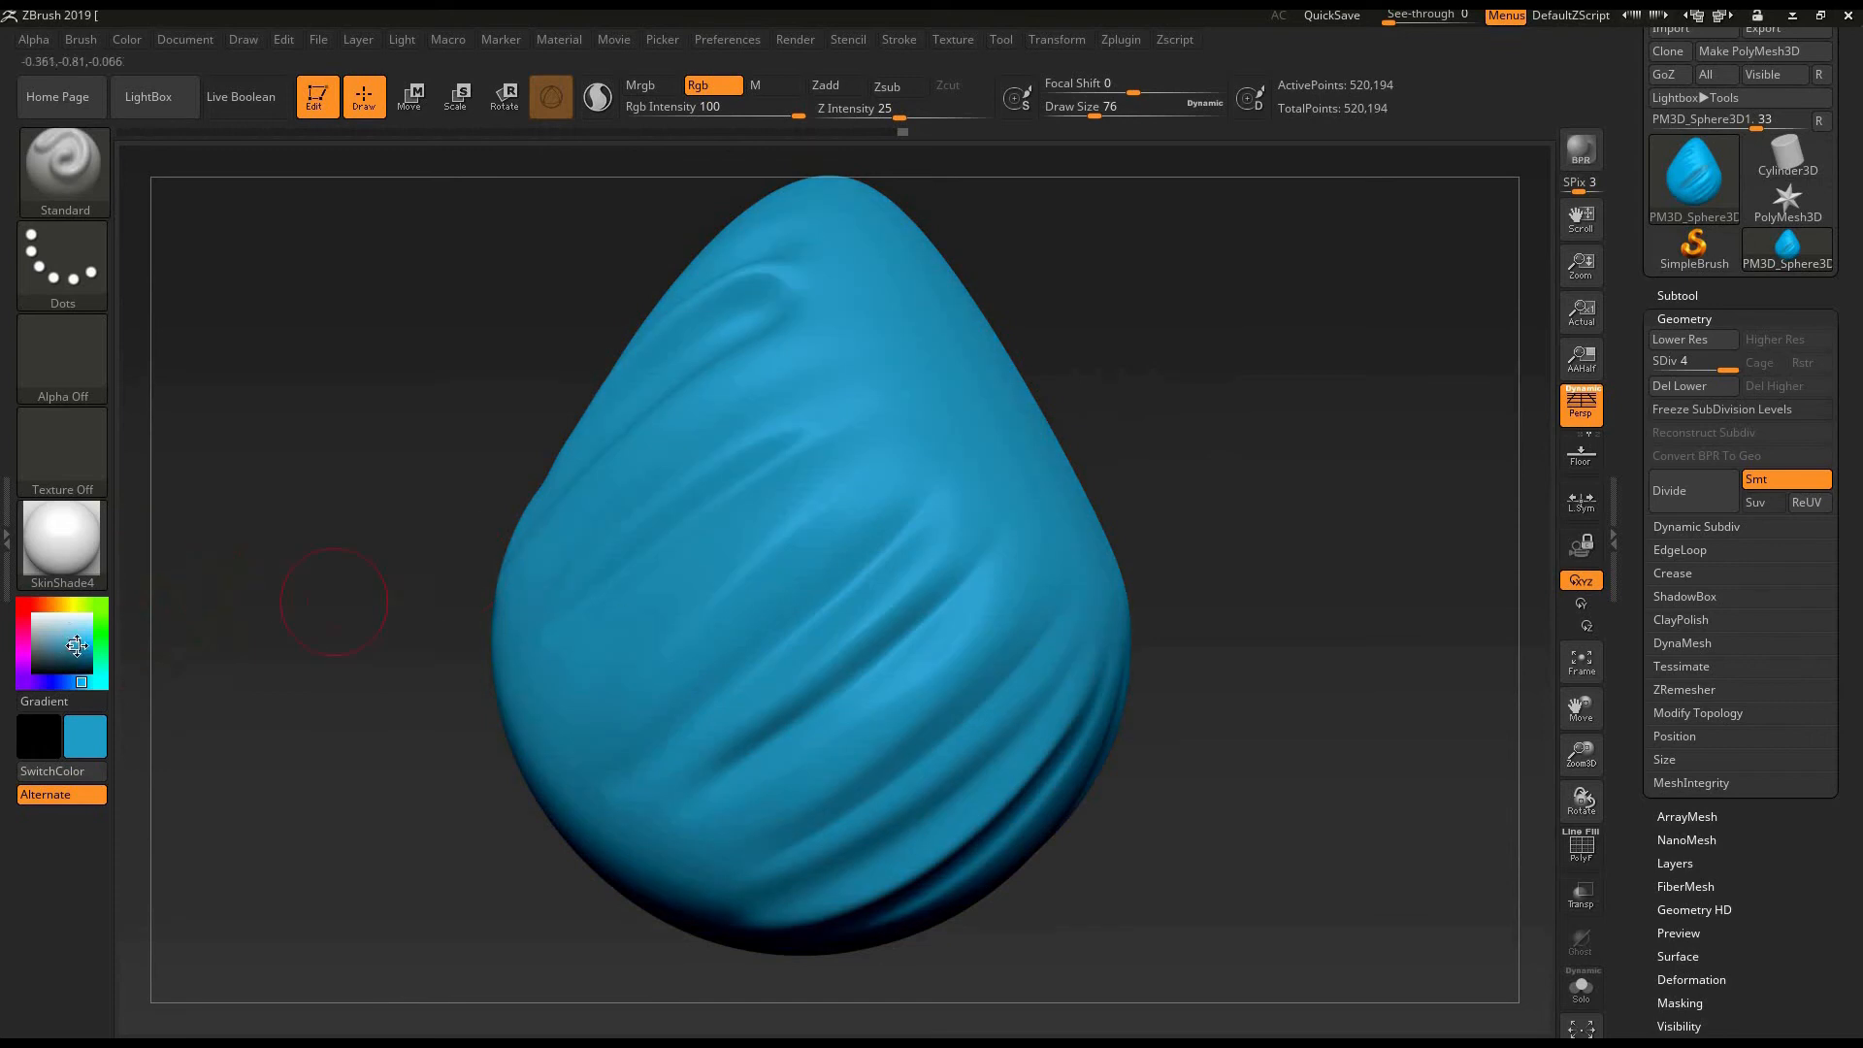
left_click(71, 641)
key("ctrl+f")
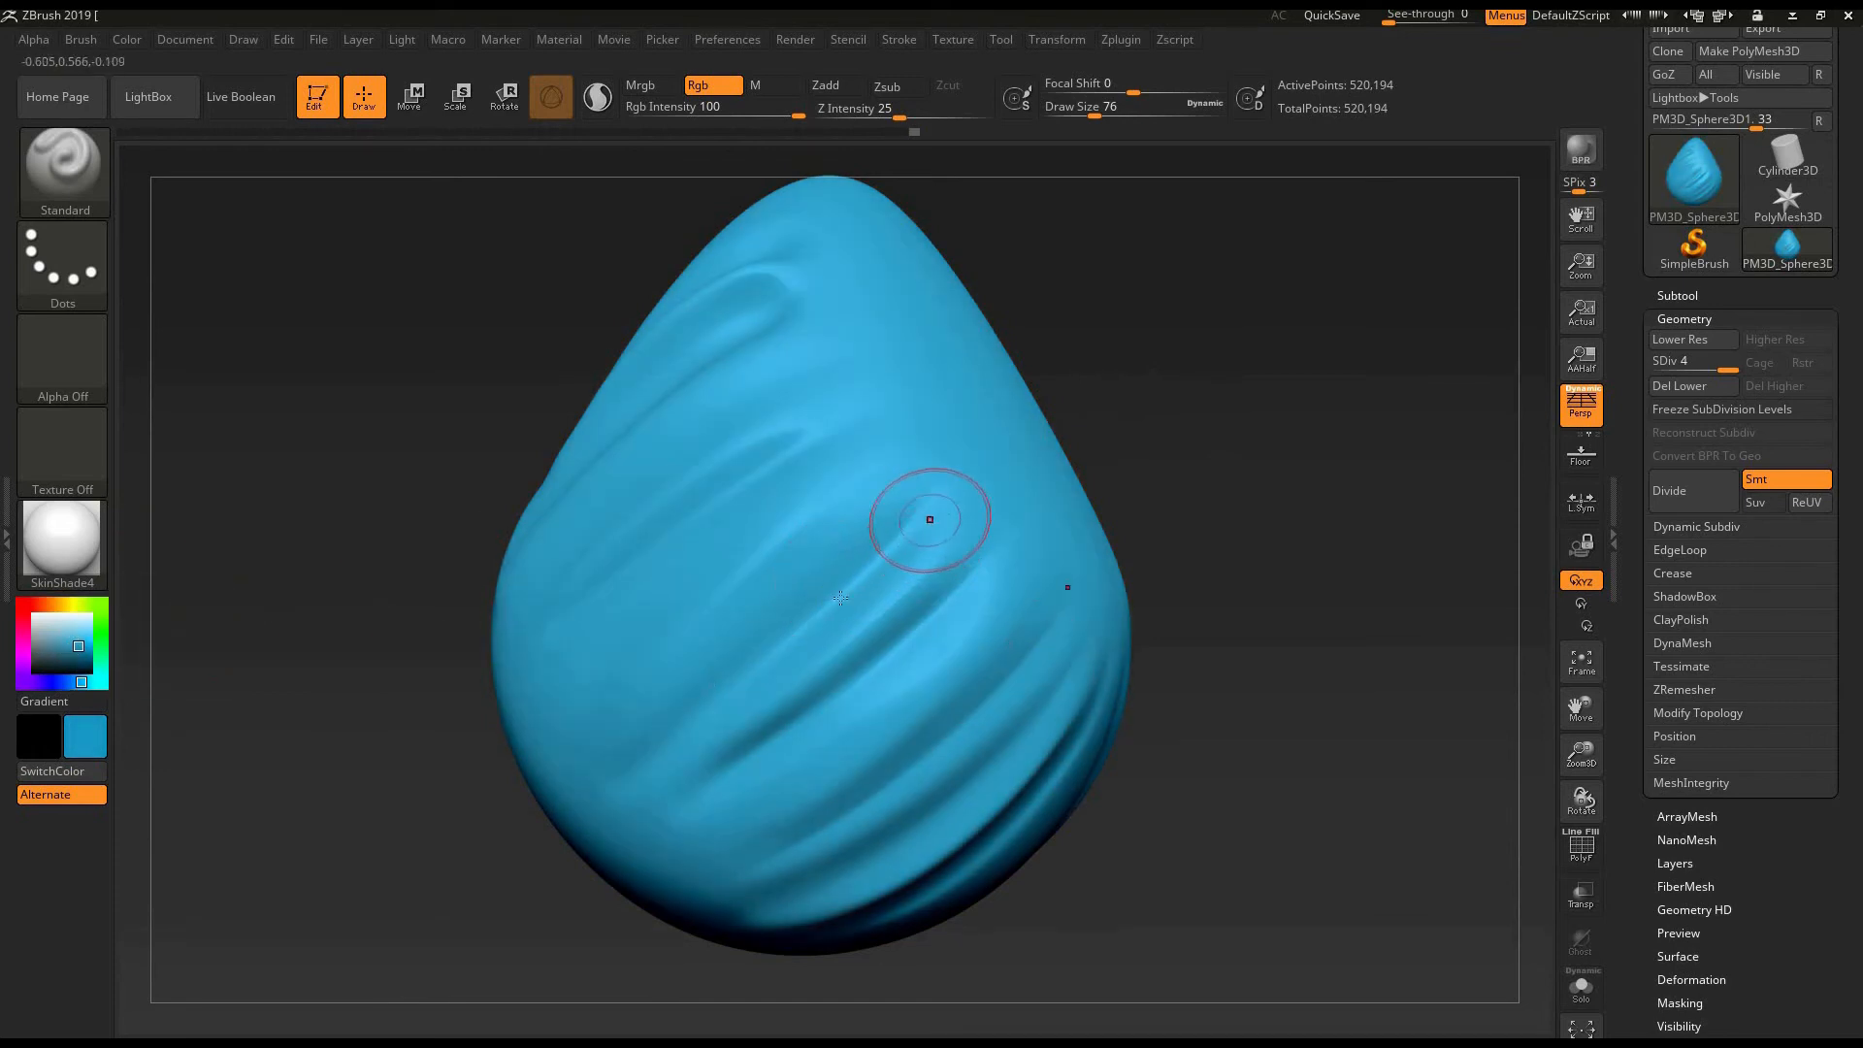
- Paint darker blue strokes along the grooves between the egg's side folds at draw size 76
left_click_drag(924, 516, 583, 821)
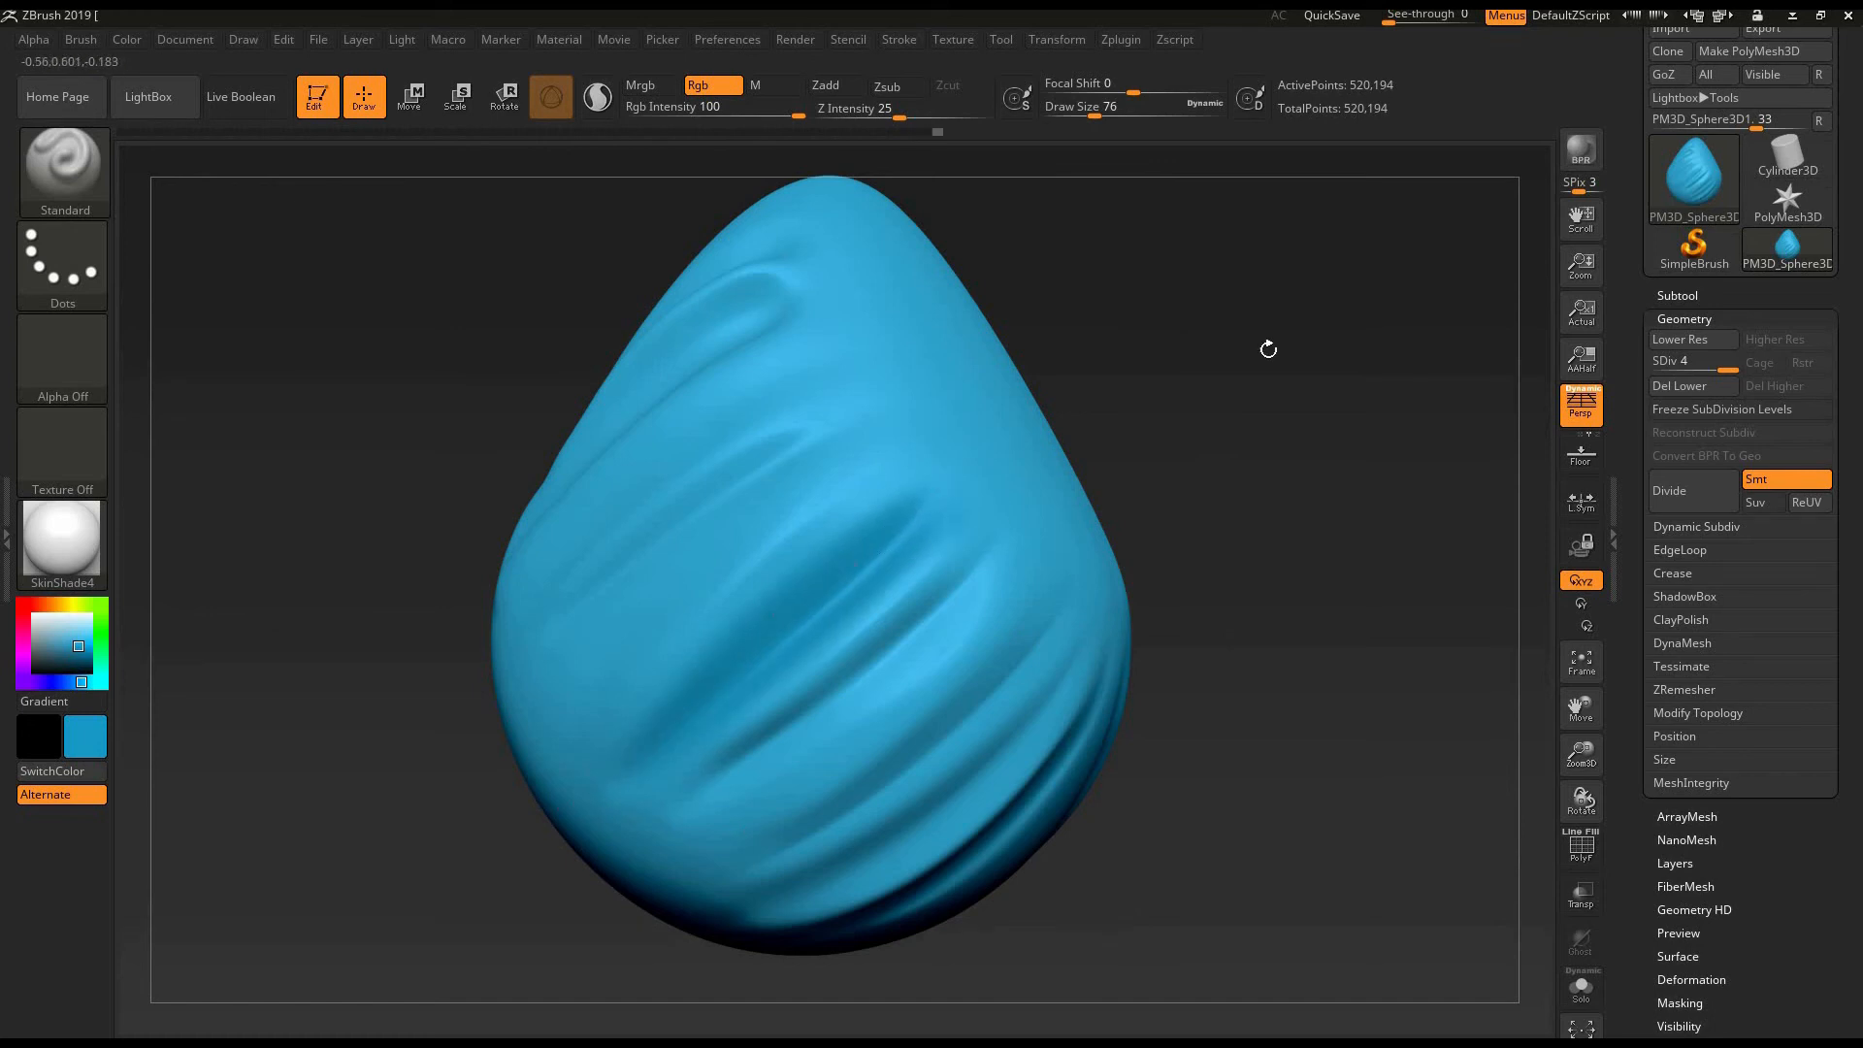
mouse_move(1268, 348)
left_mouse_down()
mouse_move(1203, 476)
mouse_move(1268, 586)
mouse_move(1222, 576)
mouse_move(1213, 528)
left_mouse_up()
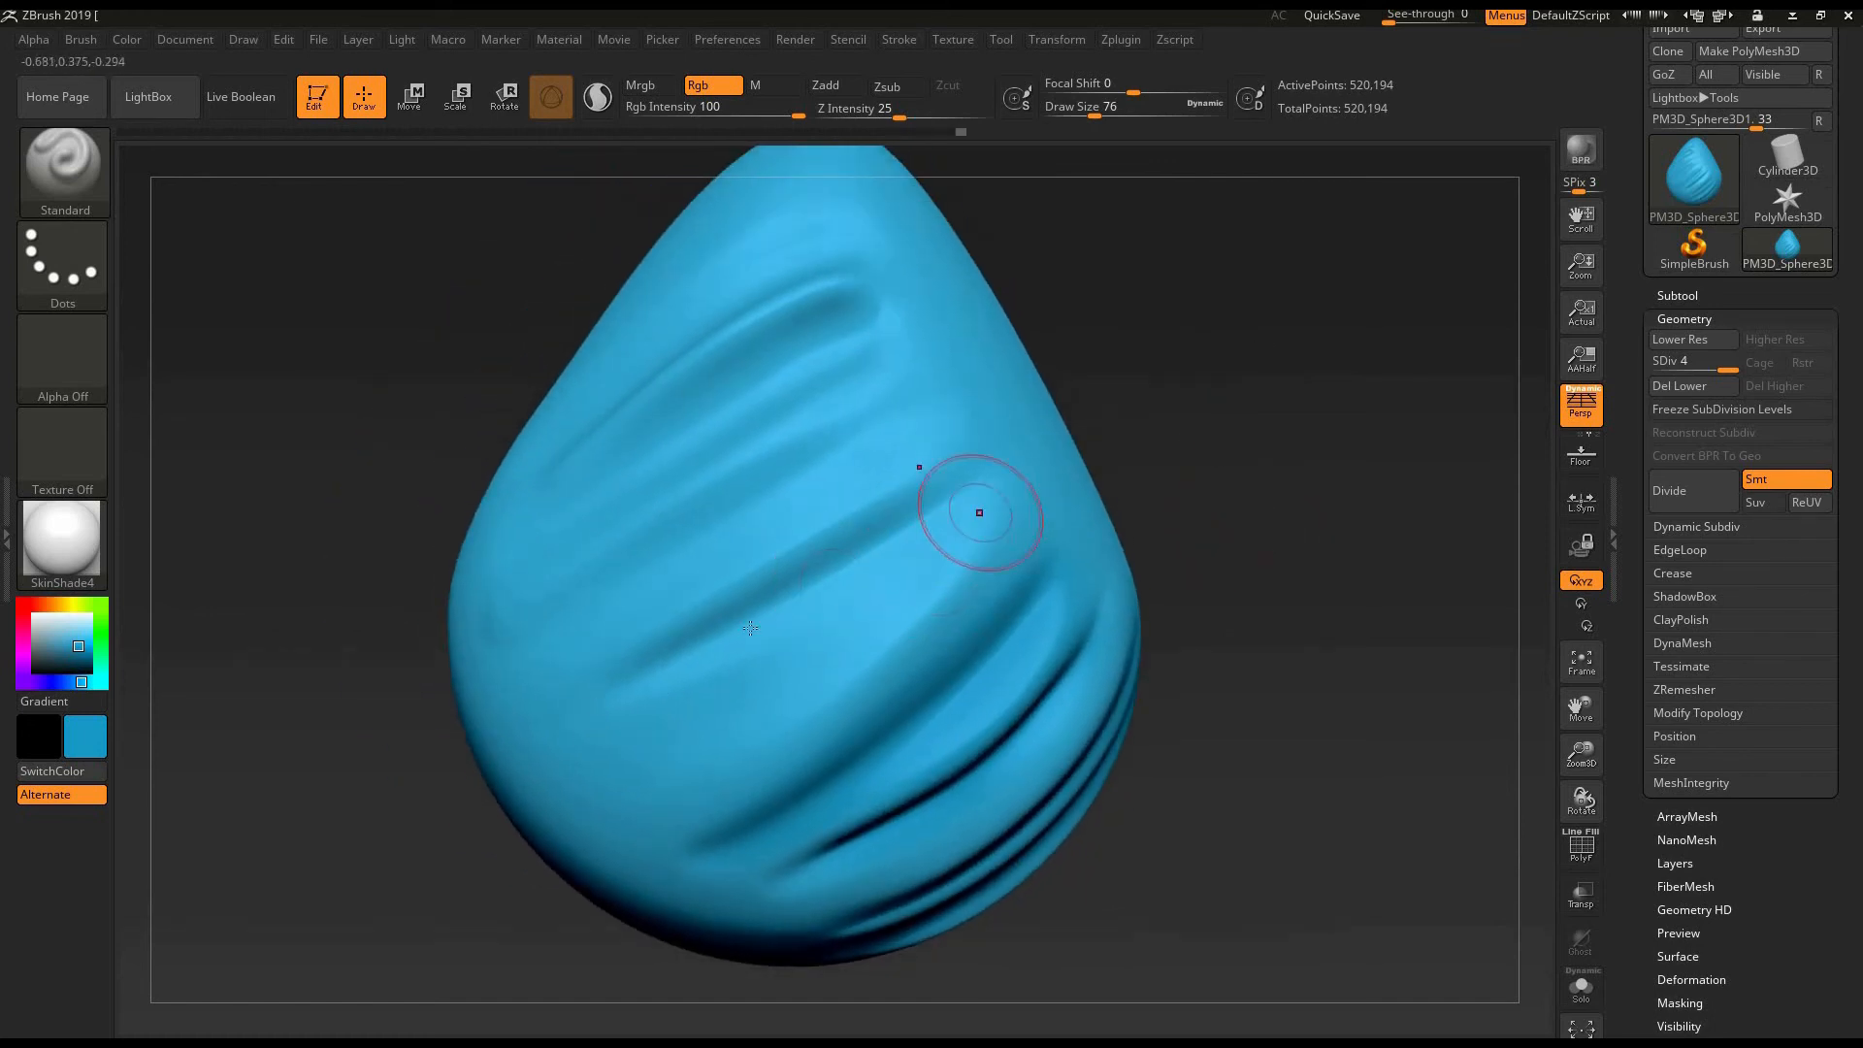
left_click_drag(750, 628, 630, 708)
left_click_drag(1268, 524, 1304, 591)
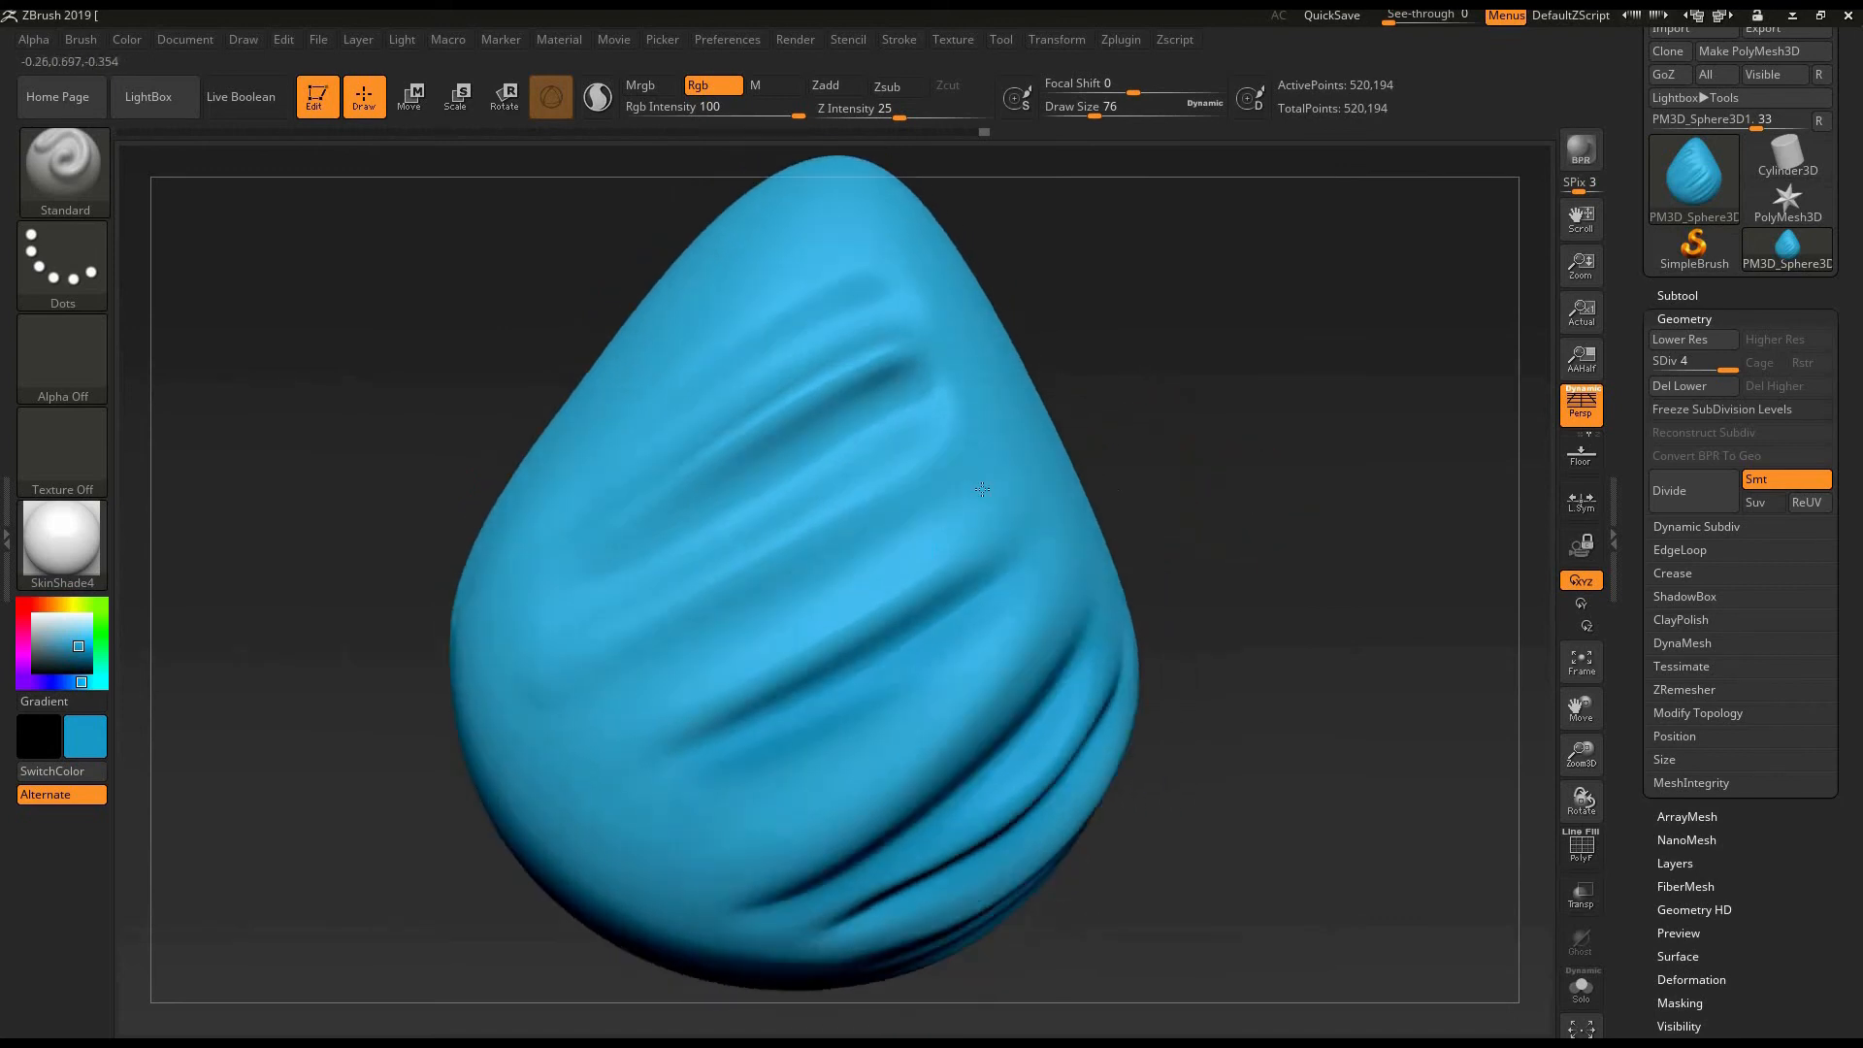
right_click_drag(982, 489, 992, 482, "alt")
left_click_drag(998, 488, 596, 693)
mouse_move(978, 445)
right_mouse_down("alt")
mouse_move(1008, 519)
mouse_move(982, 483)
right_mouse_up("alt")
left_click_drag(980, 476, 573, 700)
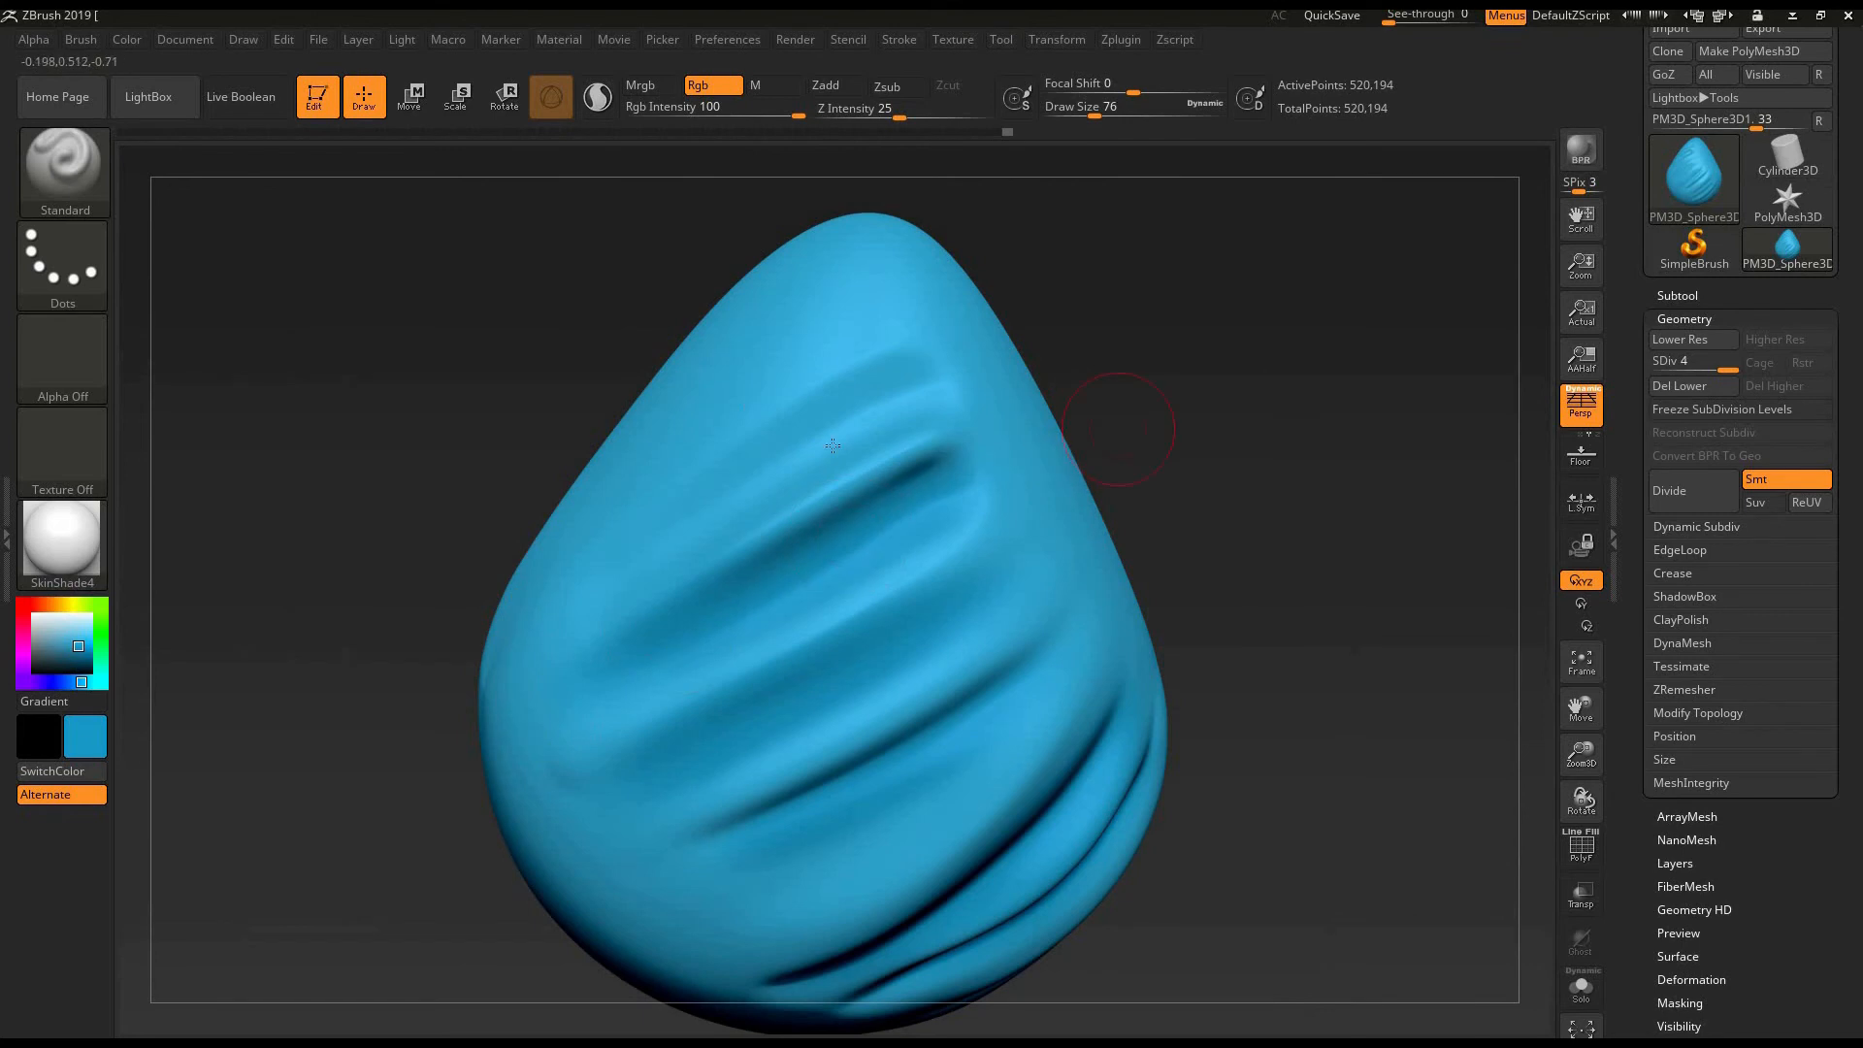
right_click_drag(832, 446, 923, 396)
left_click_drag(919, 395, 570, 582)
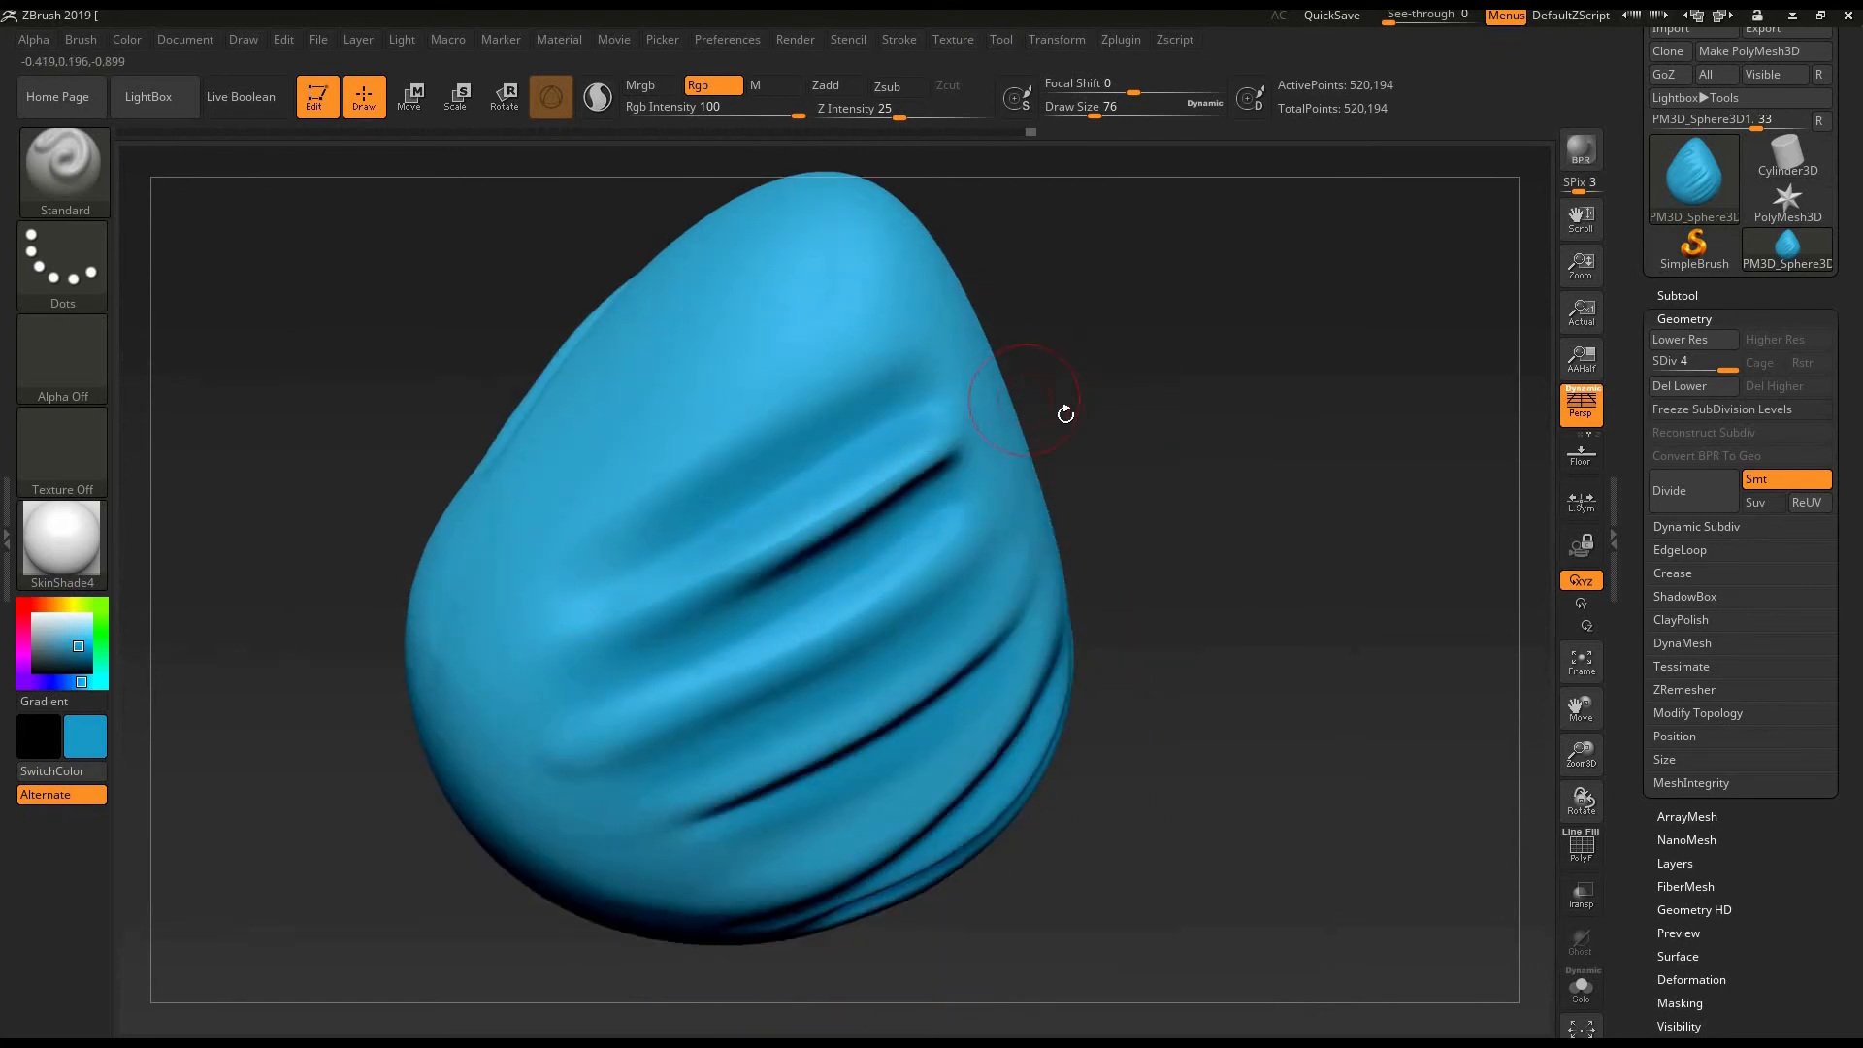
- Paint diagonal darker blue strokes across the egg's smooth lower front with the Standard brush at draw size 76
mouse_move(1147, 389)
left_mouse_down()
mouse_move(1218, 520)
mouse_move(1167, 473)
mouse_move(1115, 482)
mouse_move(1203, 456)
mouse_move(1223, 467)
mouse_move(1213, 544)
mouse_move(1198, 509)
mouse_move(1256, 484)
mouse_move(1243, 470)
mouse_move(1268, 540)
mouse_move(1309, 542)
mouse_move(1177, 533)
mouse_move(1222, 525)
mouse_move(1213, 576)
left_mouse_up()
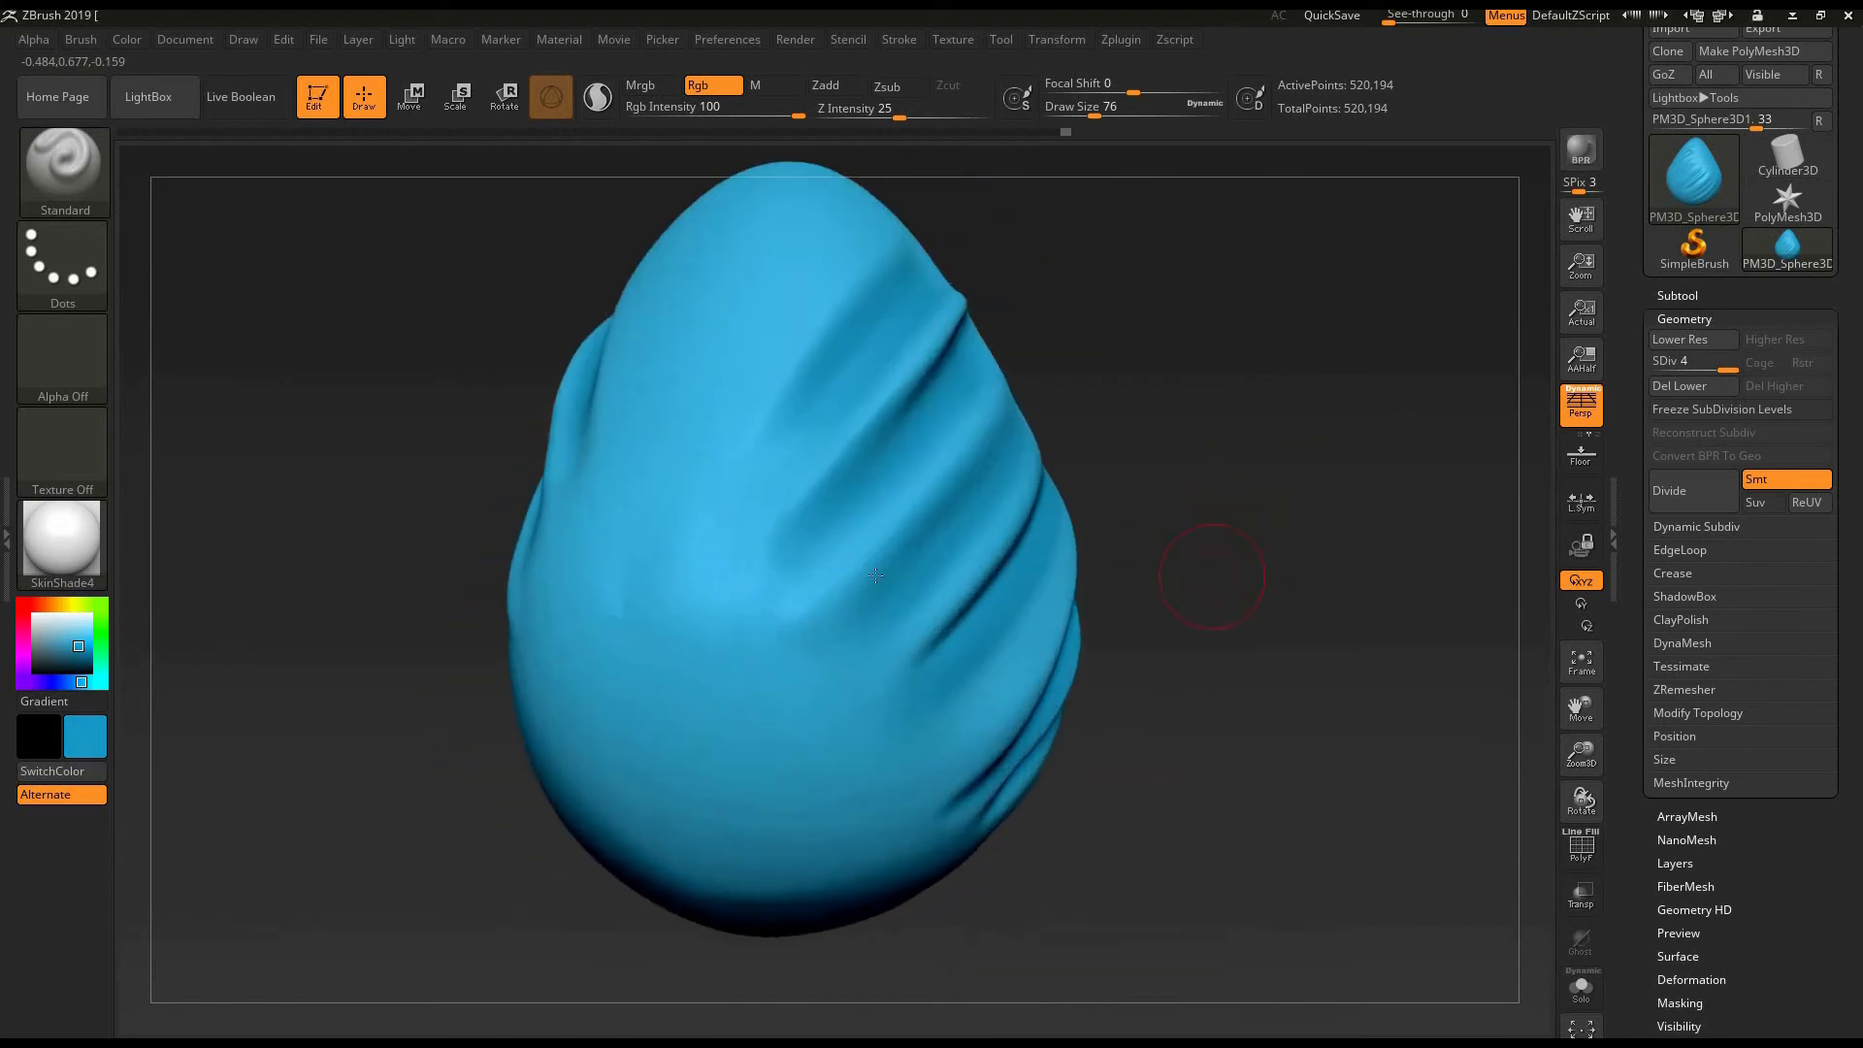
right_click_drag(875, 576, 910, 561)
left_click_drag(813, 523, 713, 670)
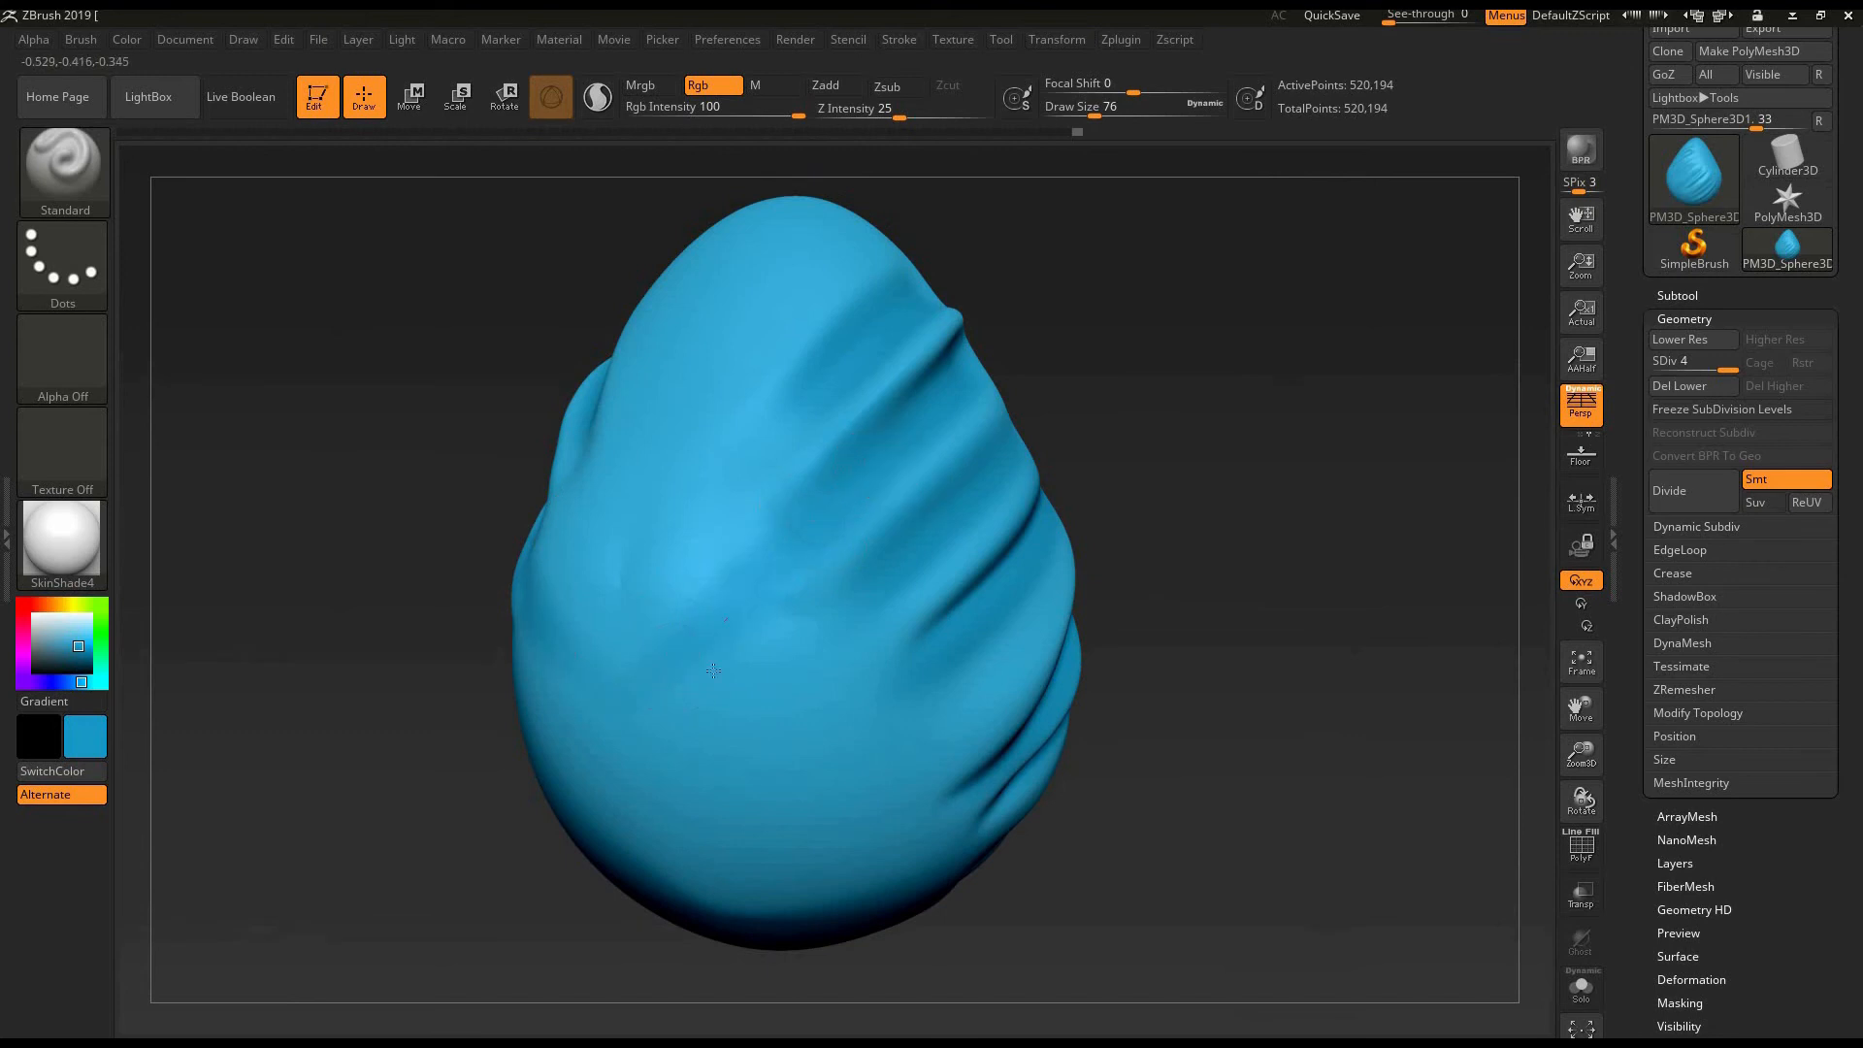
left_click_drag(824, 568, 679, 723)
left_click_drag(878, 543, 674, 805)
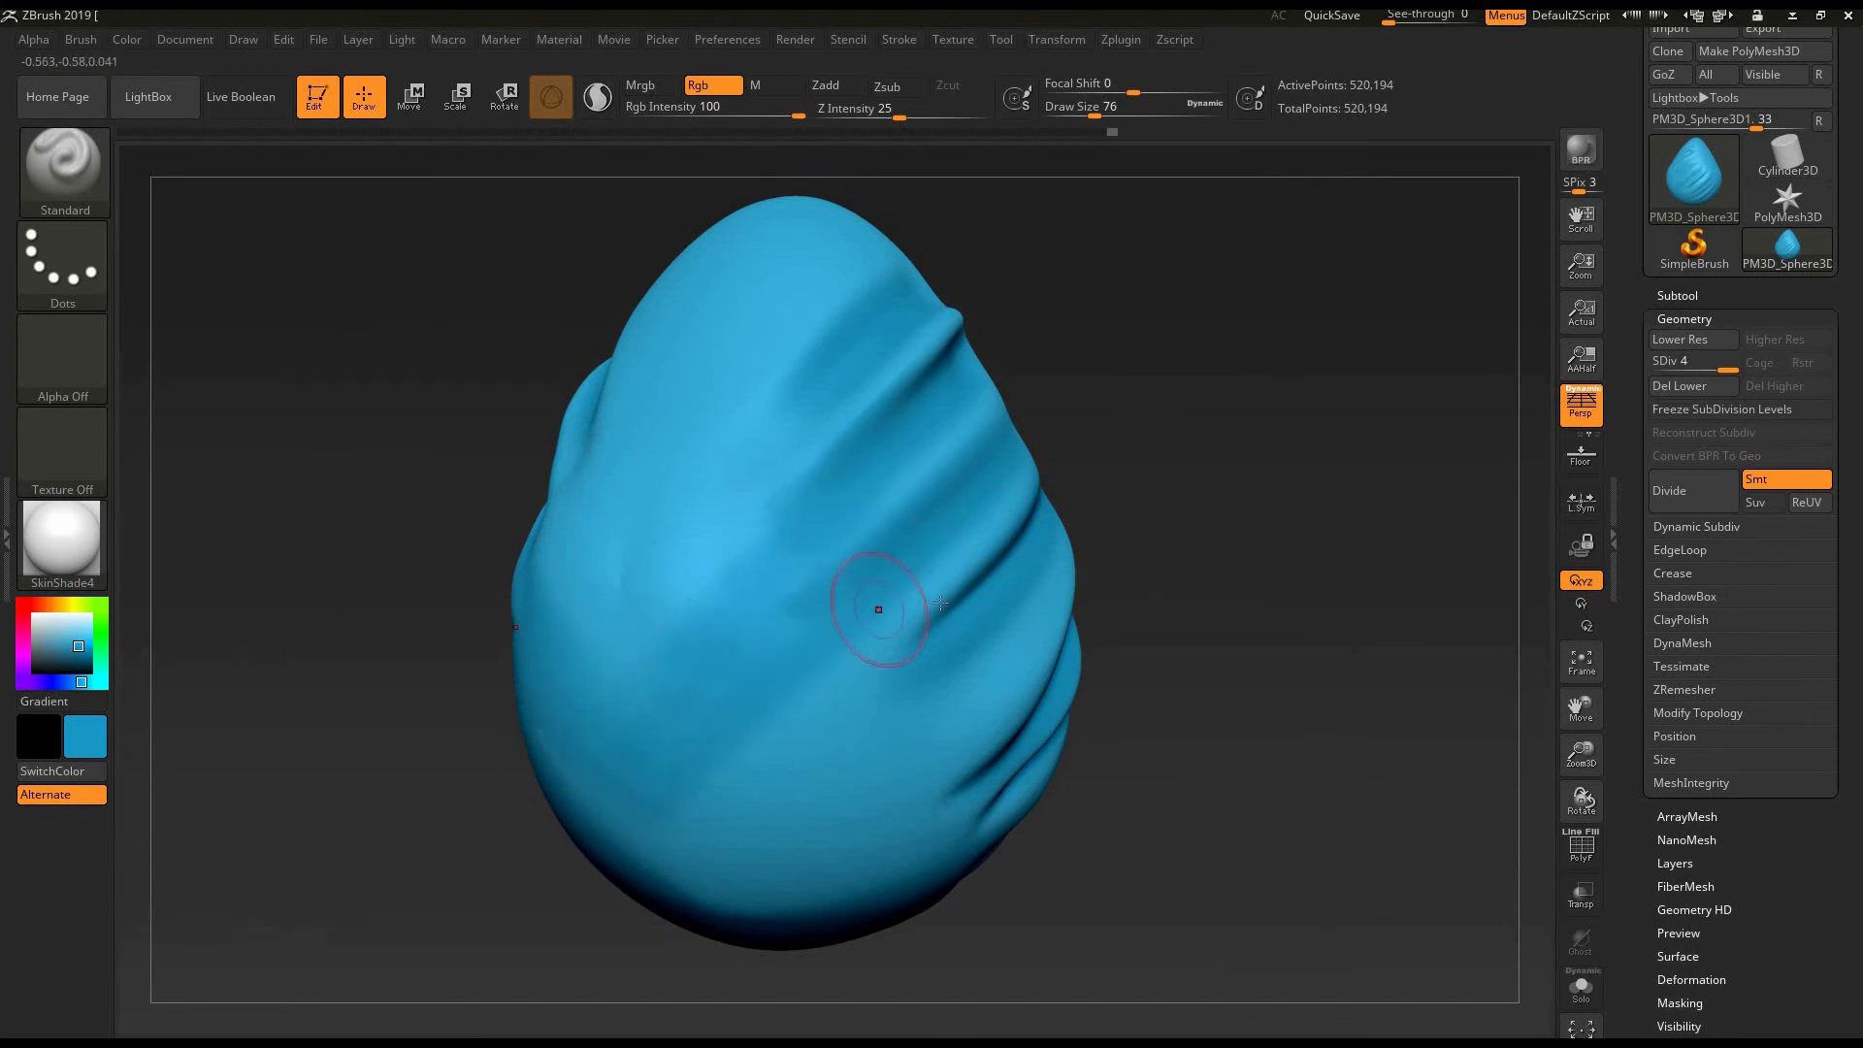
left_click_drag(937, 606, 767, 781)
- Extend the darker blue shading from the ends of the side folds onto the egg's lower flank at draw size 76
left_click_drag(1168, 553, 1048, 534)
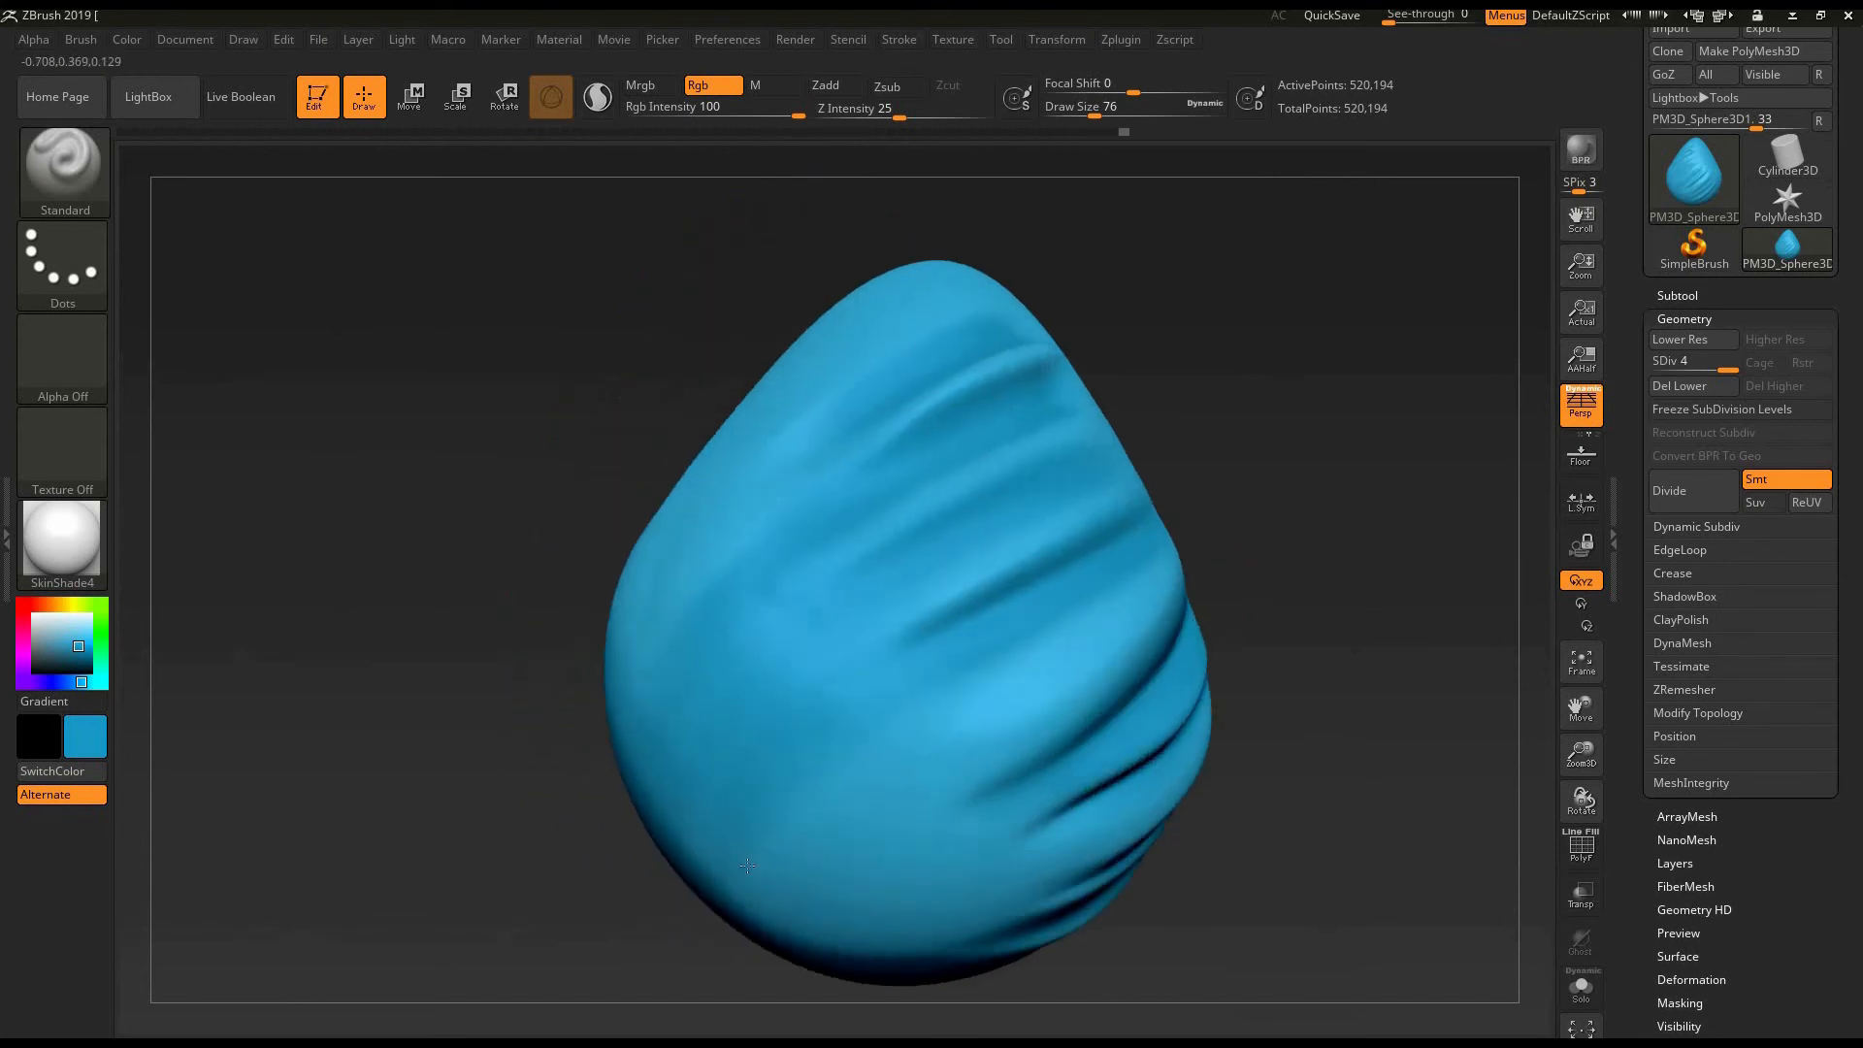
left_click_drag(945, 690, 798, 816)
left_click_drag(1042, 653, 886, 748)
right_click_drag(1243, 499, 1235, 665)
right_click_drag(1032, 403, 1046, 568, "alt")
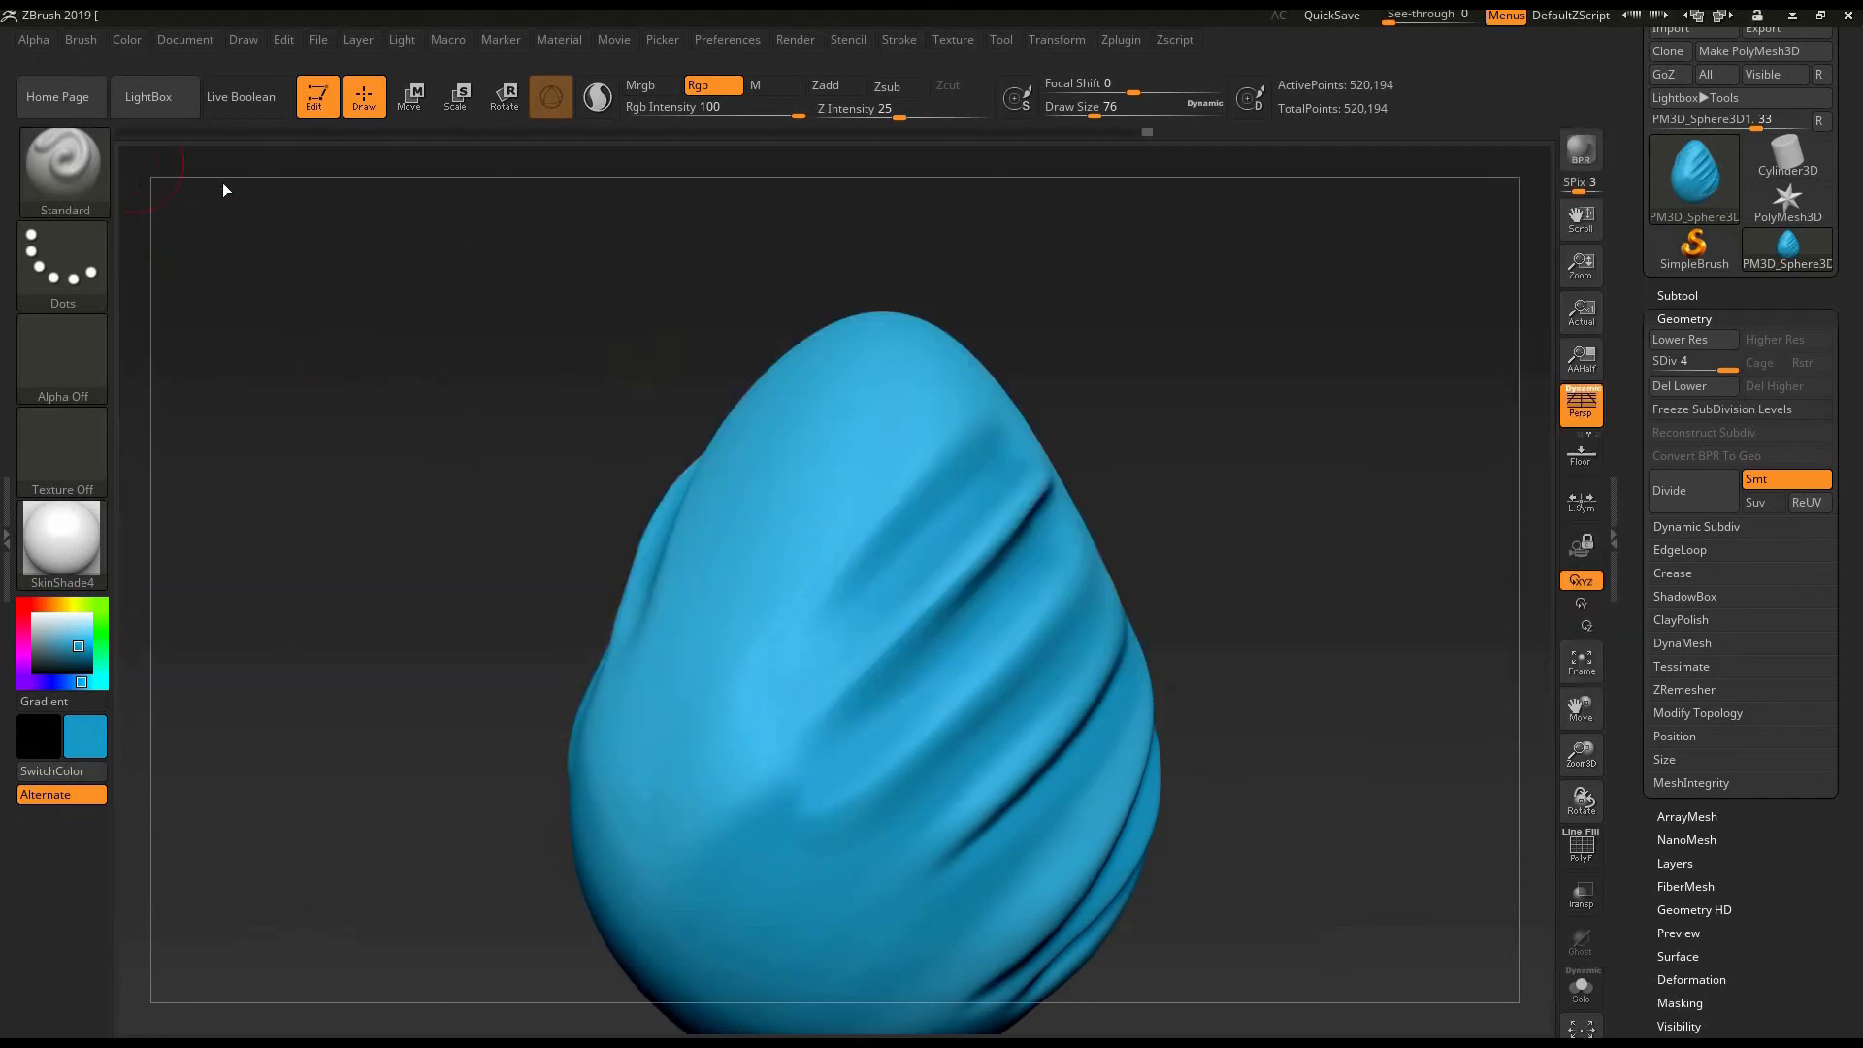
- Try painting darker blue strokes down the egg's upper front with the DamStandard brush, using Rgb without Zsub at draw size 76
key("b")
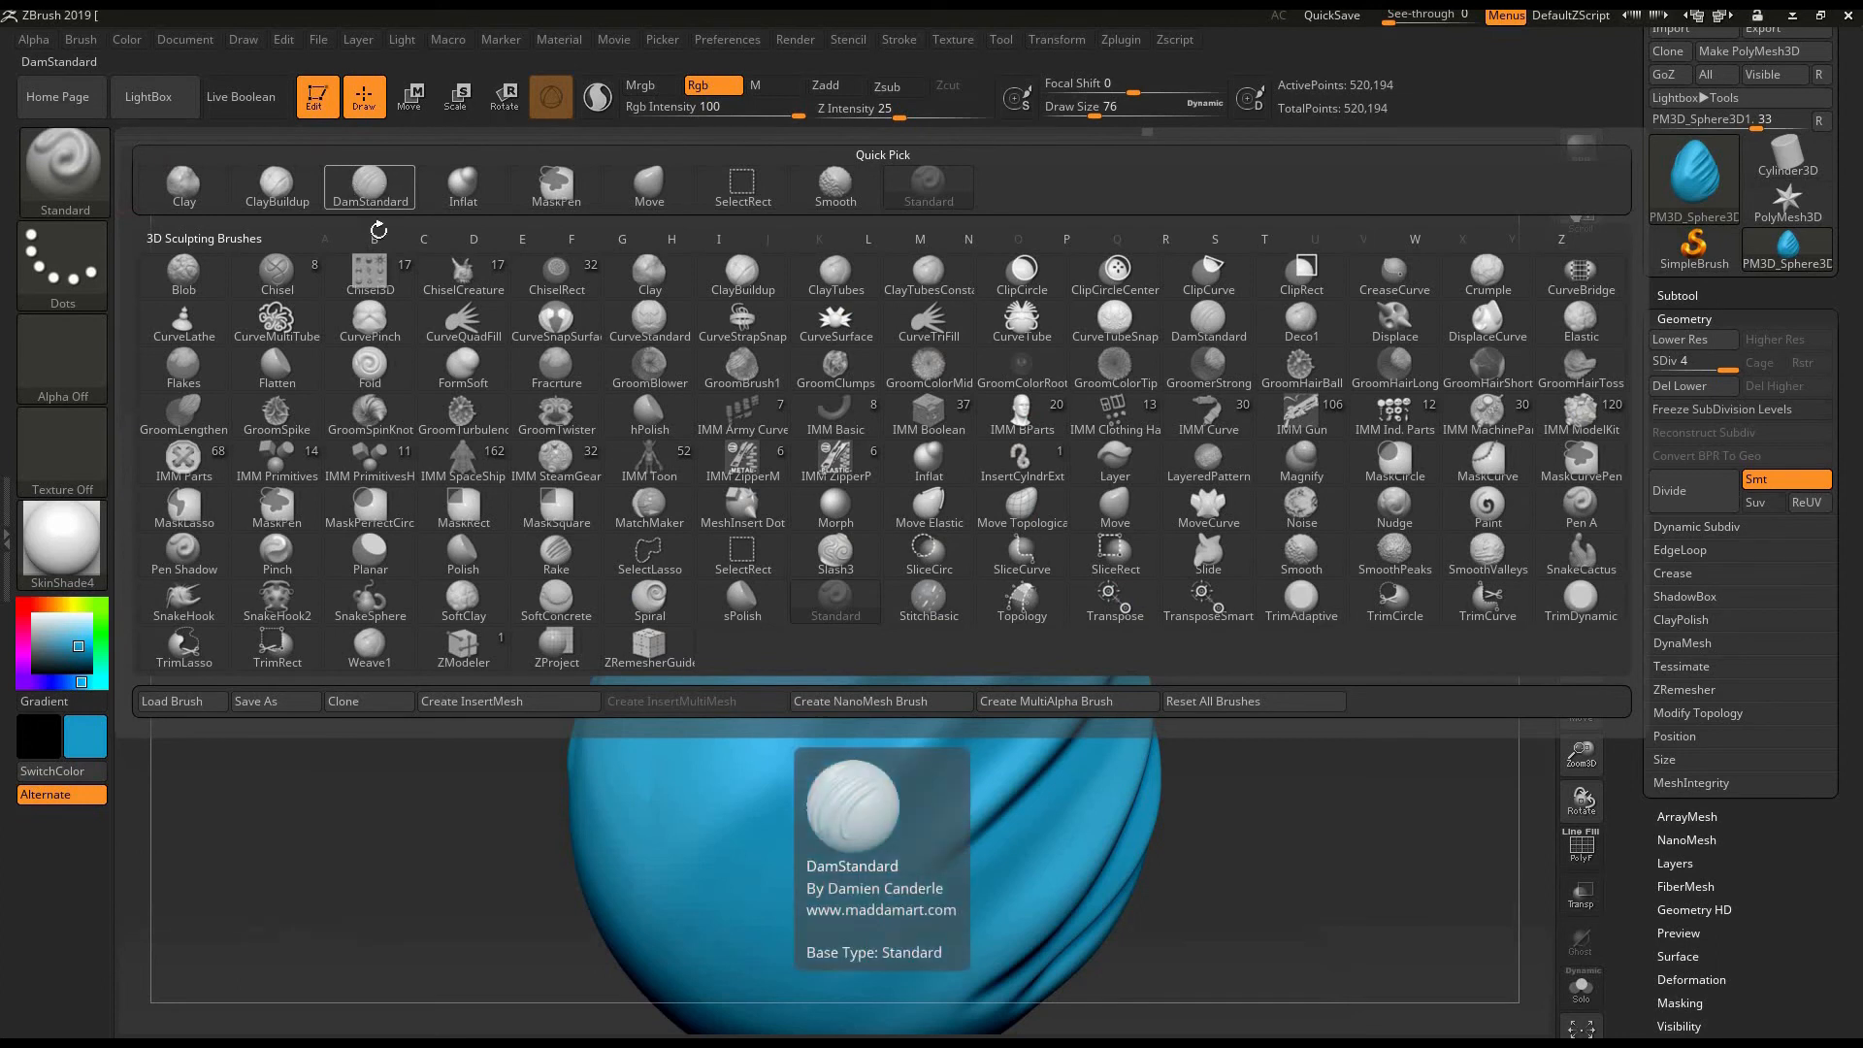
left_click(383, 199)
left_click_drag(1230, 439, 1312, 463, "alt")
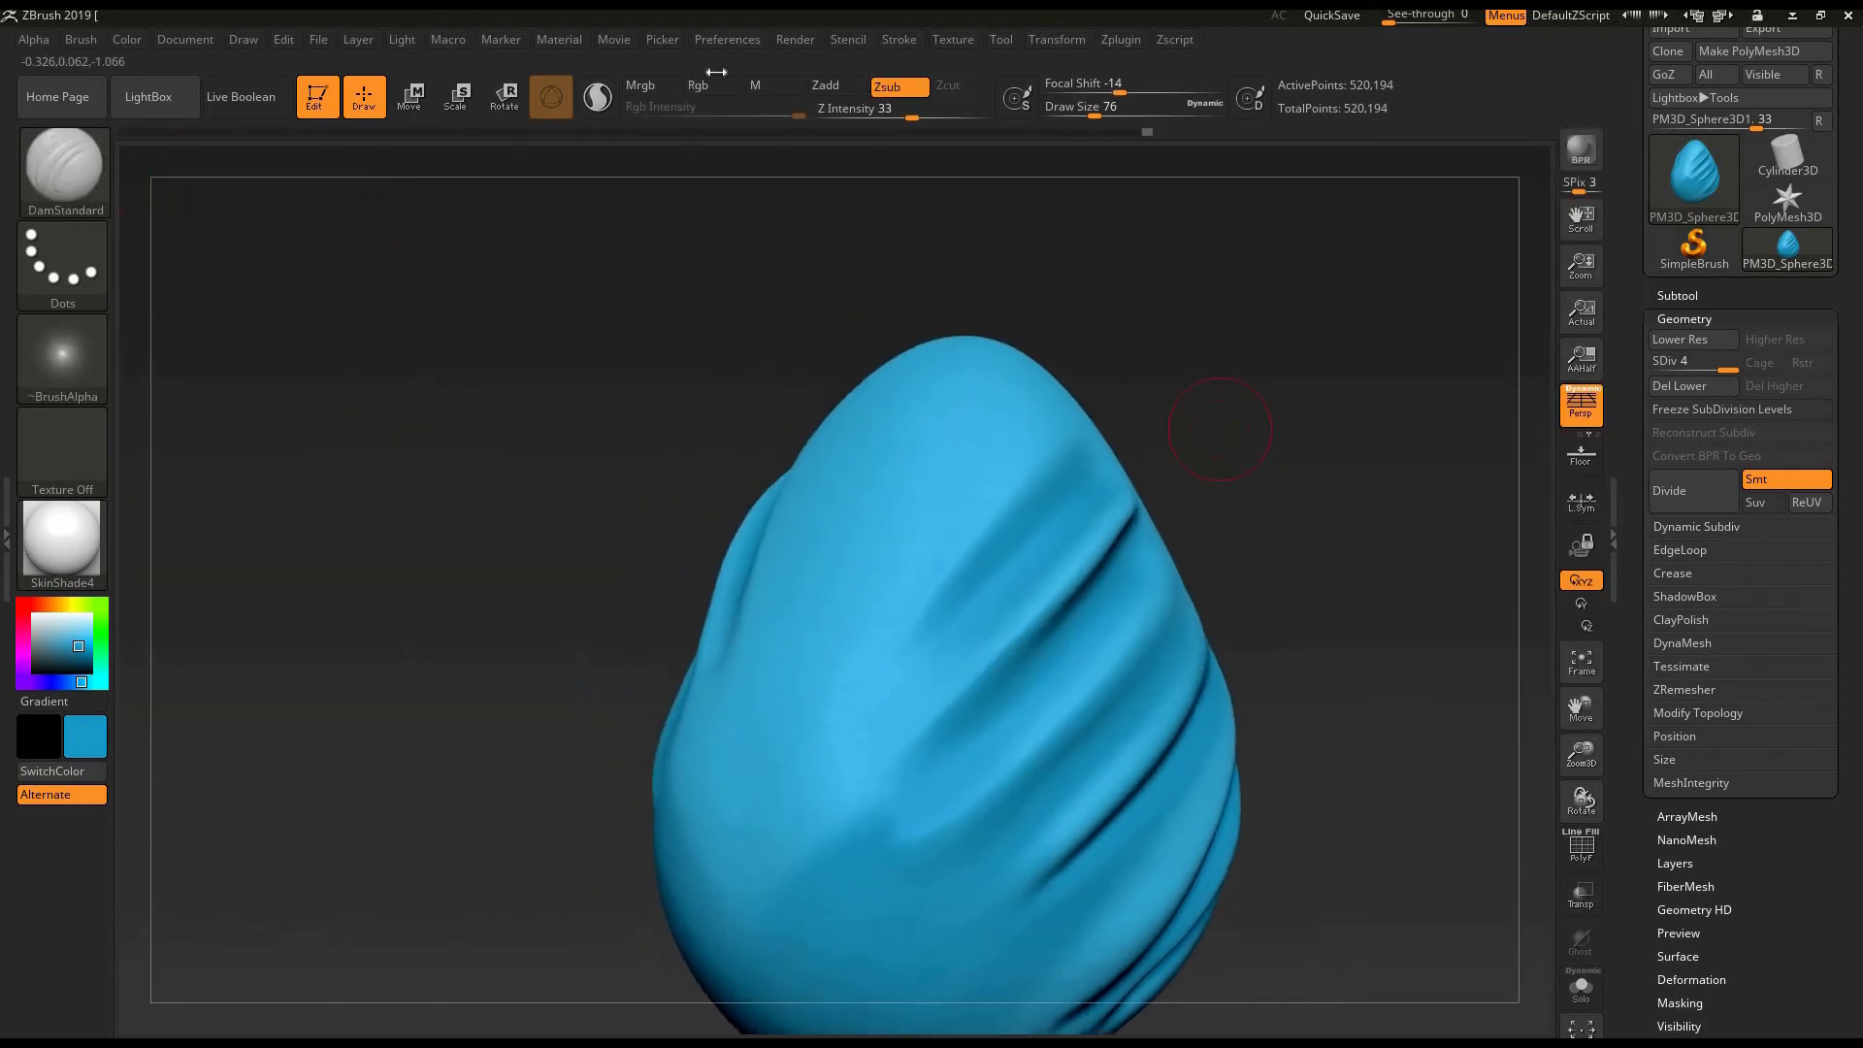
left_click(714, 86)
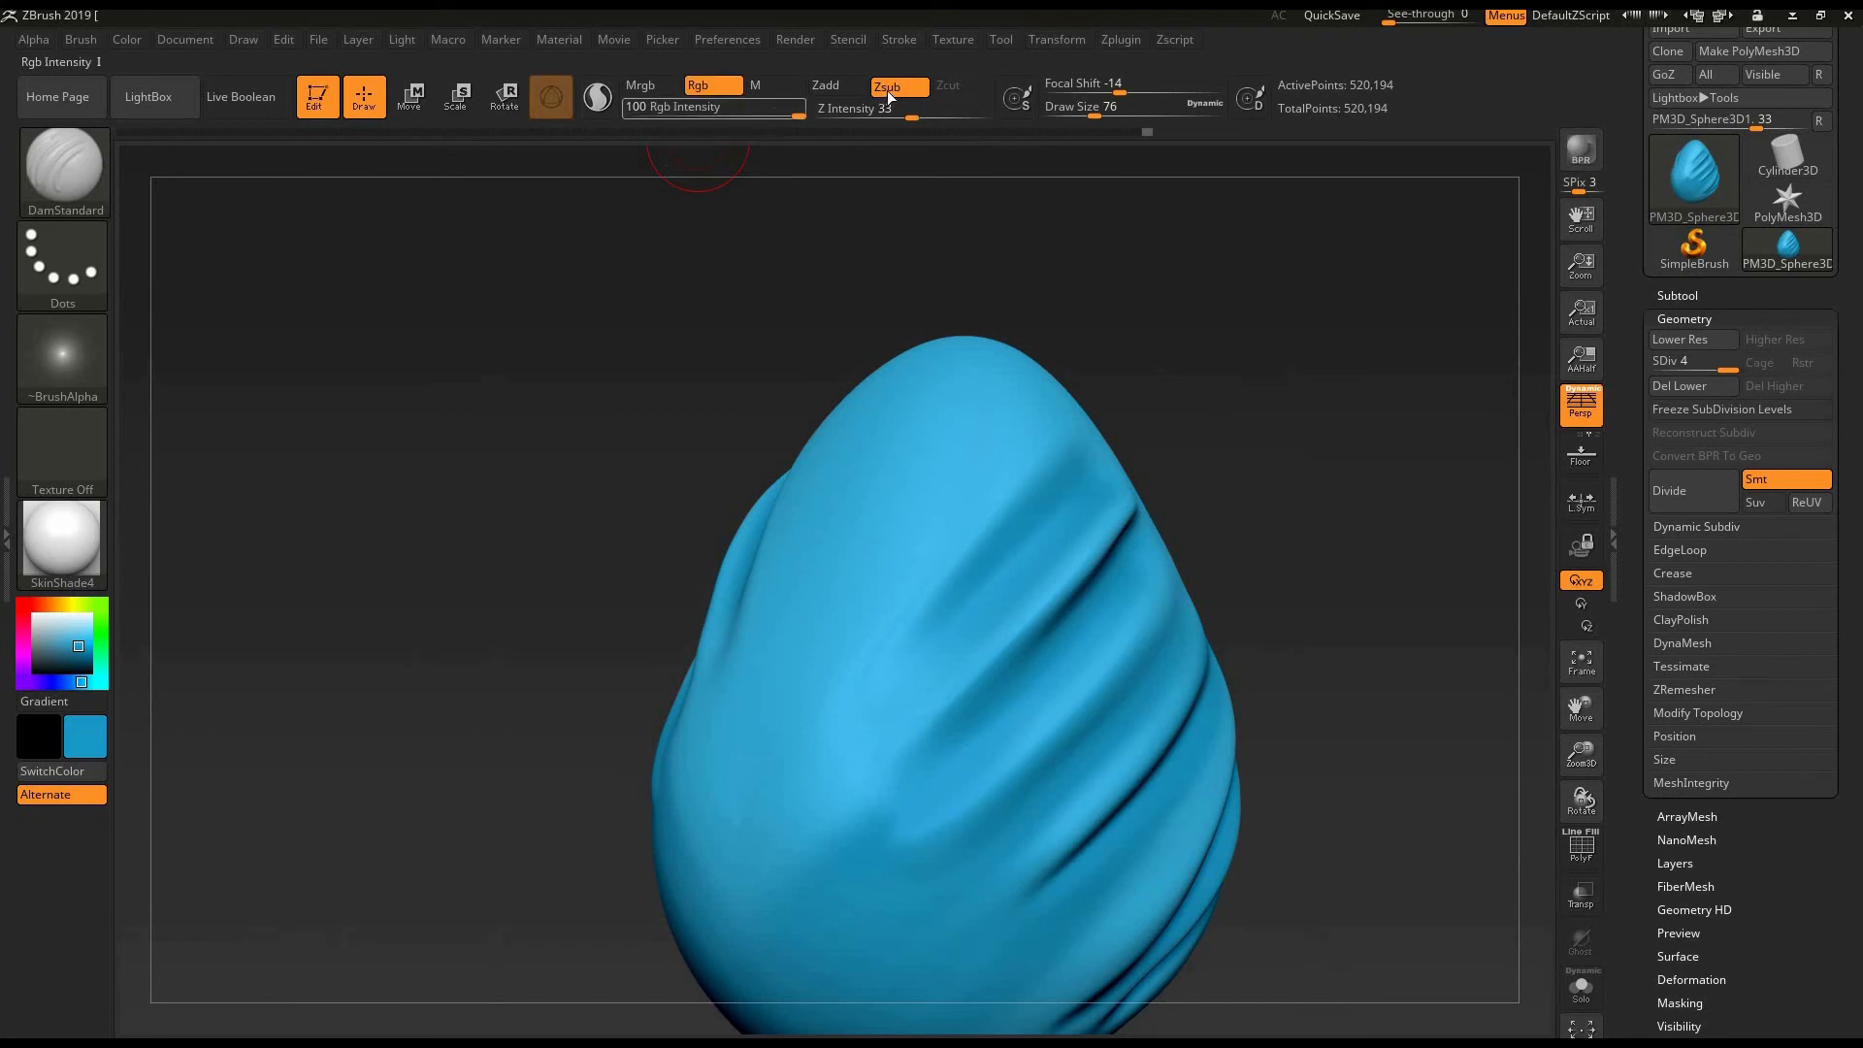
mouse_move(1239, 385)
left_mouse_down()
mouse_move(1226, 423)
mouse_move(1261, 454)
left_mouse_up()
mouse_move(819, 668)
left_mouse_down()
mouse_move(989, 372)
mouse_move(770, 728)
left_mouse_up()
left_click_drag(1203, 388, 1220, 438)
left_click_drag(906, 342, 823, 541)
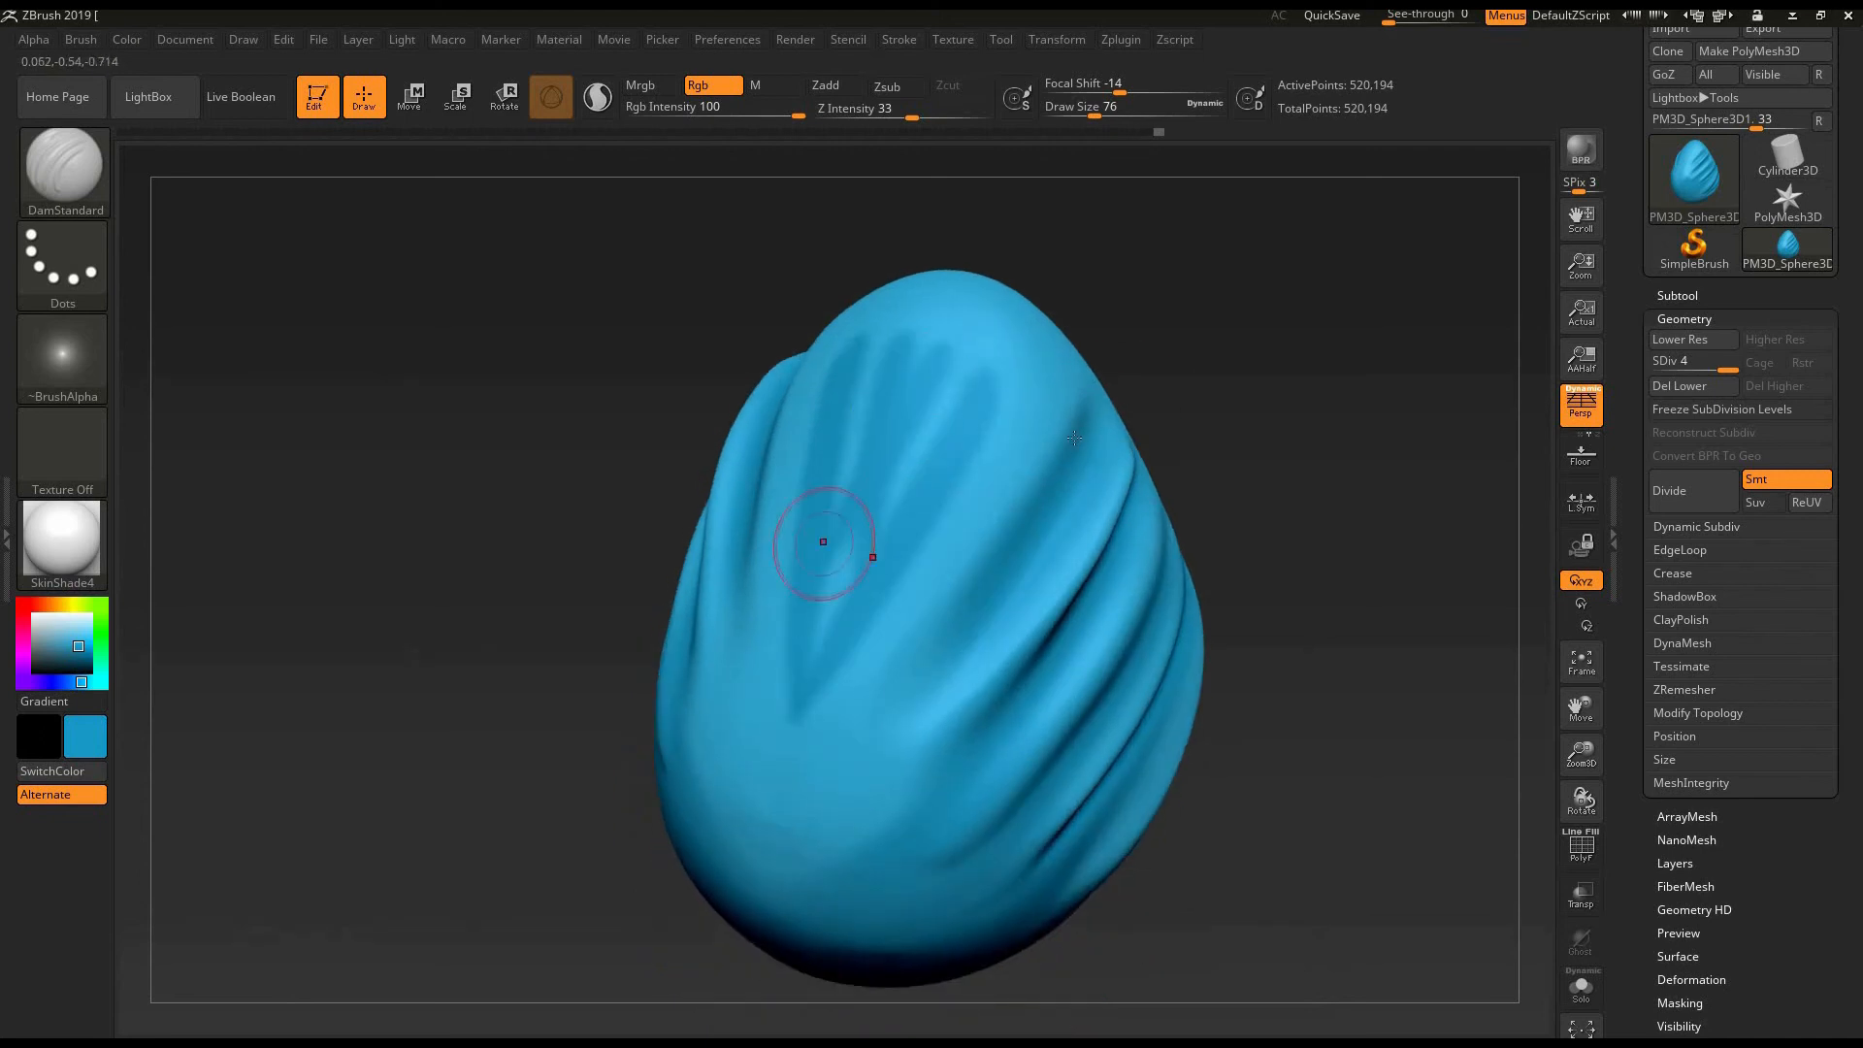
- Try painting broad darker blue strokes lengthwise along the smooth face of the egg with DamStandard at draw size 160
mouse_move(1237, 493)
left_mouse_down()
mouse_move(915, 527)
mouse_move(932, 515)
mouse_move(689, 704)
left_mouse_up()
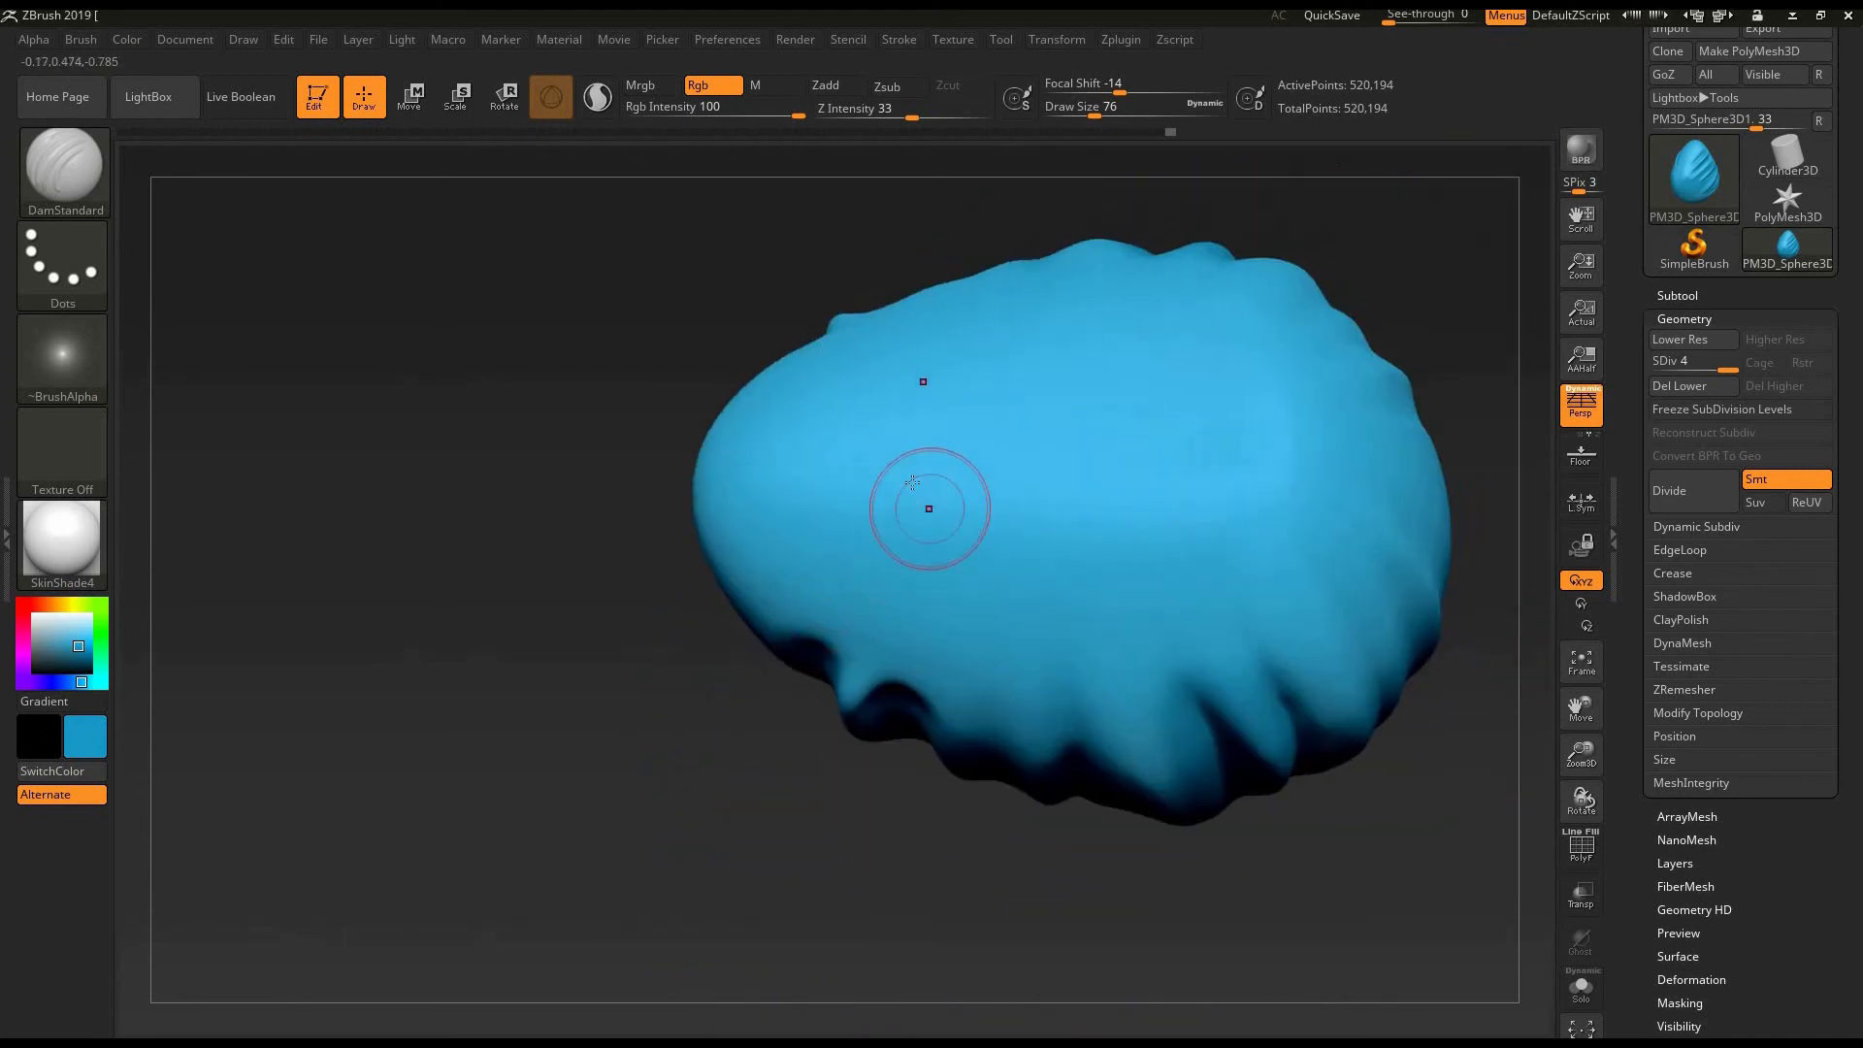
key("]")
key("]")
key("]")
key("]")
key("]")
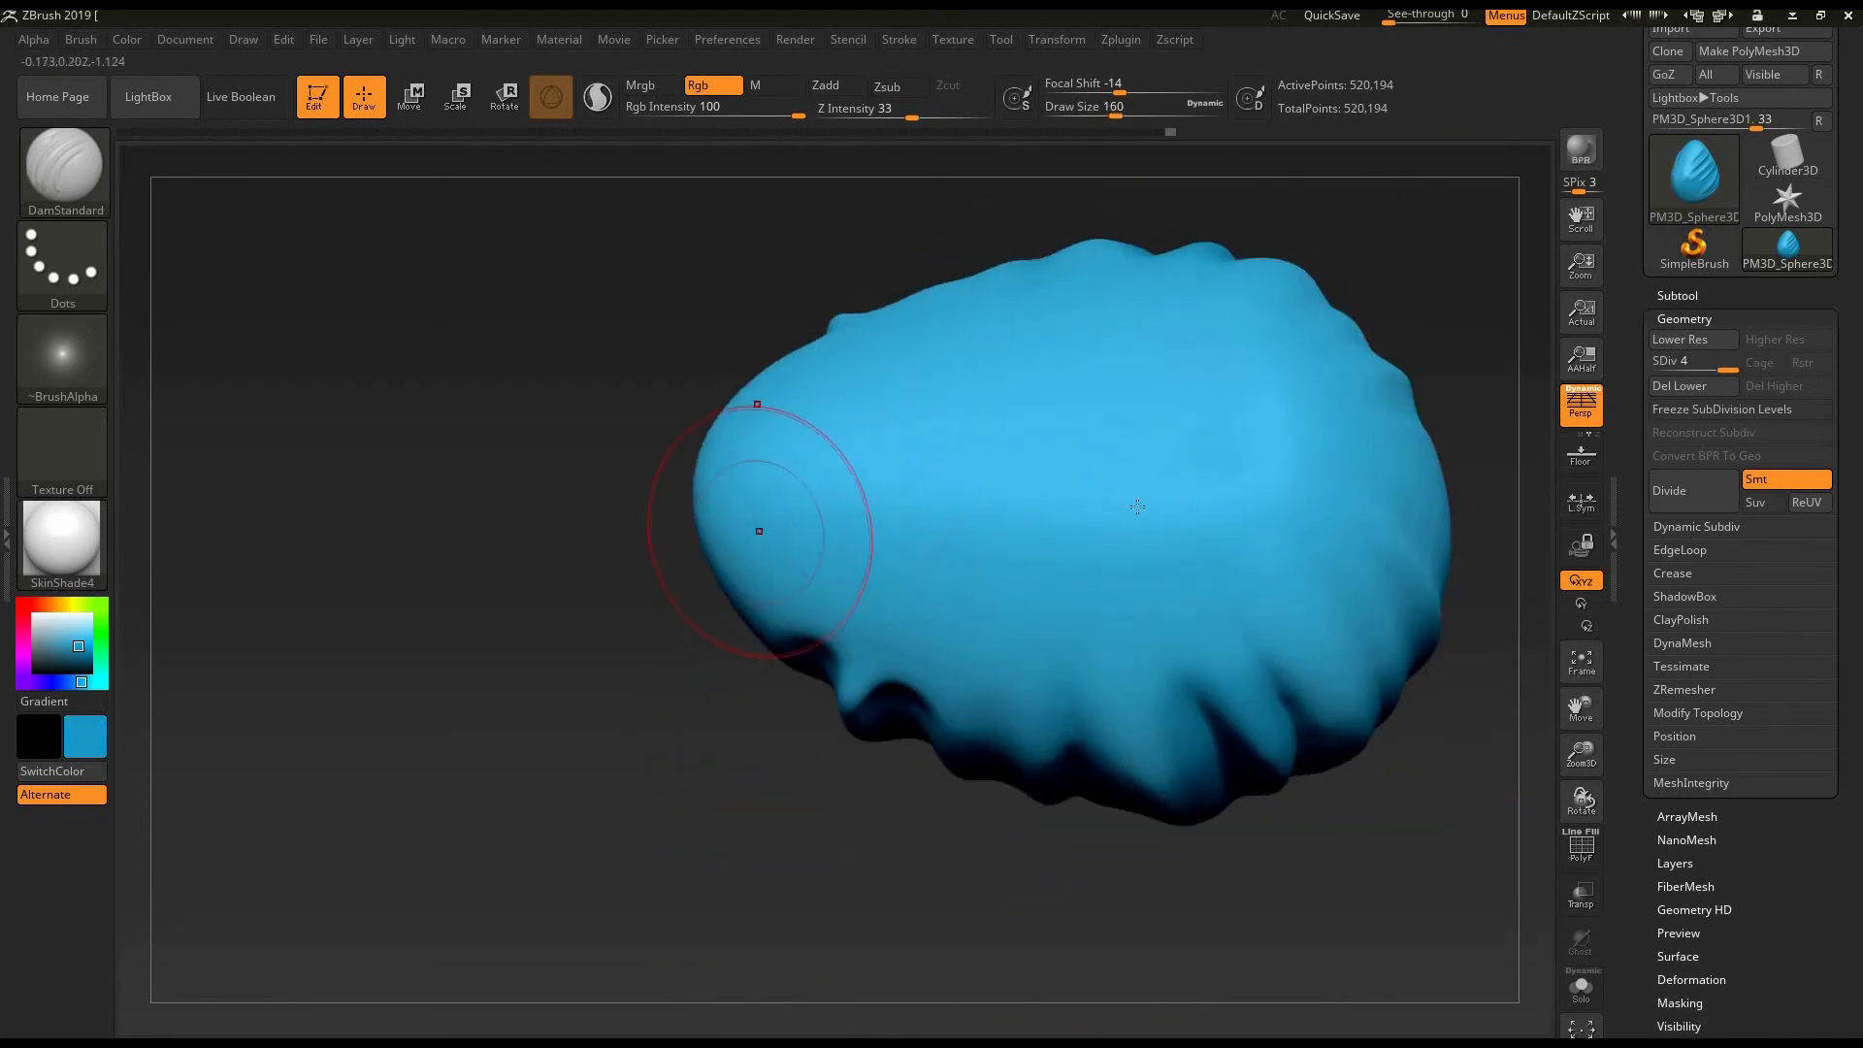
left_click_drag(761, 534, 1106, 483)
left_click_drag(813, 604, 1203, 548)
left_click_drag(953, 665, 1242, 596)
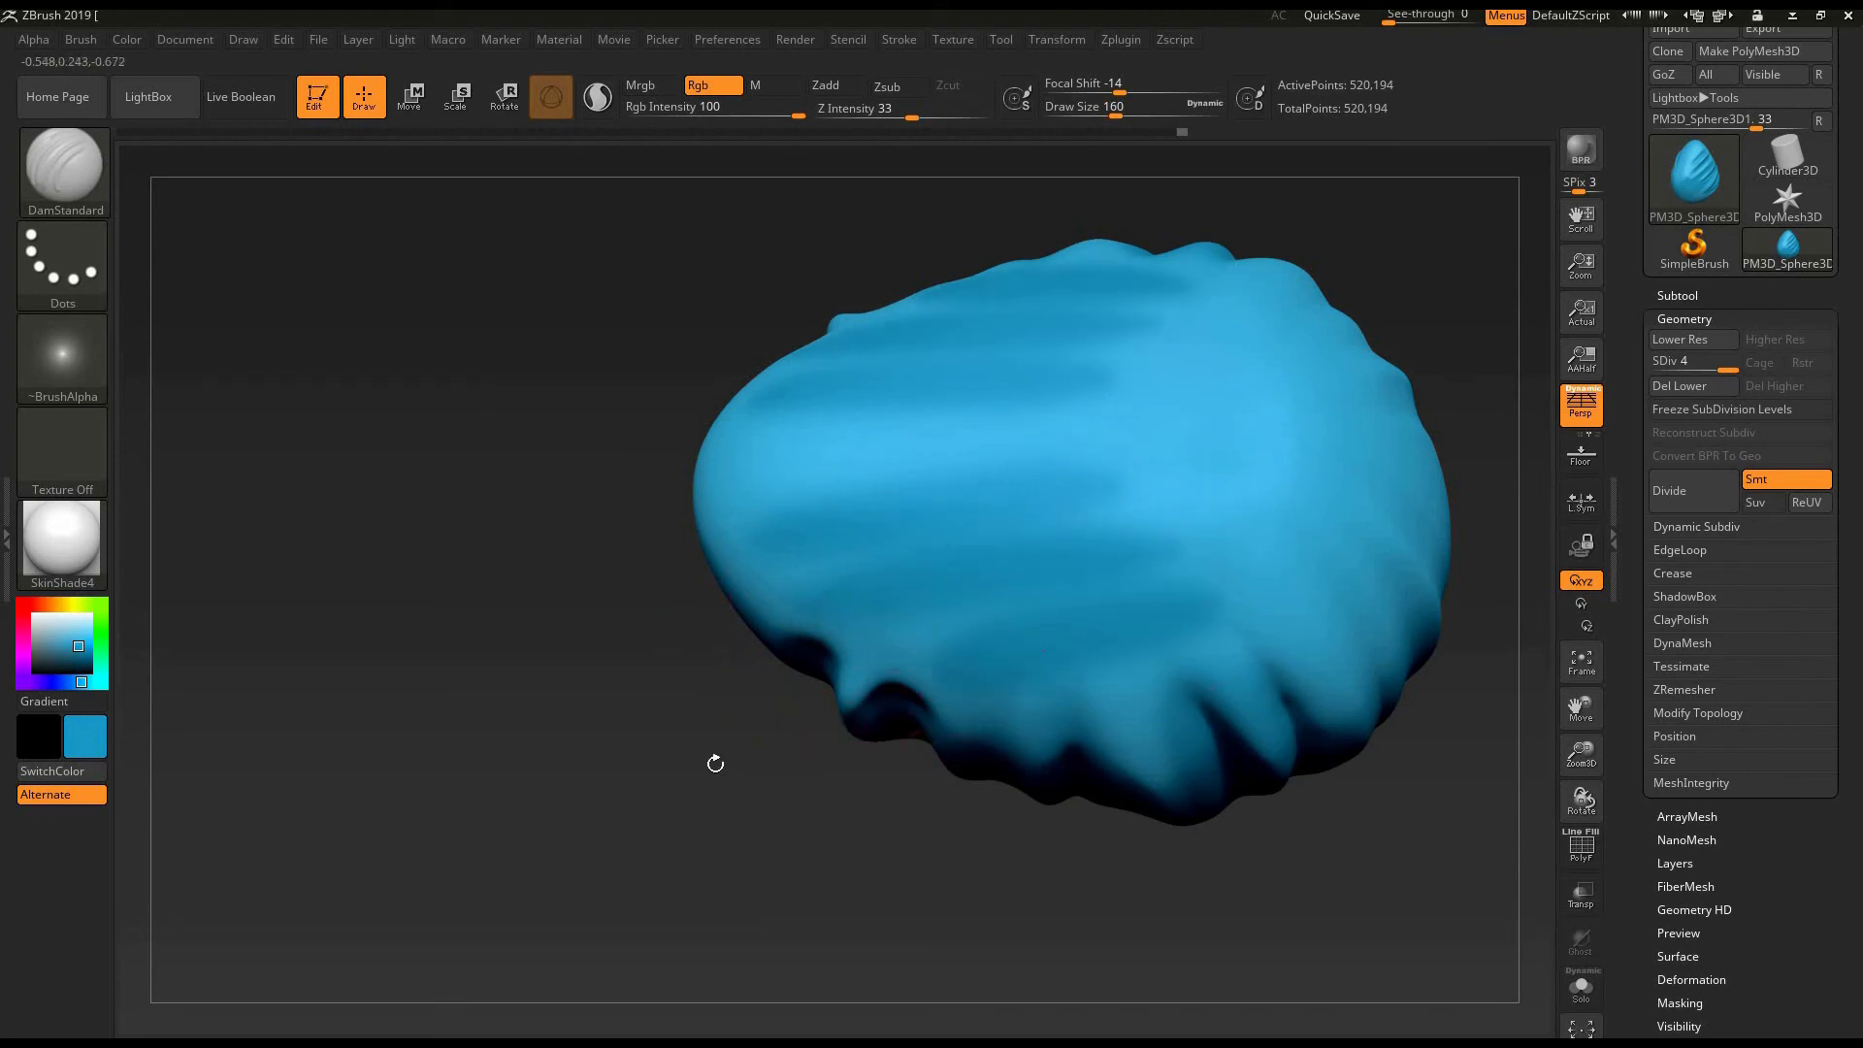
- Try widening the darker blue shading toward the egg's broad base with more DamStandard strokes at draw size 160
left_click_drag(1161, 483, 1114, 498)
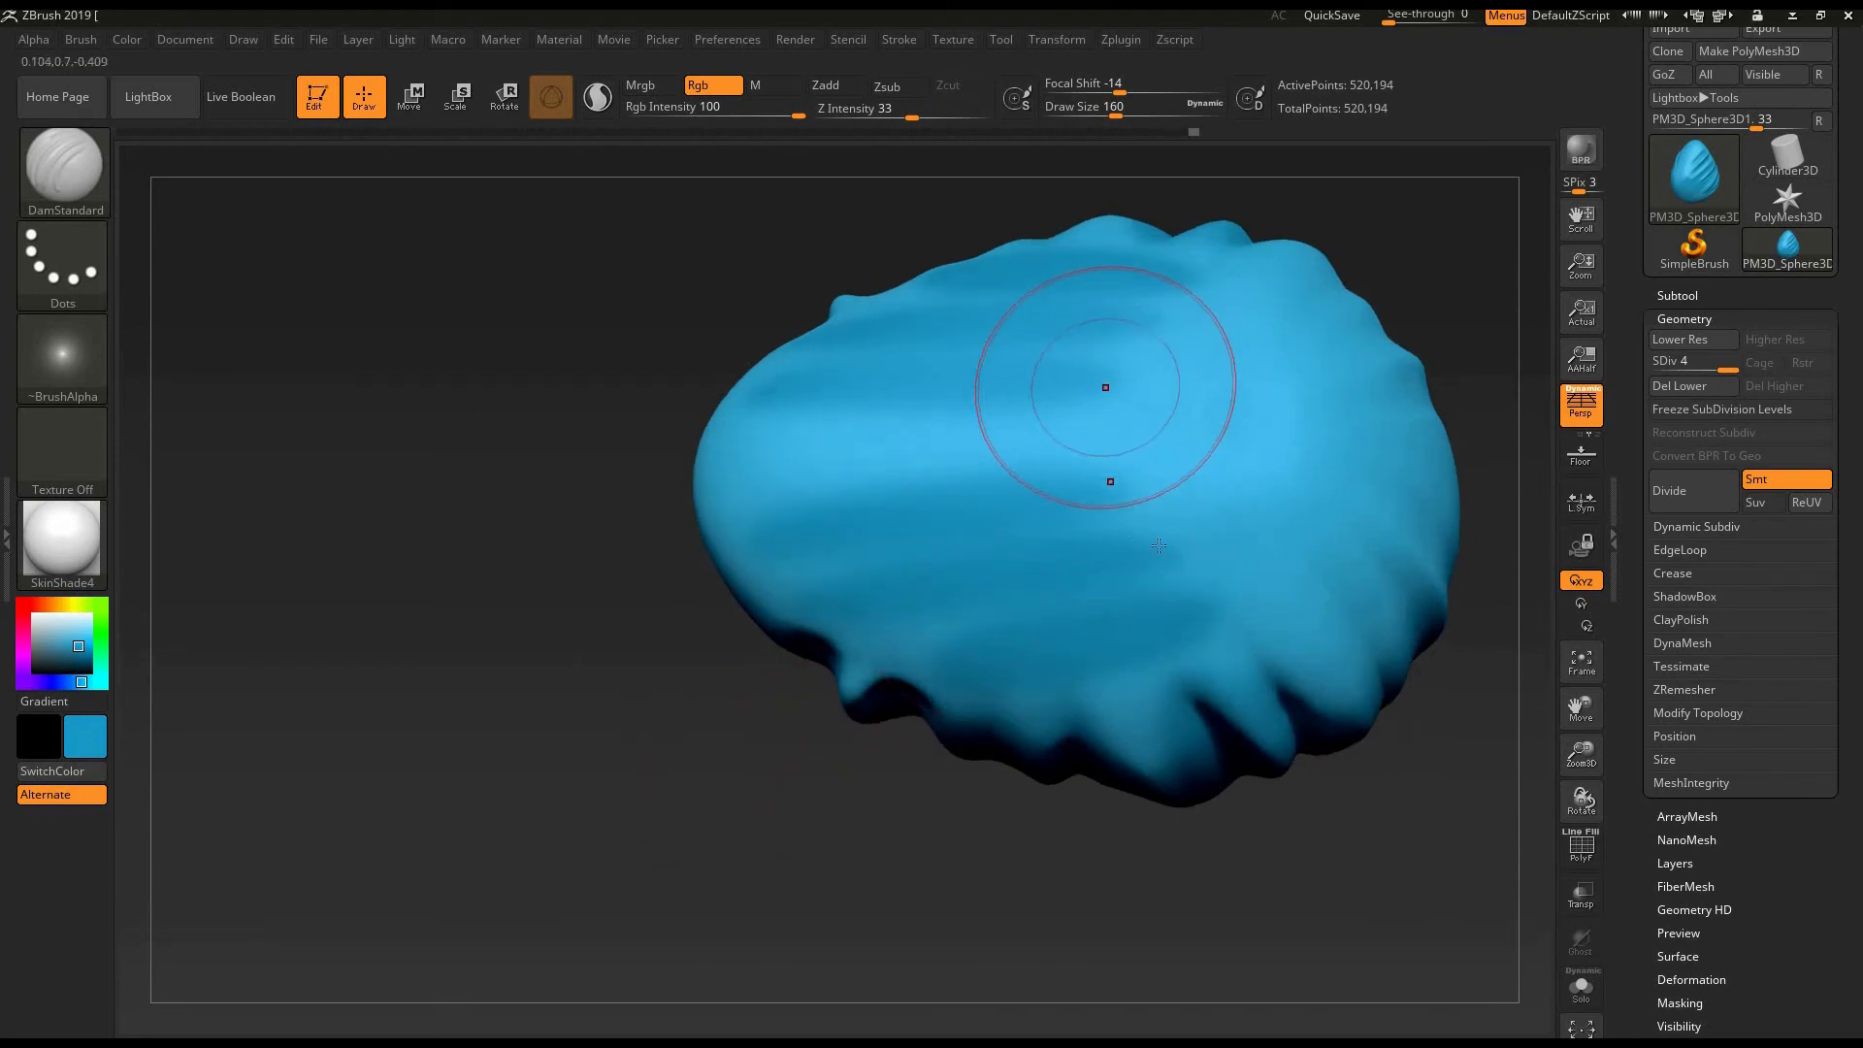
right_click_drag(1183, 550, 1009, 623)
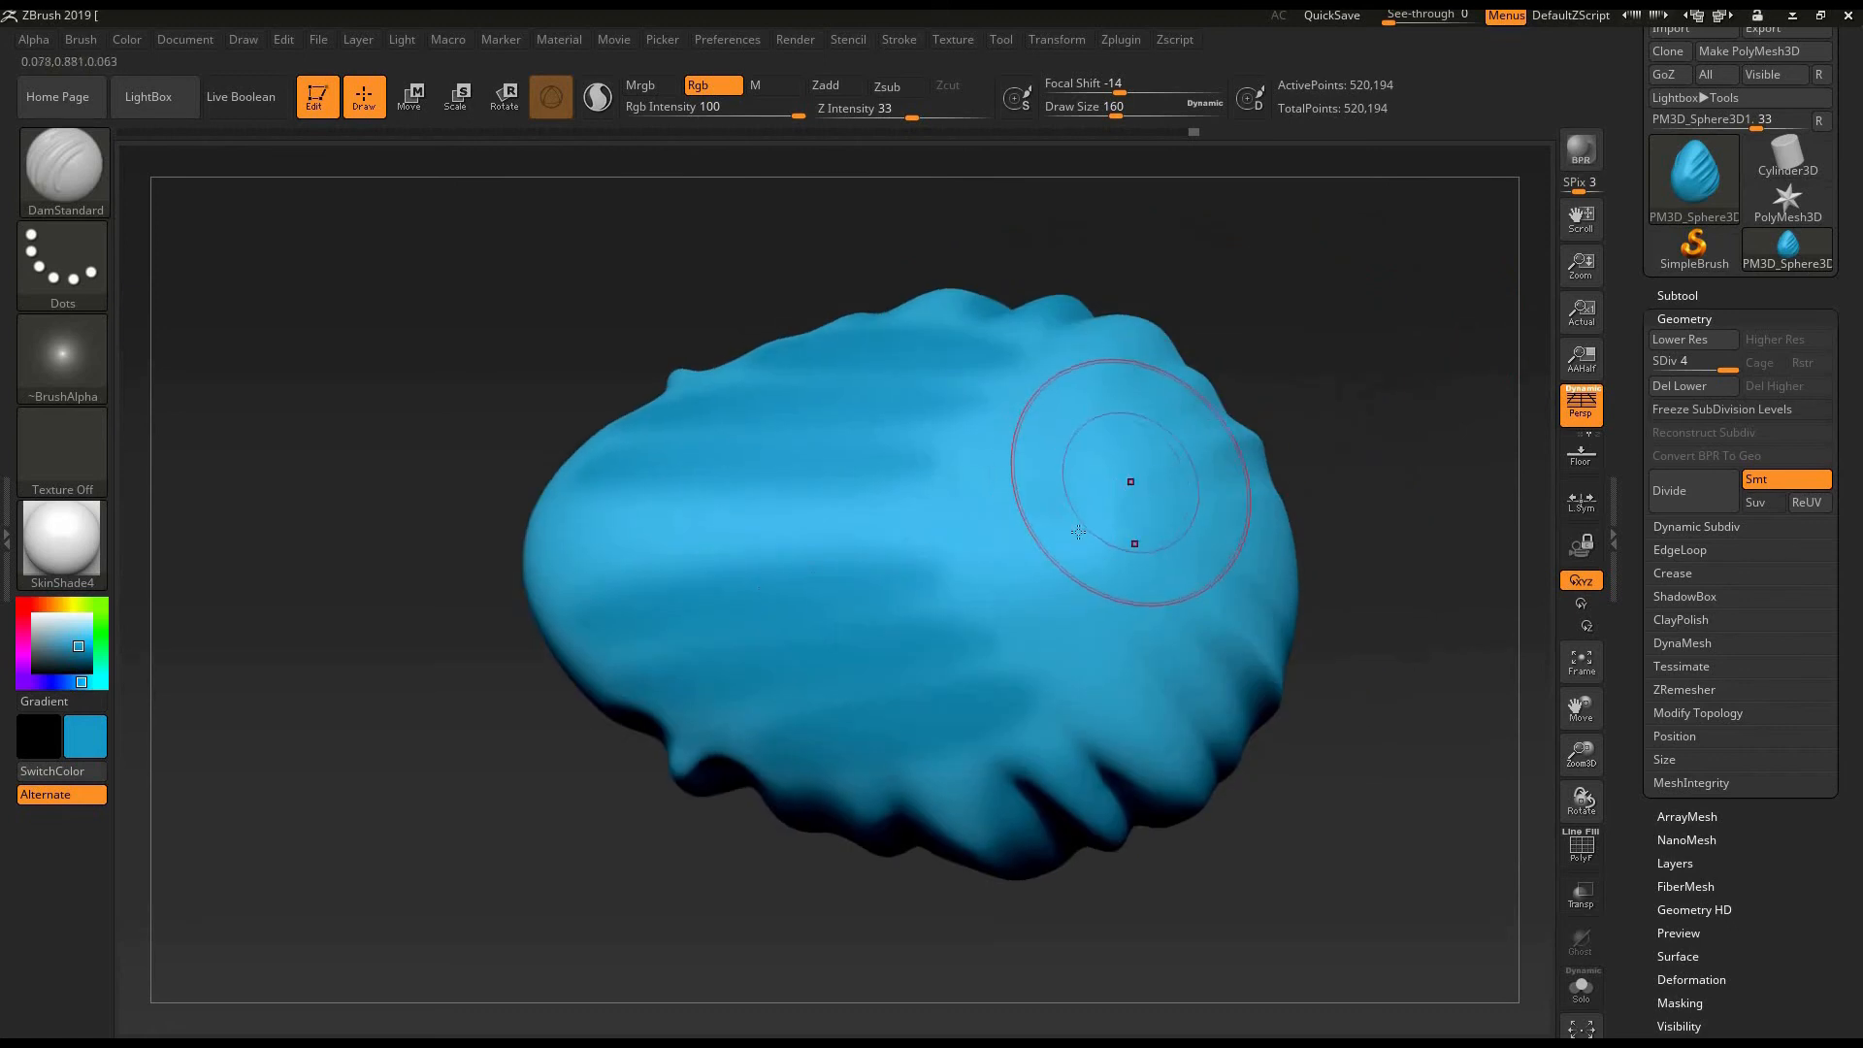
left_click_drag(1078, 532, 965, 532)
left_click_drag(1052, 622, 936, 584)
left_click_drag(1131, 631, 937, 626)
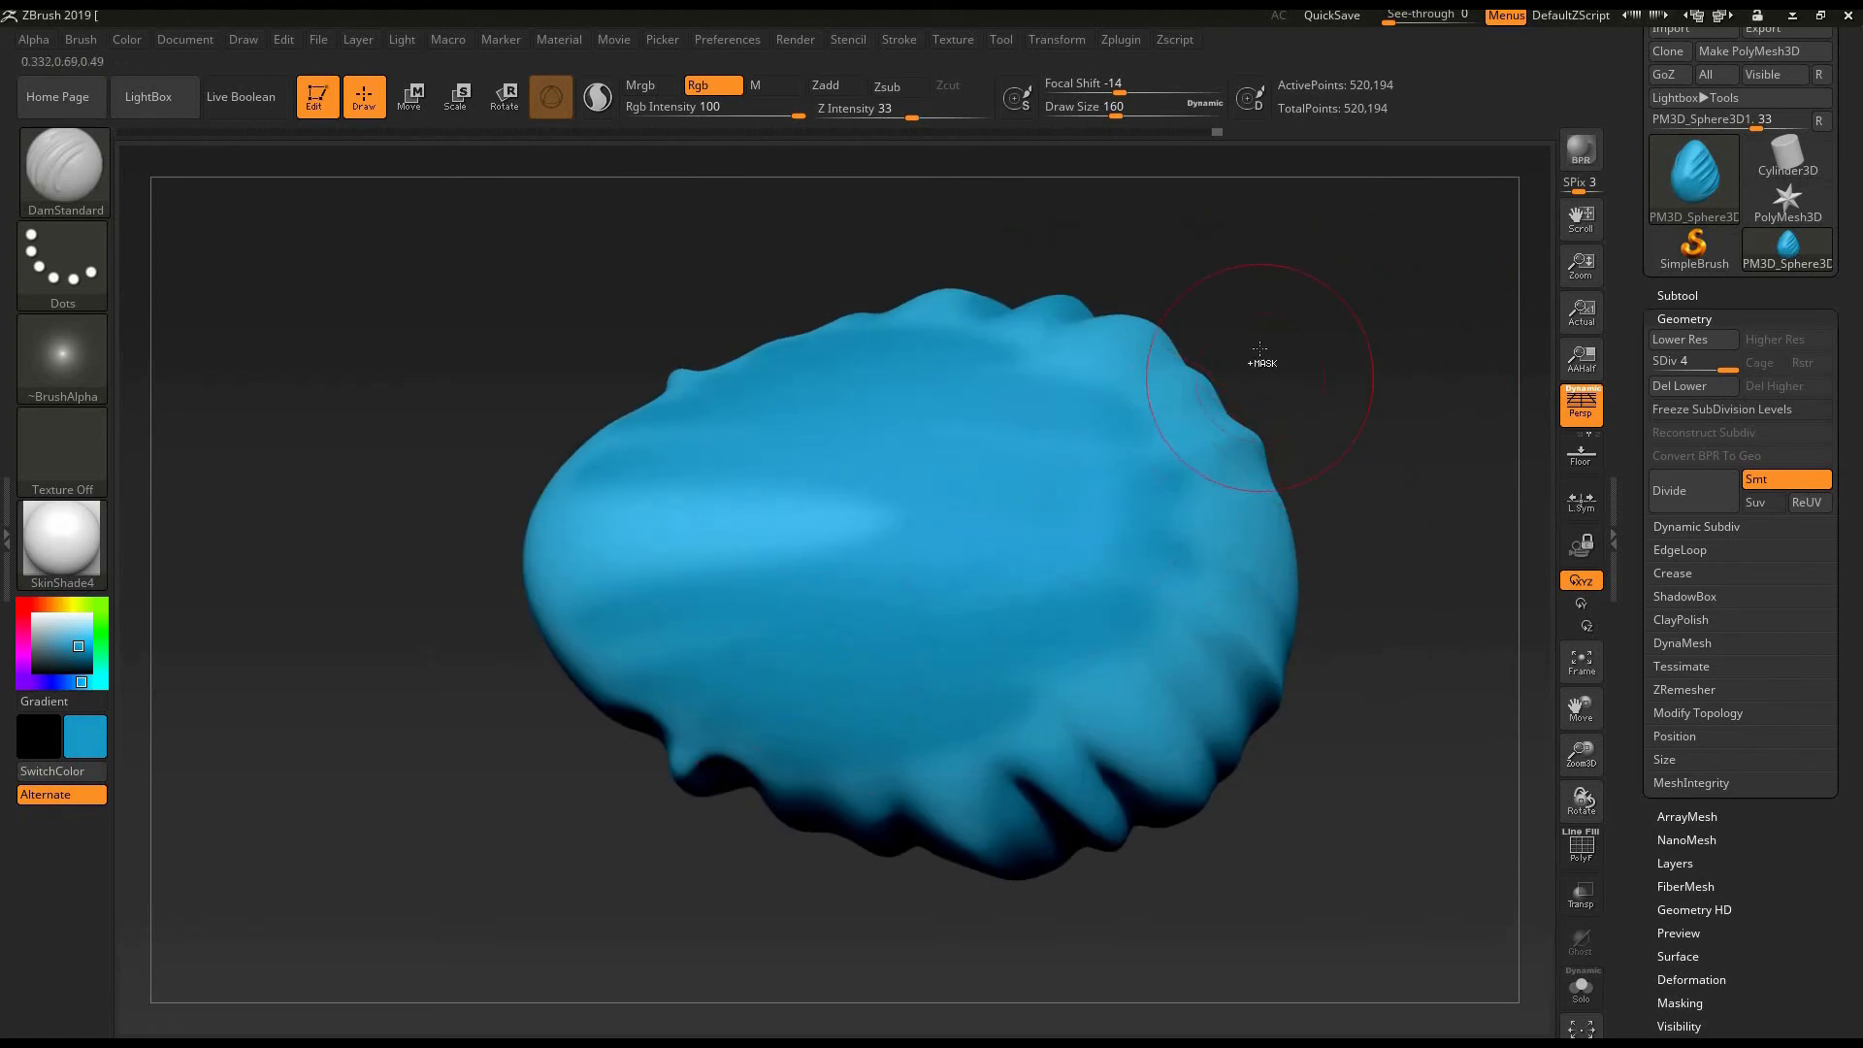
- Undo the broad DamStandard strokes painted at draw size 160
right_click_drag(1262, 365, 1254, 291)
key("ctrl+z")
key("ctrl+z")
key("ctrl+z")
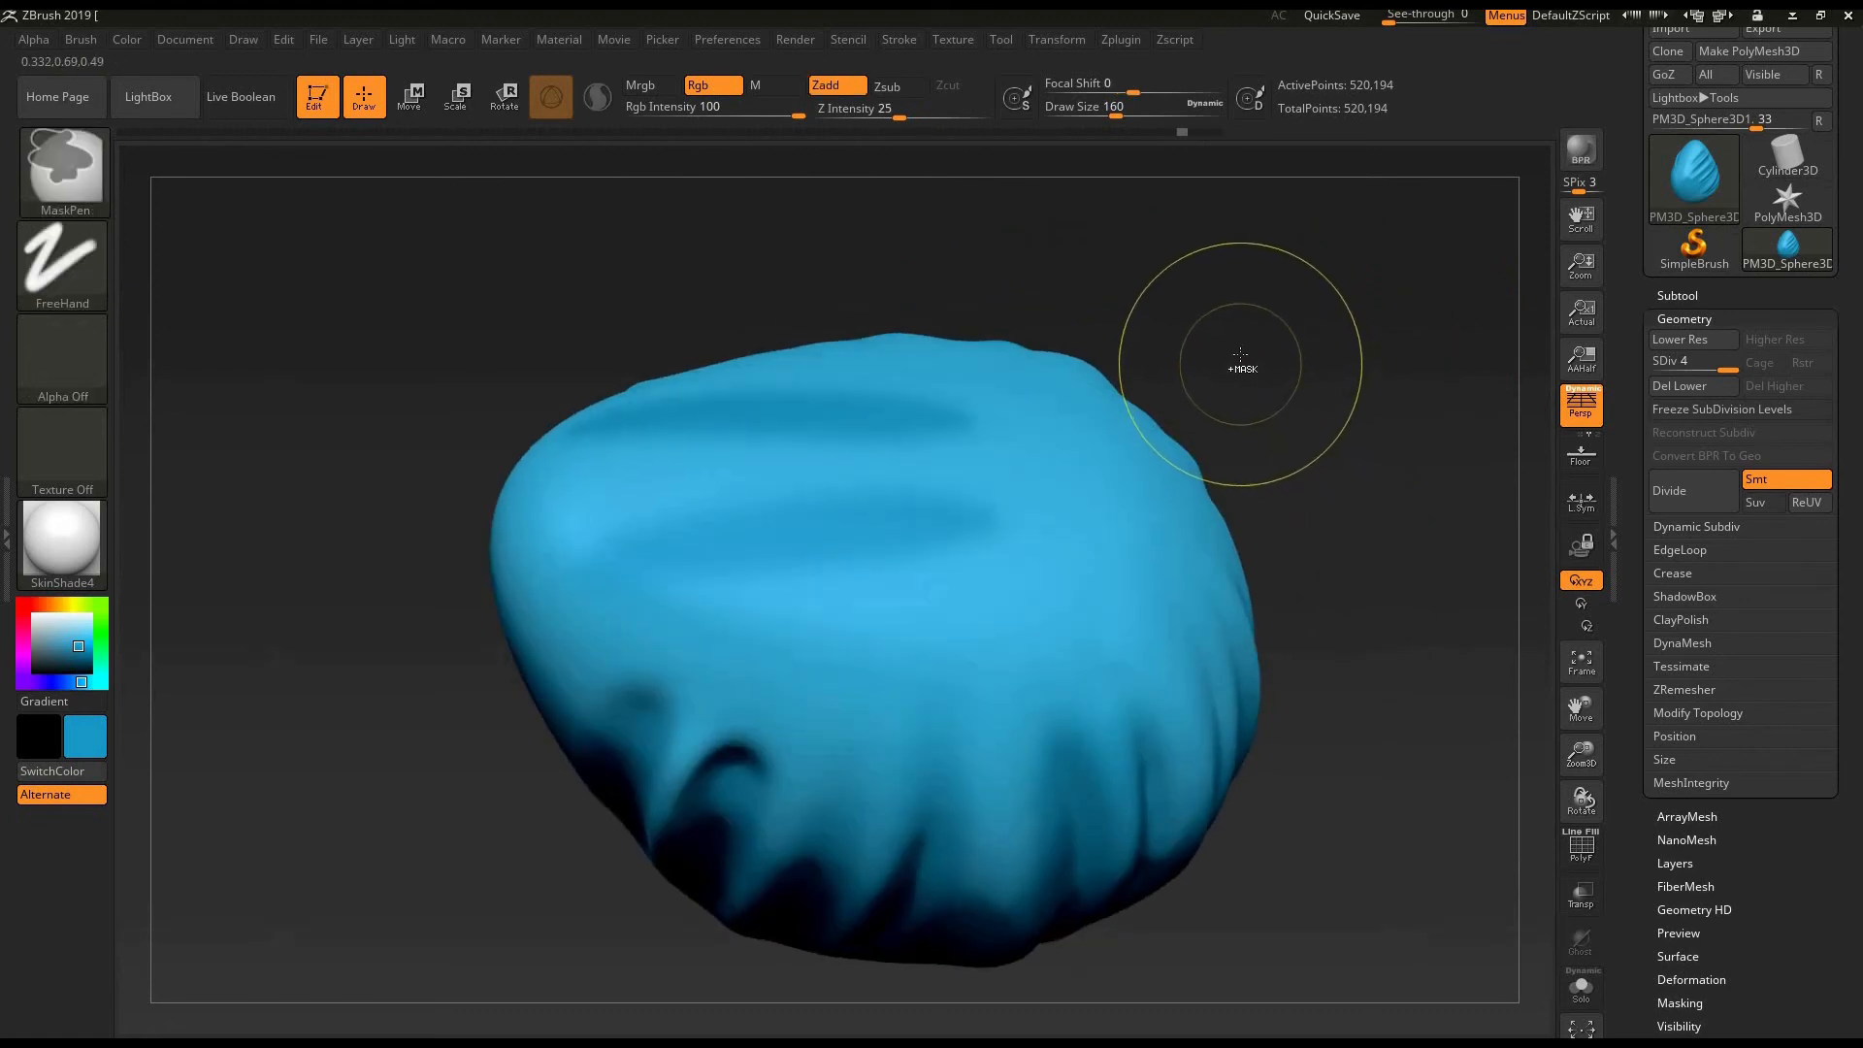
key("ctrl+z")
key("ctrl+z")
- Try a DamStandard stroke across the egg's lower front, and undo it together with the remaining DamStandard strokes
right_click_drag(417, 863, 504, 946)
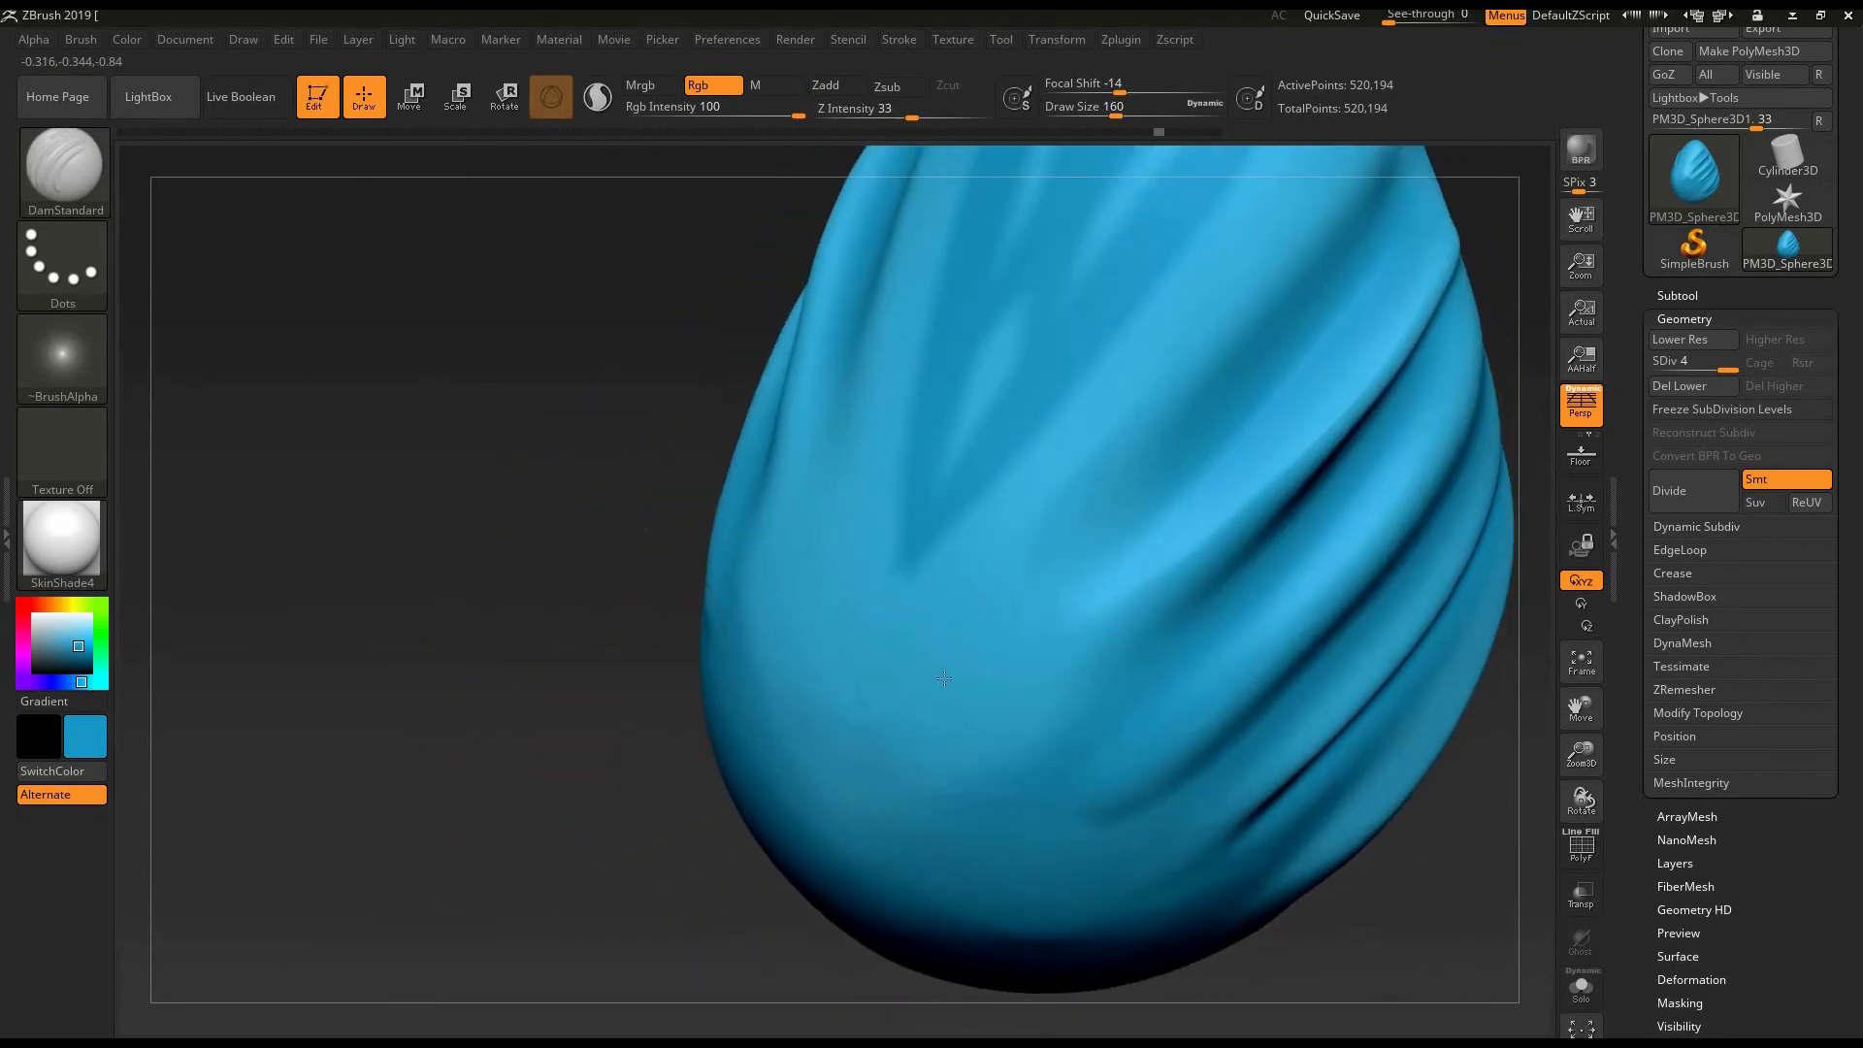
right_click_drag(1074, 605, 951, 654, "alt")
left_click_drag(951, 654, 728, 824)
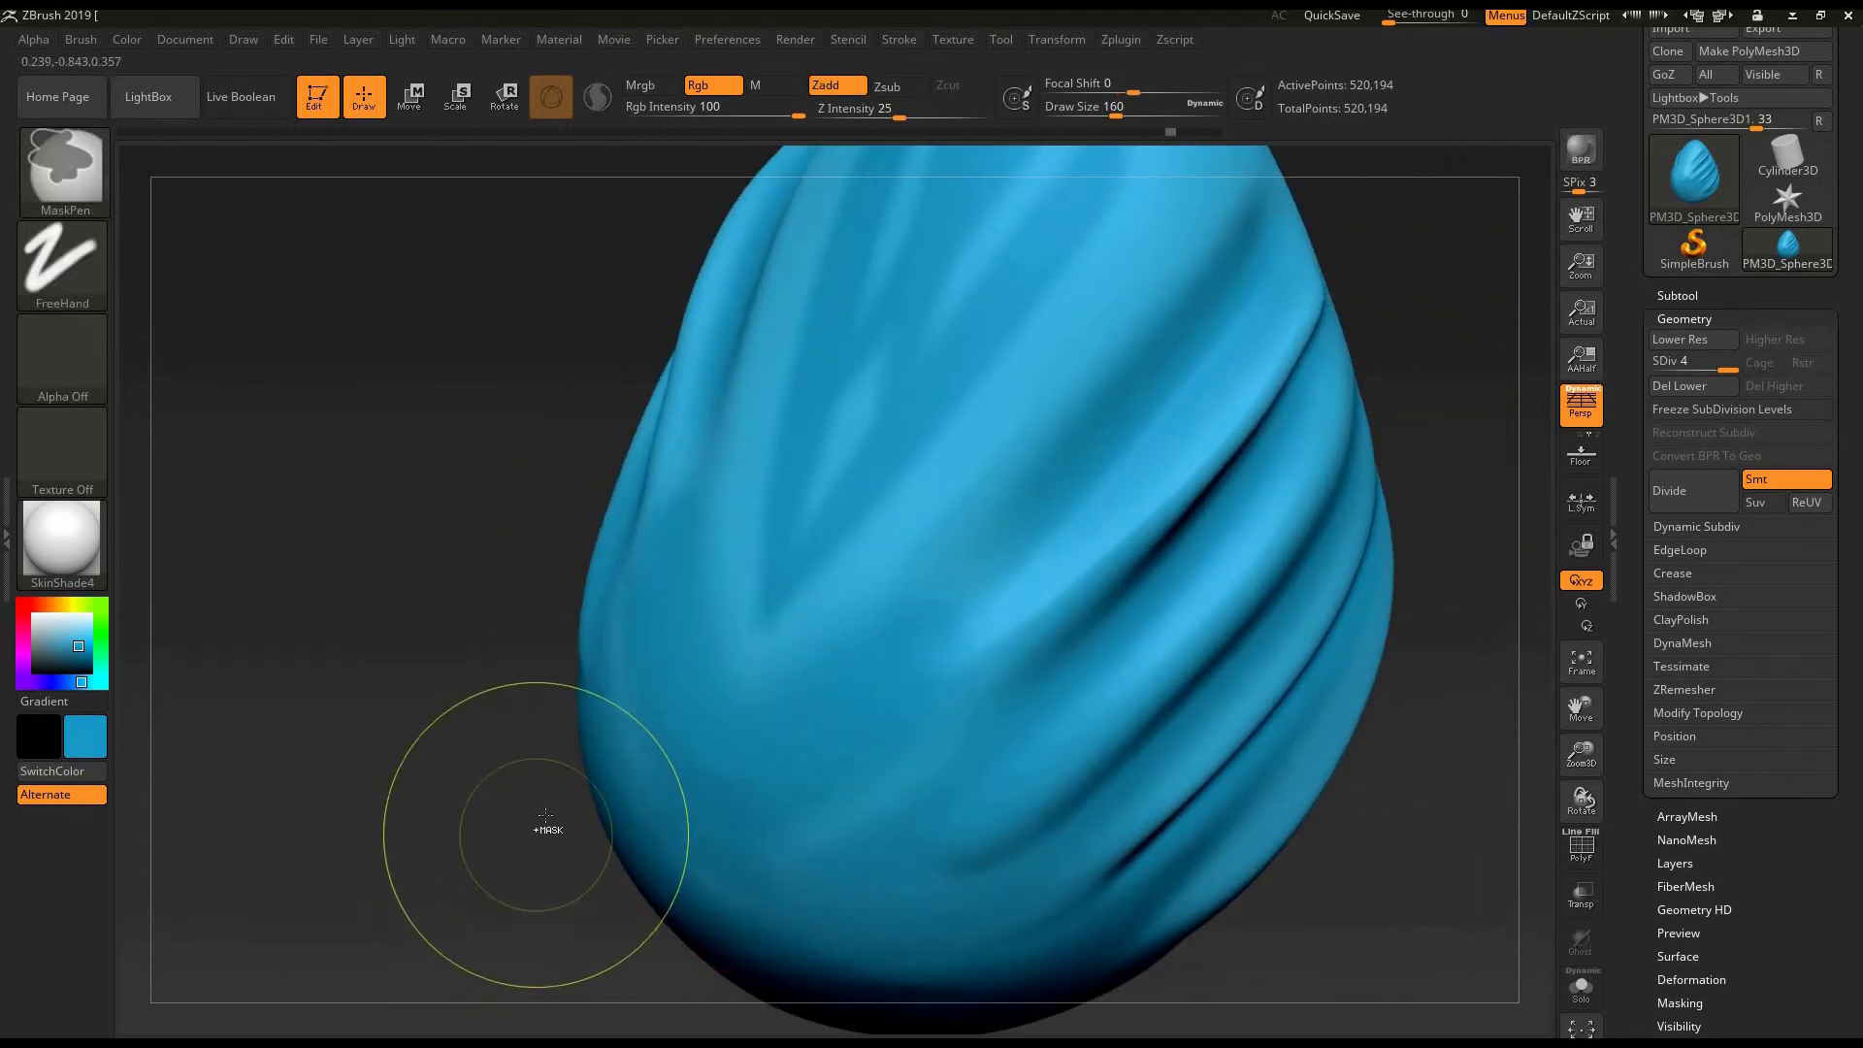
key("ctrl+z")
key("ctrl+z")
right_click_drag(503, 703, 485, 582, "ctrl")
right_click_drag(485, 582, 427, 639, "alt")
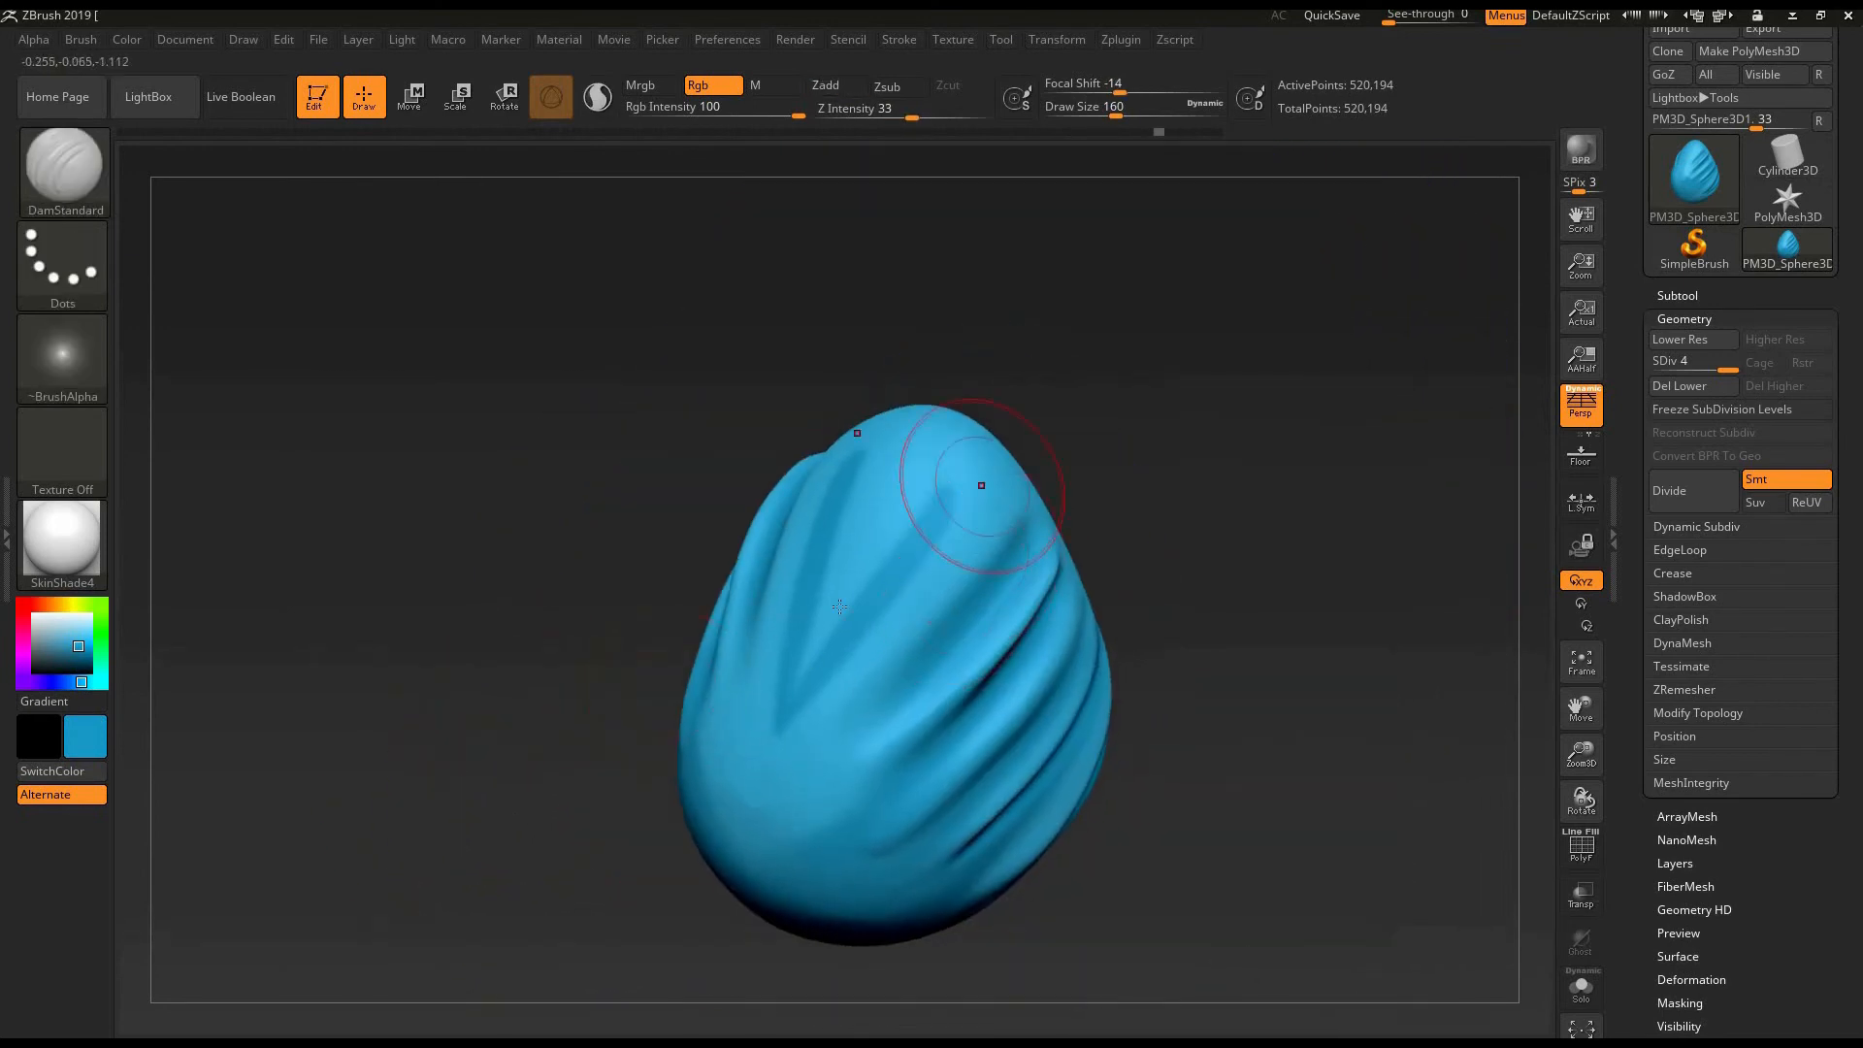
key("ctrl+z")
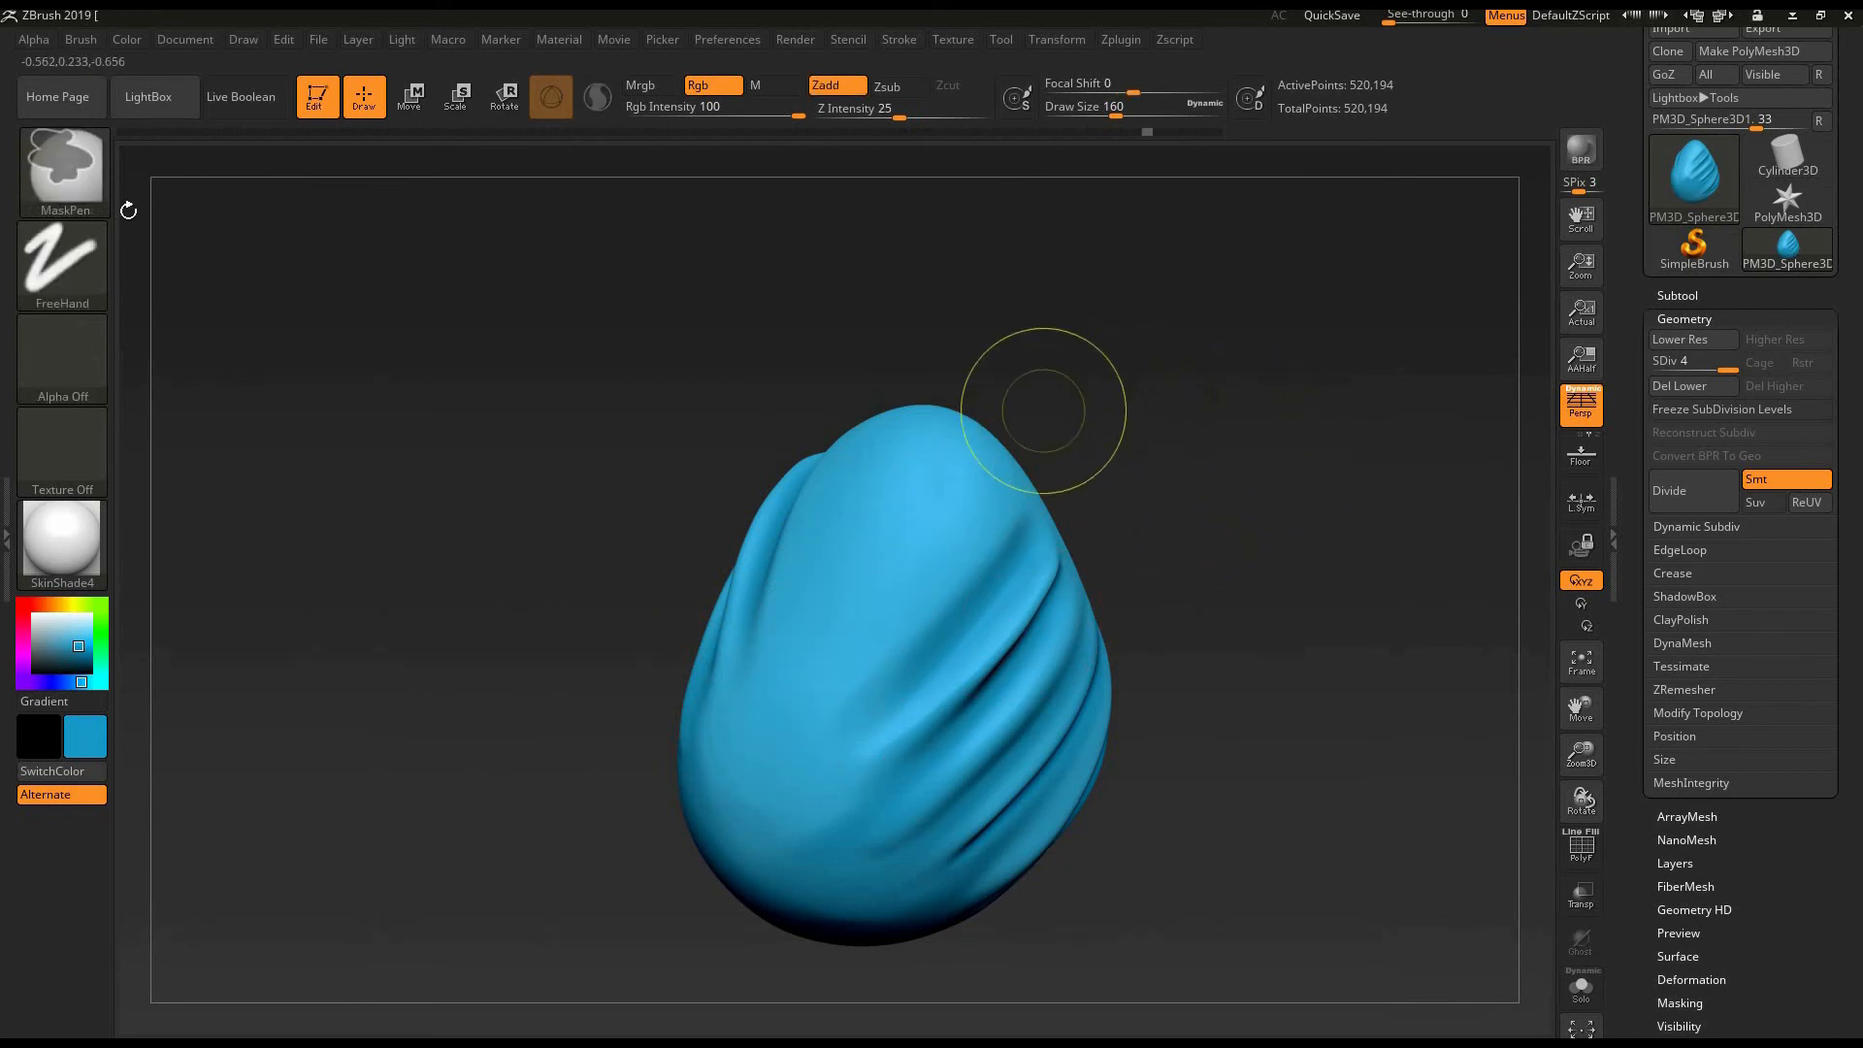
- Switch back to the Standard brush at draw size 76 and paint a darker blue stroke beside the egg's upper fold
key("b")
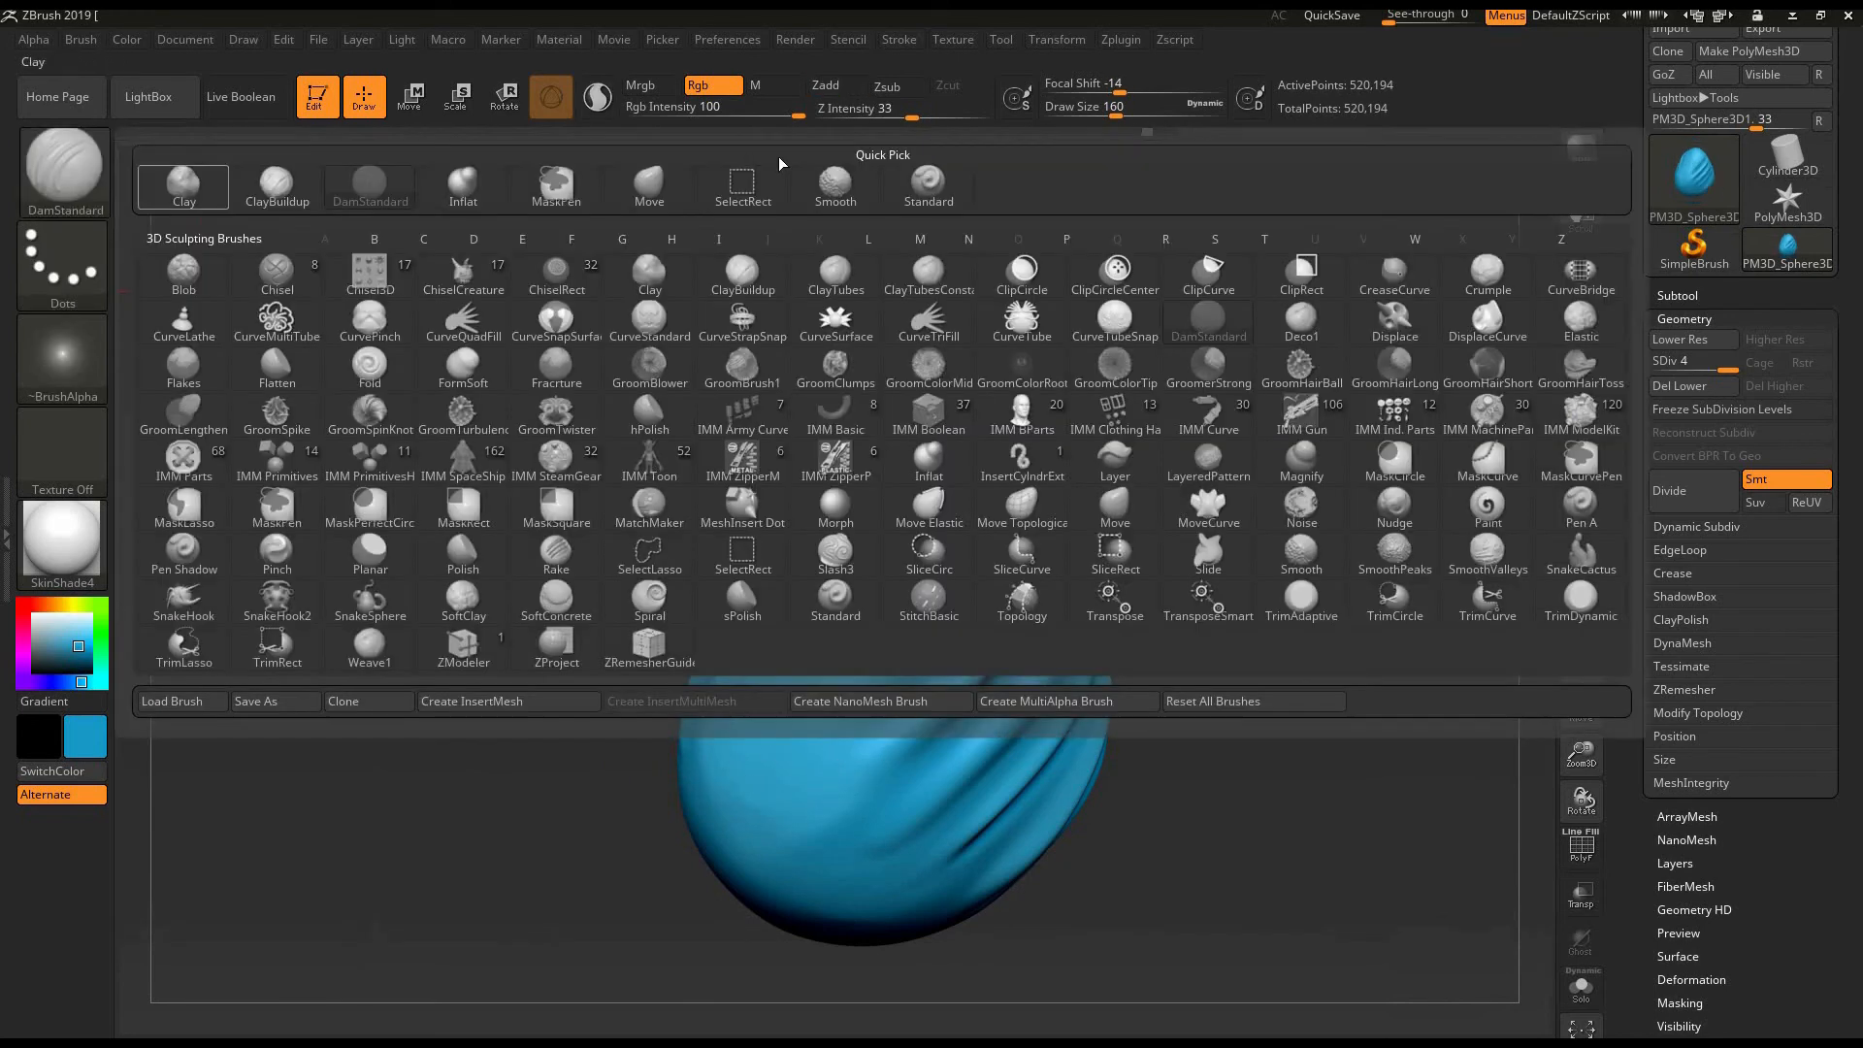
left_click(939, 200)
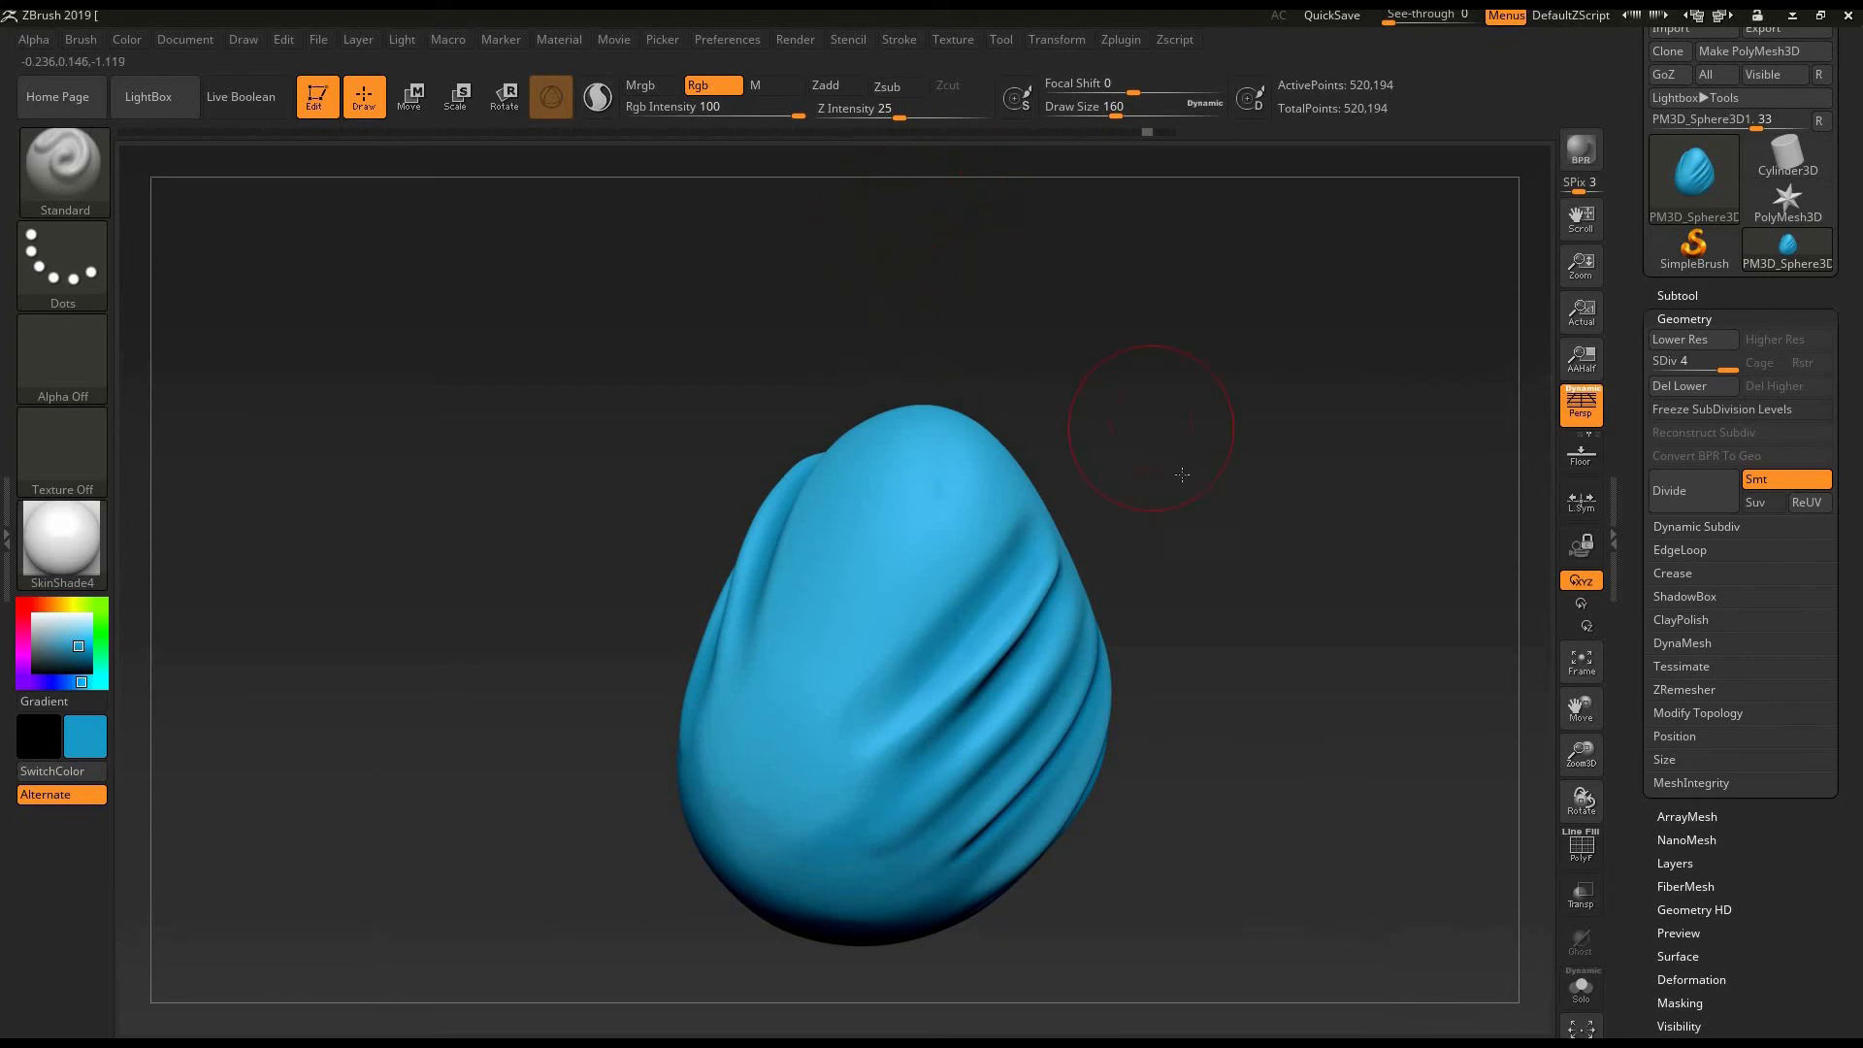
left_click_drag(1182, 475, 1177, 452)
key("bracketleft")
key("bracketleft")
key("bracketleft")
key("bracketleft")
key("bracketleft")
key("bracketleft")
key("bracketleft")
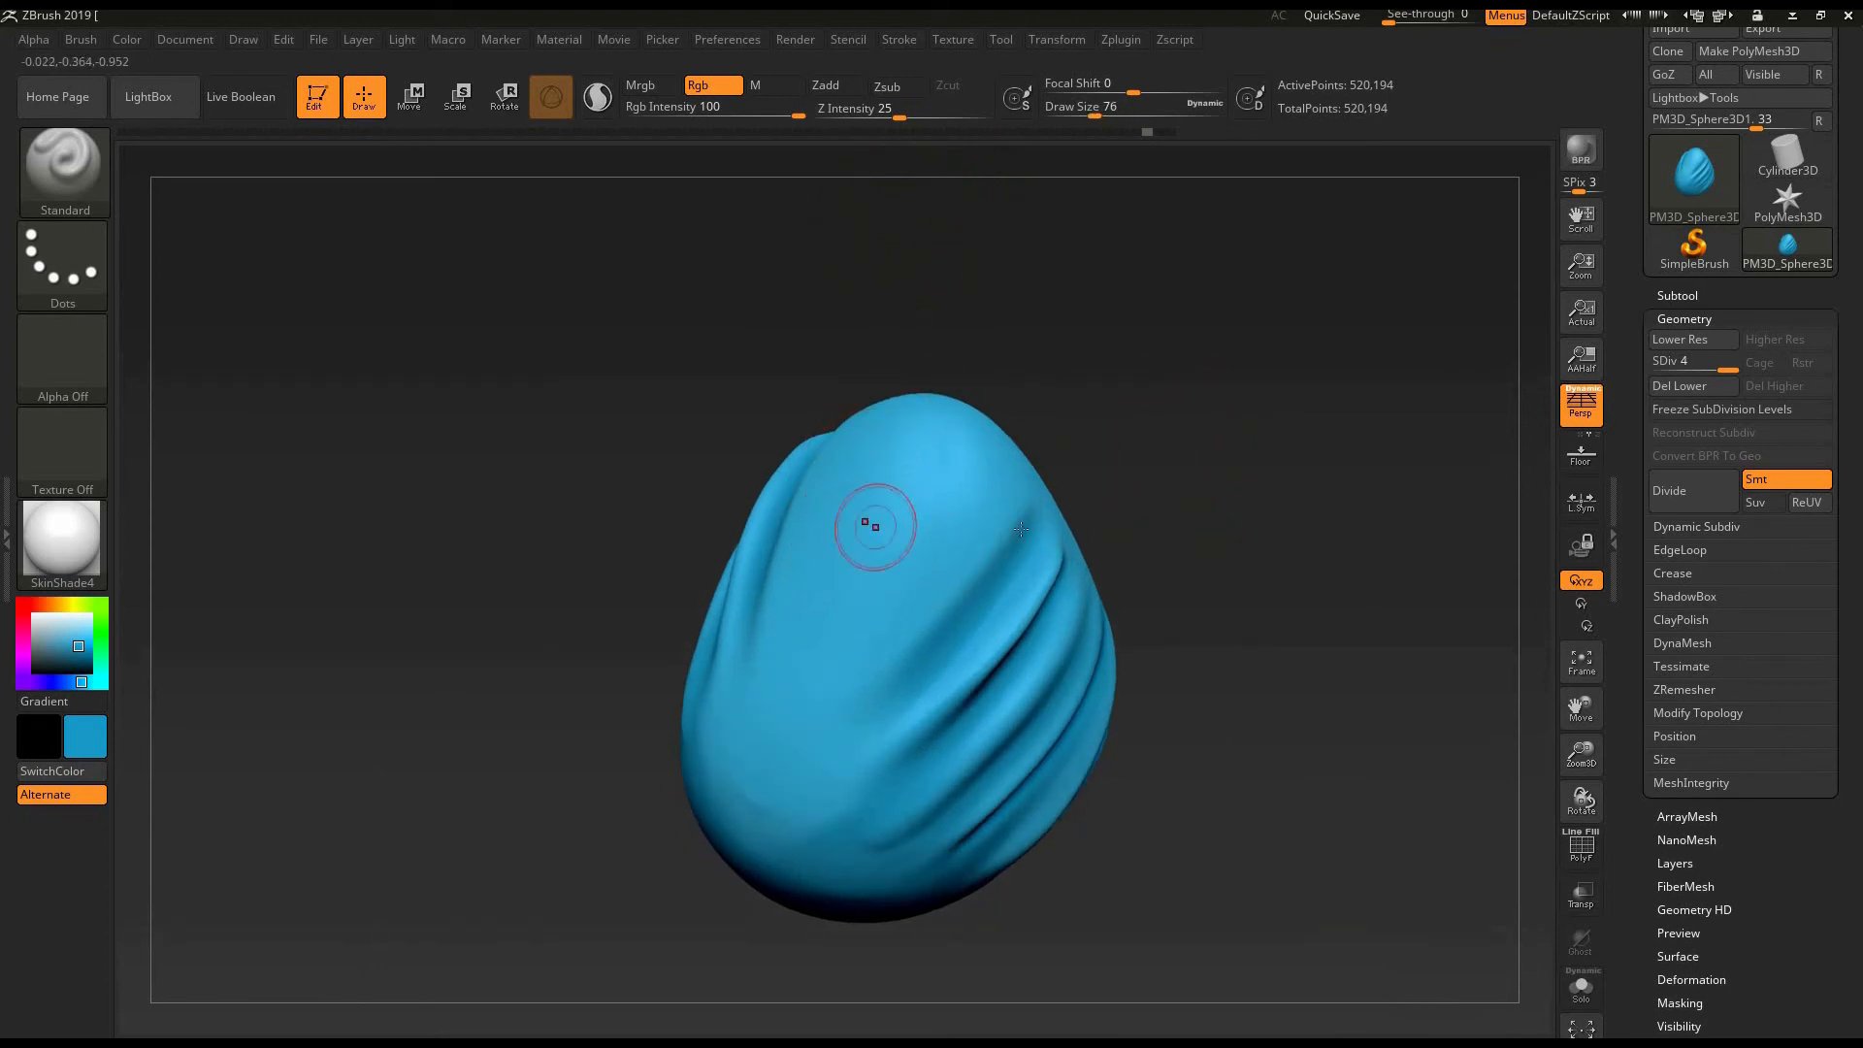
mouse_move(1021, 528)
right_mouse_down()
mouse_move(931, 552)
mouse_move(980, 606)
mouse_move(933, 652)
right_mouse_up()
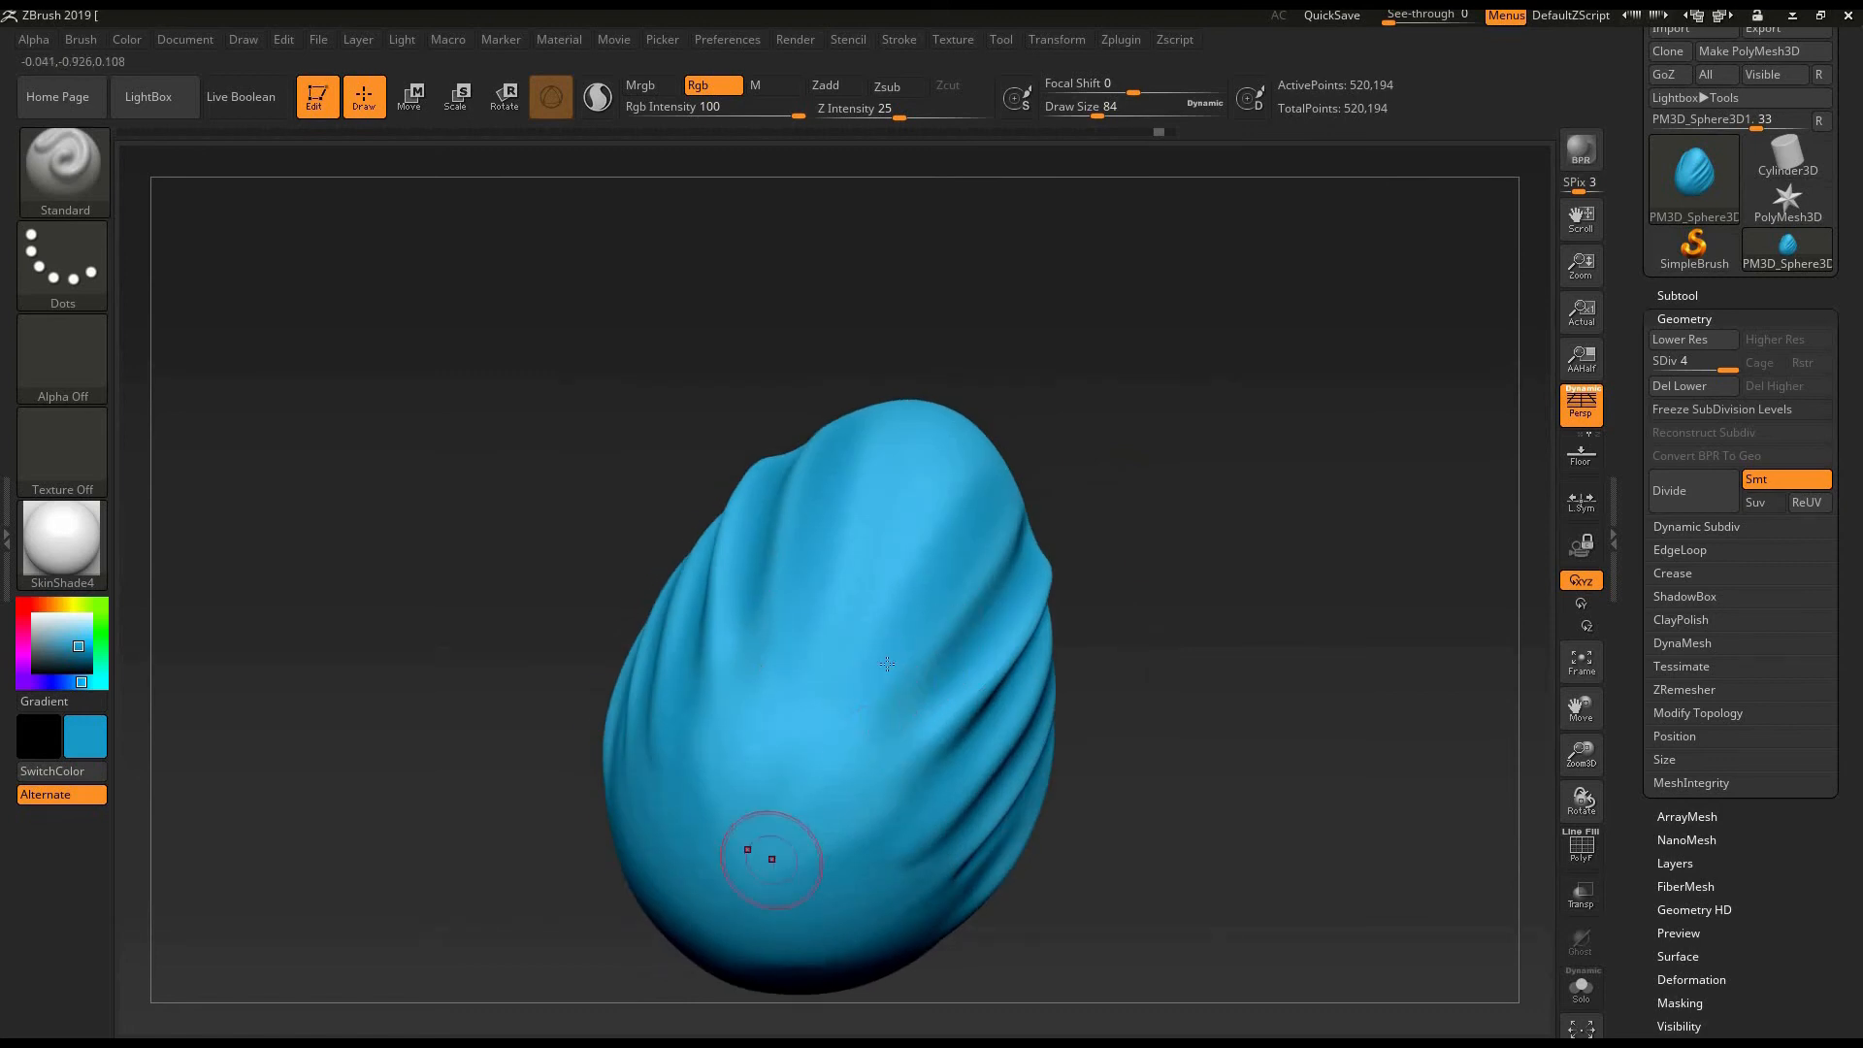
- Examine the painted shading from several sides of the egg and return to the straight front view
left_click_drag(1070, 552, 917, 553)
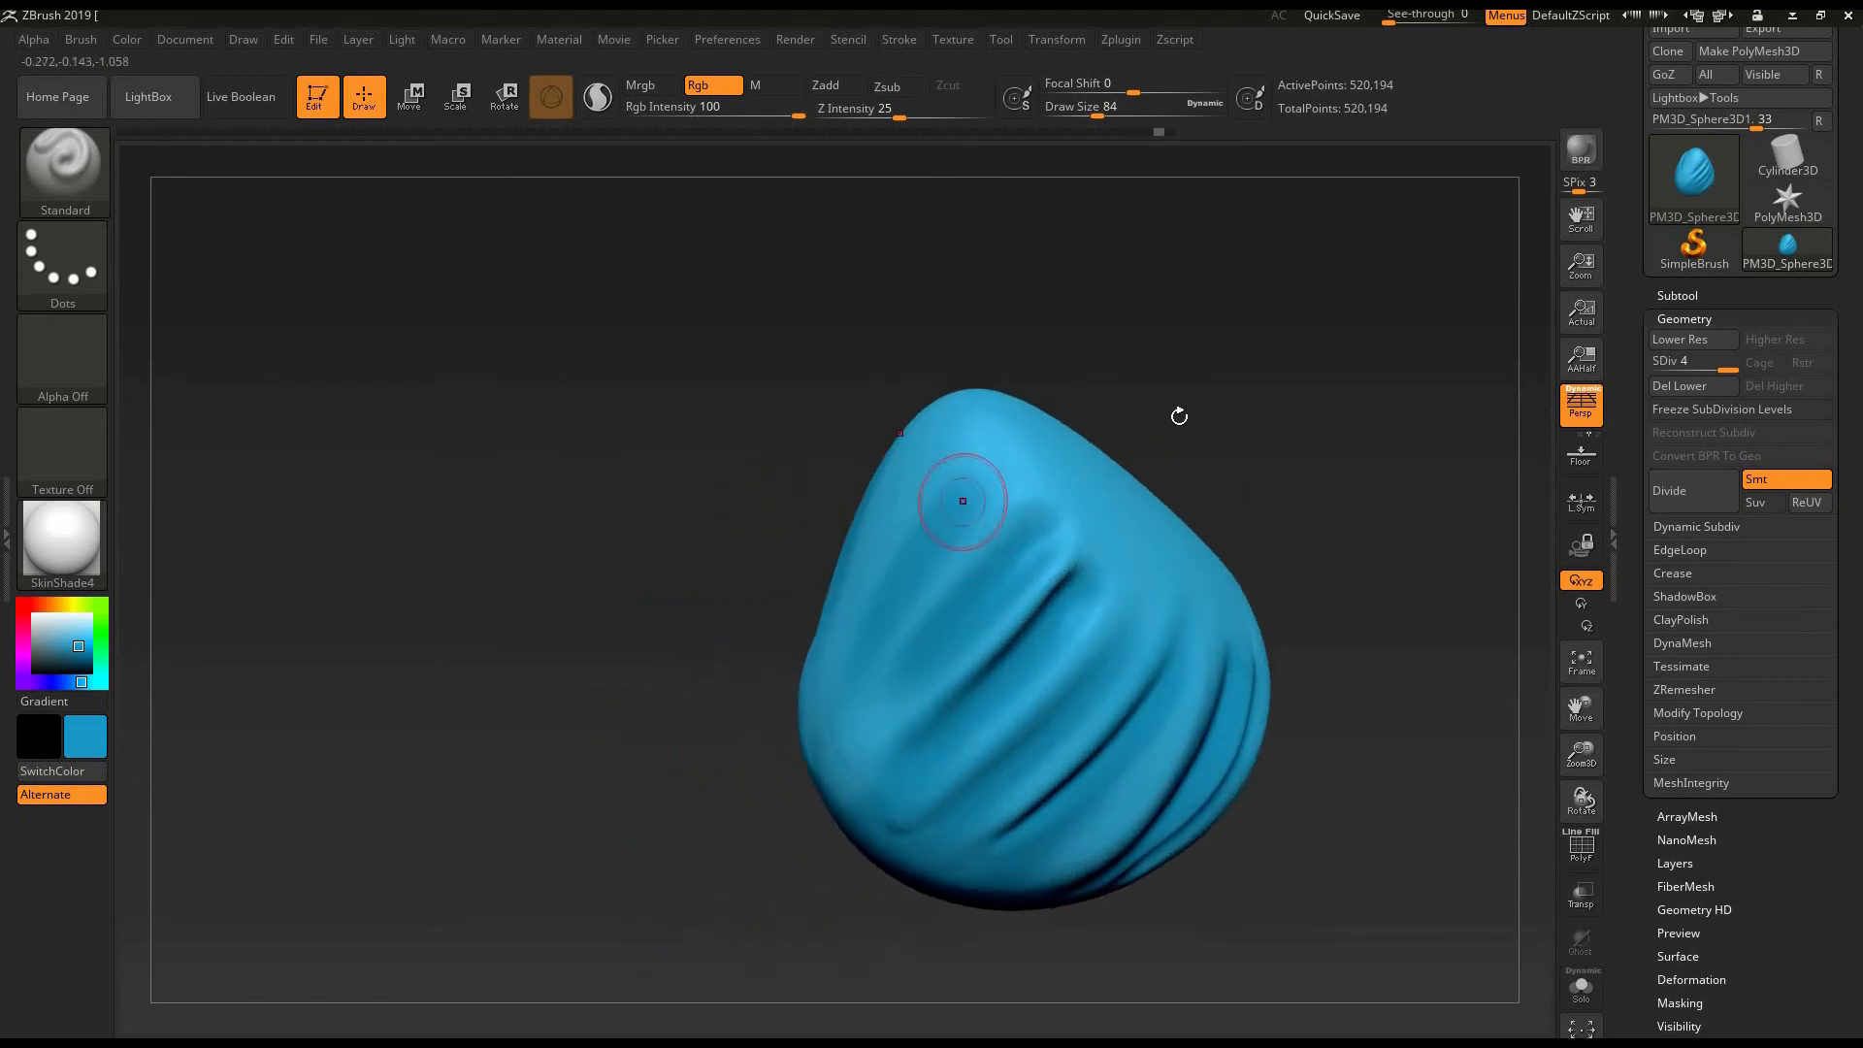
left_click_drag(1177, 411, 804, 567)
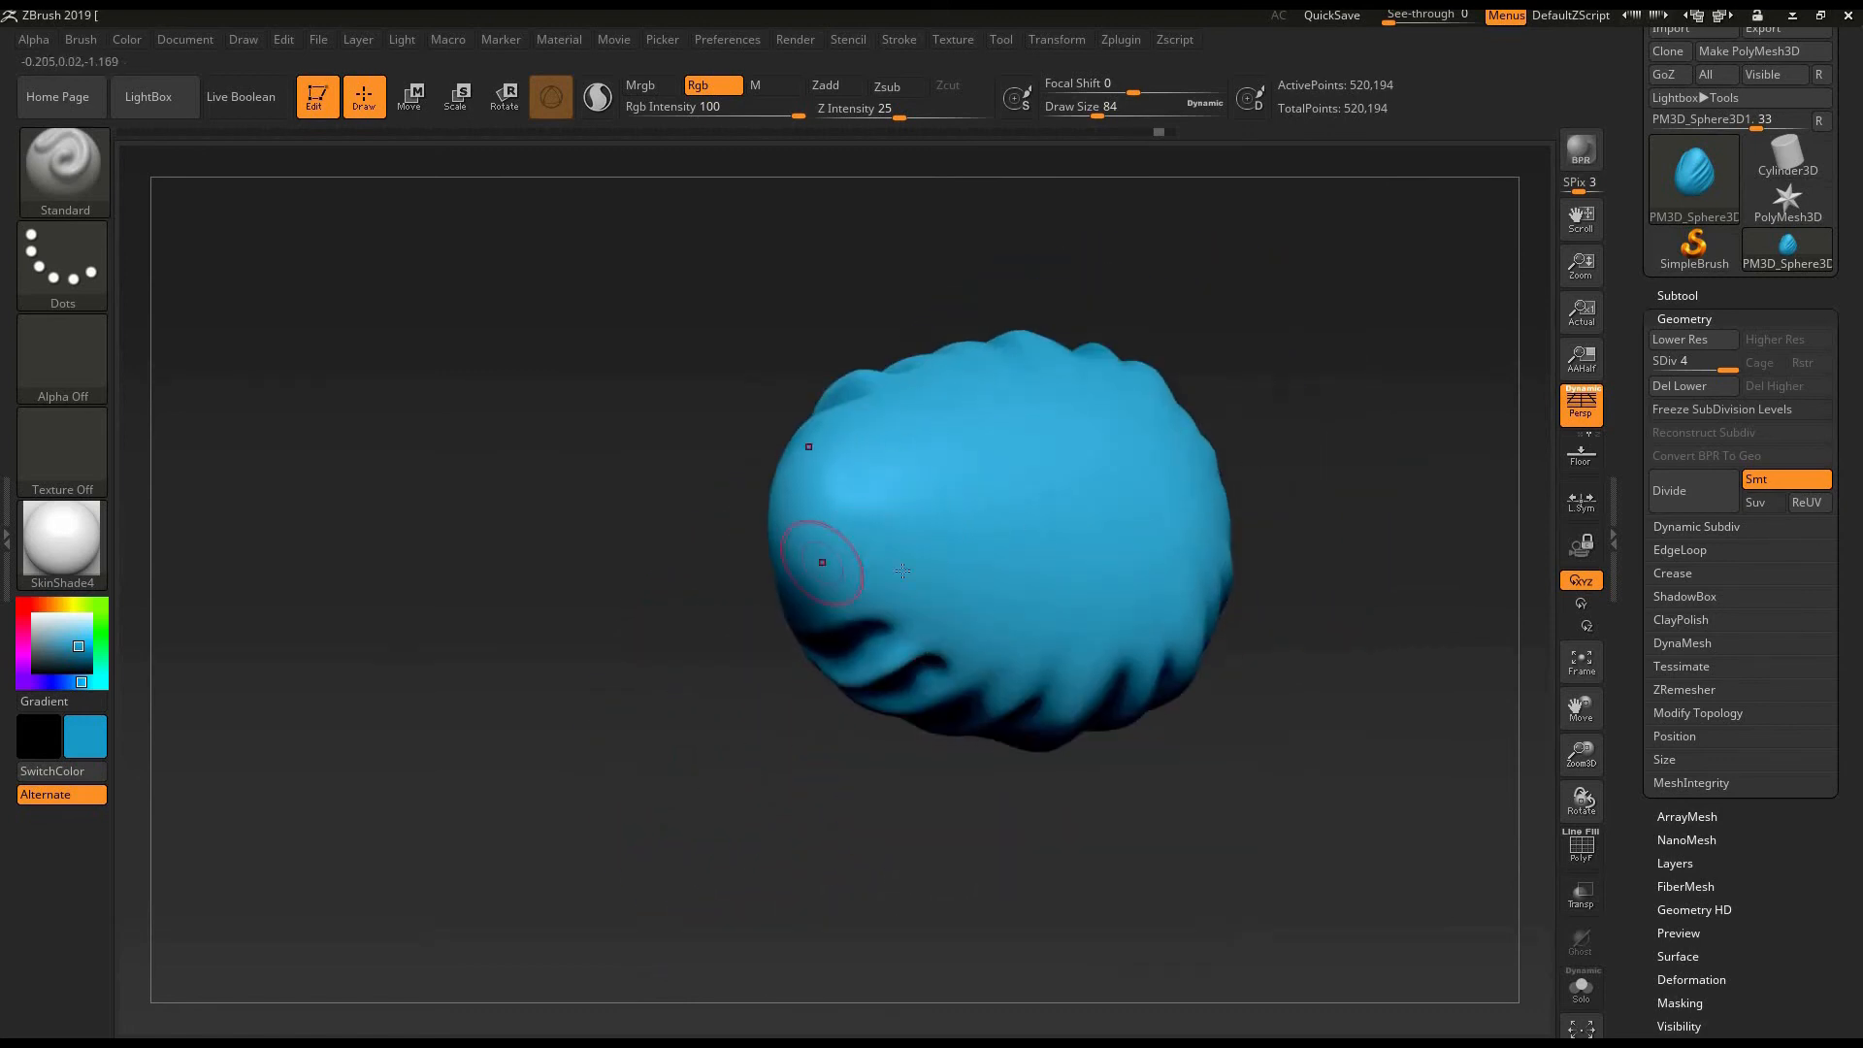
mouse_move(1334, 474)
left_mouse_down()
mouse_move(1195, 524)
mouse_move(1335, 533)
left_mouse_up()
key("ctrl")
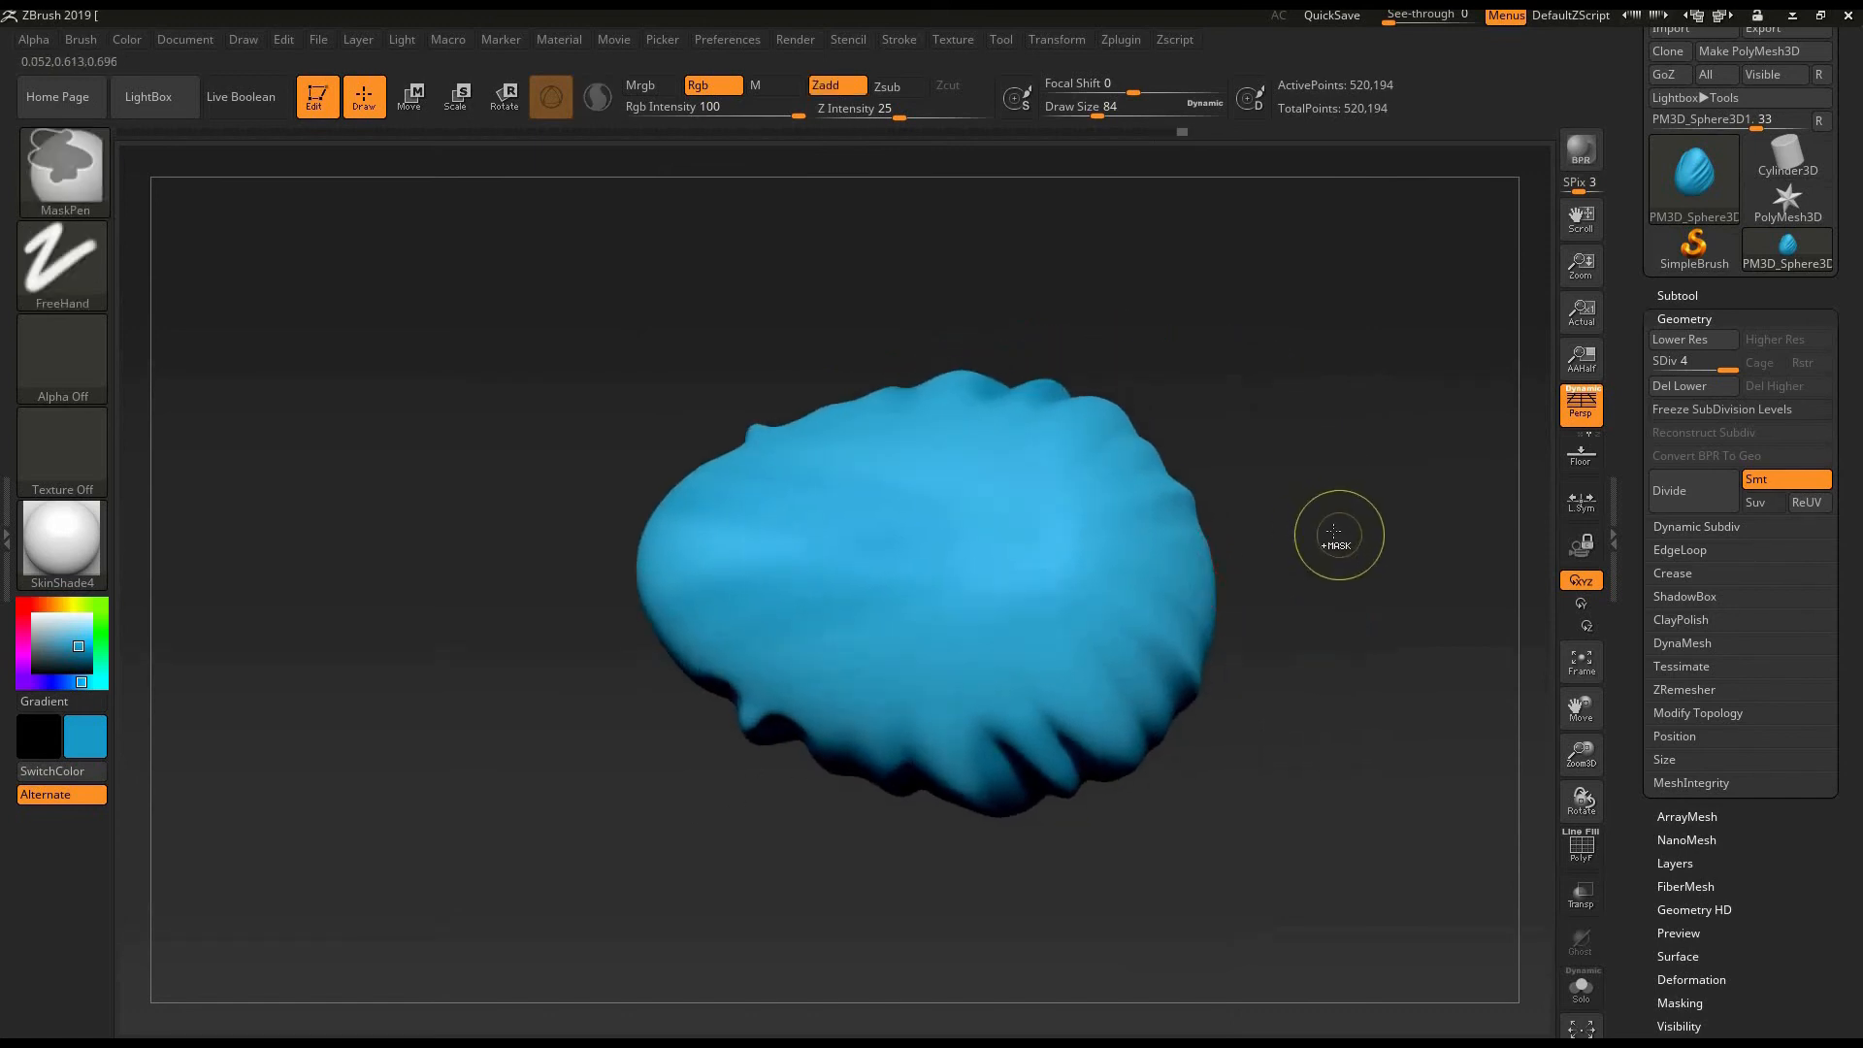
mouse_move(679, 874)
left_mouse_down()
mouse_move(1044, 625)
mouse_move(1010, 616)
mouse_move(1177, 541)
mouse_move(621, 797)
left_mouse_up()
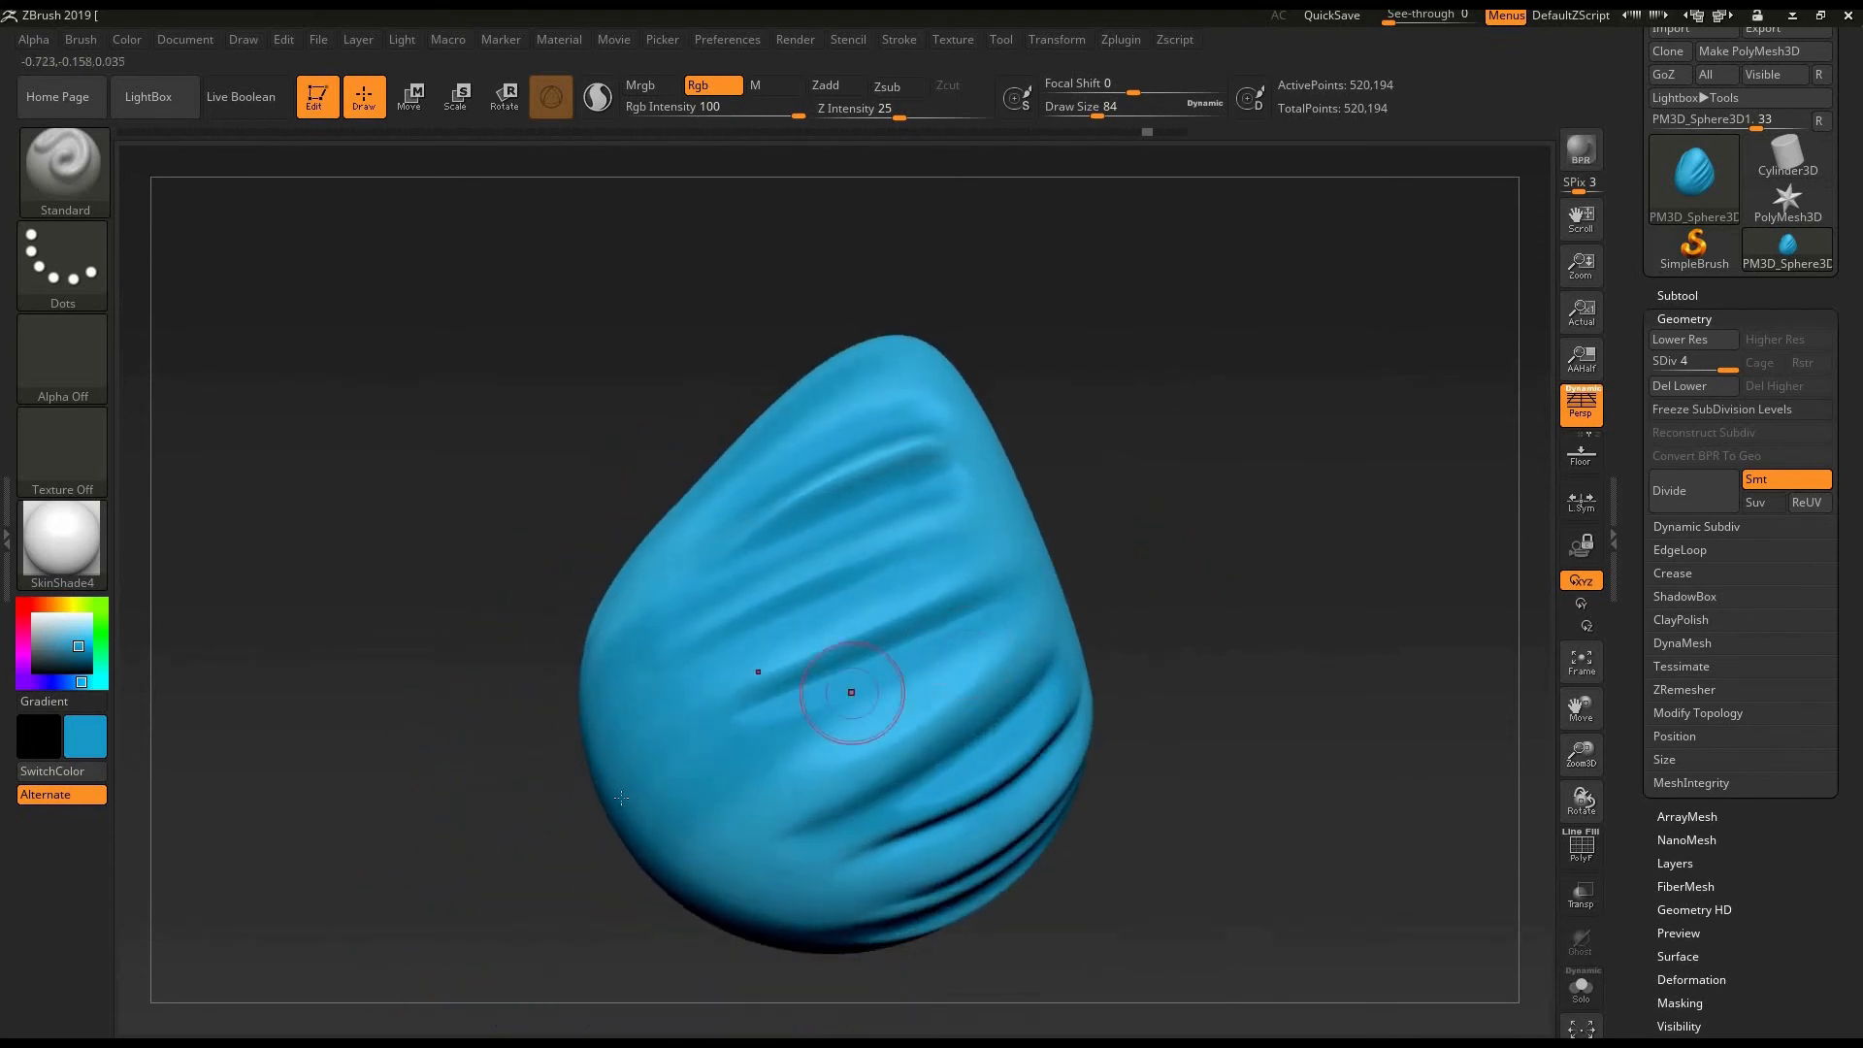
key("shift")
left_click_drag(1141, 597, 1155, 563)
left_click_drag(1268, 531, 836, 213)
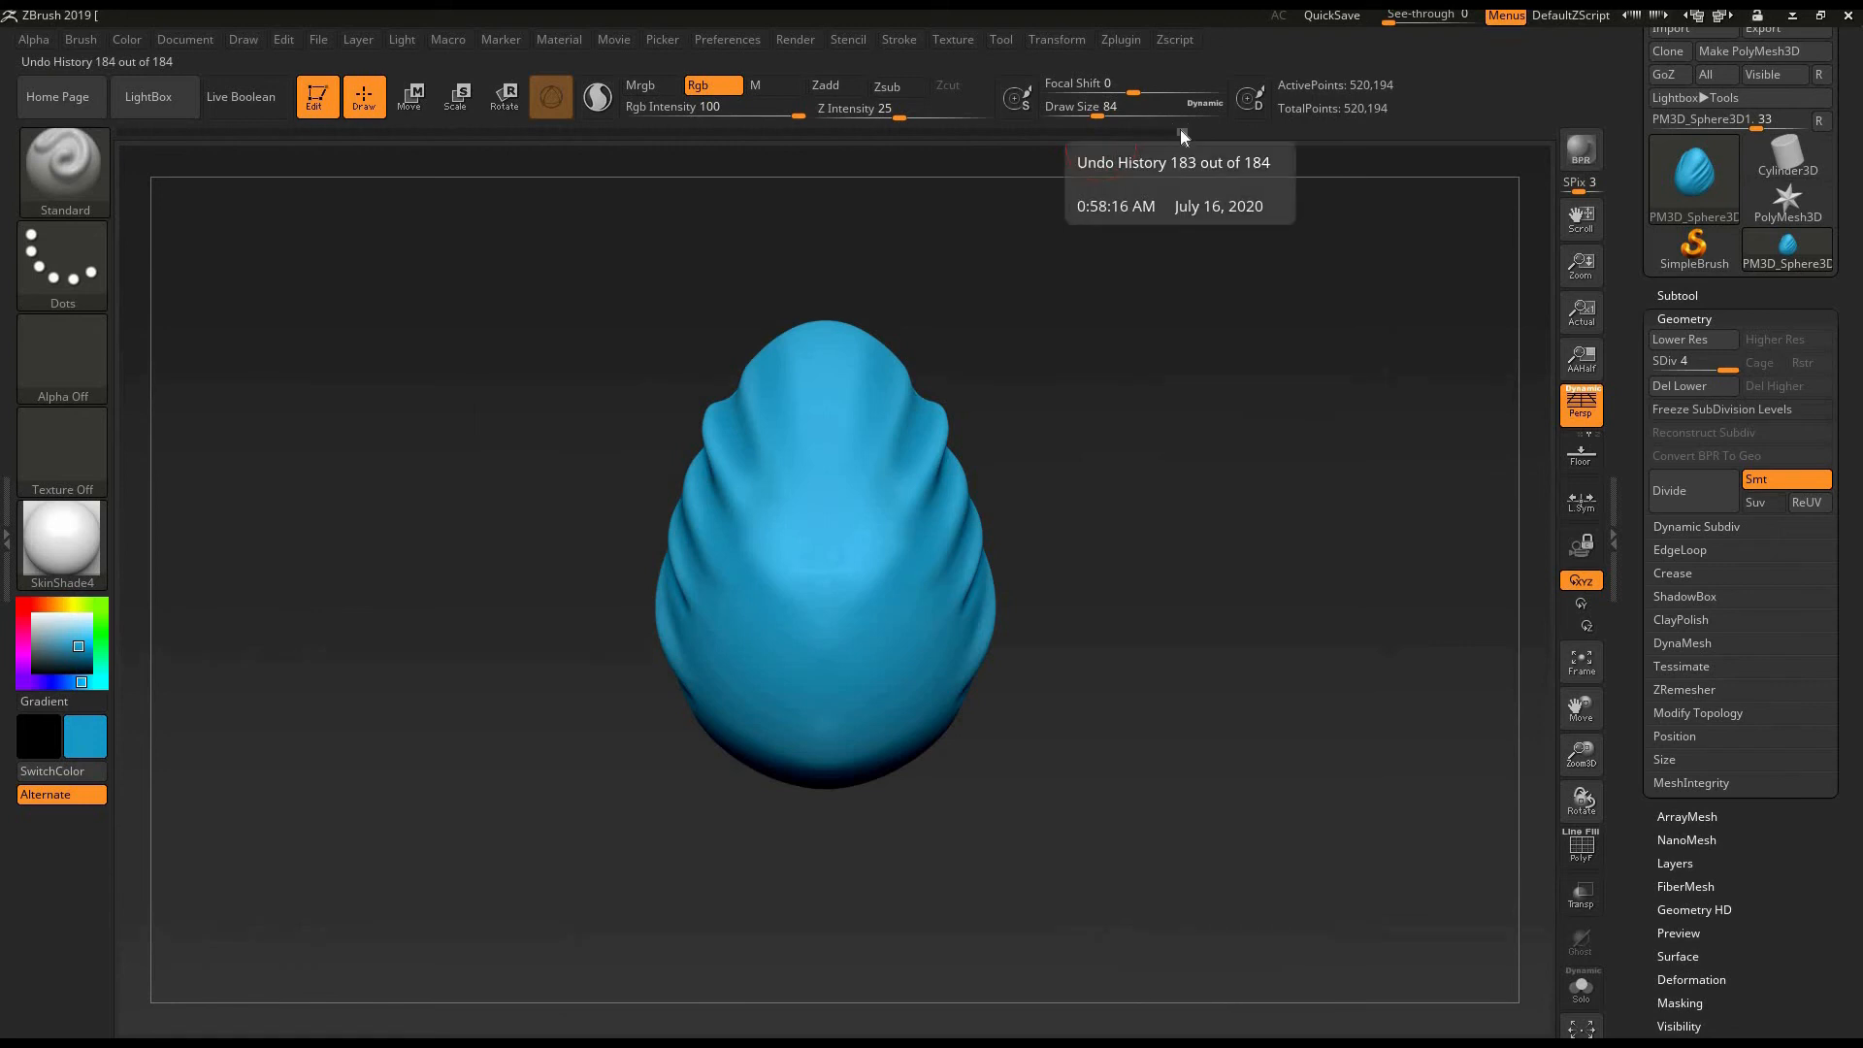
- Review earlier stages of the egg in the undo history and return to the latest state
mouse_move(1181, 131)
left_mouse_down()
mouse_move(806, 177)
mouse_move(1213, 176)
mouse_move(1172, 174)
left_mouse_up()
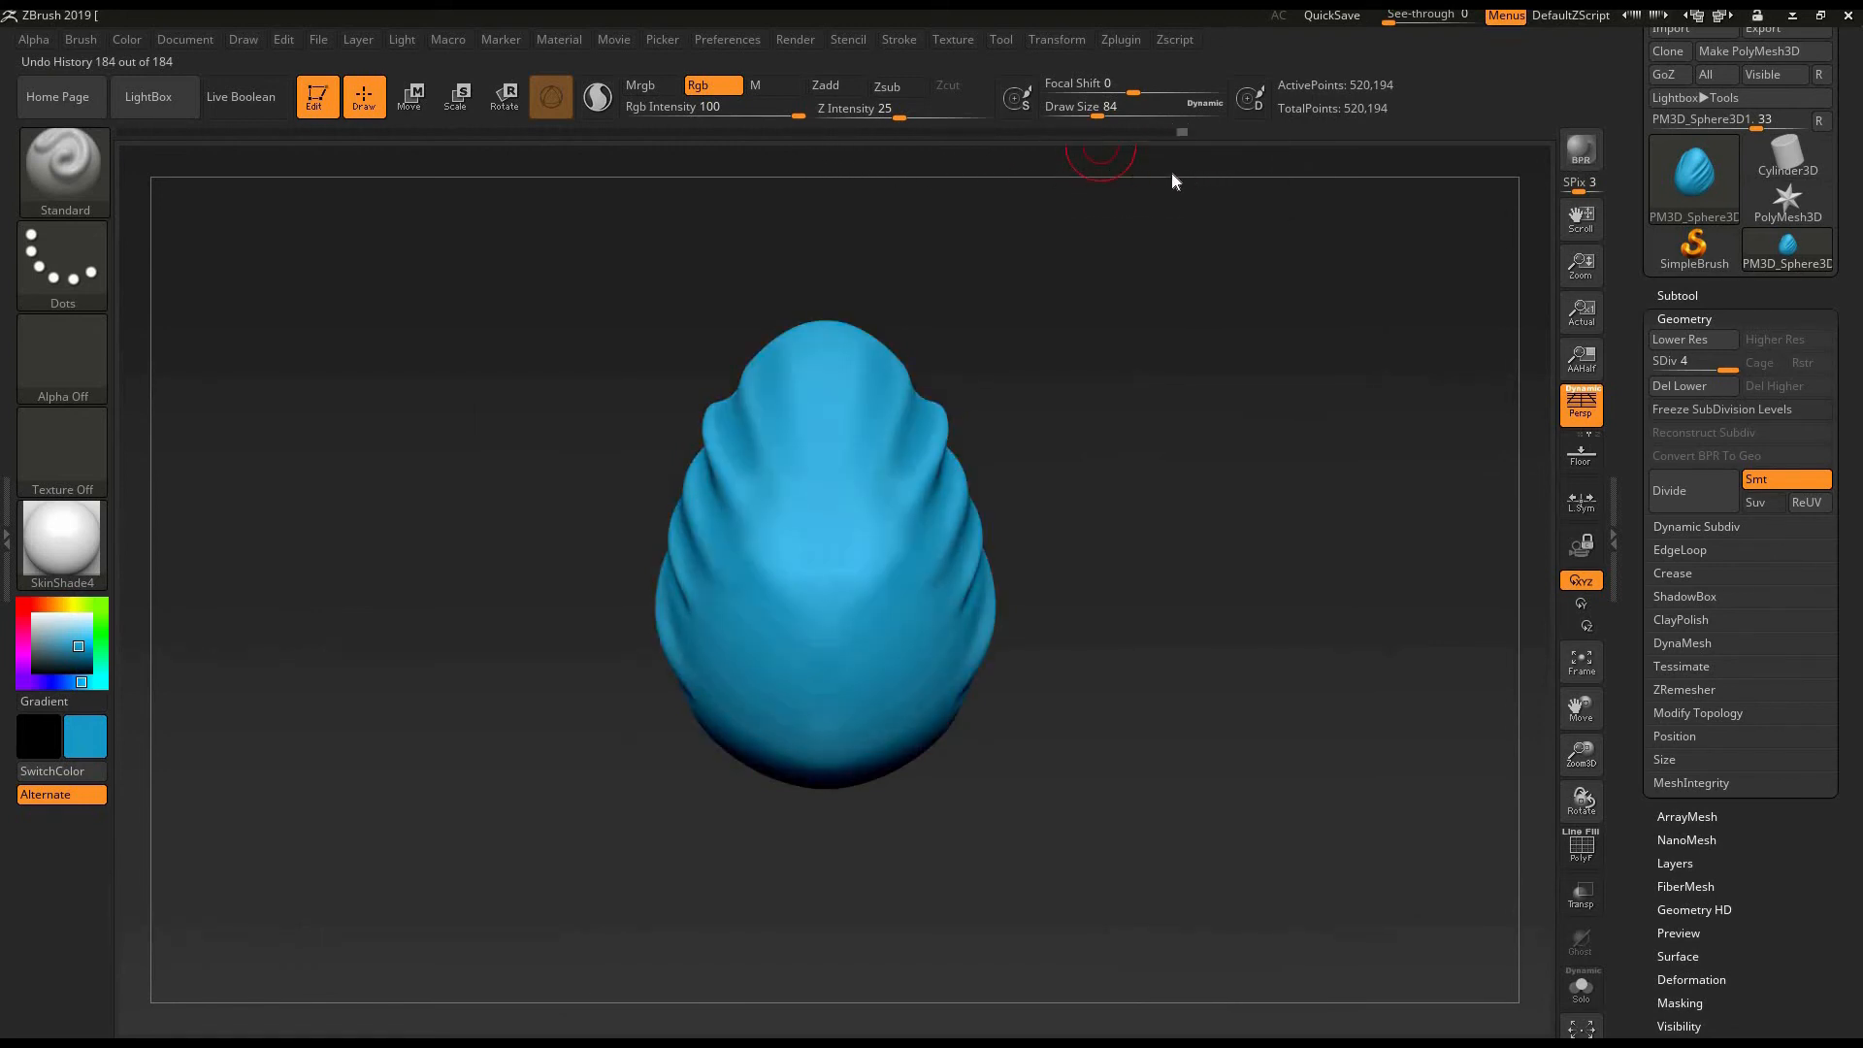
mouse_move(1046, 186)
left_mouse_down()
mouse_move(893, 190)
mouse_move(542, 255)
left_mouse_up()
left_click_drag(351, 301, 526, 302)
mouse_move(848, 302)
left_mouse_down()
mouse_move(1193, 304)
mouse_move(1220, 335)
left_mouse_up()
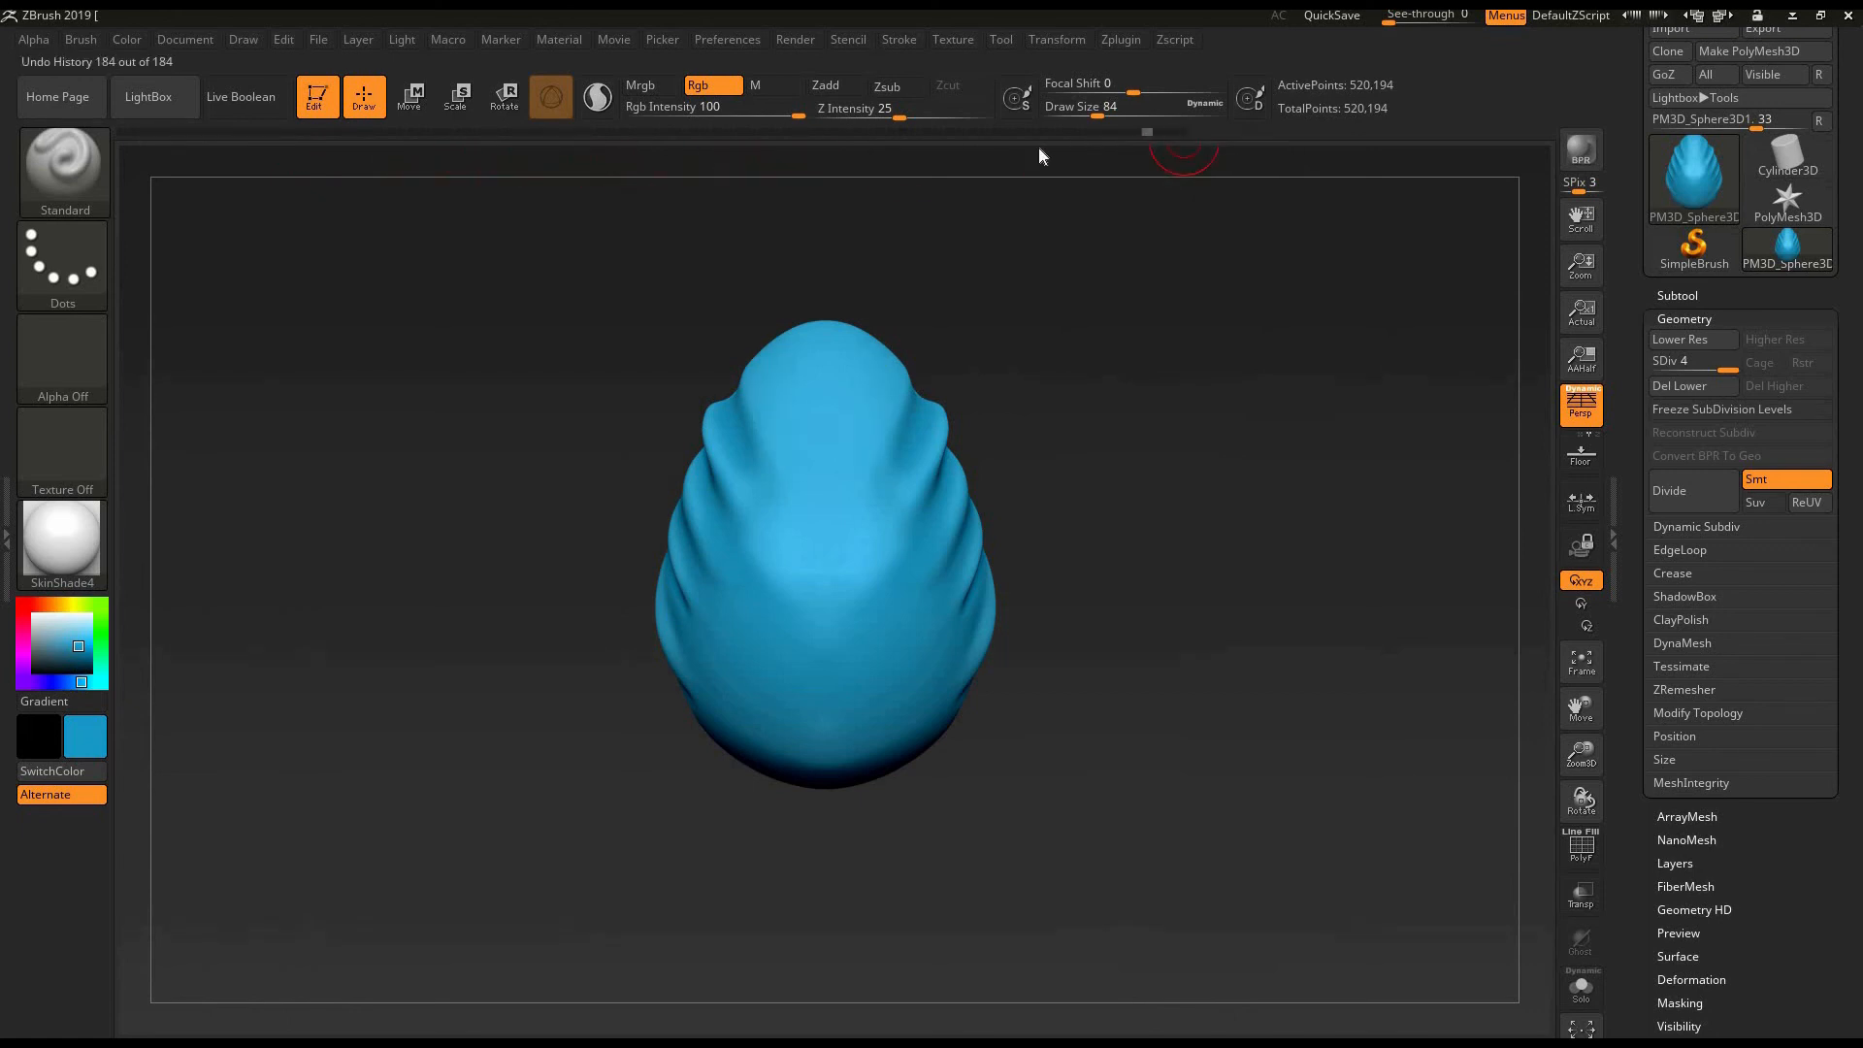
left_click_drag(924, 173, 491, 241)
mouse_move(251, 243)
left_mouse_down()
mouse_move(108, 237)
mouse_move(705, 217)
left_mouse_up()
left_click_drag(934, 199, 1236, 165)
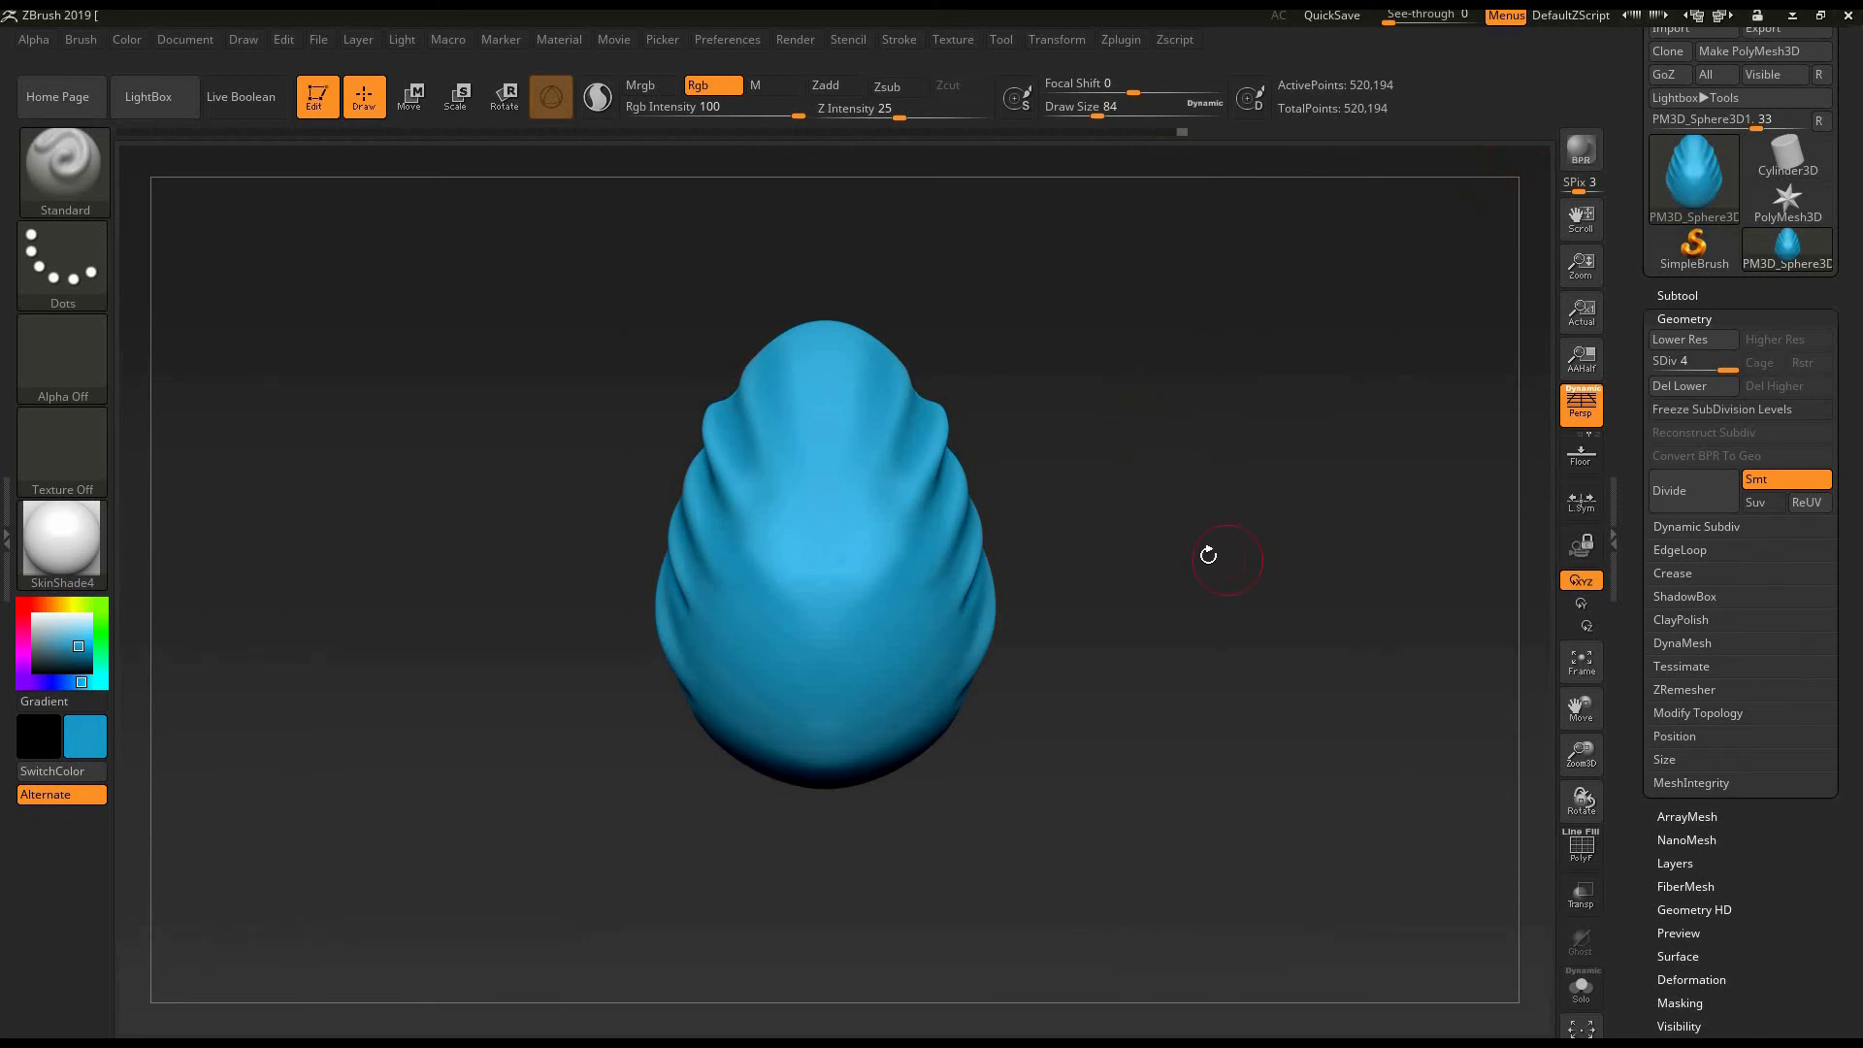
left_click_drag(1162, 534, 1122, 140)
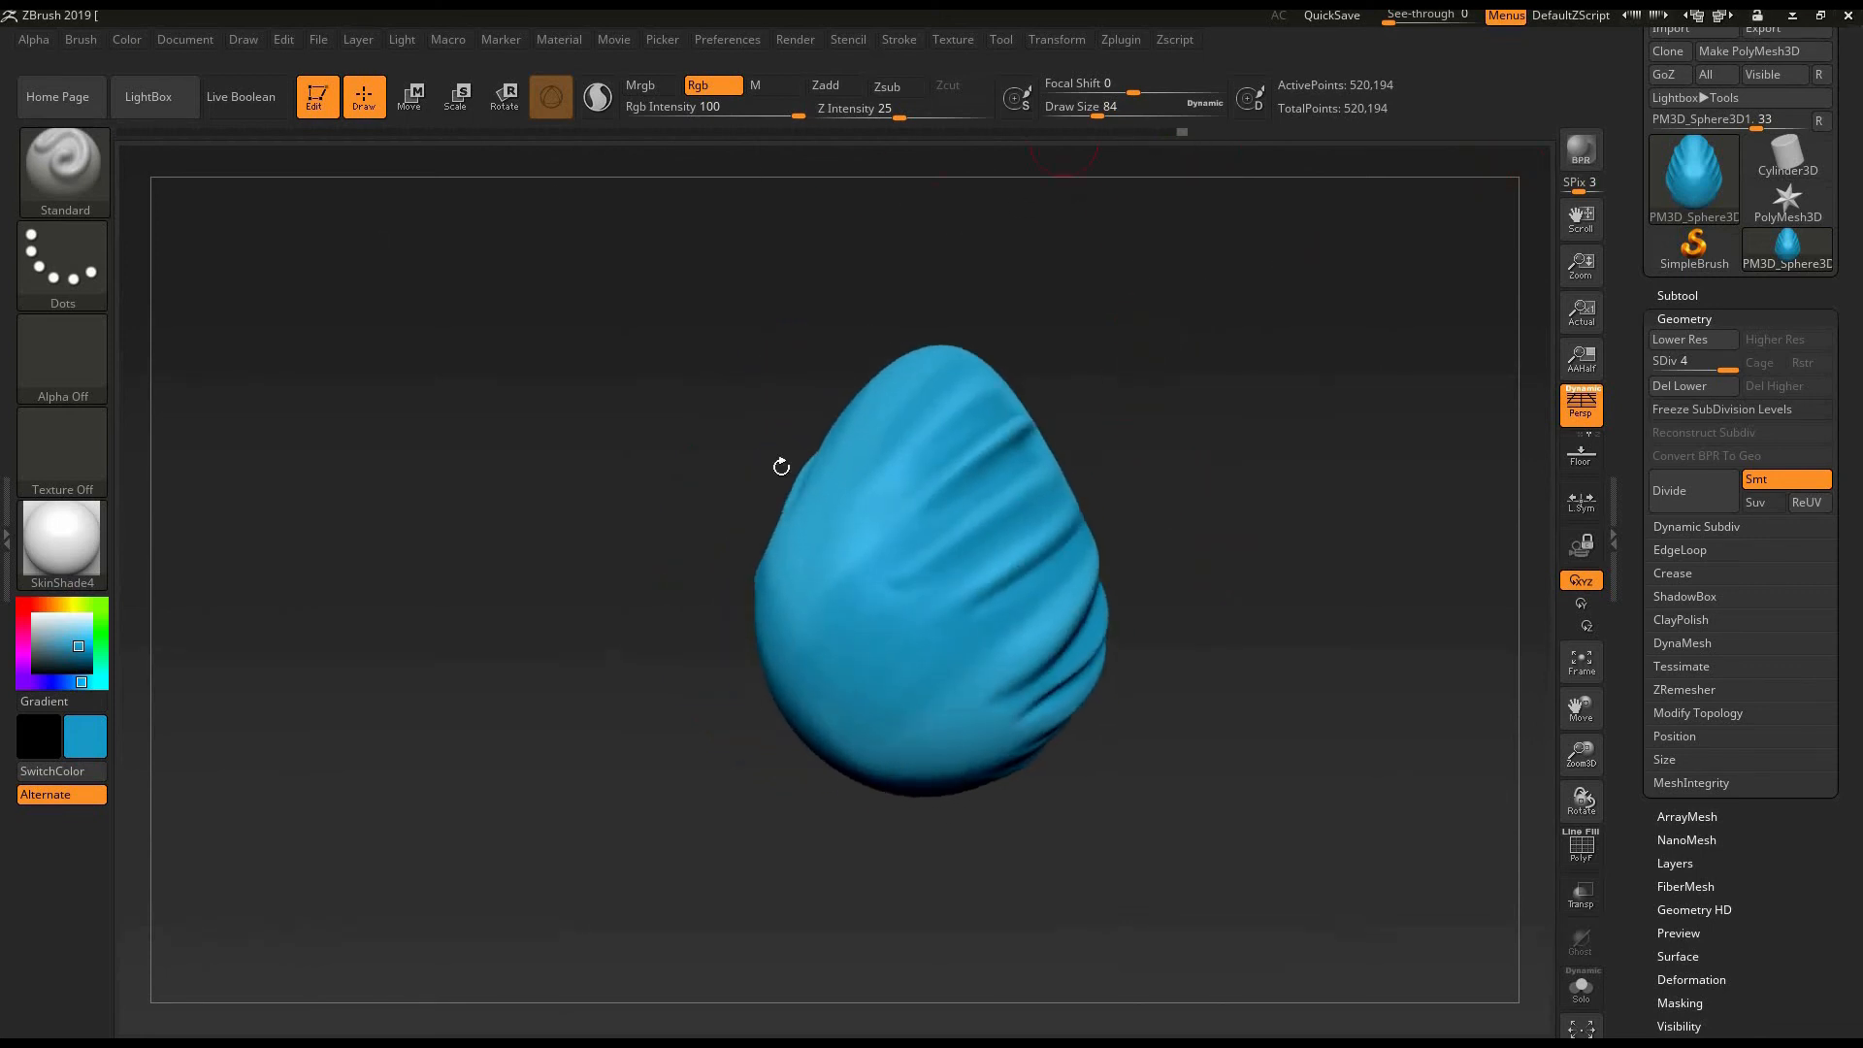
left_click_drag(657, 499, 1090, 482)
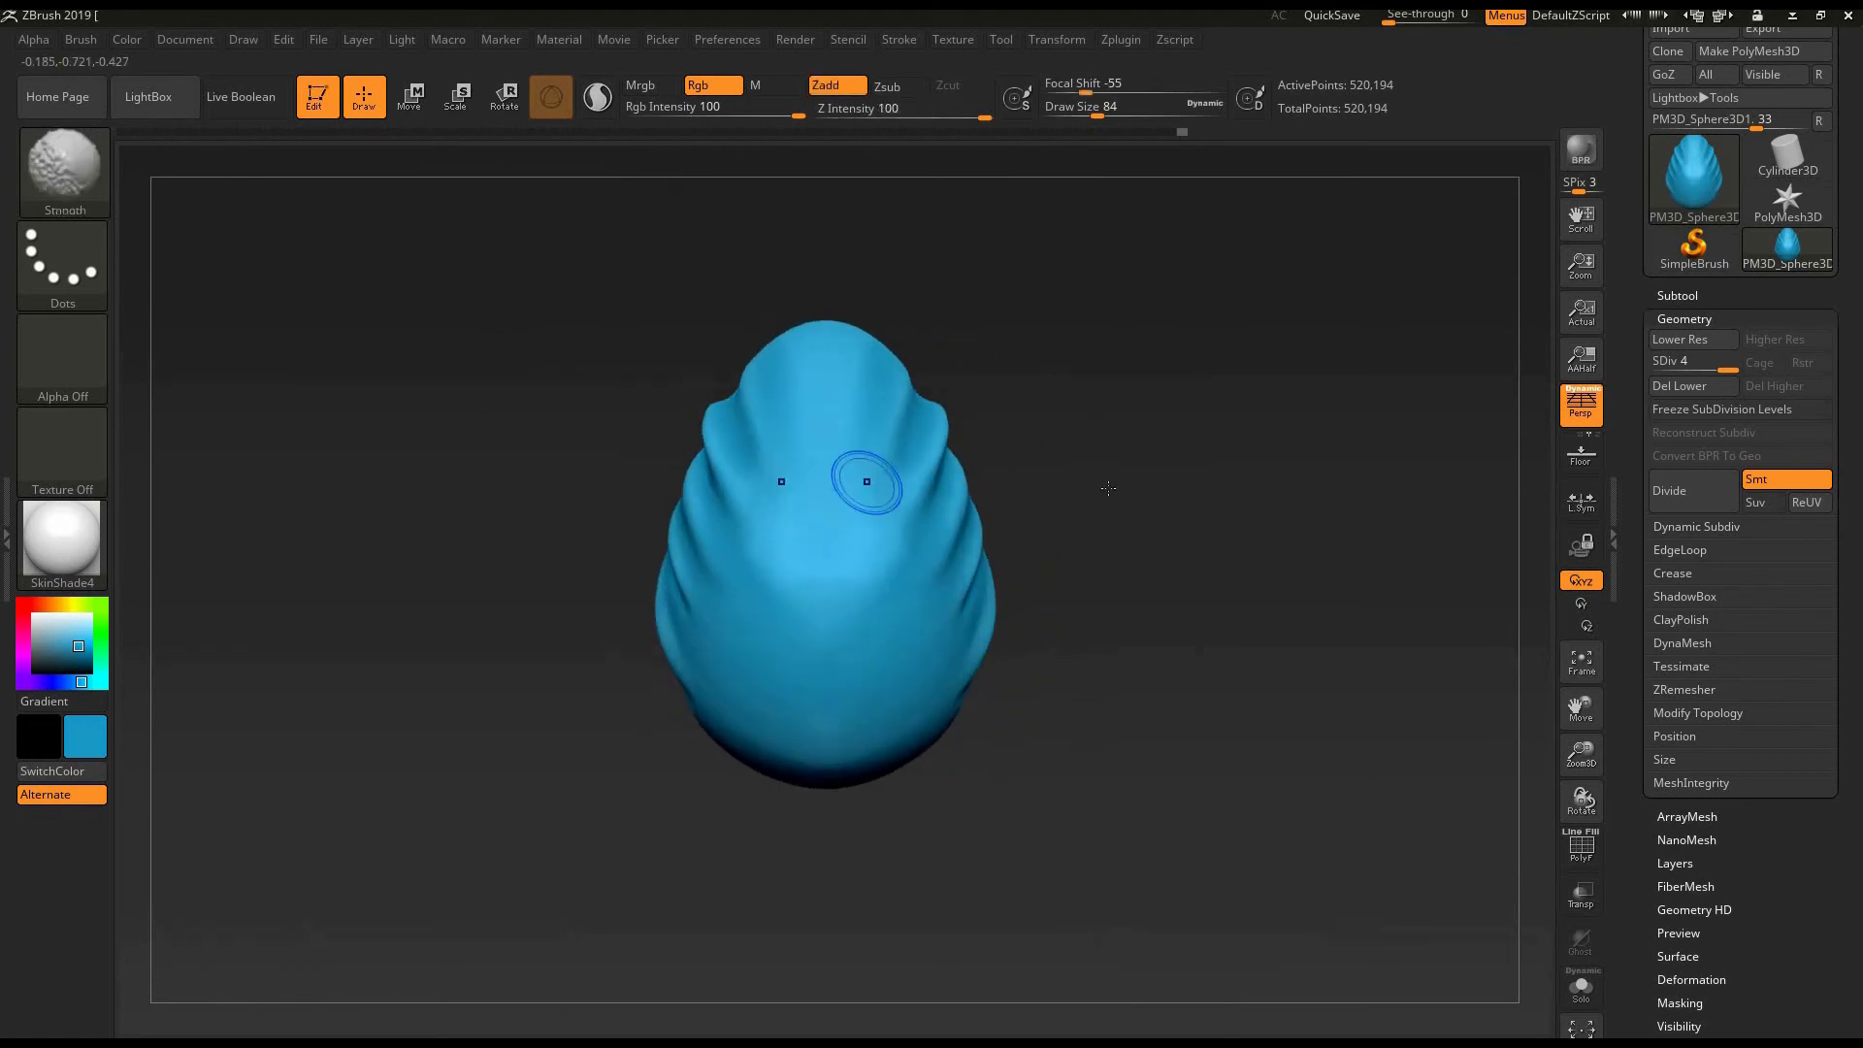
left_click_drag(946, 302, 635, 197)
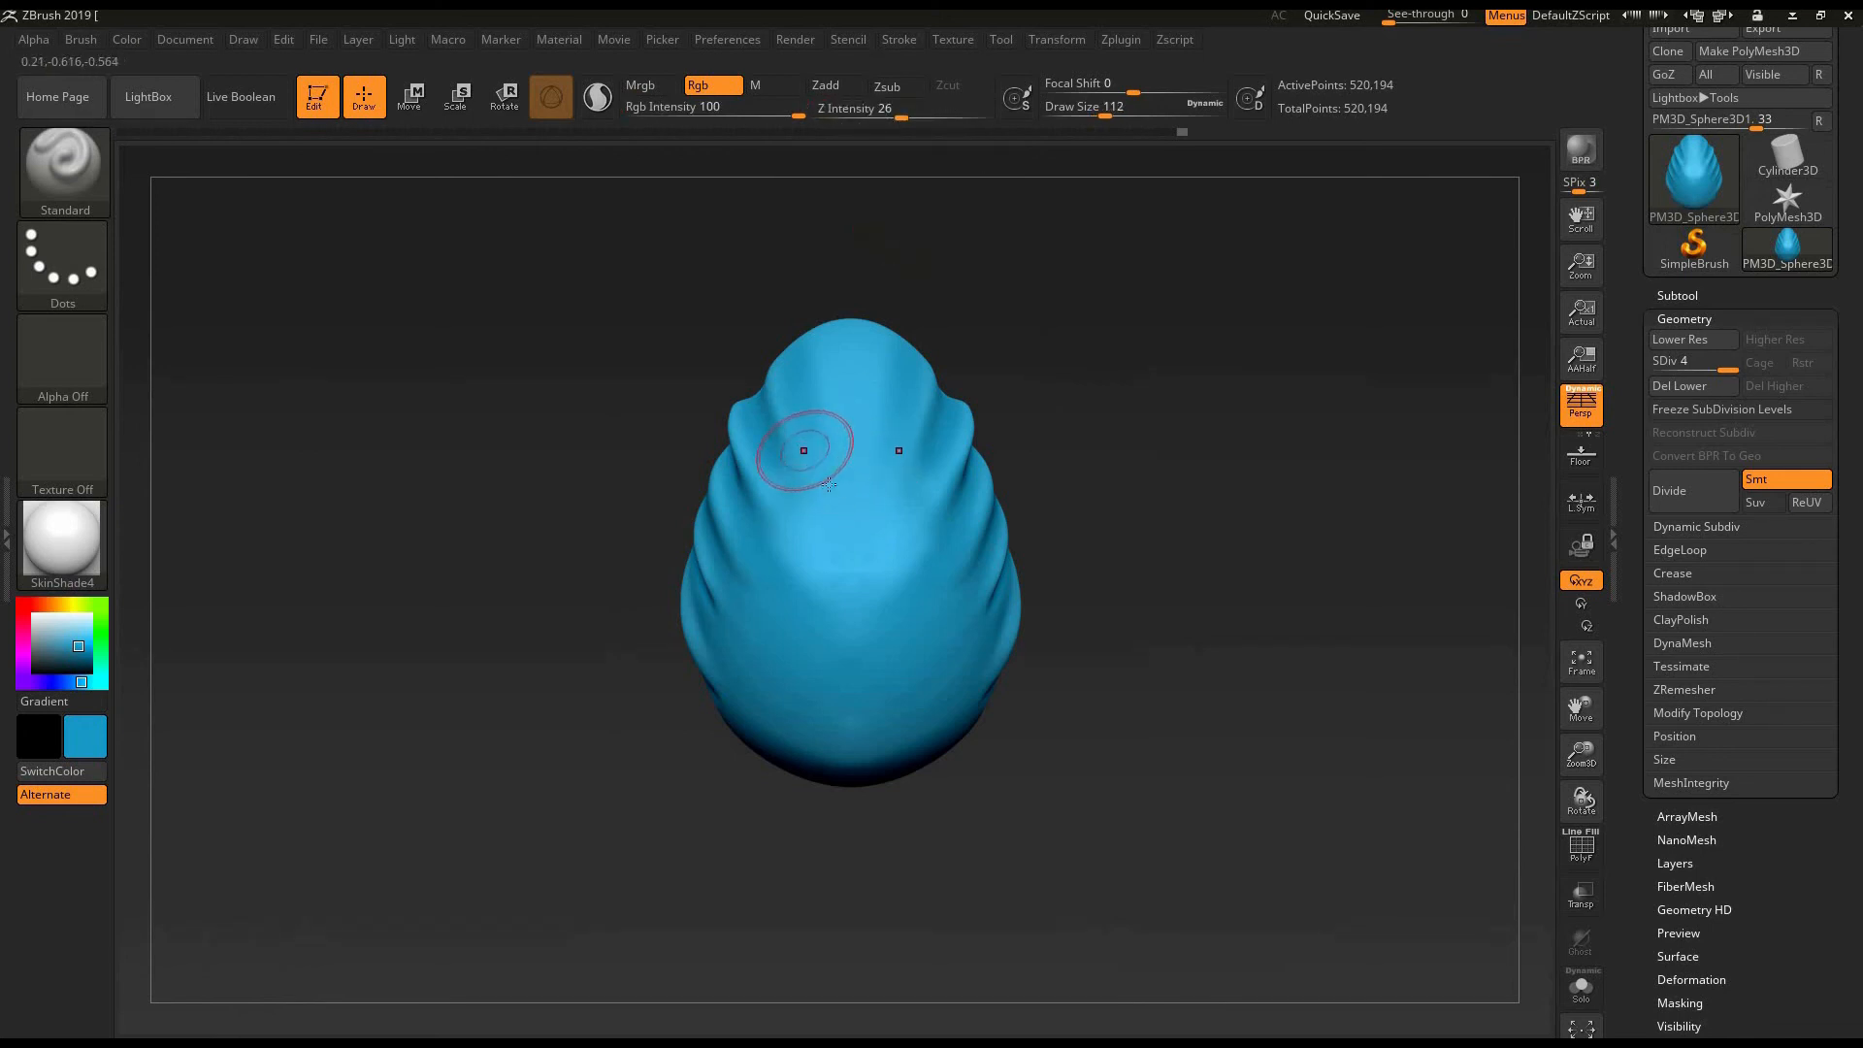
- Enlarge the Standard brush to draw size 120, try a colour stroke beside the egg's upper fold and undo it
key("bracketright")
left_click_drag(826, 506, 823, 546)
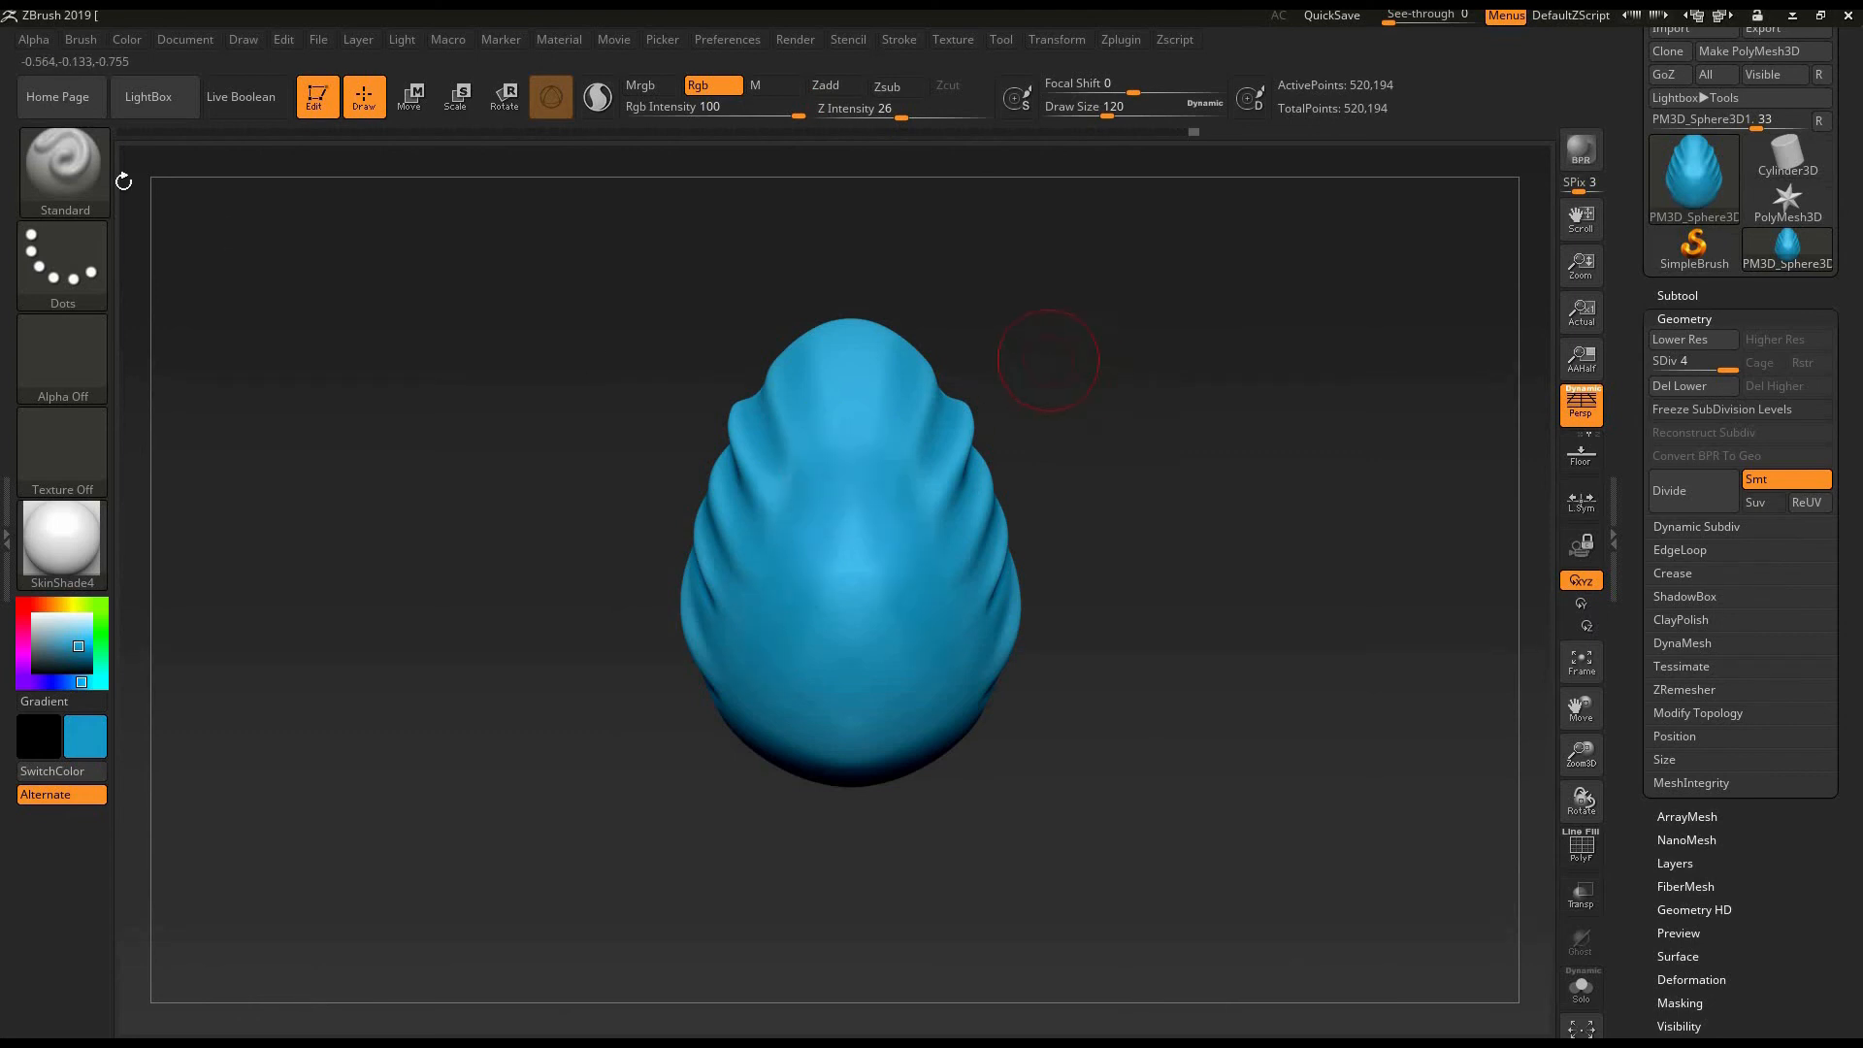
key("ctrl+z")
- Switch to the ClayBuildup brush, try a stroke on the egg's front and undo it
key("b")
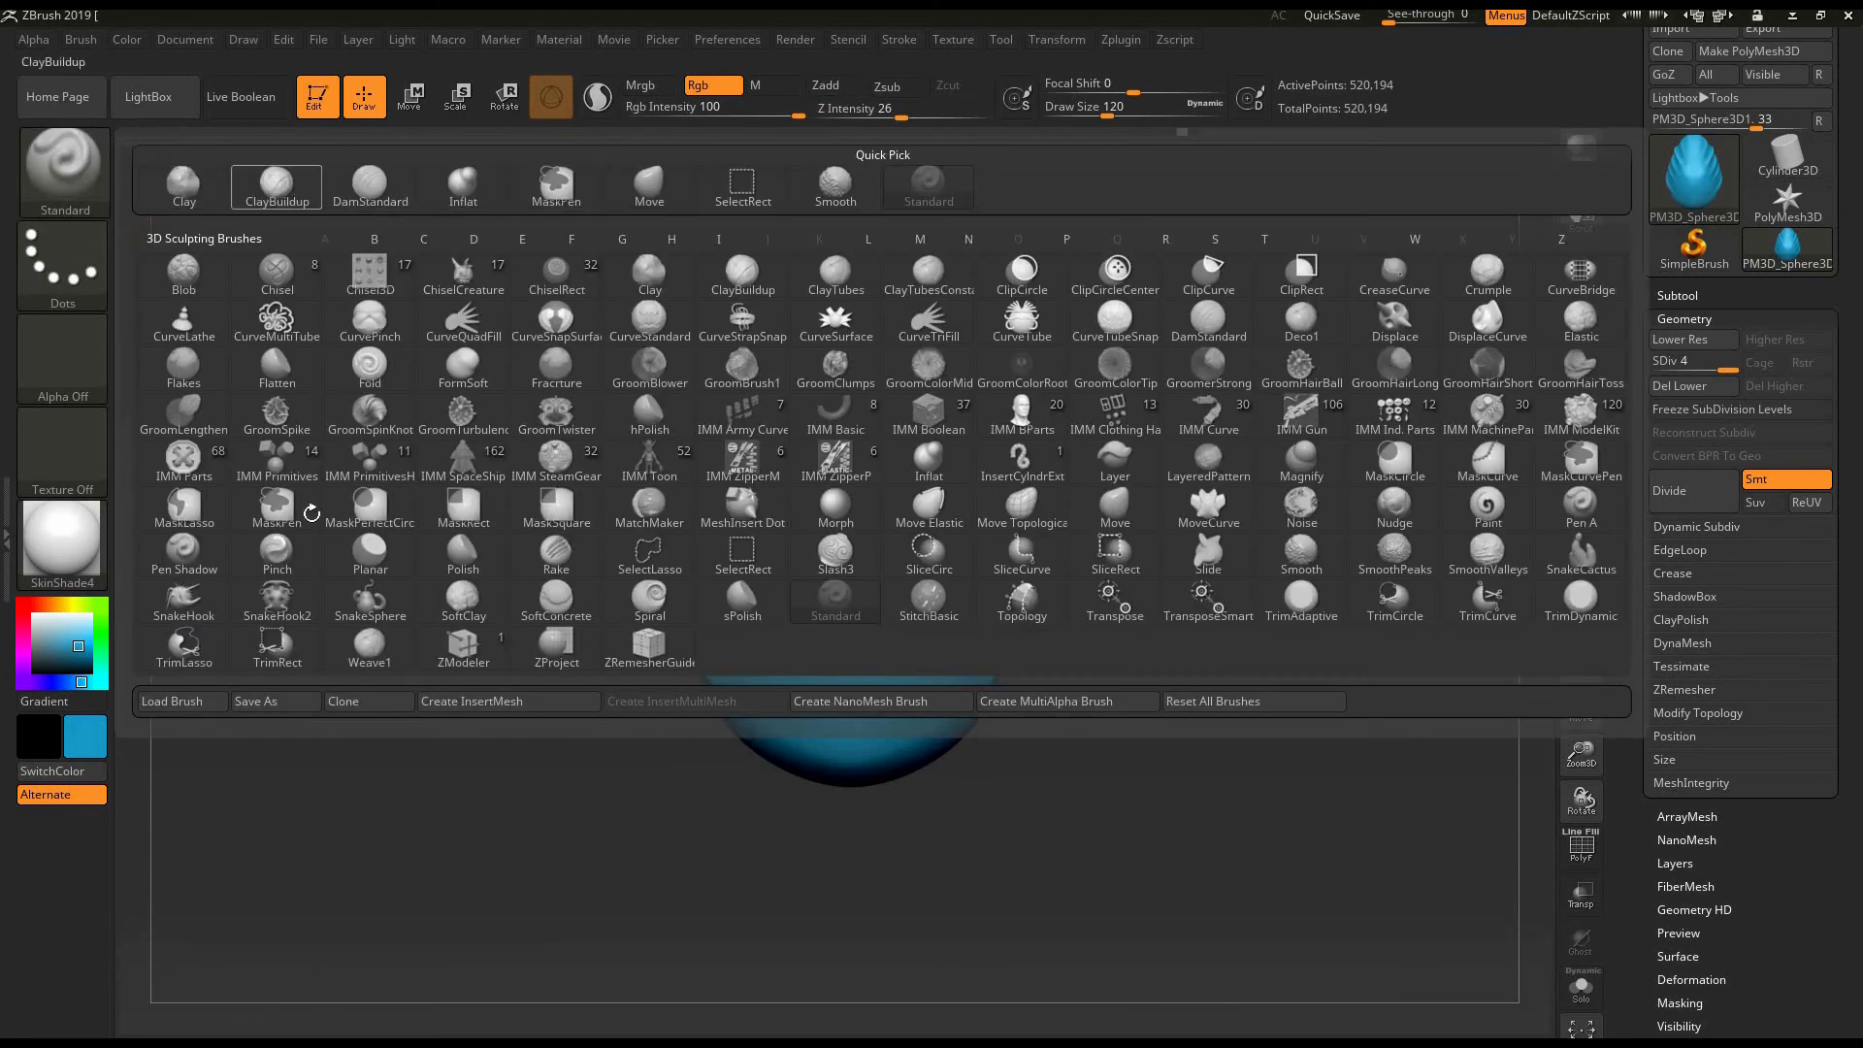
key("c")
key("b")
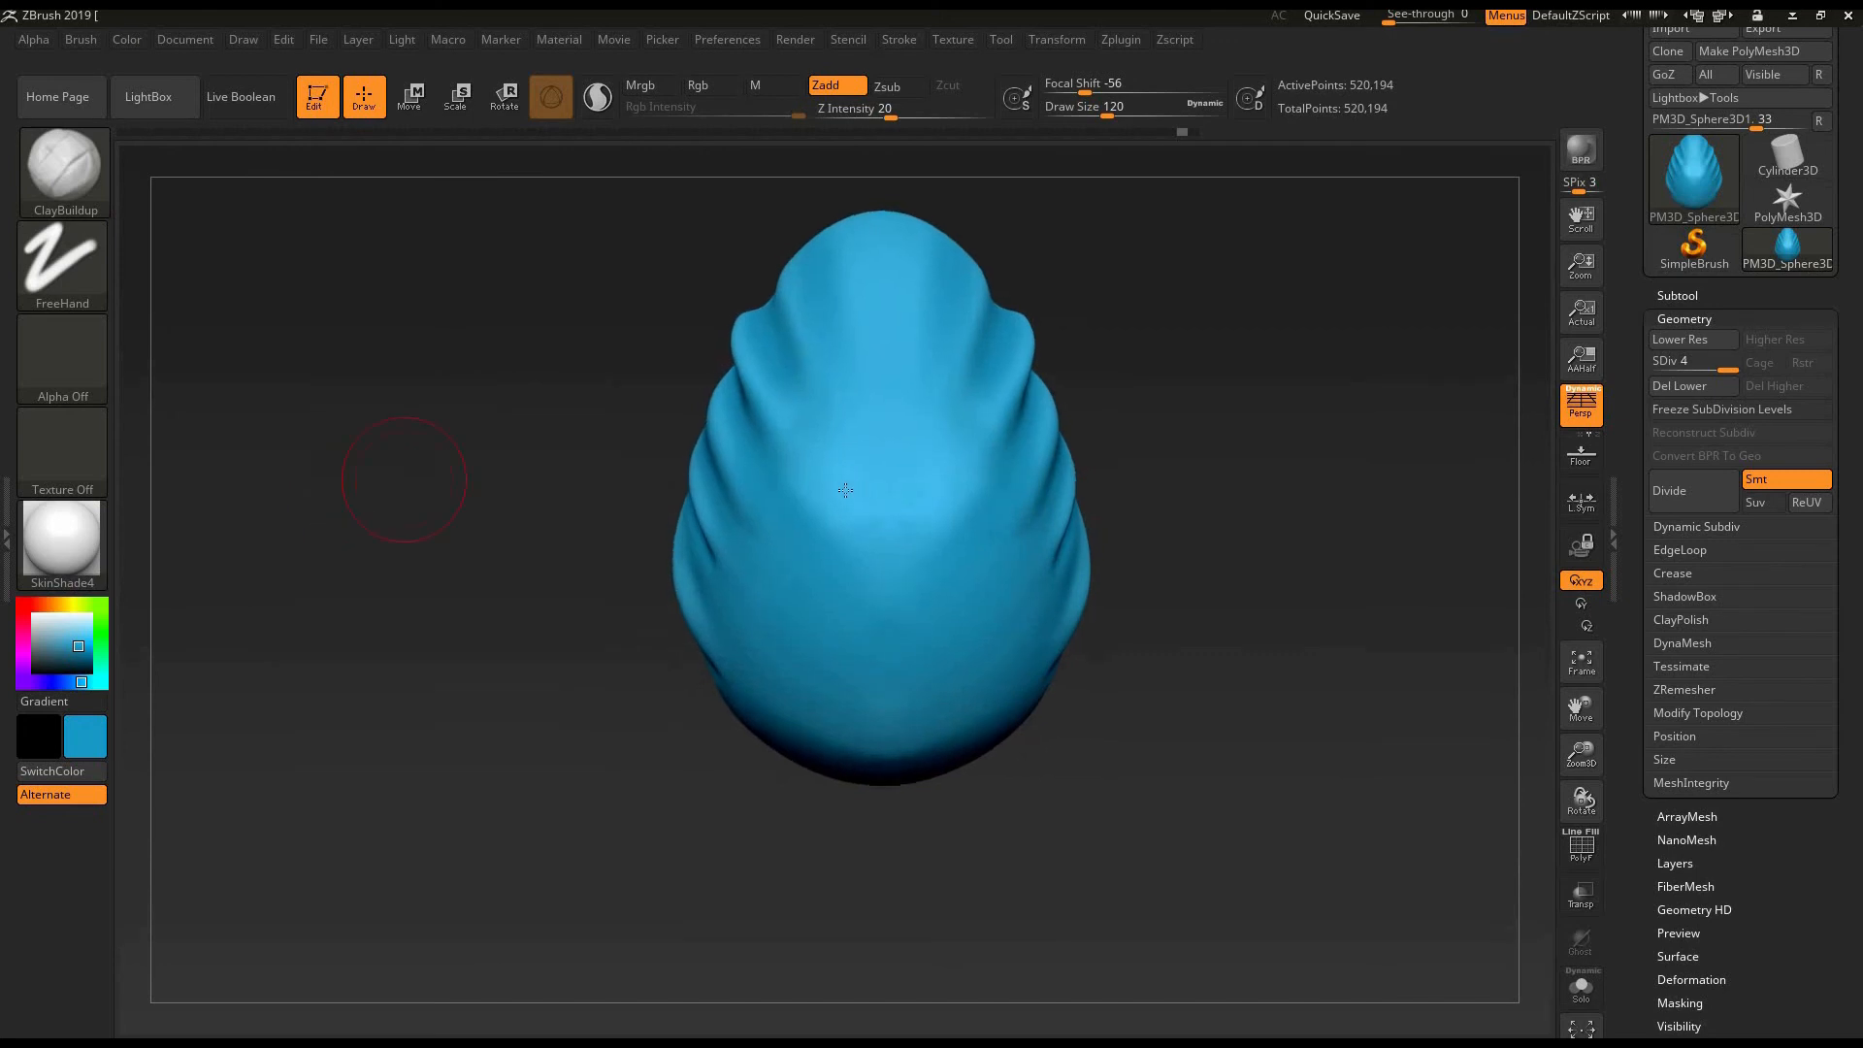
left_click_drag(773, 553, 741, 660)
key("ctrl+z")
- Set the ClayBuildup Z Intensity to 100 and sculpt long downward strokes on both sides of the egg's front
left_click_drag(912, 116, 945, 117)
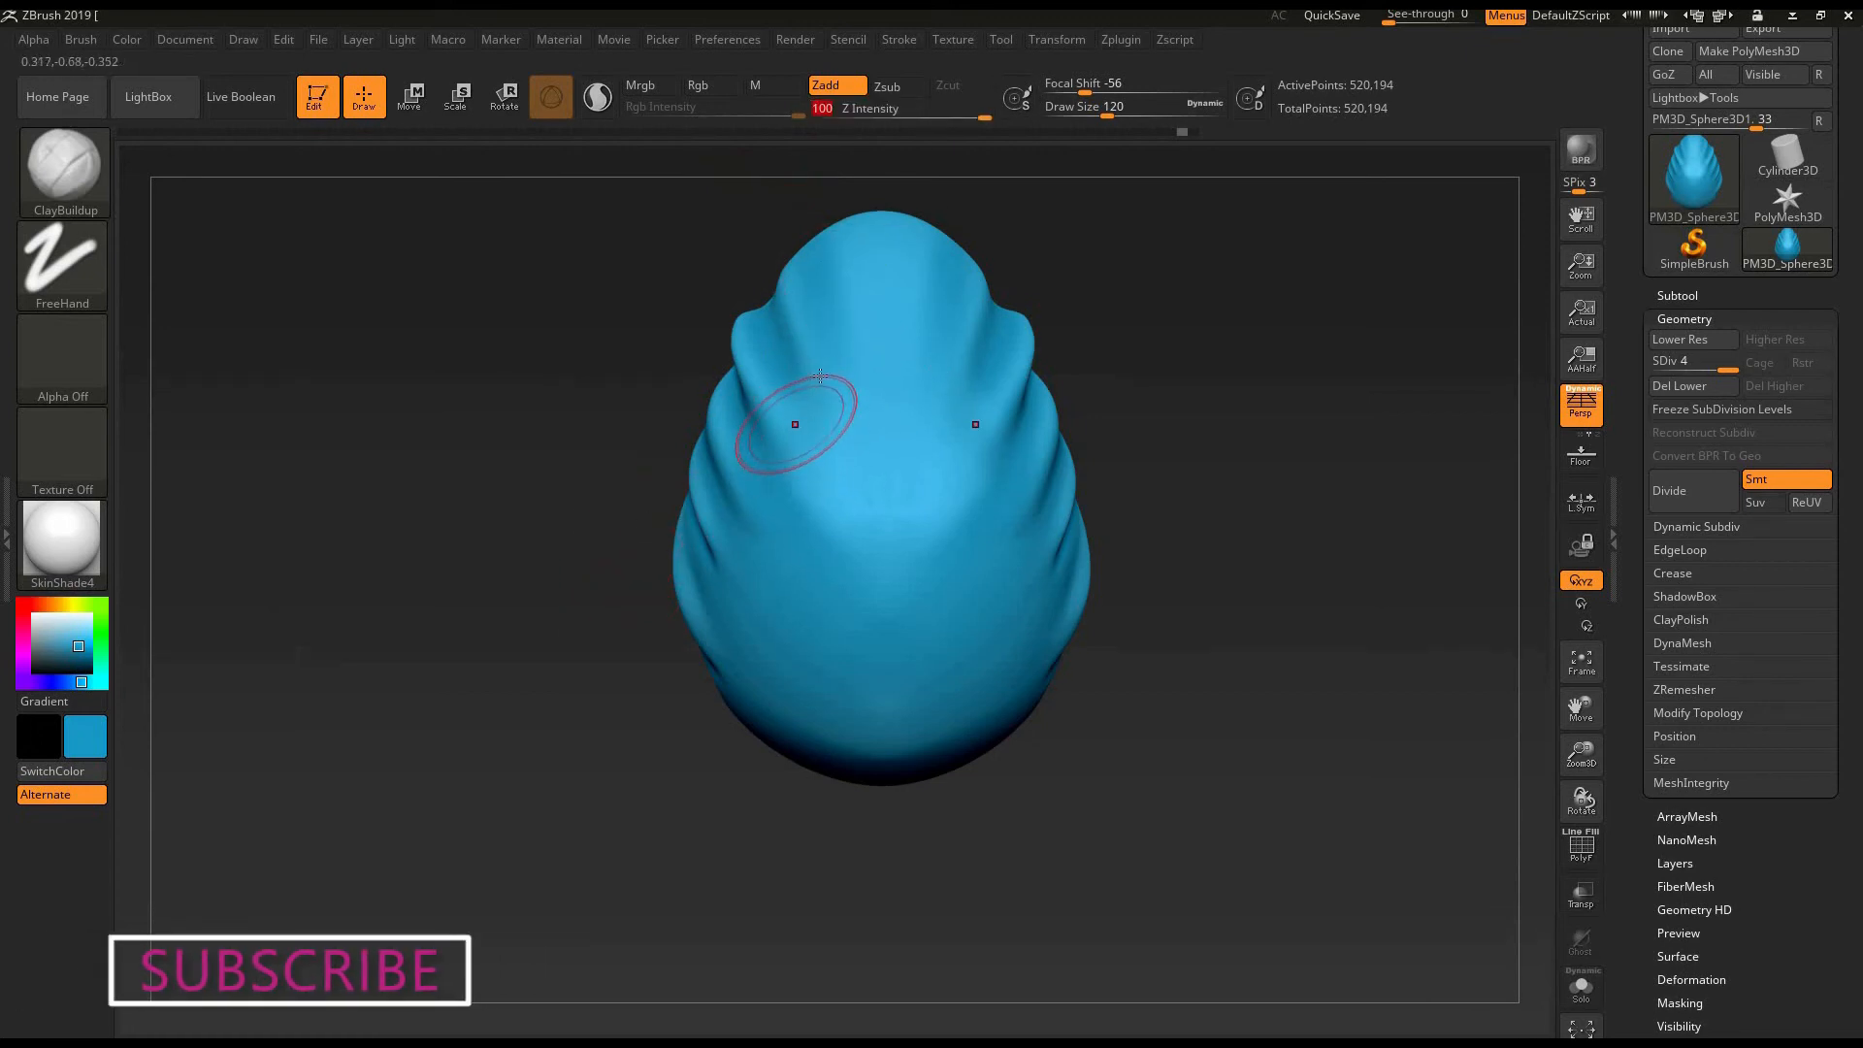
left_click_drag(789, 436, 747, 630)
left_click_drag(825, 400, 739, 640)
left_click_drag(816, 464, 761, 607)
left_click_drag(1102, 342, 1114, 362)
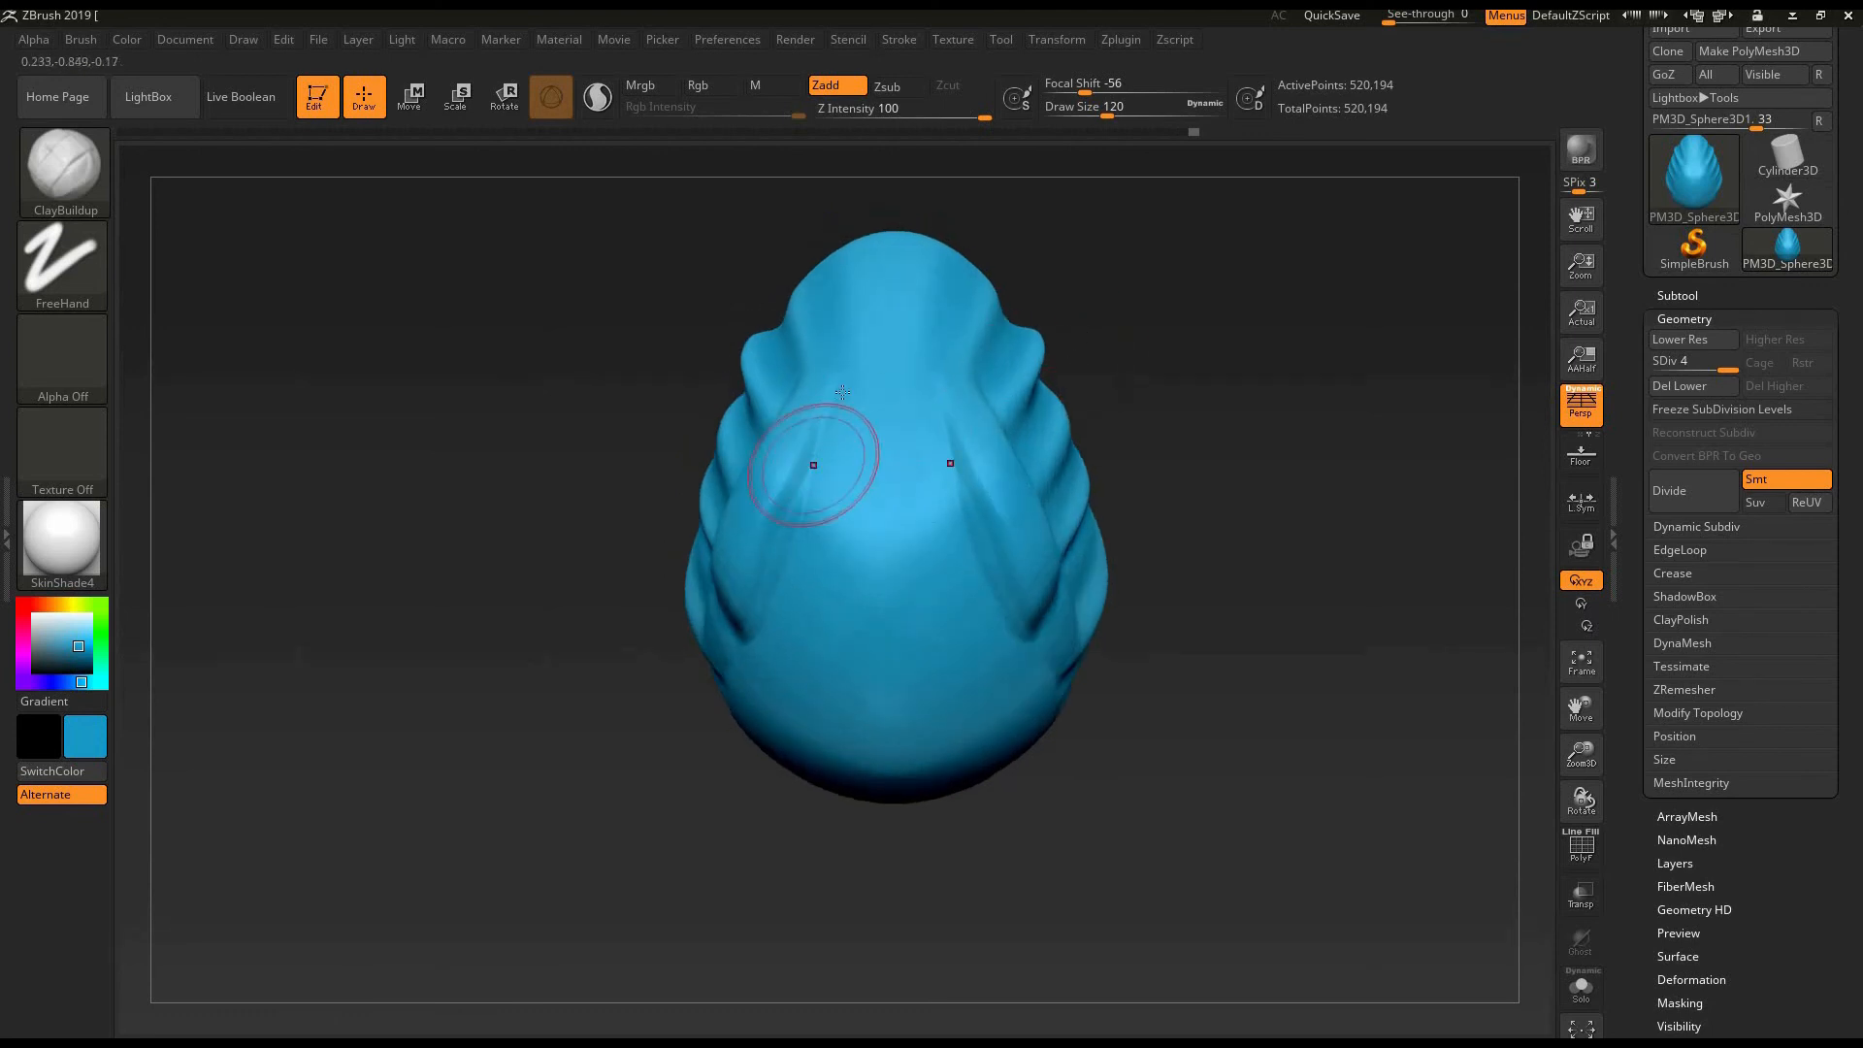
left_click_drag(840, 391, 790, 572)
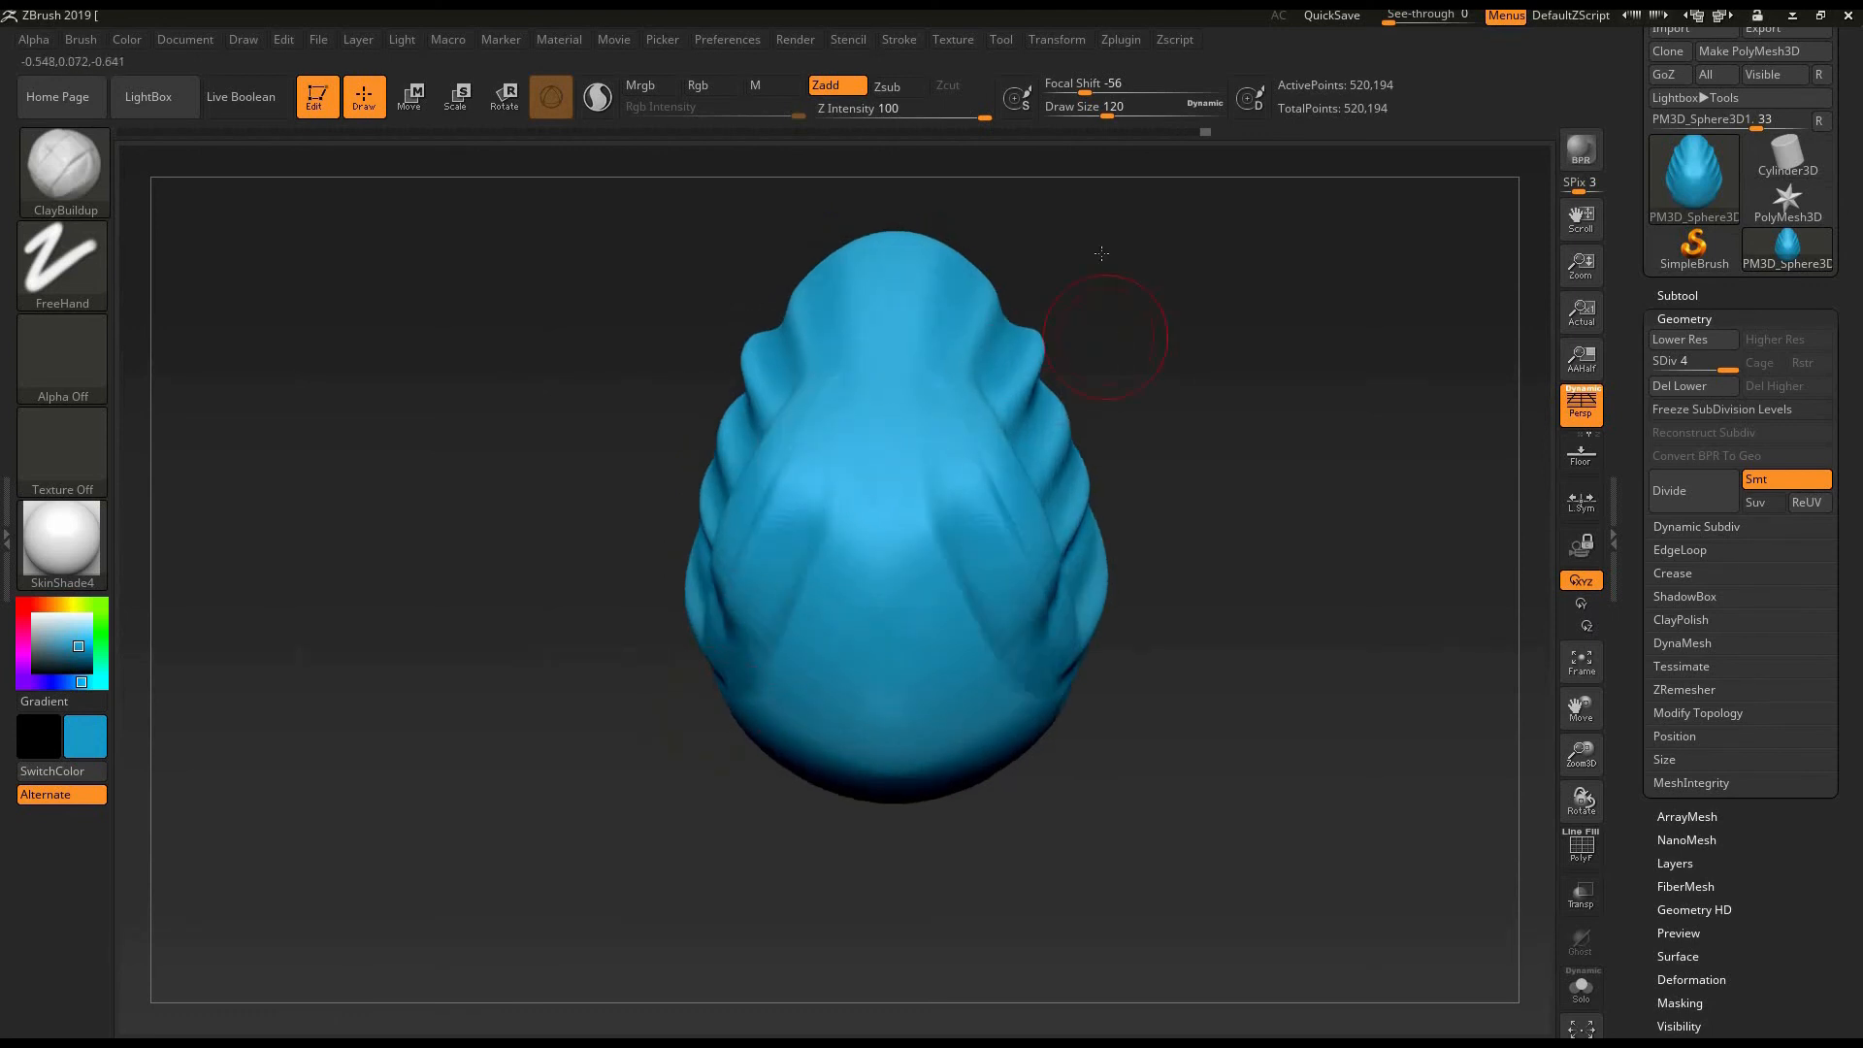
- Sculpt more long ClayBuildup strokes across the folds on the egg's side
left_click_drag(1122, 333, 1009, 328)
left_click_drag(956, 378, 912, 519)
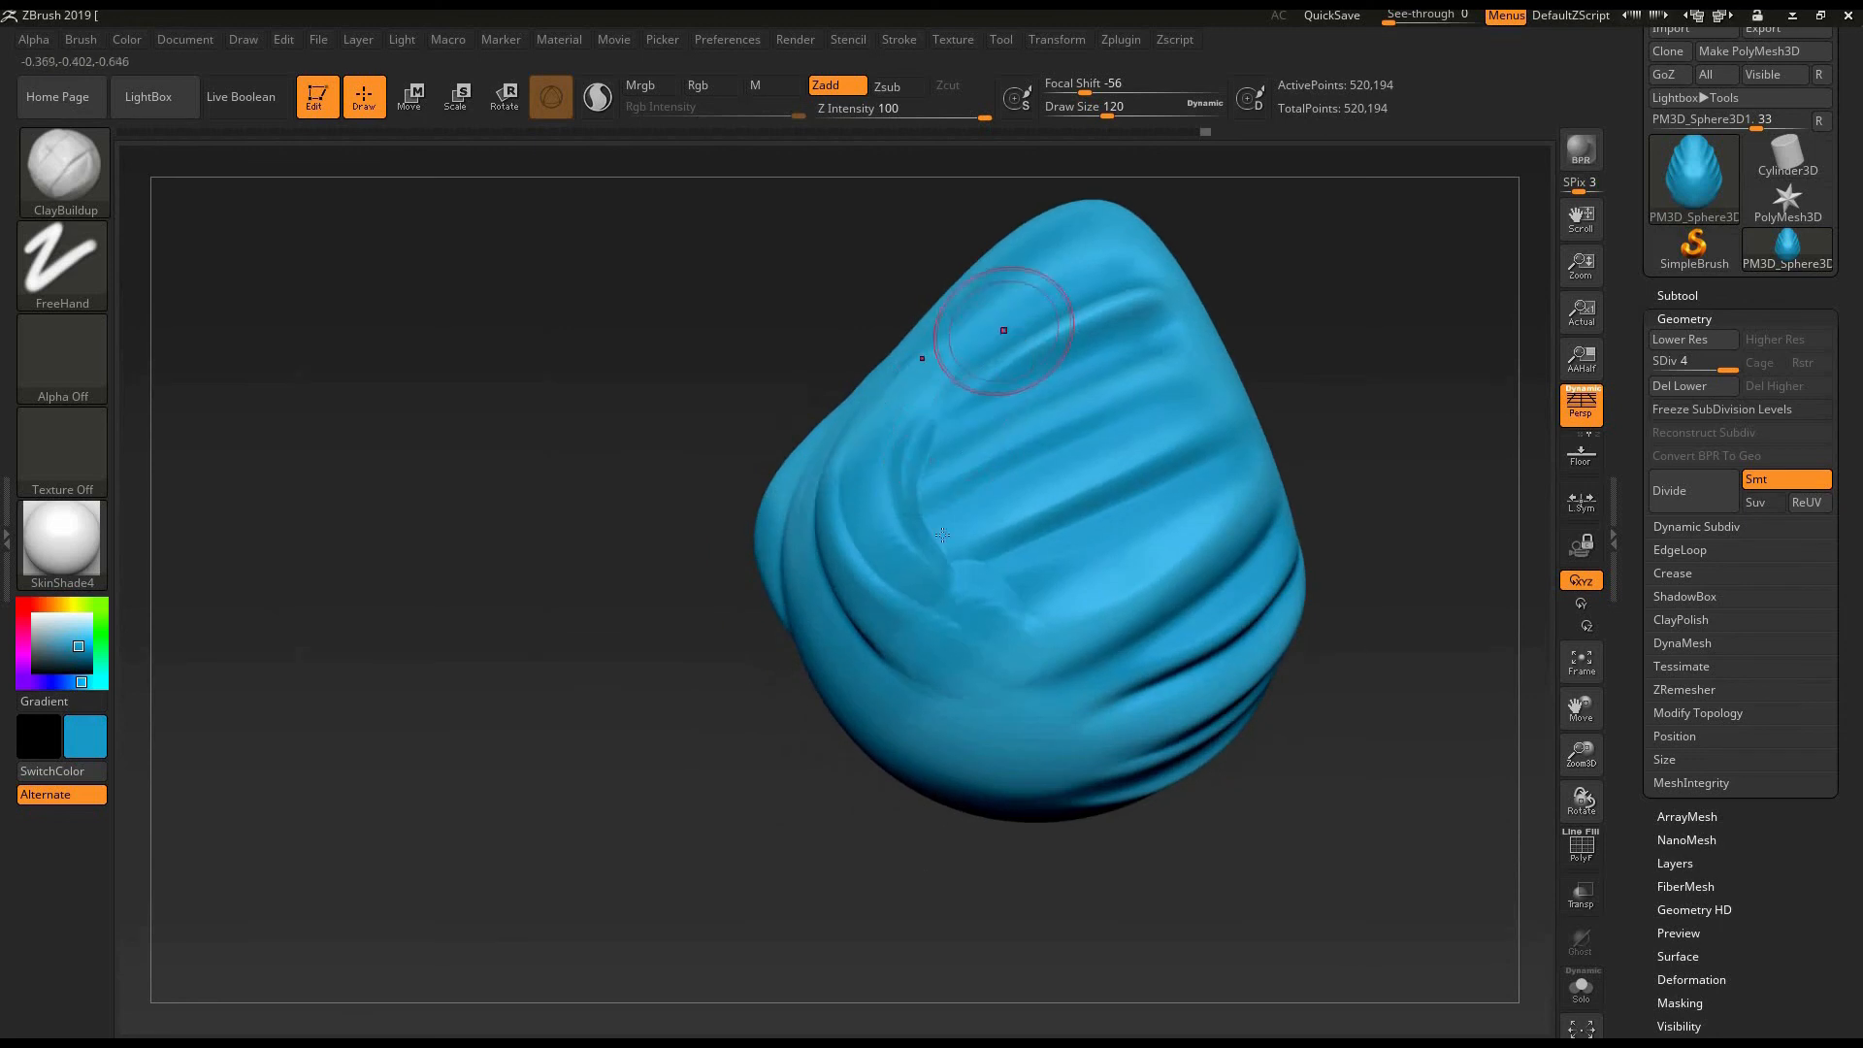
left_click_drag(1002, 329, 927, 591)
left_click_drag(1065, 302, 901, 641)
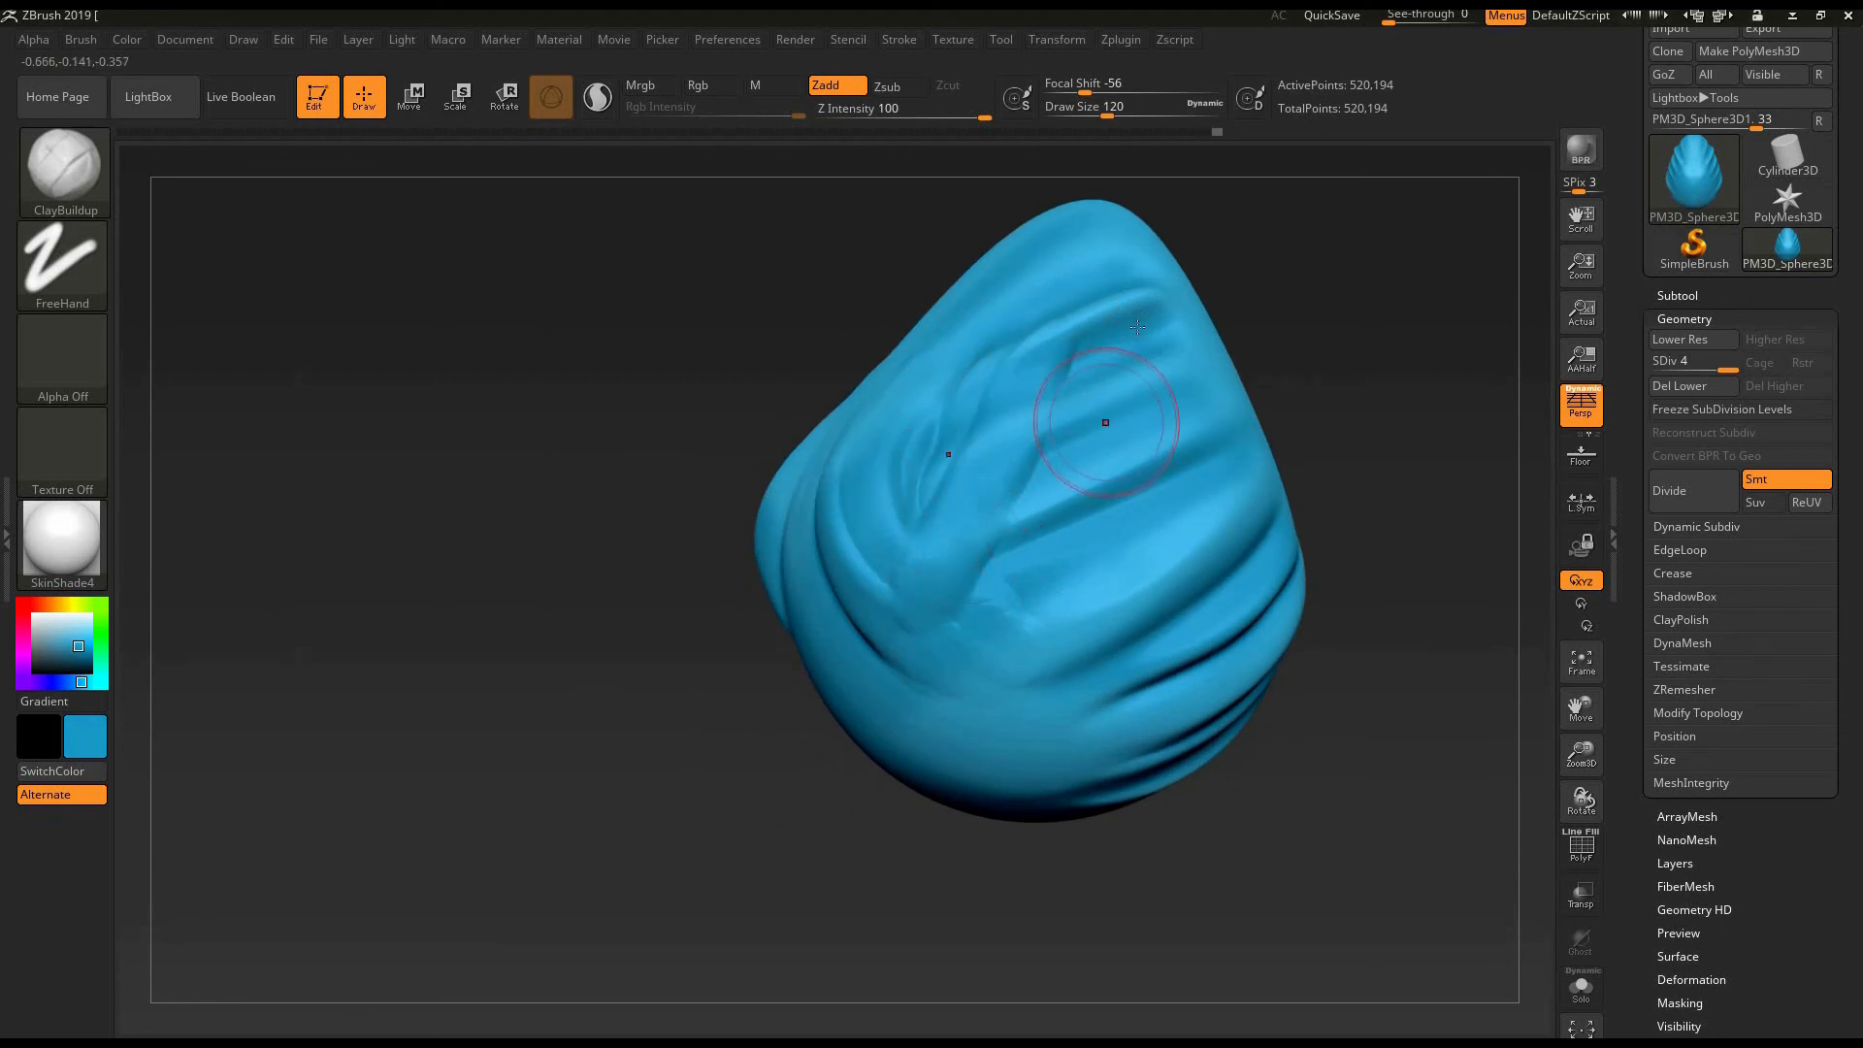
left_click_drag(1091, 408, 983, 687)
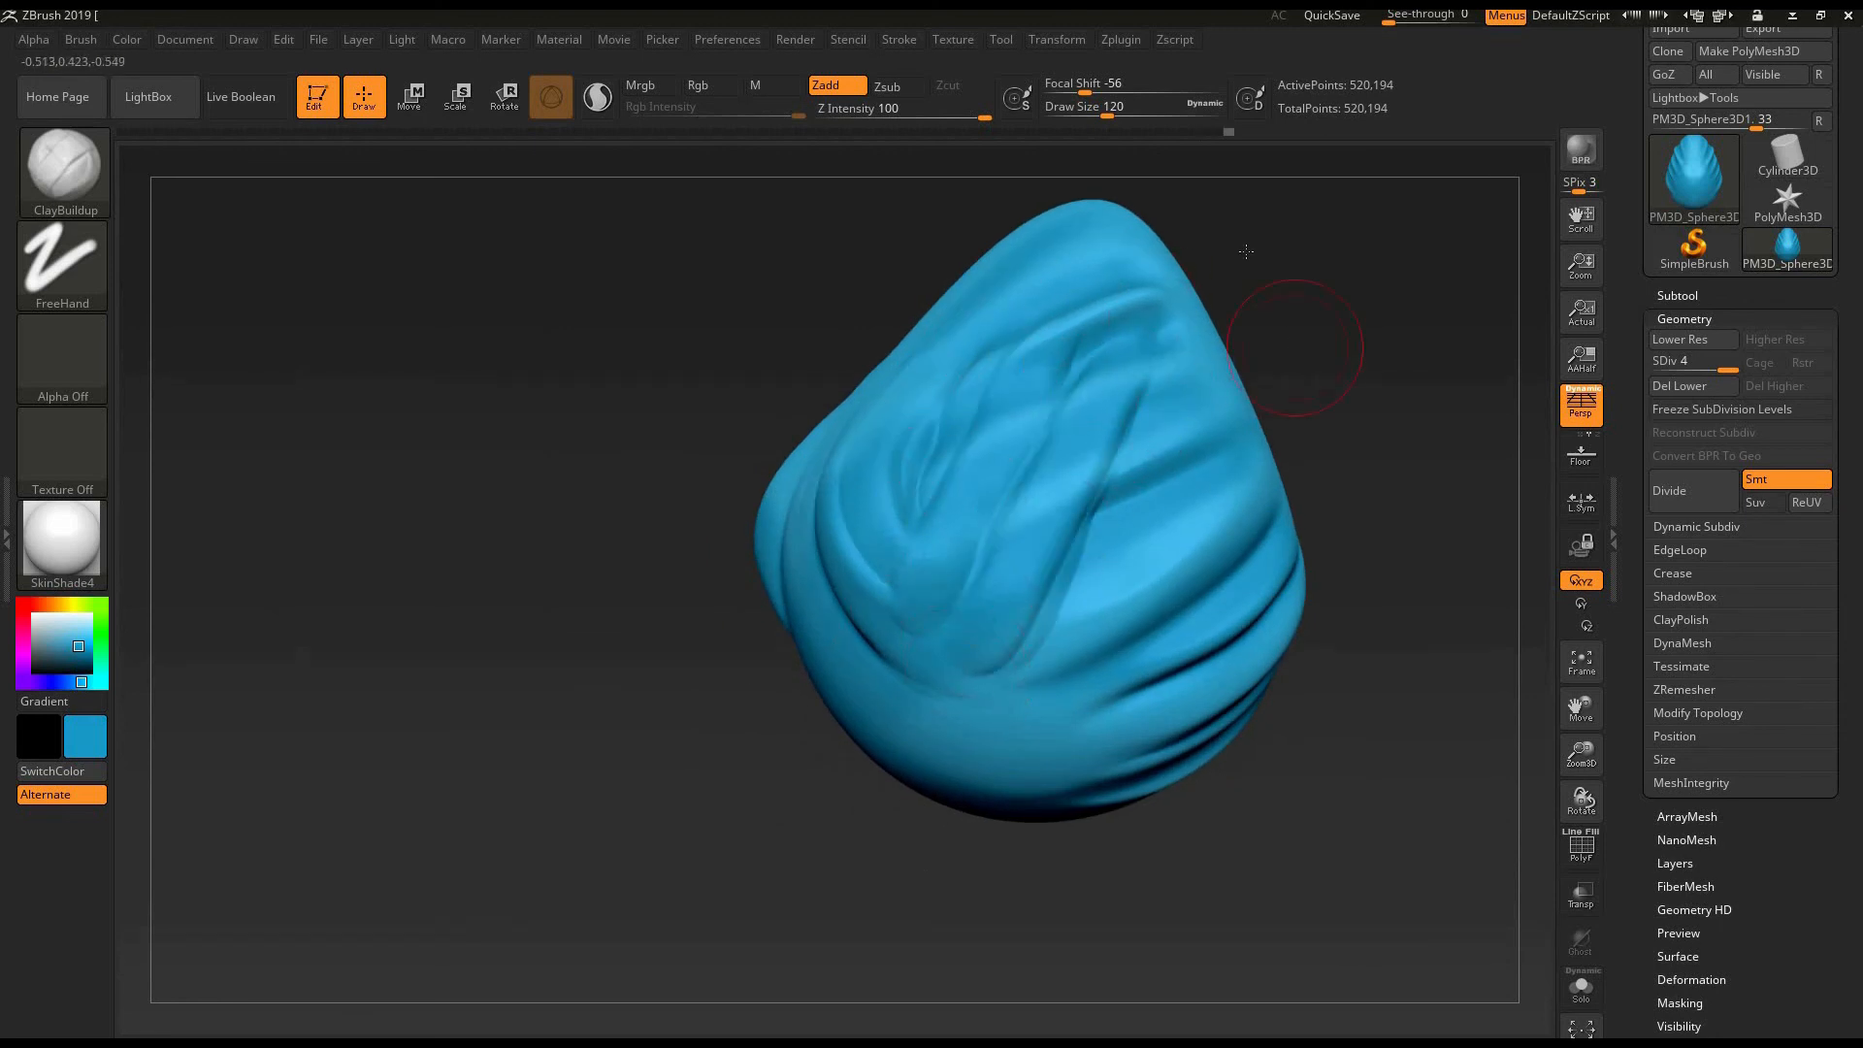
- Undo the strong ClayBuildup strokes and set the Z Intensity back to 20
mouse_move(1301, 321)
left_mouse_down()
mouse_move(1332, 363)
mouse_move(1335, 430)
left_mouse_up()
key("ctrl")
key("ctrl+z")
key("ctrl+z")
key("ctrl+z")
key("ctrl+z")
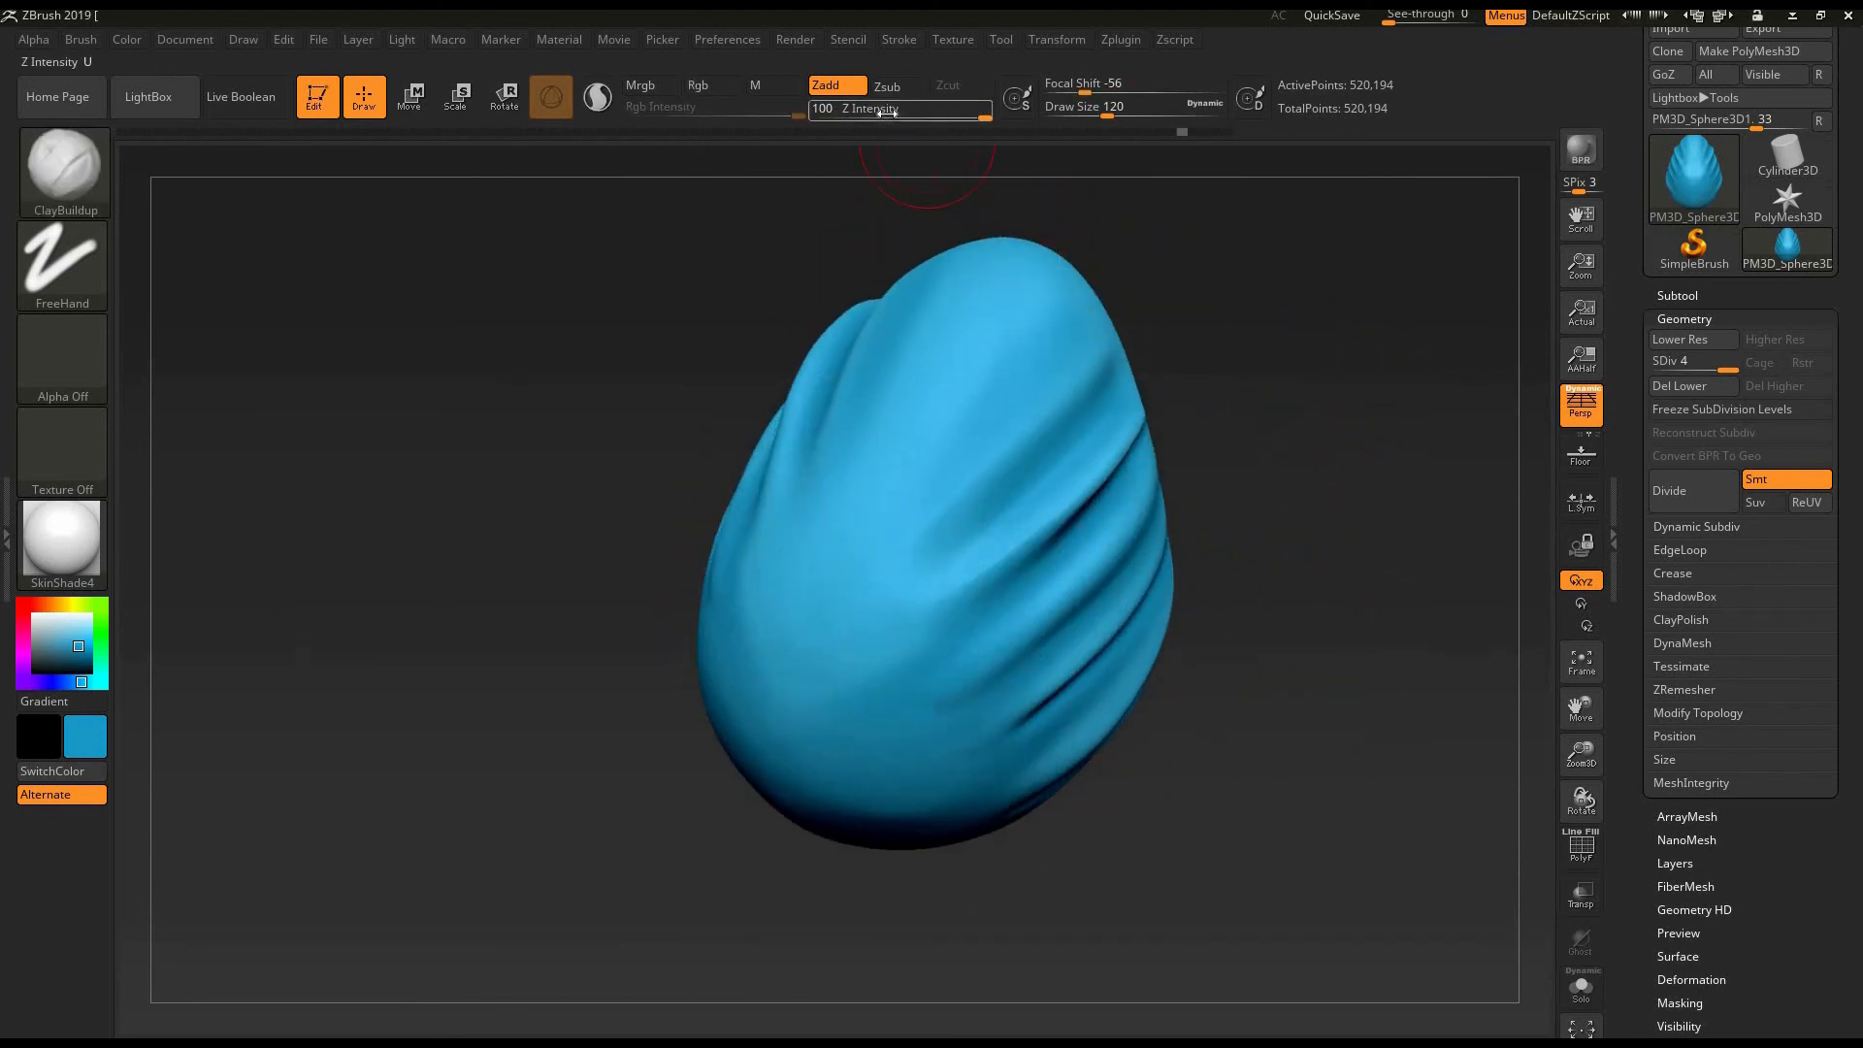
left_click_drag(882, 113, 894, 114)
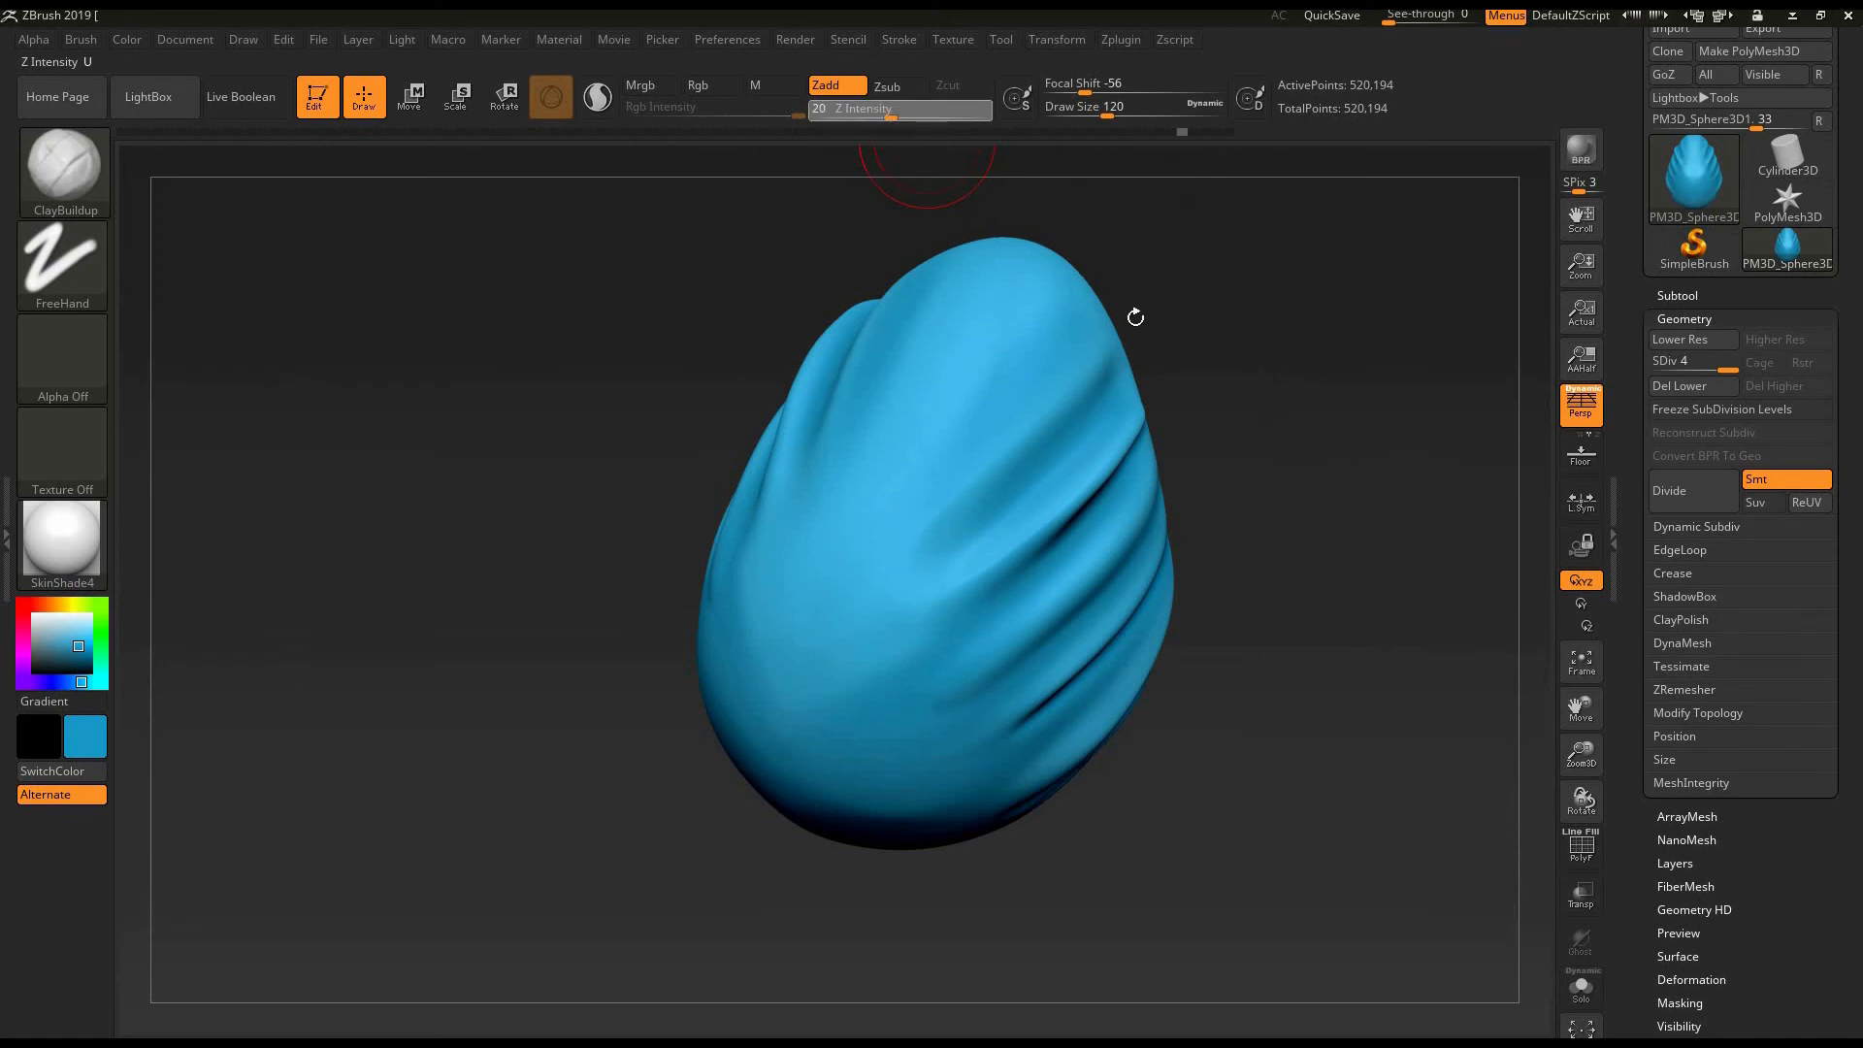
- Try diagonal ClayBuildup strokes from the egg's lower side towards its middle at the lower intensity, and undo them
mouse_move(1177, 353)
left_mouse_down()
mouse_move(1087, 417)
mouse_move(1168, 374)
mouse_move(1143, 404)
mouse_move(1106, 404)
left_mouse_up()
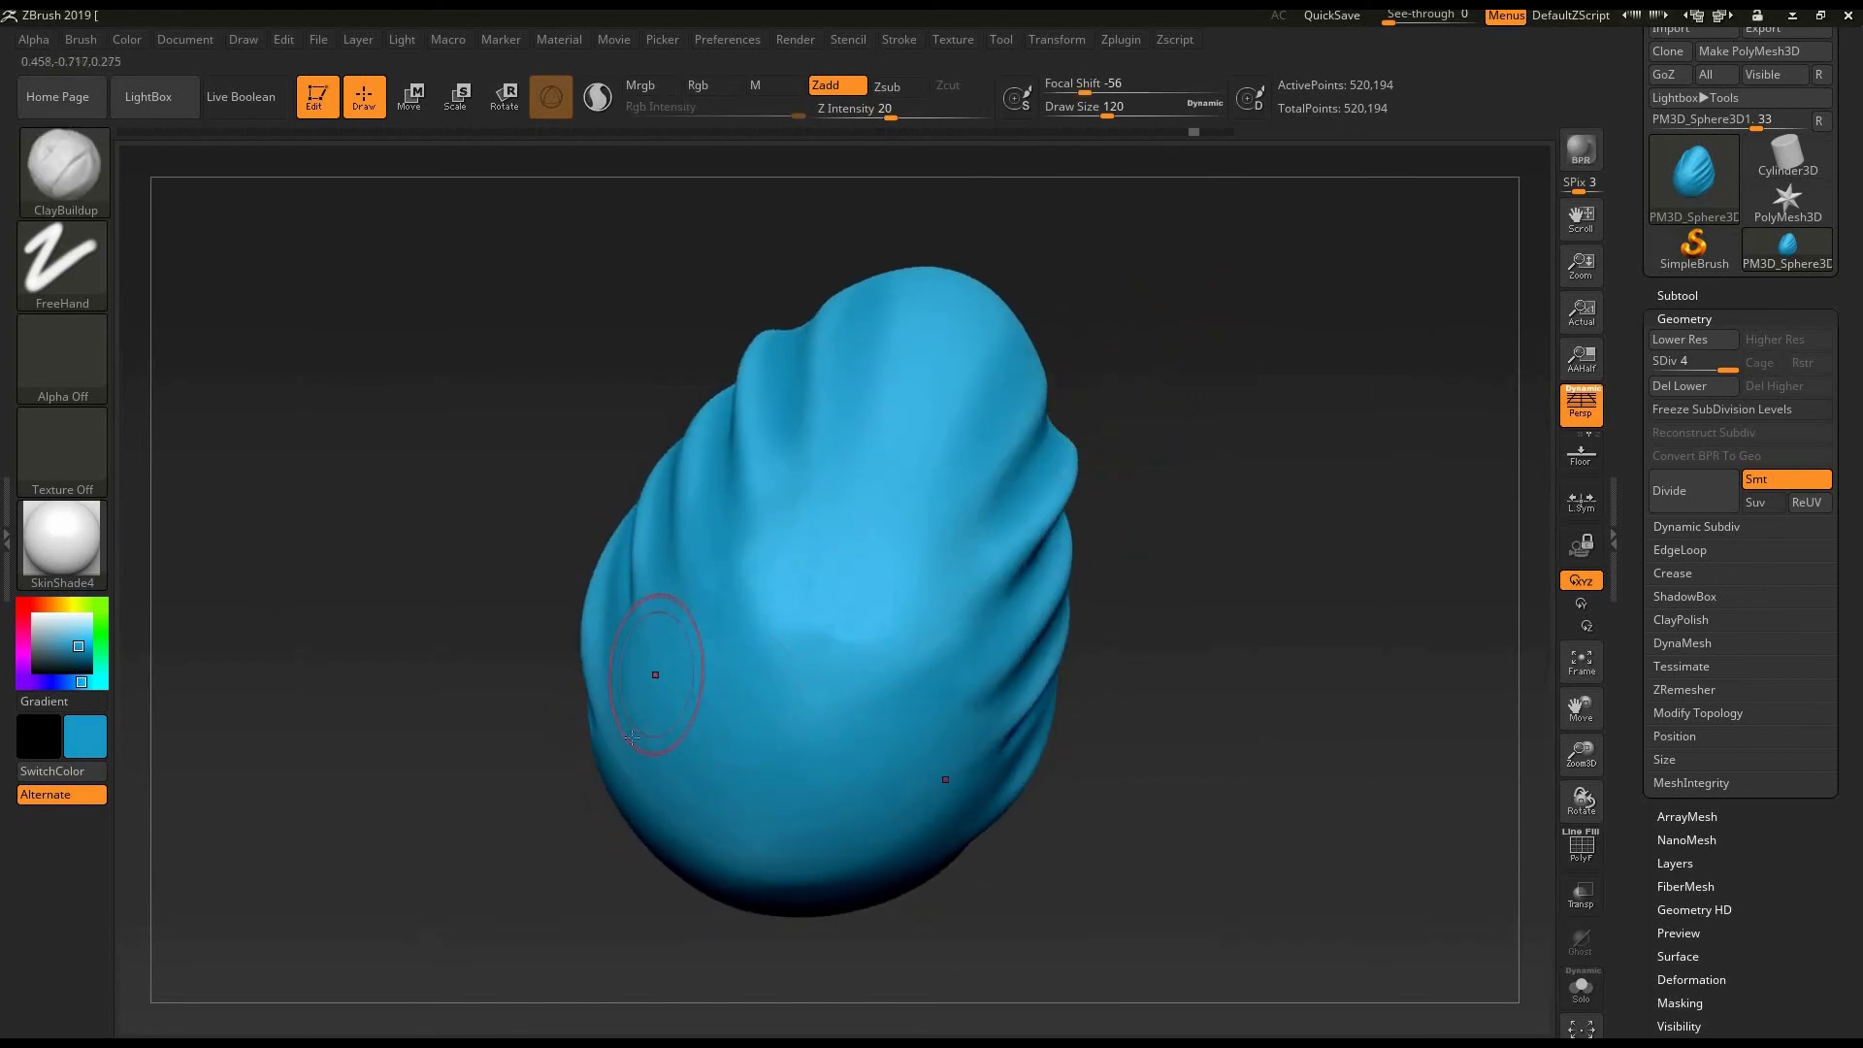
left_click_drag(666, 710, 813, 580)
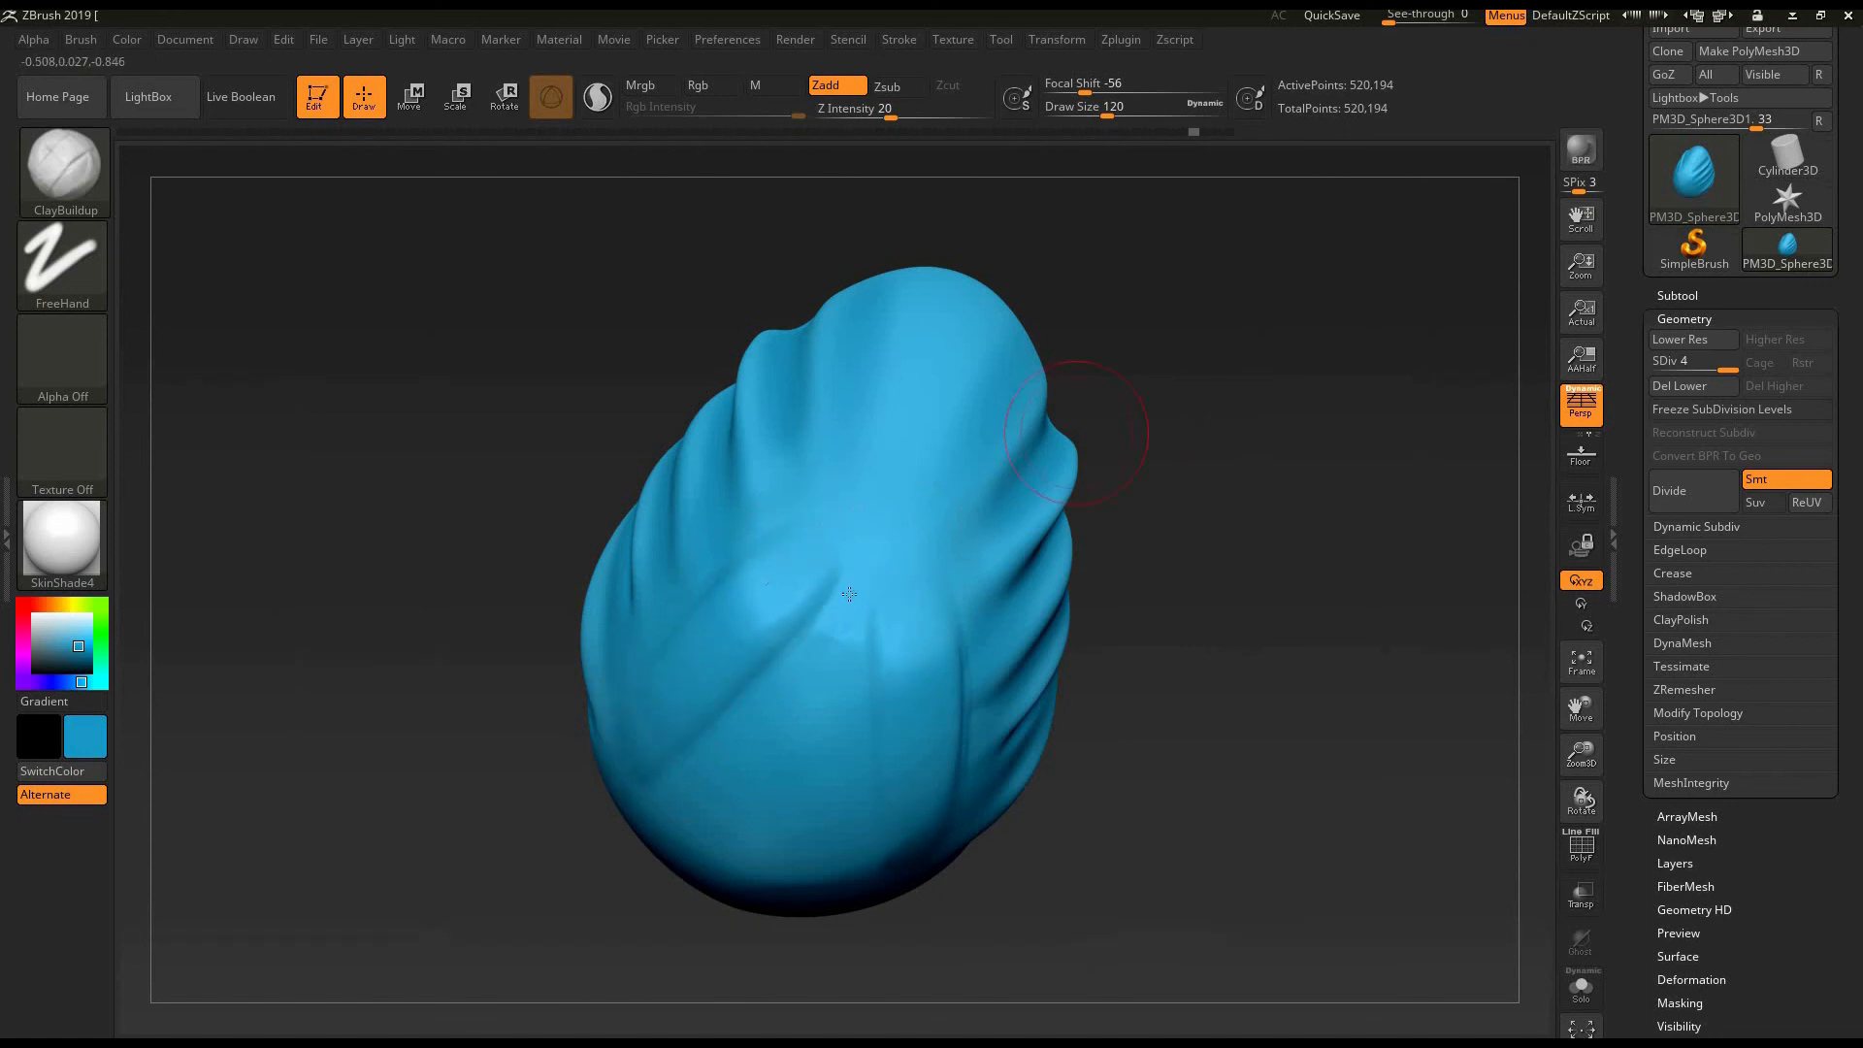
left_click_drag(1131, 388, 1126, 412)
left_click_drag(723, 722, 848, 533)
mouse_move(1119, 341)
left_mouse_down()
mouse_move(1095, 390)
mouse_move(1213, 413)
mouse_move(1327, 540)
left_mouse_up()
key("ctrl+z")
key("ctrl+z")
key("ctrl+z")
key("ctrl+z")
- Try one wide ClayBuildup stroke along the upper side fold of the egg and undo it
left_click_drag(756, 708, 1153, 500)
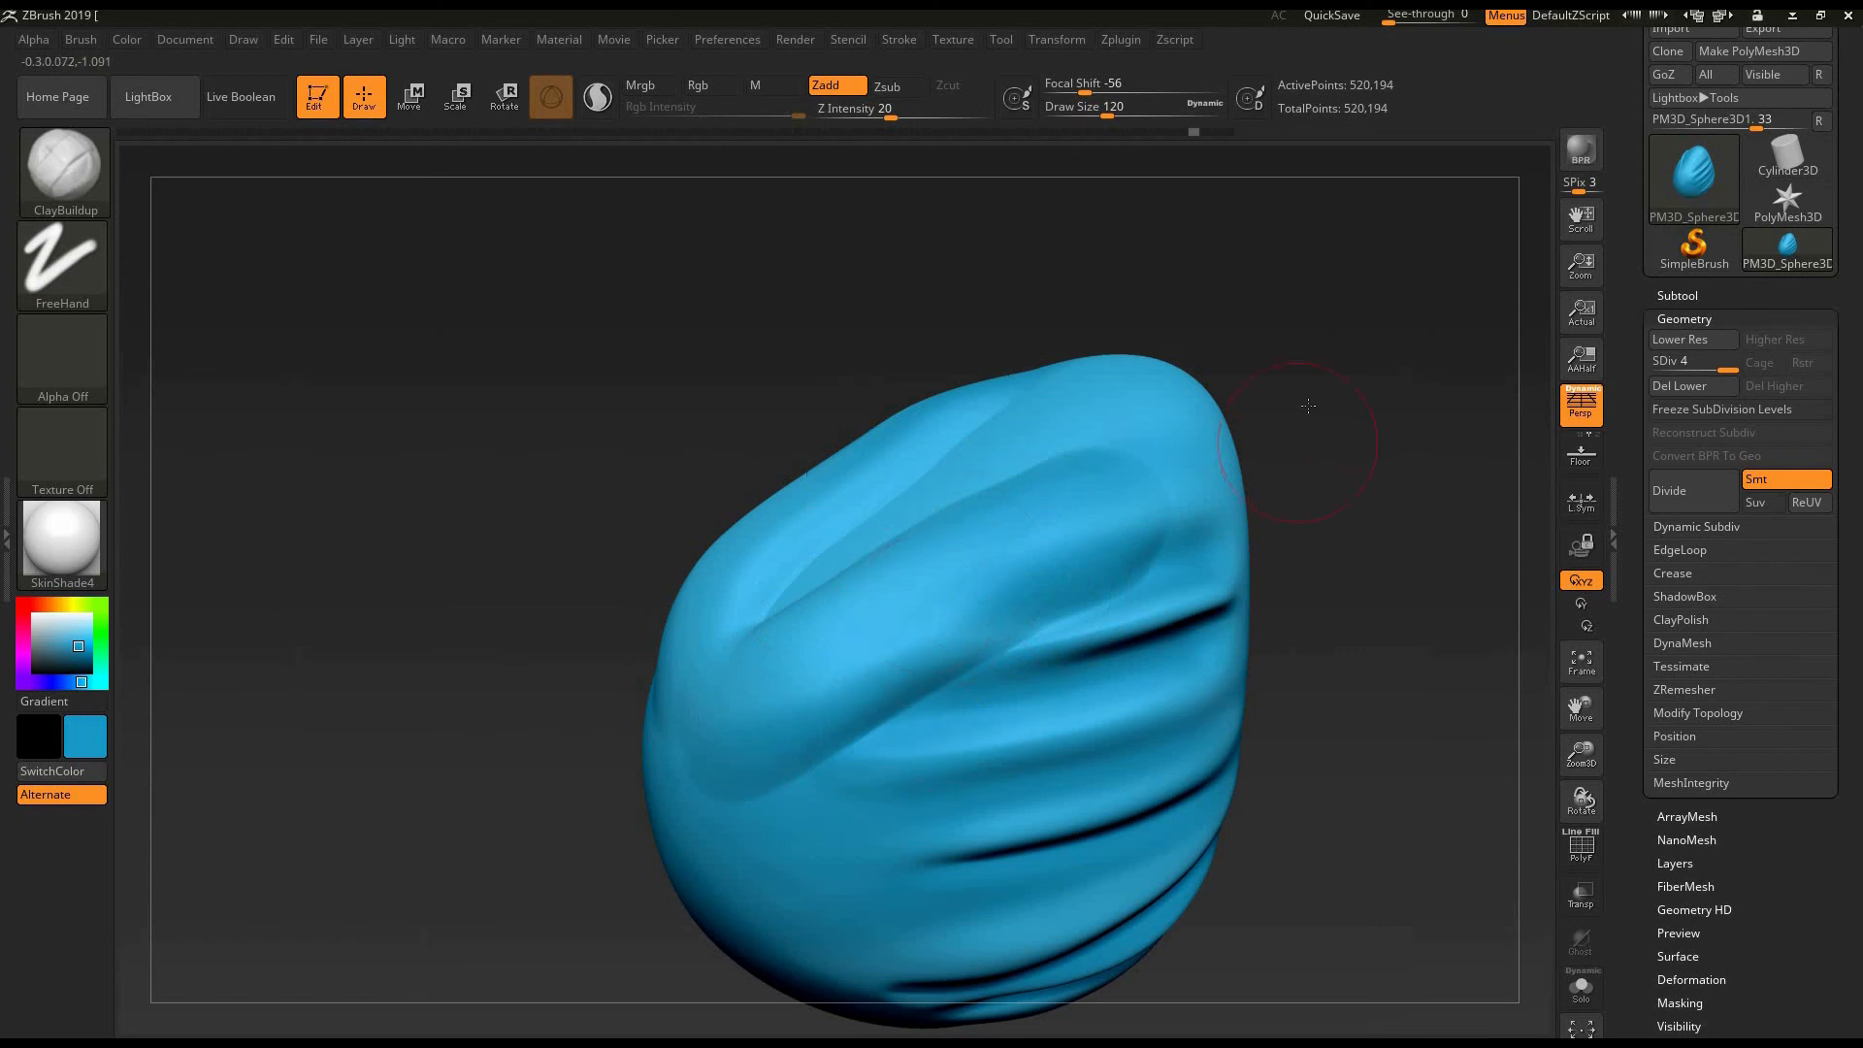
mouse_move(1376, 454)
left_mouse_down("alt")
mouse_move(1341, 429)
mouse_move(1285, 498)
left_mouse_up("alt")
key("ctrl+z")
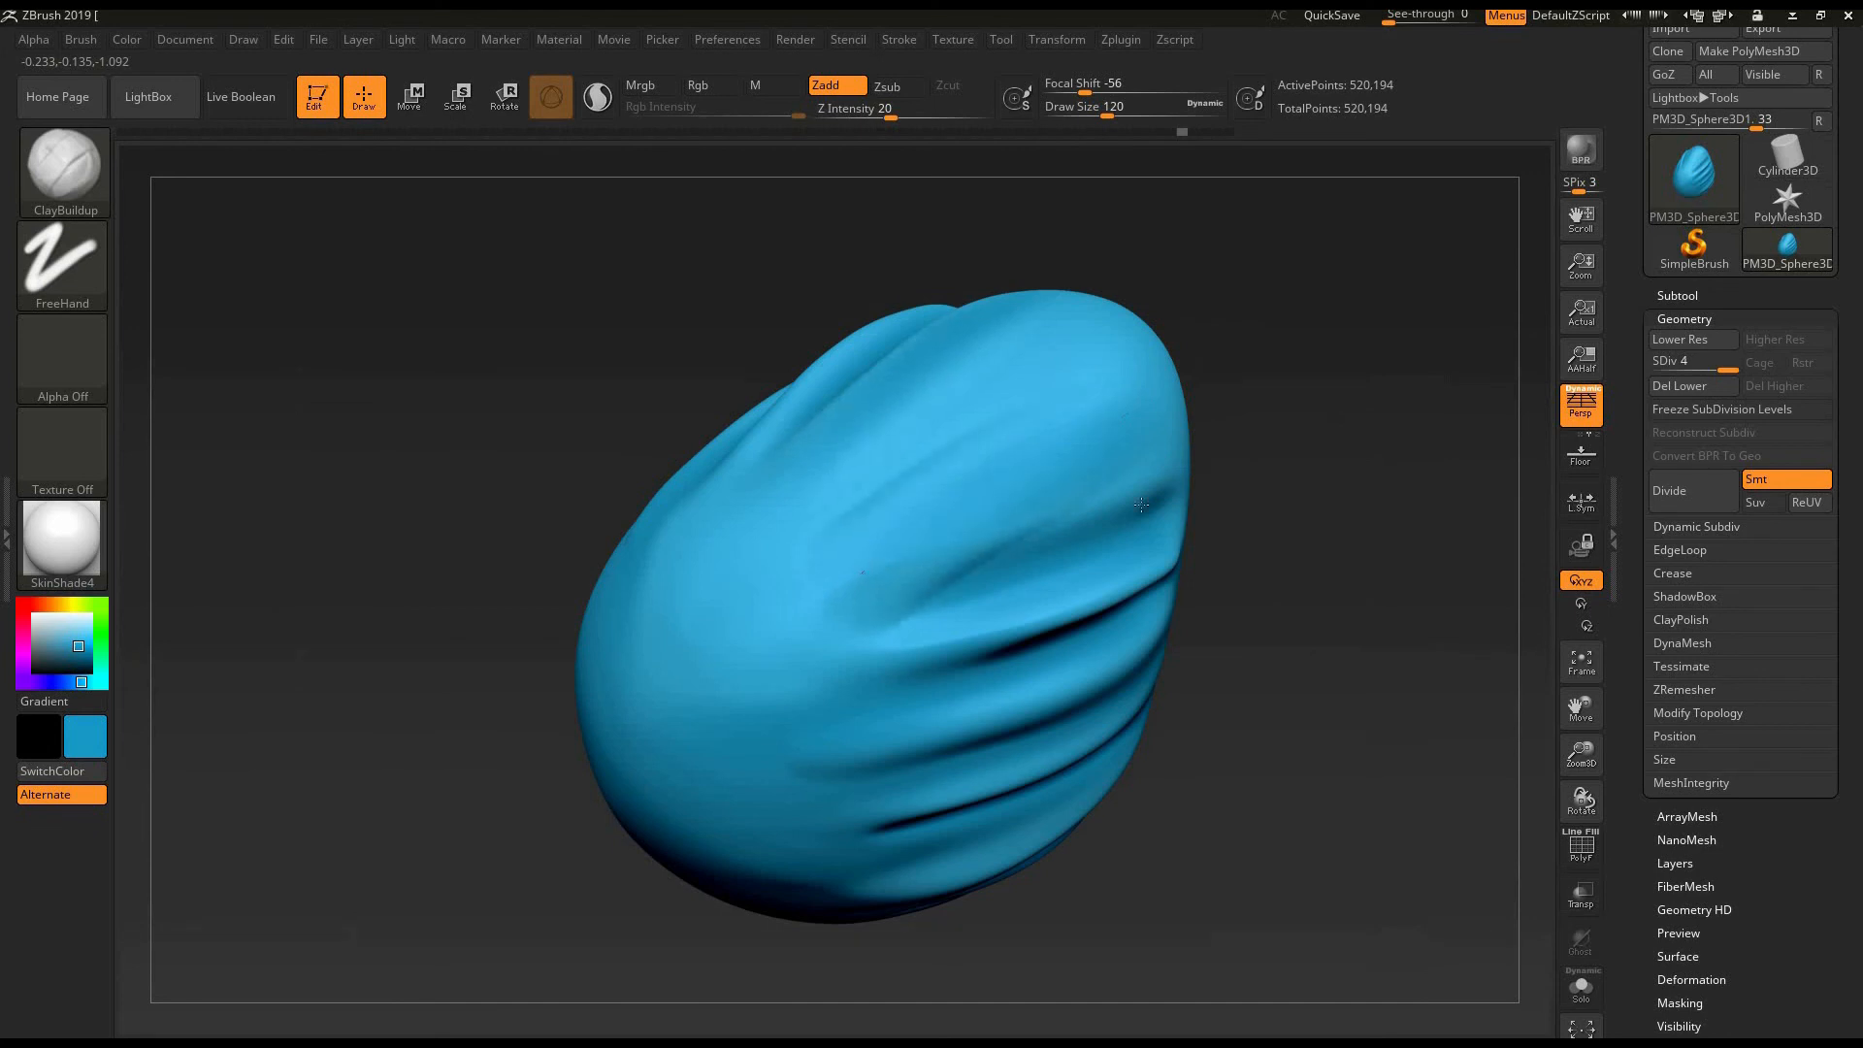
- Turn on the polyframe display and examine the egg's mesh from several sides and through its undo history
mouse_move(1257, 399)
left_mouse_down()
mouse_move(1280, 455)
mouse_move(1343, 441)
mouse_move(1214, 422)
mouse_move(1126, 512)
mouse_move(1155, 540)
mouse_move(1159, 502)
mouse_move(1432, 160)
mouse_move(1426, 184)
left_mouse_up()
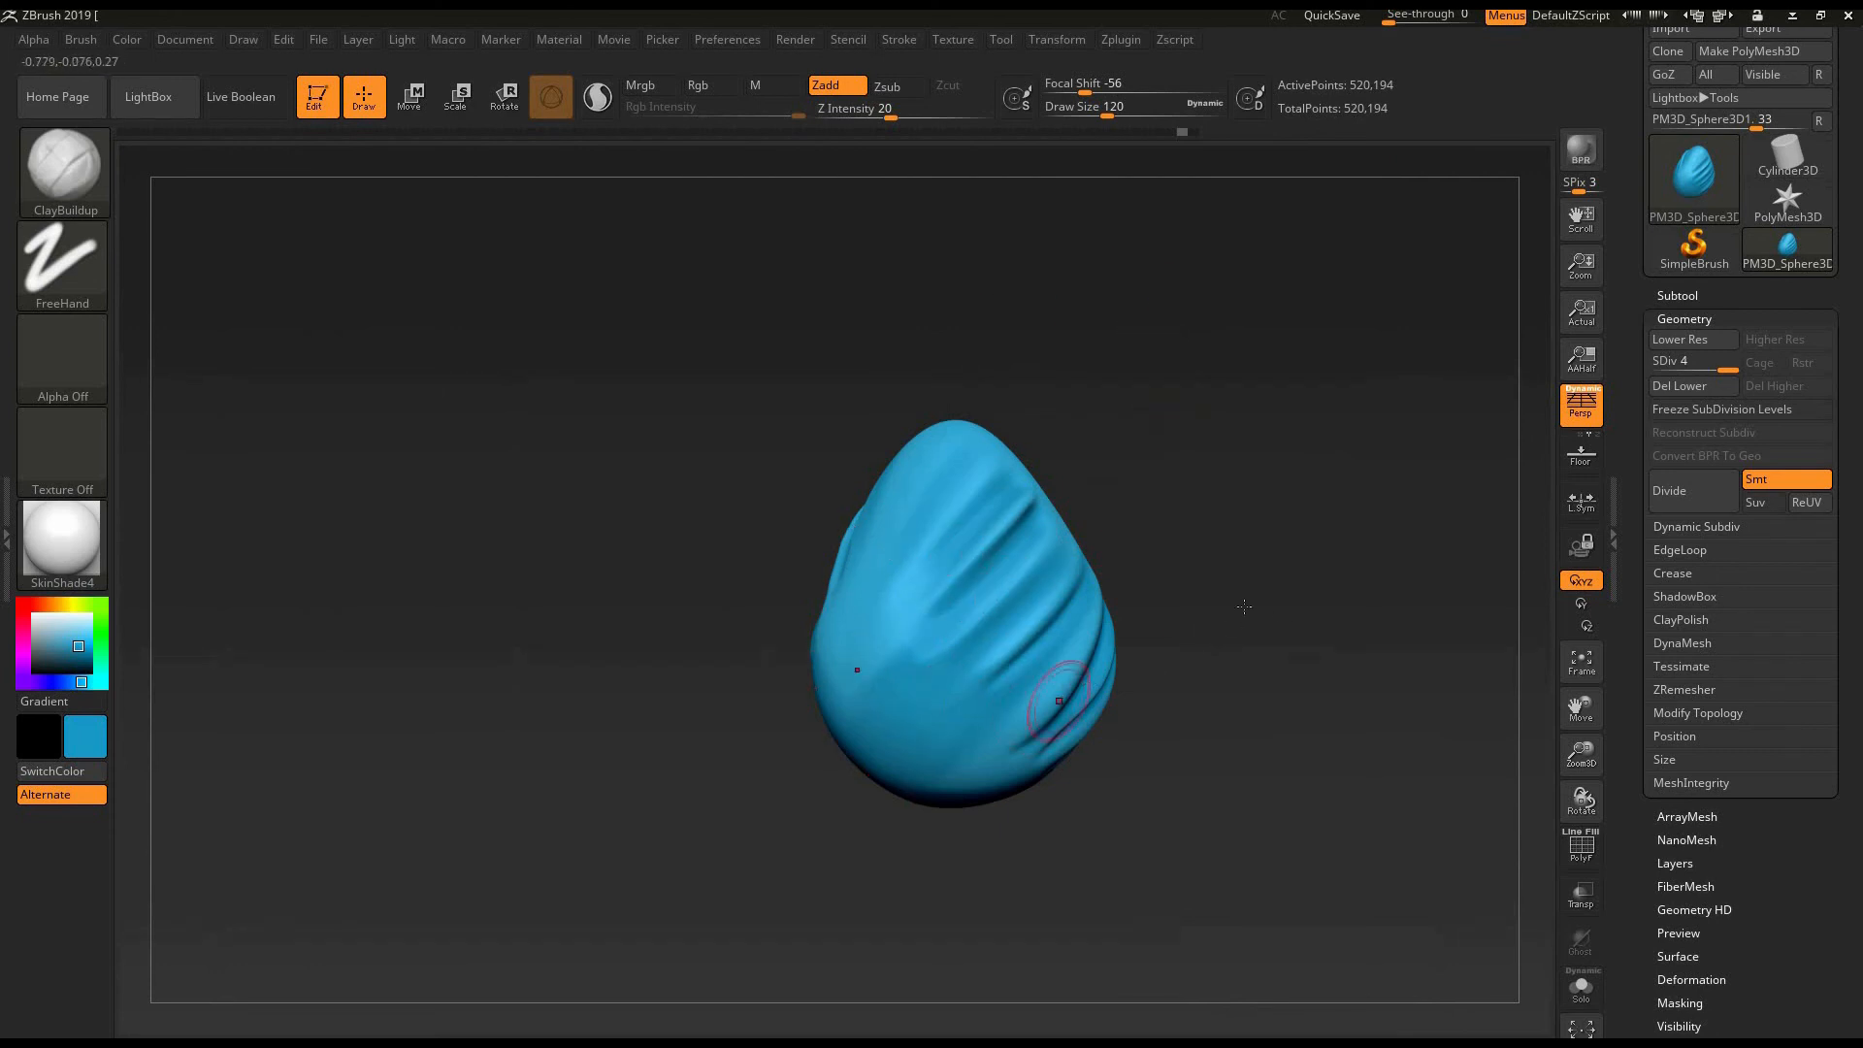
left_click_drag(1243, 607, 1278, 592)
left_click(1593, 845)
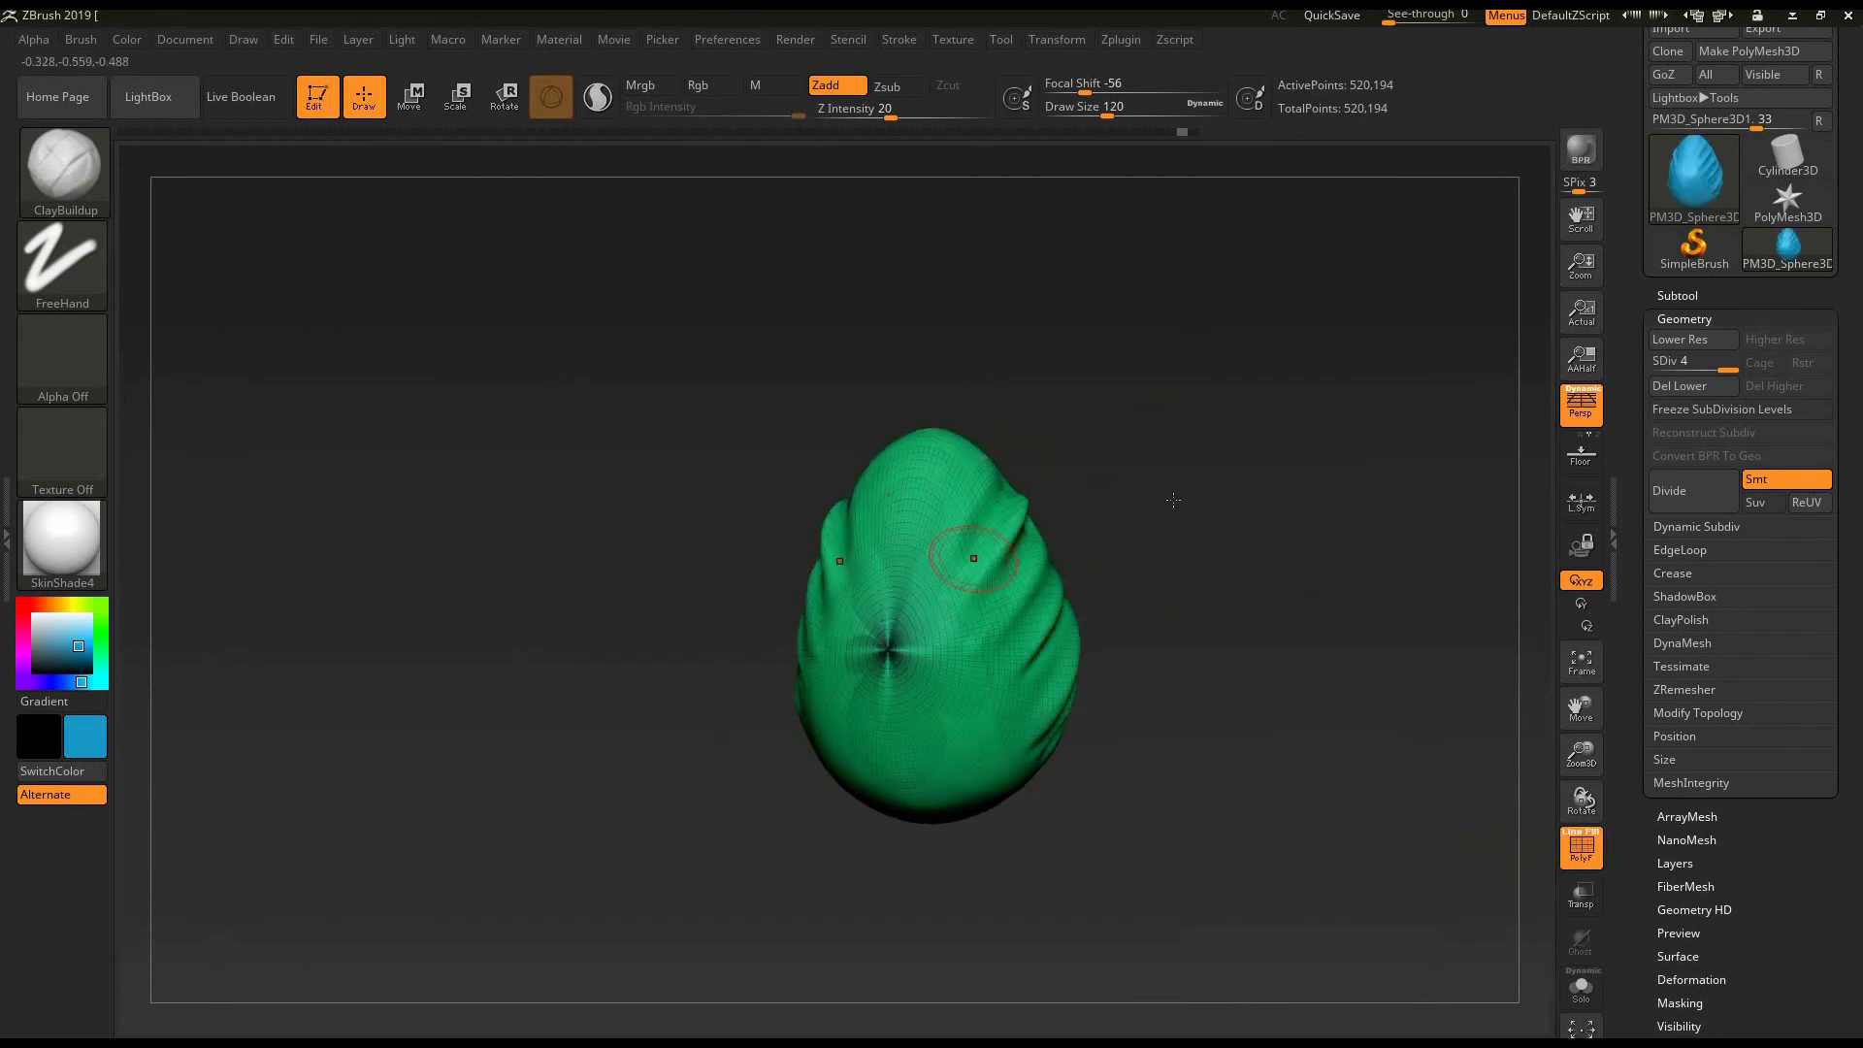
left_click_drag(1173, 499, 1155, 669)
left_click_drag(986, 179, 1007, 154, "alt")
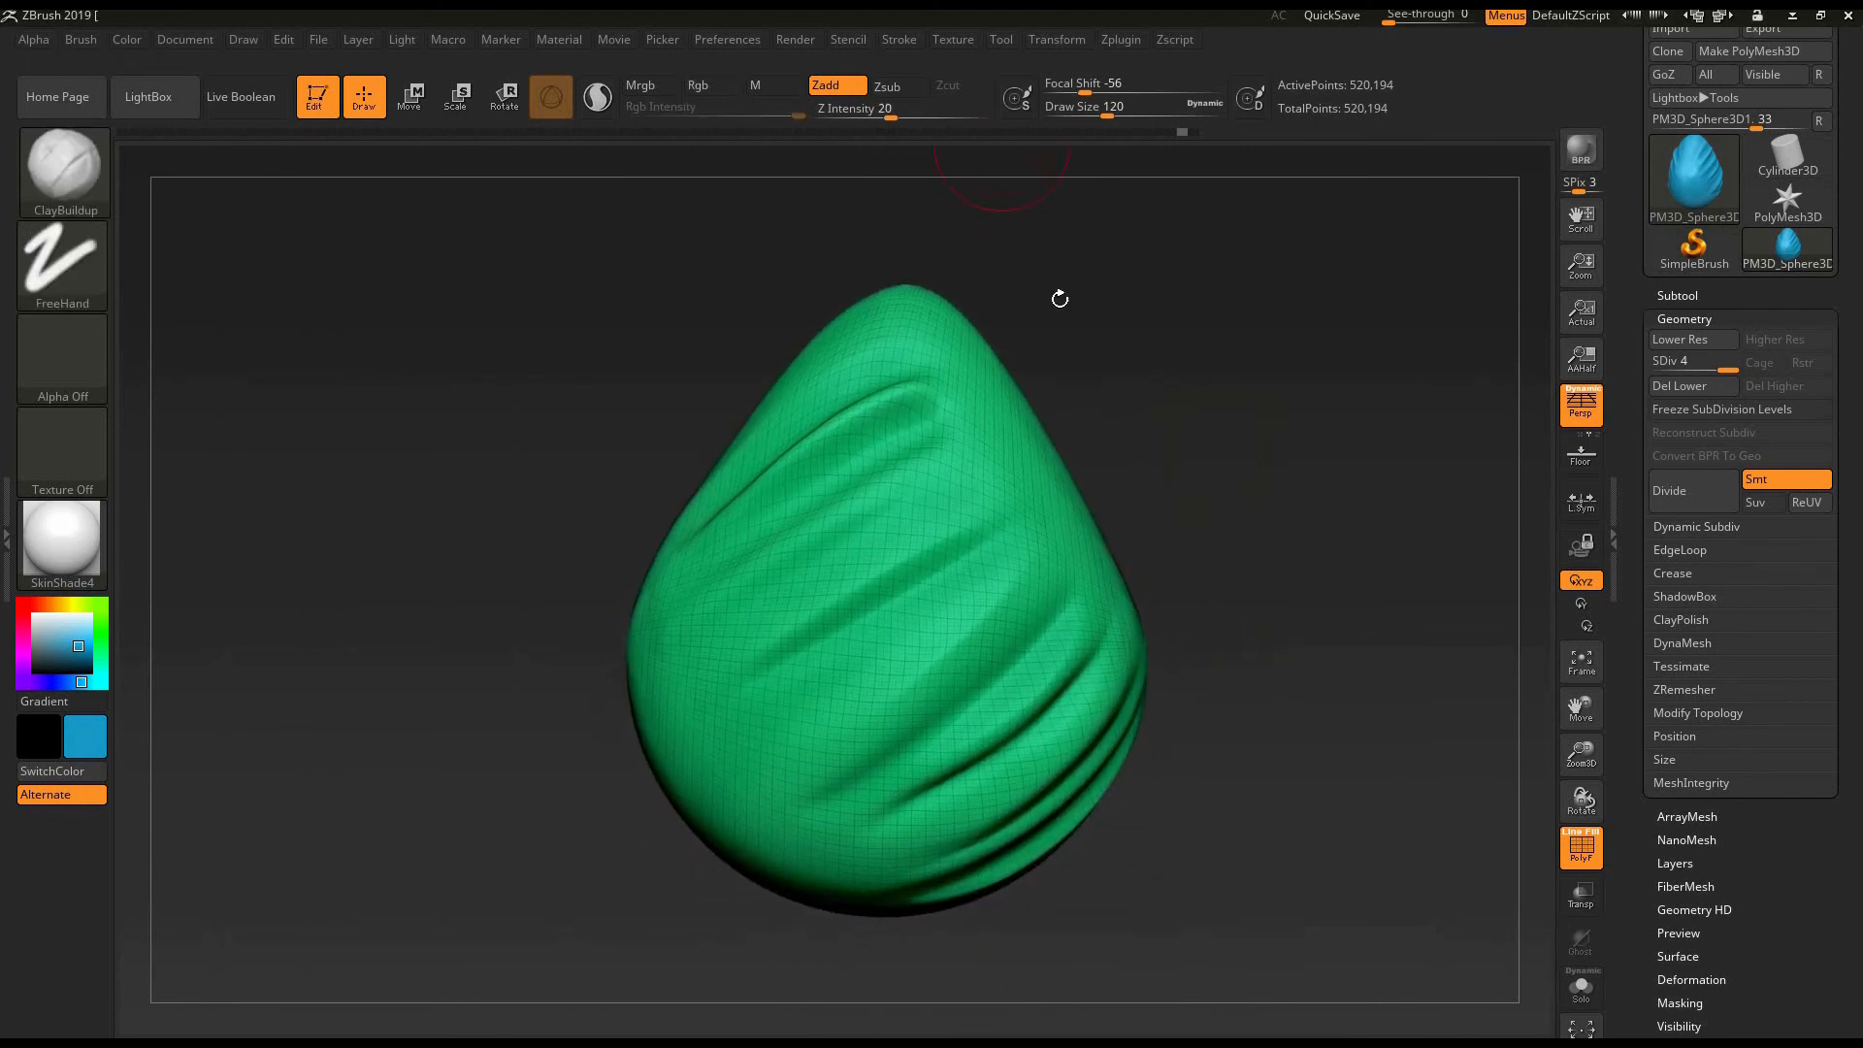
left_click_drag(1272, 495, 1297, 483, "alt")
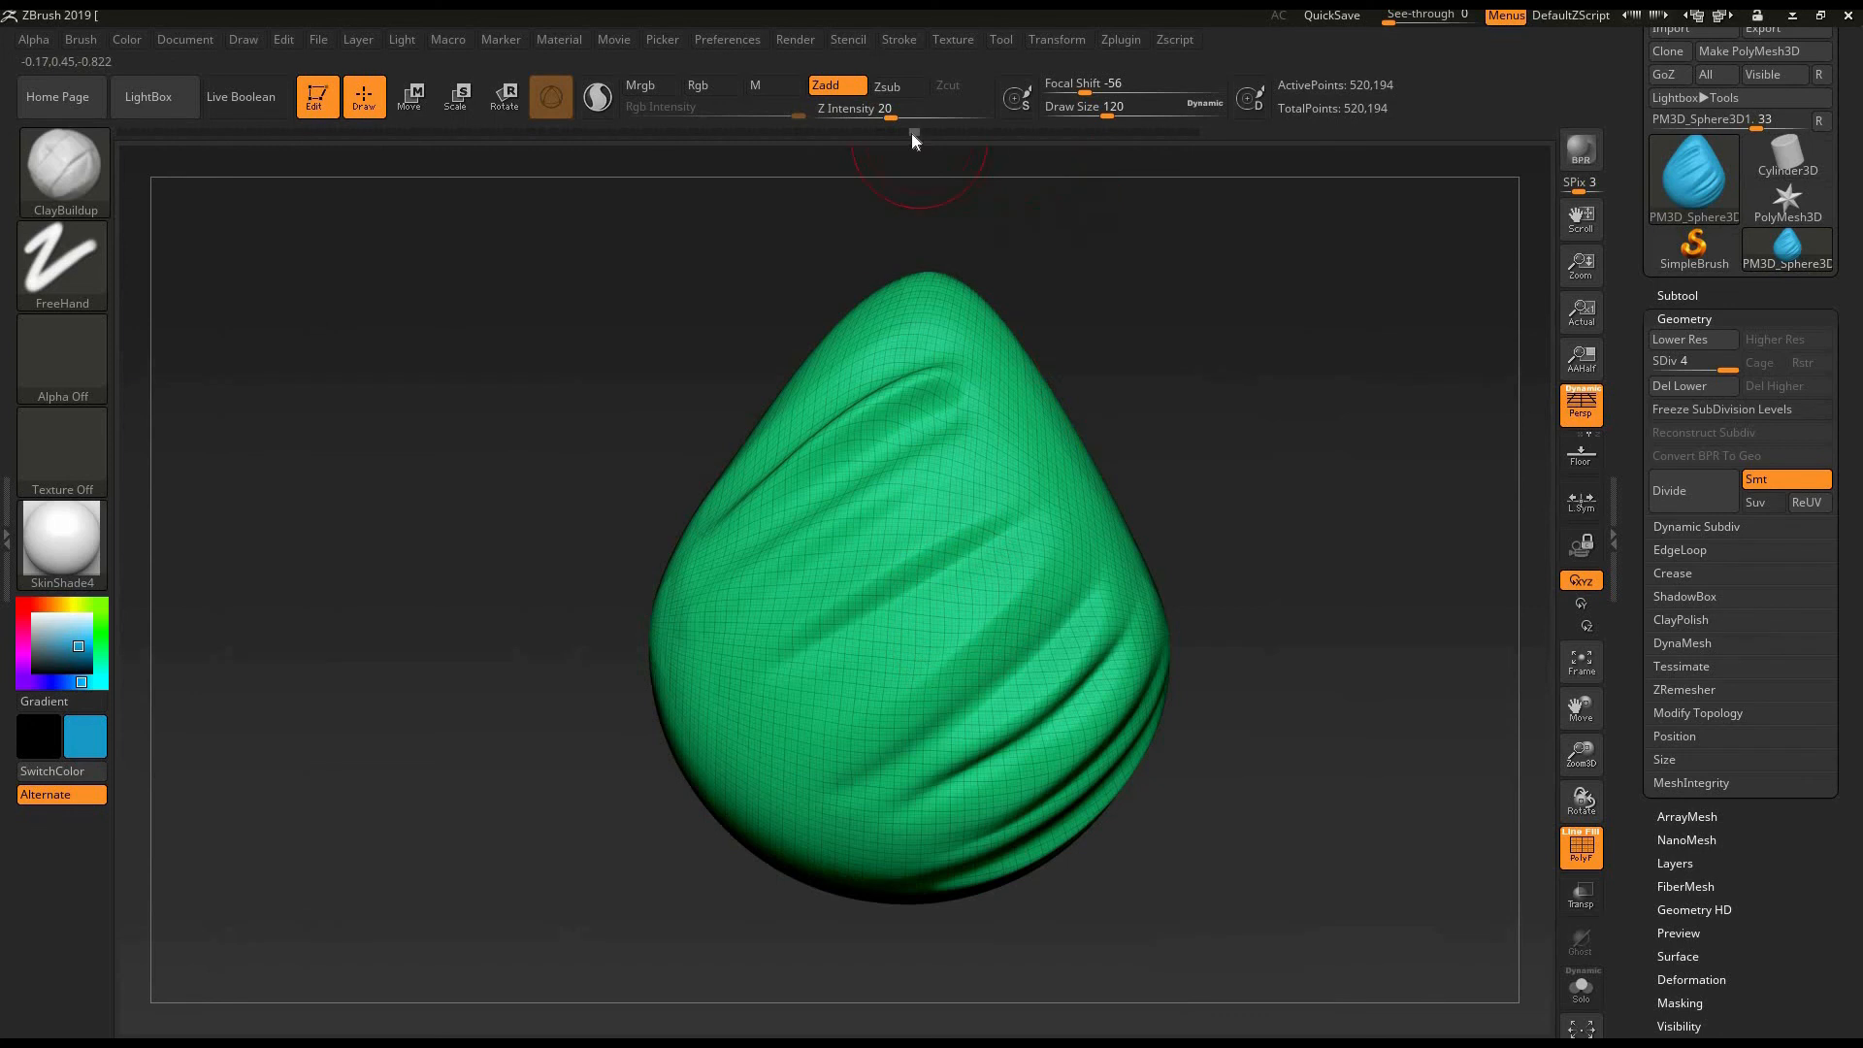
left_click(1195, 133)
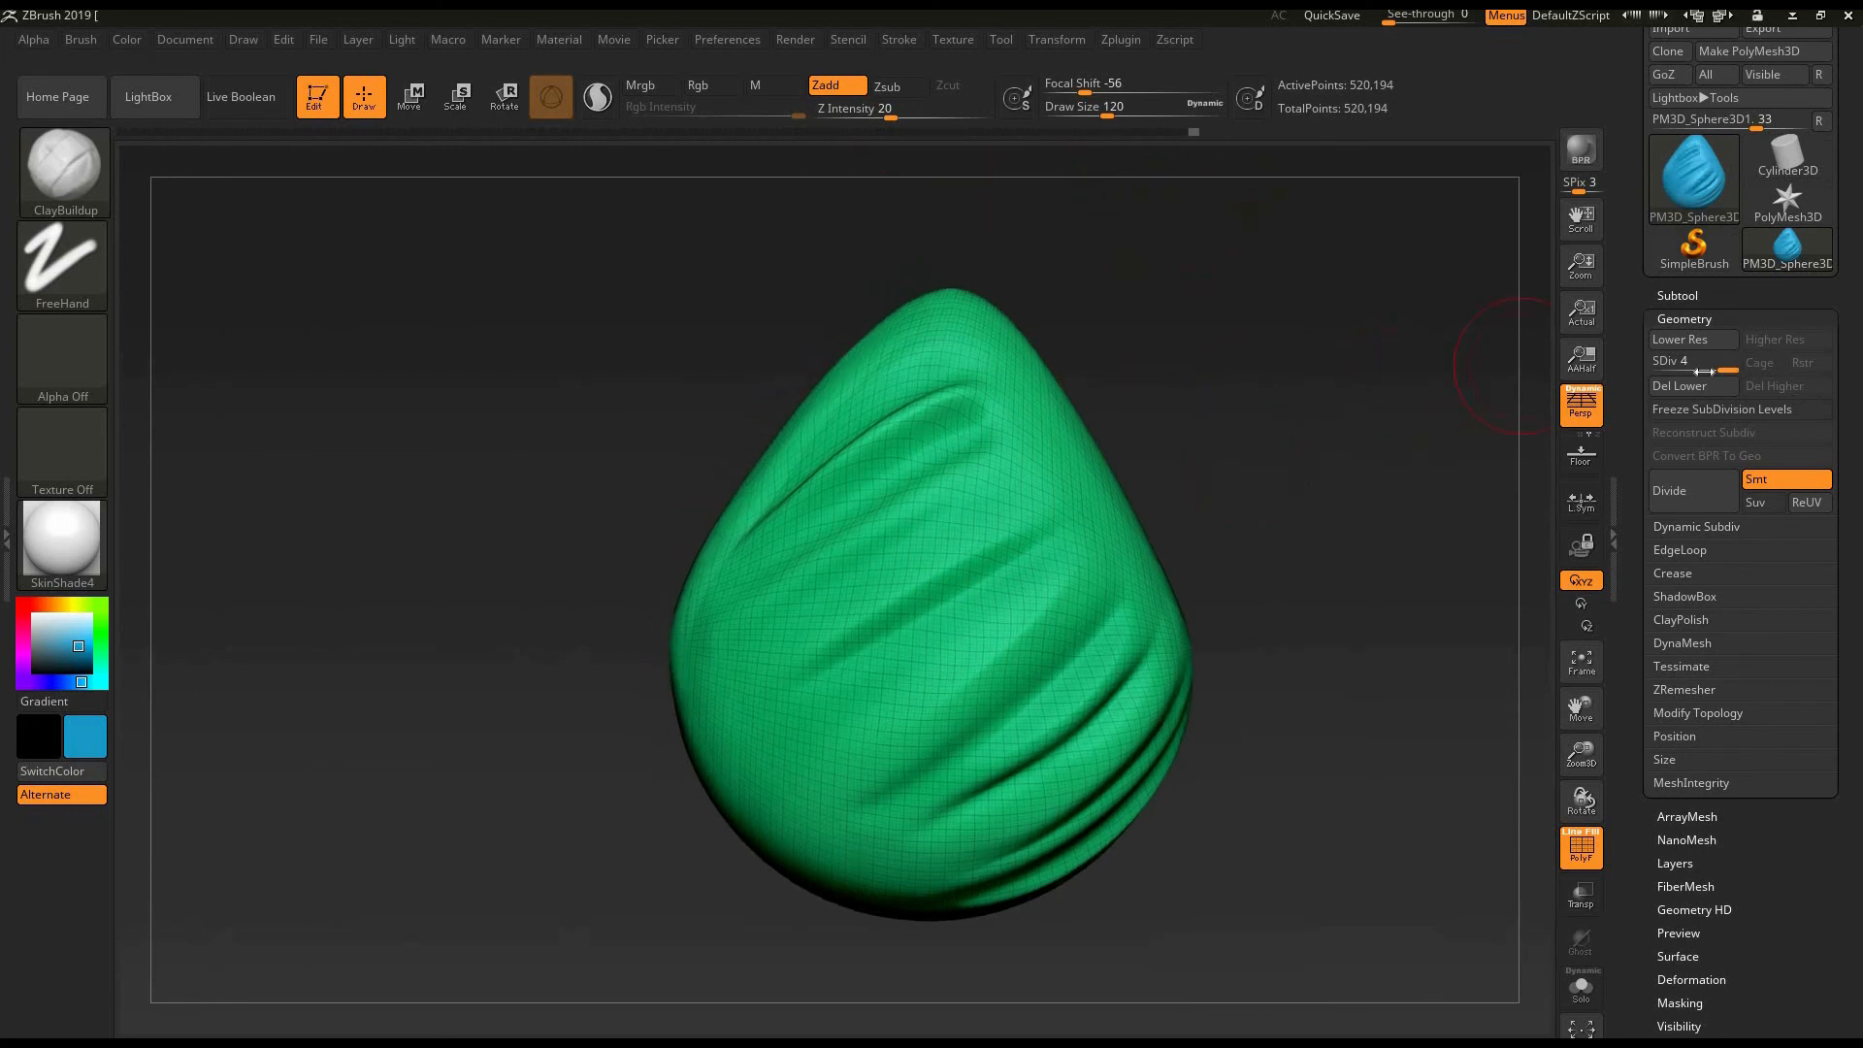
- Examine the egg's mesh at subdivision level 1, return to level 4 and turn the polyframe off
mouse_move(1710, 365)
left_mouse_down()
mouse_move(1657, 361)
mouse_move(1734, 365)
left_mouse_up()
left_click_drag(1719, 363, 1566, 320)
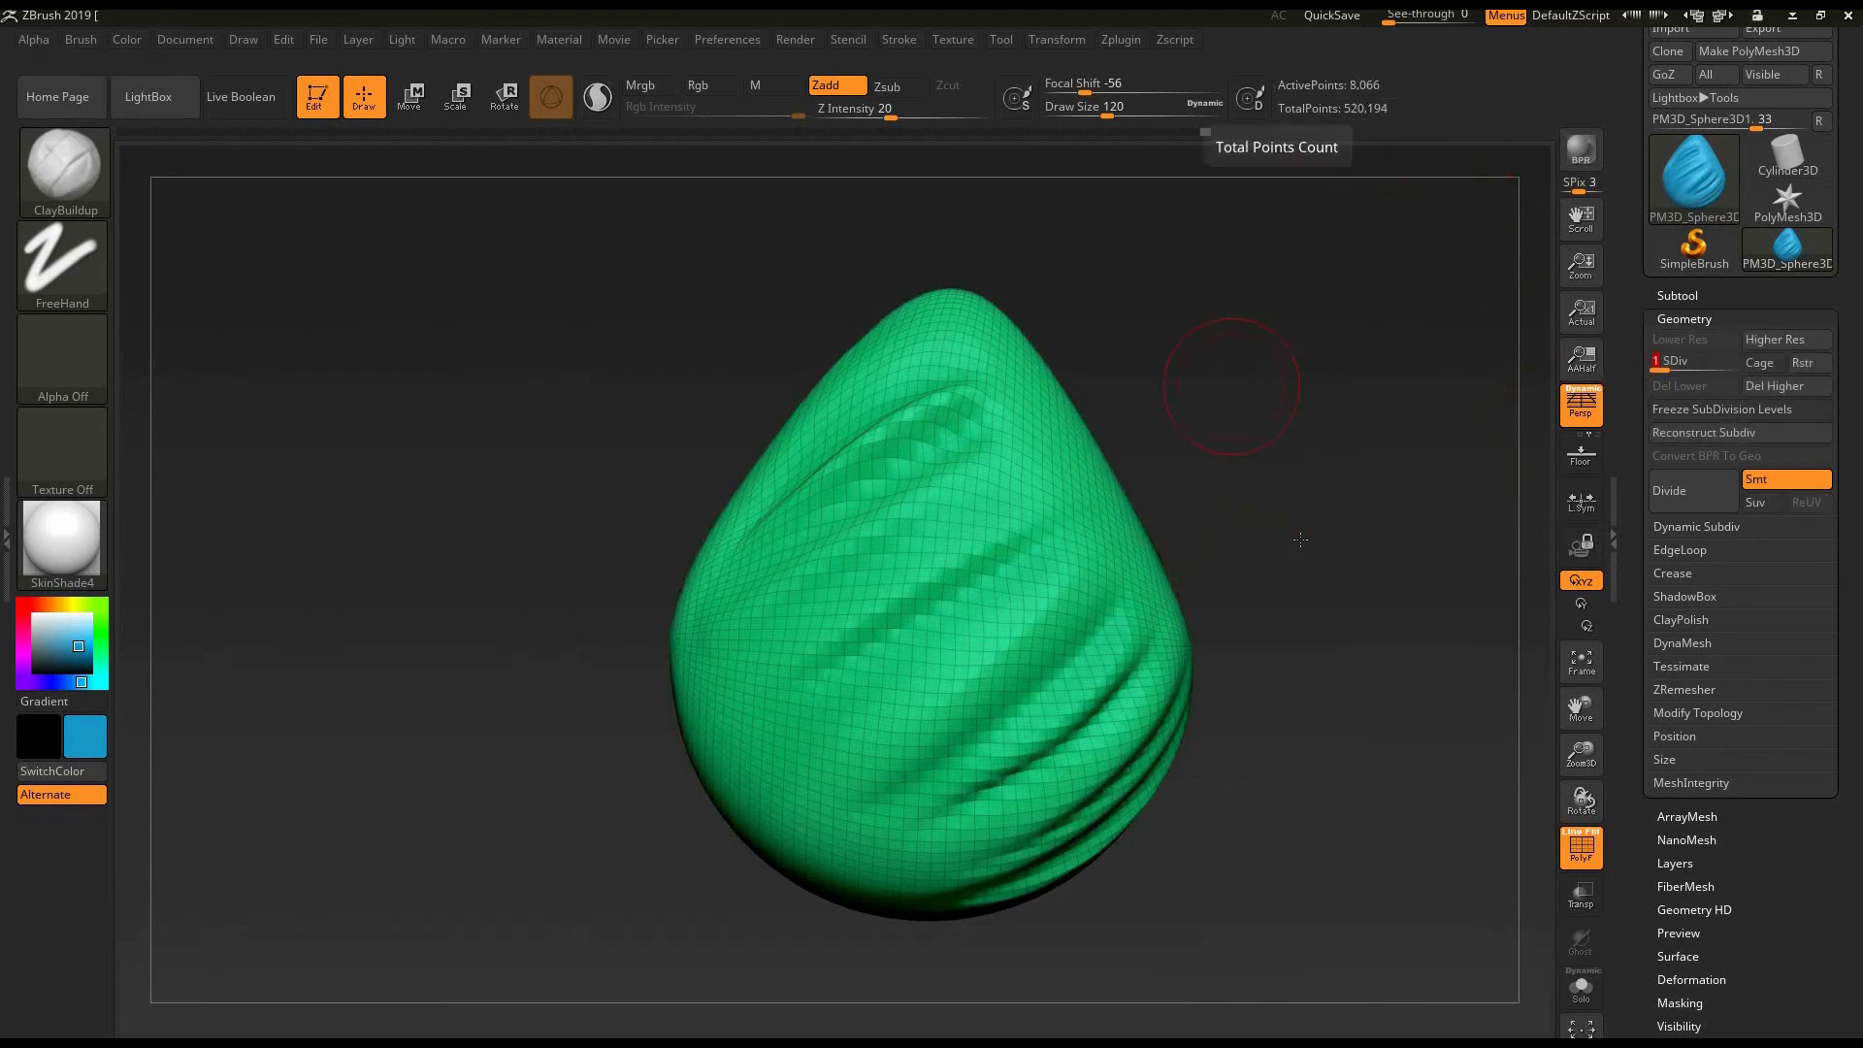
left_click_drag(1230, 386, 1324, 113)
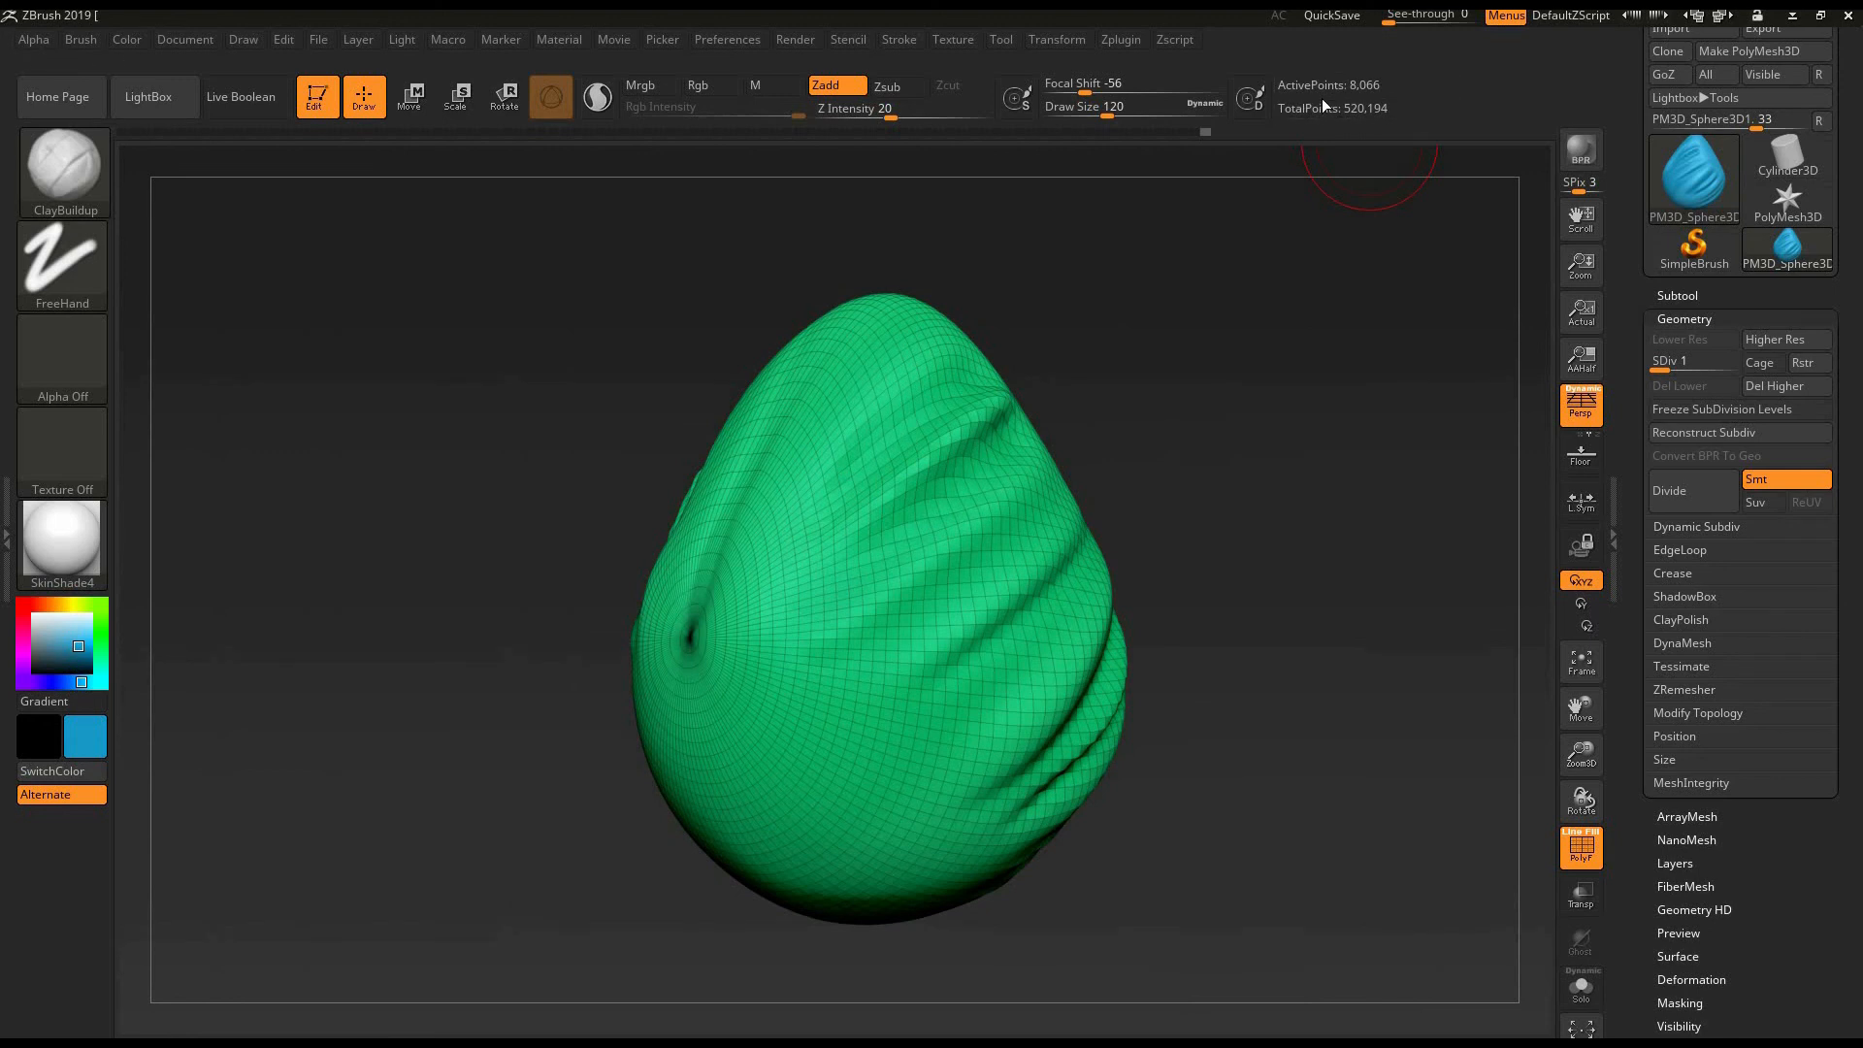
left_click(1727, 365)
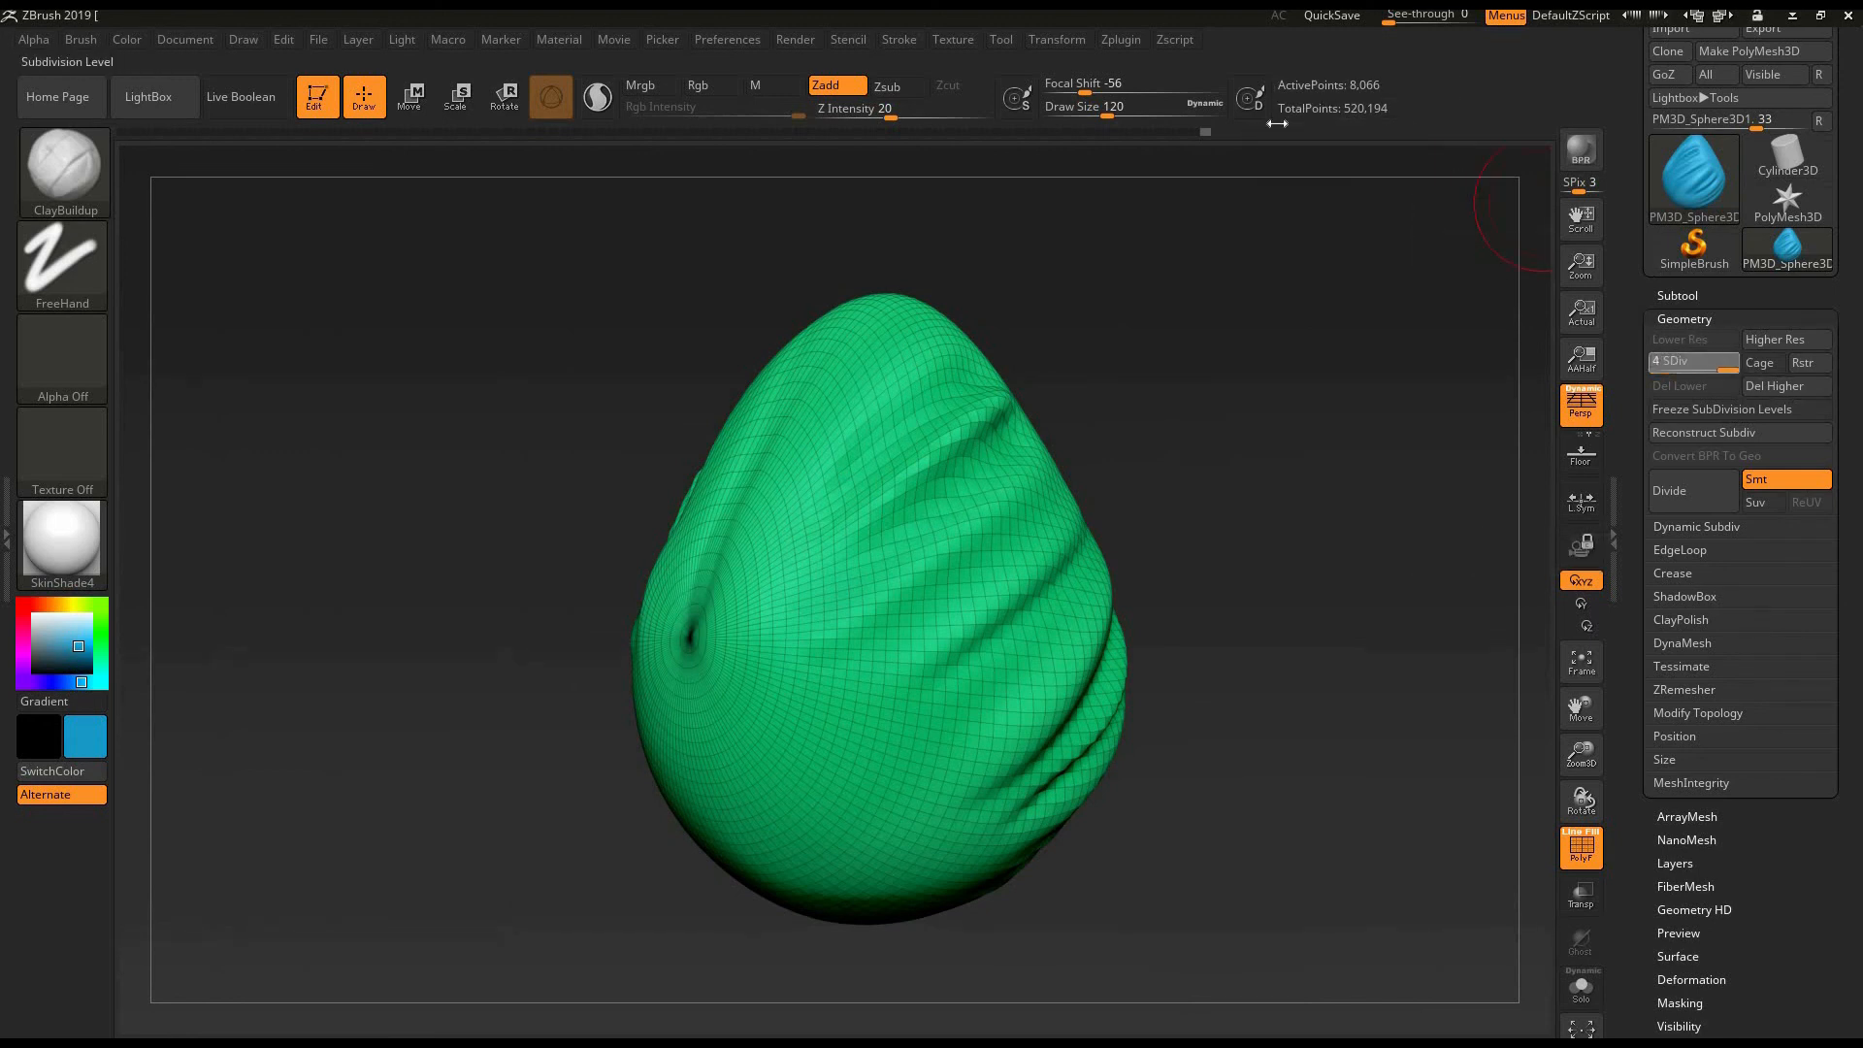
left_click(1580, 860)
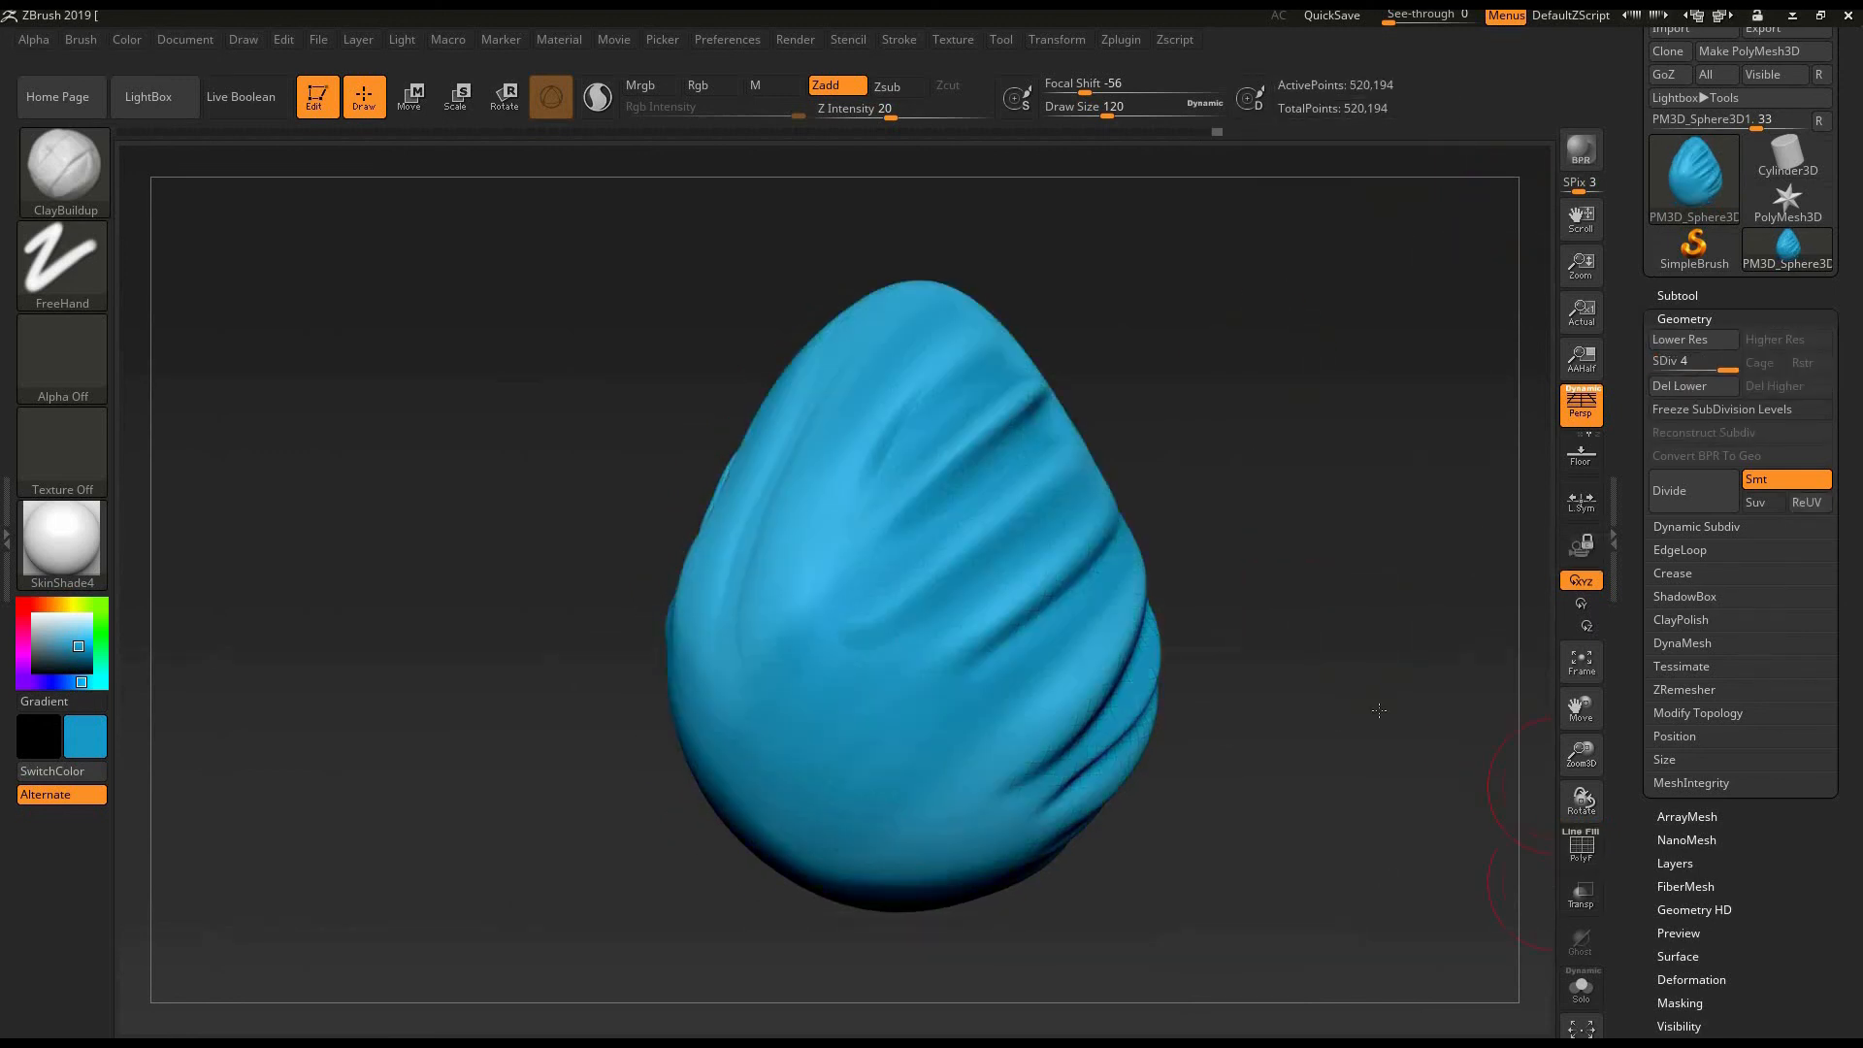
- Return to the egg's front view and activate the Move gizmo
left_click_drag(1406, 710, 1268, 708)
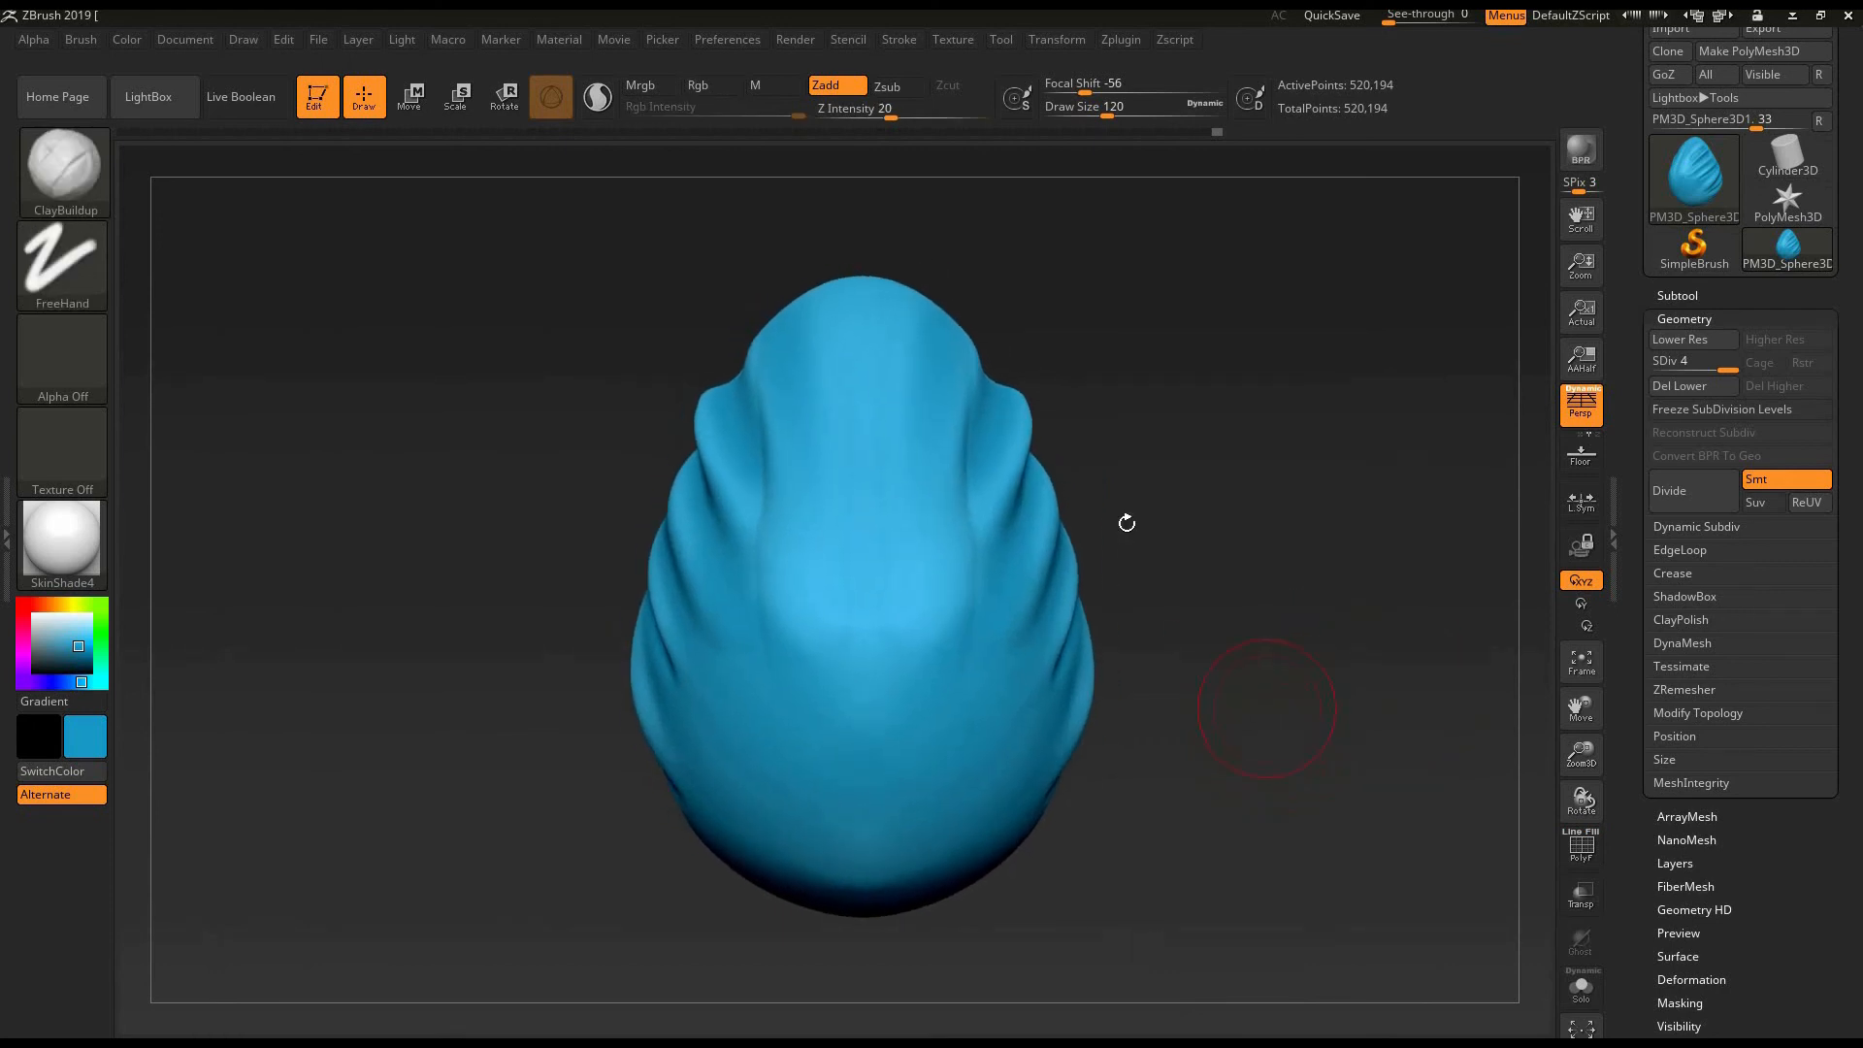
mouse_move(1183, 564)
left_mouse_down()
mouse_move(1176, 602)
mouse_move(1204, 616)
left_mouse_up()
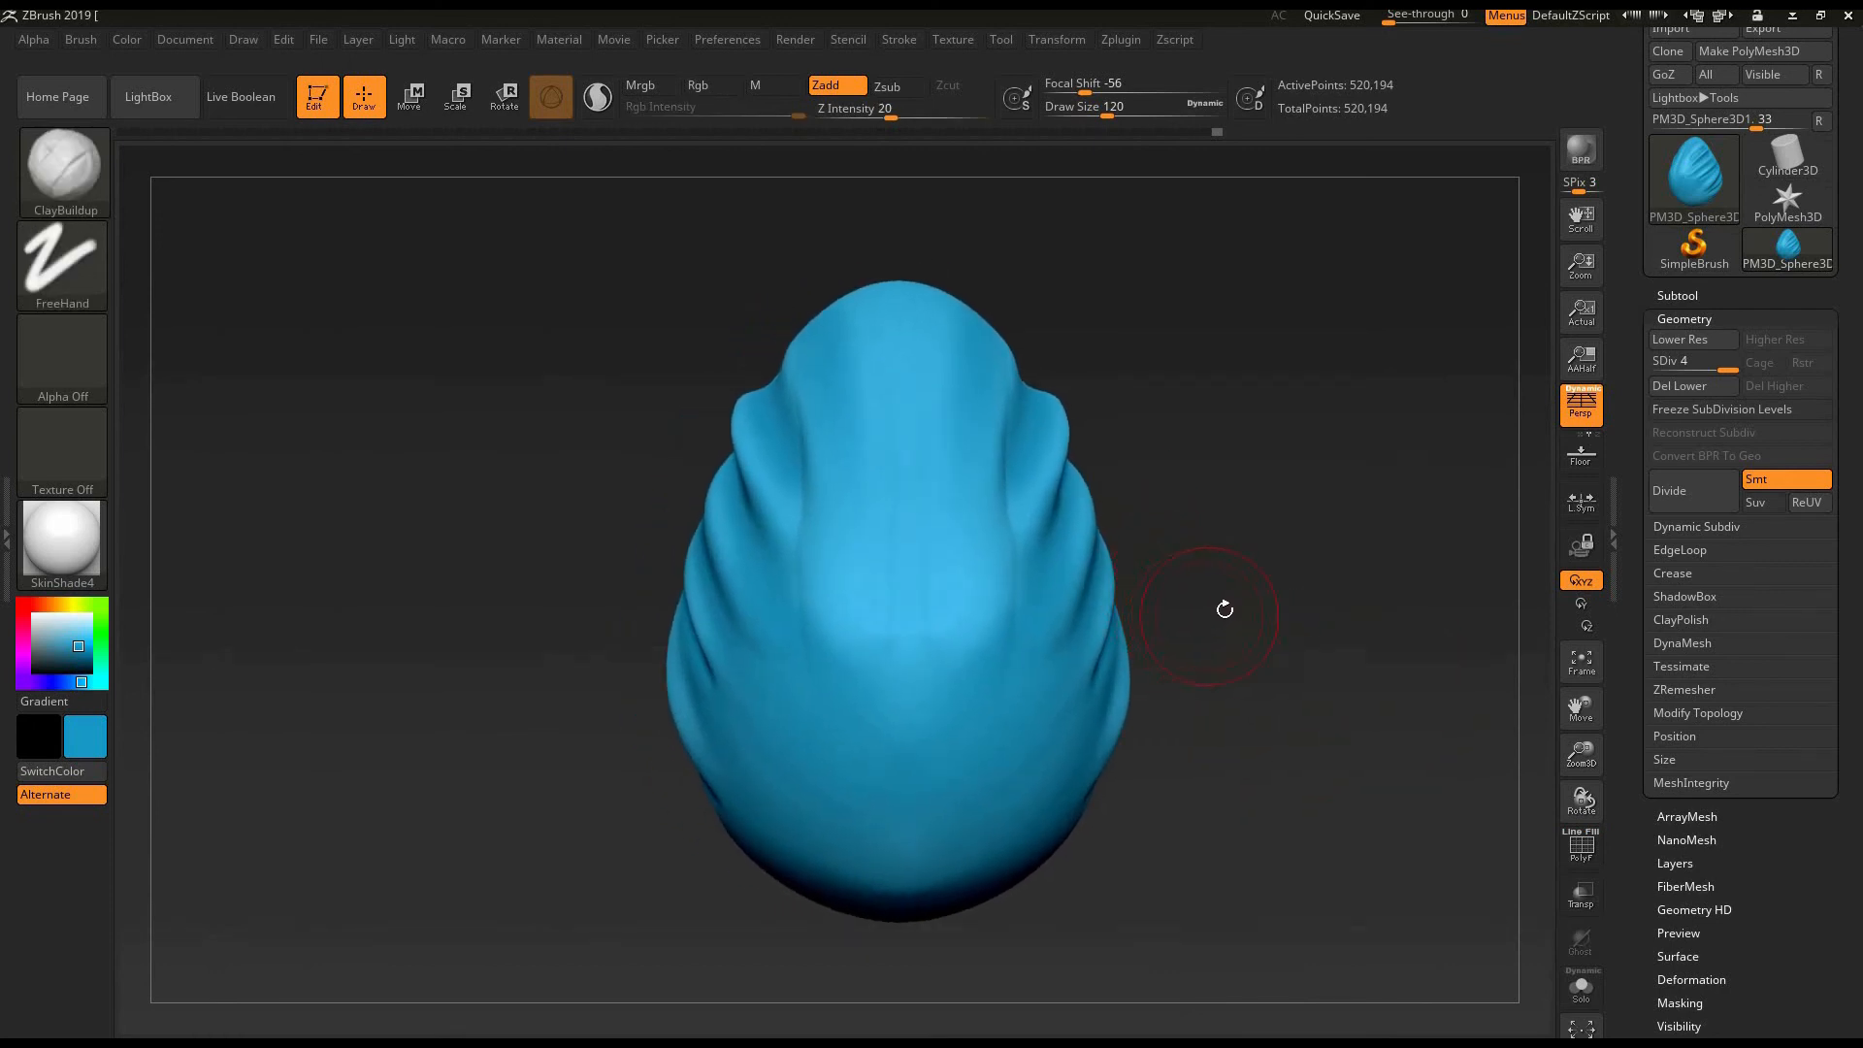
mouse_move(1207, 715)
left_mouse_down()
mouse_move(1239, 740)
mouse_move(1219, 740)
mouse_move(1222, 776)
left_mouse_up()
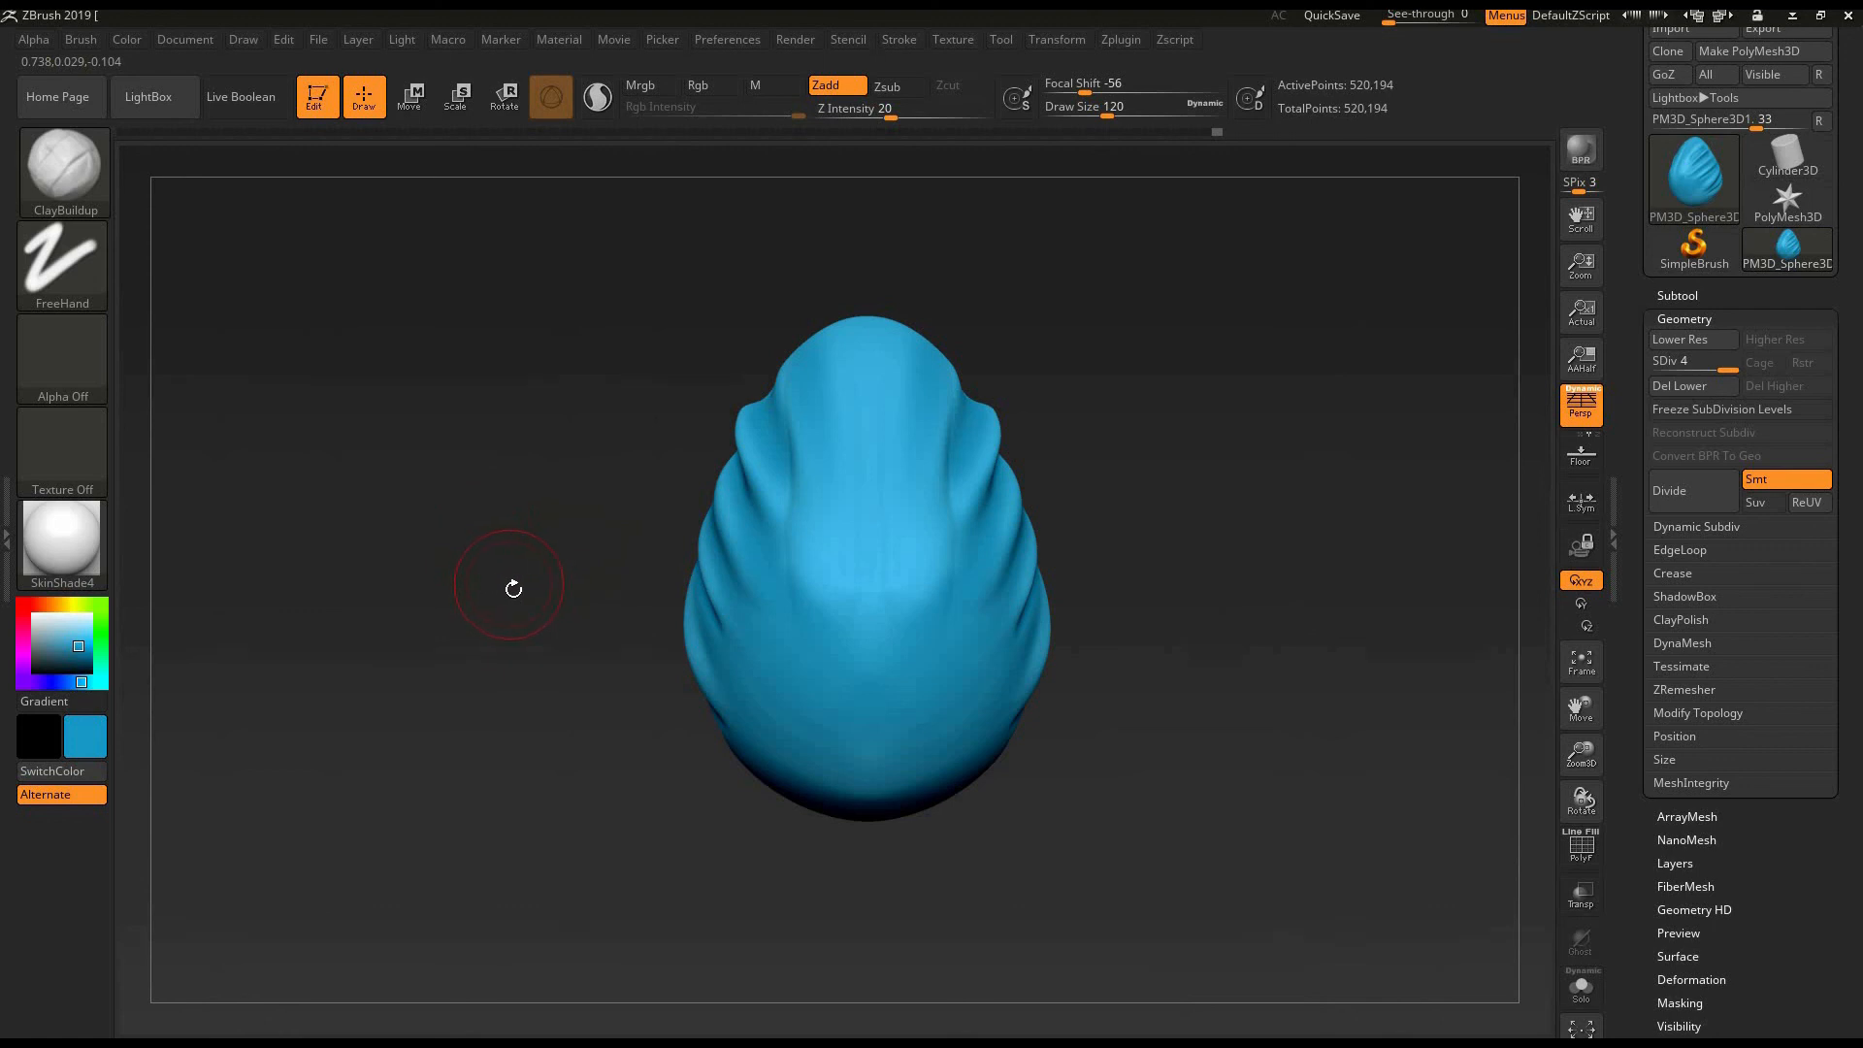
left_click_drag(609, 454, 549, 590)
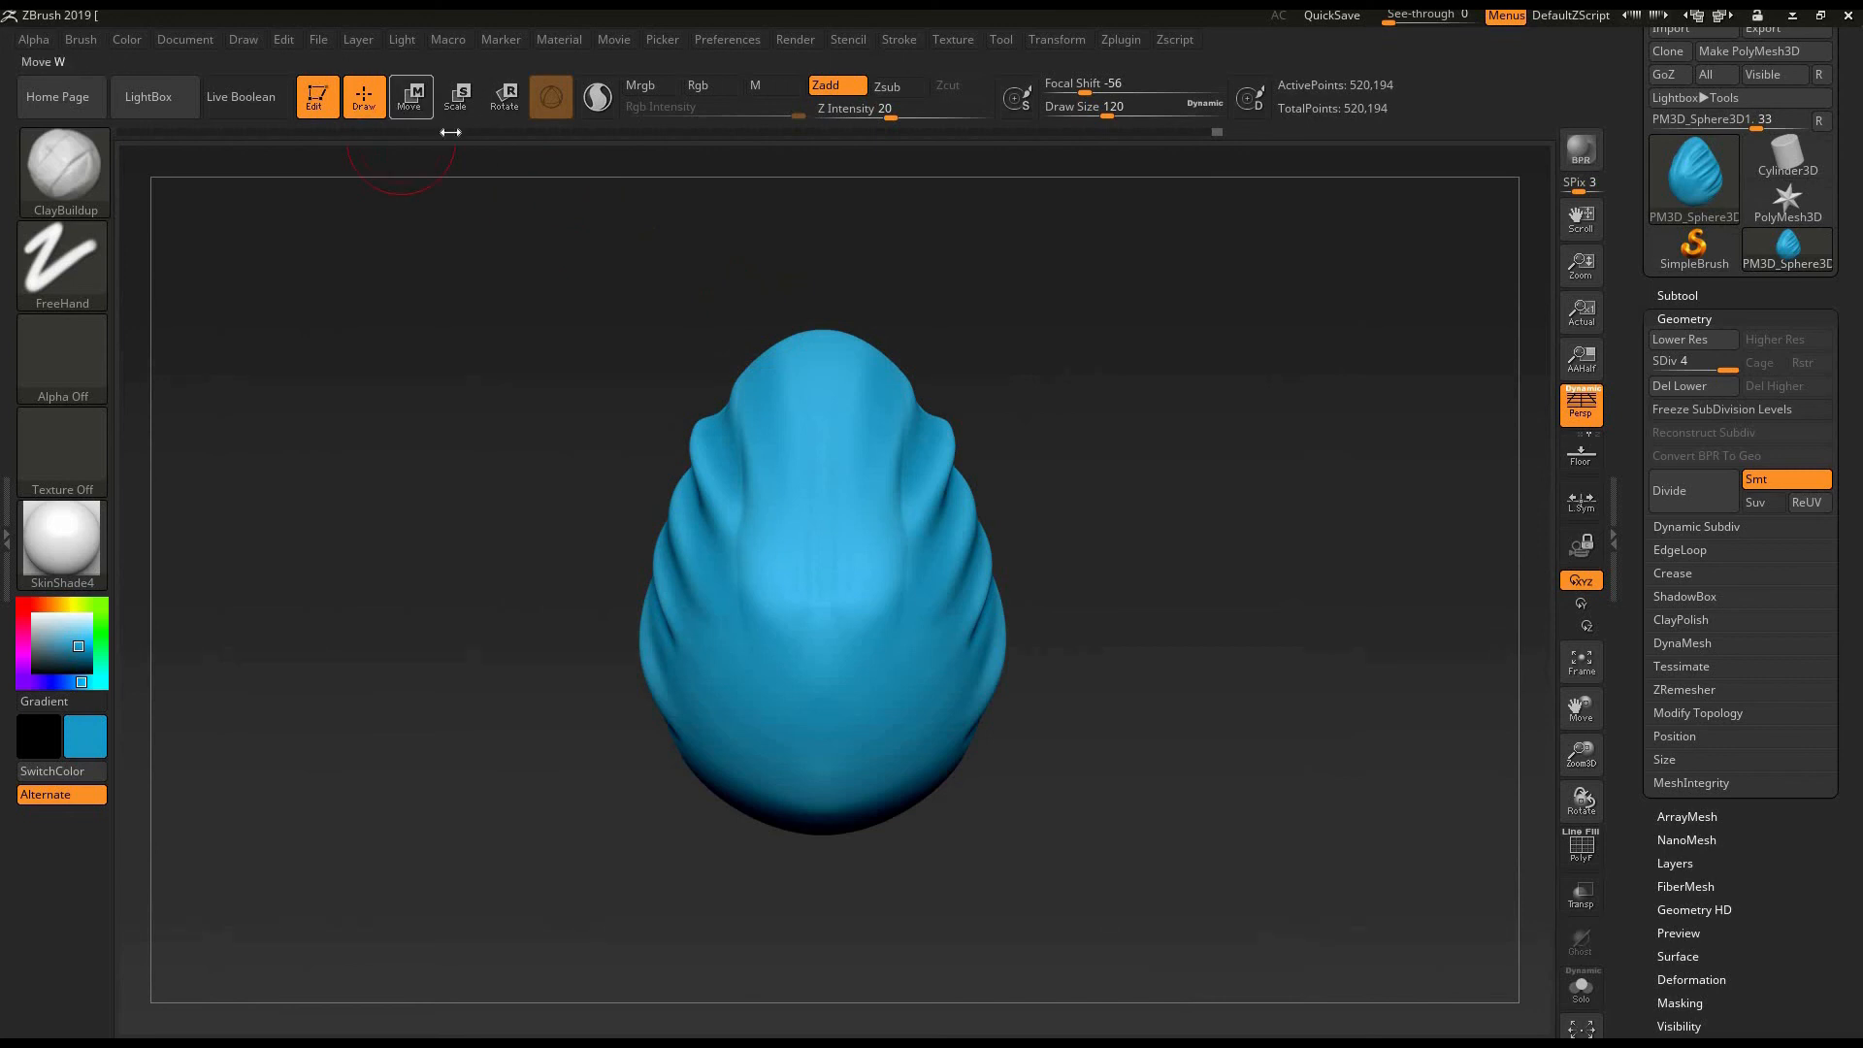
left_click(409, 101)
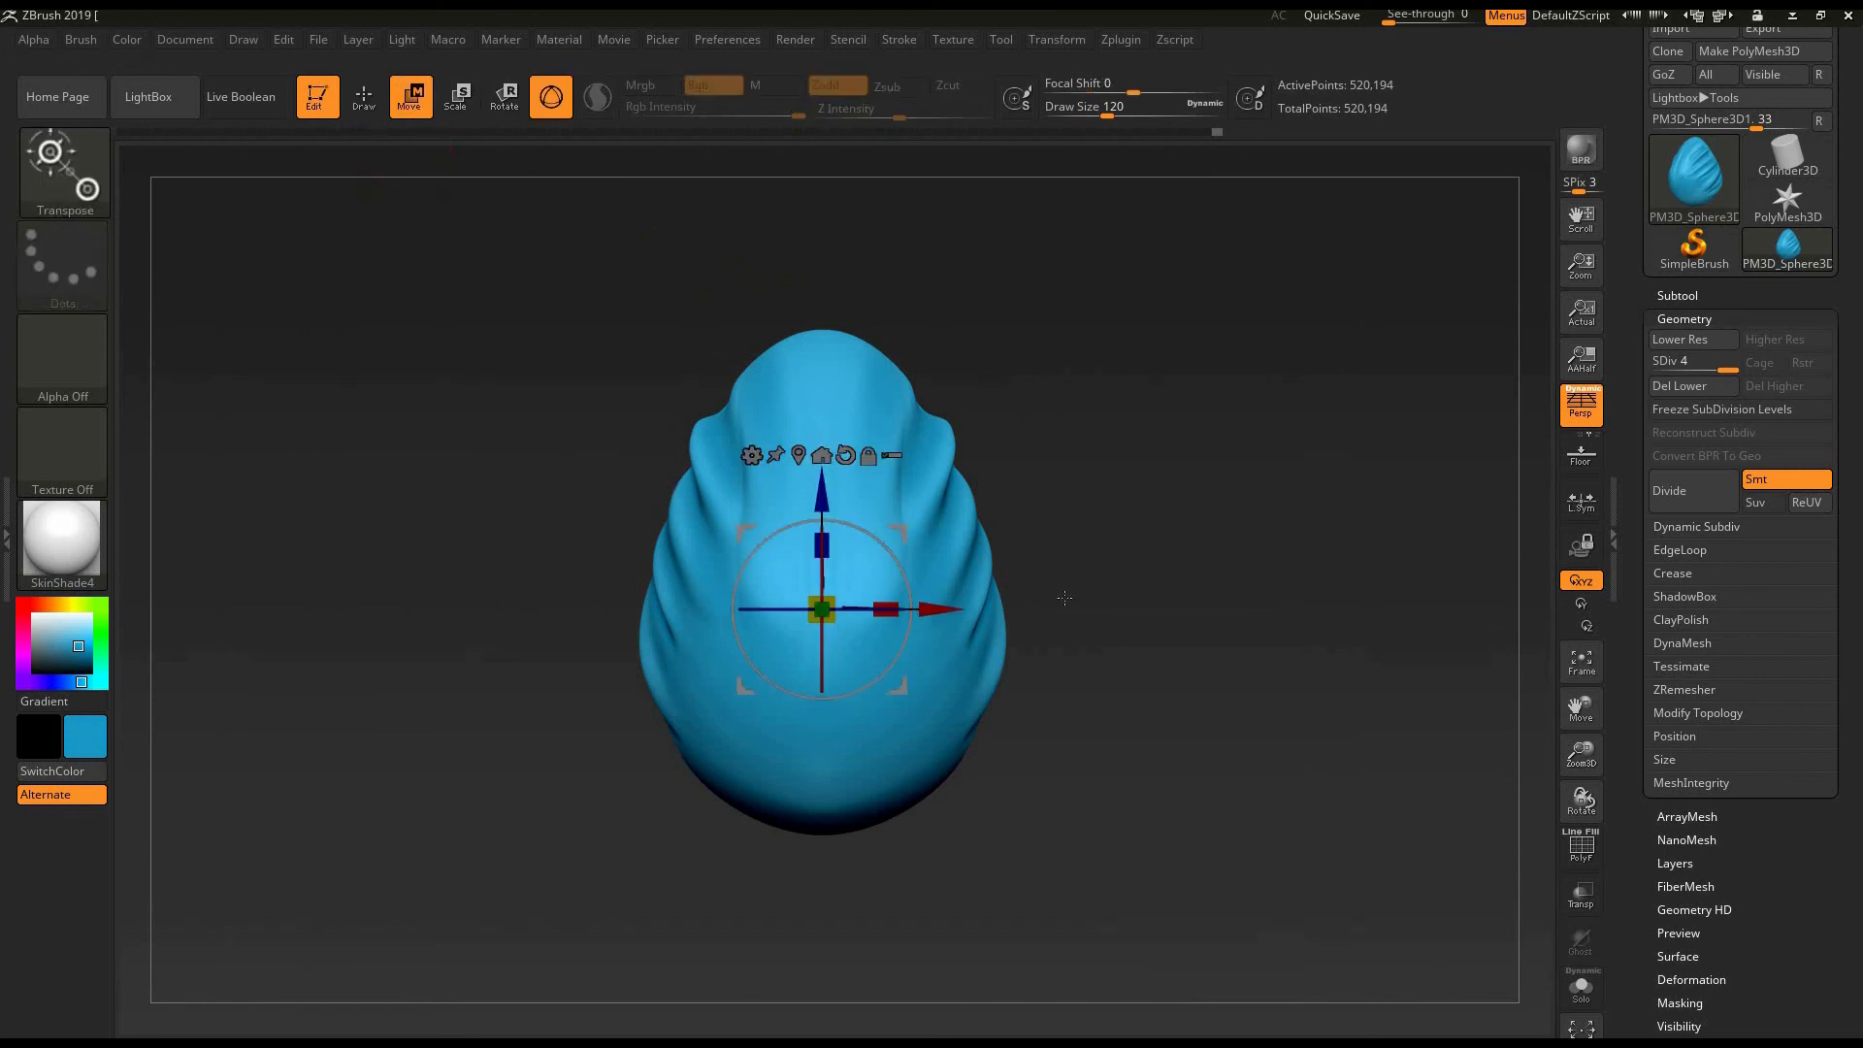
- Move the egg sideways along the gizmo's X axis and shift it upward
left_click_drag(933, 609, 949, 606)
left_click_drag(933, 609, 968, 588)
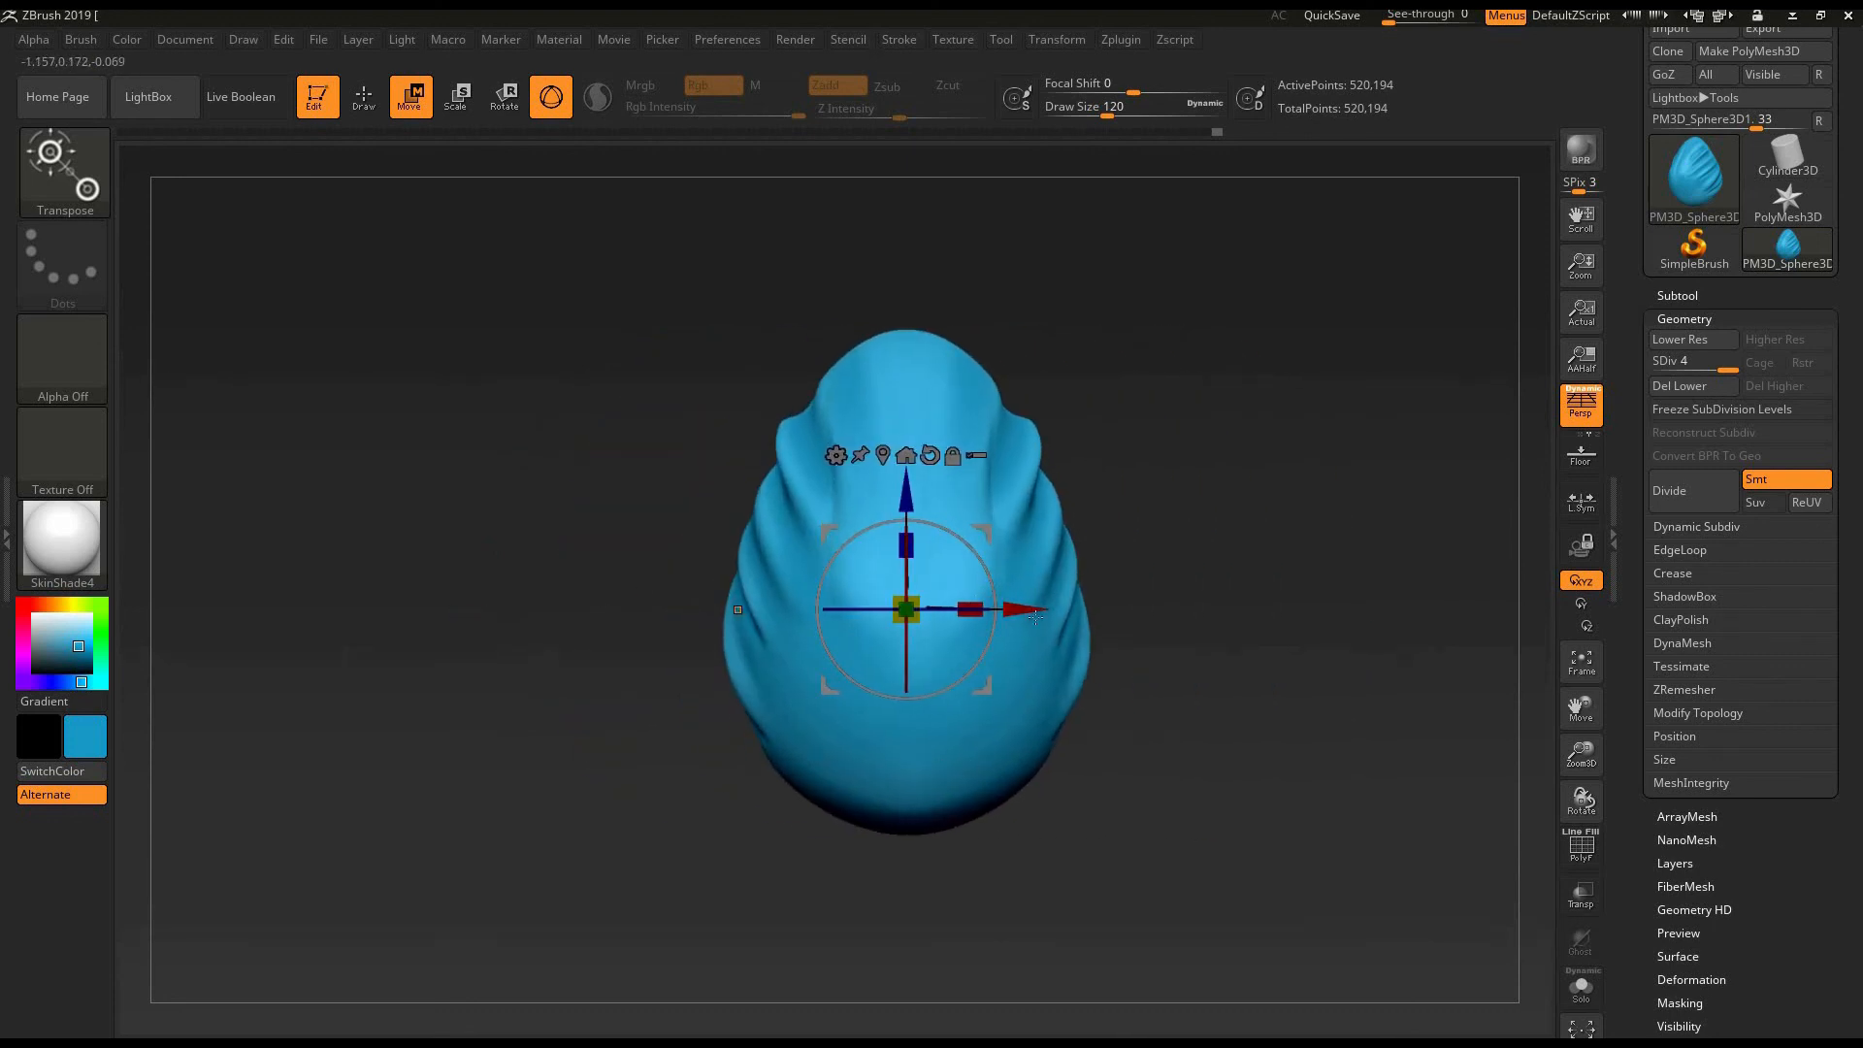
left_click_drag(1342, 582, 1344, 584)
left_click_drag(1232, 493, 1235, 335)
left_click_drag(1347, 451, 875, 457)
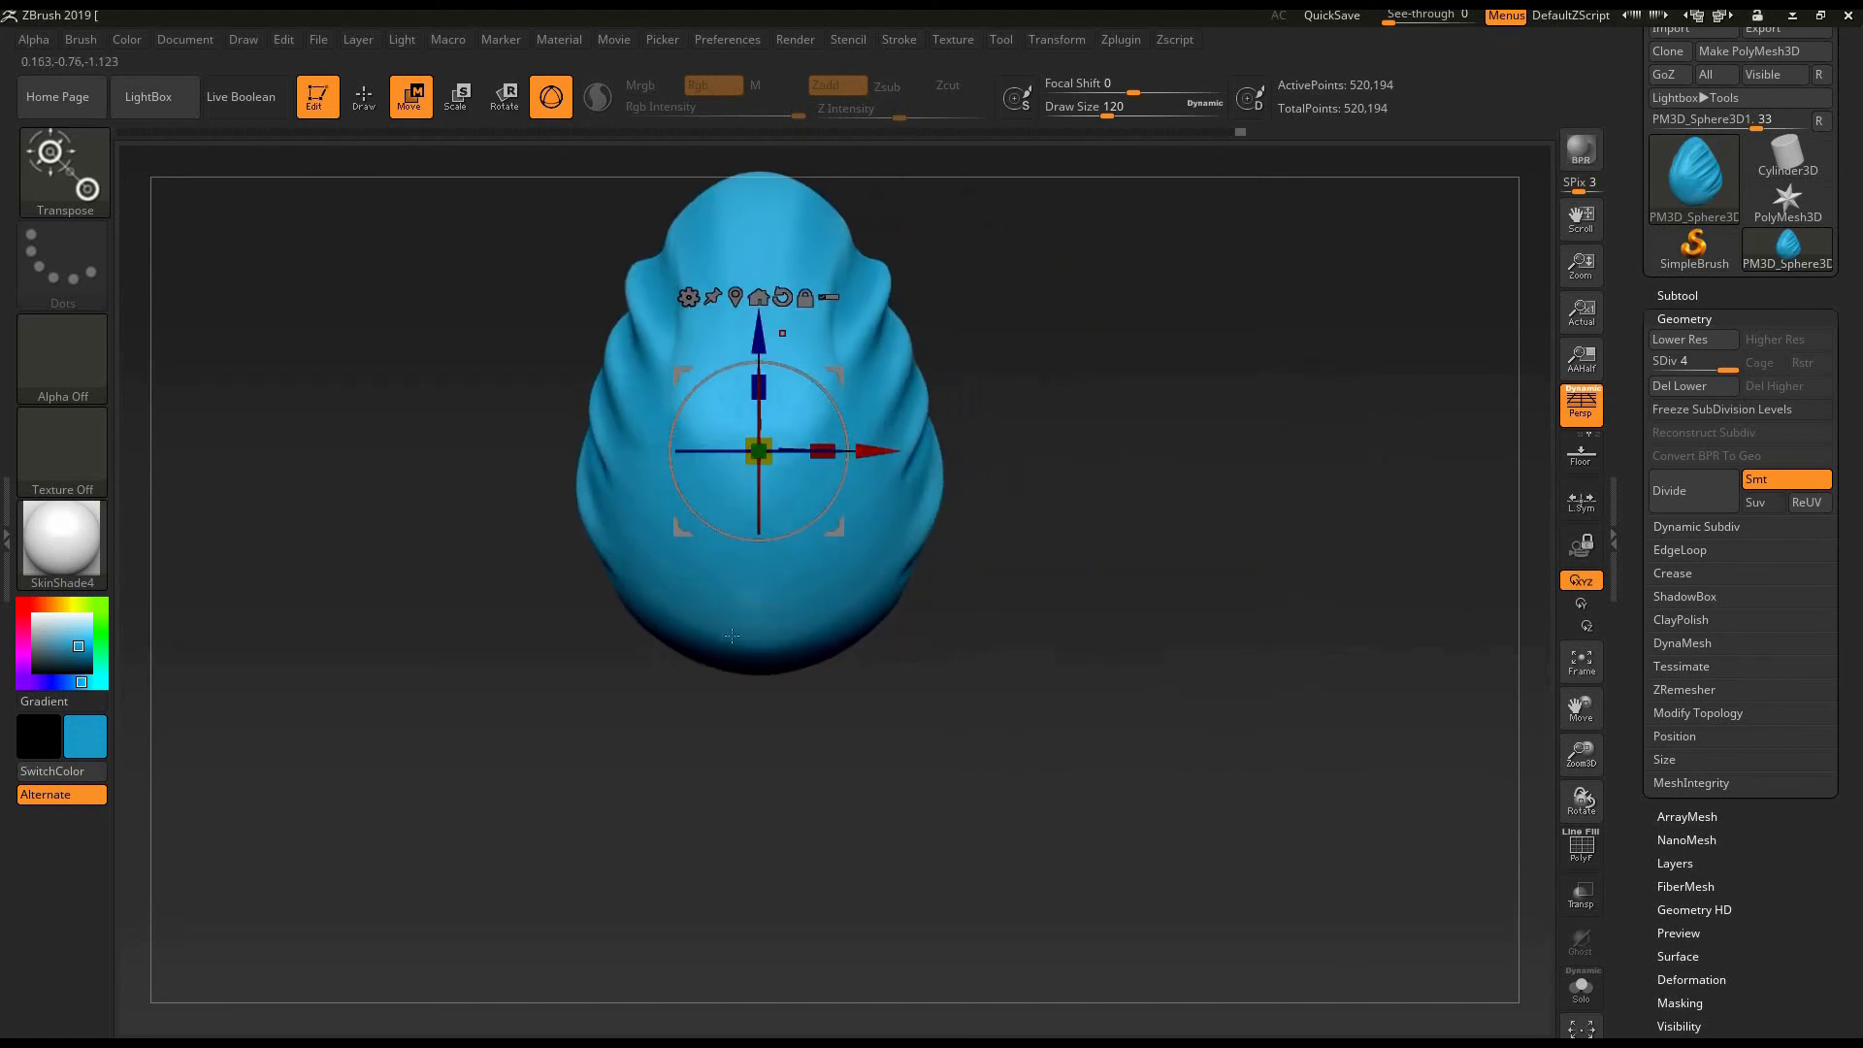
- Move the egg down along the gizmo's Z axis and try further gizmo moves from a turned view
left_click_drag(759, 335, 760, 672)
left_click_drag(776, 802, 1038, 604)
left_click_drag(1151, 595, 1054, 593)
left_click_drag(1206, 583, 1441, 579)
left_click_drag(939, 684, 1256, 666)
mouse_move(1055, 631)
right_mouse_down("alt")
mouse_move(1003, 628)
mouse_move(1247, 557)
right_mouse_up("alt")
- Undo all the gizmo moves made on the egg
key("ctrl+z")
key("ctrl+z")
key("ctrl+z")
key("ctrl+z")
key("ctrl+z")
key("ctrl+z")
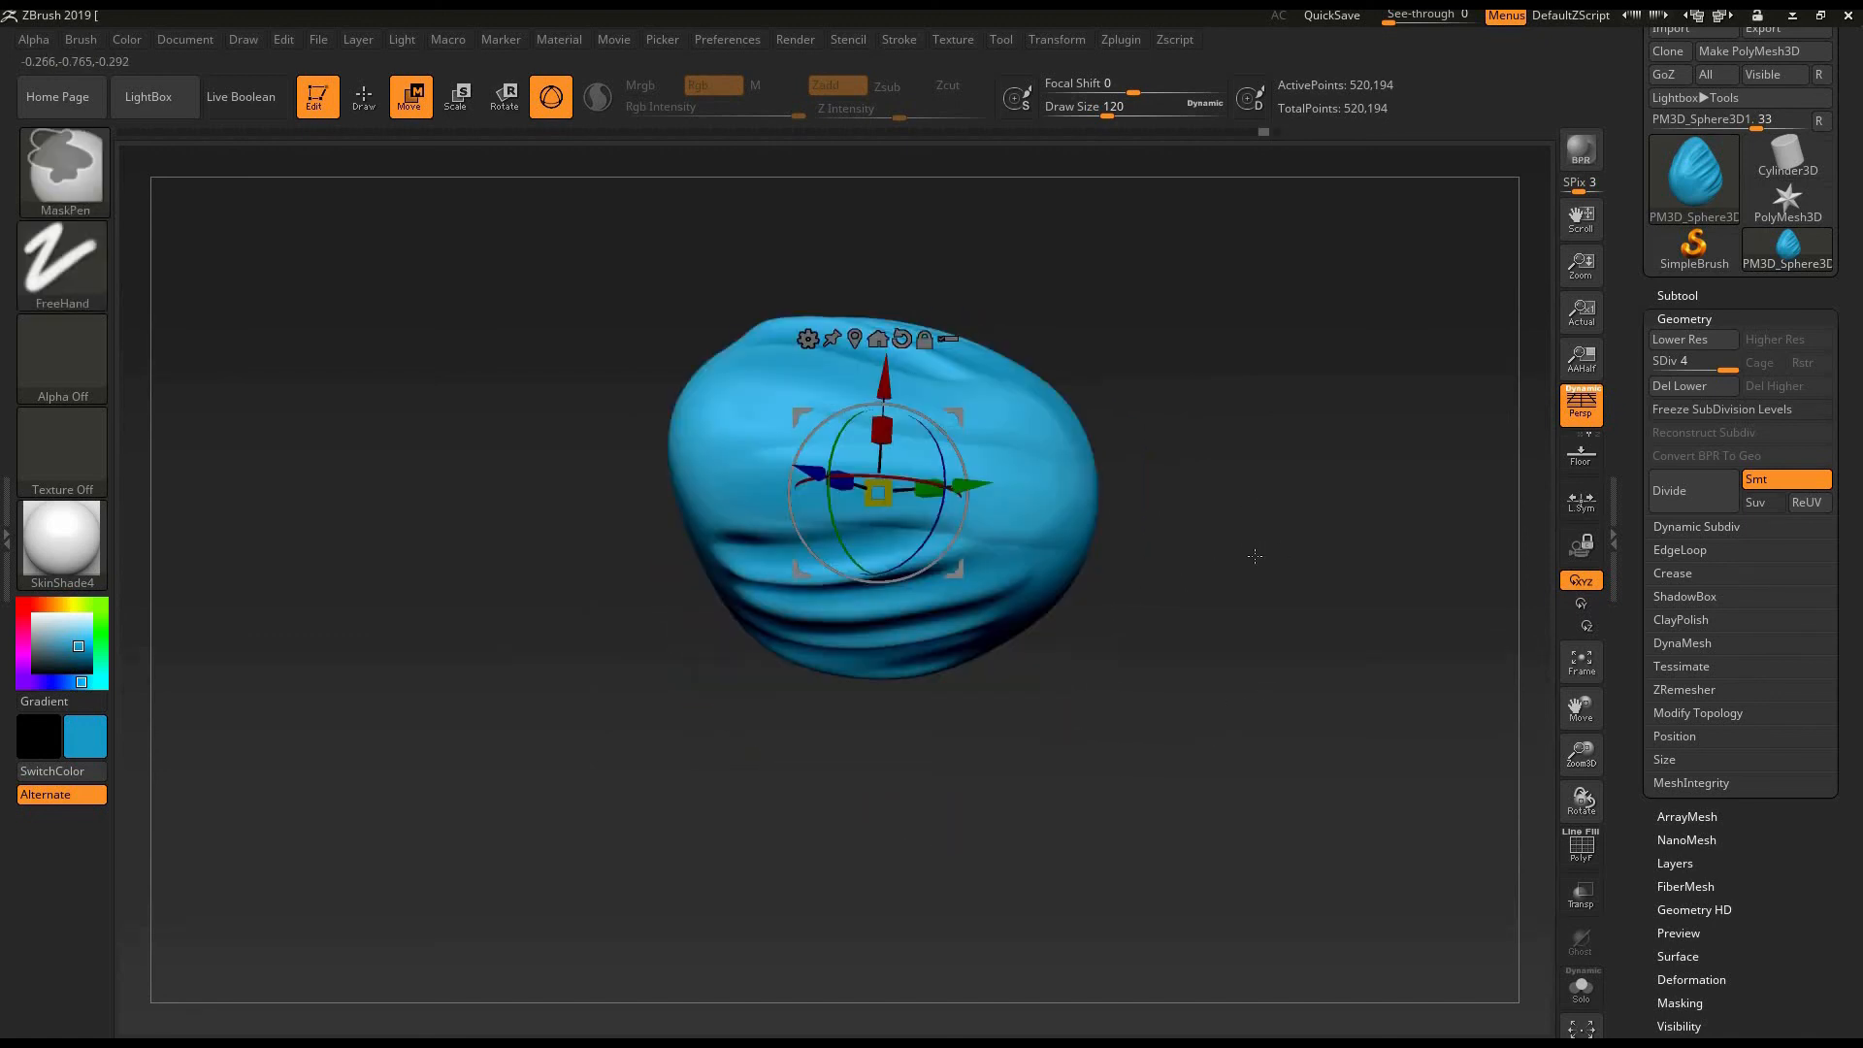
key("ctrl+z")
key("ctrl+z")
key("ctrl+z")
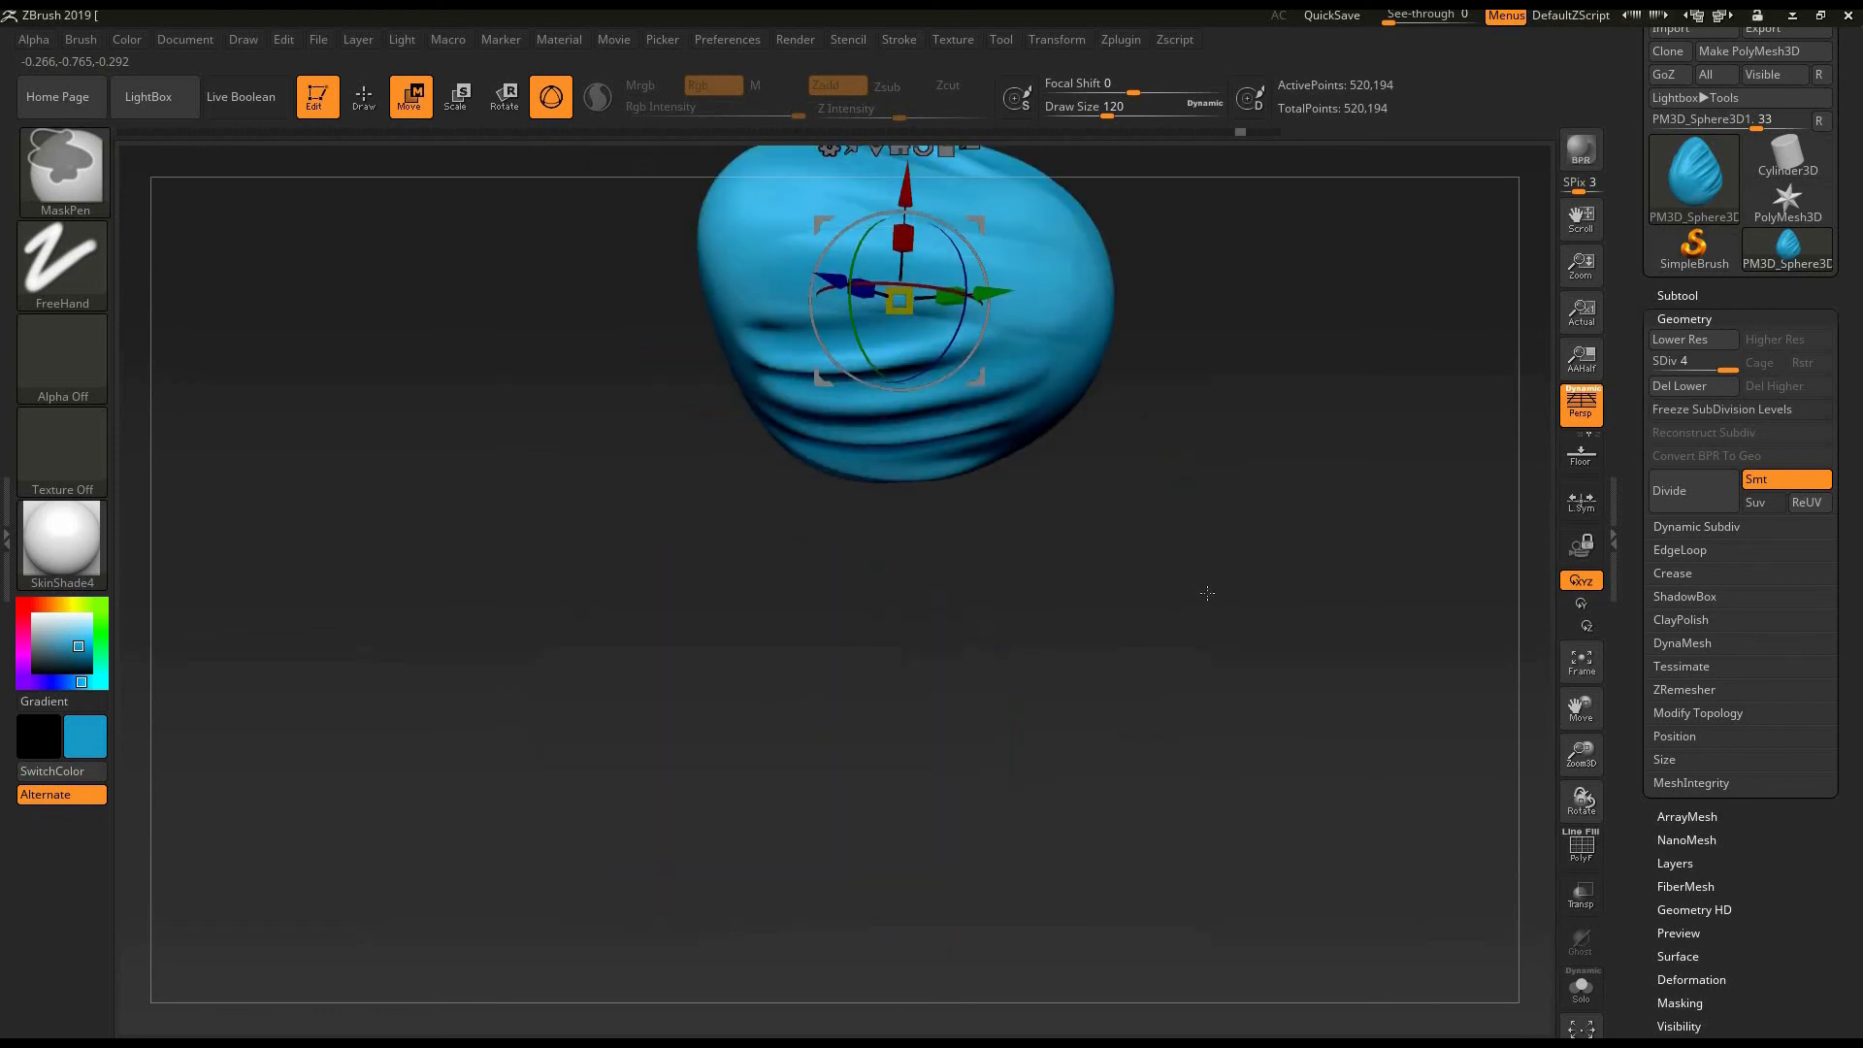
key("ctrl+z")
key("ctrl+z")
key("ctrl+z")
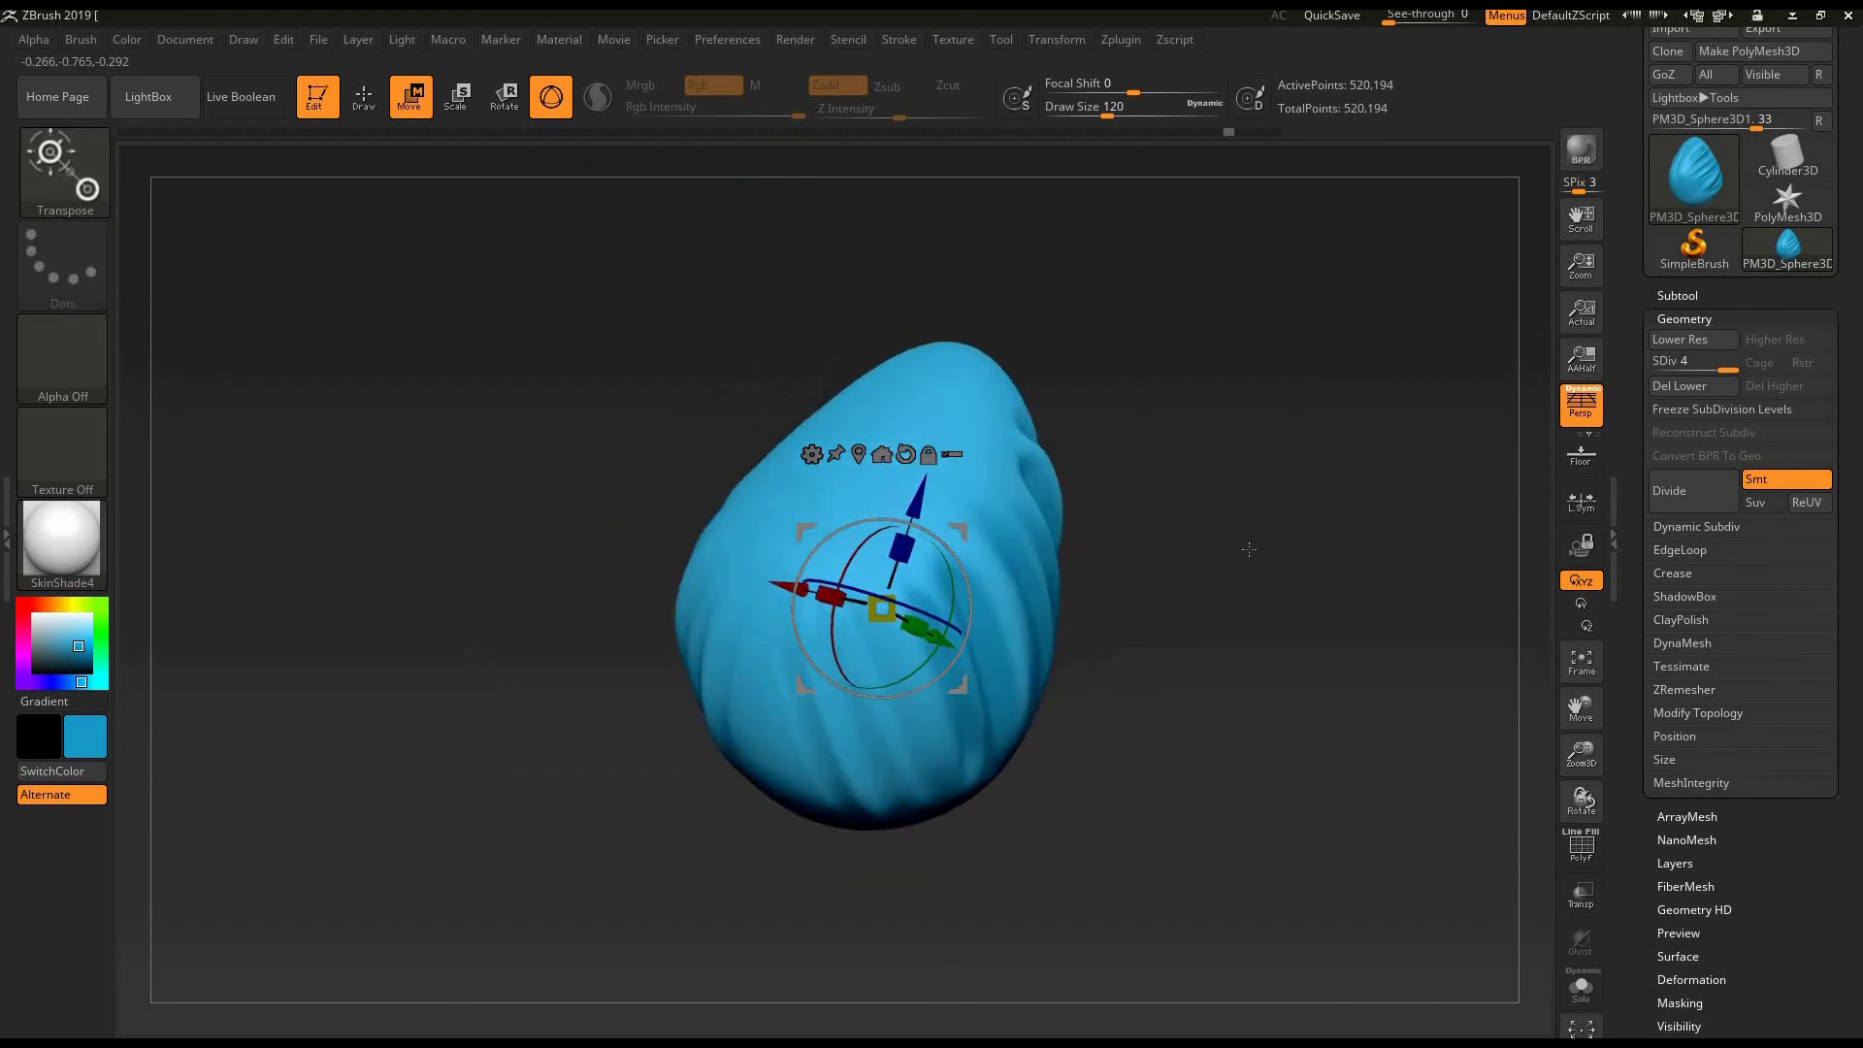
- Switch the Move tool from the Gizmo 3D to the transpose line
left_click(551, 99)
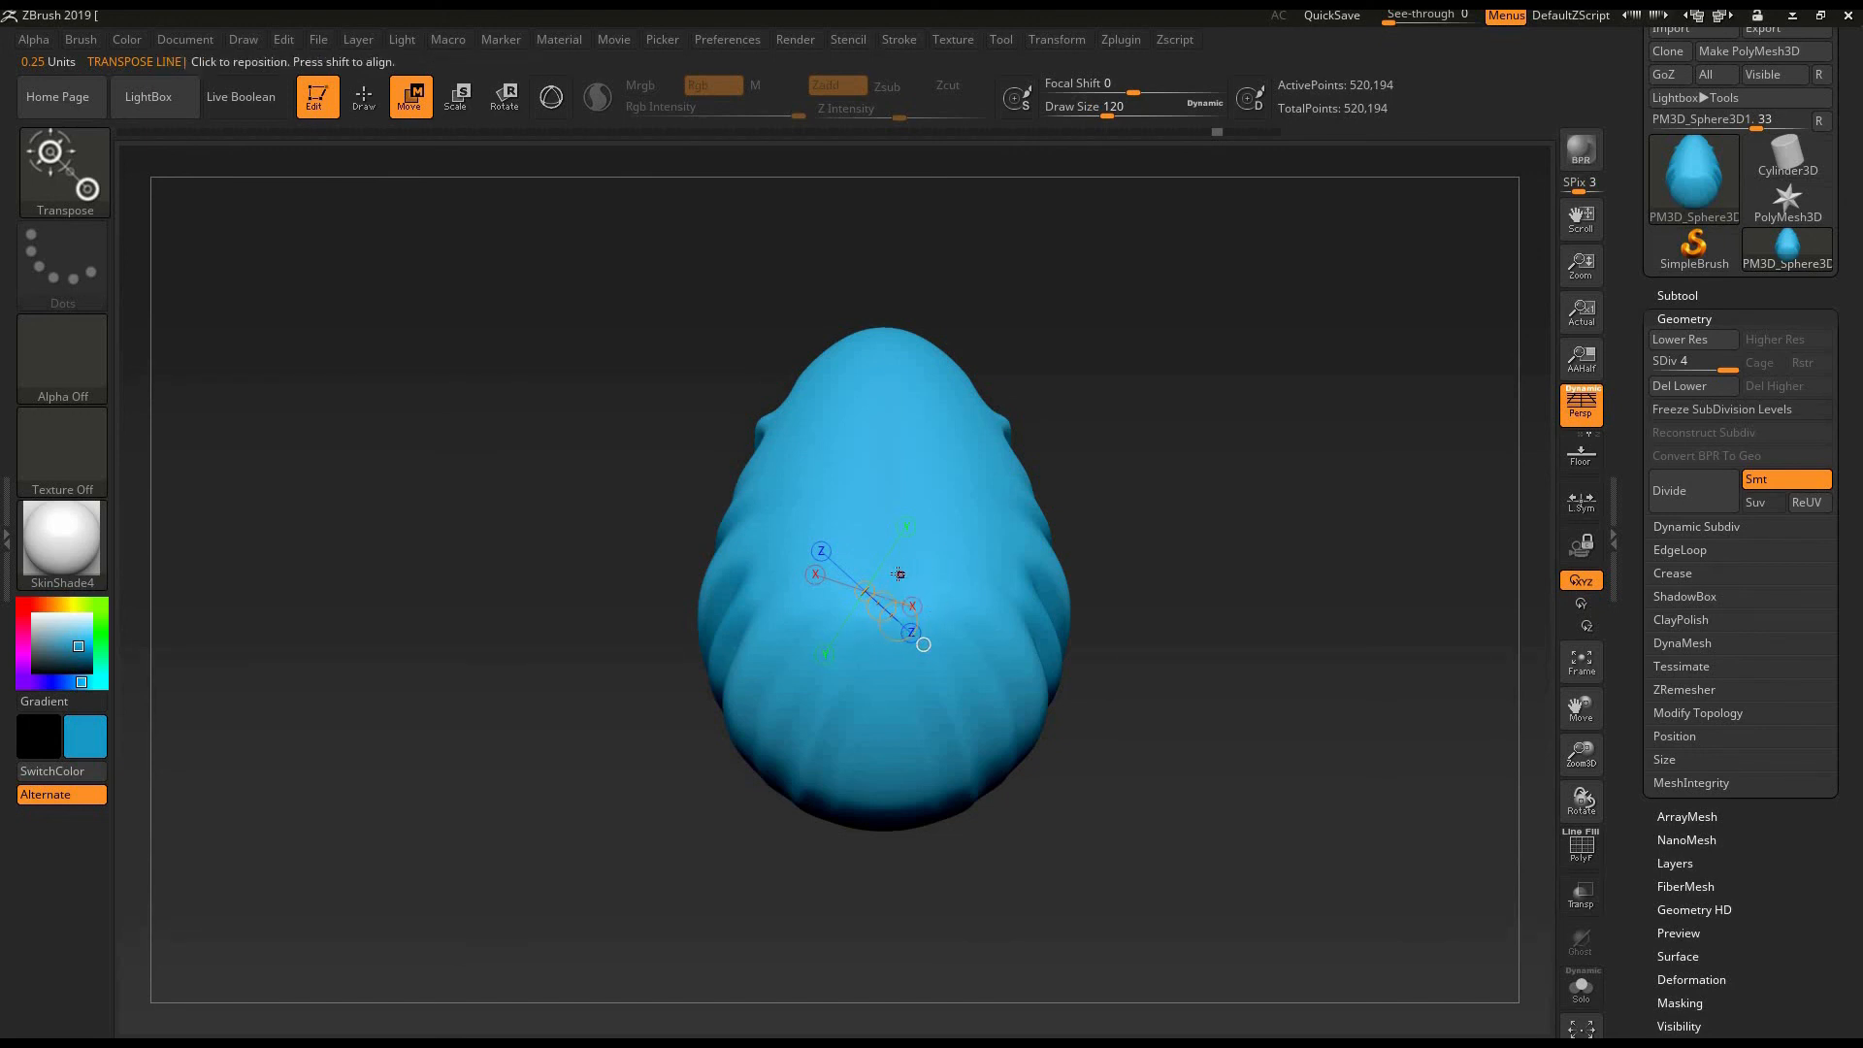
- Draw a transpose line across the egg and use it to move the egg
left_click(874, 538)
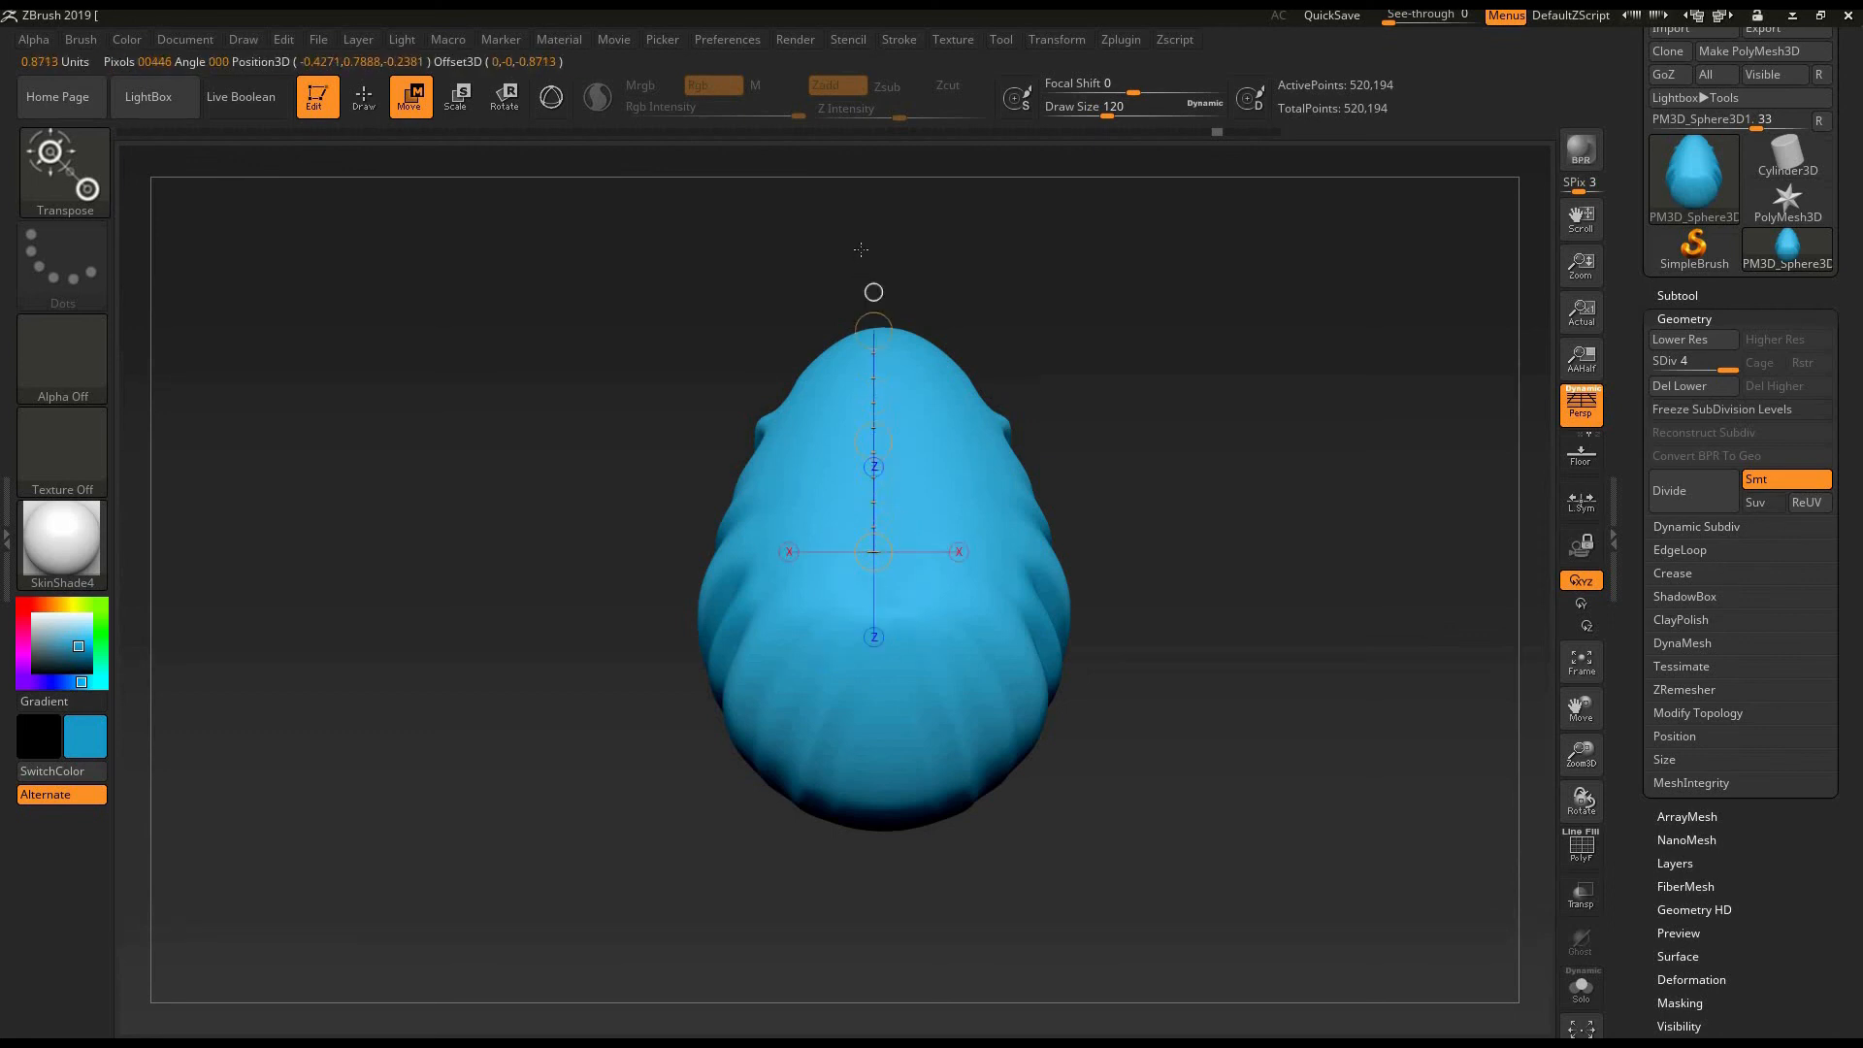
left_click_drag(860, 249, 859, 240)
mouse_move(827, 639)
left_mouse_down()
mouse_move(1030, 648)
mouse_move(1264, 582)
mouse_move(1043, 460)
mouse_move(904, 286)
mouse_move(730, 354)
mouse_move(754, 240)
mouse_move(912, 569)
mouse_move(902, 465)
mouse_move(835, 543)
mouse_move(961, 707)
left_mouse_up()
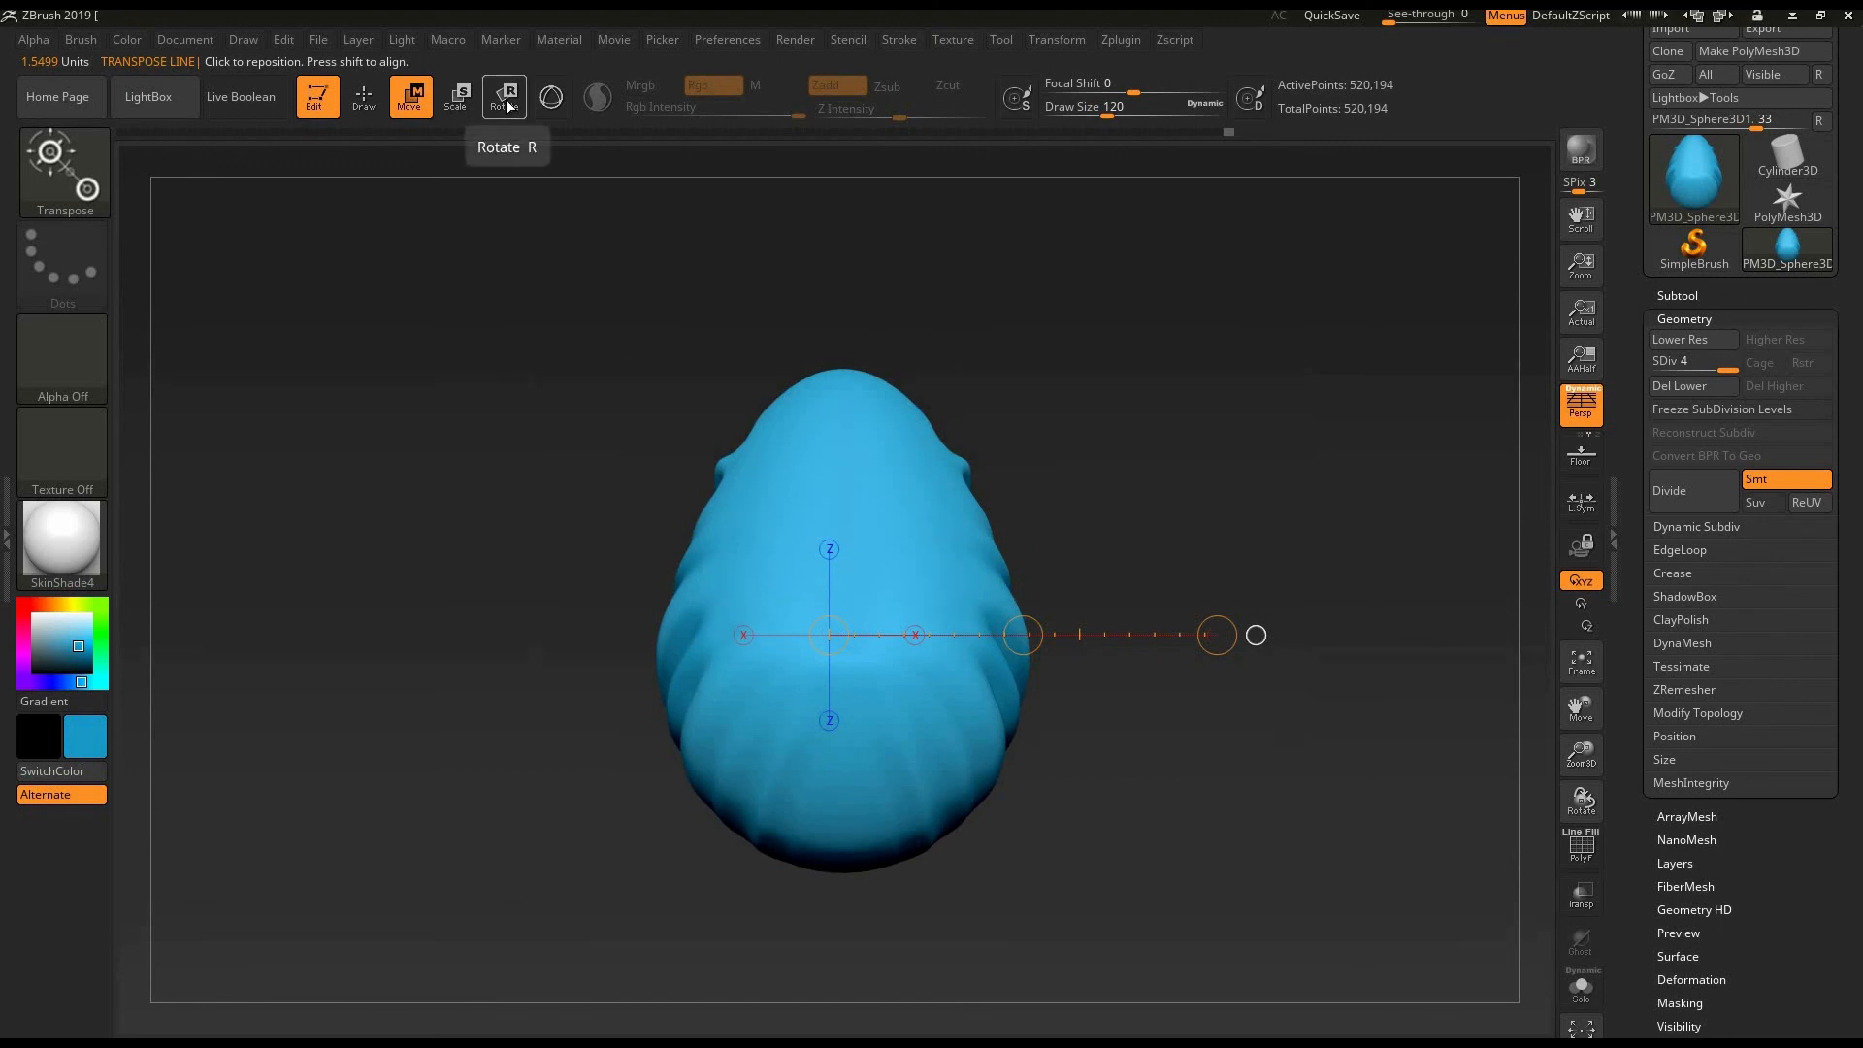
- Change to Rotate mode, draw a horizontal transpose line from the egg's middle, and rotate the egg slightly
key("r")
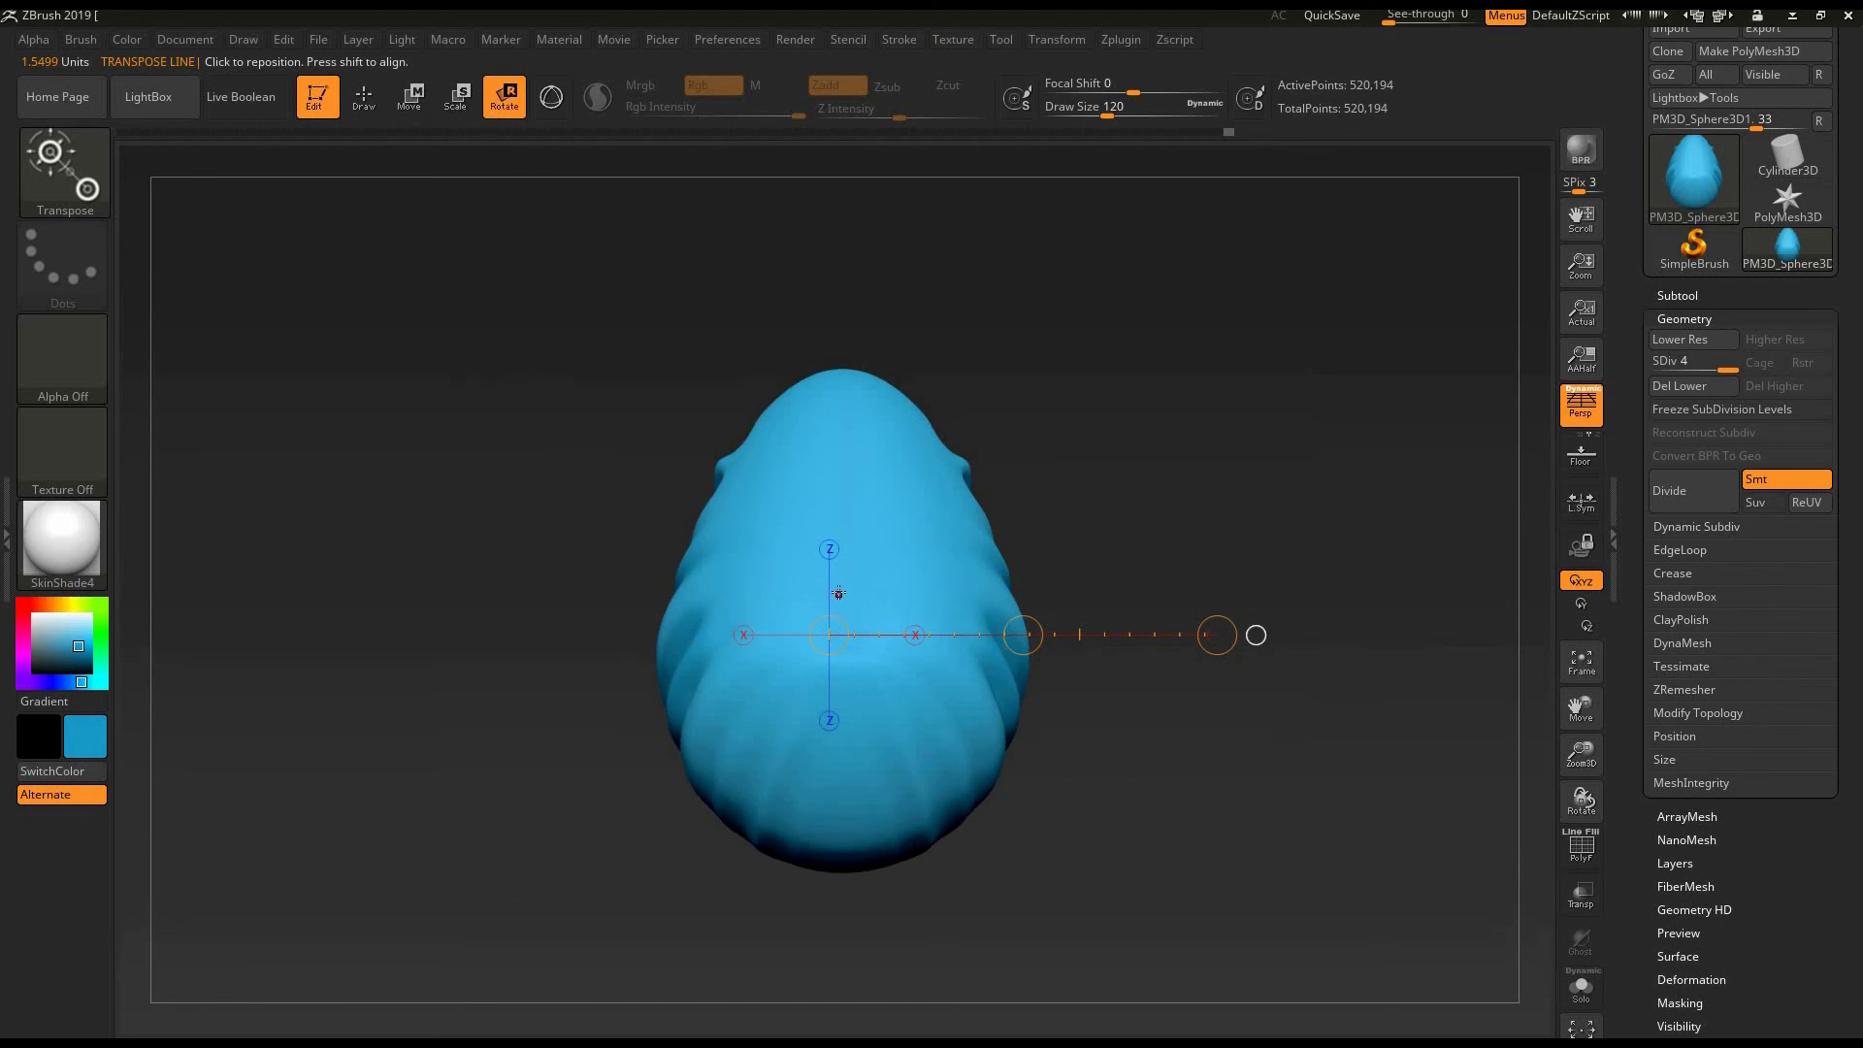
left_click(839, 595)
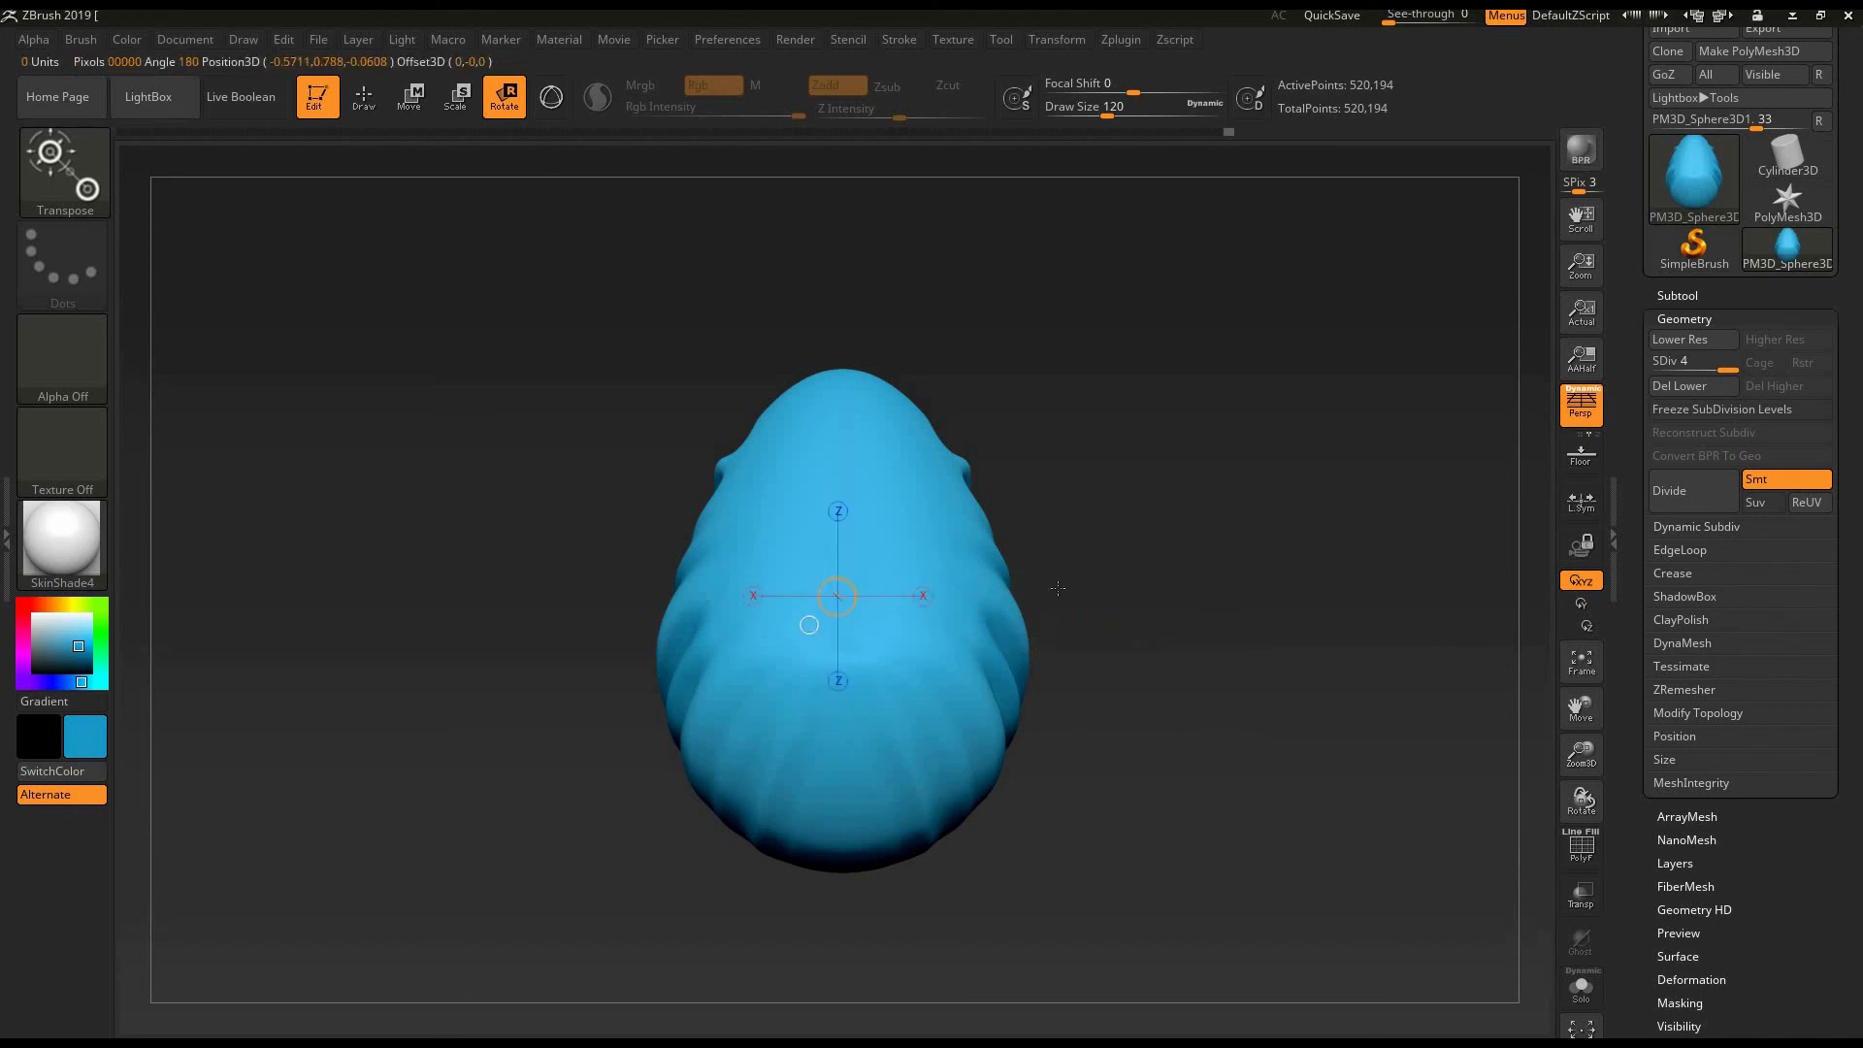
mouse_move(1210, 596)
left_mouse_down()
mouse_move(1091, 718)
mouse_move(891, 748)
mouse_move(1067, 684)
mouse_move(1191, 580)
left_mouse_up()
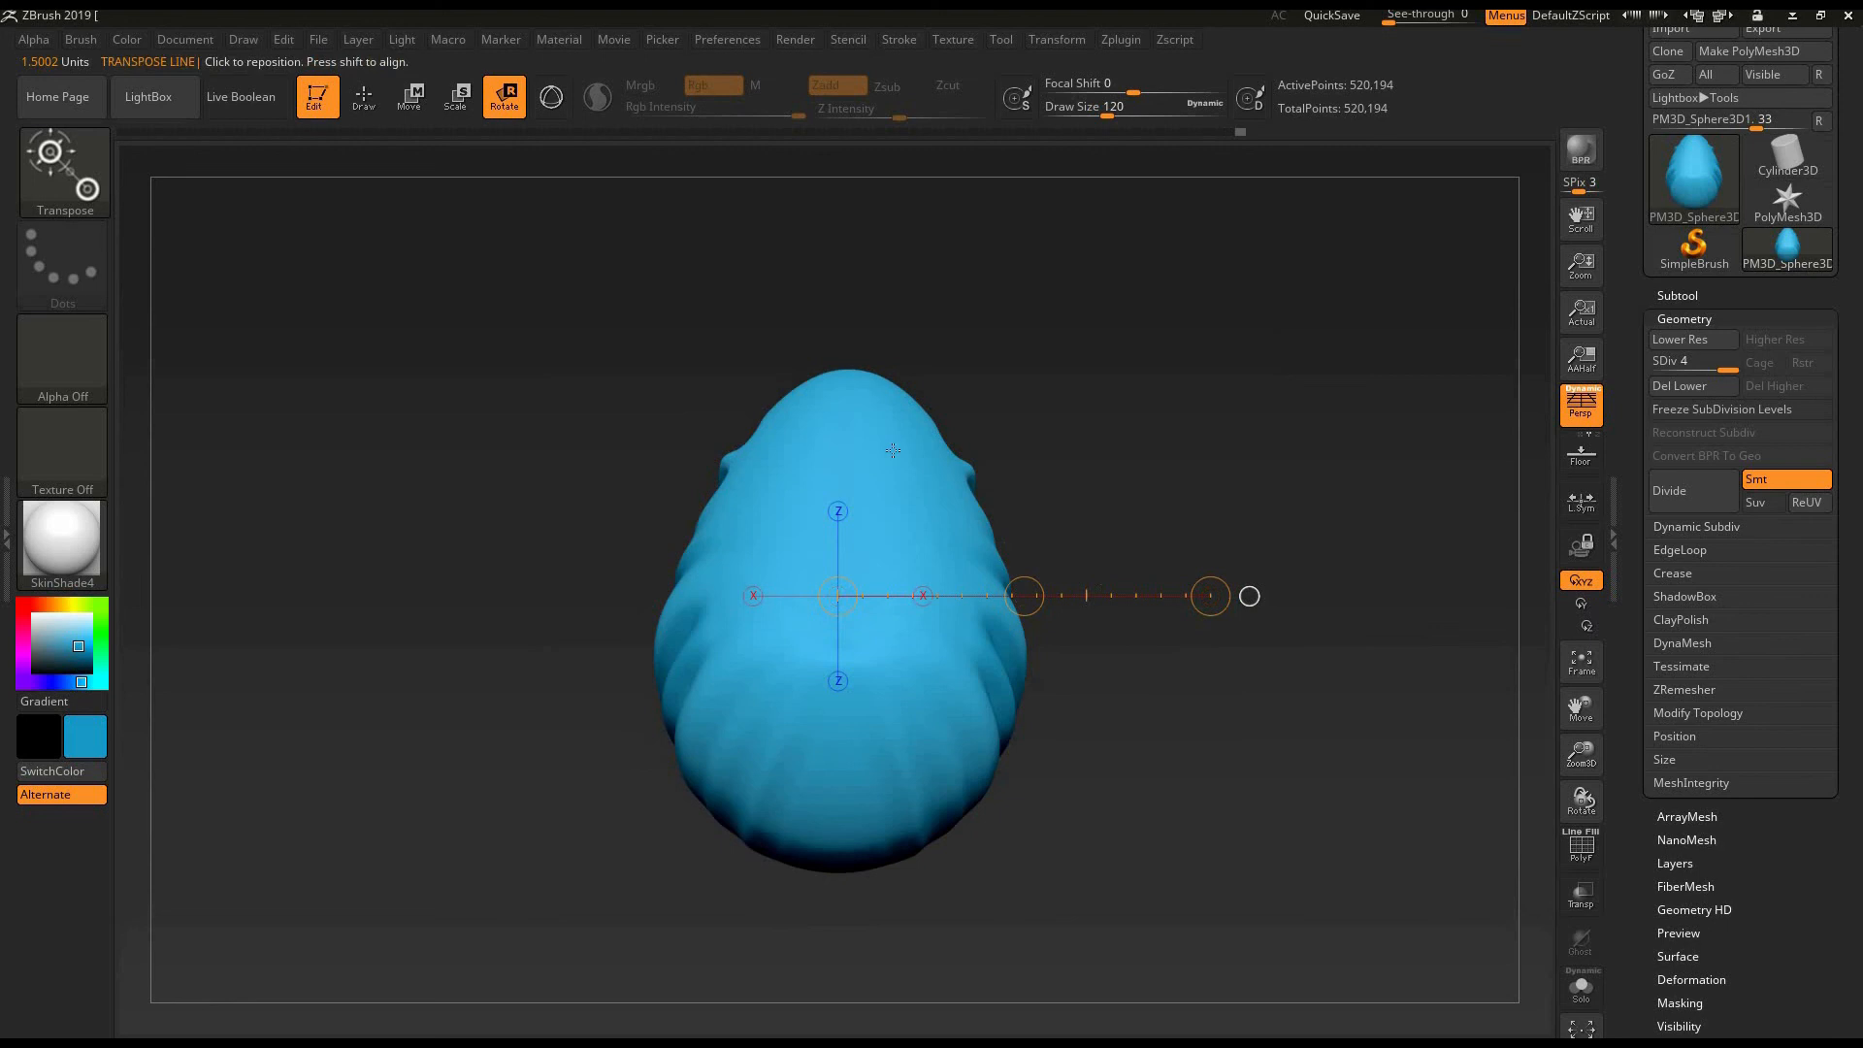
- Switch Rotate mode to the Gizmo 3D, try rotating and moving the egg with its handles, and undo the last change
left_click(550, 102)
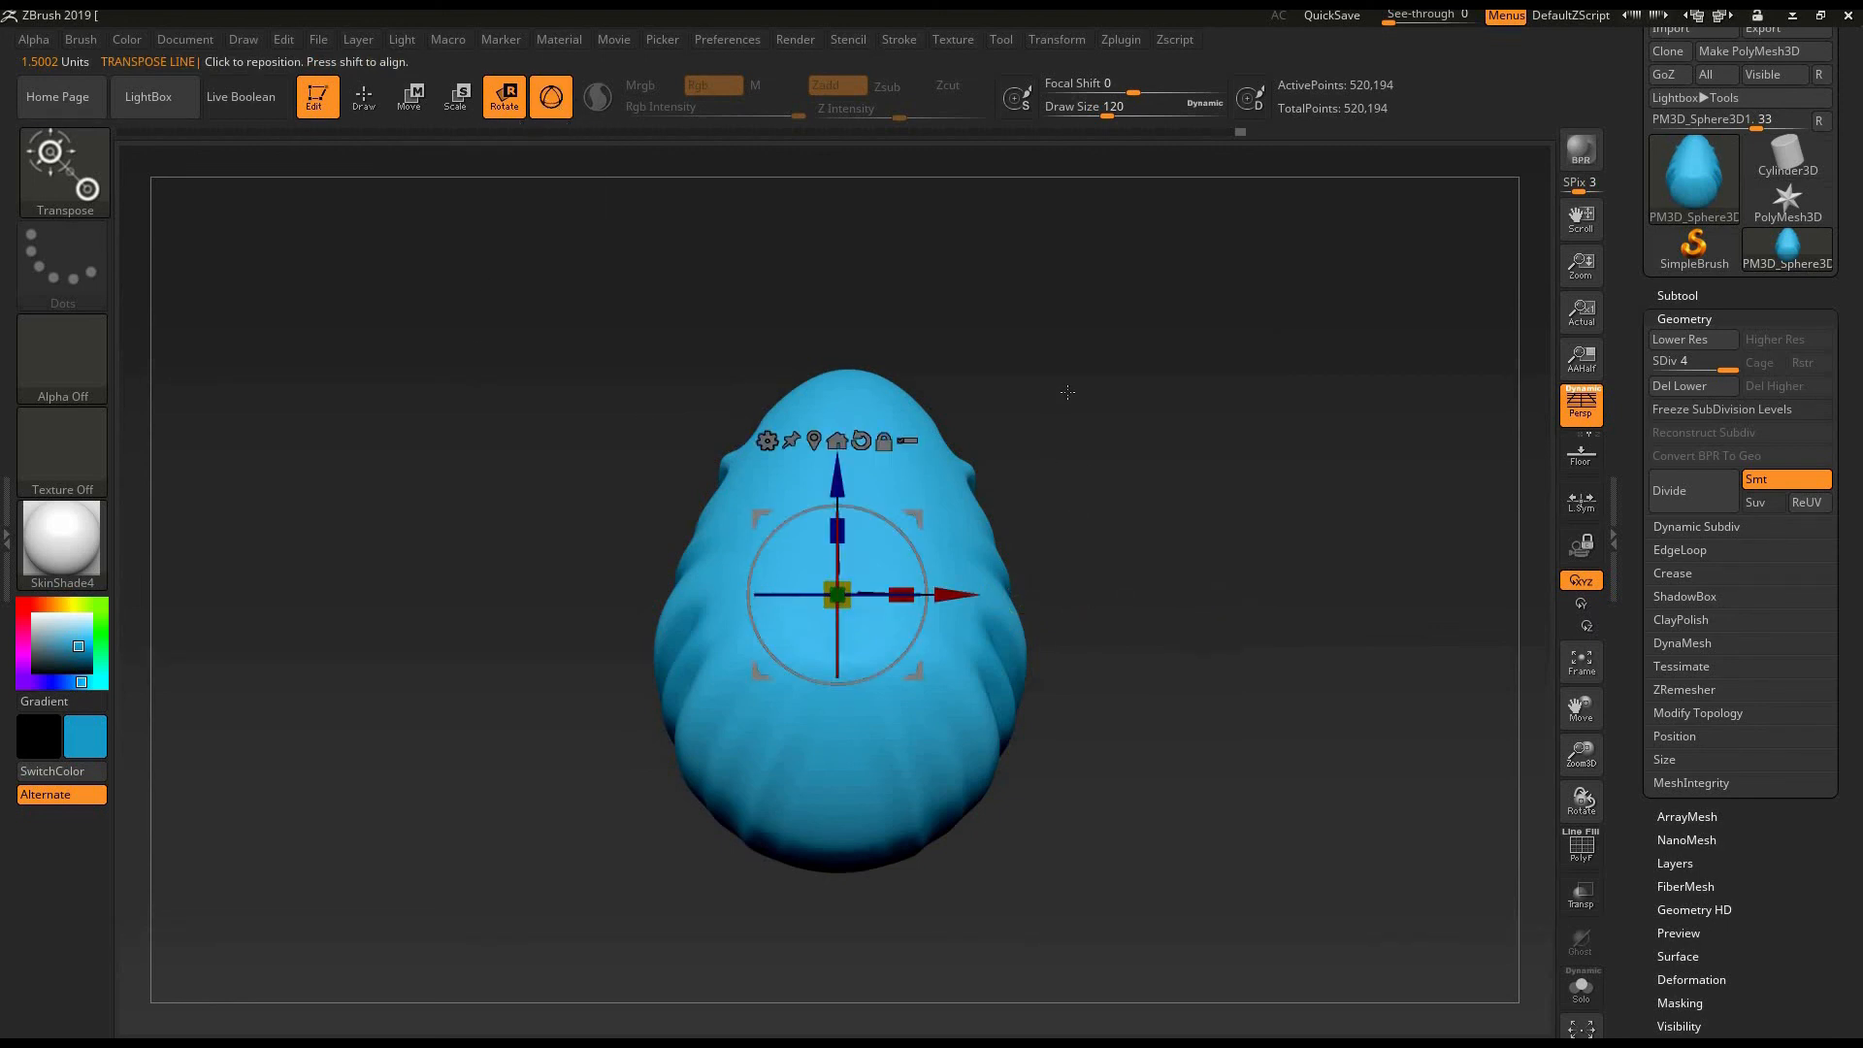
left_click_drag(1067, 392, 854, 554)
left_click_drag(854, 666, 856, 878)
left_click_drag(955, 594, 1106, 276)
left_click_drag(1227, 366, 973, 371)
left_click_drag(846, 374, 878, 426)
key("ctrl+z")
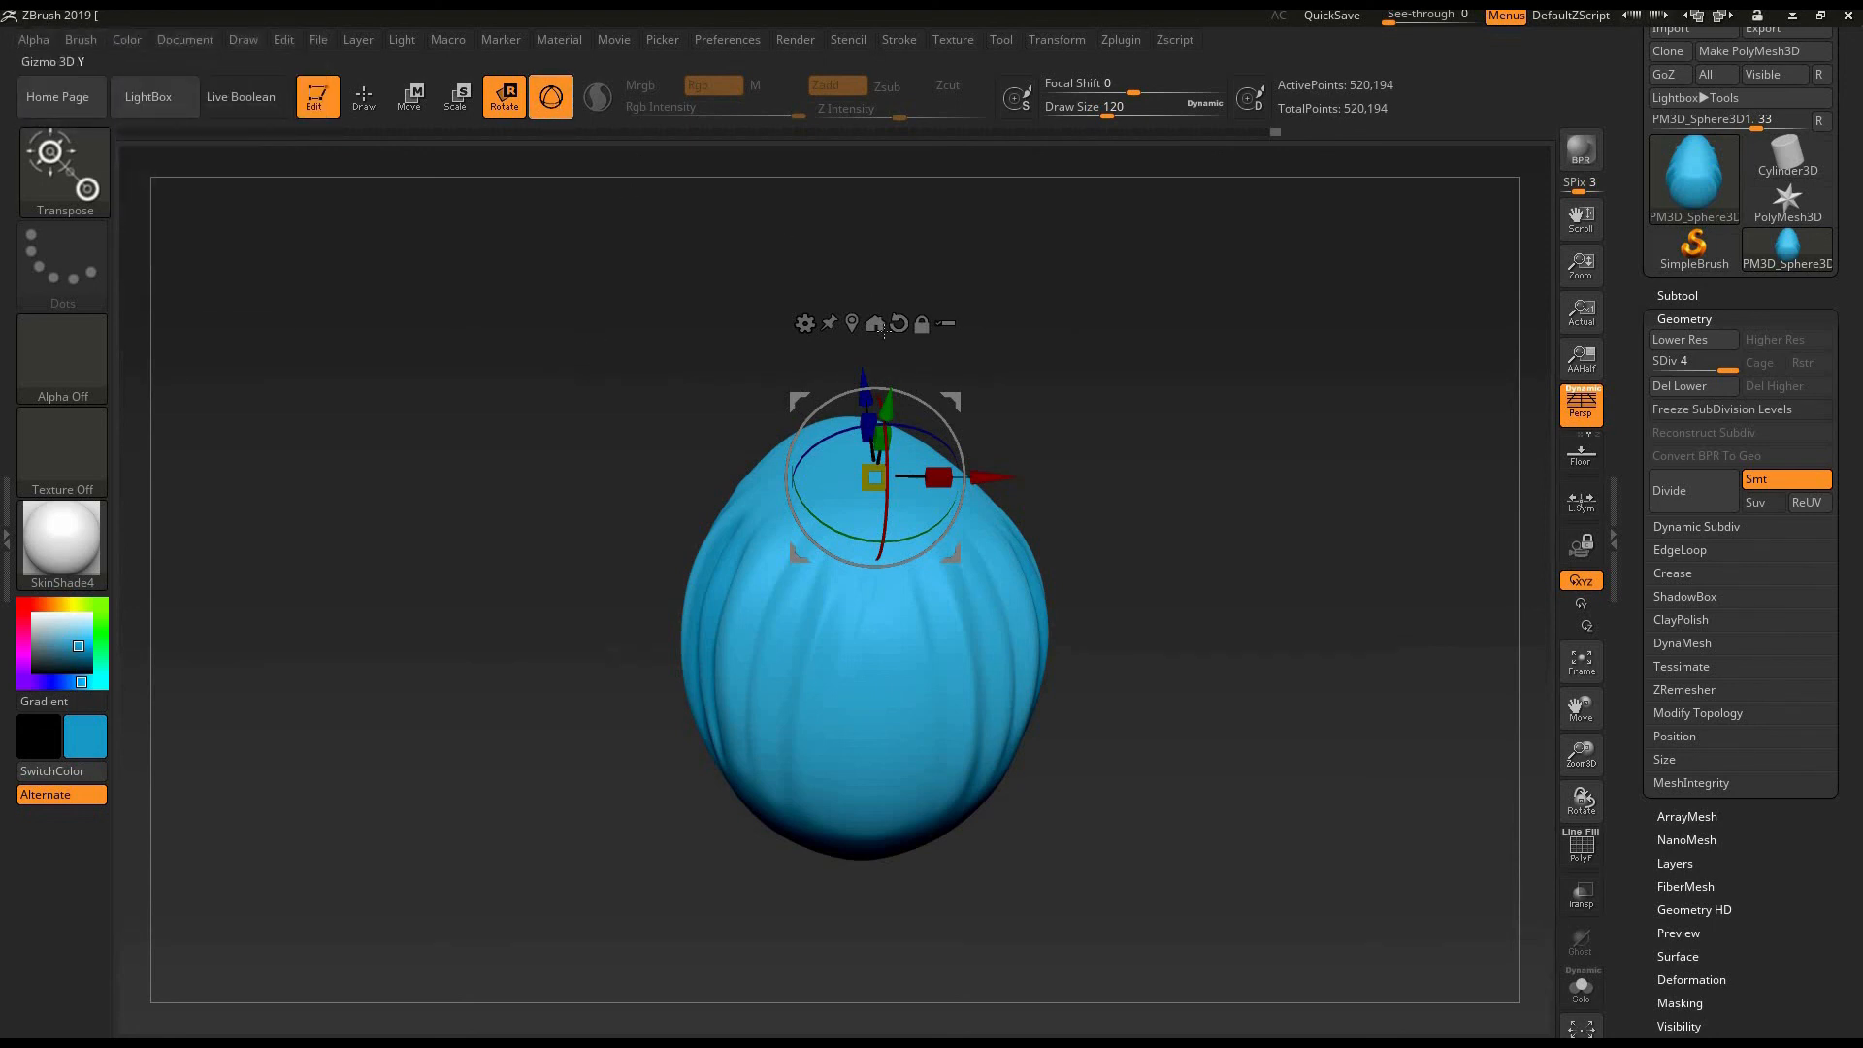
- Move the egg up, slightly sideways and down again with the gizmo's Z and X arrows
left_click_drag(863, 384, 852, 281)
left_click_drag(973, 369, 964, 369)
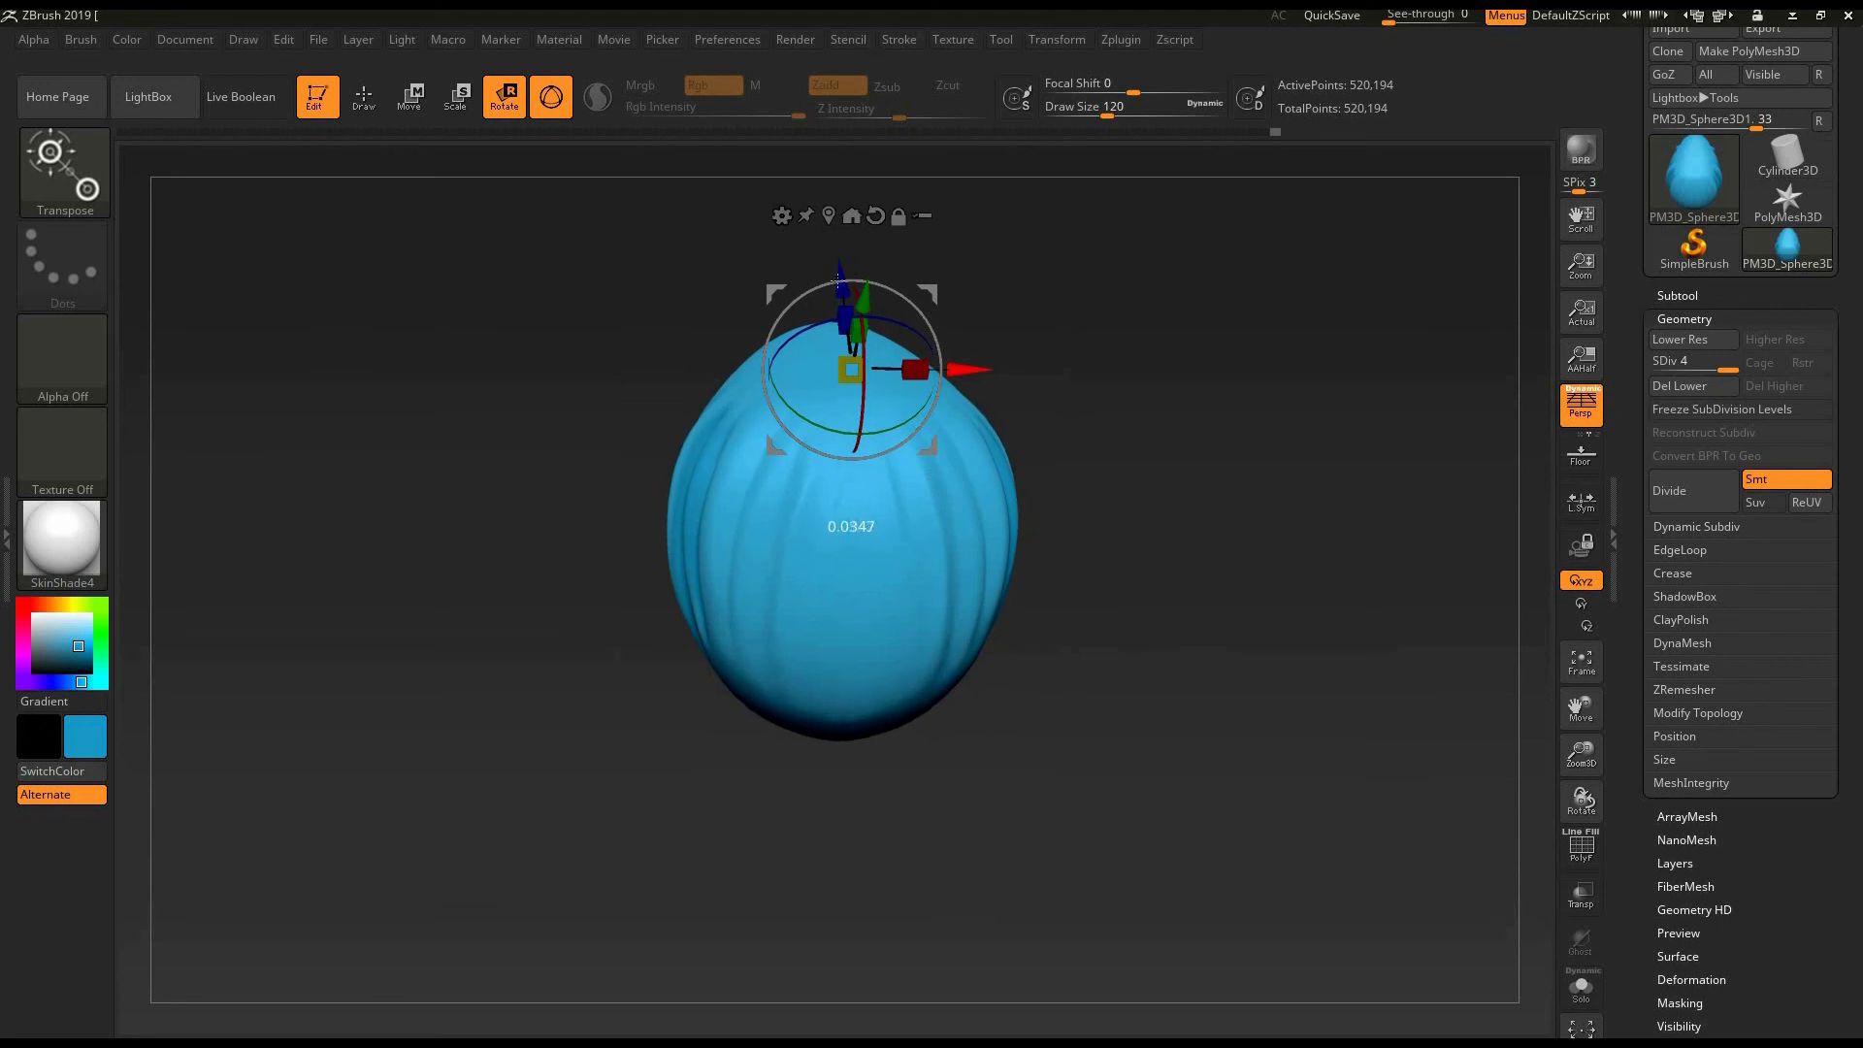
left_click_drag(848, 282, 863, 440)
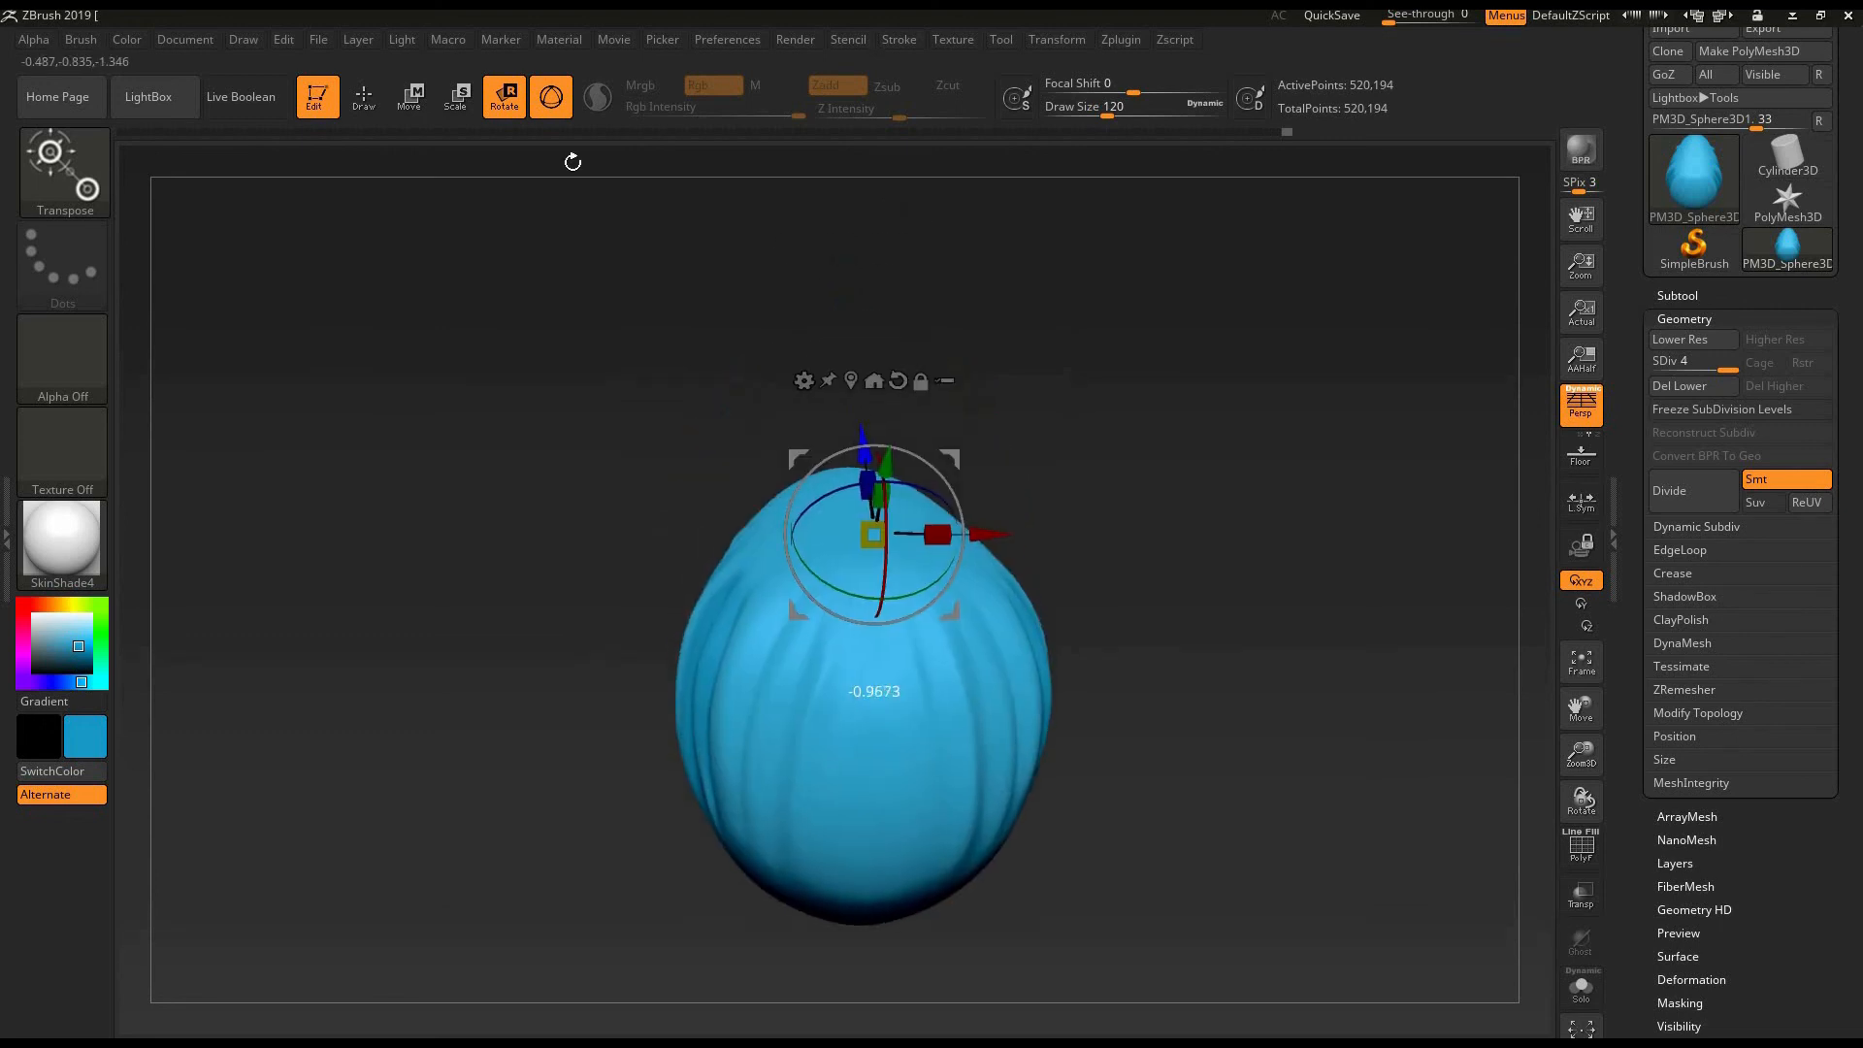
- Return to the transpose line, draw it horizontally from the egg's middle, and rotate the egg onto its side
left_click(550, 97)
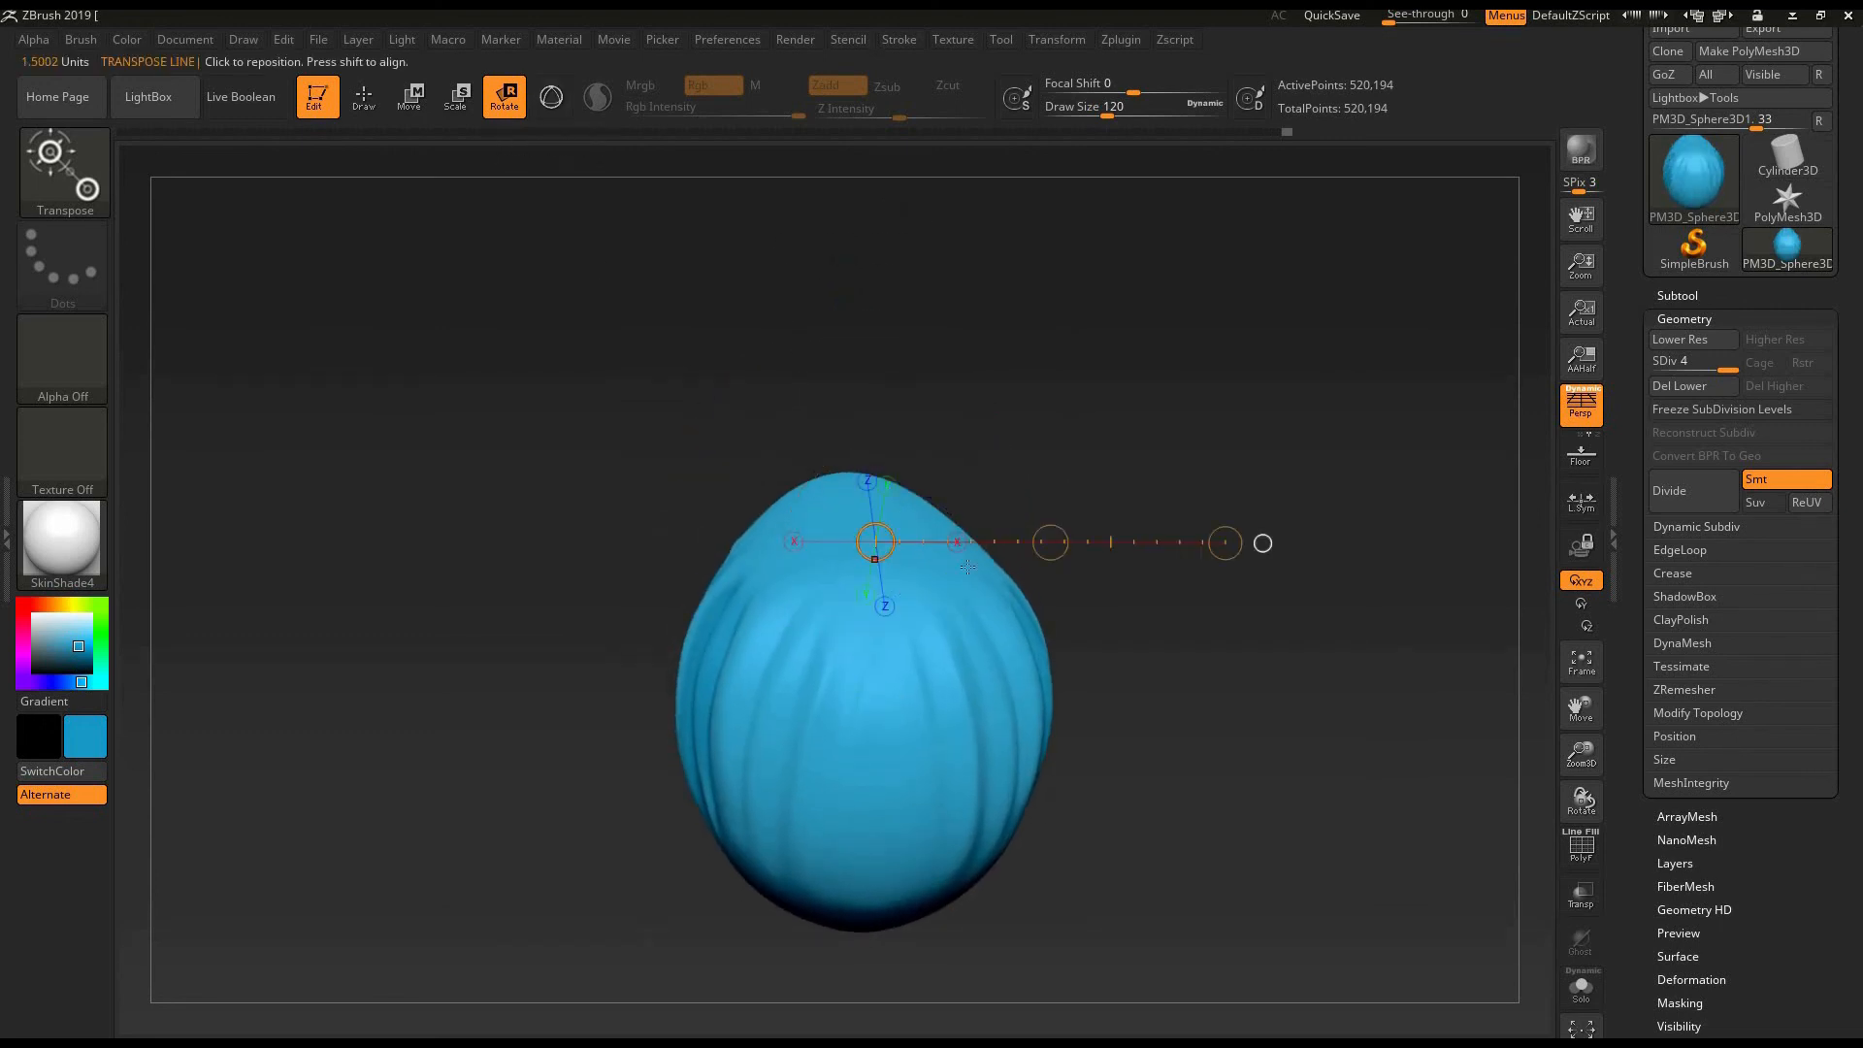
left_click_drag(854, 709, 1065, 708)
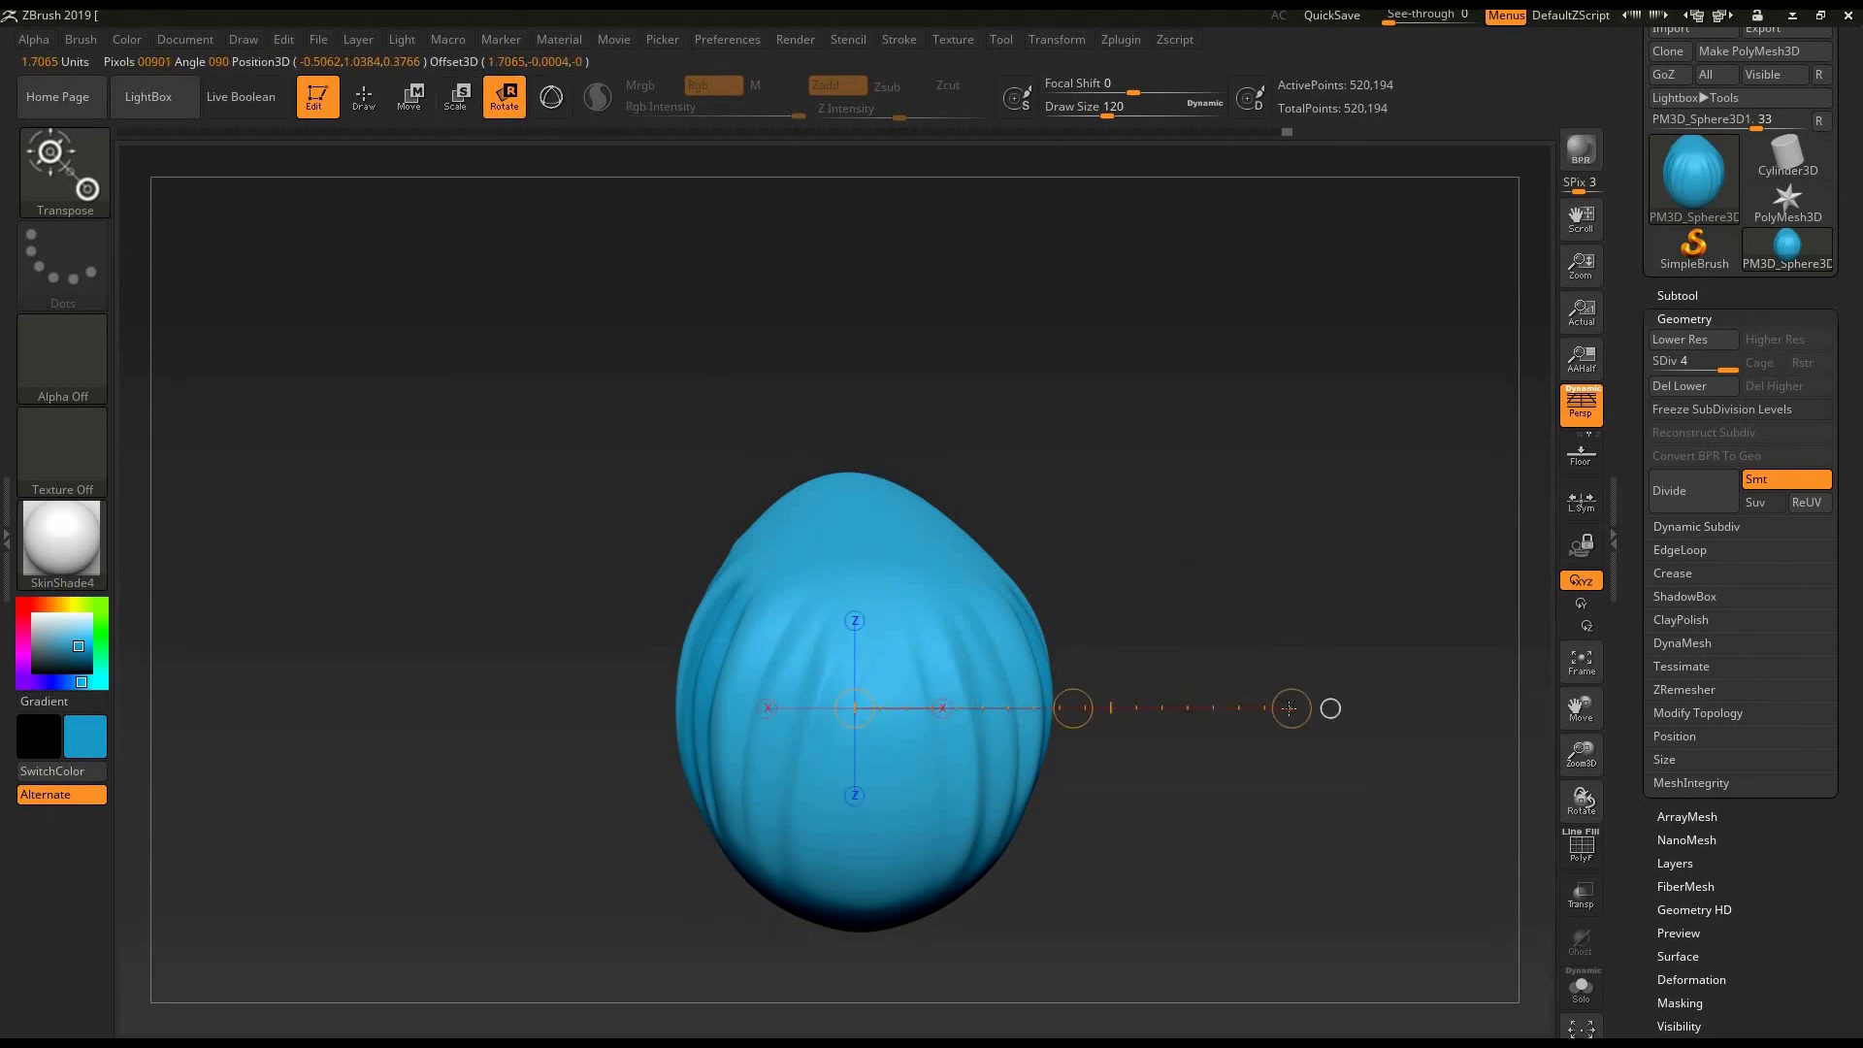
left_click_drag(1020, 519, 825, 407)
- Scale the egg down slightly with the transpose line and switch to Move mode
left_click(464, 100)
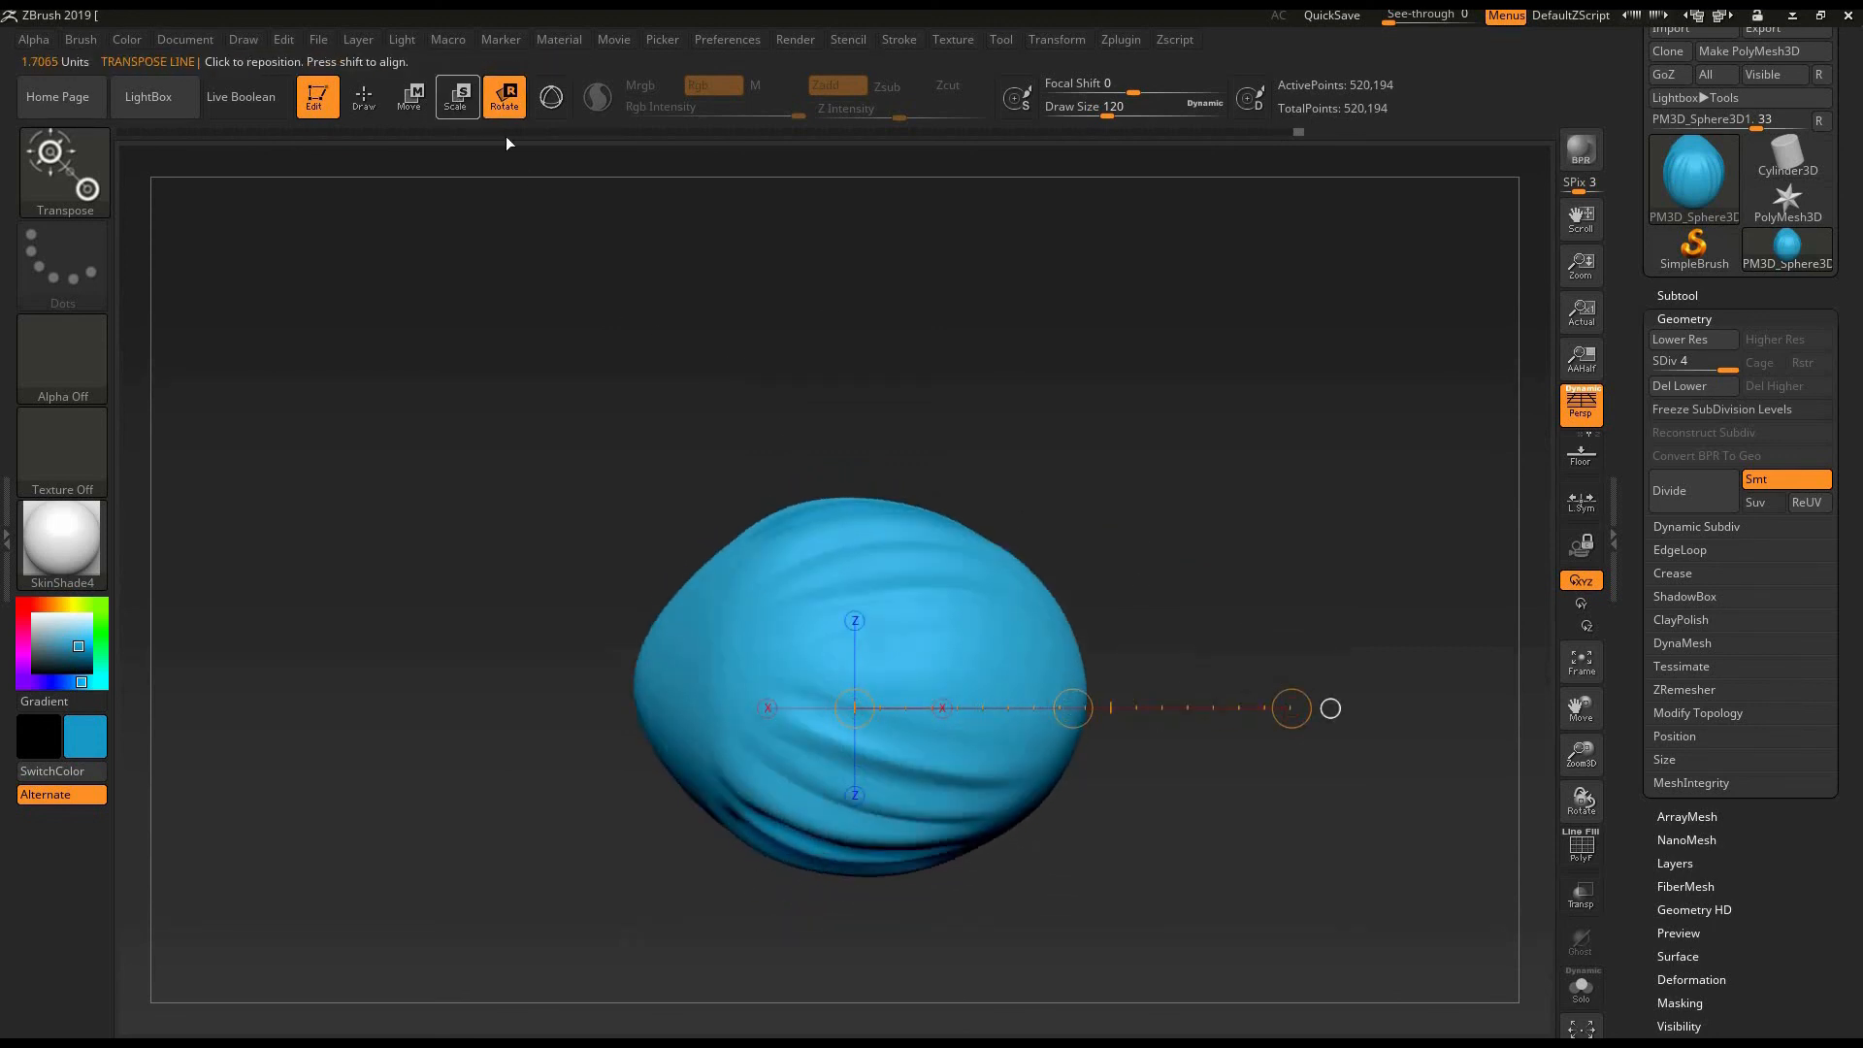
left_click_drag(1291, 708, 1033, 567)
key("w")
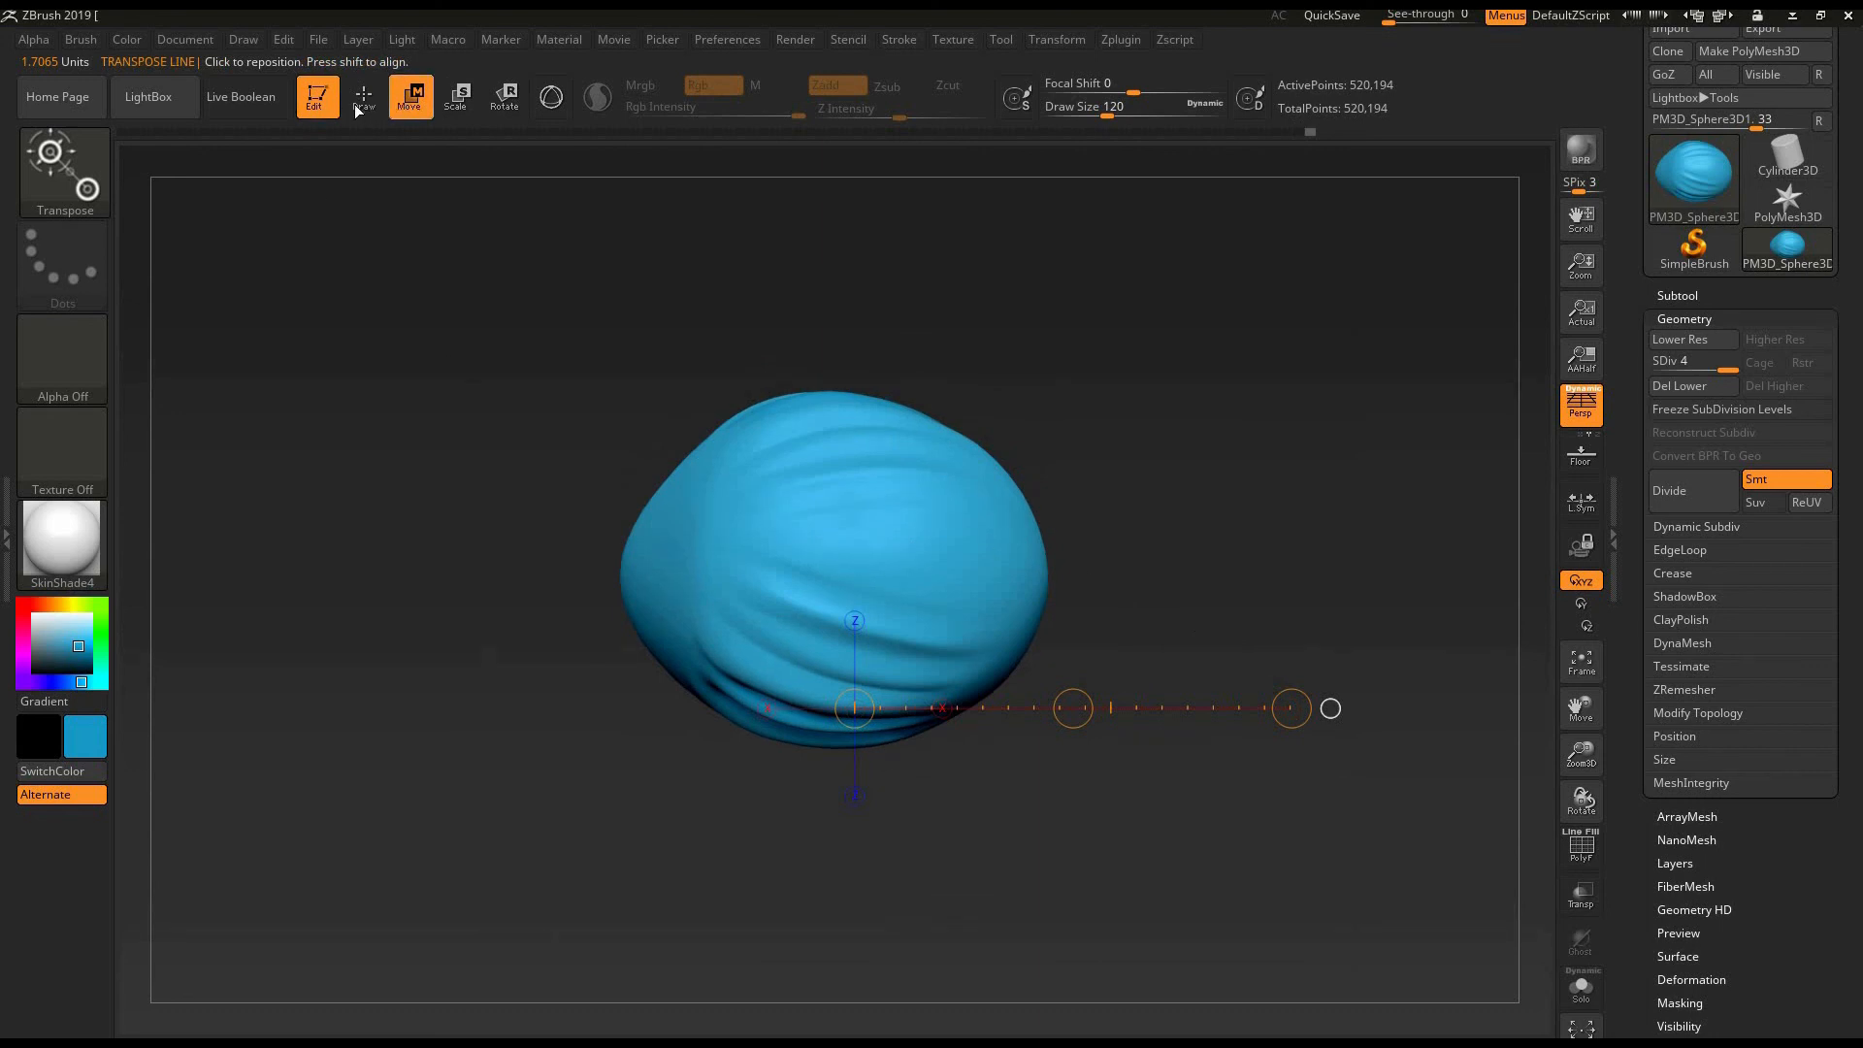
- Alternate between Draw and Move modes, ending in Draw mode with the ClayBuildup brush
key("q")
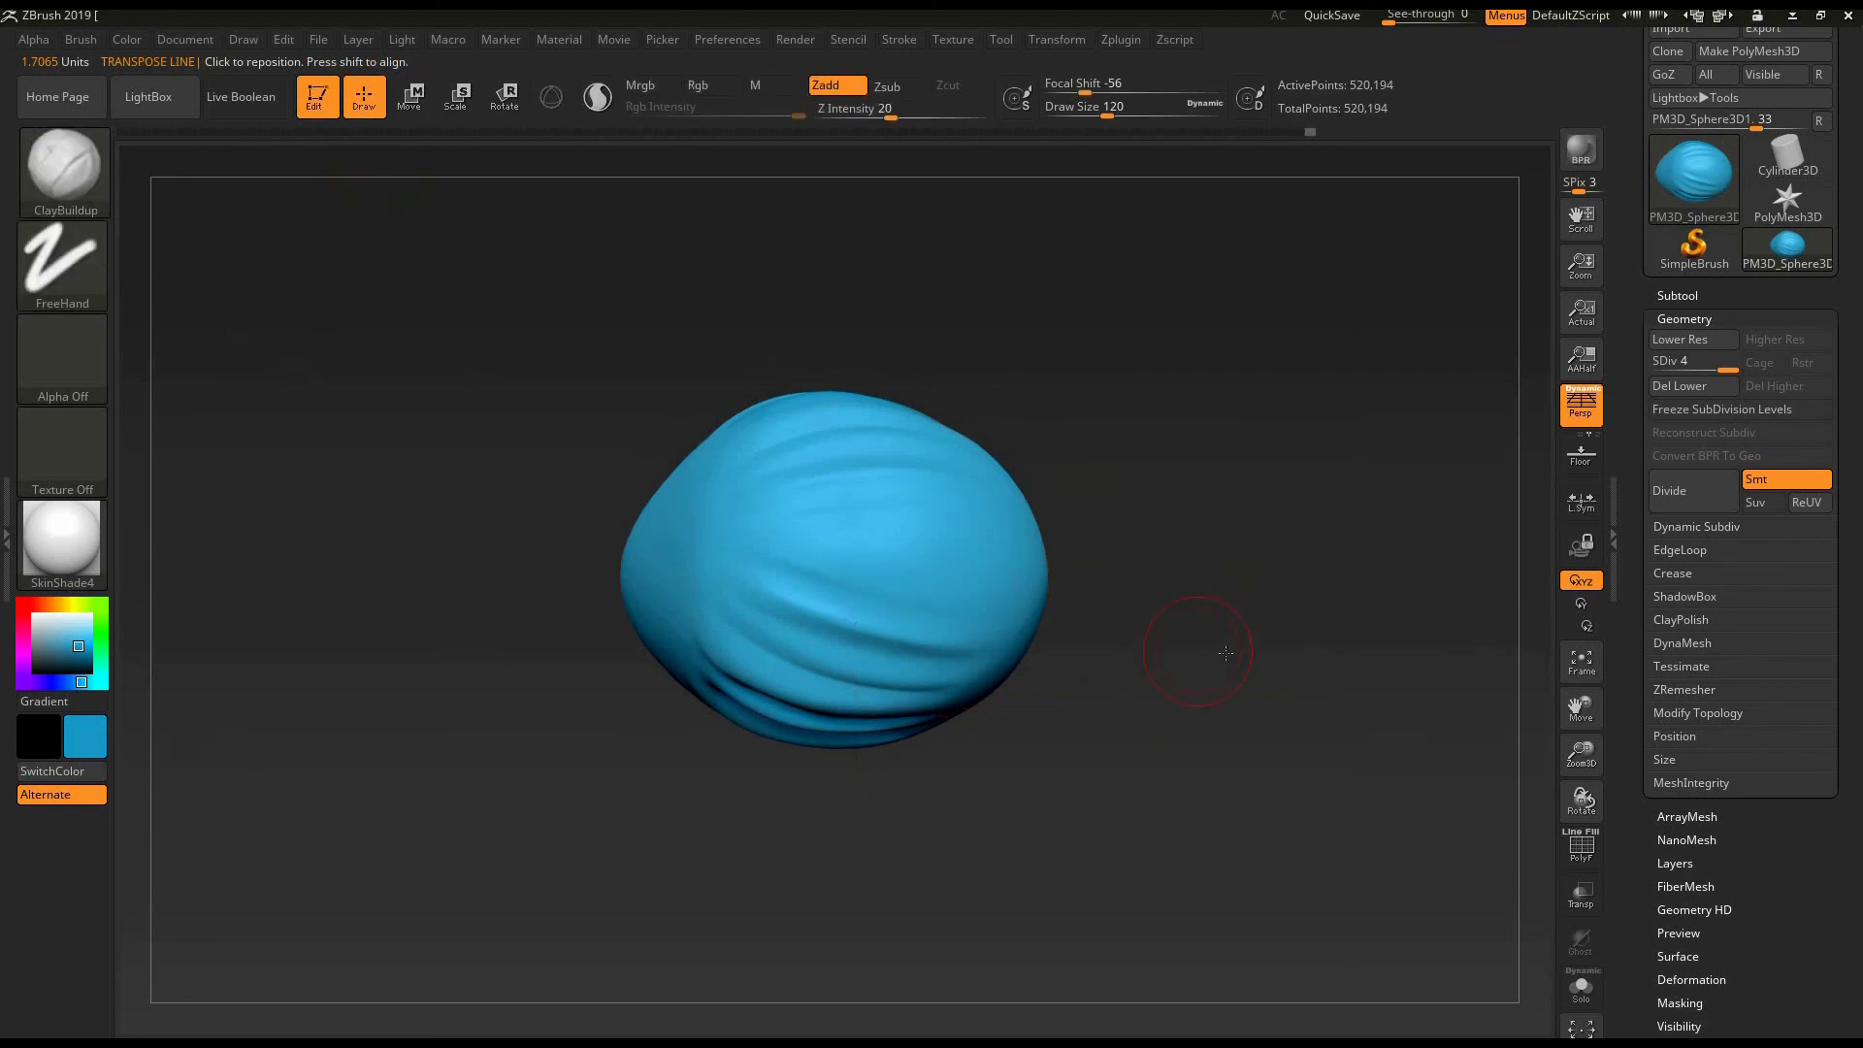
left_click_drag(694, 452, 728, 449, "alt")
key("w")
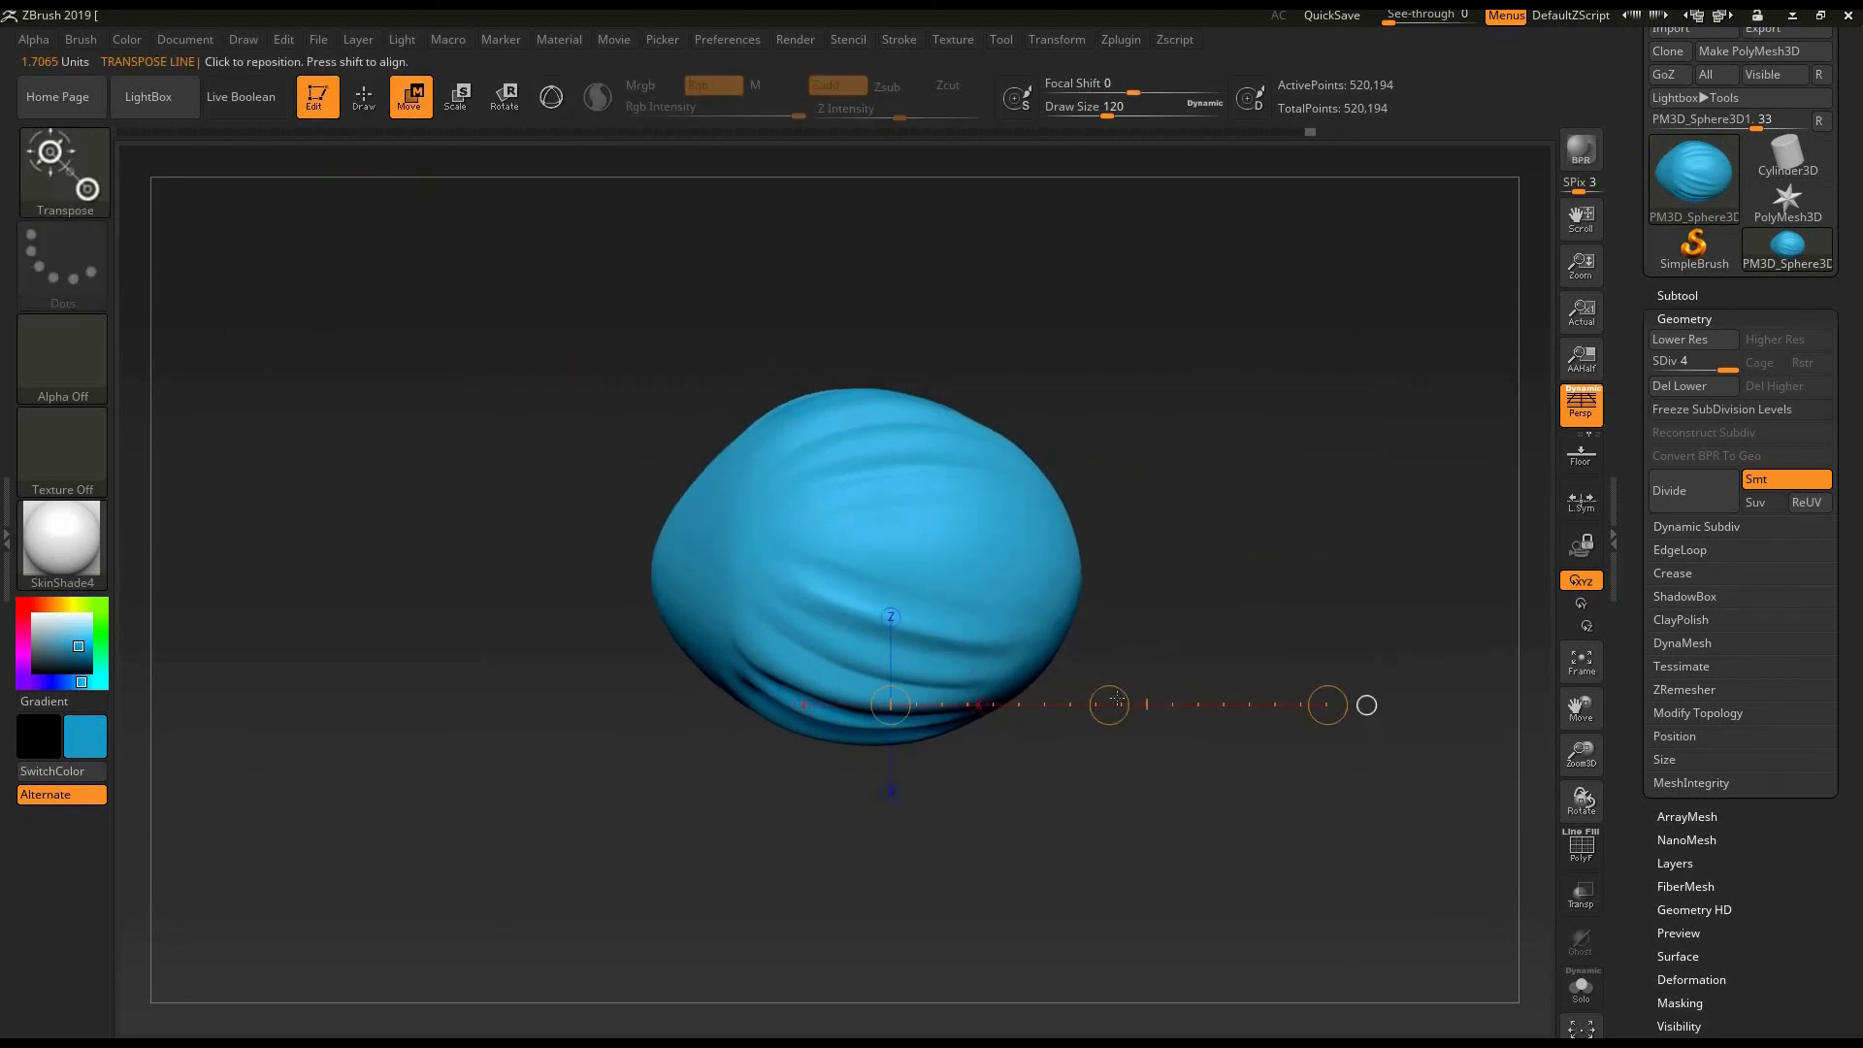
left_click_drag(1185, 333, 1084, 643)
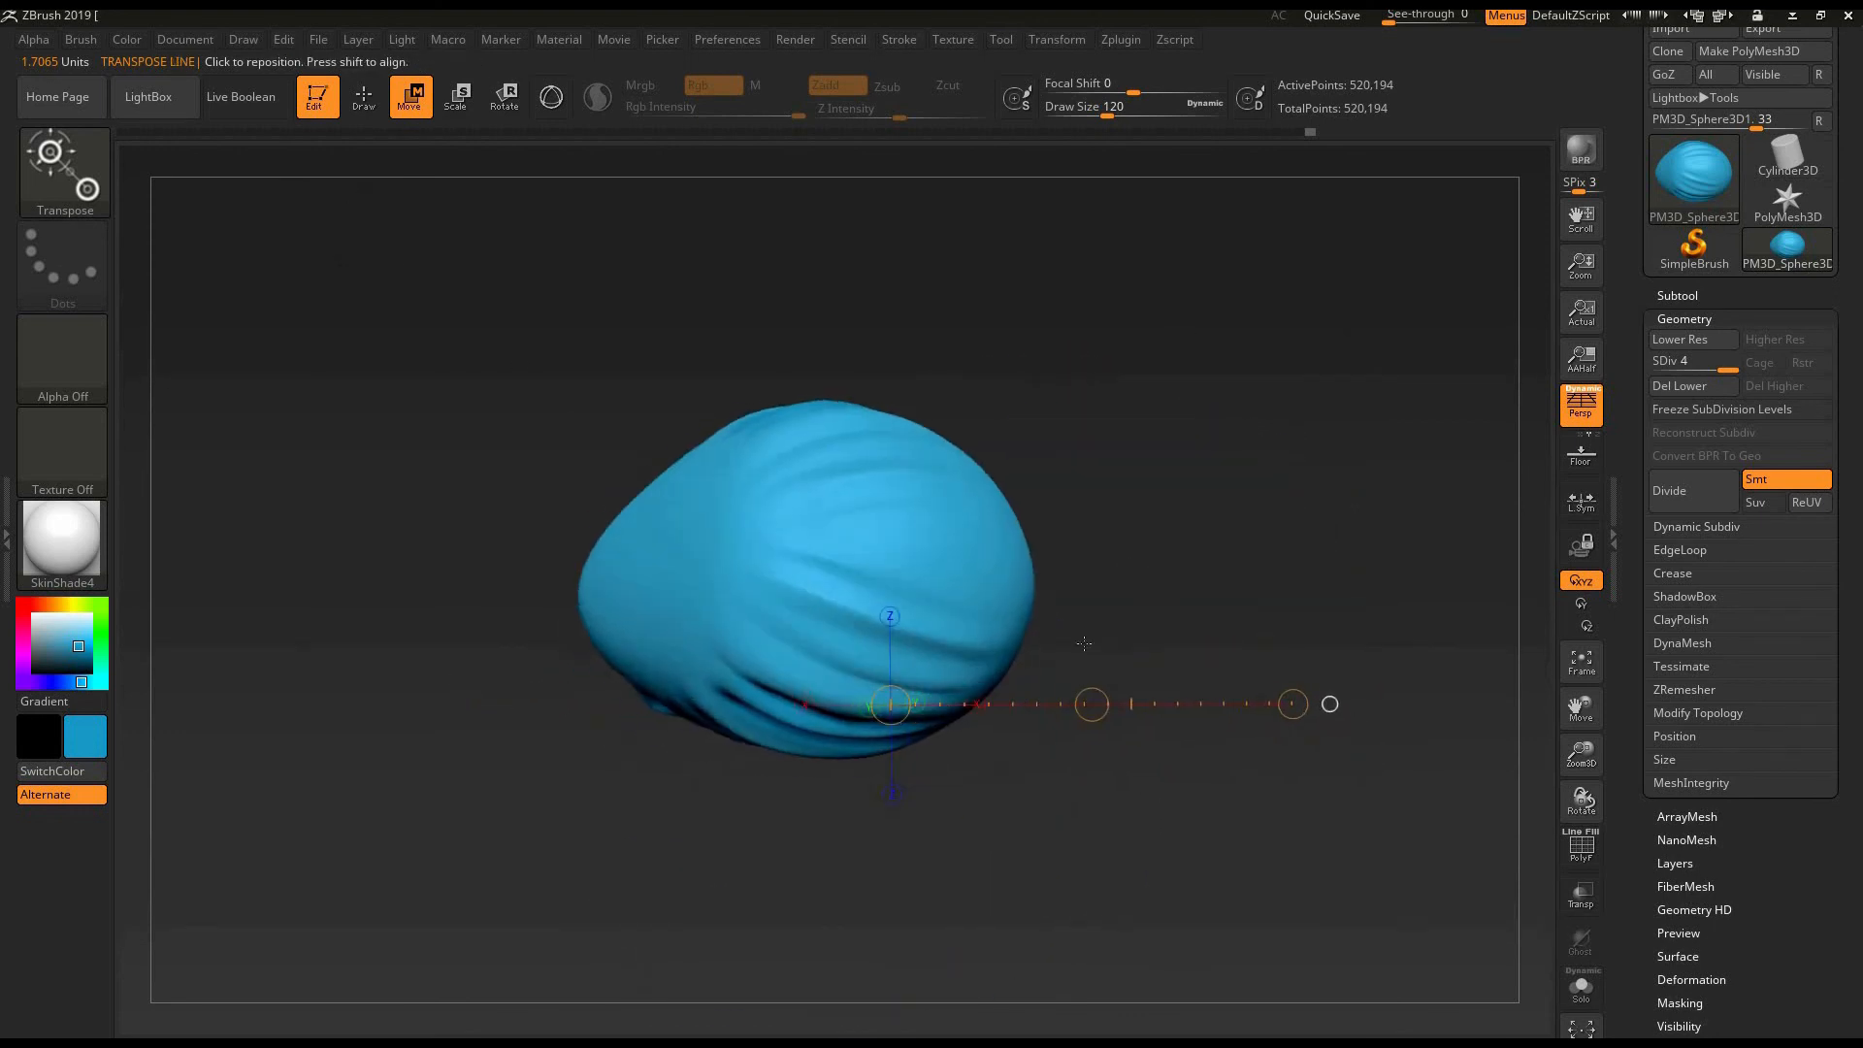
left_click(364, 97)
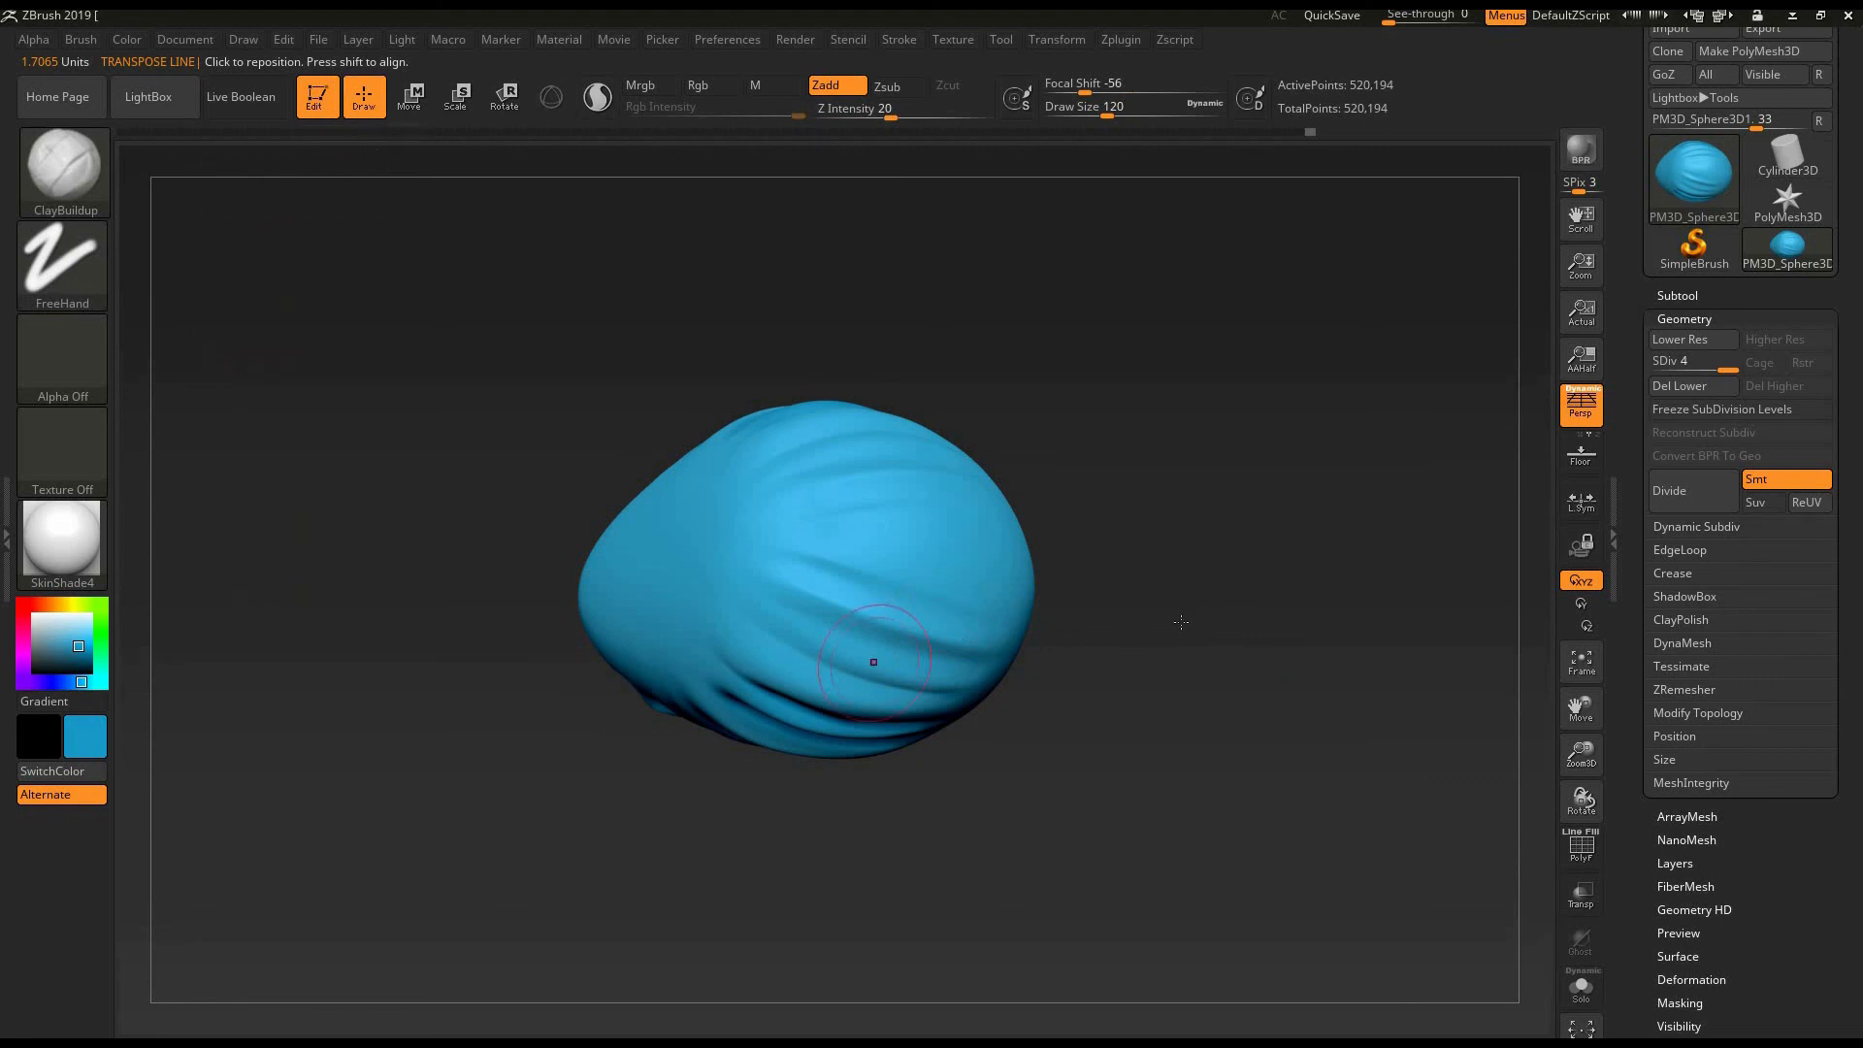
- Examine the egg from several sides and look through the available sculpting brushes
mouse_move(1188, 626)
left_mouse_down("alt")
mouse_move(1219, 632)
mouse_move(1193, 667)
mouse_move(1282, 717)
mouse_move(1293, 695)
left_mouse_up("alt")
left_click_drag(1290, 505, 1243, 639)
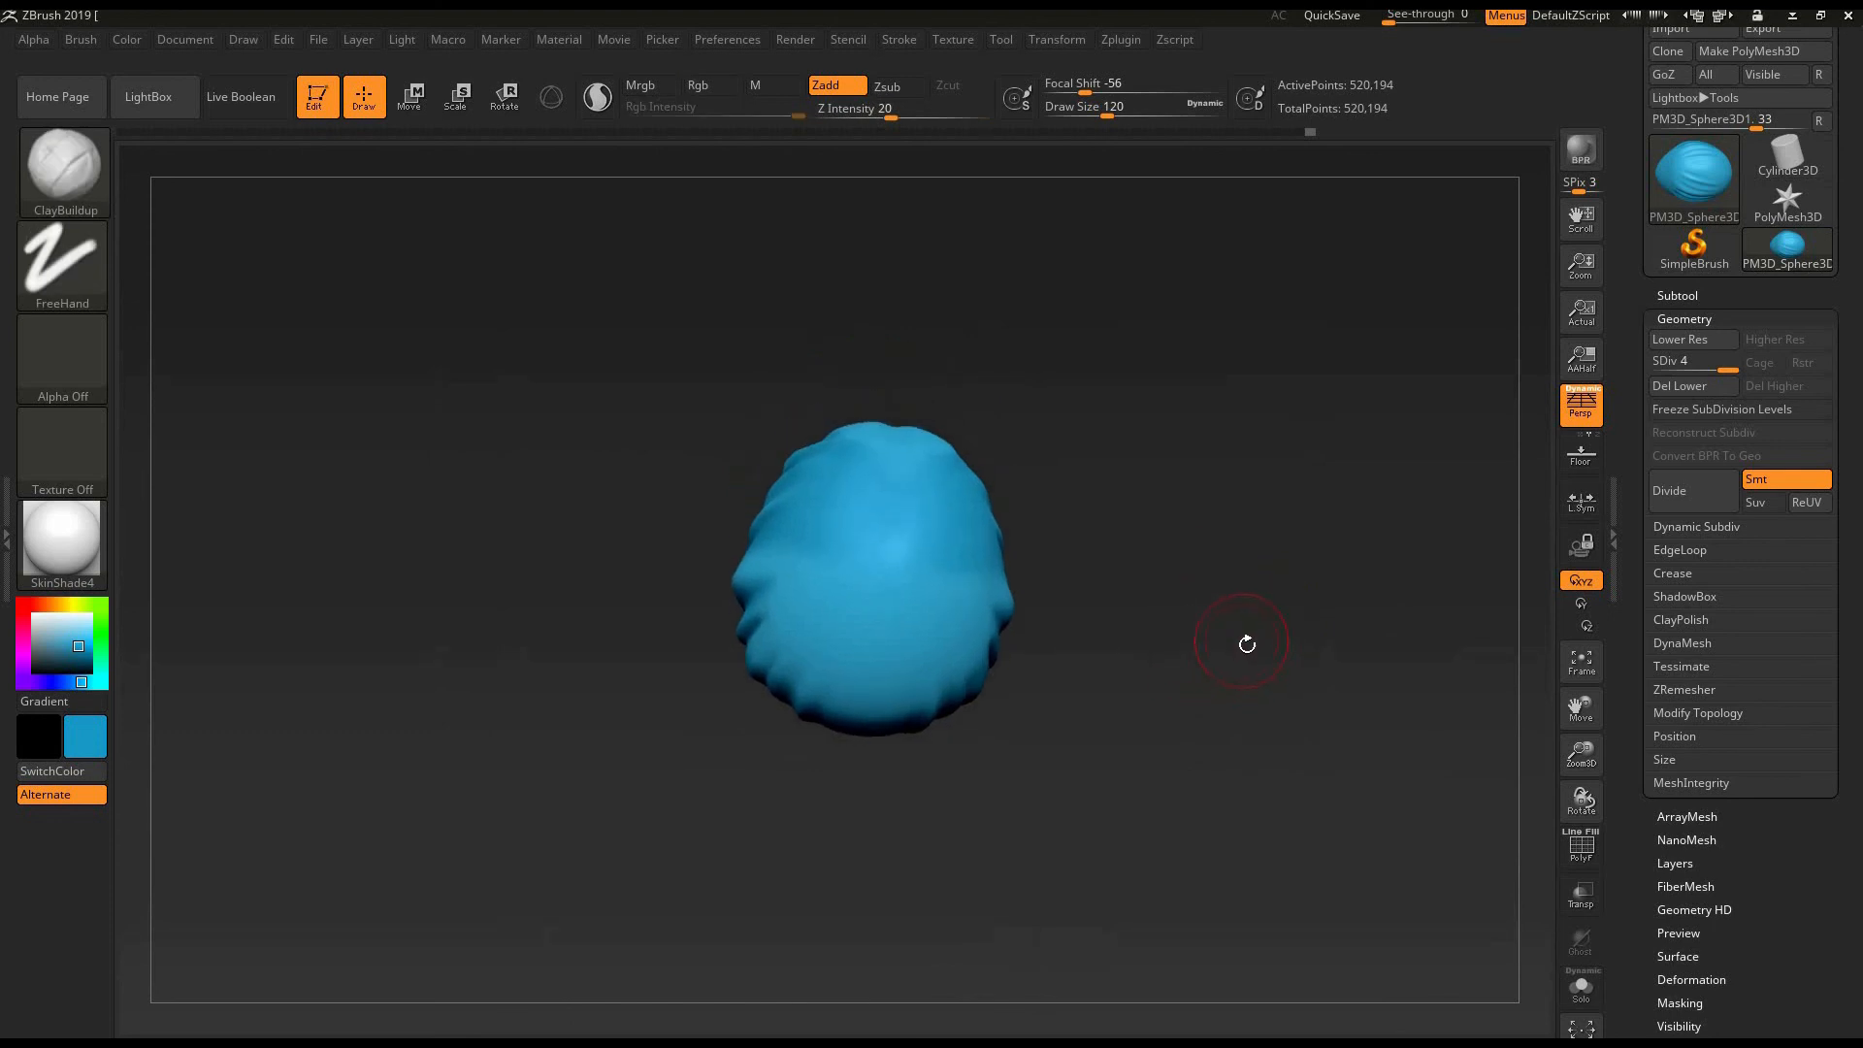
left_click_drag(1162, 706, 1203, 655)
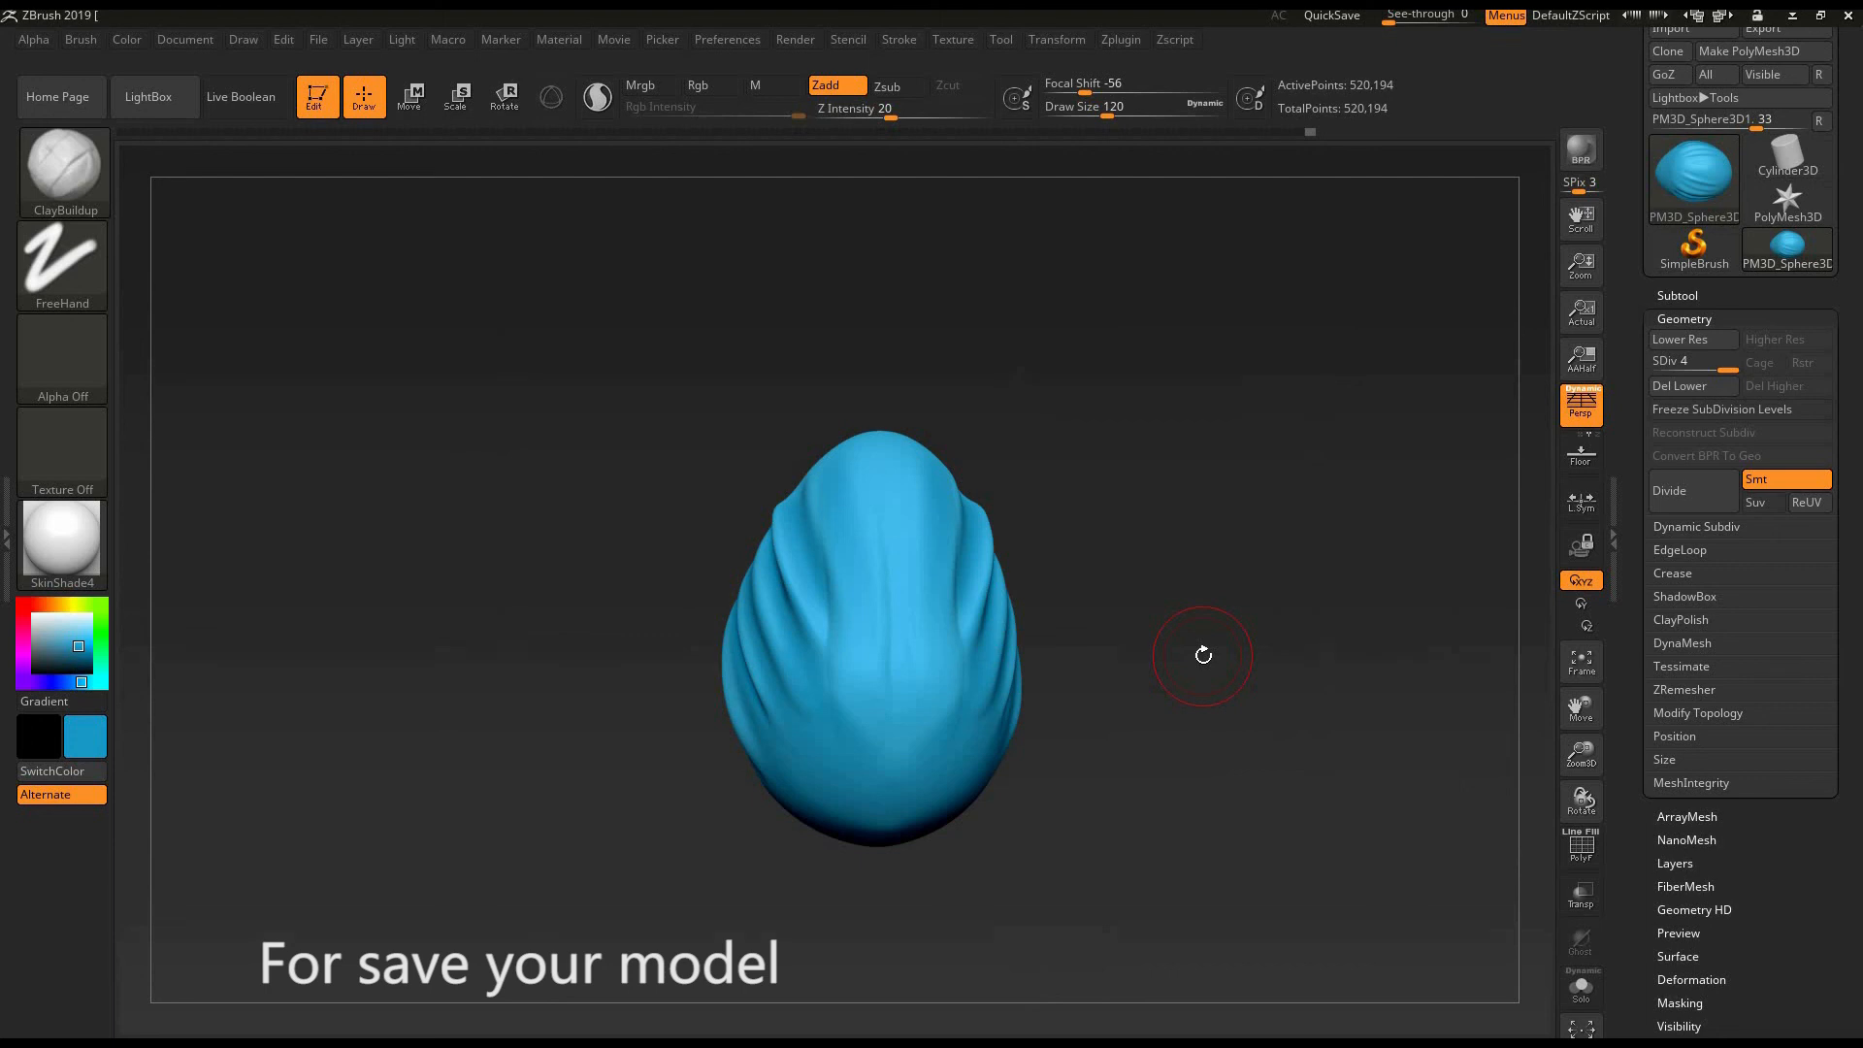
left_click_drag(1170, 488, 1028, 608)
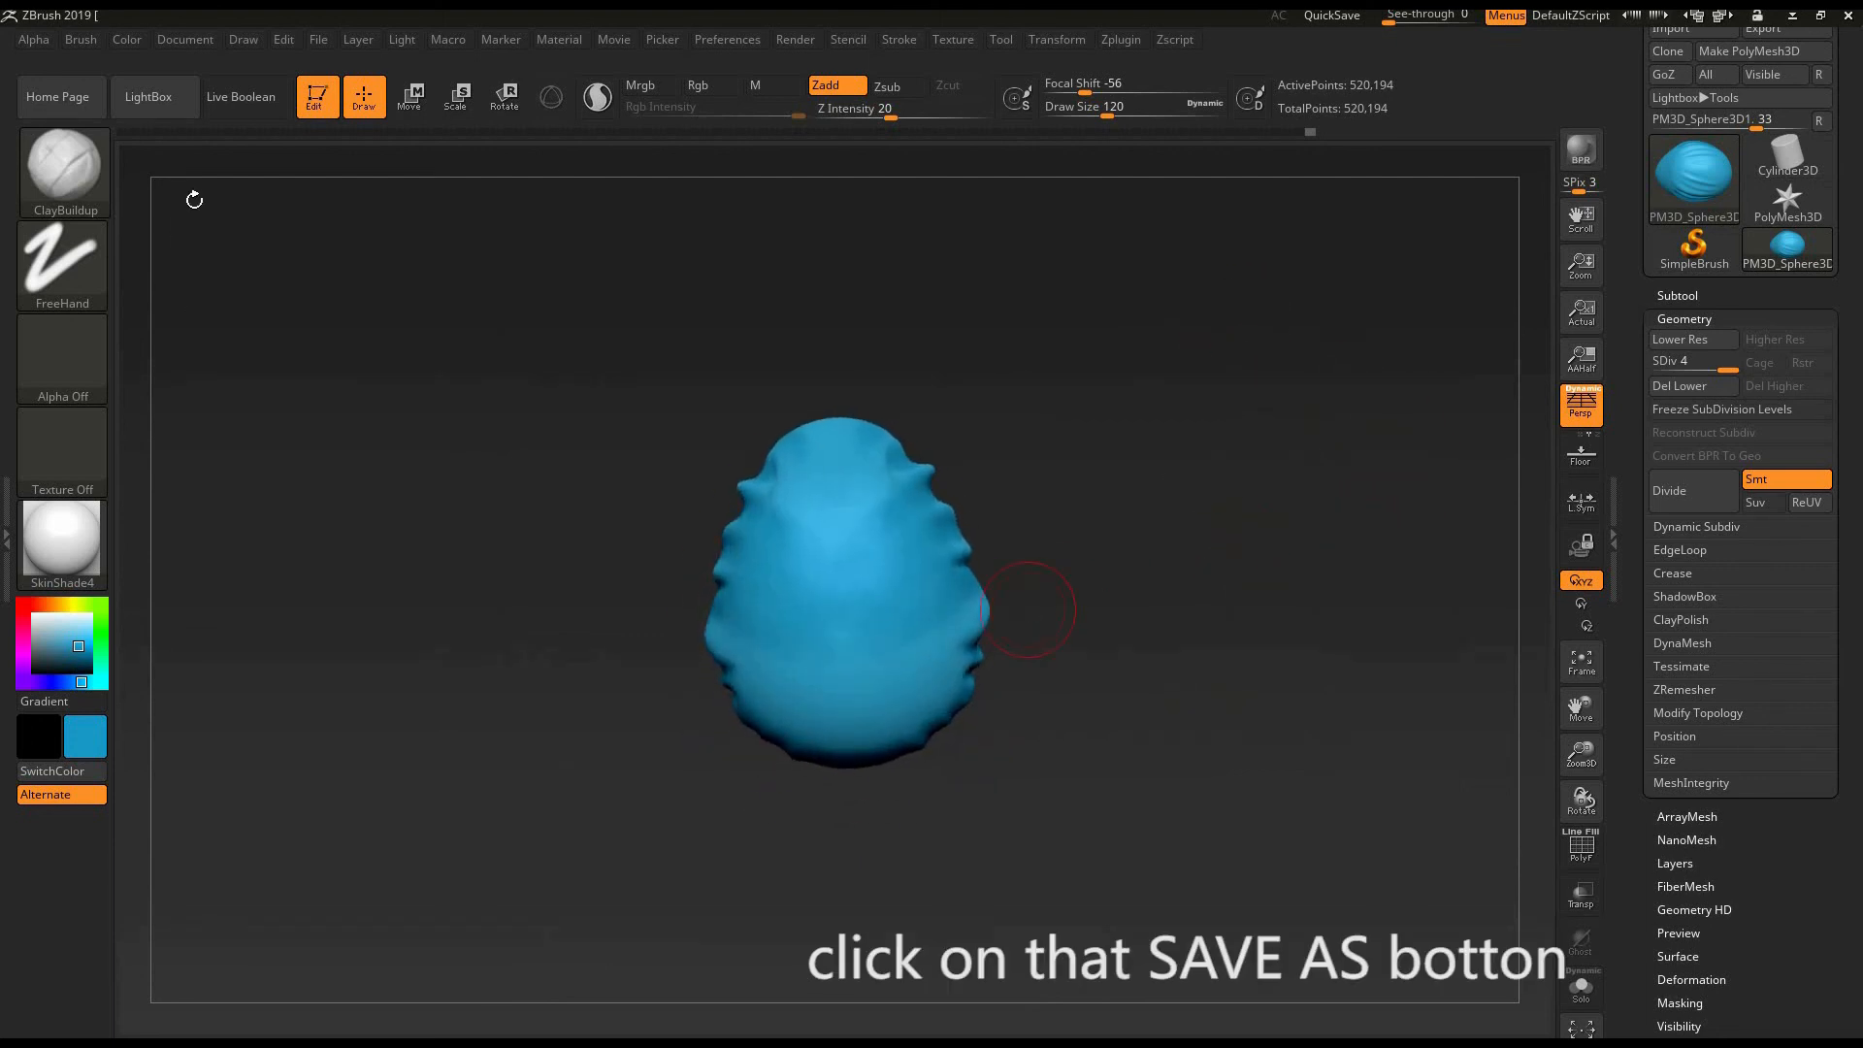
left_click(62, 167)
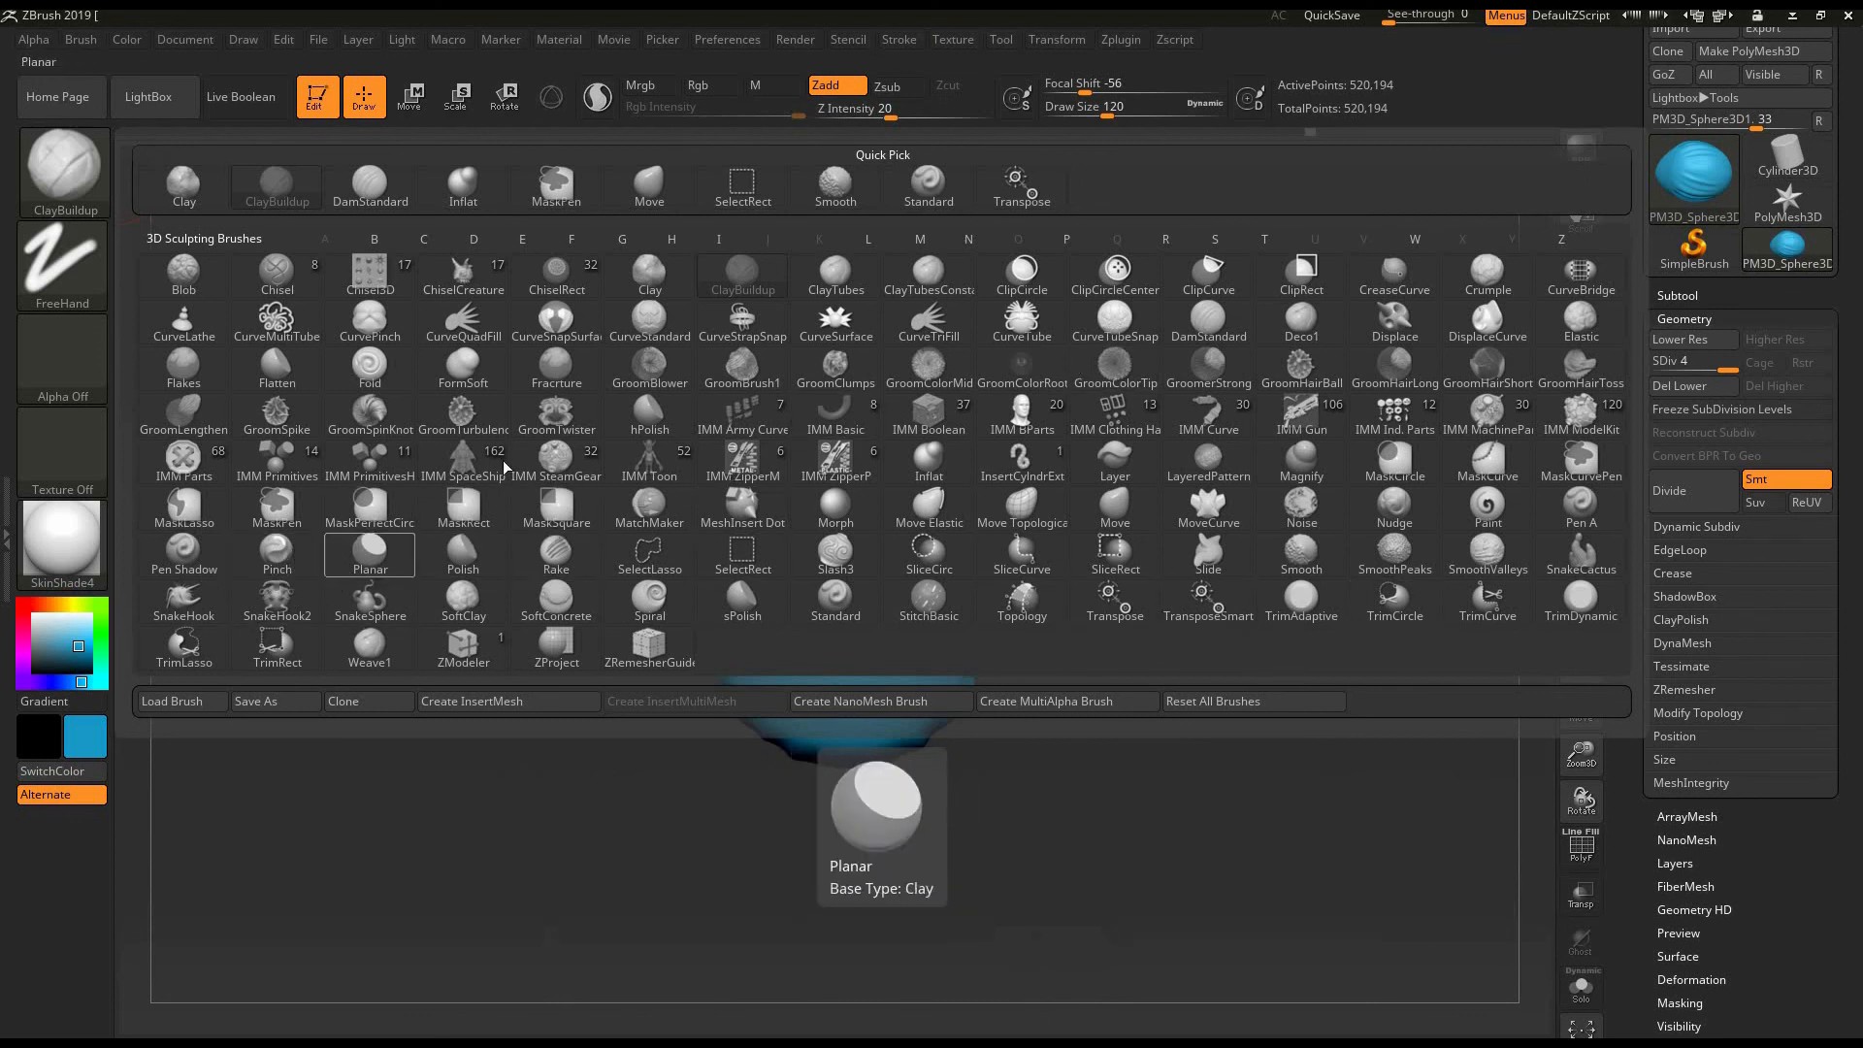
key("Escape")
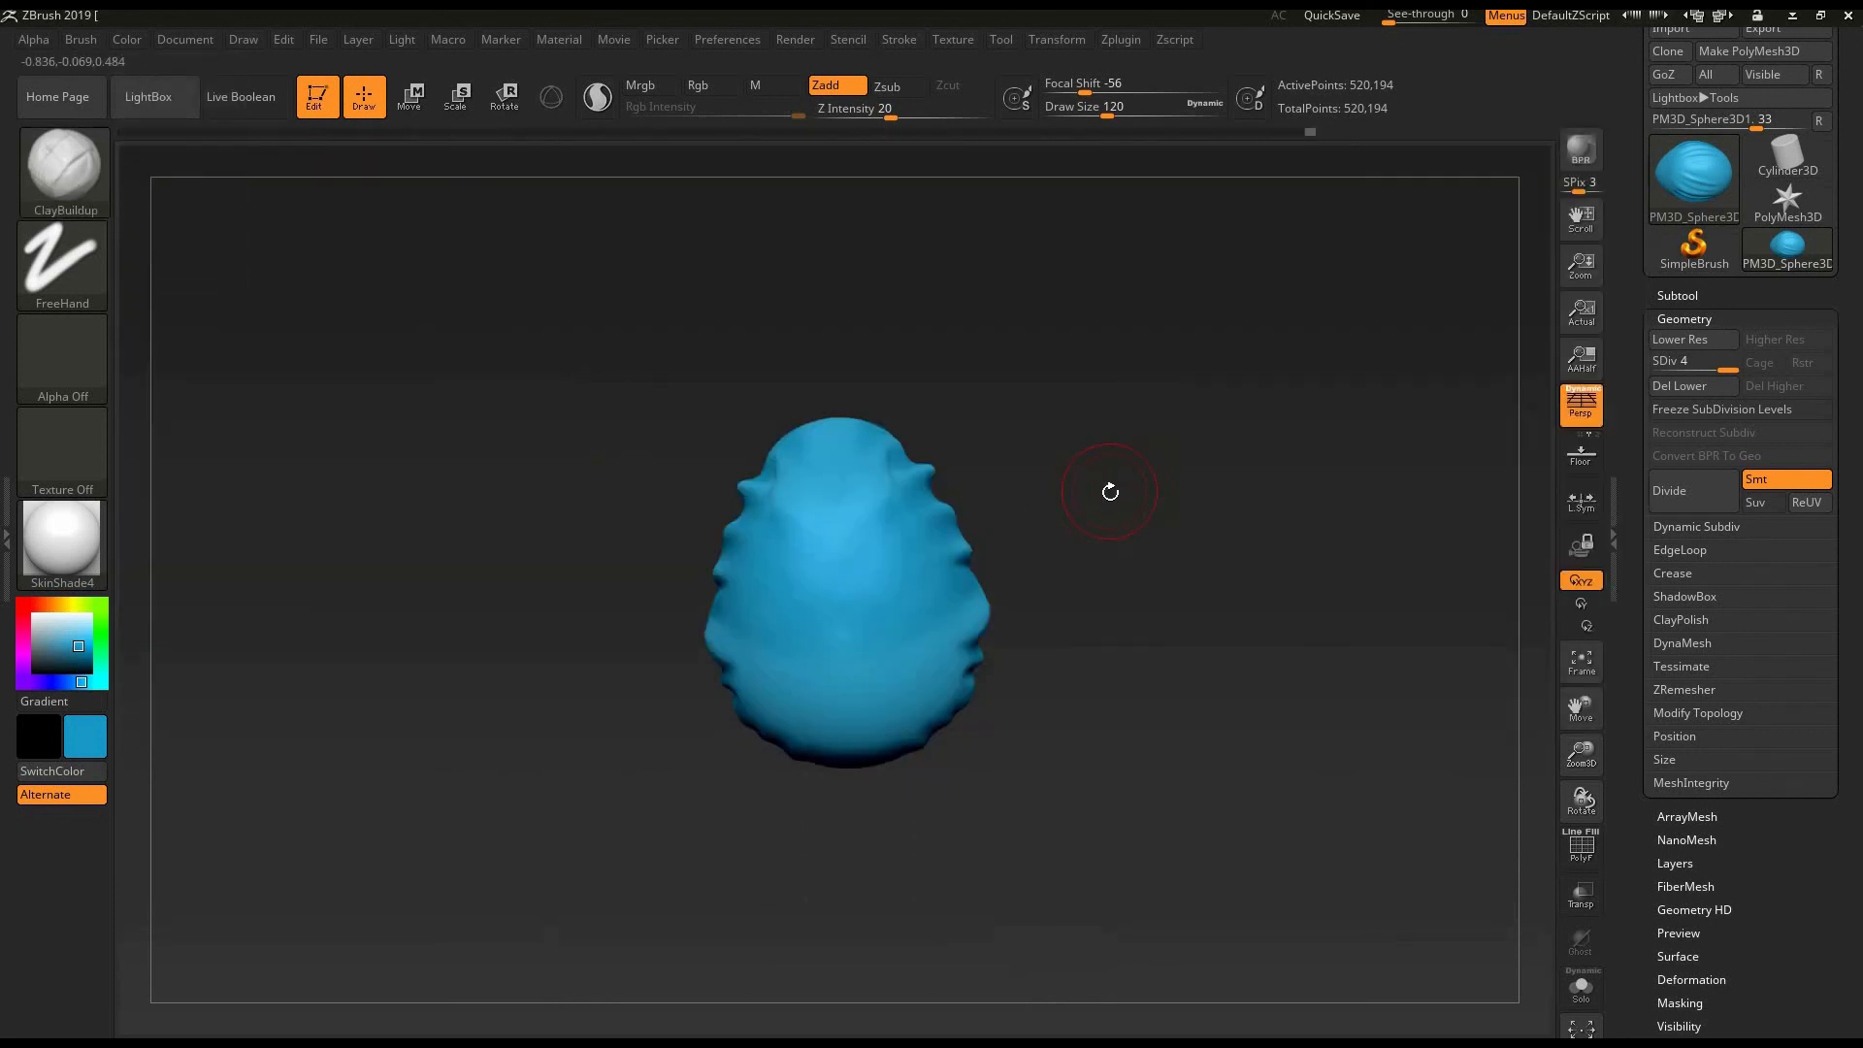
left_click_drag(1169, 514, 1137, 438)
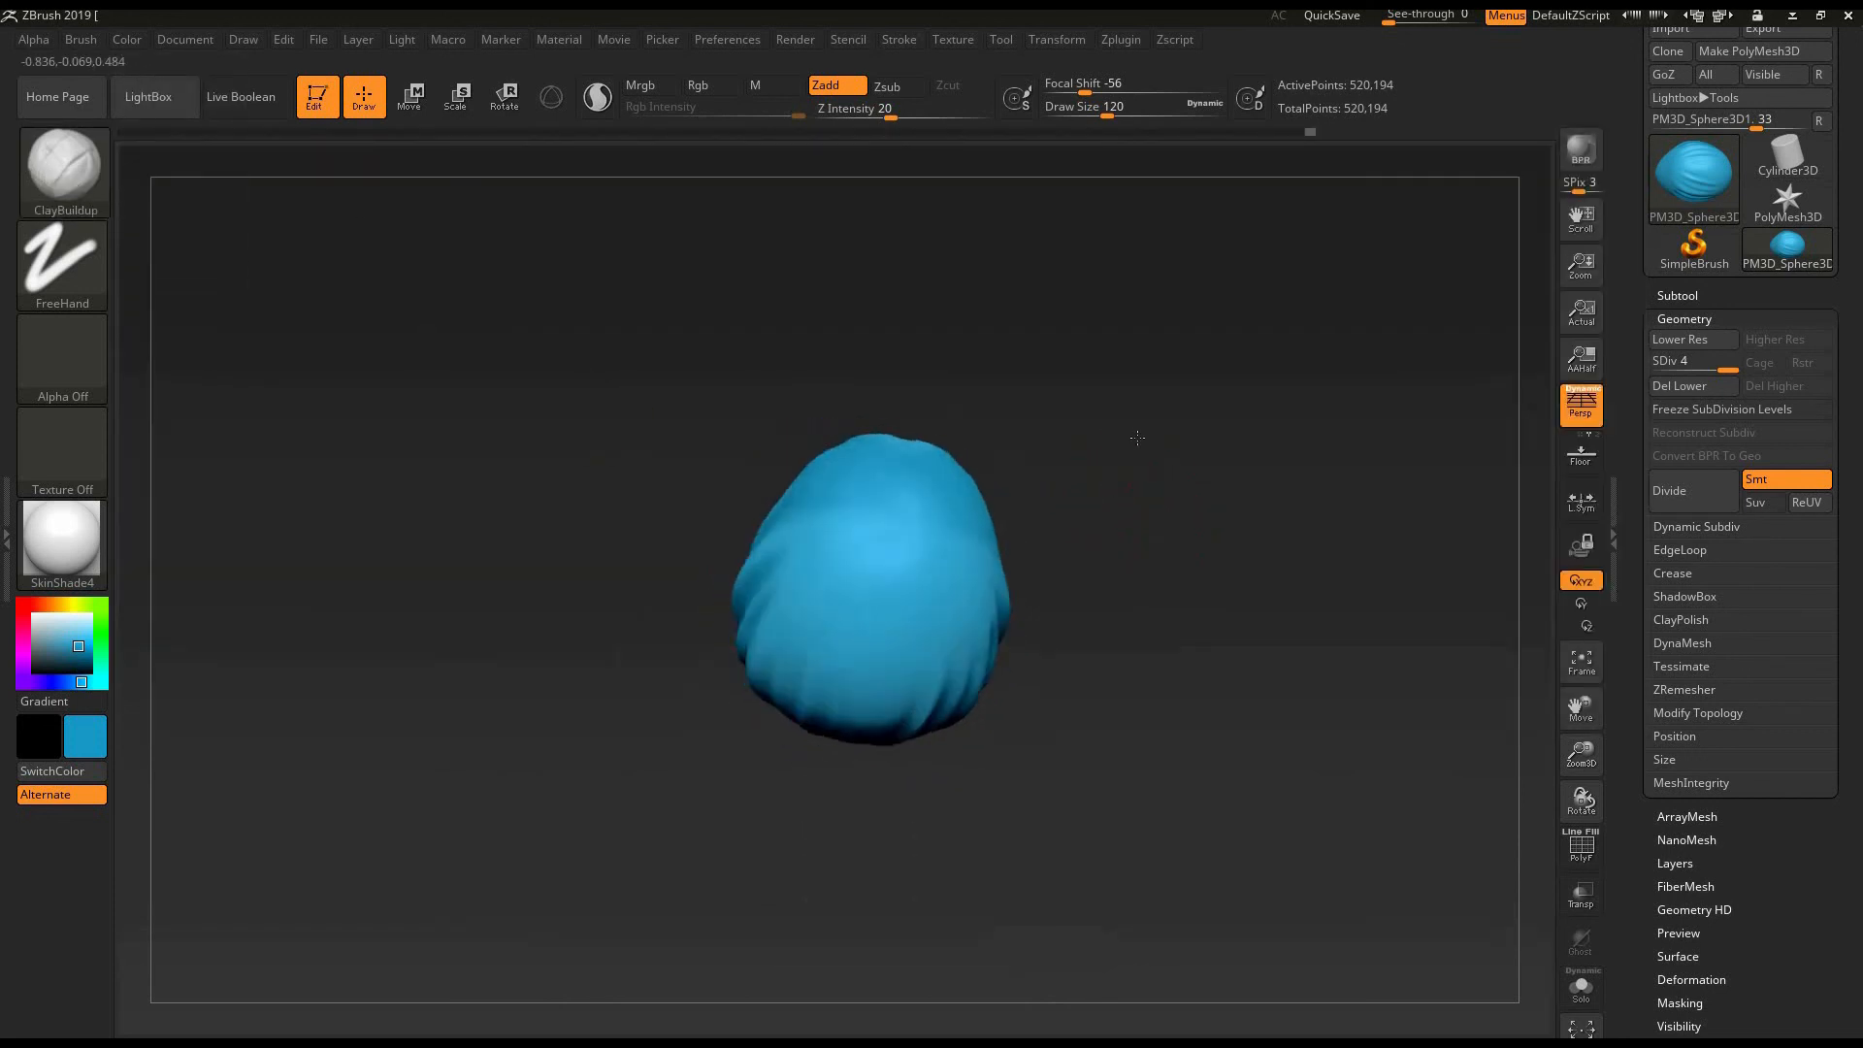
mouse_move(1166, 294)
left_mouse_down()
mouse_move(1176, 258)
mouse_move(1247, 275)
mouse_move(1335, 365)
mouse_move(1302, 632)
mouse_move(1293, 556)
left_mouse_up()
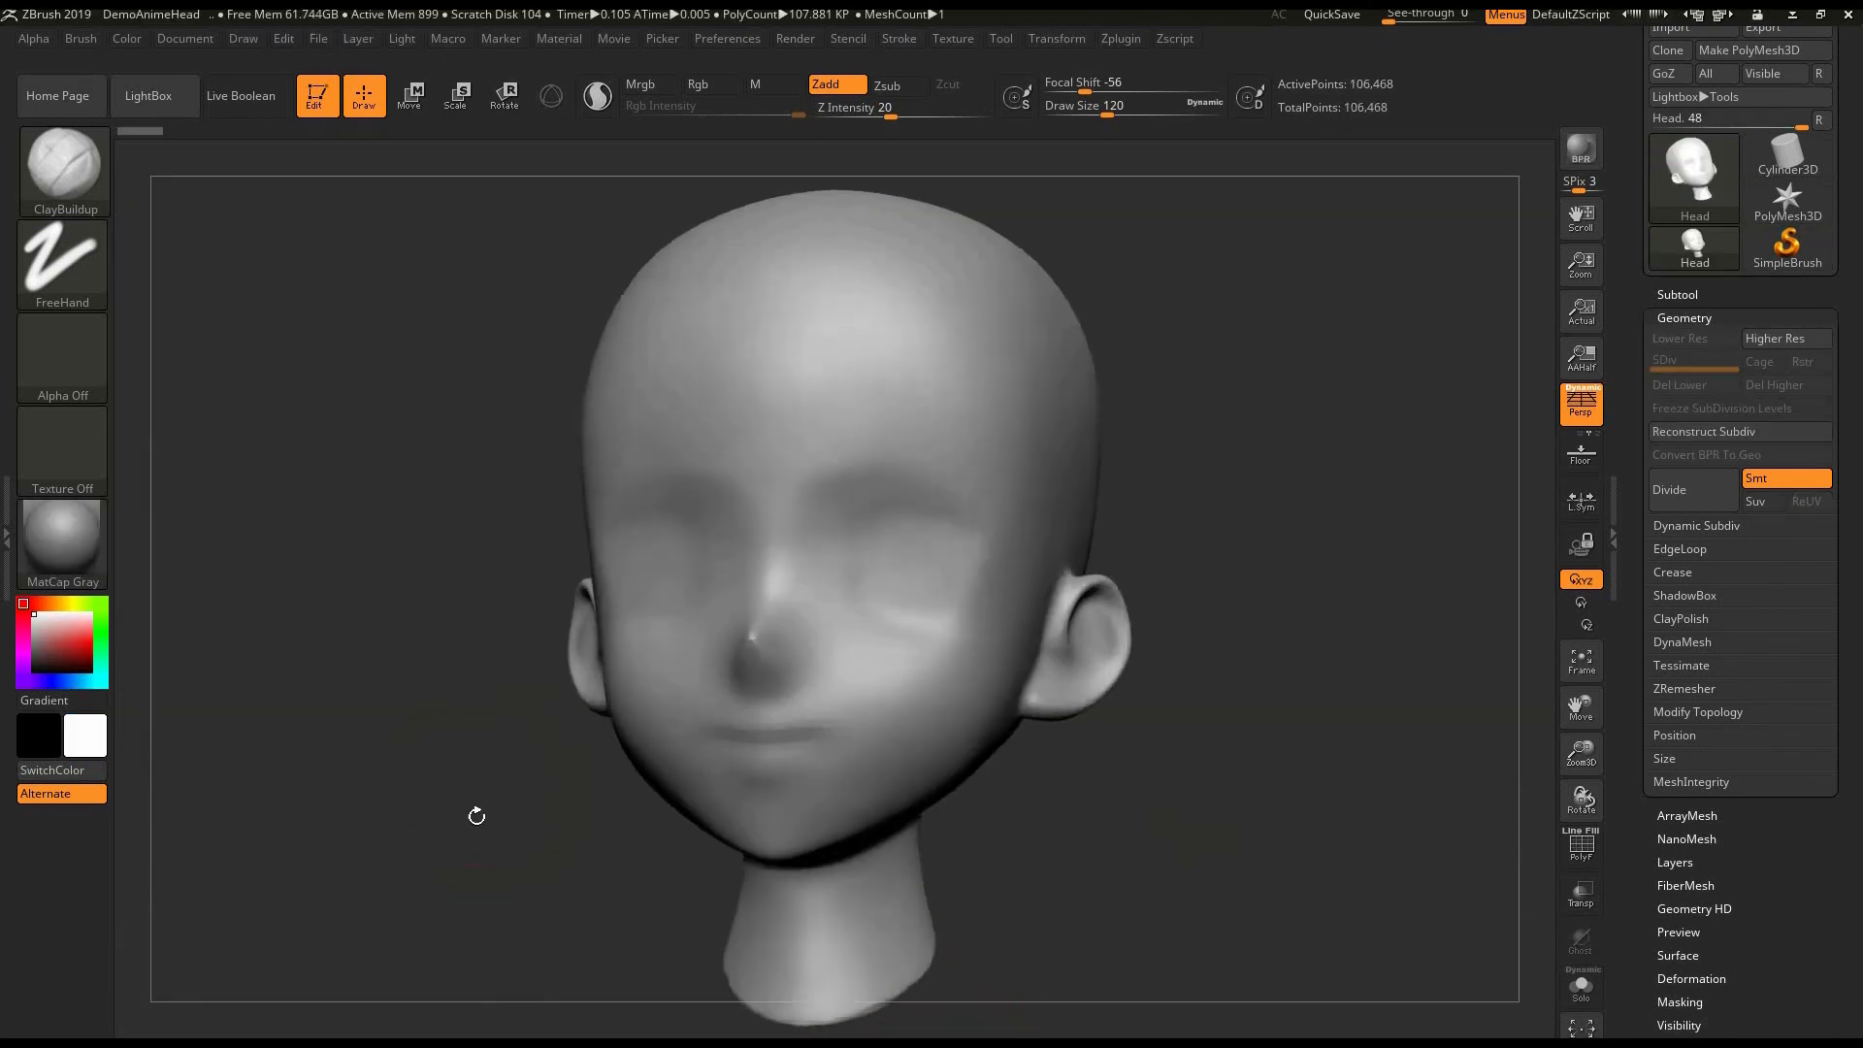
- Set the ClayBuildup draw size to 52 and carve symmetrical eye sockets into the front of the anime head
left_click_drag(475, 815, 275, 428)
key("bracketleft")
key("bracketleft")
key("bracketleft")
key("bracketleft")
key("bracketleft")
key("bracketleft")
key("bracketleft")
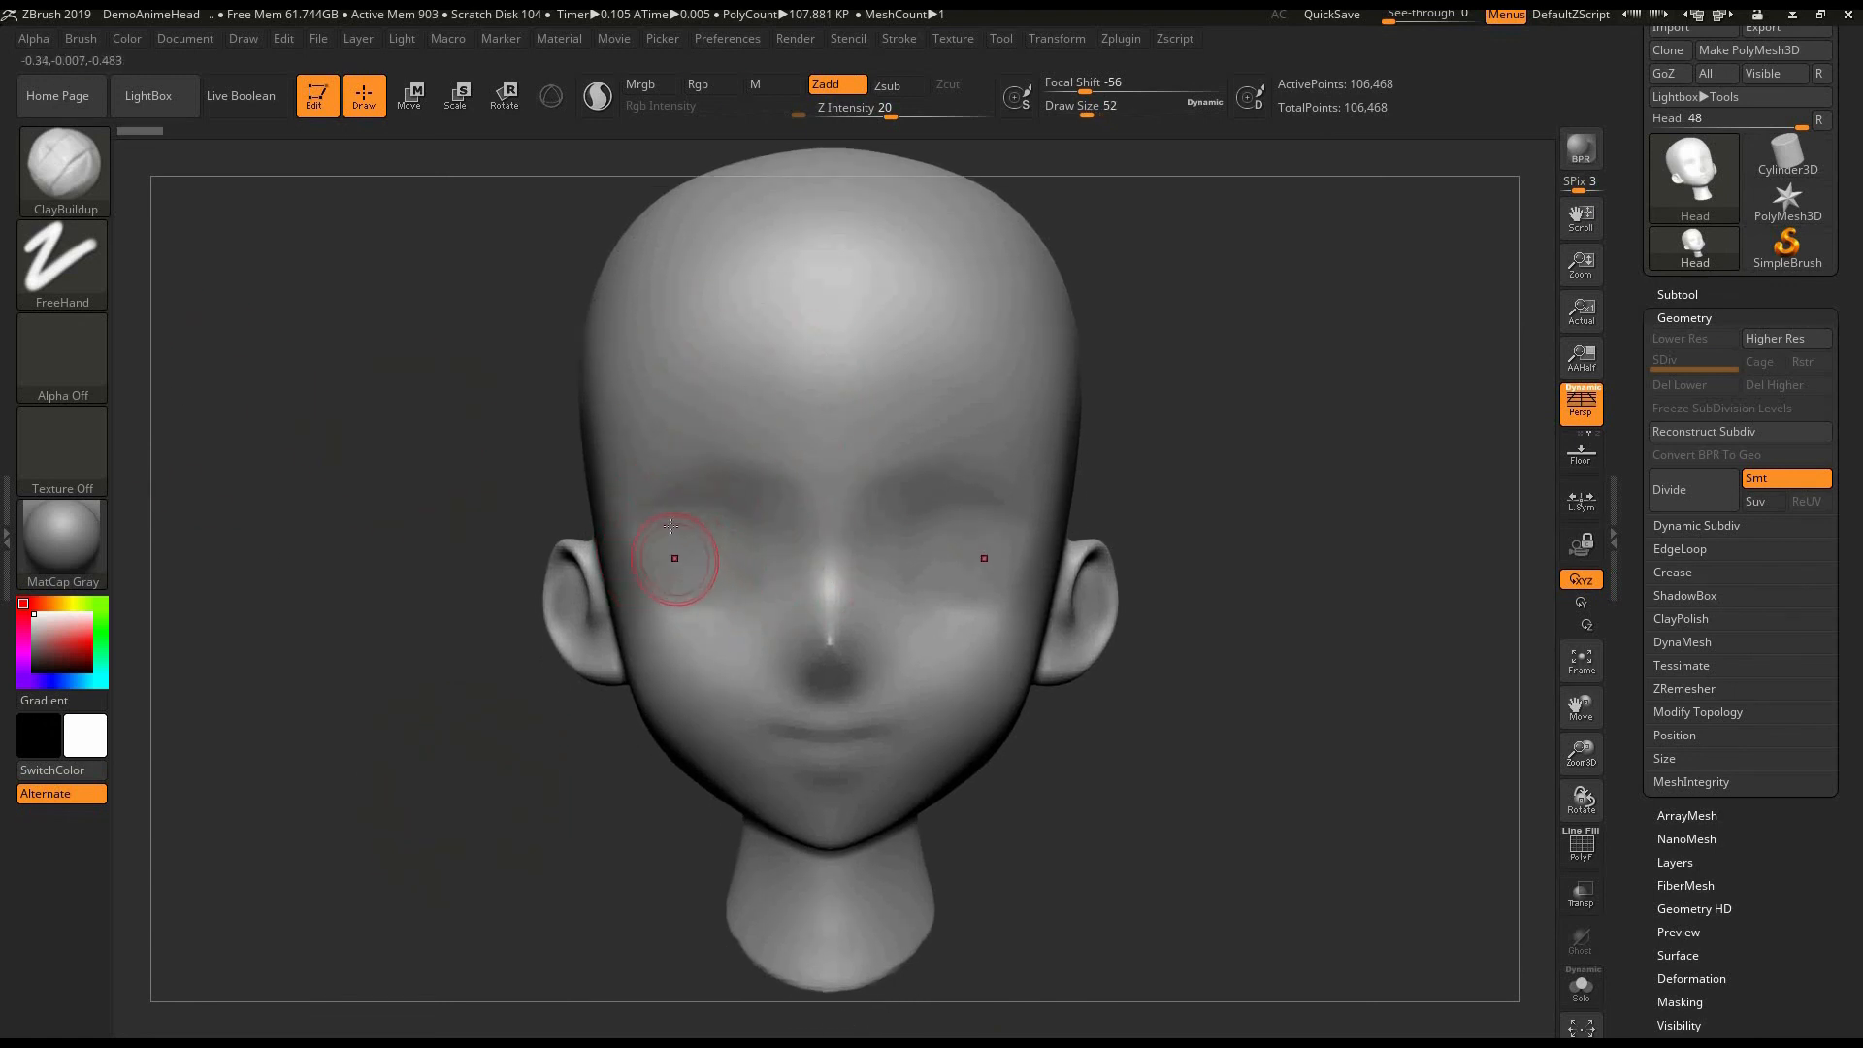
mouse_move(674, 555)
left_mouse_down("alt")
mouse_move(702, 571)
mouse_move(670, 590)
mouse_move(727, 565)
mouse_move(703, 573)
mouse_move(708, 533)
mouse_move(726, 554)
mouse_move(691, 509)
mouse_move(650, 597)
mouse_move(708, 528)
mouse_move(747, 543)
mouse_move(742, 577)
mouse_move(678, 502)
left_mouse_up("alt")
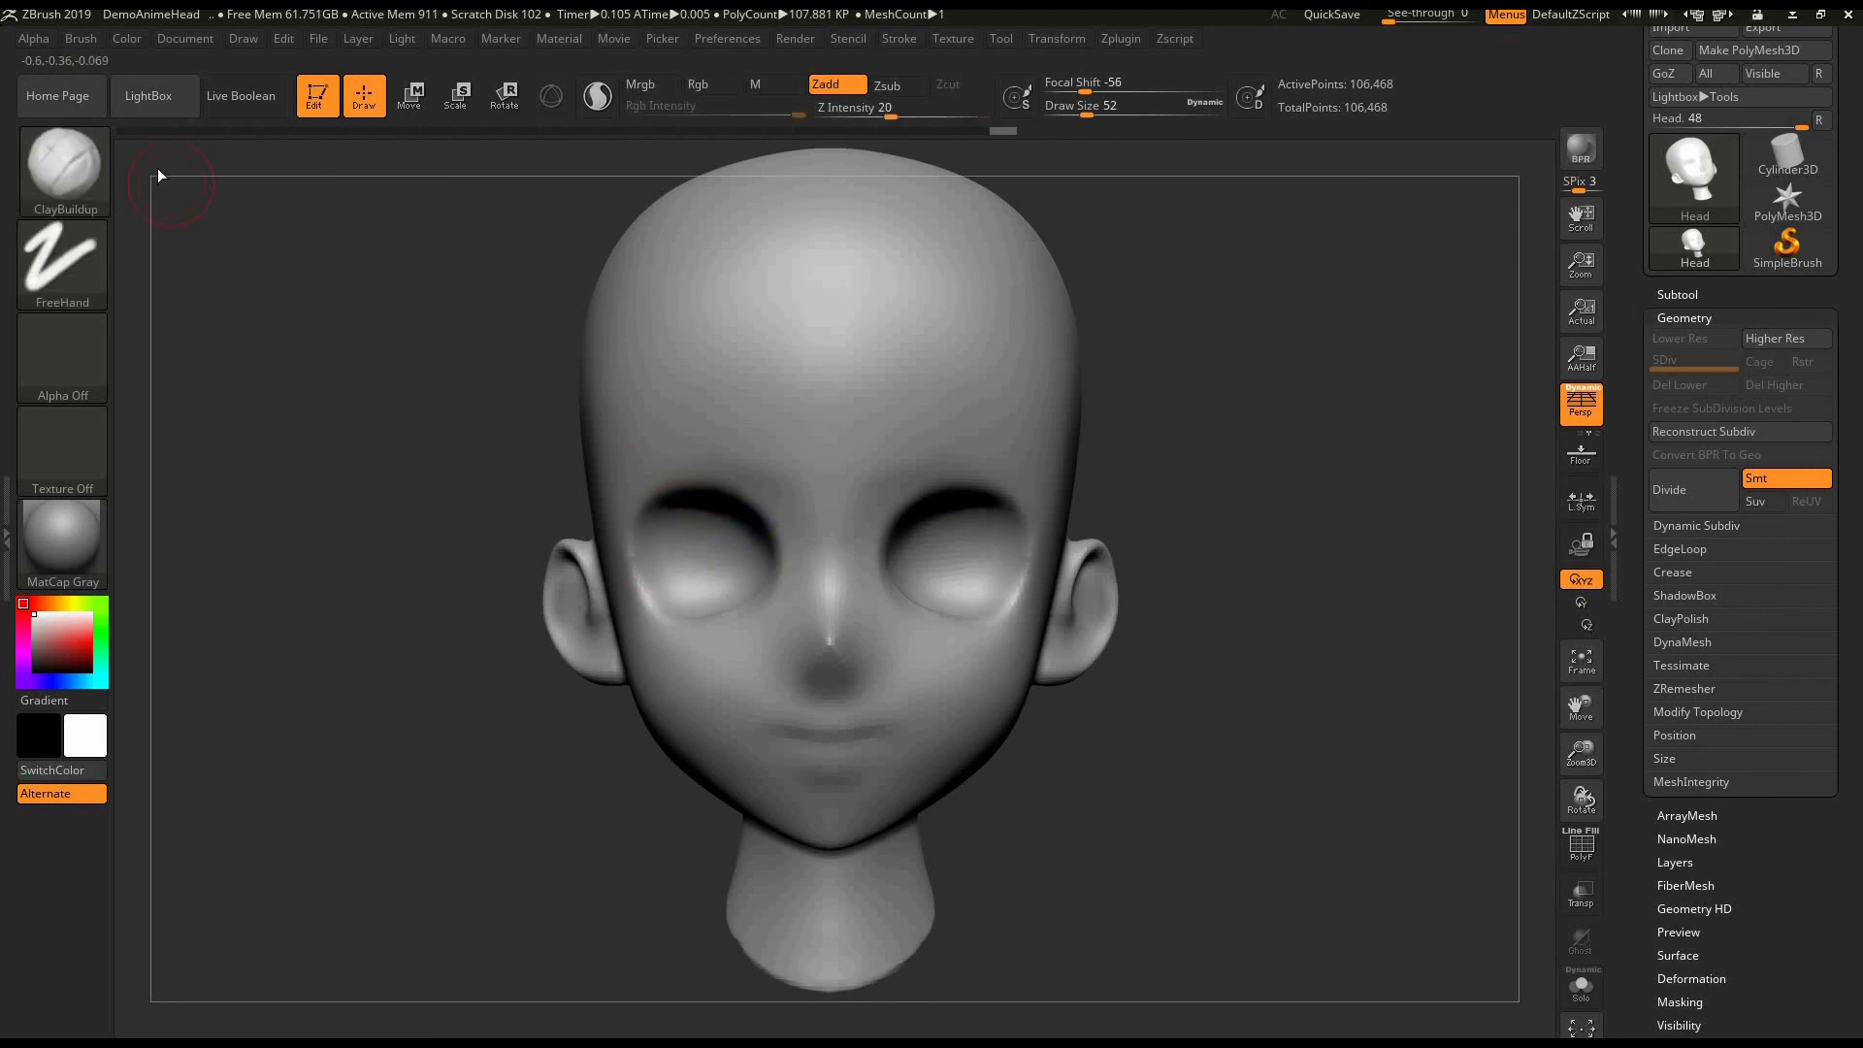
- Reshape the rims of the eye sockets with the Move brush at draw size 92 and smooth their lower parts
key("b")
key("m")
key("v")
key("bracketright")
left_click_drag(724, 493, 664, 485)
left_click_drag(650, 622, 653, 609)
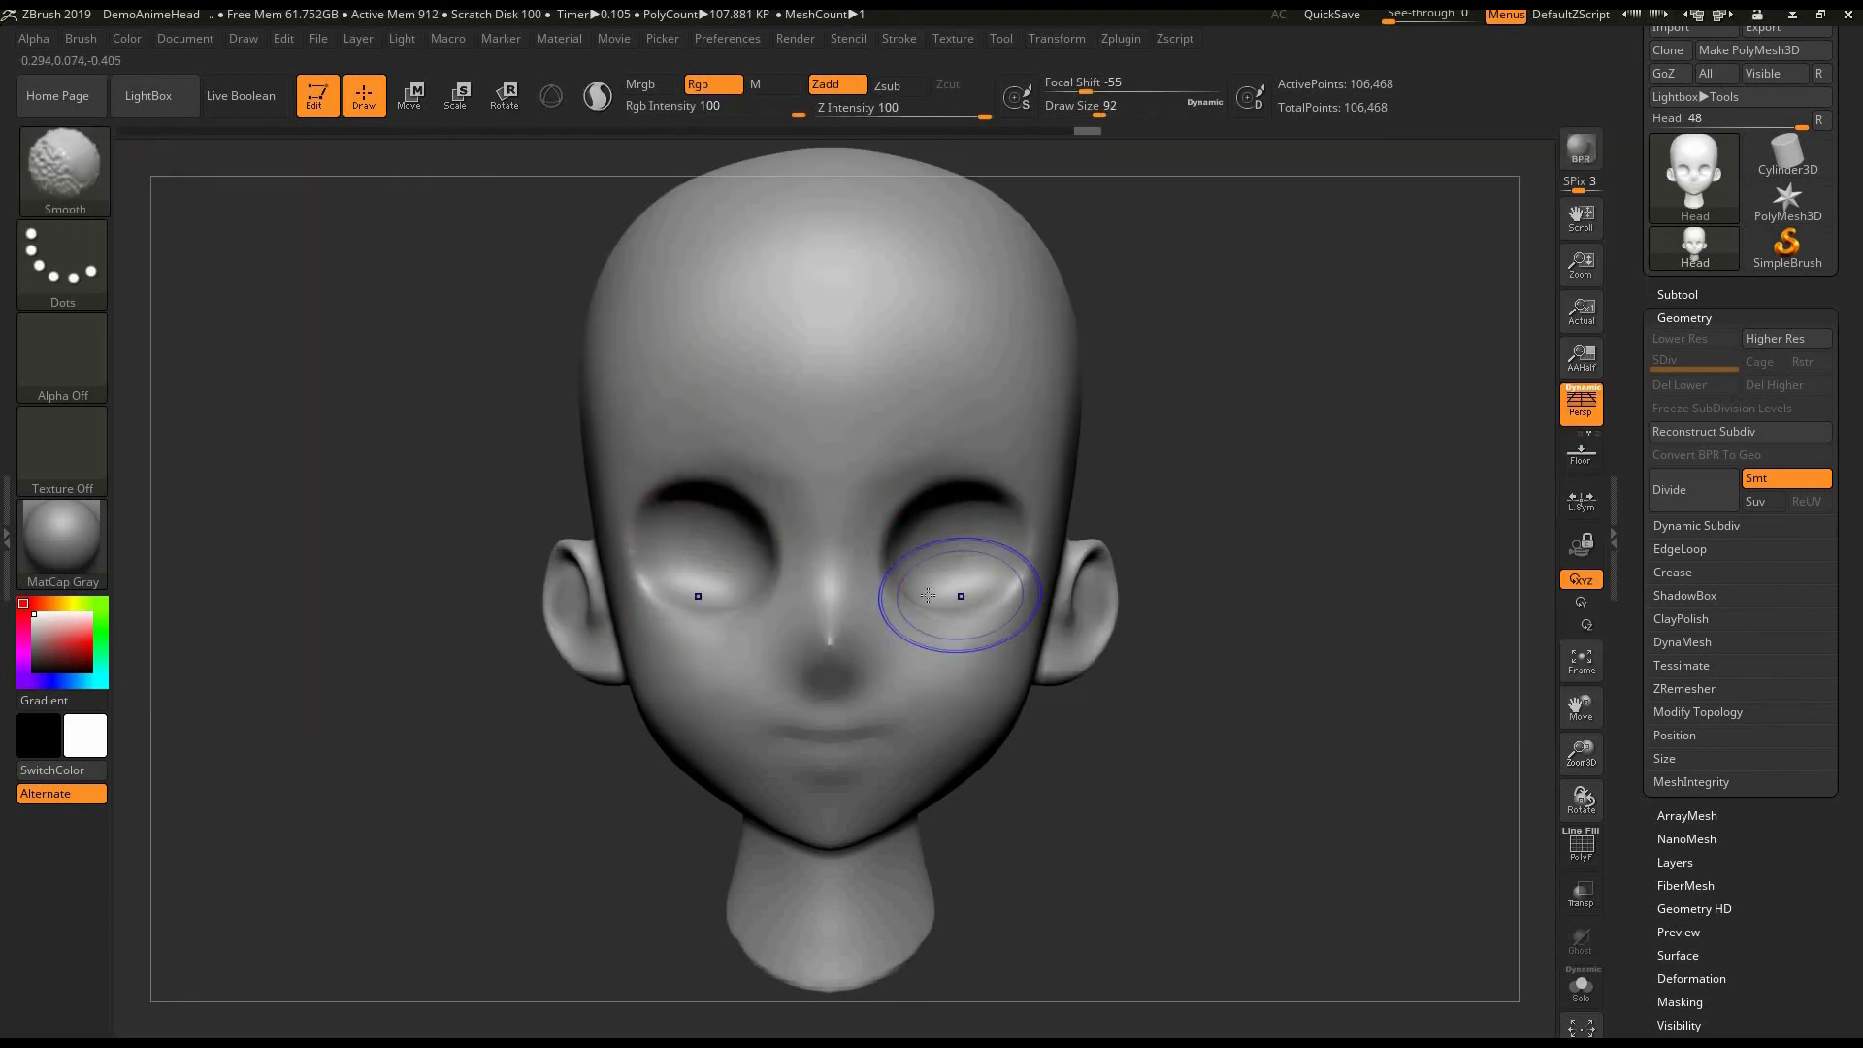
left_click_drag(961, 595, 989, 568, "shift")
mouse_move(735, 533)
left_mouse_down()
mouse_move(732, 551)
mouse_move(686, 547)
mouse_move(711, 555)
mouse_move(638, 543)
mouse_move(657, 483)
left_mouse_up()
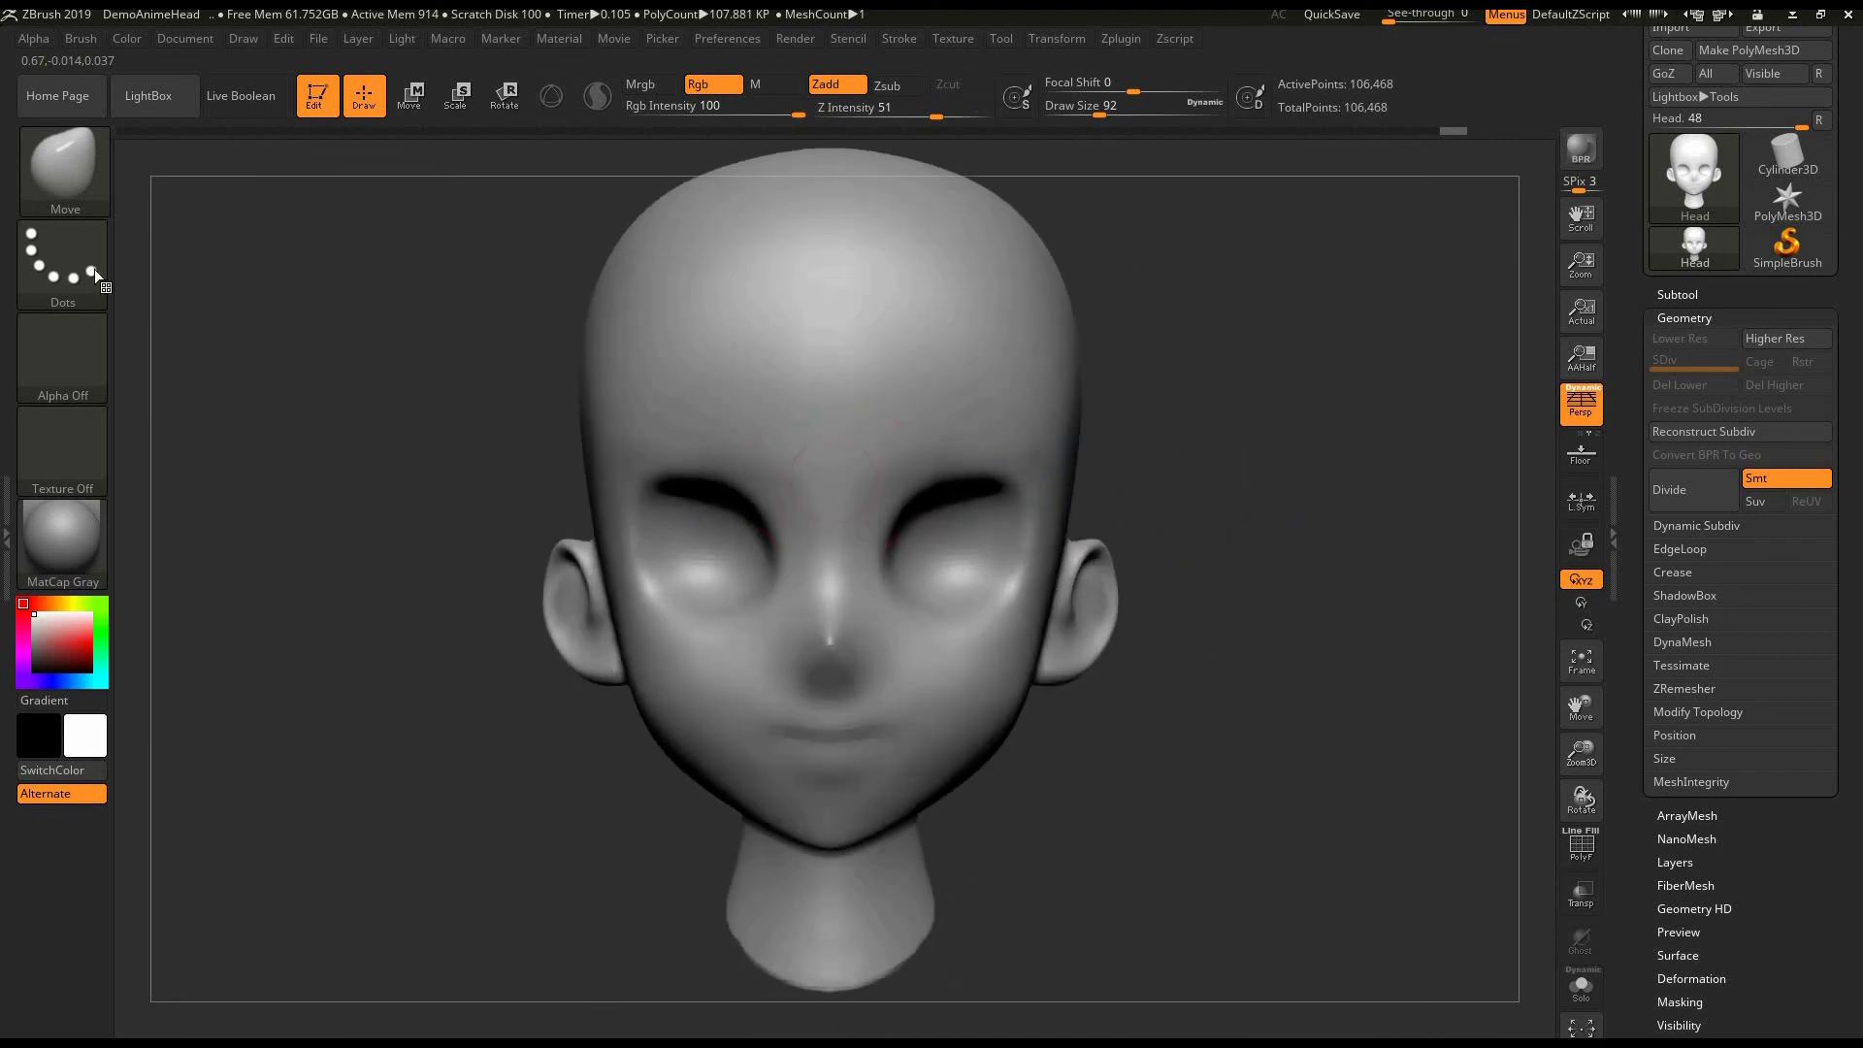
- Refine the sides of the nose with the ClayBuildup brush at draw size 56, smoothing the surface
left_click(65, 170)
left_click(286, 186)
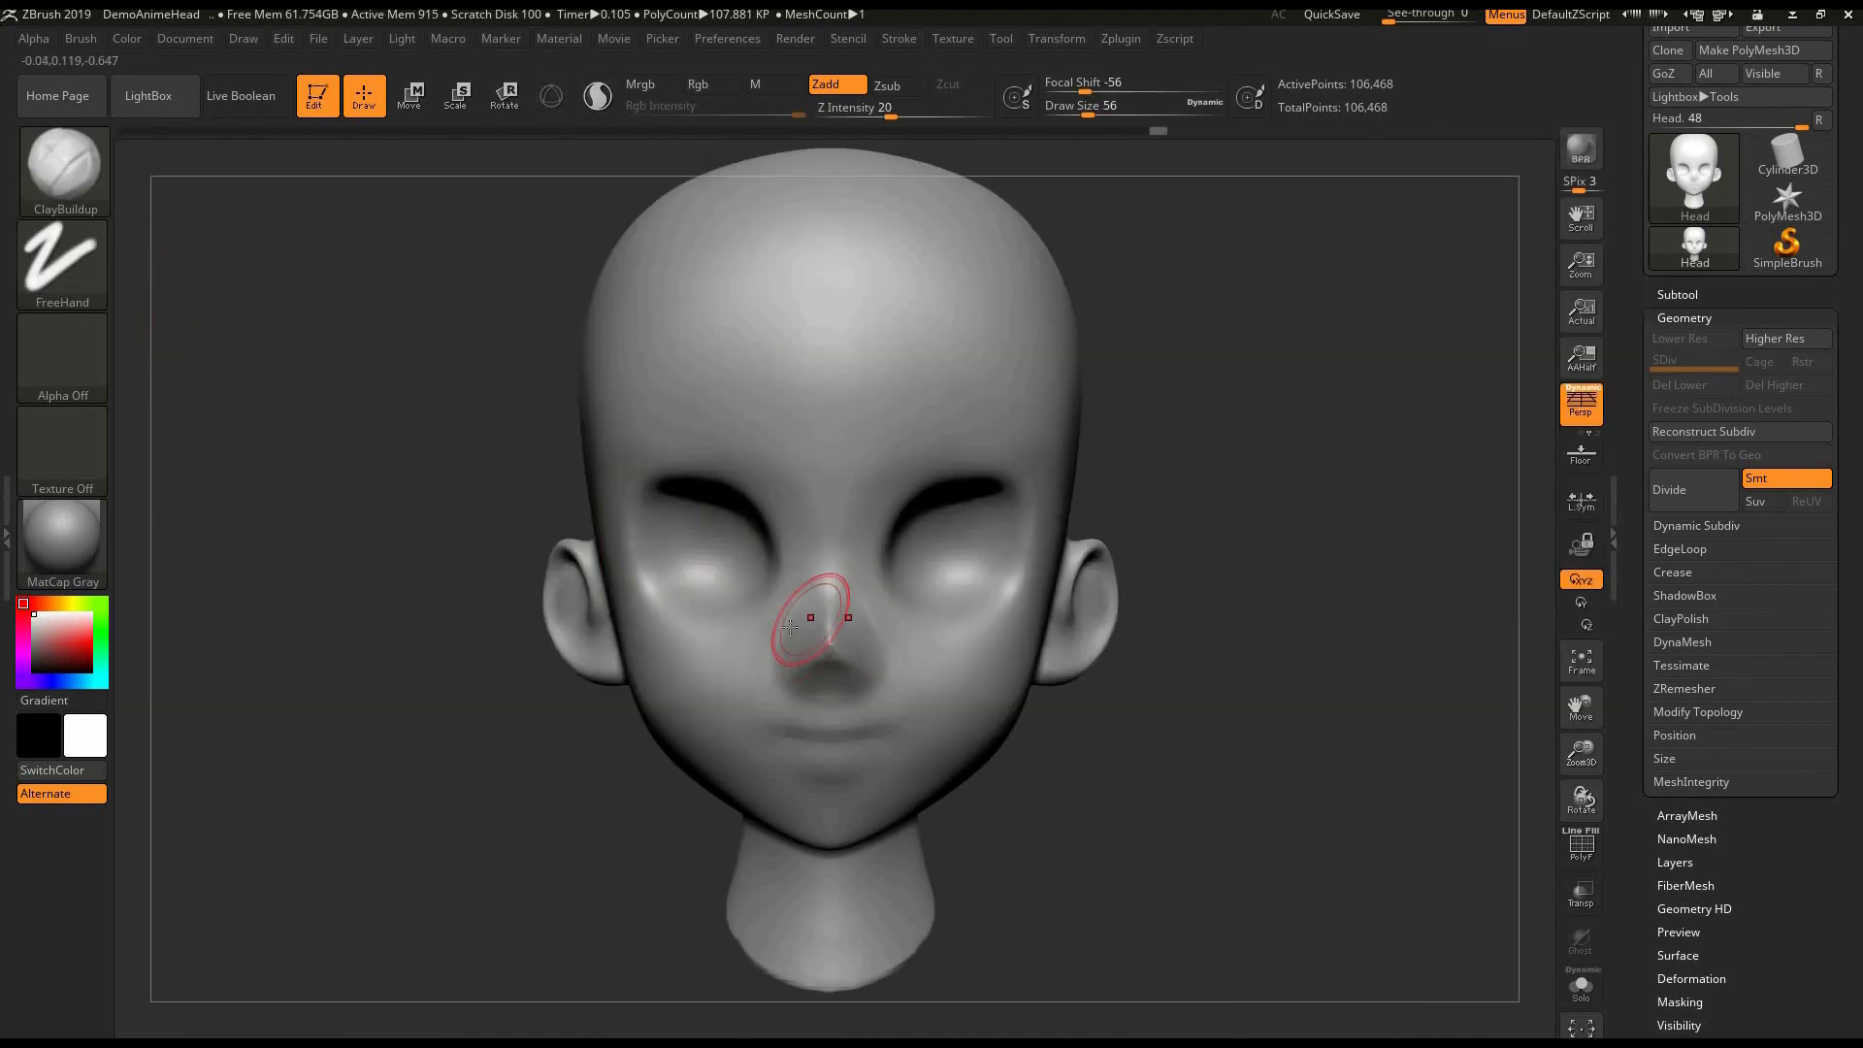
key("shift")
mouse_move(816, 624)
left_mouse_down("shift")
mouse_move(765, 665)
mouse_move(803, 669)
left_mouse_up("shift")
left_click_drag(1143, 656, 1137, 602)
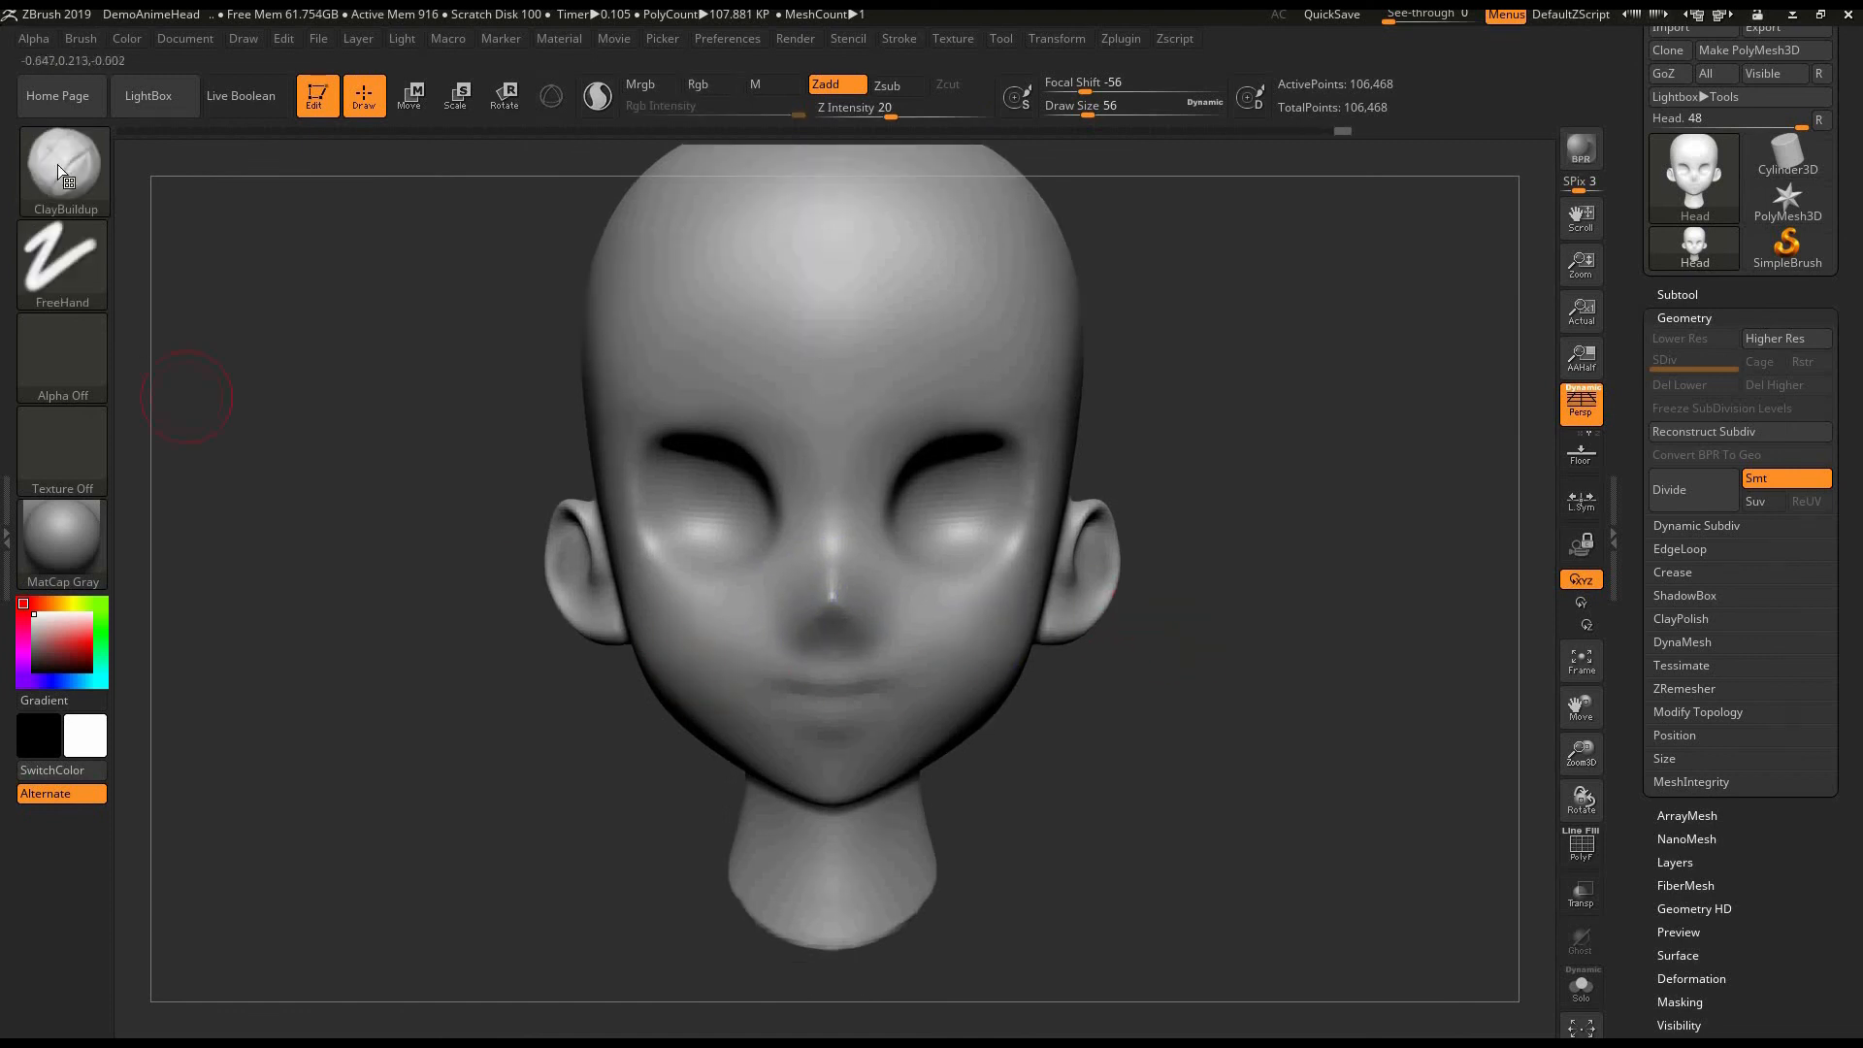
- Divide the head up to subdivision level 3 and carve the mouth line with the DamStandard brush at draw size 20
left_click(65, 175)
left_click(1208, 320)
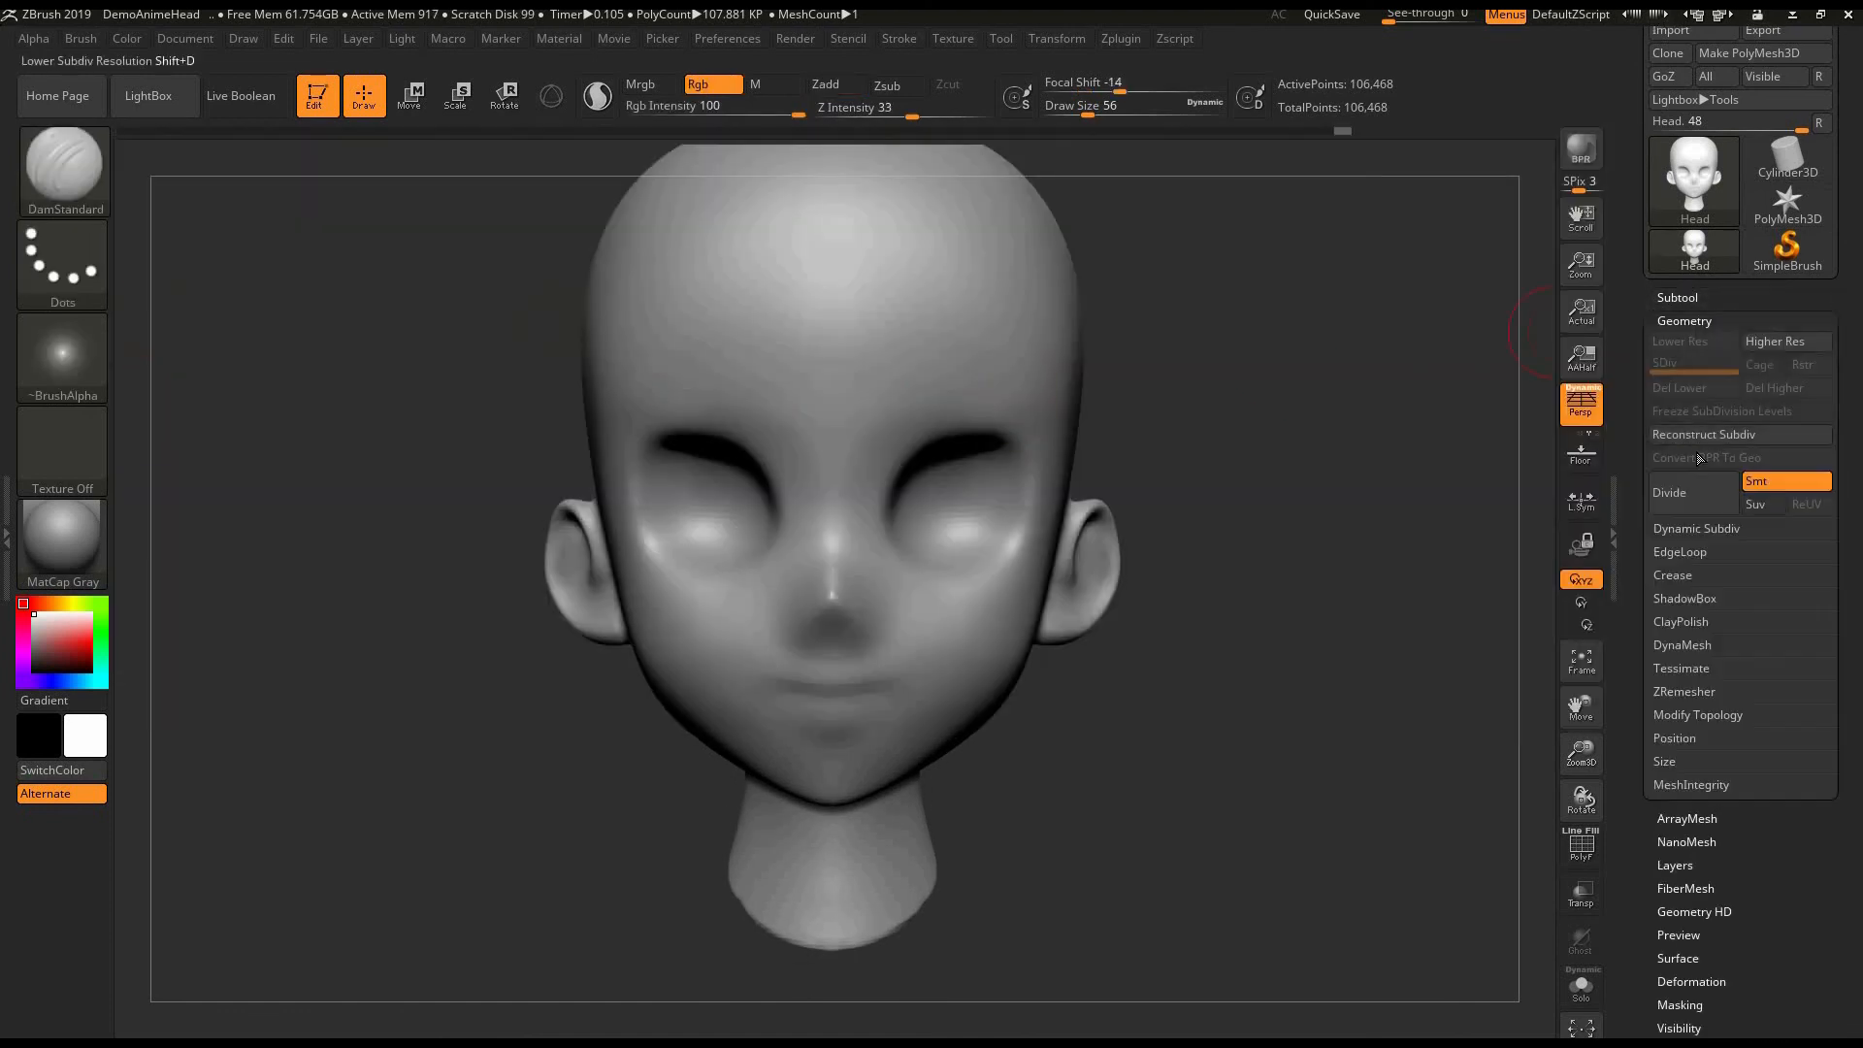
left_click(1682, 505)
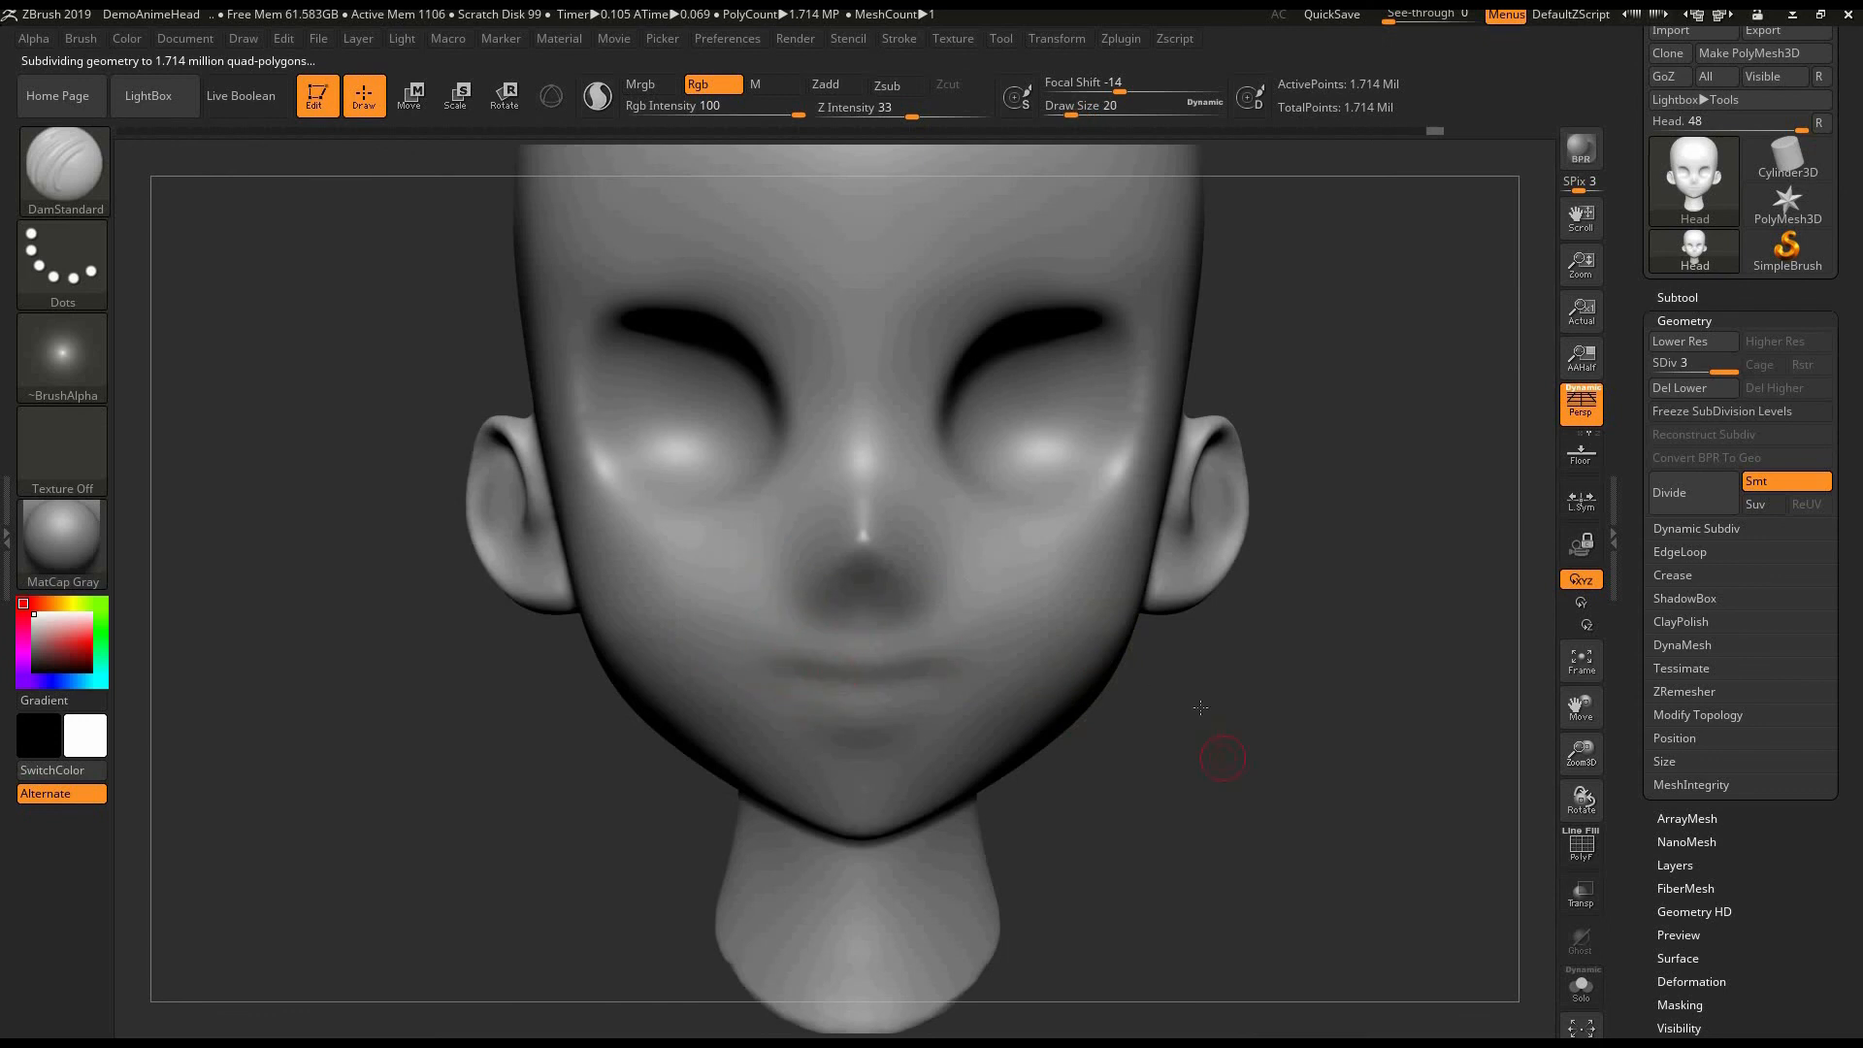
left_click_drag(860, 669, 931, 672, "shift")
- Build up the upper and lower lips with the ClayBuildup brush at draw sizes 16 to 20 and smooth them
mouse_move(1093, 731)
left_mouse_down("alt")
mouse_move(1231, 582)
mouse_move(1263, 660)
mouse_move(1311, 581)
mouse_move(1304, 631)
left_mouse_up("alt")
key("b")
key("c")
key("b")
key("bracketleft")
key("bracketleft")
key("bracketleft")
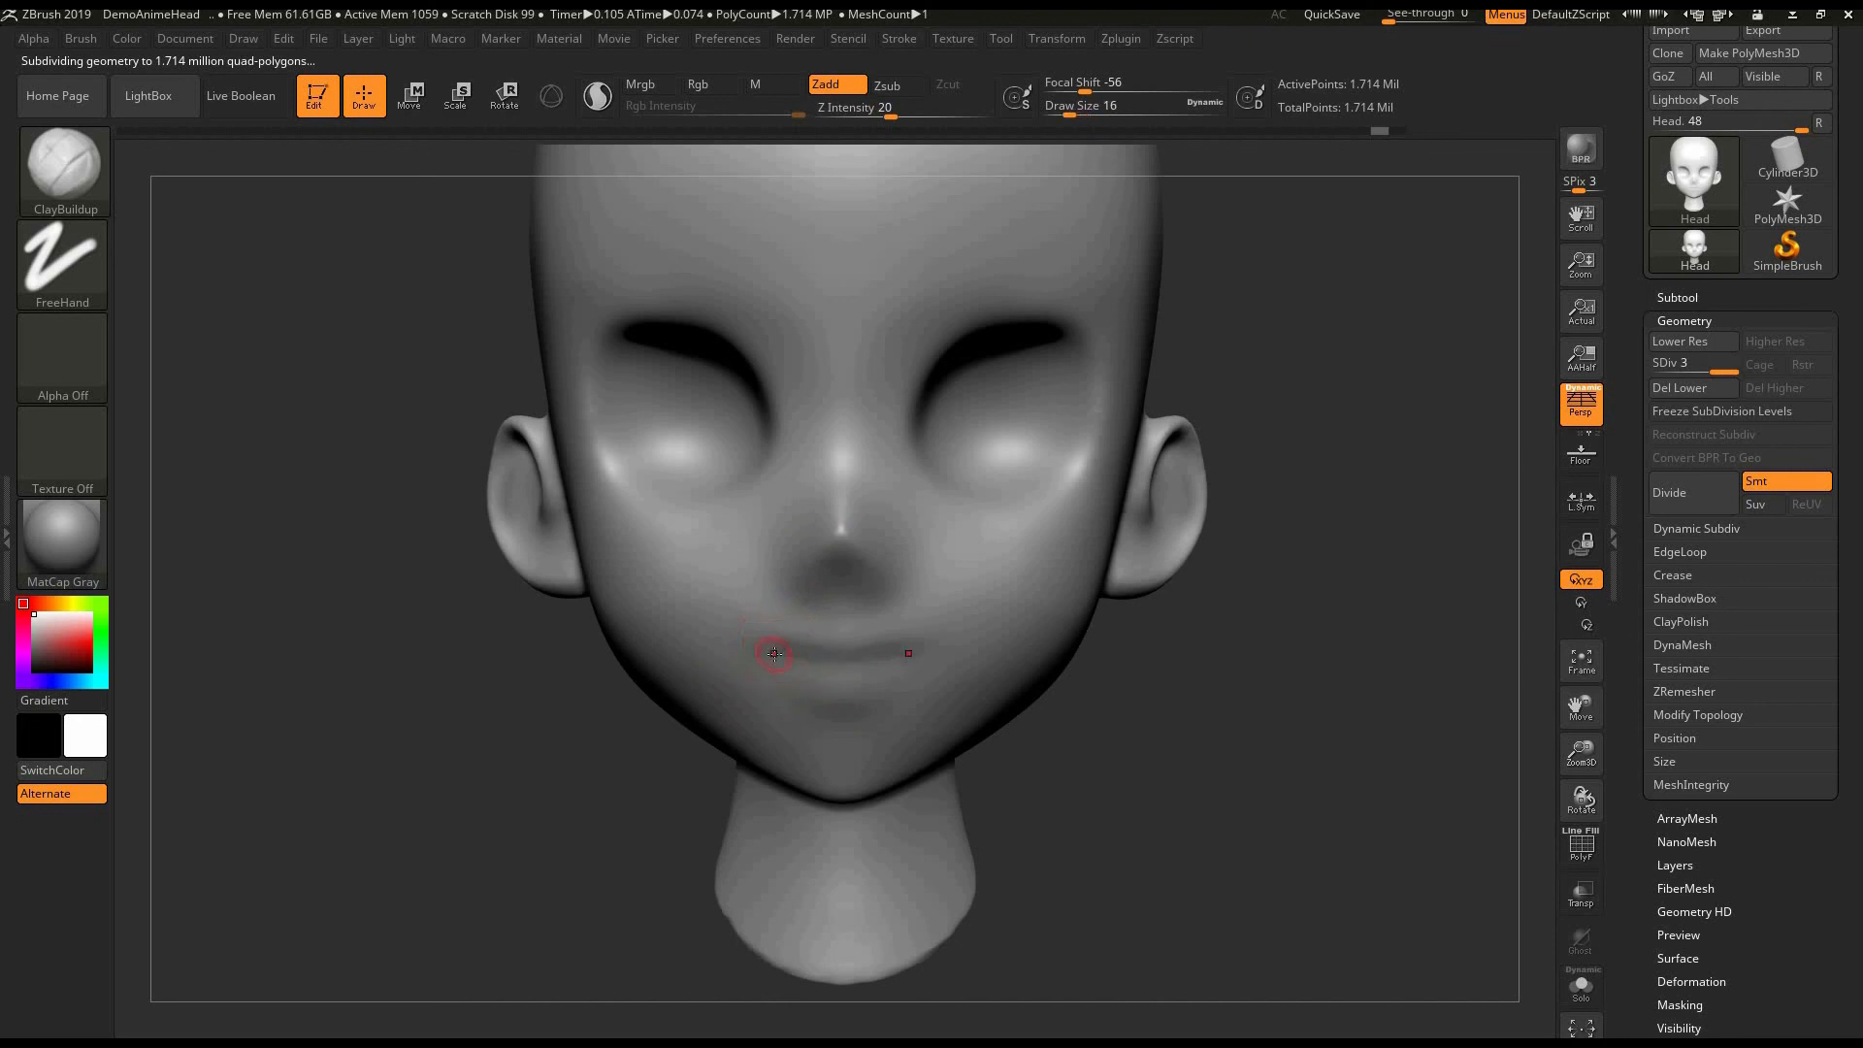
left_click_drag(779, 653, 840, 640)
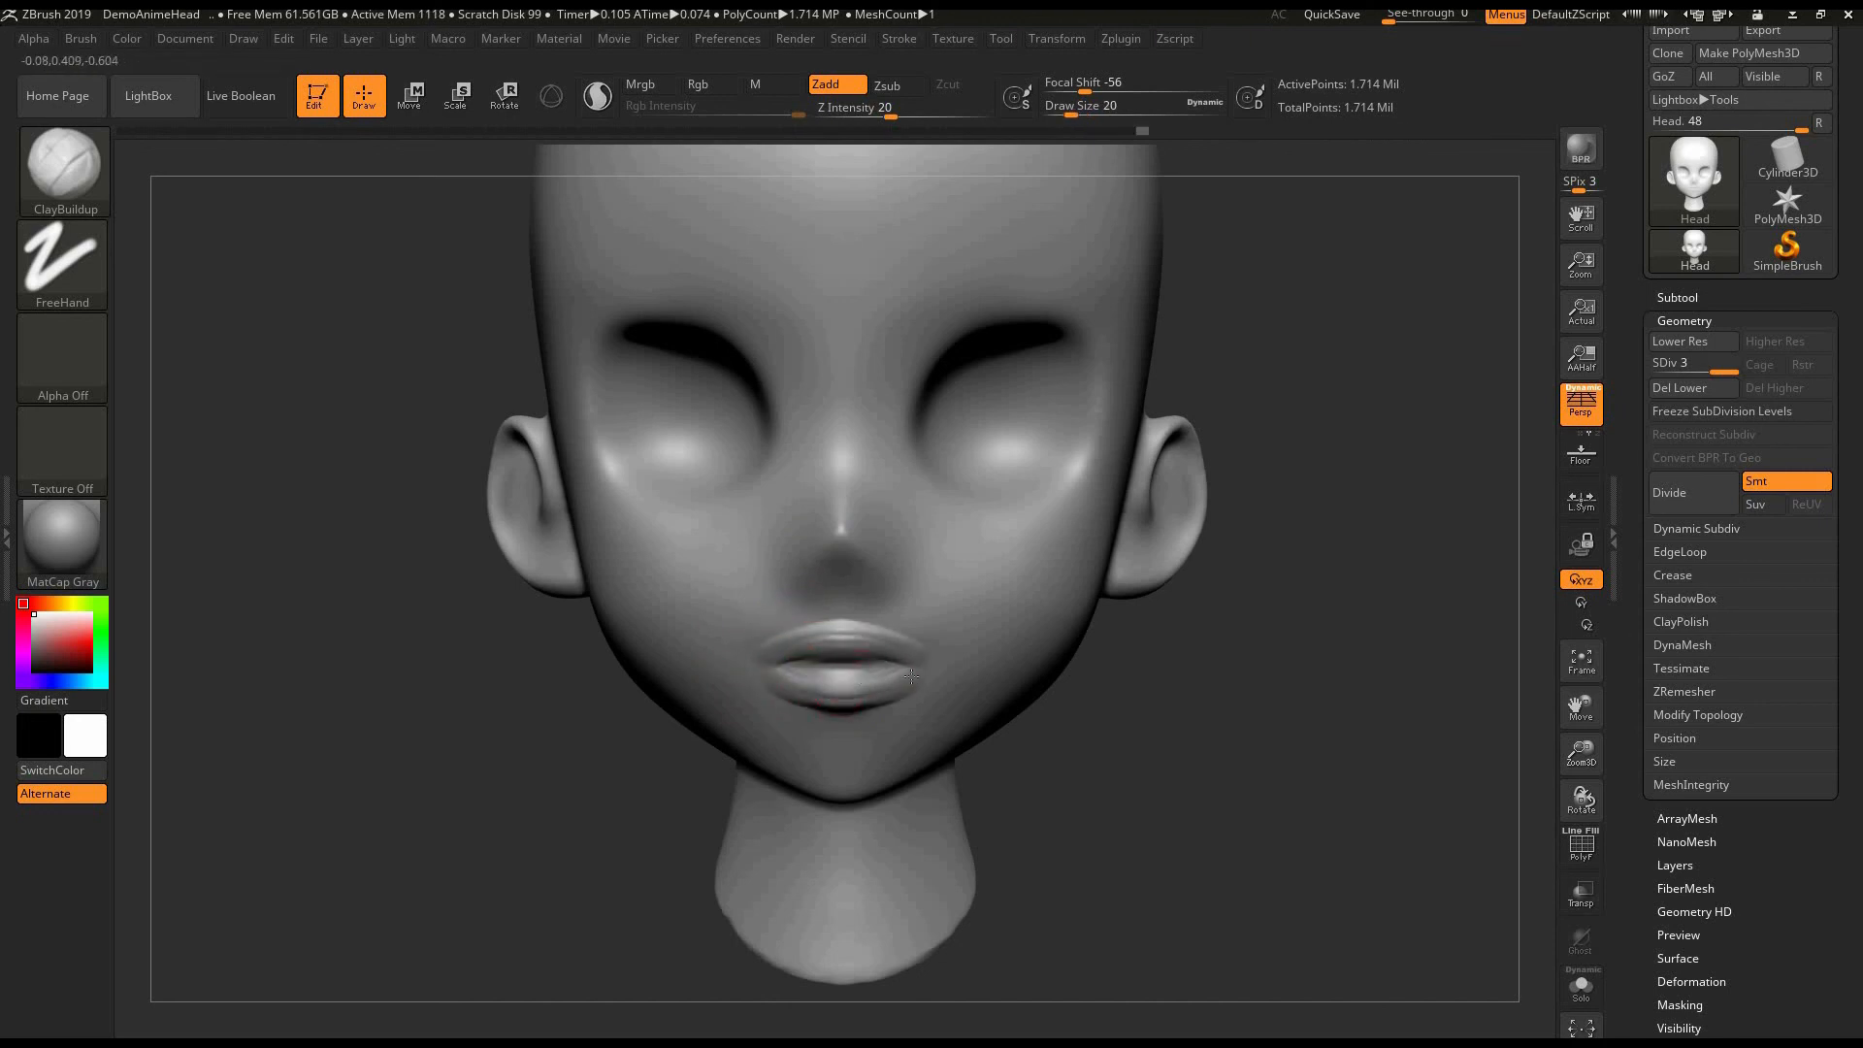
key("shift")
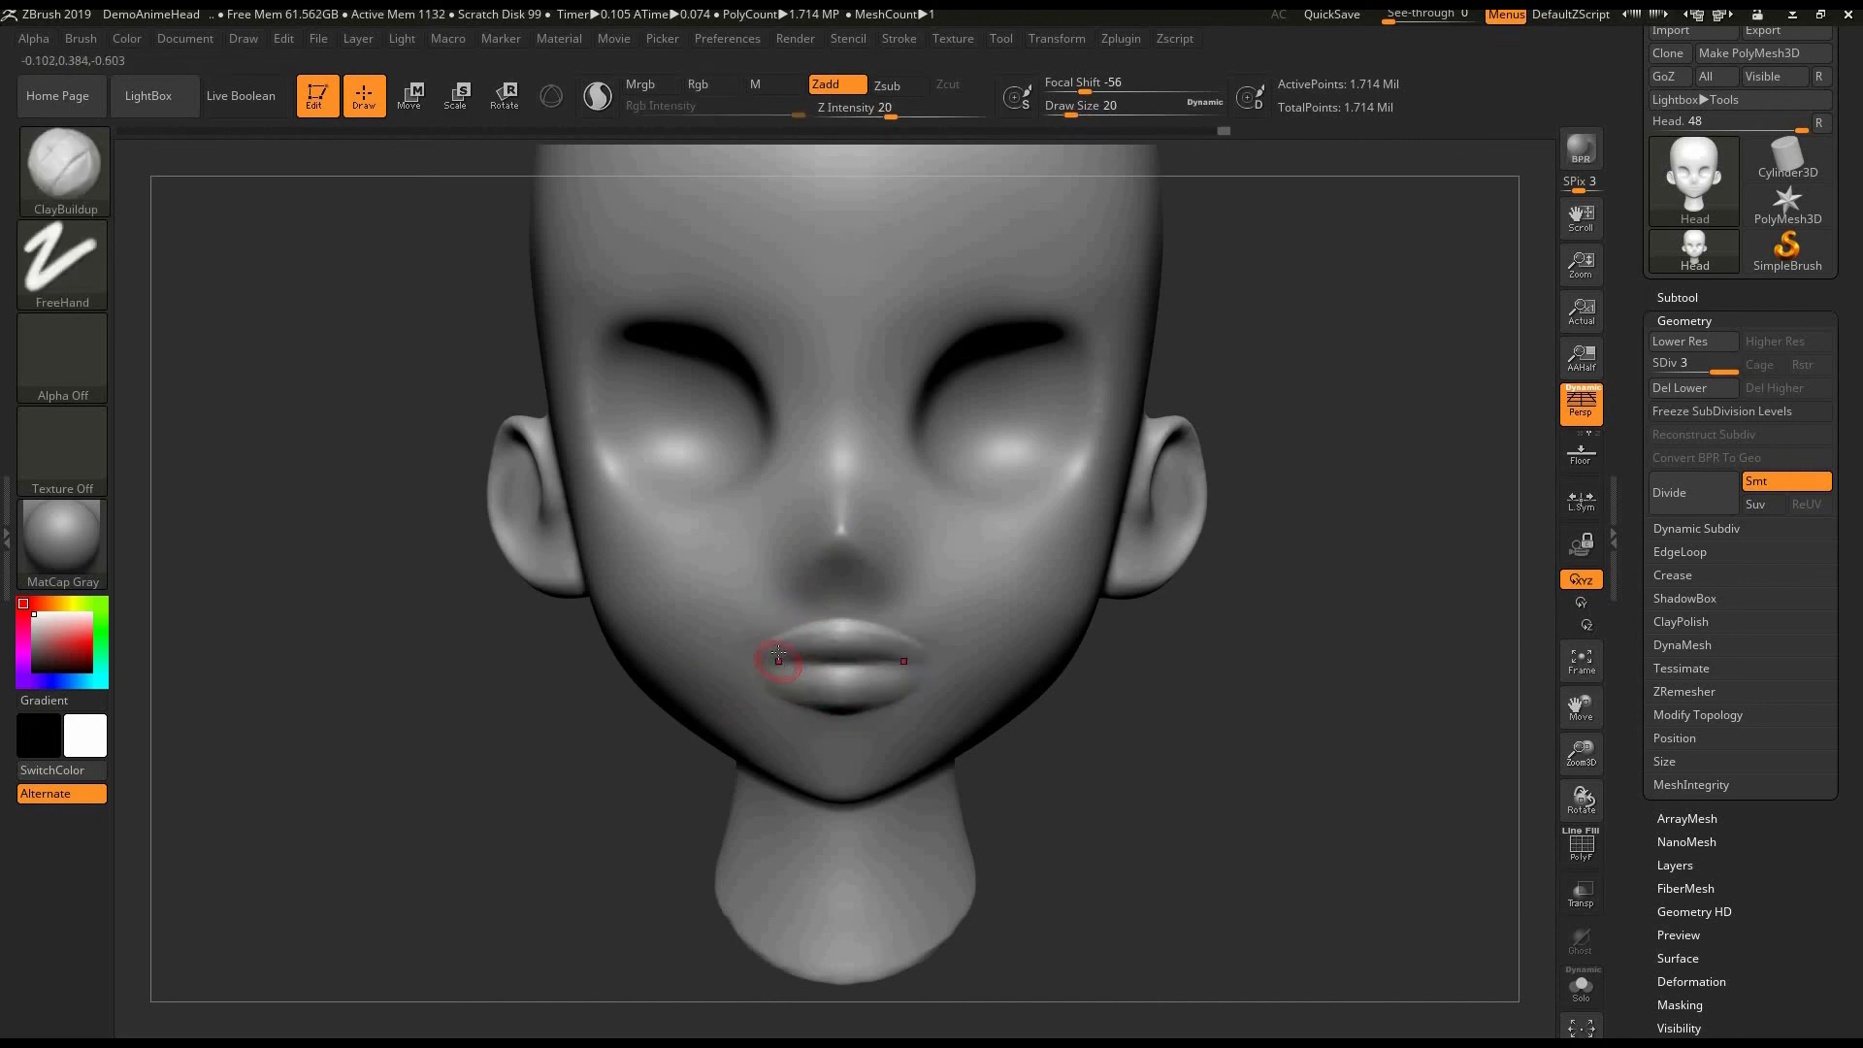
- Refine the fullness of both lips with the ClayBuildup brush at draw sizes 20 to 28 and smooth the mouth area
left_click_drag(818, 616, 839, 617)
key("shift")
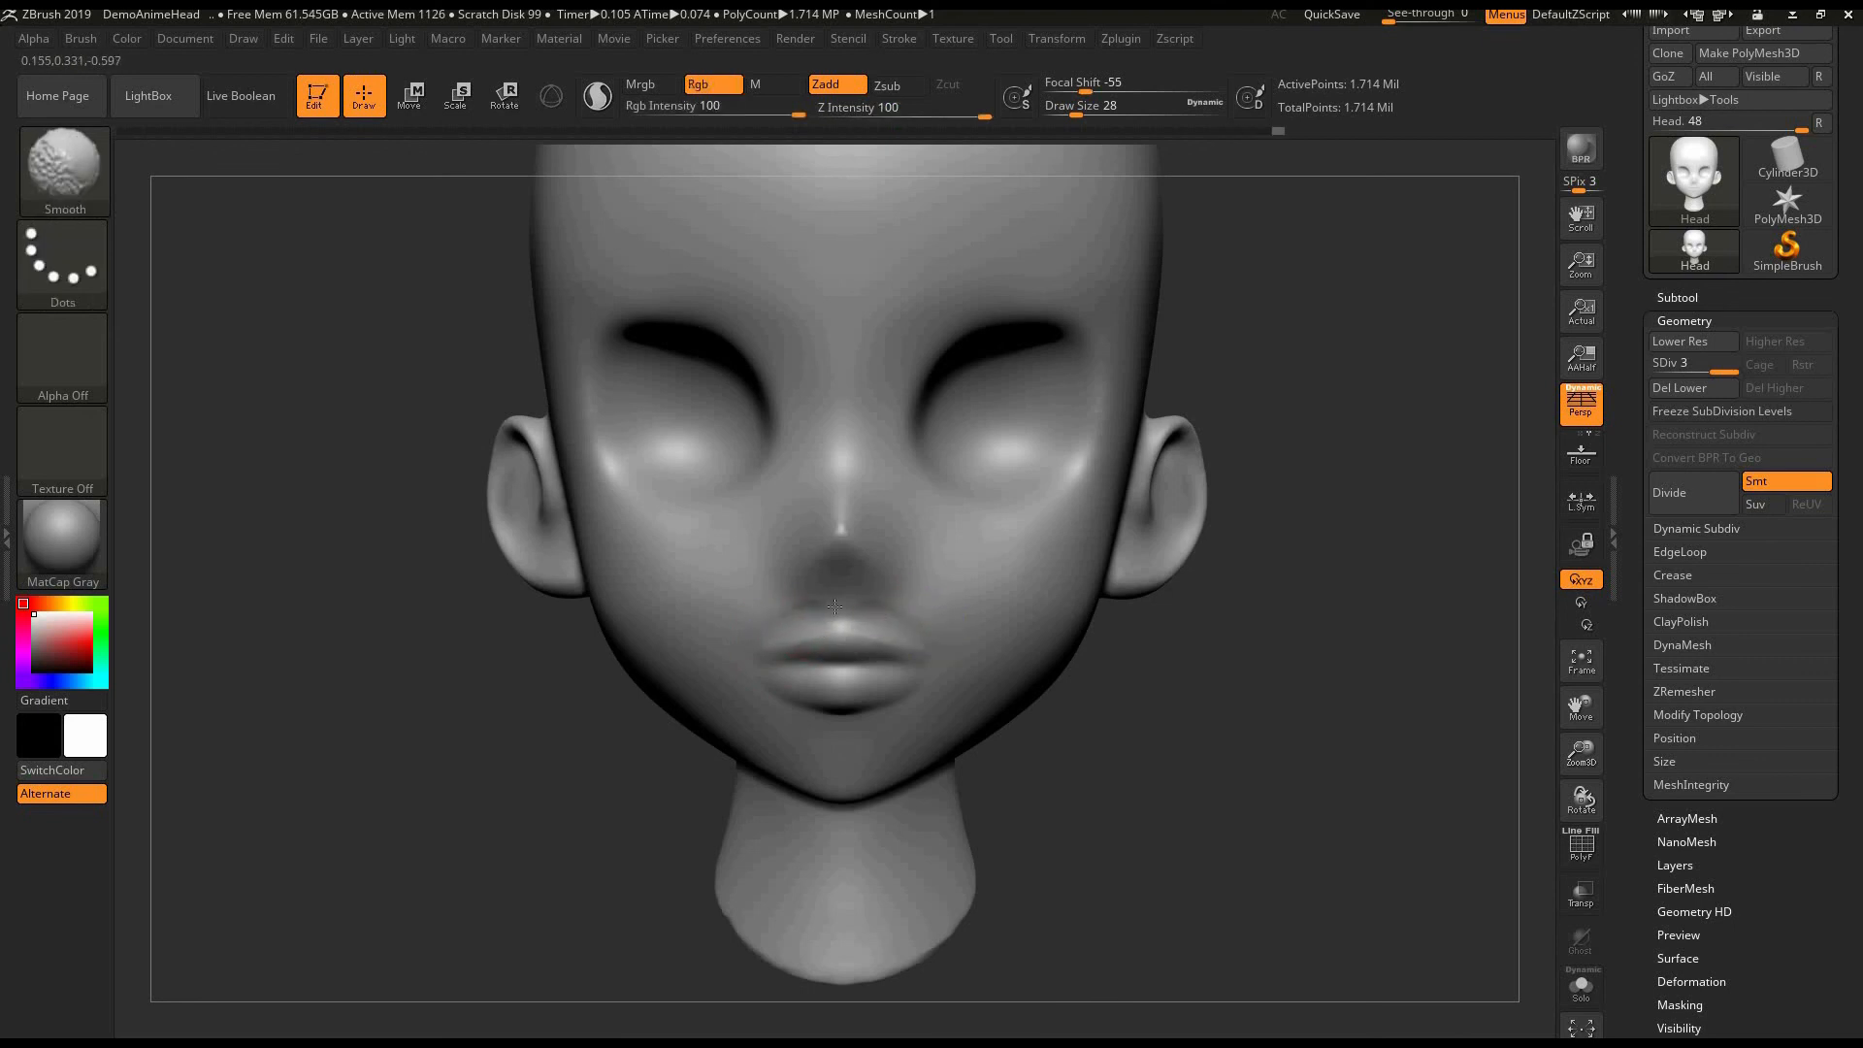
mouse_move(755, 682)
left_mouse_down()
mouse_move(842, 716)
mouse_move(937, 671)
left_mouse_up()
key("shift")
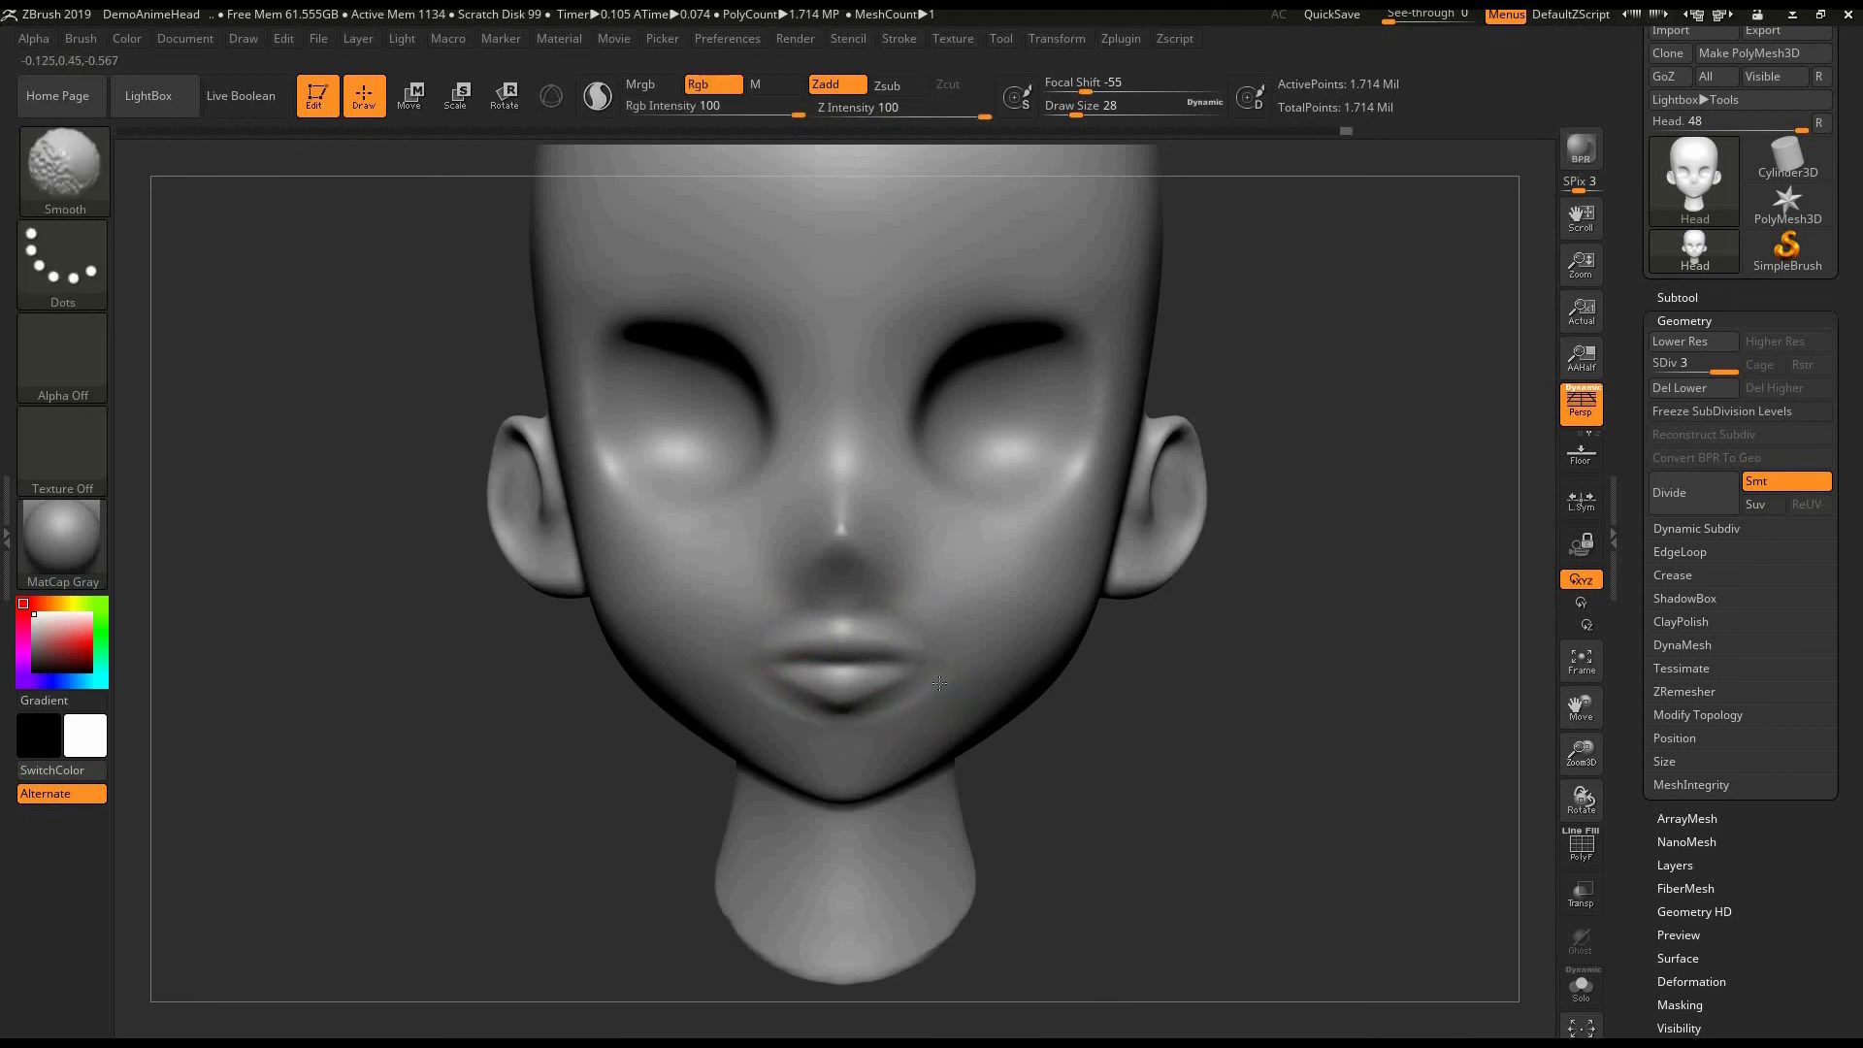
left_click_drag(1103, 681, 1123, 672)
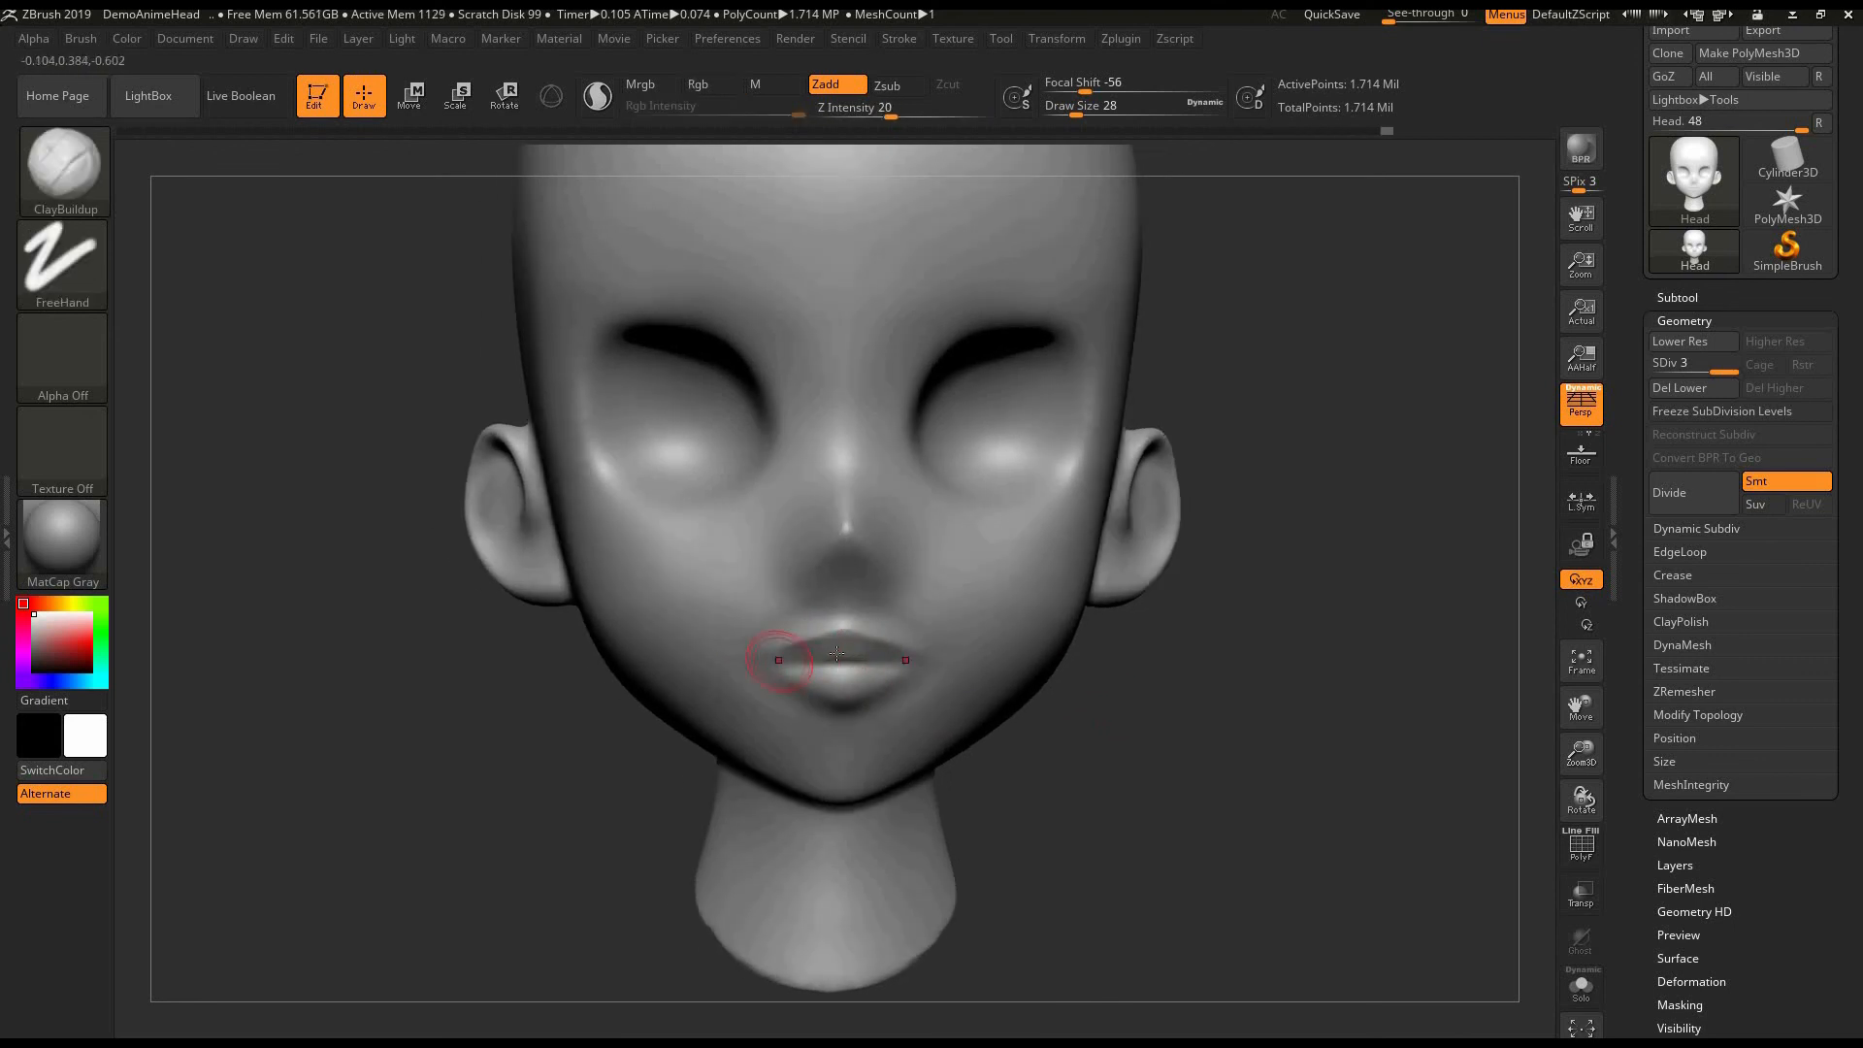
mouse_move(779, 661)
left_mouse_down()
mouse_move(837, 653)
mouse_move(835, 676)
mouse_move(912, 659)
left_mouse_up()
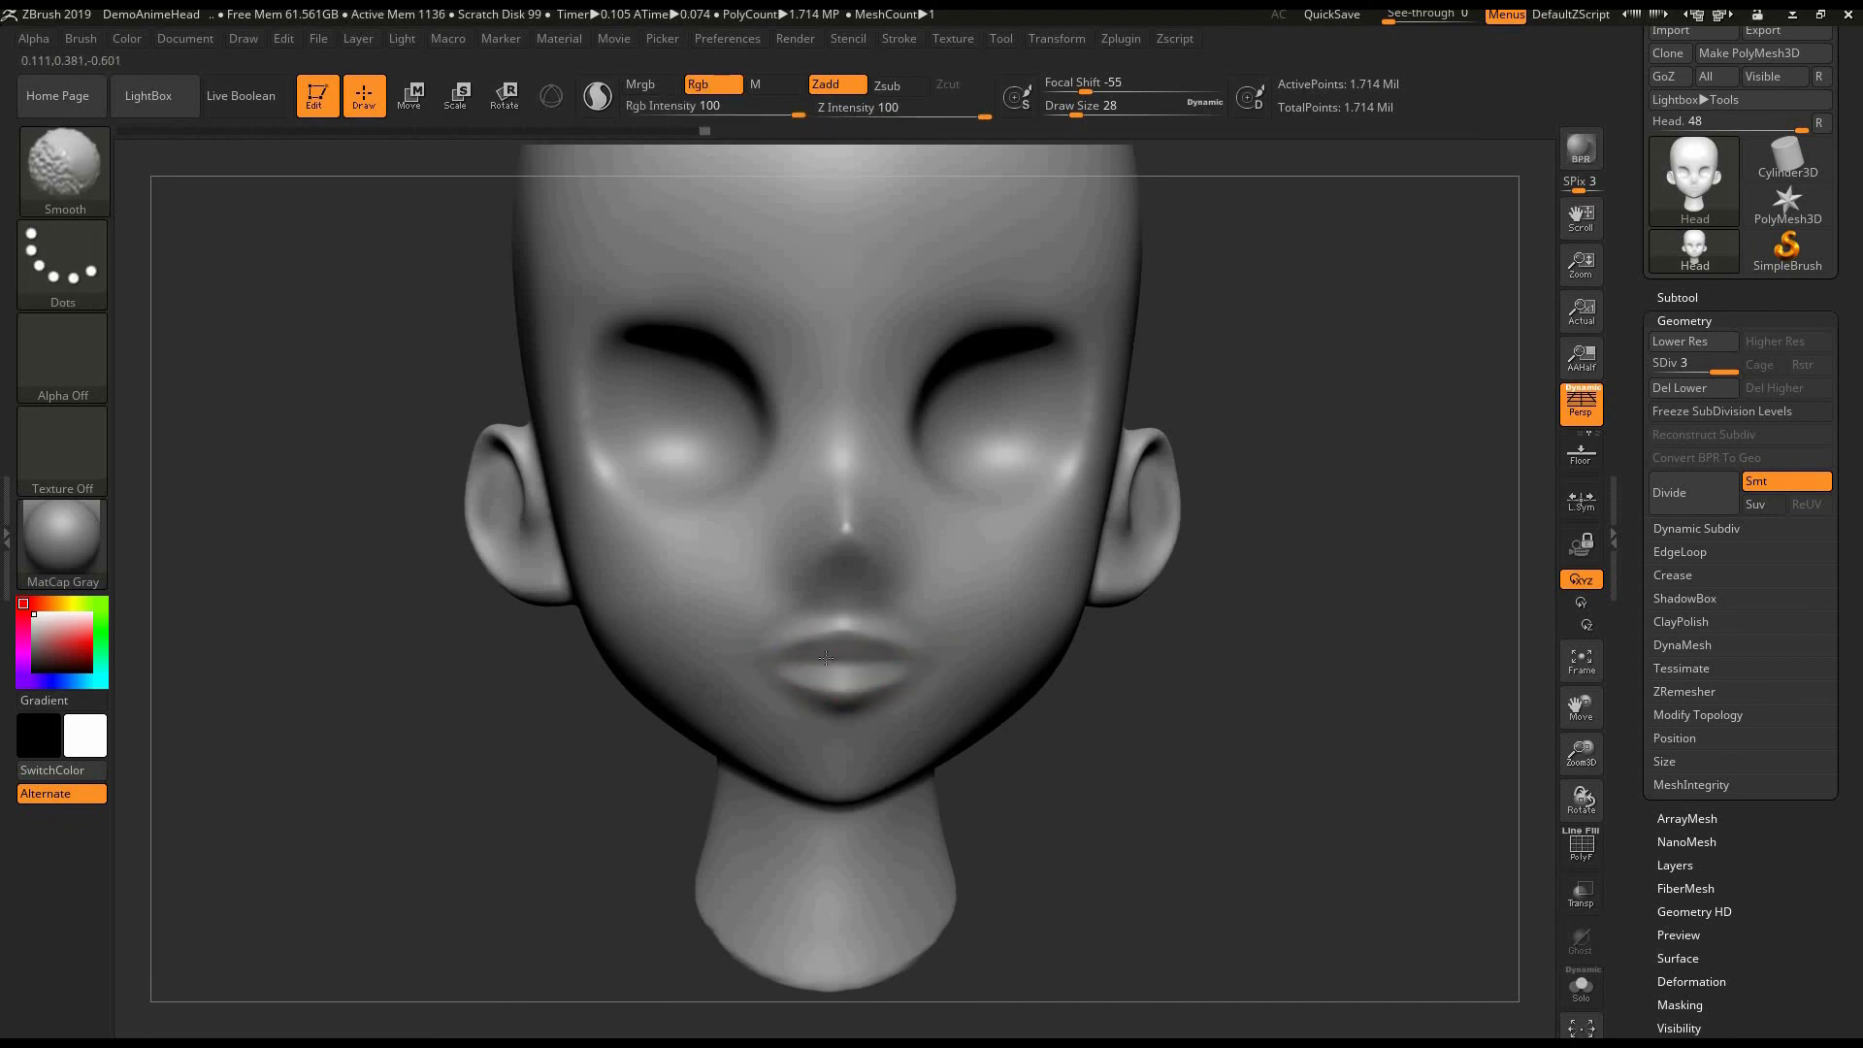
left_click_drag(1138, 745, 1176, 737)
left_click_drag(797, 633, 825, 649, "shift")
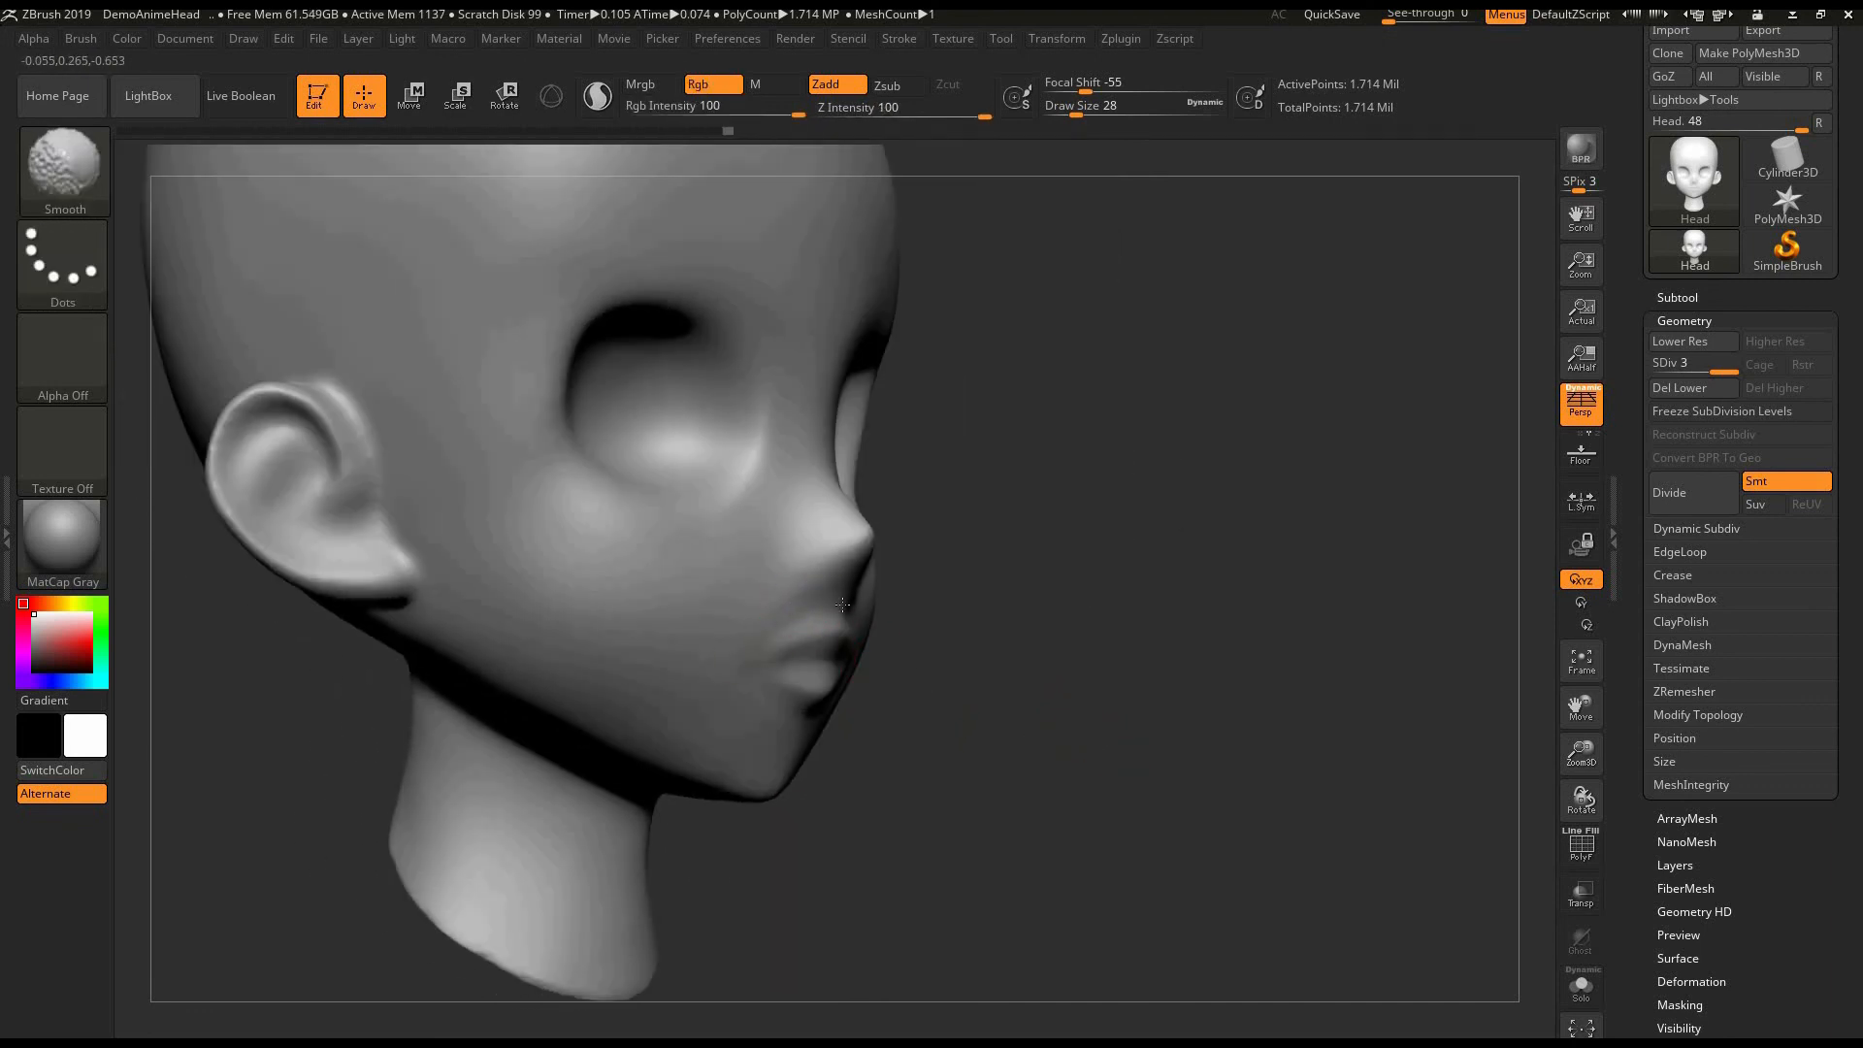
mouse_move(952, 646)
left_mouse_down()
mouse_move(883, 640)
mouse_move(965, 649)
mouse_move(860, 671)
left_mouse_up()
left_click_drag(1081, 737, 1090, 769)
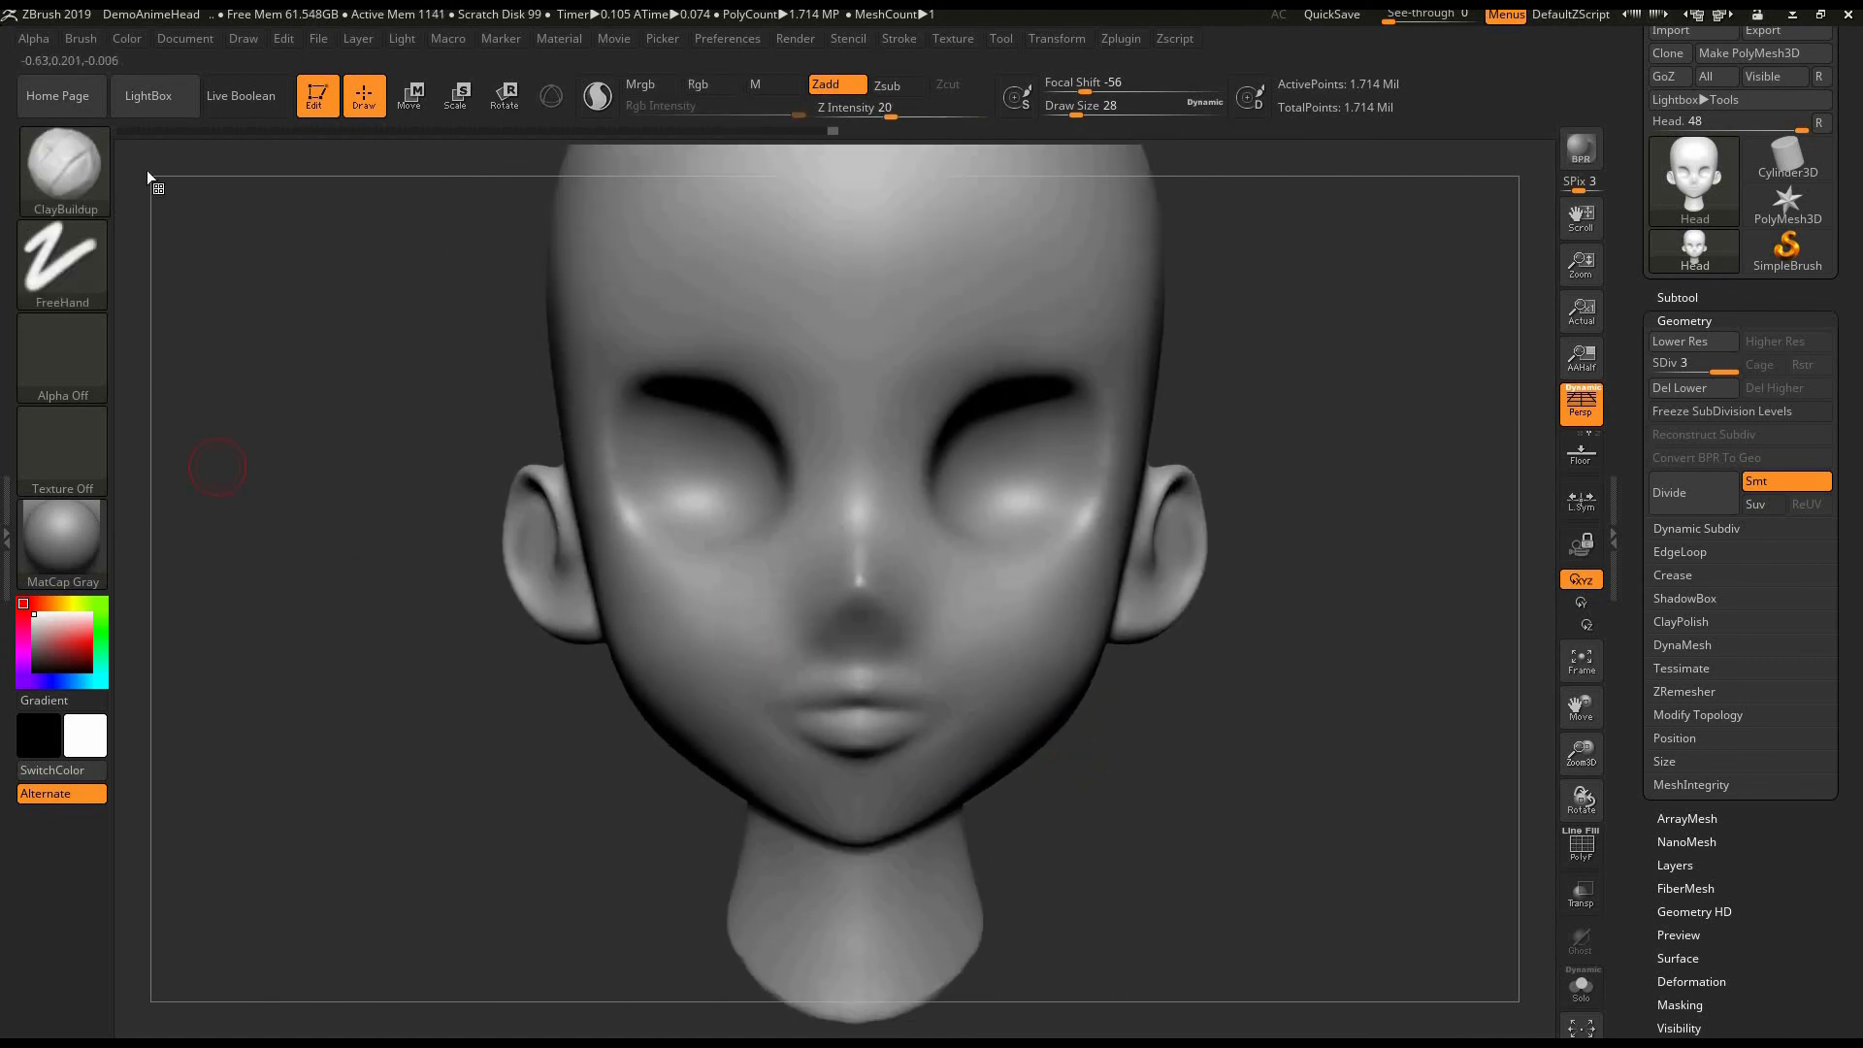
- Carve the line between the lips with the DamStandard brush at draw size 36, Rgb off and Zsub on, and smooth the lips
left_click(64, 171)
left_click(369, 186)
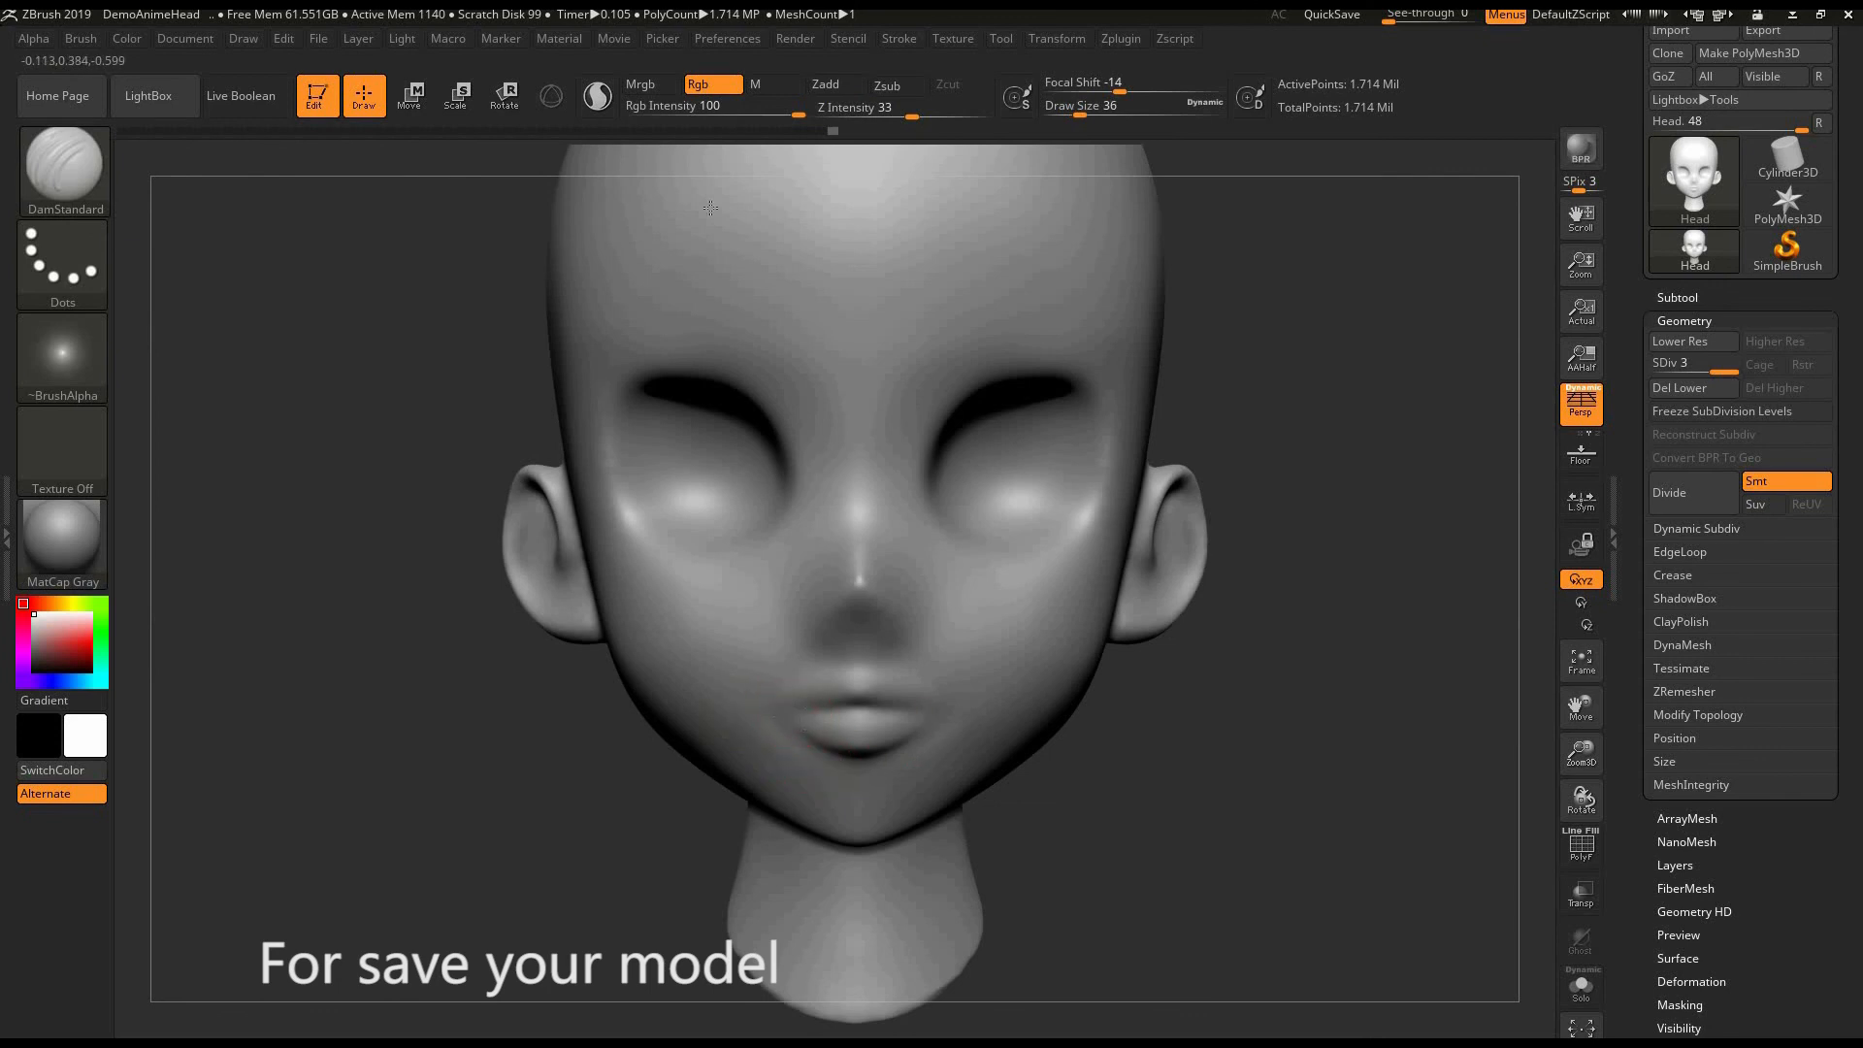
left_click(718, 86)
left_click(887, 85)
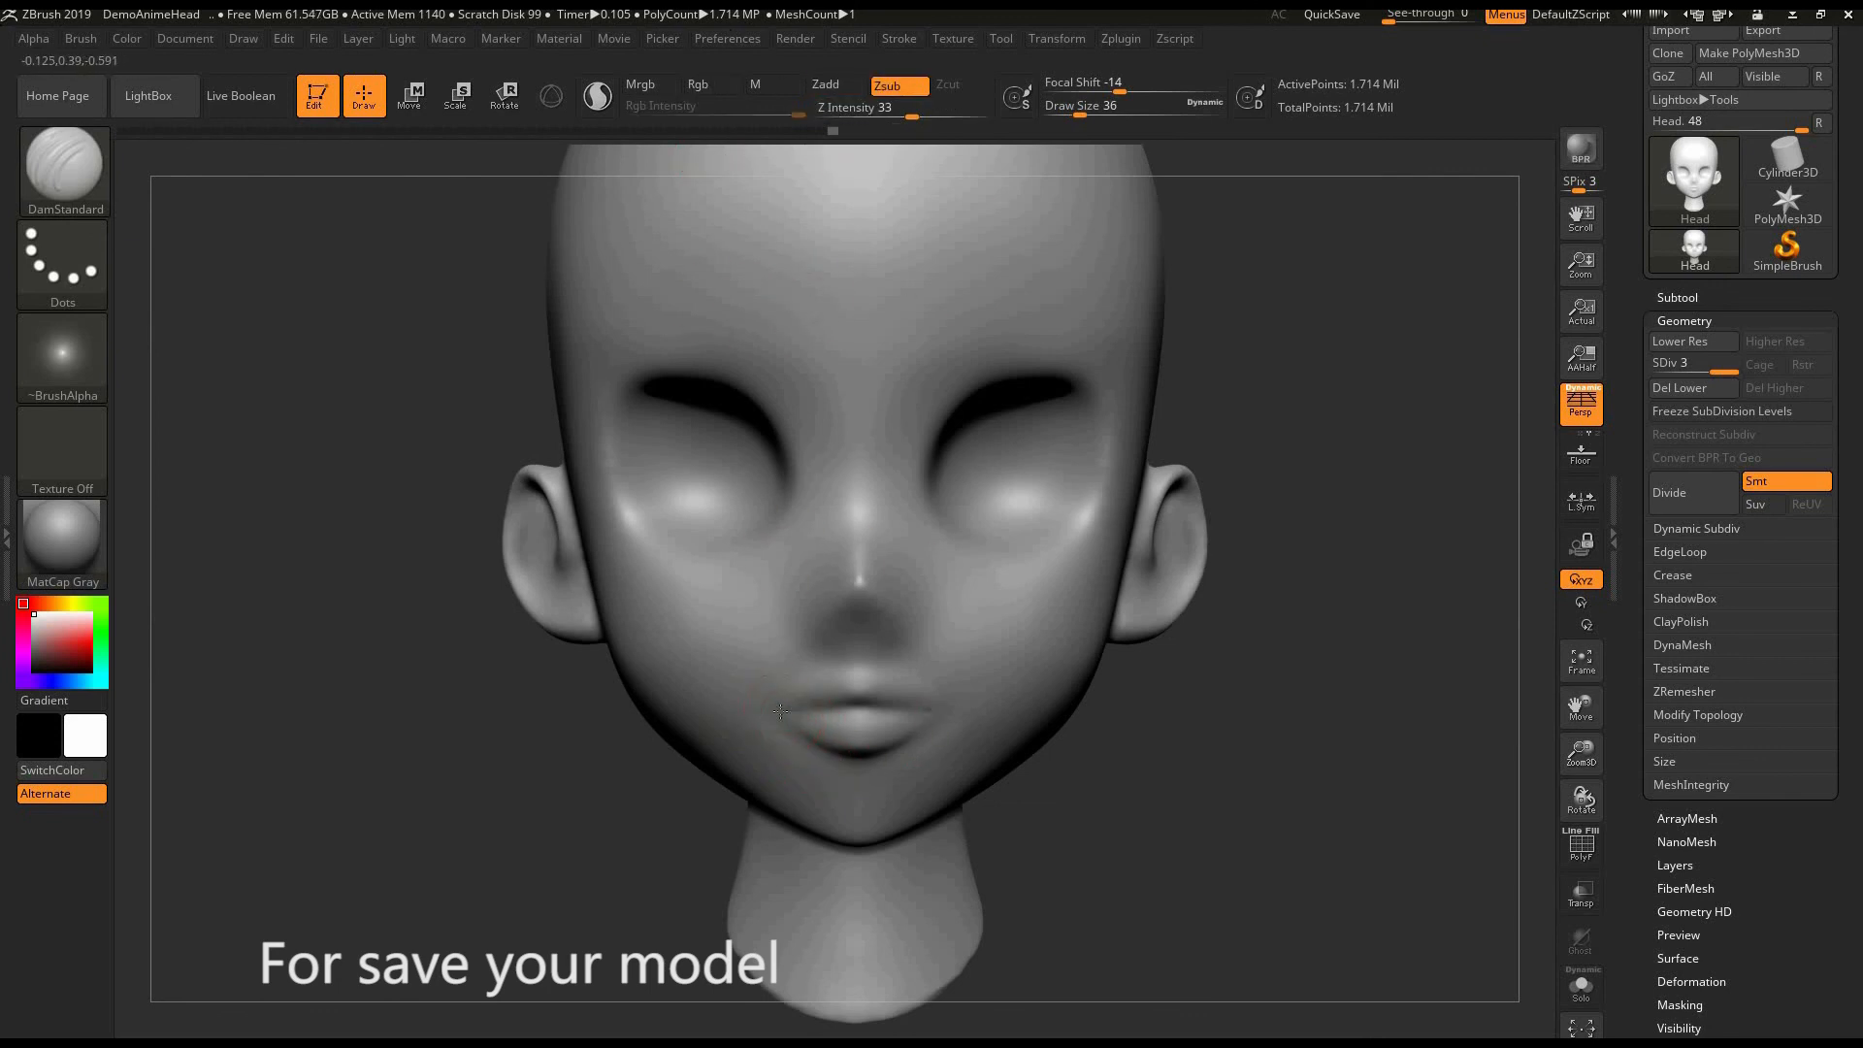
left_click_drag(834, 714, 912, 714)
mouse_move(784, 698)
left_mouse_down()
mouse_move(850, 687)
mouse_move(811, 698)
left_mouse_up()
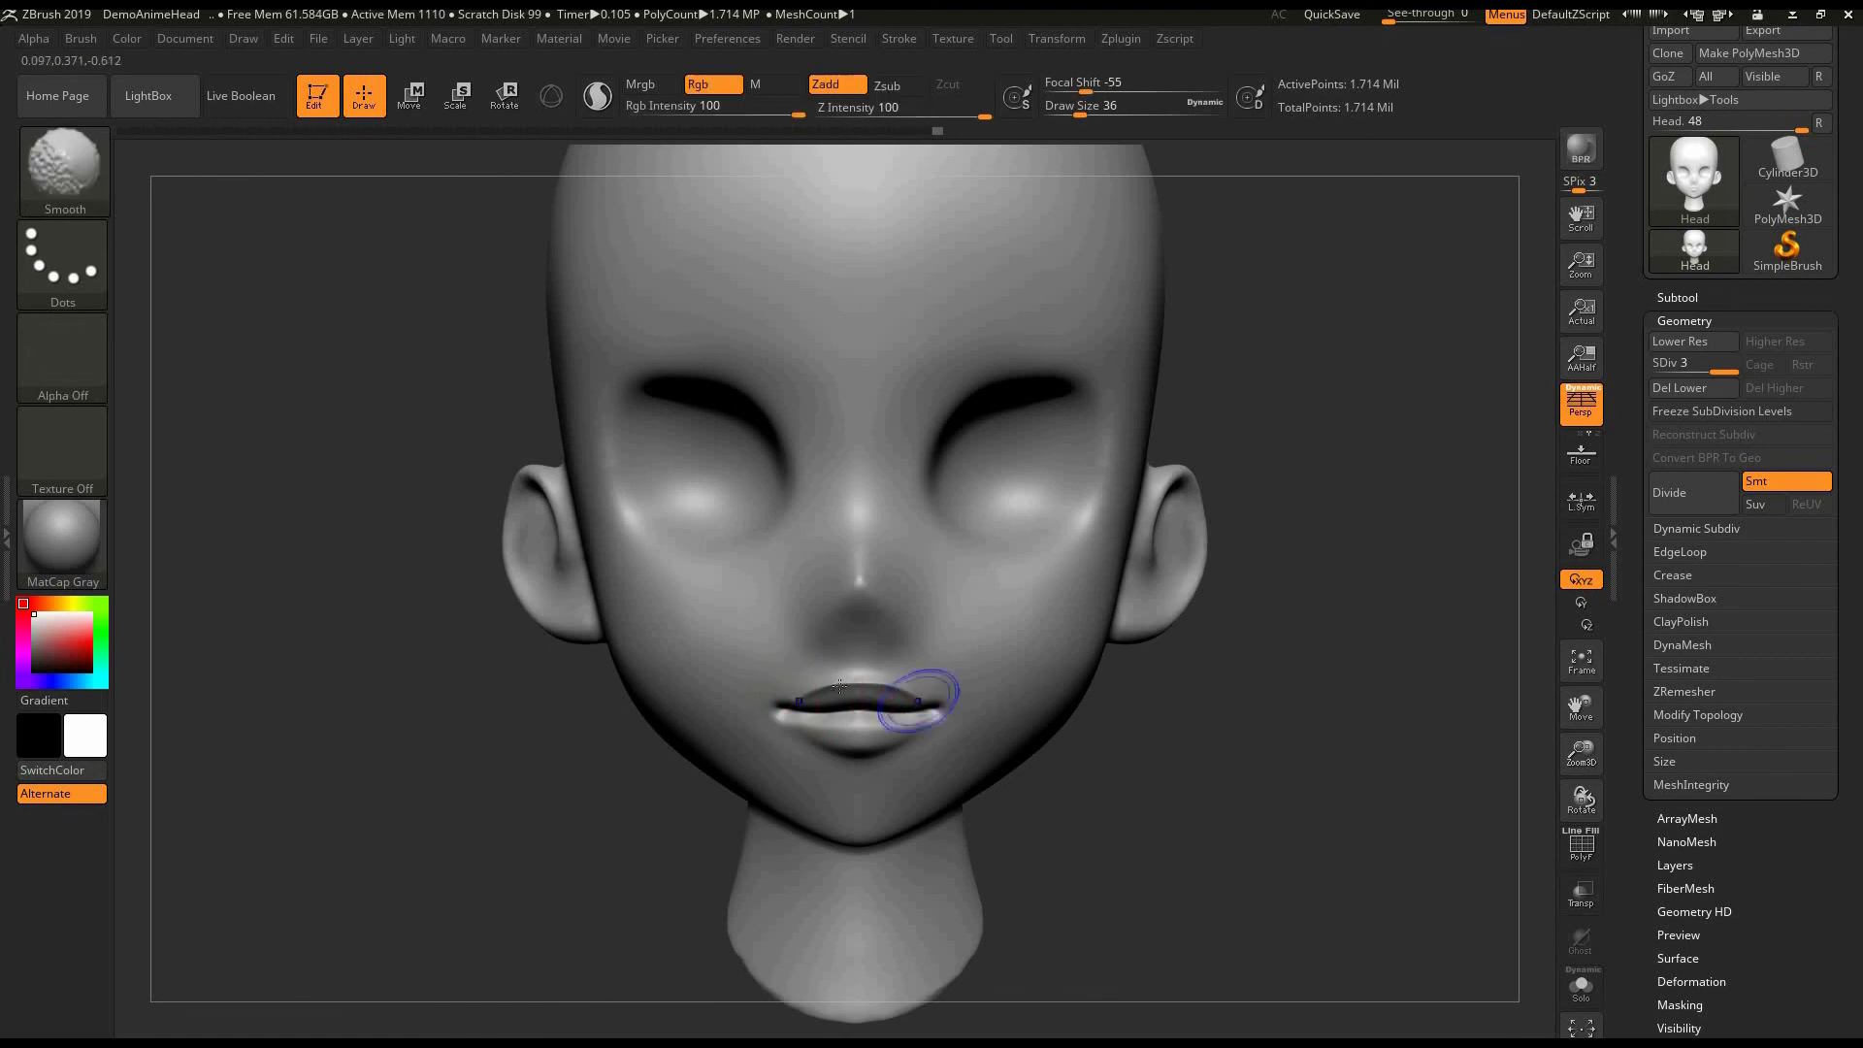
left_click_drag(923, 707, 797, 727, "shift")
left_click_drag(924, 733, 901, 720)
left_click_drag(907, 724, 946, 729, "shift")
mouse_move(1189, 739)
left_mouse_down()
mouse_move(1056, 754)
mouse_move(1071, 807)
left_mouse_up()
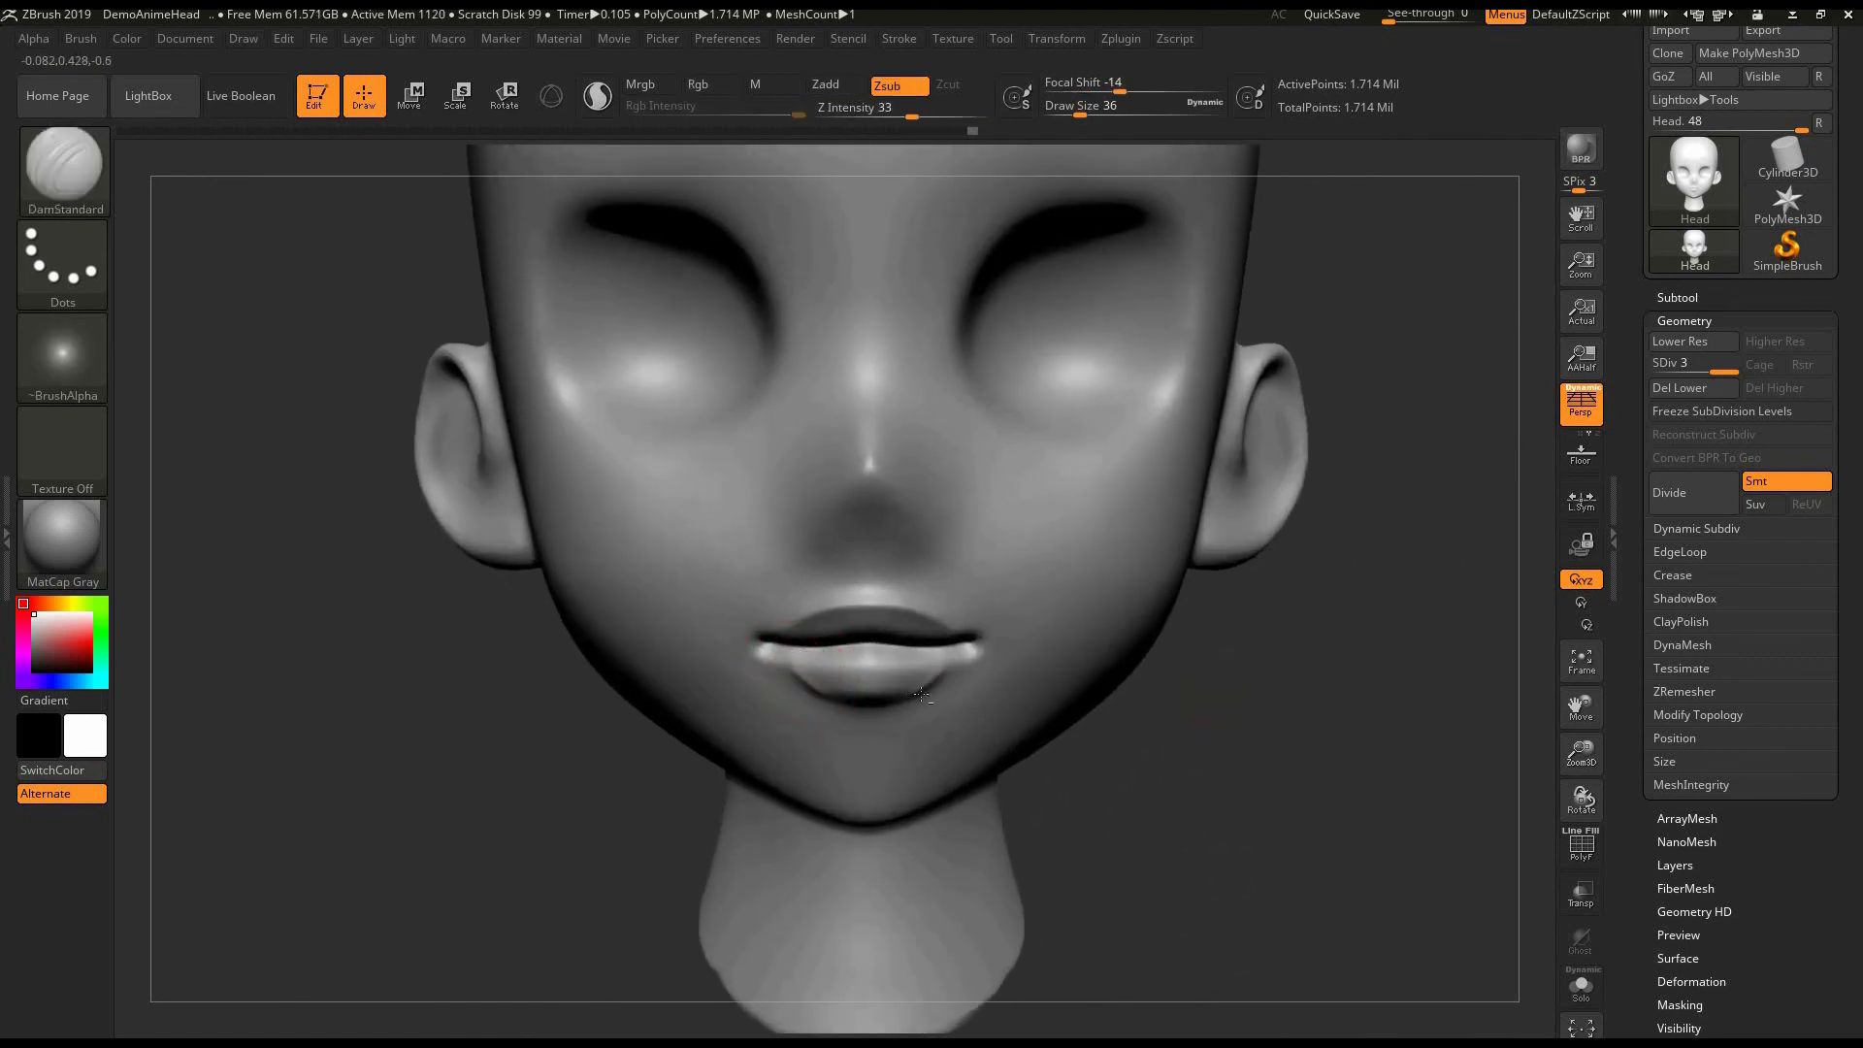
- Carve the crease under the lower lip out toward the mouth corners with the DamStandard brush at draw size 36
left_click_drag(922, 695, 874, 695, "shift")
left_click_drag(1193, 742, 1130, 752)
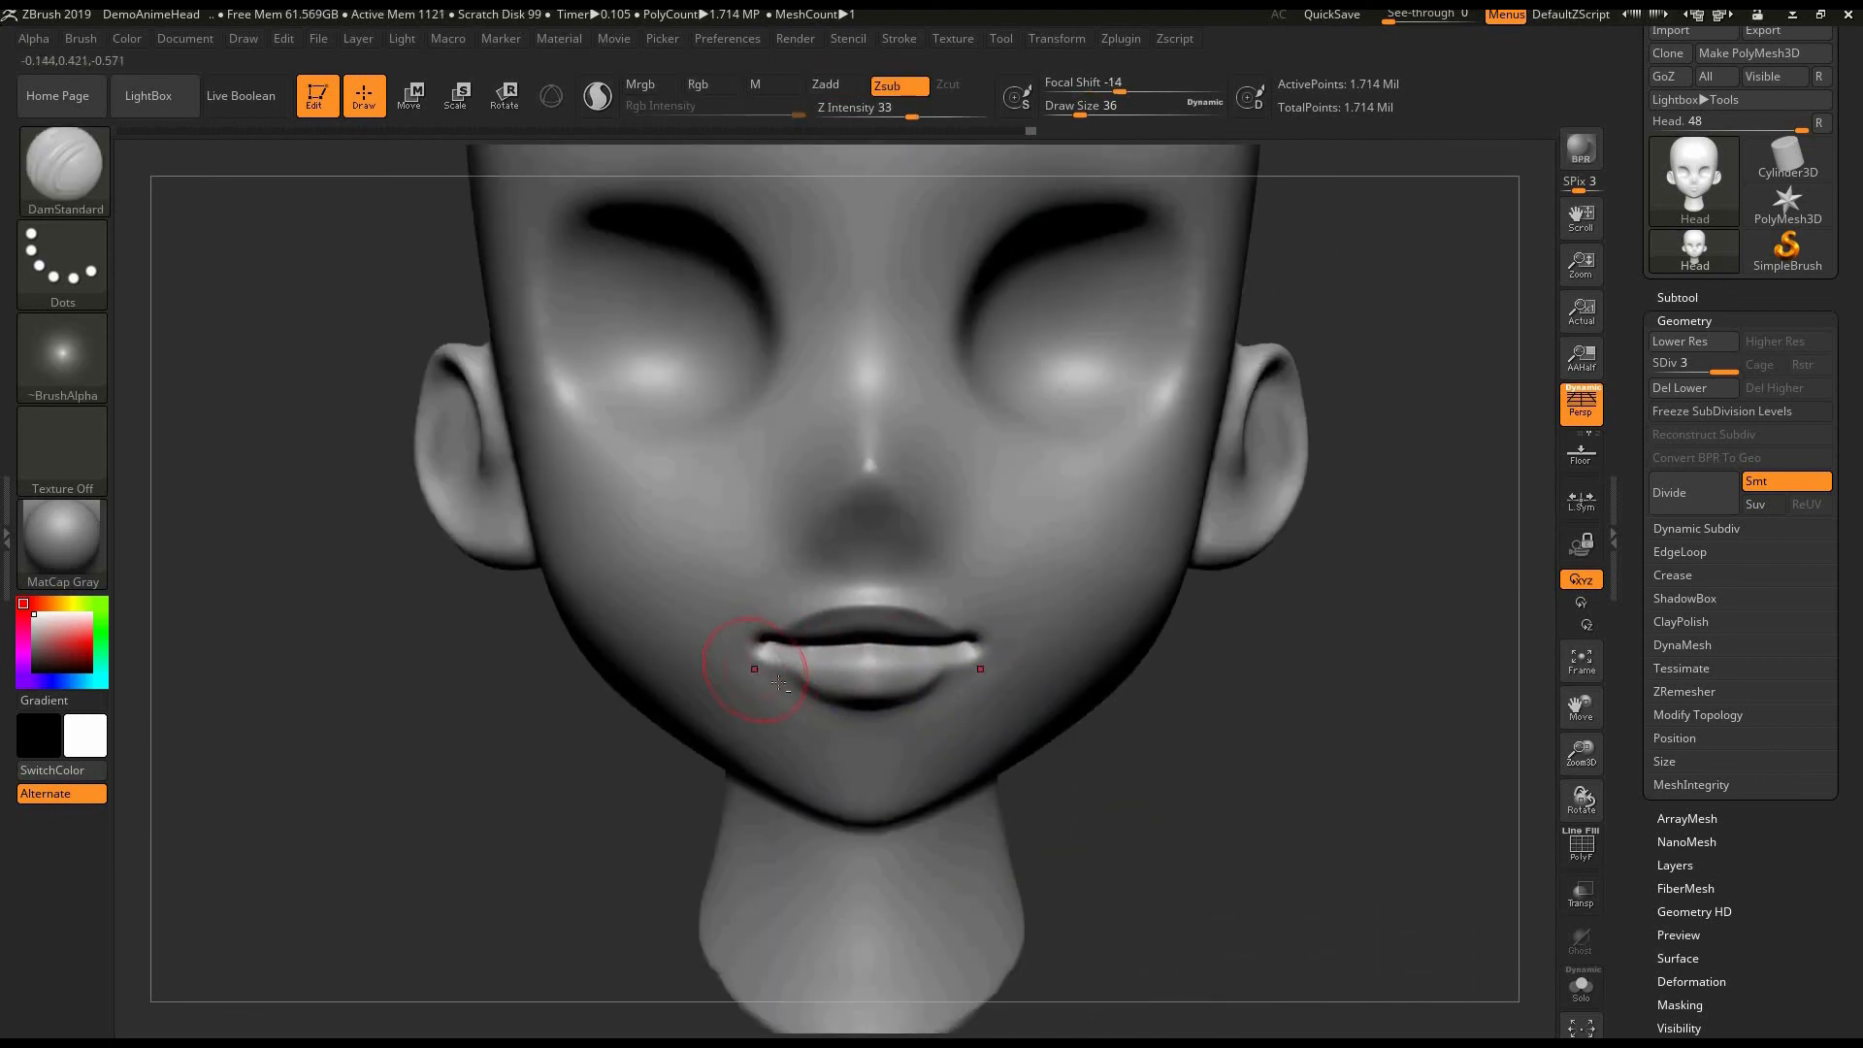
key("ctrl+z")
left_click_drag(761, 667, 809, 691)
left_click_drag(805, 689, 778, 675, "shift")
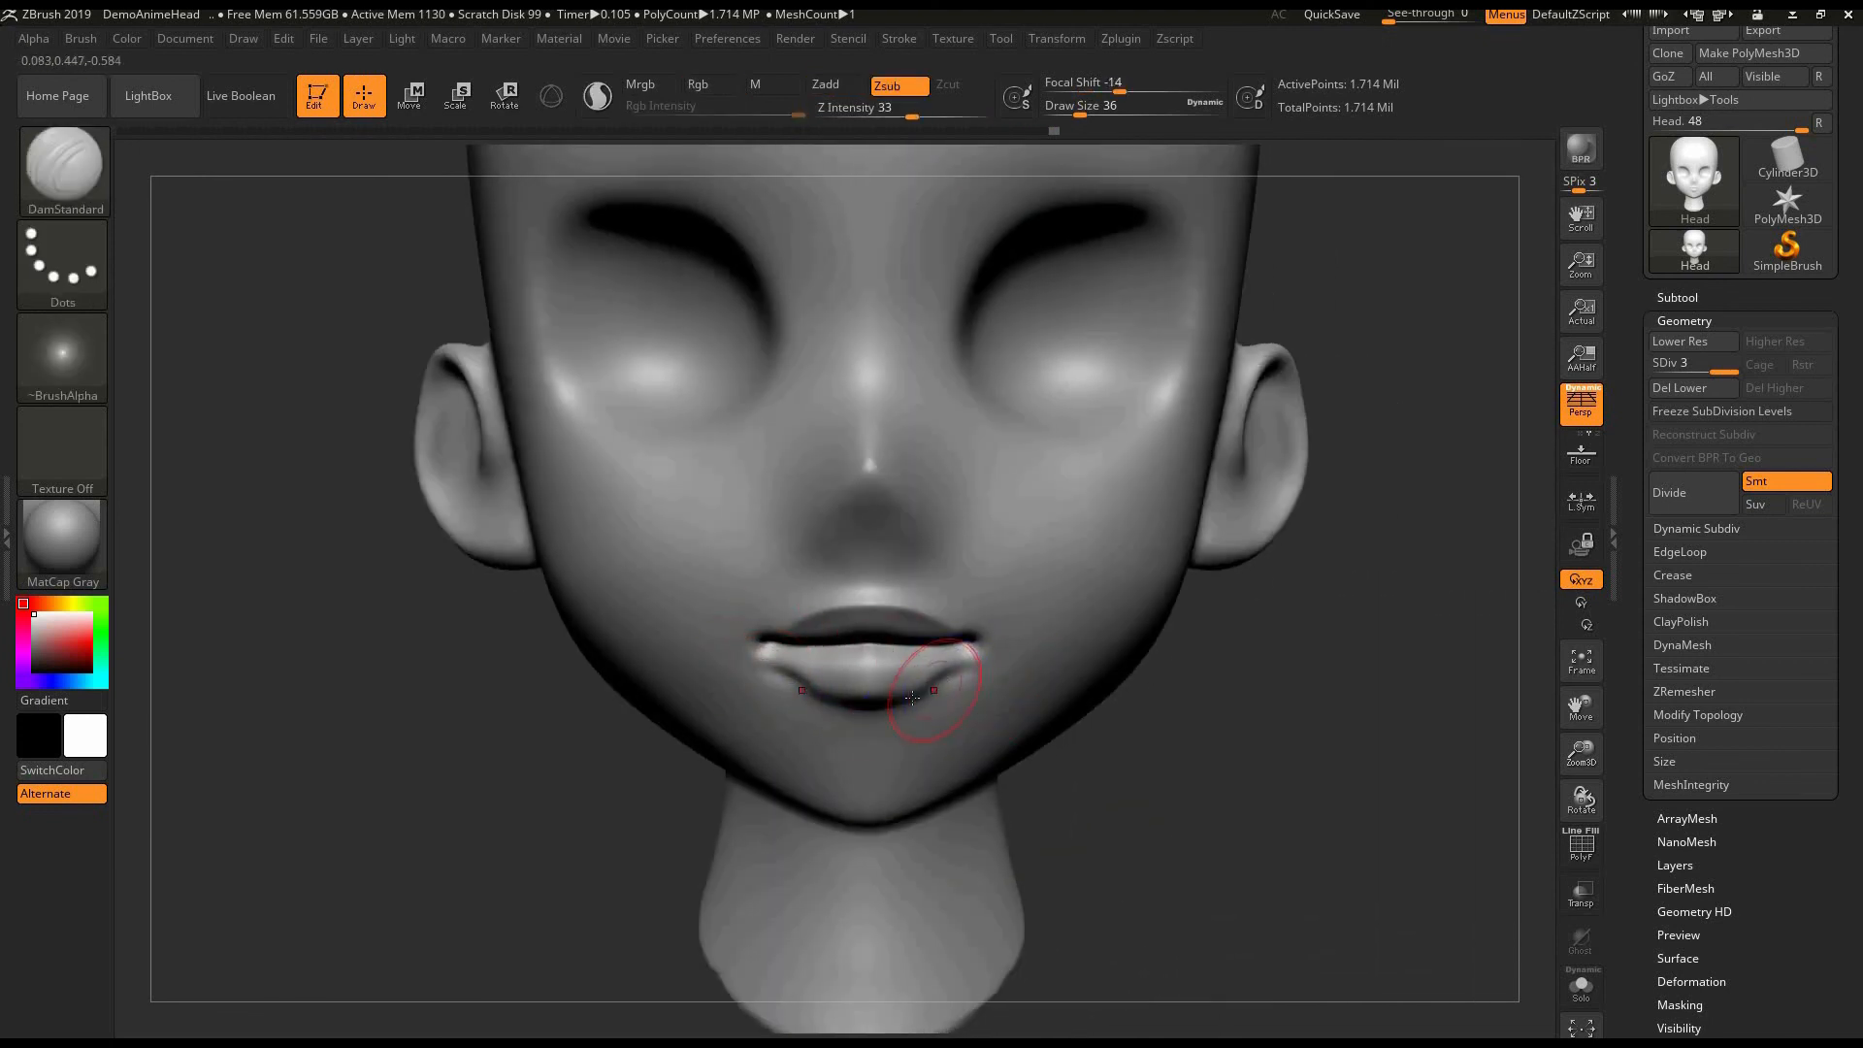
left_click_drag(937, 684, 957, 665, "shift")
left_click_drag(813, 691, 749, 686, "shift")
- Carve the two nostrils under the nose tip with the DamStandard brush at draw size 36
mouse_move(1219, 707)
left_mouse_down("alt")
mouse_move(1089, 657)
mouse_move(1067, 607)
left_mouse_up("alt")
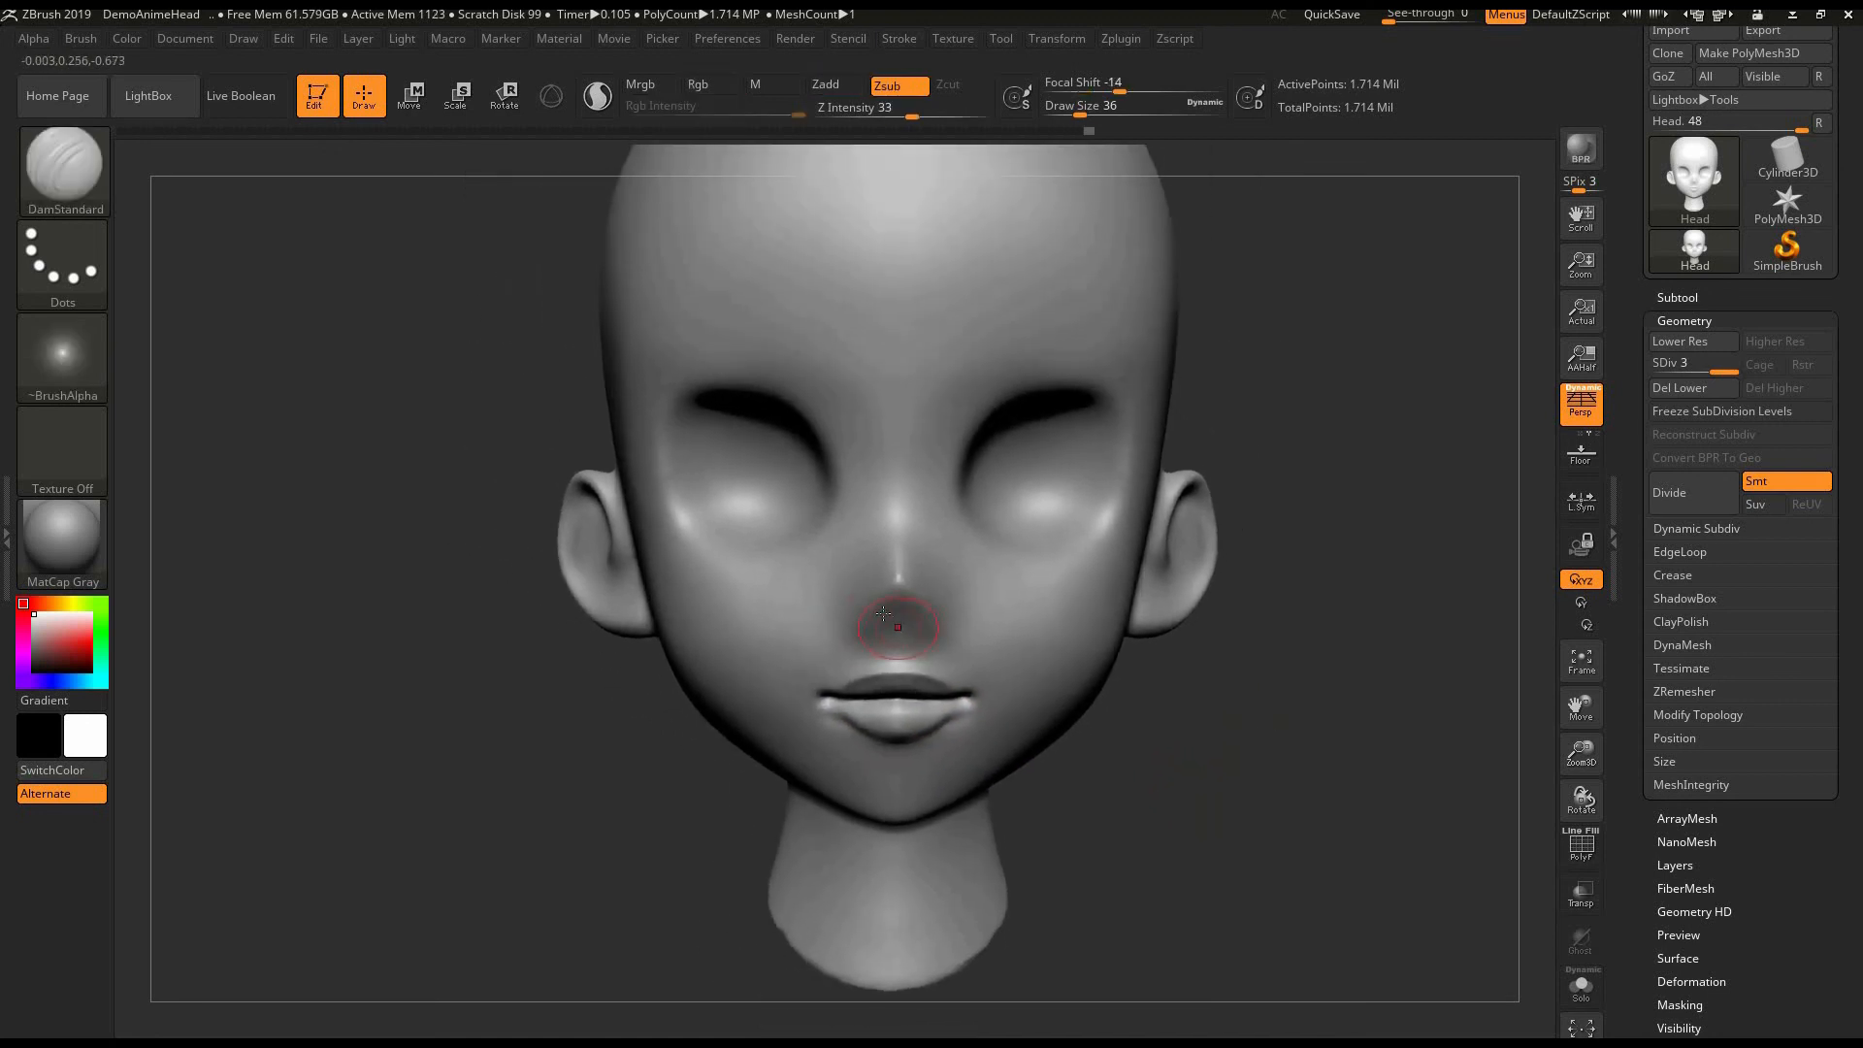
left_click_drag(864, 622, 876, 627, "shift")
left_click_drag(1201, 707, 1181, 744, "alt")
- Carve the upper eyelid creases along the eye sockets with the DamStandard brush at draw size 44
mouse_move(676, 431)
left_mouse_down()
mouse_move(743, 415)
mouse_move(681, 416)
mouse_move(786, 443)
mouse_move(819, 522)
left_mouse_up()
key("ctrl+z")
left_click_drag(776, 434, 672, 422, "shift")
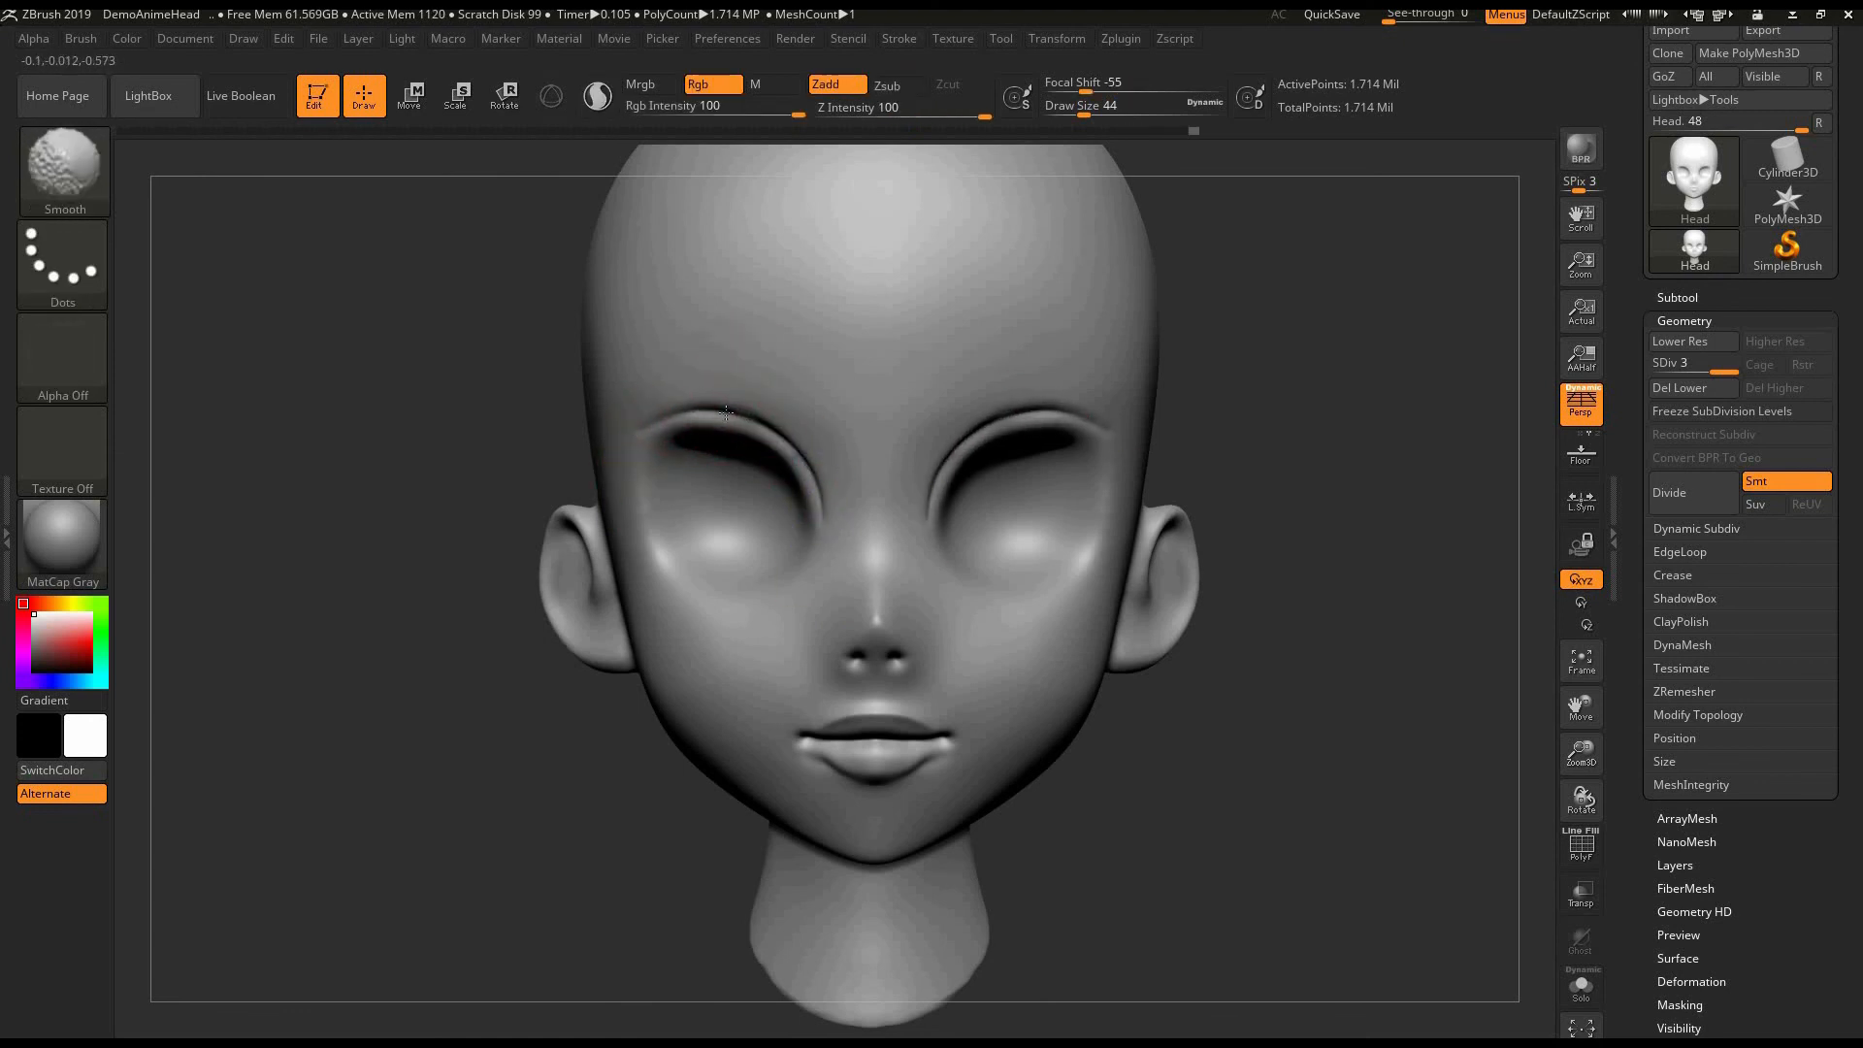
left_click_drag(1293, 478, 1302, 545, "alt")
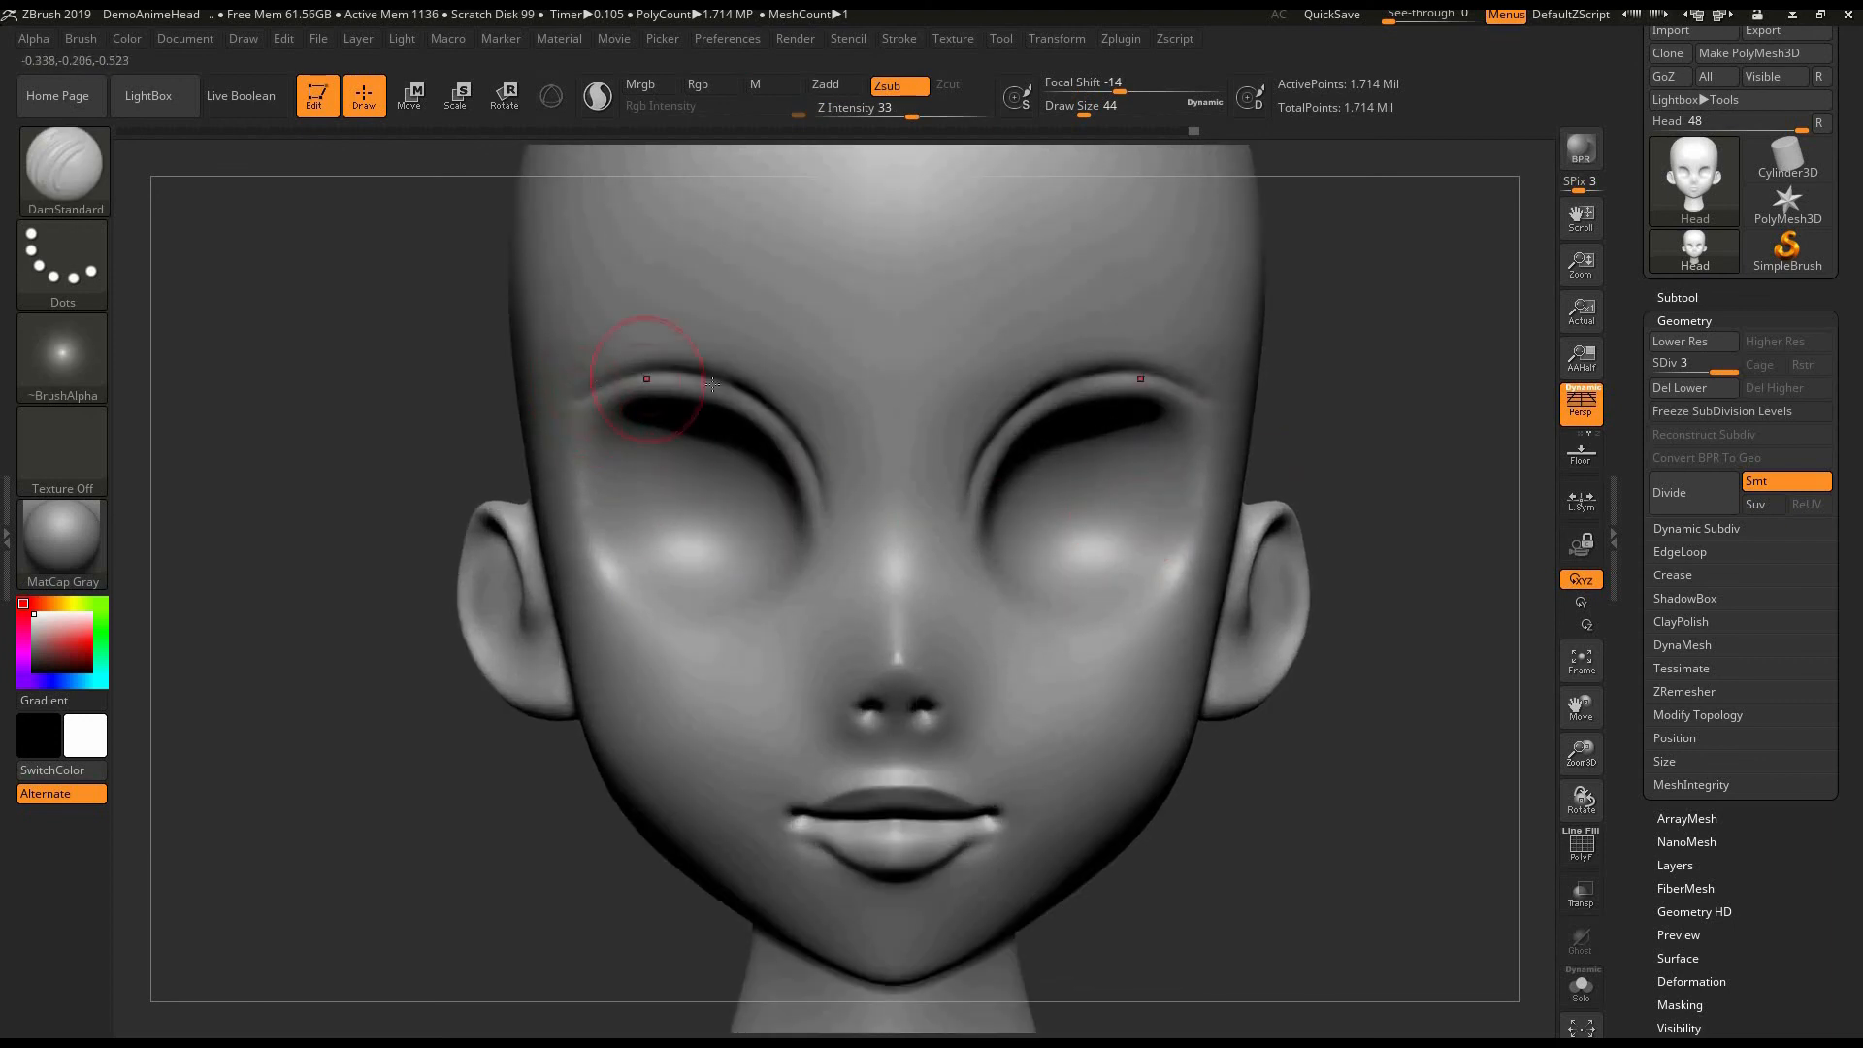
mouse_move(582, 400)
left_mouse_down()
mouse_move(714, 381)
mouse_move(815, 457)
left_mouse_up()
key("ctrl+z")
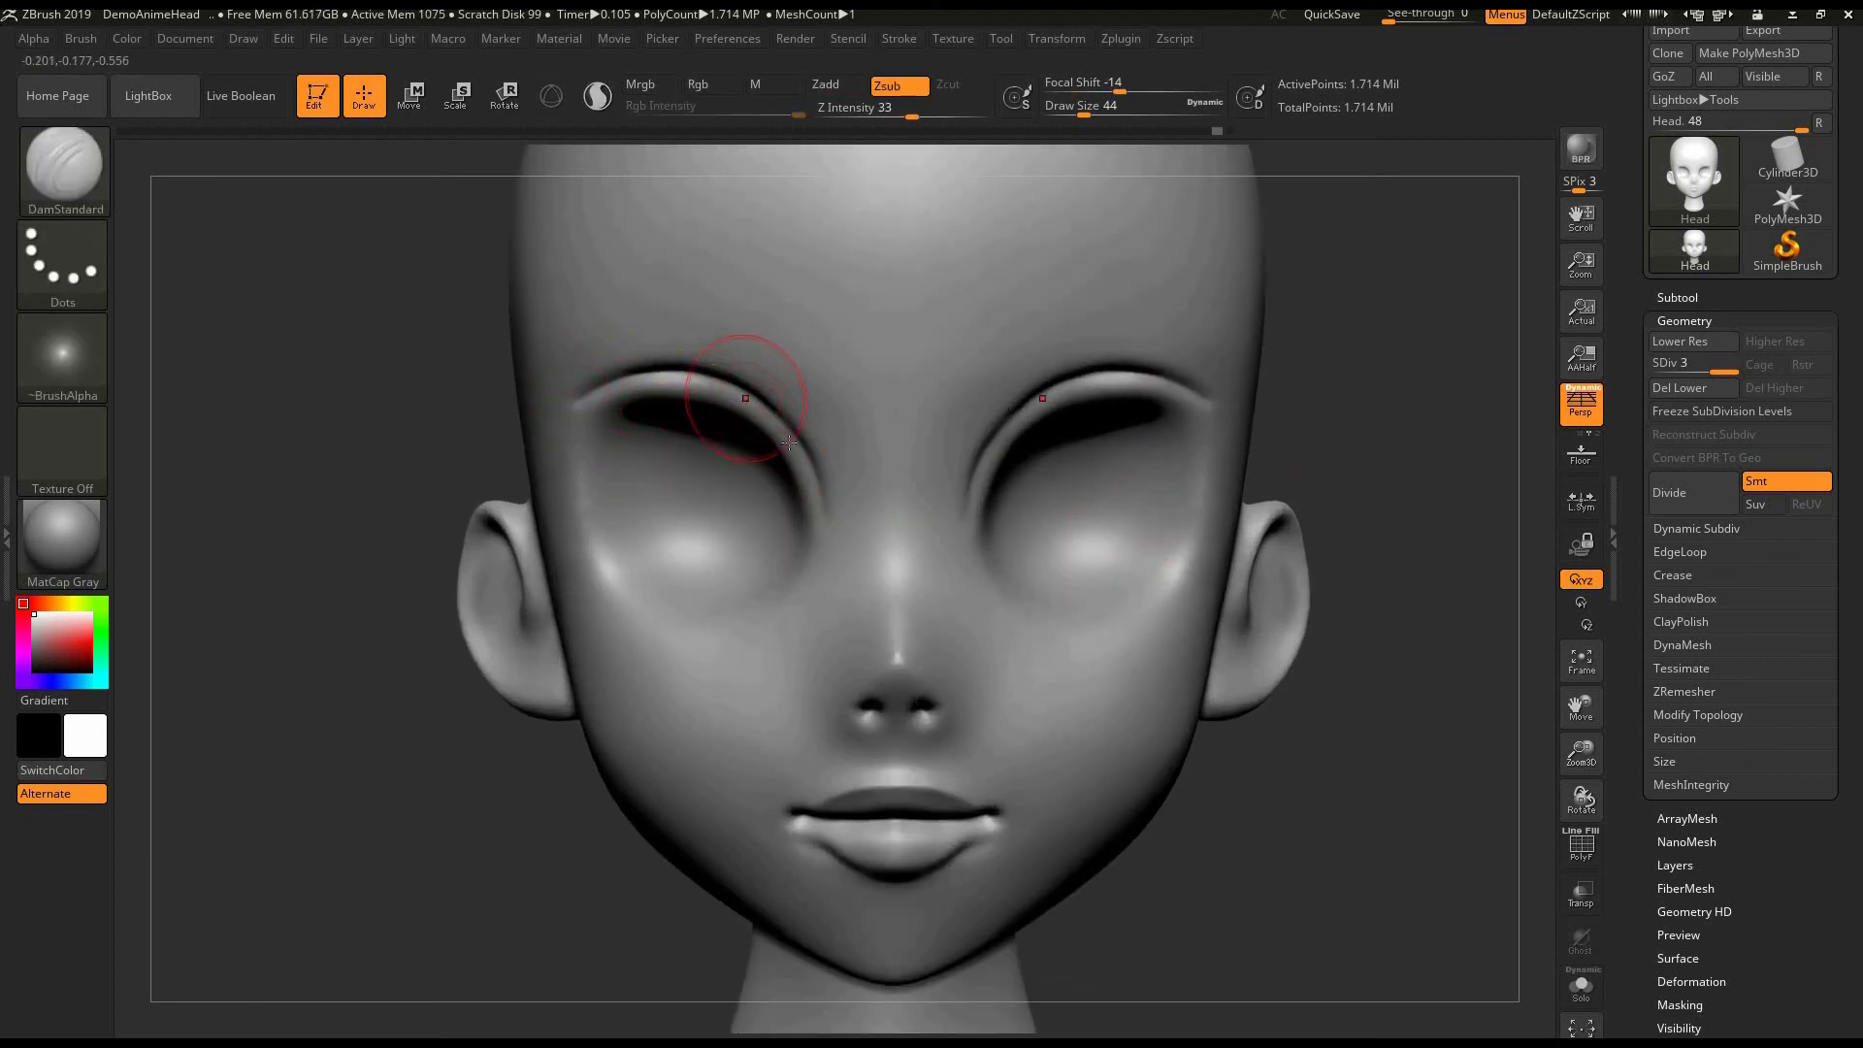
mouse_move(745, 394)
left_mouse_down()
mouse_move(825, 501)
mouse_move(661, 375)
left_mouse_up()
key("ctrl+z")
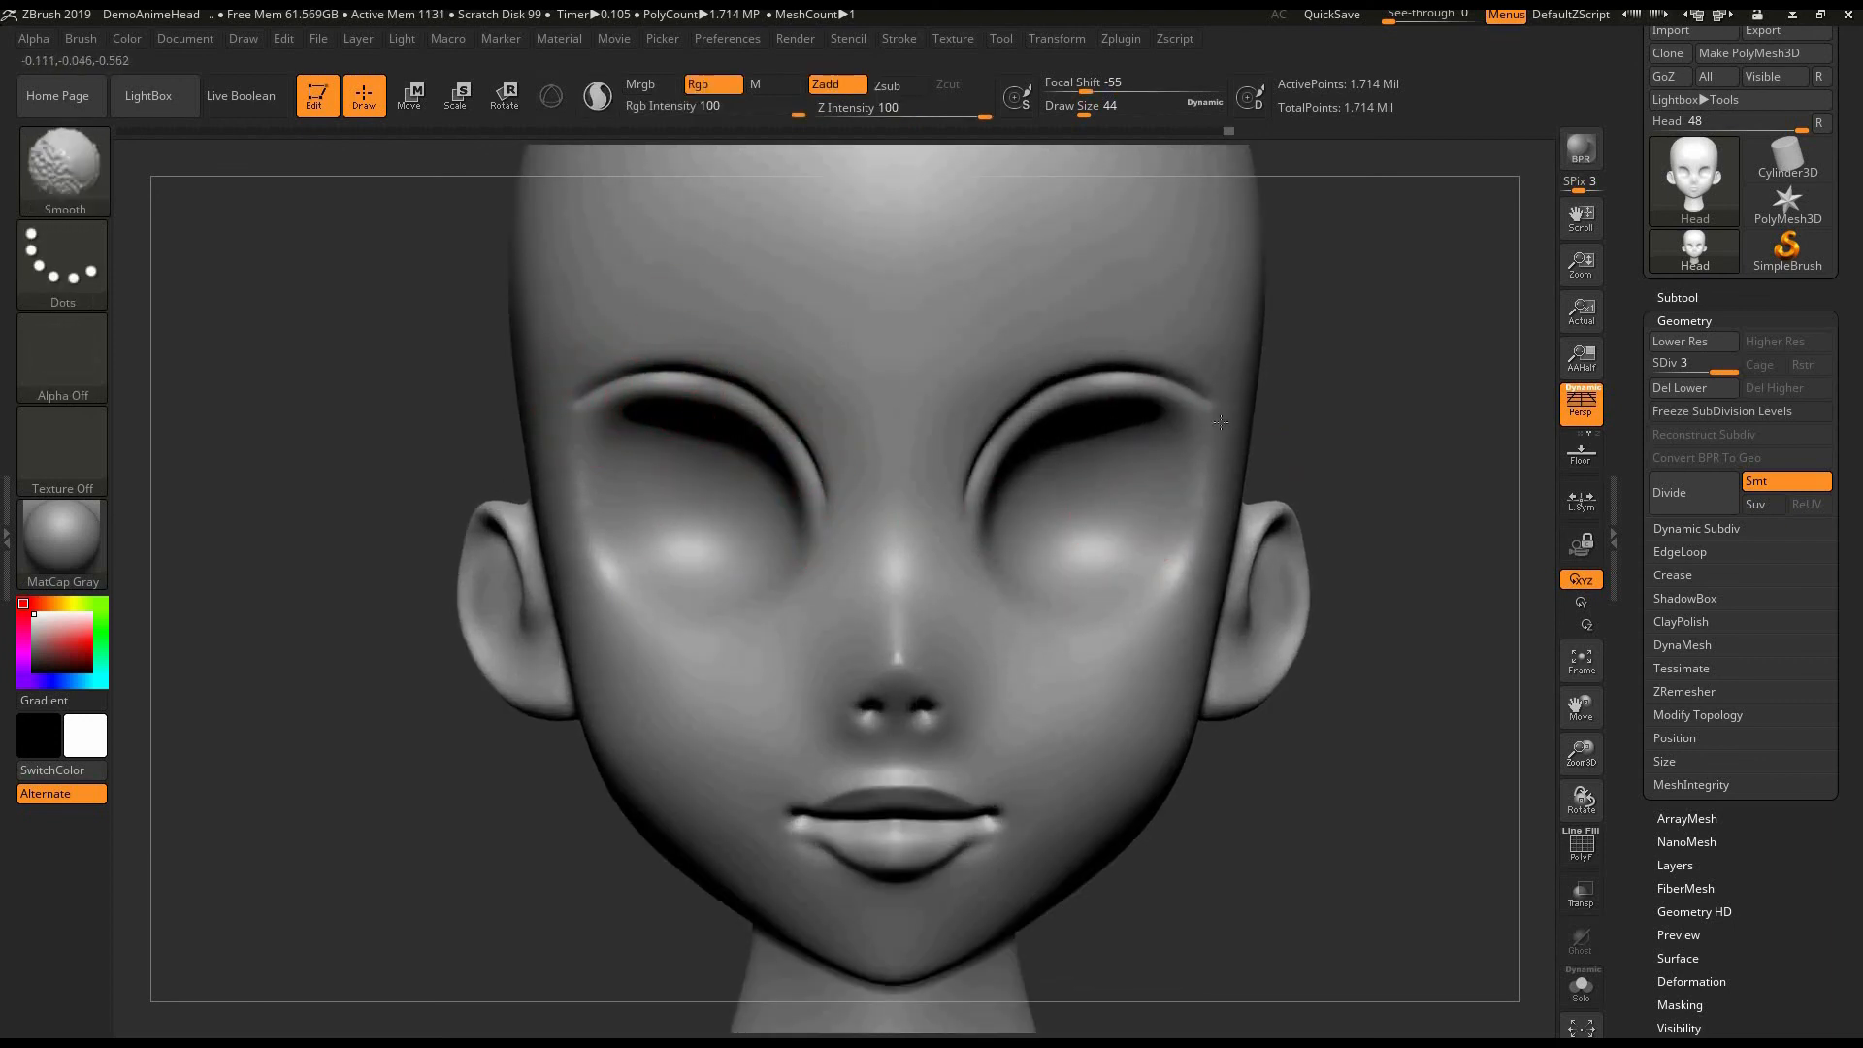
left_click_drag(1358, 497, 1312, 484, "alt")
- Build up the lower eyelids with the ClayBuildup brush at draw size 44 and smooth them at draw size 52
left_click(63, 180)
left_click(278, 194)
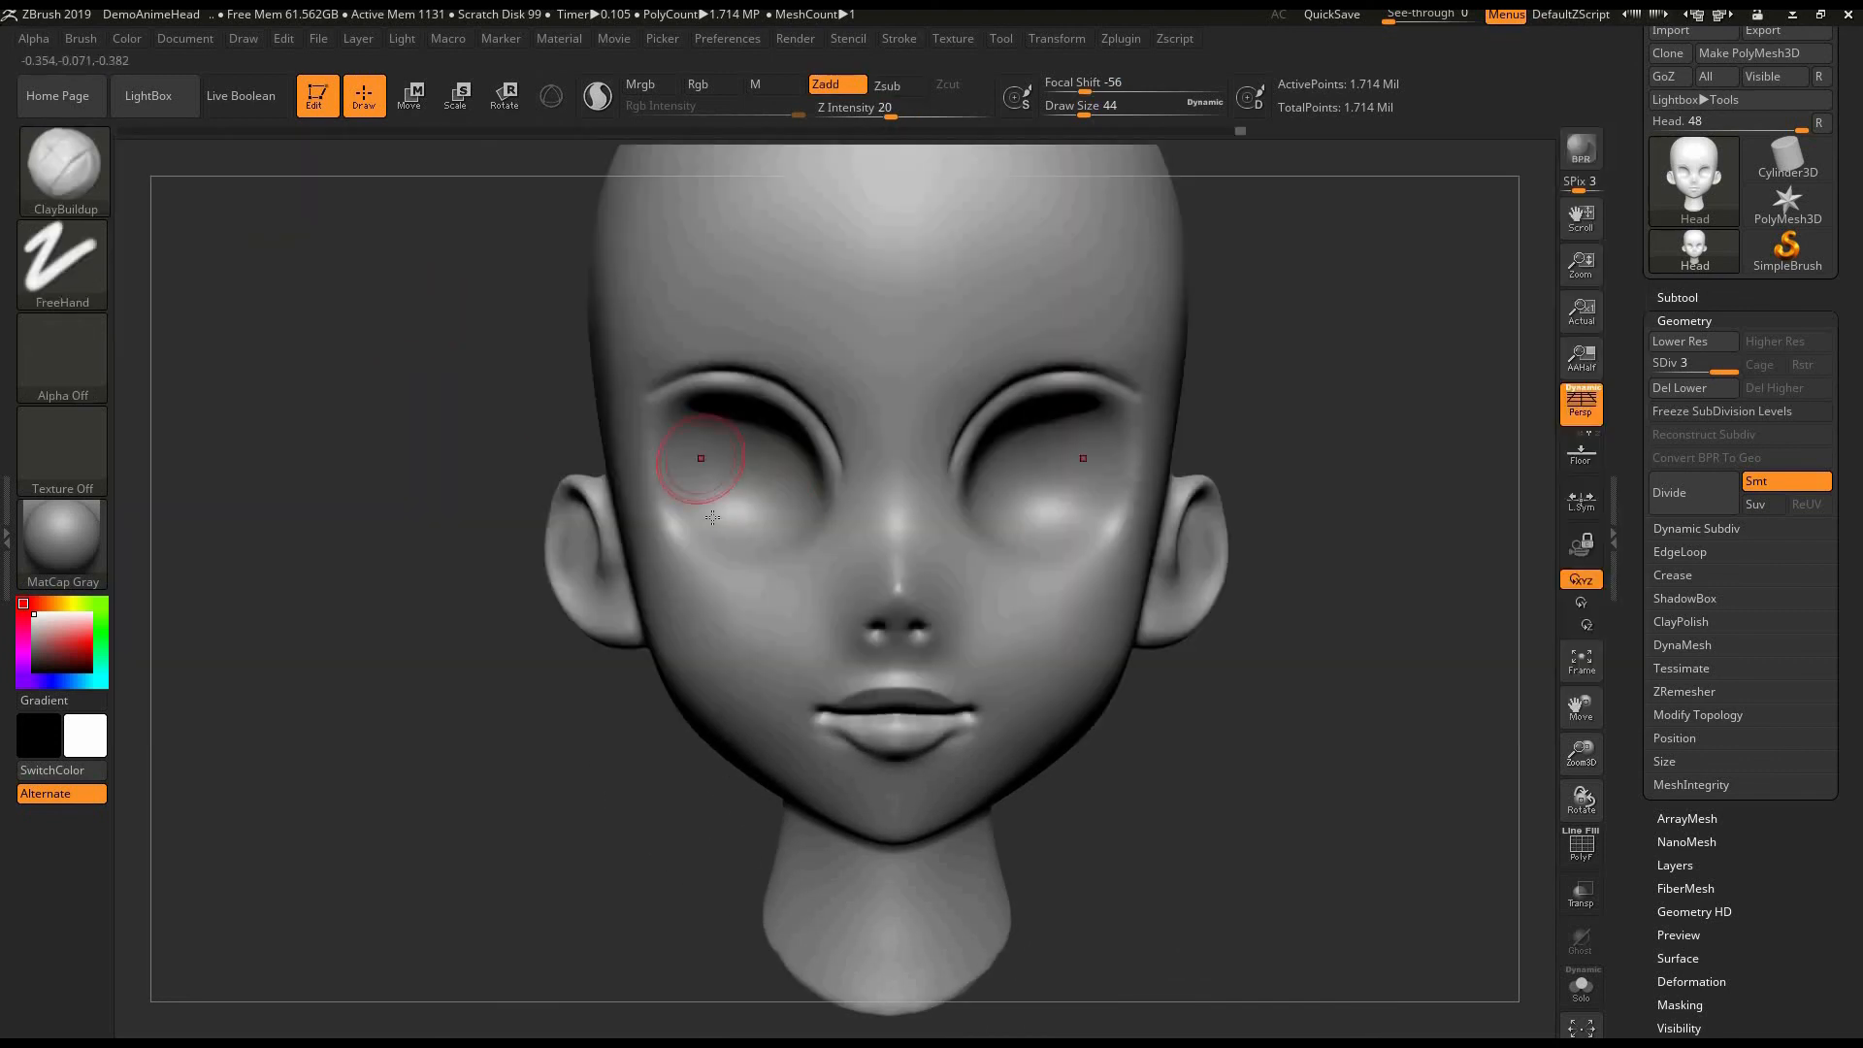
mouse_move(698, 520)
left_mouse_down()
mouse_move(797, 529)
mouse_move(830, 507)
mouse_move(730, 523)
mouse_move(745, 571)
mouse_move(833, 502)
left_mouse_up()
left_click_drag(795, 544, 706, 549, "shift")
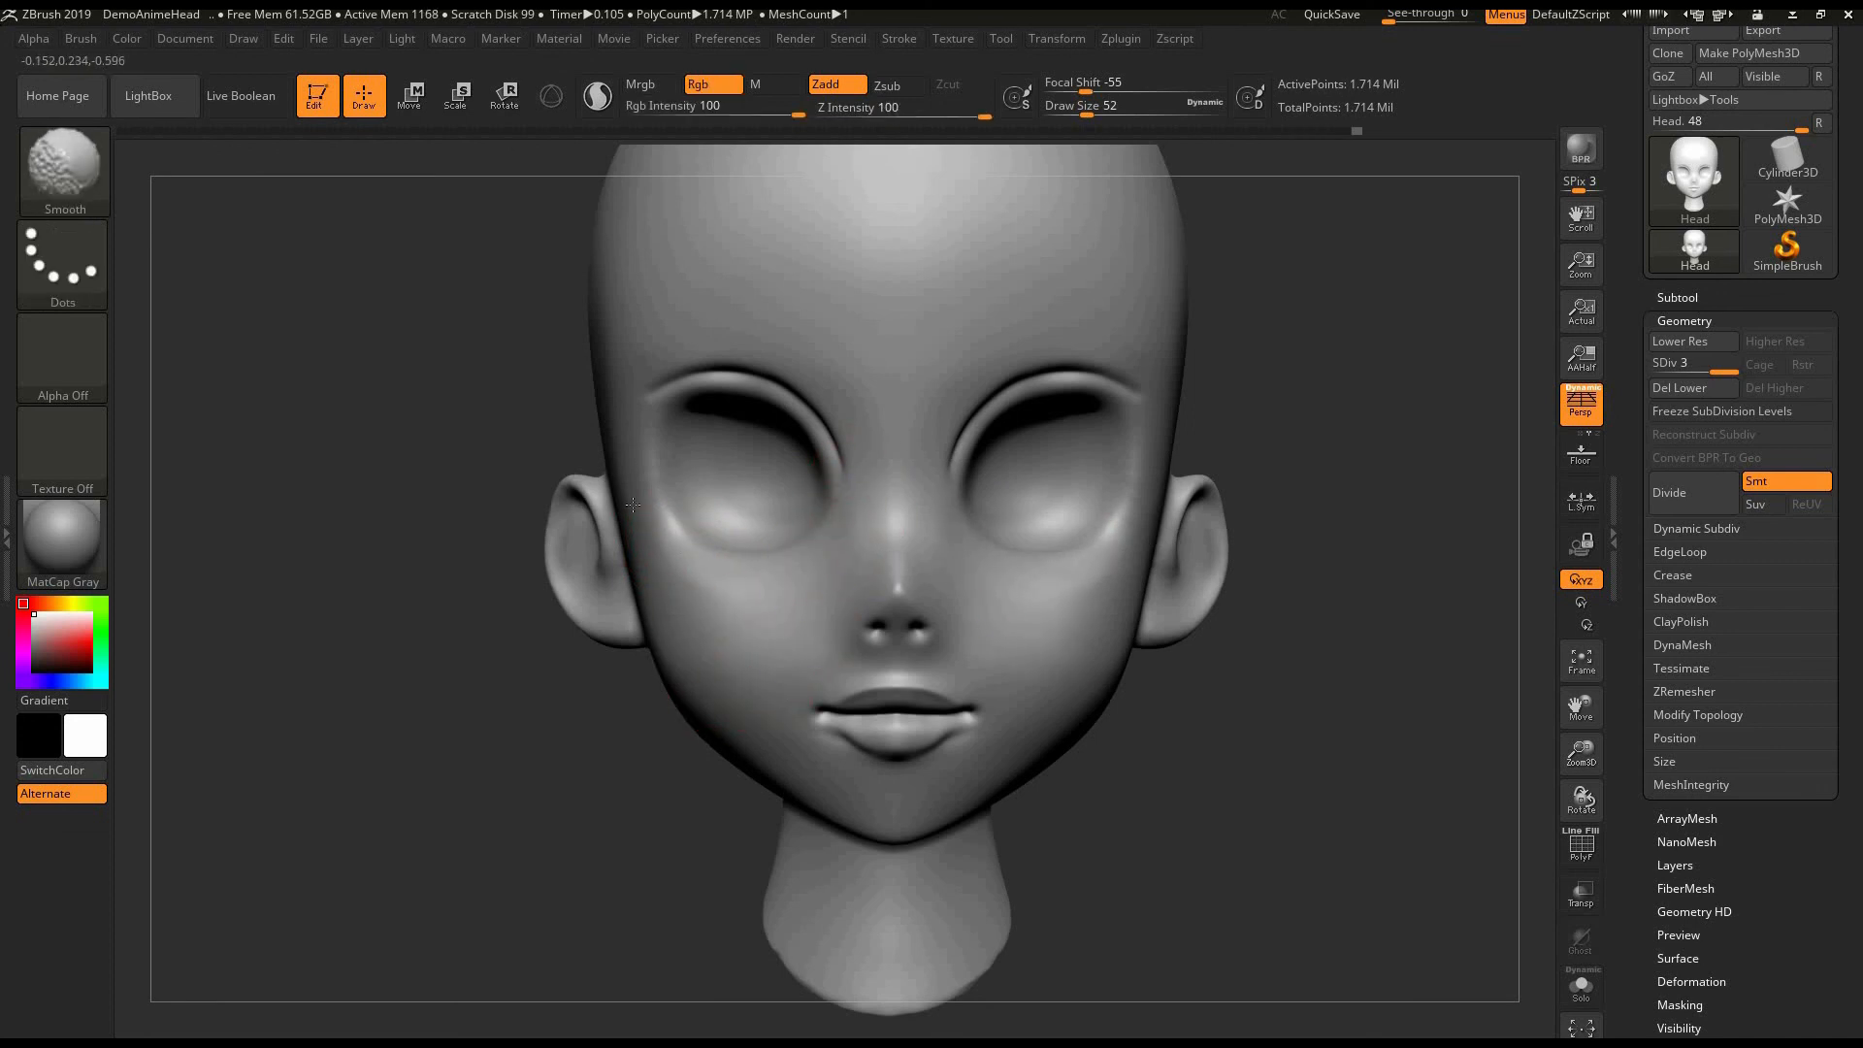
mouse_move(1332, 541)
left_mouse_down()
mouse_move(1346, 508)
mouse_move(1271, 507)
left_mouse_up()
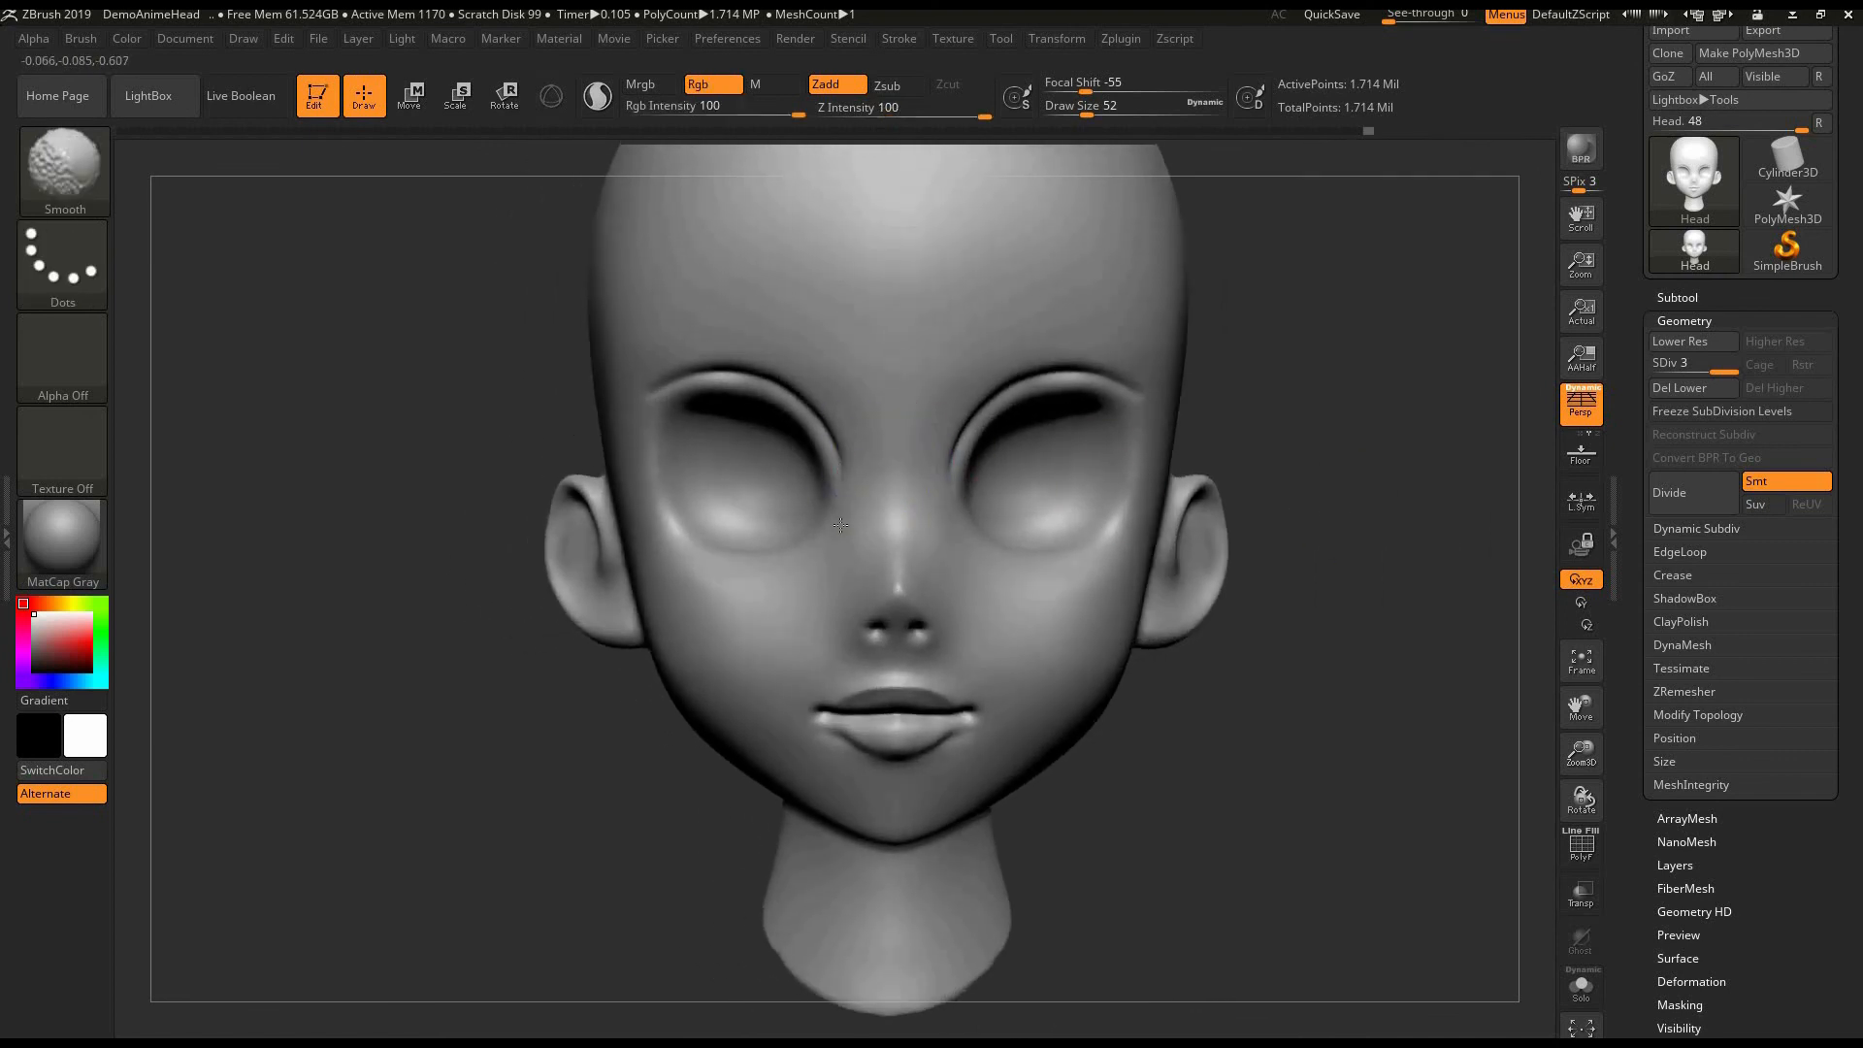
- Build up the inner part of the ears with the ClayBuildup brush at draw size 52
left_click_drag(436, 718, 602, 650)
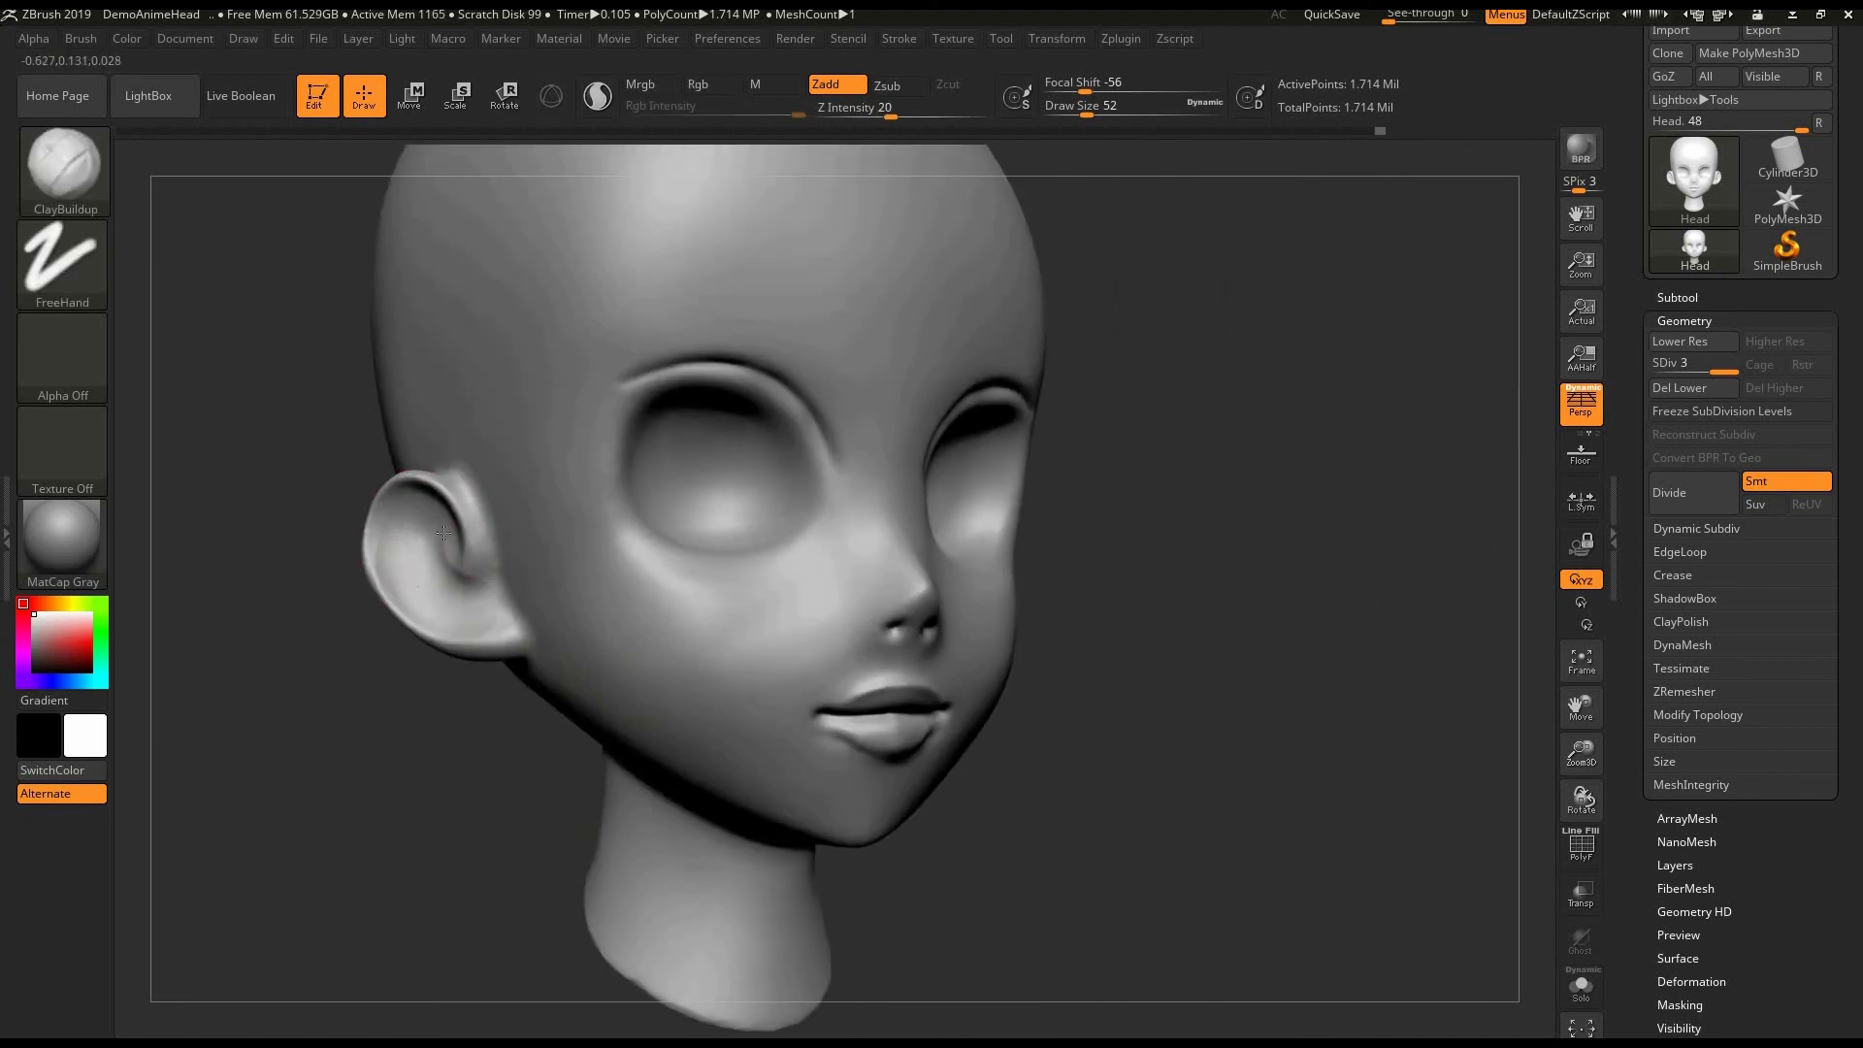
key("shift")
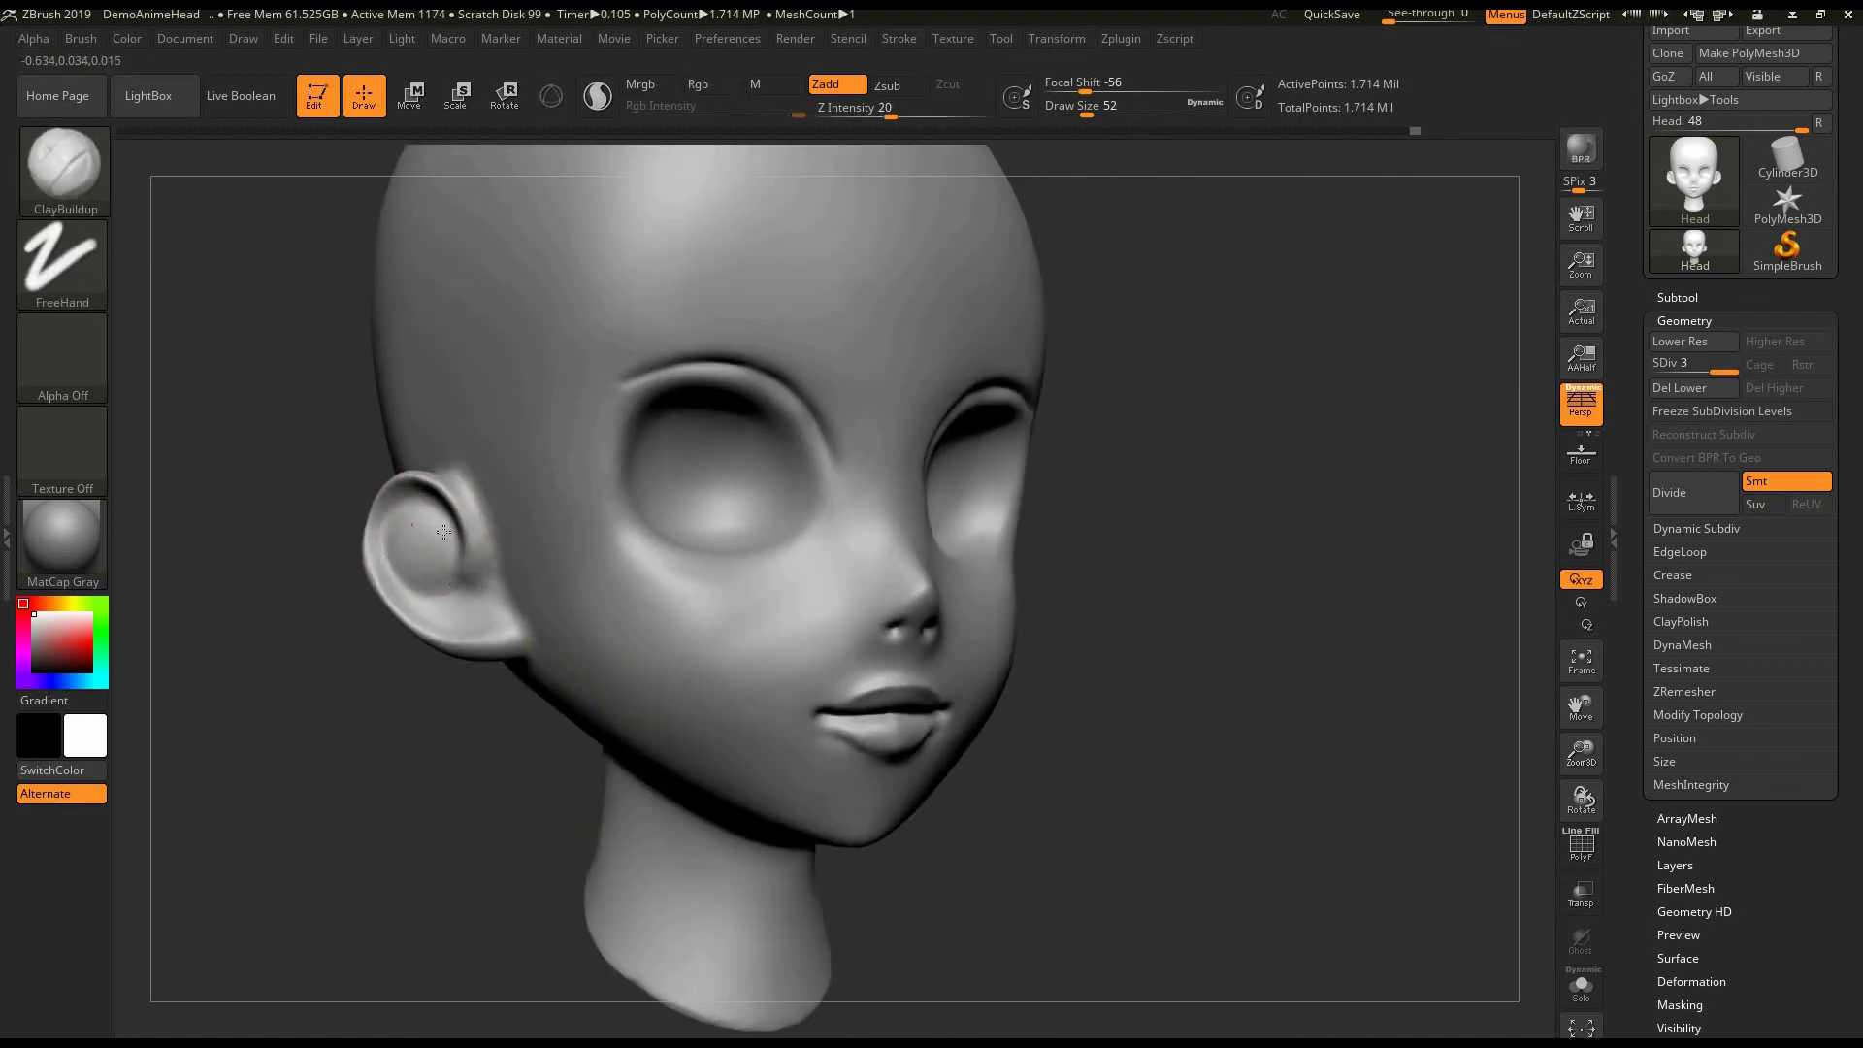
mouse_move(369, 699)
left_mouse_down("shift")
mouse_move(409, 765)
mouse_move(613, 784)
left_mouse_up("shift")
- Inflate the tip of the nose with the Inflat brush and smooth it together with the nostrils at draw size 52
left_click(51, 197)
left_click(472, 184)
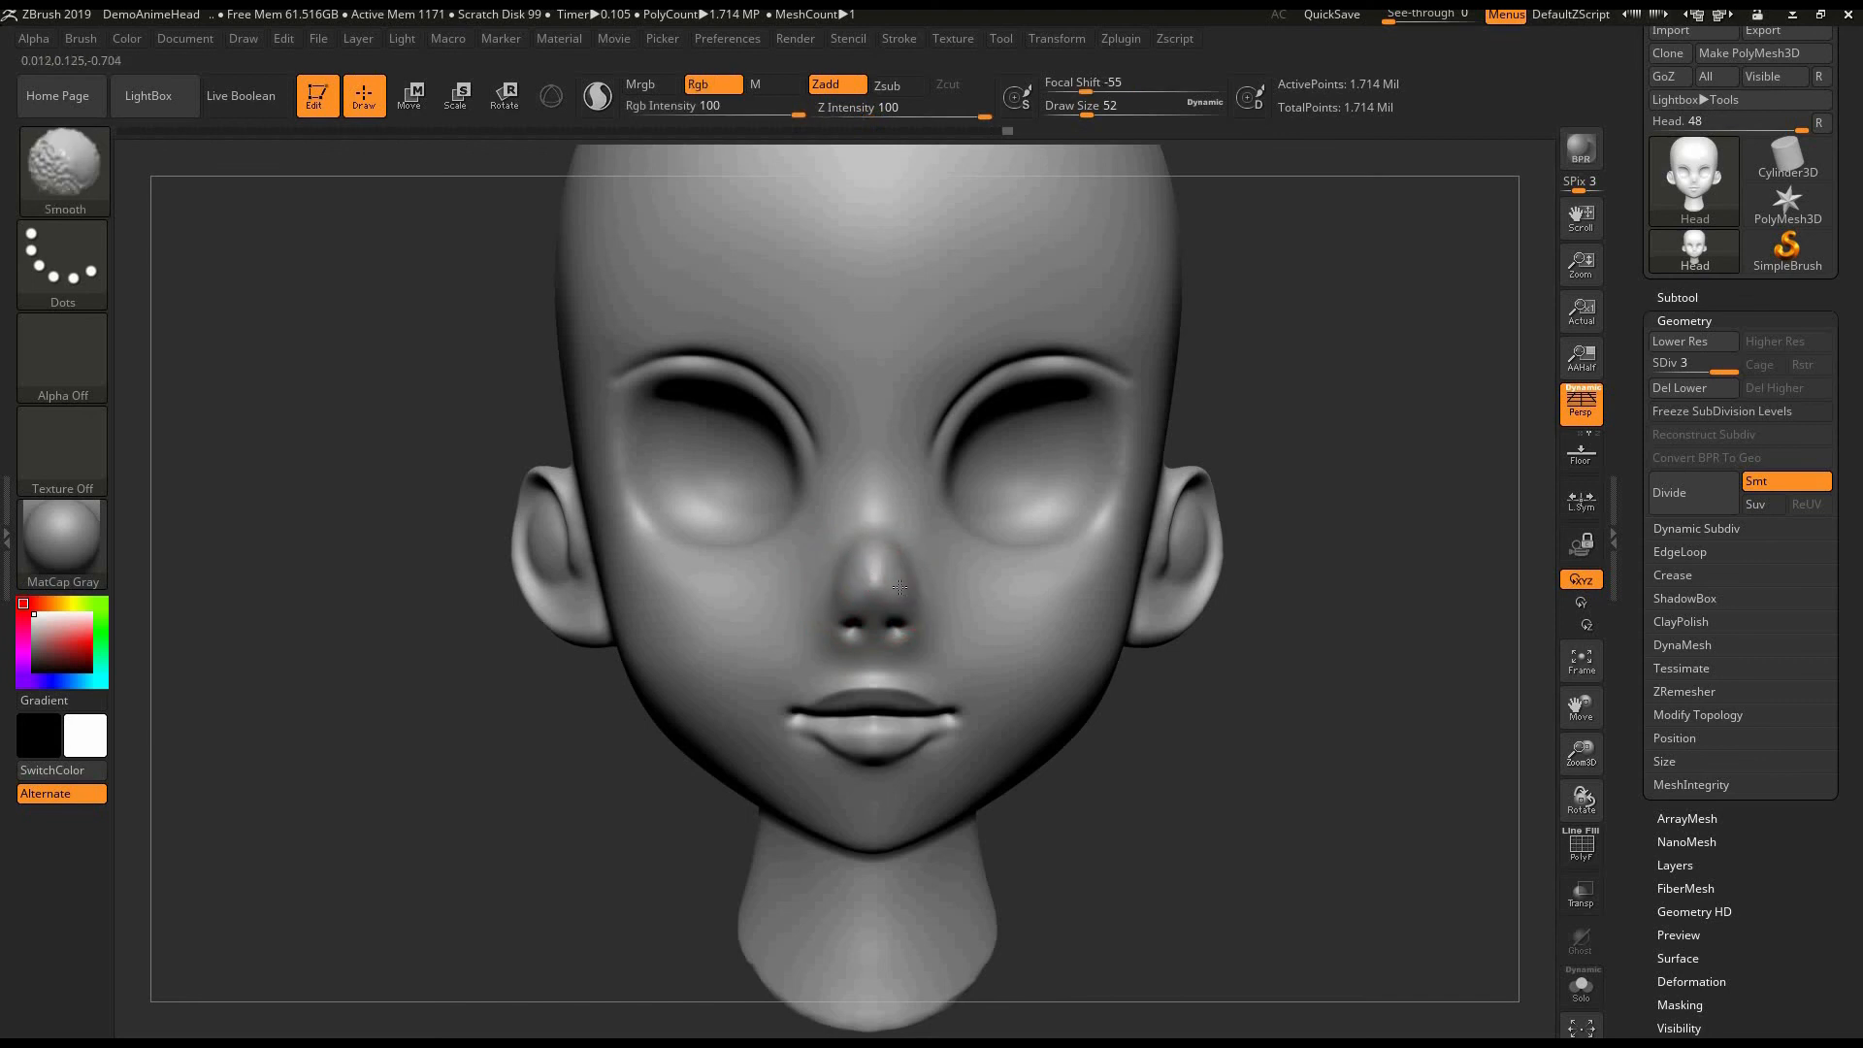
key("shift")
left_click_drag(875, 569, 896, 626, "shift")
mouse_move(1165, 716)
left_mouse_down()
mouse_move(1288, 716)
mouse_move(1261, 716)
left_mouse_up()
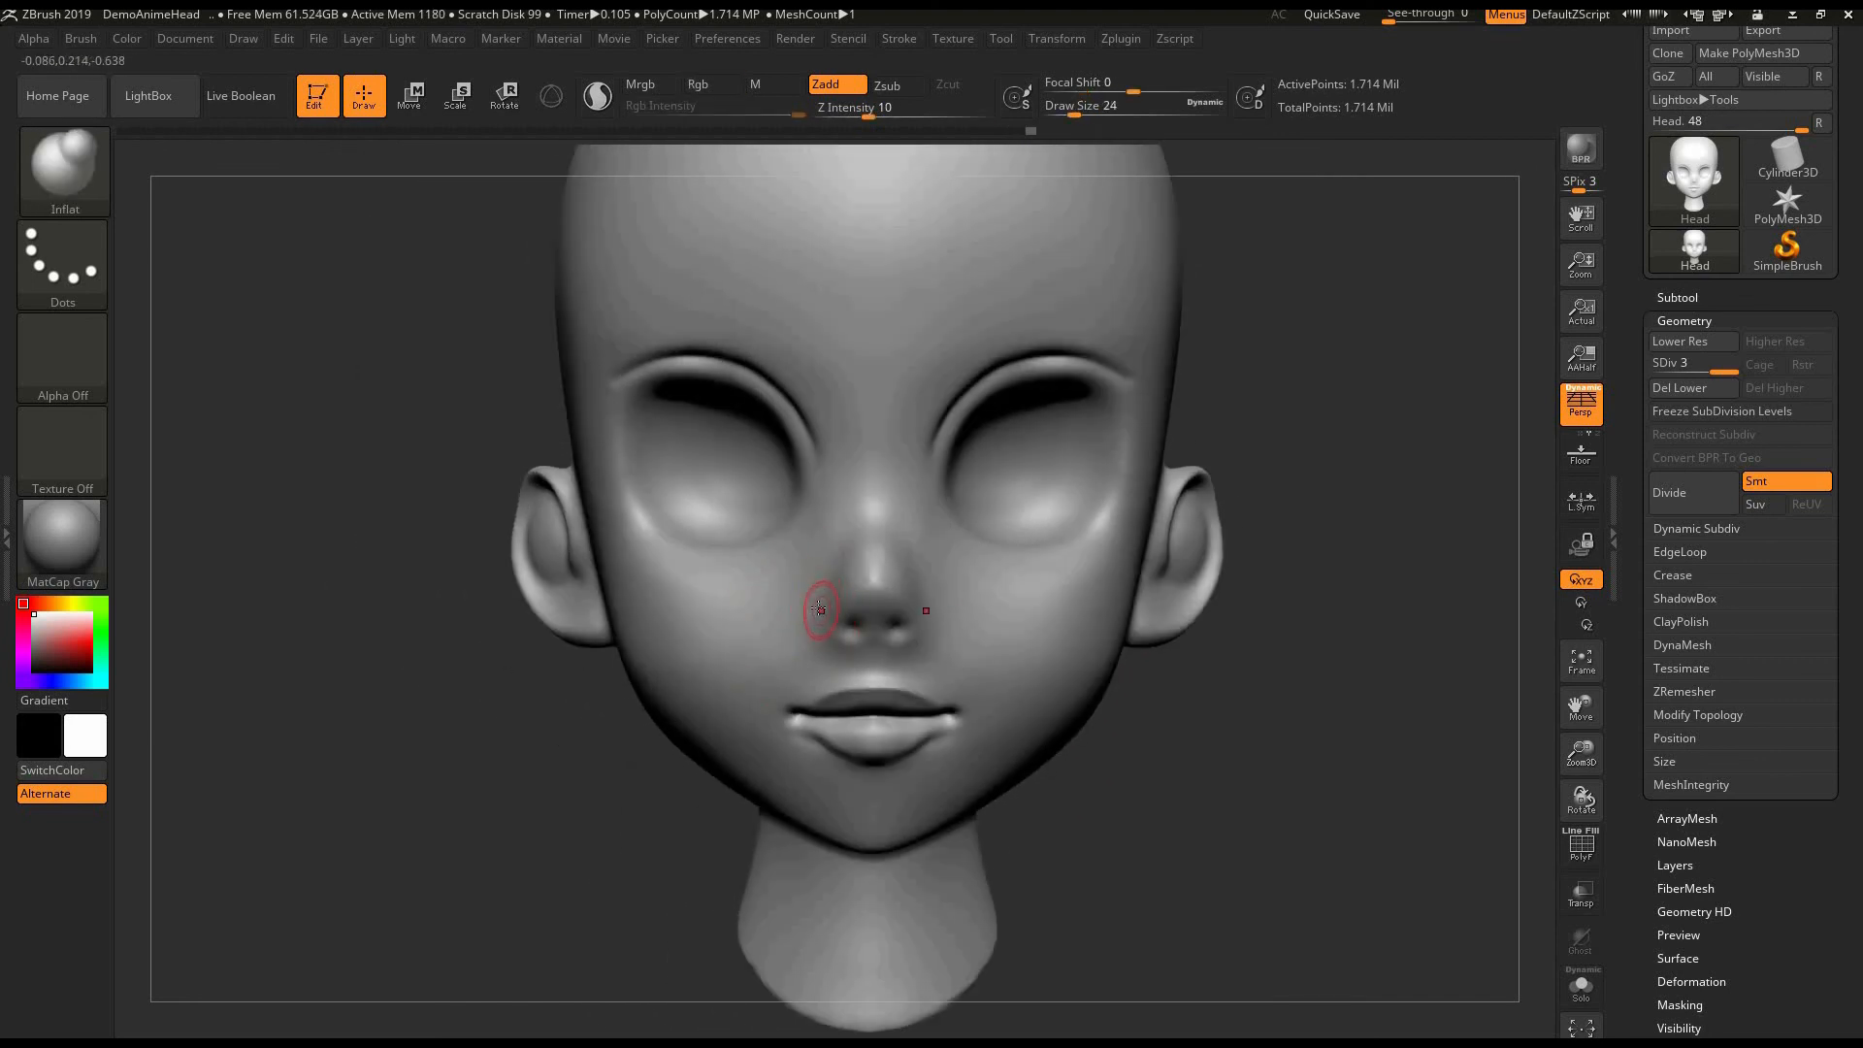
- Inflate the nose wings and the lower lip with the Inflat brush at draw size 24 and intensity 10
left_click_drag(820, 608, 817, 622)
left_click_drag(1178, 711, 1165, 679)
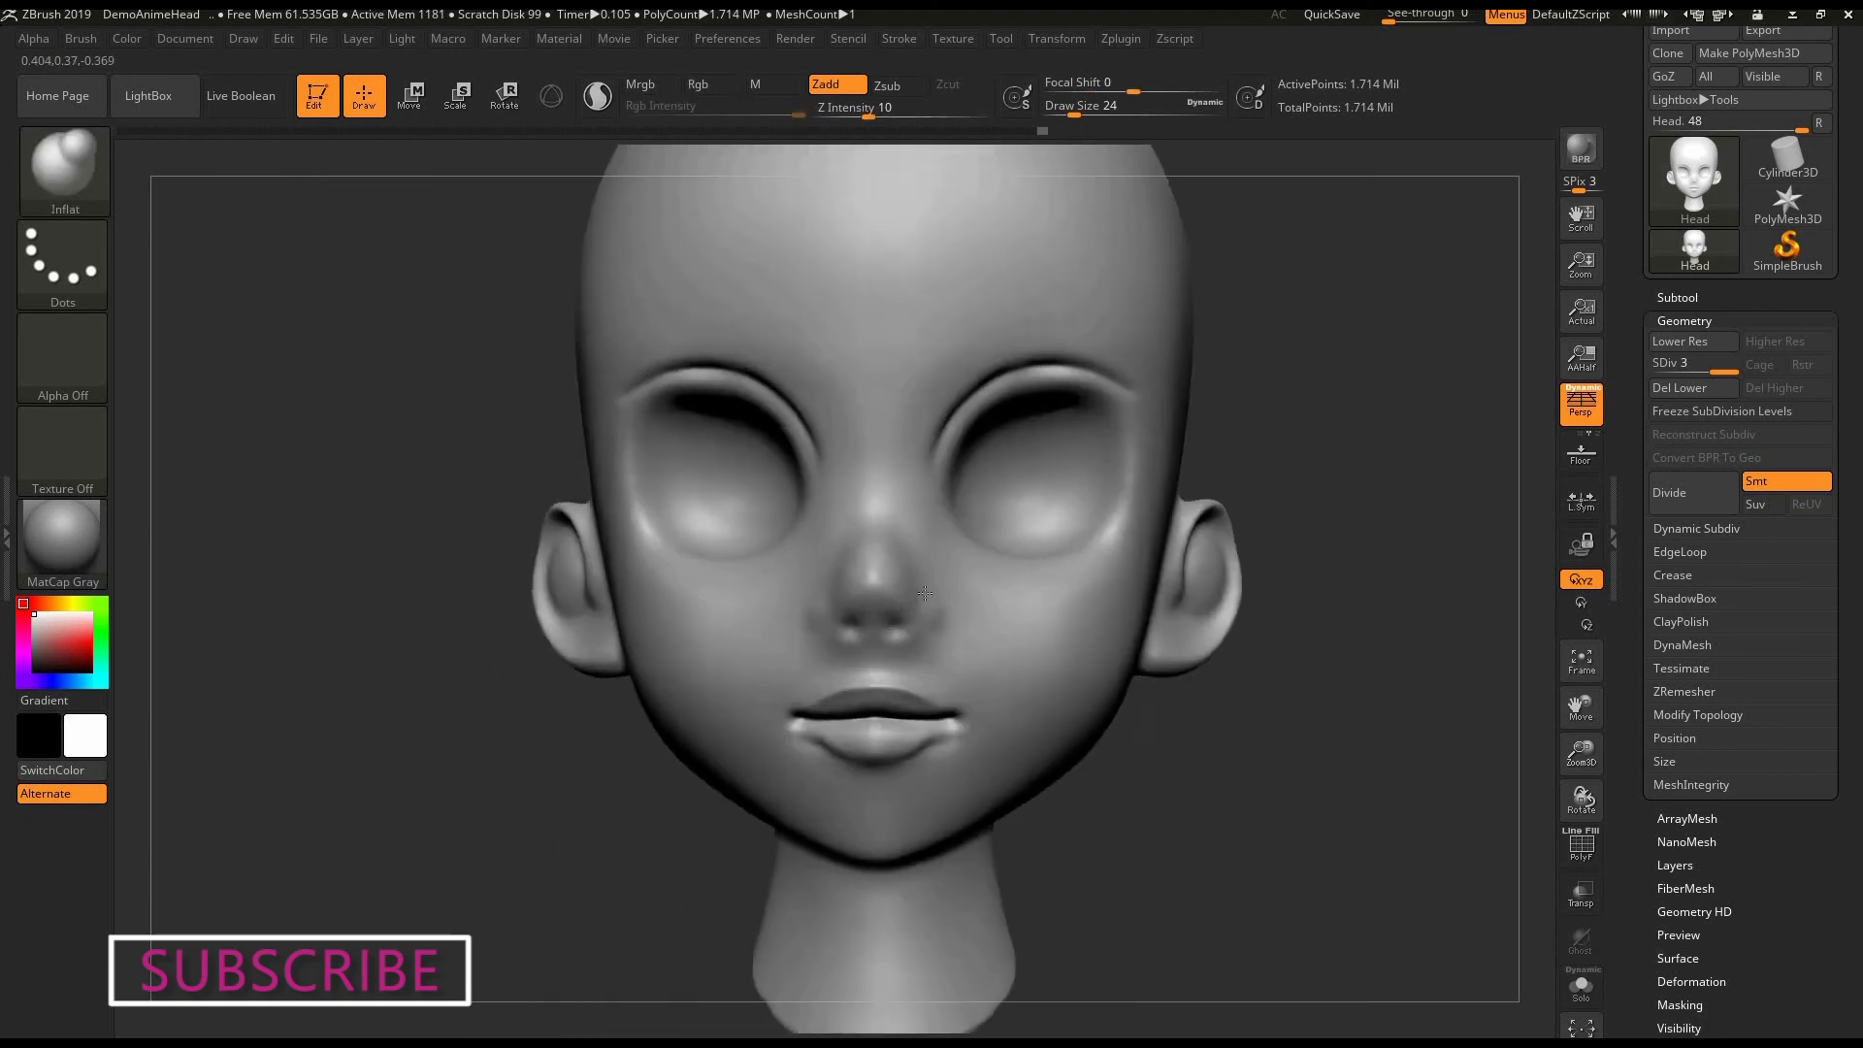
left_click_drag(925, 593, 935, 669, "shift")
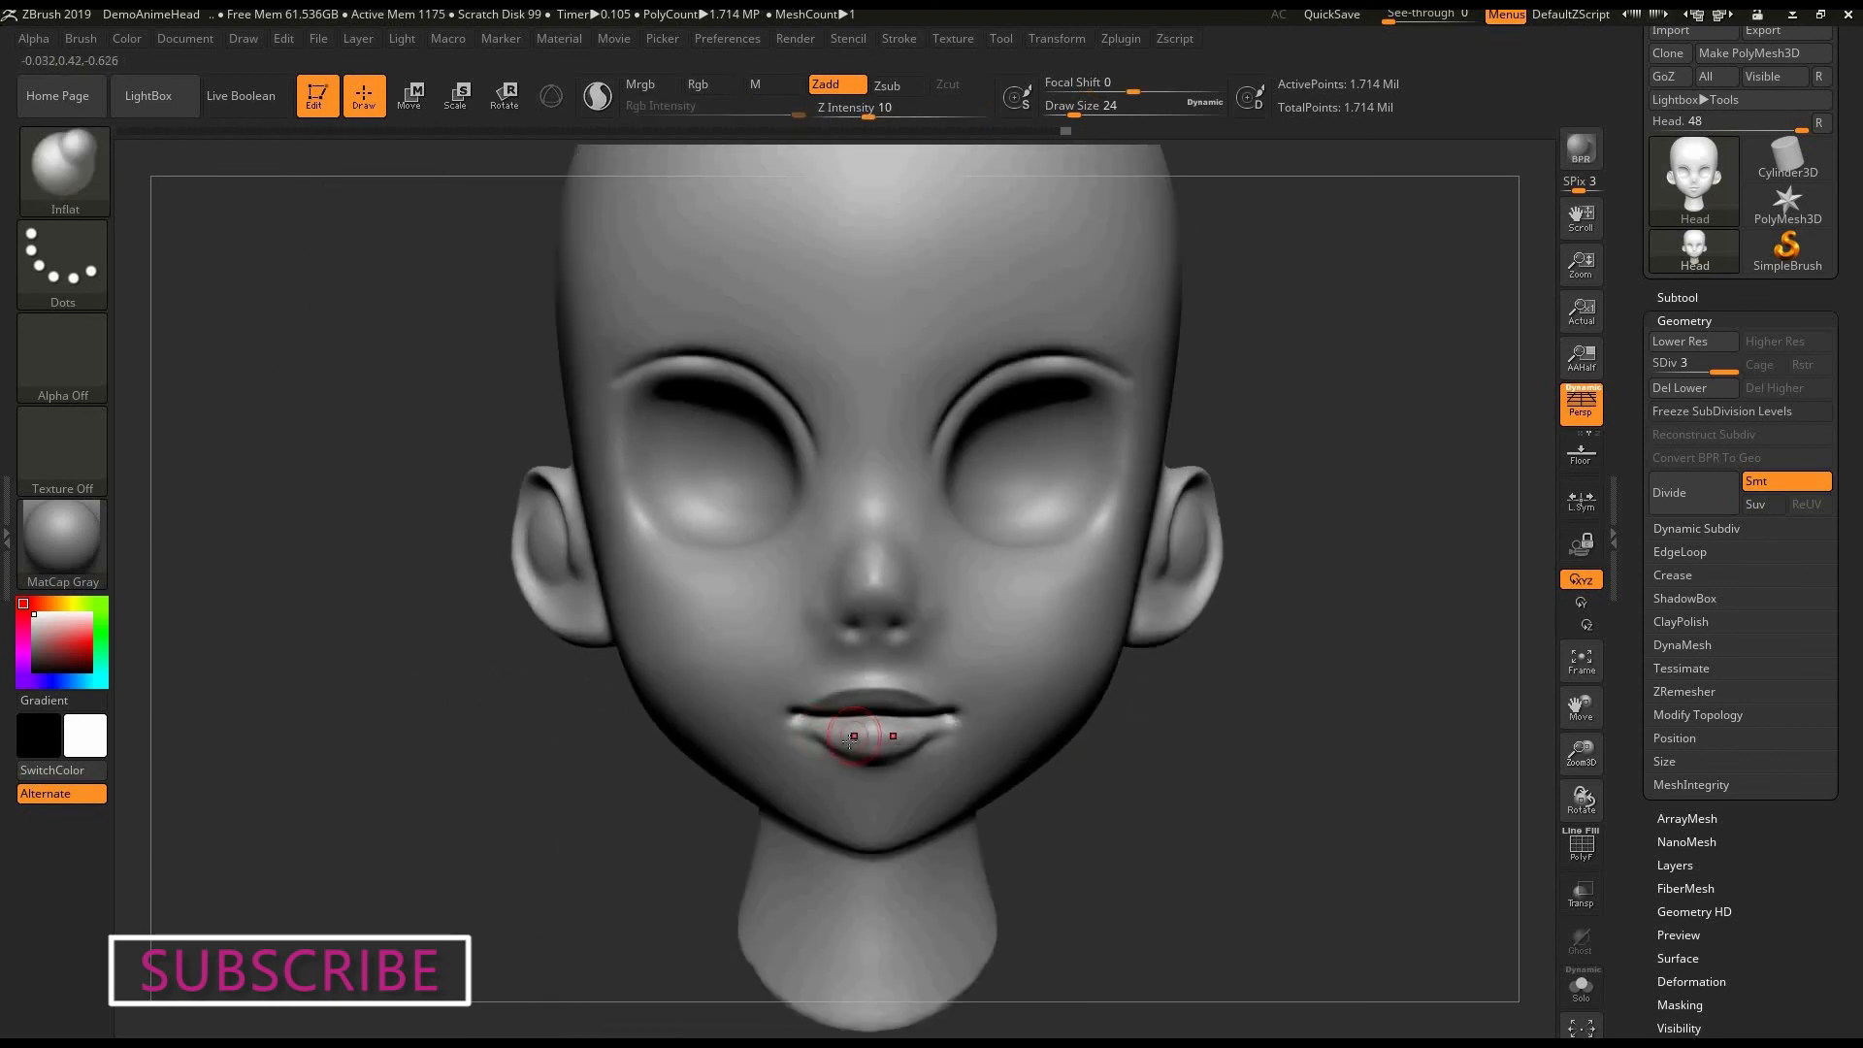
left_click_drag(849, 741, 933, 739)
left_click_drag(1131, 757, 1071, 787, "alt")
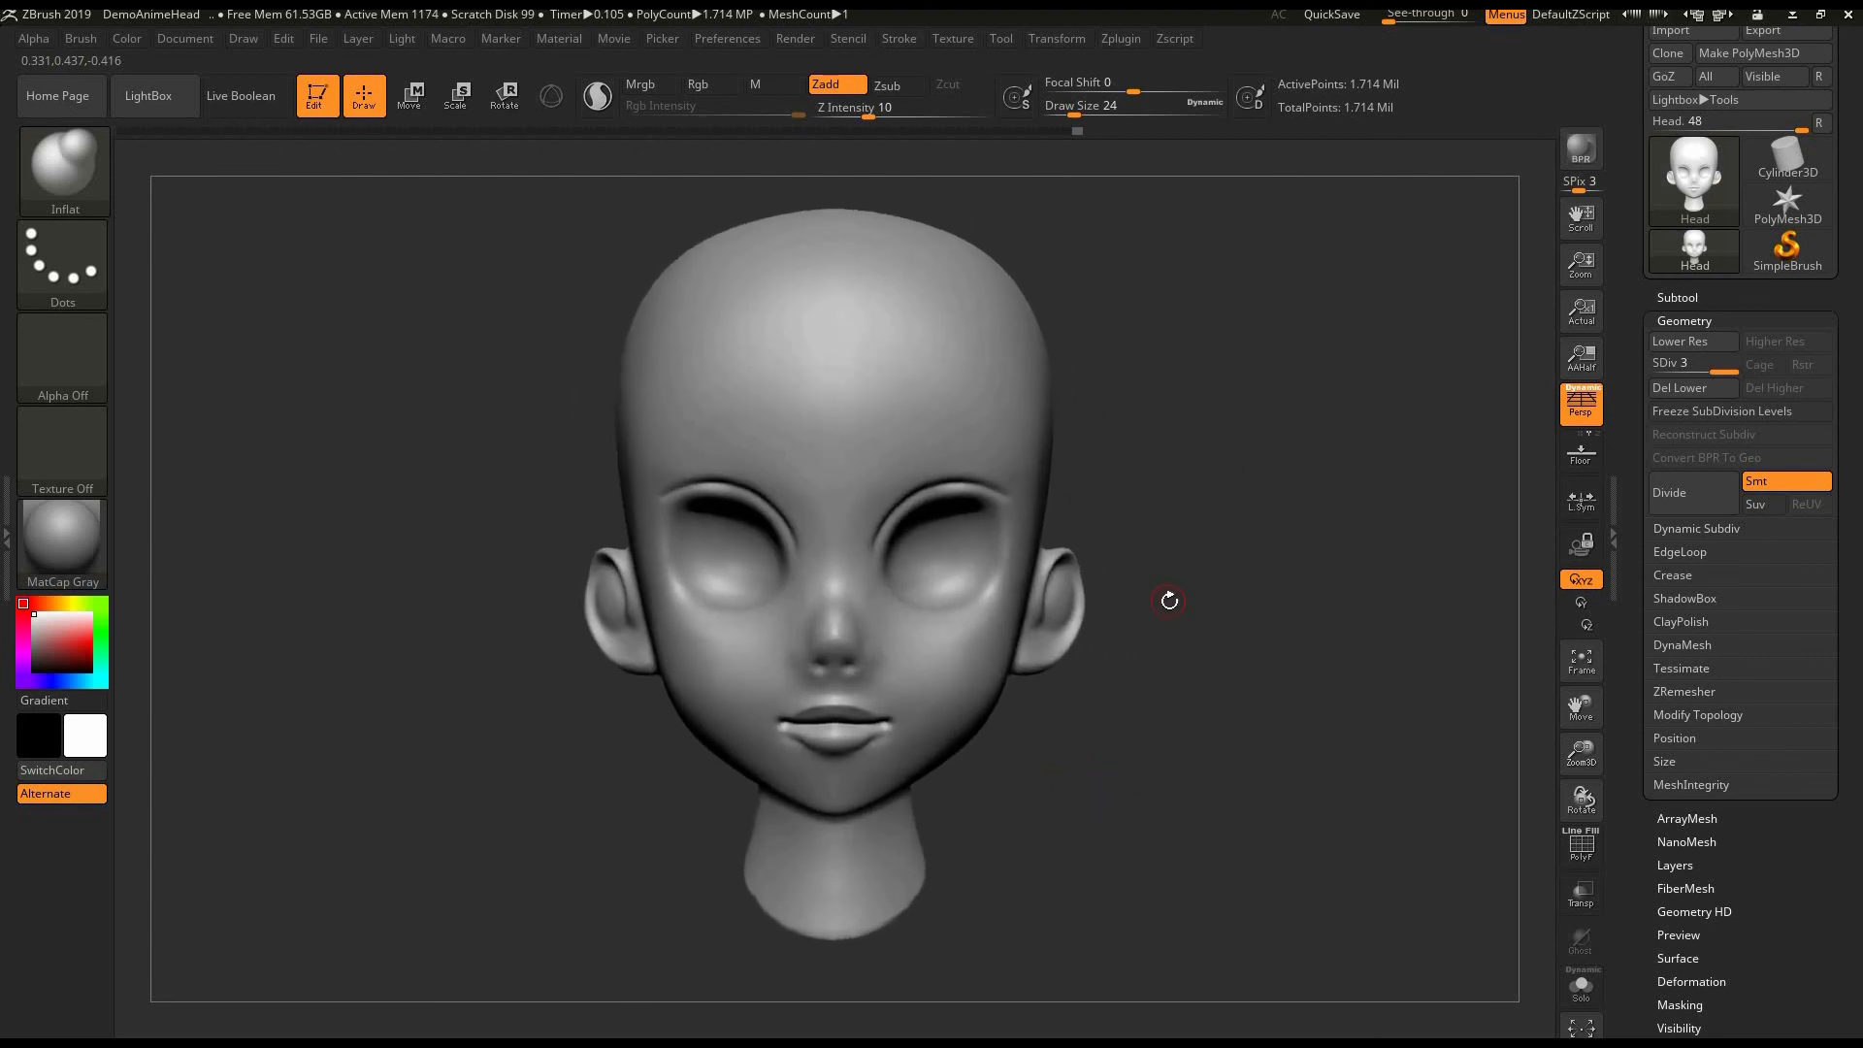